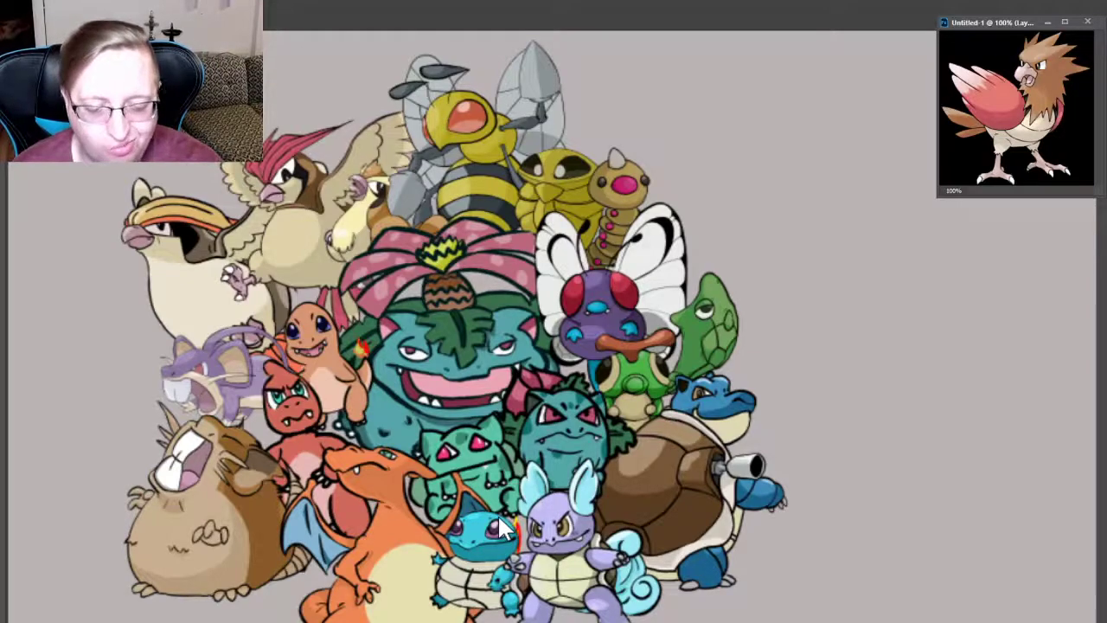
- Nudge the Spearow reference back to 100%, then scroll the canvas to blank space beside it
{"action": "key", "text": "ctrl+plus"}
{"action": "key", "text": "ctrl+minus"}
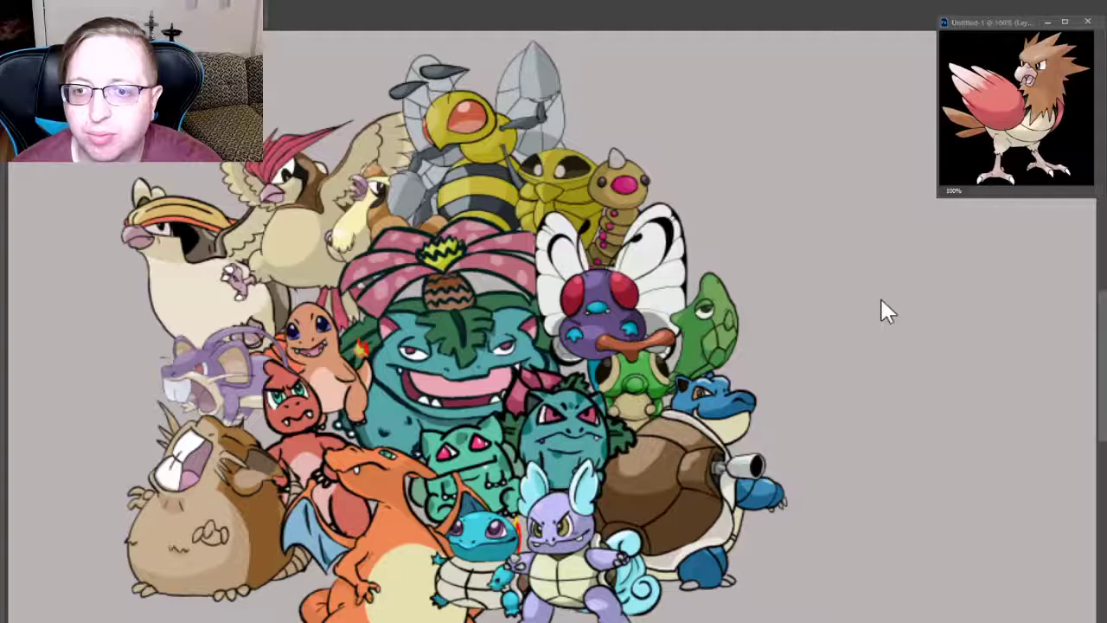
{"action": "scroll", "coordinate": [783, 296], "scroll_direction": "up", "scroll_amount": 1}
{"action": "scroll", "coordinate": [784, 294], "scroll_direction": "up", "scroll_amount": 1}
{"action": "scroll", "coordinate": [784, 297], "scroll_direction": "up", "scroll_amount": 1}
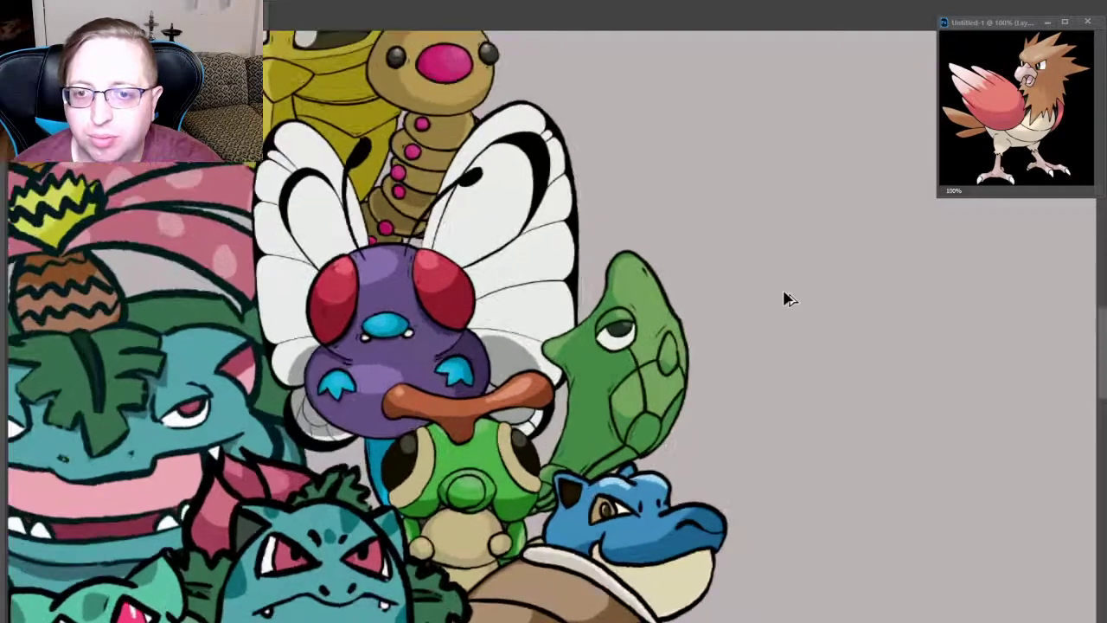
{"action": "scroll", "coordinate": [784, 297], "scroll_direction": "up", "scroll_amount": 1}
{"action": "scroll", "coordinate": [784, 296], "scroll_direction": "up", "scroll_amount": 1}
{"action": "scroll", "coordinate": [686, 335], "scroll_direction": "up", "scroll_amount": 1}
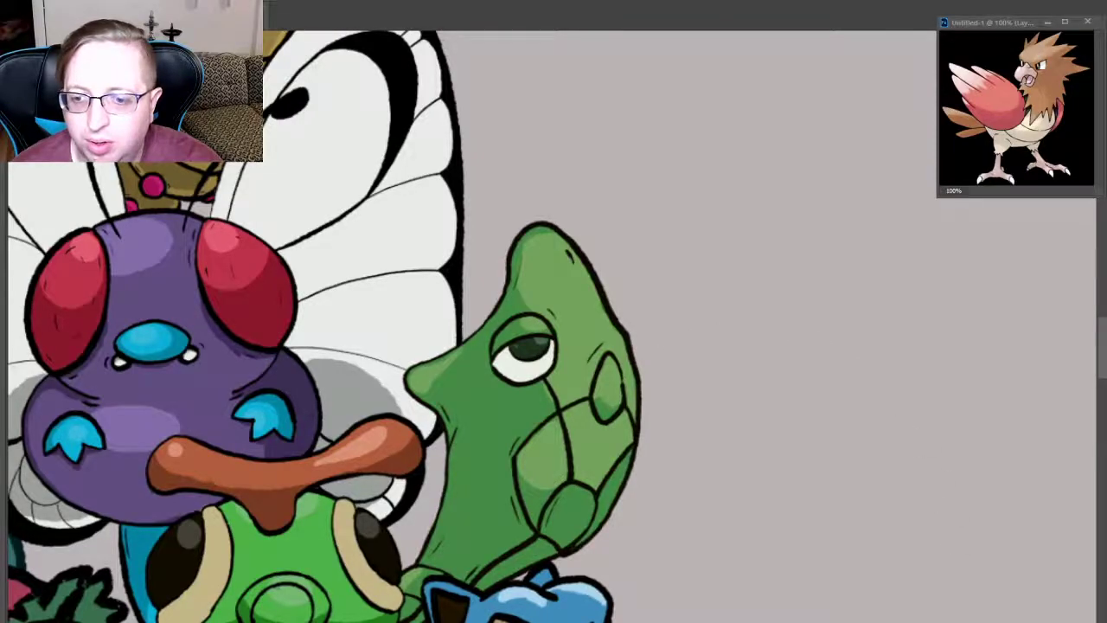
{"action": "scroll", "coordinate": [554, 328], "scroll_direction": "down", "scroll_amount": 10}
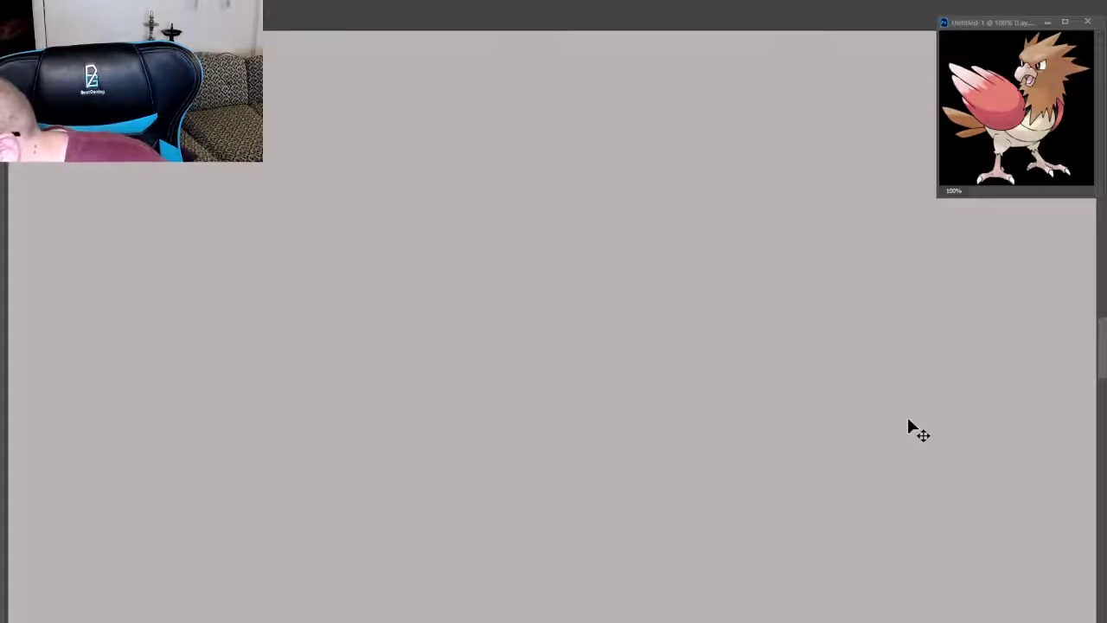
{"action": "key", "text": "b"}
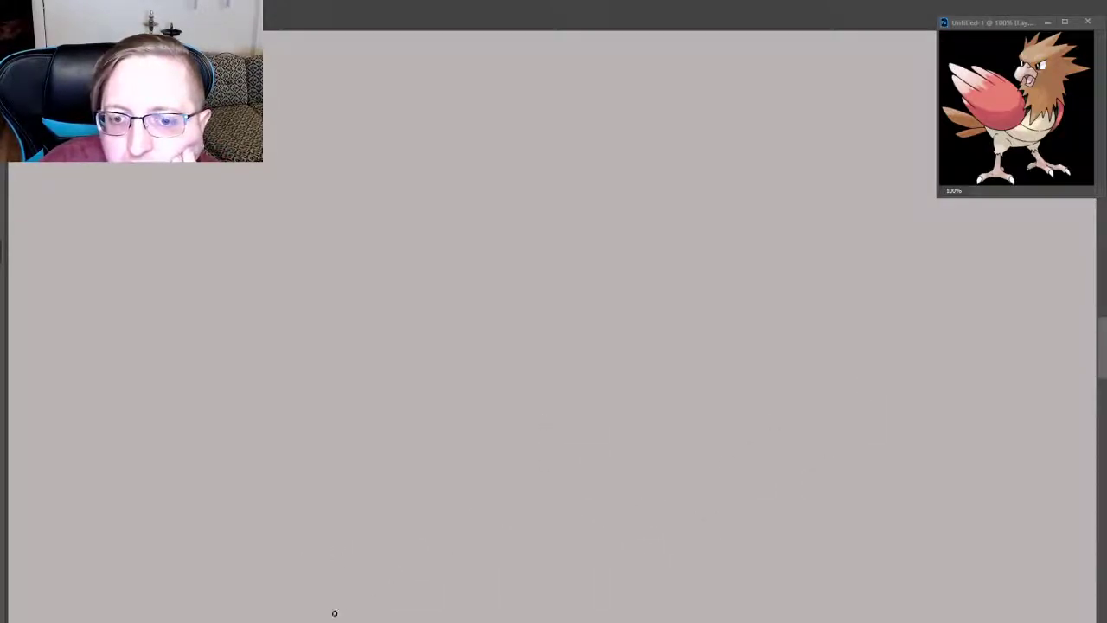
- Lay down the first gesture arcs along the canvas bottom, redrawing the first two further left
{"action": "left_click_drag", "start_coordinate": [319, 600], "coordinate": [403, 595]}
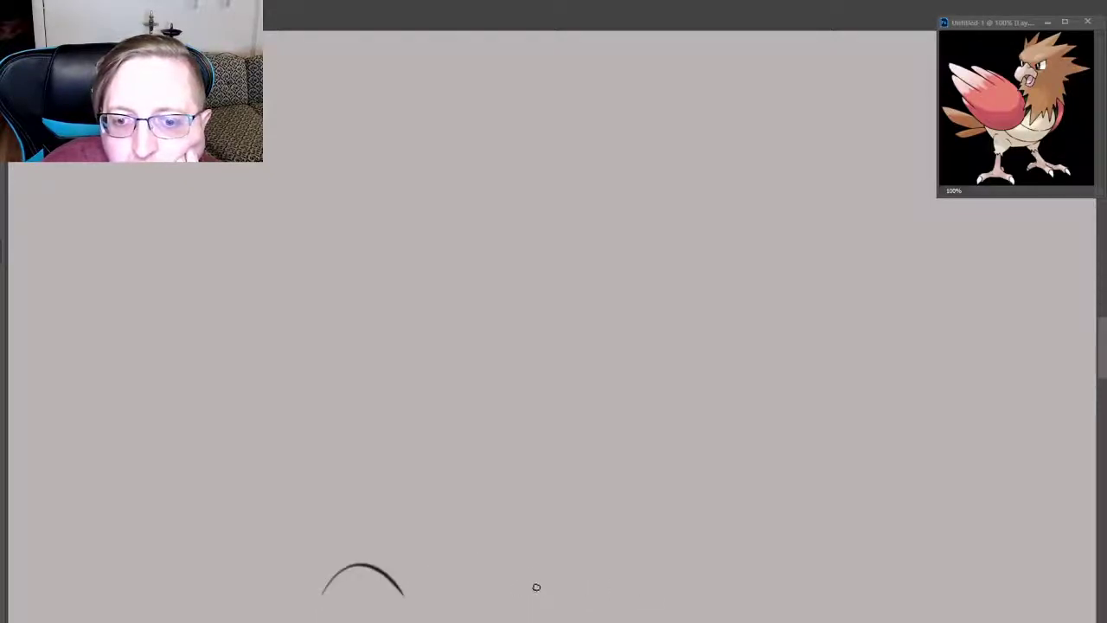
{"action": "left_click_drag", "start_coordinate": [537, 581], "coordinate": [599, 572]}
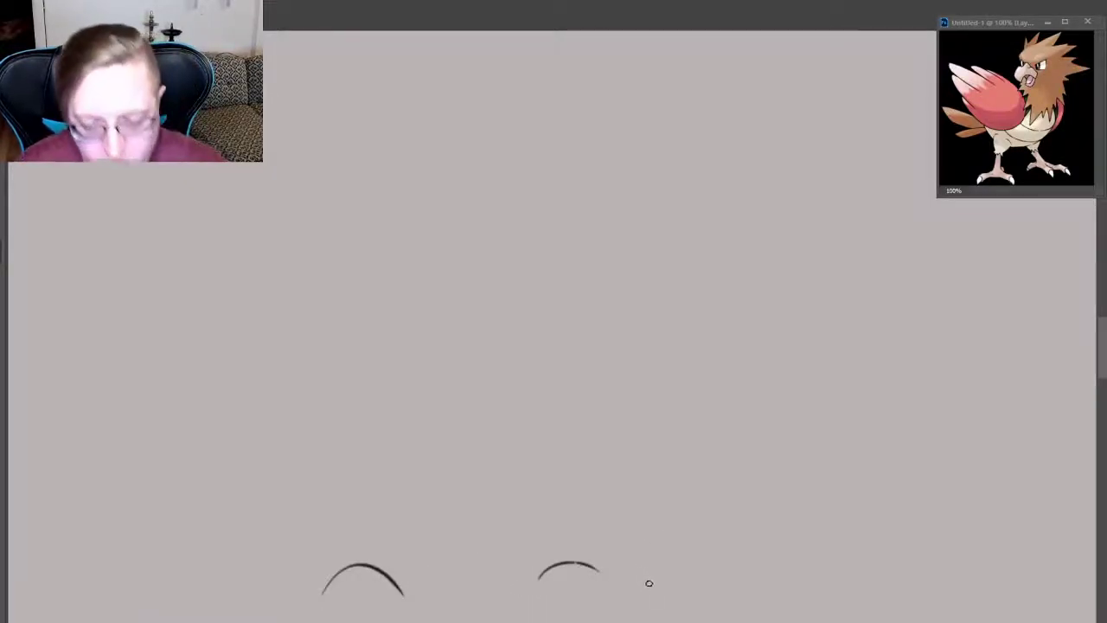
{"action": "key", "text": "ctrl+z"}
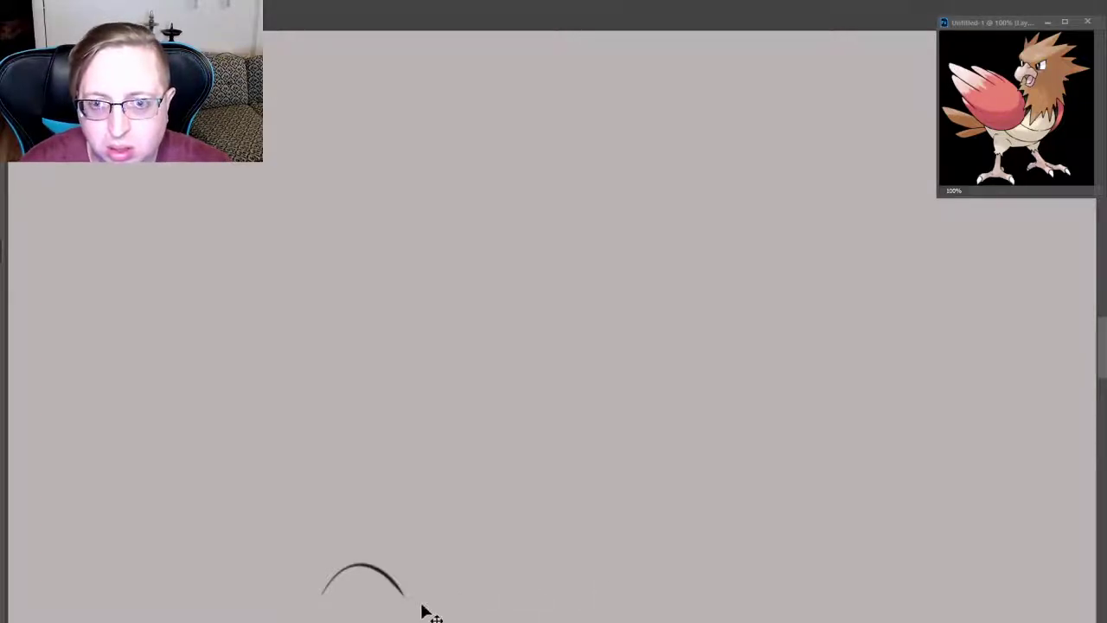
{"action": "key", "text": "ctrl+z"}
{"action": "mouse_move", "coordinate": [227, 517]}
{"action": "left_mouse_down"}
{"action": "mouse_move", "coordinate": [183, 554]}
{"action": "mouse_move", "coordinate": [264, 554]}
{"action": "left_mouse_up"}
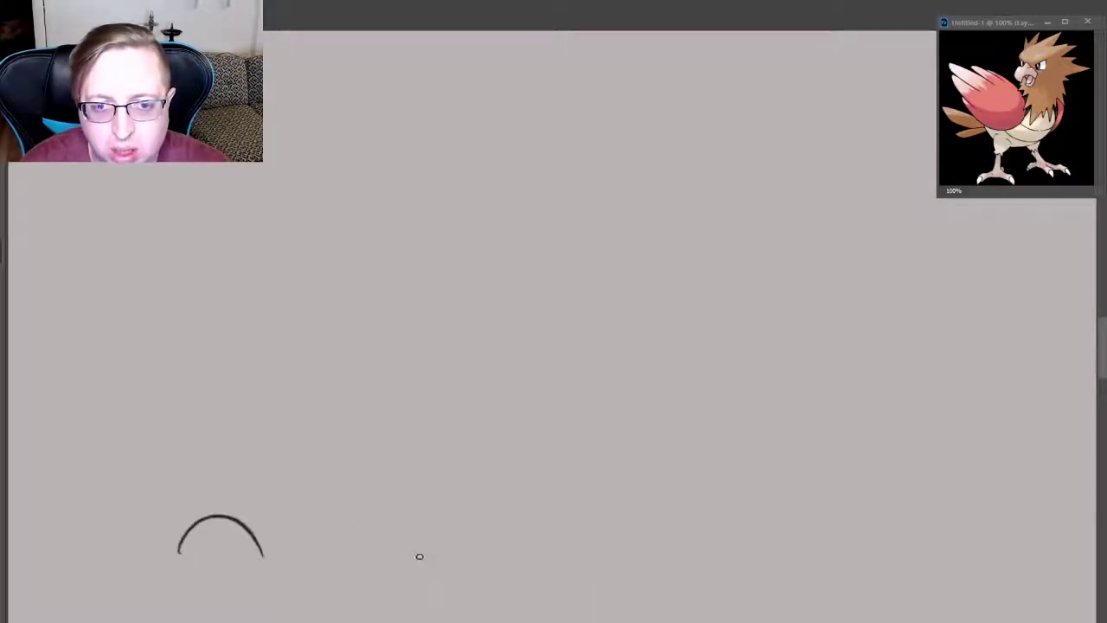
{"action": "left_click_drag", "start_coordinate": [463, 595], "coordinate": [519, 568]}
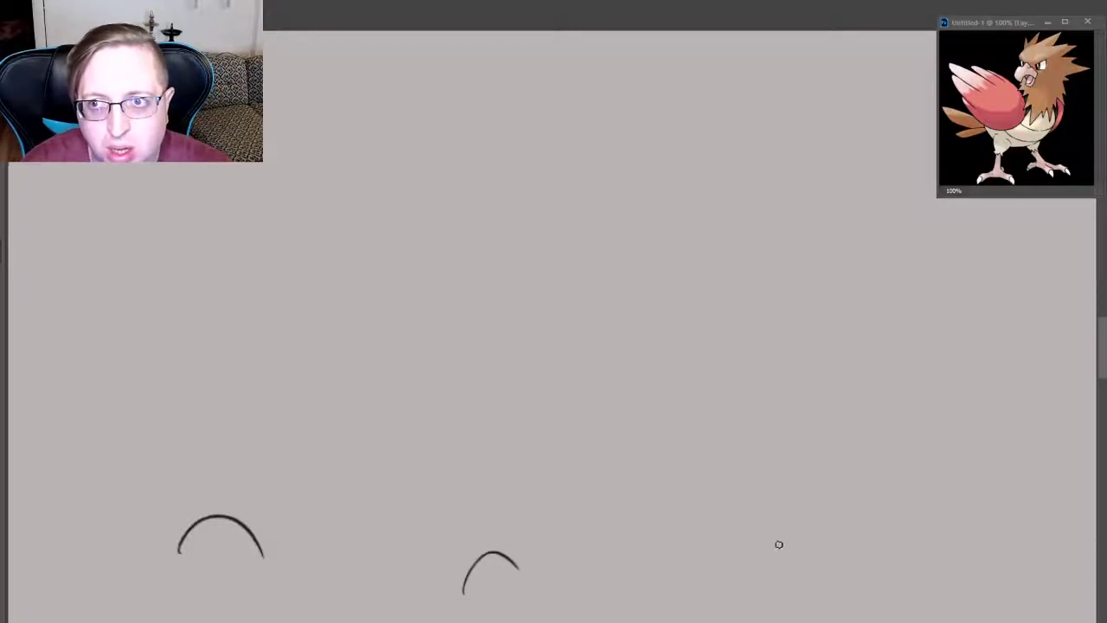
{"action": "left_click_drag", "start_coordinate": [703, 563], "coordinate": [770, 543]}
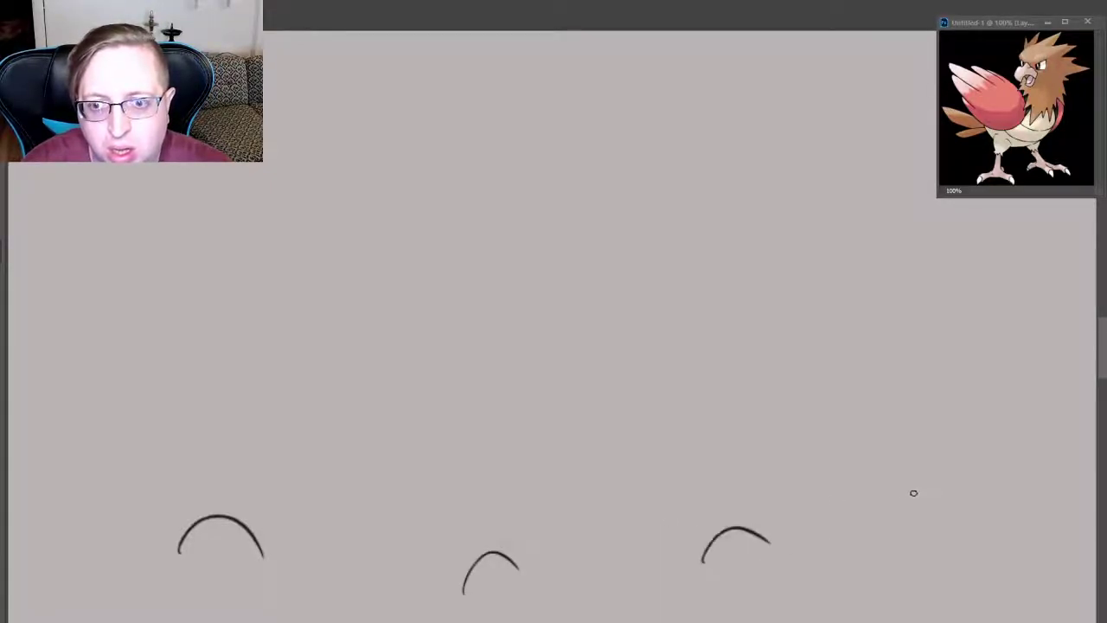
{"action": "left_click_drag", "start_coordinate": [829, 506], "coordinate": [909, 486]}
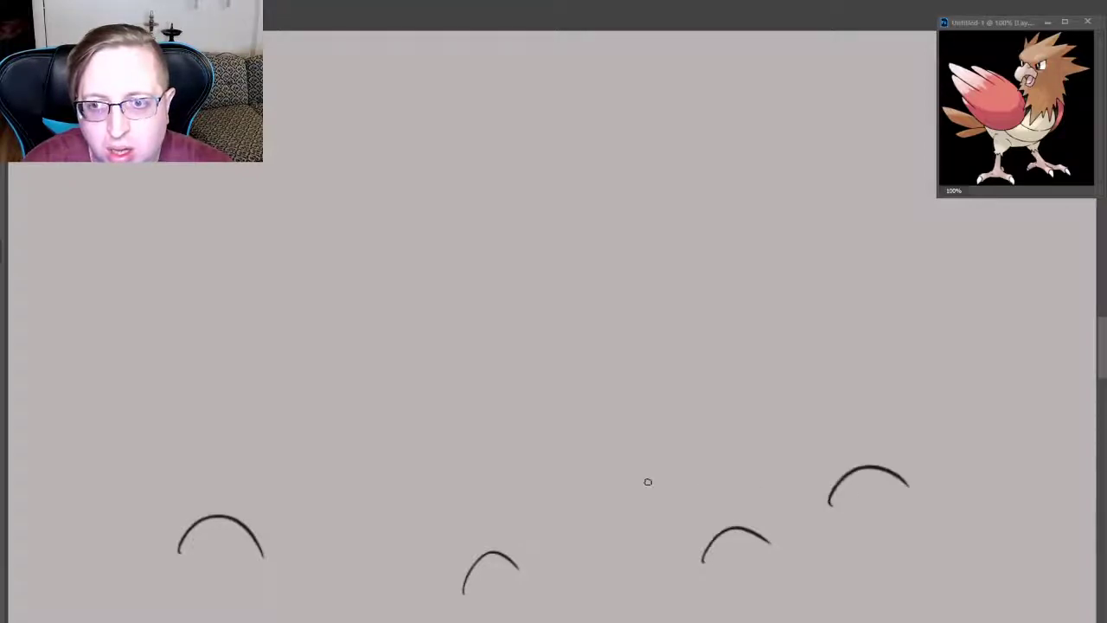
- Shape the left bird body with back curves, a head loop, a rear oval and belly curve
{"action": "left_click_drag", "start_coordinate": [218, 516], "coordinate": [355, 519]}
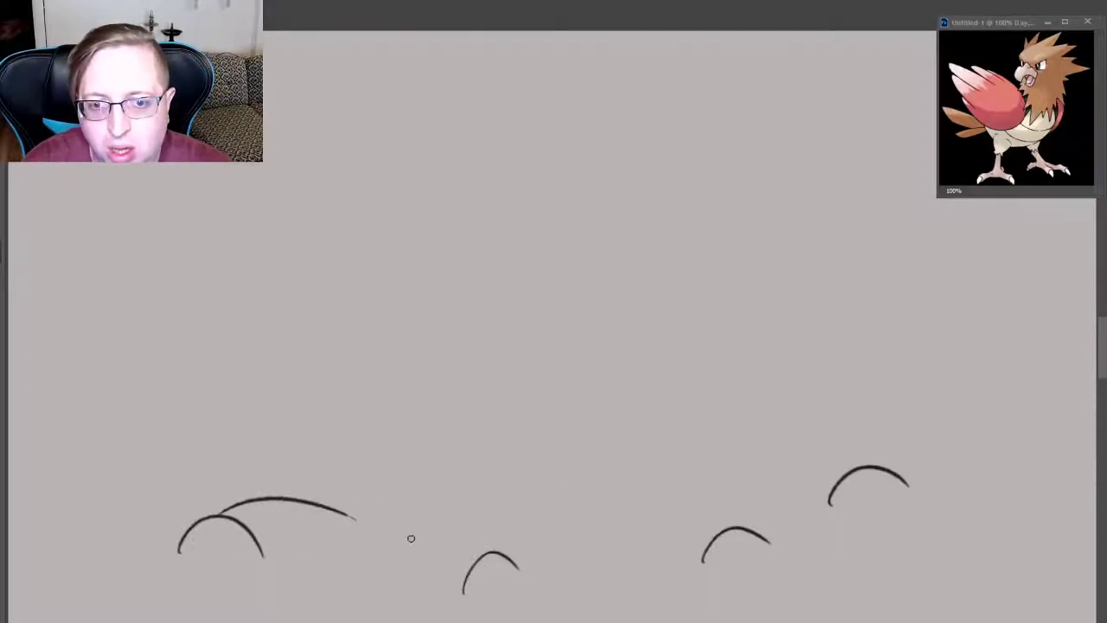
{"action": "mouse_move", "coordinate": [484, 546]}
{"action": "left_mouse_down"}
{"action": "mouse_move", "coordinate": [363, 529]}
{"action": "mouse_move", "coordinate": [262, 558]}
{"action": "left_mouse_up"}
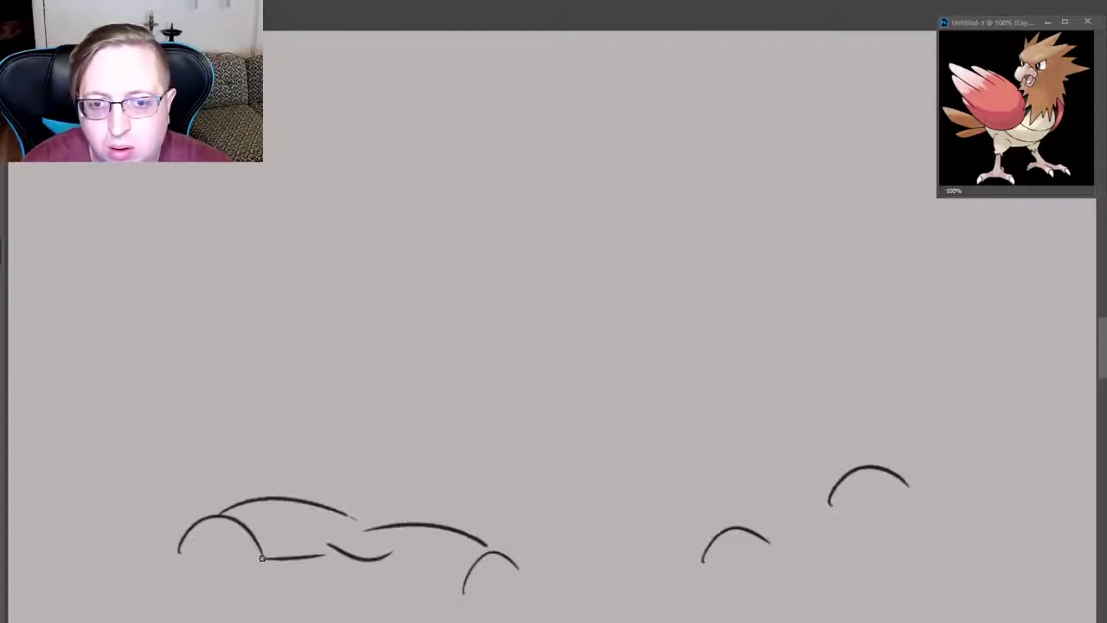
{"action": "mouse_move", "coordinate": [200, 523]}
{"action": "left_mouse_down"}
{"action": "mouse_move", "coordinate": [173, 587]}
{"action": "mouse_move", "coordinate": [256, 561]}
{"action": "left_mouse_up"}
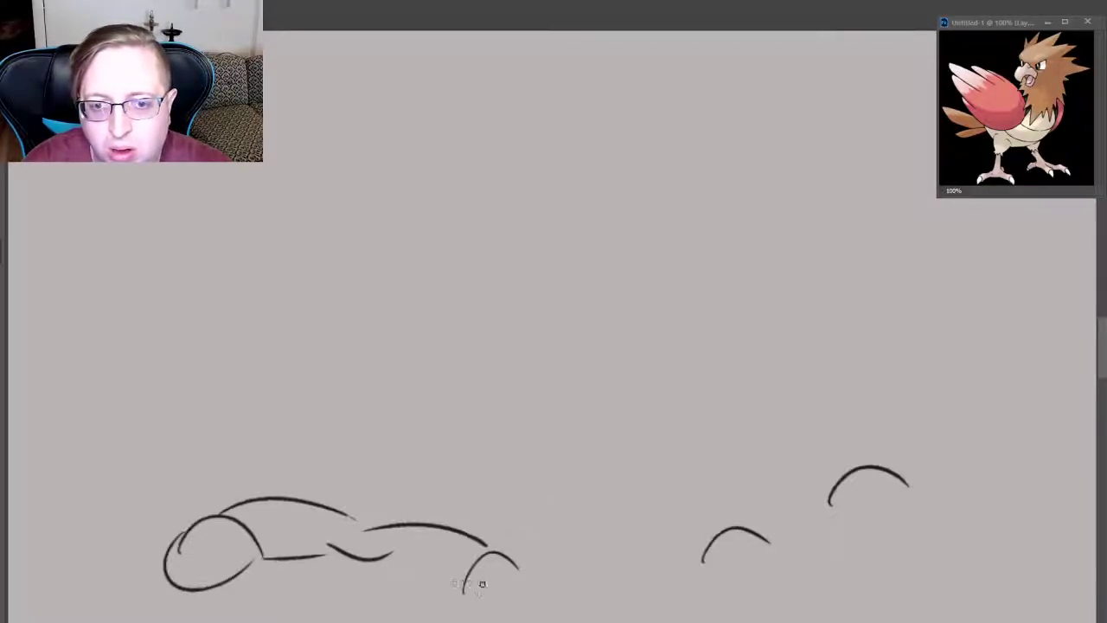
{"action": "left_click_drag", "start_coordinate": [463, 591], "coordinate": [508, 563]}
{"action": "left_click_drag", "start_coordinate": [376, 568], "coordinate": [452, 608]}
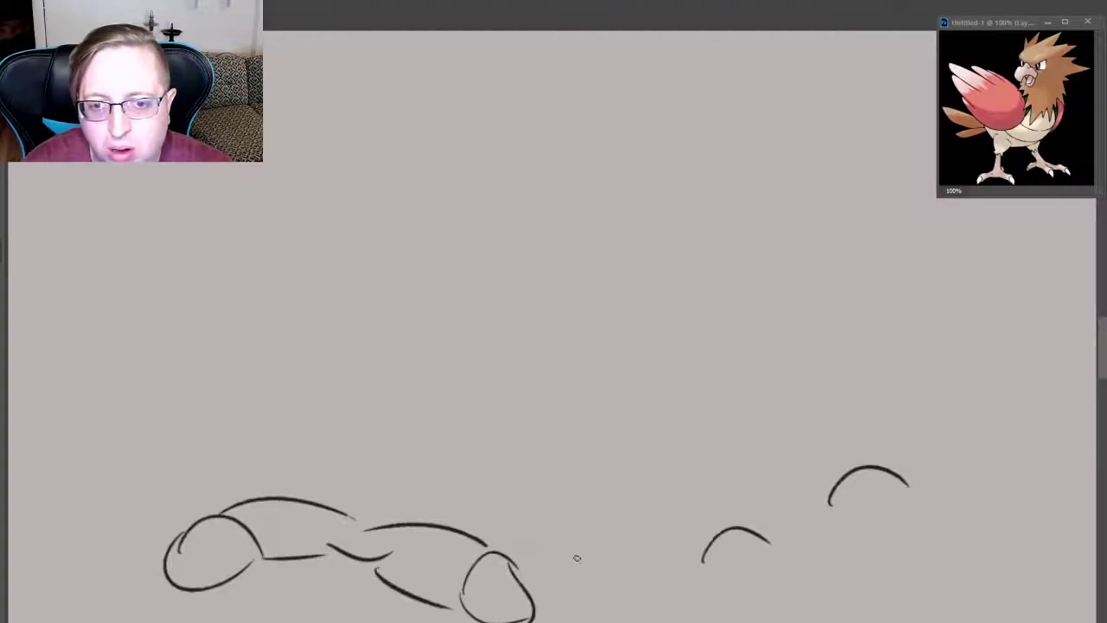
- Close the two right-hand arcs into loops, redoing the small one
{"action": "left_click_drag", "start_coordinate": [703, 558], "coordinate": [742, 605]}
{"action": "left_click_drag", "start_coordinate": [770, 541], "coordinate": [746, 607]}
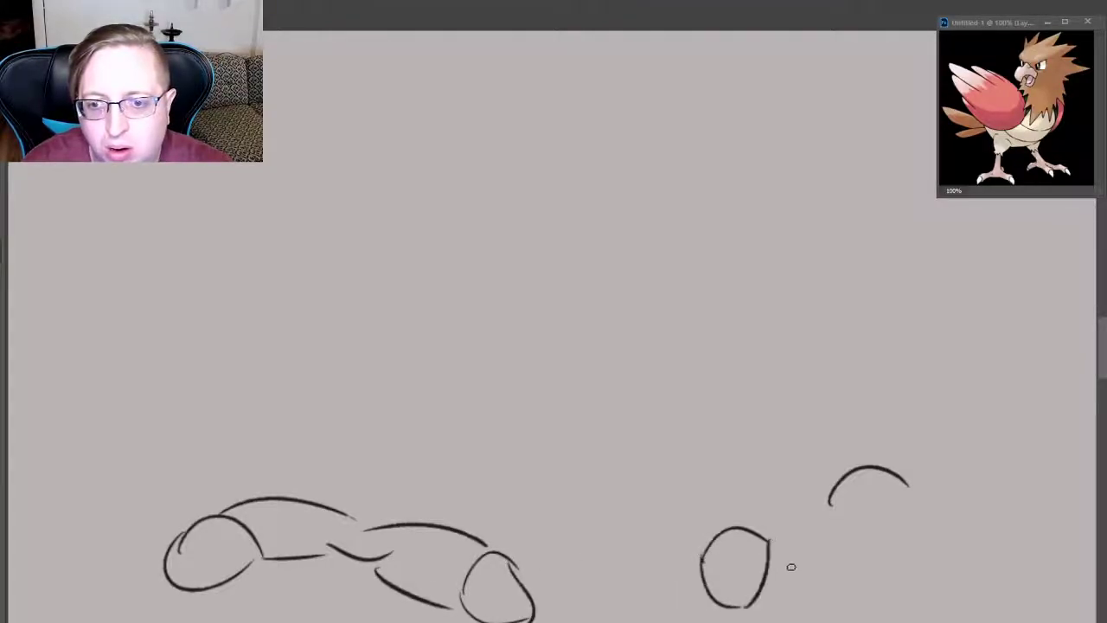
{"action": "key", "text": "ctrl+z"}
{"action": "key", "text": "ctrl+z"}
{"action": "left_click_drag", "start_coordinate": [702, 558], "coordinate": [769, 585]}
{"action": "left_click_drag", "start_coordinate": [741, 533], "coordinate": [770, 589]}
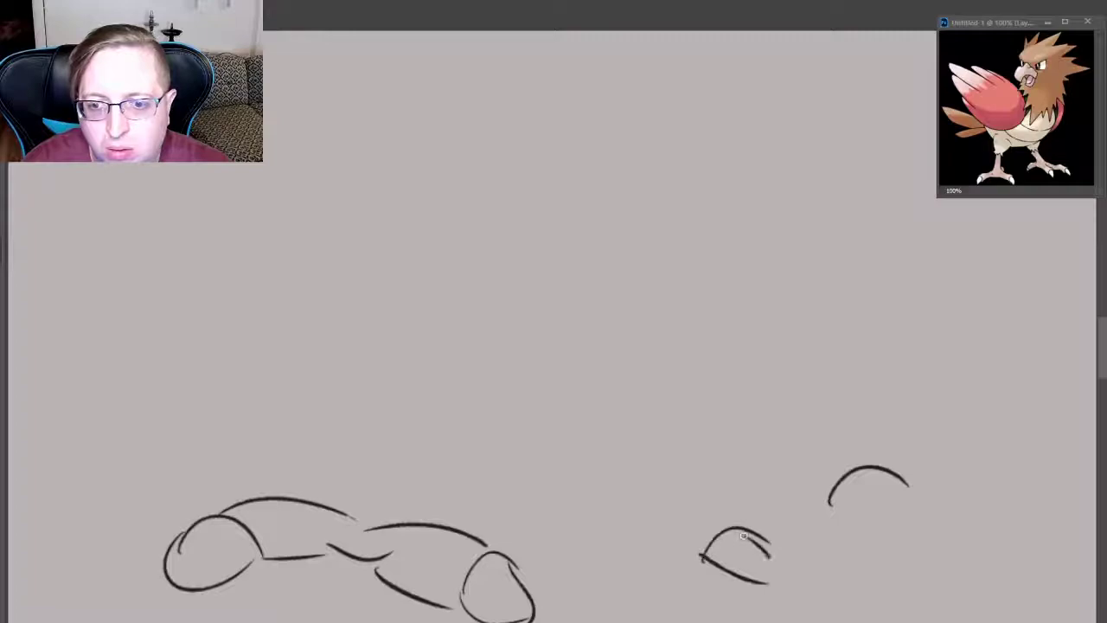
{"action": "left_click_drag", "start_coordinate": [840, 501], "coordinate": [917, 529]}
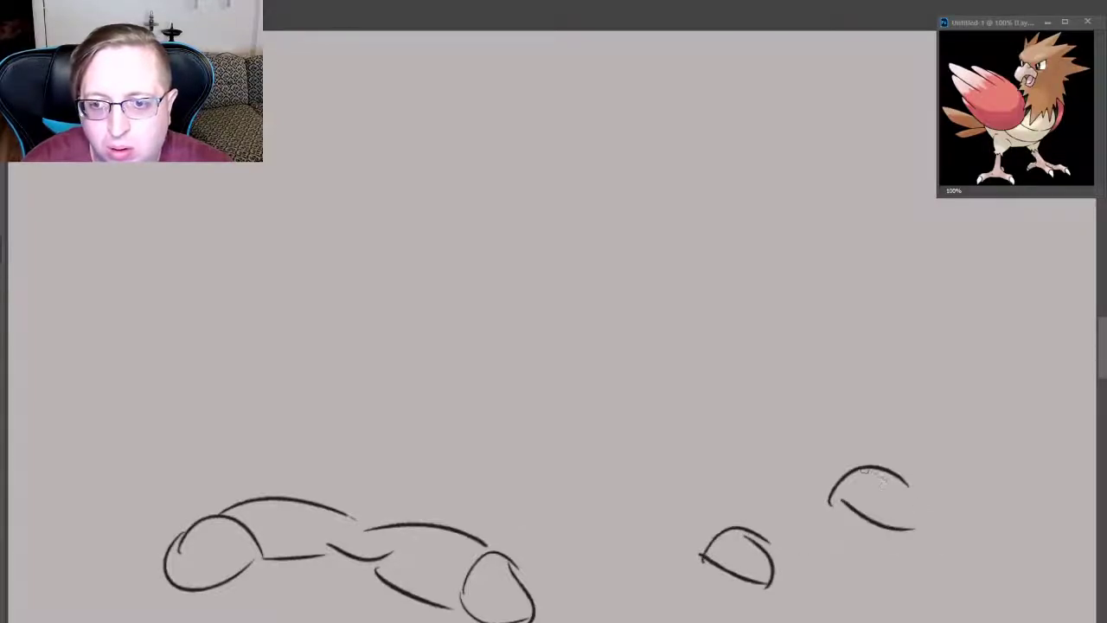
{"action": "left_click_drag", "start_coordinate": [865, 470], "coordinate": [916, 532]}
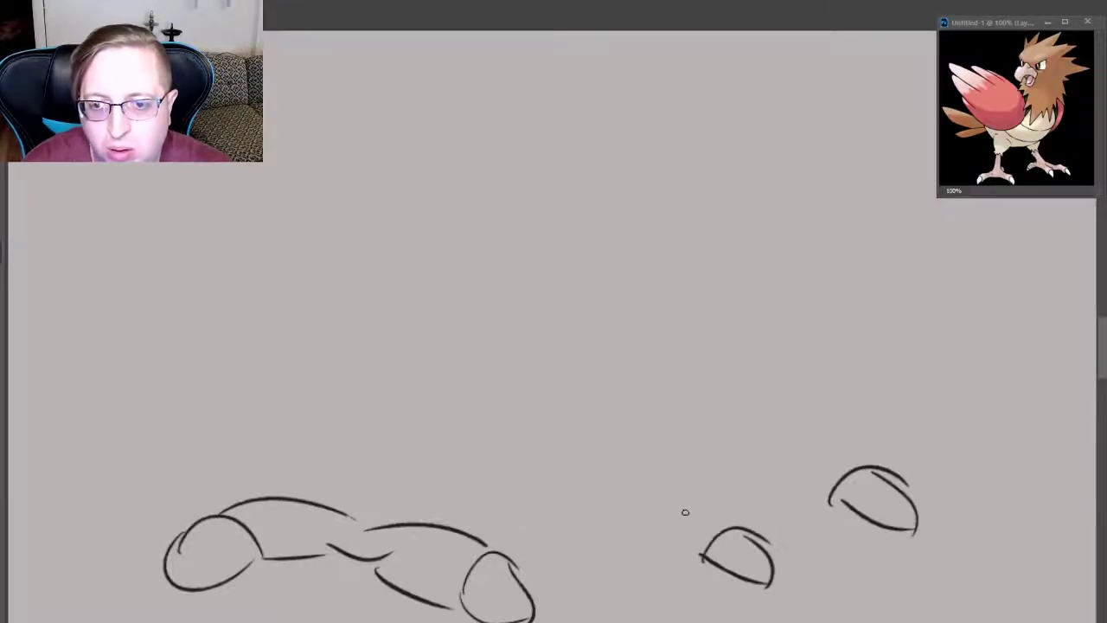
- Connect the right loops with a back arch and add upright lines above the left figure
{"action": "mouse_move", "coordinate": [671, 504]}
{"action": "left_mouse_down"}
{"action": "mouse_move", "coordinate": [765, 539]}
{"action": "mouse_move", "coordinate": [820, 510]}
{"action": "left_mouse_up"}
{"action": "left_click_drag", "start_coordinate": [776, 457], "coordinate": [875, 467]}
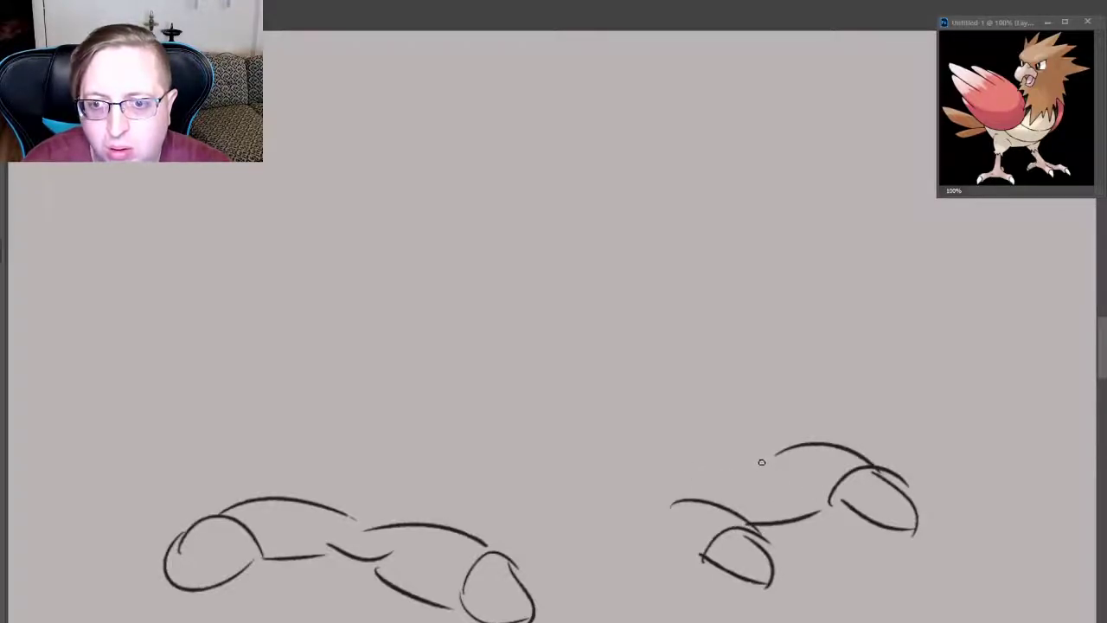
{"action": "left_click_drag", "start_coordinate": [684, 470], "coordinate": [766, 460]}
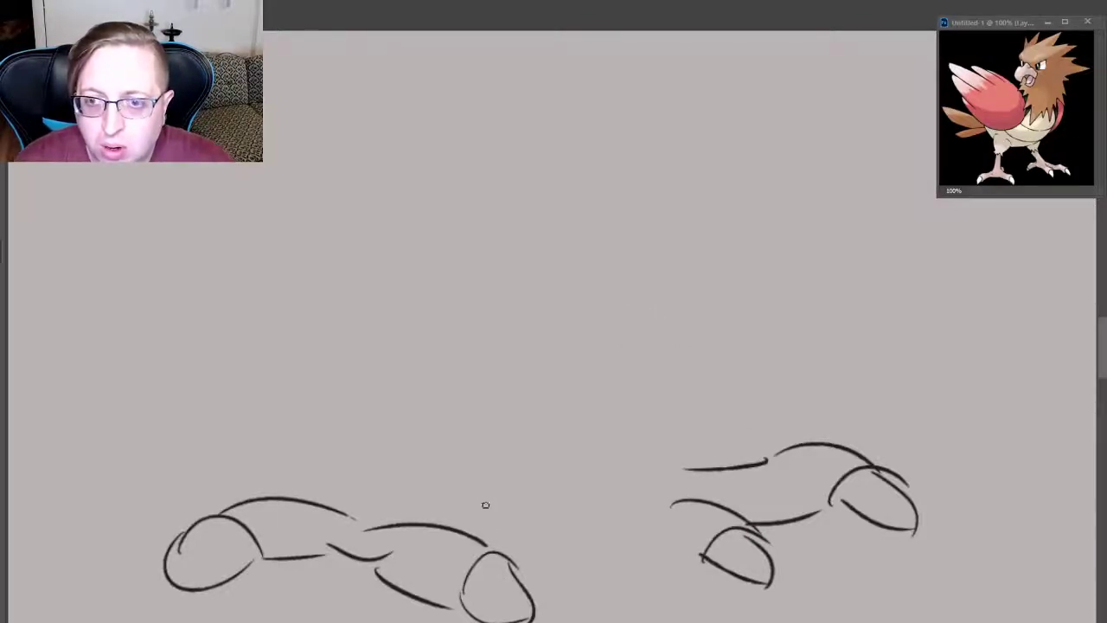
{"action": "mouse_move", "coordinate": [340, 513]}
{"action": "left_mouse_down"}
{"action": "mouse_move", "coordinate": [405, 425]}
{"action": "mouse_move", "coordinate": [424, 524]}
{"action": "mouse_move", "coordinate": [469, 519]}
{"action": "left_mouse_up"}
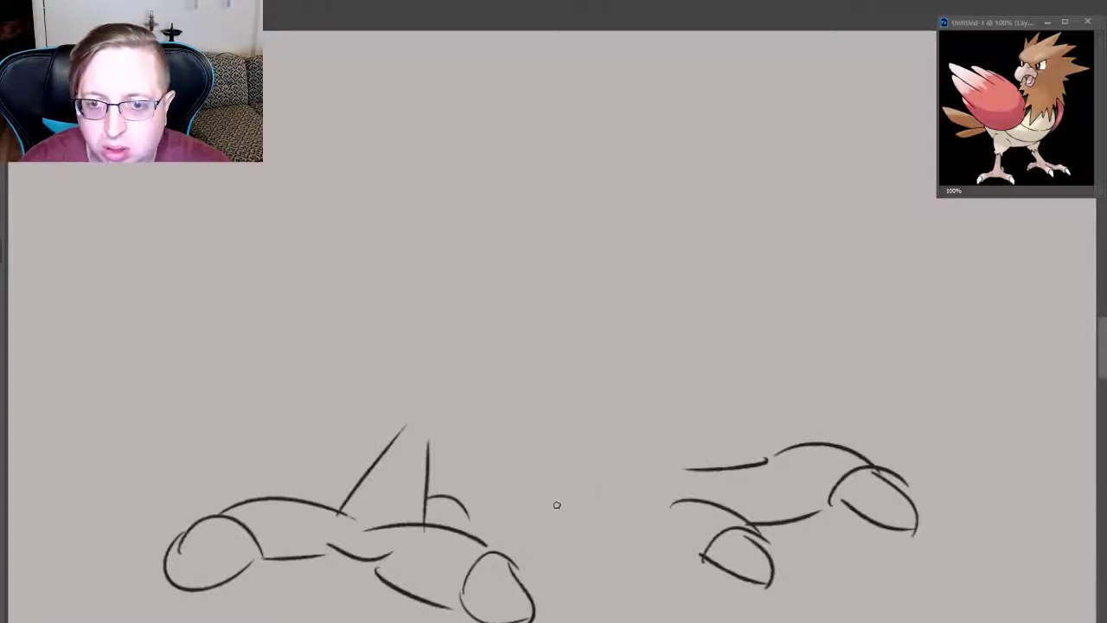
- Sketch a small head arc between the figures and a diagonal above the right figure
{"action": "mouse_move", "coordinate": [552, 510]}
{"action": "left_mouse_down"}
{"action": "mouse_move", "coordinate": [641, 512]}
{"action": "mouse_move", "coordinate": [703, 559]}
{"action": "left_mouse_up"}
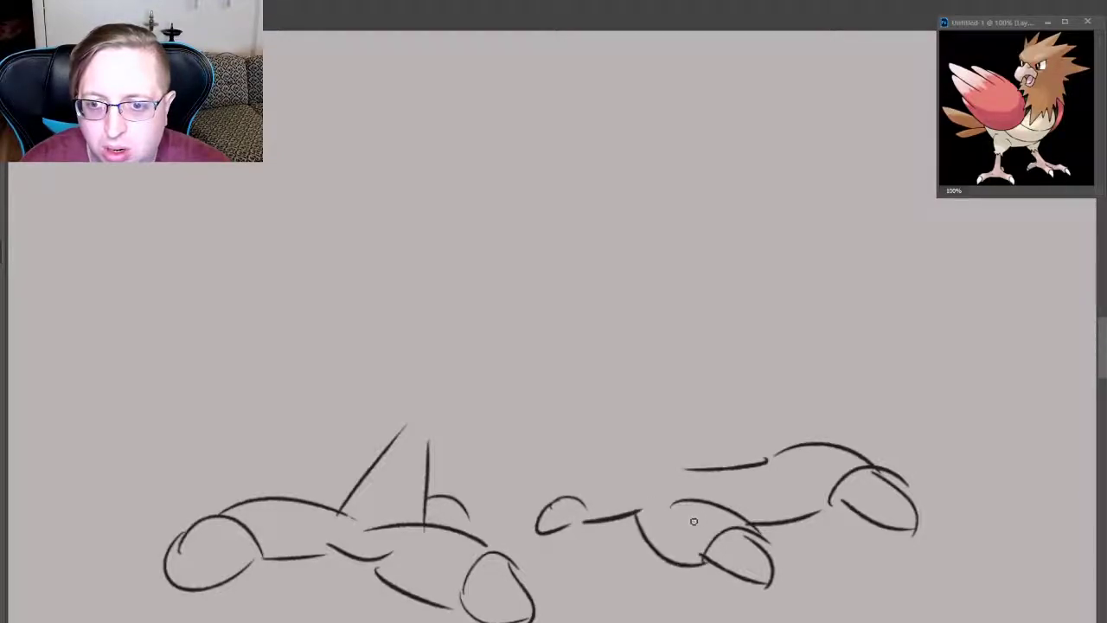
{"action": "left_click_drag", "start_coordinate": [552, 496], "coordinate": [636, 472]}
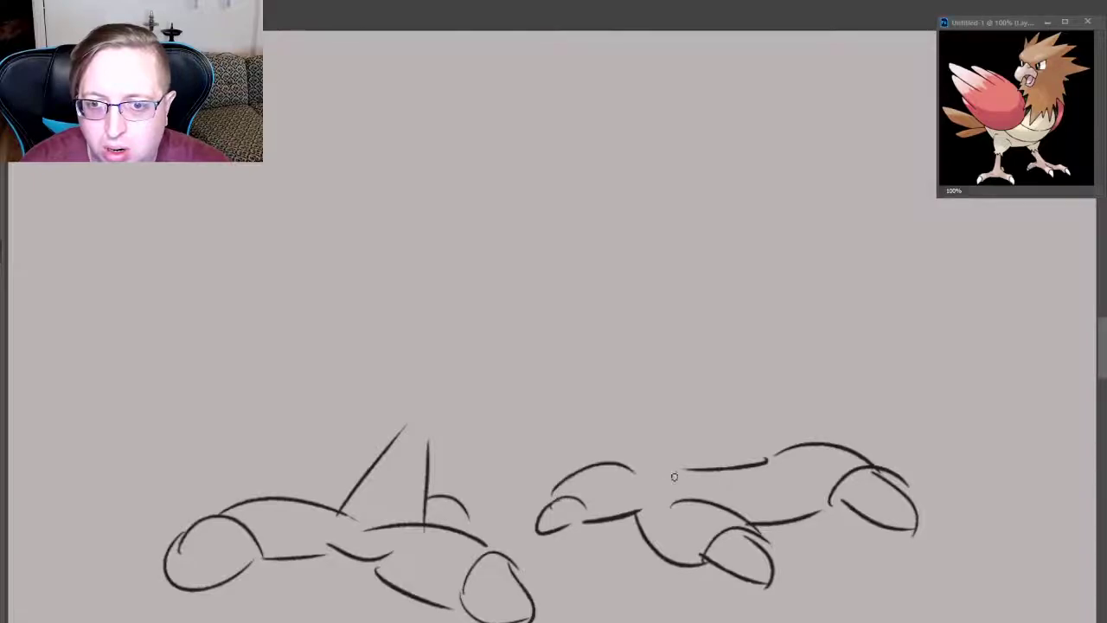
{"action": "left_click_drag", "start_coordinate": [567, 437], "coordinate": [628, 474]}
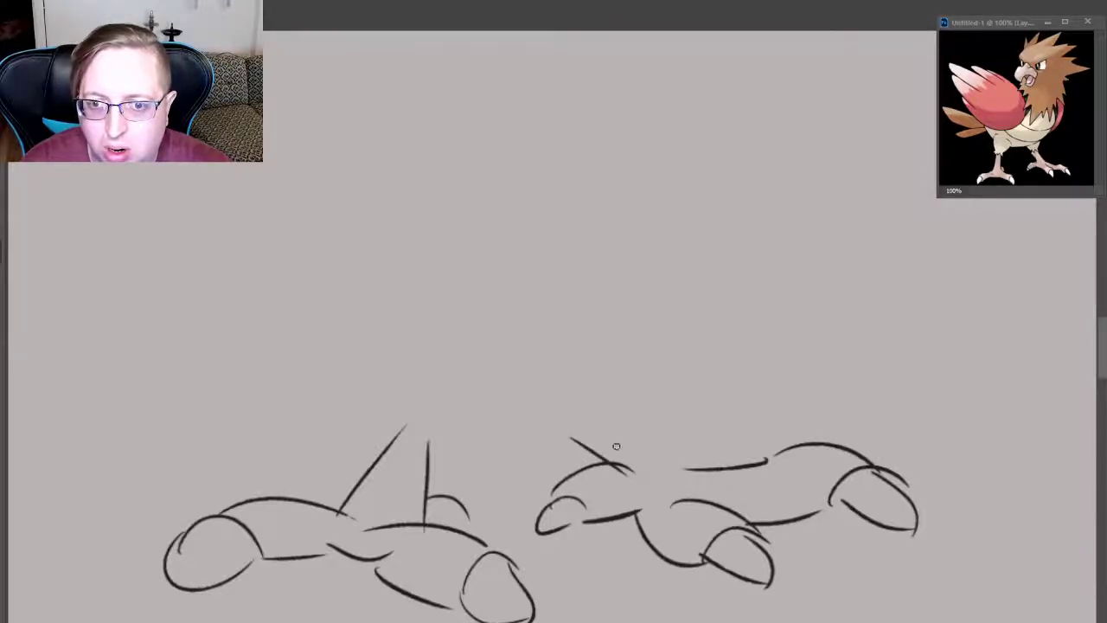
{"action": "key", "text": "ctrl+z"}
{"action": "left_click_drag", "start_coordinate": [573, 417], "coordinate": [598, 473]}
{"action": "left_click_drag", "start_coordinate": [594, 389], "coordinate": [703, 501]}
{"action": "key", "text": "ctrl+z"}
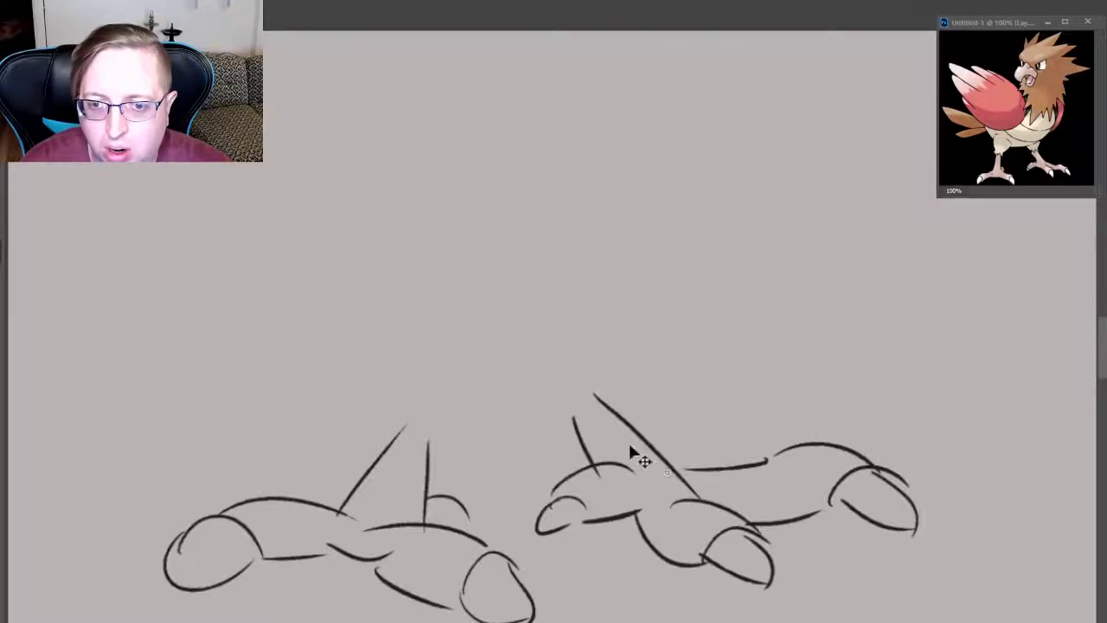
{"action": "left_click_drag", "start_coordinate": [593, 400], "coordinate": [689, 478]}
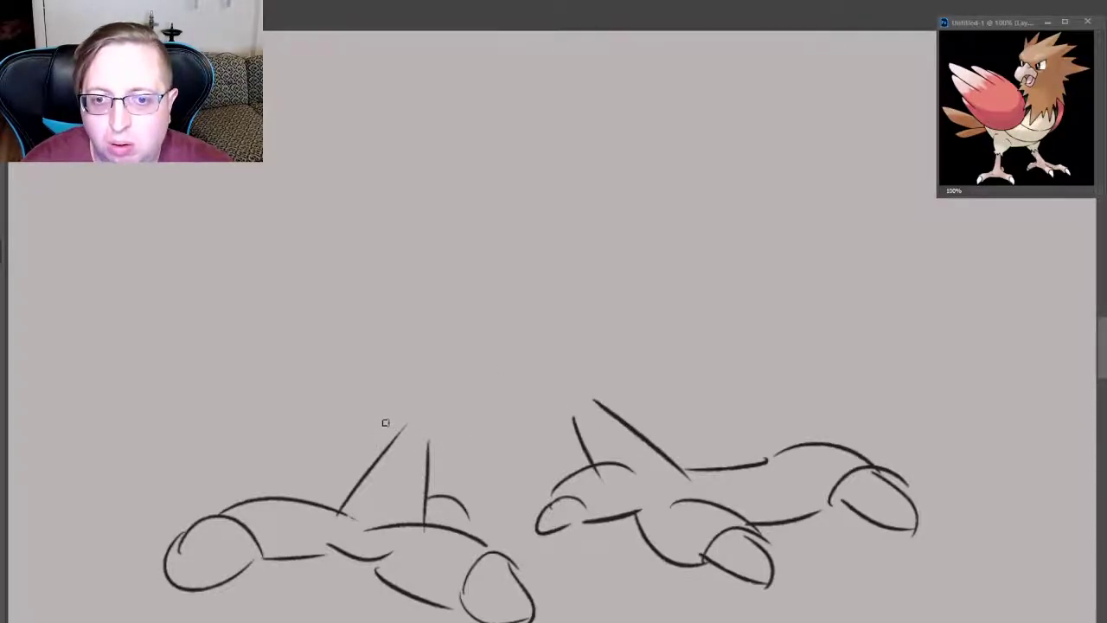
- Add an arch and hook on the left head and curves beside both heads
{"action": "left_click_drag", "start_coordinate": [387, 418], "coordinate": [453, 447]}
{"action": "left_click_drag", "start_coordinate": [385, 419], "coordinate": [441, 447]}
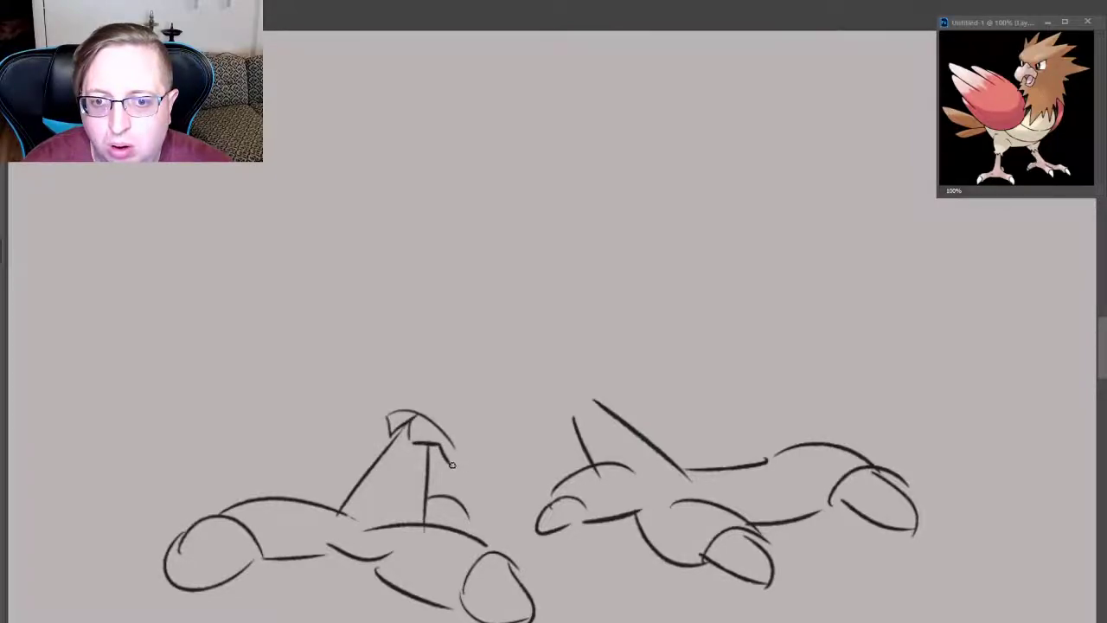
{"action": "mouse_move", "coordinate": [595, 382]}
{"action": "left_mouse_down"}
{"action": "mouse_move", "coordinate": [561, 430]}
{"action": "mouse_move", "coordinate": [574, 415]}
{"action": "mouse_move", "coordinate": [604, 424]}
{"action": "mouse_move", "coordinate": [589, 398]}
{"action": "left_mouse_up"}
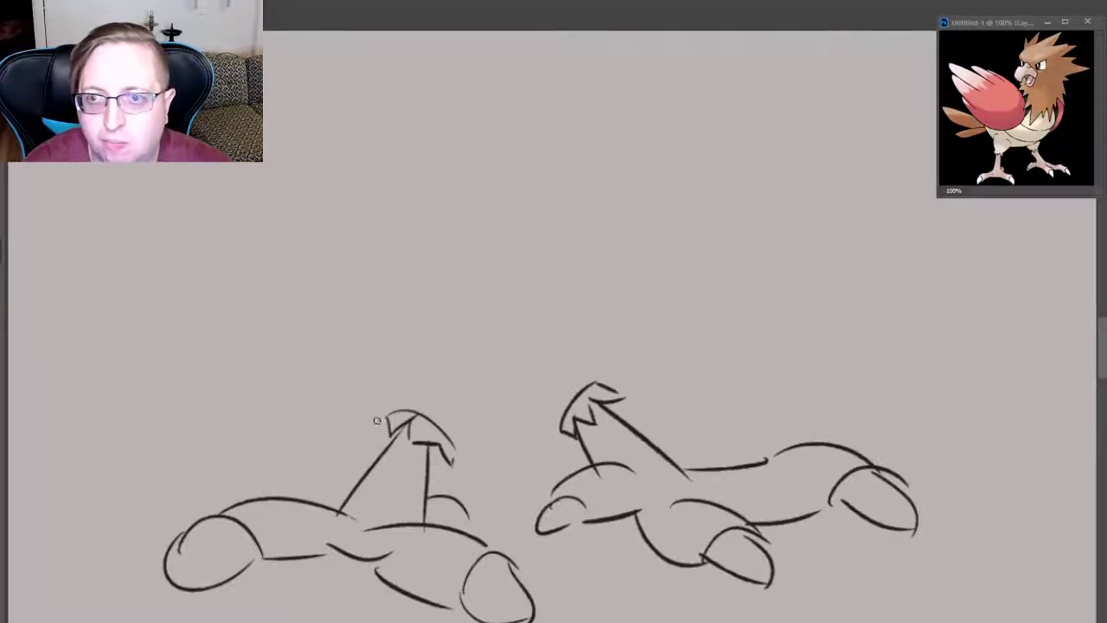
{"action": "mouse_move", "coordinate": [379, 418]}
{"action": "left_mouse_down"}
{"action": "mouse_move", "coordinate": [371, 381]}
{"action": "mouse_move", "coordinate": [386, 415]}
{"action": "left_mouse_up"}
{"action": "key", "text": "ctrl+z"}
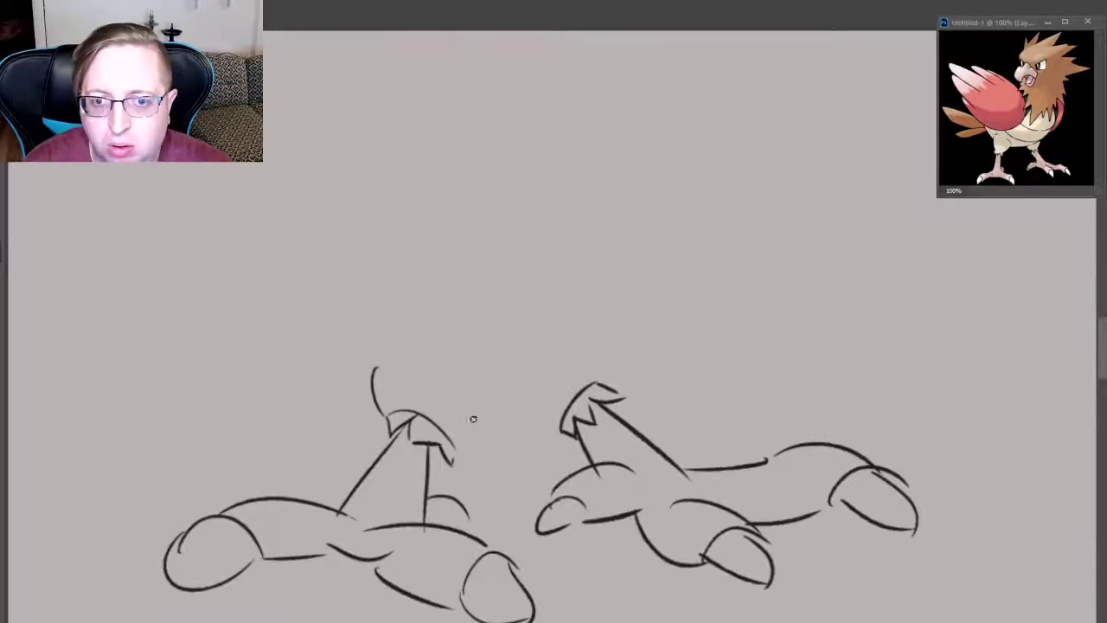
{"action": "left_click_drag", "start_coordinate": [477, 413], "coordinate": [449, 445]}
{"action": "mouse_move", "coordinate": [524, 414]}
{"action": "left_mouse_down"}
{"action": "mouse_move", "coordinate": [562, 433]}
{"action": "mouse_move", "coordinate": [516, 423]}
{"action": "left_mouse_up"}
{"action": "key", "text": "ctrl+z"}
{"action": "key", "text": "ctrl+z"}
- Add strokes atop both heads and a connecting stroke, toggling undo/redo to compare before keeping it
{"action": "left_click_drag", "start_coordinate": [602, 353], "coordinate": [605, 386]}
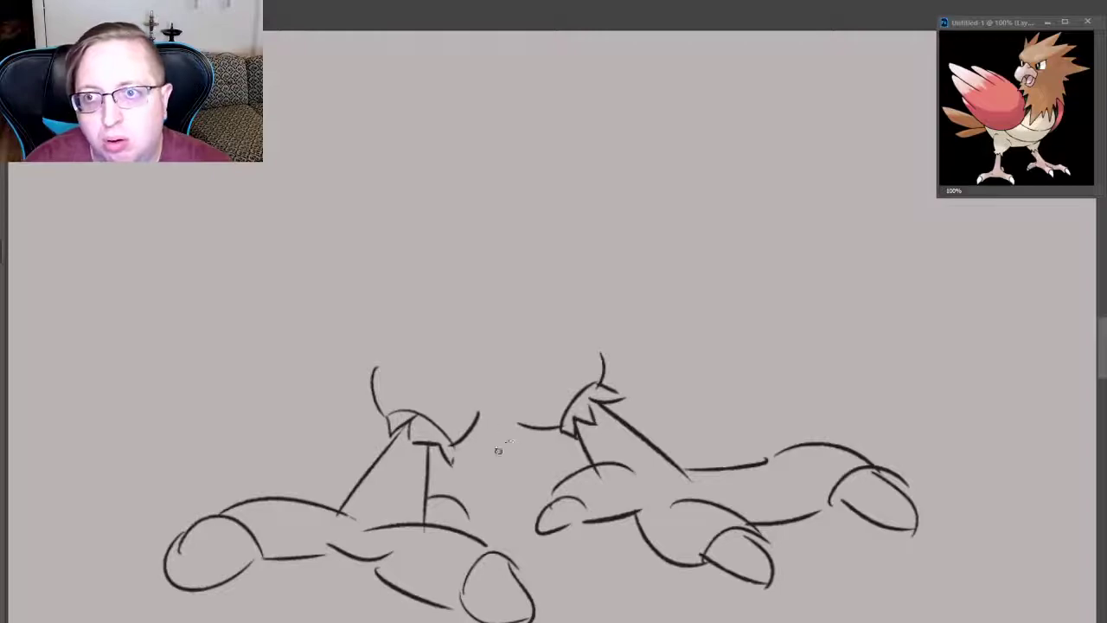
{"action": "left_click_drag", "start_coordinate": [447, 378], "coordinate": [478, 405]}
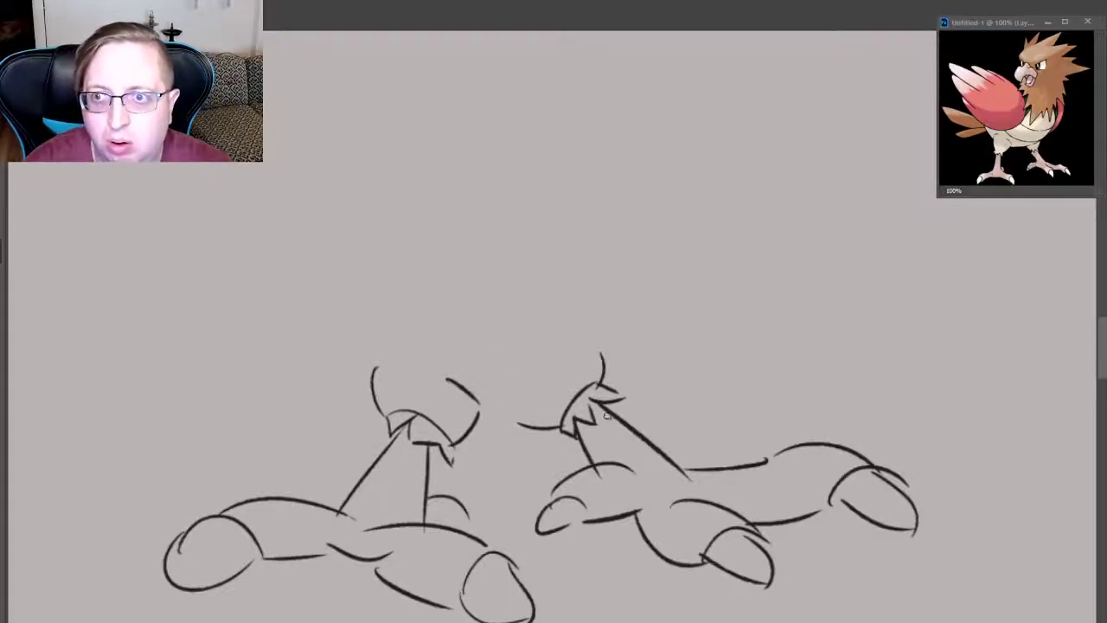
{"action": "mouse_move", "coordinate": [475, 437]}
{"action": "left_mouse_down"}
{"action": "mouse_move", "coordinate": [550, 405]}
{"action": "mouse_move", "coordinate": [606, 355]}
{"action": "left_mouse_up"}
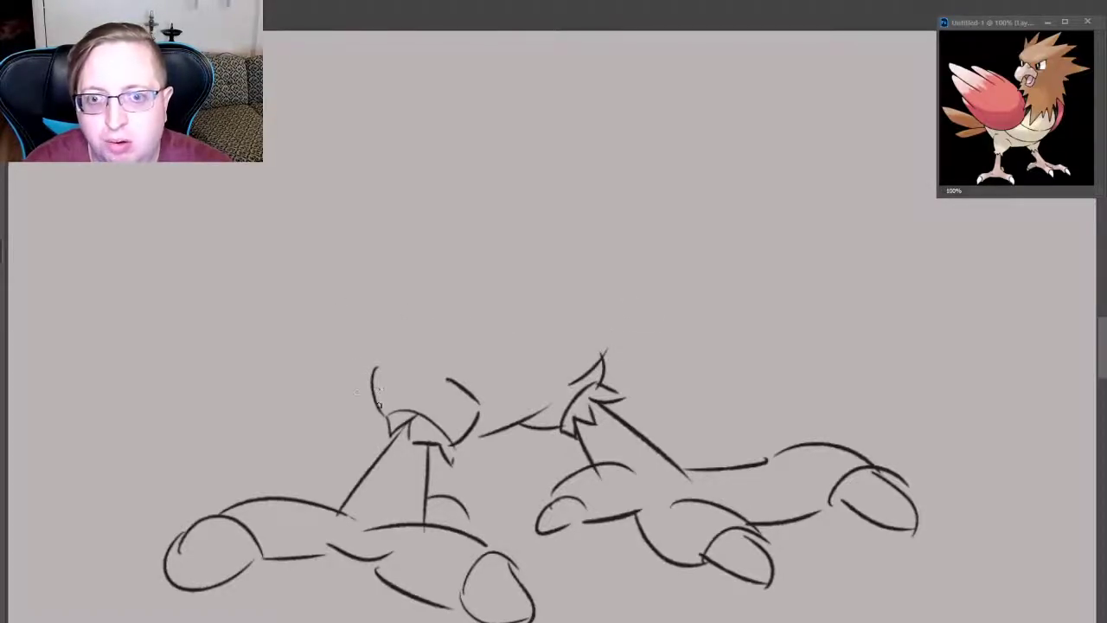
{"action": "key", "text": "ctrl+z"}
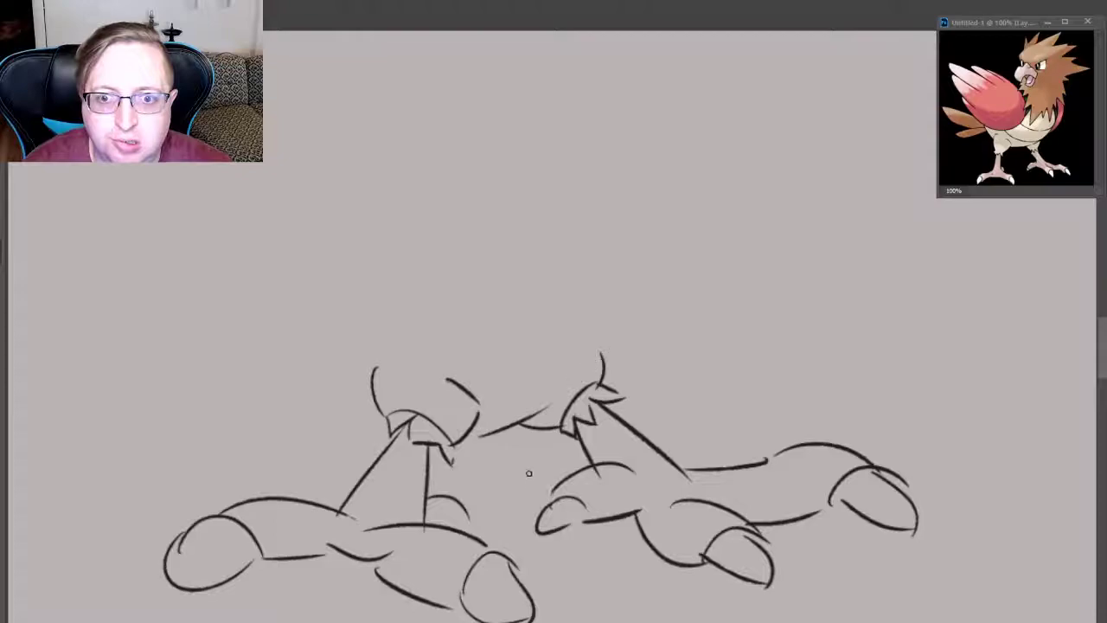
{"action": "key", "text": "ctrl+z"}
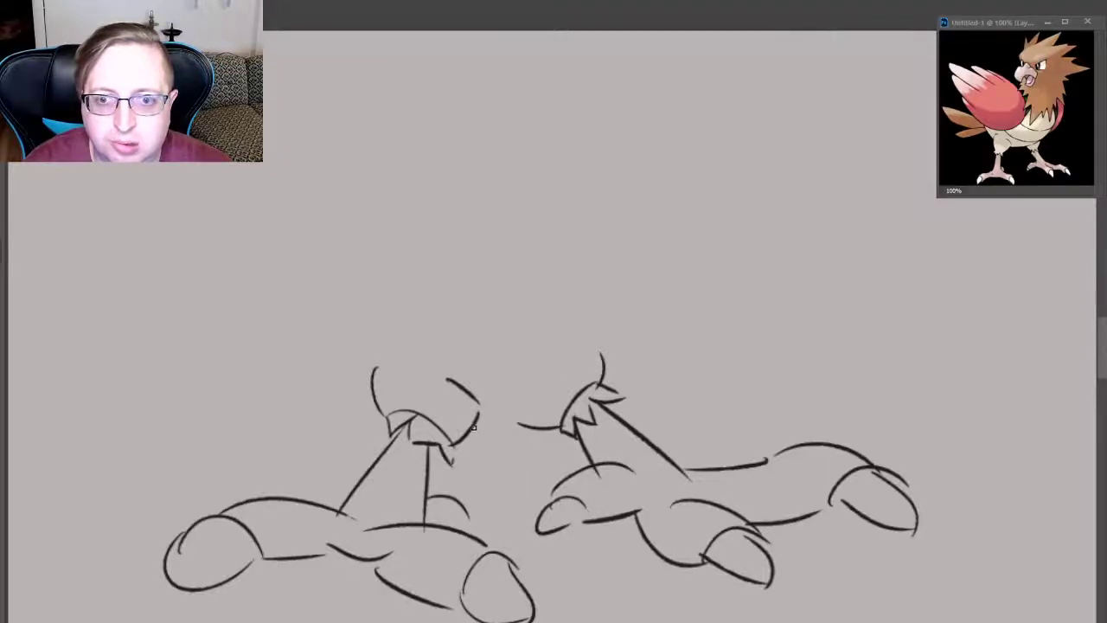
{"action": "key", "text": "ctrl+shift+z"}
{"action": "key", "text": "ctrl+z"}
{"action": "key", "text": "ctrl+shift+z"}
{"action": "key", "text": "ctrl+z"}
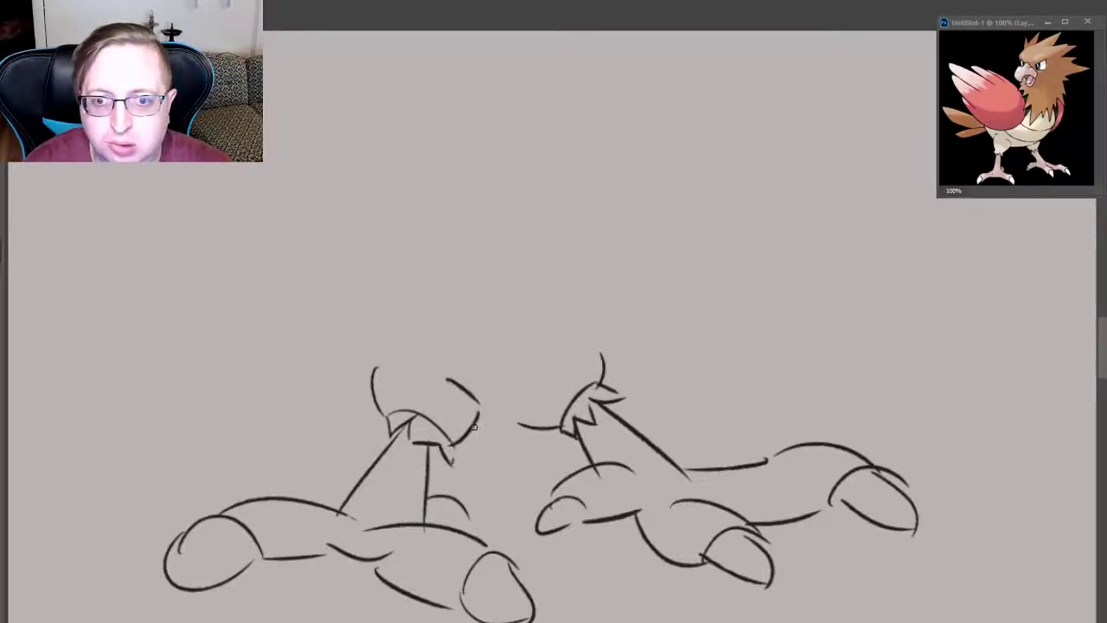
{"action": "key", "text": "ctrl+shift+z"}
- Try strokes rising from each head, then undo them
{"action": "left_click_drag", "start_coordinate": [583, 371], "coordinate": [620, 331]}
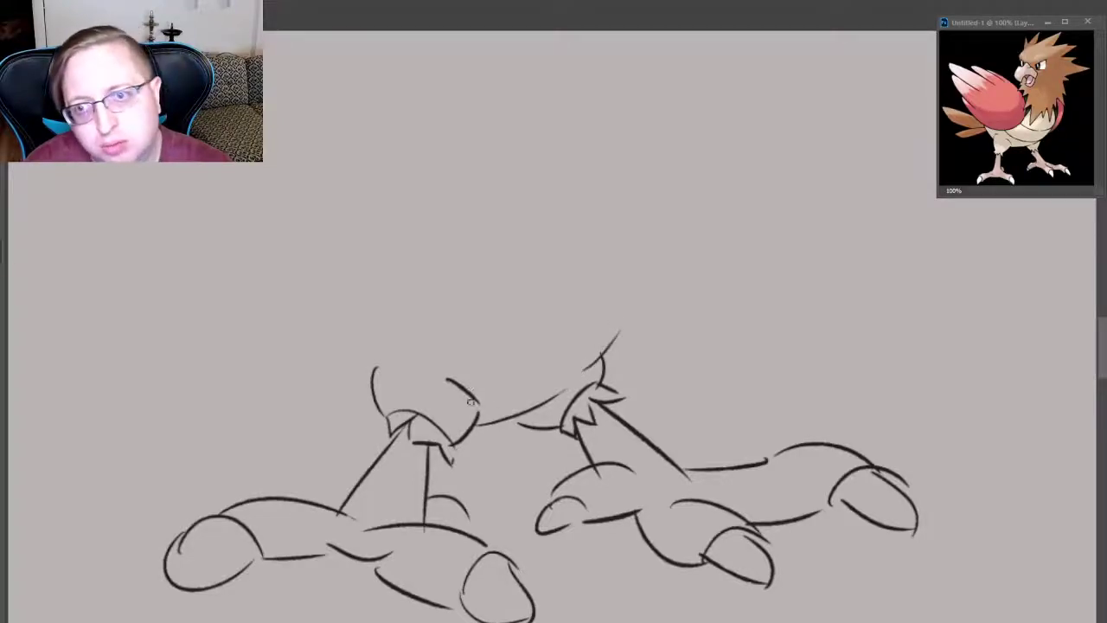
{"action": "left_click_drag", "start_coordinate": [372, 370], "coordinate": [349, 339]}
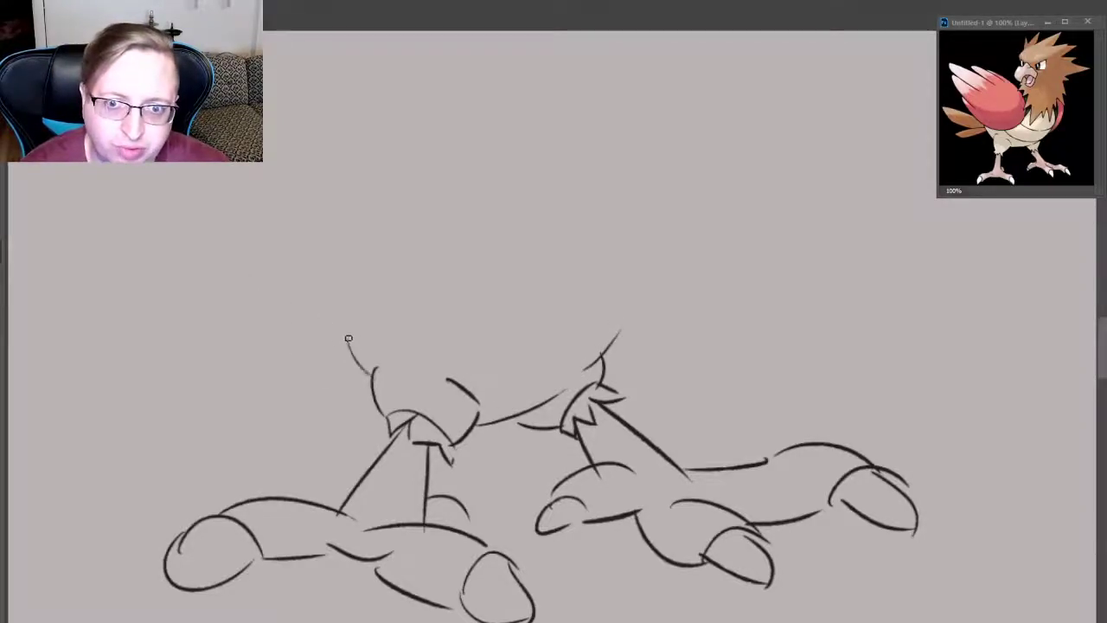
{"action": "key", "text": "ctrl+z"}
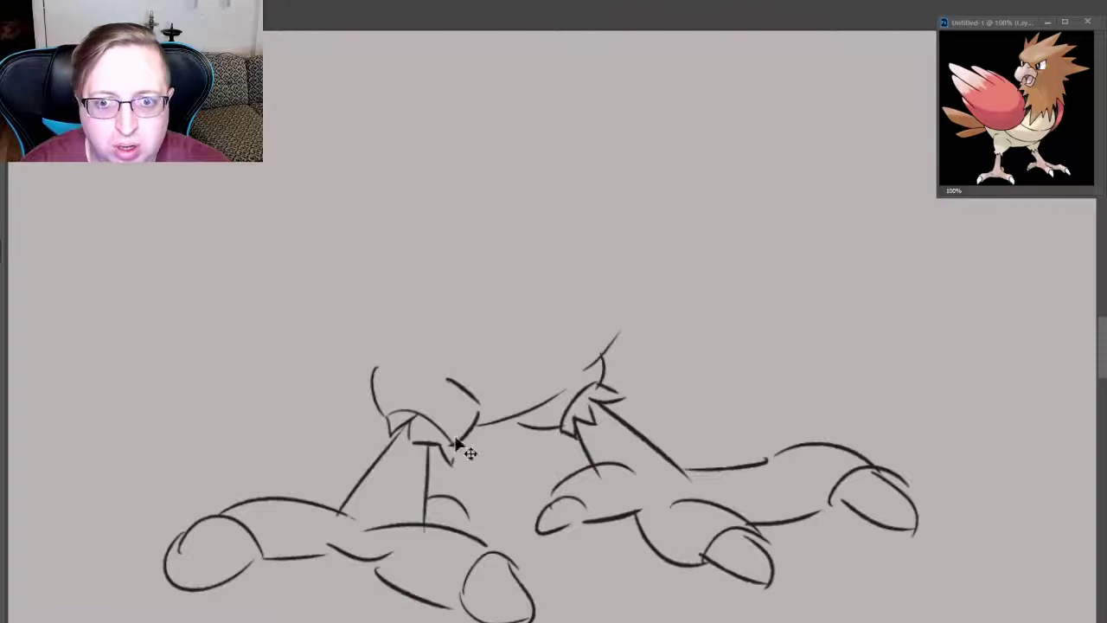
{"action": "key", "text": "ctrl+z"}
{"action": "key", "text": "ctrl+z"}
{"action": "left_click_drag", "start_coordinate": [338, 356], "coordinate": [467, 422]}
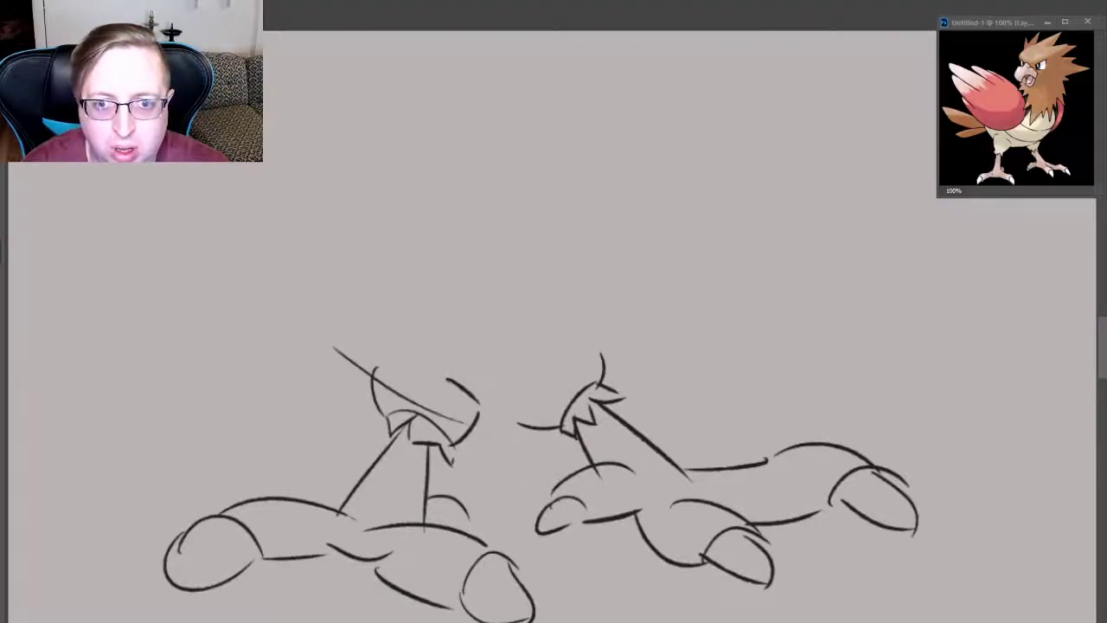
{"action": "key", "text": "ctrl+z"}
- Draw a curve up-left from the left head and a curve linking both heads
{"action": "left_click_drag", "start_coordinate": [376, 381], "coordinate": [331, 329]}
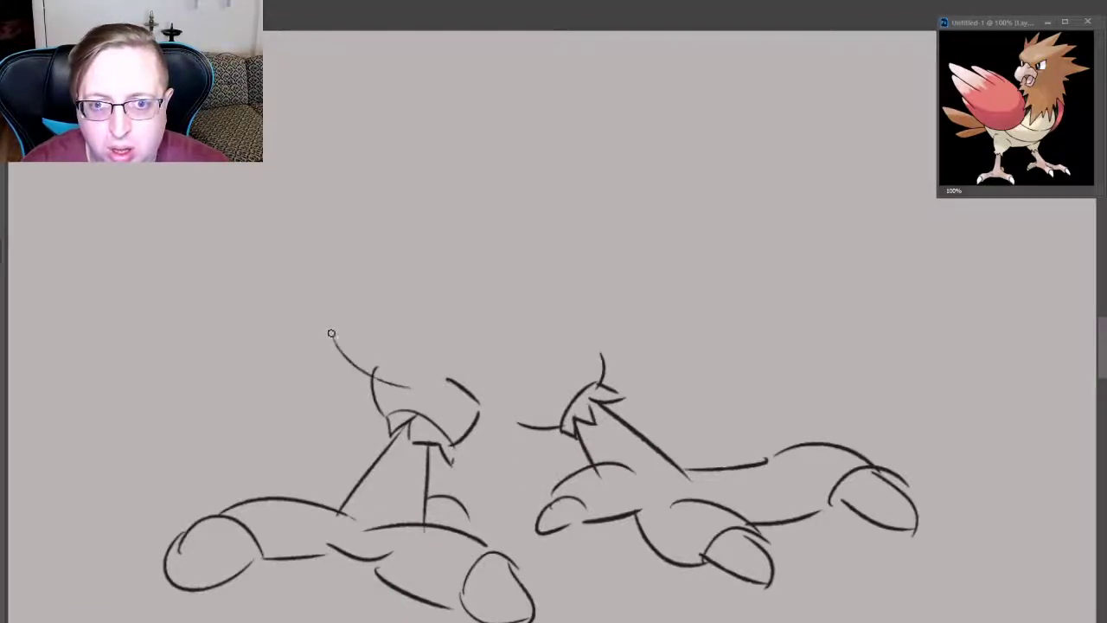
{"action": "key", "text": "ctrl+z"}
{"action": "left_click_drag", "start_coordinate": [376, 383], "coordinate": [328, 323]}
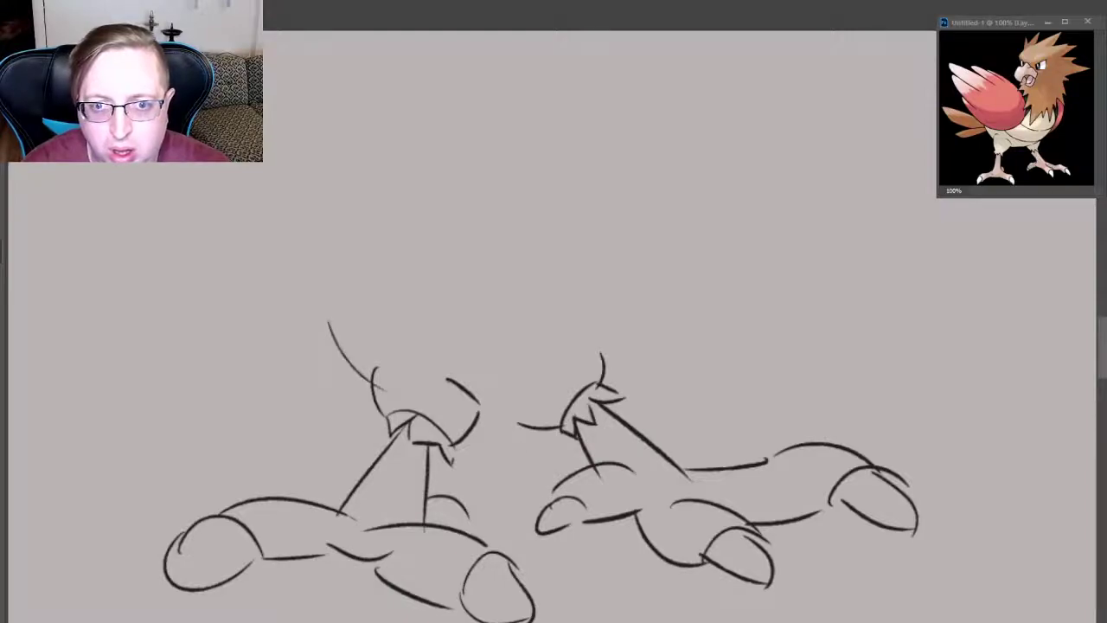
{"action": "left_click_drag", "start_coordinate": [477, 419], "coordinate": [562, 422]}
{"action": "key", "text": "ctrl+z"}
{"action": "left_click_drag", "start_coordinate": [478, 422], "coordinate": [597, 385]}
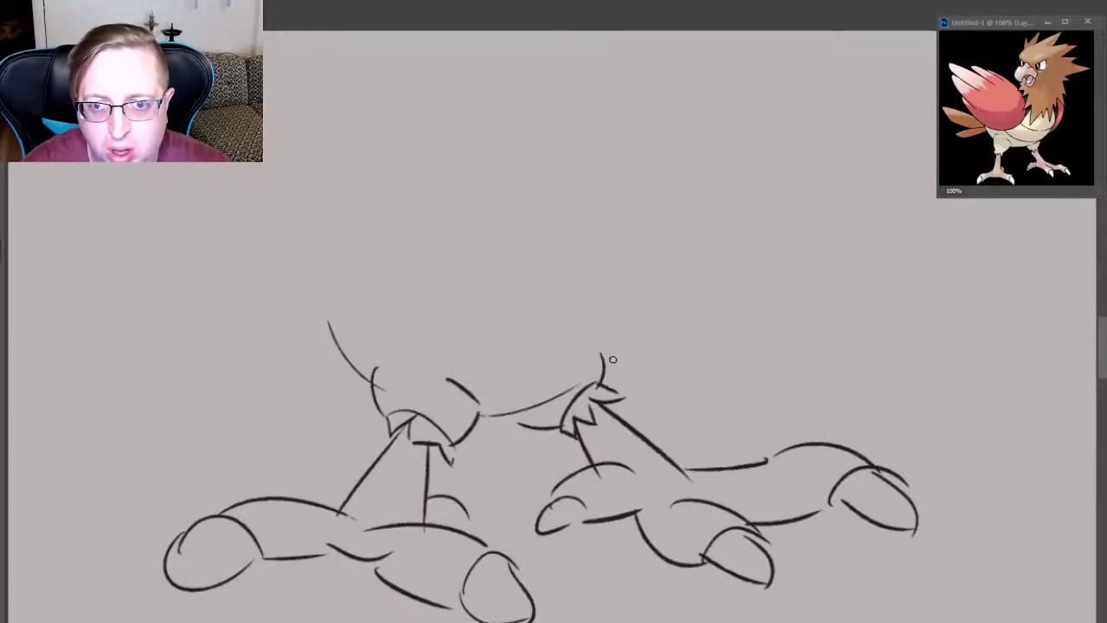
{"action": "key", "text": "ctrl+z"}
{"action": "mouse_move", "coordinate": [477, 420]}
{"action": "left_mouse_down"}
{"action": "mouse_move", "coordinate": [571, 391]}
{"action": "mouse_move", "coordinate": [635, 310]}
{"action": "left_mouse_up"}
- Raise a tall arc from the right head and close its top into a peak
{"action": "key", "text": "ctrl+z"}
{"action": "left_click_drag", "start_coordinate": [585, 386], "coordinate": [615, 341]}
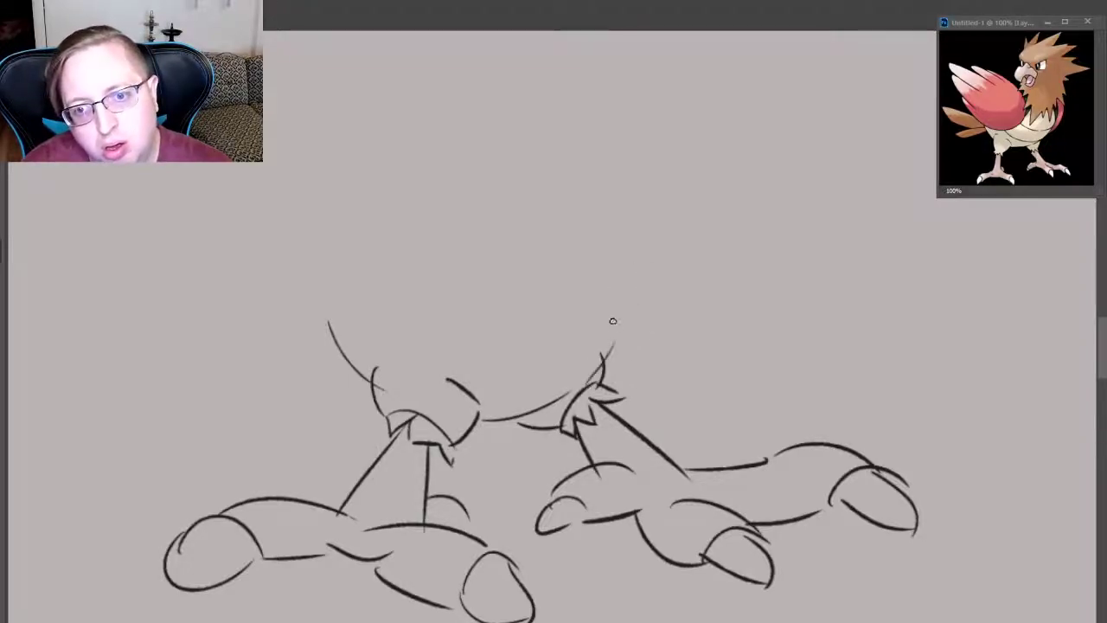
{"action": "key", "text": "ctrl+z"}
{"action": "left_click_drag", "start_coordinate": [586, 386], "coordinate": [616, 320]}
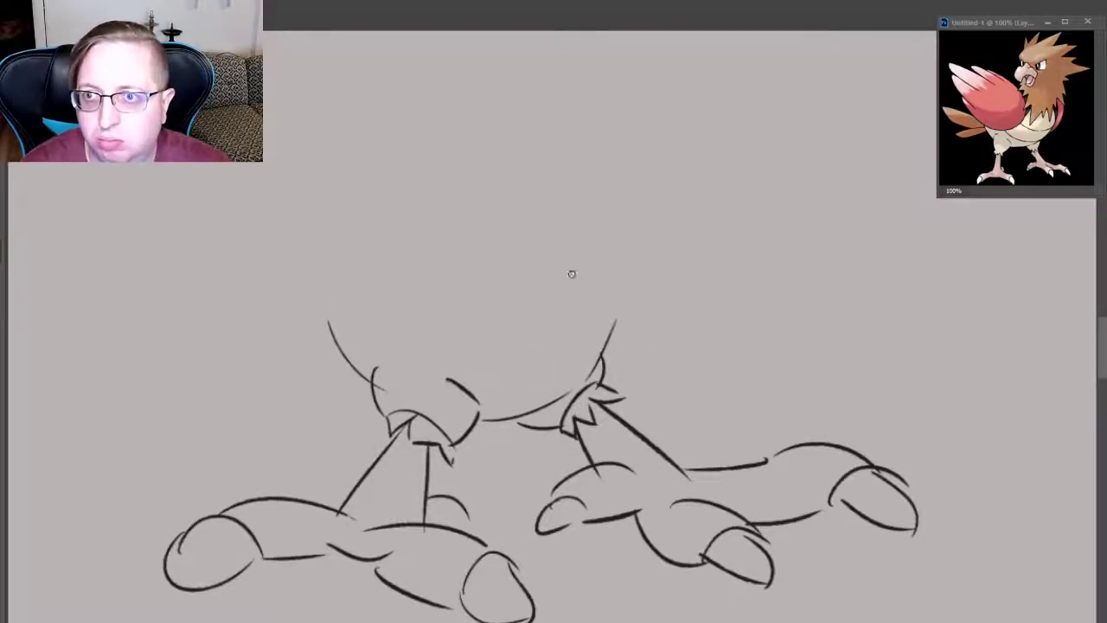
{"action": "mouse_move", "coordinate": [611, 333]}
{"action": "left_mouse_down"}
{"action": "mouse_move", "coordinate": [587, 258]}
{"action": "mouse_move", "coordinate": [494, 334]}
{"action": "left_mouse_up"}
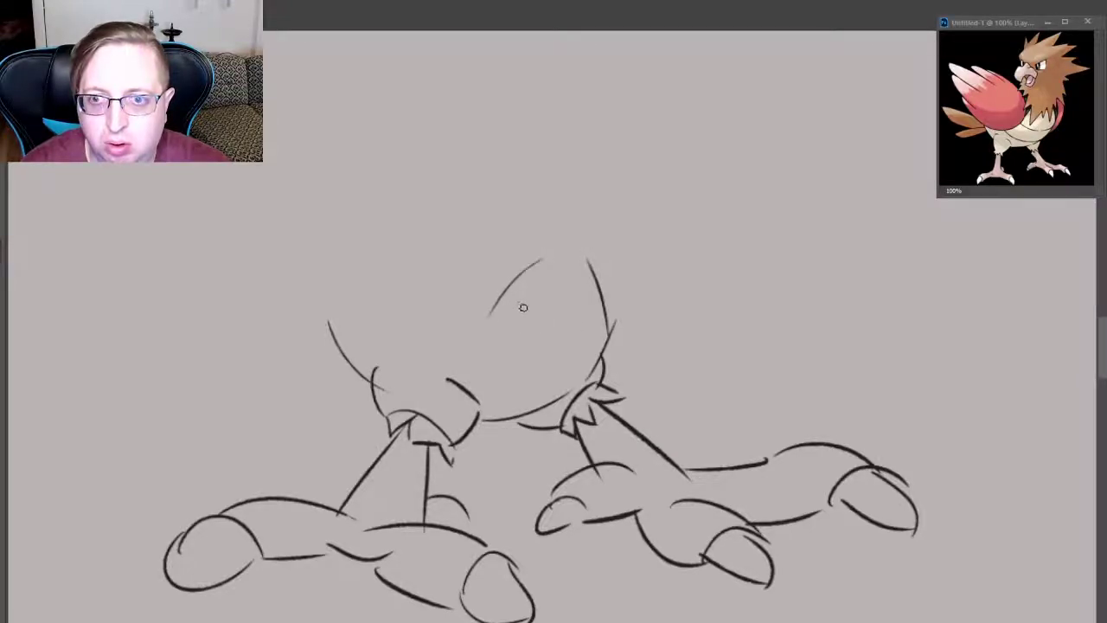
{"action": "key", "text": "ctrl+z"}
{"action": "mouse_move", "coordinate": [546, 257]}
{"action": "left_mouse_down"}
{"action": "mouse_move", "coordinate": [487, 329]}
{"action": "mouse_move", "coordinate": [592, 343]}
{"action": "left_mouse_up"}
- Draw a curved inner line inside the head and pan the sketch down for room above
{"action": "left_click_drag", "start_coordinate": [481, 359], "coordinate": [558, 398]}
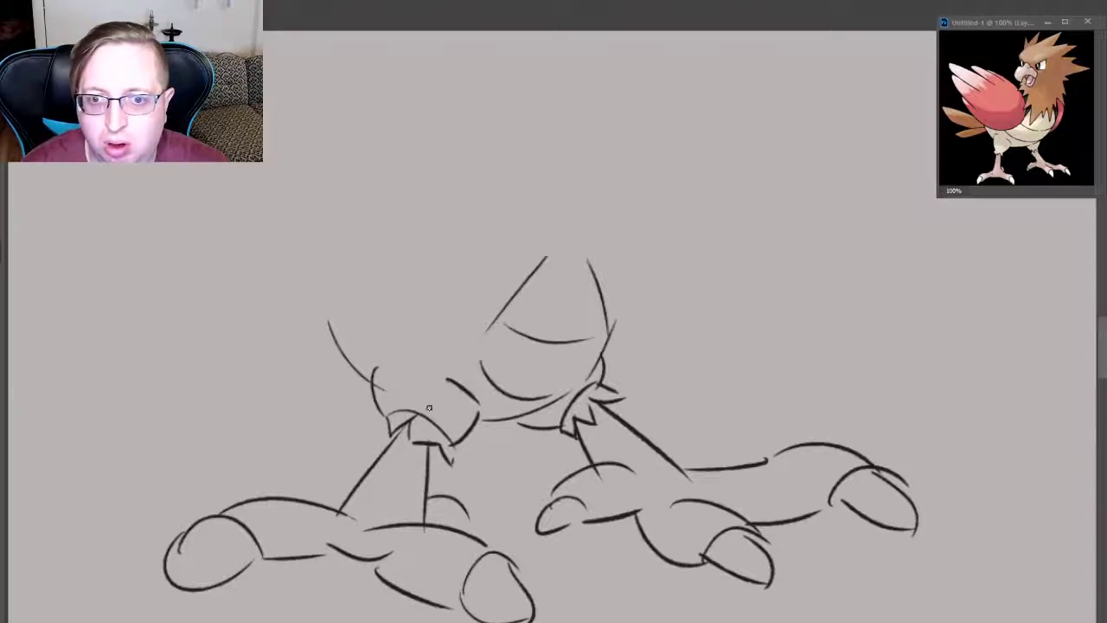
{"action": "key", "text": "ctrl+z"}
{"action": "left_click_drag", "start_coordinate": [464, 358], "coordinate": [568, 392]}
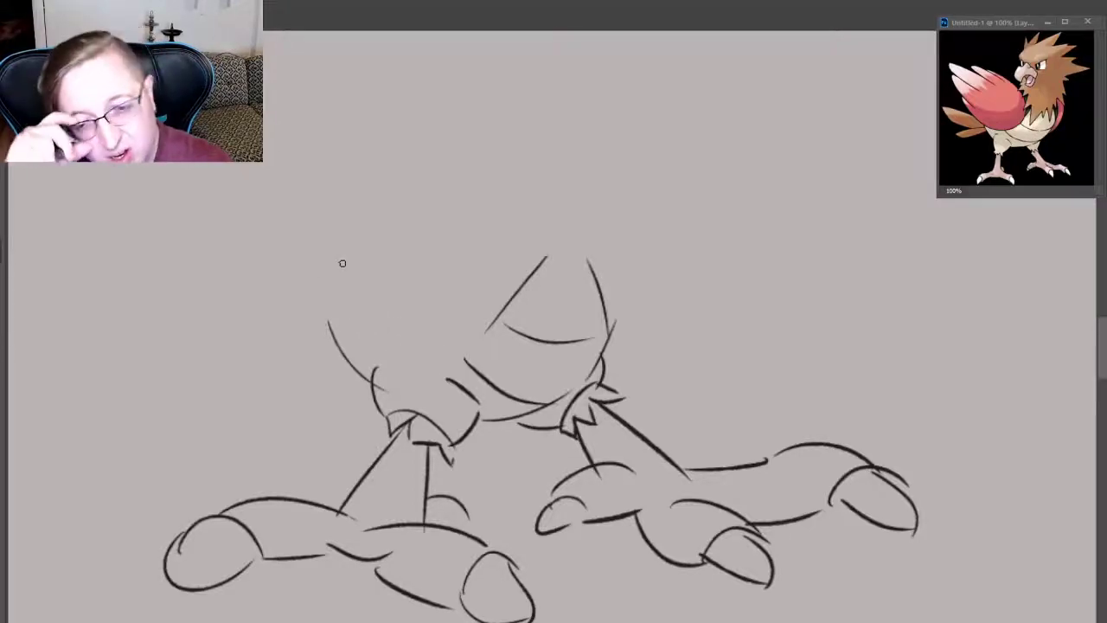
{"action": "left_click_drag", "start_coordinate": [1046, 363], "coordinate": [1046, 454]}
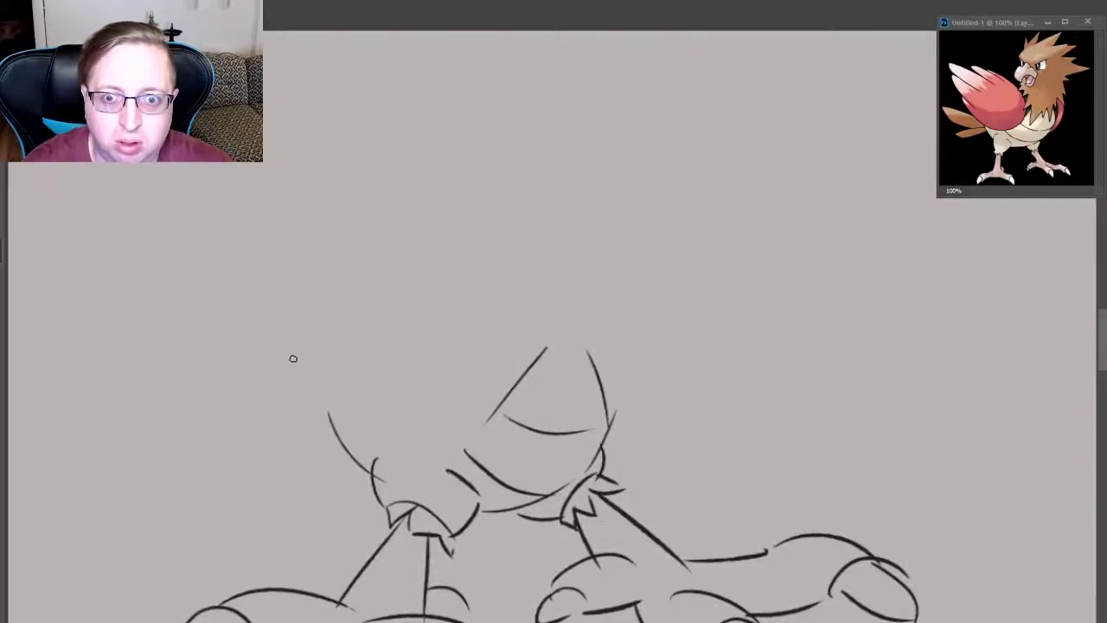
- Ink a long curve up-left of the heads, redrawing it slightly higher
{"action": "left_click_drag", "start_coordinate": [251, 329], "coordinate": [399, 462]}
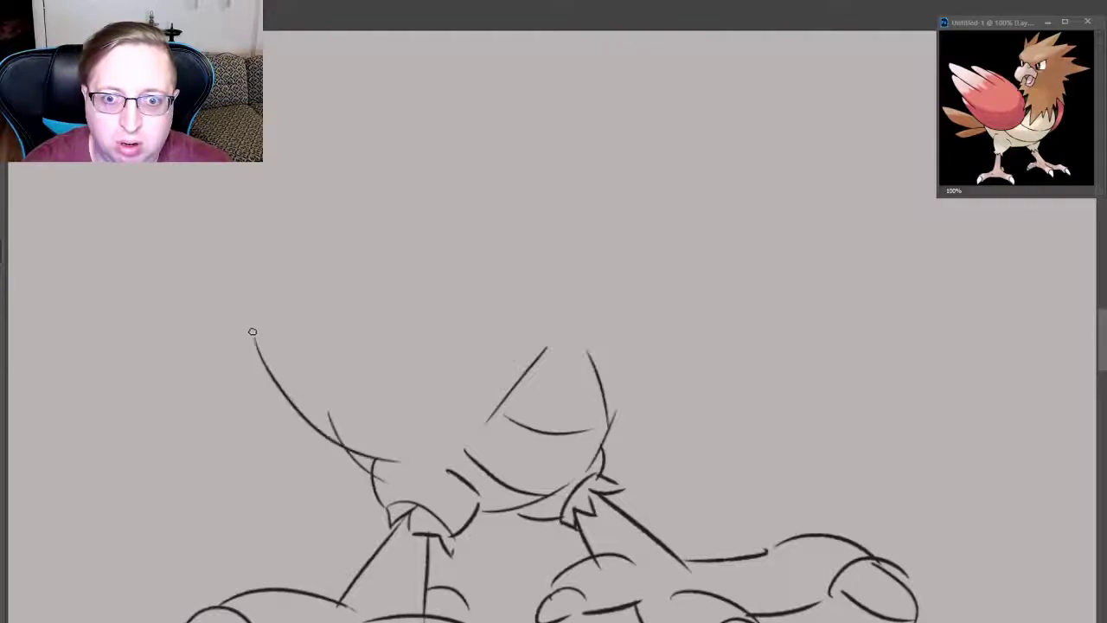
{"action": "key", "text": "ctrl+z"}
{"action": "mouse_move", "coordinate": [244, 327]}
{"action": "left_mouse_down"}
{"action": "mouse_move", "coordinate": [305, 409]}
{"action": "mouse_move", "coordinate": [420, 444]}
{"action": "left_mouse_up"}
{"action": "key", "text": "ctrl+z"}
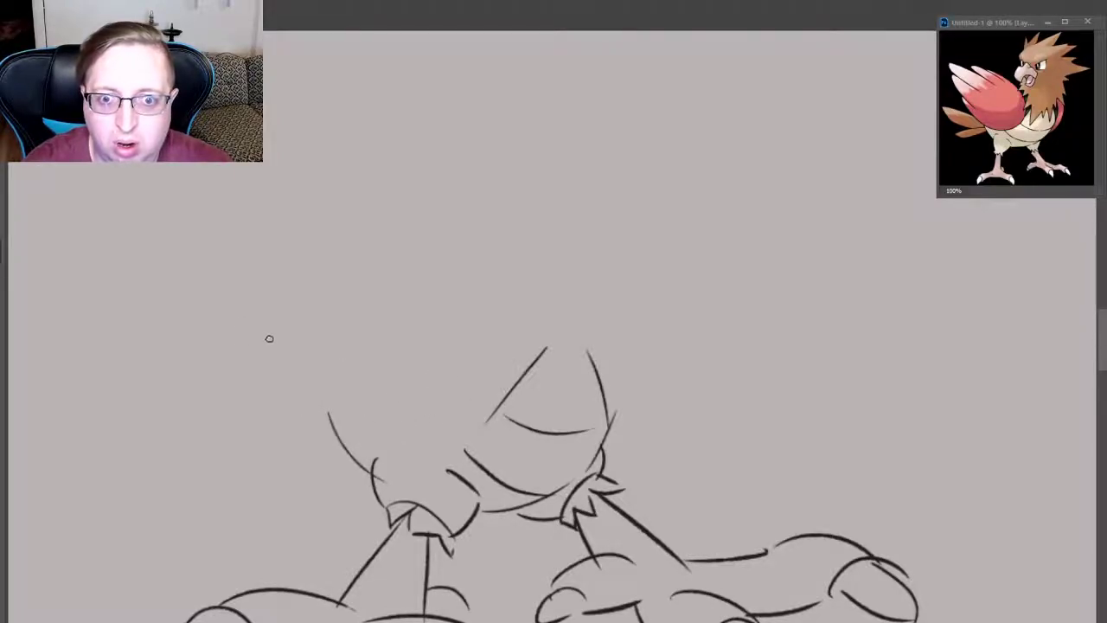
{"action": "left_click_drag", "start_coordinate": [248, 308], "coordinate": [420, 424]}
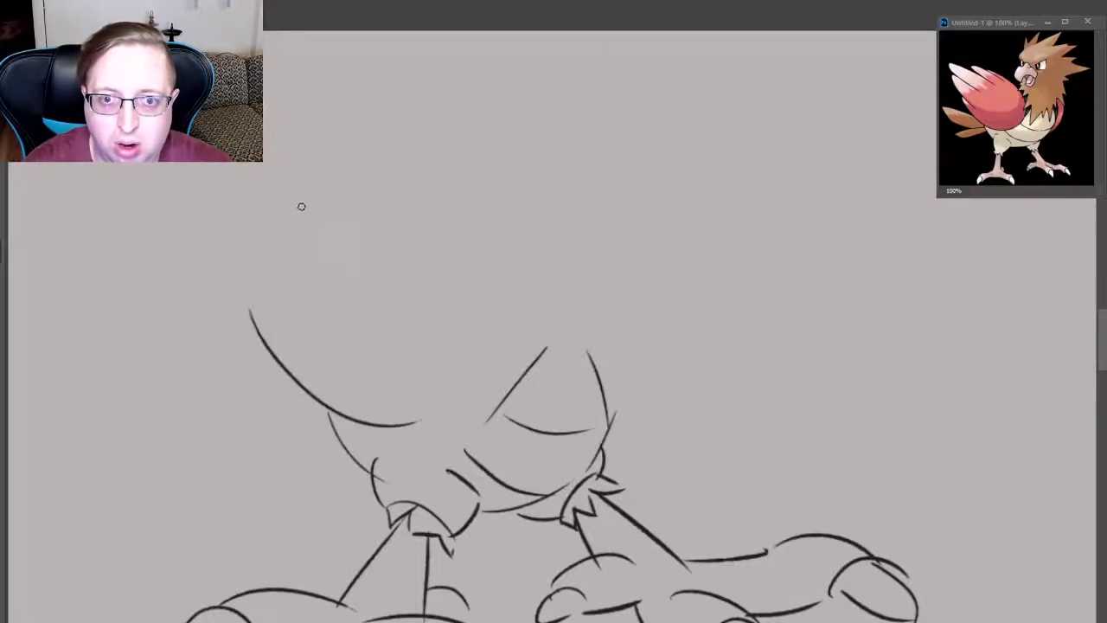
- Attempt the large head outline curve several times, ending with it removed
{"action": "left_click_drag", "start_coordinate": [321, 192], "coordinate": [467, 416]}
{"action": "key", "text": "ctrl+z"}
{"action": "mouse_move", "coordinate": [342, 197]}
{"action": "left_mouse_down"}
{"action": "mouse_move", "coordinate": [445, 217]}
{"action": "mouse_move", "coordinate": [466, 404]}
{"action": "left_mouse_up"}
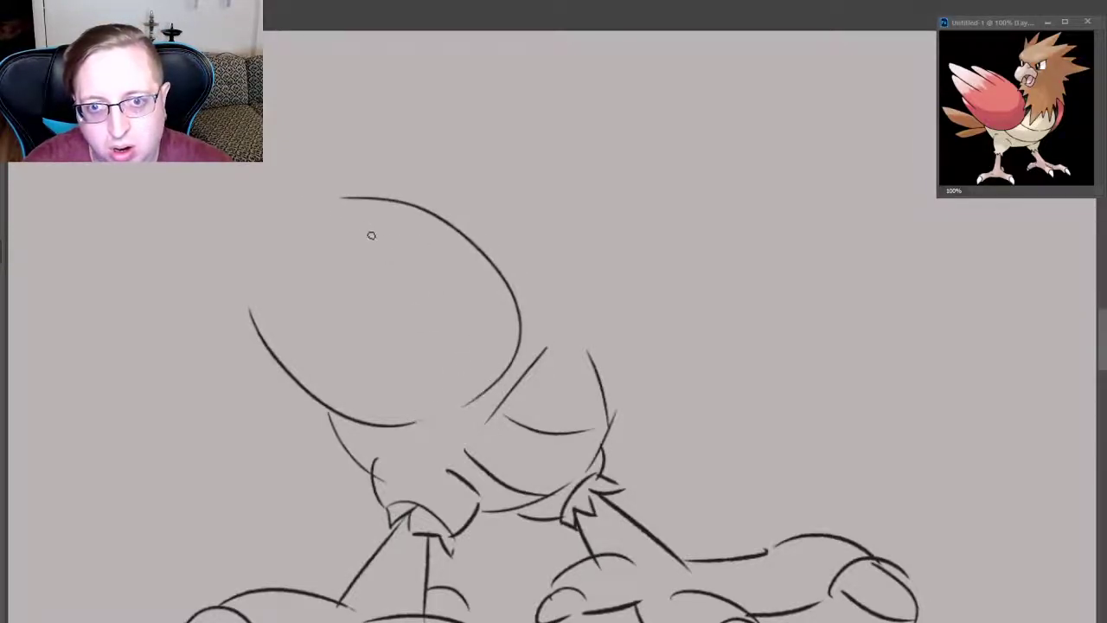
{"action": "key", "text": "ctrl+z"}
{"action": "mouse_move", "coordinate": [345, 184]}
{"action": "left_mouse_down"}
{"action": "mouse_move", "coordinate": [381, 187]}
{"action": "mouse_move", "coordinate": [463, 394]}
{"action": "left_mouse_up"}
{"action": "key", "text": "ctrl+z"}
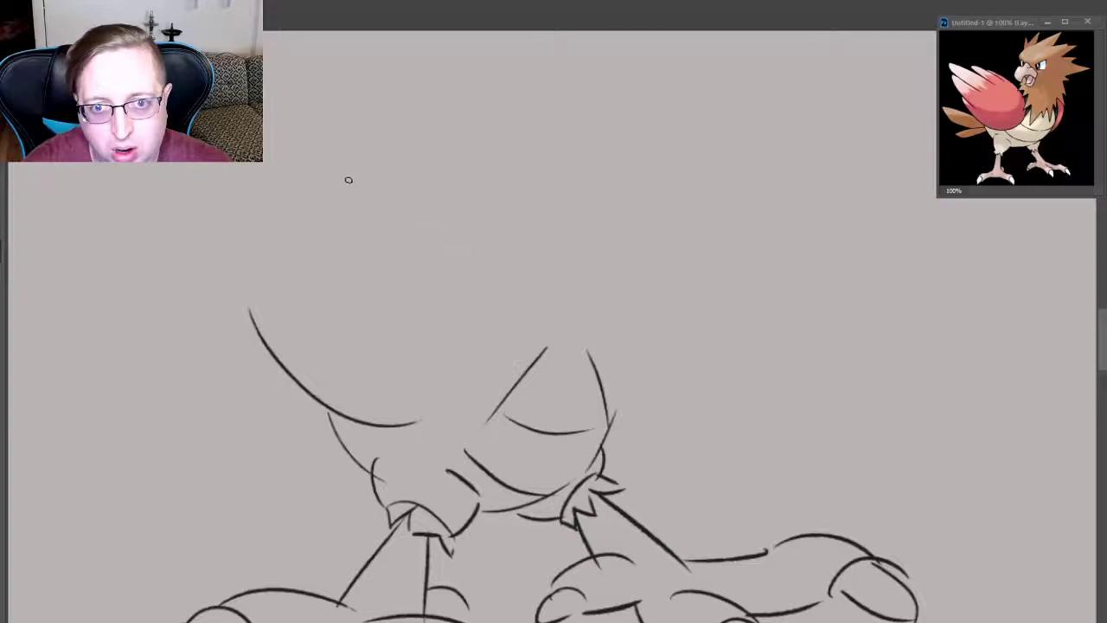
{"action": "left_click_drag", "start_coordinate": [352, 178], "coordinate": [458, 407]}
{"action": "key", "text": "ctrl+z"}
{"action": "mouse_move", "coordinate": [363, 175]}
{"action": "left_mouse_down"}
{"action": "mouse_move", "coordinate": [494, 260]}
{"action": "mouse_move", "coordinate": [467, 402]}
{"action": "mouse_move", "coordinate": [452, 403]}
{"action": "mouse_move", "coordinate": [370, 177]}
{"action": "left_mouse_up"}
{"action": "key", "text": "ctrl+z"}
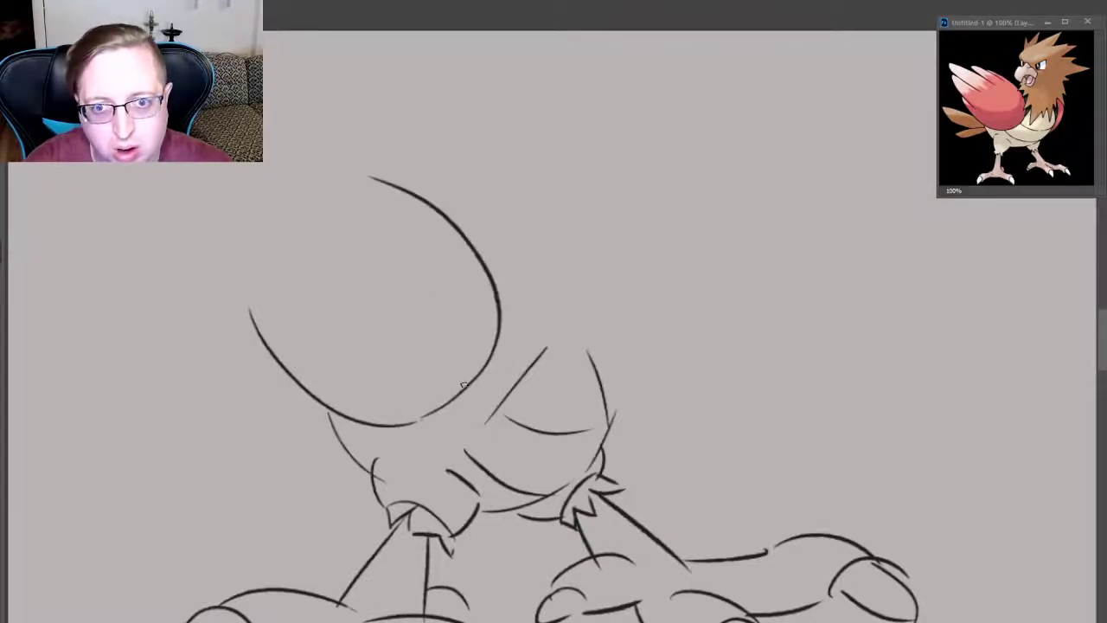
- Ink the head's left arc, top-right arc and the pointed crest feather lines
{"action": "left_click_drag", "start_coordinate": [238, 277], "coordinate": [264, 350]}
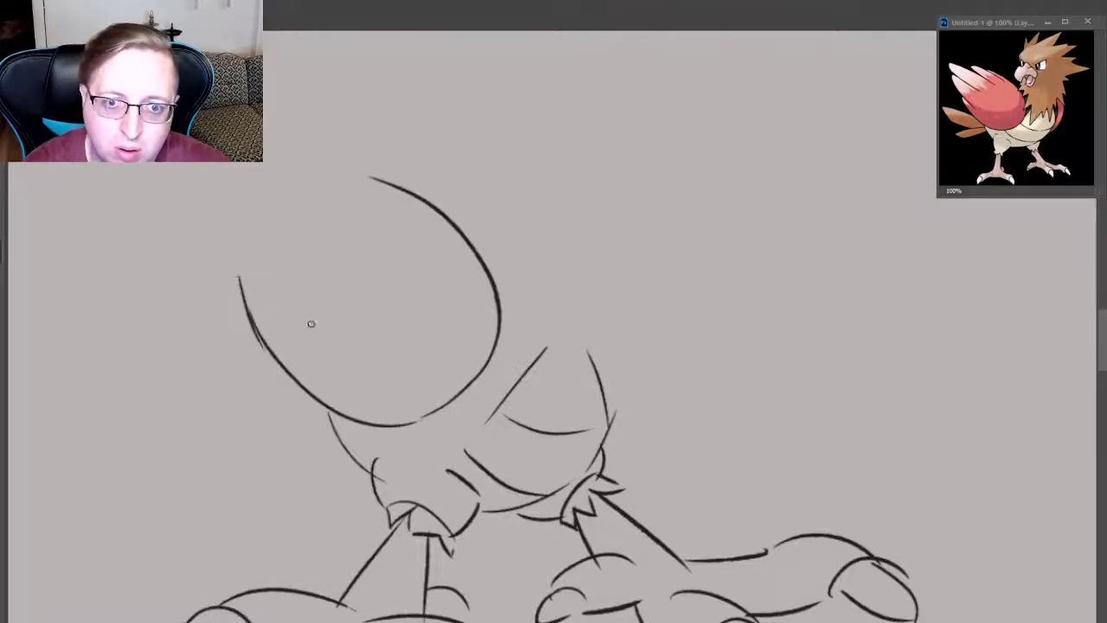
{"action": "left_click_drag", "start_coordinate": [241, 270], "coordinate": [292, 339]}
{"action": "key", "text": "ctrl+z"}
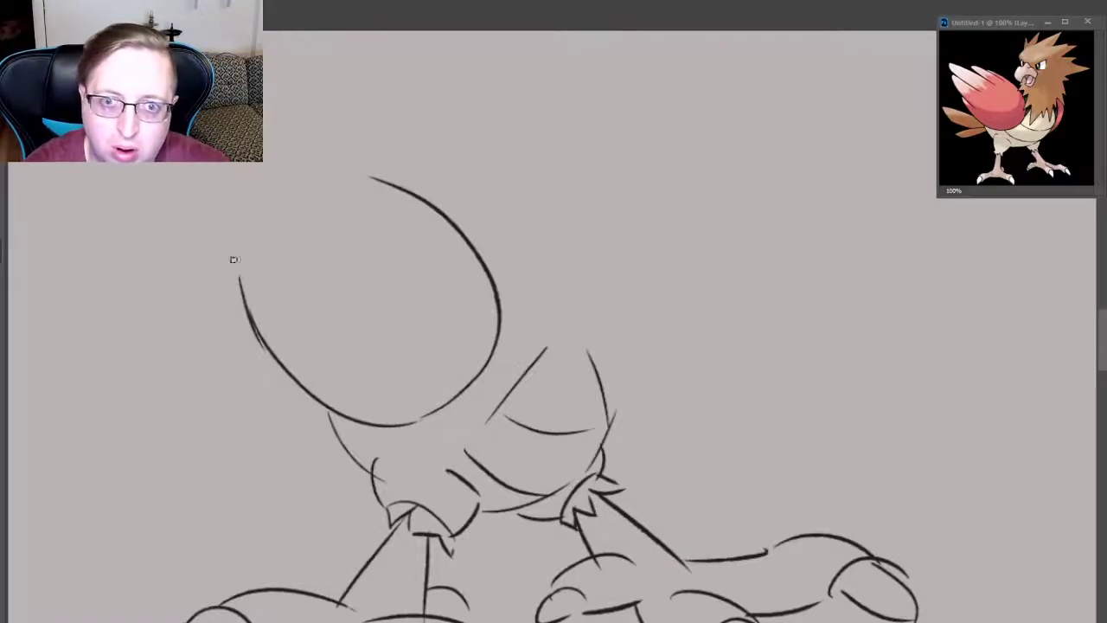
{"action": "left_click_drag", "start_coordinate": [216, 212], "coordinate": [285, 355]}
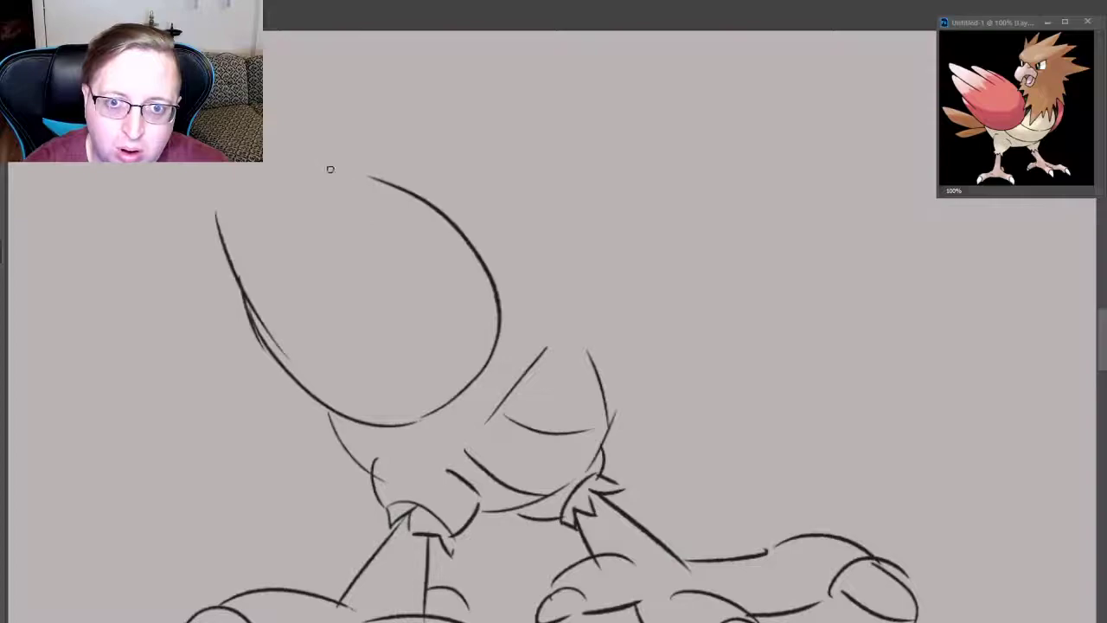
{"action": "left_click_drag", "start_coordinate": [327, 161], "coordinate": [433, 230]}
{"action": "left_click_drag", "start_coordinate": [211, 168], "coordinate": [301, 308]}
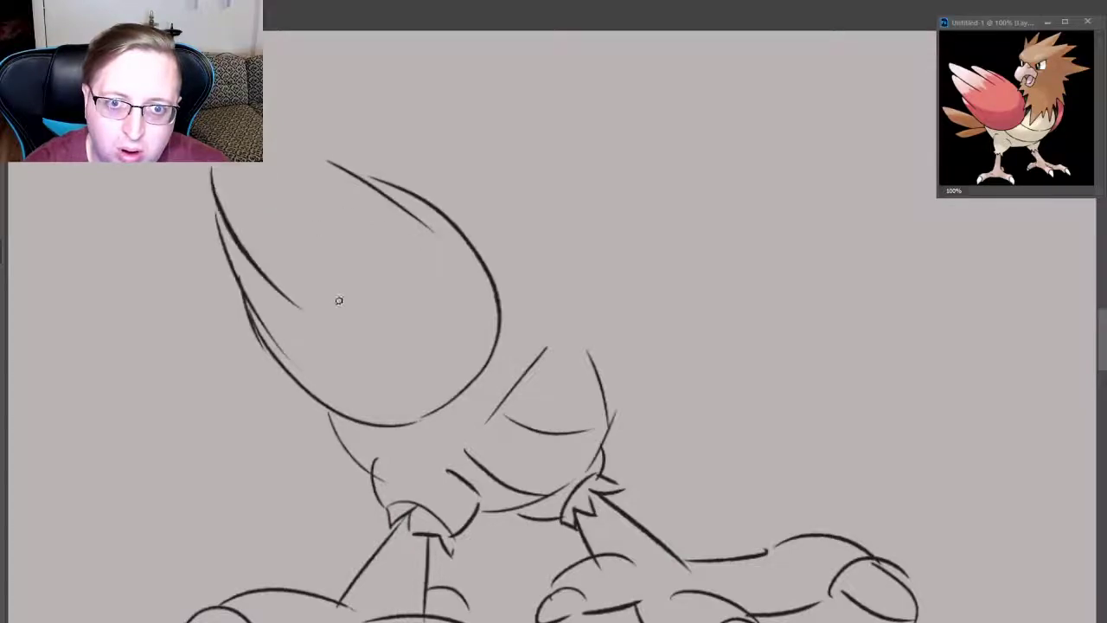
{"action": "left_click_drag", "start_coordinate": [211, 165], "coordinate": [385, 276]}
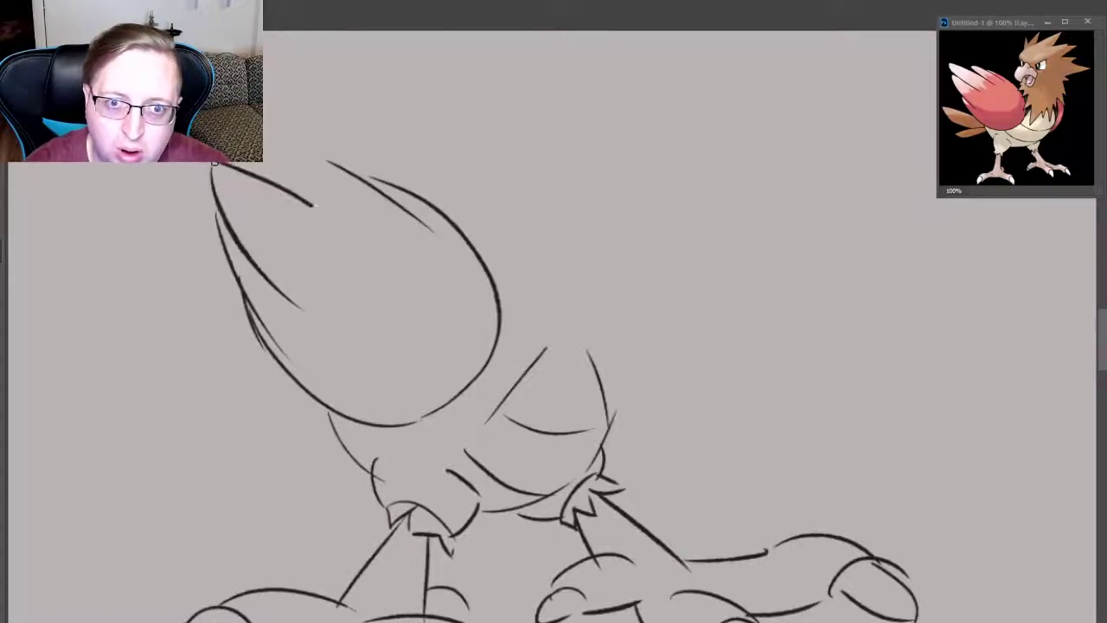
{"action": "left_click_drag", "start_coordinate": [317, 165], "coordinate": [396, 281]}
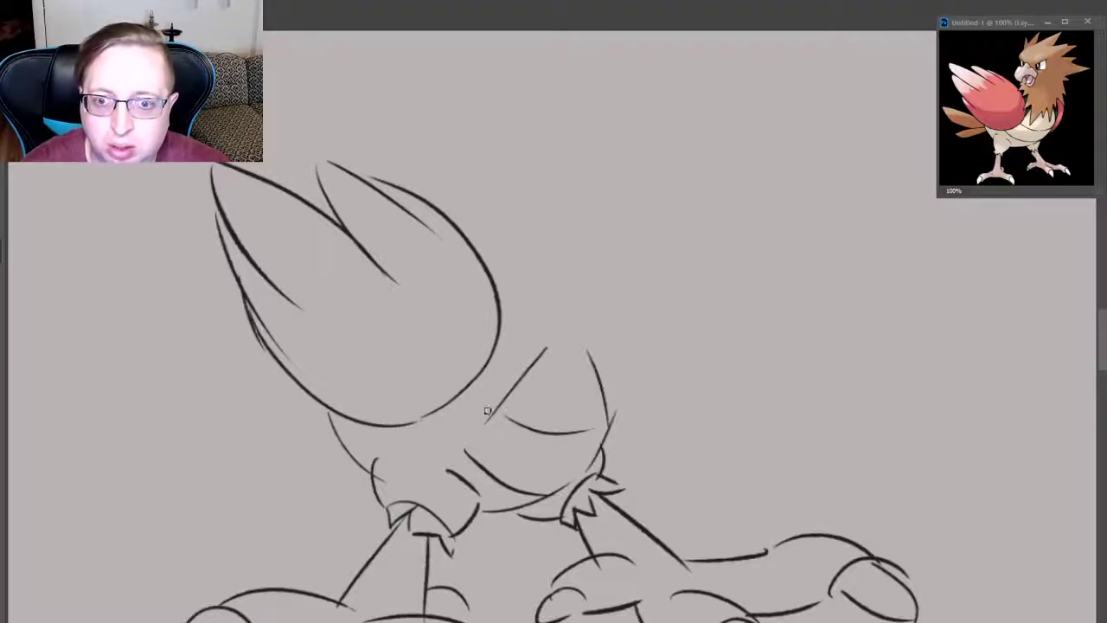
- Ink the lower curve under the head outline
{"action": "left_click_drag", "start_coordinate": [294, 383], "coordinate": [442, 462]}
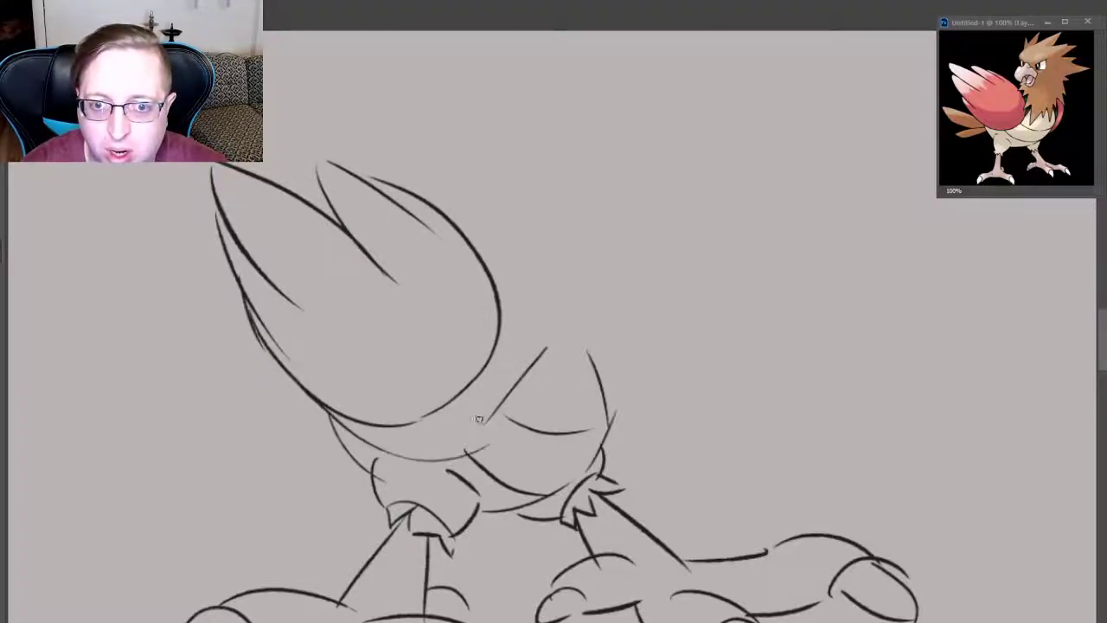
{"action": "key", "text": "ctrl+z"}
{"action": "left_click_drag", "start_coordinate": [300, 385], "coordinate": [470, 435]}
{"action": "key", "text": "ctrl+z"}
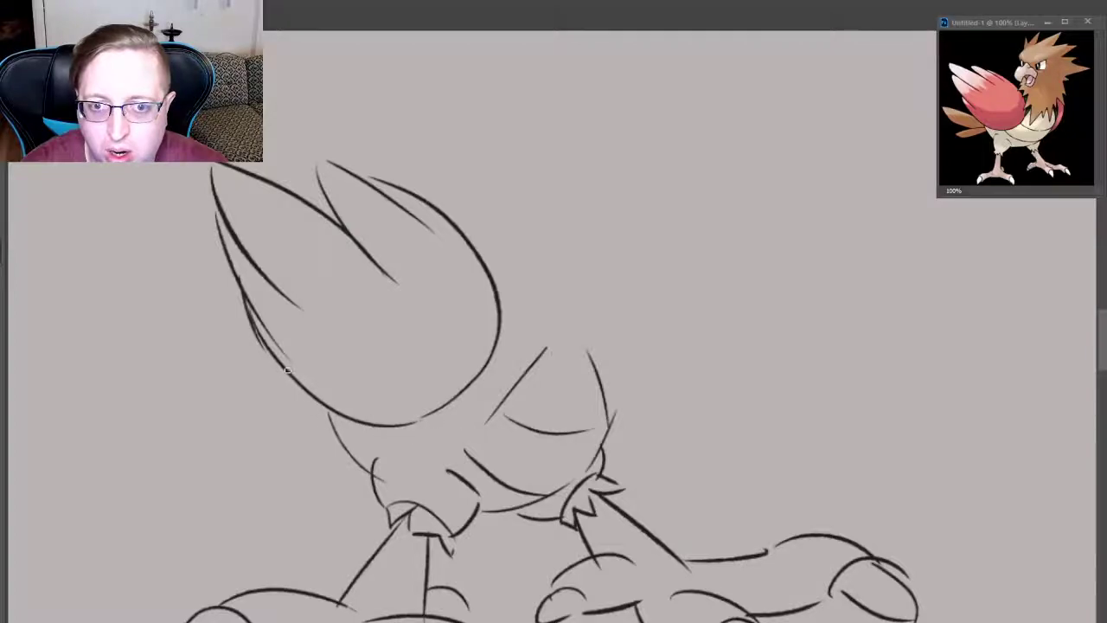
{"action": "left_click_drag", "start_coordinate": [287, 370], "coordinate": [464, 433]}
- Add a curve beside the beak and trial strokes below it, undoing the trials
{"action": "left_click_drag", "start_coordinate": [459, 240], "coordinate": [553, 406]}
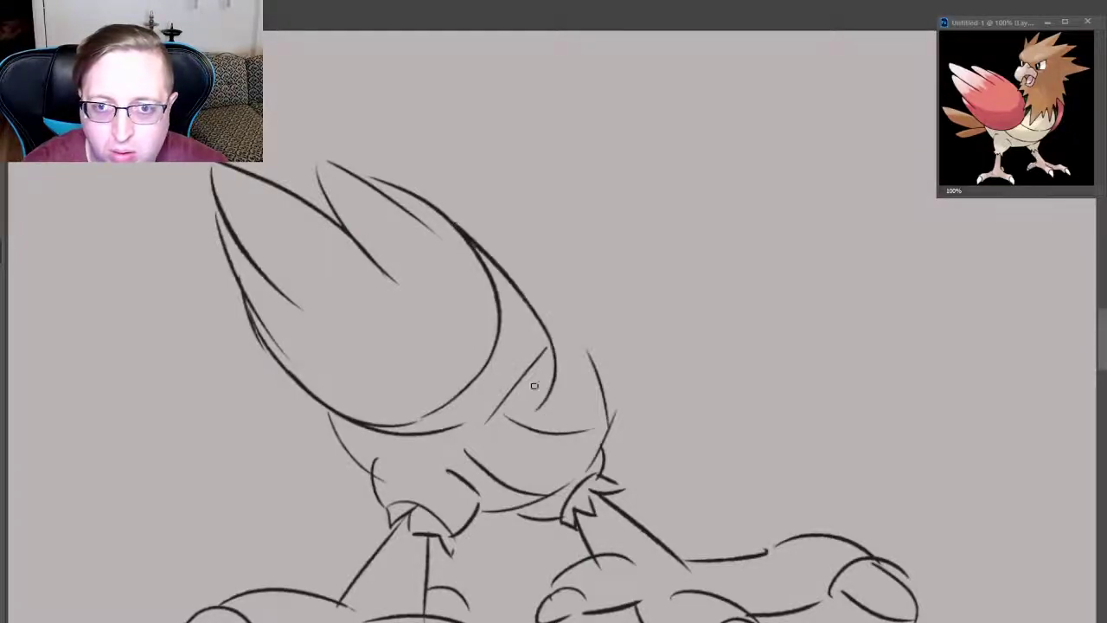
{"action": "key", "text": "ctrl+z"}
{"action": "left_click_drag", "start_coordinate": [446, 218], "coordinate": [532, 356]}
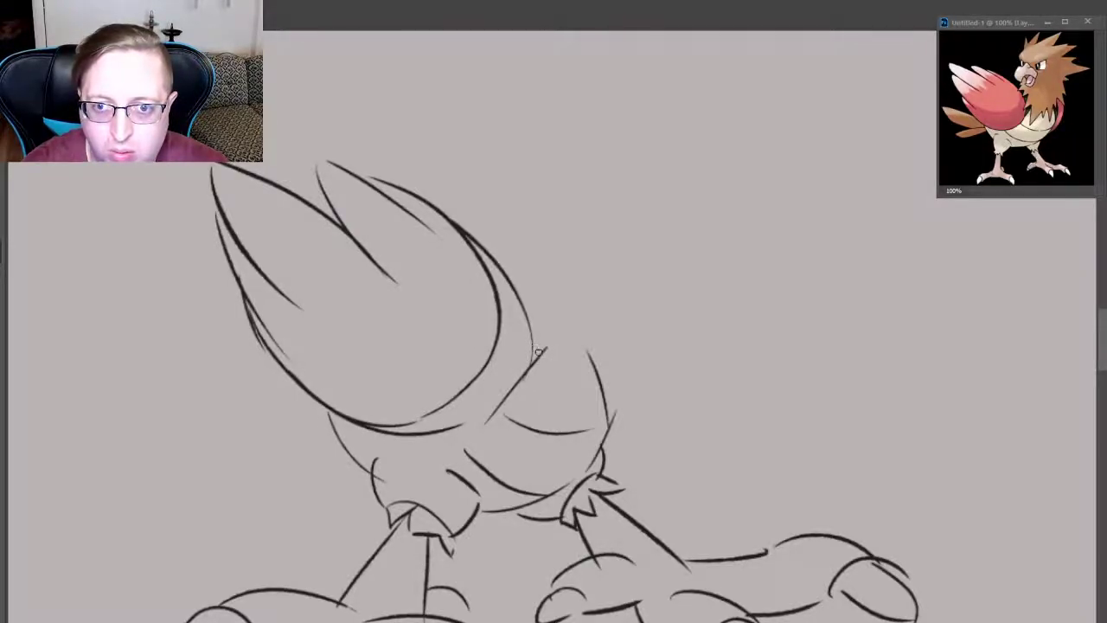
{"action": "left_click_drag", "start_coordinate": [524, 398], "coordinate": [498, 429]}
{"action": "key", "text": "ctrl+z"}
{"action": "left_click_drag", "start_coordinate": [532, 322], "coordinate": [463, 433]}
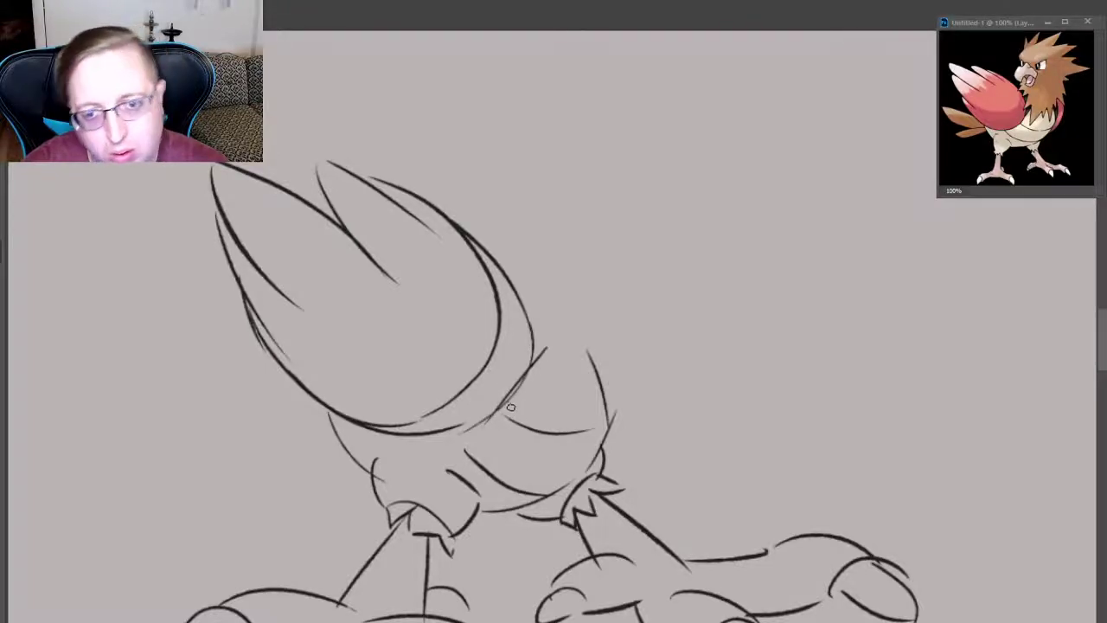
{"action": "key", "text": "ctrl+z"}
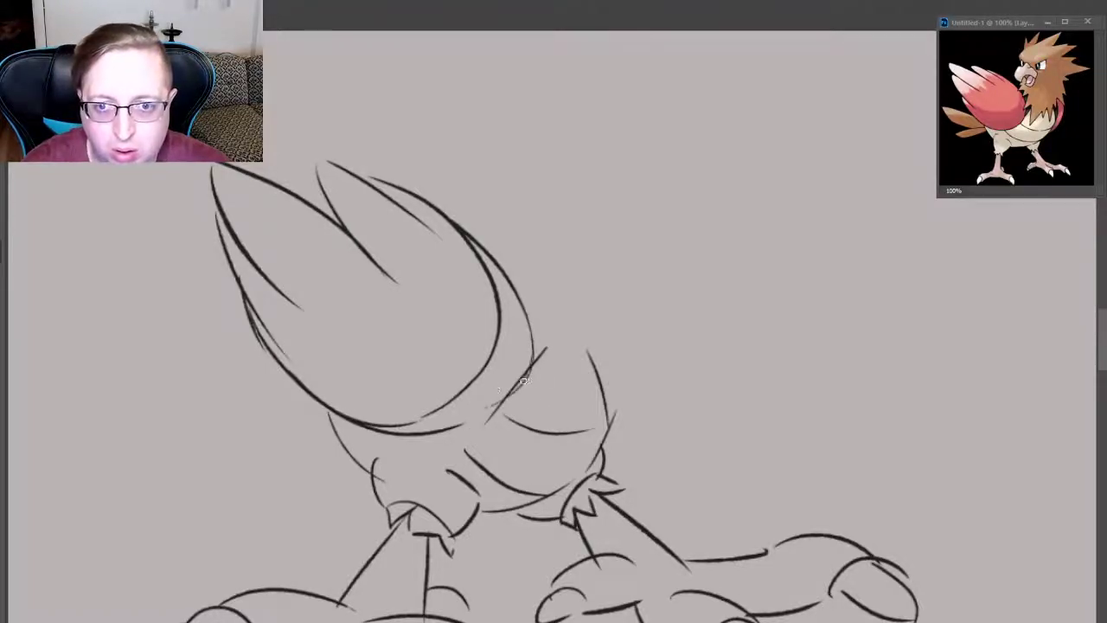
{"action": "left_click_drag", "start_coordinate": [548, 379], "coordinate": [520, 403]}
{"action": "key", "text": "ctrl+z"}
{"action": "mouse_move", "coordinate": [534, 348]}
{"action": "left_mouse_down"}
{"action": "mouse_move", "coordinate": [514, 406]}
{"action": "mouse_move", "coordinate": [444, 433]}
{"action": "left_mouse_up"}
{"action": "key", "text": "ctrl+z"}
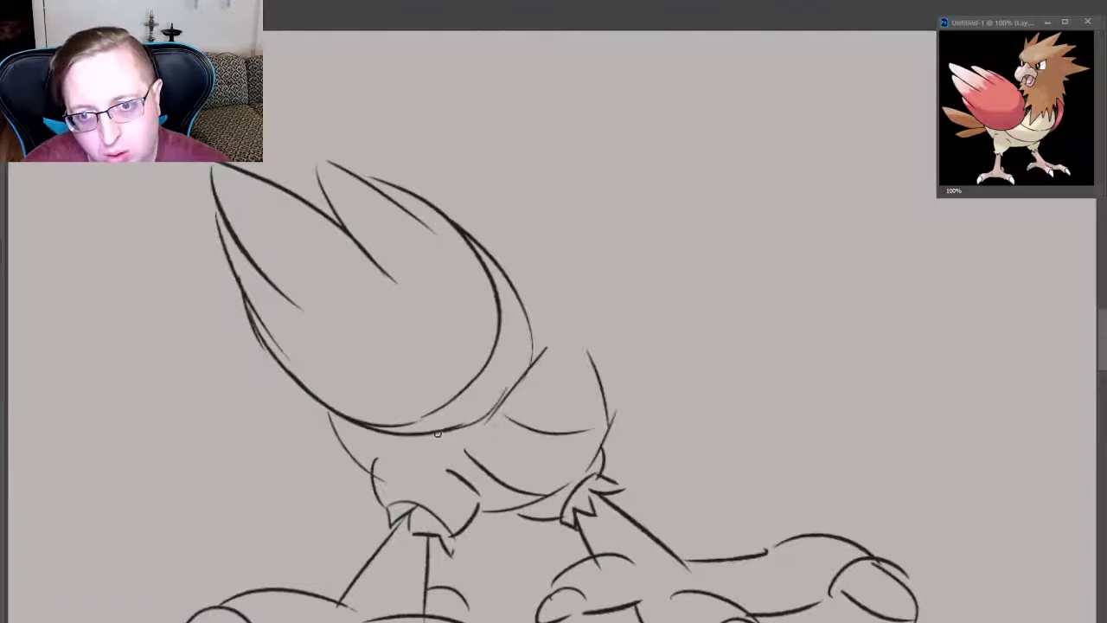
{"action": "key", "text": "ctrl+z"}
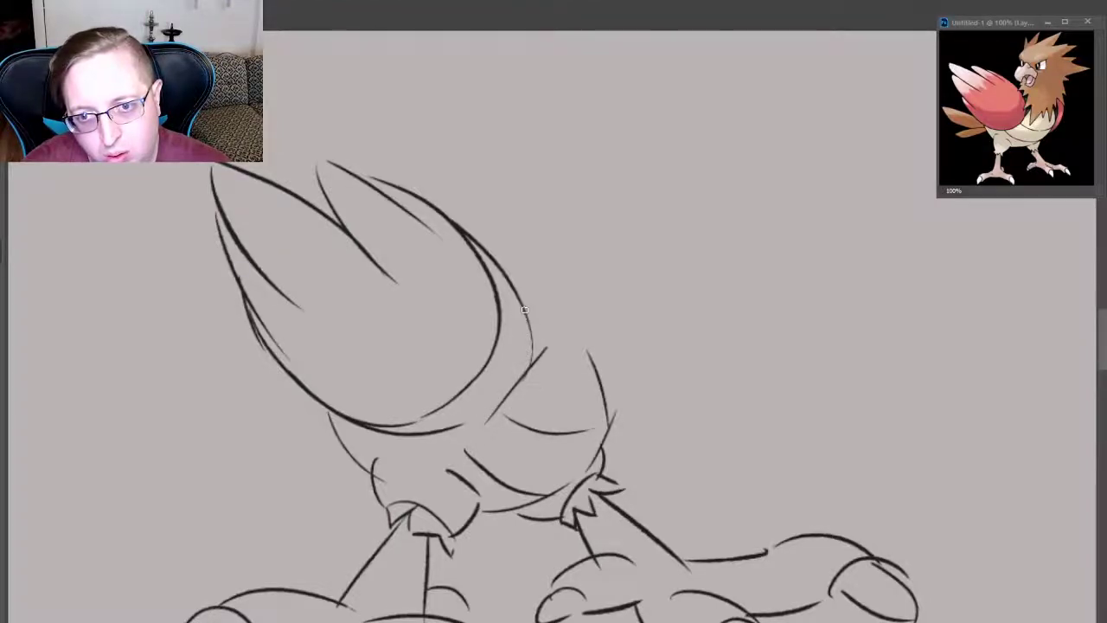
- Repeatedly try a curve below the beak, undoing every attempt
{"action": "left_click_drag", "start_coordinate": [526, 374], "coordinate": [459, 443]}
{"action": "key", "text": "ctrl+z"}
{"action": "left_click_drag", "start_coordinate": [524, 301], "coordinate": [438, 430]}
{"action": "key", "text": "ctrl+z"}
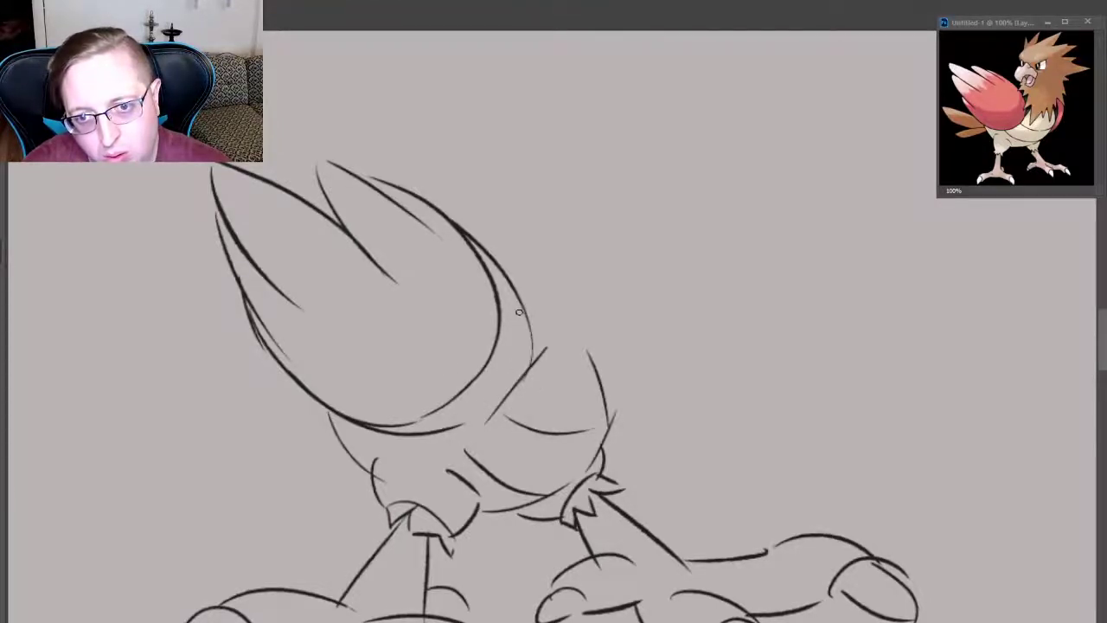
{"action": "left_click_drag", "start_coordinate": [526, 304], "coordinate": [449, 443]}
{"action": "key", "text": "ctrl+z"}
{"action": "left_click_drag", "start_coordinate": [523, 302], "coordinate": [443, 416]}
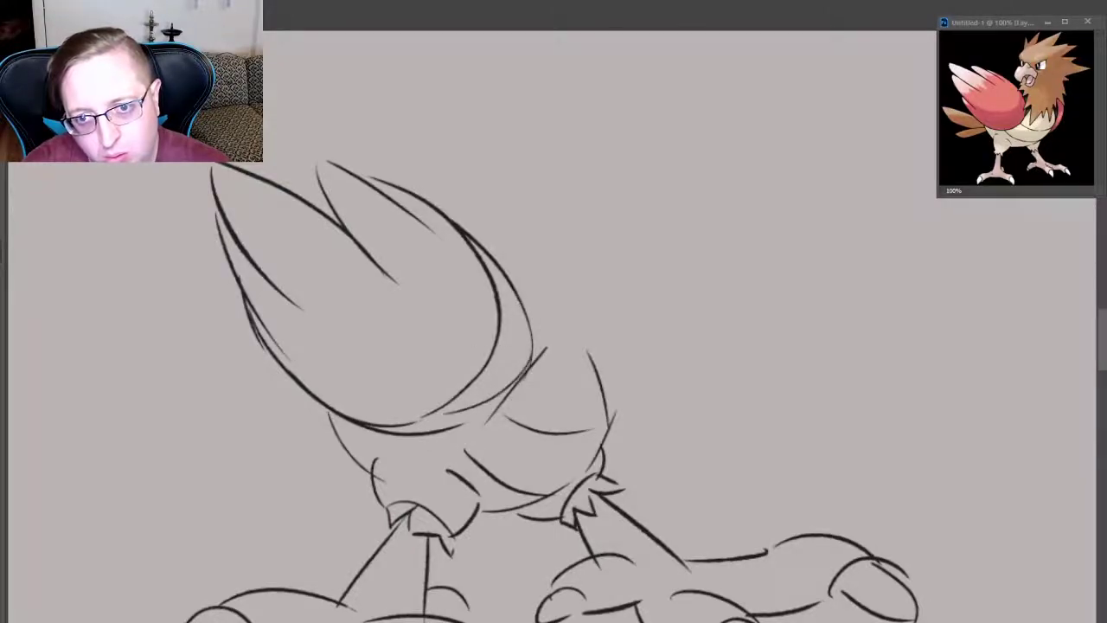
{"action": "key", "text": "ctrl+z"}
{"action": "left_click_drag", "start_coordinate": [525, 299], "coordinate": [433, 455]}
{"action": "key", "text": "ctrl+z"}
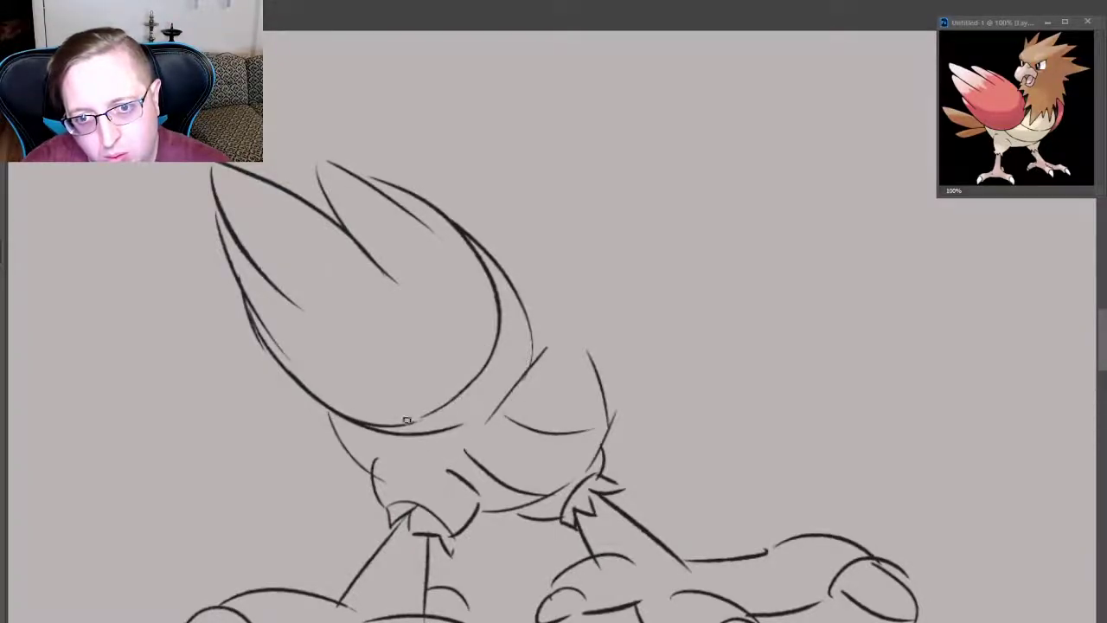
{"action": "mouse_move", "coordinate": [385, 426]}
{"action": "left_mouse_down"}
{"action": "mouse_move", "coordinate": [512, 327]}
{"action": "mouse_move", "coordinate": [446, 437]}
{"action": "left_mouse_up"}
{"action": "key", "text": "ctrl+z"}
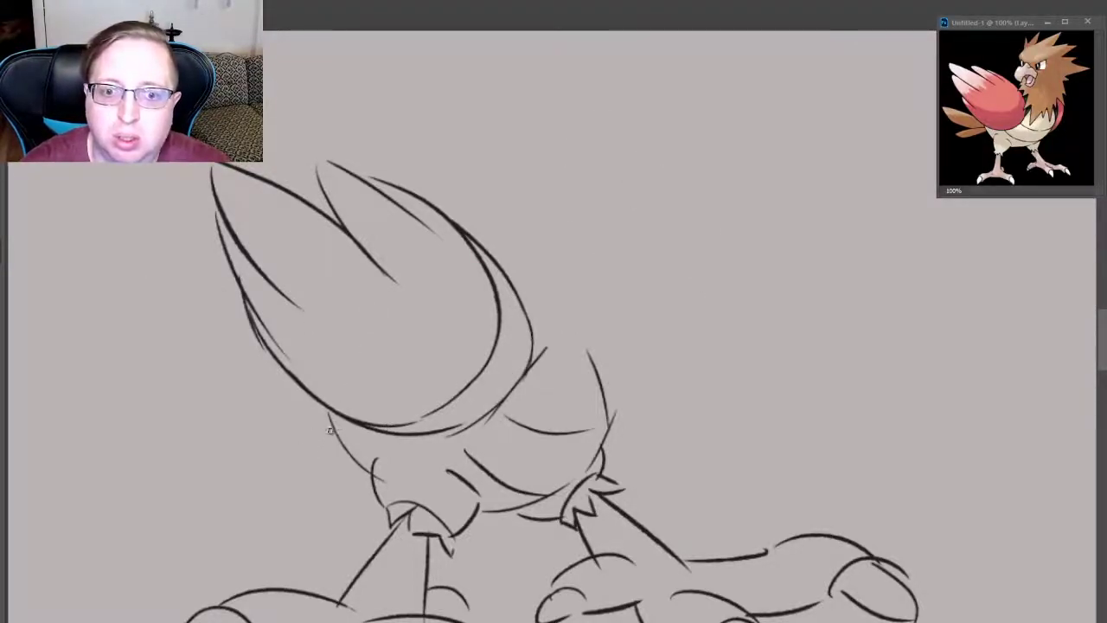
- Ink the left wing feather lines from the beak down into the body, plus short beak-side strokes
{"action": "left_click_drag", "start_coordinate": [342, 435], "coordinate": [234, 498]}
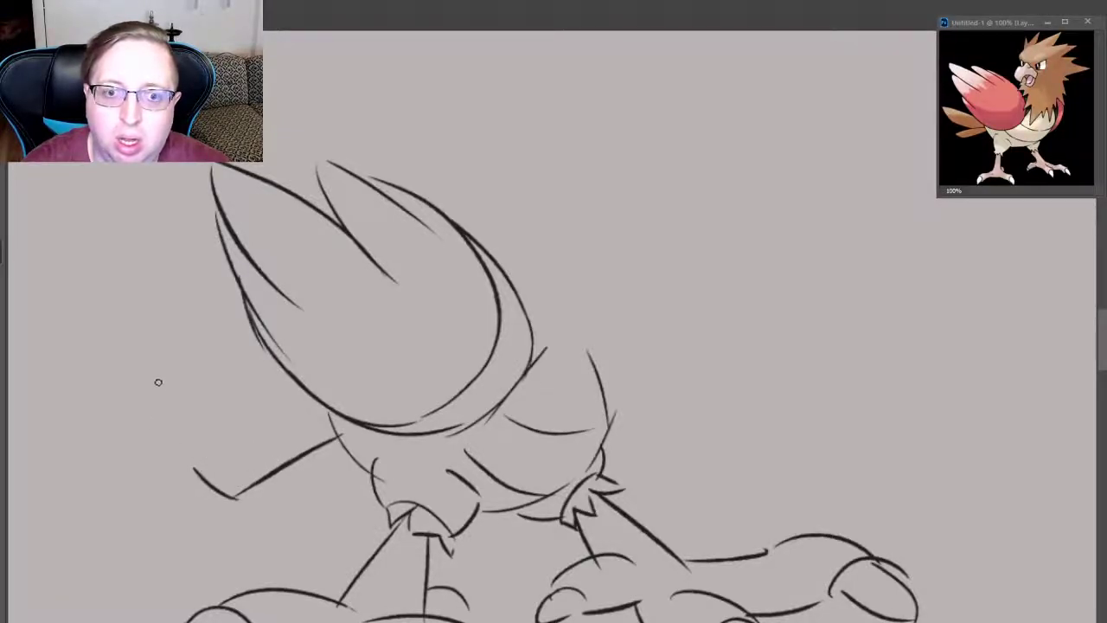
{"action": "mouse_move", "coordinate": [161, 334]}
{"action": "left_mouse_down"}
{"action": "mouse_move", "coordinate": [176, 398]}
{"action": "mouse_move", "coordinate": [308, 384]}
{"action": "left_mouse_up"}
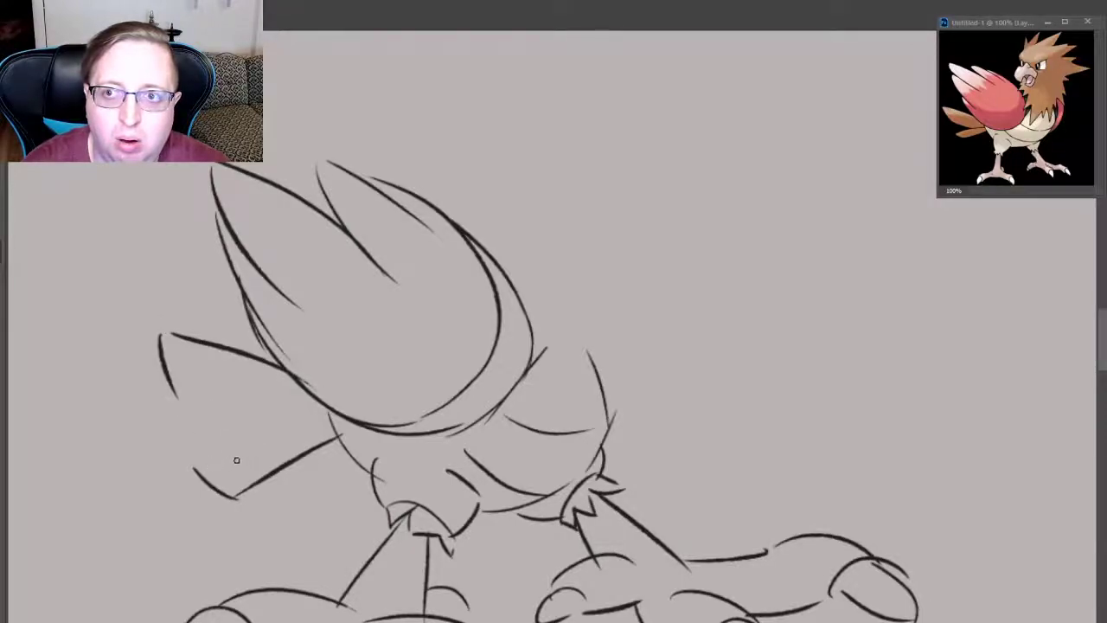
{"action": "left_click_drag", "start_coordinate": [194, 466], "coordinate": [346, 425]}
{"action": "left_click_drag", "start_coordinate": [182, 399], "coordinate": [346, 428]}
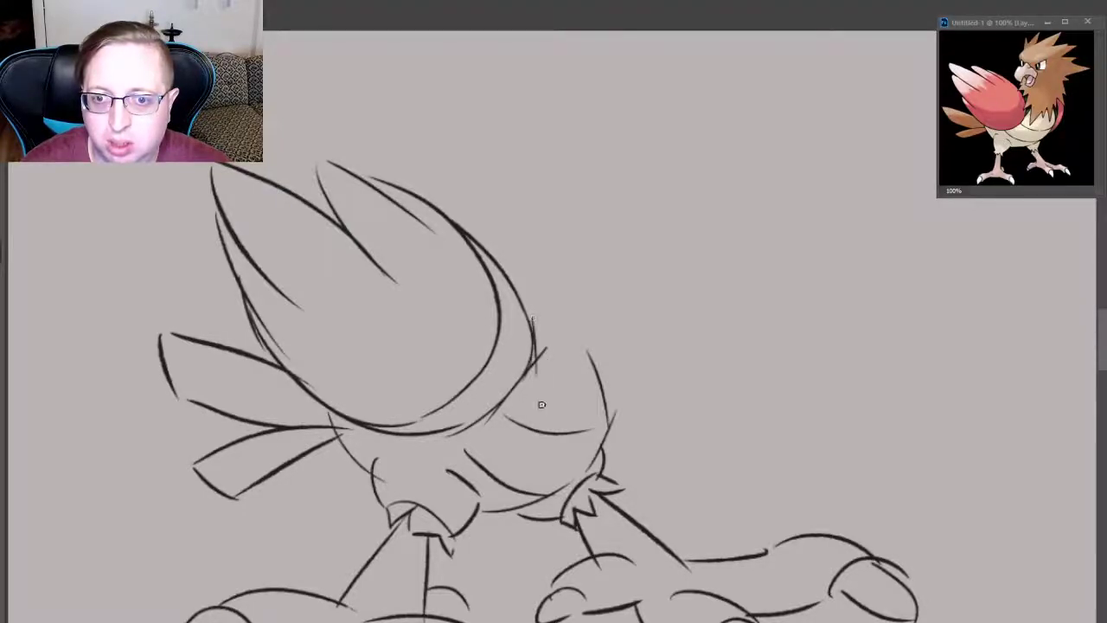
{"action": "mouse_move", "coordinate": [530, 347]}
{"action": "left_mouse_down"}
{"action": "mouse_move", "coordinate": [540, 406]}
{"action": "mouse_move", "coordinate": [591, 352]}
{"action": "mouse_move", "coordinate": [607, 382]}
{"action": "mouse_move", "coordinate": [599, 332]}
{"action": "left_mouse_up"}
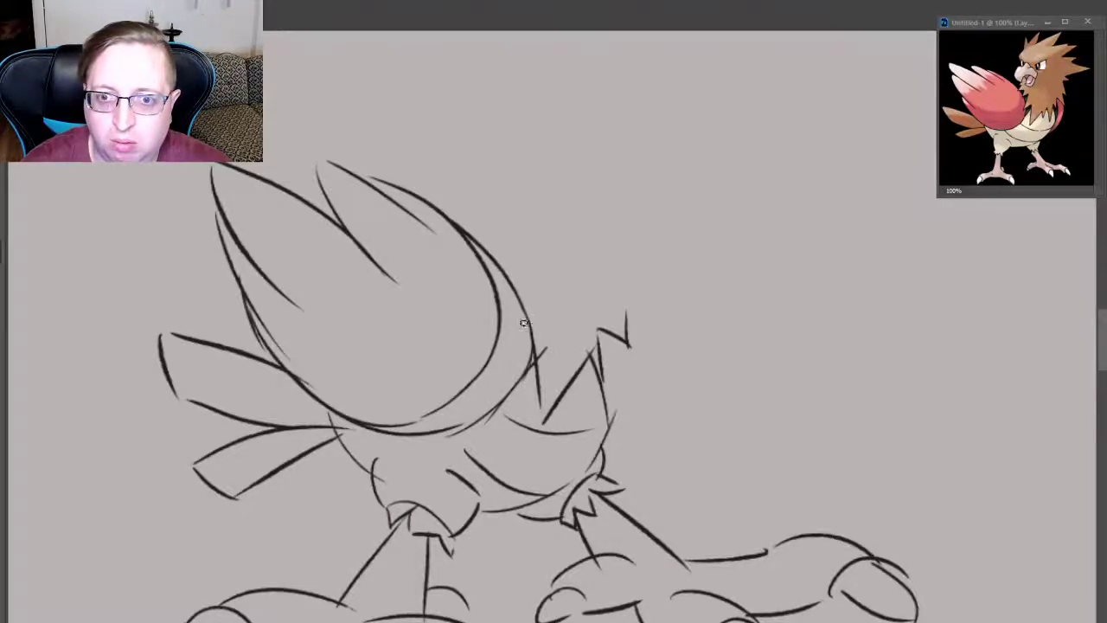
- Ink zigzag feather spikes with one tall spike to the right of the head
{"action": "mouse_move", "coordinate": [532, 331]}
{"action": "left_mouse_down"}
{"action": "mouse_move", "coordinate": [507, 347]}
{"action": "mouse_move", "coordinate": [528, 286]}
{"action": "mouse_move", "coordinate": [500, 293]}
{"action": "left_mouse_up"}
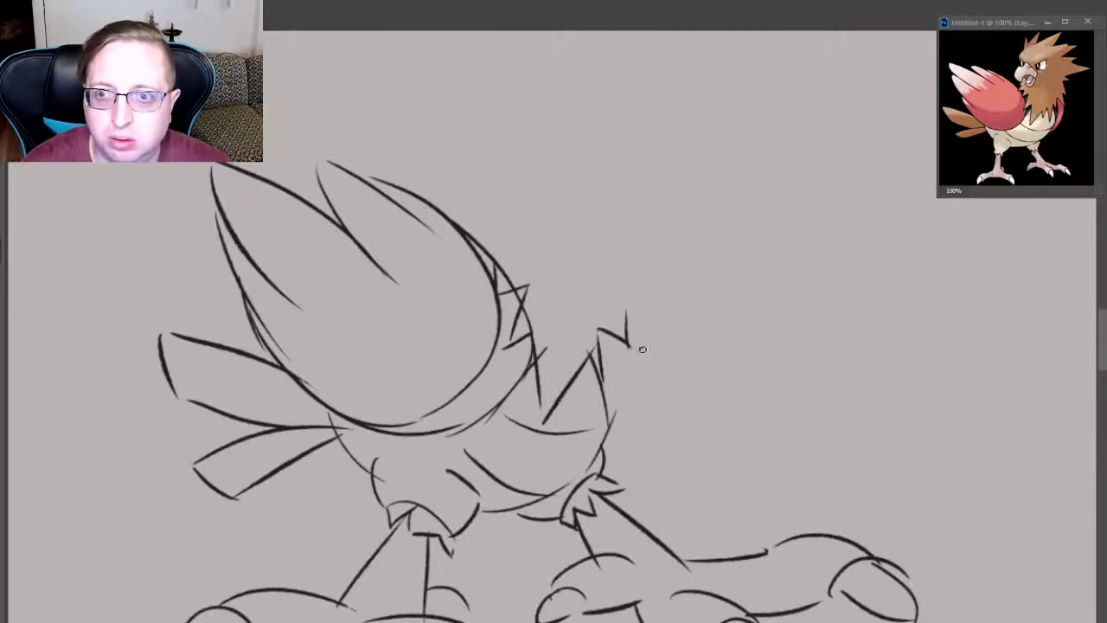
{"action": "mouse_move", "coordinate": [632, 322]}
{"action": "left_mouse_down"}
{"action": "mouse_move", "coordinate": [658, 349]}
{"action": "mouse_move", "coordinate": [659, 278]}
{"action": "left_mouse_up"}
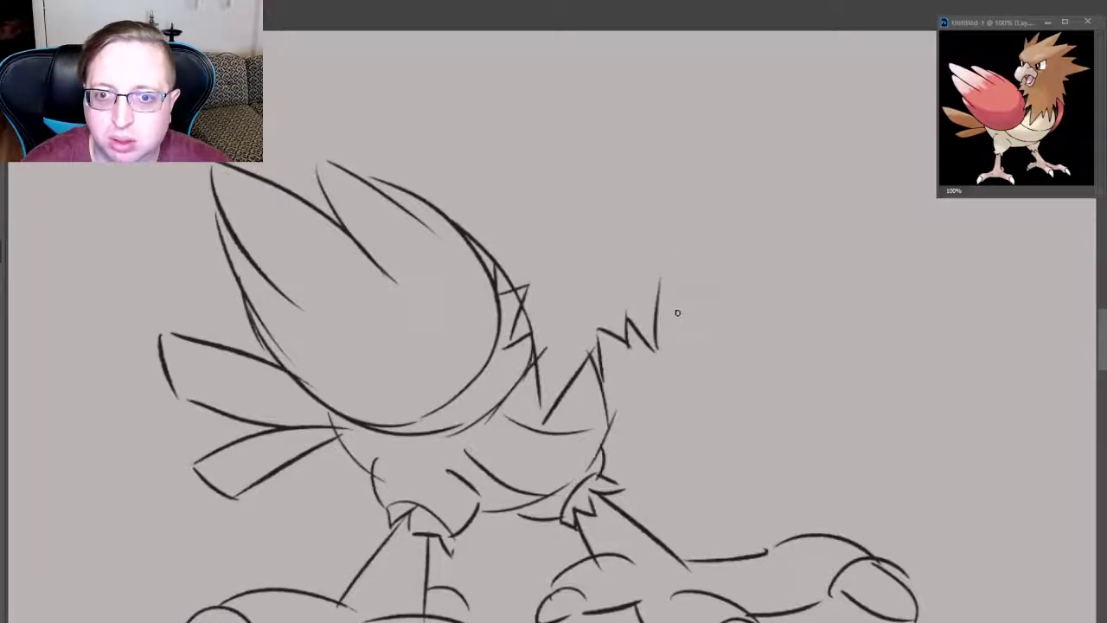
{"action": "left_click_drag", "start_coordinate": [640, 336], "coordinate": [608, 446]}
{"action": "key", "text": "ctrl+z"}
{"action": "mouse_move", "coordinate": [638, 320]}
{"action": "left_mouse_down"}
{"action": "mouse_move", "coordinate": [649, 344]}
{"action": "mouse_move", "coordinate": [614, 437]}
{"action": "mouse_move", "coordinate": [652, 376]}
{"action": "left_mouse_up"}
{"action": "key", "text": "ctrl+z"}
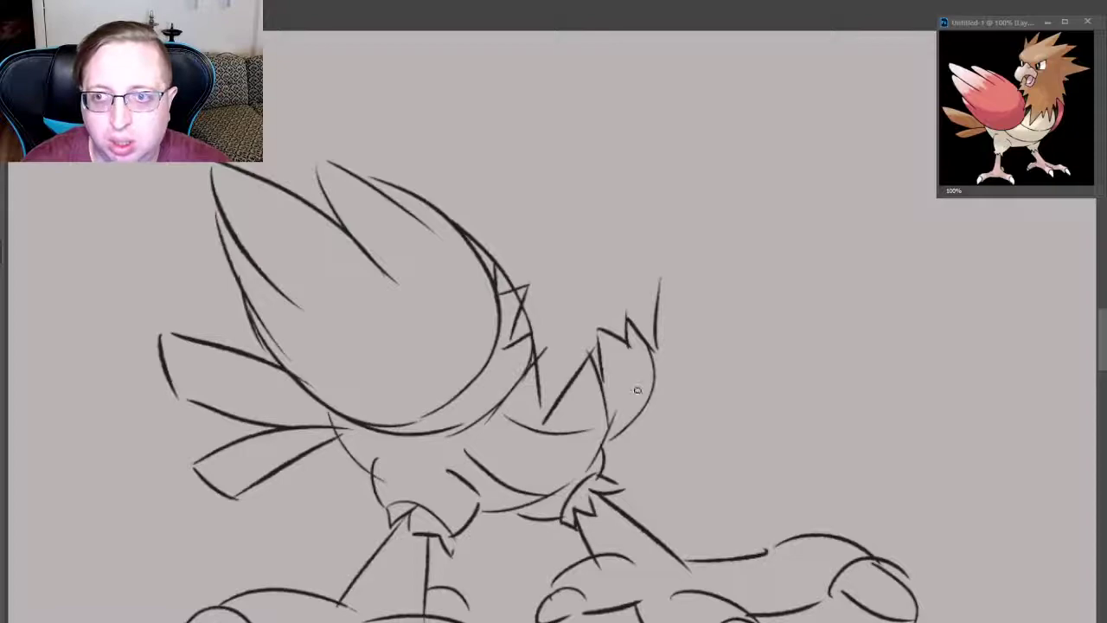
- Draw the curved line below the right-hand spikes, redoing it until it fits
{"action": "left_click_drag", "start_coordinate": [608, 332], "coordinate": [630, 394]}
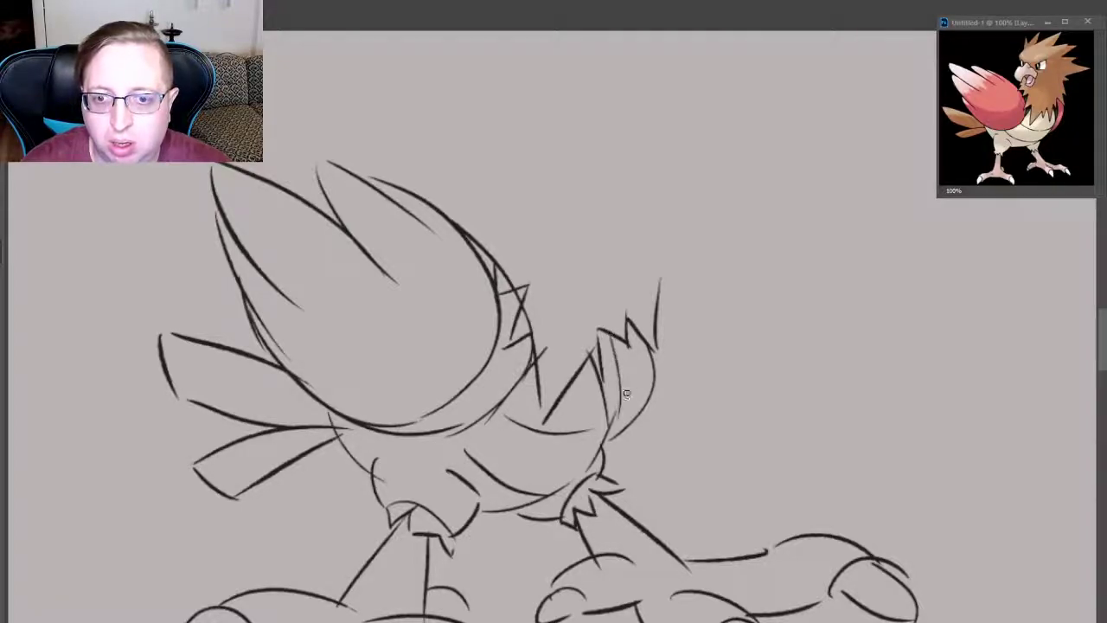
{"action": "key", "text": "ctrl+z"}
{"action": "left_click_drag", "start_coordinate": [609, 336], "coordinate": [625, 391]}
{"action": "key", "text": "ctrl+z"}
{"action": "left_click_drag", "start_coordinate": [607, 329], "coordinate": [611, 417]}
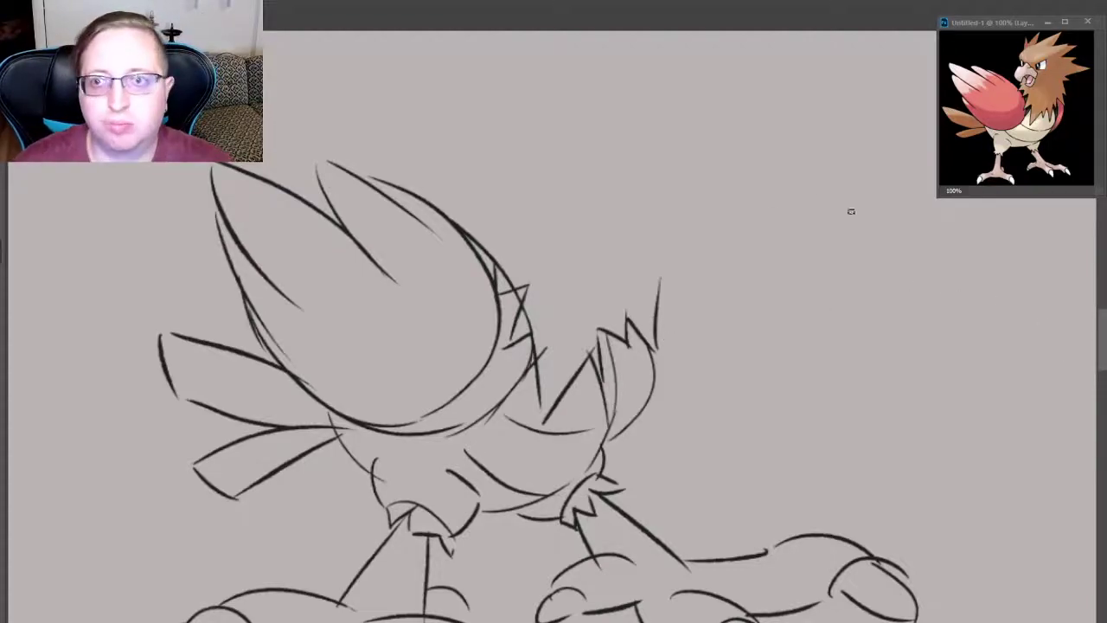
{"action": "scroll", "coordinate": [643, 185], "scroll_direction": "up", "scroll_amount": 3}
{"action": "scroll", "coordinate": [643, 185], "scroll_direction": "down", "scroll_amount": 1}
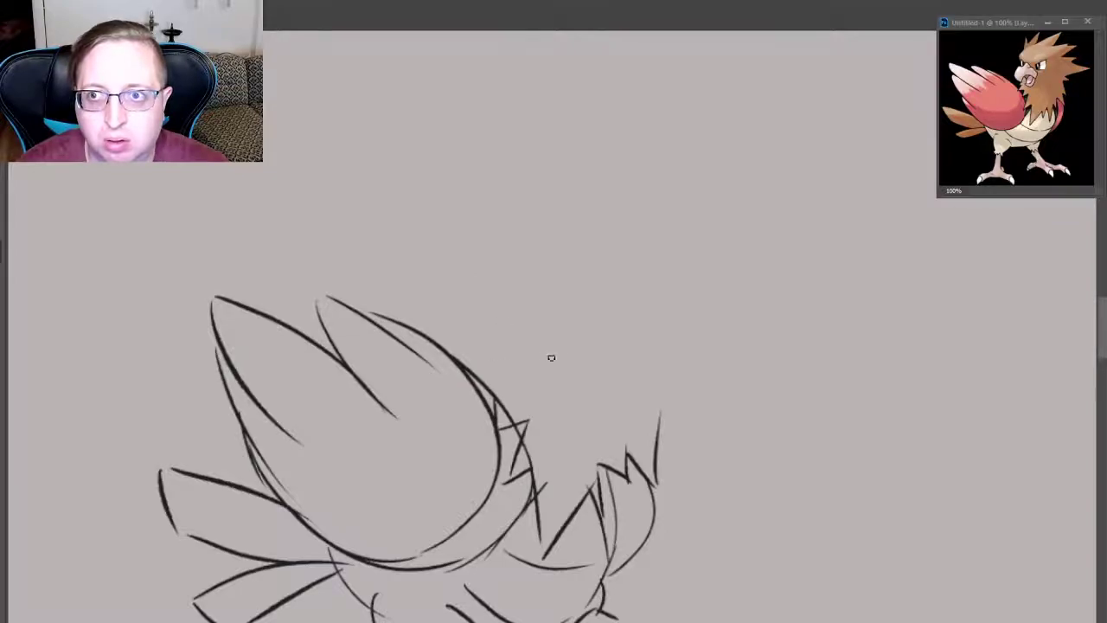
- Outline the top of the head with a bumpy crest and an arched crest point
{"action": "left_click_drag", "start_coordinate": [480, 385], "coordinate": [603, 327]}
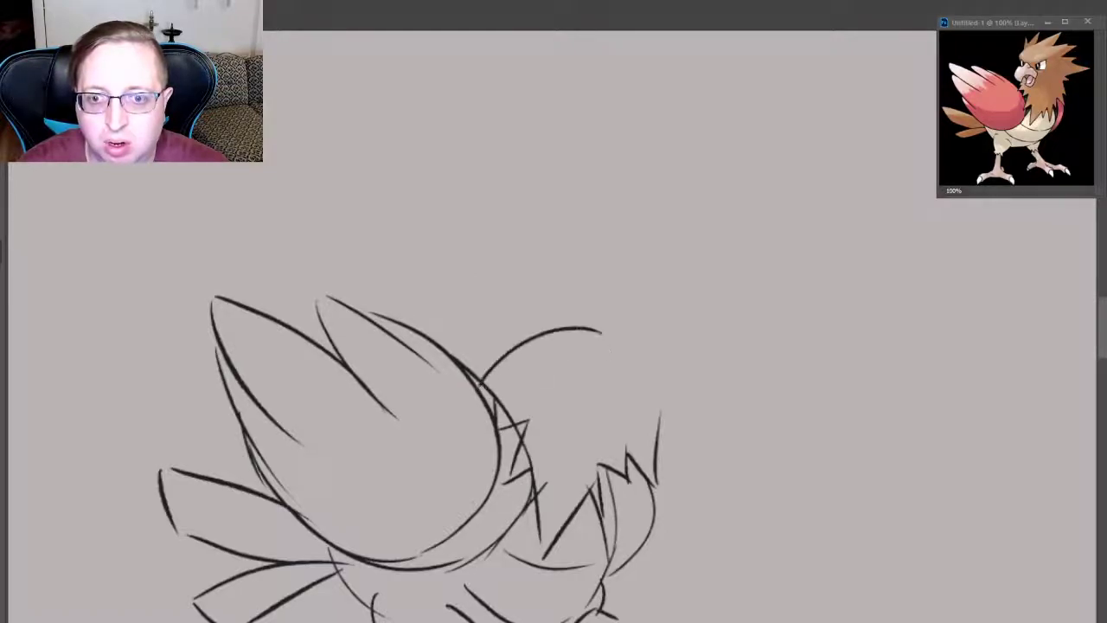
{"action": "key", "text": "ctrl+z"}
{"action": "left_click_drag", "start_coordinate": [482, 371], "coordinate": [595, 363]}
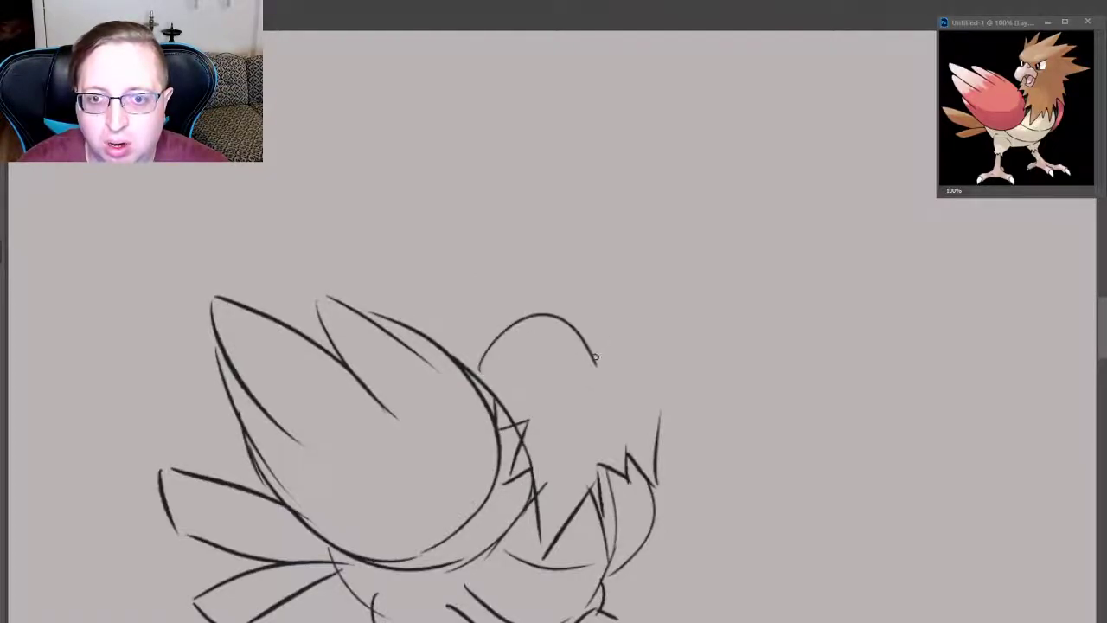
{"action": "key", "text": "ctrl+z"}
{"action": "mouse_move", "coordinate": [487, 374]}
{"action": "left_mouse_down"}
{"action": "mouse_move", "coordinate": [588, 320]}
{"action": "mouse_move", "coordinate": [607, 347]}
{"action": "left_mouse_up"}
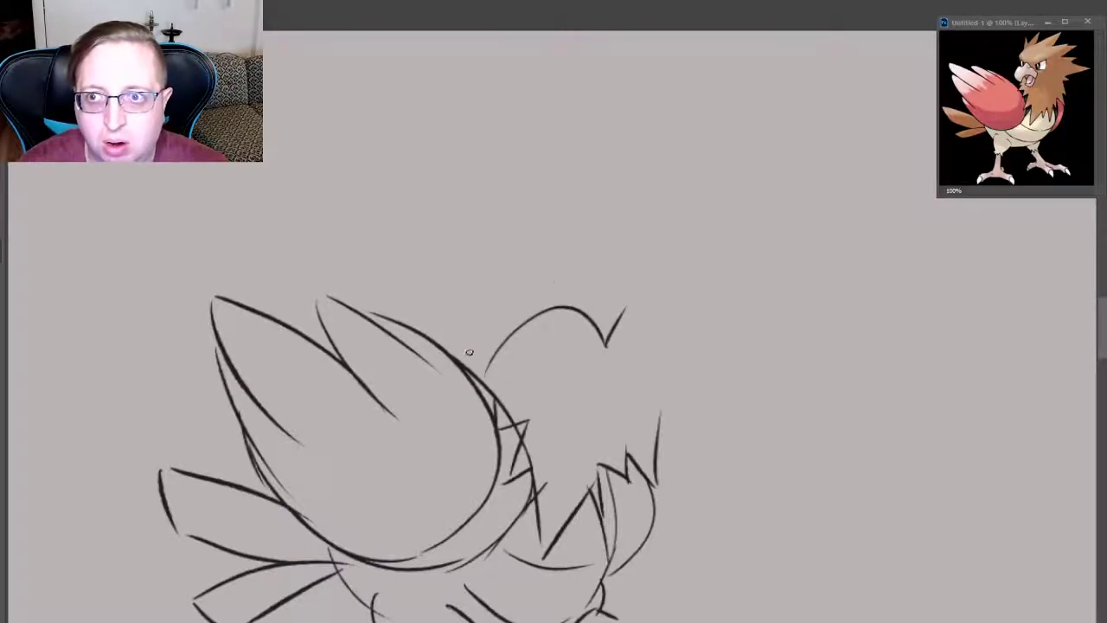
{"action": "left_click_drag", "start_coordinate": [584, 264], "coordinate": [623, 300]}
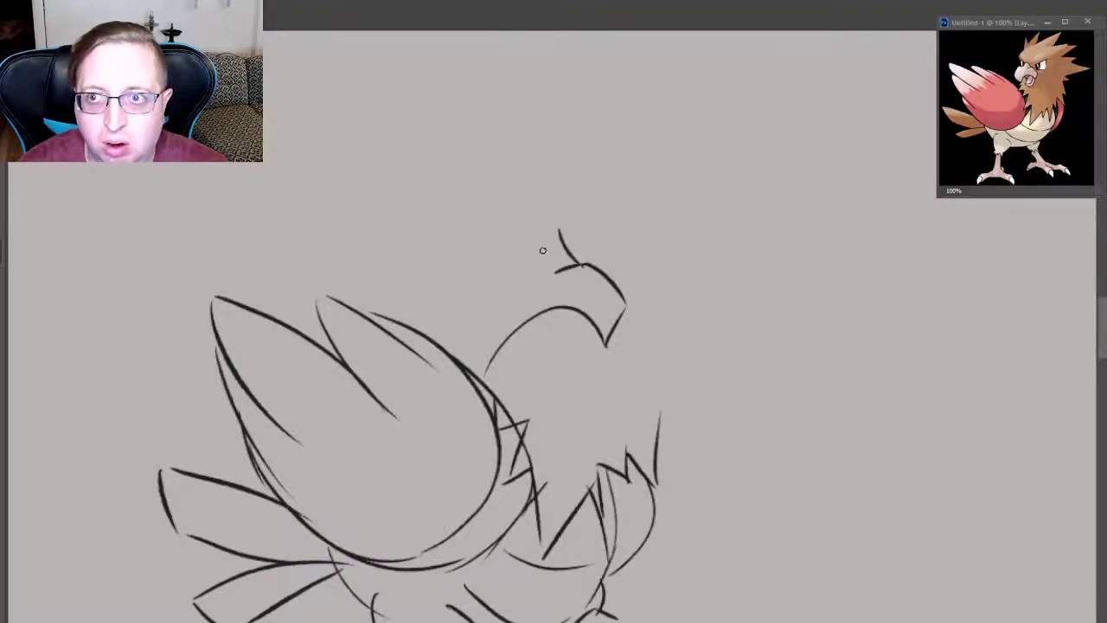
{"action": "left_click_drag", "start_coordinate": [547, 226], "coordinate": [574, 259]}
{"action": "mouse_move", "coordinate": [500, 251]}
{"action": "left_mouse_down"}
{"action": "mouse_move", "coordinate": [549, 228]}
{"action": "mouse_move", "coordinate": [417, 269]}
{"action": "mouse_move", "coordinate": [465, 398]}
{"action": "left_mouse_up"}
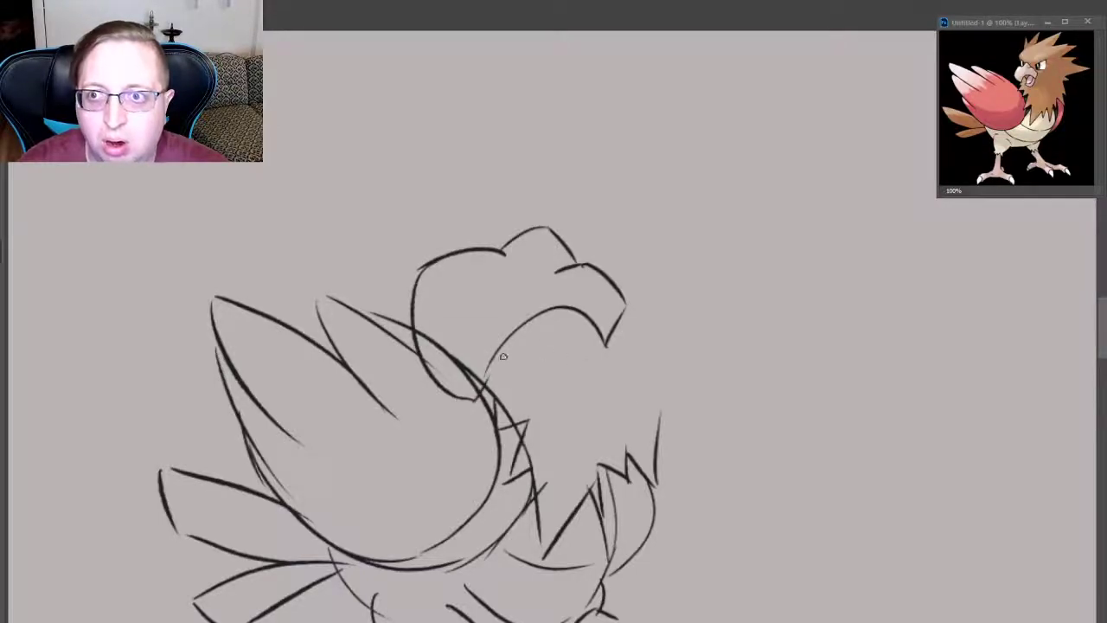
{"action": "mouse_move", "coordinate": [487, 370]}
{"action": "left_mouse_down"}
{"action": "mouse_move", "coordinate": [474, 405]}
{"action": "mouse_move", "coordinate": [450, 395]}
{"action": "left_mouse_up"}
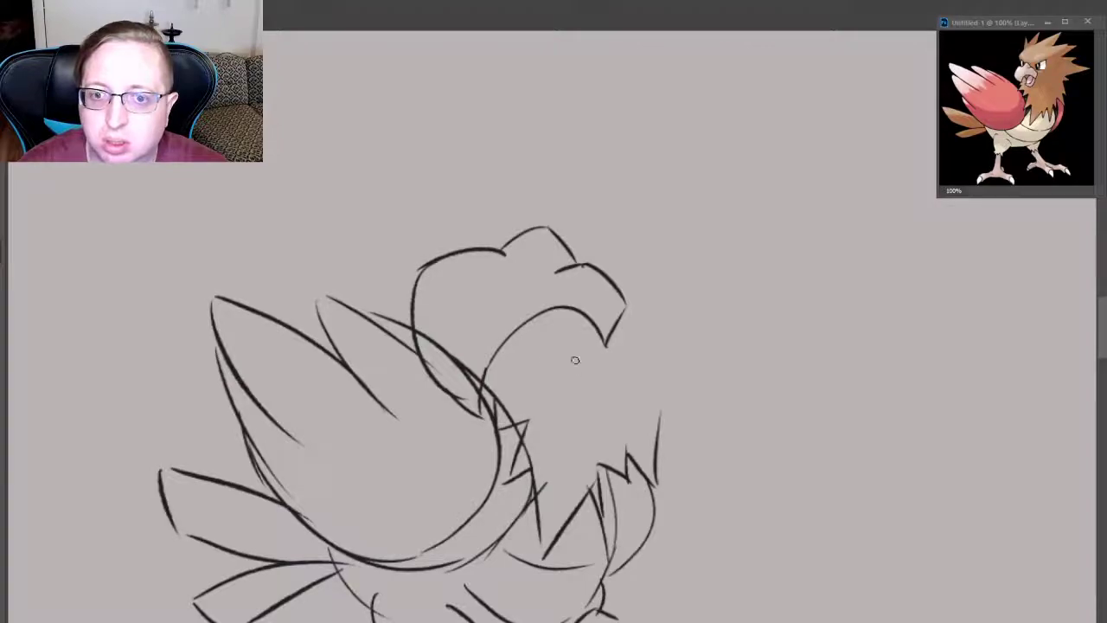
- Draw the curved right edge of the face sweeping down and to the left
{"action": "left_click_drag", "start_coordinate": [603, 348], "coordinate": [546, 424]}
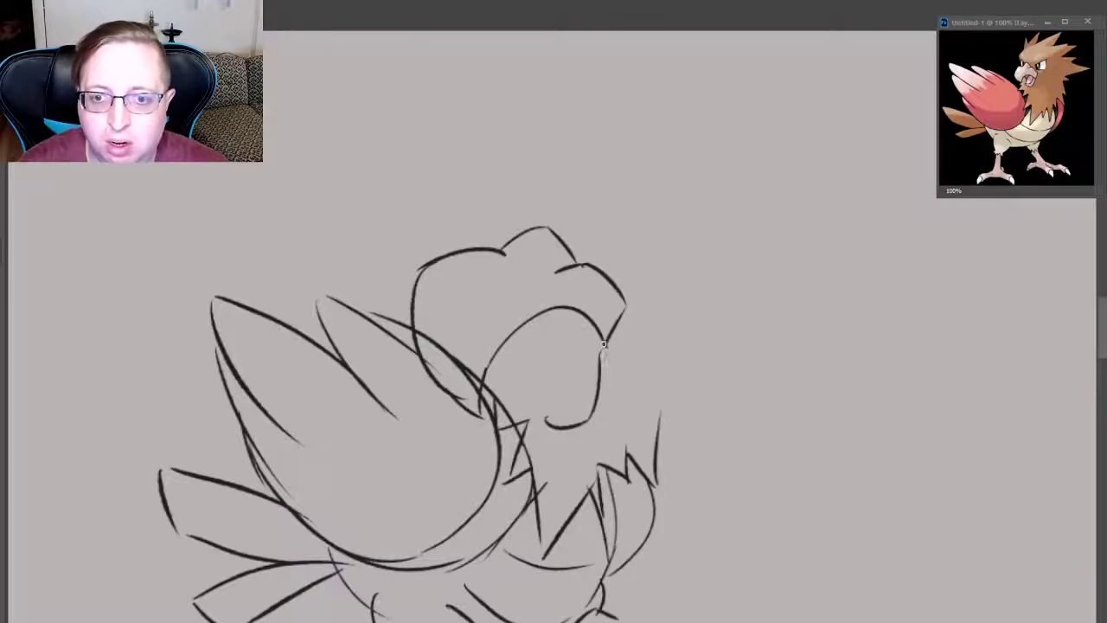
{"action": "left_click_drag", "start_coordinate": [604, 344], "coordinate": [560, 466]}
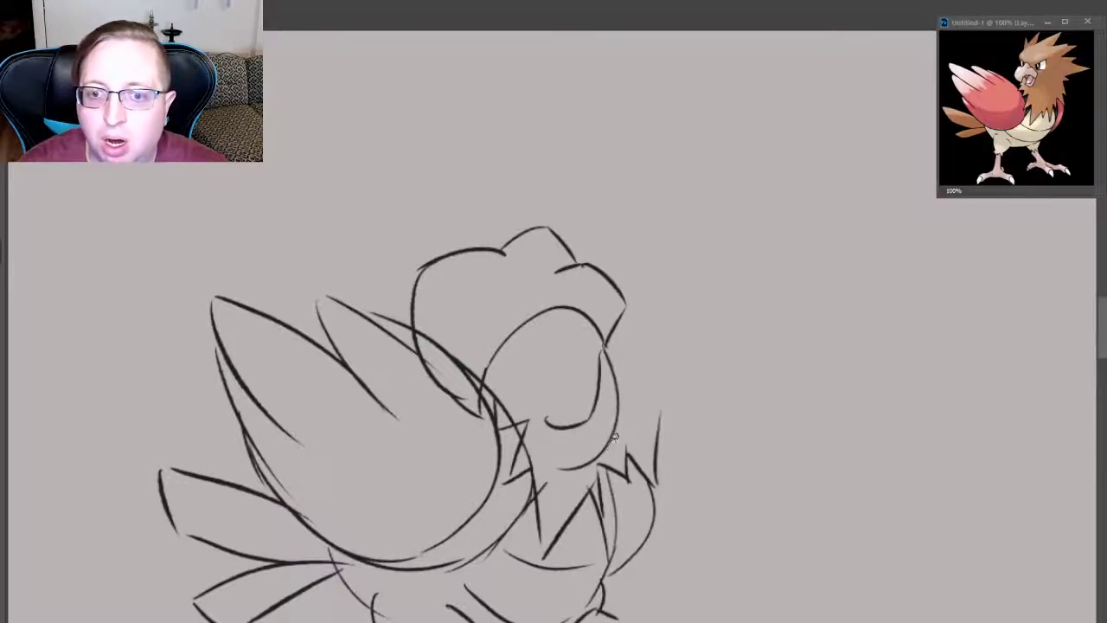
{"action": "key", "text": "ctrl+z"}
{"action": "mouse_move", "coordinate": [603, 346]}
{"action": "left_mouse_down"}
{"action": "mouse_move", "coordinate": [599, 446]}
{"action": "mouse_move", "coordinate": [538, 449]}
{"action": "left_mouse_up"}
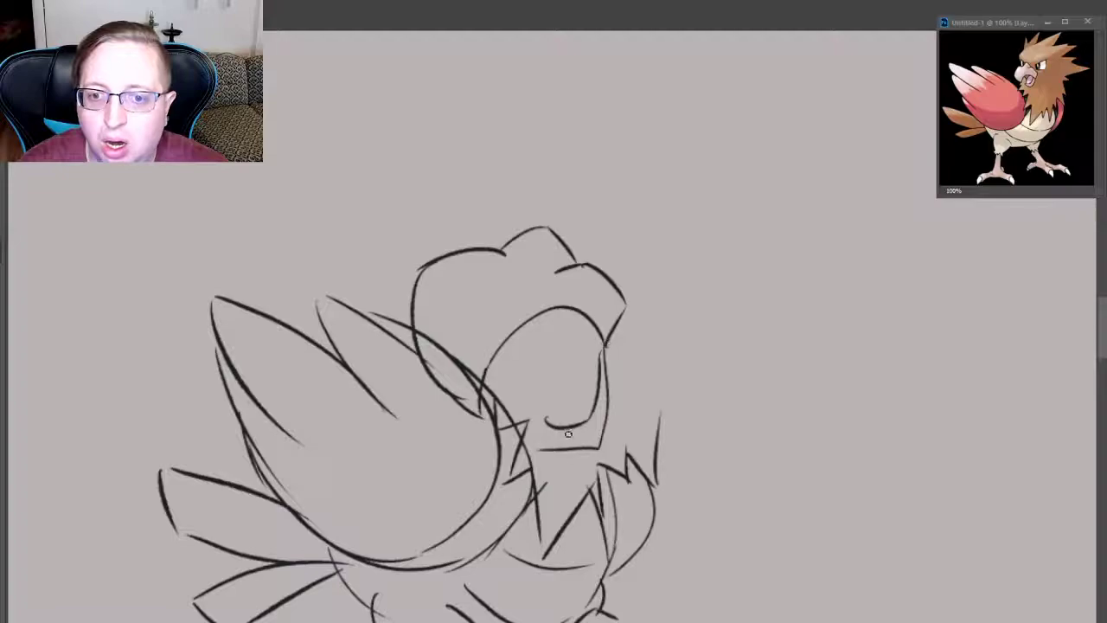
{"action": "key", "text": "ctrl+z"}
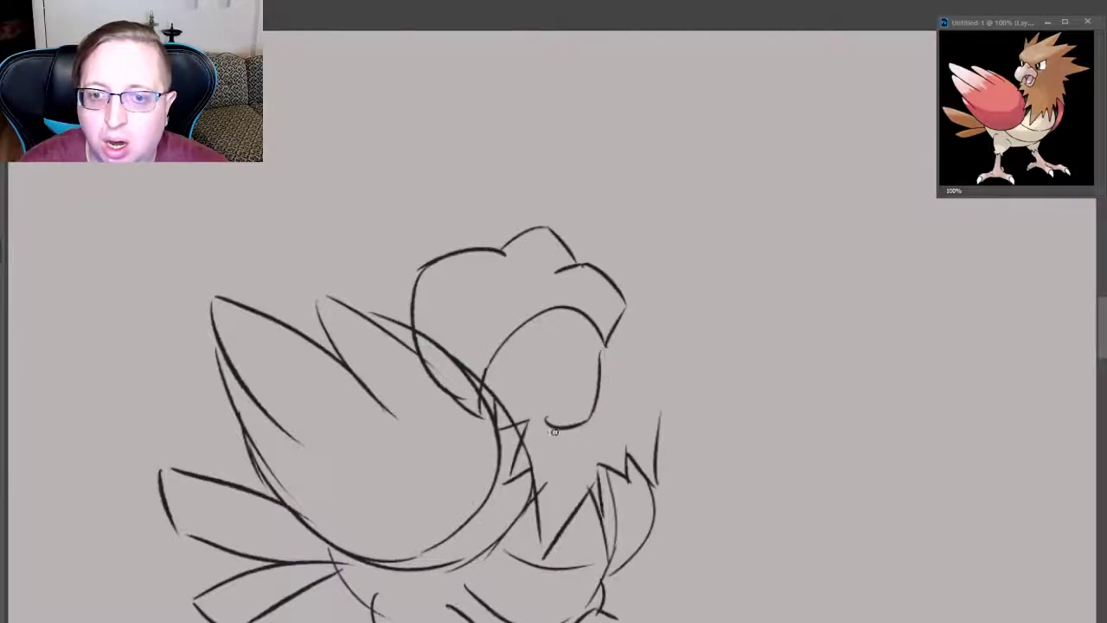
{"action": "left_click_drag", "start_coordinate": [531, 421], "coordinate": [577, 451]}
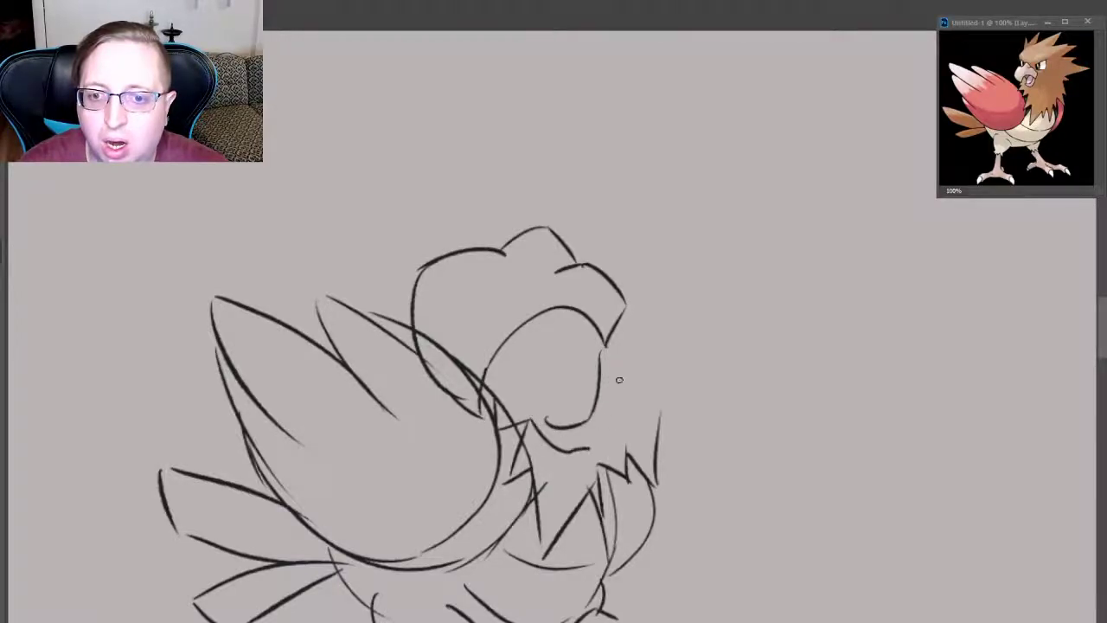
{"action": "left_click_drag", "start_coordinate": [603, 348], "coordinate": [584, 452]}
{"action": "key", "text": "ctrl+z"}
{"action": "left_click_drag", "start_coordinate": [603, 346], "coordinate": [575, 450]}
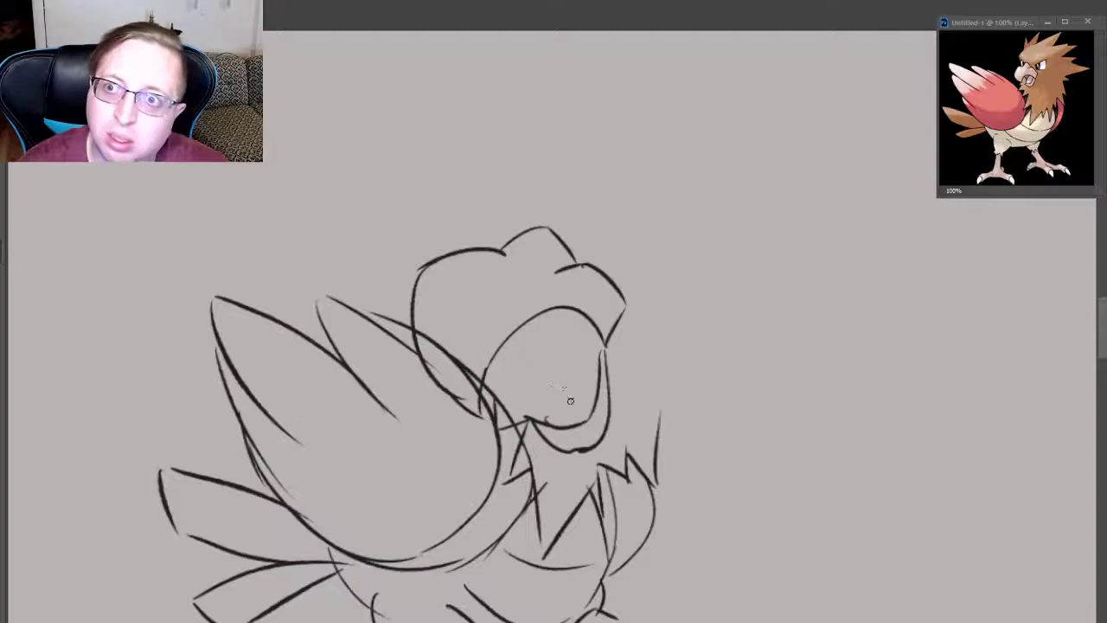
- Draw the inner curve inside the head circle and try out an eye oval
{"action": "left_click_drag", "start_coordinate": [558, 349], "coordinate": [547, 424]}
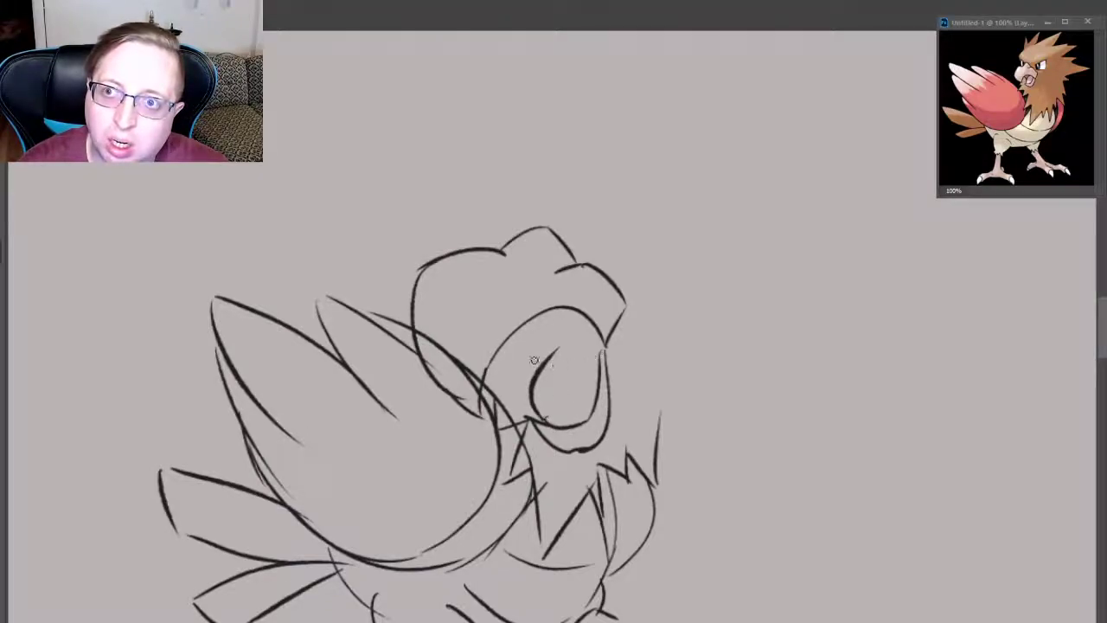
{"action": "key", "text": "ctrl+z"}
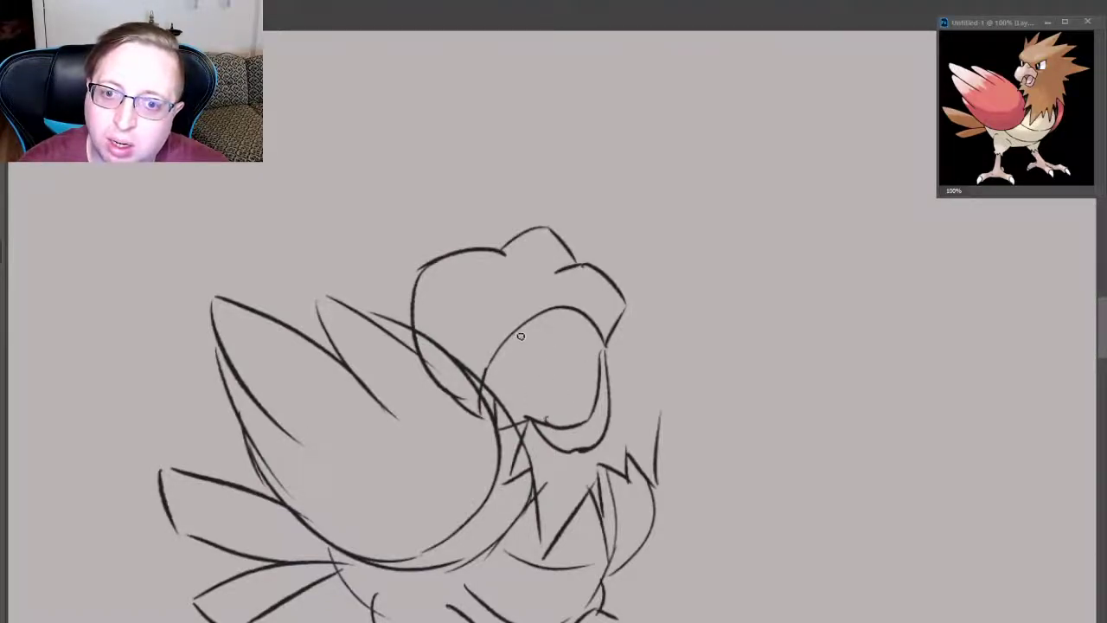
{"action": "left_click_drag", "start_coordinate": [518, 330], "coordinate": [549, 421]}
{"action": "key", "text": "ctrl+z"}
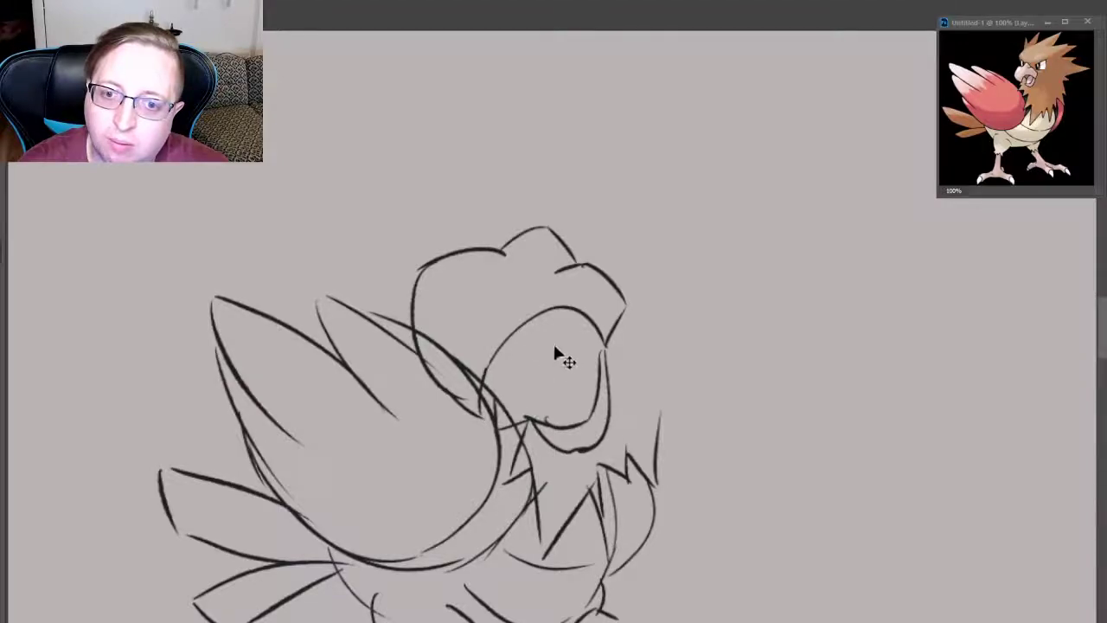
{"action": "left_click_drag", "start_coordinate": [517, 328], "coordinate": [551, 421]}
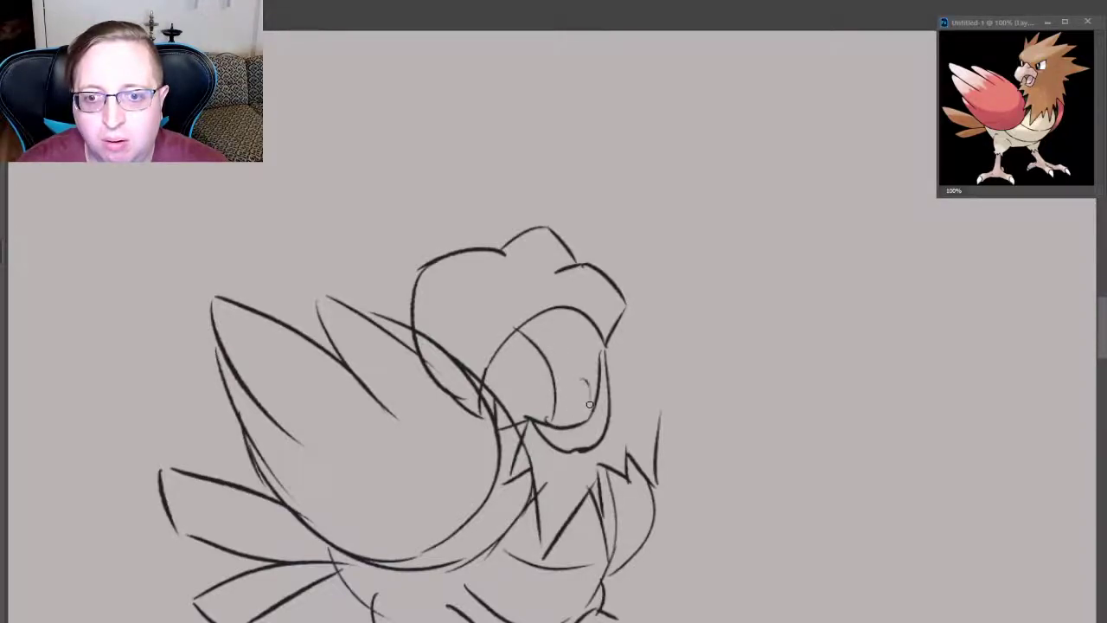
{"action": "left_click_drag", "start_coordinate": [589, 404], "coordinate": [555, 394]}
{"action": "left_click_drag", "start_coordinate": [595, 359], "coordinate": [515, 397]}
{"action": "key", "text": "ctrl+z"}
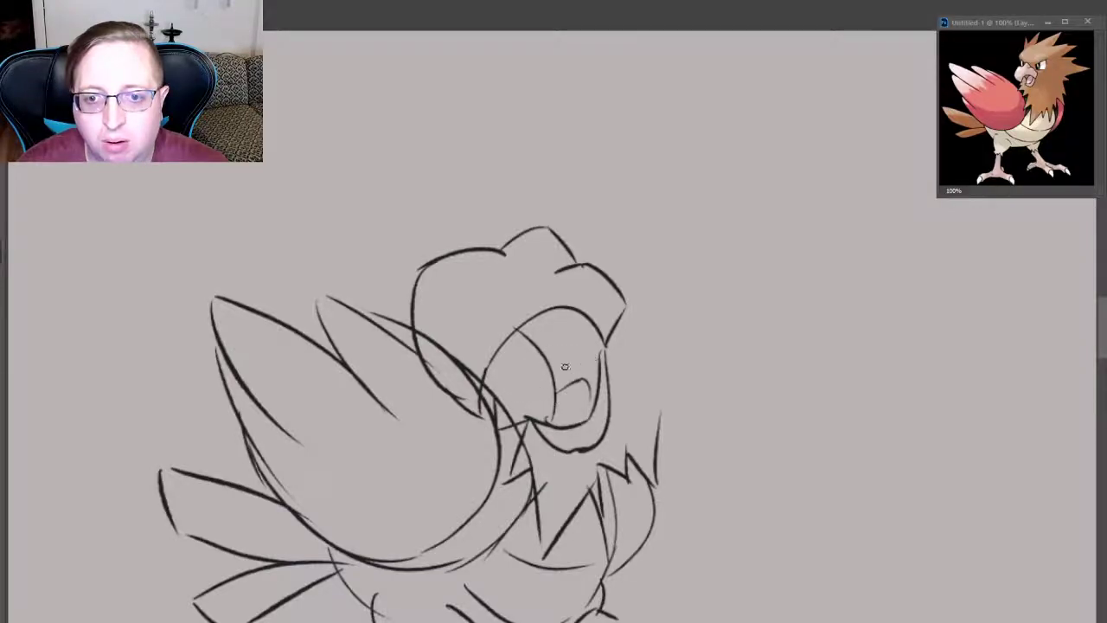
{"action": "left_click_drag", "start_coordinate": [597, 363], "coordinate": [553, 402]}
{"action": "key", "text": "ctrl+z"}
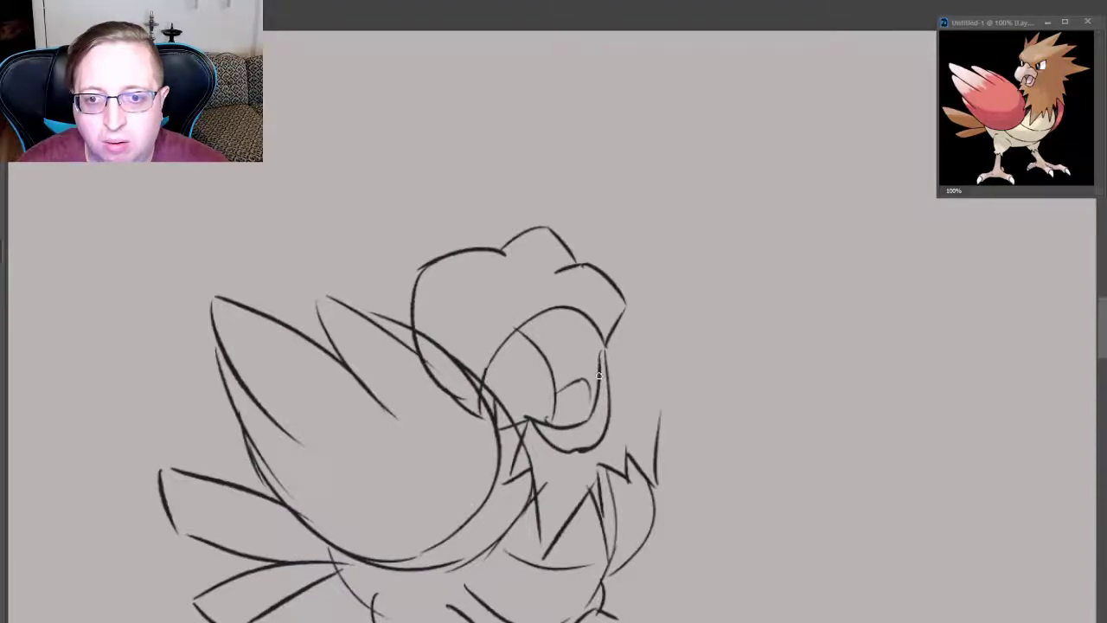
{"action": "key", "text": "ctrl+z"}
- Add a hooked inner eye curve, a short dark stroke and an arc over the eye
{"action": "left_click_drag", "start_coordinate": [569, 367], "coordinate": [584, 432]}
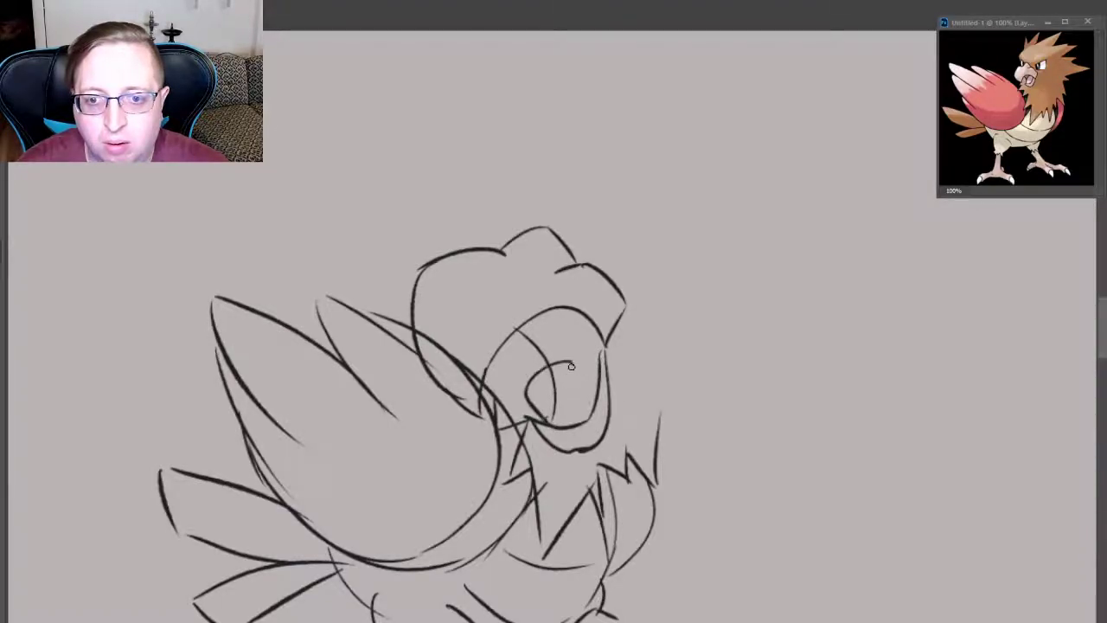
{"action": "key", "text": "ctrl+z"}
{"action": "mouse_move", "coordinate": [578, 364]}
{"action": "left_mouse_down"}
{"action": "mouse_move", "coordinate": [525, 392]}
{"action": "mouse_move", "coordinate": [581, 430]}
{"action": "left_mouse_up"}
{"action": "left_click_drag", "start_coordinate": [576, 363], "coordinate": [603, 385]}
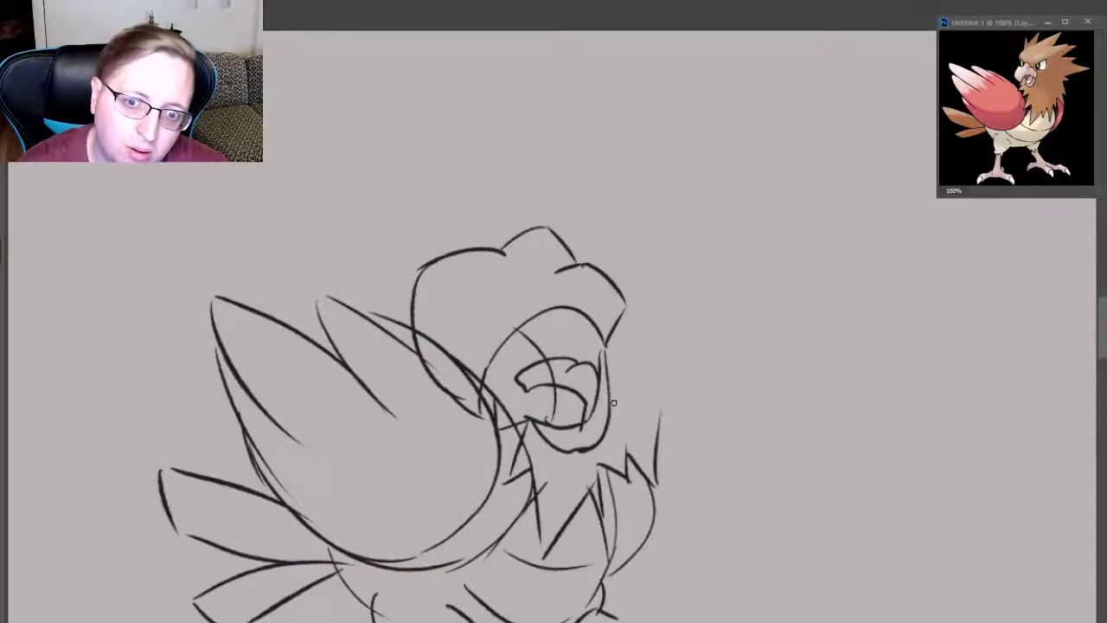
{"action": "key", "text": "ctrl+z"}
{"action": "key", "text": "ctrl+z"}
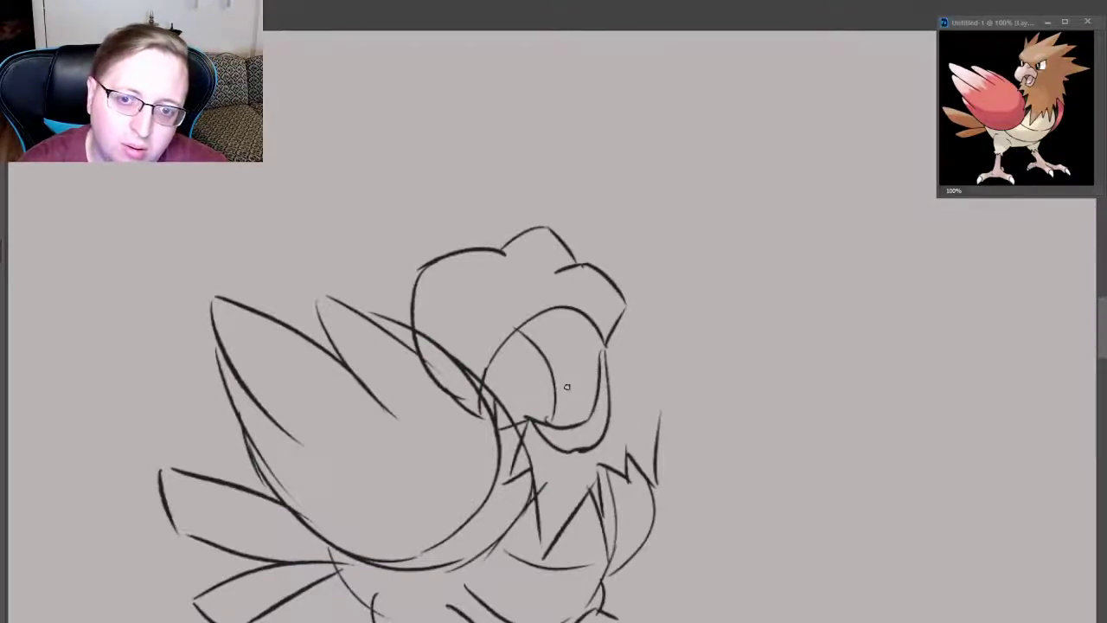
{"action": "mouse_move", "coordinate": [566, 380]}
{"action": "left_mouse_down"}
{"action": "mouse_move", "coordinate": [568, 424]}
{"action": "mouse_move", "coordinate": [588, 372]}
{"action": "left_mouse_up"}
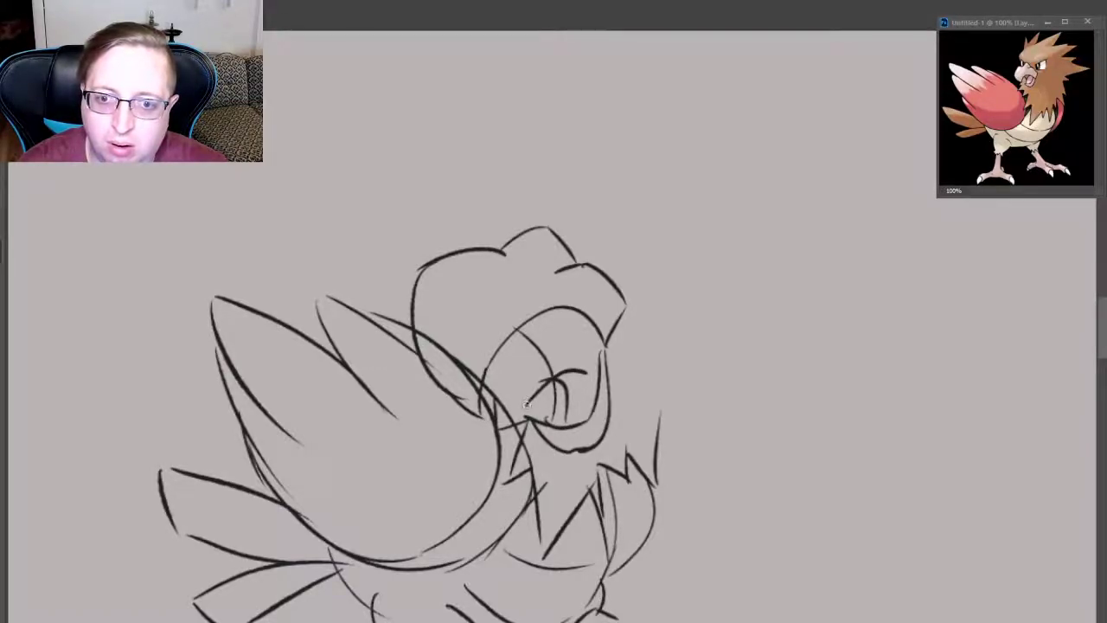
{"action": "mouse_move", "coordinate": [526, 404]}
{"action": "left_mouse_down"}
{"action": "mouse_move", "coordinate": [553, 343]}
{"action": "mouse_move", "coordinate": [597, 354]}
{"action": "left_mouse_up"}
{"action": "key", "text": "ctrl+z"}
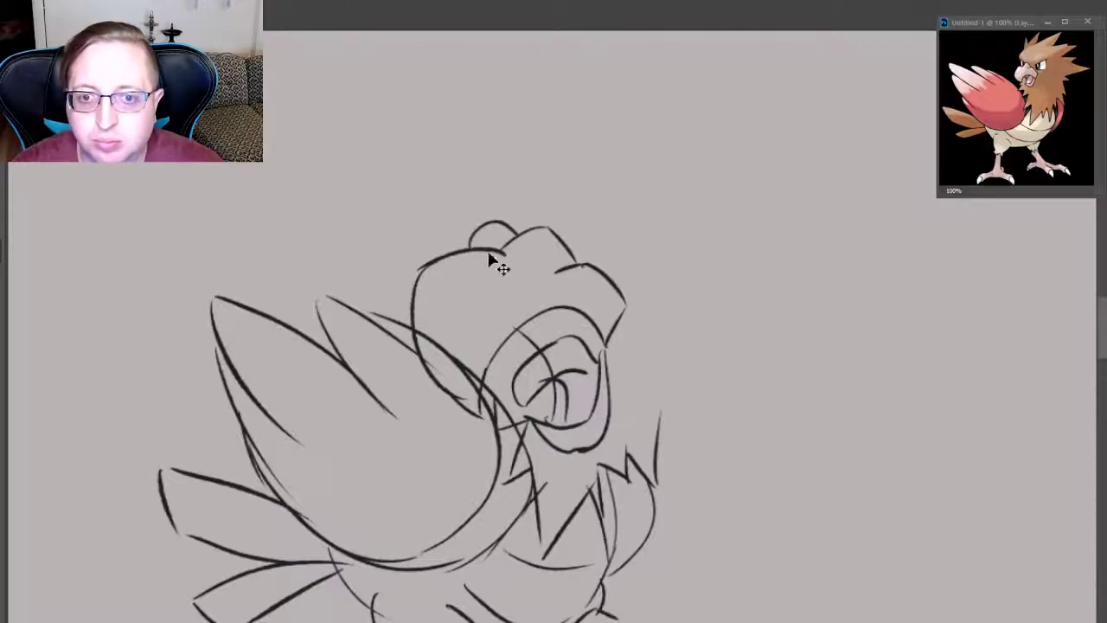
- Sketch the right side and right spike of the crest, discarding rejected strokes
{"action": "mouse_move", "coordinate": [516, 235]}
{"action": "left_mouse_down"}
{"action": "mouse_move", "coordinate": [483, 230]}
{"action": "mouse_move", "coordinate": [519, 240]}
{"action": "left_mouse_up"}
{"action": "key", "text": "ctrl+z"}
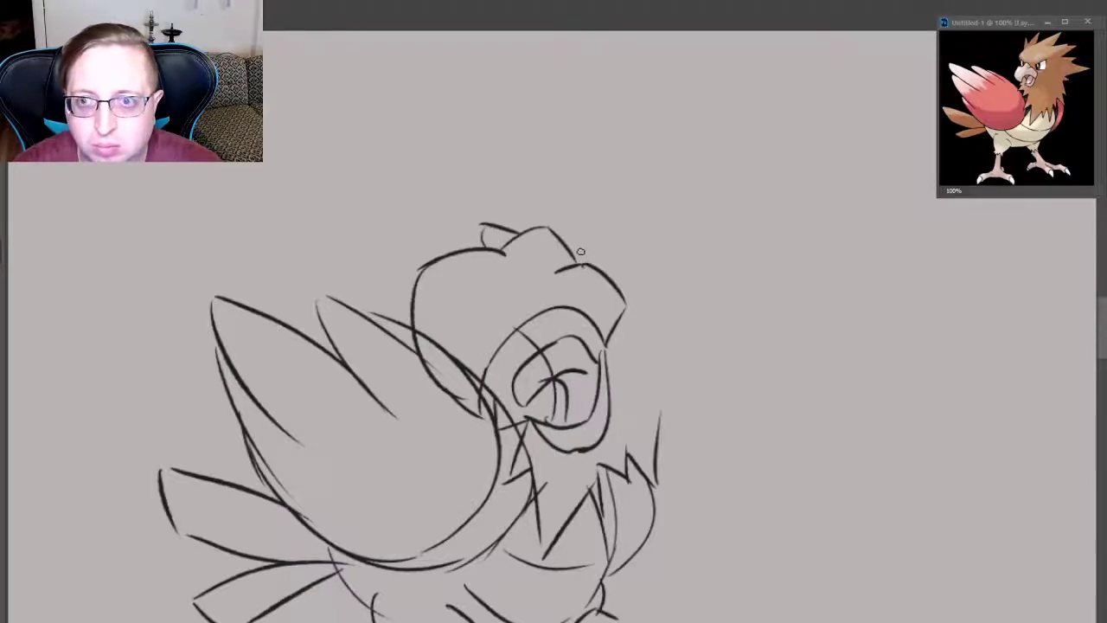
{"action": "mouse_move", "coordinate": [567, 244]}
{"action": "left_mouse_down"}
{"action": "mouse_move", "coordinate": [629, 224]}
{"action": "mouse_move", "coordinate": [631, 252]}
{"action": "left_mouse_up"}
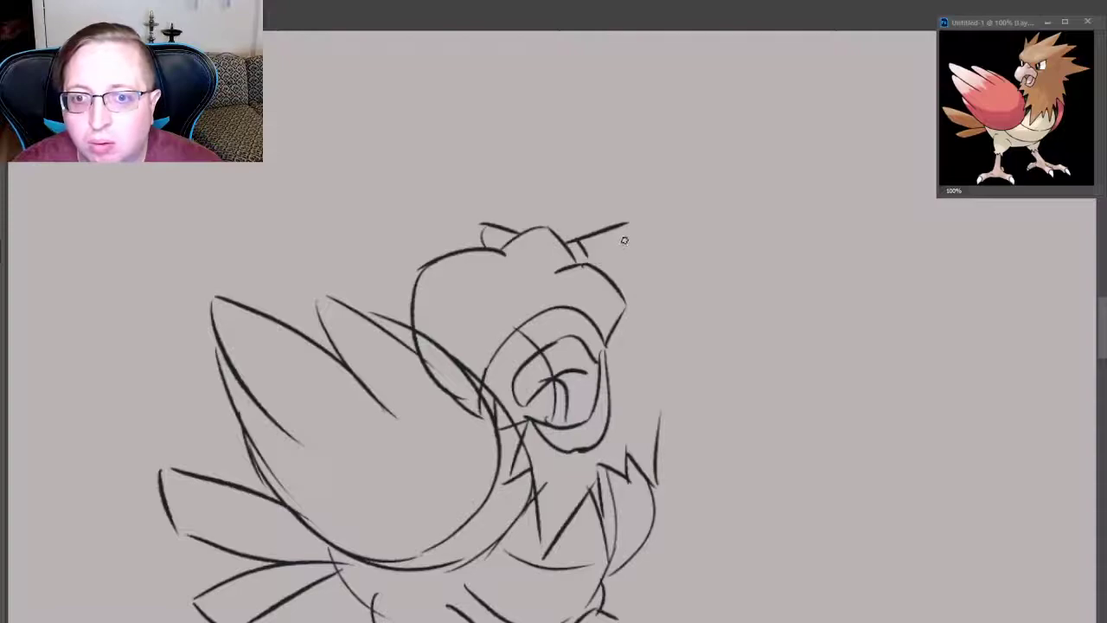
{"action": "mouse_move", "coordinate": [626, 255]}
{"action": "left_mouse_down"}
{"action": "mouse_move", "coordinate": [625, 226]}
{"action": "mouse_move", "coordinate": [623, 265]}
{"action": "left_mouse_up"}
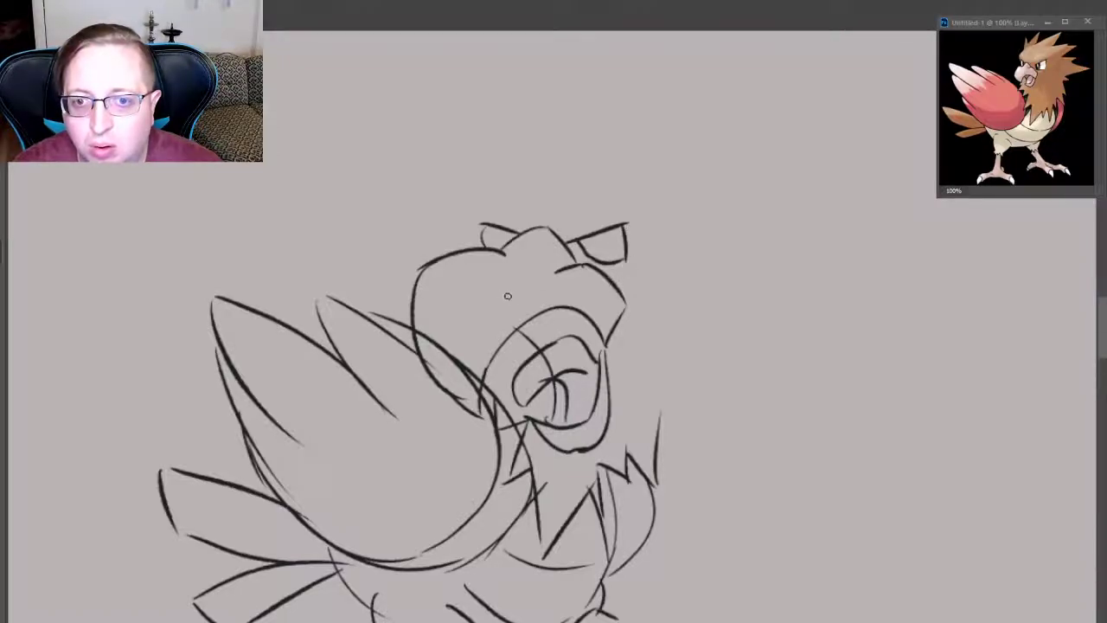
{"action": "key", "text": "ctrl+z"}
- Draw the crest's top line, close its shape, and add a longer crest stroke above the eye
{"action": "key", "text": "ctrl+z"}
{"action": "key", "text": "ctrl+z"}
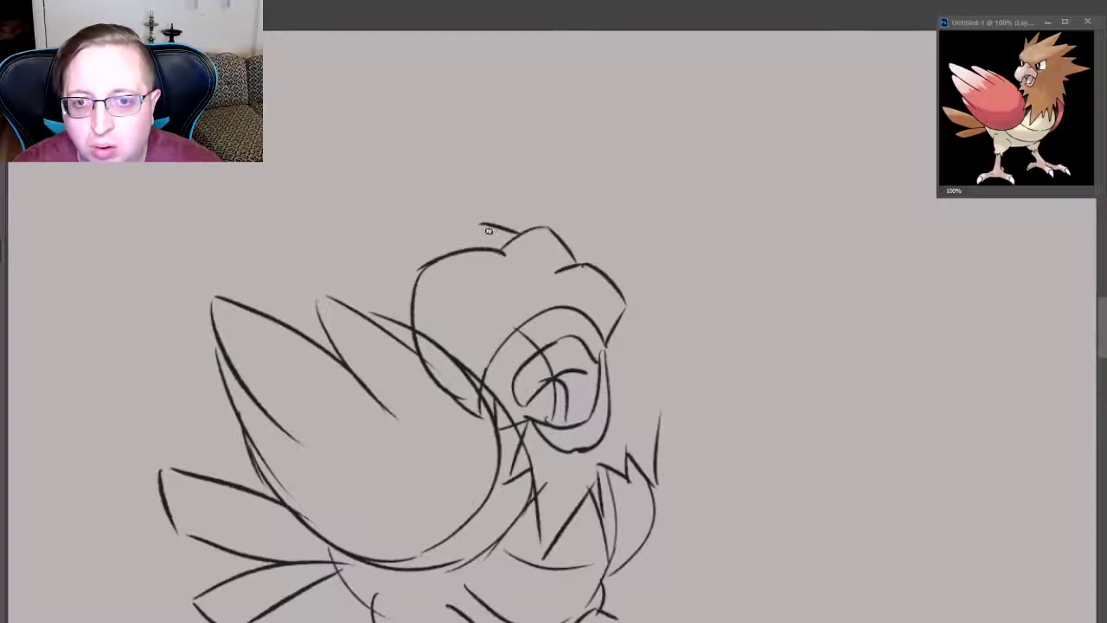
{"action": "left_click_drag", "start_coordinate": [485, 225], "coordinate": [487, 246]}
{"action": "mouse_move", "coordinate": [647, 210]}
{"action": "left_mouse_down"}
{"action": "mouse_move", "coordinate": [570, 235]}
{"action": "mouse_move", "coordinate": [650, 208]}
{"action": "left_mouse_up"}
{"action": "key", "text": "ctrl+z"}
{"action": "key", "text": "ctrl+z"}
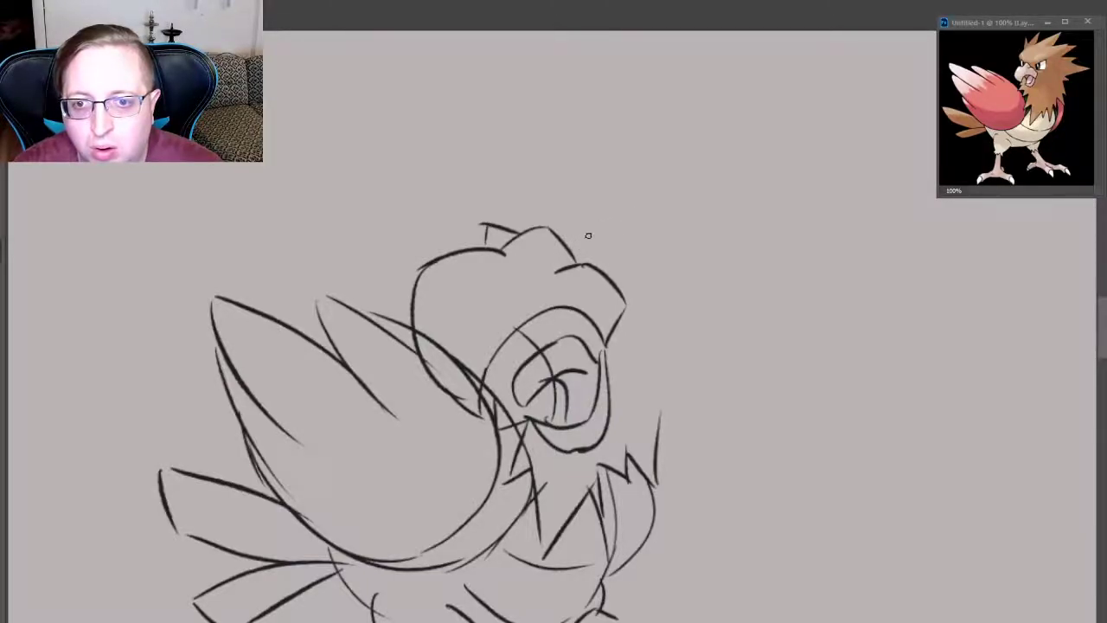
{"action": "left_click_drag", "start_coordinate": [578, 234], "coordinate": [638, 223]}
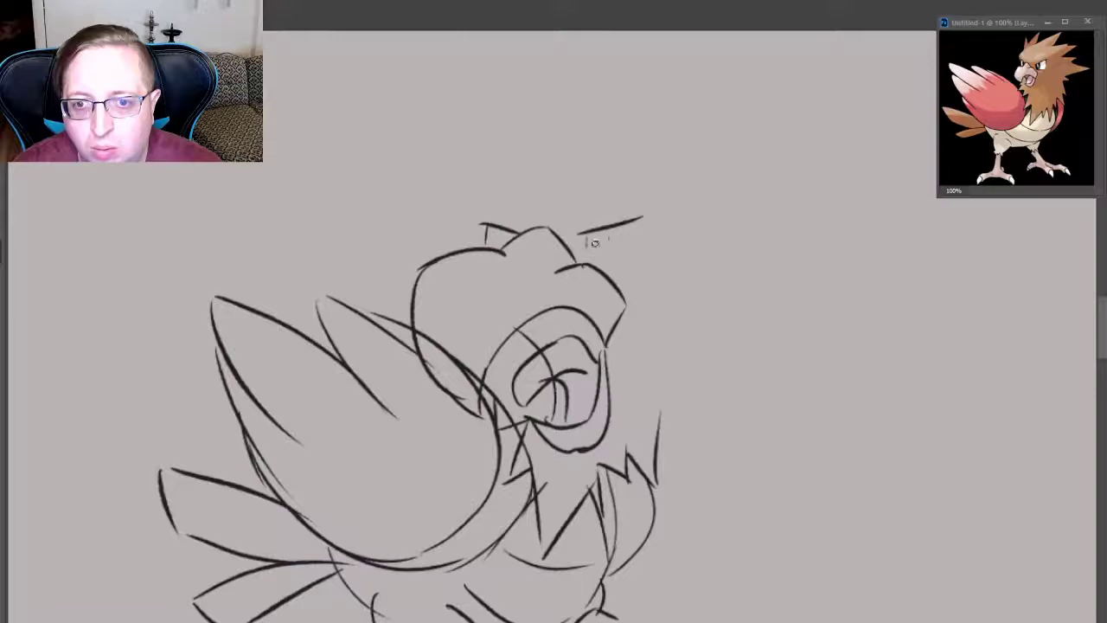
{"action": "left_click_drag", "start_coordinate": [634, 231], "coordinate": [640, 253]}
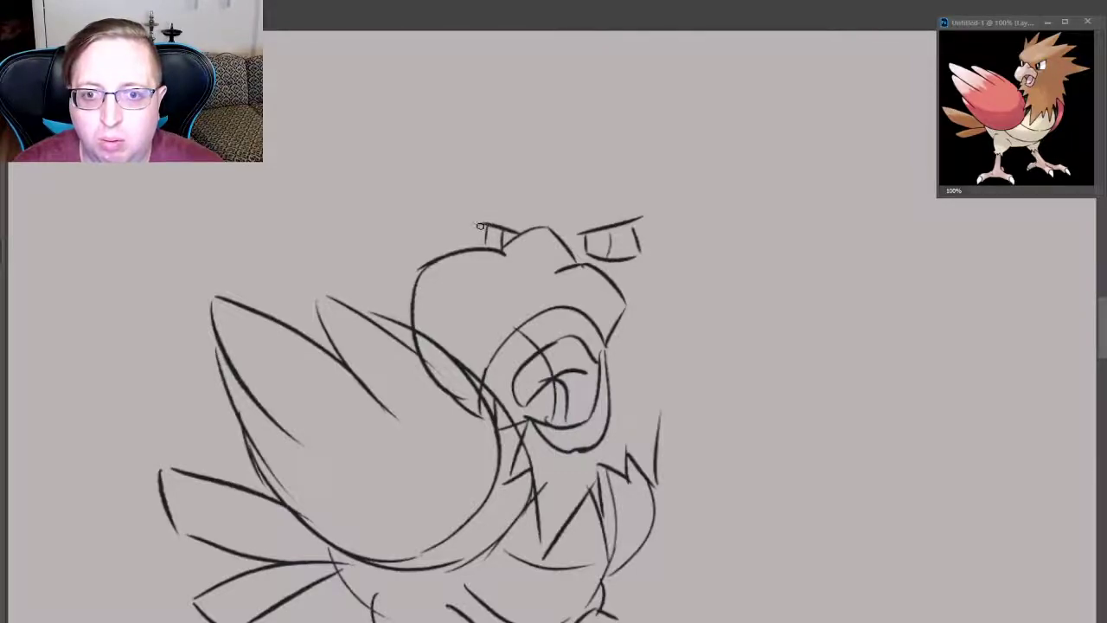
{"action": "left_click_drag", "start_coordinate": [474, 223], "coordinate": [510, 187]}
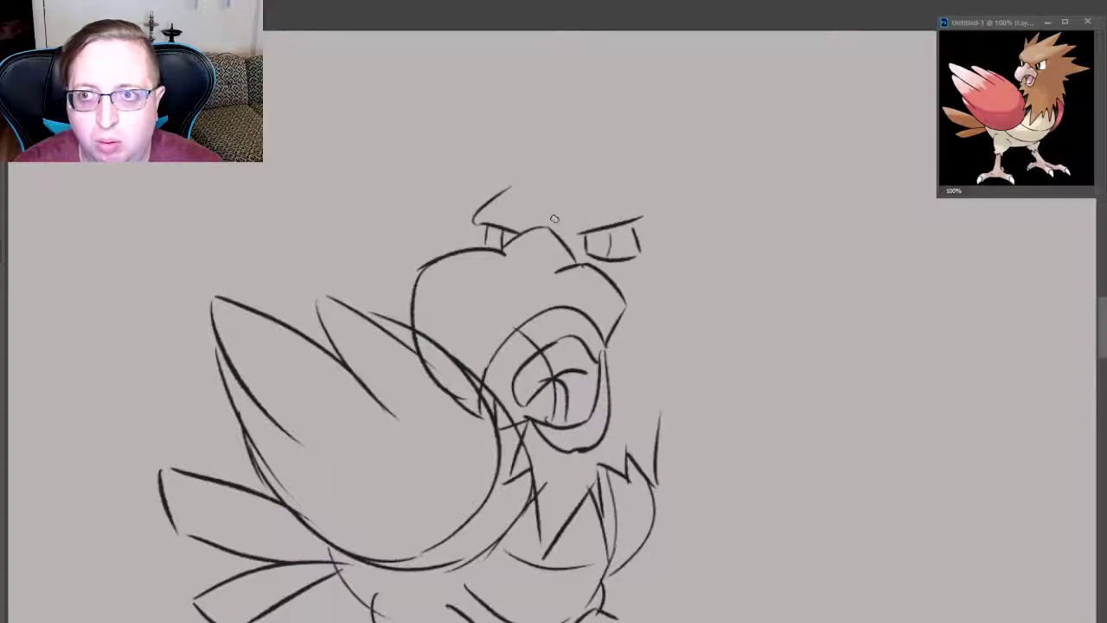
{"action": "key", "text": "ctrl+z"}
{"action": "mouse_move", "coordinate": [559, 169]}
{"action": "left_mouse_down"}
{"action": "mouse_move", "coordinate": [471, 223]}
{"action": "mouse_move", "coordinate": [501, 136]}
{"action": "mouse_move", "coordinate": [507, 163]}
{"action": "left_mouse_up"}
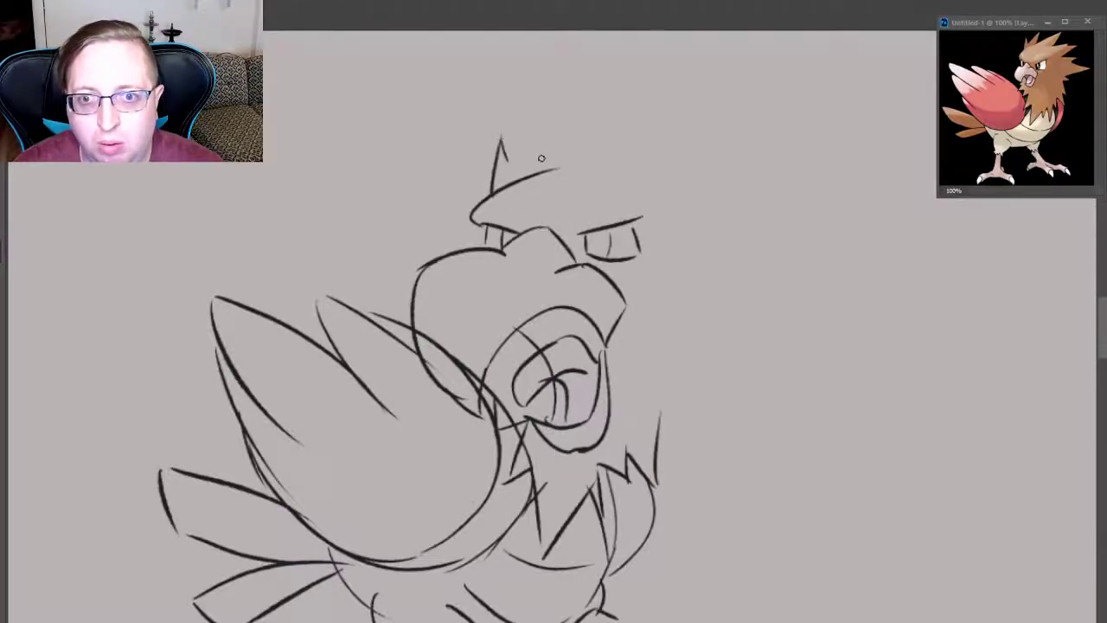
- Draw sharp crest spikes fanning from the head's top down to a zigzag edge by the neck
{"action": "mouse_move", "coordinate": [560, 110]}
{"action": "left_mouse_down"}
{"action": "mouse_move", "coordinate": [507, 162]}
{"action": "mouse_move", "coordinate": [582, 92]}
{"action": "mouse_move", "coordinate": [566, 137]}
{"action": "mouse_move", "coordinate": [694, 90]}
{"action": "mouse_move", "coordinate": [654, 143]}
{"action": "left_mouse_up"}
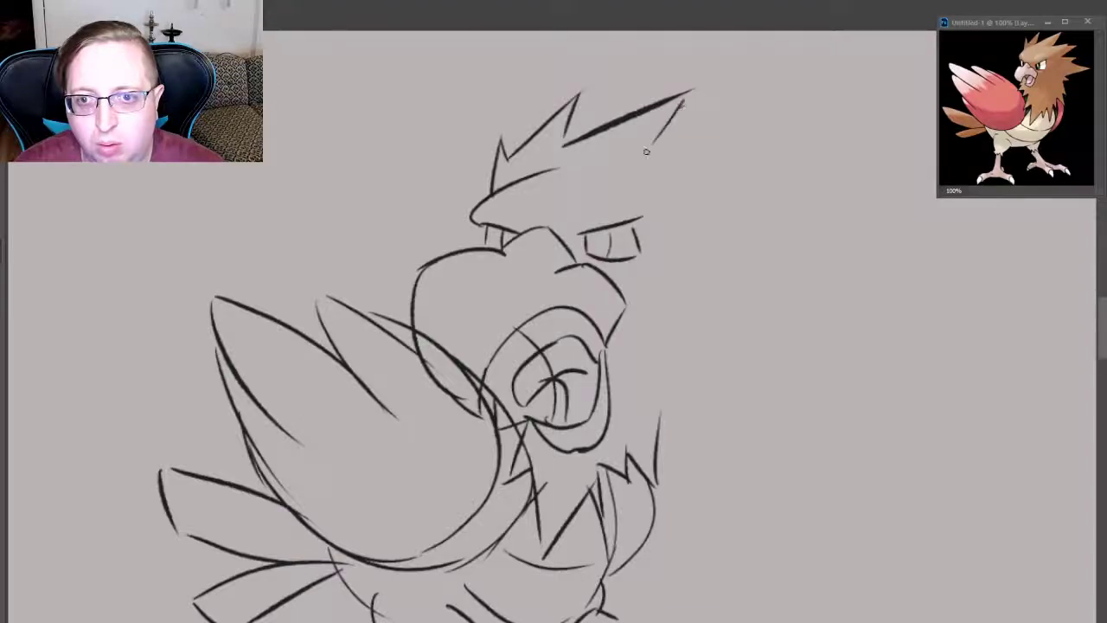
{"action": "mouse_move", "coordinate": [610, 177]}
{"action": "left_mouse_down"}
{"action": "mouse_move", "coordinate": [758, 125]}
{"action": "mouse_move", "coordinate": [748, 148]}
{"action": "mouse_move", "coordinate": [810, 127]}
{"action": "mouse_move", "coordinate": [710, 239]}
{"action": "mouse_move", "coordinate": [777, 248]}
{"action": "mouse_move", "coordinate": [734, 270]}
{"action": "mouse_move", "coordinate": [812, 311]}
{"action": "left_mouse_up"}
{"action": "mouse_move", "coordinate": [691, 351]}
{"action": "left_mouse_down"}
{"action": "mouse_move", "coordinate": [811, 317]}
{"action": "mouse_move", "coordinate": [668, 361]}
{"action": "mouse_move", "coordinate": [702, 386]}
{"action": "mouse_move", "coordinate": [673, 391]}
{"action": "mouse_move", "coordinate": [688, 424]}
{"action": "left_mouse_up"}
{"action": "left_click_drag", "start_coordinate": [688, 424], "coordinate": [662, 416]}
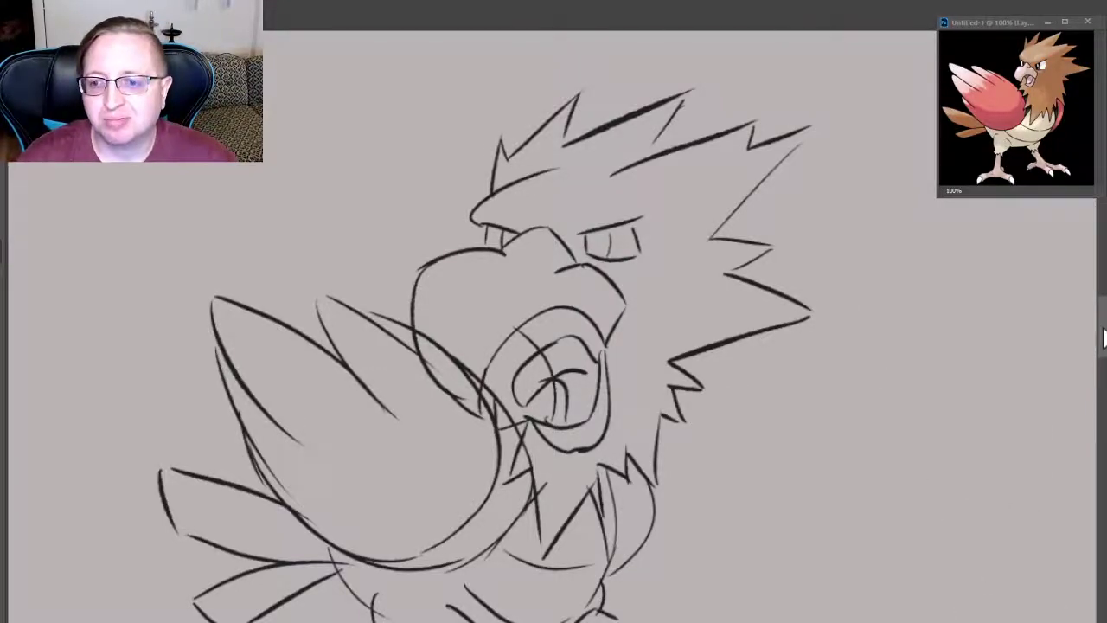
- Erase the overlapping beak lines and stray curve below the beak, and extend the mouth's inner curve
{"action": "scroll", "coordinate": [554, 346], "scroll_direction": "down", "scroll_amount": 2}
{"action": "scroll", "coordinate": [554, 346], "scroll_direction": "down", "scroll_amount": 2}
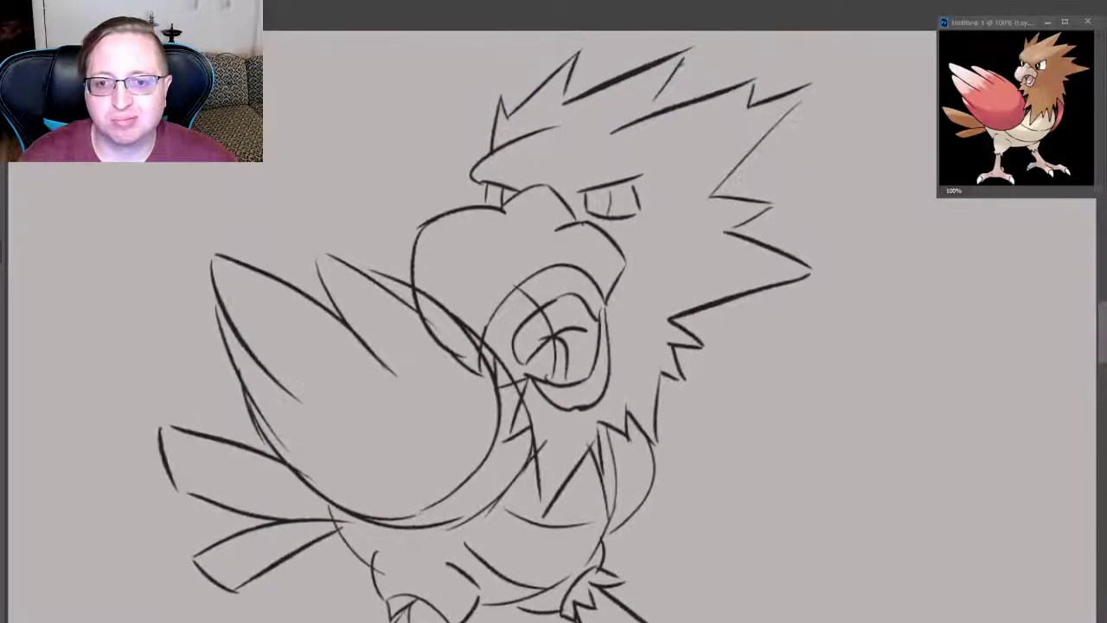
{"action": "scroll", "coordinate": [554, 346], "scroll_direction": "up", "scroll_amount": 2}
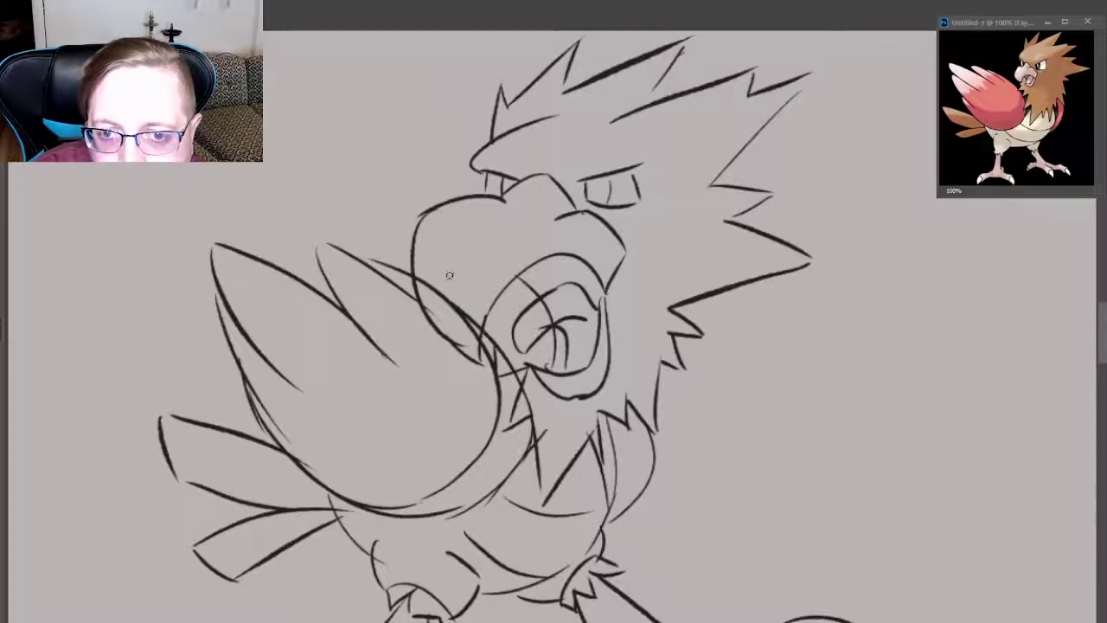
{"action": "left_click_drag", "start_coordinate": [449, 276], "coordinate": [444, 274]}
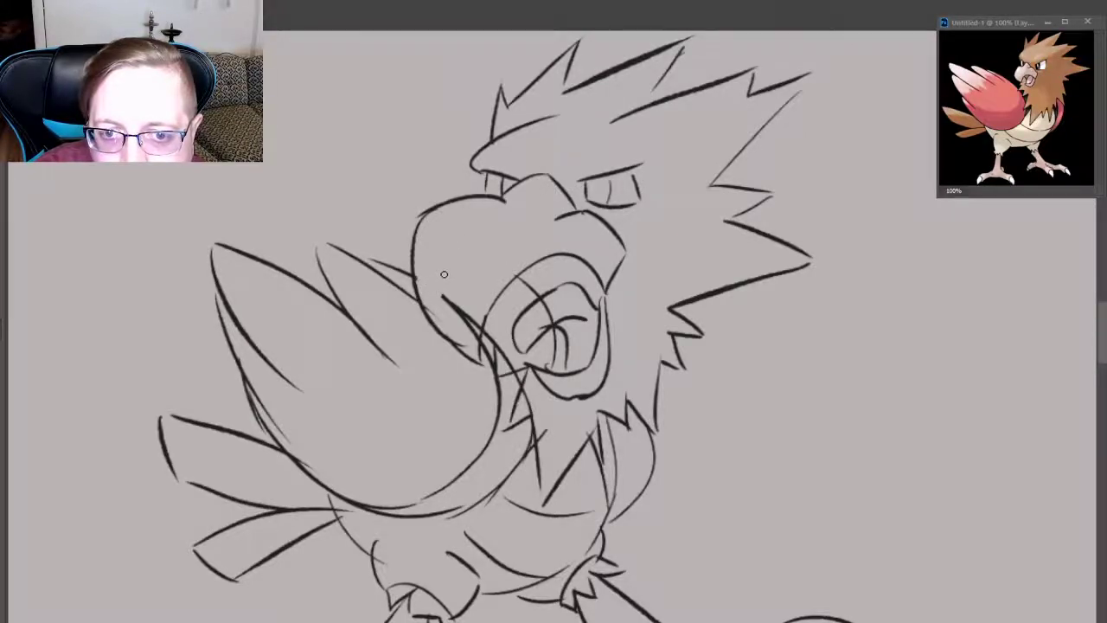
{"action": "left_click", "coordinate": [444, 274]}
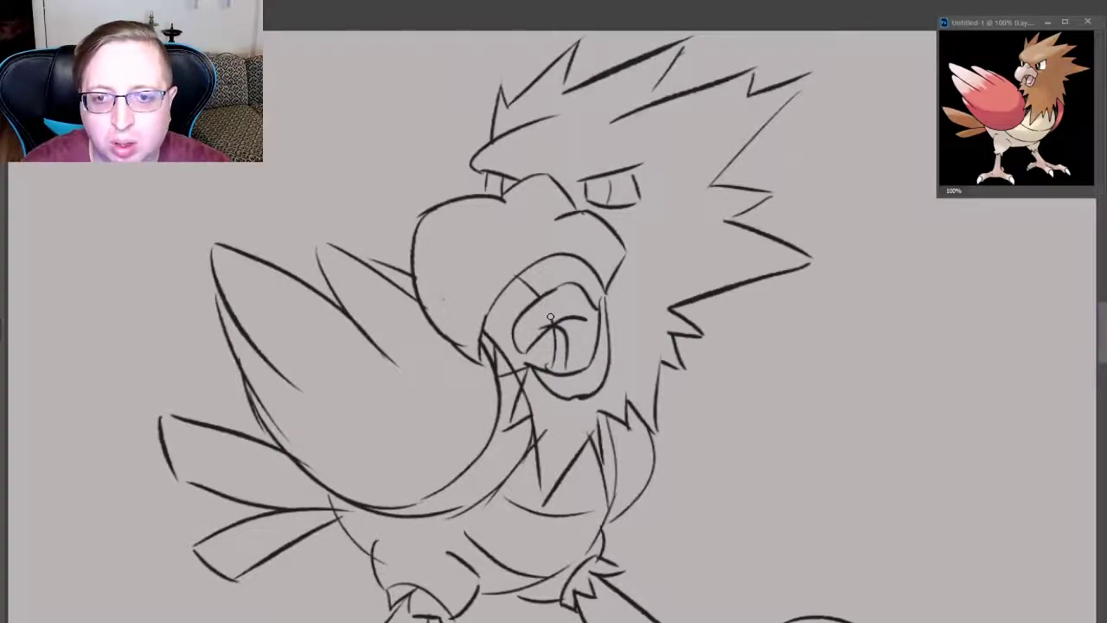
{"action": "left_click_drag", "start_coordinate": [571, 315], "coordinate": [602, 330]}
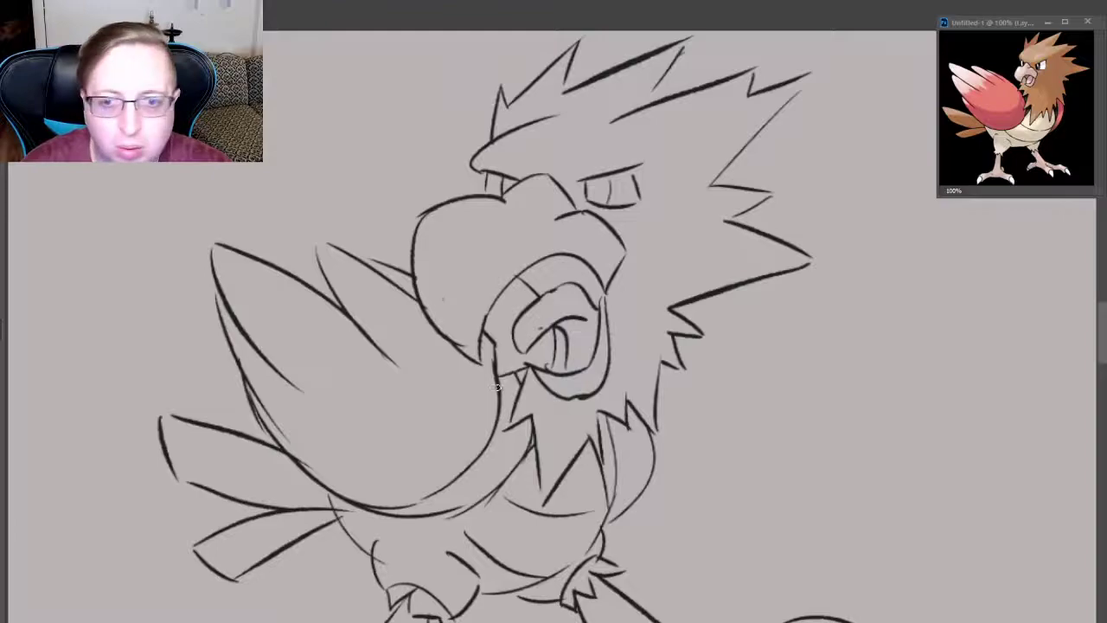
{"action": "mouse_move", "coordinate": [500, 390]}
{"action": "left_mouse_down"}
{"action": "mouse_move", "coordinate": [496, 427]}
{"action": "mouse_move", "coordinate": [466, 474]}
{"action": "left_mouse_up"}
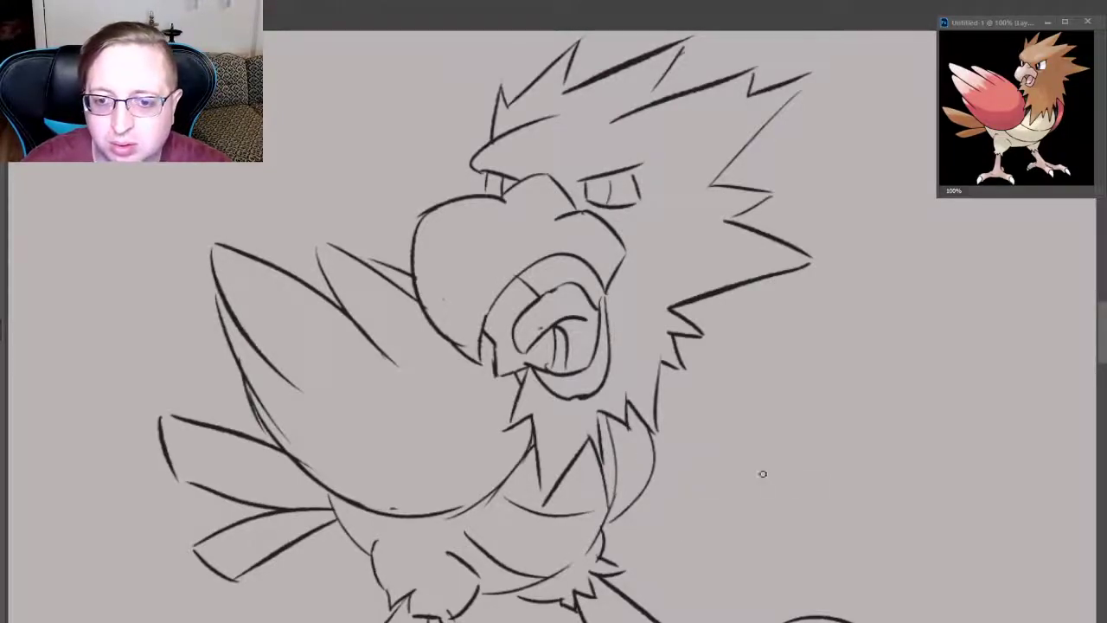
- Scroll down to review the legs and large clawed feet
{"action": "scroll", "coordinate": [356, 489], "scroll_direction": "down", "scroll_amount": 5}
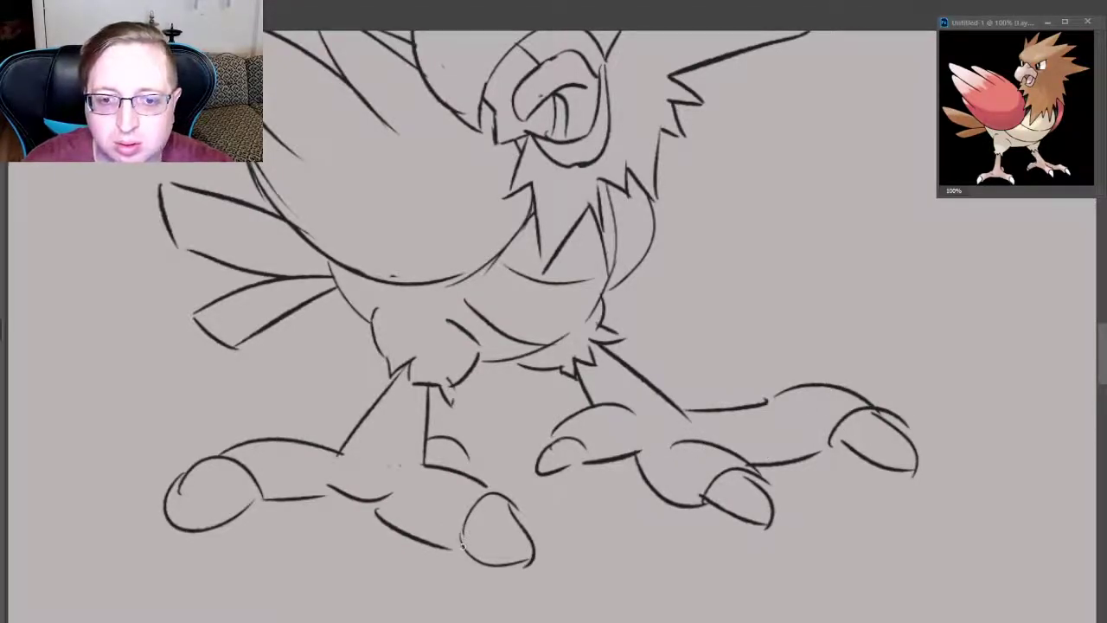
- Fade the sketch layer to 50% opacity so its lines turn grey
{"action": "scroll", "coordinate": [554, 346], "scroll_direction": "up", "scroll_amount": 3}
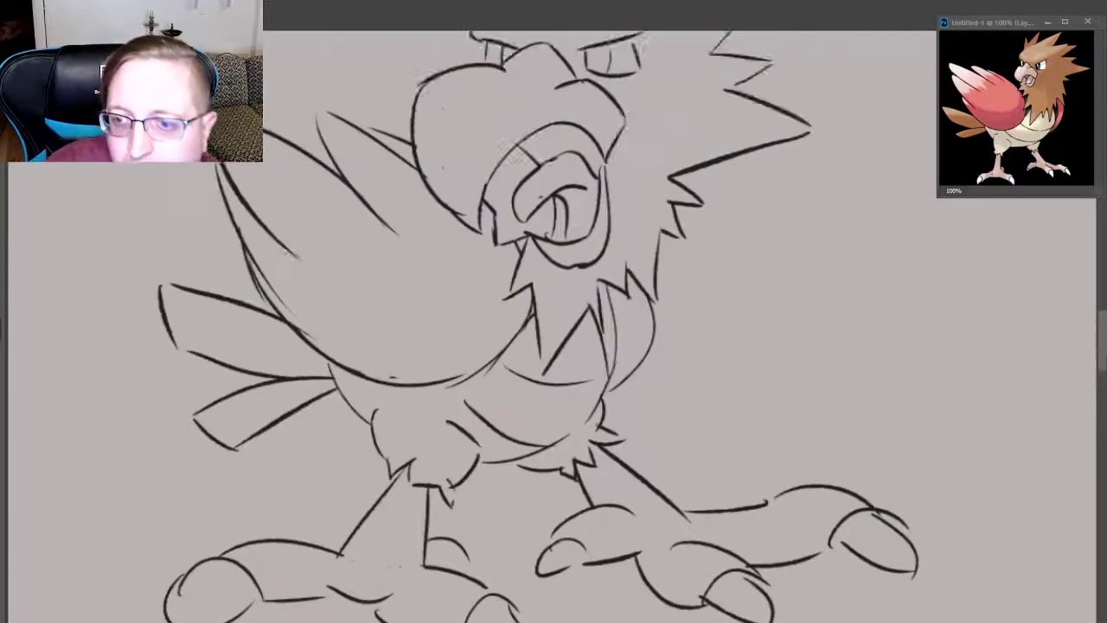
{"action": "scroll", "coordinate": [554, 346], "scroll_direction": "up", "scroll_amount": 2}
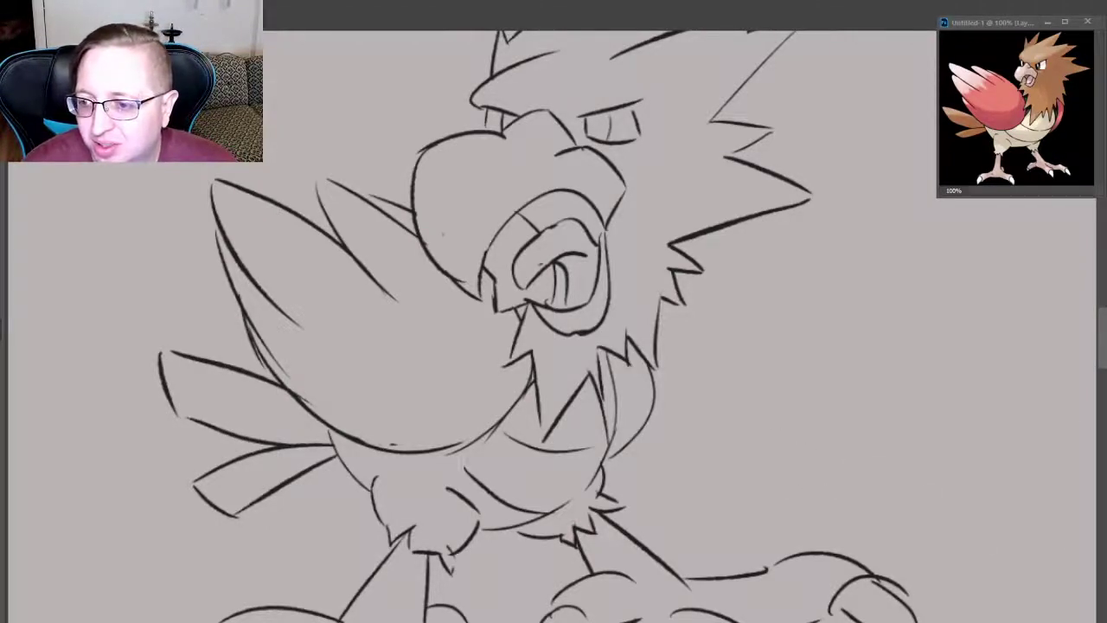
{"action": "key", "text": "5"}
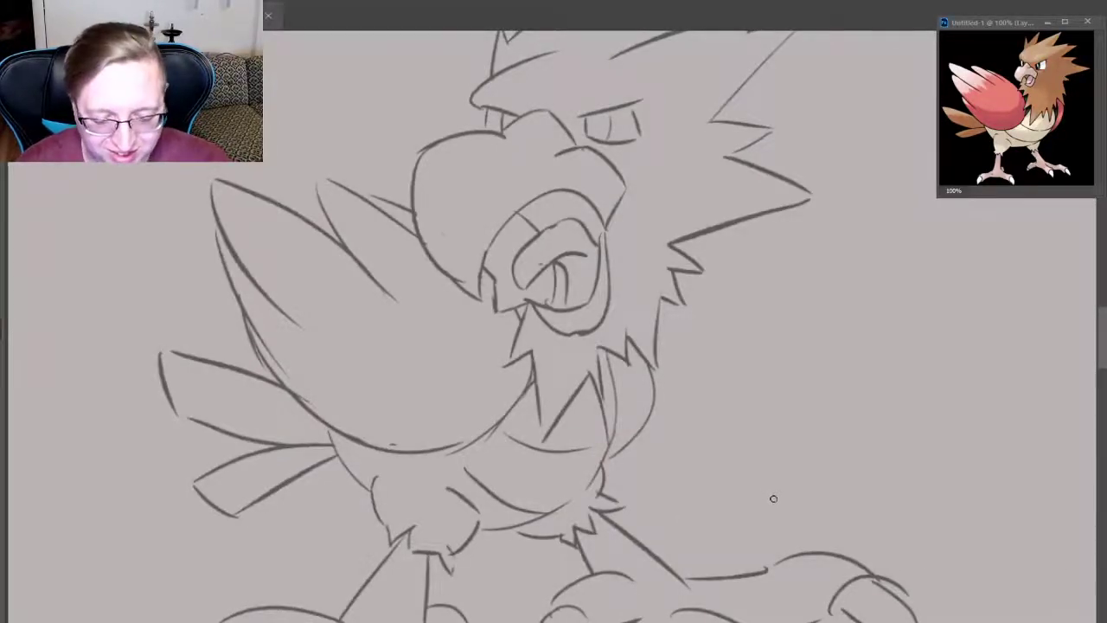
{"action": "key", "text": "0"}
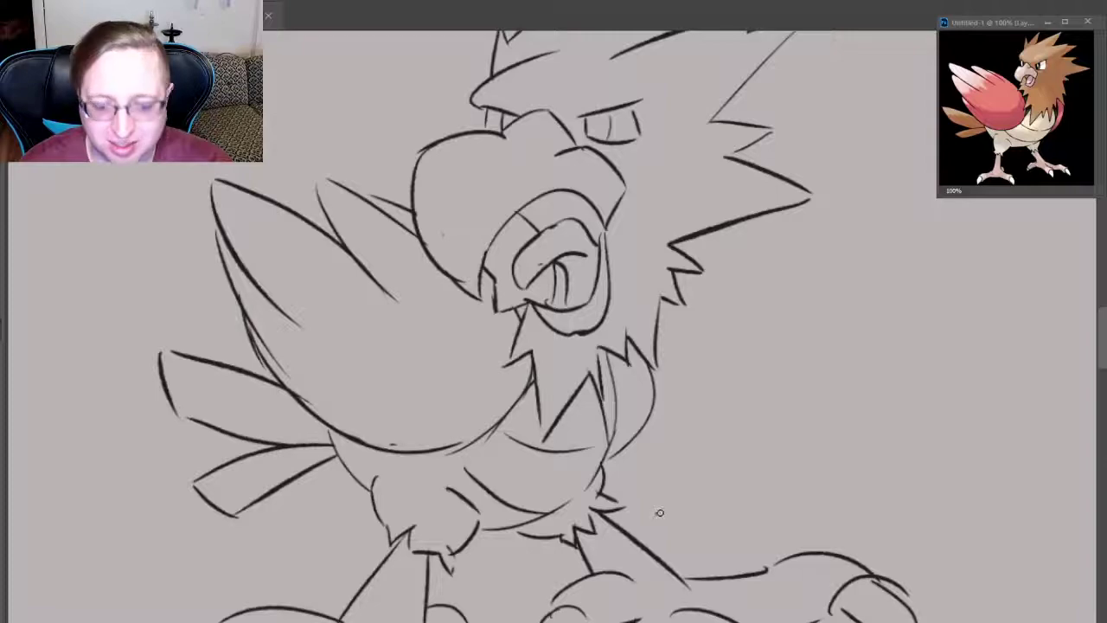
{"action": "key", "text": "v"}
{"action": "key", "text": "5"}
{"action": "key", "text": "ctrl+plus"}
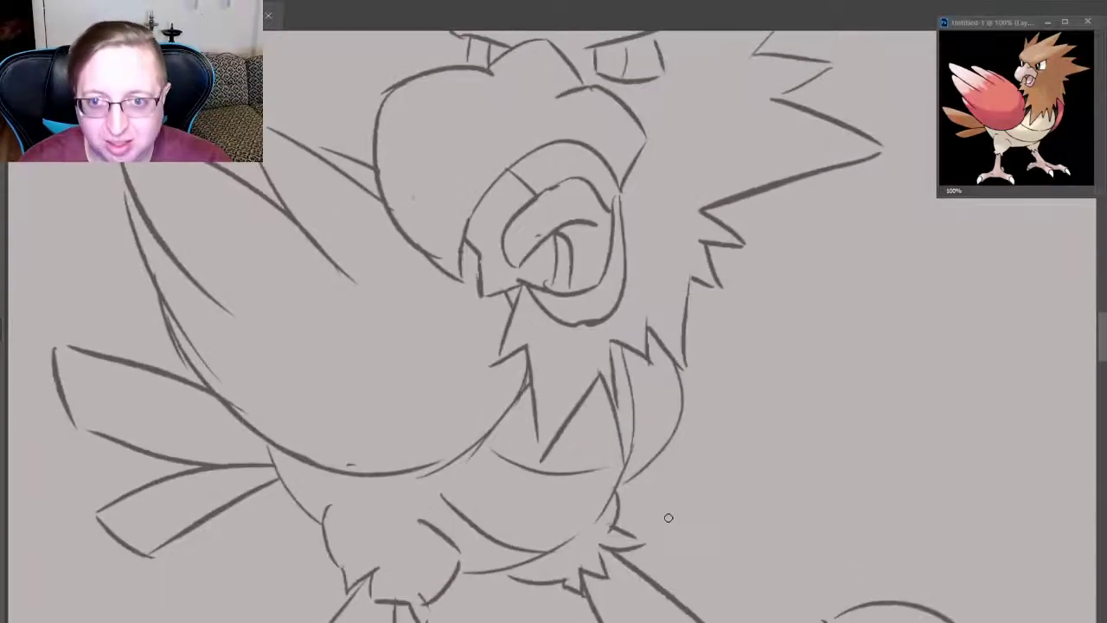
- Ink the foot oval's upper curve and the top line joining it to the leg
{"action": "scroll", "coordinate": [554, 347], "scroll_direction": "down", "scroll_amount": 10}
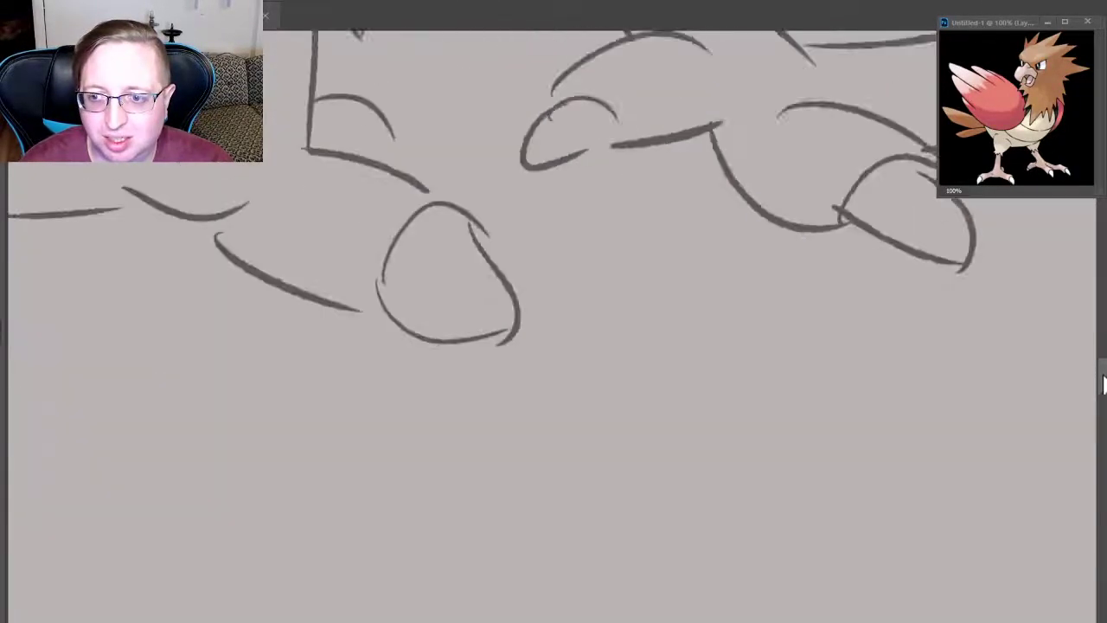
{"action": "scroll", "coordinate": [553, 346], "scroll_direction": "up", "scroll_amount": 3}
{"action": "scroll", "coordinate": [903, 504], "scroll_direction": "down", "scroll_amount": 1}
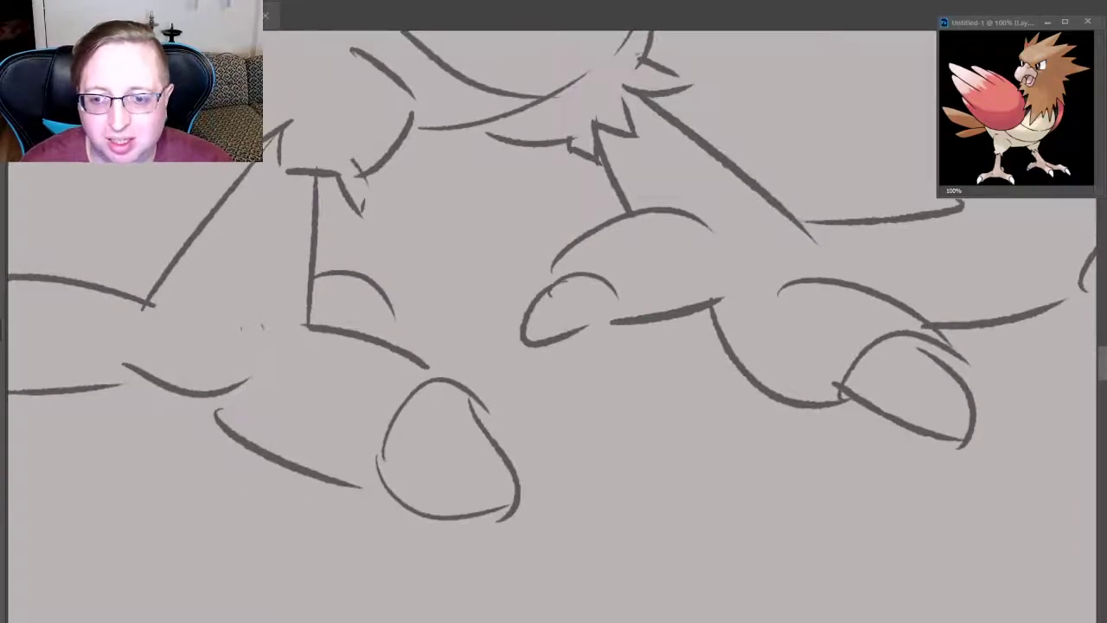
{"action": "scroll", "coordinate": [637, 450], "scroll_direction": "left", "scroll_amount": 5}
{"action": "scroll", "coordinate": [637, 450], "scroll_direction": "left", "scroll_amount": 4}
{"action": "scroll", "coordinate": [638, 450], "scroll_direction": "left", "scroll_amount": 1}
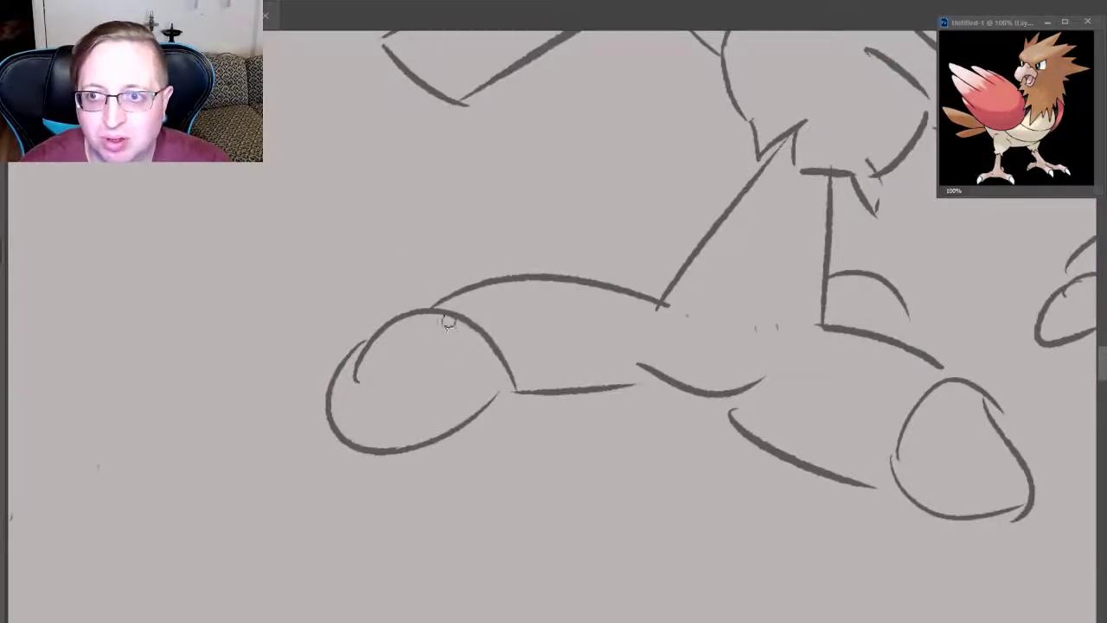
{"action": "mouse_move", "coordinate": [405, 321]}
{"action": "left_mouse_down"}
{"action": "mouse_move", "coordinate": [448, 300]}
{"action": "mouse_move", "coordinate": [478, 381]}
{"action": "left_mouse_up"}
{"action": "key", "text": "ctrl+z"}
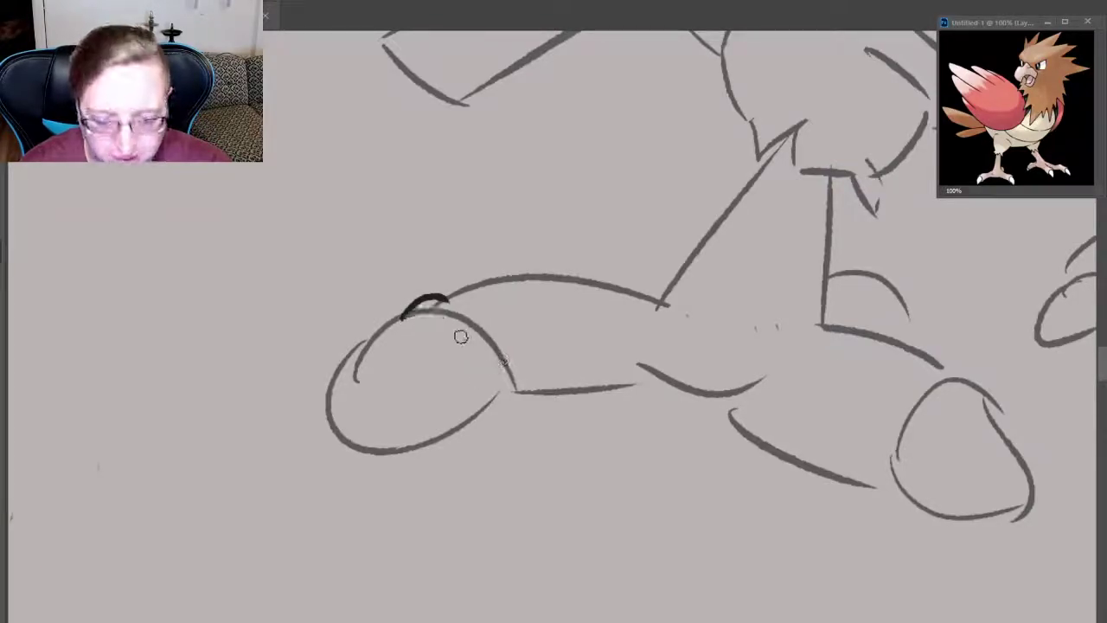
{"action": "left_click_drag", "start_coordinate": [403, 317], "coordinate": [488, 381]}
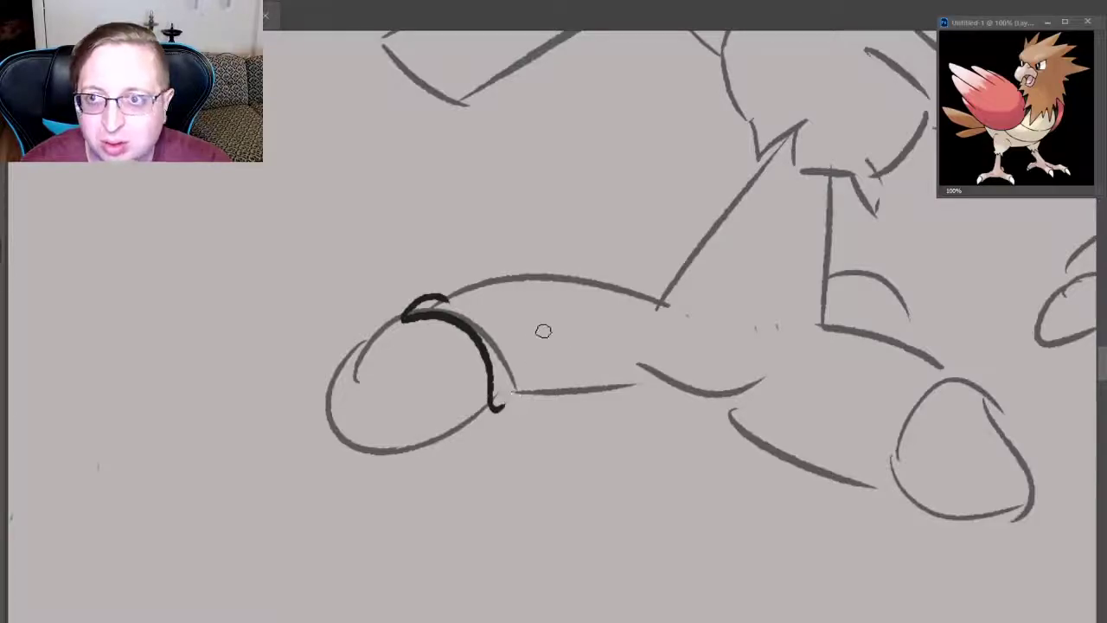
{"action": "left_click_drag", "start_coordinate": [450, 301], "coordinate": [678, 299]}
{"action": "key", "text": "ctrl+z"}
{"action": "left_click_drag", "start_coordinate": [606, 311], "coordinate": [668, 293]}
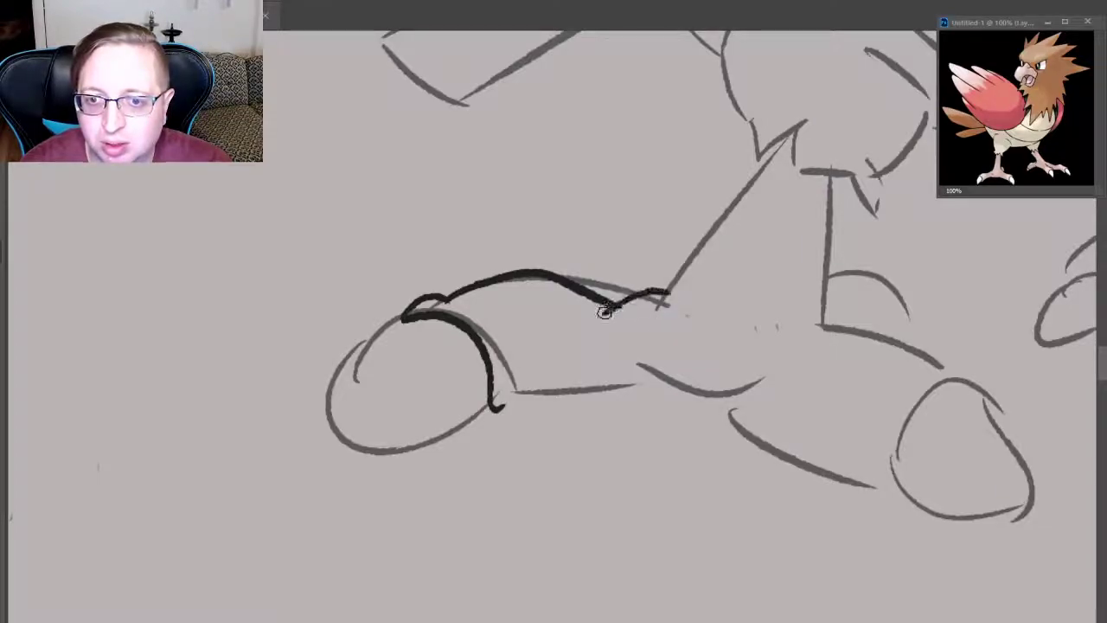
{"action": "left_click_drag", "start_coordinate": [604, 309], "coordinate": [679, 284]}
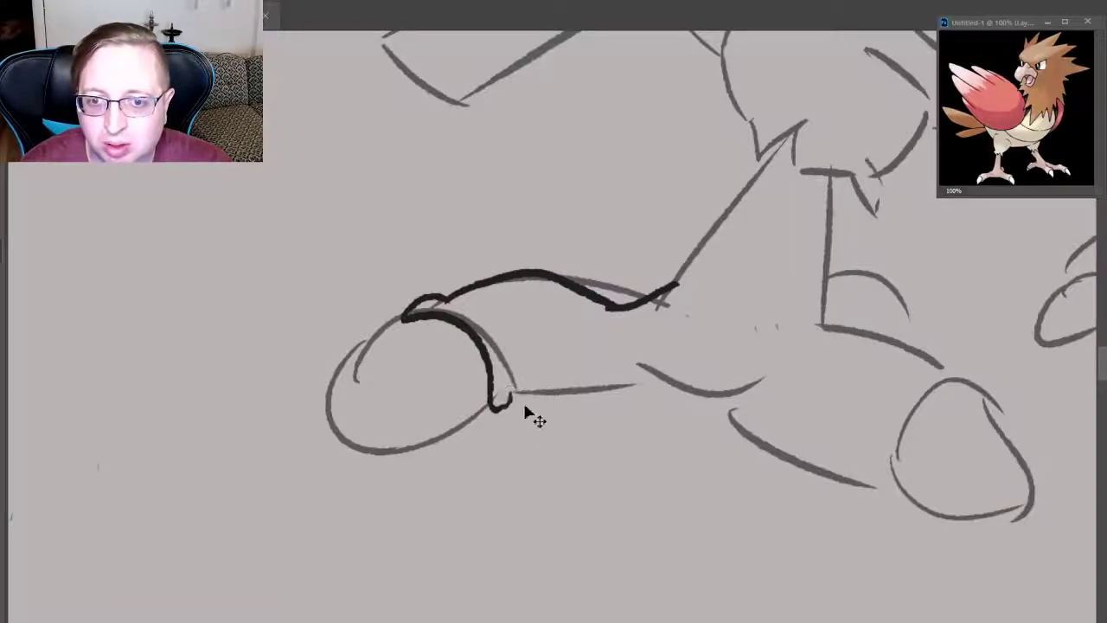
{"action": "key", "text": "ctrl+z"}
{"action": "left_click_drag", "start_coordinate": [487, 381], "coordinate": [515, 391]}
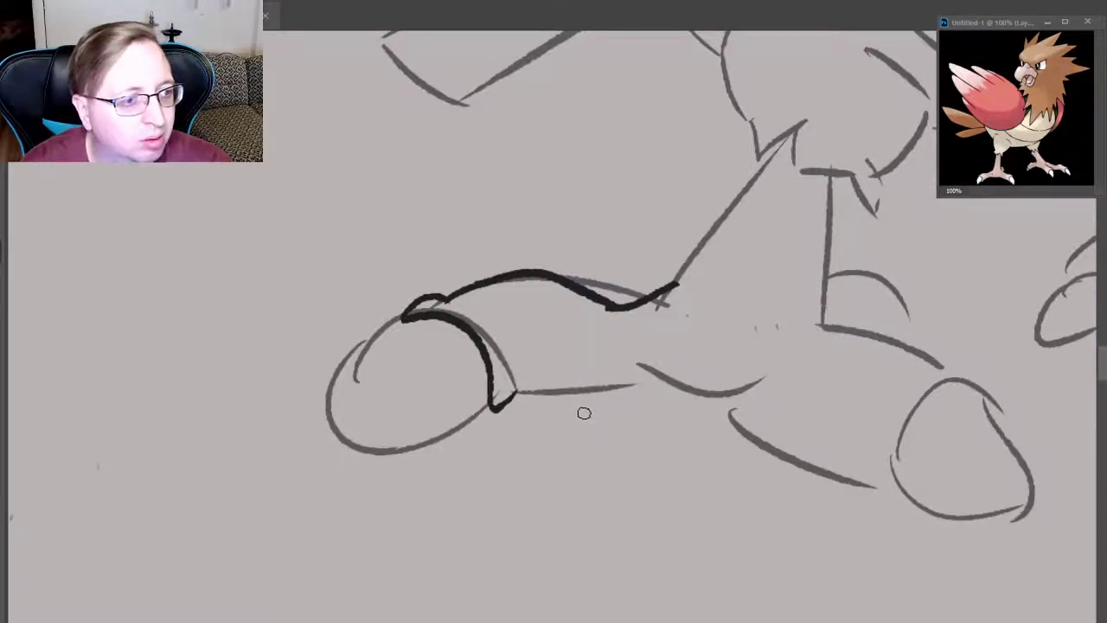
- Ink the foot's lower contour, extending it rightward toward the right oval
{"action": "left_click_drag", "start_coordinate": [520, 401], "coordinate": [617, 385]}
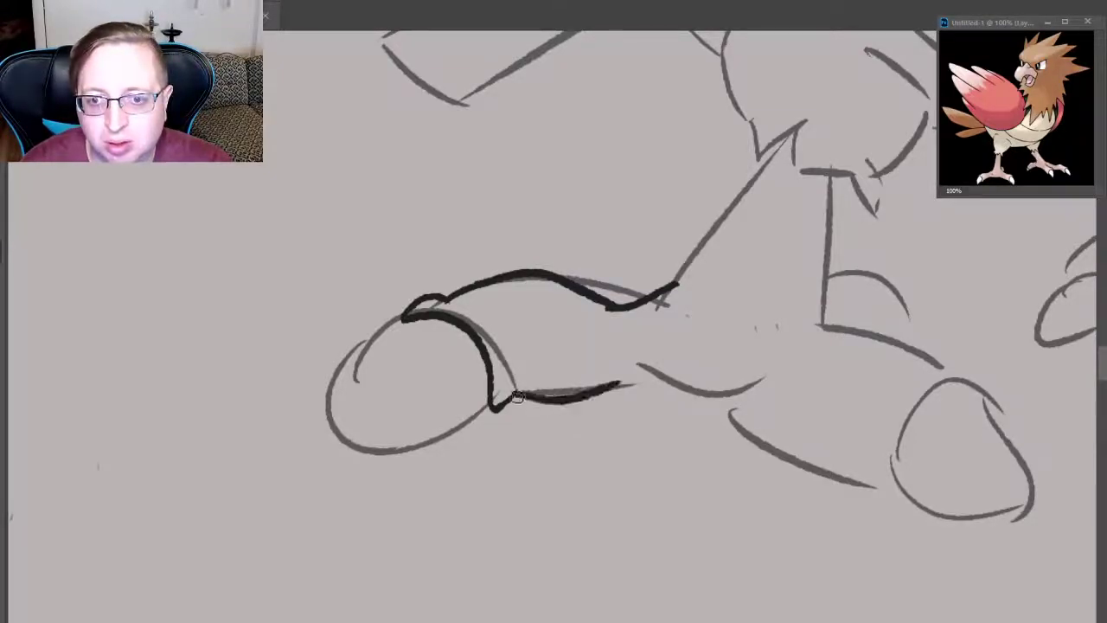
{"action": "key", "text": "ctrl+z"}
{"action": "left_click_drag", "start_coordinate": [516, 398], "coordinate": [655, 383]}
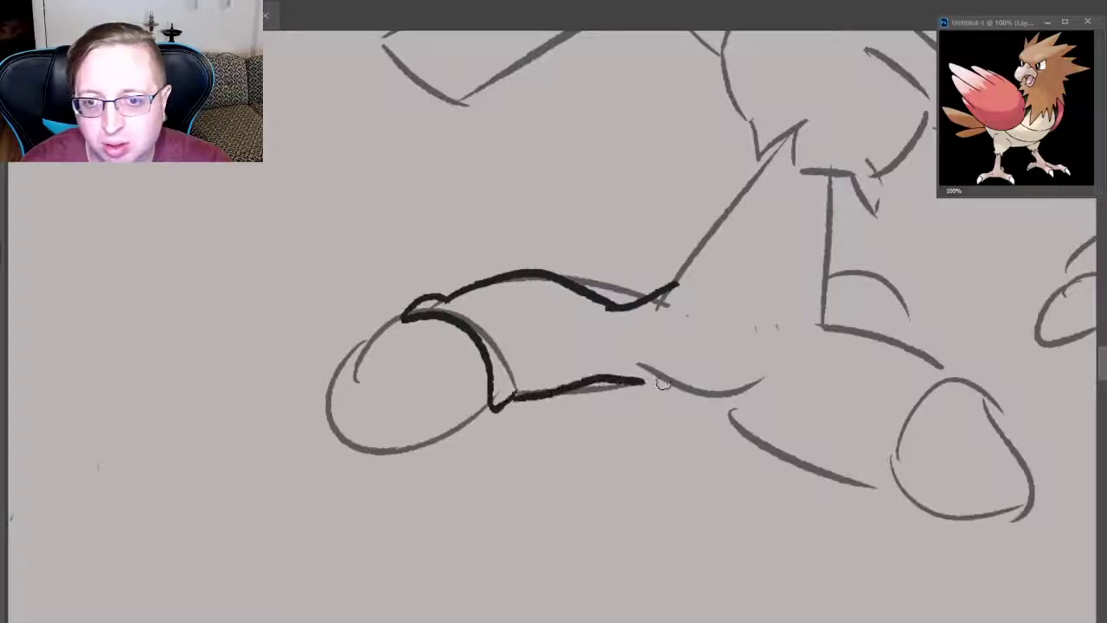
{"action": "key", "text": "ctrl+z"}
{"action": "left_click_drag", "start_coordinate": [507, 399], "coordinate": [671, 388]}
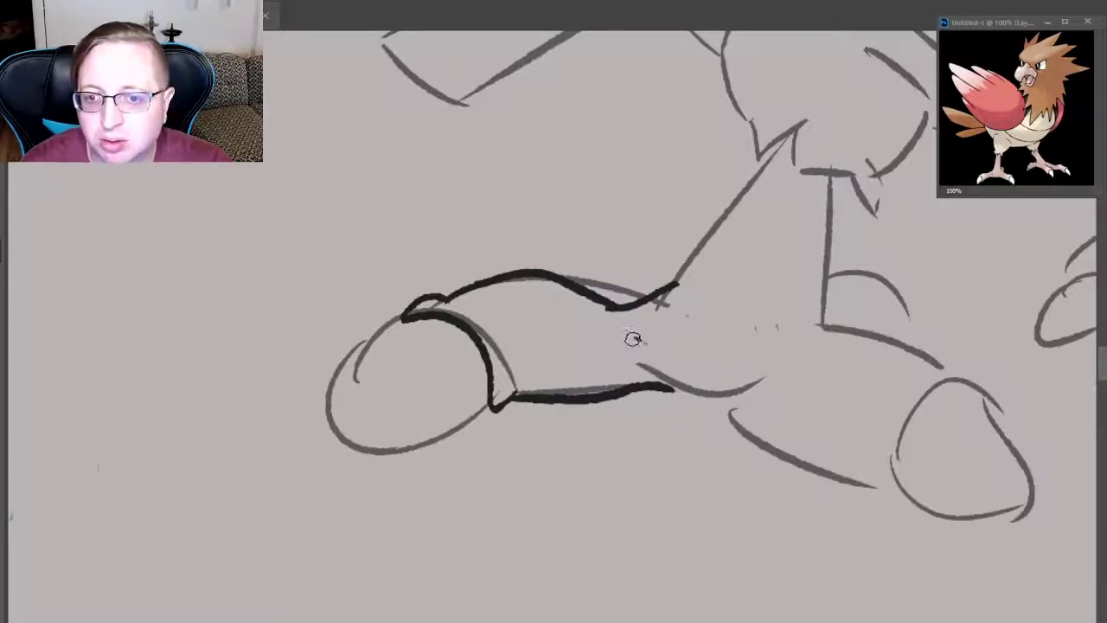
{"action": "left_click_drag", "start_coordinate": [646, 339], "coordinate": [653, 356]}
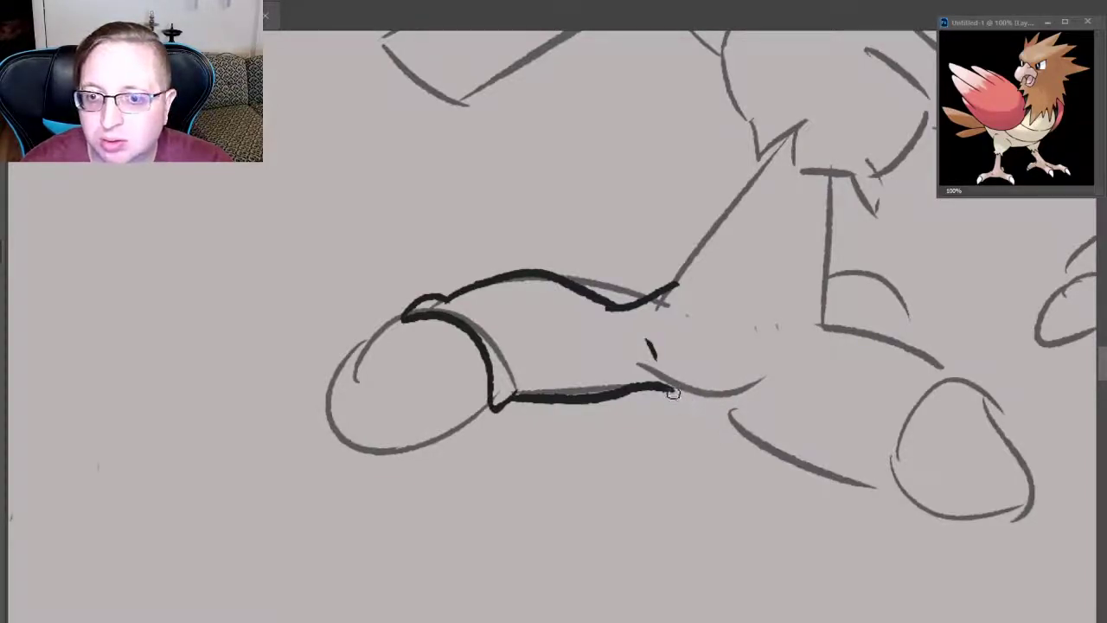
{"action": "left_click_drag", "start_coordinate": [670, 392], "coordinate": [751, 412]}
{"action": "key", "text": "ctrl+z"}
{"action": "left_click_drag", "start_coordinate": [665, 389], "coordinate": [768, 413]}
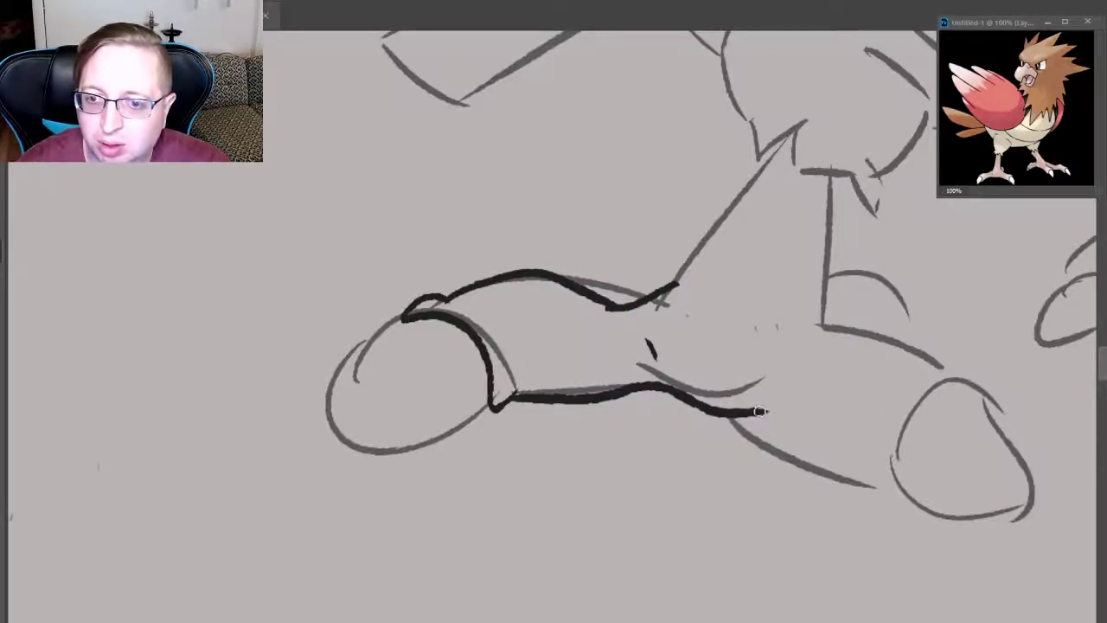
{"action": "left_click_drag", "start_coordinate": [759, 411], "coordinate": [865, 482]}
{"action": "key", "text": "ctrl+z"}
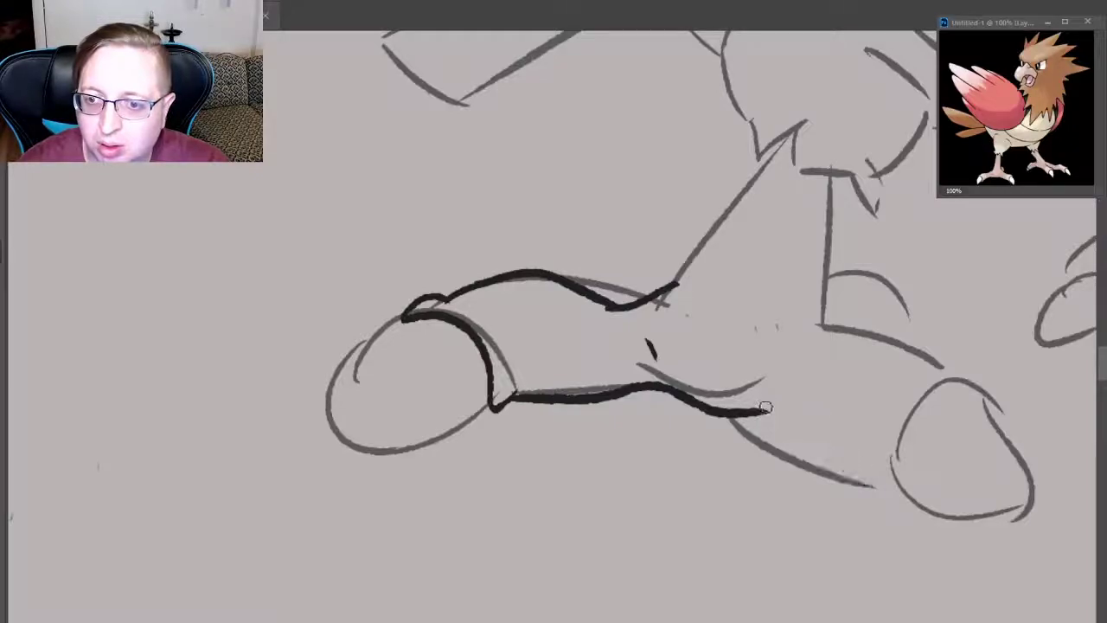
{"action": "left_click_drag", "start_coordinate": [759, 412], "coordinate": [886, 472]}
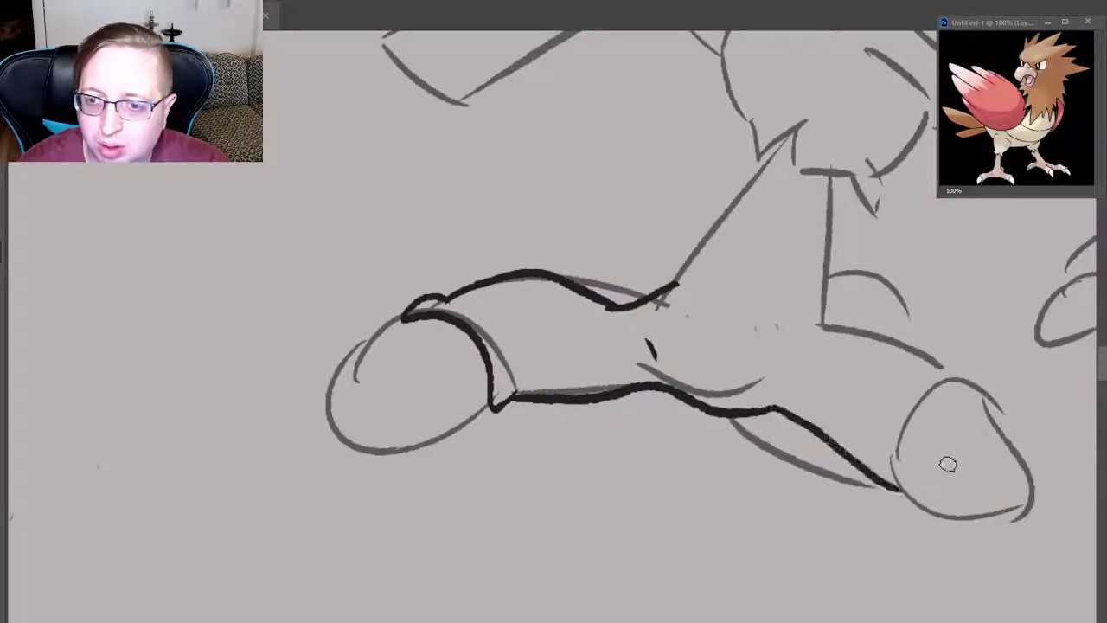
{"action": "key", "text": "ctrl+z"}
{"action": "mouse_move", "coordinate": [754, 411]}
{"action": "left_mouse_down"}
{"action": "mouse_move", "coordinate": [907, 496]}
{"action": "mouse_move", "coordinate": [899, 407]}
{"action": "left_mouse_up"}
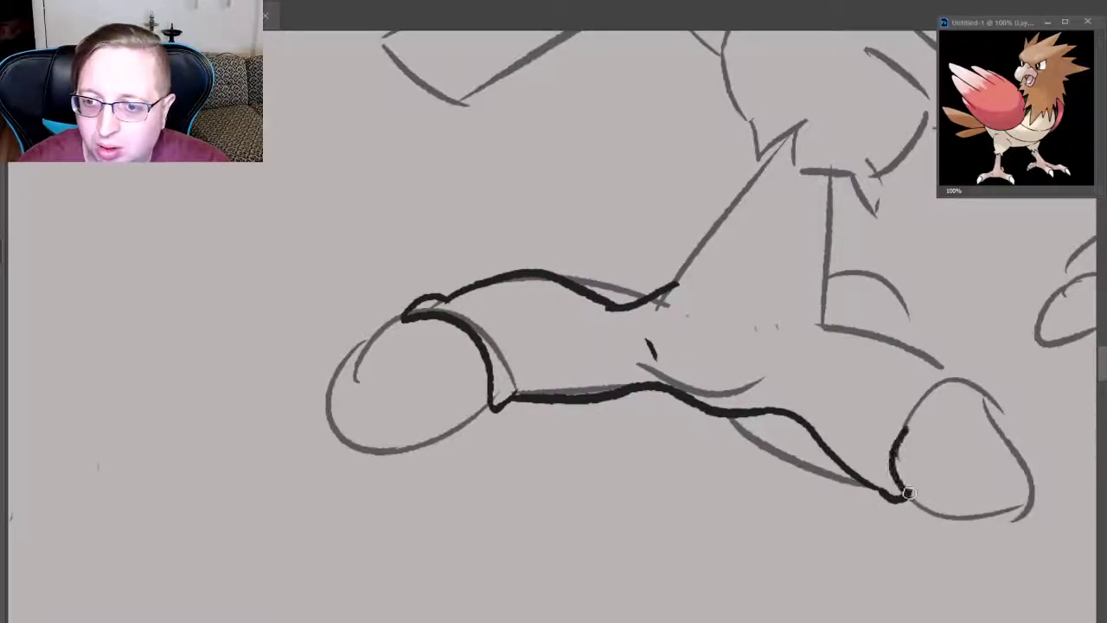
{"action": "key", "text": "ctrl+z"}
- Ink the right oval's left and top edge and the diagonal rising toward the body
{"action": "left_click_drag", "start_coordinate": [911, 493], "coordinate": [995, 393]}
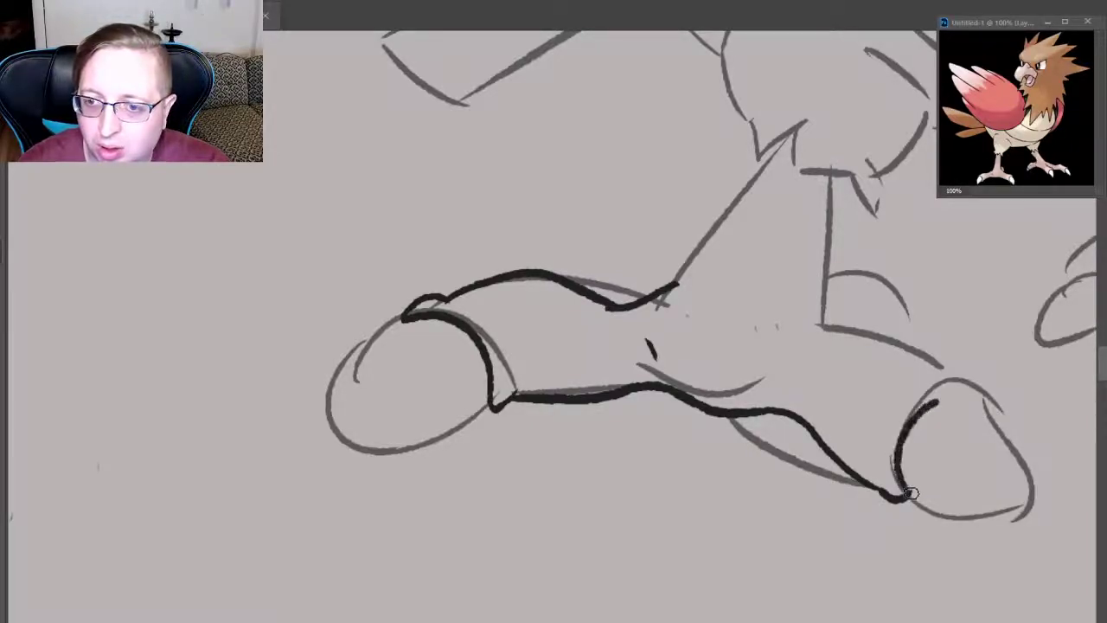
{"action": "key", "text": "ctrl+z"}
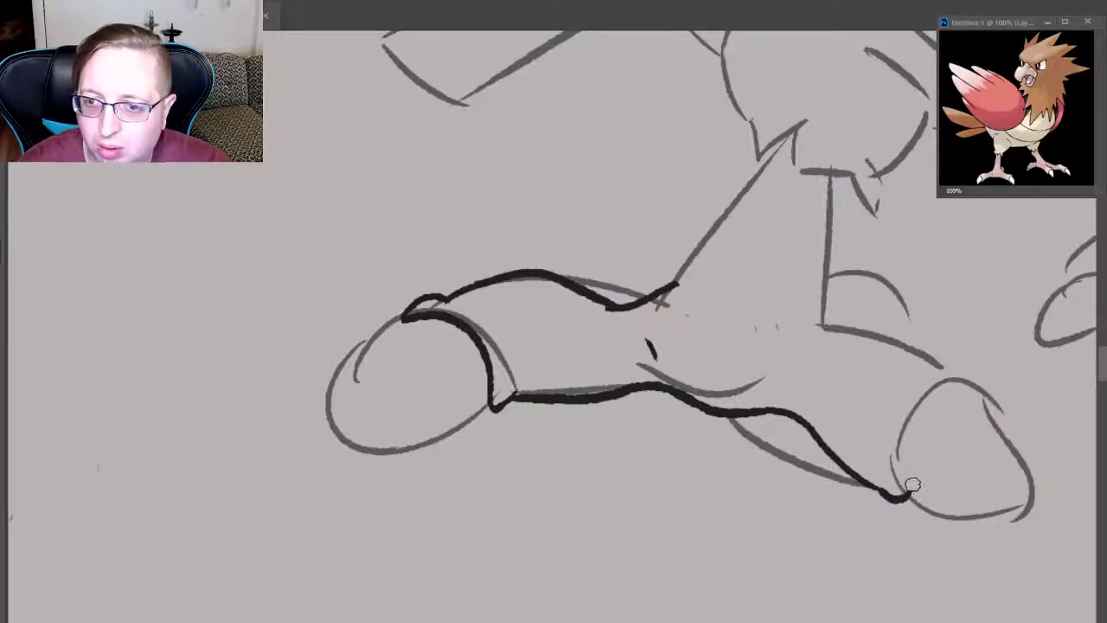
{"action": "left_click_drag", "start_coordinate": [910, 491], "coordinate": [995, 409]}
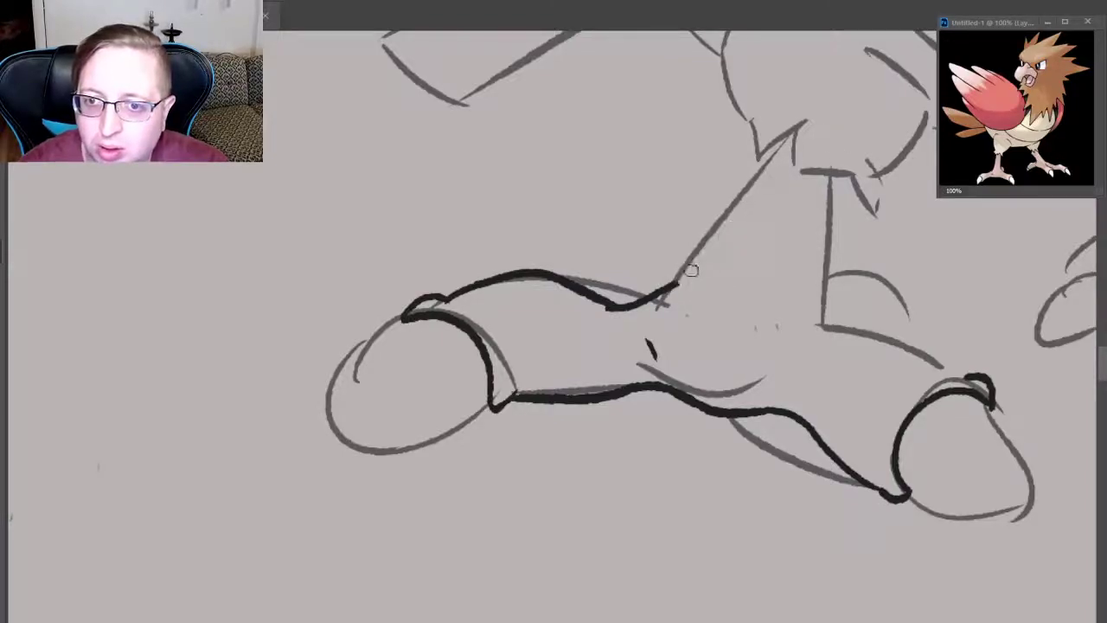
{"action": "mouse_move", "coordinate": [668, 286]}
{"action": "left_mouse_down"}
{"action": "mouse_move", "coordinate": [800, 132]}
{"action": "mouse_move", "coordinate": [671, 303]}
{"action": "mouse_move", "coordinate": [818, 117]}
{"action": "left_mouse_up"}
{"action": "key", "text": "ctrl+z"}
{"action": "key", "text": "ctrl+z"}
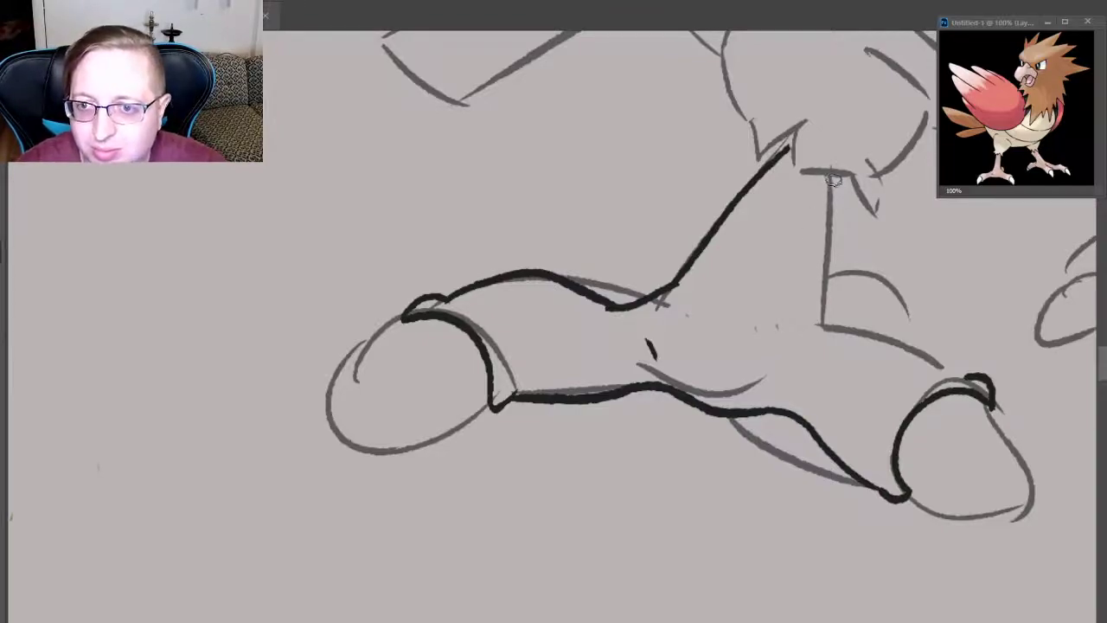
- Ink the vertical line down to the body contour and the small arc beside it
{"action": "left_click_drag", "start_coordinate": [832, 176], "coordinate": [825, 259]}
{"action": "key", "text": "ctrl+z"}
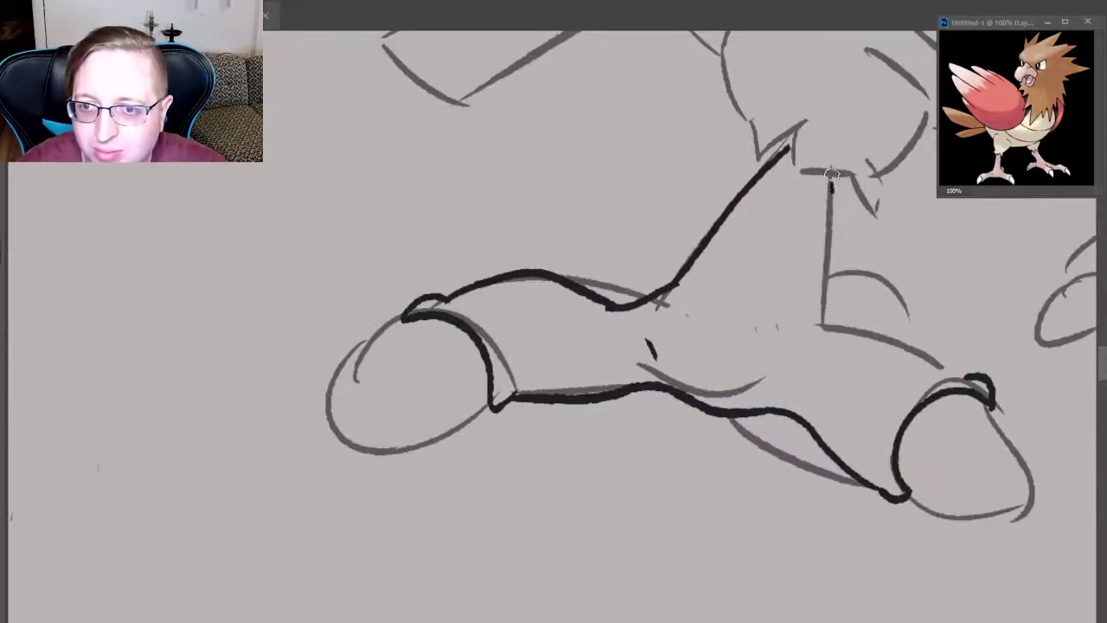
{"action": "mouse_move", "coordinate": [832, 175]}
{"action": "left_mouse_down"}
{"action": "mouse_move", "coordinate": [825, 329]}
{"action": "mouse_move", "coordinate": [971, 378]}
{"action": "left_mouse_up"}
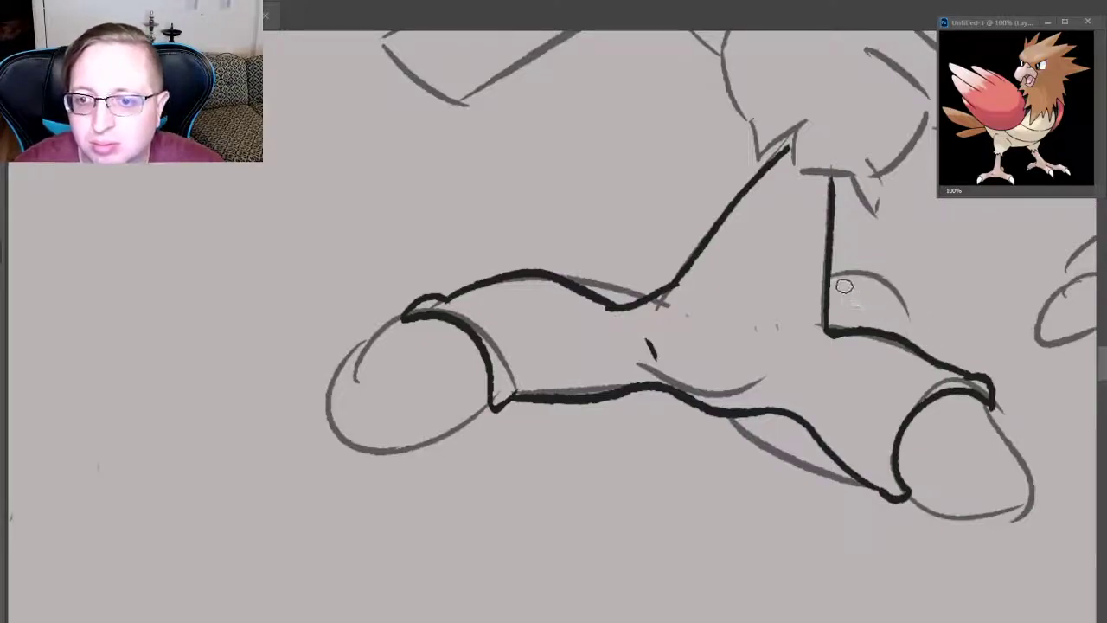
{"action": "left_click_drag", "start_coordinate": [828, 290], "coordinate": [898, 305]}
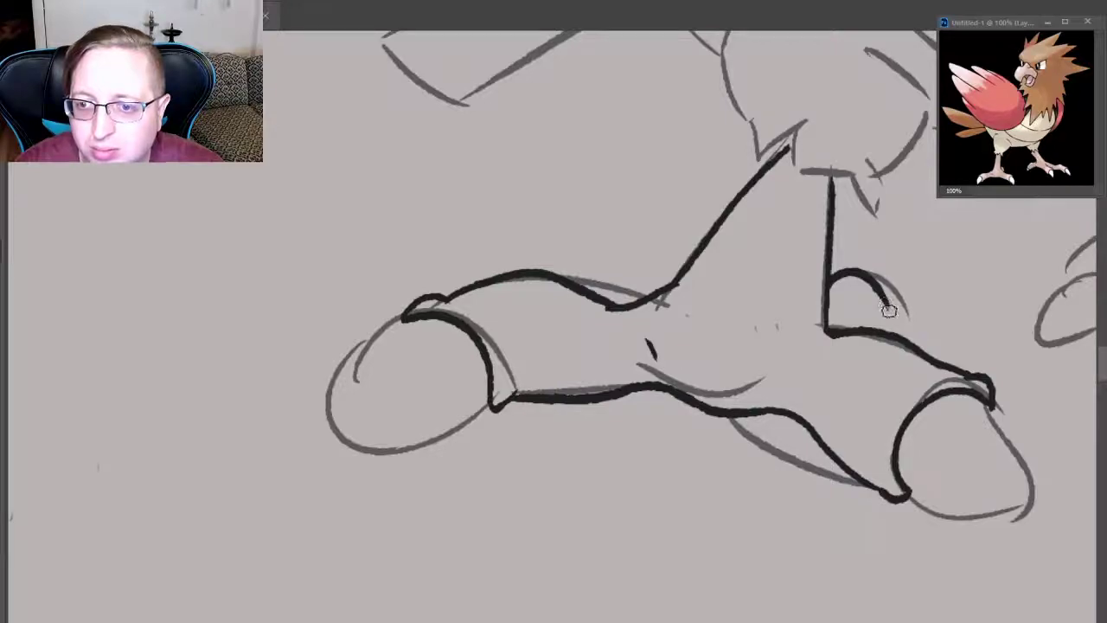
{"action": "left_click_drag", "start_coordinate": [885, 304], "coordinate": [913, 322]}
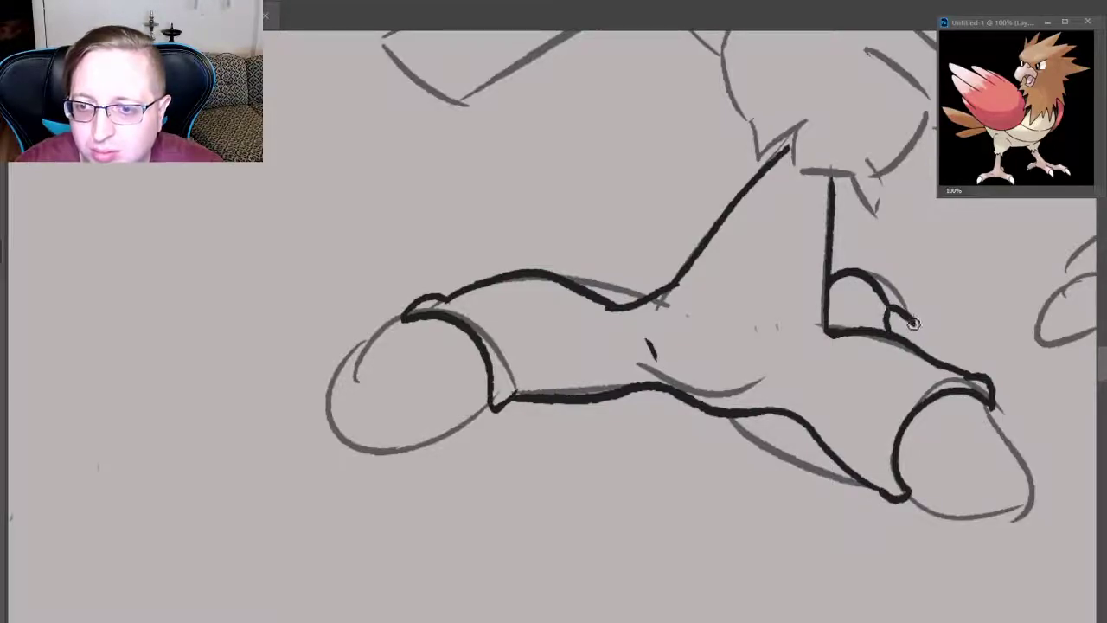
{"action": "key", "text": "ctrl+z"}
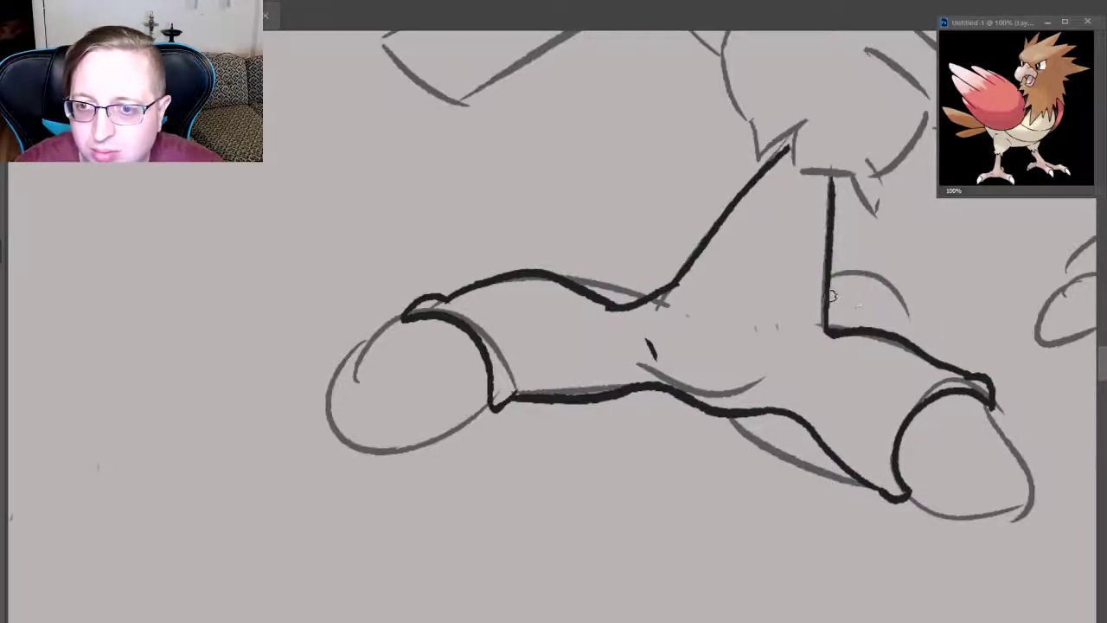
{"action": "left_click_drag", "start_coordinate": [831, 298], "coordinate": [900, 319]}
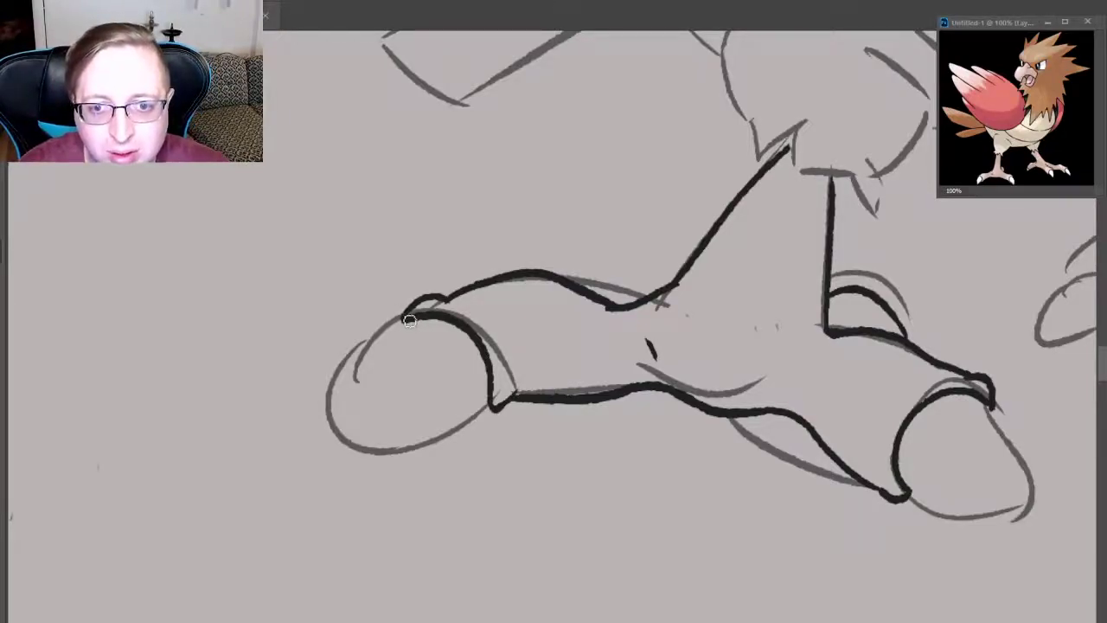
- Close the left oval in black ink, tracing its left side and bottom
{"action": "left_click_drag", "start_coordinate": [409, 319], "coordinate": [387, 431]}
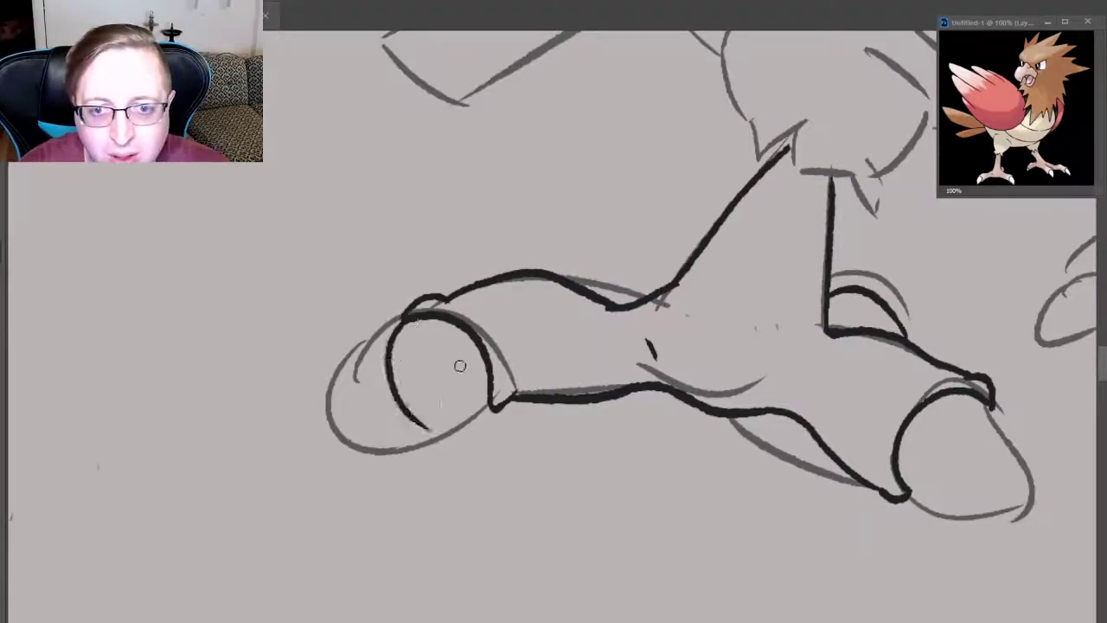
{"action": "key", "text": "ctrl+z"}
{"action": "left_click_drag", "start_coordinate": [406, 320], "coordinate": [398, 433]}
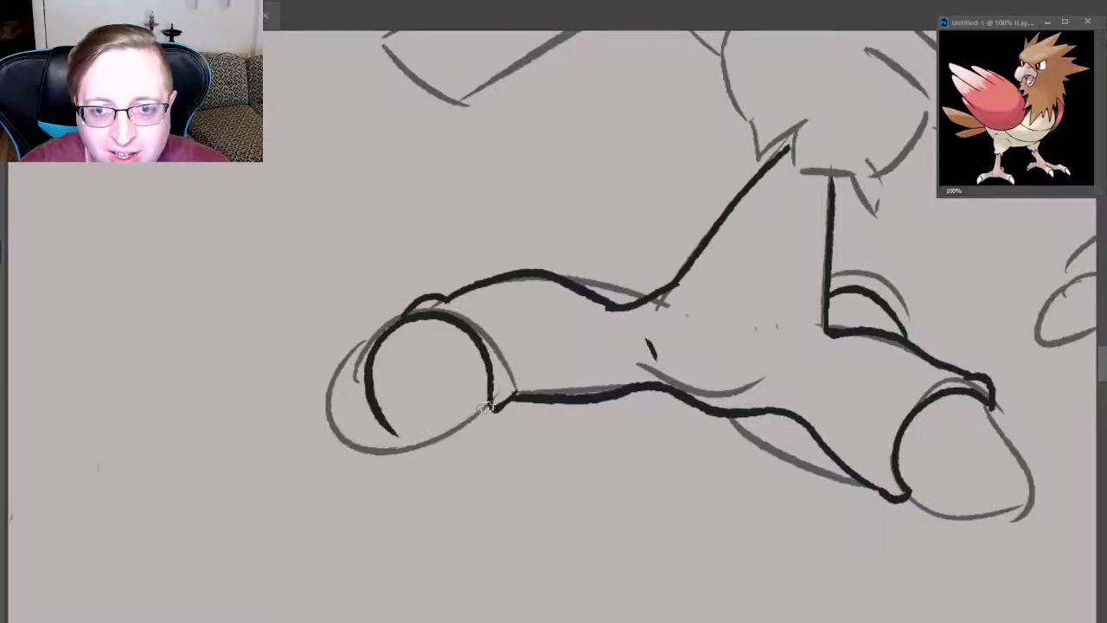
{"action": "left_click_drag", "start_coordinate": [490, 400], "coordinate": [408, 436]}
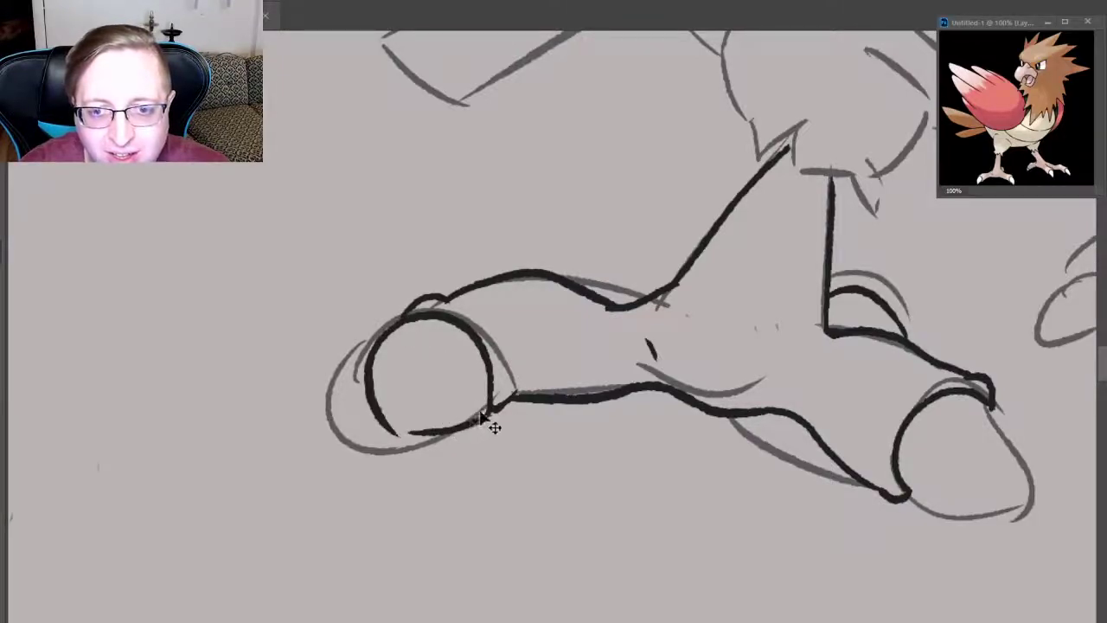
{"action": "key", "text": "ctrl+z"}
{"action": "left_click_drag", "start_coordinate": [490, 399], "coordinate": [395, 440]}
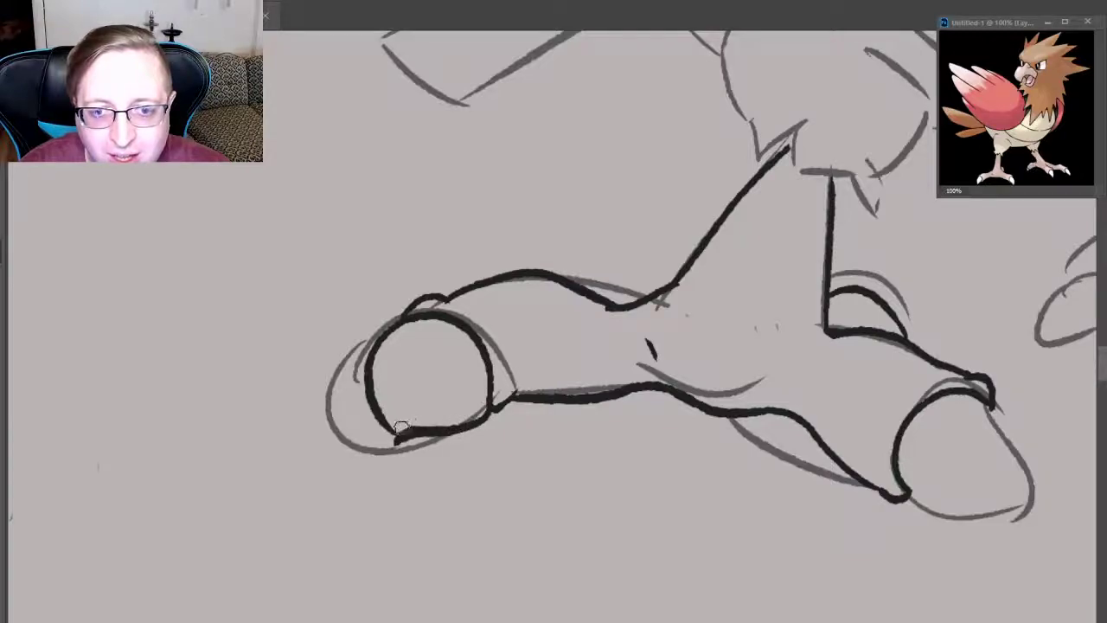
{"action": "key", "text": "ctrl+z"}
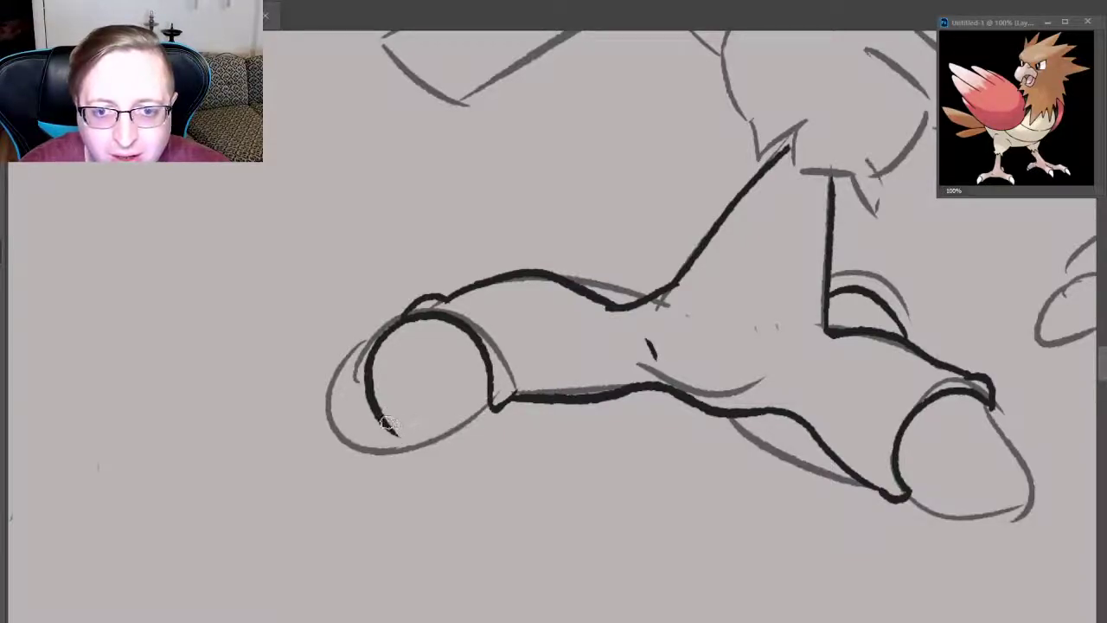
{"action": "left_click_drag", "start_coordinate": [490, 396], "coordinate": [391, 435]}
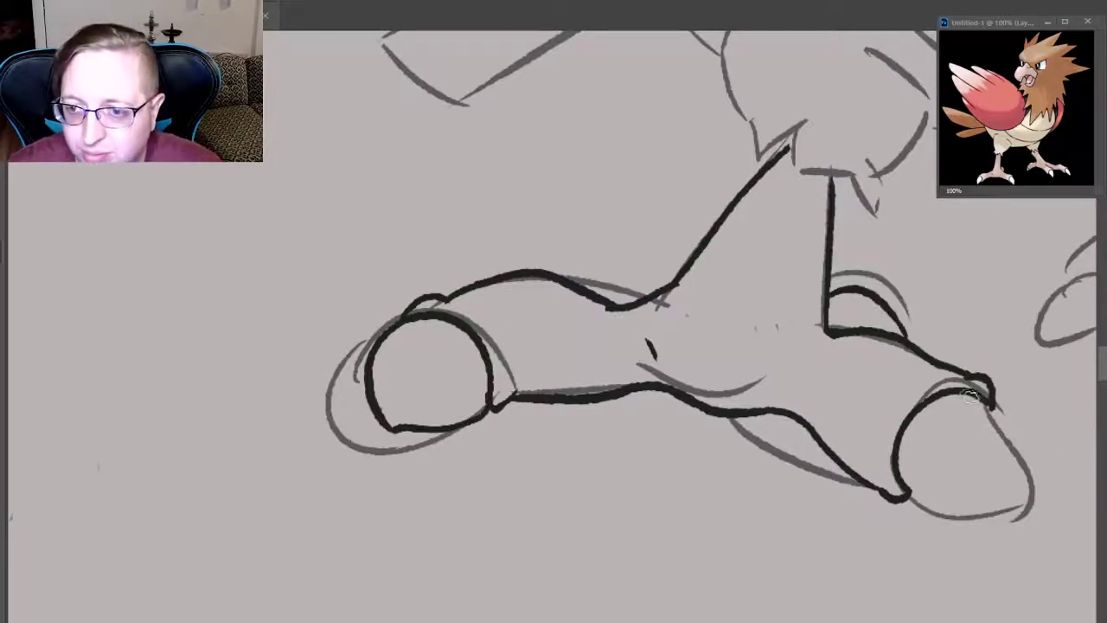
- Close the right oval in black ink, tracing its right side and bottom edge
{"action": "left_click_drag", "start_coordinate": [987, 394], "coordinate": [1019, 444]}
{"action": "key", "text": "ctrl+z"}
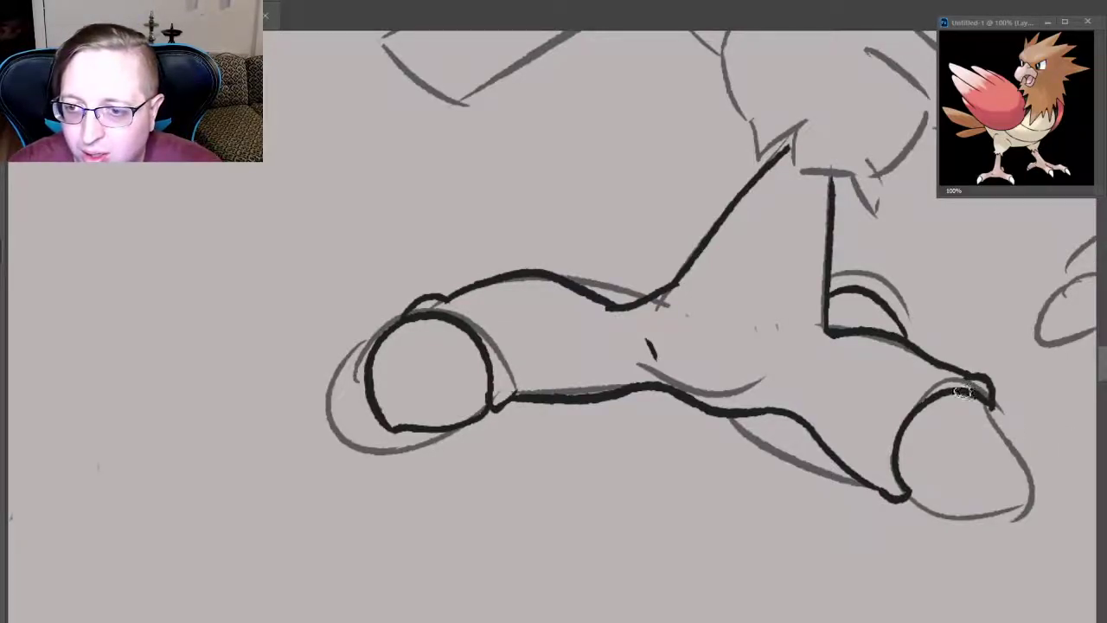
{"action": "left_click_drag", "start_coordinate": [963, 392], "coordinate": [1008, 447]}
{"action": "key", "text": "ctrl+z"}
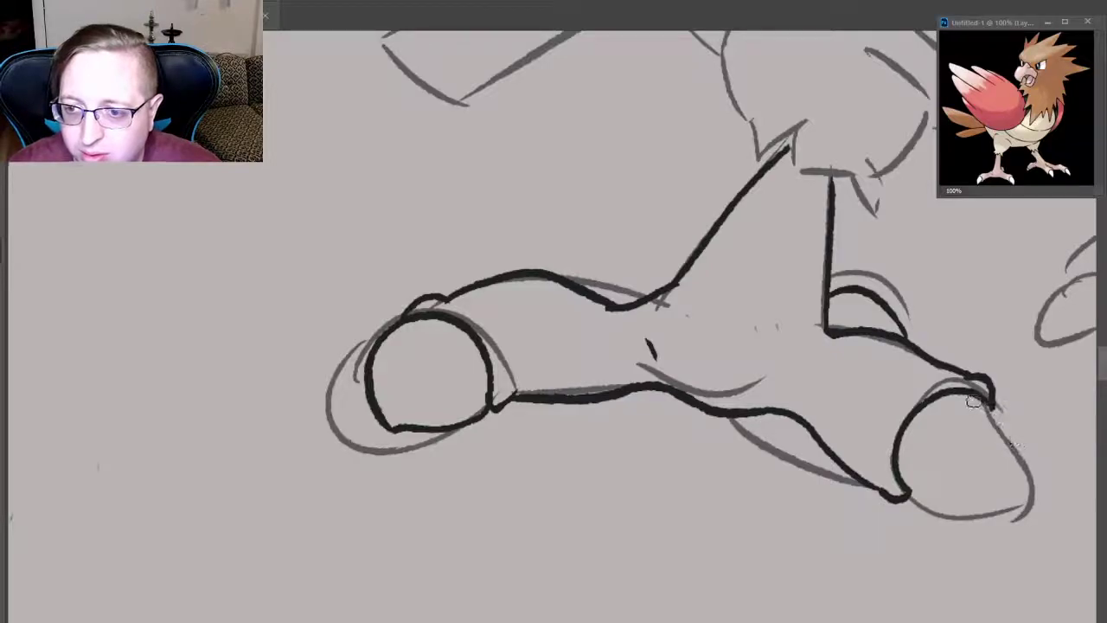
{"action": "left_click_drag", "start_coordinate": [967, 391], "coordinate": [1023, 512]}
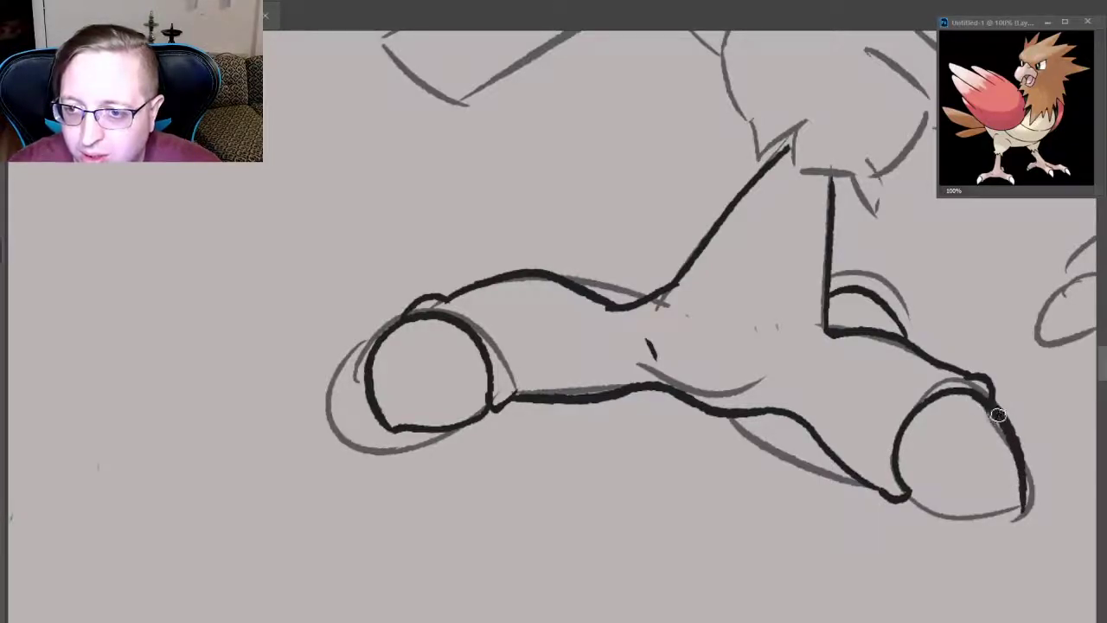
{"action": "left_click_drag", "start_coordinate": [995, 416], "coordinate": [1019, 443]}
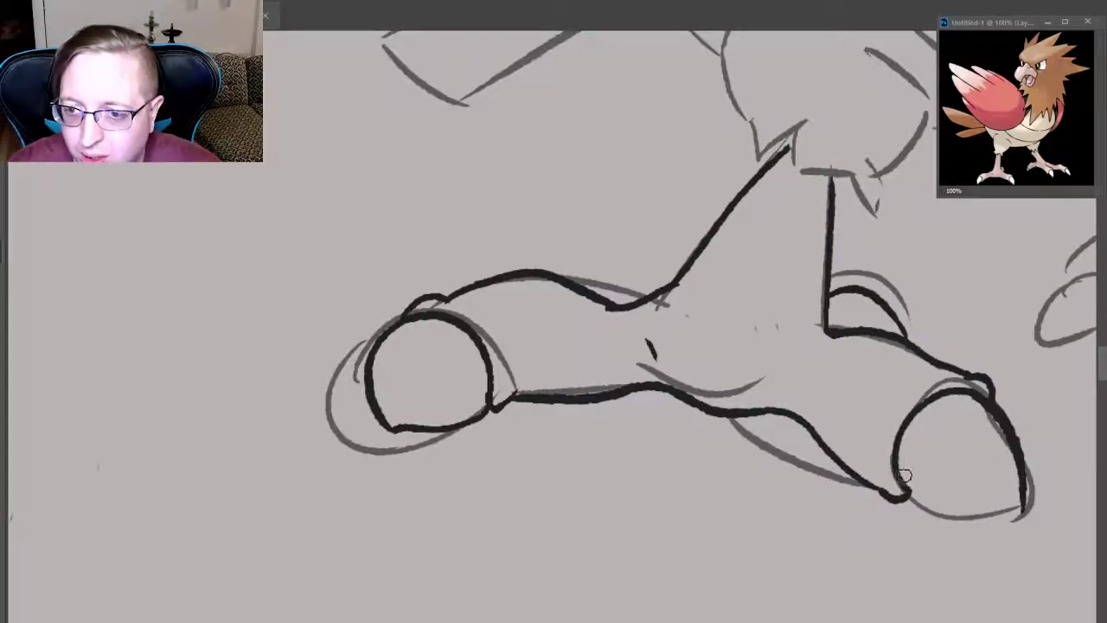
{"action": "mouse_move", "coordinate": [900, 491]}
{"action": "left_mouse_down"}
{"action": "mouse_move", "coordinate": [1010, 512]}
{"action": "mouse_move", "coordinate": [1030, 500]}
{"action": "left_mouse_up"}
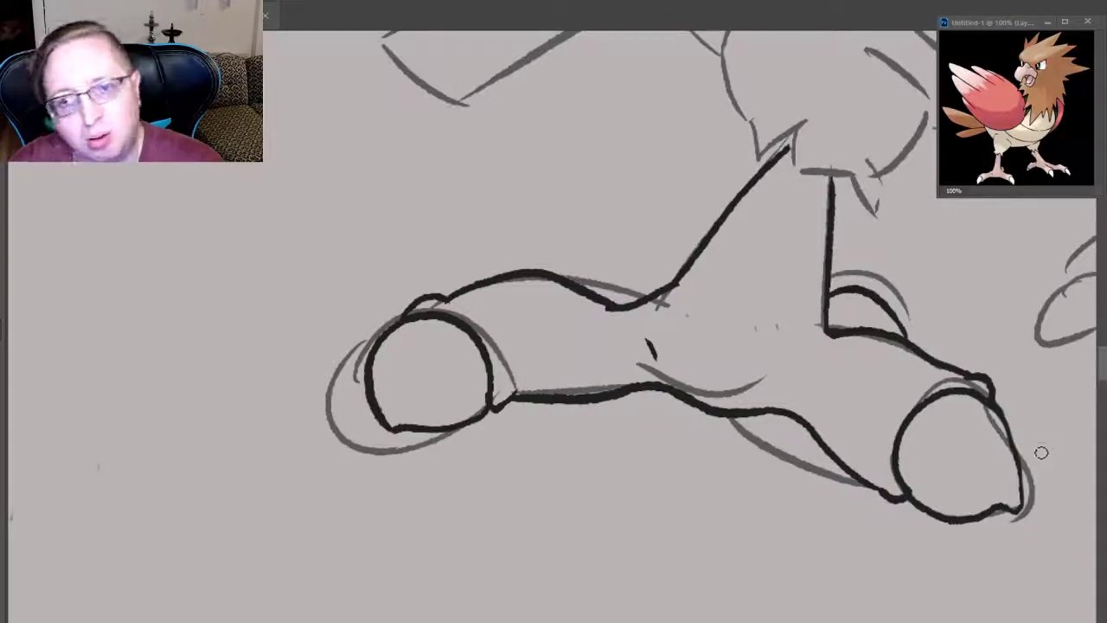
- Pan to the head and begin inking the curve around the bird's eye
{"action": "scroll", "coordinate": [554, 311], "scroll_direction": "right", "scroll_amount": 5}
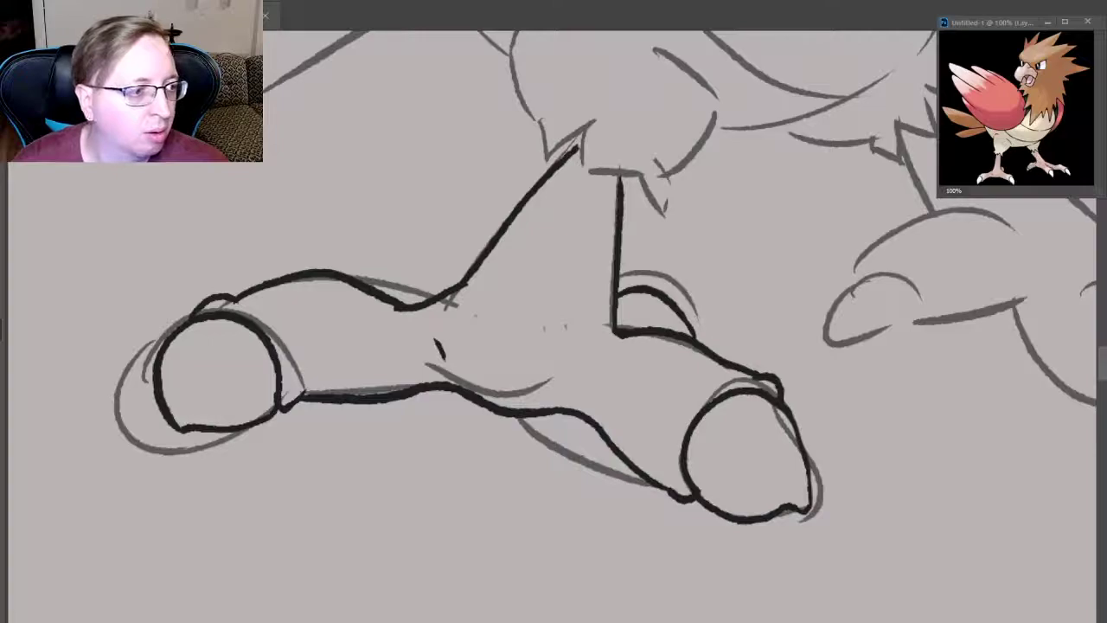
{"action": "scroll", "coordinate": [554, 312], "scroll_direction": "right", "scroll_amount": 1}
{"action": "scroll", "coordinate": [554, 311], "scroll_direction": "right", "scroll_amount": 2}
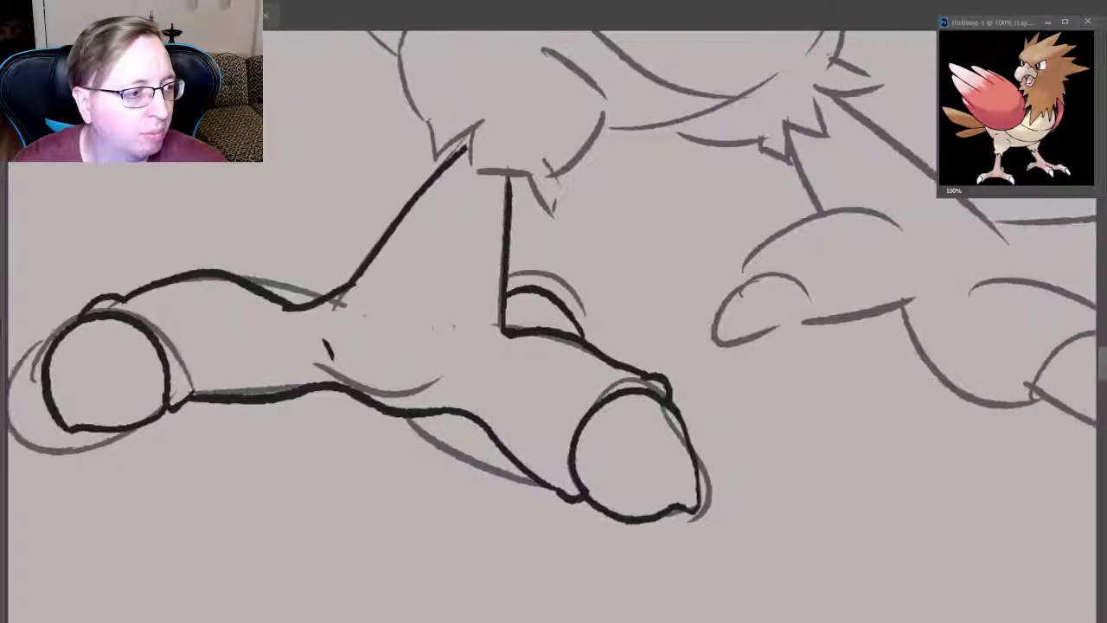
{"action": "scroll", "coordinate": [554, 311], "scroll_direction": "right", "scroll_amount": 1}
{"action": "scroll", "coordinate": [554, 311], "scroll_direction": "right", "scroll_amount": 1}
{"action": "scroll", "coordinate": [554, 312], "scroll_direction": "right", "scroll_amount": 1}
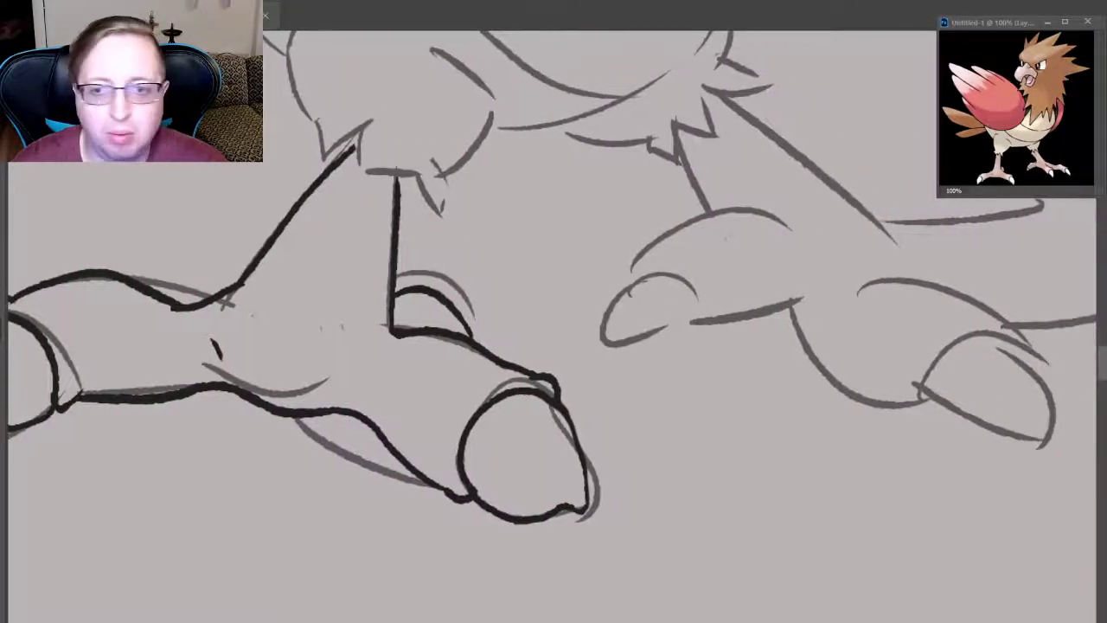
{"action": "scroll", "coordinate": [554, 311], "scroll_direction": "right", "scroll_amount": 3}
{"action": "scroll", "coordinate": [553, 312], "scroll_direction": "right", "scroll_amount": 4}
{"action": "scroll", "coordinate": [553, 312], "scroll_direction": "right", "scroll_amount": 1}
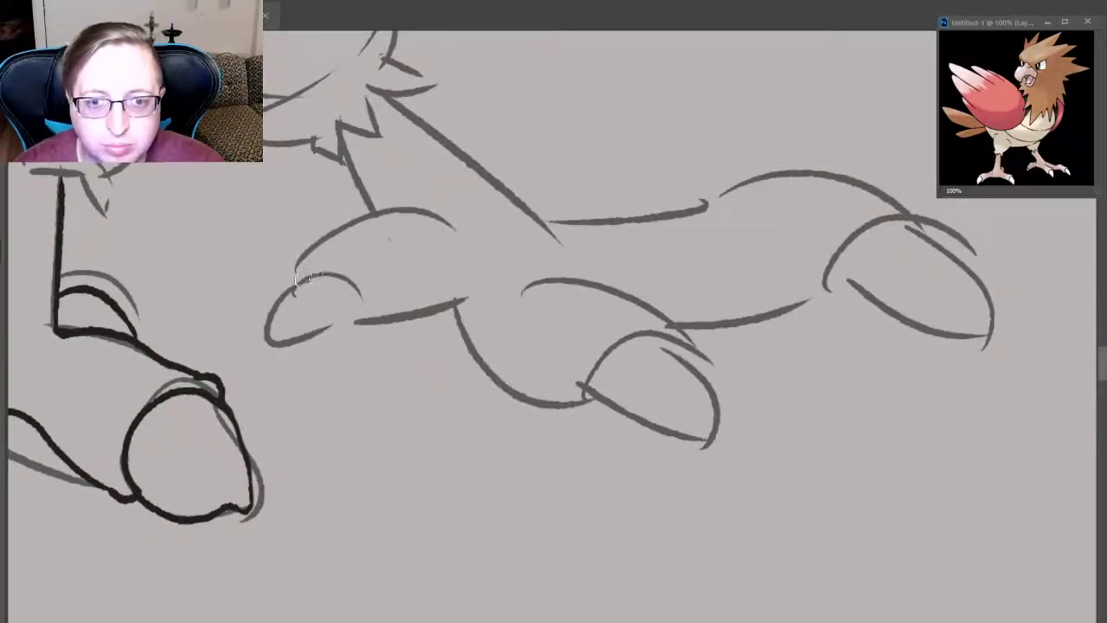
{"action": "left_click_drag", "start_coordinate": [294, 282], "coordinate": [422, 223]}
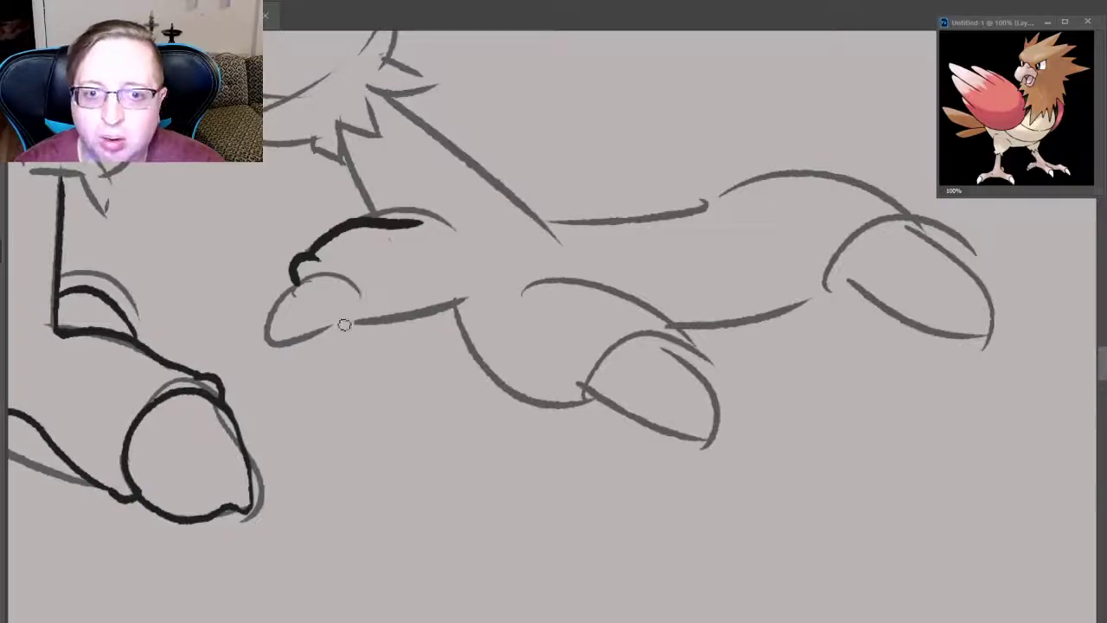
{"action": "left_click_drag", "start_coordinate": [294, 281], "coordinate": [361, 322]}
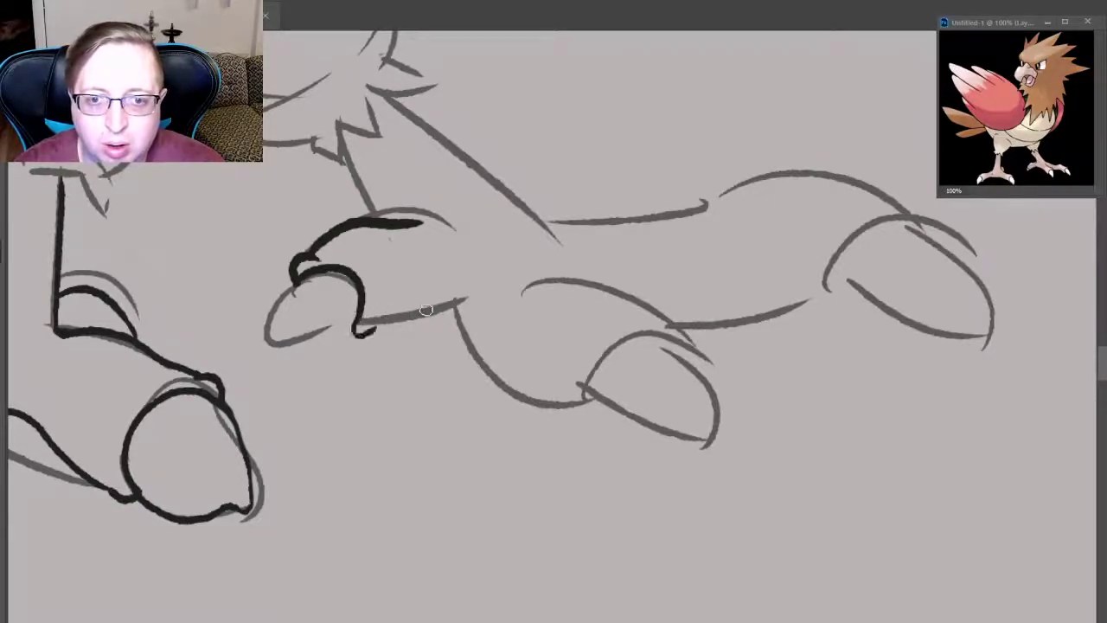
- Ink the beak's lower edge and the cheek curve below the eye
{"action": "left_click_drag", "start_coordinate": [378, 322], "coordinate": [467, 299]}
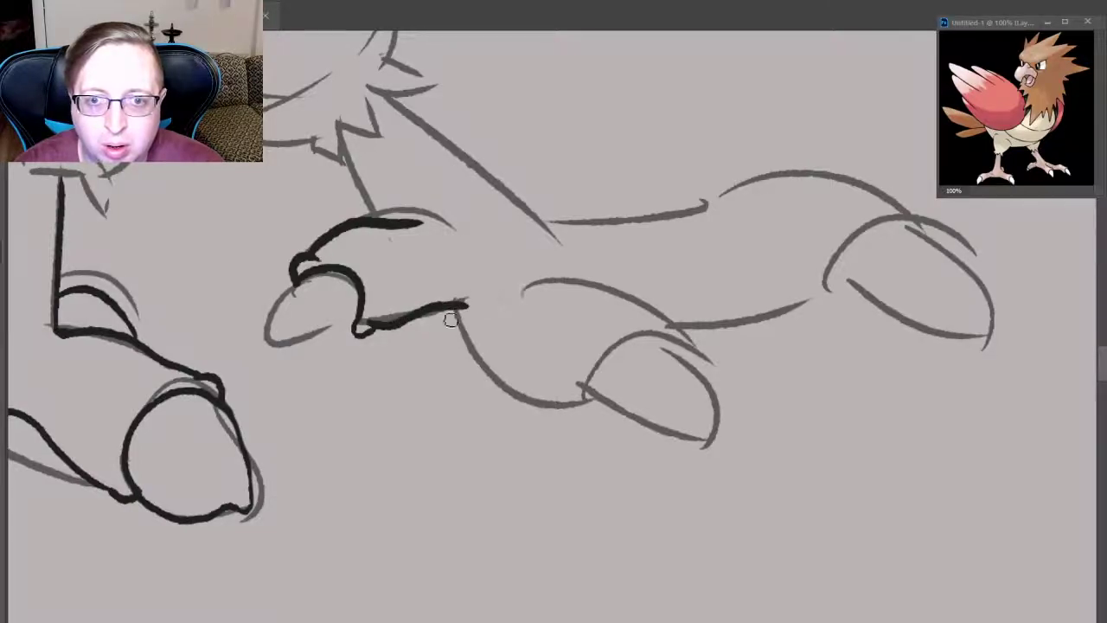
{"action": "key", "text": "ctrl+z"}
{"action": "left_click_drag", "start_coordinate": [378, 321], "coordinate": [467, 299]}
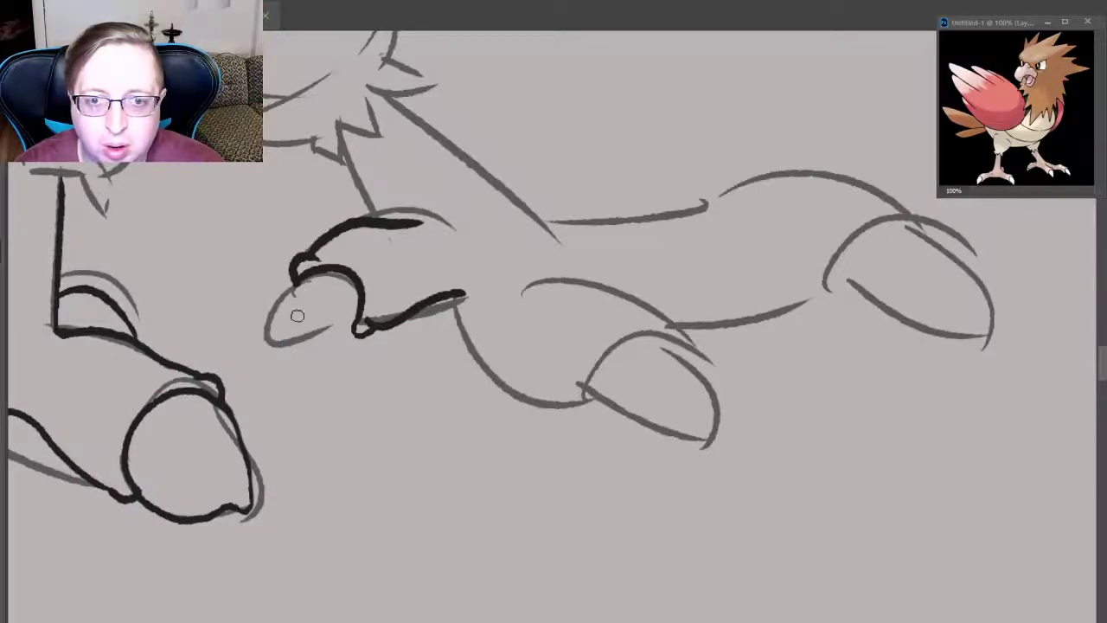
{"action": "left_click_drag", "start_coordinate": [296, 281], "coordinate": [321, 345]}
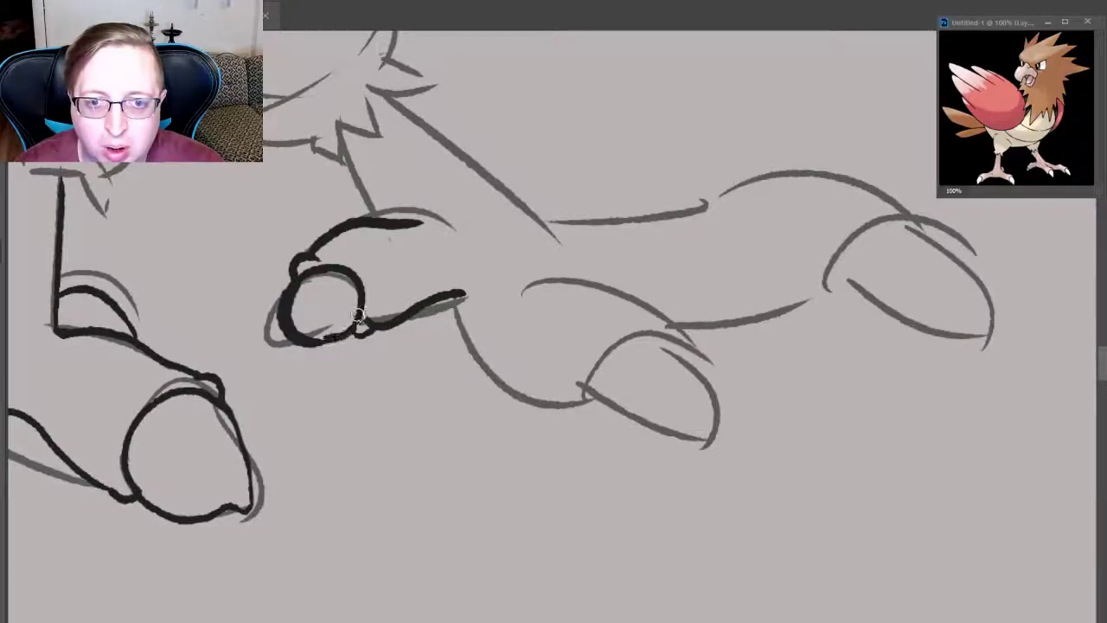
{"action": "left_click_drag", "start_coordinate": [361, 316], "coordinate": [315, 346]}
- Redraw the eye circle's side, trying and undoing several strokes closing its bottom
{"action": "key", "text": "ctrl+z"}
{"action": "key", "text": "ctrl+z"}
{"action": "mouse_move", "coordinate": [304, 275]}
{"action": "left_mouse_down"}
{"action": "mouse_move", "coordinate": [291, 302]}
{"action": "mouse_move", "coordinate": [294, 351]}
{"action": "left_mouse_up"}
{"action": "left_click_drag", "start_coordinate": [359, 323], "coordinate": [298, 353]}
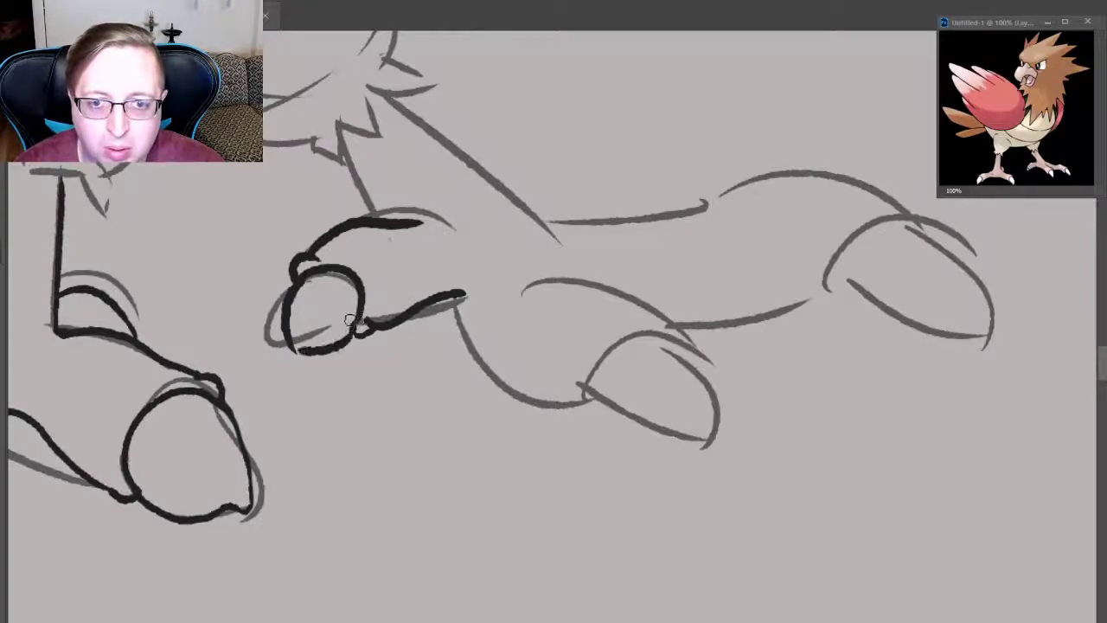
{"action": "key", "text": "ctrl+z"}
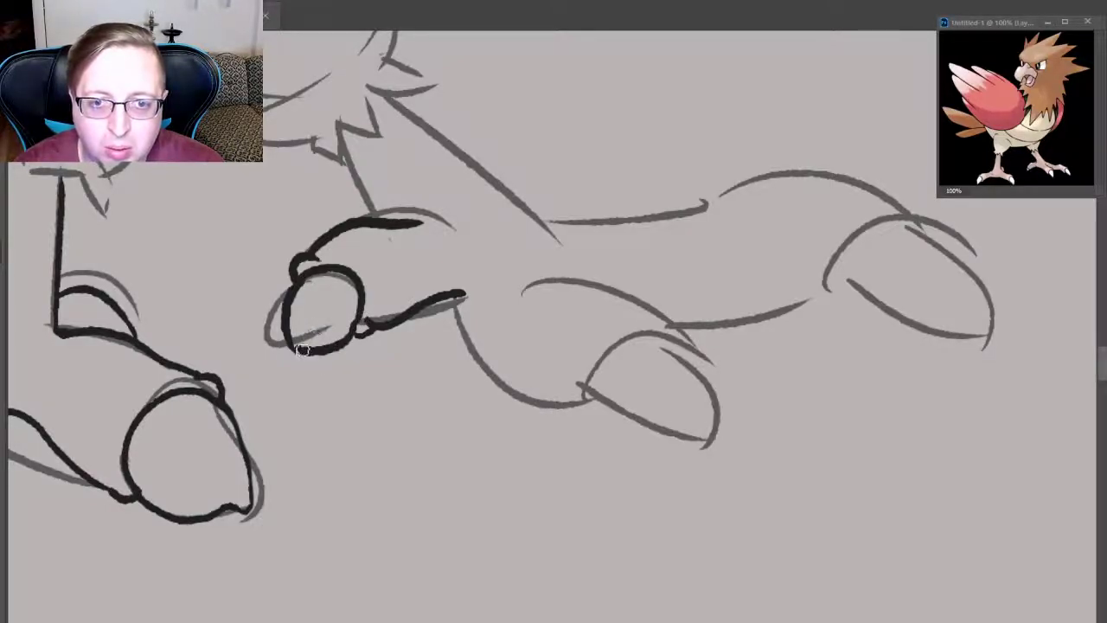
{"action": "mouse_move", "coordinate": [358, 334]}
{"action": "left_mouse_down"}
{"action": "mouse_move", "coordinate": [300, 355]}
{"action": "mouse_move", "coordinate": [360, 326]}
{"action": "left_mouse_up"}
{"action": "key", "text": "ctrl+z"}
{"action": "key", "text": "ctrl+z"}
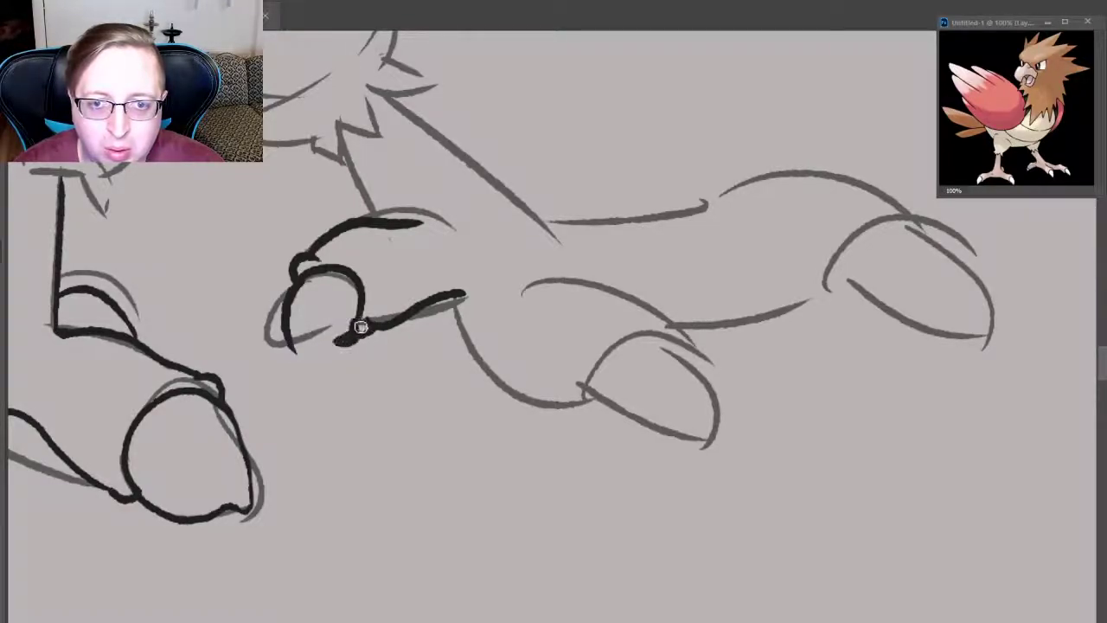
{"action": "mouse_move", "coordinate": [334, 342]}
{"action": "left_mouse_down"}
{"action": "mouse_move", "coordinate": [358, 318]}
{"action": "mouse_move", "coordinate": [295, 356]}
{"action": "left_mouse_up"}
{"action": "key", "text": "ctrl+z"}
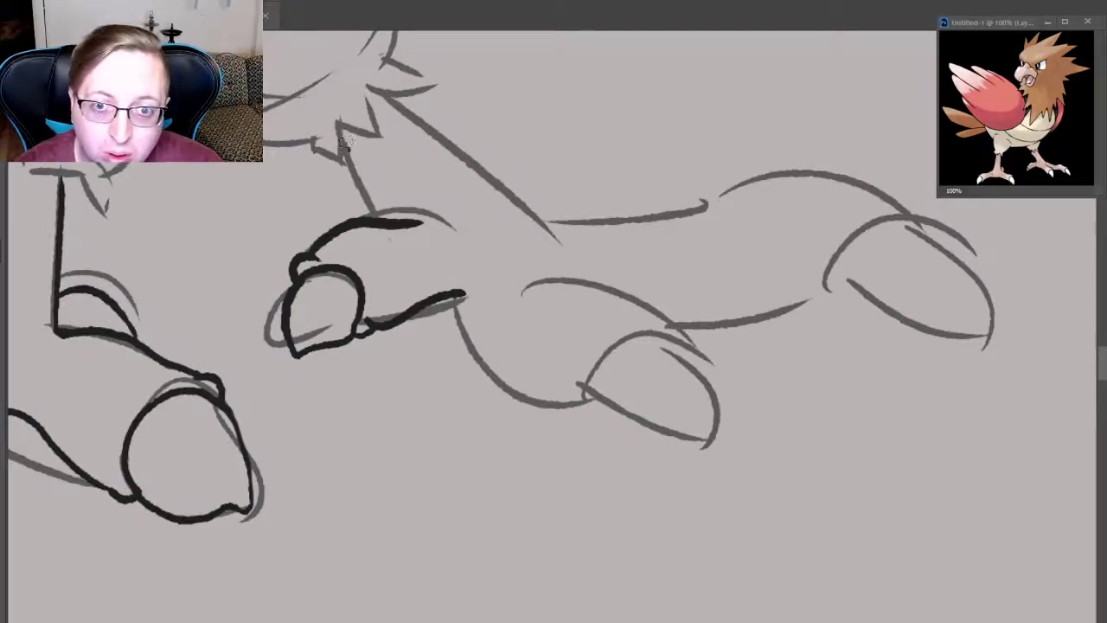
- Try inking the line running down from the crest, undoing it to redraw higher
{"action": "left_click_drag", "start_coordinate": [372, 212], "coordinate": [342, 143]}
{"action": "key", "text": "ctrl+z"}
{"action": "mouse_move", "coordinate": [372, 212]}
{"action": "left_mouse_down"}
{"action": "mouse_move", "coordinate": [342, 143]}
{"action": "mouse_move", "coordinate": [374, 215]}
{"action": "left_mouse_up"}
{"action": "key", "text": "ctrl+z"}
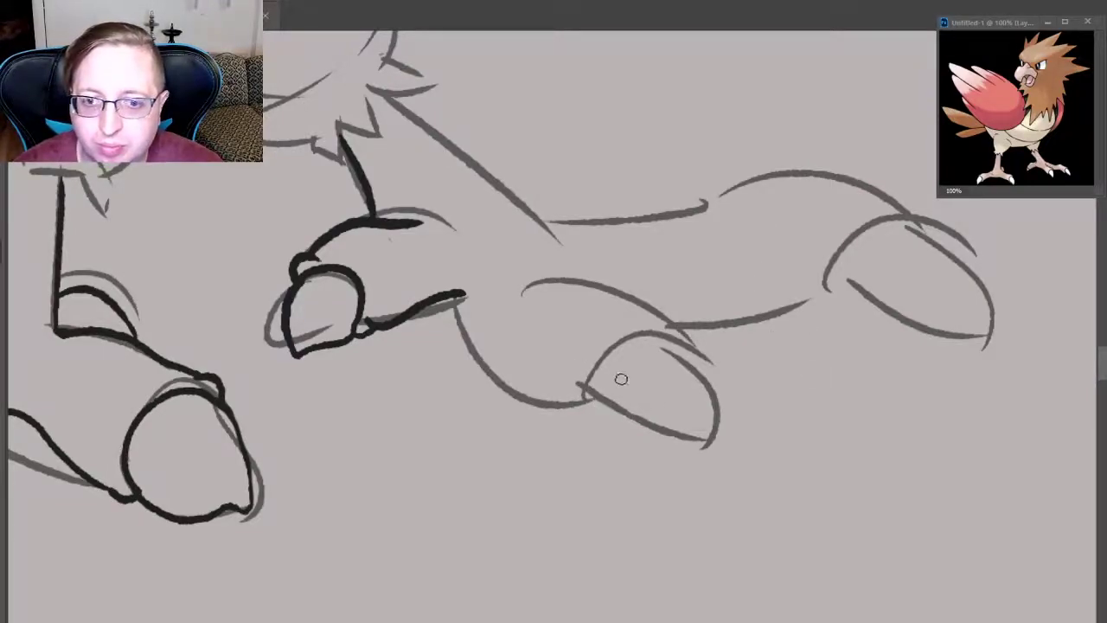
- Trial-ink the top arc and bottom edge of the middle oval, undoing unsatisfactory strokes
{"action": "left_click_drag", "start_coordinate": [586, 397], "coordinate": [714, 420]}
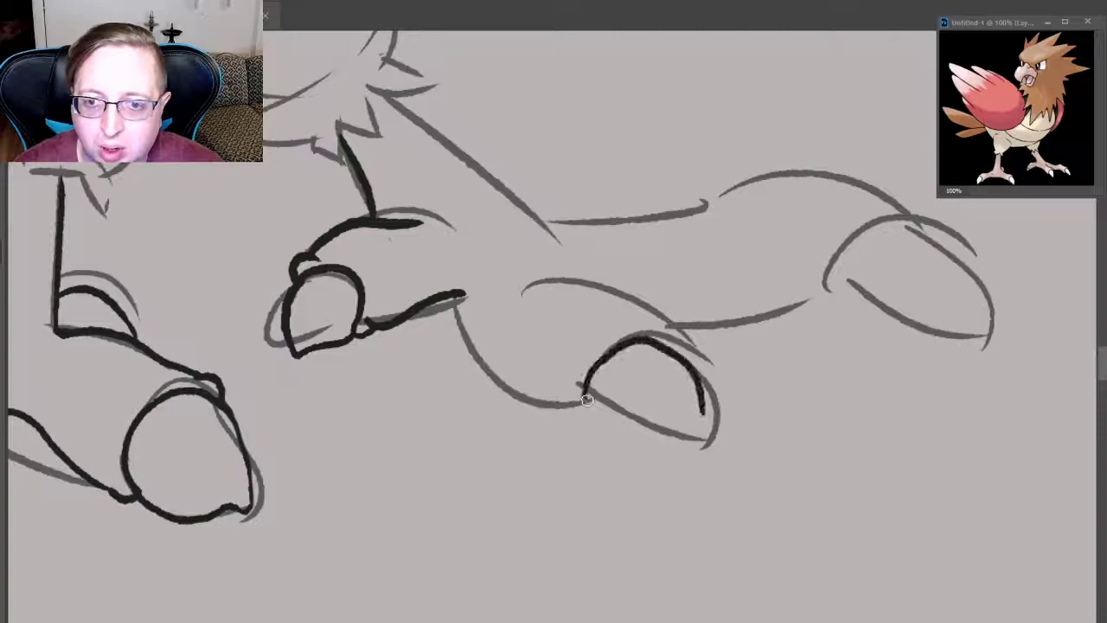
{"action": "key", "text": "ctrl+z"}
{"action": "mouse_move", "coordinate": [673, 327]}
{"action": "left_mouse_down"}
{"action": "mouse_move", "coordinate": [588, 399]}
{"action": "mouse_move", "coordinate": [719, 405]}
{"action": "left_mouse_up"}
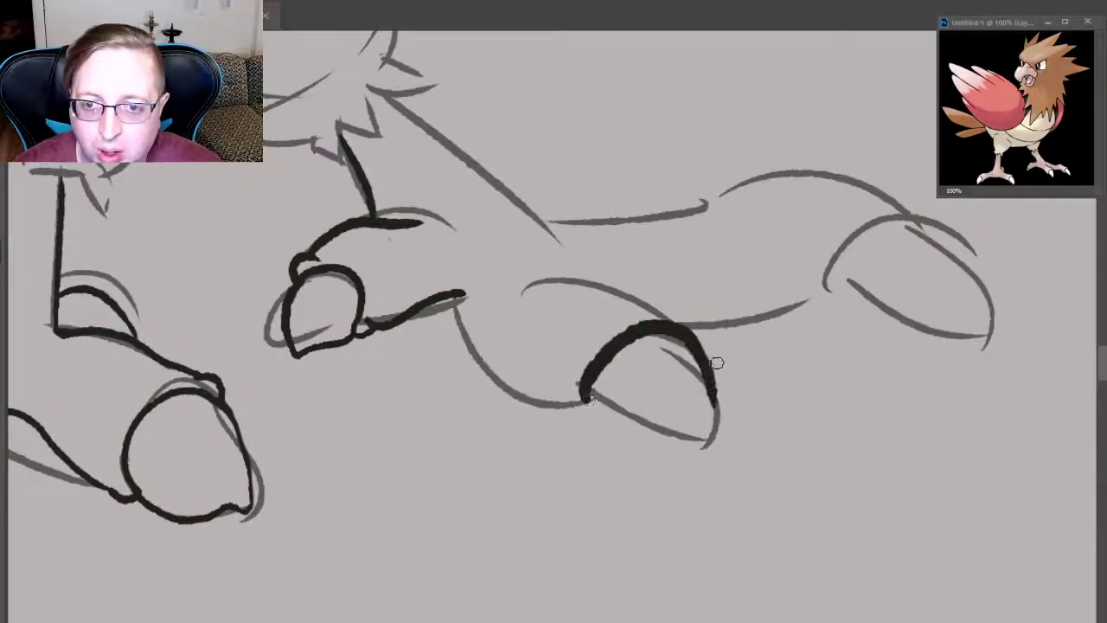
{"action": "key", "text": "ctrl+z"}
{"action": "key", "text": "ctrl+z"}
{"action": "left_click_drag", "start_coordinate": [586, 398], "coordinate": [723, 405]}
{"action": "key", "text": "ctrl+z"}
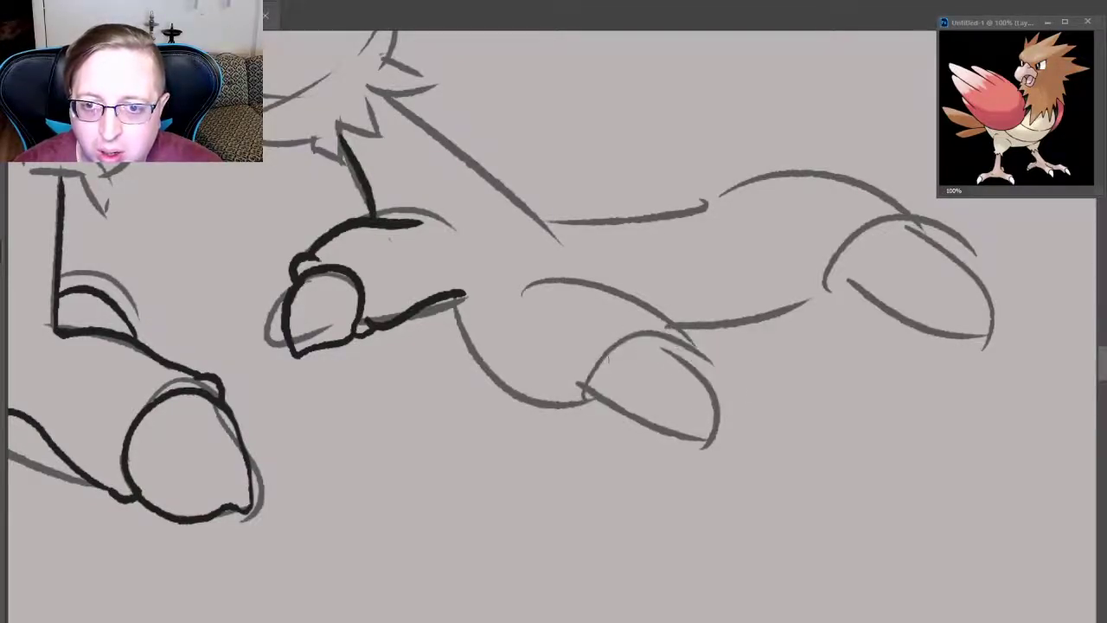
{"action": "mouse_move", "coordinate": [588, 396]}
{"action": "left_mouse_down"}
{"action": "mouse_move", "coordinate": [672, 326]}
{"action": "mouse_move", "coordinate": [720, 420]}
{"action": "left_mouse_up"}
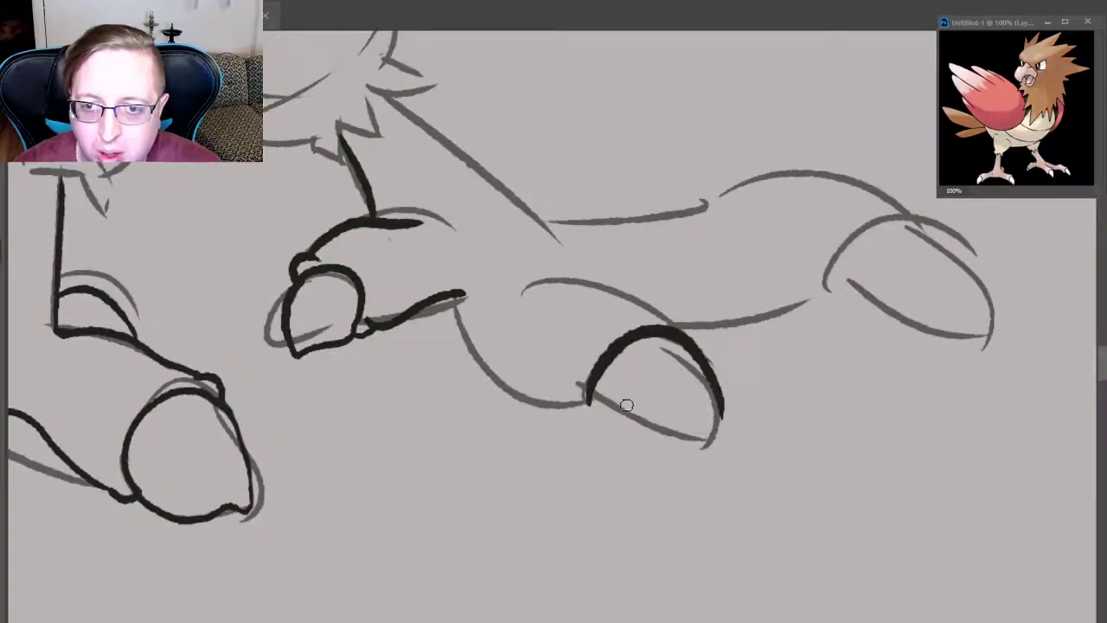
{"action": "key", "text": "ctrl+z"}
{"action": "left_click_drag", "start_coordinate": [584, 400], "coordinate": [717, 424]}
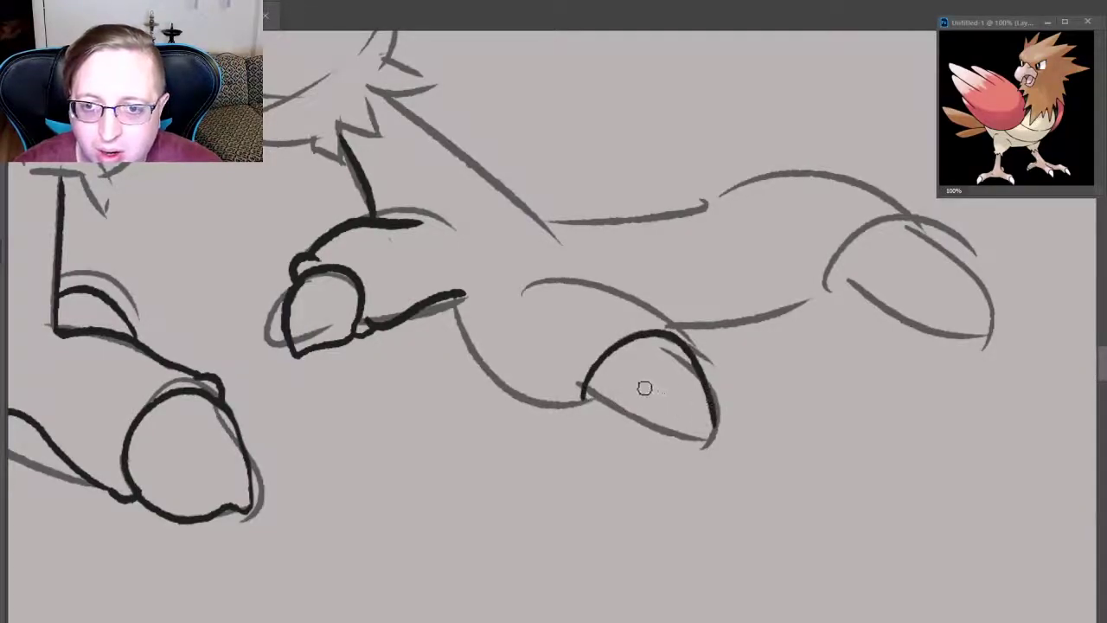
{"action": "mouse_move", "coordinate": [586, 394]}
{"action": "left_mouse_down"}
{"action": "mouse_move", "coordinate": [642, 420]}
{"action": "mouse_move", "coordinate": [711, 424]}
{"action": "mouse_move", "coordinate": [694, 424]}
{"action": "left_mouse_up"}
{"action": "key", "text": "ctrl+z"}
{"action": "key", "text": "ctrl+z"}
- Finish the middle oval's top arc and lower edge, adding a lower-left extension and top nub
{"action": "key", "text": "ctrl+z"}
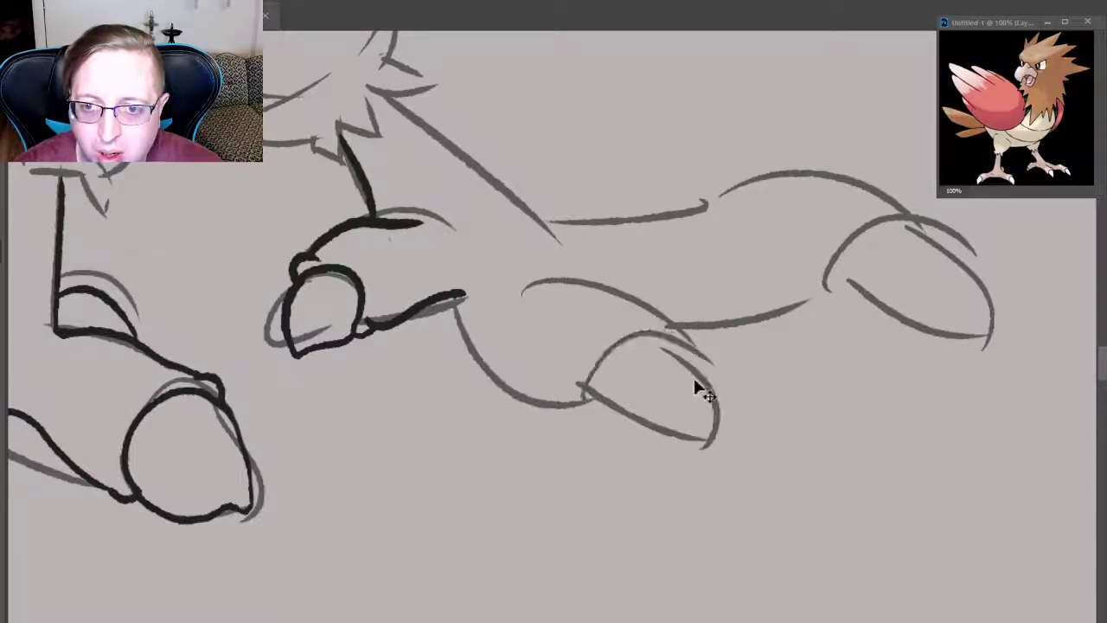
{"action": "mouse_move", "coordinate": [586, 388]}
{"action": "left_mouse_down"}
{"action": "mouse_move", "coordinate": [668, 339]}
{"action": "mouse_move", "coordinate": [712, 433]}
{"action": "left_mouse_up"}
{"action": "key", "text": "ctrl+z"}
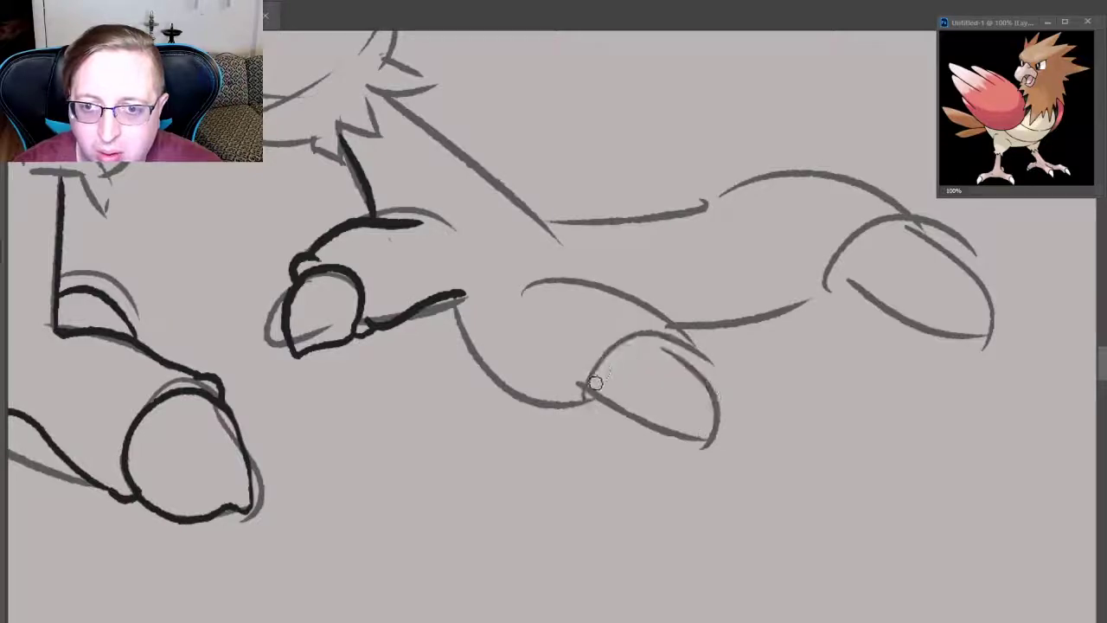
{"action": "mouse_move", "coordinate": [588, 394]}
{"action": "left_mouse_down"}
{"action": "mouse_move", "coordinate": [718, 396]}
{"action": "mouse_move", "coordinate": [711, 433]}
{"action": "left_mouse_up"}
{"action": "key", "text": "ctrl+z"}
{"action": "left_click_drag", "start_coordinate": [588, 394], "coordinate": [724, 376]}
{"action": "key", "text": "ctrl+z"}
{"action": "mouse_move", "coordinate": [699, 337]}
{"action": "left_mouse_down"}
{"action": "mouse_move", "coordinate": [586, 407]}
{"action": "mouse_move", "coordinate": [725, 439]}
{"action": "left_mouse_up"}
{"action": "mouse_move", "coordinate": [586, 401]}
{"action": "left_mouse_down"}
{"action": "mouse_move", "coordinate": [629, 433]}
{"action": "mouse_move", "coordinate": [719, 443]}
{"action": "left_mouse_up"}
{"action": "key", "text": "ctrl+z"}
{"action": "left_click_drag", "start_coordinate": [586, 396], "coordinate": [721, 441]}
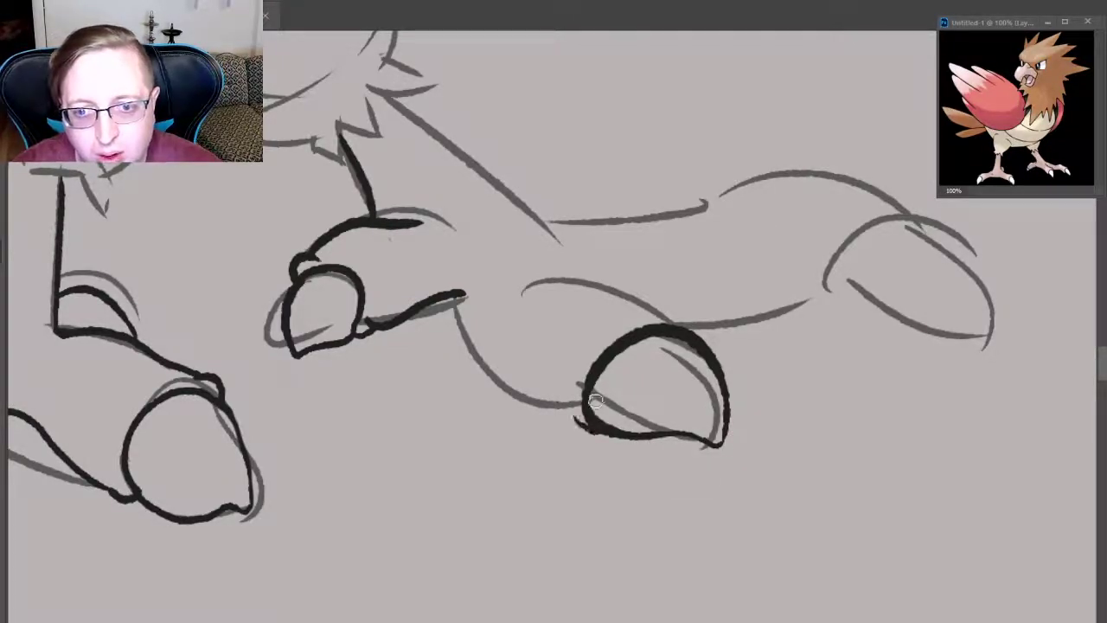
{"action": "left_click_drag", "start_coordinate": [569, 421], "coordinate": [600, 427]}
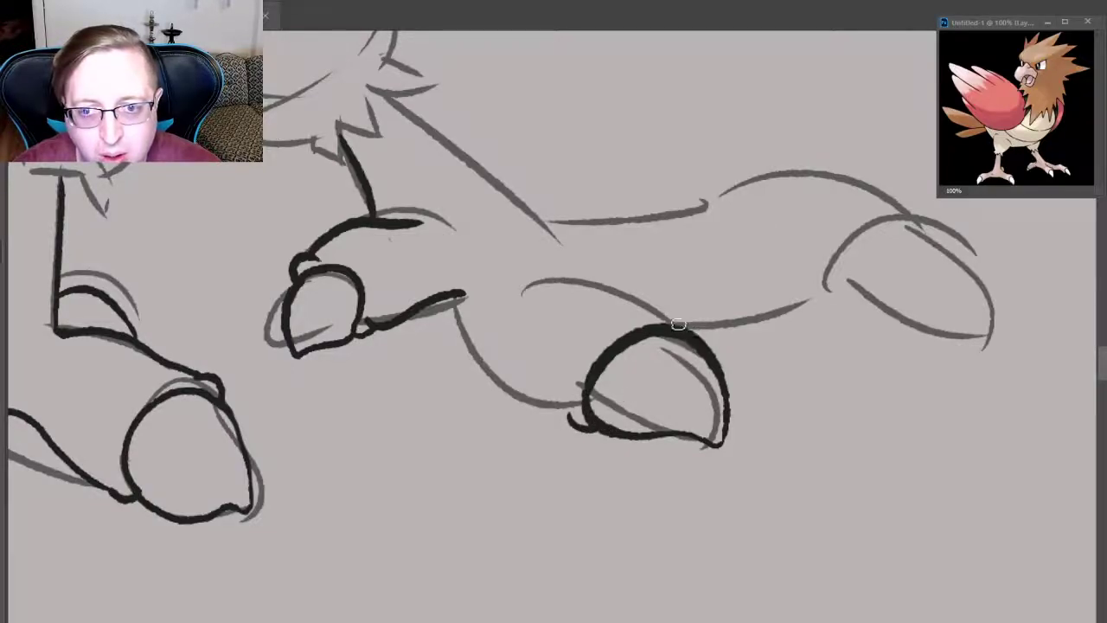
{"action": "left_click_drag", "start_coordinate": [664, 320], "coordinate": [698, 325]}
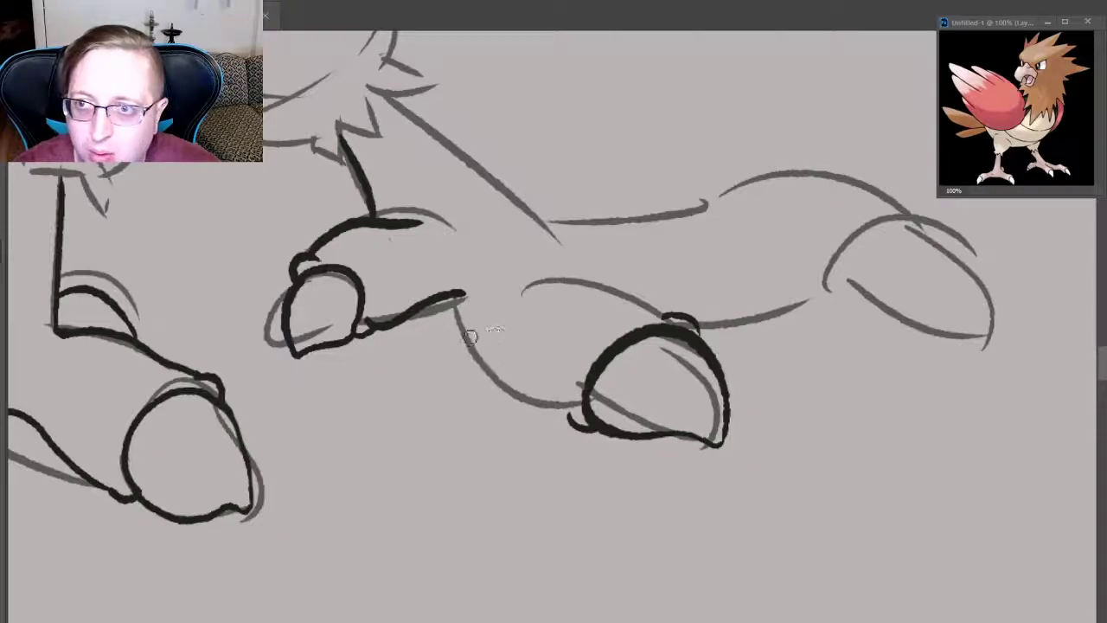
- Ink the belly line down to the right foot after several retries
{"action": "mouse_move", "coordinate": [459, 280]}
{"action": "left_mouse_down"}
{"action": "mouse_move", "coordinate": [531, 402]}
{"action": "mouse_move", "coordinate": [567, 418]}
{"action": "left_mouse_up"}
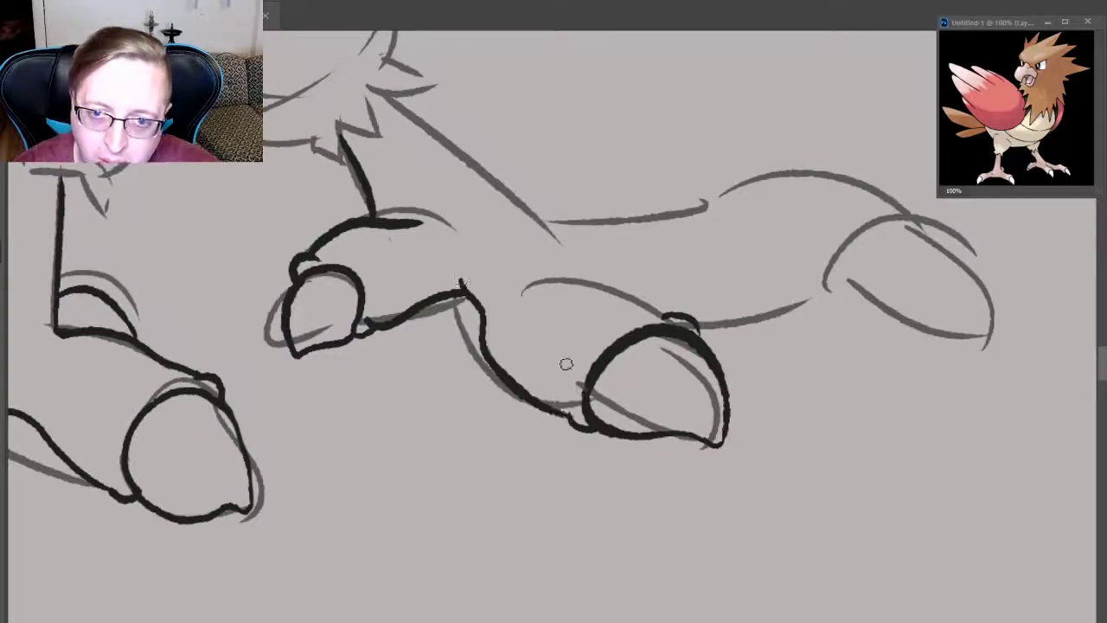
{"action": "key", "text": "ctrl+z"}
{"action": "left_click_drag", "start_coordinate": [459, 280], "coordinate": [519, 355]}
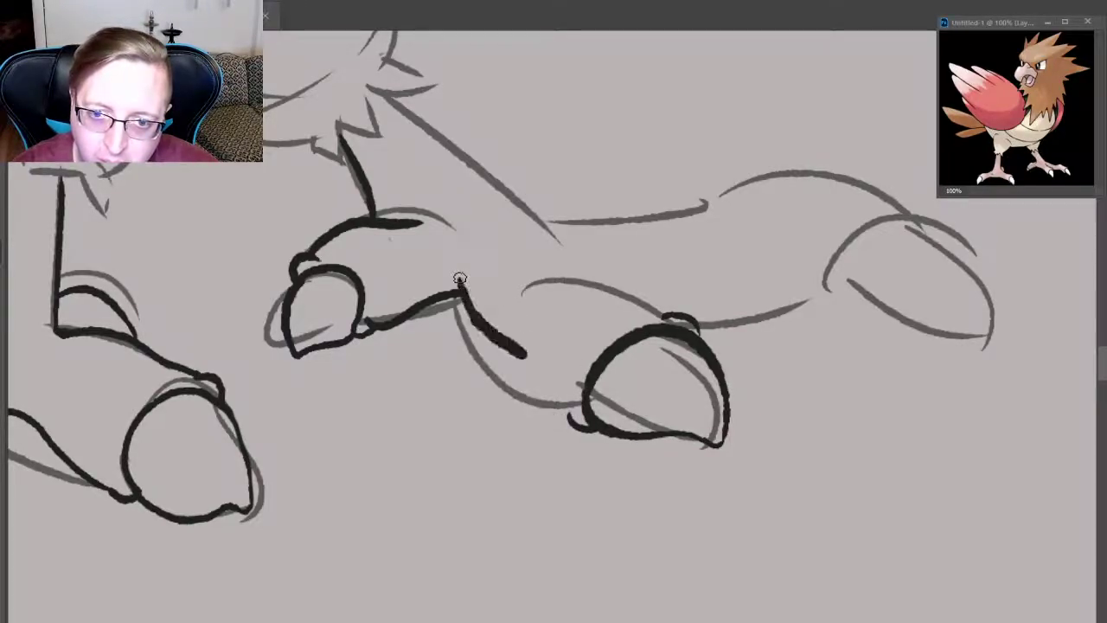
{"action": "key", "text": "ctrl+z"}
{"action": "mouse_move", "coordinate": [441, 287]}
{"action": "left_mouse_down"}
{"action": "mouse_move", "coordinate": [507, 322]}
{"action": "mouse_move", "coordinate": [523, 348]}
{"action": "left_mouse_up"}
{"action": "key", "text": "ctrl+z"}
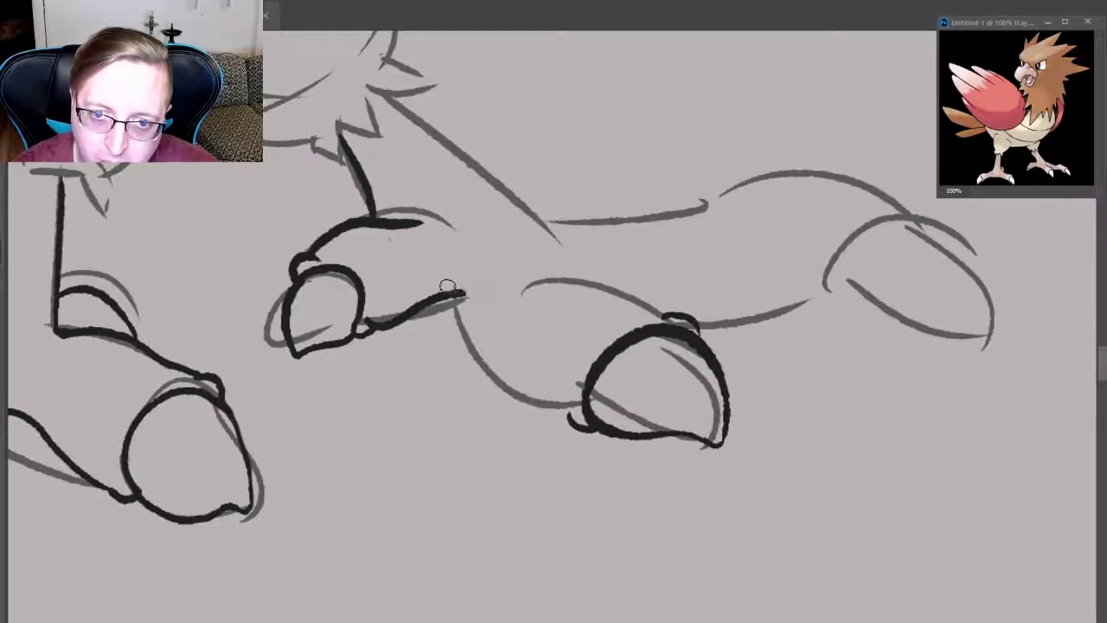
{"action": "left_click_drag", "start_coordinate": [447, 287], "coordinate": [567, 426]}
{"action": "key", "text": "ctrl+z"}
{"action": "mouse_move", "coordinate": [457, 292]}
{"action": "left_mouse_down"}
{"action": "mouse_move", "coordinate": [491, 315]}
{"action": "mouse_move", "coordinate": [569, 413]}
{"action": "left_mouse_up"}
{"action": "key", "text": "ctrl+z"}
{"action": "left_click_drag", "start_coordinate": [456, 278], "coordinate": [571, 425]}
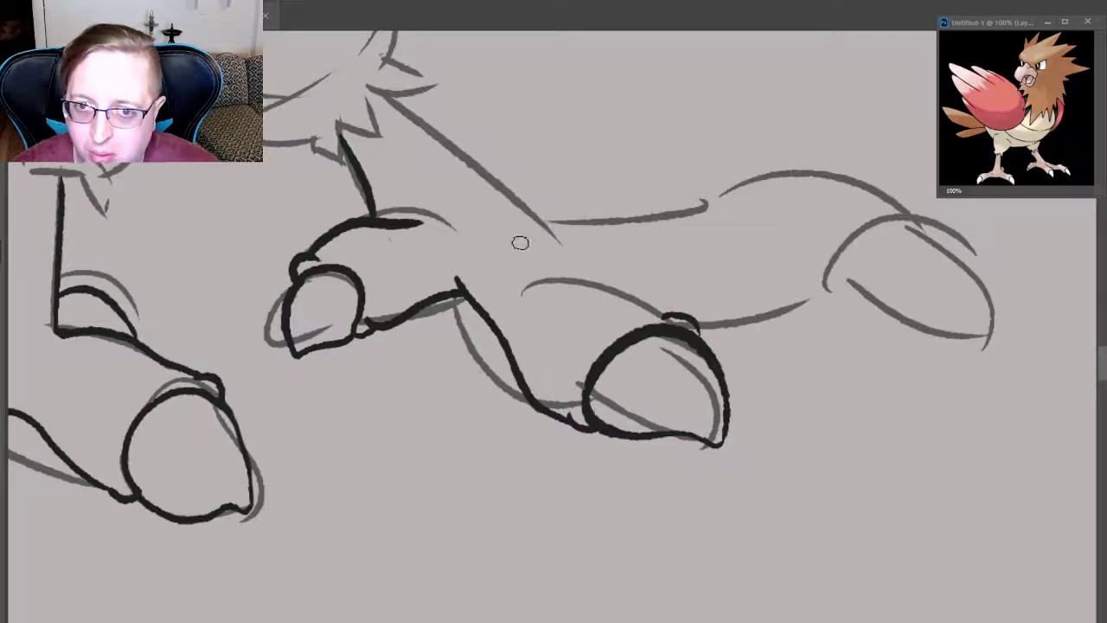
- Ink the line above the leg, ending slightly further right
{"action": "left_click_drag", "start_coordinate": [520, 243], "coordinate": [666, 309]}
{"action": "key", "text": "ctrl+z"}
{"action": "left_click_drag", "start_coordinate": [519, 242], "coordinate": [668, 307]}
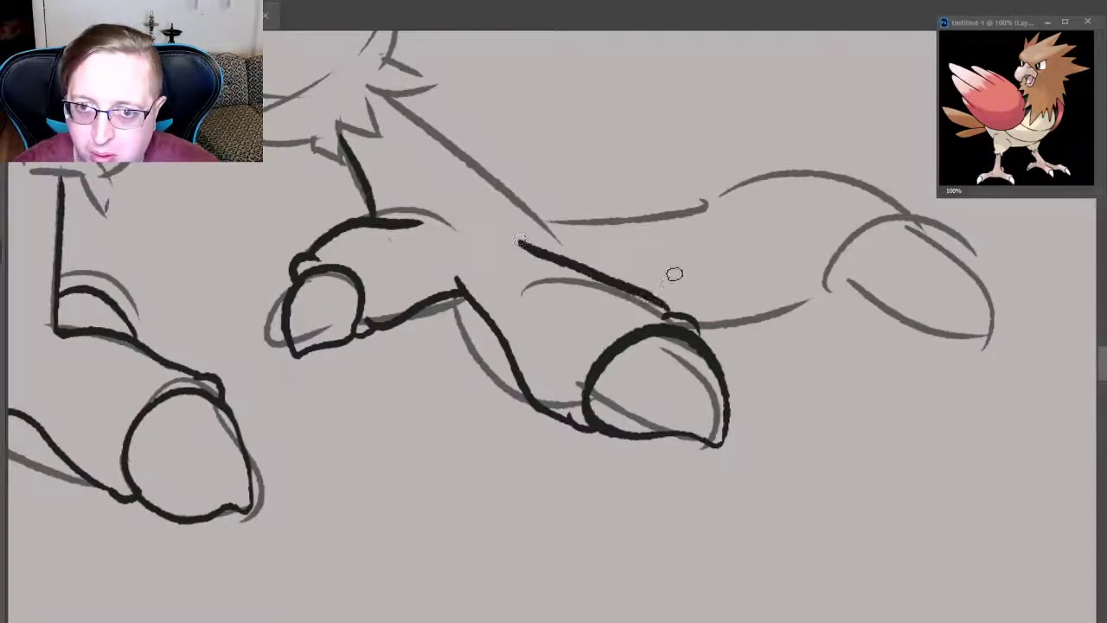
{"action": "key", "text": "ctrl+z"}
{"action": "left_click_drag", "start_coordinate": [522, 241], "coordinate": [672, 311]}
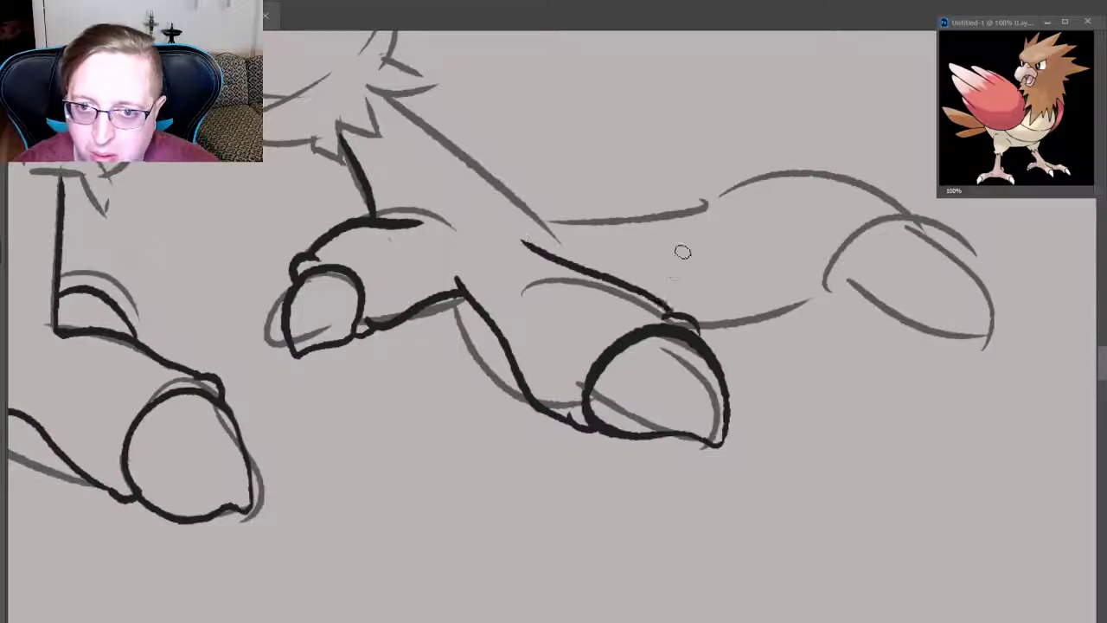
- Ink the upper back line from the crest downward
{"action": "mouse_move", "coordinate": [380, 86]}
{"action": "left_mouse_down"}
{"action": "mouse_move", "coordinate": [499, 172]}
{"action": "mouse_move", "coordinate": [558, 244]}
{"action": "left_mouse_up"}
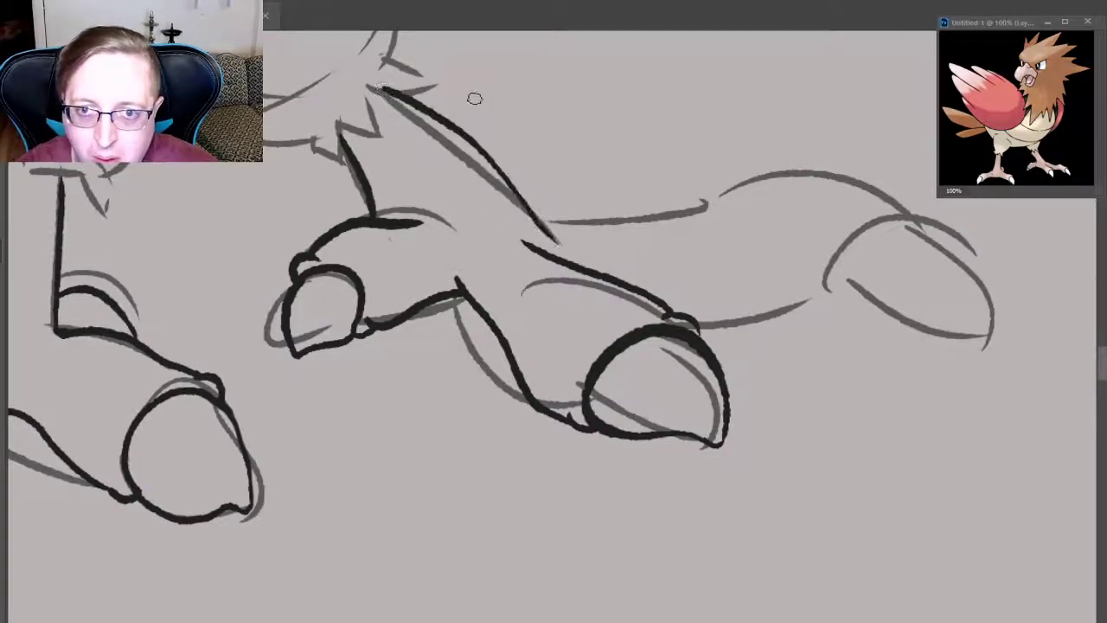
{"action": "key", "text": "ctrl+z"}
{"action": "left_click_drag", "start_coordinate": [383, 86], "coordinate": [571, 256]}
{"action": "key", "text": "ctrl+z"}
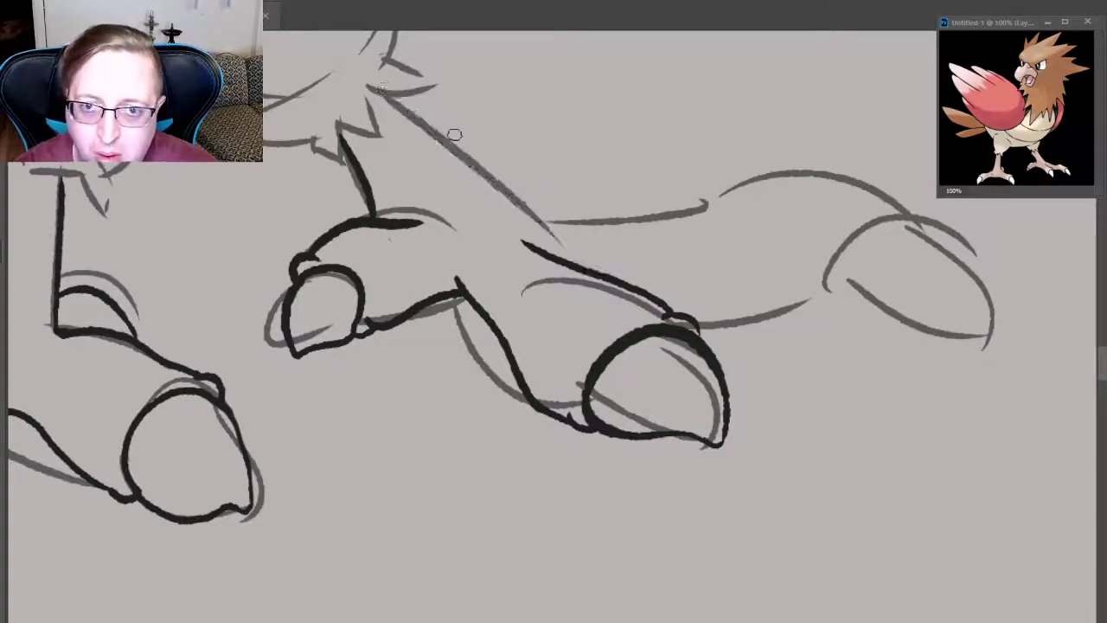
{"action": "left_click_drag", "start_coordinate": [383, 93], "coordinate": [571, 251]}
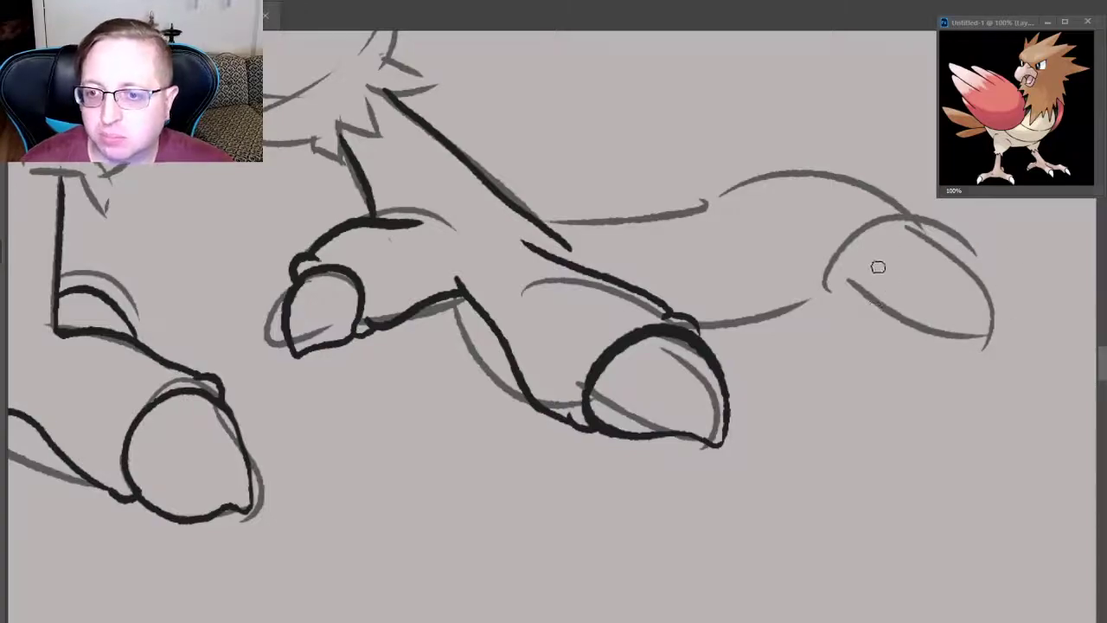
- Ink the right toe tip near the claw, including its top and curled underside
{"action": "left_click_drag", "start_coordinate": [874, 218], "coordinate": [930, 238]}
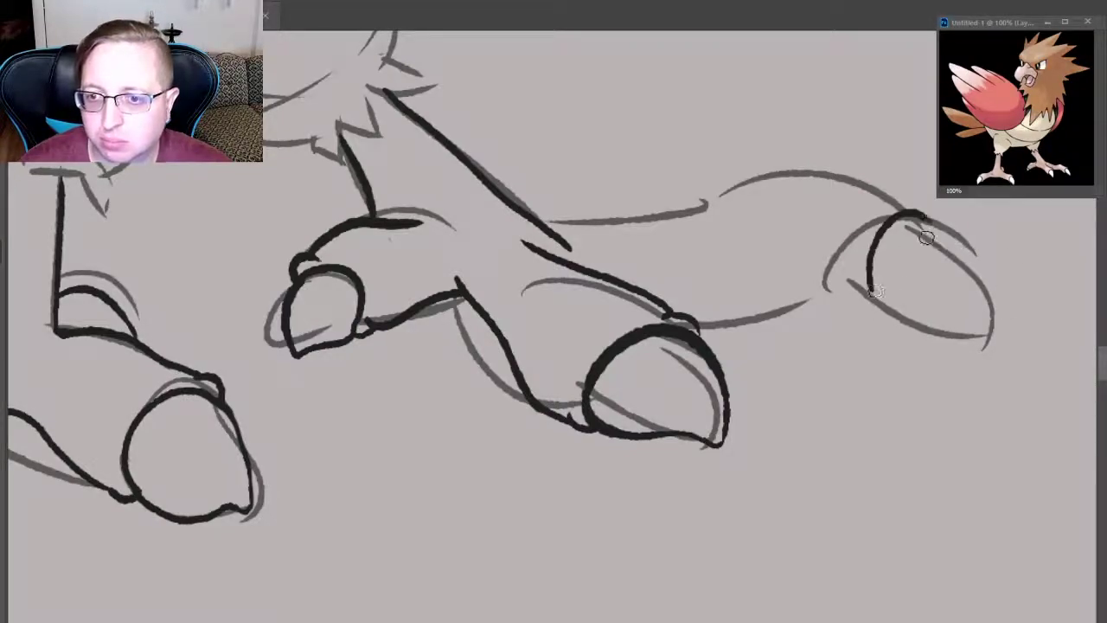
{"action": "key", "text": "ctrl+z"}
{"action": "left_click_drag", "start_coordinate": [872, 280], "coordinate": [988, 285]}
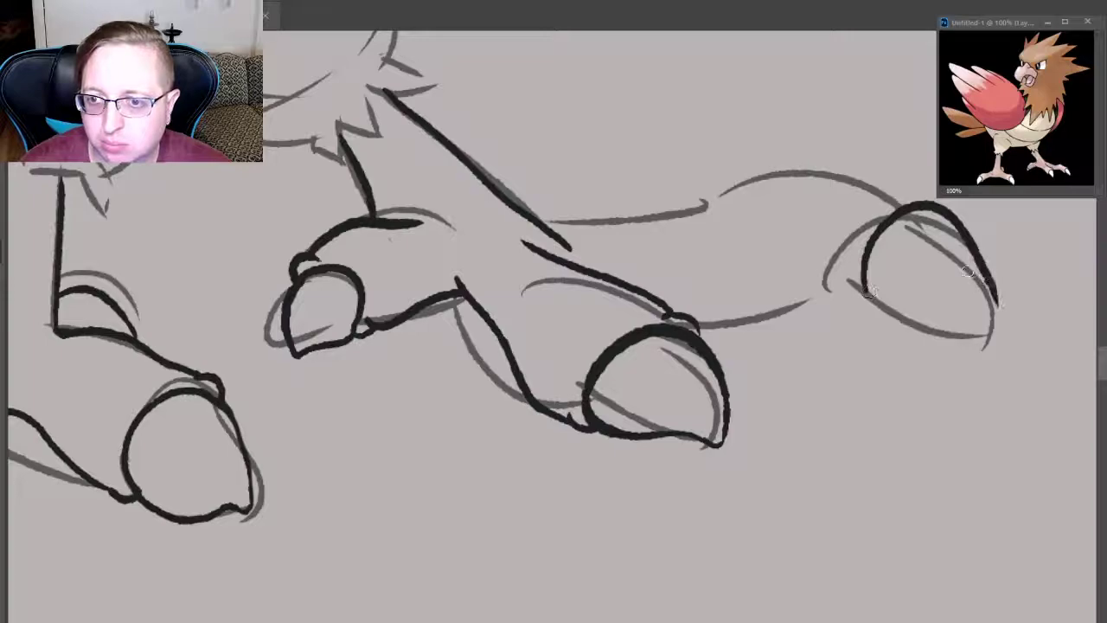
{"action": "key", "text": "ctrl+z"}
{"action": "left_click_drag", "start_coordinate": [948, 232], "coordinate": [861, 292]}
{"action": "left_click_drag", "start_coordinate": [945, 232], "coordinate": [956, 265]}
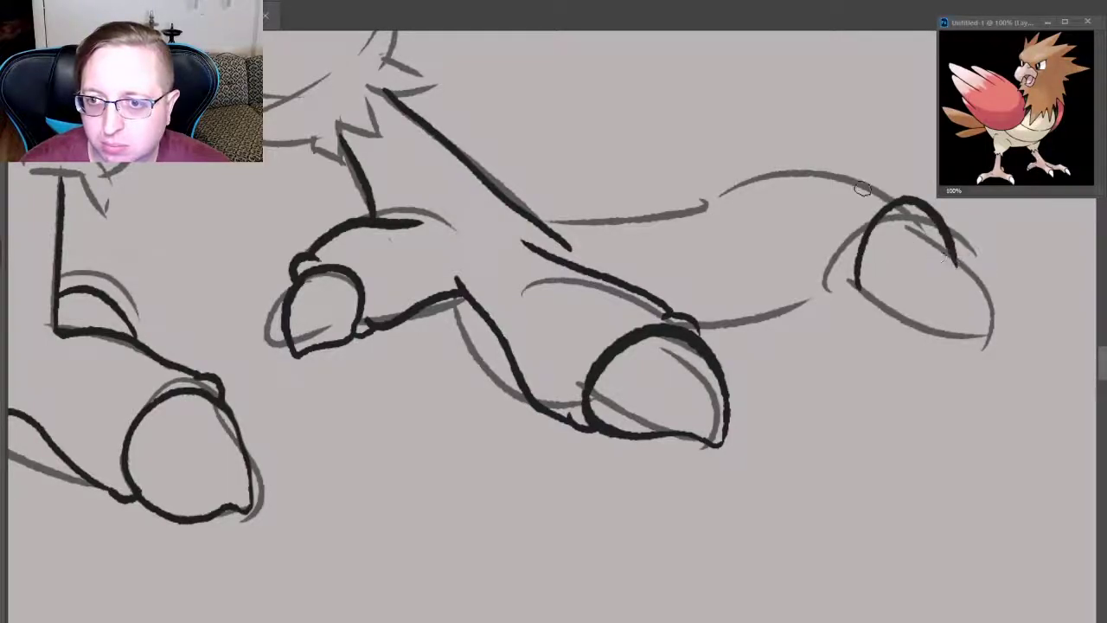
{"action": "left_click_drag", "start_coordinate": [863, 285], "coordinate": [956, 268]}
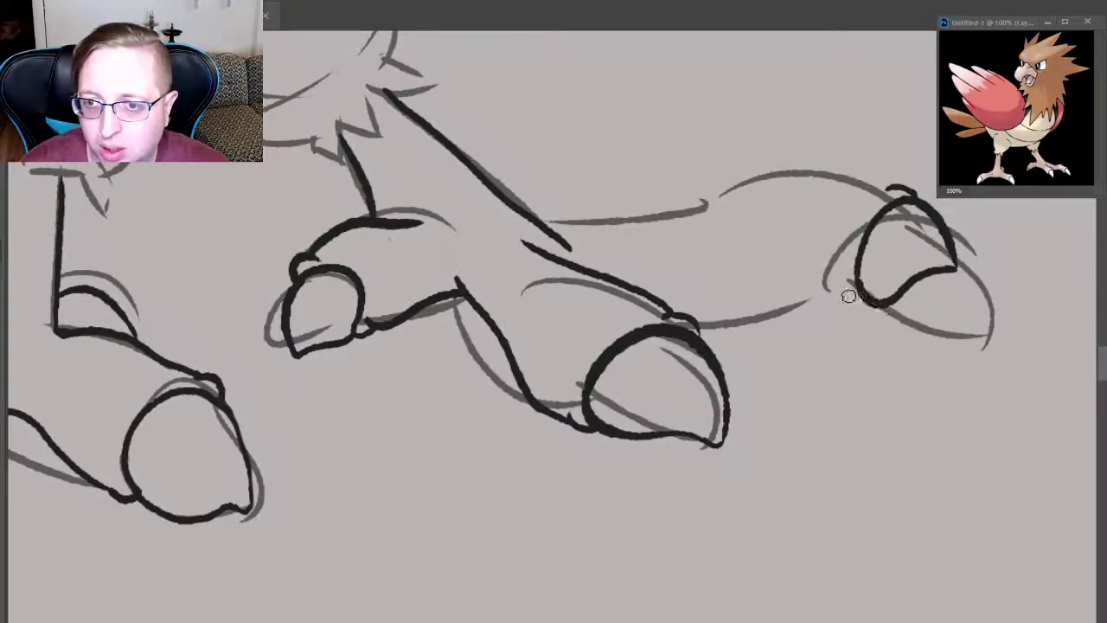
{"action": "left_click_drag", "start_coordinate": [848, 295], "coordinate": [883, 305]}
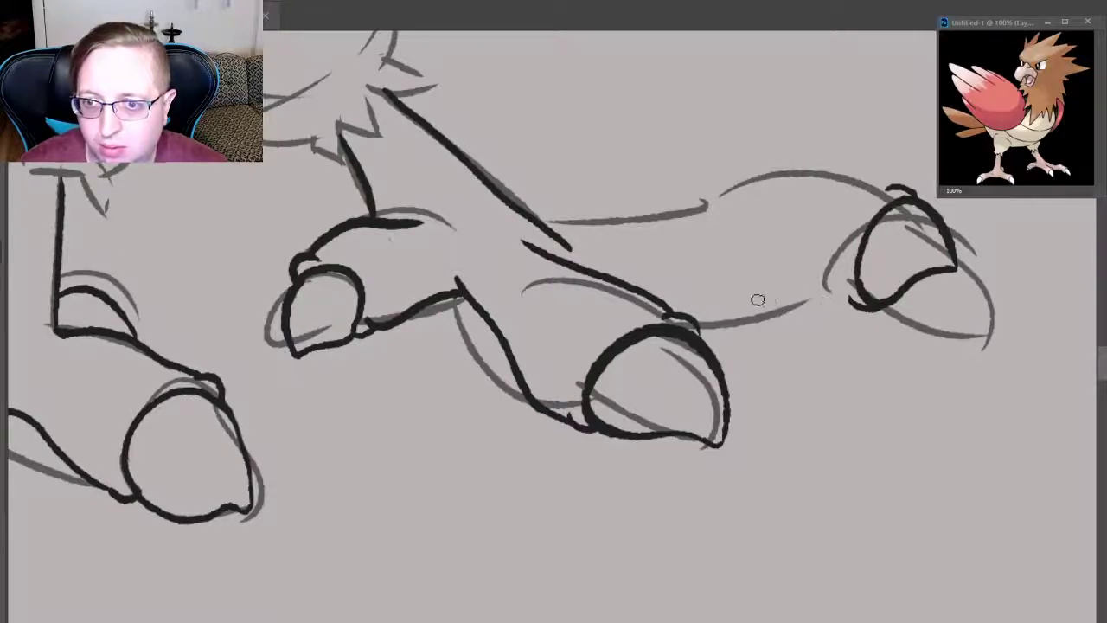
- Redraw the toe's lower edge as a curve running left from the tip
{"action": "mouse_move", "coordinate": [758, 299]}
{"action": "left_mouse_down"}
{"action": "mouse_move", "coordinate": [848, 301]}
{"action": "mouse_move", "coordinate": [762, 301]}
{"action": "left_mouse_up"}
{"action": "key", "text": "ctrl+z"}
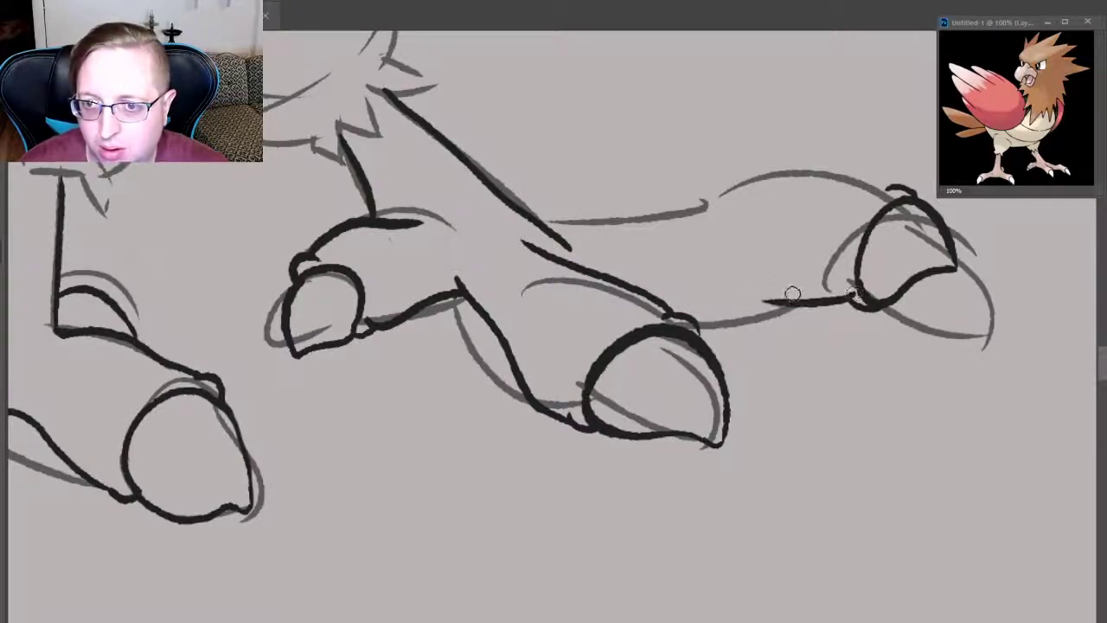
{"action": "key", "text": "ctrl+z"}
{"action": "left_click_drag", "start_coordinate": [861, 299], "coordinate": [742, 277]}
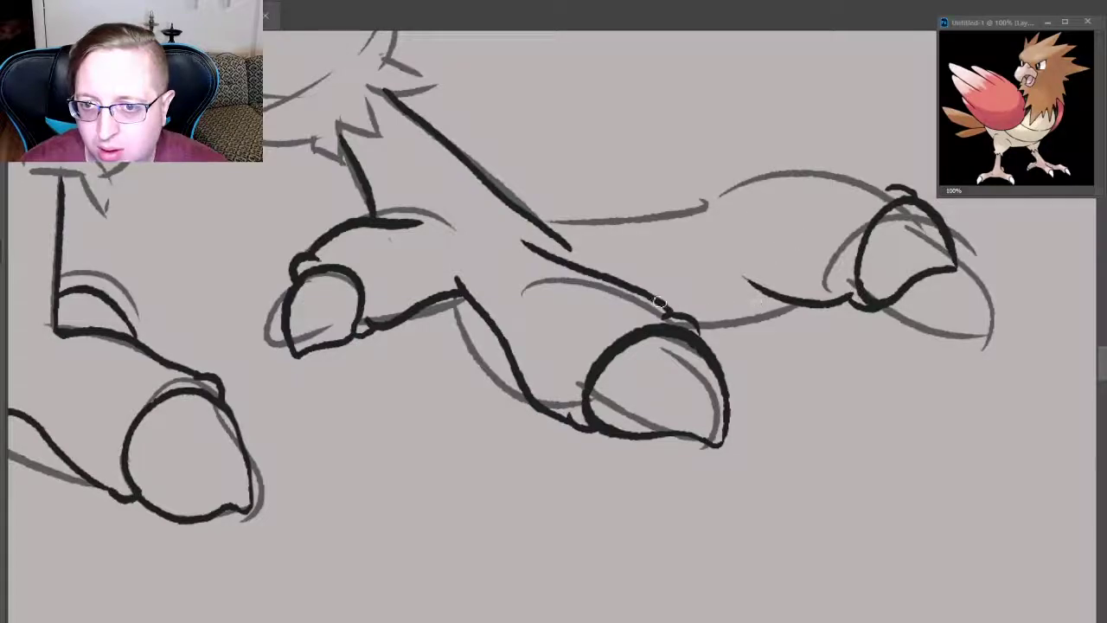
{"action": "mouse_move", "coordinate": [664, 310]}
{"action": "left_mouse_down"}
{"action": "mouse_move", "coordinate": [770, 294]}
{"action": "mouse_move", "coordinate": [657, 292]}
{"action": "mouse_move", "coordinate": [751, 283]}
{"action": "left_mouse_up"}
{"action": "key", "text": "ctrl+z"}
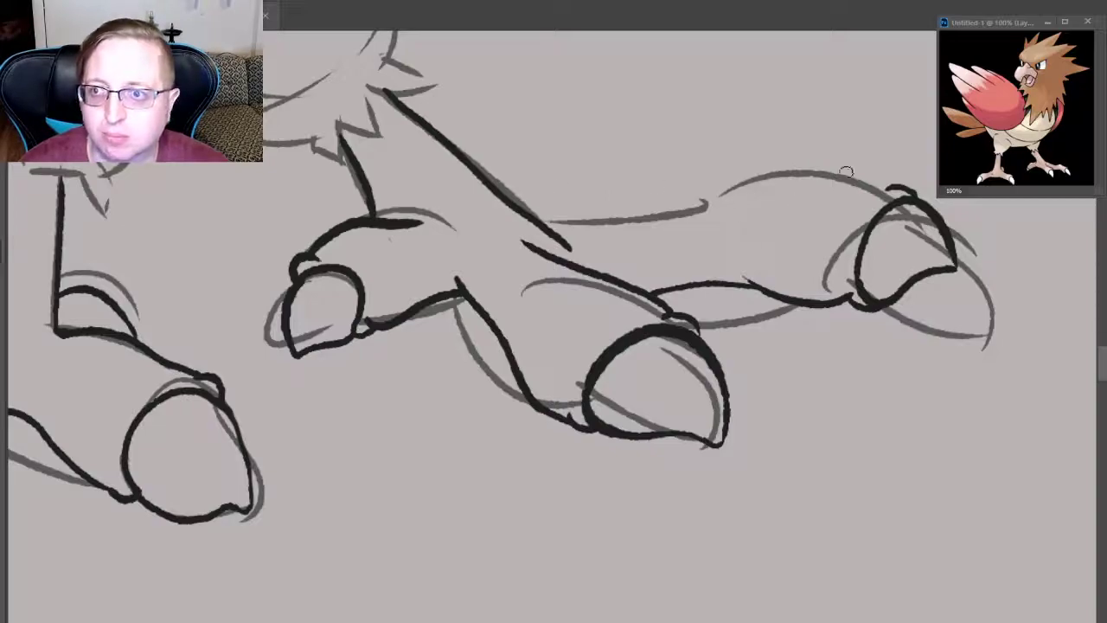
- Trace the toe's arching top edge from the claw leftward, joining it at the toe base
{"action": "mouse_move", "coordinate": [500, 199]}
{"action": "left_mouse_down"}
{"action": "mouse_move", "coordinate": [734, 218]}
{"action": "mouse_move", "coordinate": [856, 183]}
{"action": "left_mouse_up"}
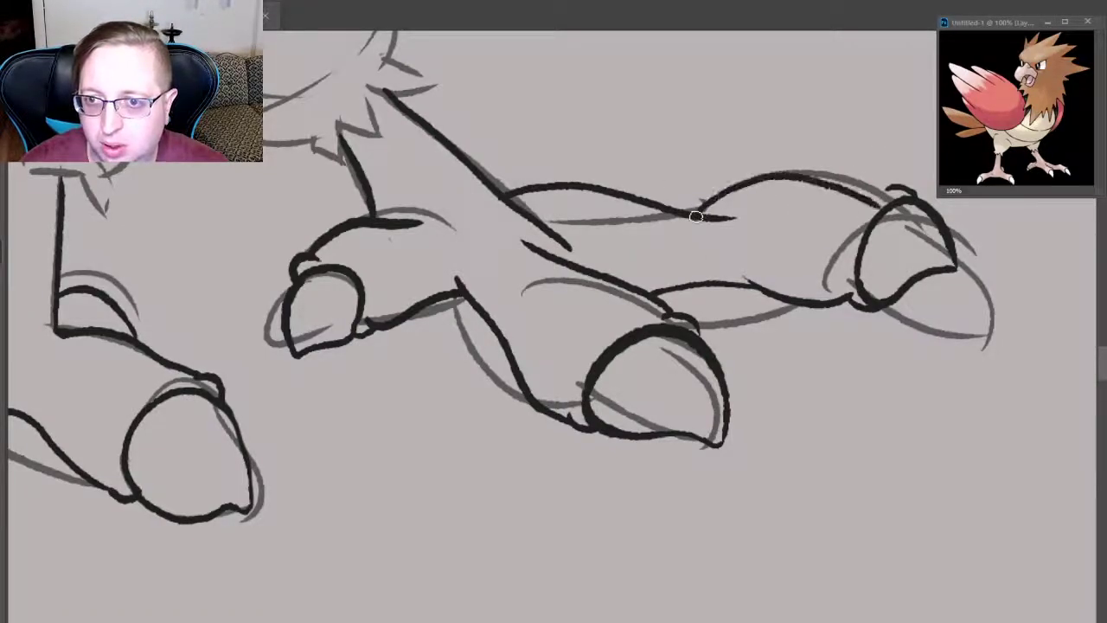
{"action": "key", "text": "ctrl+z"}
{"action": "key", "text": "ctrl+shift+z"}
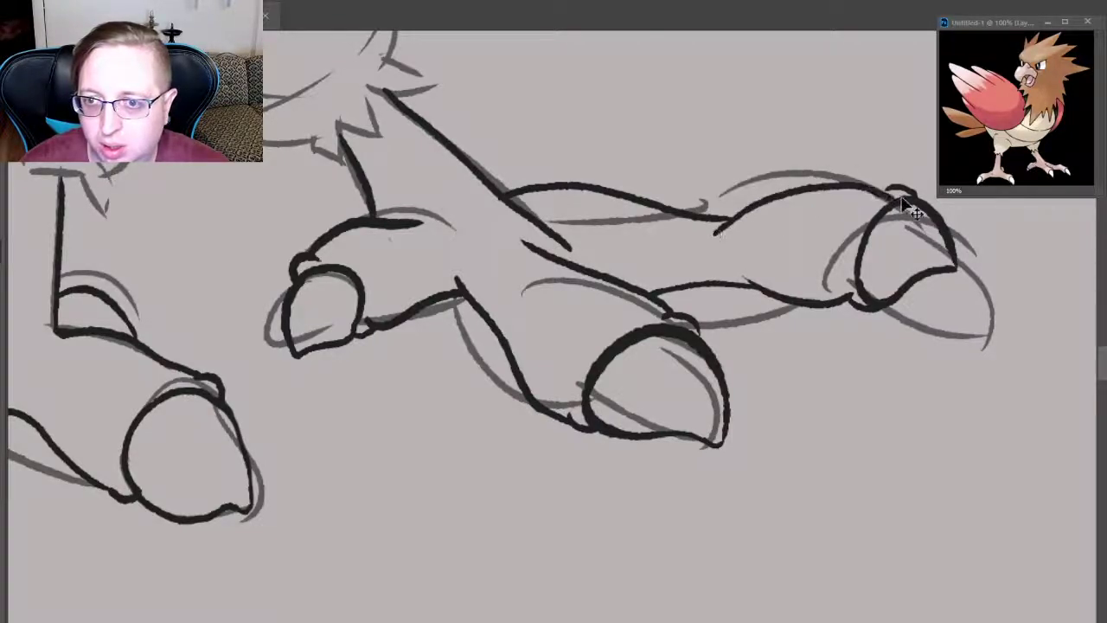
{"action": "key", "text": "ctrl+z"}
{"action": "left_click_drag", "start_coordinate": [900, 192], "coordinate": [722, 218]}
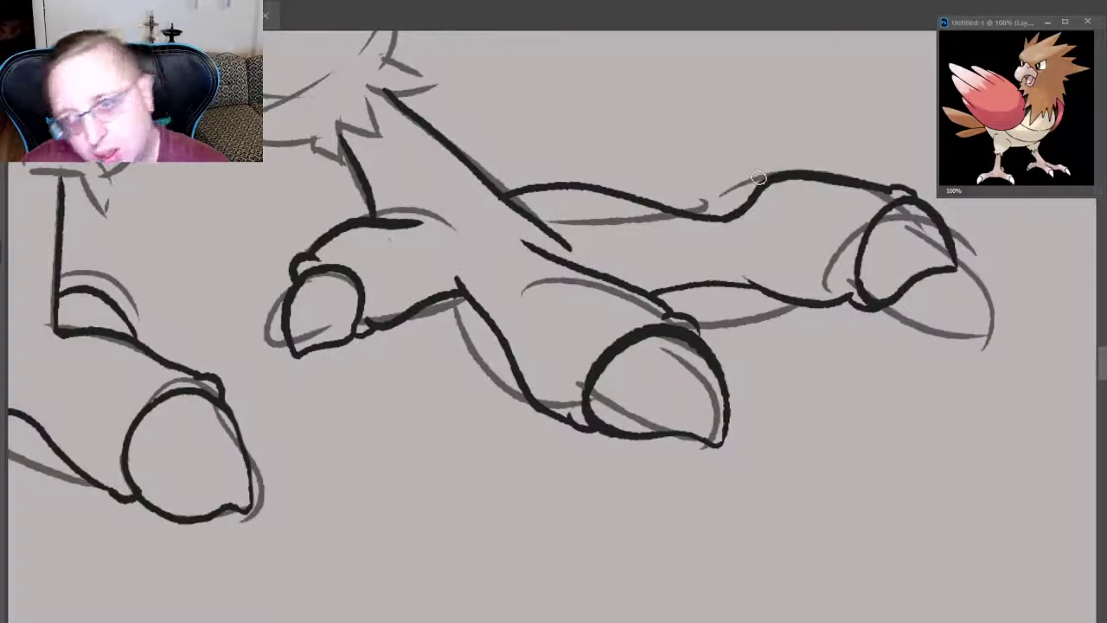
{"action": "key", "text": "ctrl+z"}
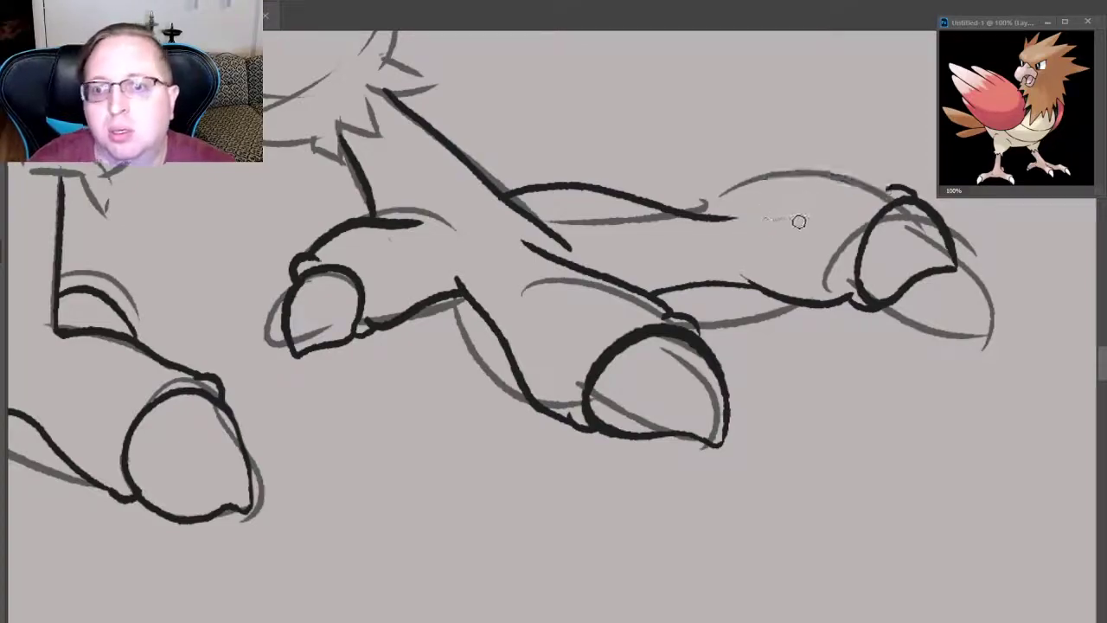
{"action": "key", "text": "ctrl+z"}
{"action": "left_click_drag", "start_coordinate": [894, 189], "coordinate": [670, 208]}
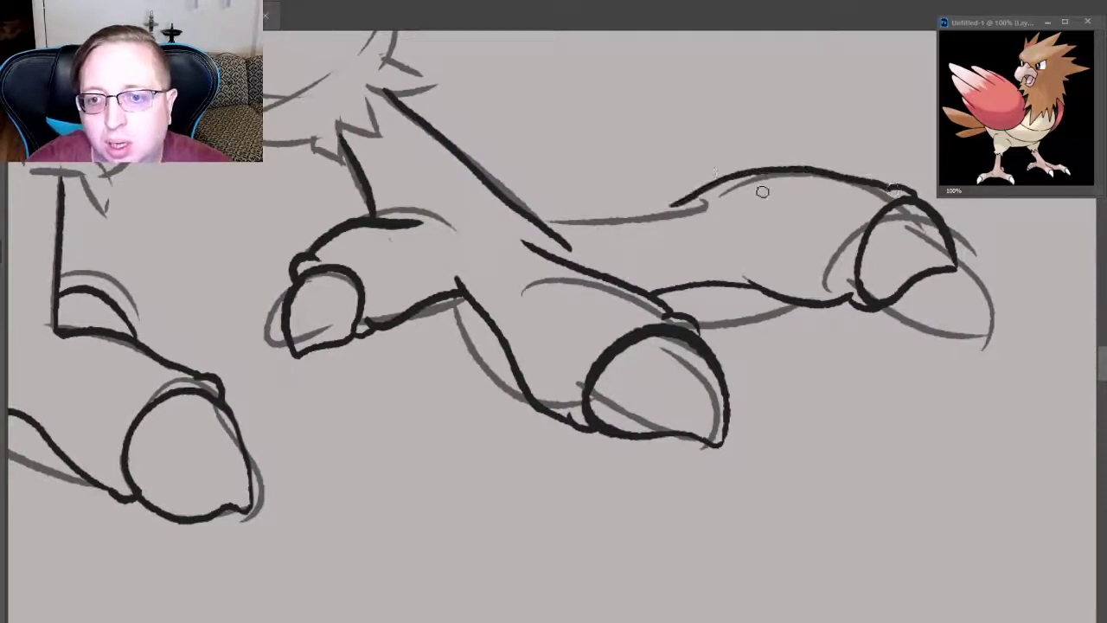
{"action": "key", "text": "ctrl+z"}
{"action": "left_click_drag", "start_coordinate": [886, 194], "coordinate": [649, 208]}
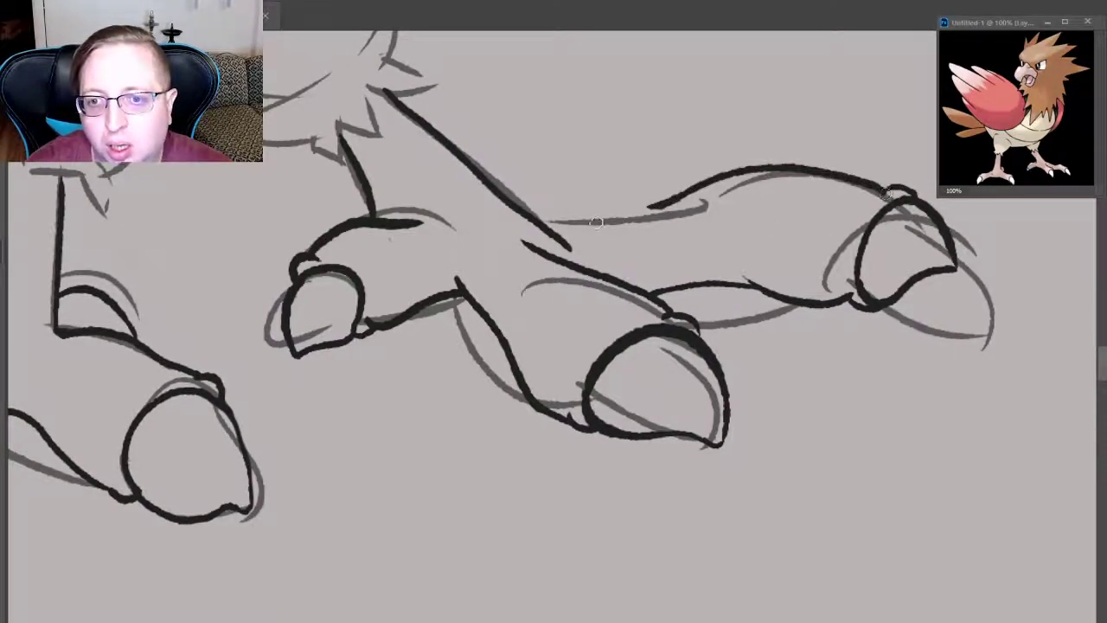
{"action": "left_click_drag", "start_coordinate": [501, 197], "coordinate": [671, 204]}
{"action": "key", "text": "ctrl+z"}
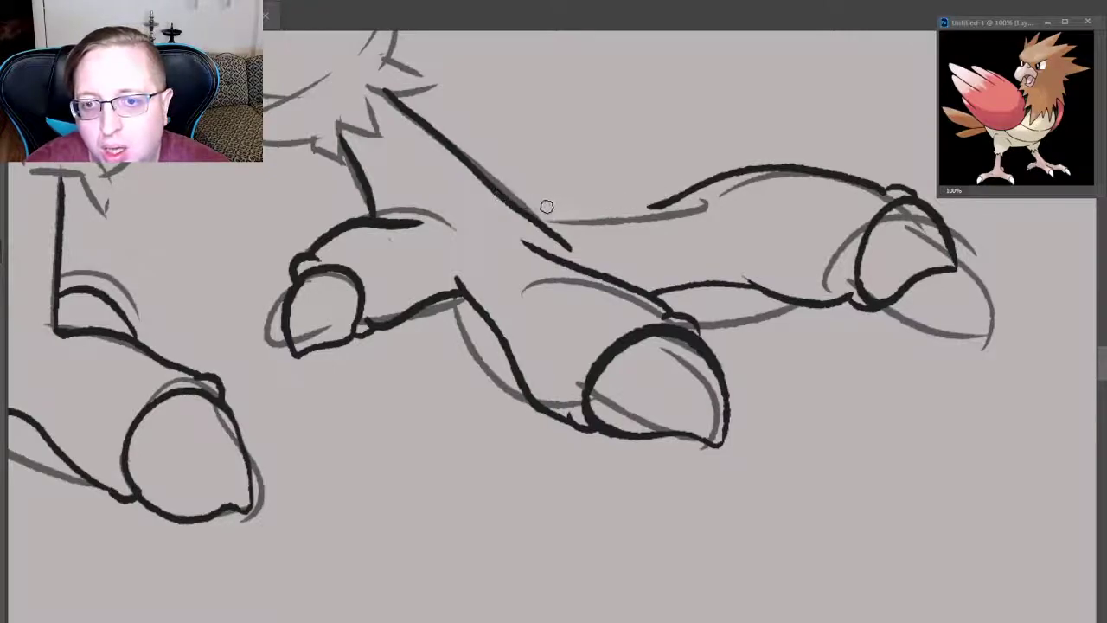
{"action": "left_click_drag", "start_coordinate": [515, 210], "coordinate": [677, 206]}
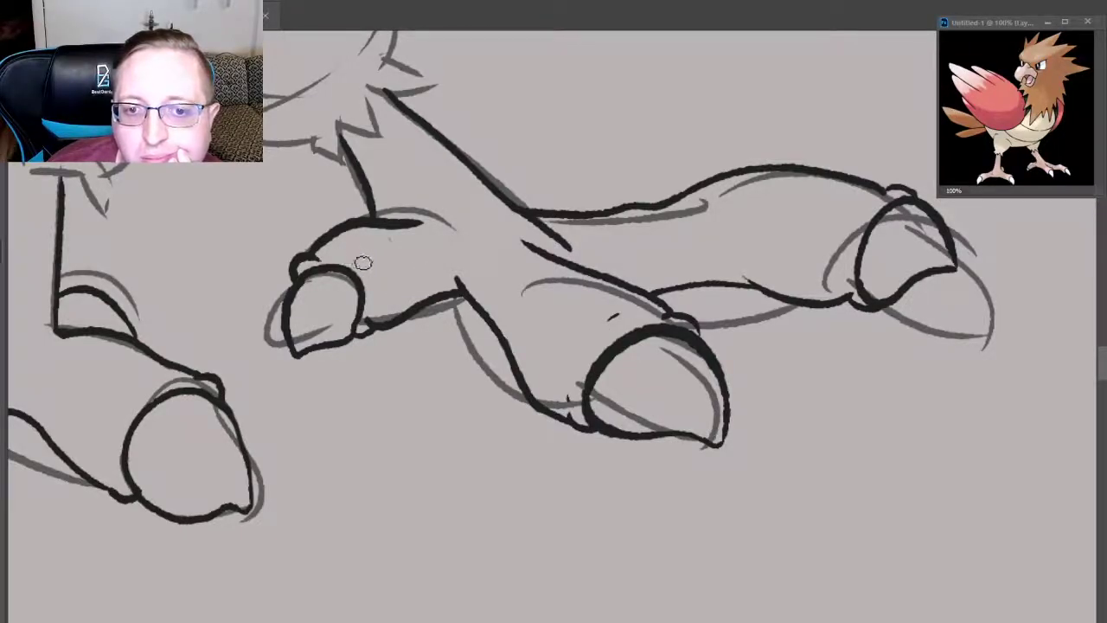
- Draw short creases inside the left, middle and right toe tips, plus scale marks on the upper leg
{"action": "left_click_drag", "start_coordinate": [352, 263], "coordinate": [365, 266]}
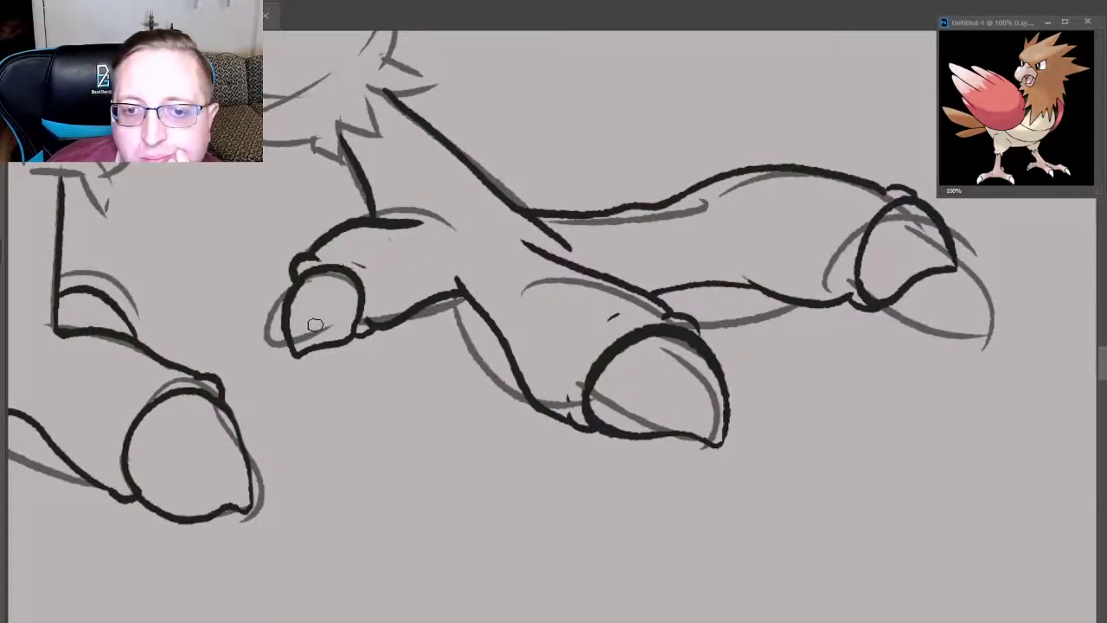
{"action": "left_click_drag", "start_coordinate": [309, 309], "coordinate": [309, 318]}
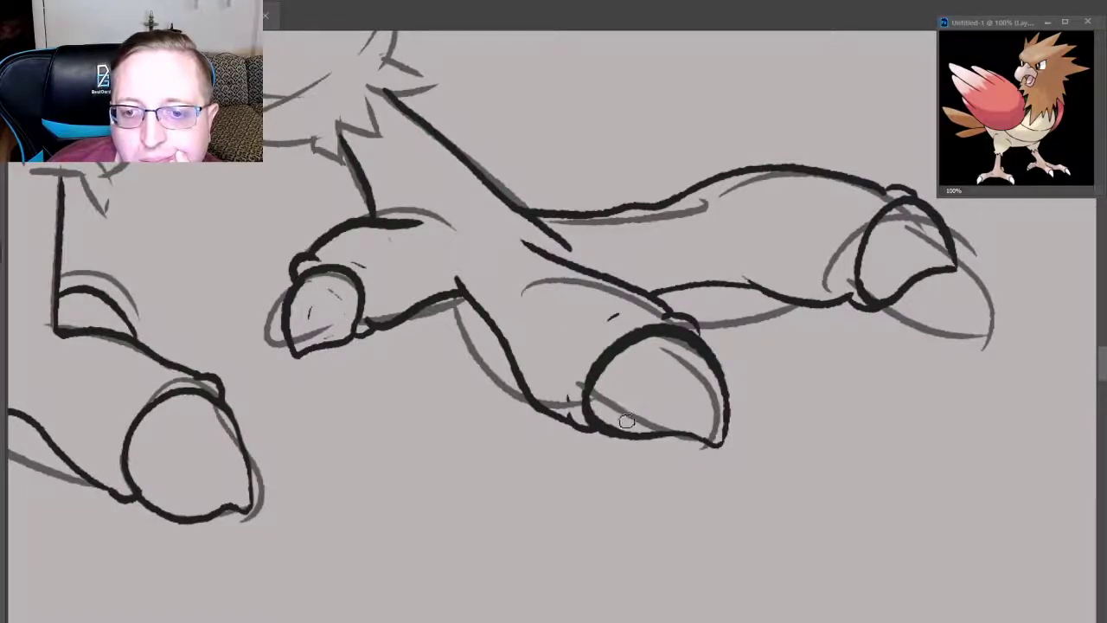
{"action": "left_click_drag", "start_coordinate": [623, 417], "coordinate": [634, 385]}
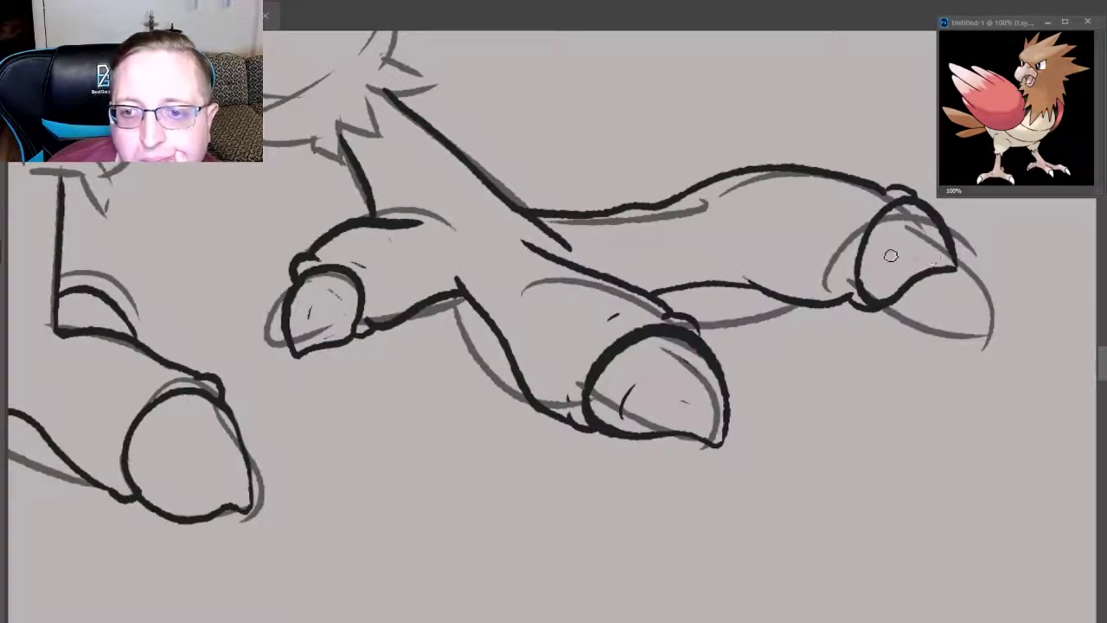
{"action": "left_click_drag", "start_coordinate": [894, 230], "coordinate": [919, 238]}
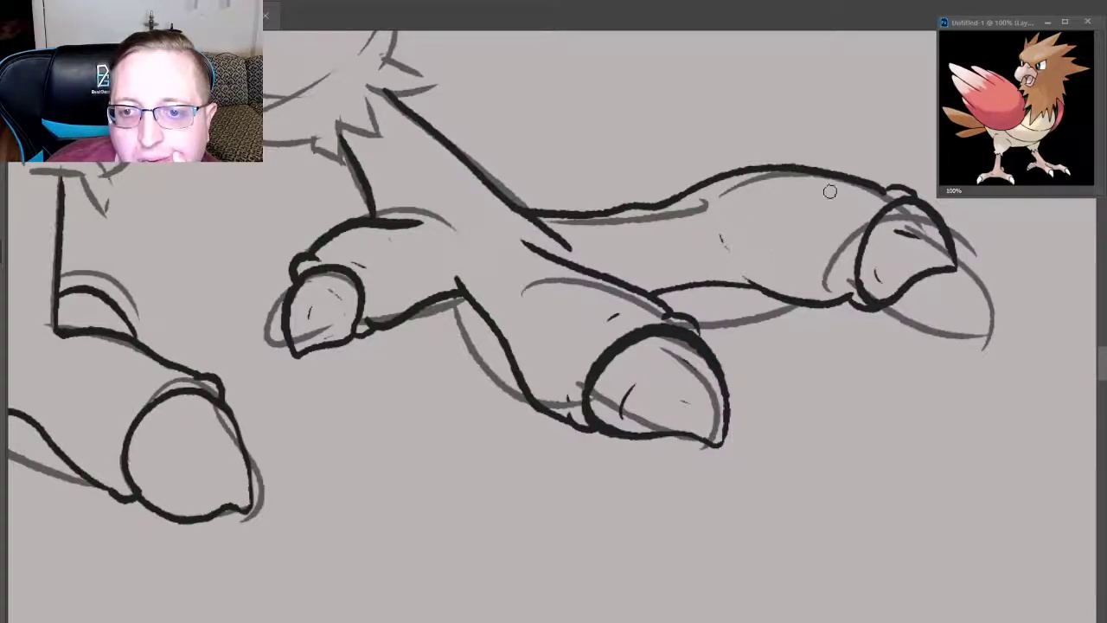
{"action": "left_click_drag", "start_coordinate": [857, 199], "coordinate": [844, 224]}
{"action": "left_click_drag", "start_coordinate": [402, 186], "coordinate": [419, 182]}
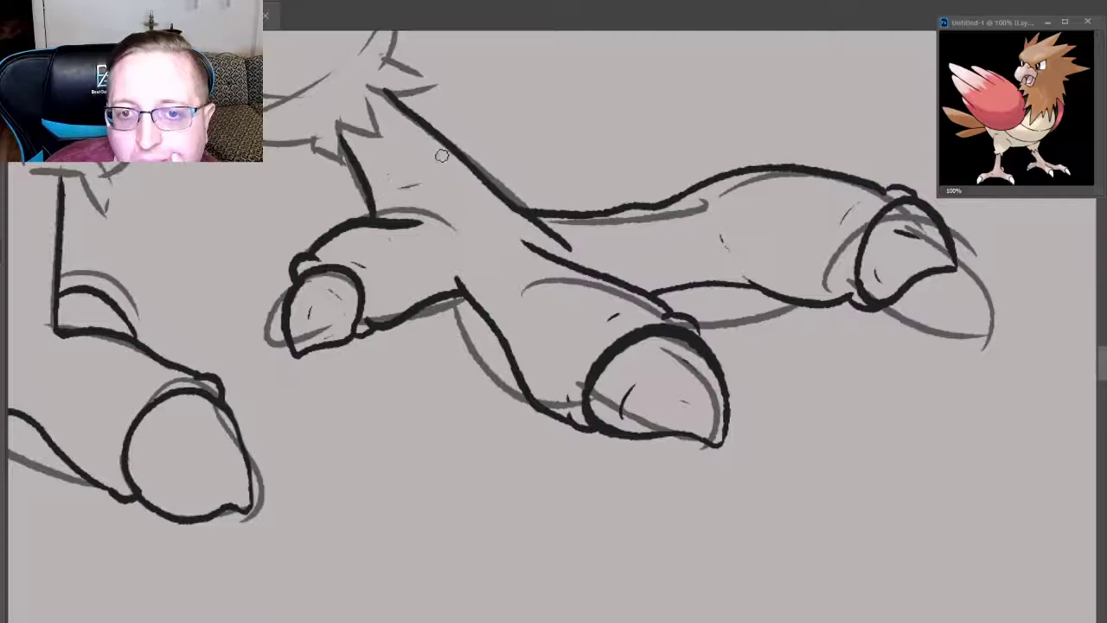
{"action": "left_click_drag", "start_coordinate": [387, 147], "coordinate": [419, 134]}
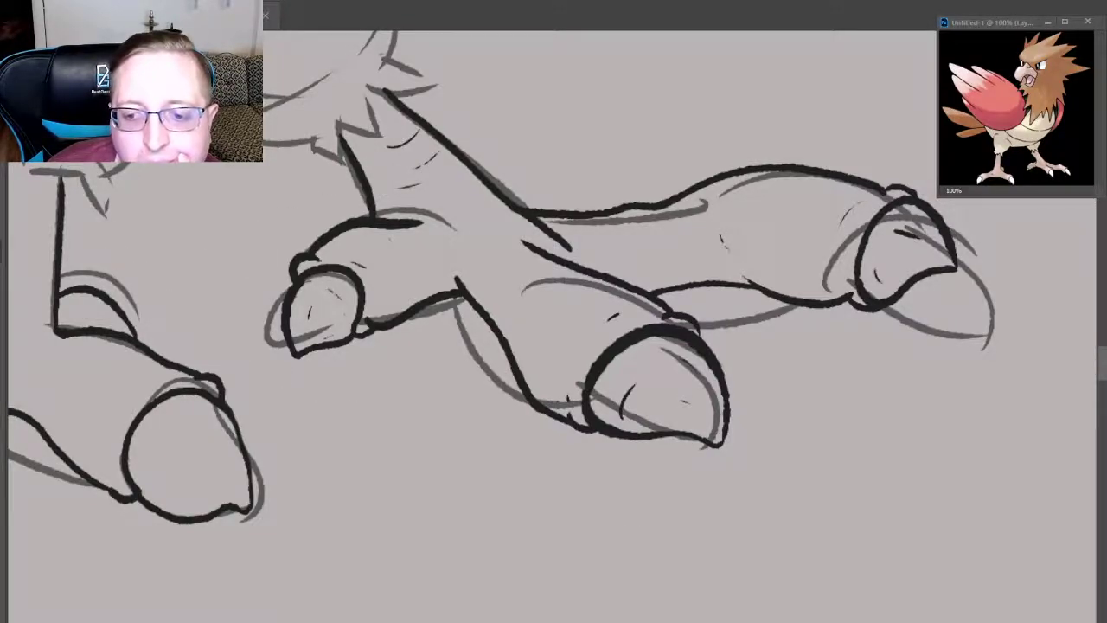
- Pan left and add a leg scale mark plus creases inside the right and left toe tips
{"action": "scroll", "coordinate": [554, 311], "scroll_direction": "left", "scroll_amount": 5}
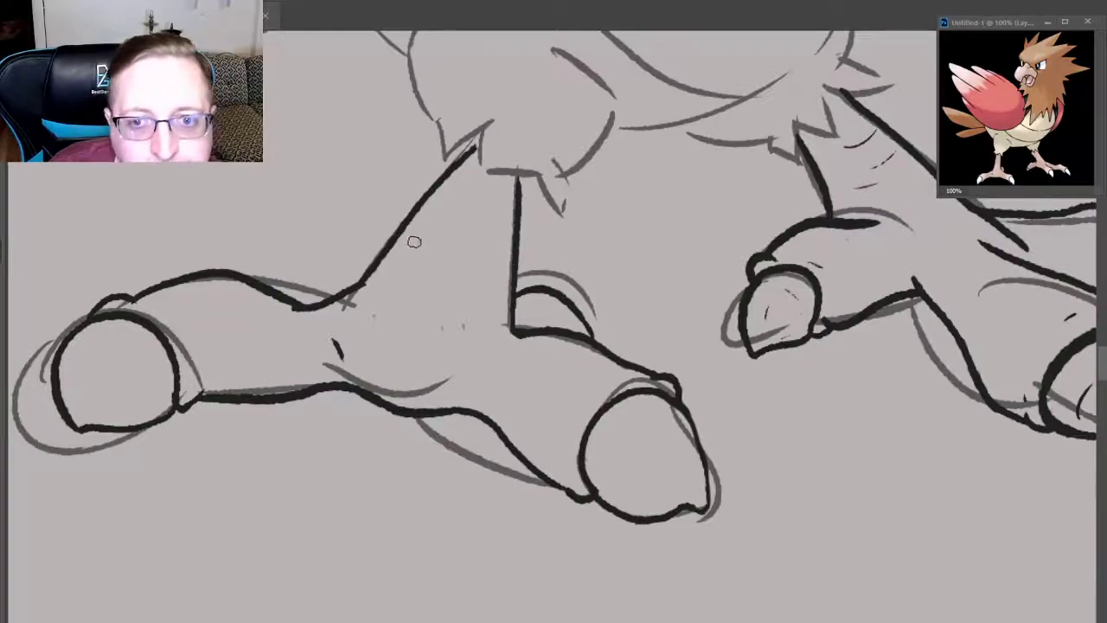
{"action": "left_click_drag", "start_coordinate": [417, 245], "coordinate": [455, 257]}
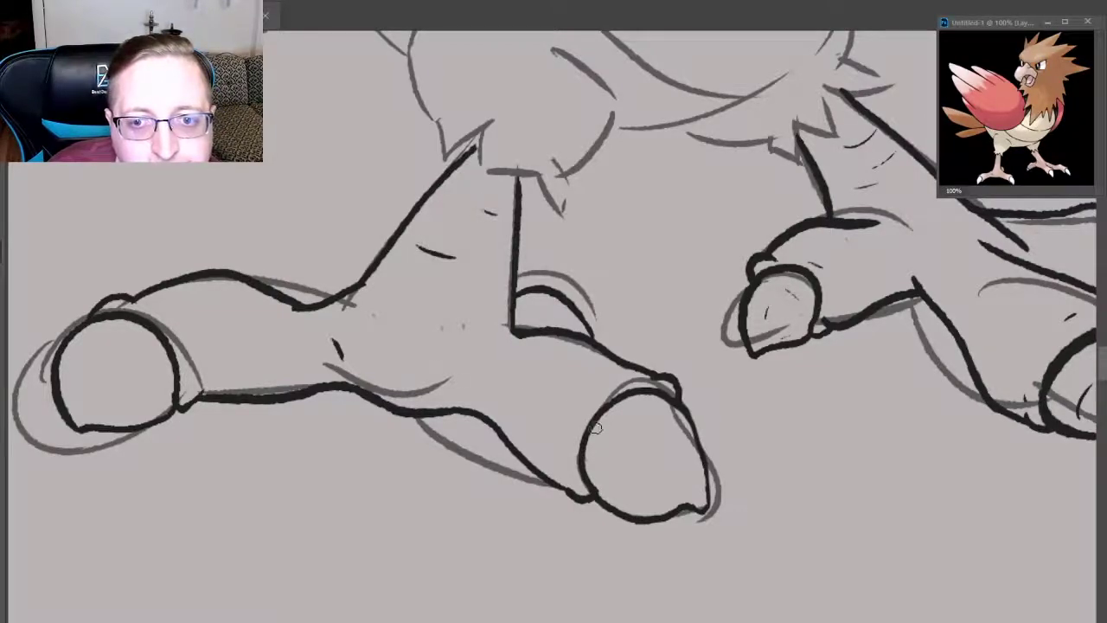
{"action": "left_click_drag", "start_coordinate": [673, 418], "coordinate": [693, 441]}
{"action": "left_click_drag", "start_coordinate": [680, 493], "coordinate": [653, 491]}
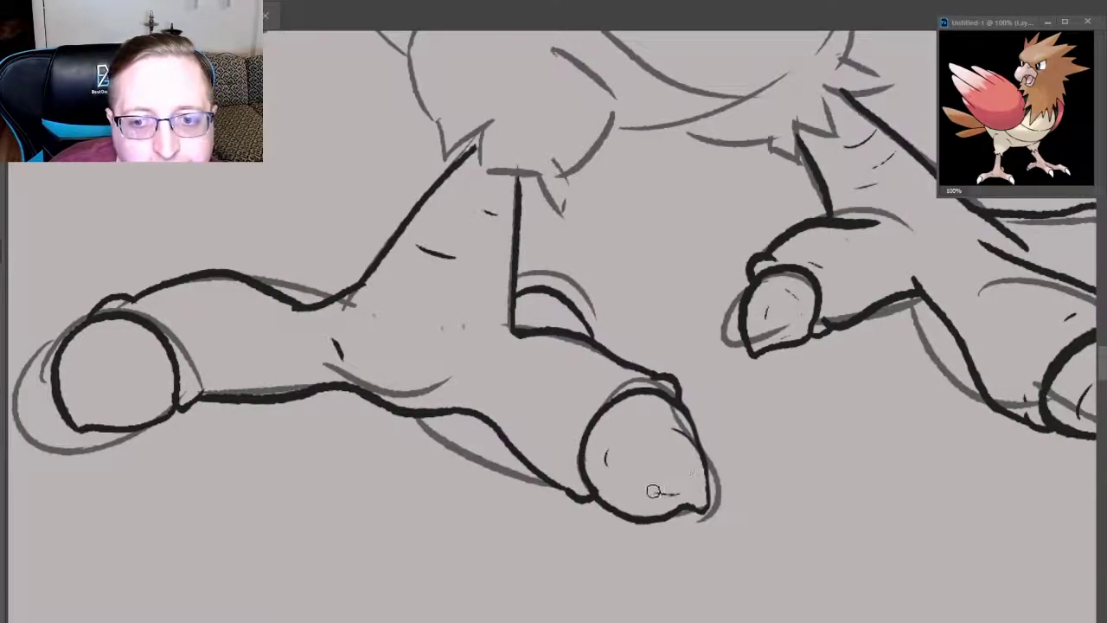
{"action": "left_click_drag", "start_coordinate": [655, 425], "coordinate": [682, 457]}
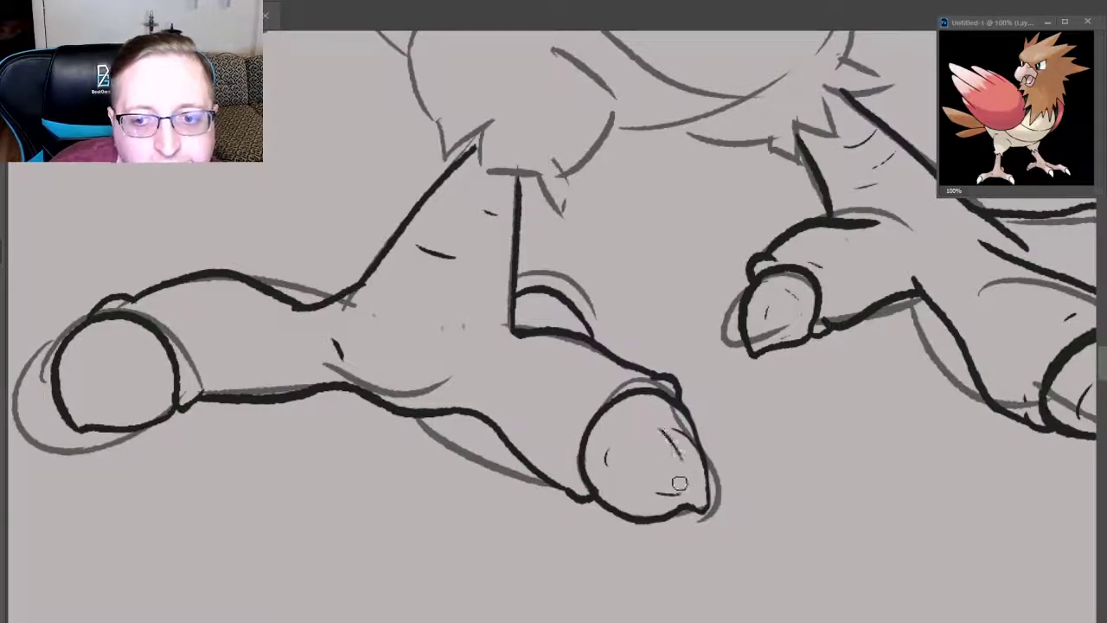
{"action": "left_click_drag", "start_coordinate": [82, 362], "coordinate": [78, 391]}
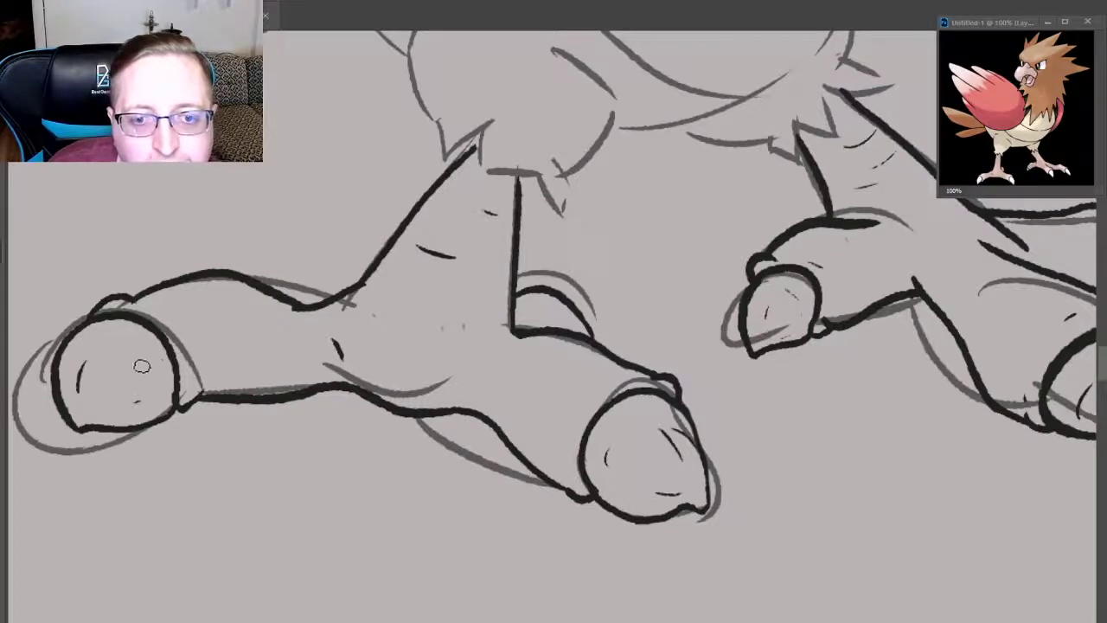
{"action": "left_click_drag", "start_coordinate": [137, 365], "coordinate": [121, 376]}
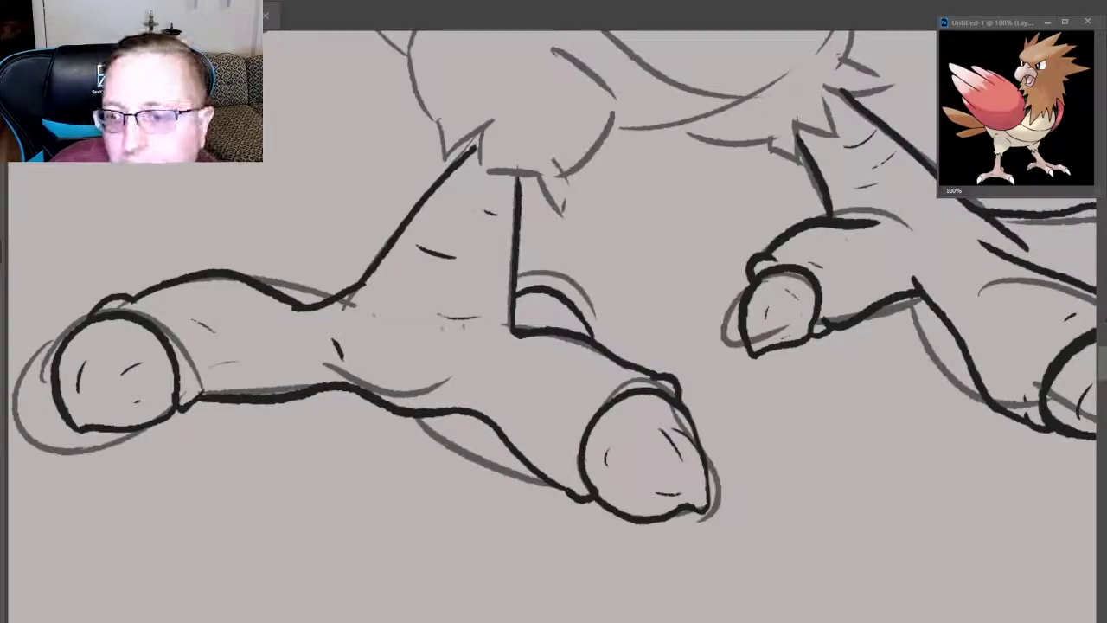
- Ink the angled top of the left leg below the belly and the feather tips under the thigh
{"action": "scroll", "coordinate": [1085, 266], "scroll_direction": "up", "scroll_amount": 5}
{"action": "scroll", "coordinate": [553, 325], "scroll_direction": "up", "scroll_amount": 1}
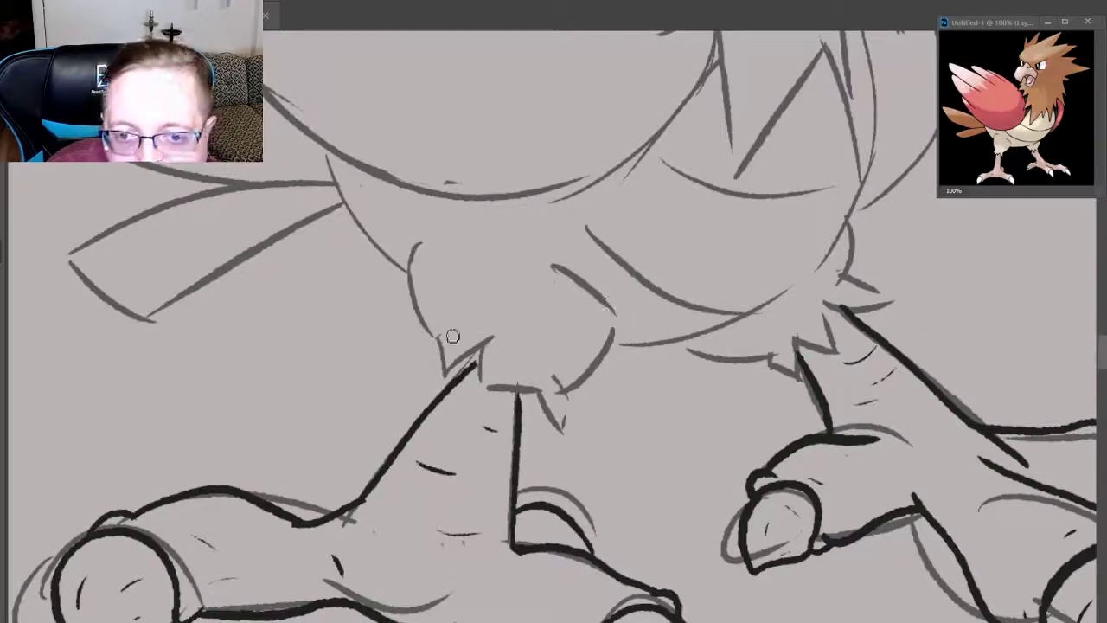
{"action": "mouse_move", "coordinate": [441, 339]}
{"action": "left_mouse_down"}
{"action": "mouse_move", "coordinate": [438, 377]}
{"action": "mouse_move", "coordinate": [496, 363]}
{"action": "left_mouse_up"}
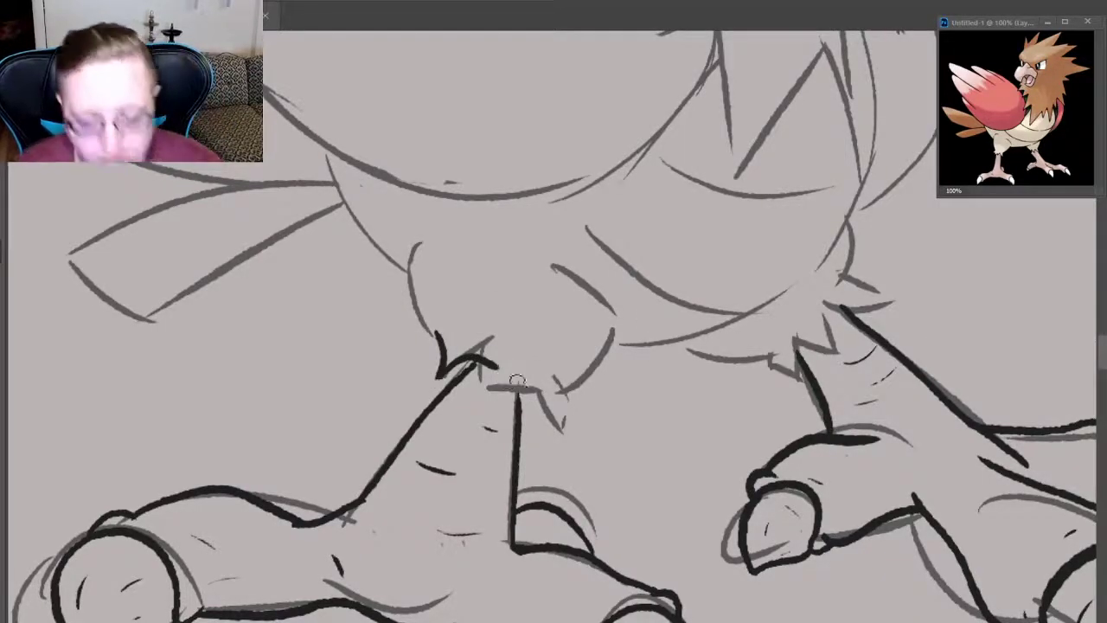
{"action": "key", "text": "ctrl+z"}
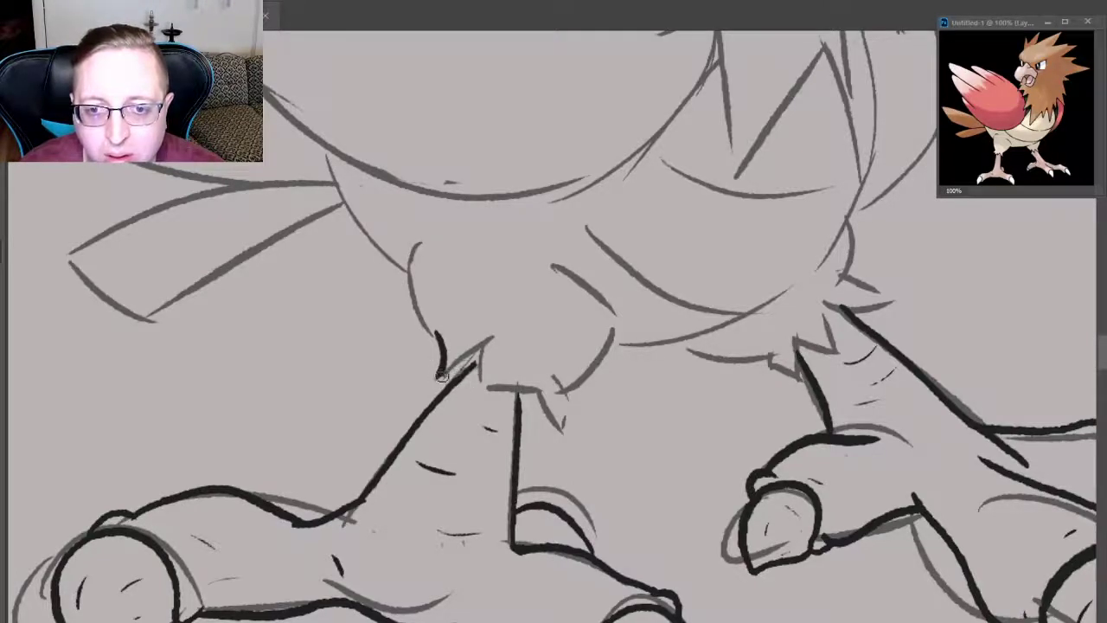
{"action": "left_click_drag", "start_coordinate": [438, 376], "coordinate": [489, 363]}
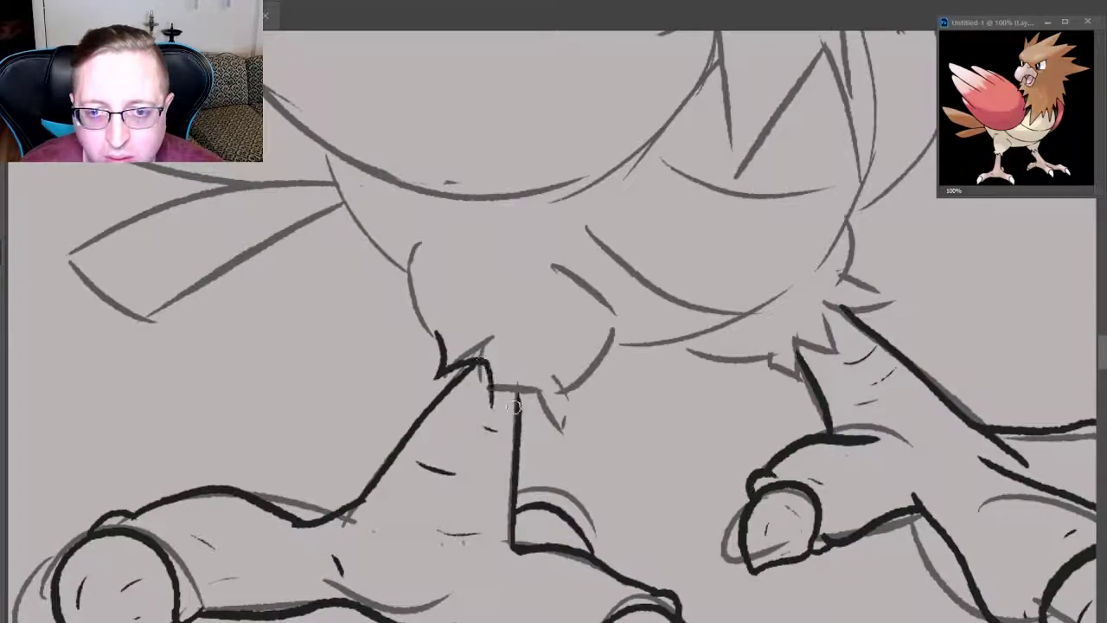
{"action": "mouse_move", "coordinate": [489, 404]}
{"action": "left_mouse_down"}
{"action": "mouse_move", "coordinate": [539, 385]}
{"action": "mouse_move", "coordinate": [562, 425]}
{"action": "mouse_move", "coordinate": [569, 379]}
{"action": "left_mouse_up"}
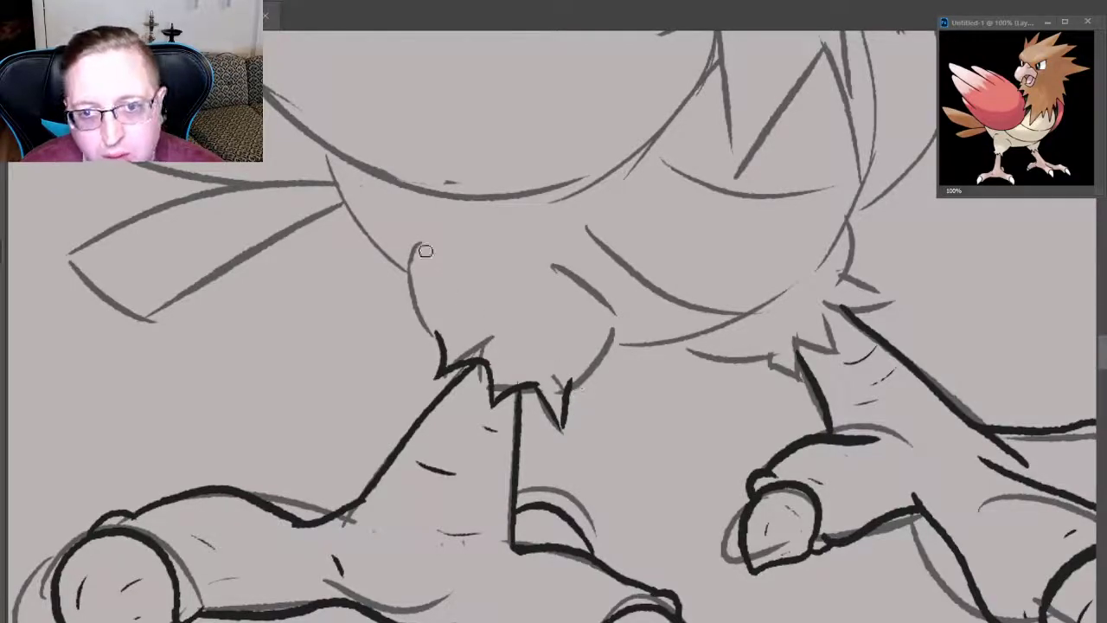
- Ink the left thigh's right side and upper-right edge, discarding the left-edge attempts
{"action": "left_click_drag", "start_coordinate": [415, 242], "coordinate": [443, 339]}
{"action": "key", "text": "ctrl+z"}
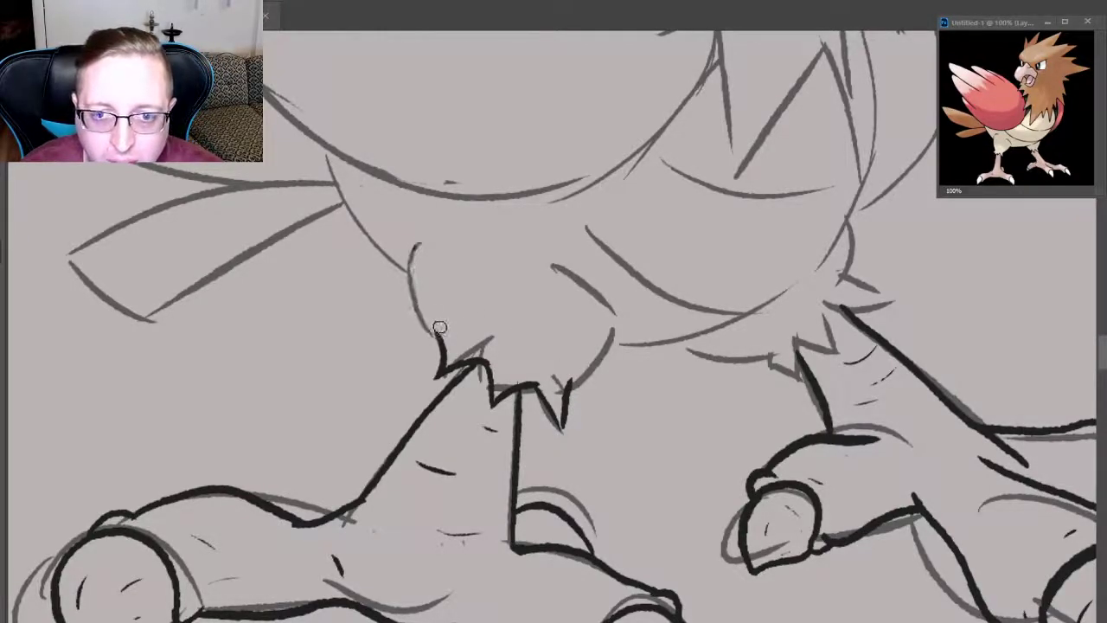
{"action": "mouse_move", "coordinate": [419, 244]}
{"action": "left_mouse_down"}
{"action": "mouse_move", "coordinate": [443, 342]}
{"action": "mouse_move", "coordinate": [424, 303]}
{"action": "mouse_move", "coordinate": [424, 249]}
{"action": "mouse_move", "coordinate": [446, 344]}
{"action": "mouse_move", "coordinate": [415, 249]}
{"action": "left_mouse_up"}
{"action": "key", "text": "ctrl+z"}
{"action": "key", "text": "ctrl+z"}
{"action": "key", "text": "ctrl+z"}
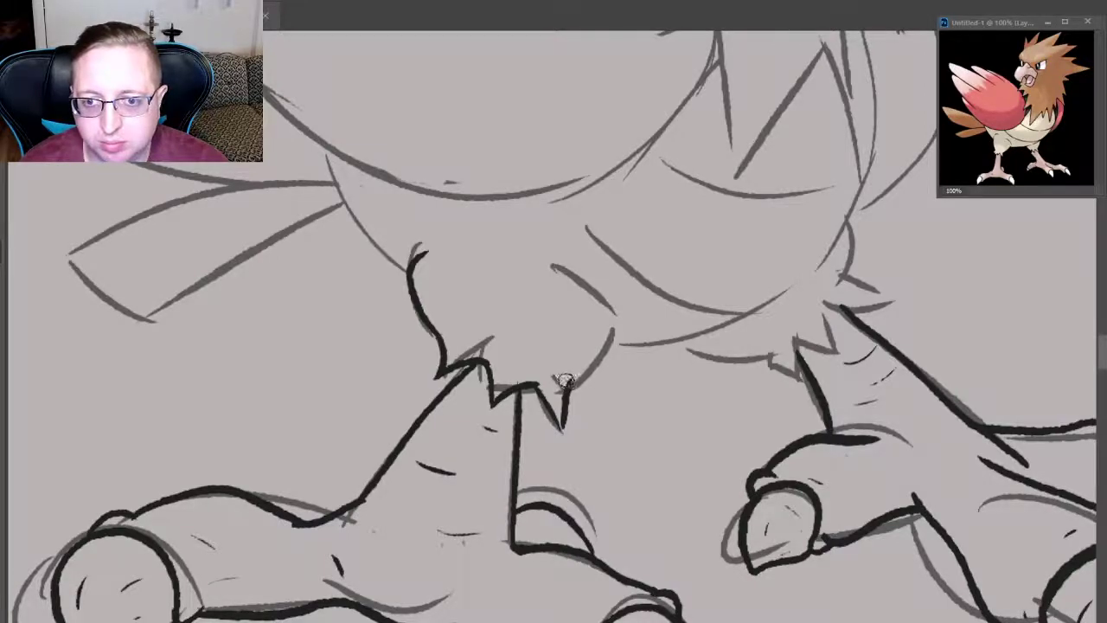
{"action": "left_click_drag", "start_coordinate": [567, 381], "coordinate": [621, 318]}
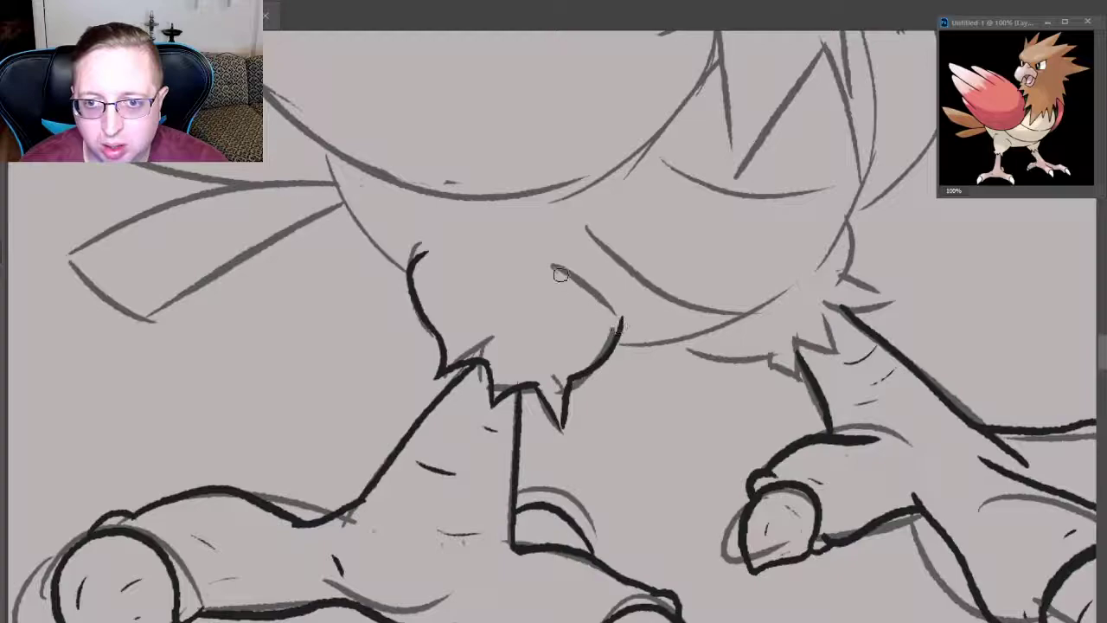
{"action": "left_click_drag", "start_coordinate": [621, 313], "coordinate": [558, 266]}
- Try inking the left thigh's top edge several times, undoing each attempt
{"action": "mouse_move", "coordinate": [436, 253]}
{"action": "left_mouse_down"}
{"action": "mouse_move", "coordinate": [497, 256]}
{"action": "mouse_move", "coordinate": [541, 275]}
{"action": "left_mouse_up"}
{"action": "key", "text": "ctrl+z"}
{"action": "left_click_drag", "start_coordinate": [436, 253], "coordinate": [544, 257]}
{"action": "key", "text": "ctrl+z"}
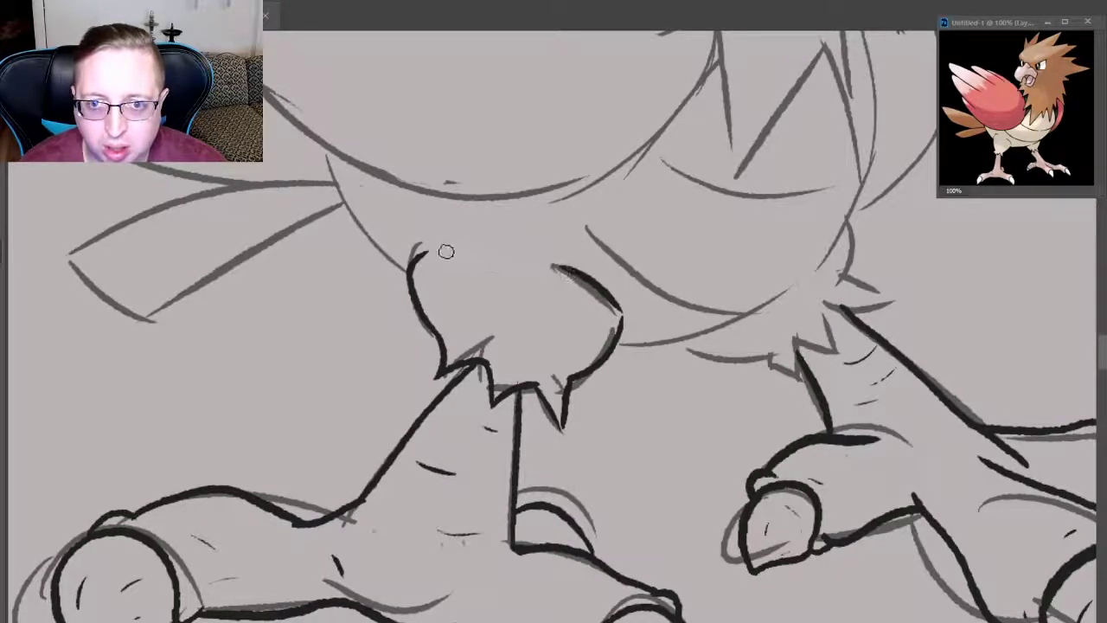
{"action": "left_click_drag", "start_coordinate": [437, 250], "coordinate": [520, 254]}
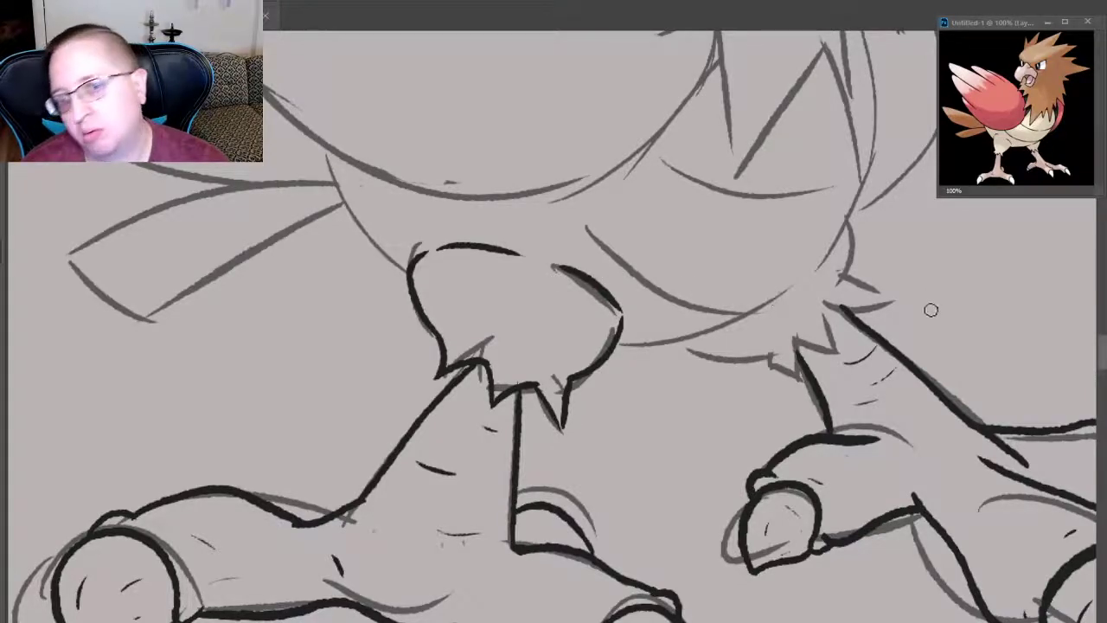
{"action": "key", "text": "ctrl+z"}
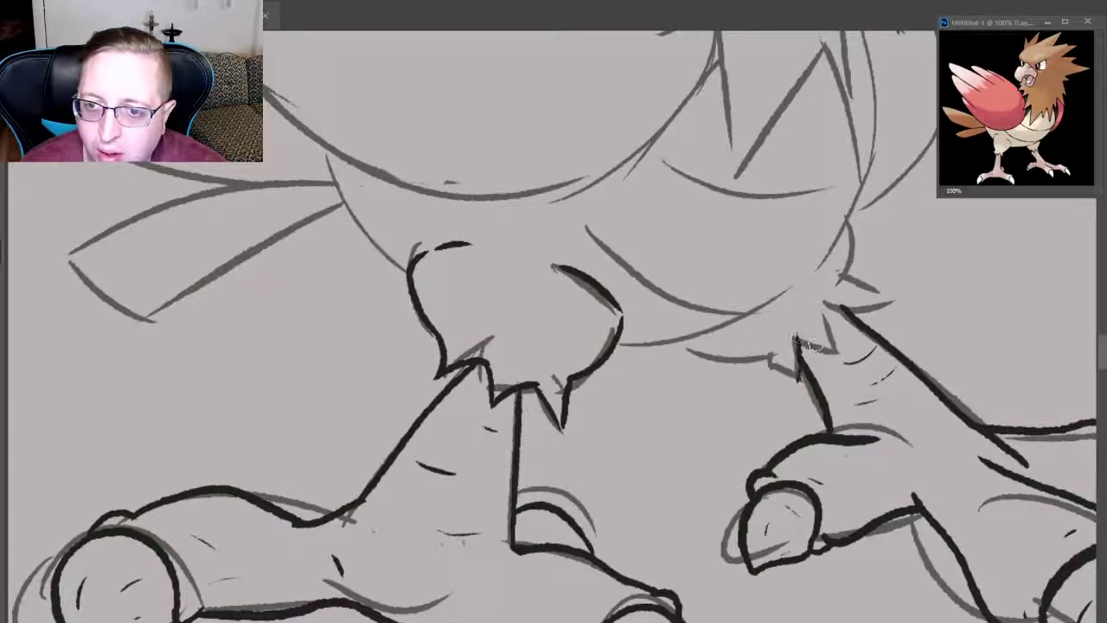
- Ink the right thigh's jagged edge and the upward feather point at the leg joint
{"action": "mouse_move", "coordinate": [831, 353]}
{"action": "left_mouse_down"}
{"action": "mouse_move", "coordinate": [796, 339]}
{"action": "mouse_move", "coordinate": [843, 345]}
{"action": "left_mouse_up"}
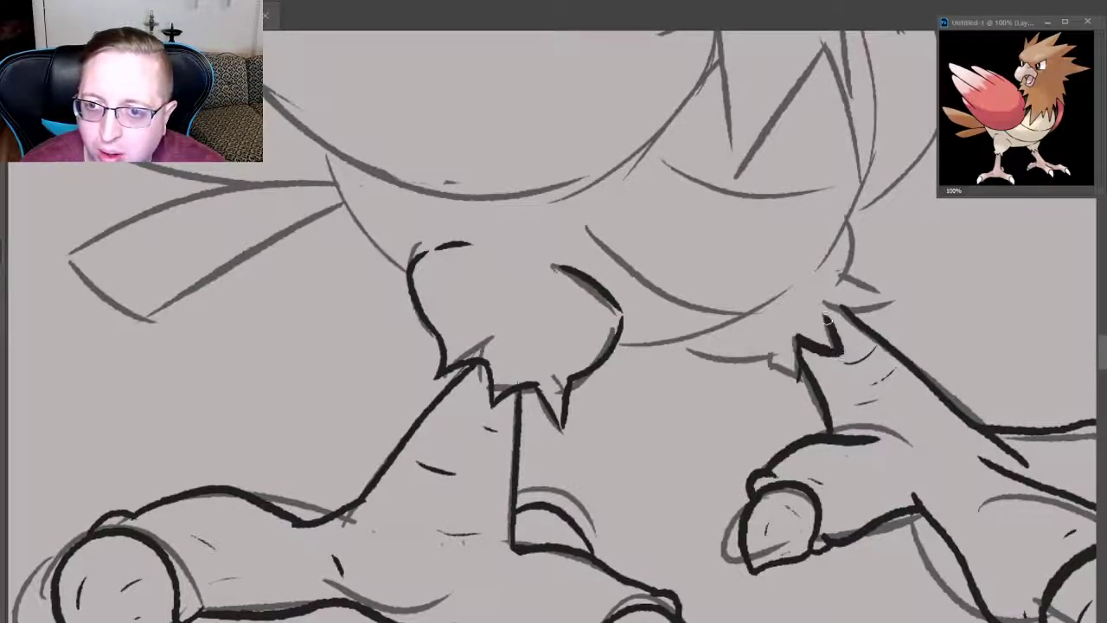
{"action": "mouse_move", "coordinate": [855, 290]}
{"action": "left_mouse_down"}
{"action": "mouse_move", "coordinate": [827, 318]}
{"action": "mouse_move", "coordinate": [855, 290]}
{"action": "left_mouse_up"}
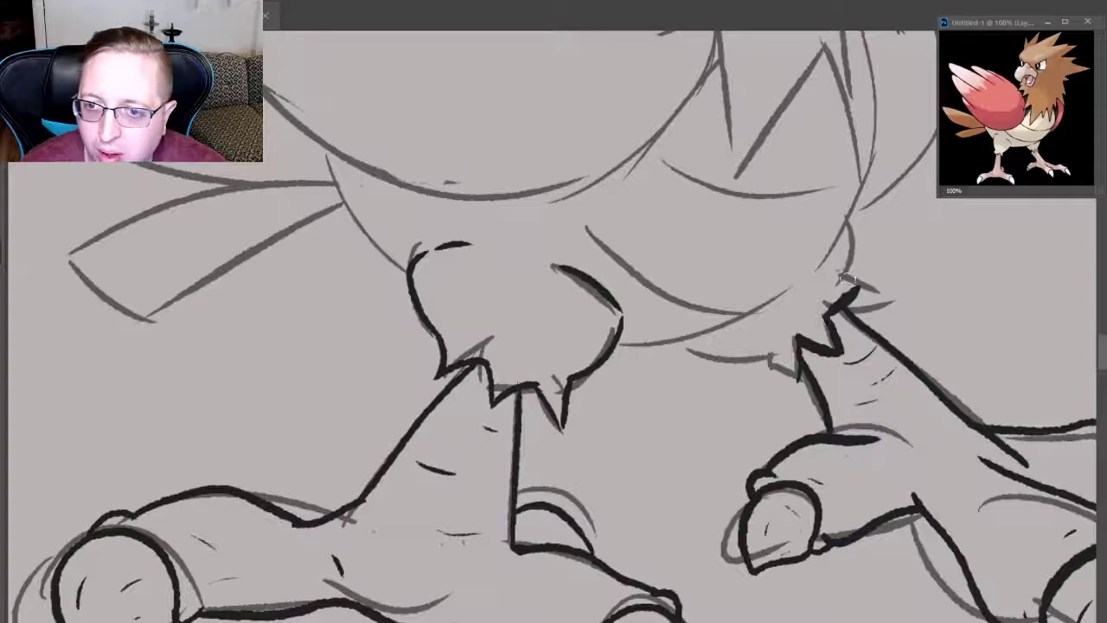
{"action": "key", "text": "ctrl+z"}
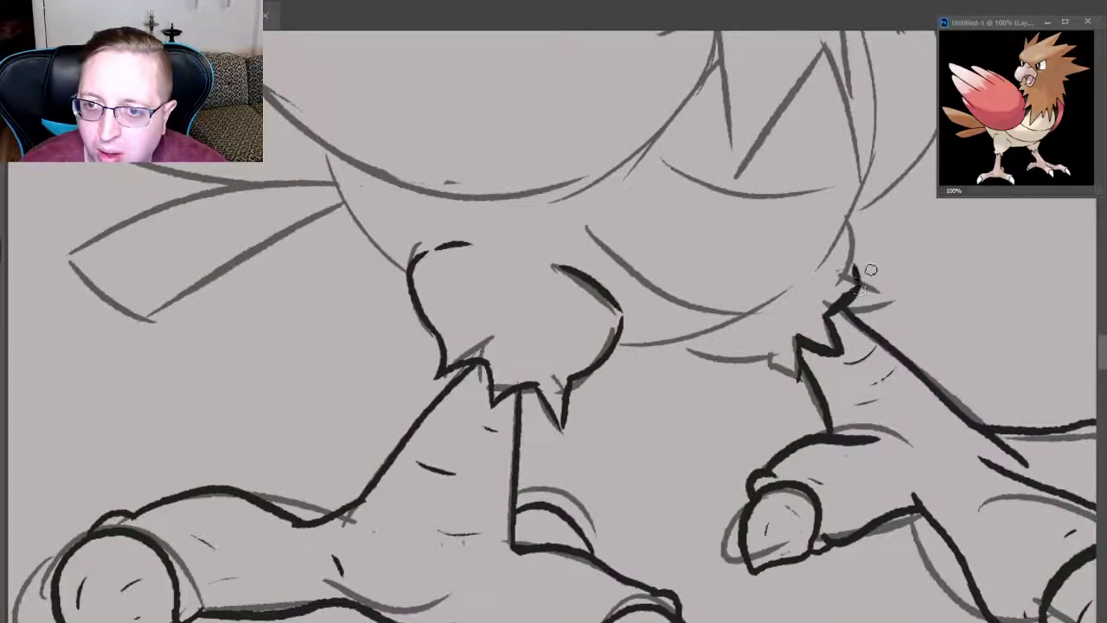
{"action": "key", "text": "ctrl+z"}
{"action": "left_click_drag", "start_coordinate": [846, 218], "coordinate": [860, 277]}
{"action": "key", "text": "ctrl+z"}
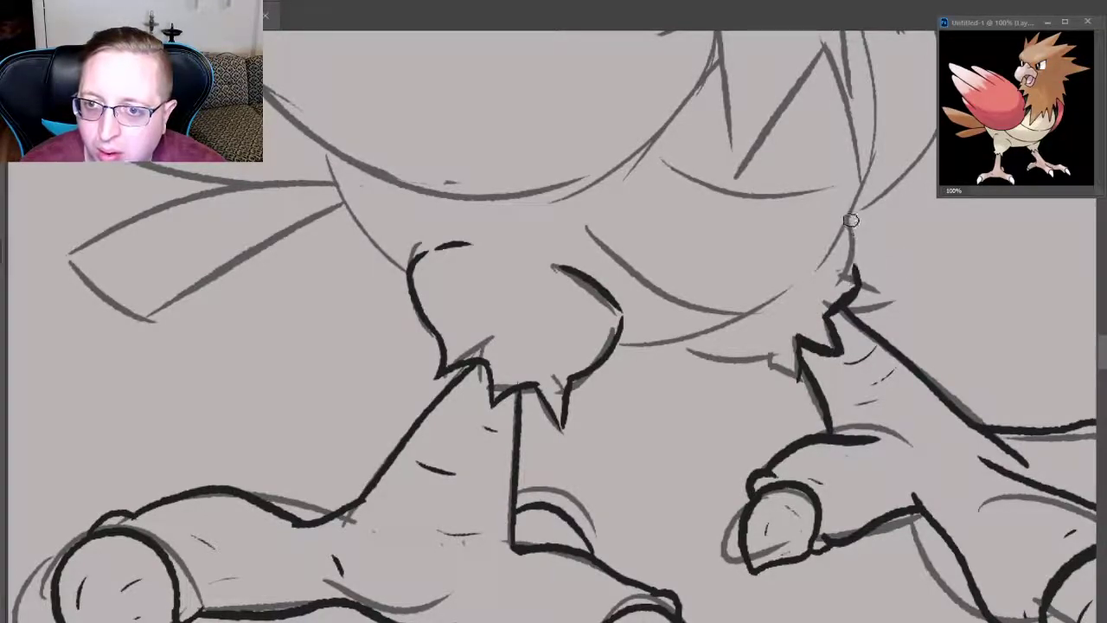
{"action": "left_click_drag", "start_coordinate": [848, 215], "coordinate": [864, 279]}
{"action": "key", "text": "ctrl+z"}
{"action": "left_click_drag", "start_coordinate": [848, 215], "coordinate": [857, 285]}
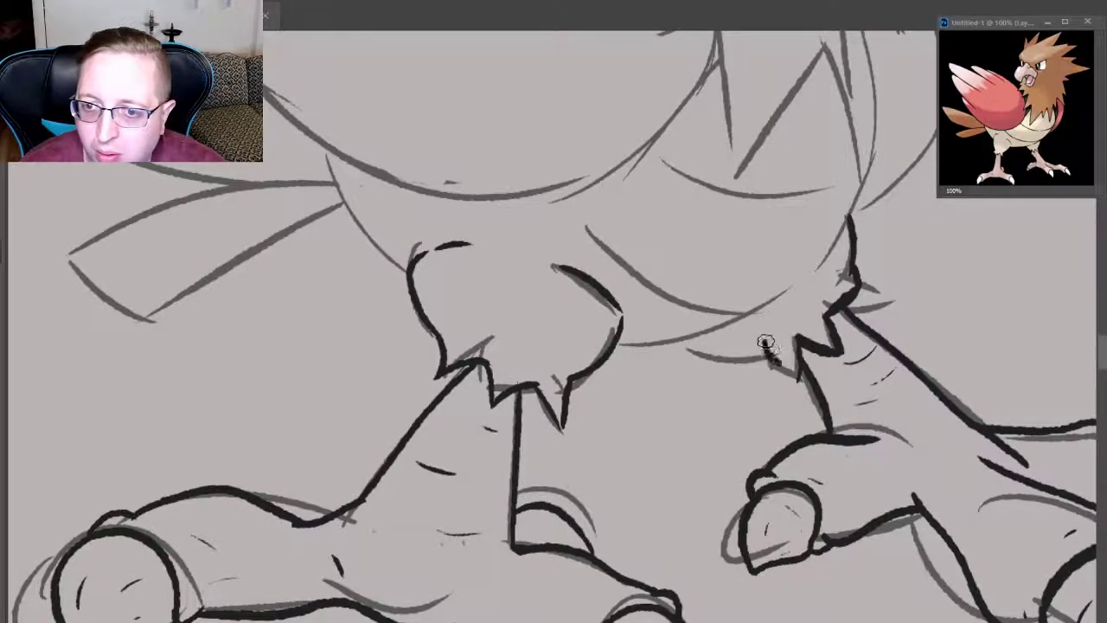
- Ink a short stroke joining the leg line and redraw the lower belly line toward the left thigh
{"action": "left_click_drag", "start_coordinate": [764, 340], "coordinate": [800, 356]}
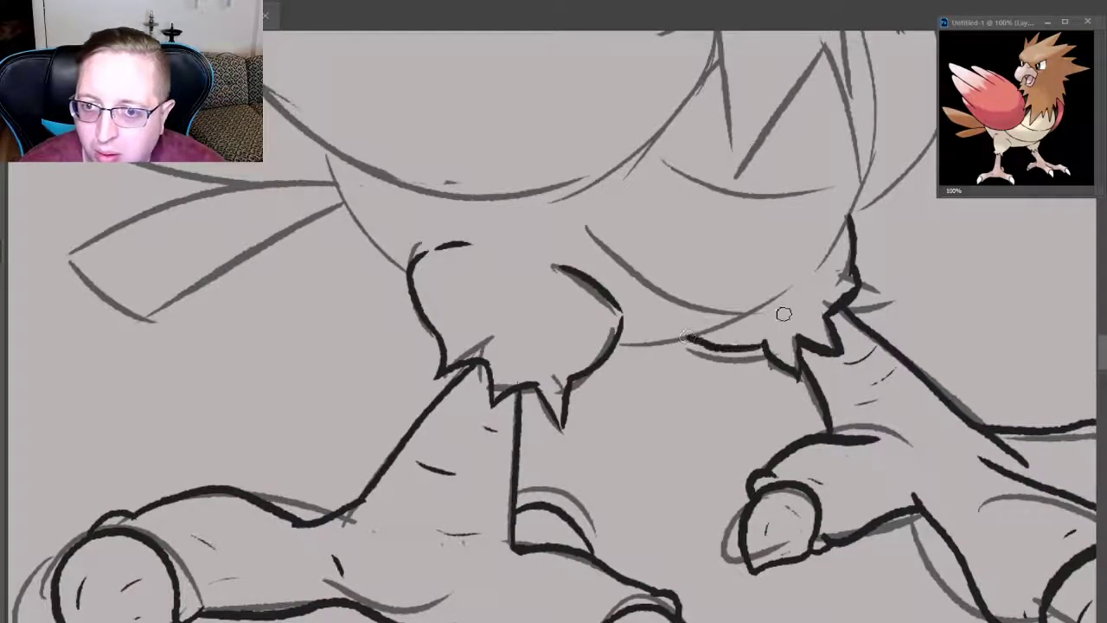
{"action": "left_click_drag", "start_coordinate": [680, 334], "coordinate": [766, 347]}
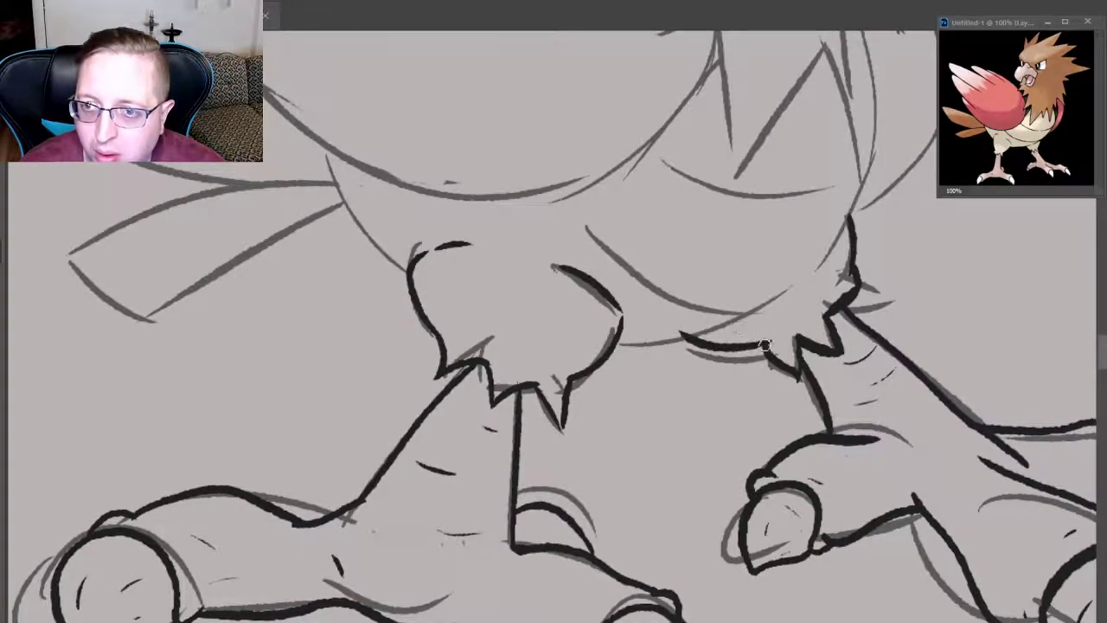
{"action": "key", "text": "ctrl+z"}
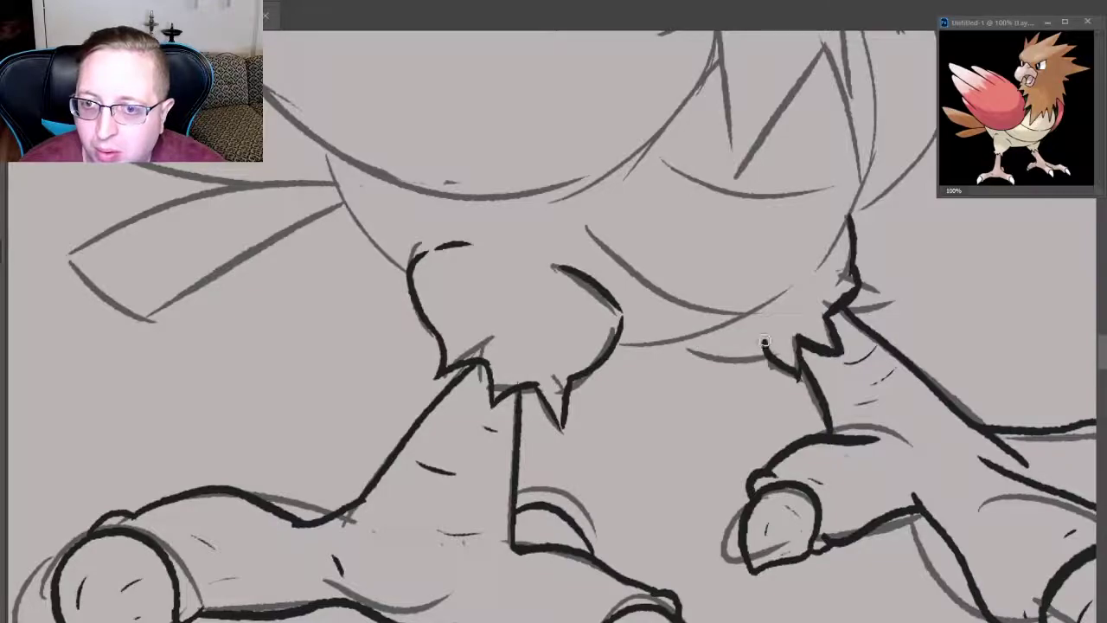
{"action": "left_click_drag", "start_coordinate": [770, 340], "coordinate": [688, 339]}
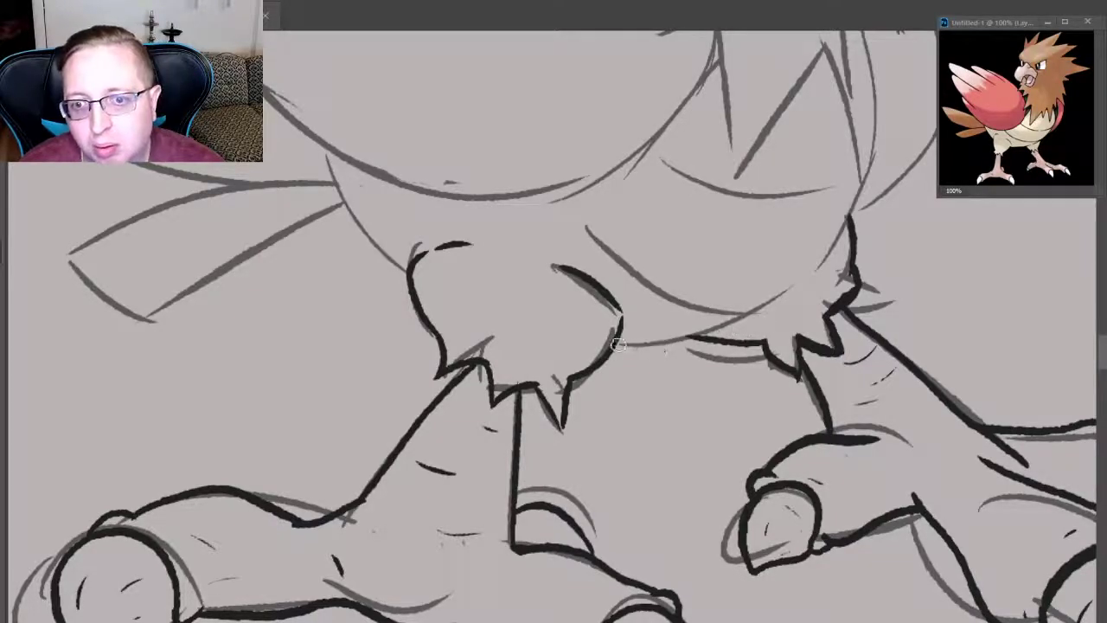
{"action": "left_click_drag", "start_coordinate": [616, 342], "coordinate": [753, 327]}
{"action": "key", "text": "ctrl+z"}
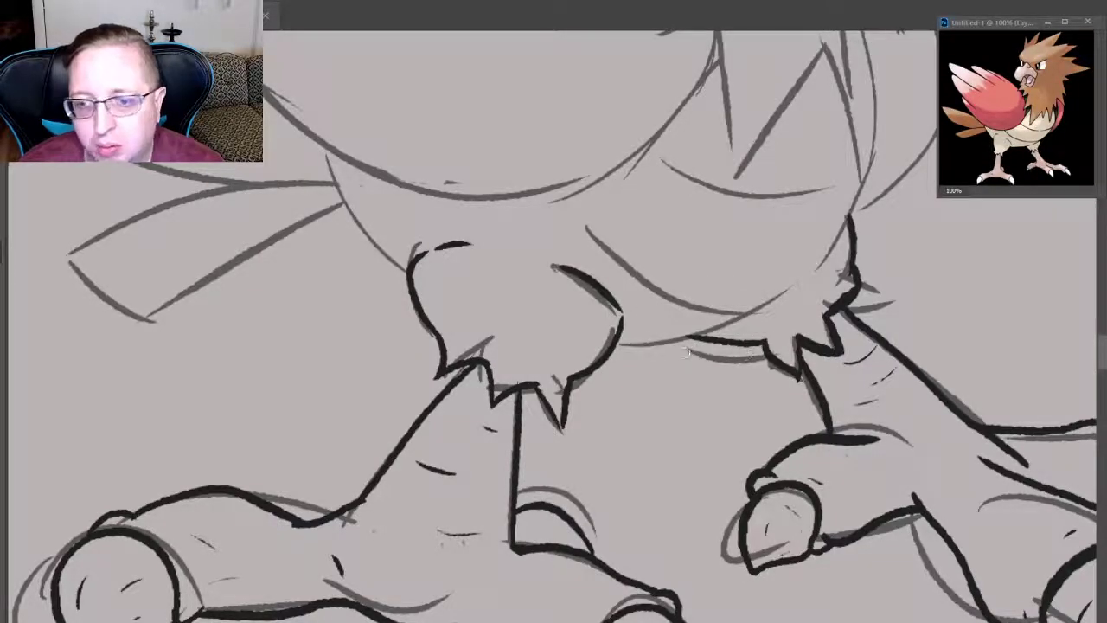
{"action": "mouse_move", "coordinate": [645, 347]}
{"action": "left_mouse_down"}
{"action": "mouse_move", "coordinate": [611, 346]}
{"action": "mouse_move", "coordinate": [770, 307]}
{"action": "left_mouse_up"}
{"action": "key", "text": "ctrl+z"}
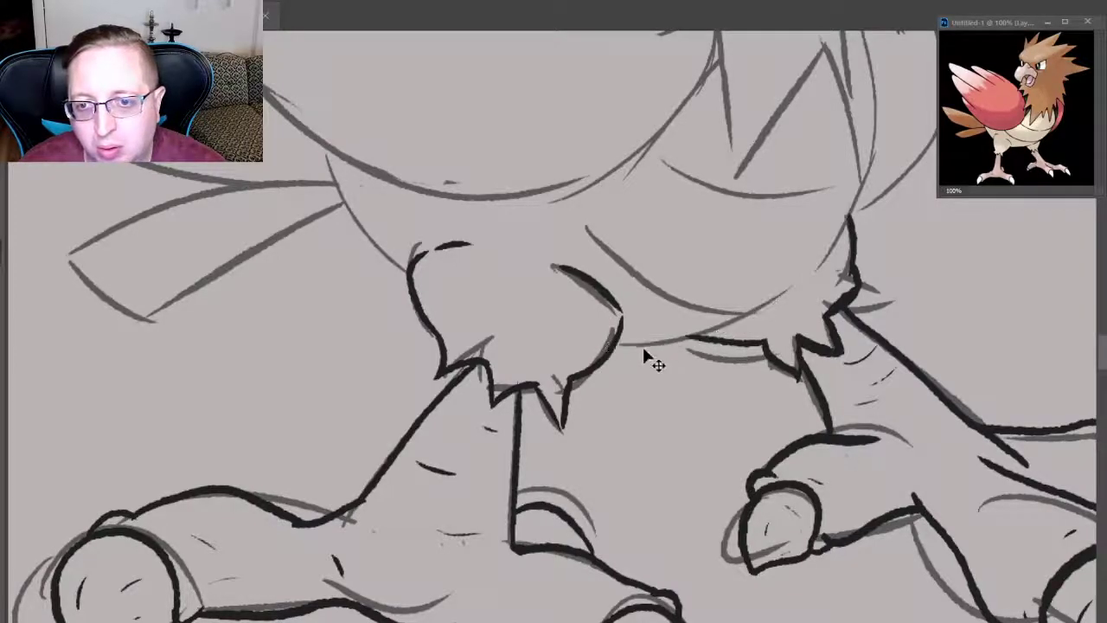
{"action": "mouse_move", "coordinate": [611, 345]}
{"action": "left_mouse_down"}
{"action": "mouse_move", "coordinate": [718, 333]}
{"action": "mouse_move", "coordinate": [789, 287]}
{"action": "left_mouse_up"}
{"action": "key", "text": "ctrl+z"}
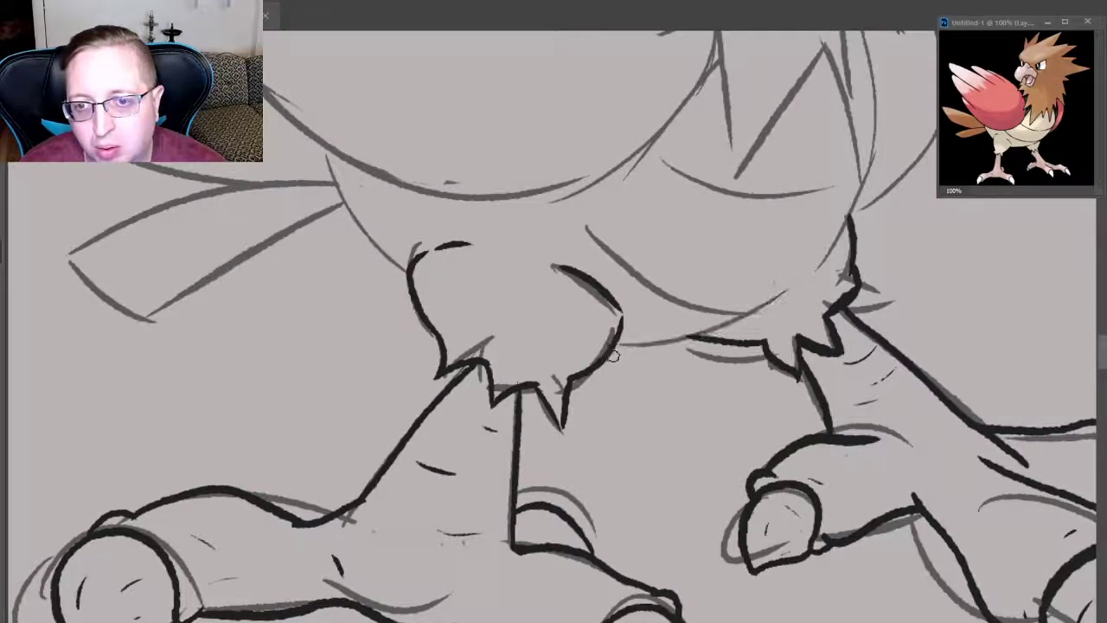
{"action": "mouse_move", "coordinate": [612, 345]}
{"action": "left_mouse_down"}
{"action": "mouse_move", "coordinate": [727, 329]}
{"action": "mouse_move", "coordinate": [789, 286]}
{"action": "left_mouse_up"}
- Ink the belly line between the two thighs and begin the body's lower-left outline
{"action": "key", "text": "ctrl+z"}
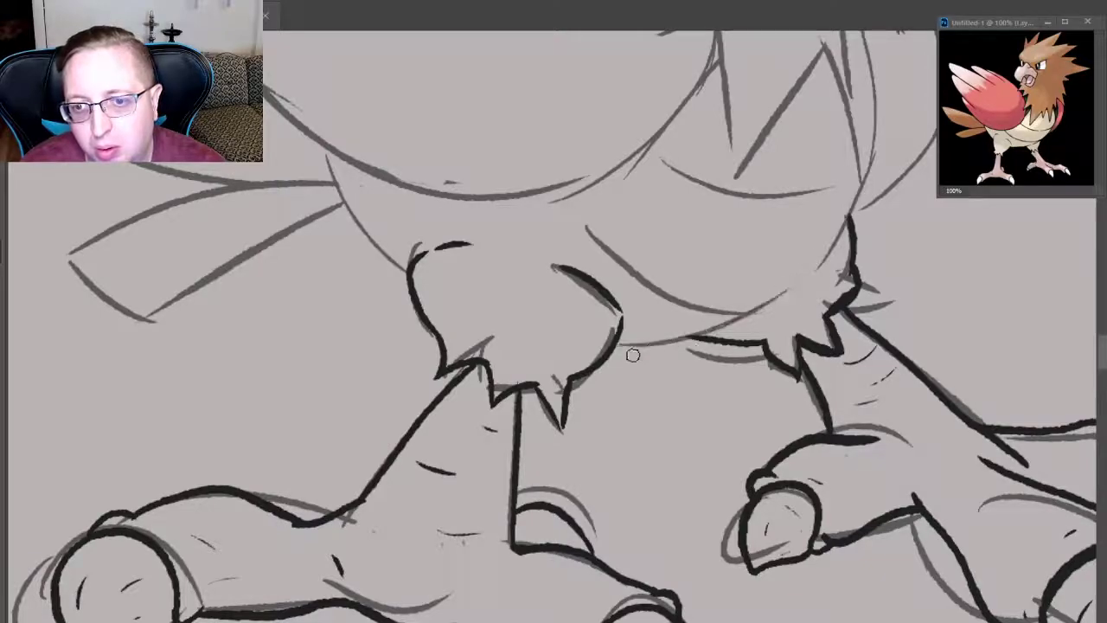
{"action": "left_click_drag", "start_coordinate": [610, 343], "coordinate": [761, 309]}
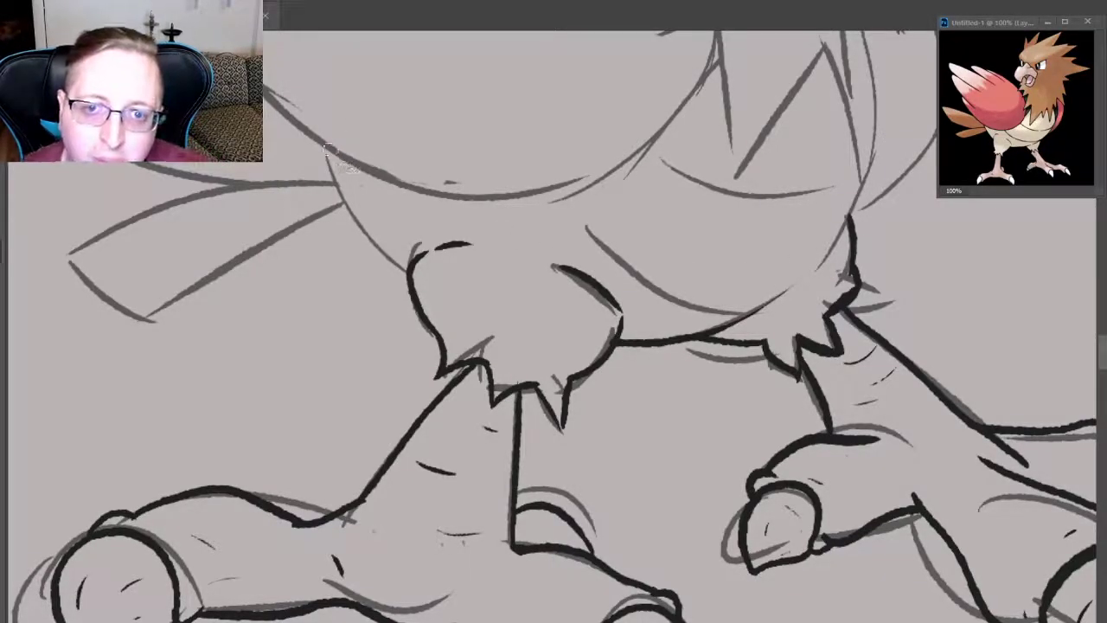
{"action": "left_click_drag", "start_coordinate": [326, 146], "coordinate": [403, 257]}
{"action": "key", "text": "ctrl+z"}
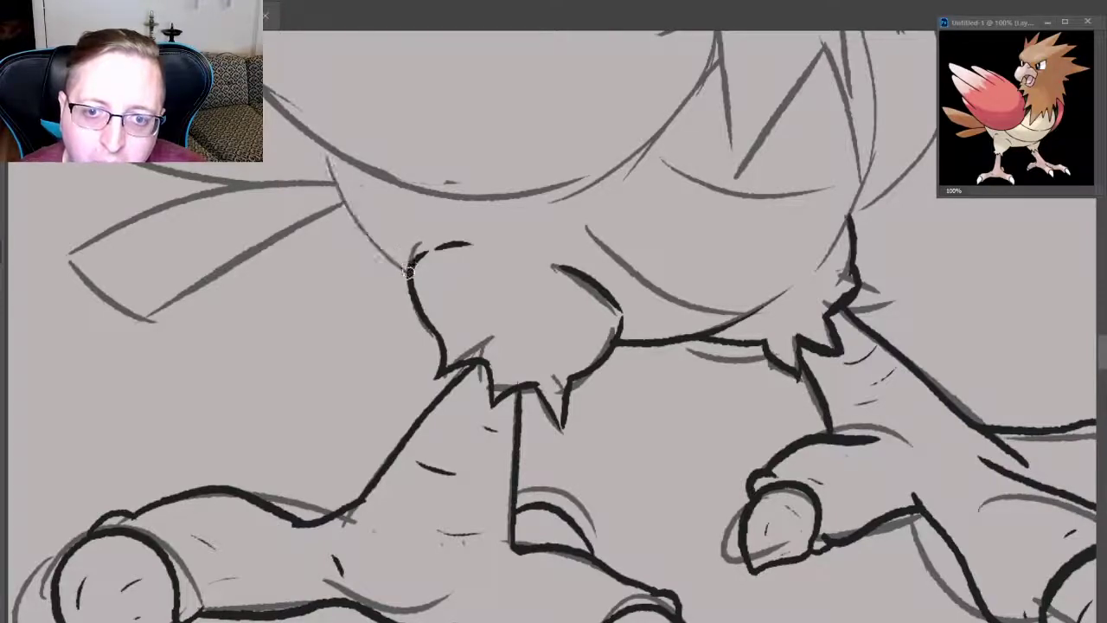
{"action": "left_click_drag", "start_coordinate": [324, 148], "coordinate": [405, 260]}
{"action": "key", "text": "ctrl+z"}
- Retry the body's lower-left outline curve repeatedly, leaving the final attempt undone
{"action": "left_click_drag", "start_coordinate": [324, 145], "coordinate": [405, 259]}
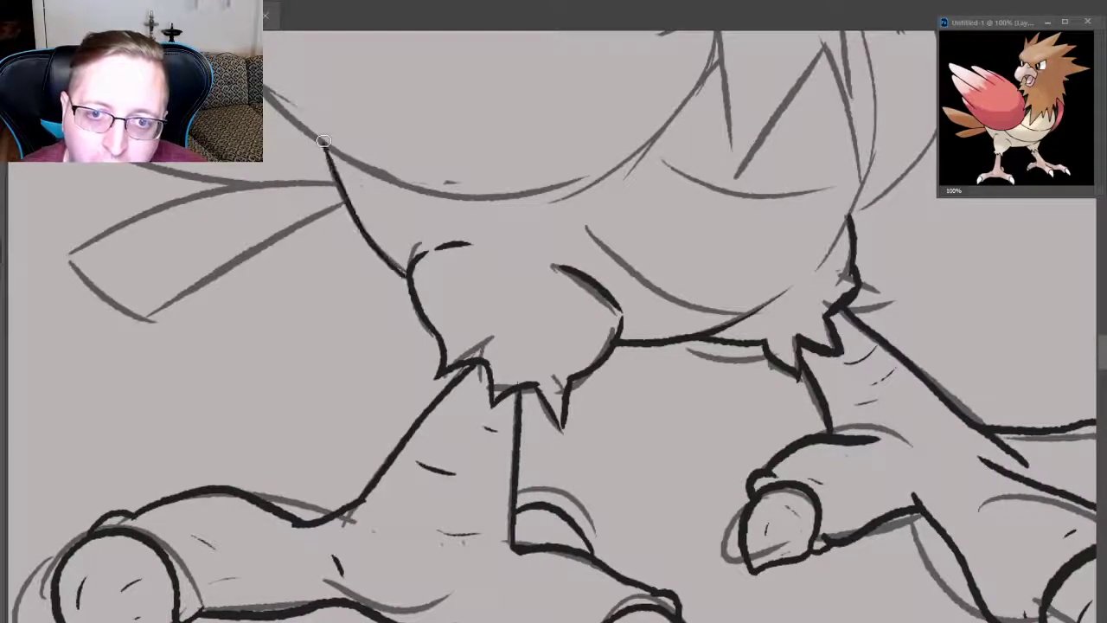
{"action": "key", "text": "ctrl+z"}
{"action": "left_click_drag", "start_coordinate": [324, 145], "coordinate": [405, 259]}
{"action": "key", "text": "ctrl+z"}
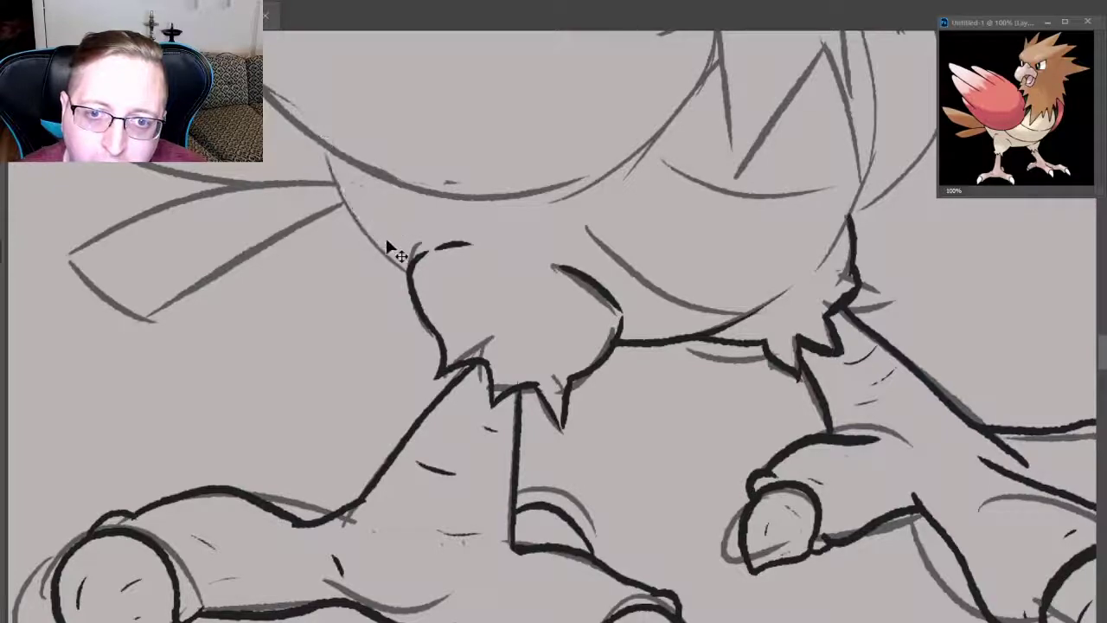
{"action": "left_click_drag", "start_coordinate": [325, 142], "coordinate": [404, 264]}
{"action": "key", "text": "ctrl+z"}
{"action": "mouse_move", "coordinate": [325, 143]}
{"action": "left_mouse_down"}
{"action": "mouse_move", "coordinate": [406, 266]}
{"action": "mouse_move", "coordinate": [318, 139]}
{"action": "left_mouse_up"}
{"action": "key", "text": "ctrl+z"}
{"action": "key", "text": "ctrl+z"}
{"action": "key", "text": "ctrl+z"}
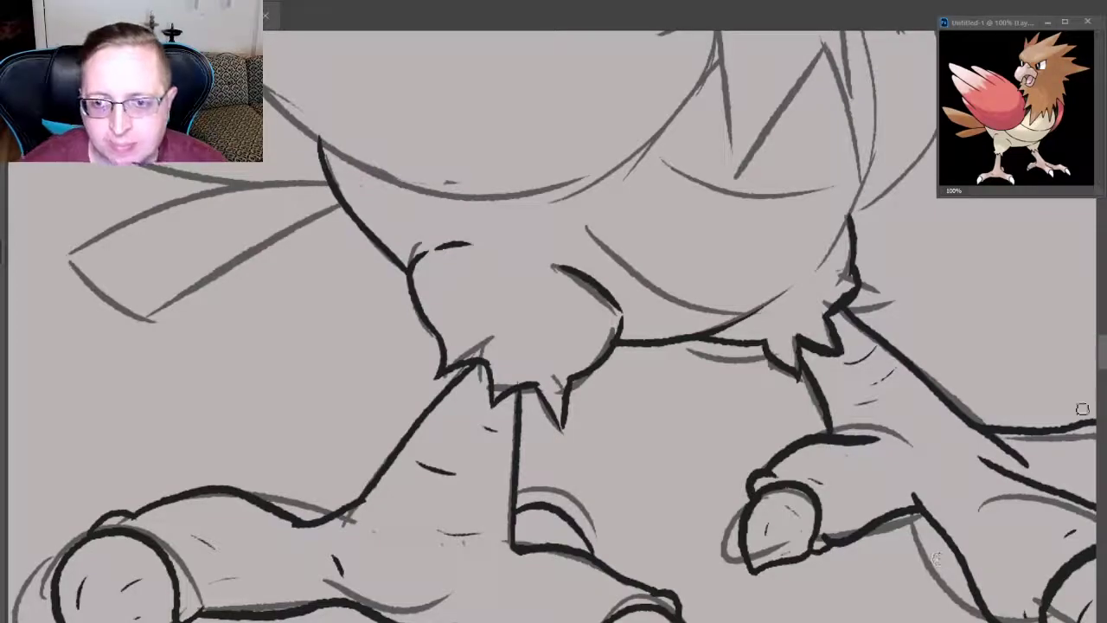
{"action": "scroll", "coordinate": [553, 326], "scroll_direction": "up", "scroll_amount": 10}
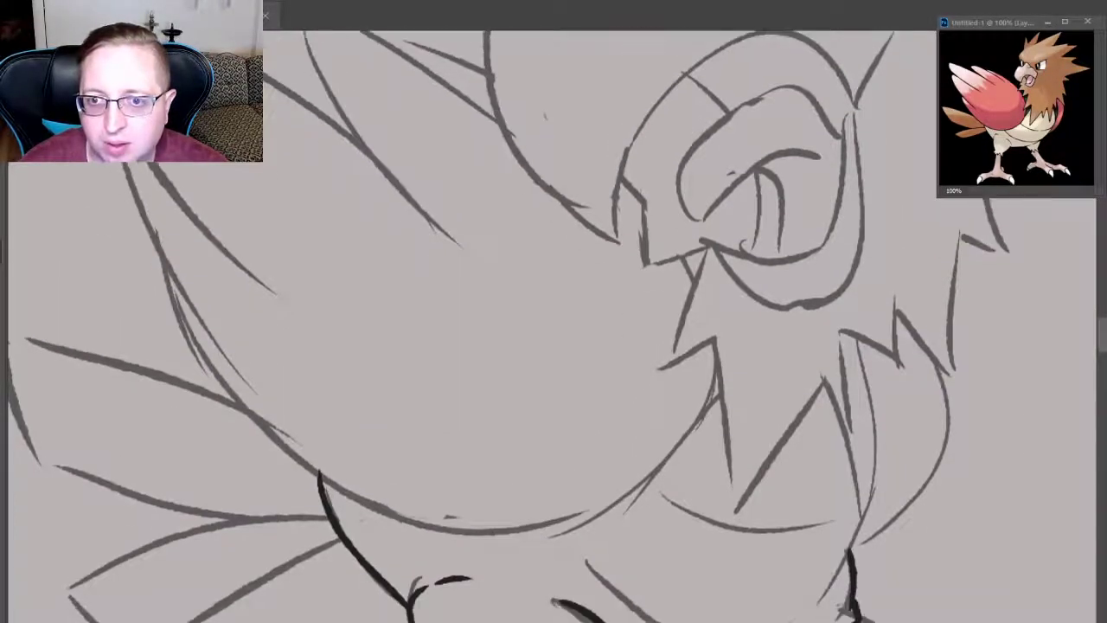
{"action": "scroll", "coordinate": [554, 325], "scroll_direction": "up", "scroll_amount": 2}
{"action": "scroll", "coordinate": [554, 325], "scroll_direction": "up", "scroll_amount": 3}
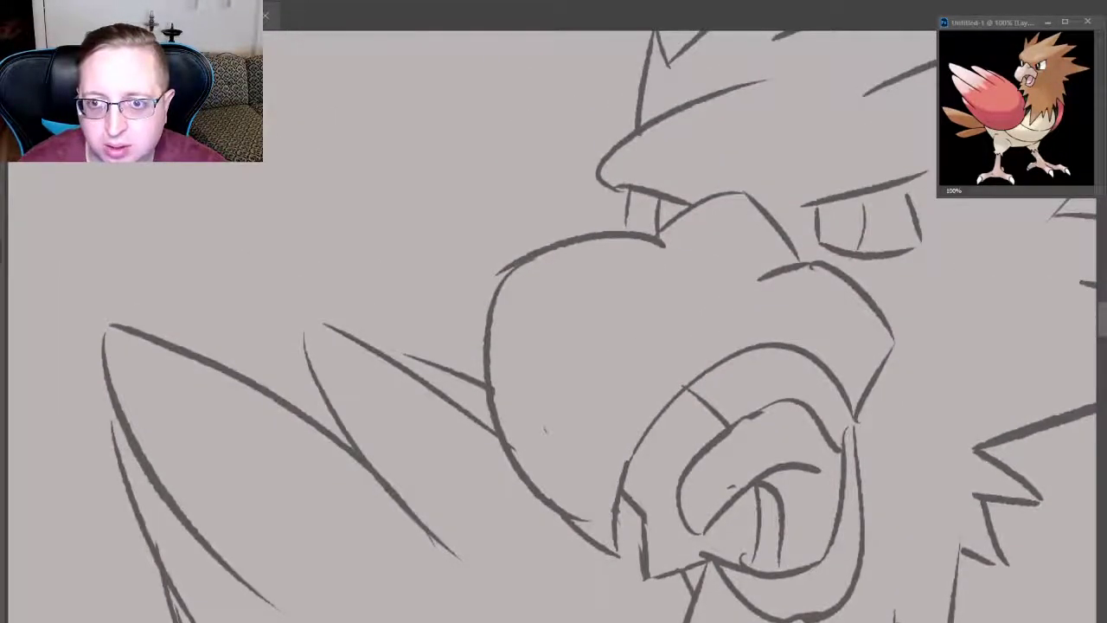
{"action": "scroll", "coordinate": [554, 325], "scroll_direction": "down", "scroll_amount": 1}
{"action": "scroll", "coordinate": [554, 326], "scroll_direction": "right", "scroll_amount": 5}
{"action": "scroll", "coordinate": [554, 326], "scroll_direction": "left", "scroll_amount": 1}
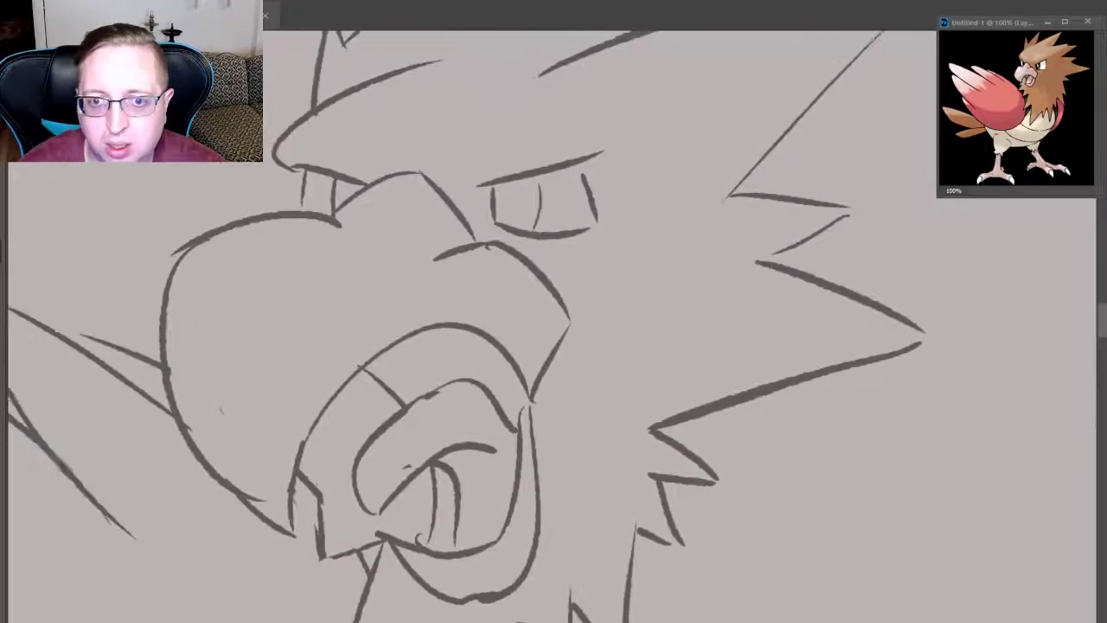
{"action": "scroll", "coordinate": [553, 325], "scroll_direction": "left", "scroll_amount": 2}
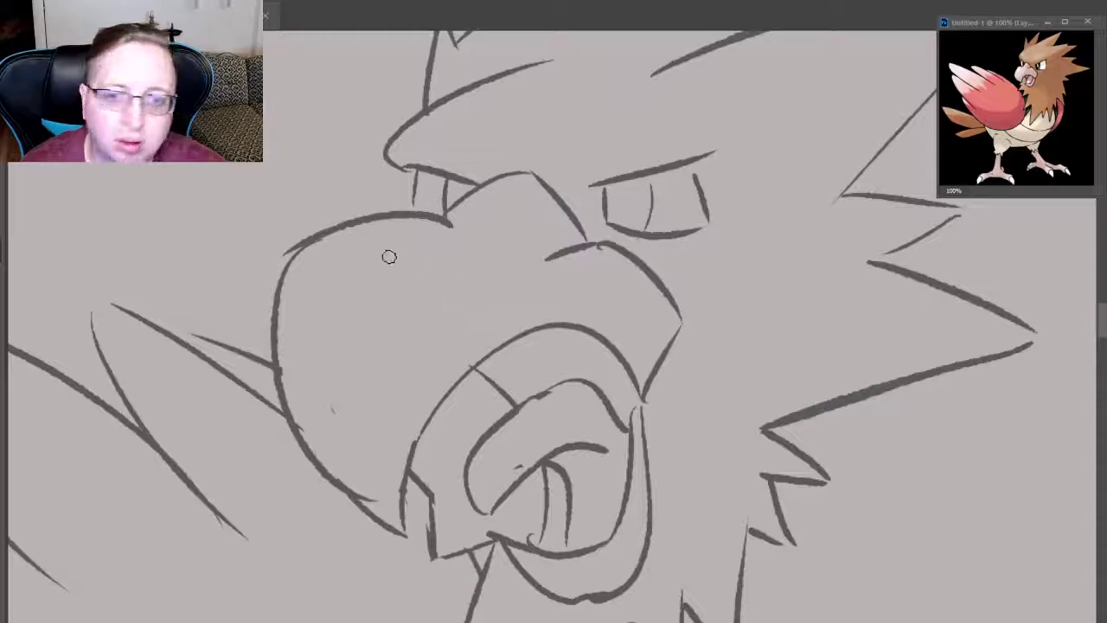
- Ink the full left curve of the beak after several discarded head-outline attempts
{"action": "mouse_move", "coordinate": [452, 227]}
{"action": "left_mouse_down"}
{"action": "mouse_move", "coordinate": [309, 247]}
{"action": "mouse_move", "coordinate": [376, 475]}
{"action": "left_mouse_up"}
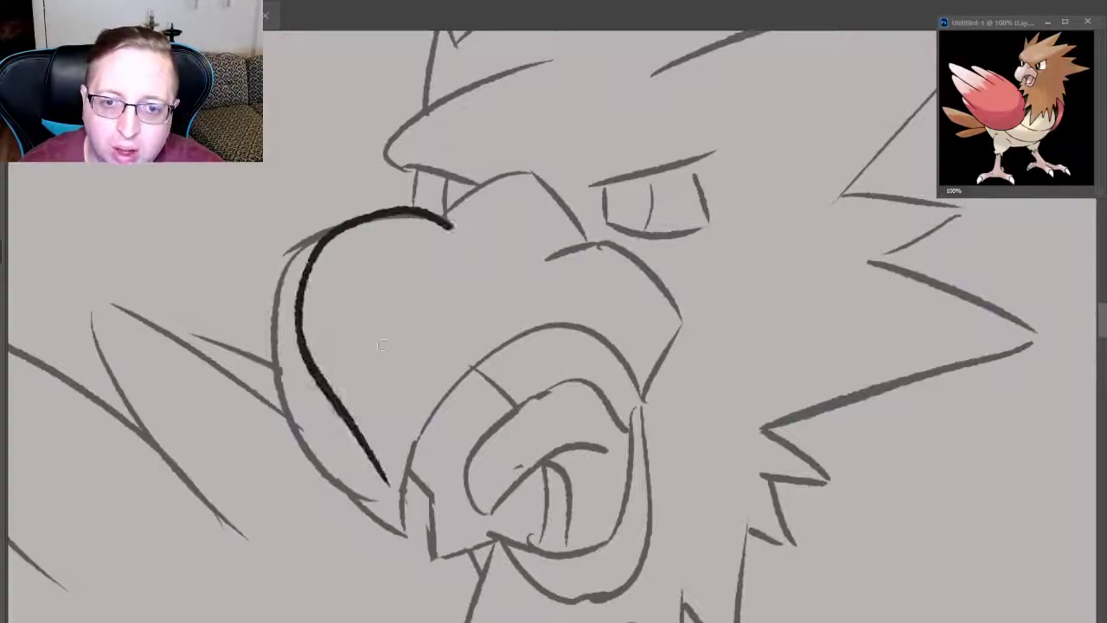
{"action": "key", "text": "ctrl+z"}
{"action": "mouse_move", "coordinate": [389, 214]}
{"action": "left_mouse_down"}
{"action": "mouse_move", "coordinate": [454, 225]}
{"action": "mouse_move", "coordinate": [371, 507]}
{"action": "mouse_move", "coordinate": [408, 531]}
{"action": "left_mouse_up"}
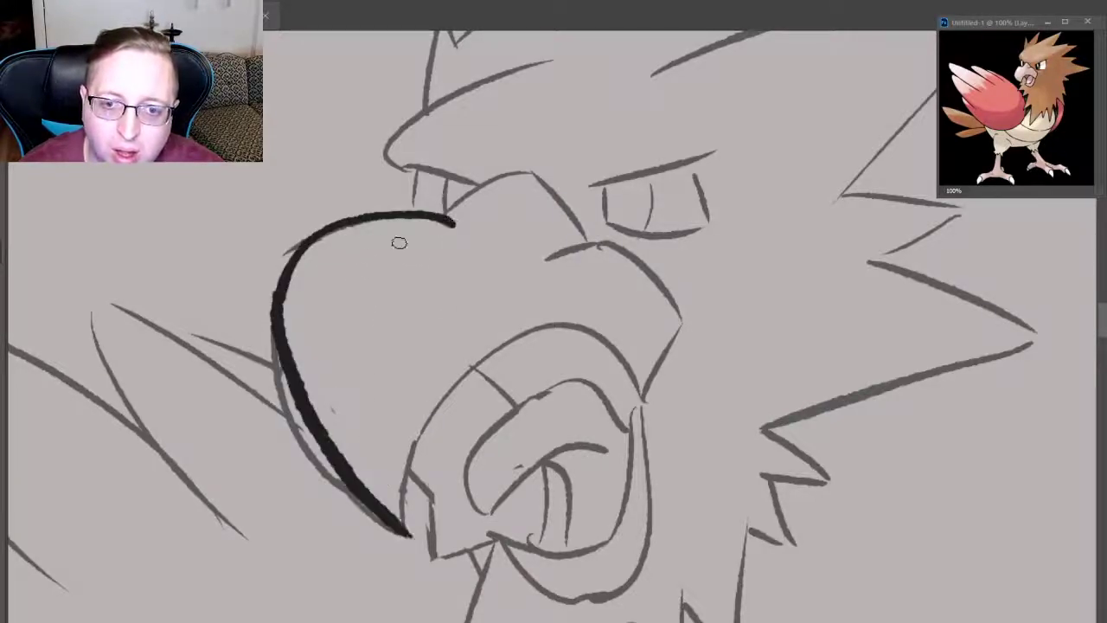
{"action": "key", "text": "ctrl+z"}
{"action": "mouse_move", "coordinate": [450, 227]}
{"action": "left_mouse_down"}
{"action": "mouse_move", "coordinate": [270, 269]}
{"action": "mouse_move", "coordinate": [402, 532]}
{"action": "left_mouse_up"}
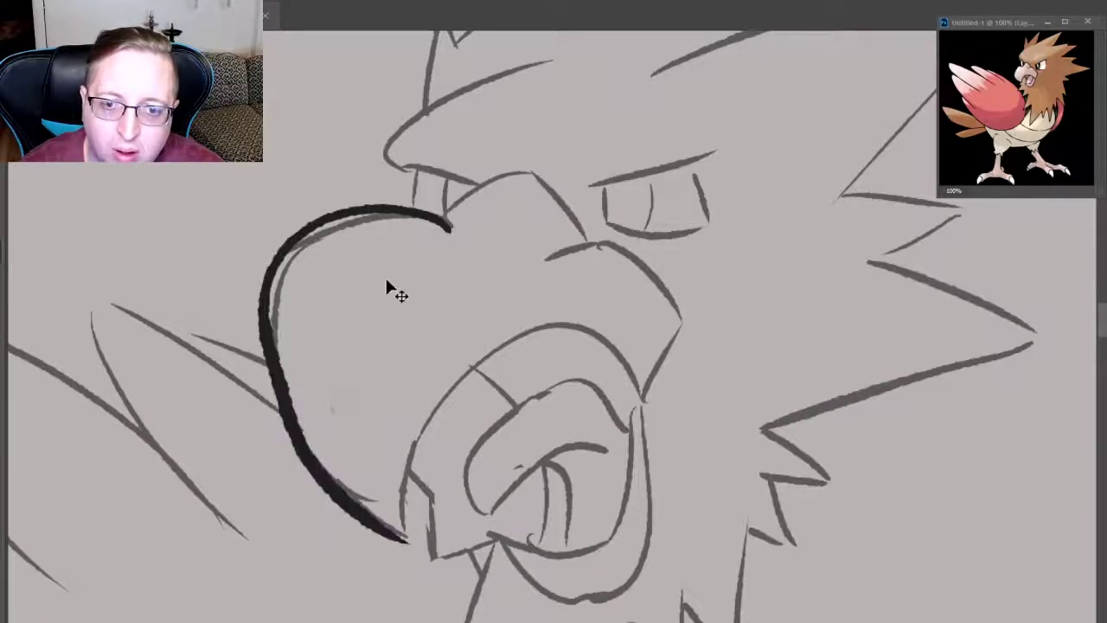
{"action": "key", "text": "ctrl+z"}
{"action": "mouse_move", "coordinate": [337, 217]}
{"action": "left_mouse_down"}
{"action": "mouse_move", "coordinate": [455, 228]}
{"action": "mouse_move", "coordinate": [400, 536]}
{"action": "mouse_move", "coordinate": [566, 312]}
{"action": "left_mouse_up"}
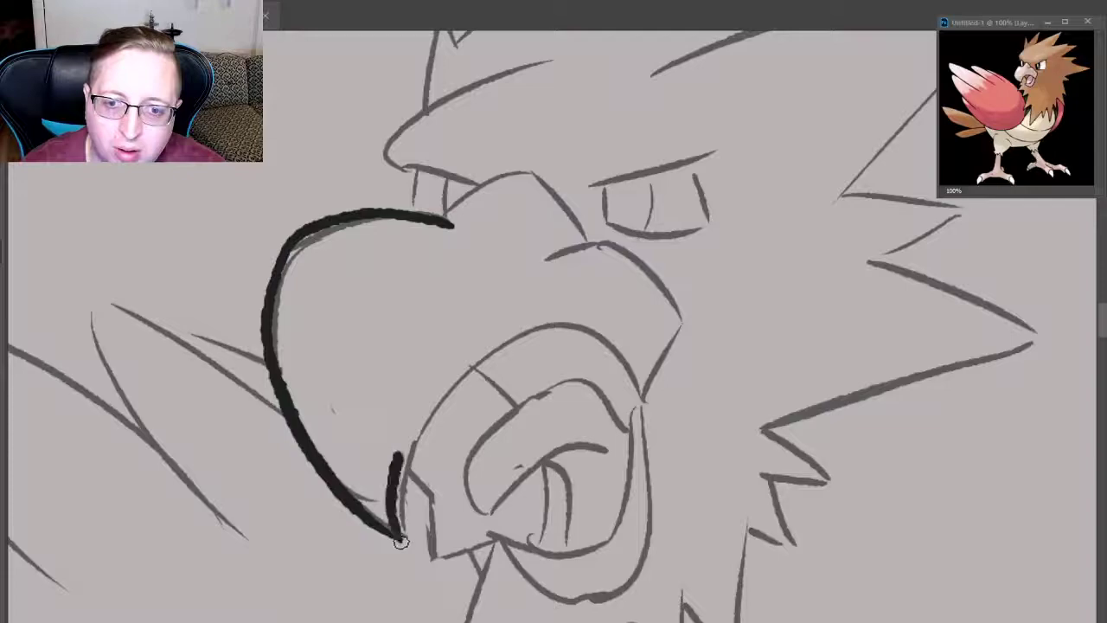
{"action": "key", "text": "ctrl+z"}
- Ink the upper mouth edge running from the beak curve's end, retrying until it fits
{"action": "left_click_drag", "start_coordinate": [399, 543], "coordinate": [632, 328]}
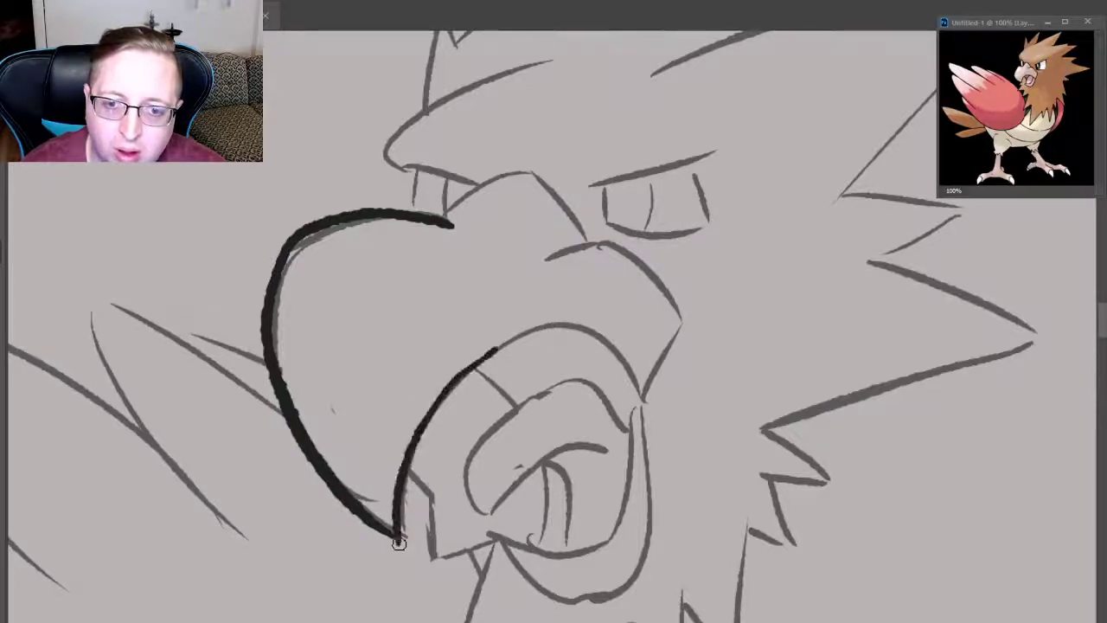
{"action": "key", "text": "ctrl+z"}
{"action": "left_click_drag", "start_coordinate": [400, 538], "coordinate": [593, 398]}
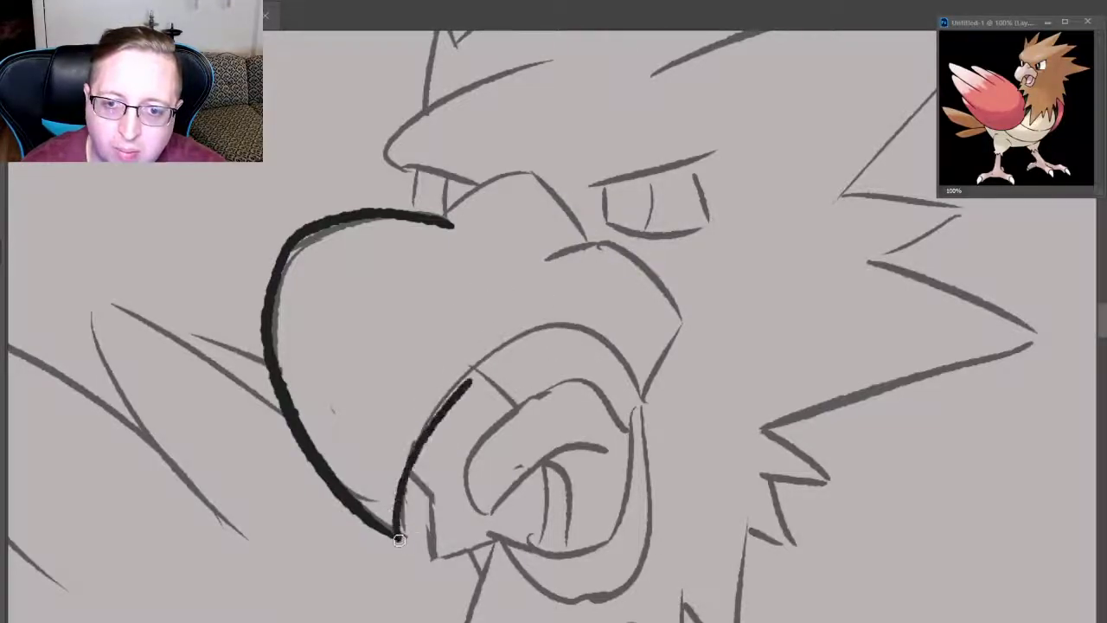
{"action": "key", "text": "ctrl+z"}
{"action": "left_click_drag", "start_coordinate": [398, 541], "coordinate": [656, 333]}
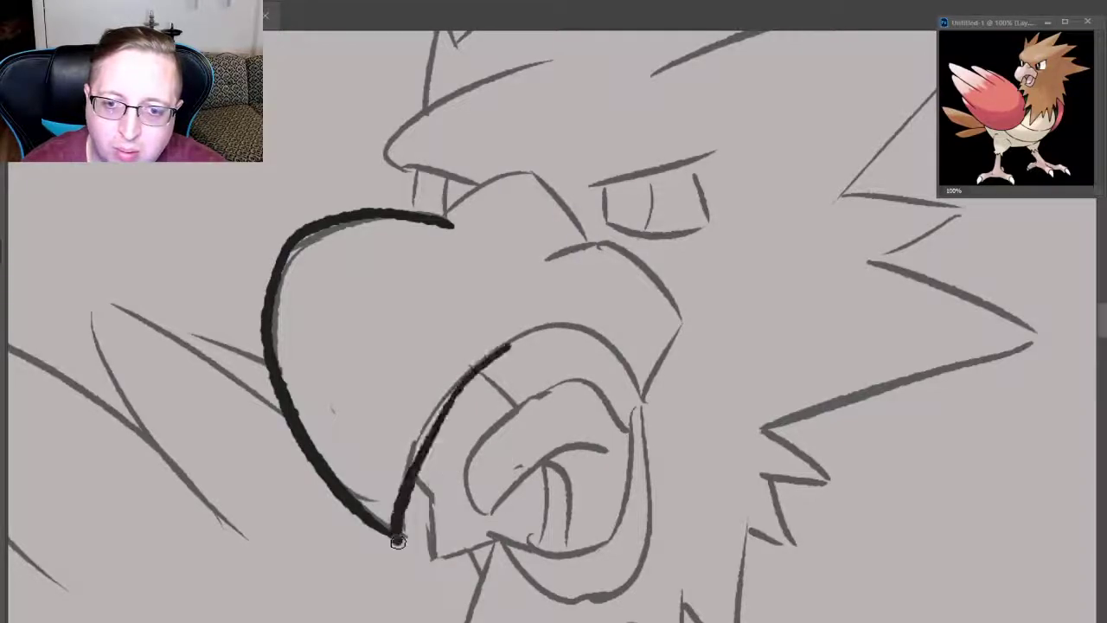
{"action": "key", "text": "ctrl+z"}
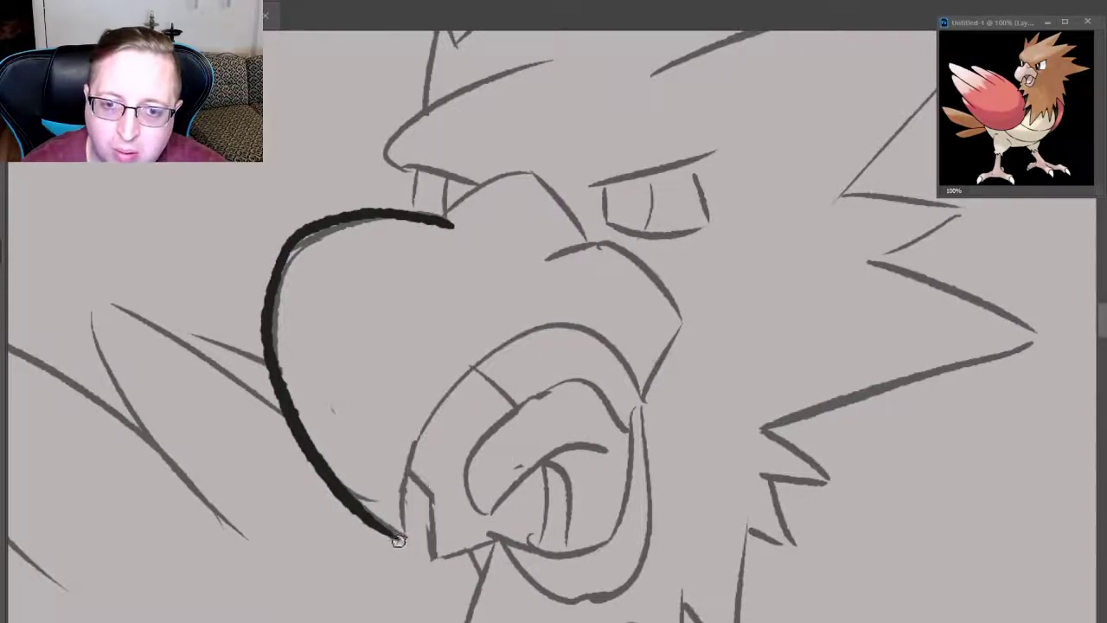
{"action": "mouse_move", "coordinate": [399, 533]}
{"action": "left_mouse_down"}
{"action": "mouse_move", "coordinate": [556, 334]}
{"action": "mouse_move", "coordinate": [618, 400]}
{"action": "left_mouse_up"}
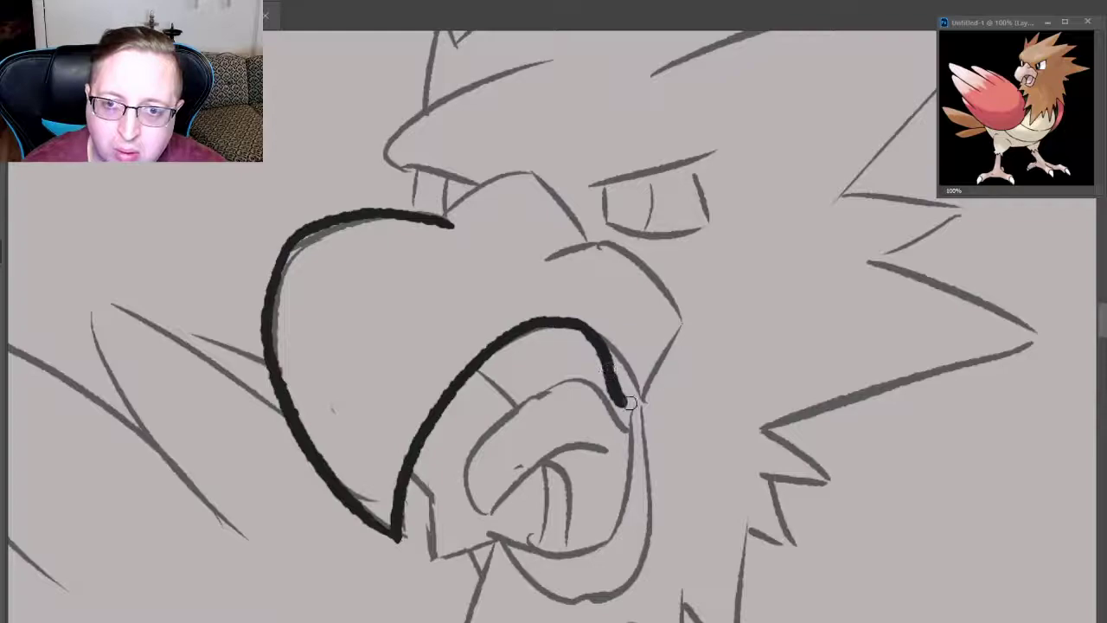
{"action": "key", "text": "ctrl+z"}
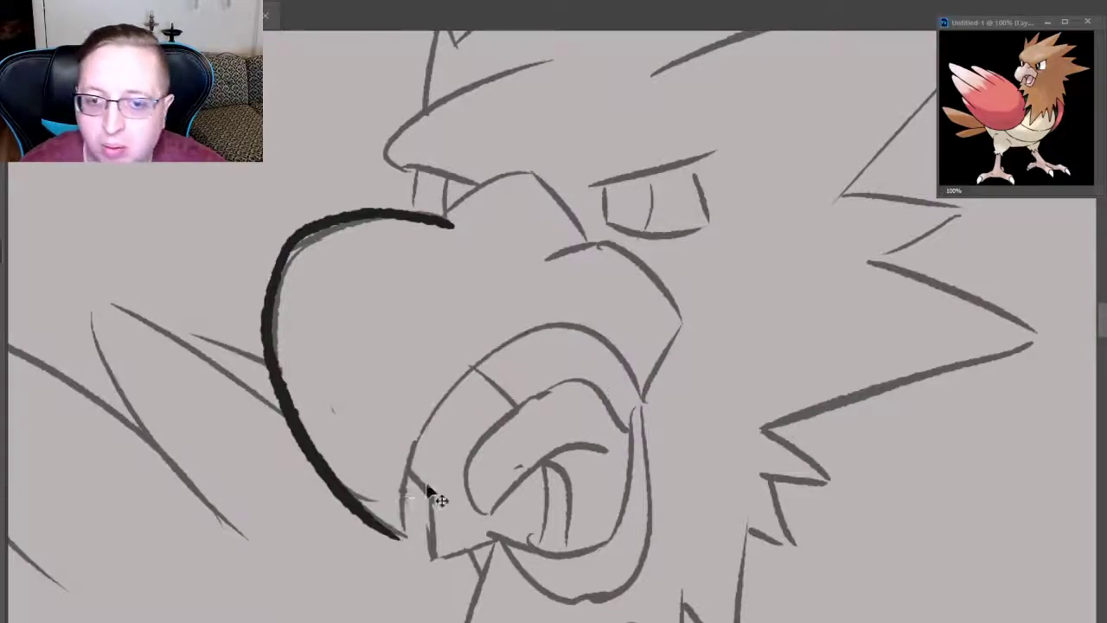
{"action": "mouse_move", "coordinate": [397, 545]}
{"action": "left_mouse_down"}
{"action": "mouse_move", "coordinate": [514, 327]}
{"action": "mouse_move", "coordinate": [616, 372]}
{"action": "left_mouse_up"}
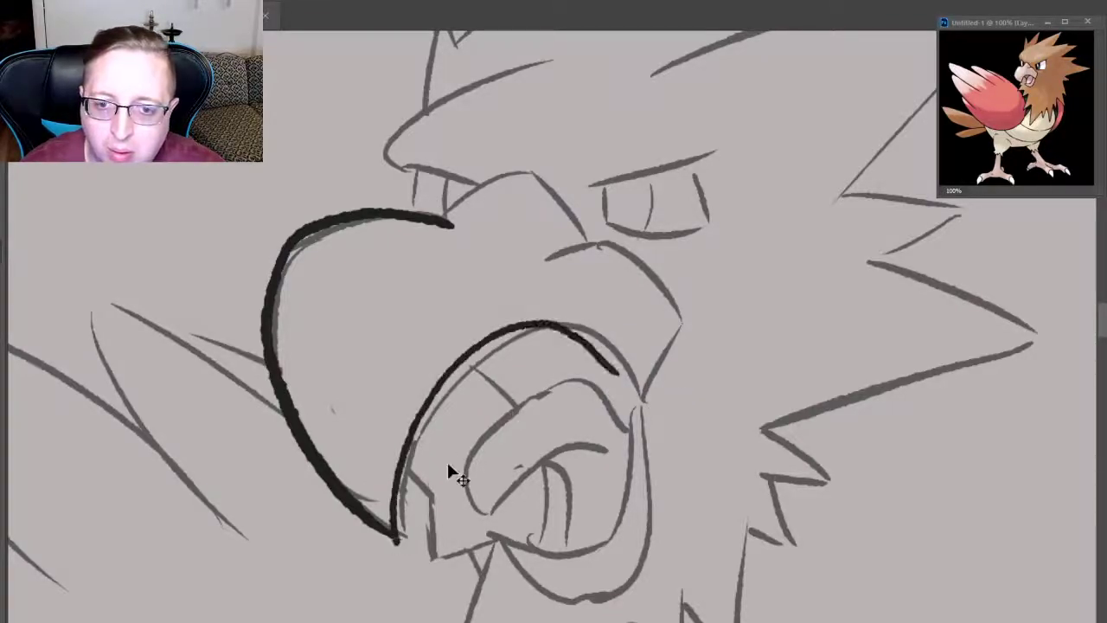
{"action": "key", "text": "ctrl+z"}
{"action": "mouse_move", "coordinate": [397, 538]}
{"action": "left_mouse_down"}
{"action": "mouse_move", "coordinate": [490, 341]}
{"action": "mouse_move", "coordinate": [632, 353]}
{"action": "mouse_move", "coordinate": [642, 381]}
{"action": "left_mouse_up"}
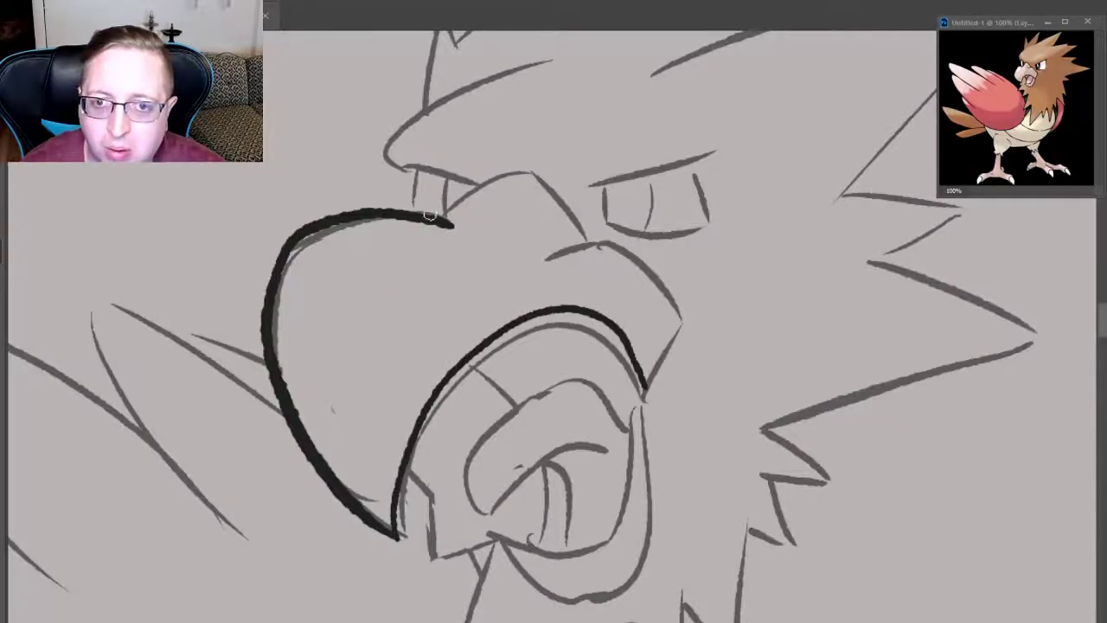
- Ink the arch over the beak top, the nostril dash and the tip curve down its right side
{"action": "left_click_drag", "start_coordinate": [421, 218], "coordinate": [578, 227]}
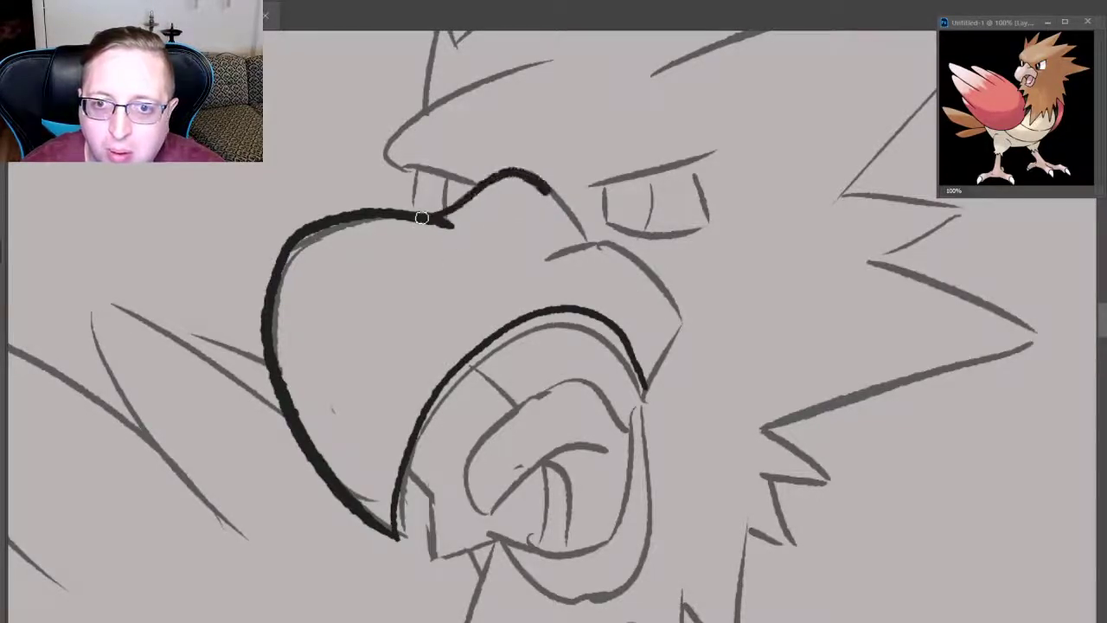
{"action": "left_click_drag", "start_coordinate": [632, 250], "coordinate": [548, 260]}
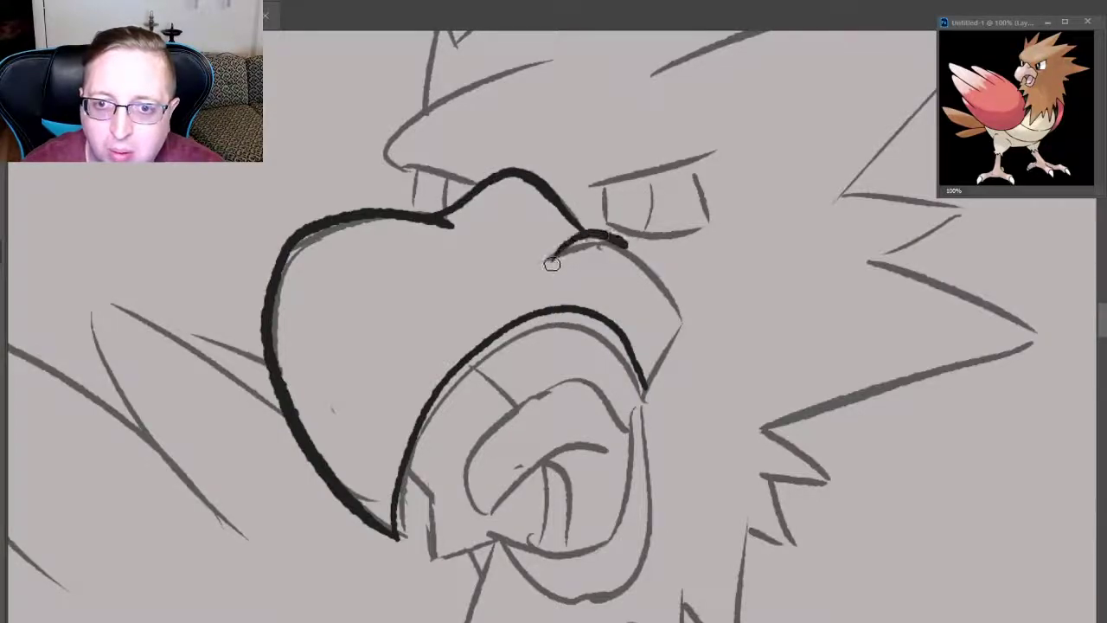
{"action": "key", "text": "ctrl+z"}
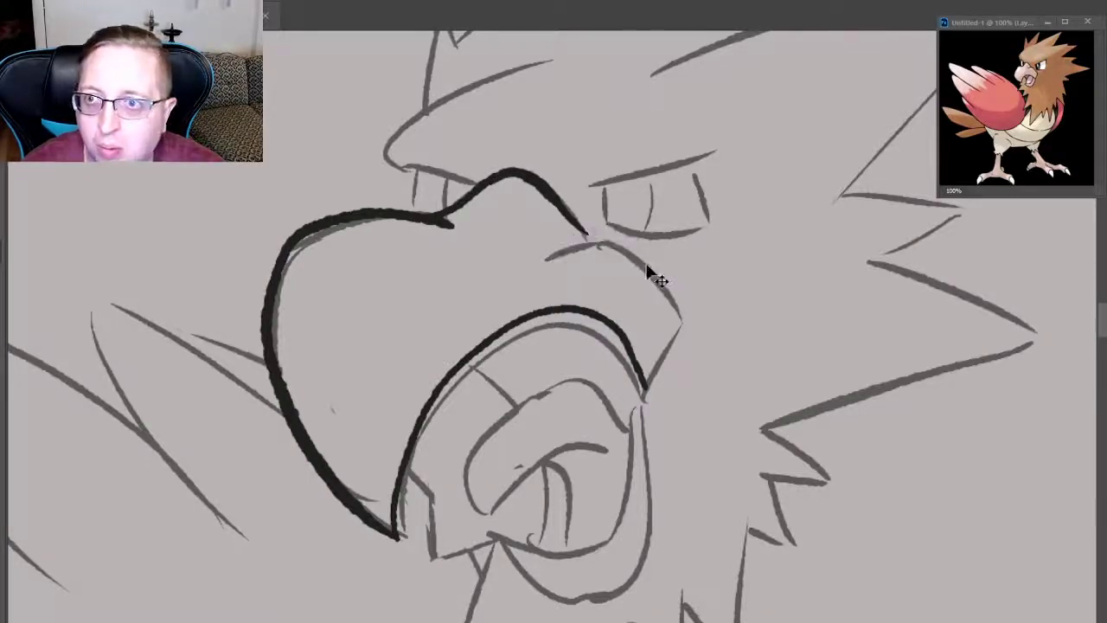
{"action": "mouse_move", "coordinate": [520, 237]}
{"action": "left_mouse_down"}
{"action": "mouse_move", "coordinate": [609, 232]}
{"action": "mouse_move", "coordinate": [683, 327]}
{"action": "left_mouse_up"}
{"action": "key", "text": "ctrl+z"}
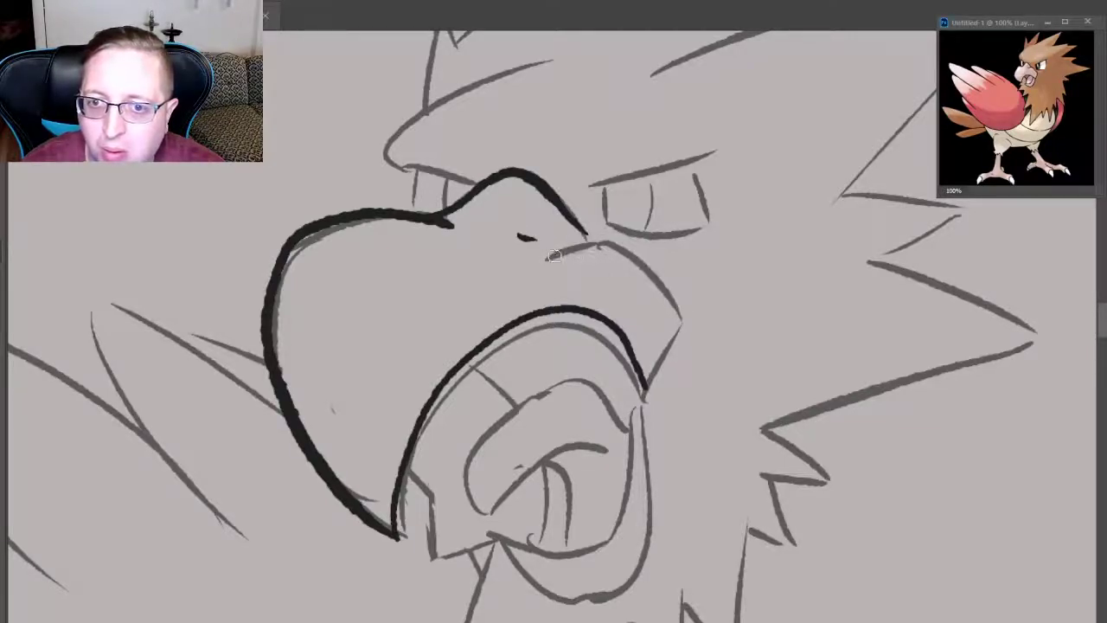
{"action": "mouse_move", "coordinate": [553, 256]}
{"action": "left_mouse_down"}
{"action": "mouse_move", "coordinate": [686, 325]}
{"action": "mouse_move", "coordinate": [647, 394]}
{"action": "left_mouse_up"}
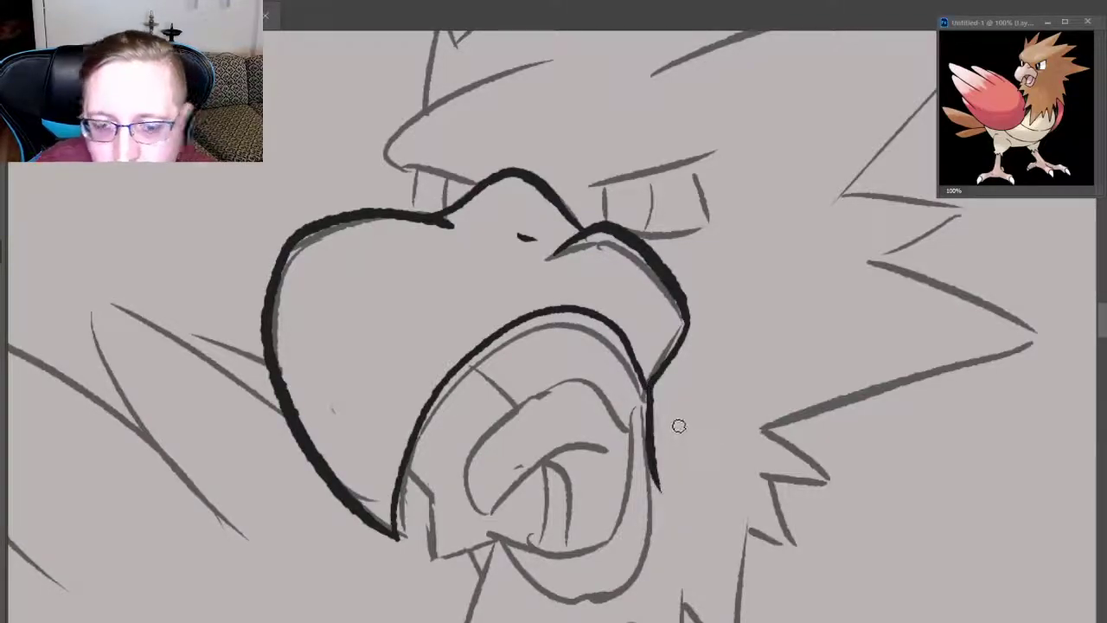
- Ink the mouth's right side and the lower jaw curve extending up to the tongue
{"action": "key", "text": "ctrl+z"}
{"action": "mouse_move", "coordinate": [647, 388]}
{"action": "left_mouse_down"}
{"action": "mouse_move", "coordinate": [651, 446]}
{"action": "mouse_move", "coordinate": [595, 612]}
{"action": "left_mouse_up"}
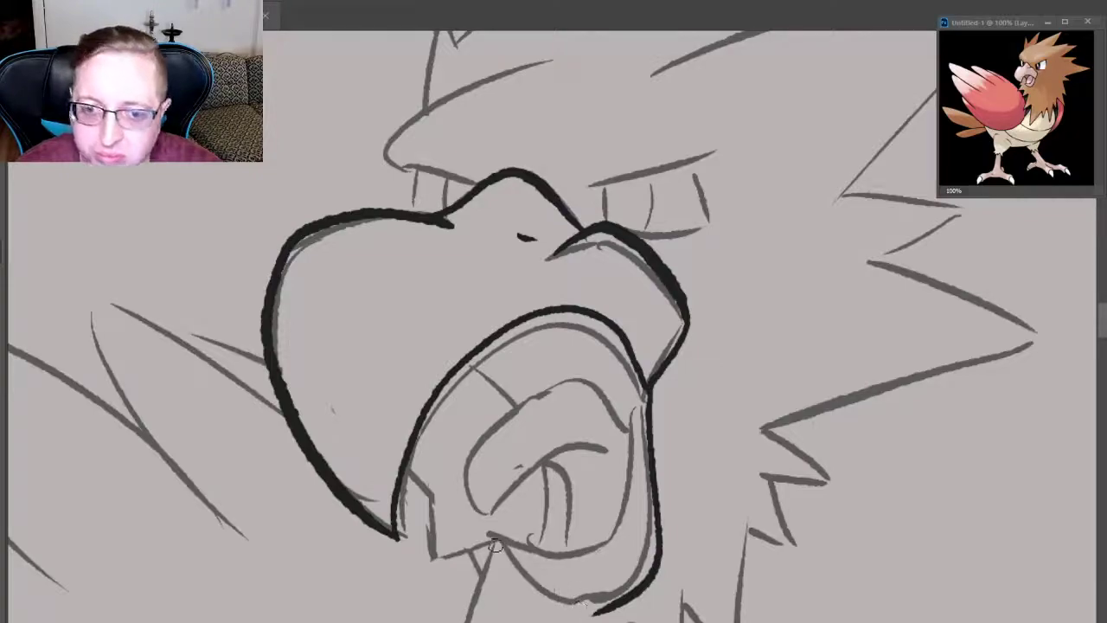
{"action": "left_click_drag", "start_coordinate": [490, 531], "coordinate": [597, 616]}
{"action": "key", "text": "ctrl+z"}
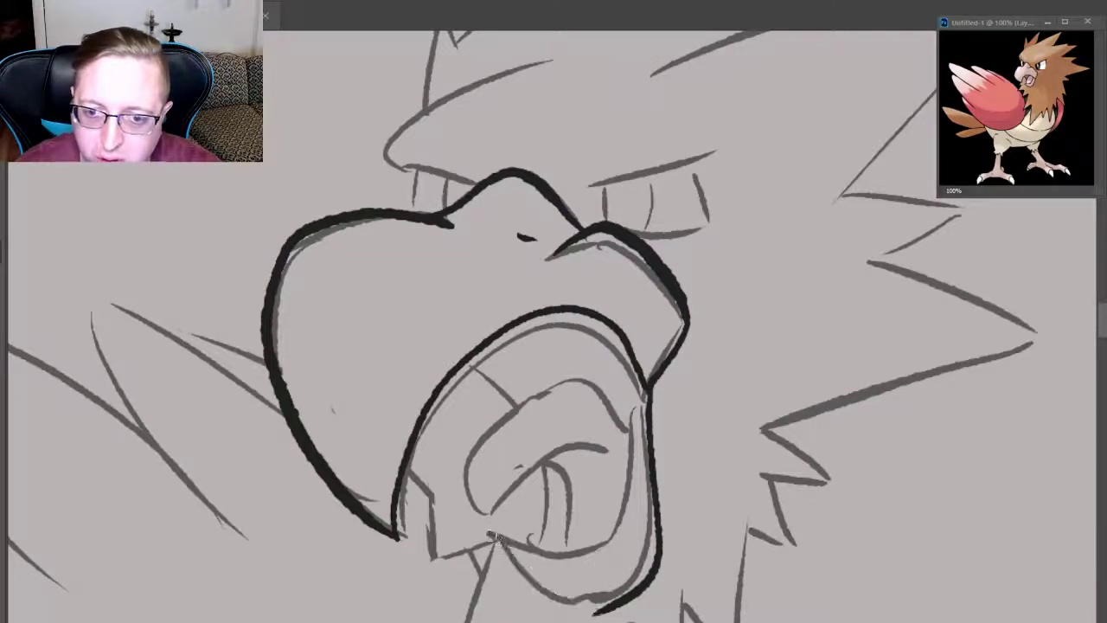
{"action": "left_click_drag", "start_coordinate": [490, 533], "coordinate": [619, 606]}
{"action": "key", "text": "ctrl+z"}
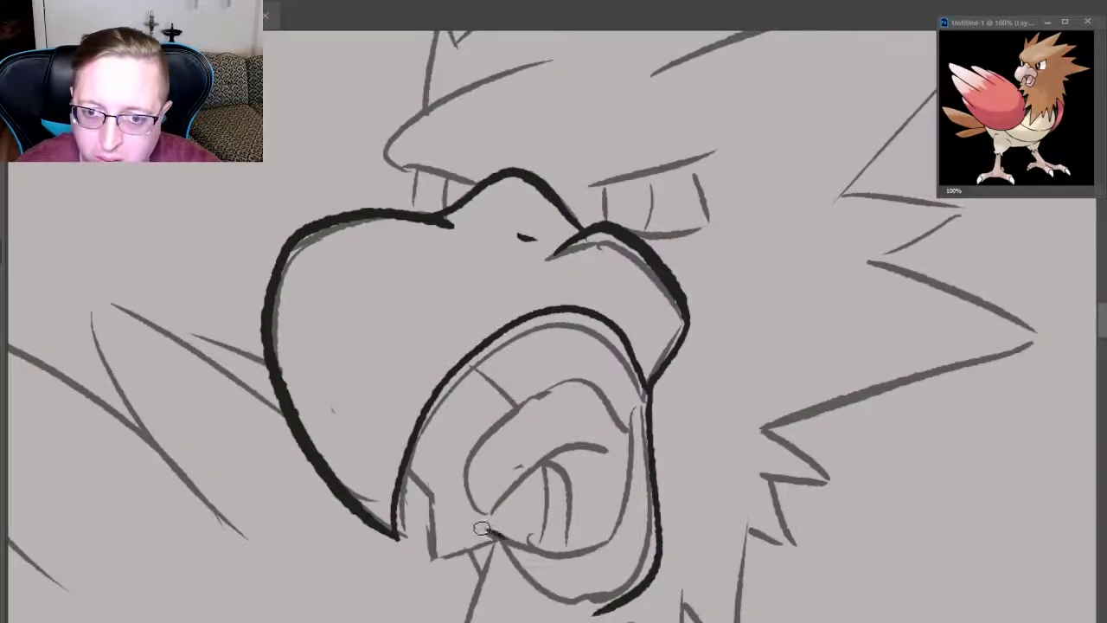
{"action": "left_click_drag", "start_coordinate": [482, 529], "coordinate": [617, 605]}
{"action": "key", "text": "ctrl+z"}
{"action": "left_click_drag", "start_coordinate": [512, 580], "coordinate": [608, 609]}
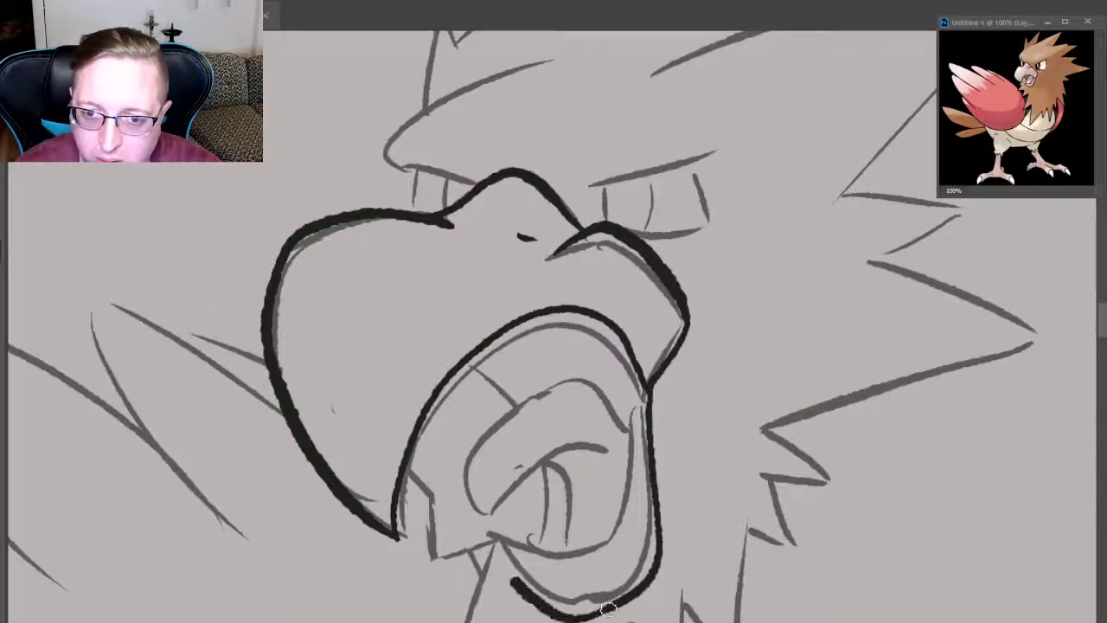
{"action": "left_click_drag", "start_coordinate": [473, 525], "coordinate": [619, 605]}
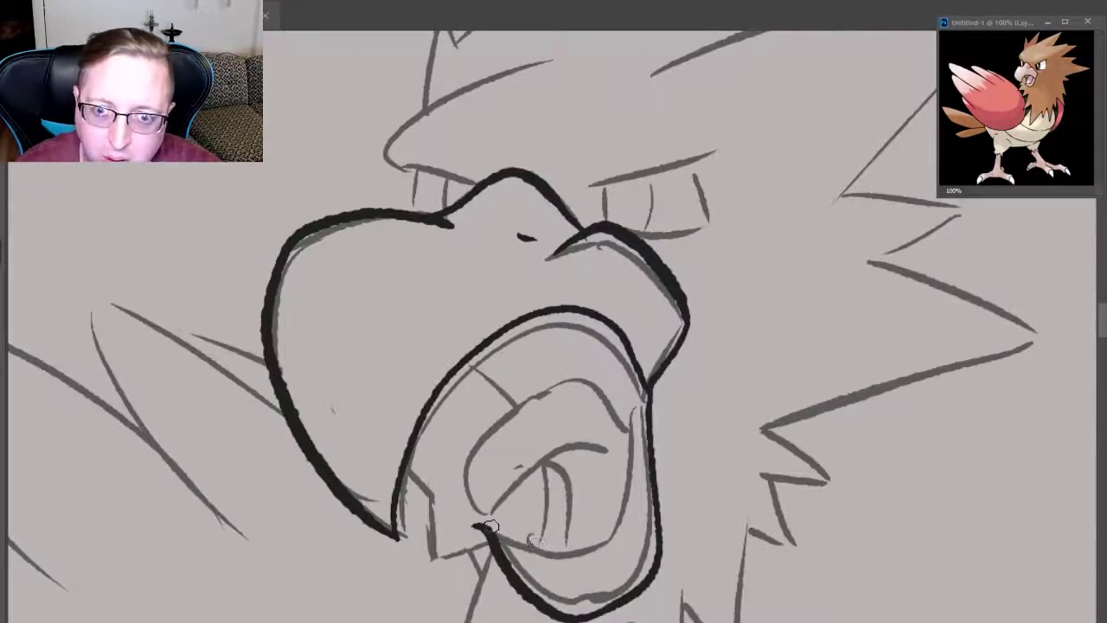
- Ink the tongue's lower edge and redraw its right edge
{"action": "left_click_drag", "start_coordinate": [476, 527], "coordinate": [597, 550]}
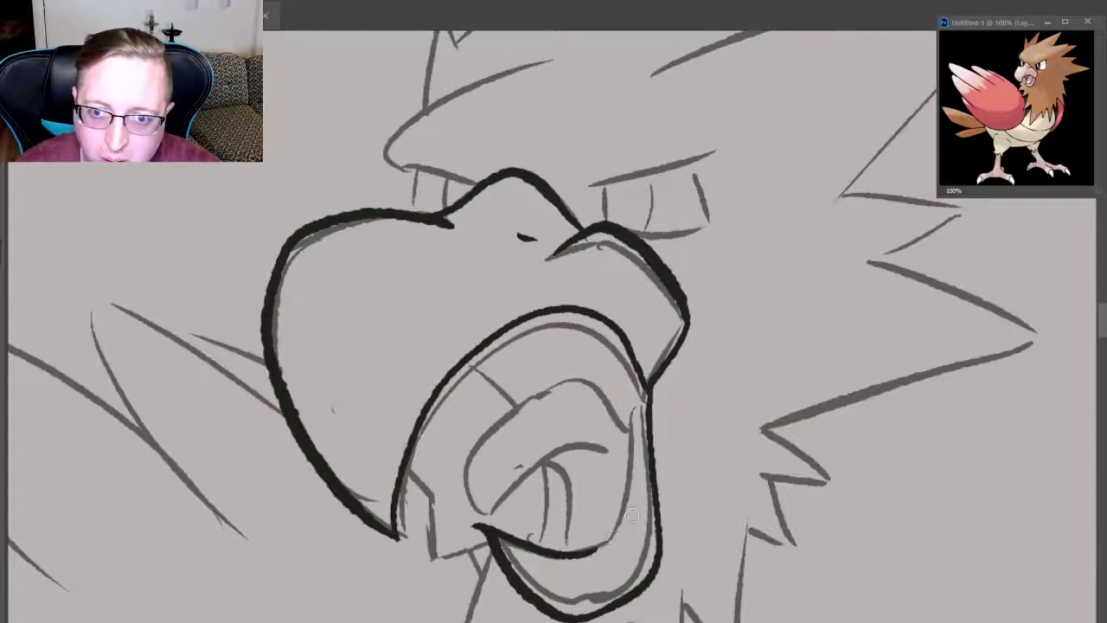
{"action": "left_click_drag", "start_coordinate": [628, 464], "coordinate": [590, 552]}
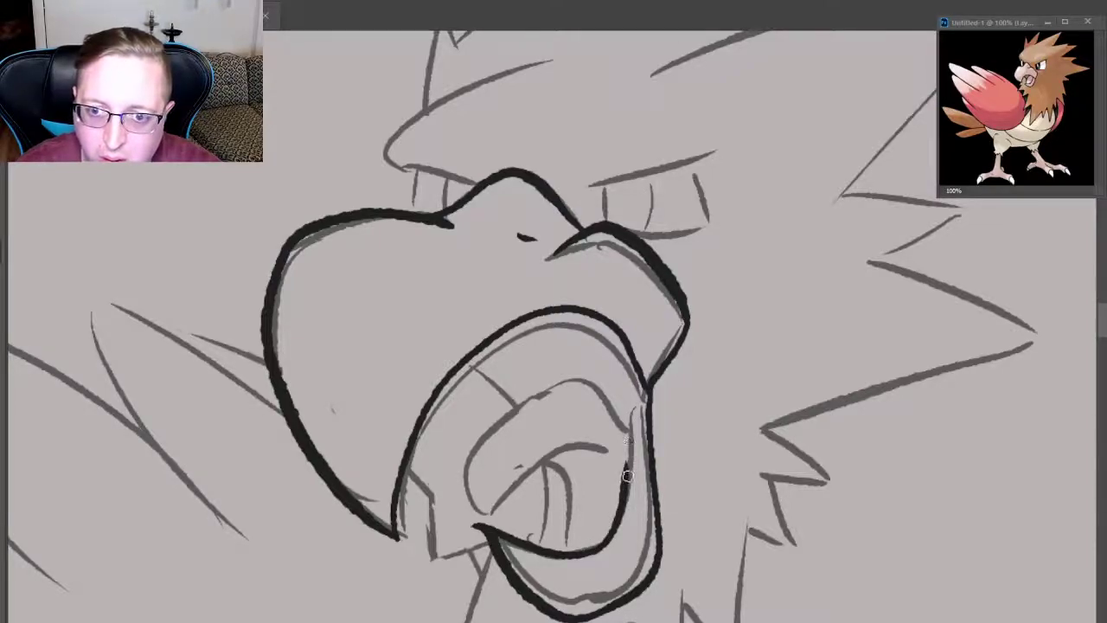
{"action": "key", "text": "ctrl+z"}
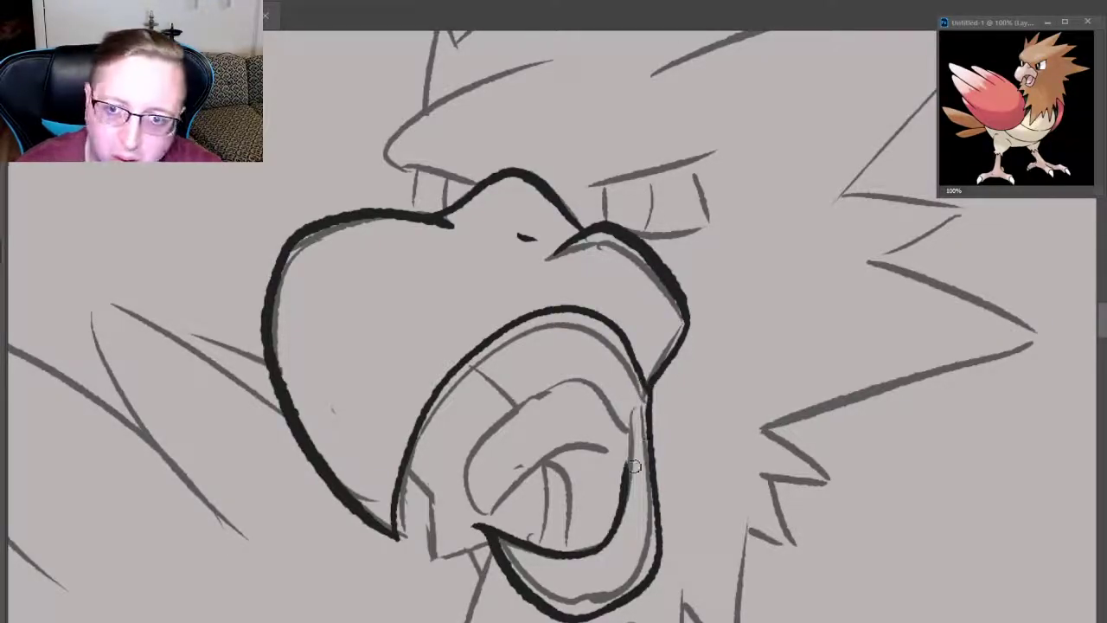
{"action": "left_click_drag", "start_coordinate": [644, 355], "coordinate": [625, 474]}
{"action": "key", "text": "ctrl+z"}
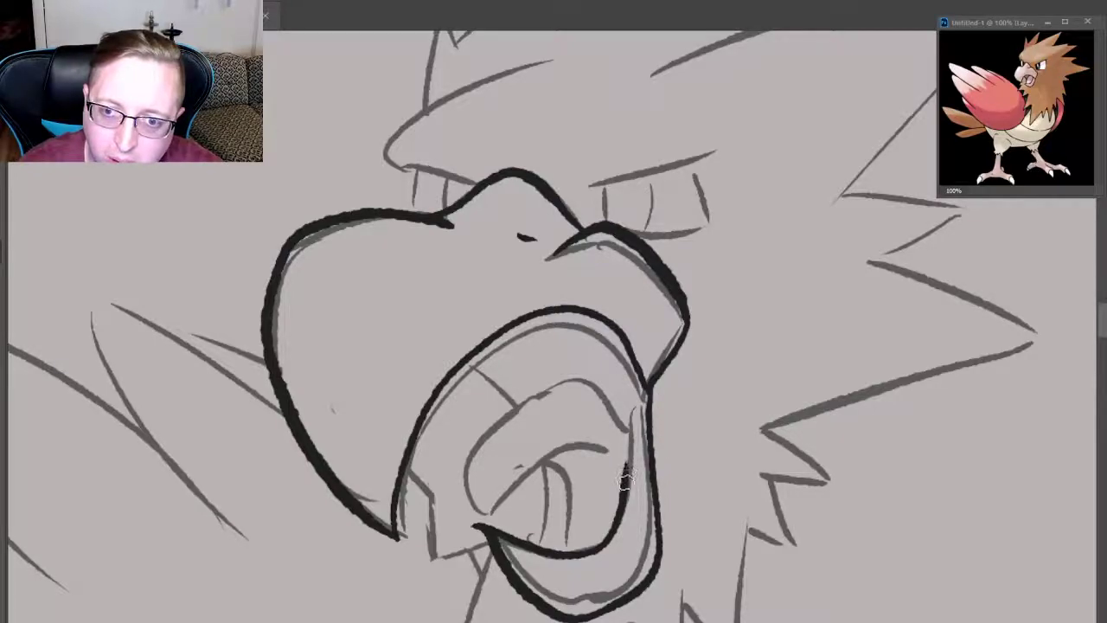
{"action": "left_click_drag", "start_coordinate": [640, 363], "coordinate": [624, 476]}
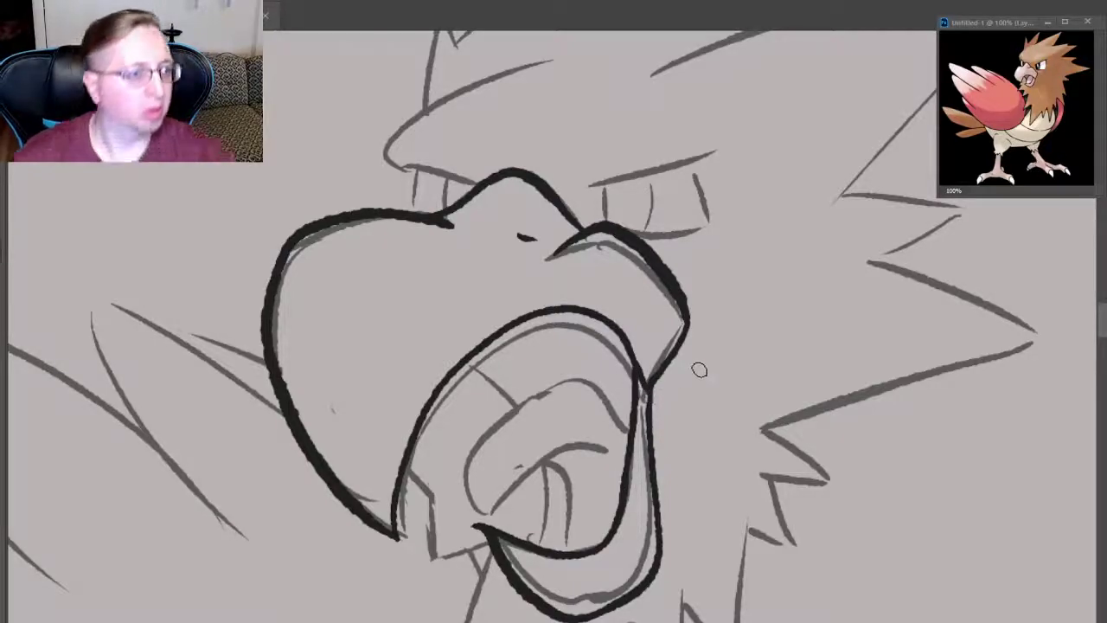
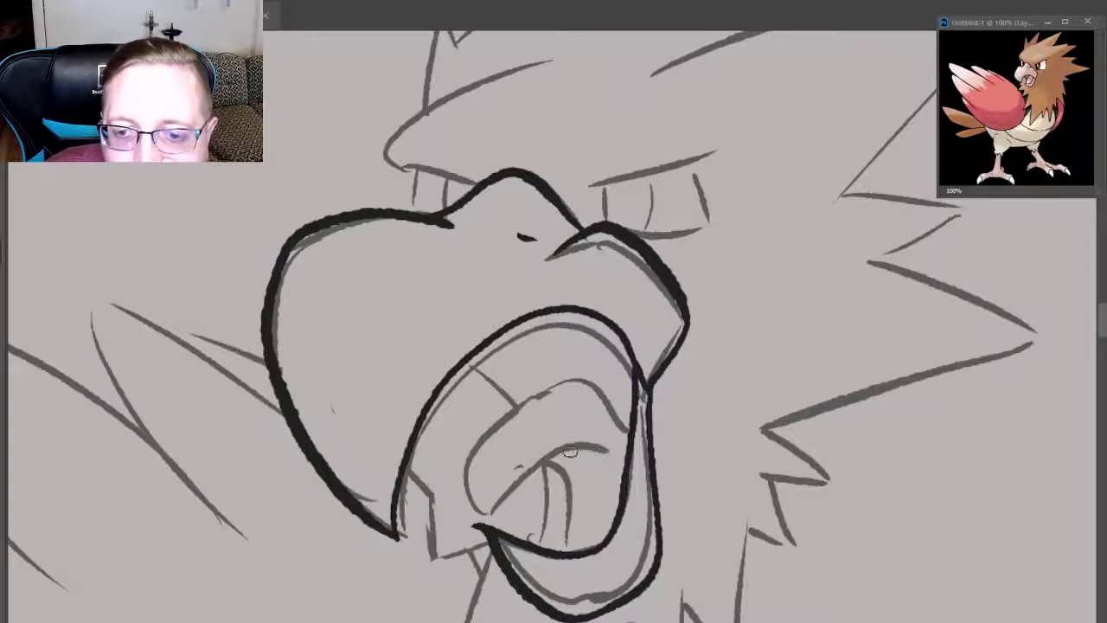
- Ink the curled tongue curve inside the beak, redrawing it thinner and better shaped
{"action": "left_click_drag", "start_coordinate": [533, 458], "coordinate": [560, 548]}
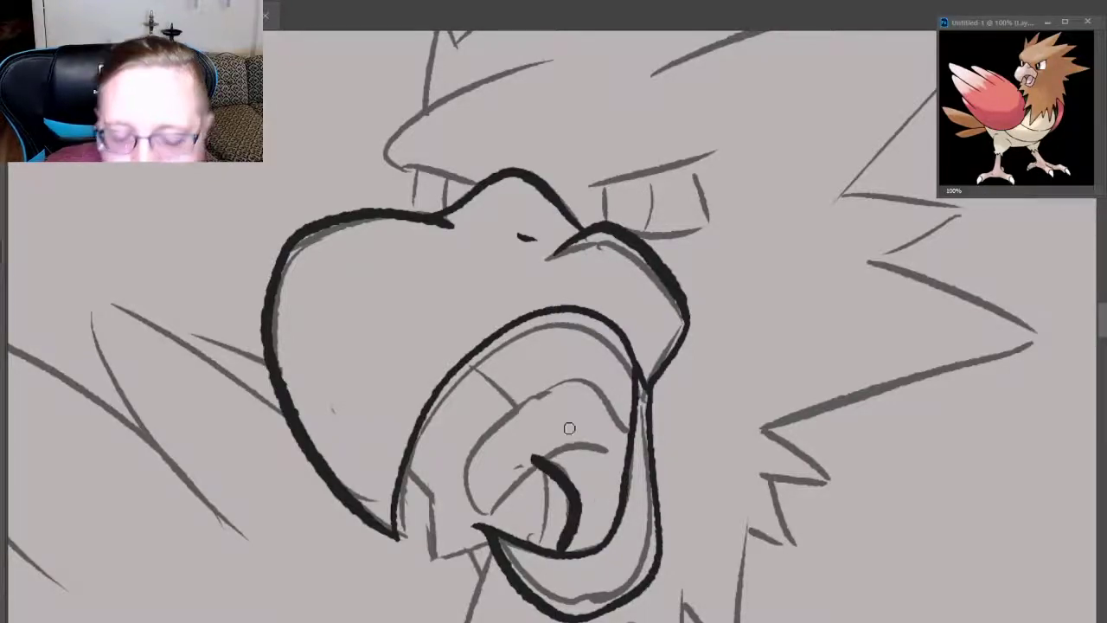
{"action": "key", "text": "ctrl+z"}
{"action": "left_click_drag", "start_coordinate": [530, 457], "coordinate": [569, 545]}
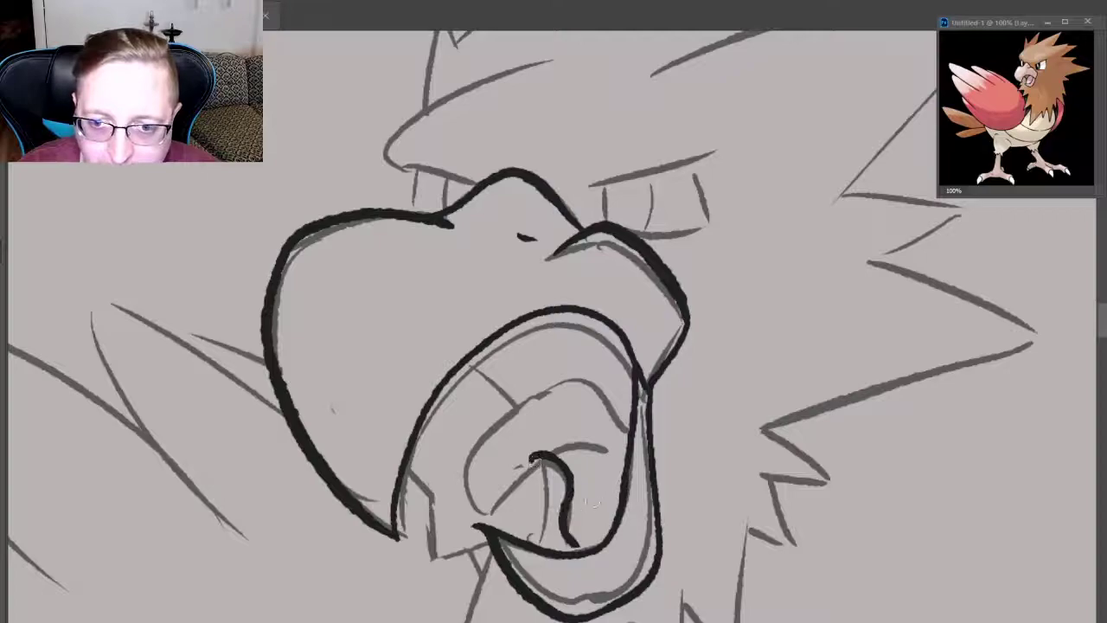
{"action": "key", "text": "ctrl+z"}
{"action": "left_click_drag", "start_coordinate": [536, 464], "coordinate": [573, 547]}
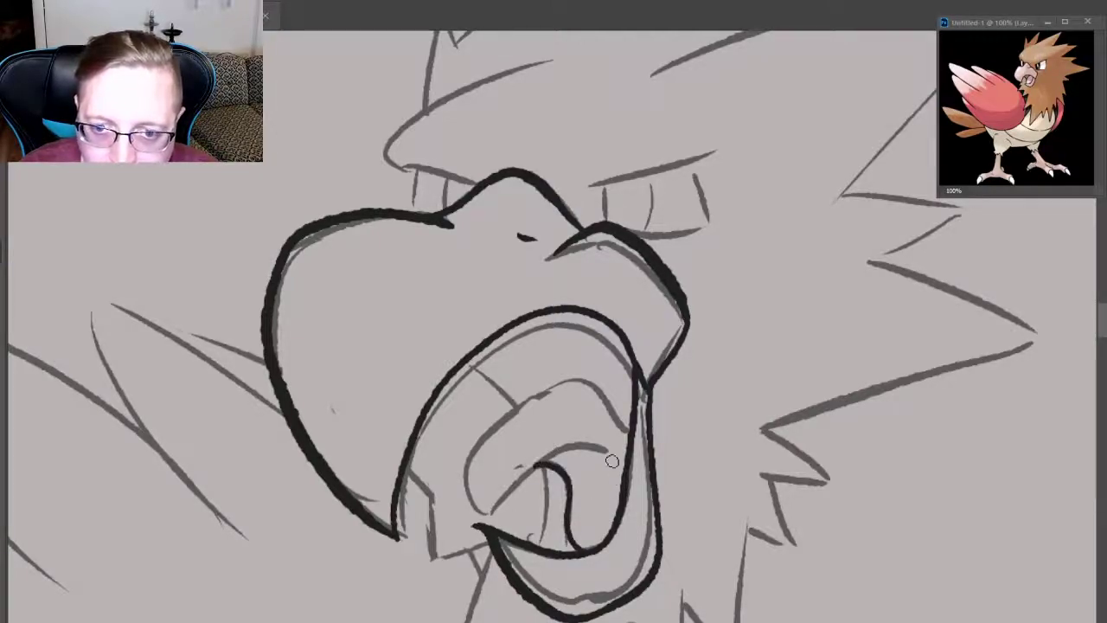
- Outline the tongue's lower-left curve and upper edge, undoing and redrawing the strokes
{"action": "left_click_drag", "start_coordinate": [564, 455], "coordinate": [499, 514]}
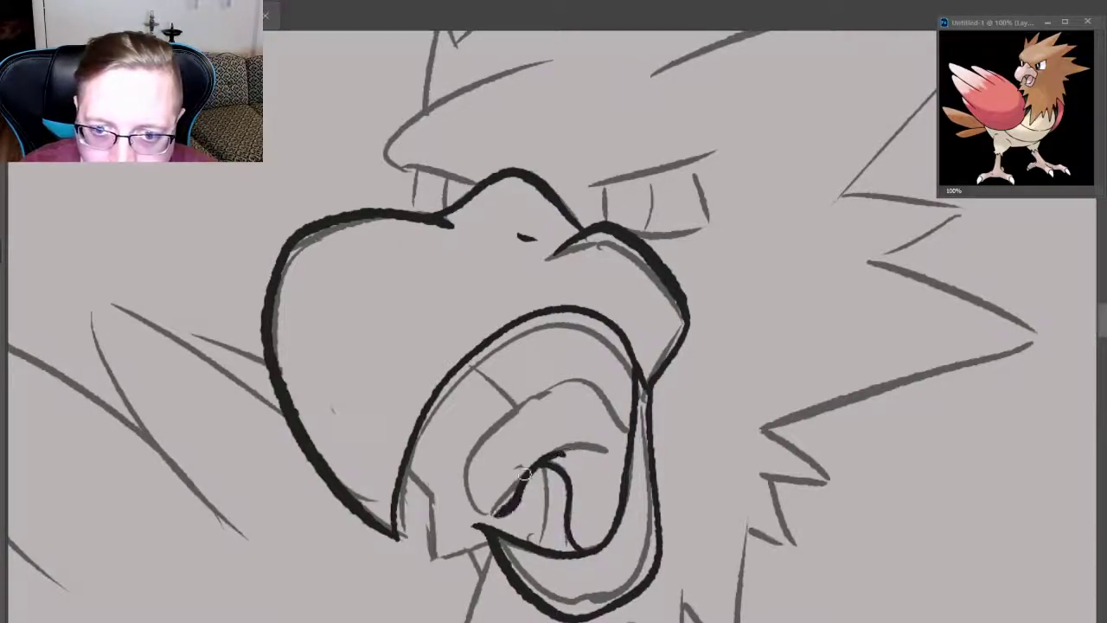
{"action": "mouse_move", "coordinate": [457, 463]}
{"action": "left_mouse_down"}
{"action": "mouse_move", "coordinate": [501, 514]}
{"action": "mouse_move", "coordinate": [606, 394]}
{"action": "left_mouse_up"}
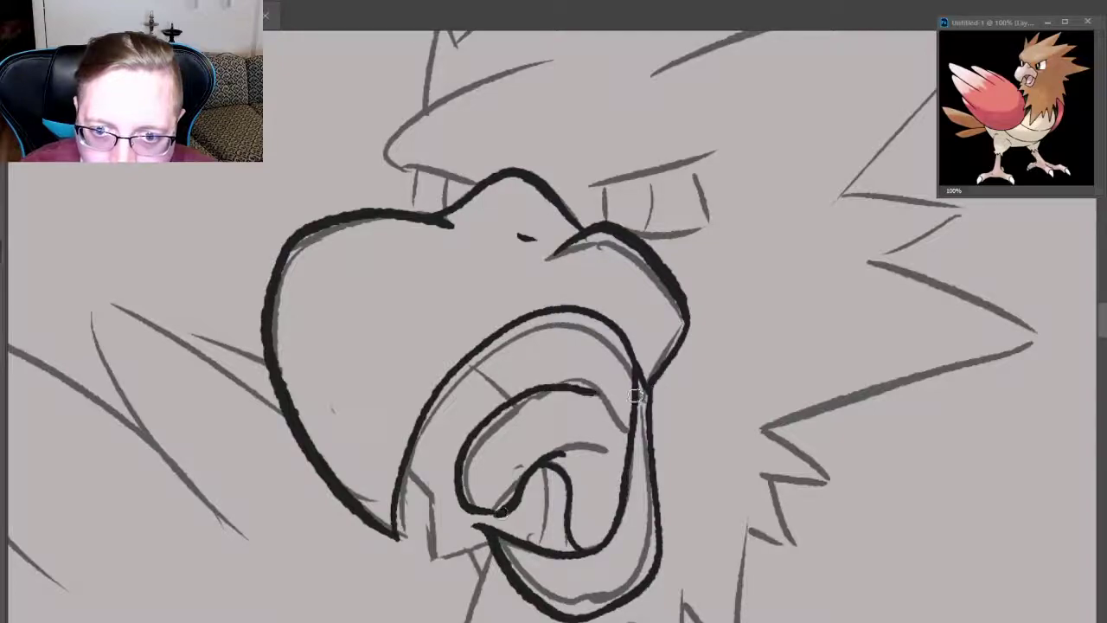
{"action": "key", "text": "ctrl+z"}
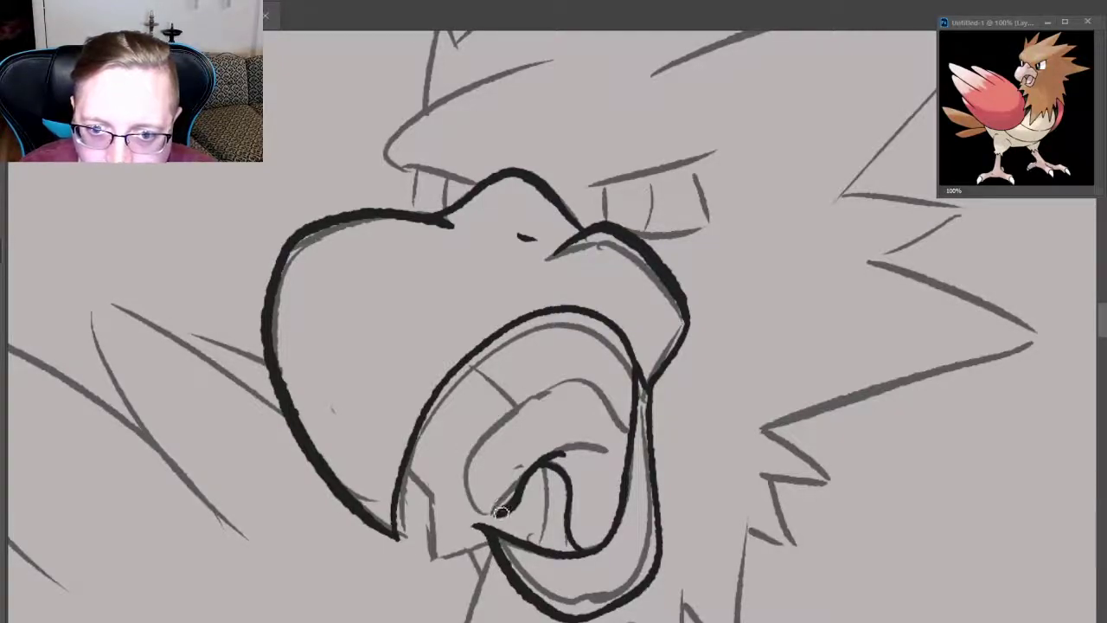
{"action": "key", "text": "ctrl+z"}
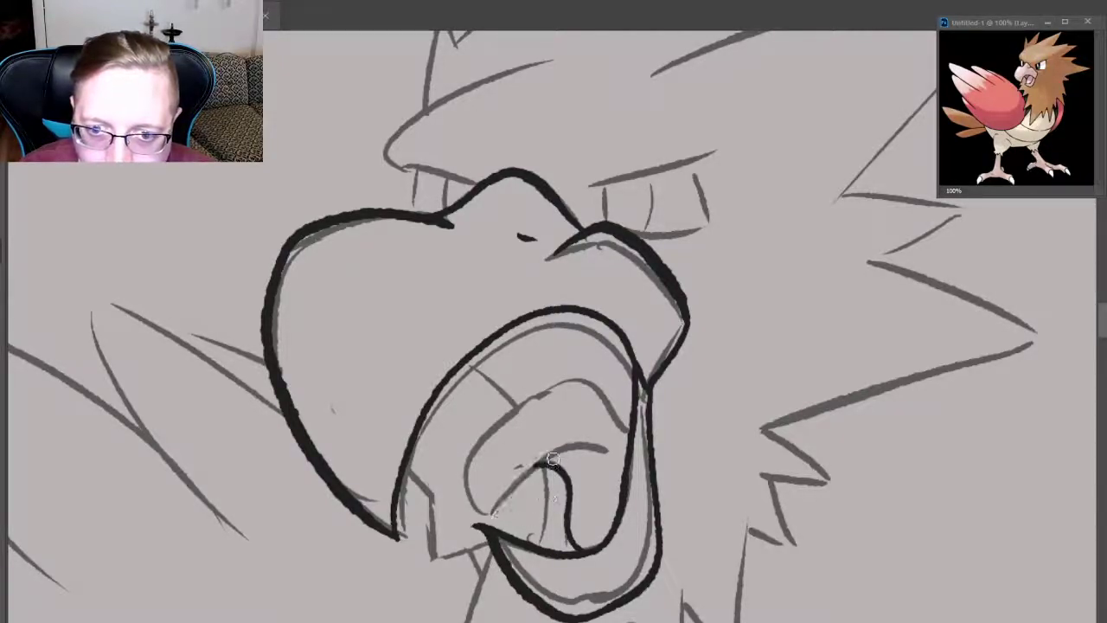
{"action": "mouse_move", "coordinate": [554, 457]}
{"action": "left_mouse_down"}
{"action": "mouse_move", "coordinate": [471, 517]}
{"action": "mouse_move", "coordinate": [592, 398]}
{"action": "left_mouse_up"}
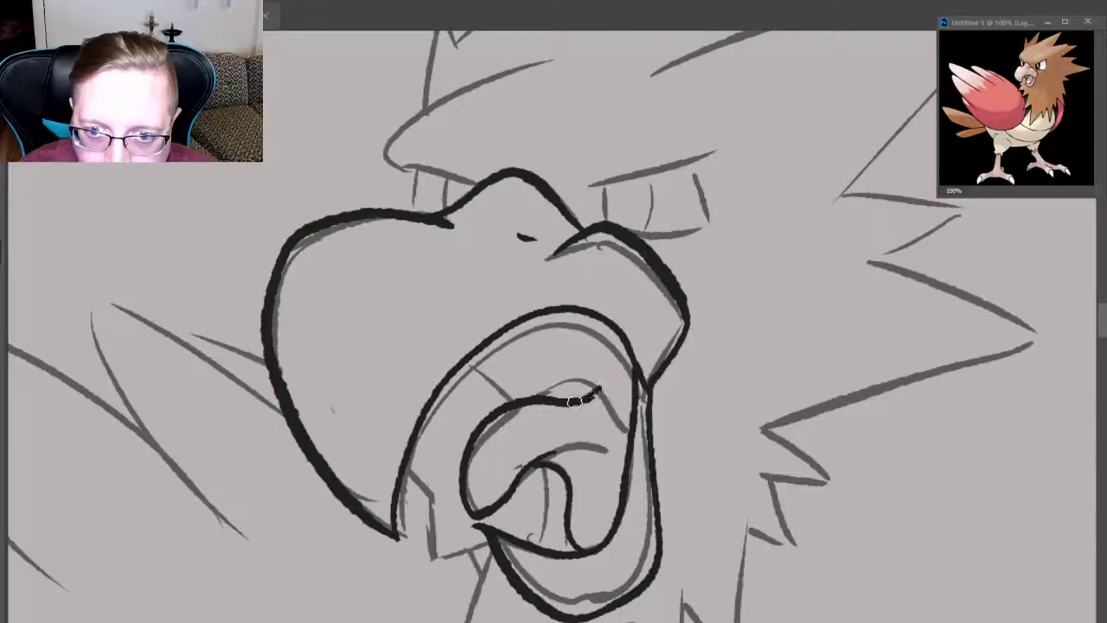
{"action": "left_click_drag", "start_coordinate": [590, 396], "coordinate": [638, 433]}
{"action": "key", "text": "ctrl+z"}
{"action": "key", "text": "ctrl+z"}
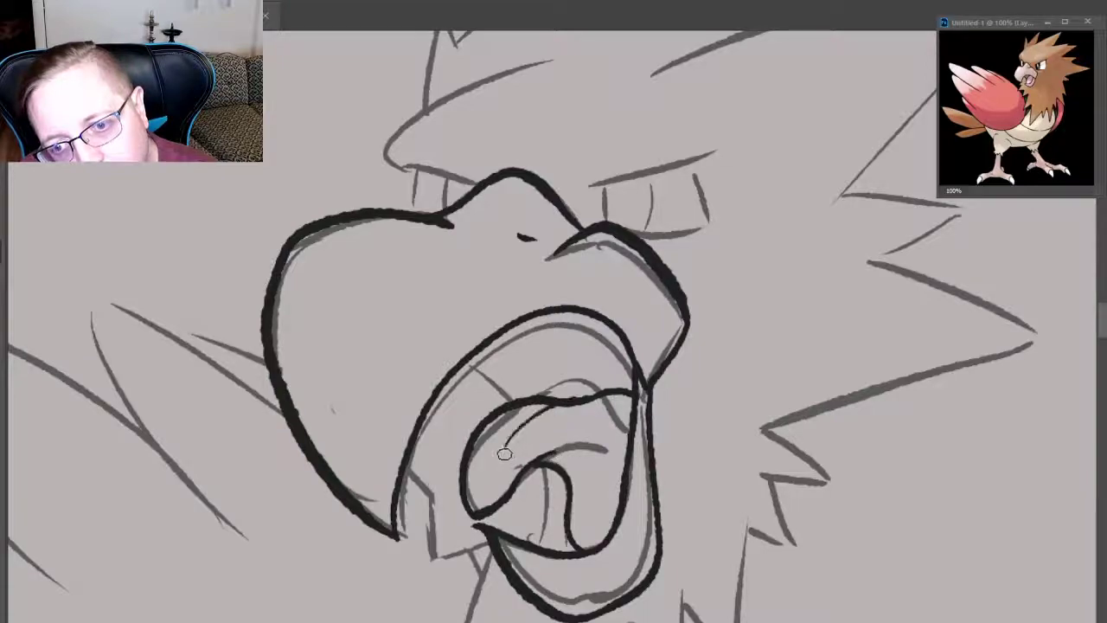
- Ink the inner tongue curve and back-of-mouth line, then retry a mid-tongue stroke
{"action": "left_click_drag", "start_coordinate": [595, 401], "coordinate": [516, 443]}
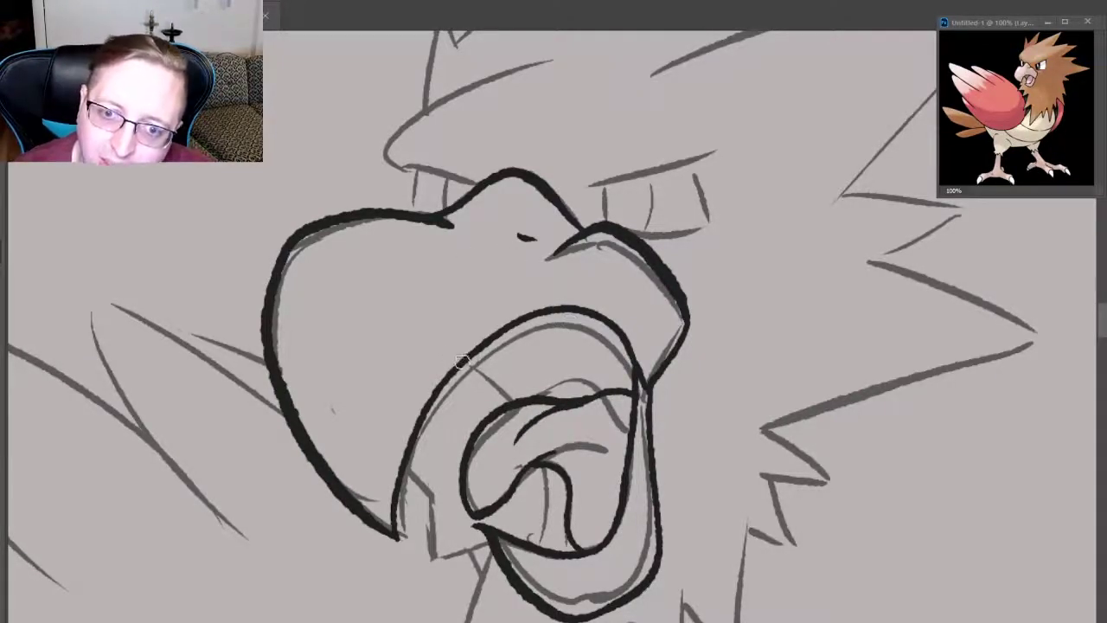
{"action": "mouse_move", "coordinate": [459, 361]}
{"action": "left_mouse_down"}
{"action": "mouse_move", "coordinate": [513, 394]}
{"action": "mouse_move", "coordinate": [472, 365]}
{"action": "left_mouse_up"}
{"action": "key", "text": "ctrl+z"}
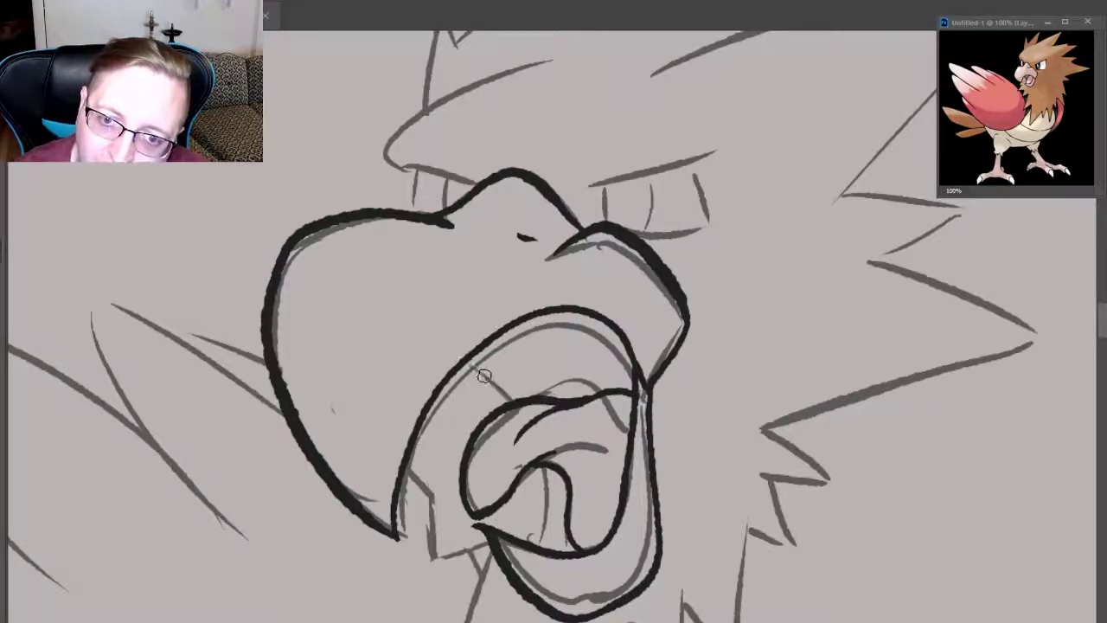
{"action": "left_click_drag", "start_coordinate": [459, 359], "coordinate": [512, 403]}
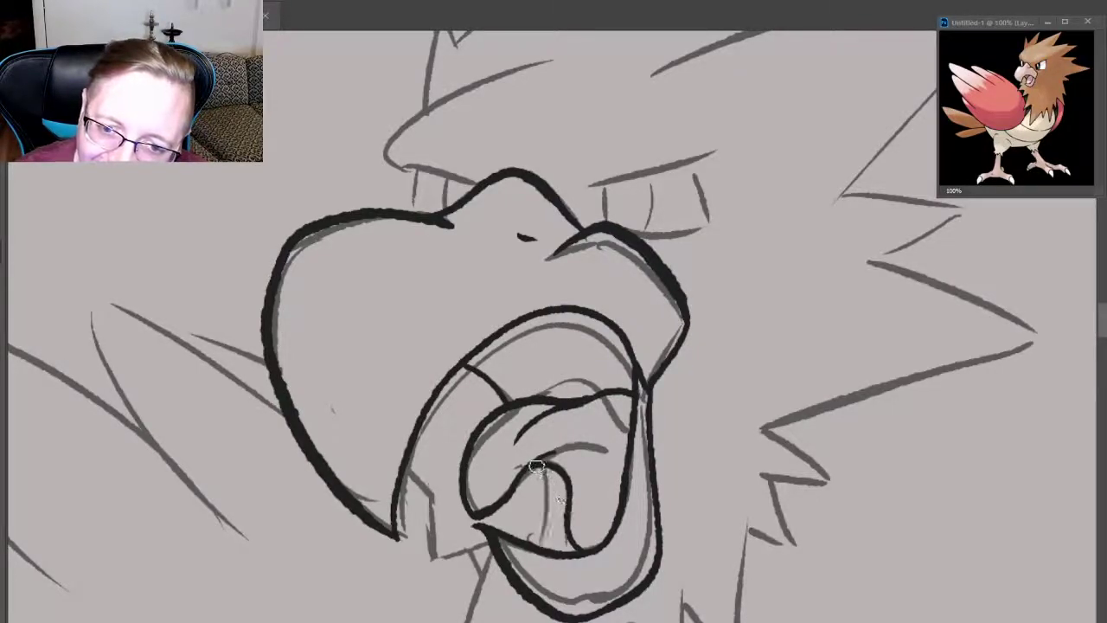
{"action": "left_click_drag", "start_coordinate": [538, 467], "coordinate": [523, 530]}
{"action": "key", "text": "ctrl+z"}
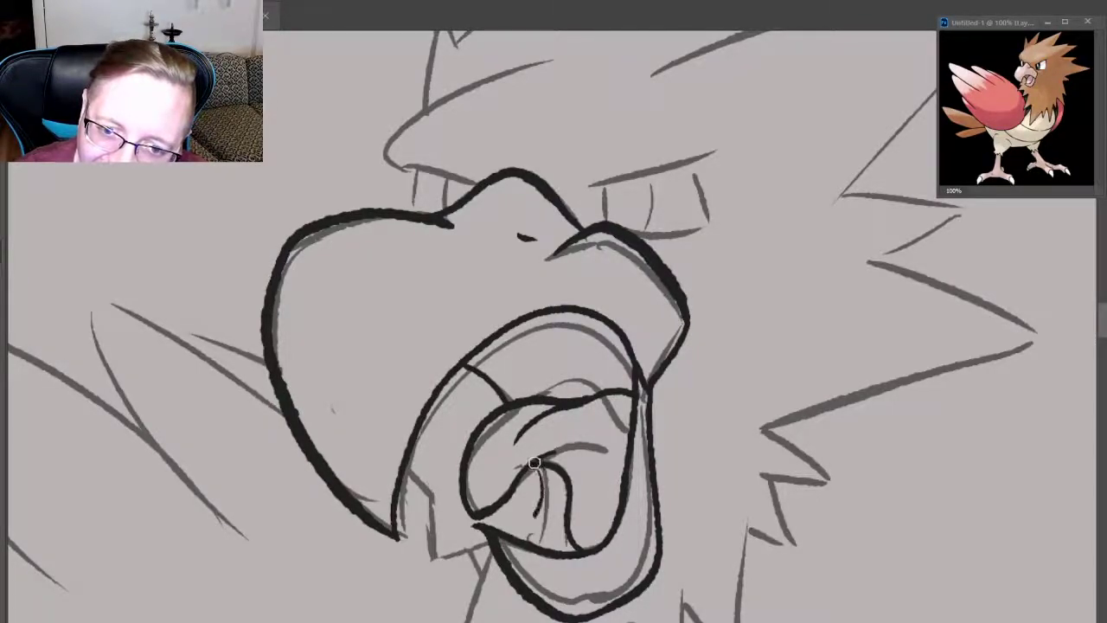
{"action": "key", "text": "ctrl+z"}
{"action": "mouse_move", "coordinate": [519, 533]}
{"action": "left_mouse_down"}
{"action": "mouse_move", "coordinate": [555, 476]}
{"action": "mouse_move", "coordinate": [545, 514]}
{"action": "mouse_move", "coordinate": [543, 471]}
{"action": "left_mouse_up"}
{"action": "key", "text": "ctrl+z"}
{"action": "key", "text": "ctrl+z"}
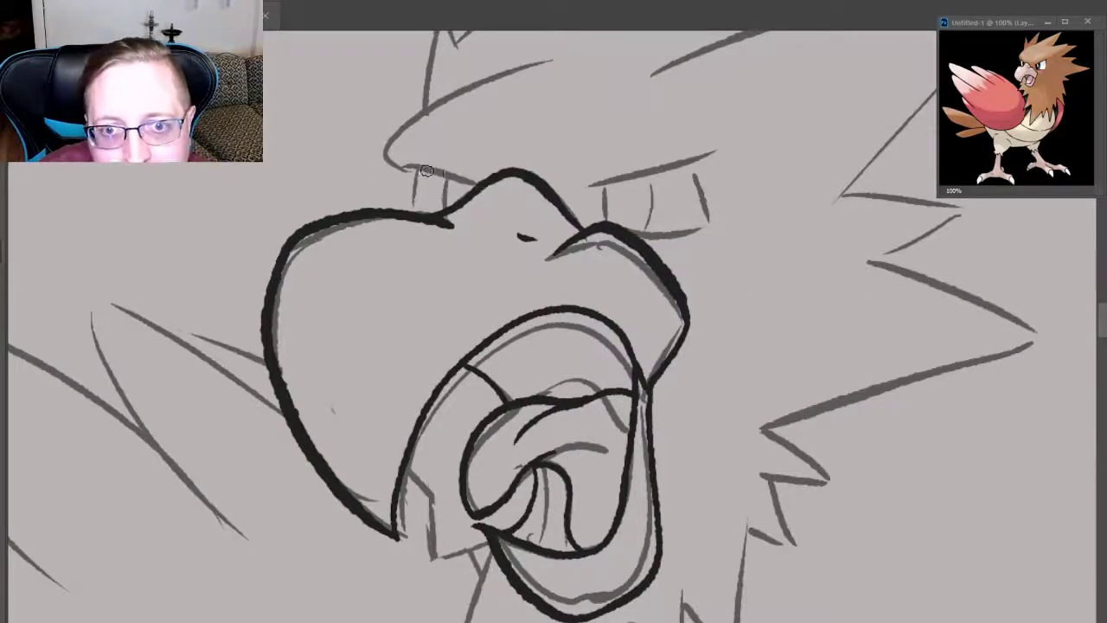
- Ink the top edge line of the upper beak, retrying it after undos
{"action": "left_click_drag", "start_coordinate": [406, 166], "coordinate": [476, 177]}
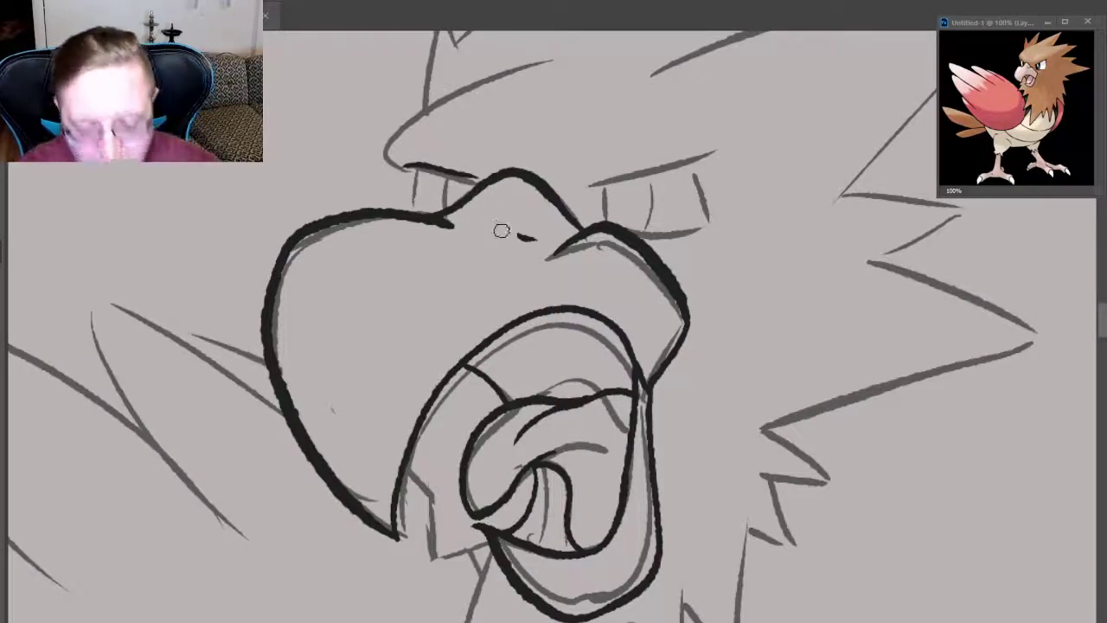
{"action": "key", "text": "ctrl+z"}
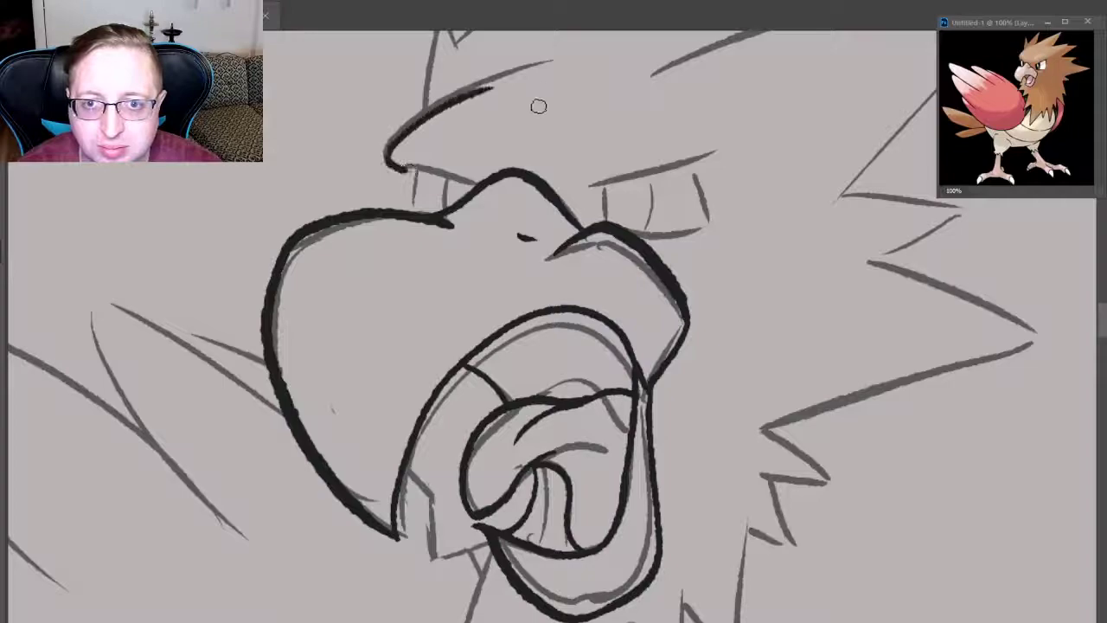
{"action": "left_click_drag", "start_coordinate": [551, 63], "coordinate": [409, 171]}
{"action": "key", "text": "ctrl+z"}
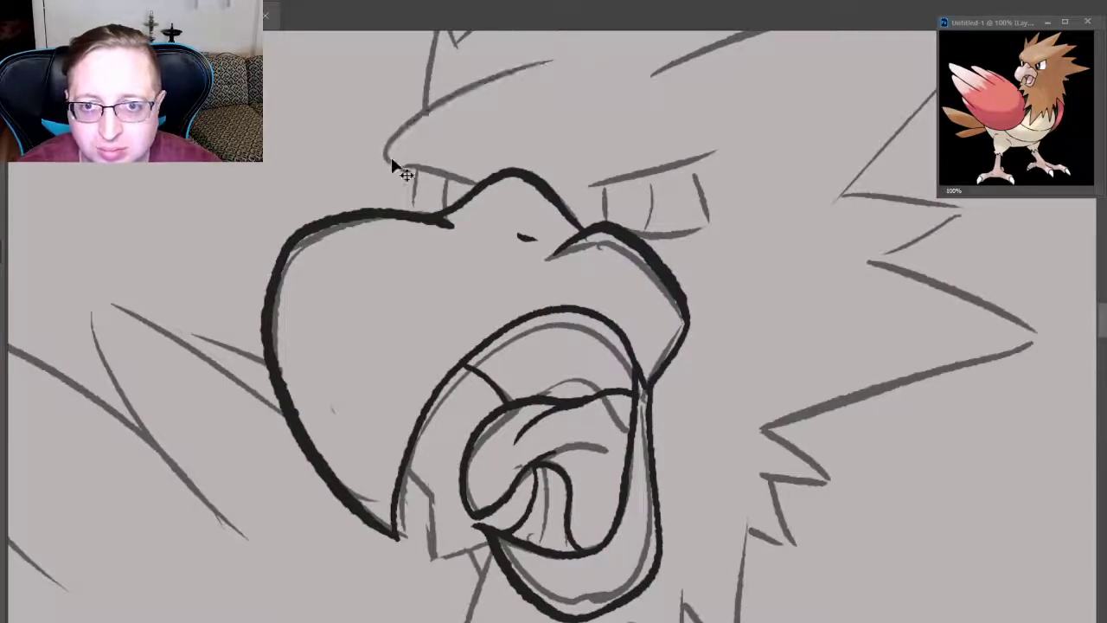
{"action": "key", "text": "ctrl+shift+z"}
{"action": "key", "text": "ctrl+z"}
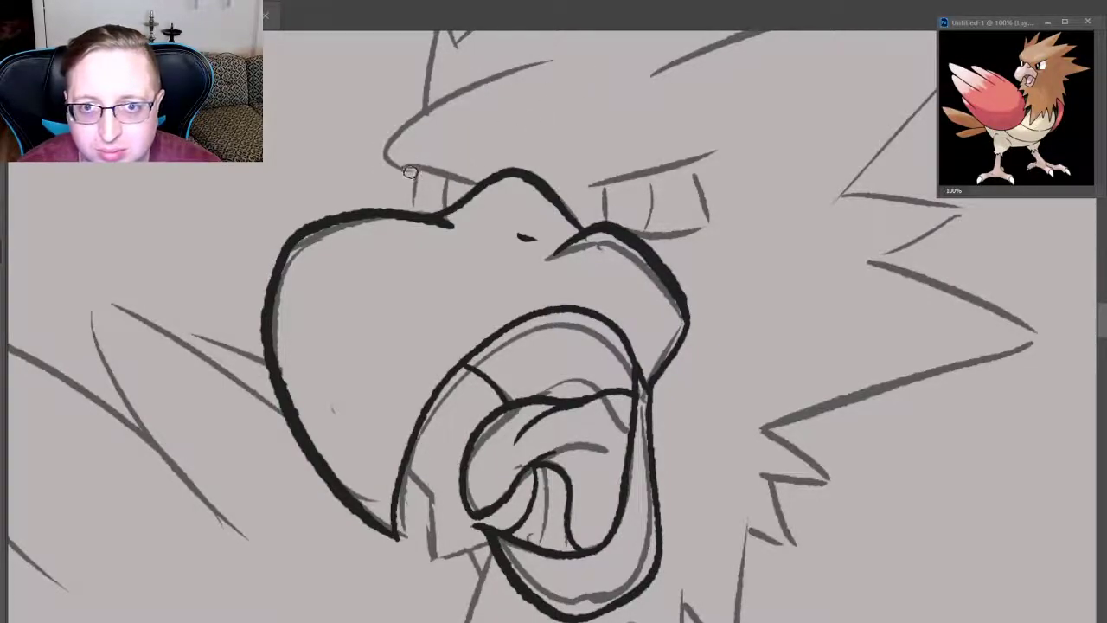
{"action": "left_click_drag", "start_coordinate": [396, 169], "coordinate": [564, 57]}
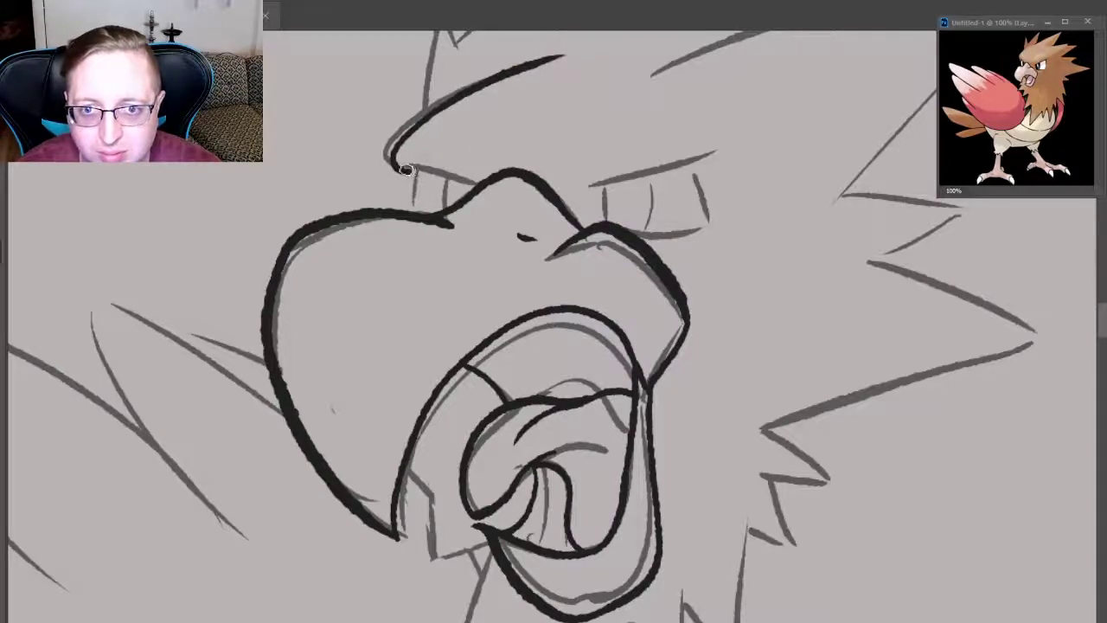
- Ink the line under the beak tip and the beak underside strokes
{"action": "left_click_drag", "start_coordinate": [405, 170], "coordinate": [489, 175]}
{"action": "key", "text": "ctrl+z"}
{"action": "left_click_drag", "start_coordinate": [396, 167], "coordinate": [493, 167]}
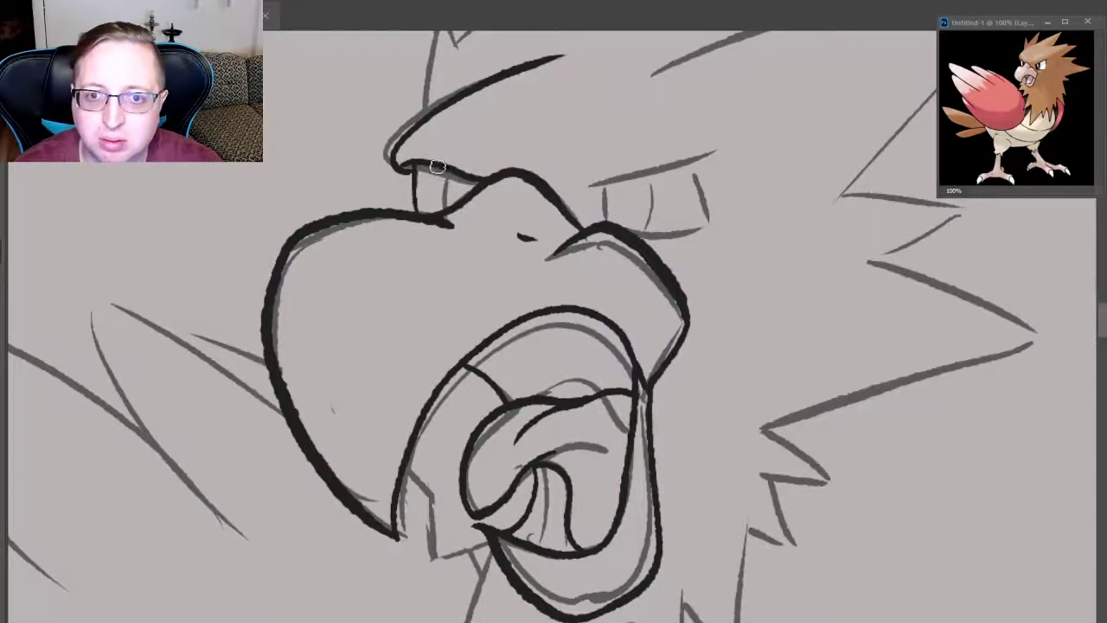
{"action": "left_click_drag", "start_coordinate": [437, 162], "coordinate": [468, 184]}
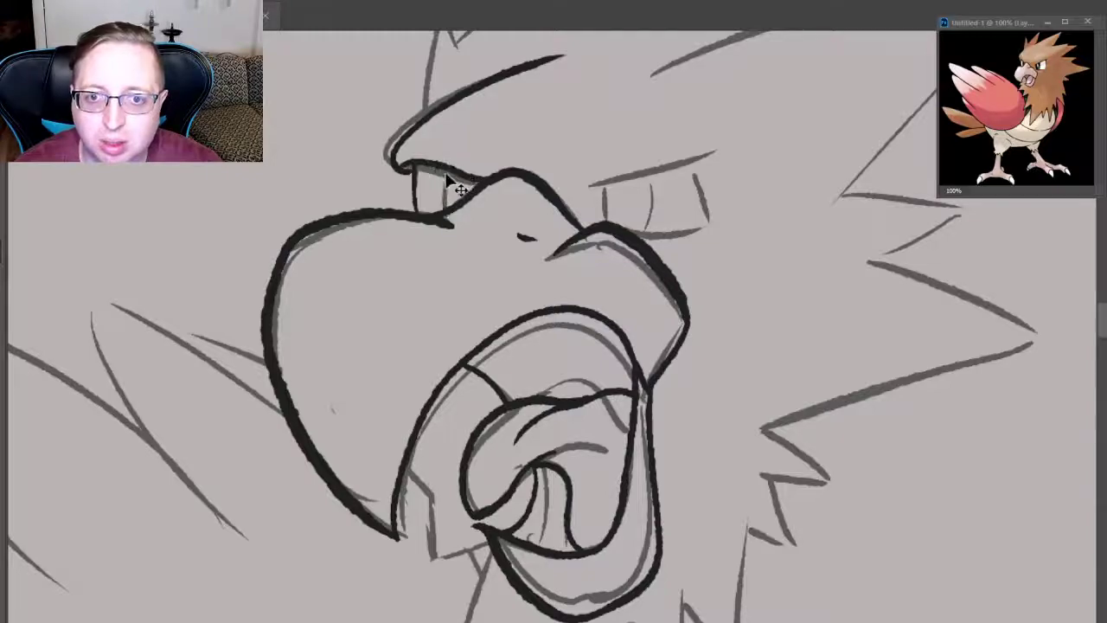
{"action": "key", "text": "ctrl+z"}
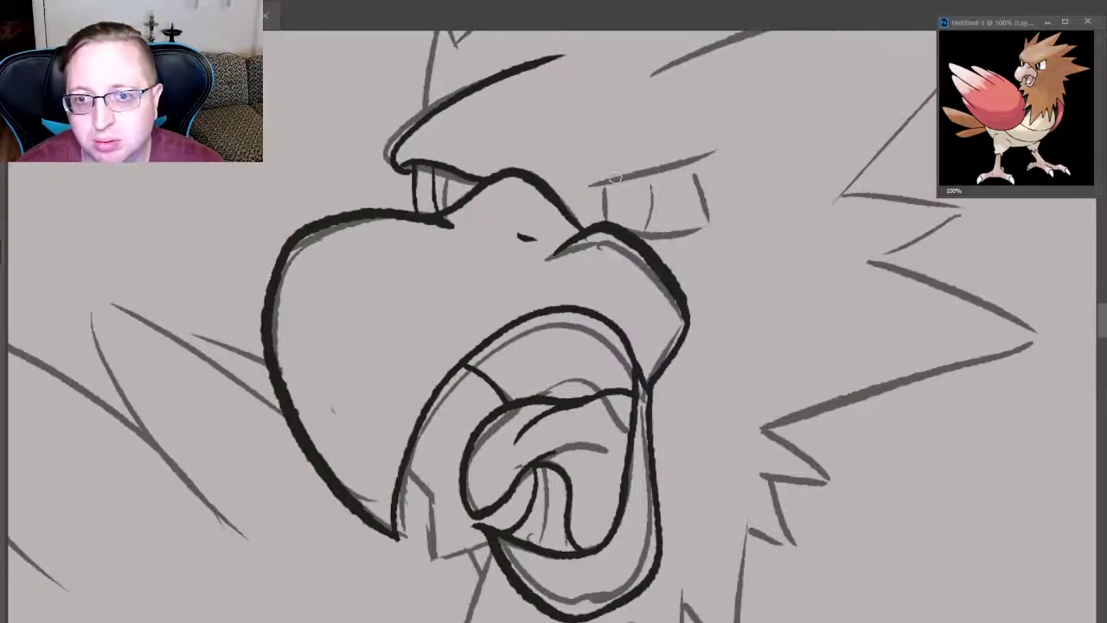
- Ink the heavy brow line over the right eye, redrawn slightly longer
{"action": "left_click_drag", "start_coordinate": [590, 183], "coordinate": [720, 148]}
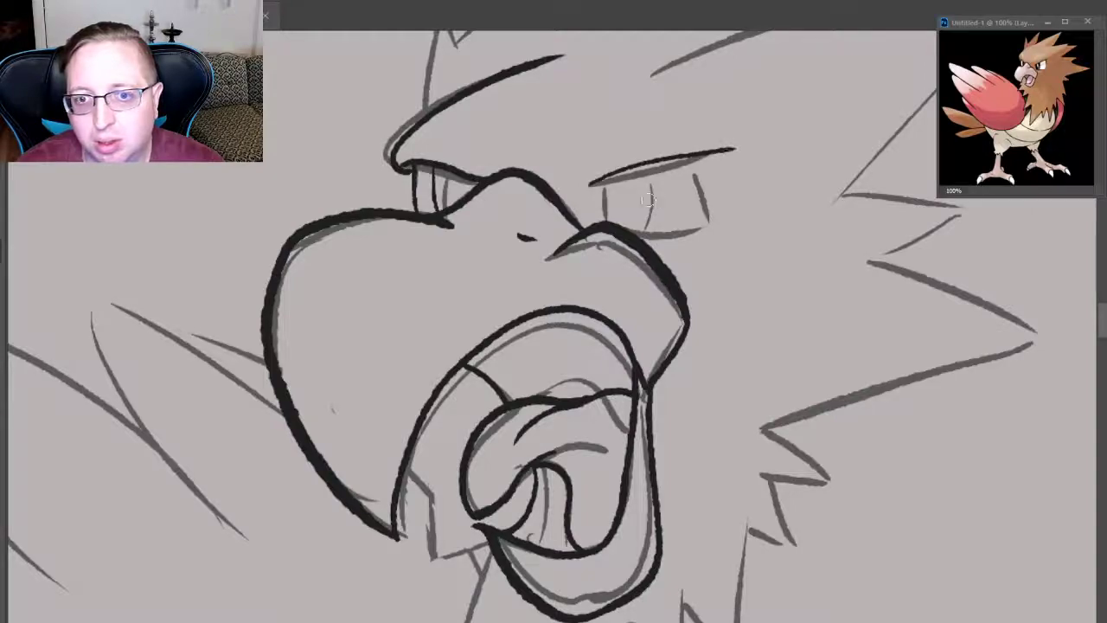
{"action": "key", "text": "ctrl+z"}
{"action": "left_click_drag", "start_coordinate": [590, 183], "coordinate": [720, 148]}
{"action": "key", "text": "ctrl+z"}
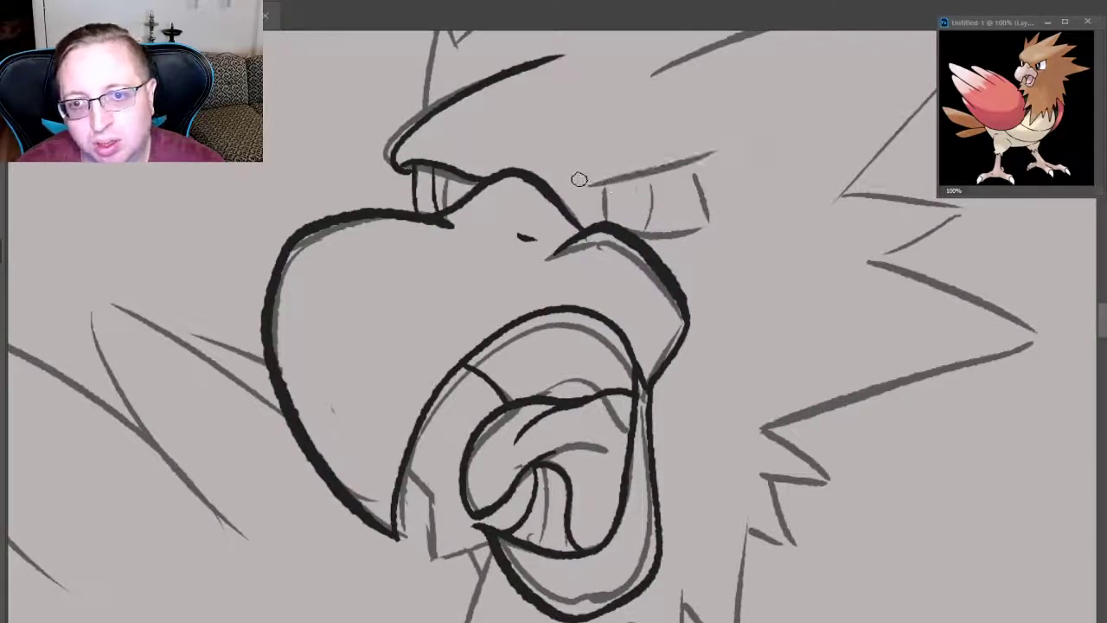
{"action": "left_click_drag", "start_coordinate": [578, 180], "coordinate": [731, 149]}
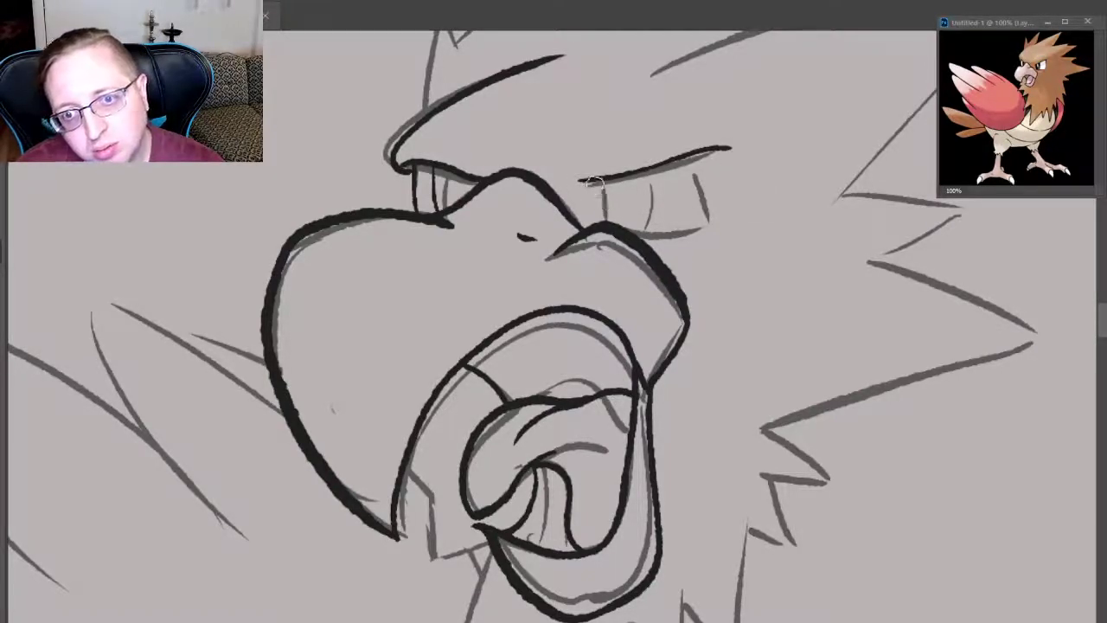
- Ink the right eye's vertical right edge and its lower line
{"action": "left_click_drag", "start_coordinate": [600, 172], "coordinate": [603, 218]}
{"action": "key", "text": "ctrl+z"}
{"action": "key", "text": "ctrl+z"}
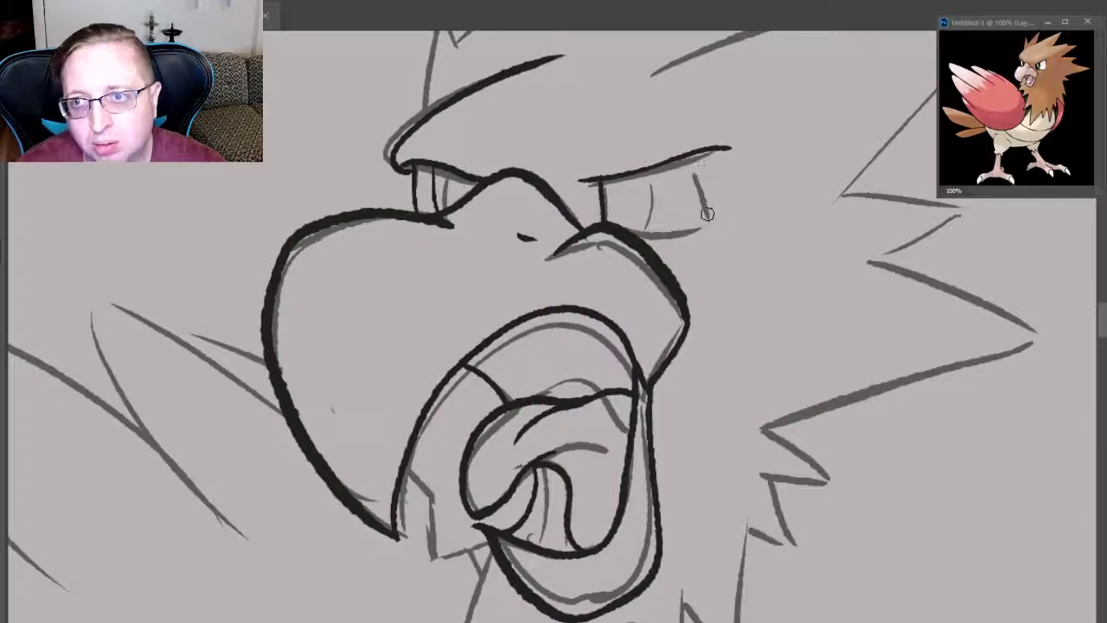
{"action": "left_click_drag", "start_coordinate": [704, 151], "coordinate": [706, 227]}
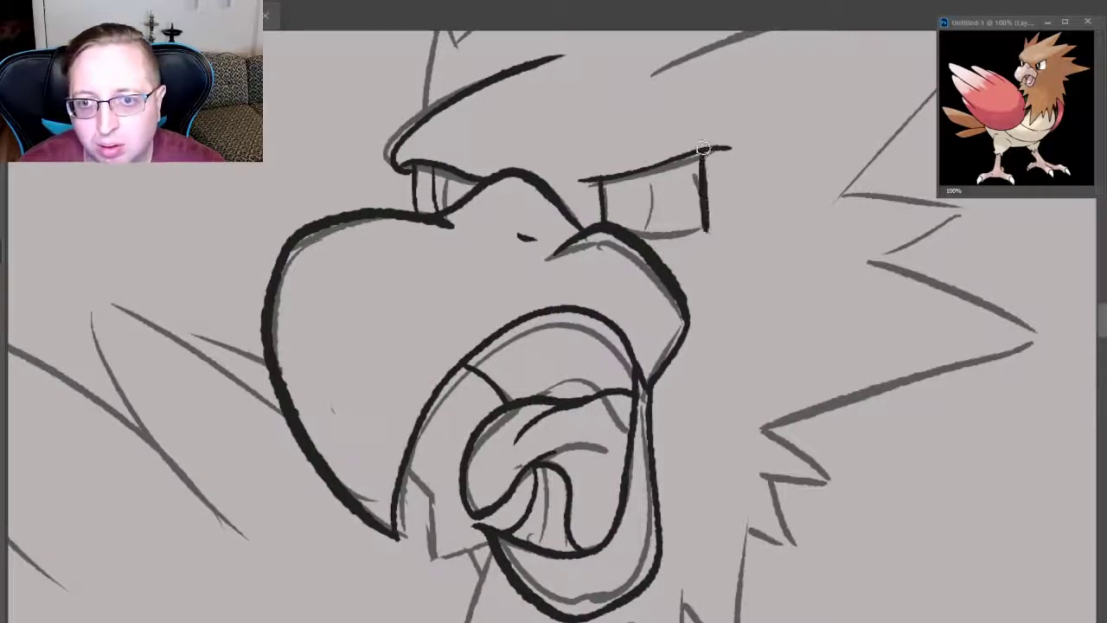
{"action": "key", "text": "ctrl+z"}
{"action": "left_click_drag", "start_coordinate": [702, 151], "coordinate": [707, 216]}
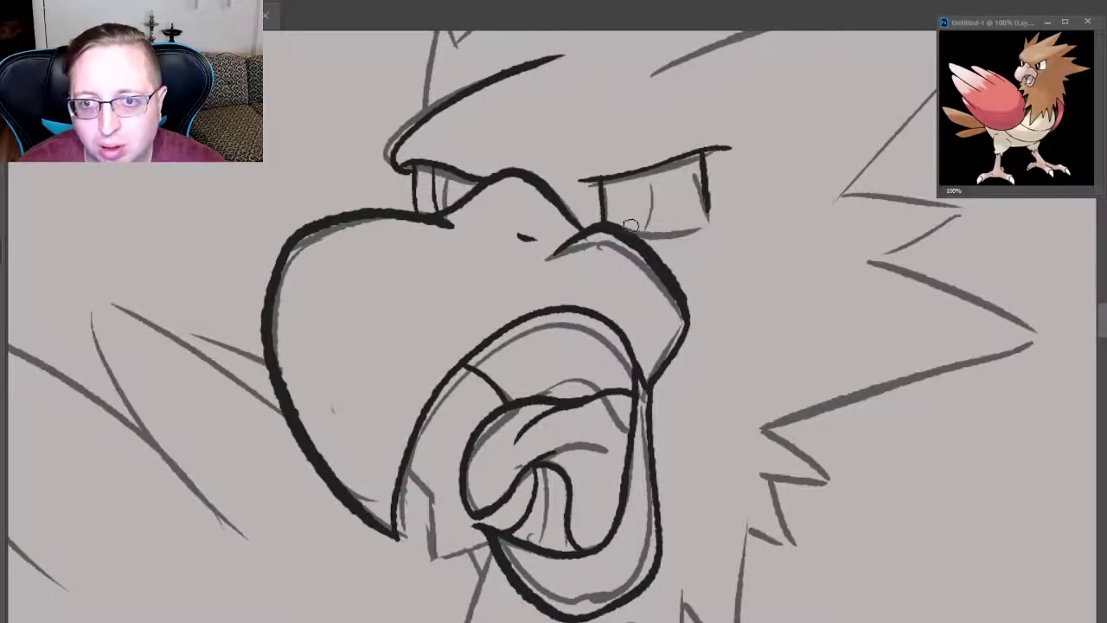
{"action": "left_click_drag", "start_coordinate": [617, 225], "coordinate": [708, 221]}
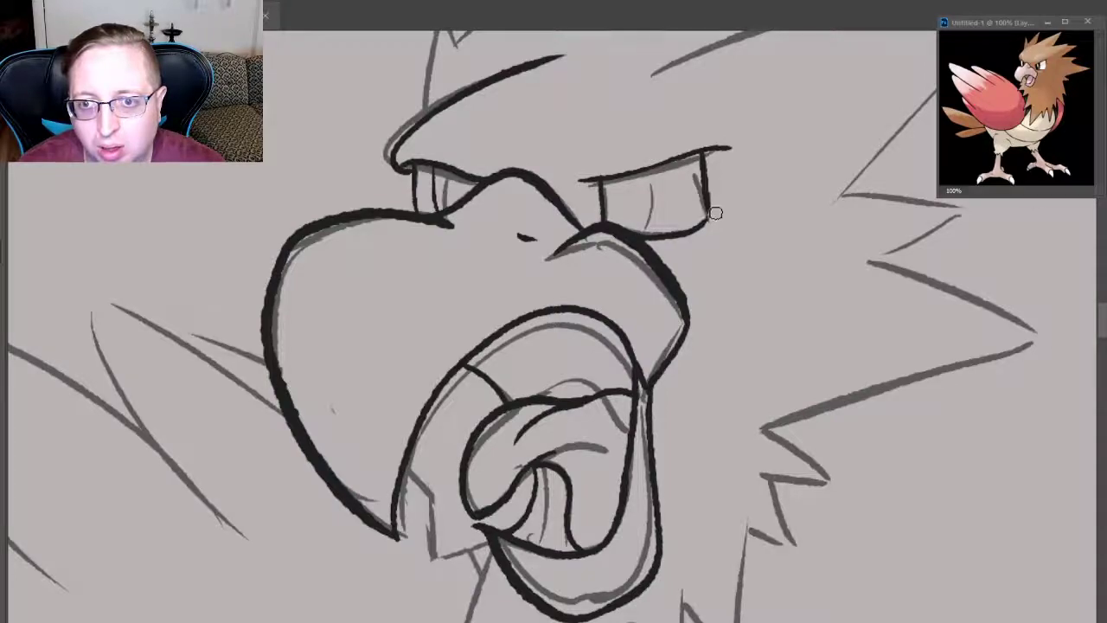
- Try vertical and U-shaped pupil strokes in the right eye, undoing rejected attempts
{"action": "left_click_drag", "start_coordinate": [674, 161], "coordinate": [674, 232]}
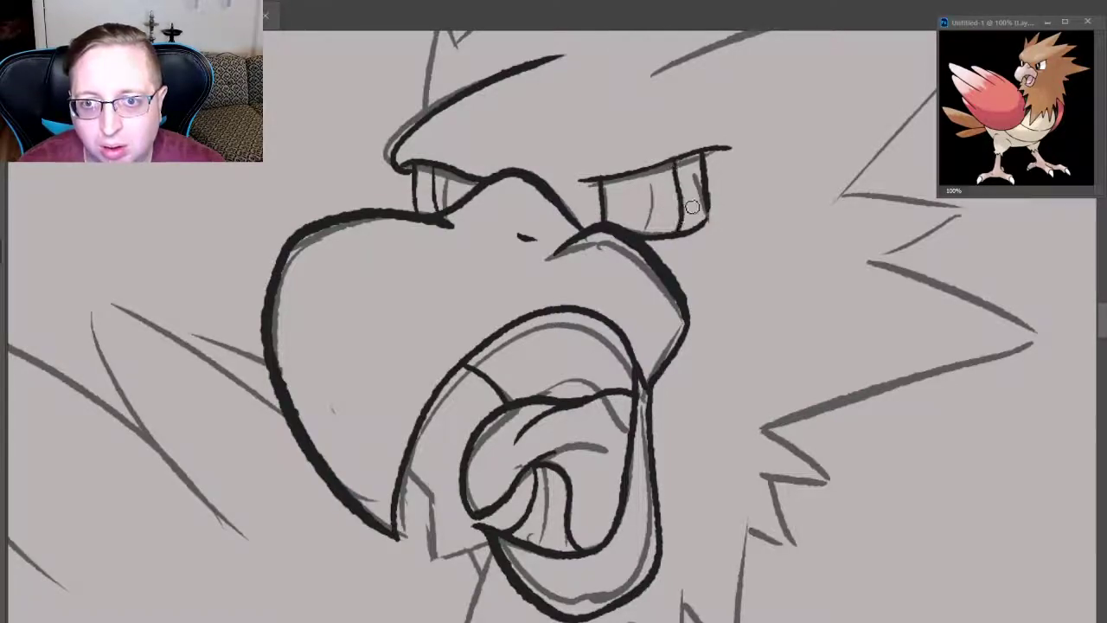
{"action": "key", "text": "ctrl+z"}
{"action": "left_click_drag", "start_coordinate": [678, 157], "coordinate": [672, 233]}
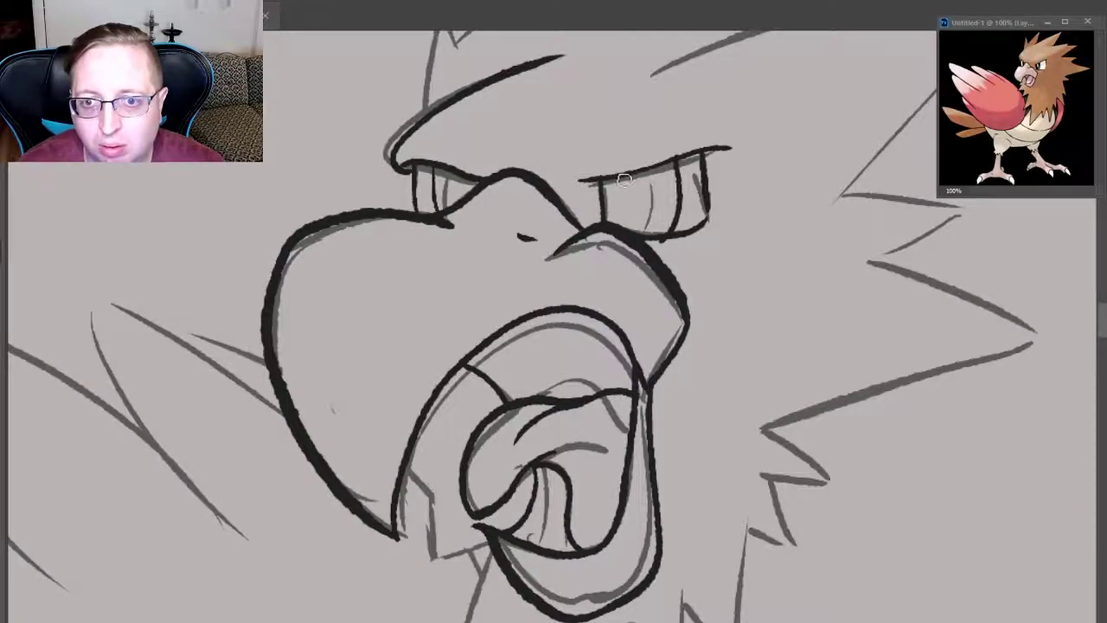
{"action": "left_click_drag", "start_coordinate": [673, 164], "coordinate": [666, 226]}
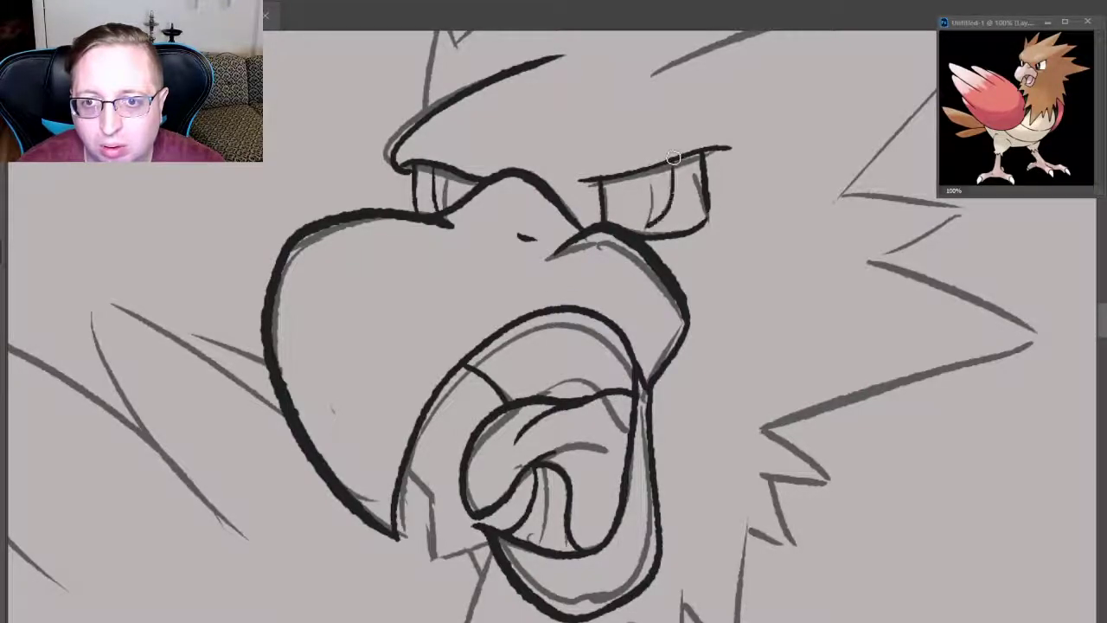
{"action": "key", "text": "ctrl+z"}
{"action": "left_click_drag", "start_coordinate": [674, 157], "coordinate": [668, 226]}
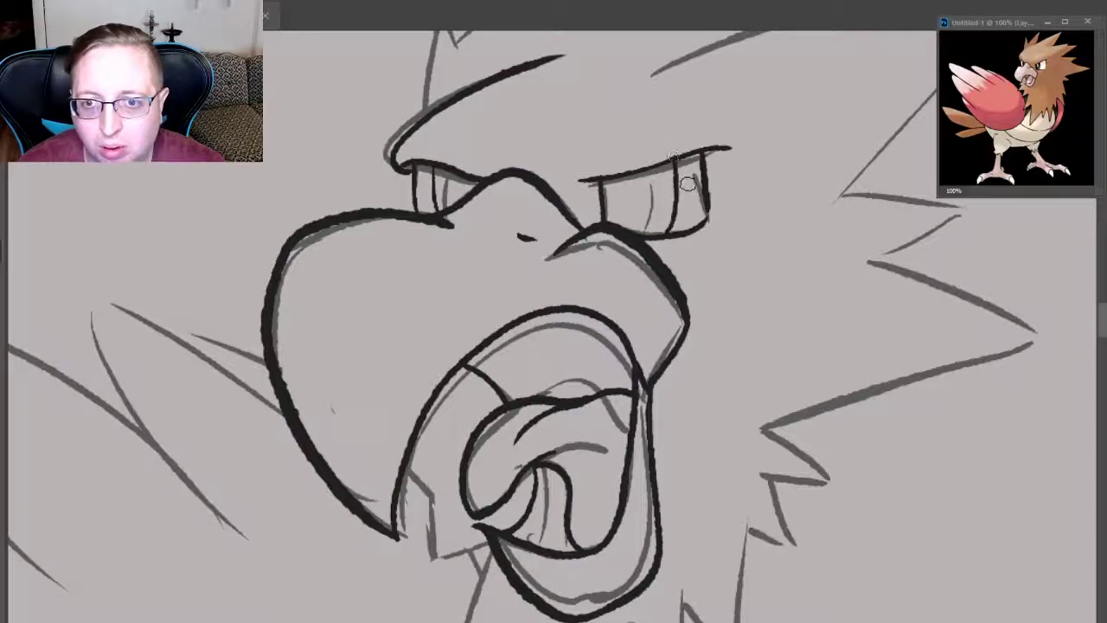
{"action": "key", "text": "ctrl+z"}
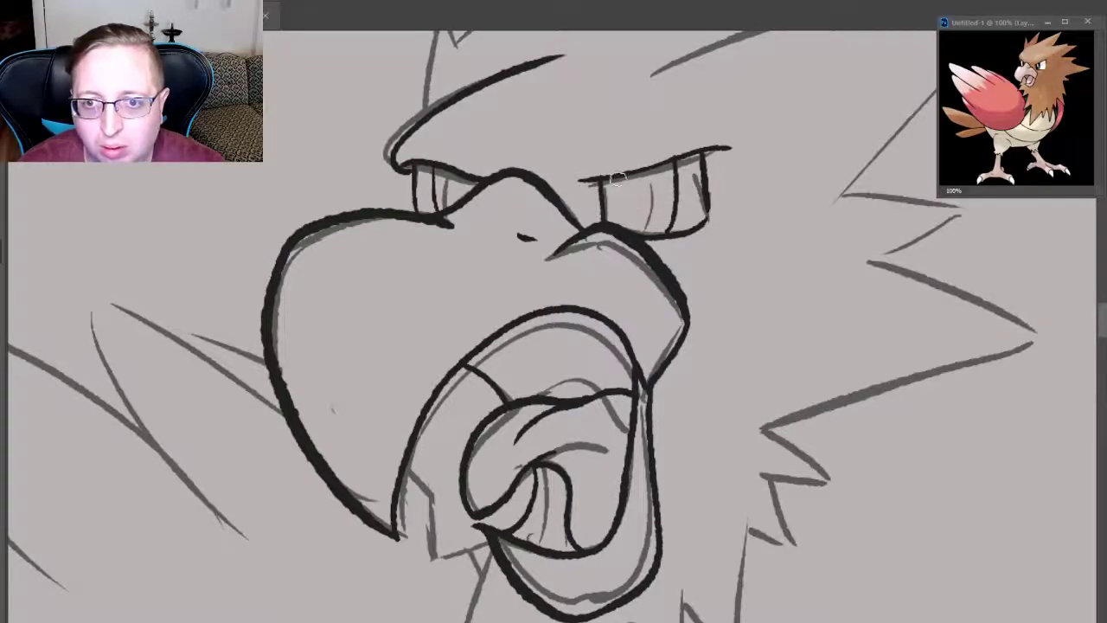
{"action": "left_click_drag", "start_coordinate": [618, 177], "coordinate": [641, 216]}
{"action": "key", "text": "ctrl+z"}
{"action": "mouse_move", "coordinate": [640, 166]}
{"action": "left_mouse_down"}
{"action": "mouse_move", "coordinate": [620, 176]}
{"action": "mouse_move", "coordinate": [649, 186]}
{"action": "mouse_move", "coordinate": [636, 206]}
{"action": "mouse_move", "coordinate": [649, 173]}
{"action": "mouse_move", "coordinate": [619, 173]}
{"action": "left_mouse_up"}
{"action": "key", "text": "ctrl+z"}
{"action": "key", "text": "ctrl+z"}
{"action": "key", "text": "ctrl+z"}
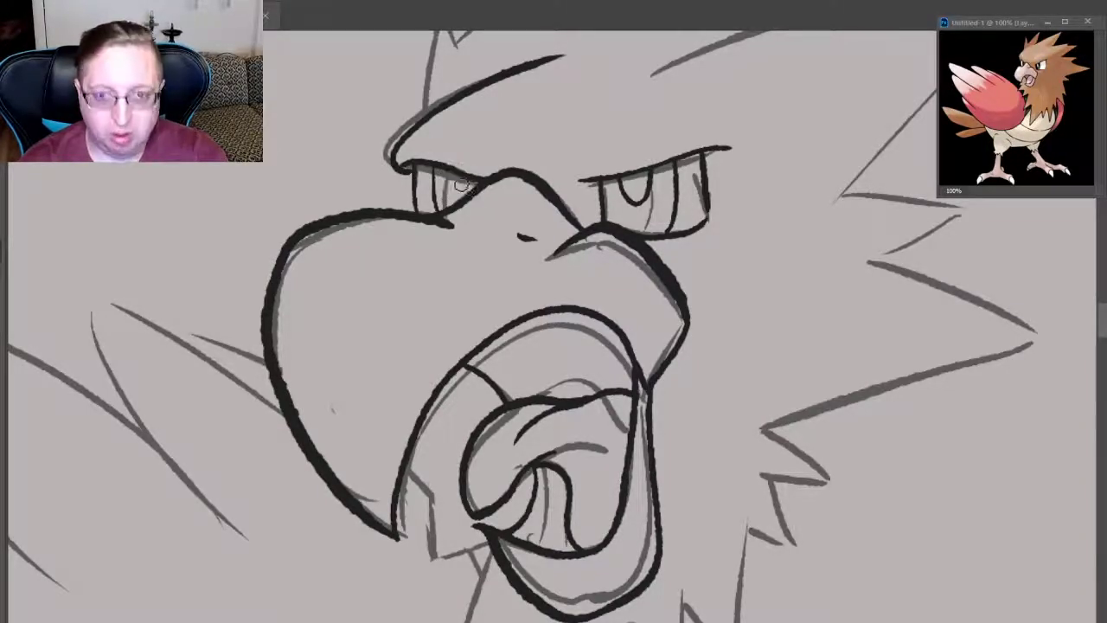
- Ink the left eye's pupil and short lines along the beak's lower edge
{"action": "left_click_drag", "start_coordinate": [445, 172], "coordinate": [442, 168]}
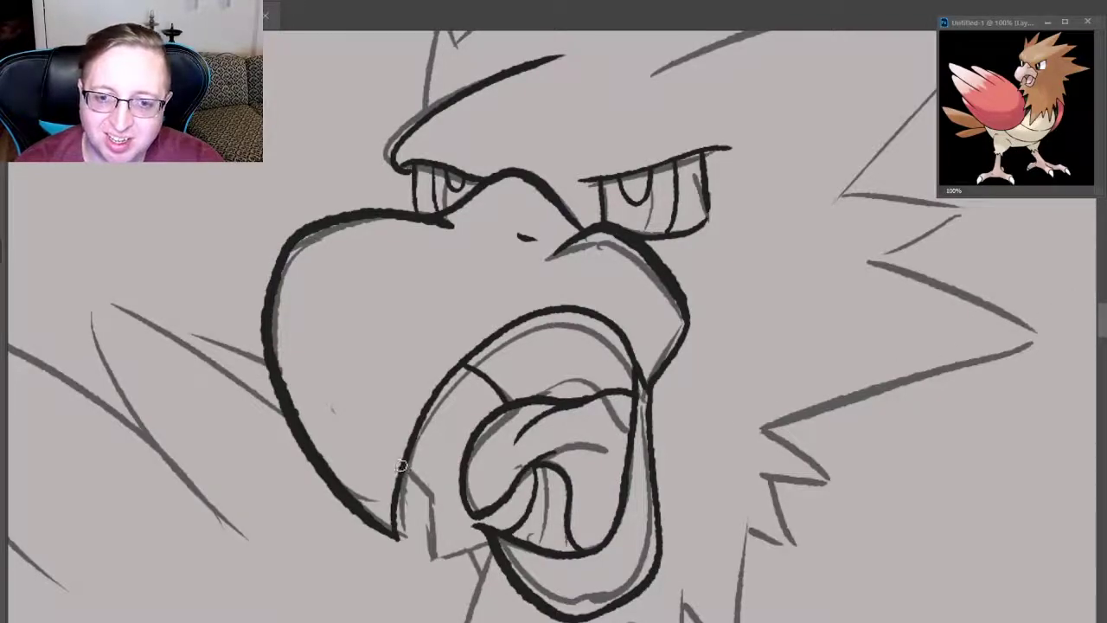
{"action": "left_click_drag", "start_coordinate": [405, 470], "coordinate": [439, 494]}
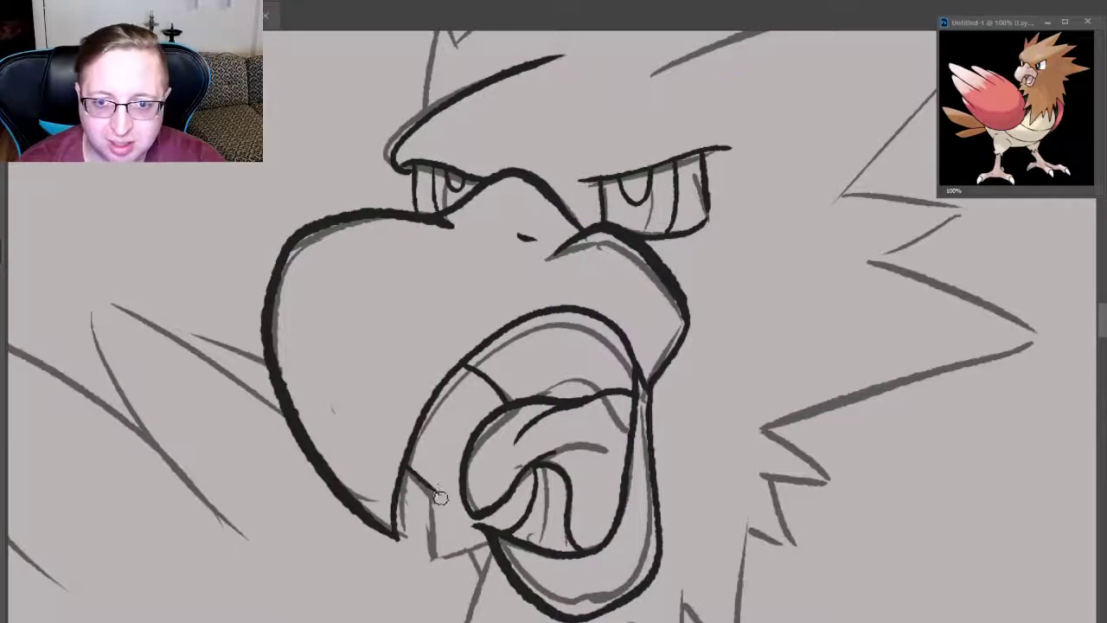
{"action": "mouse_move", "coordinate": [437, 489]}
{"action": "left_mouse_down"}
{"action": "mouse_move", "coordinate": [435, 578]}
{"action": "mouse_move", "coordinate": [488, 536]}
{"action": "left_mouse_up"}
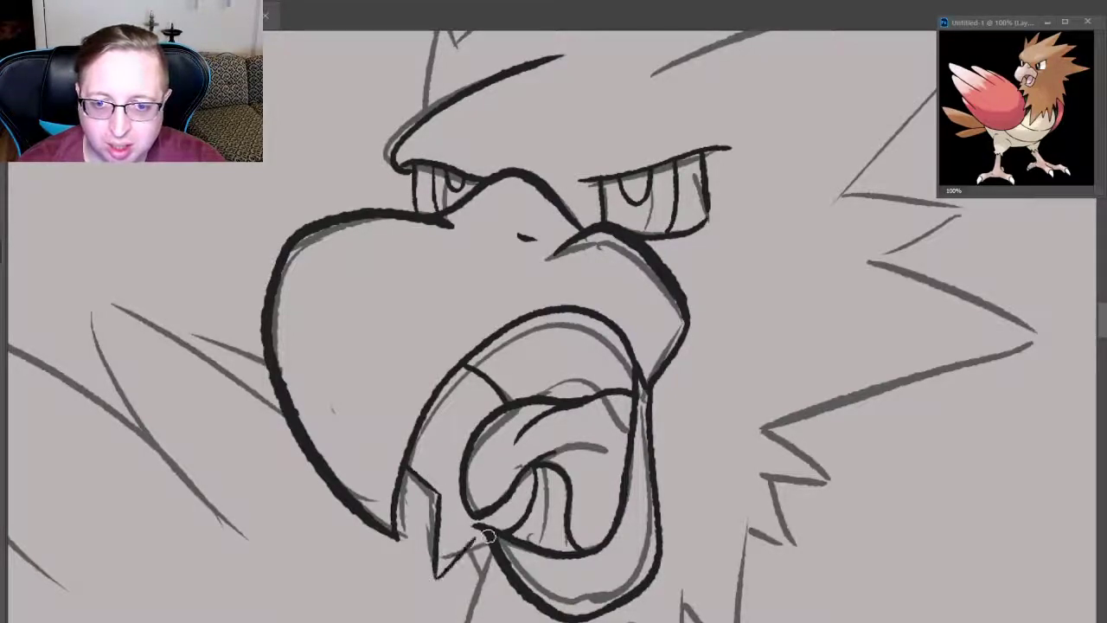
- Redo the misplaced beak strokes and ink the zigzag down the lower left edge
{"action": "key", "text": "ctrl+z"}
{"action": "left_click_drag", "start_coordinate": [432, 581], "coordinate": [492, 542]}
{"action": "key", "text": "ctrl+z"}
{"action": "key", "text": "ctrl+z"}
{"action": "mouse_move", "coordinate": [436, 578]}
{"action": "left_mouse_down"}
{"action": "mouse_move", "coordinate": [490, 543]}
{"action": "mouse_move", "coordinate": [465, 619]}
{"action": "left_mouse_up"}
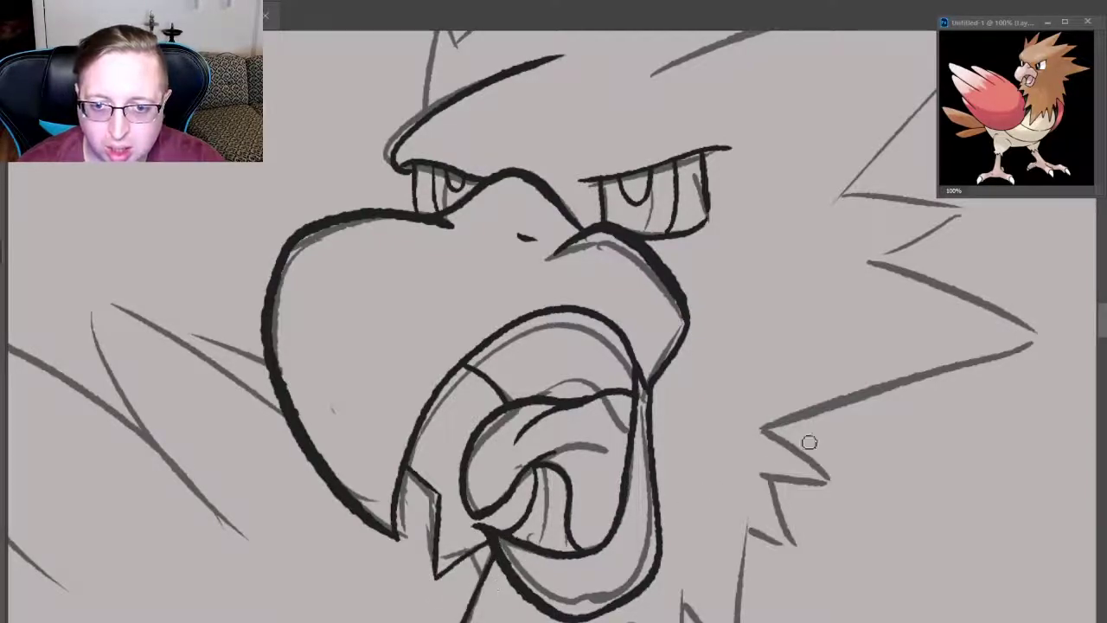
- Ink the jagged chest feather point below the beak
{"action": "scroll", "coordinate": [563, 258], "scroll_direction": "down", "scroll_amount": 5}
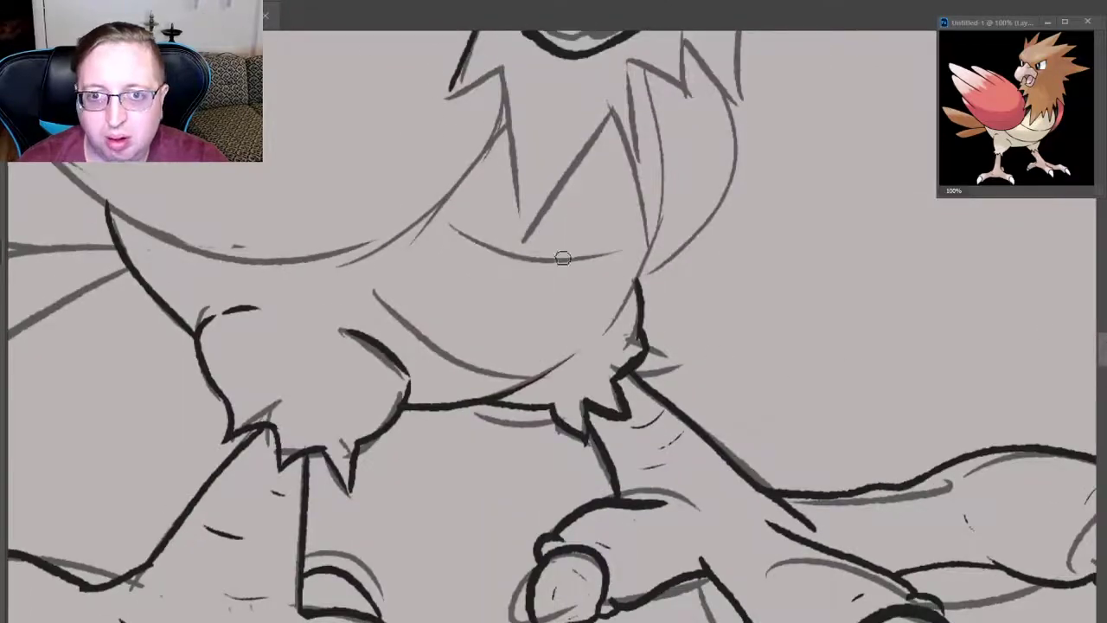
{"action": "mouse_move", "coordinate": [449, 91]}
{"action": "left_mouse_down"}
{"action": "mouse_move", "coordinate": [499, 73]}
{"action": "mouse_move", "coordinate": [522, 218]}
{"action": "mouse_move", "coordinate": [610, 109]}
{"action": "mouse_move", "coordinate": [641, 152]}
{"action": "mouse_move", "coordinate": [630, 56]}
{"action": "mouse_move", "coordinate": [705, 104]}
{"action": "mouse_move", "coordinate": [685, 42]}
{"action": "mouse_move", "coordinate": [741, 108]}
{"action": "left_mouse_up"}
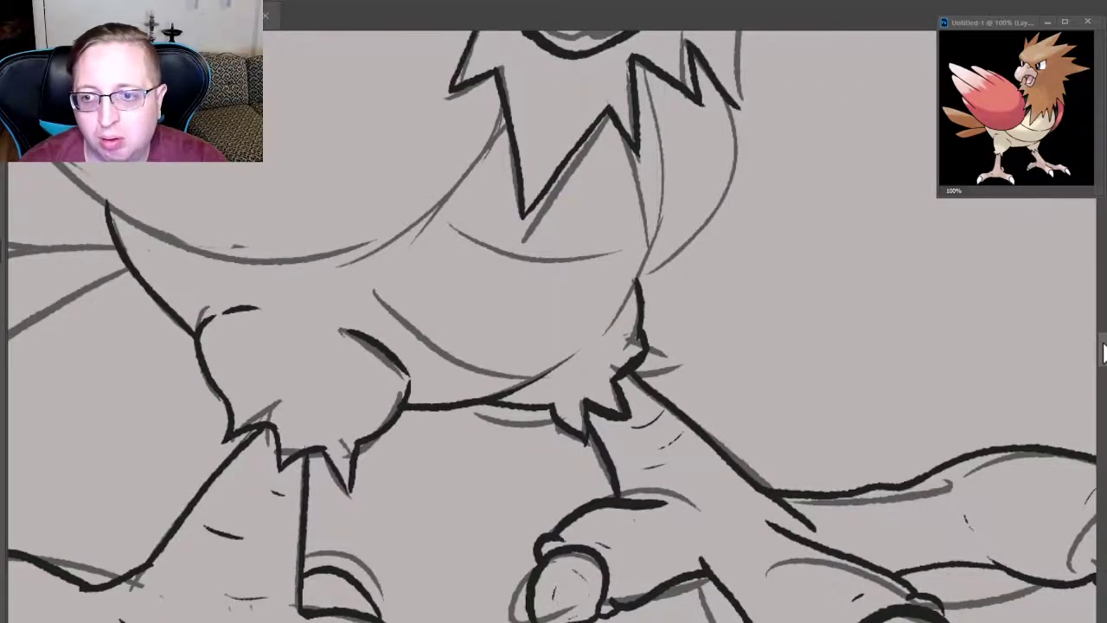
{"action": "scroll", "coordinate": [553, 328], "scroll_direction": "up", "scroll_amount": 6}
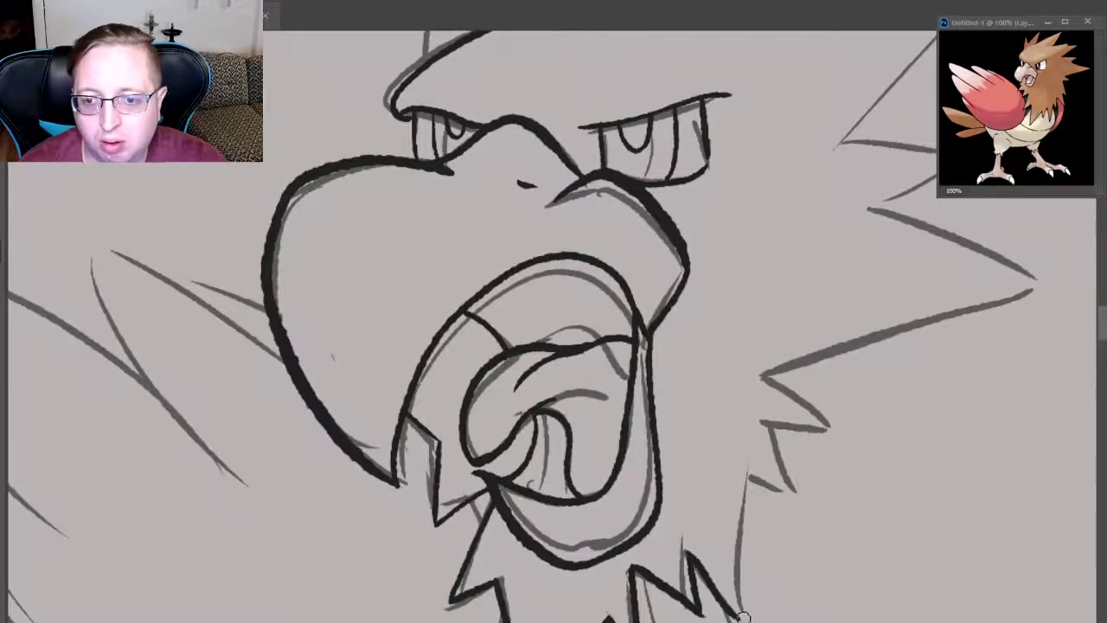
- Ink the spike line right of the beak and retry its lower edge
{"action": "mouse_move", "coordinate": [739, 616]}
{"action": "left_mouse_down"}
{"action": "mouse_move", "coordinate": [762, 466]}
{"action": "mouse_move", "coordinate": [801, 495]}
{"action": "left_mouse_up"}
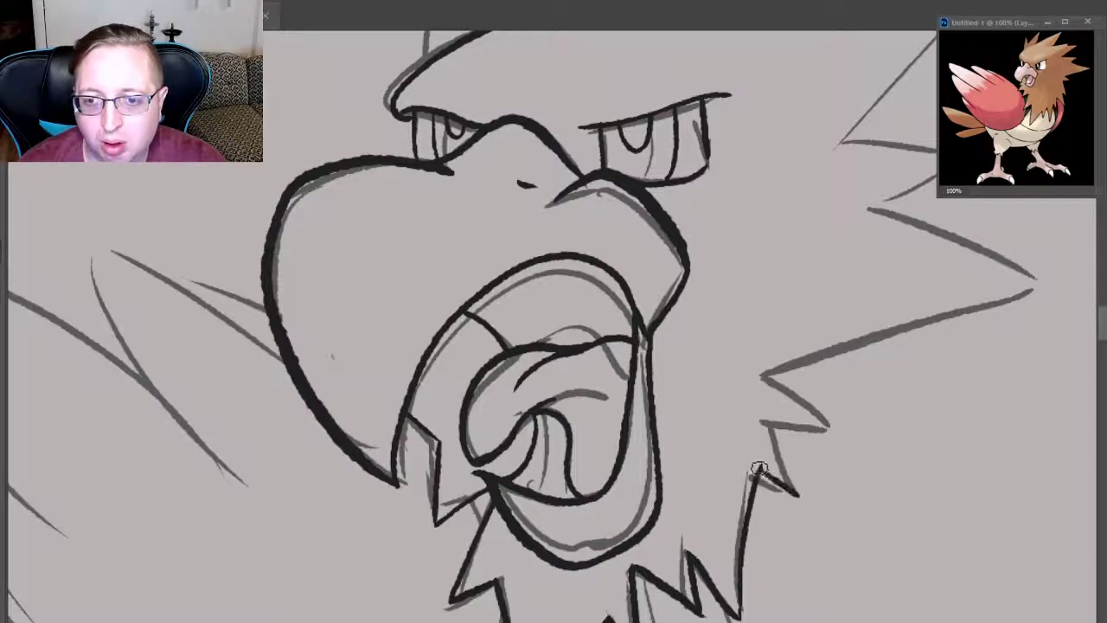
{"action": "left_click_drag", "start_coordinate": [765, 419], "coordinate": [798, 491]}
{"action": "key", "text": "ctrl+z"}
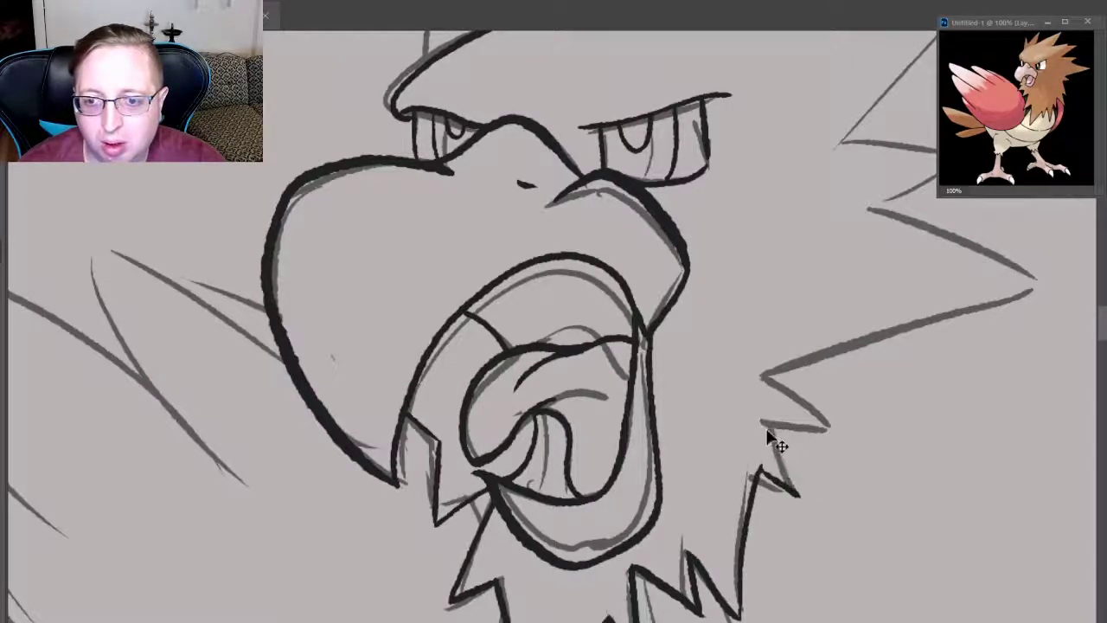
{"action": "left_click_drag", "start_coordinate": [764, 419], "coordinate": [796, 493]}
{"action": "key", "text": "ctrl+z"}
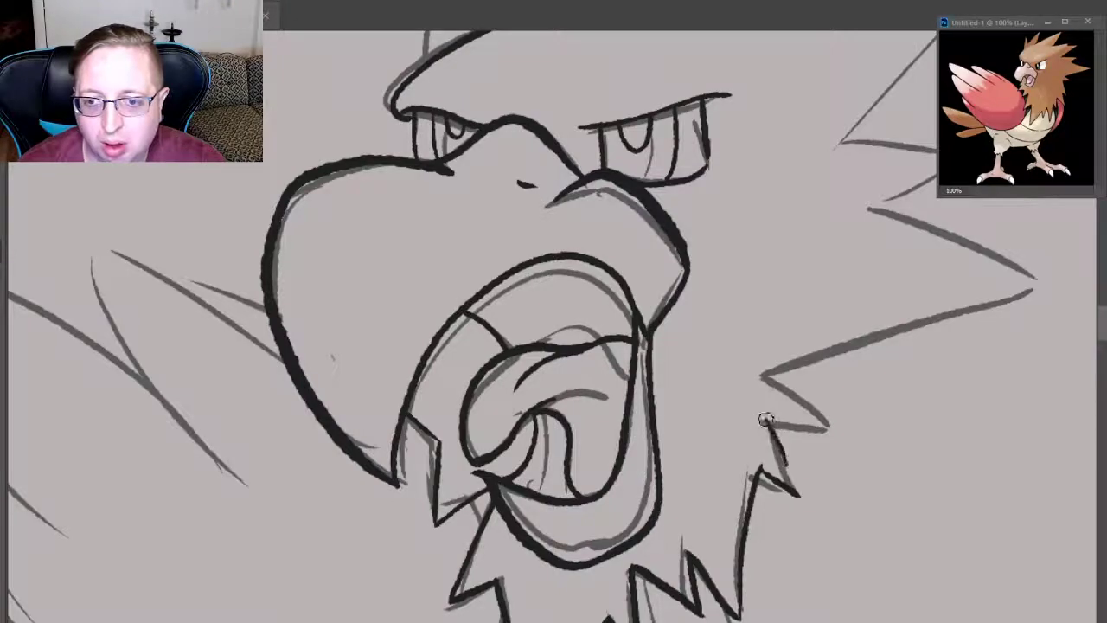
{"action": "mouse_move", "coordinate": [763, 419]}
{"action": "left_mouse_down"}
{"action": "mouse_move", "coordinate": [797, 493]}
{"action": "mouse_move", "coordinate": [767, 423]}
{"action": "mouse_move", "coordinate": [834, 427]}
{"action": "left_mouse_up"}
{"action": "key", "text": "ctrl+z"}
- Ink the long upper edge of the right-side spike
{"action": "left_click_drag", "start_coordinate": [766, 375], "coordinate": [836, 427]}
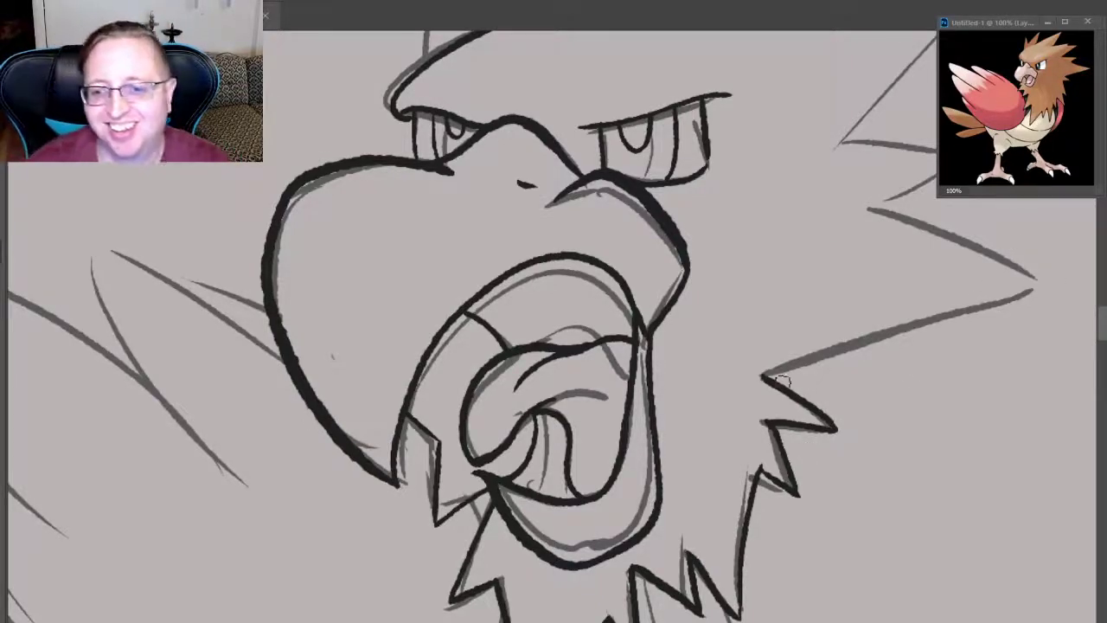
{"action": "left_click_drag", "start_coordinate": [764, 376], "coordinate": [1024, 275]}
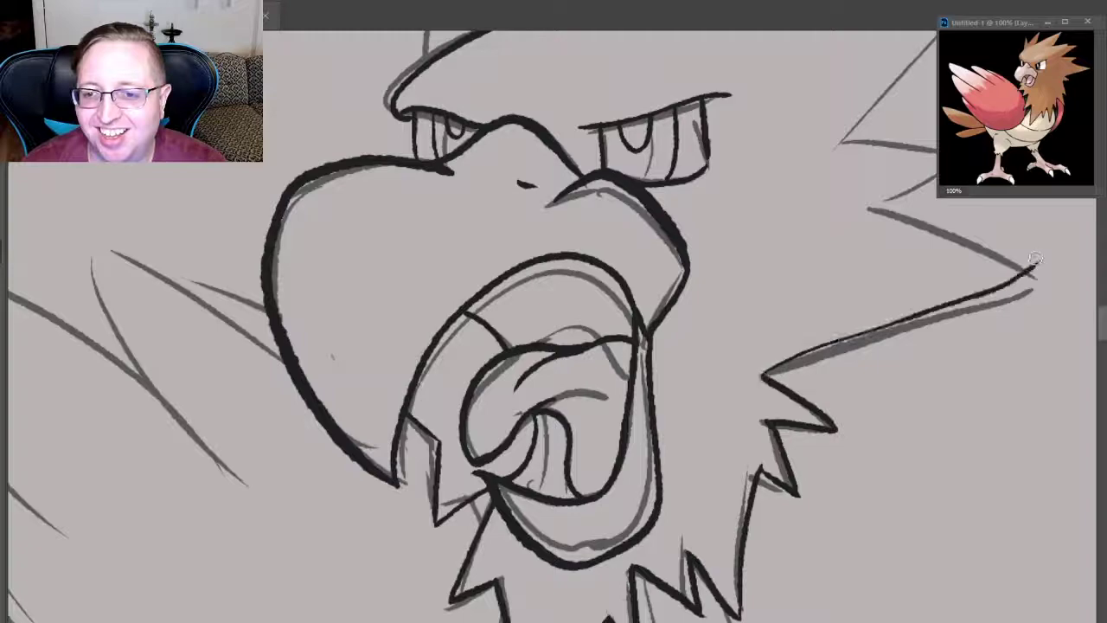
{"action": "key", "text": "ctrl+z"}
{"action": "left_click_drag", "start_coordinate": [758, 378], "coordinate": [1030, 294]}
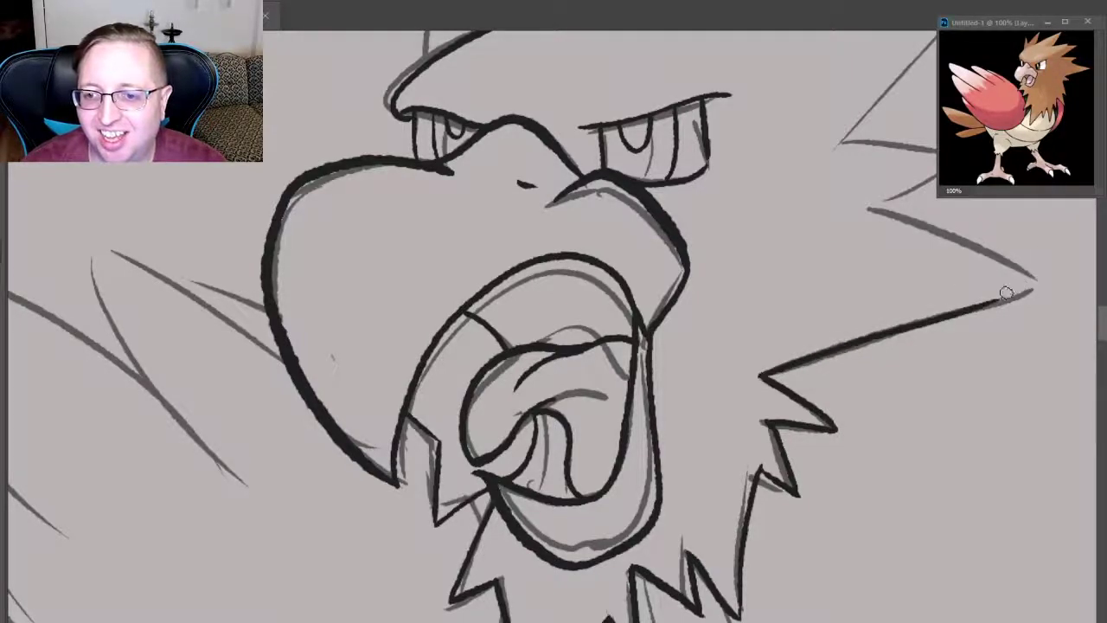
{"action": "mouse_move", "coordinate": [867, 206]}
{"action": "left_mouse_down"}
{"action": "mouse_move", "coordinate": [998, 292]}
{"action": "mouse_move", "coordinate": [917, 227]}
{"action": "mouse_move", "coordinate": [936, 185]}
{"action": "left_mouse_up"}
{"action": "key", "text": "ctrl+z"}
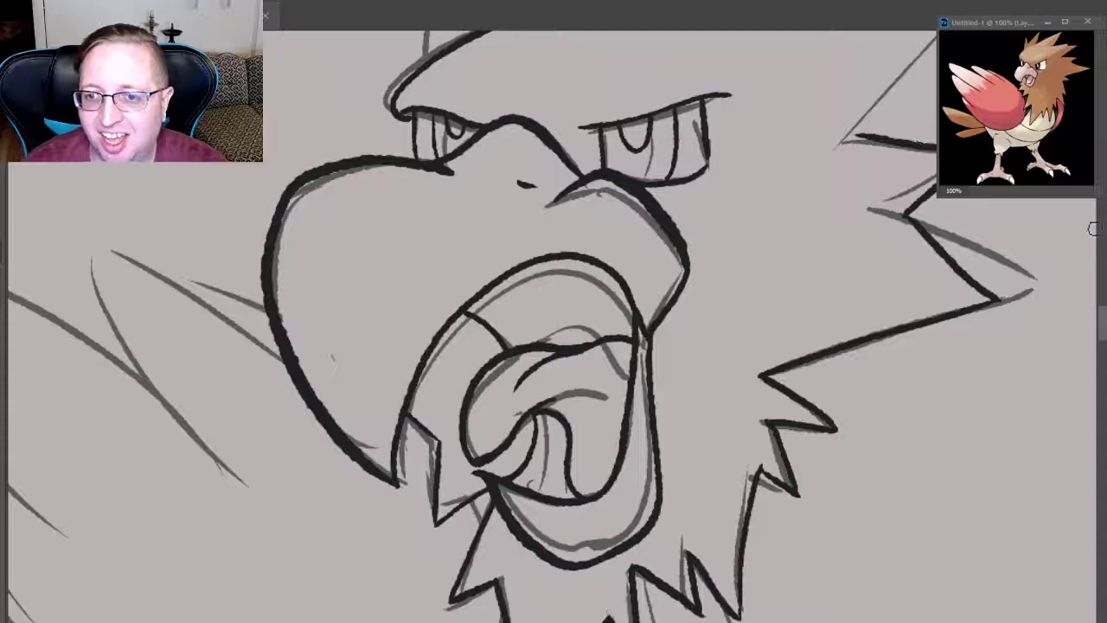
- Ink the spike line beside the head up to its tip after several retries
{"action": "scroll", "coordinate": [553, 329], "scroll_direction": "up", "scroll_amount": 5}
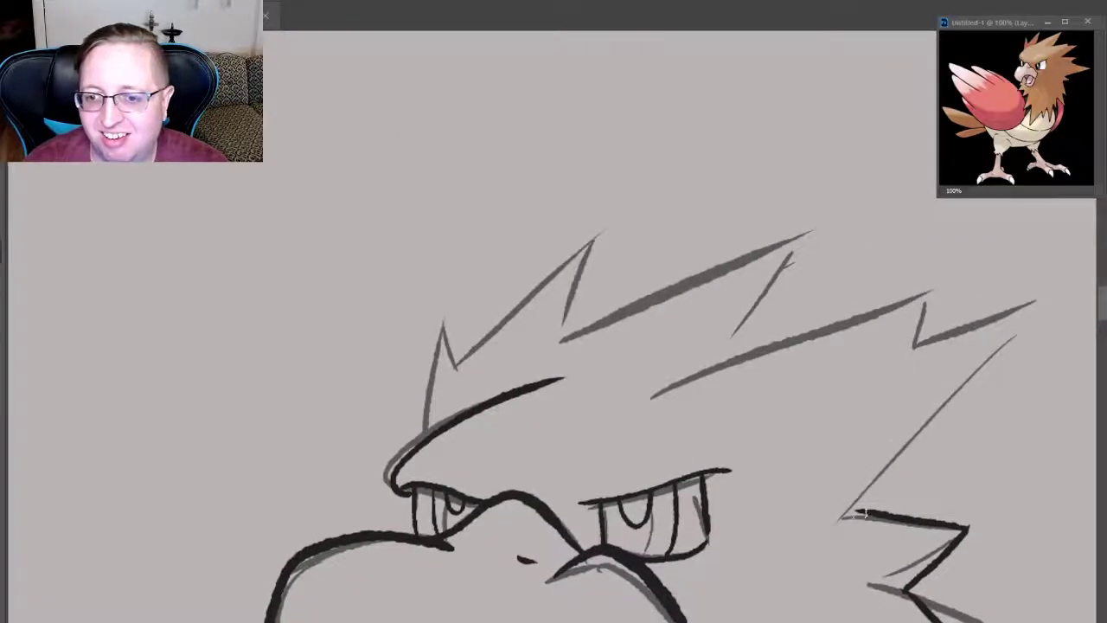
{"action": "left_click_drag", "start_coordinate": [857, 514], "coordinate": [1010, 326]}
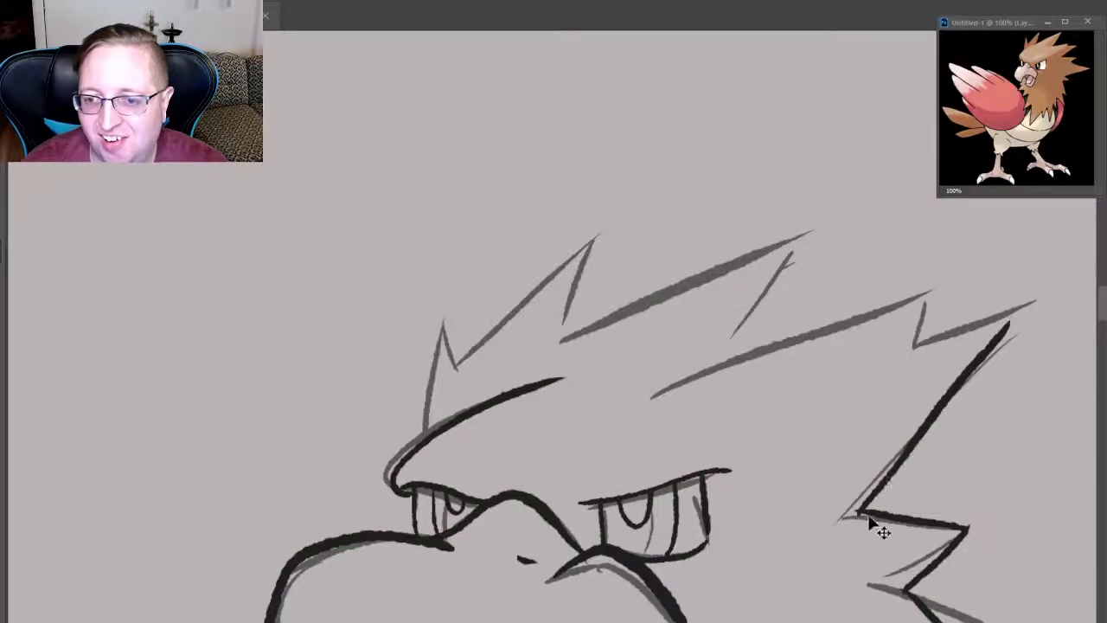
{"action": "key", "text": "ctrl+z"}
{"action": "left_click_drag", "start_coordinate": [860, 511], "coordinate": [1009, 322]}
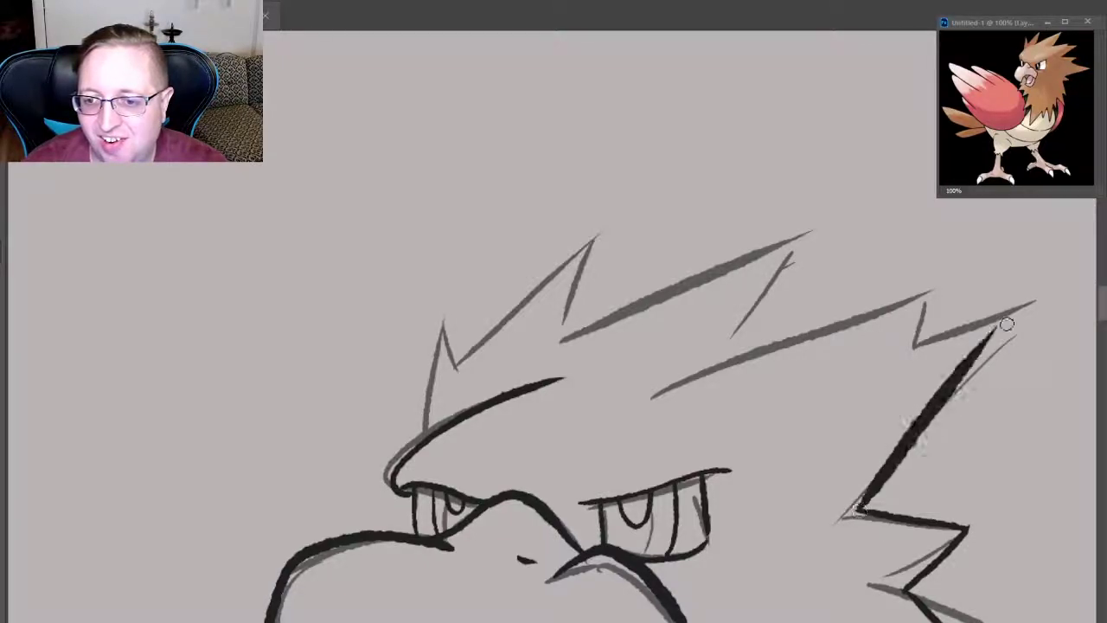
{"action": "key", "text": "ctrl+z"}
{"action": "left_click_drag", "start_coordinate": [857, 514], "coordinate": [1013, 302]}
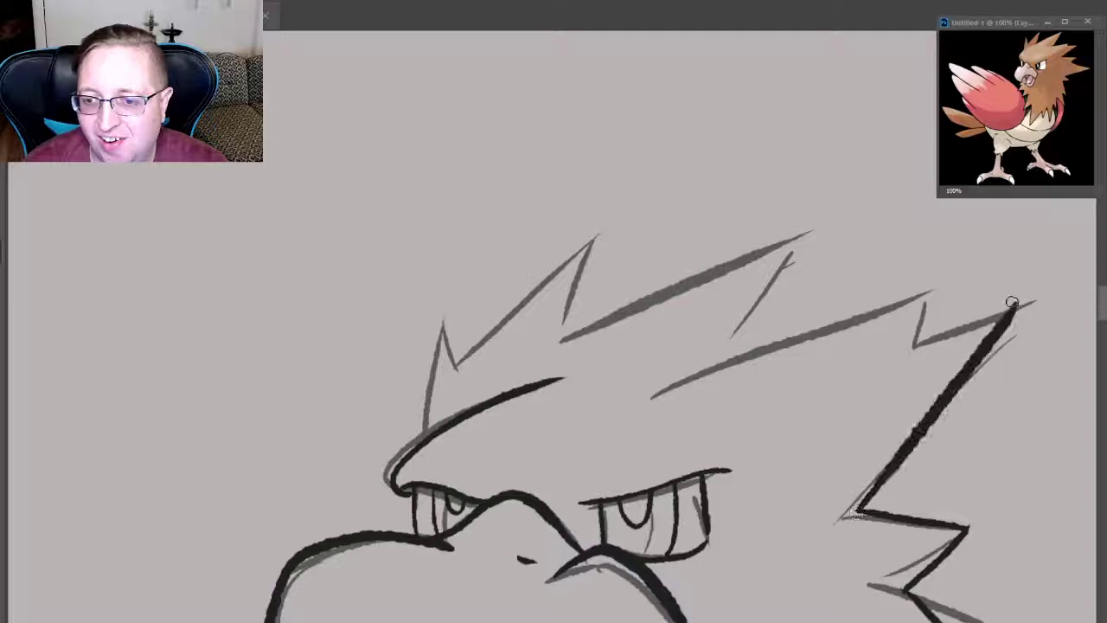
{"action": "key", "text": "ctrl+z"}
{"action": "key", "text": "ctrl+shift+z"}
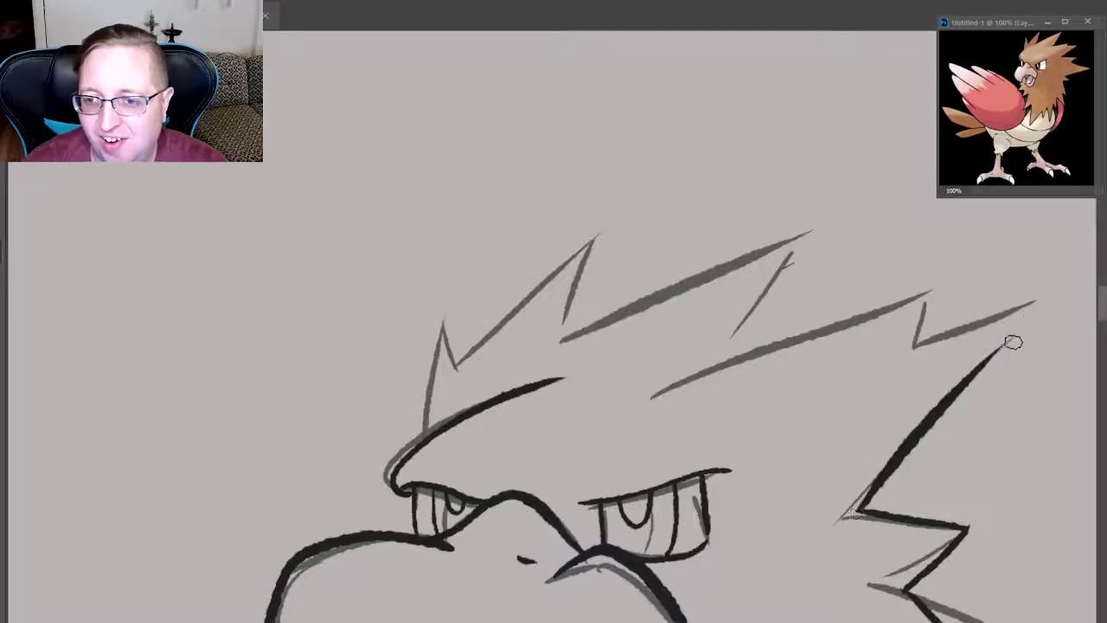
{"action": "key", "text": "ctrl+z"}
{"action": "left_click_drag", "start_coordinate": [856, 512], "coordinate": [1036, 302]}
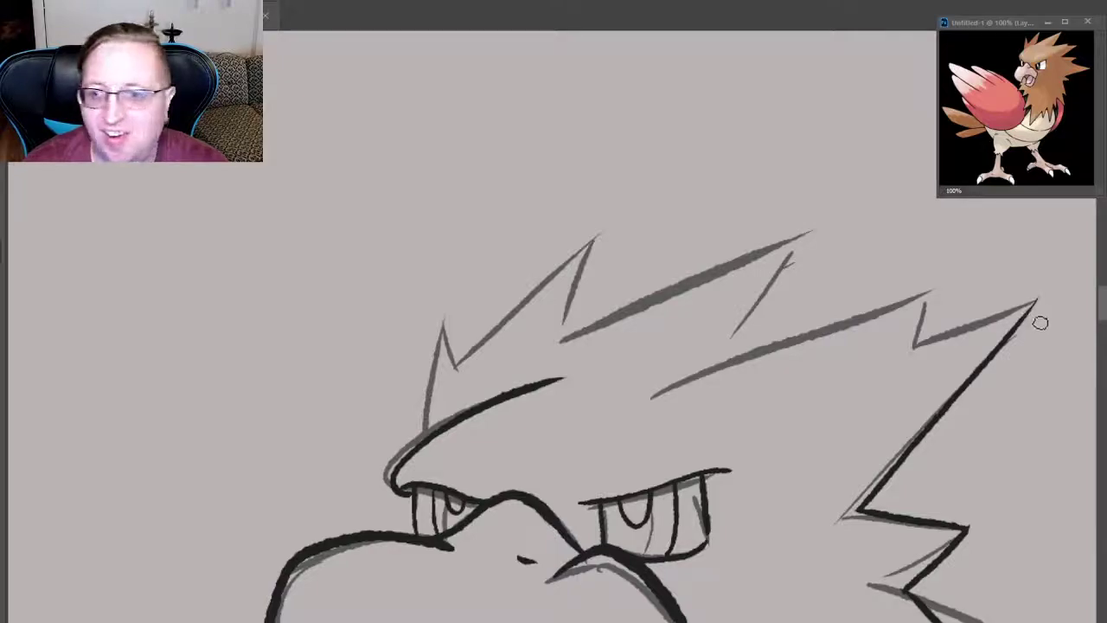
- Ink the spike's upper edge and next spike tip, trying and undoing the crest line
{"action": "left_click_drag", "start_coordinate": [1037, 301], "coordinate": [884, 355]}
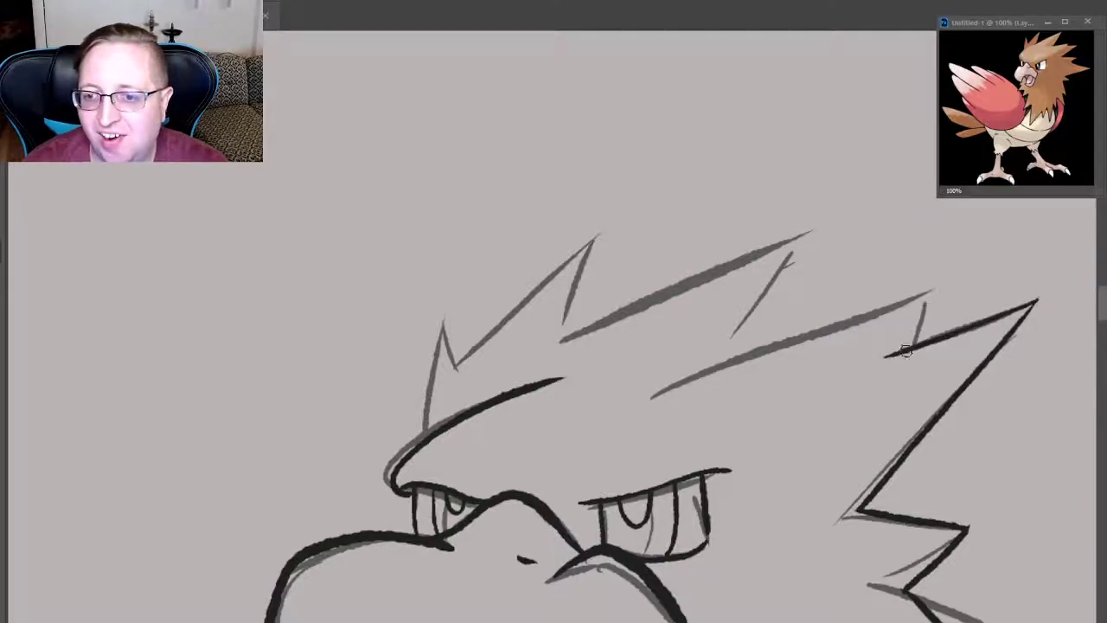
{"action": "left_click_drag", "start_coordinate": [945, 288], "coordinate": [888, 359]}
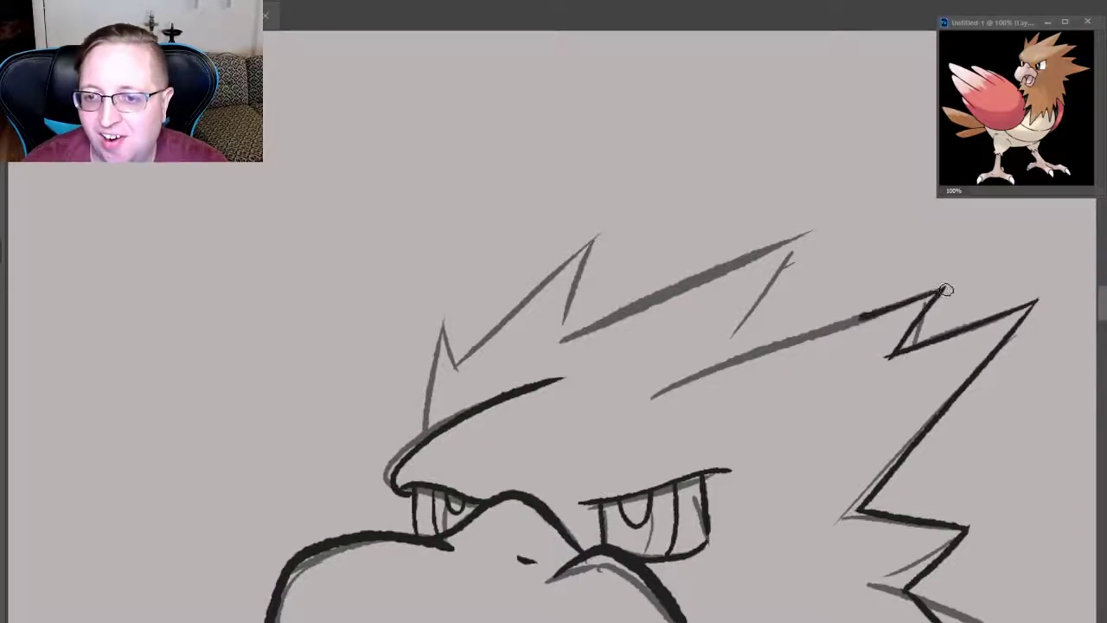
{"action": "left_click_drag", "start_coordinate": [653, 408], "coordinate": [952, 294]}
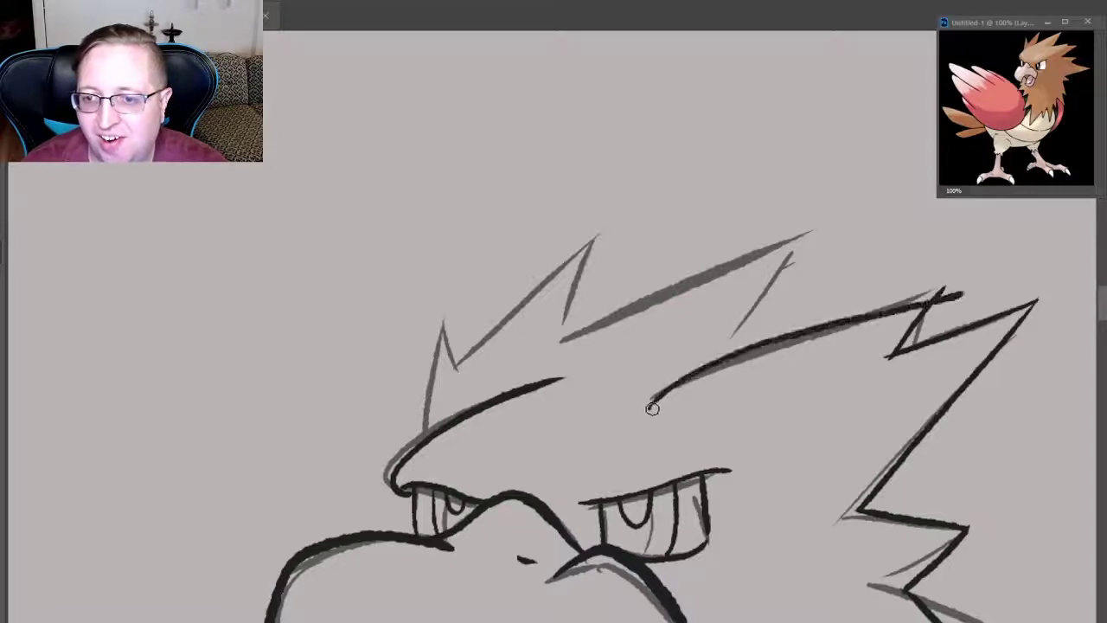
{"action": "key", "text": "ctrl+z"}
{"action": "mouse_move", "coordinate": [678, 372]}
{"action": "left_mouse_down"}
{"action": "mouse_move", "coordinate": [945, 285]}
{"action": "mouse_move", "coordinate": [611, 406]}
{"action": "left_mouse_up"}
{"action": "key", "text": "ctrl+z"}
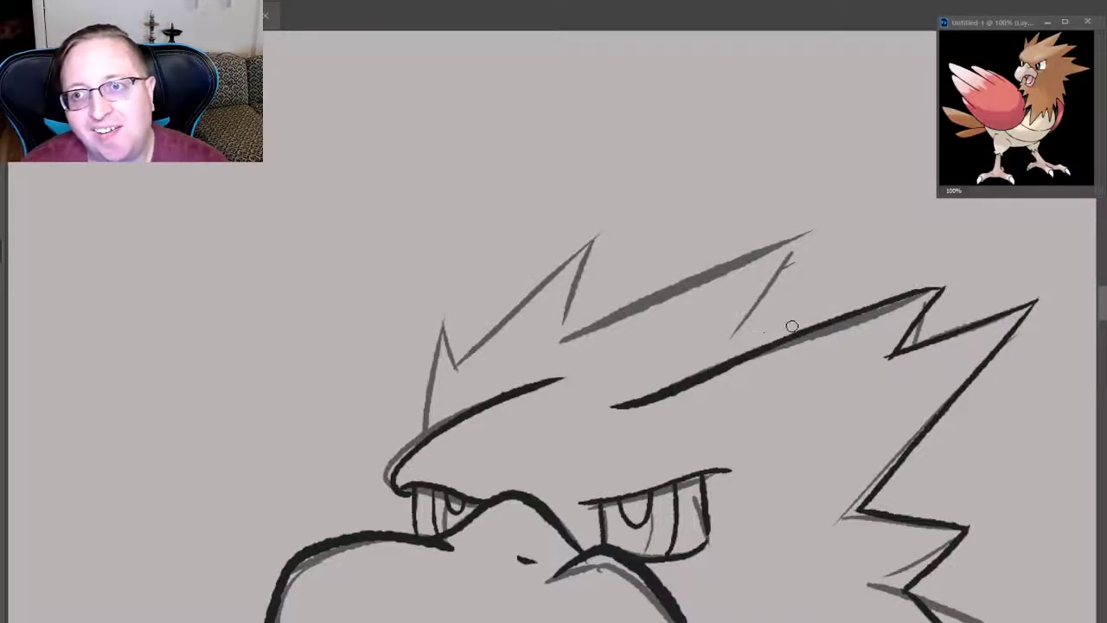
- Attempt the short line and upper edge from the middle spike's tip, undoing each
{"action": "left_click_drag", "start_coordinate": [810, 234], "coordinate": [769, 345]}
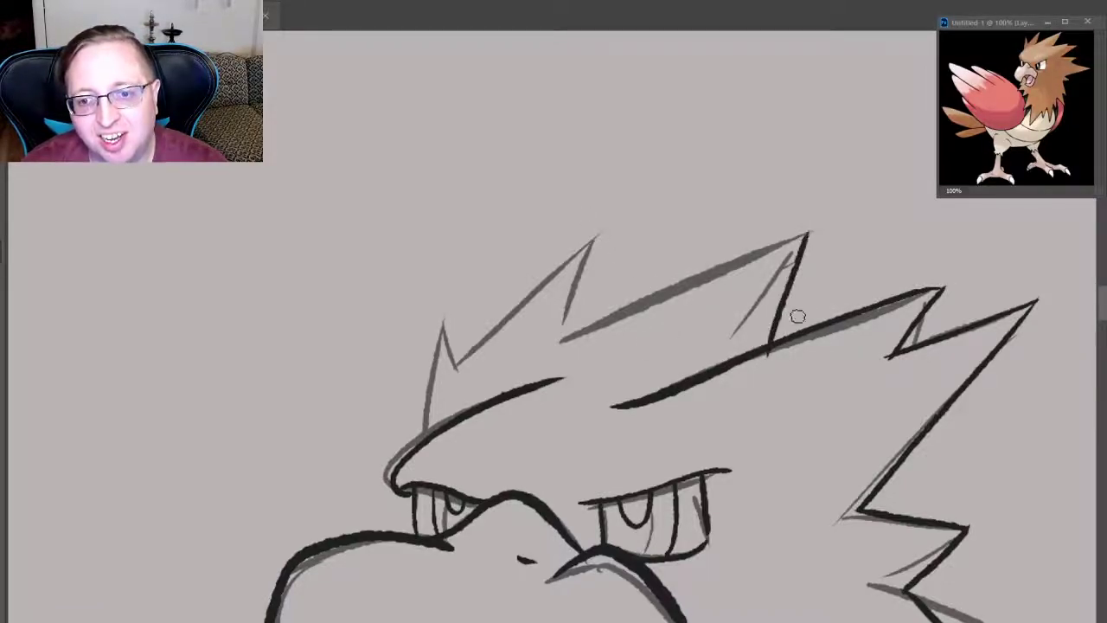
{"action": "key", "text": "ctrl+z"}
{"action": "mouse_move", "coordinate": [800, 273]}
{"action": "left_mouse_down"}
{"action": "mouse_move", "coordinate": [769, 347]}
{"action": "mouse_move", "coordinate": [822, 229]}
{"action": "mouse_move", "coordinate": [588, 317]}
{"action": "left_mouse_up"}
{"action": "key", "text": "ctrl+z"}
{"action": "left_click_drag", "start_coordinate": [825, 228], "coordinate": [553, 338]}
{"action": "key", "text": "ctrl+z"}
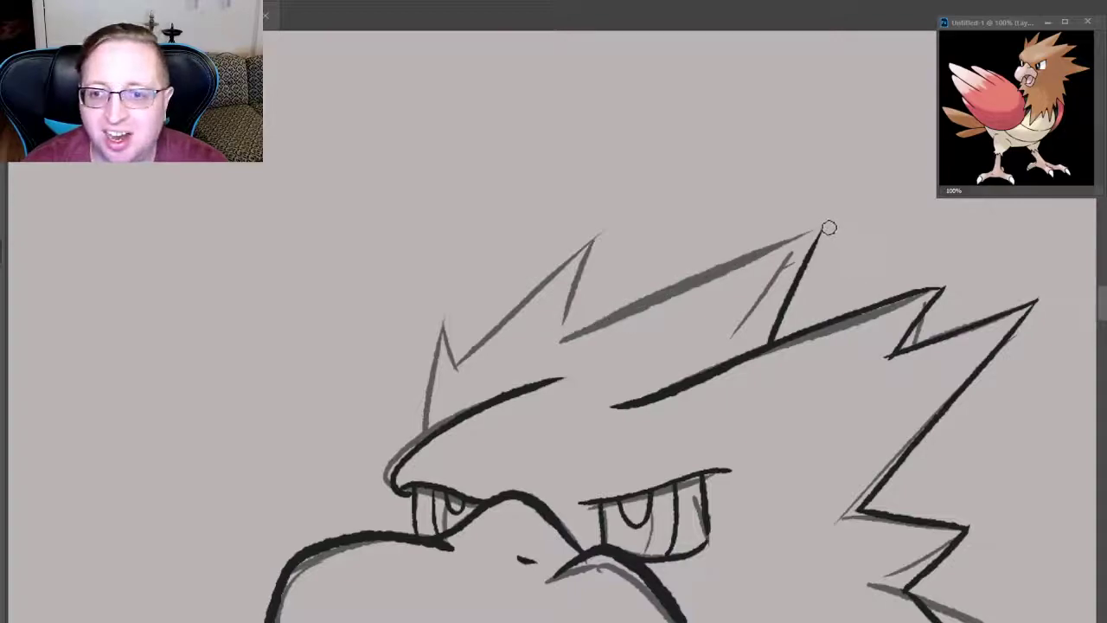
{"action": "left_click_drag", "start_coordinate": [827, 228], "coordinate": [589, 317]}
{"action": "key", "text": "ctrl+z"}
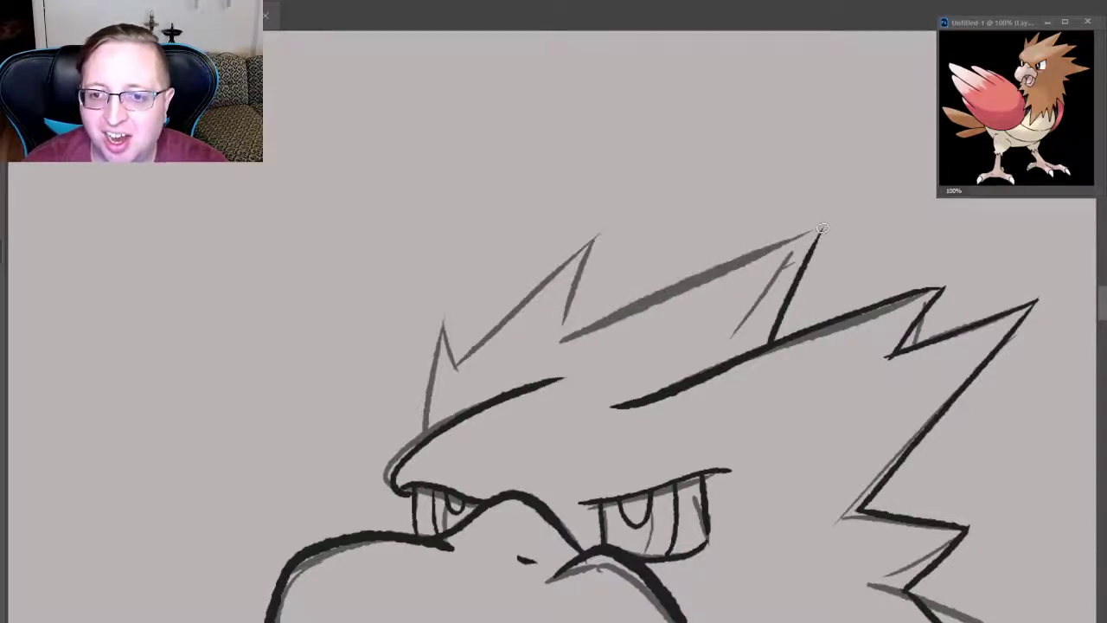
- Ink the middle spike's upper edge and its other side up to the tip
{"action": "left_click_drag", "start_coordinate": [822, 228], "coordinate": [554, 325]}
{"action": "key", "text": "ctrl+z"}
{"action": "left_click_drag", "start_coordinate": [821, 228], "coordinate": [585, 297]}
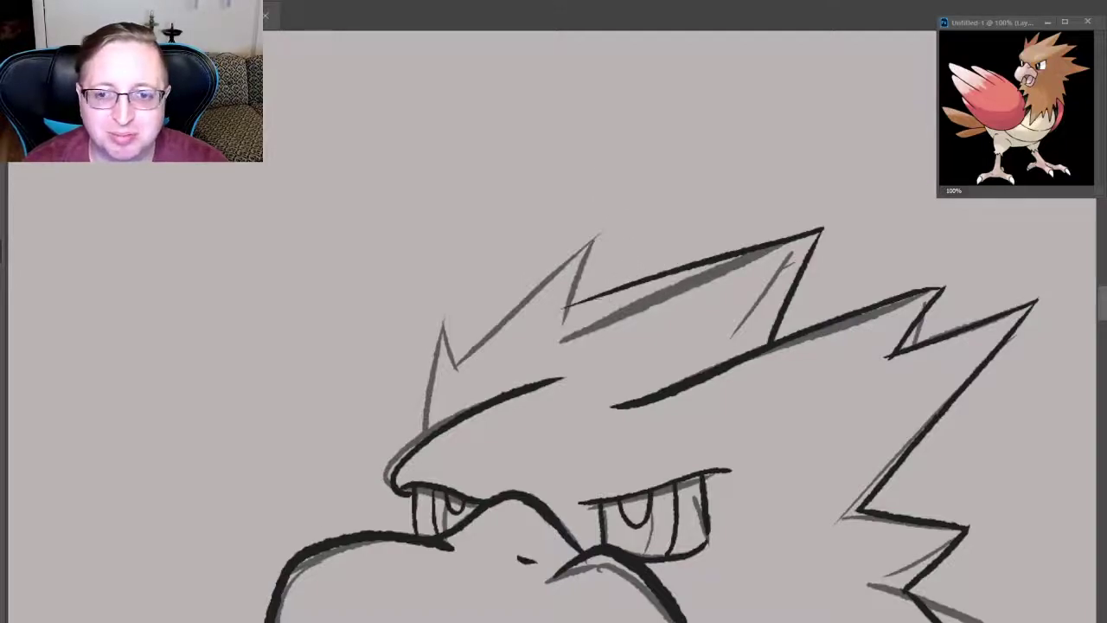
{"action": "mouse_move", "coordinate": [568, 307]}
{"action": "left_mouse_down"}
{"action": "mouse_move", "coordinate": [596, 232]}
{"action": "mouse_move", "coordinate": [443, 381]}
{"action": "left_mouse_up"}
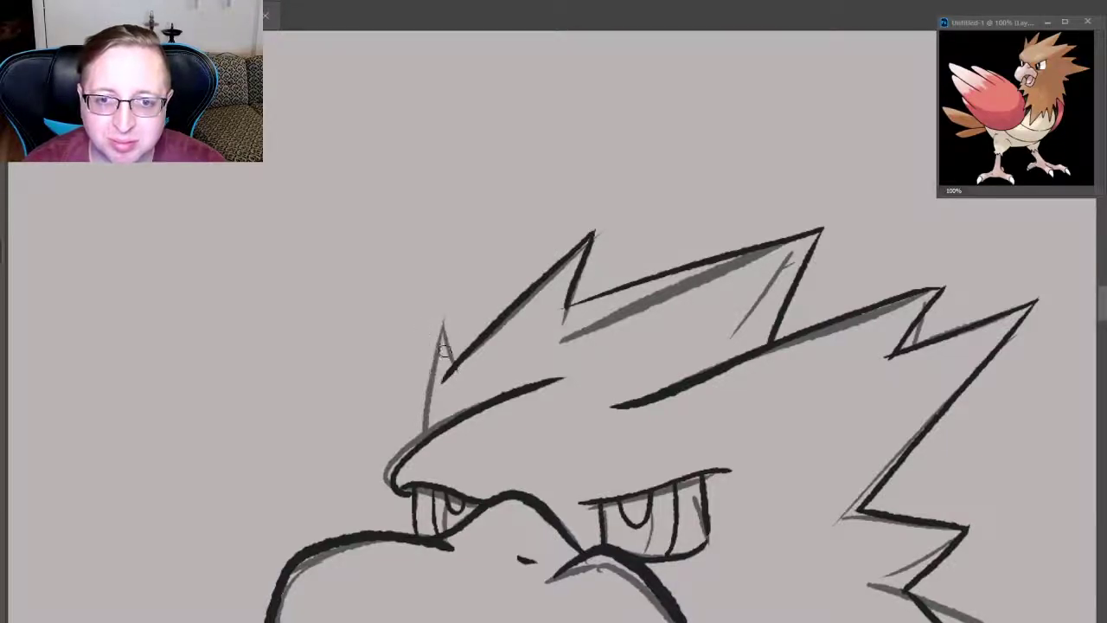
- Ink the left spike from its tip down and extend the right spike's tip
{"action": "left_click_drag", "start_coordinate": [445, 377], "coordinate": [442, 329]}
{"action": "key", "text": "ctrl+z"}
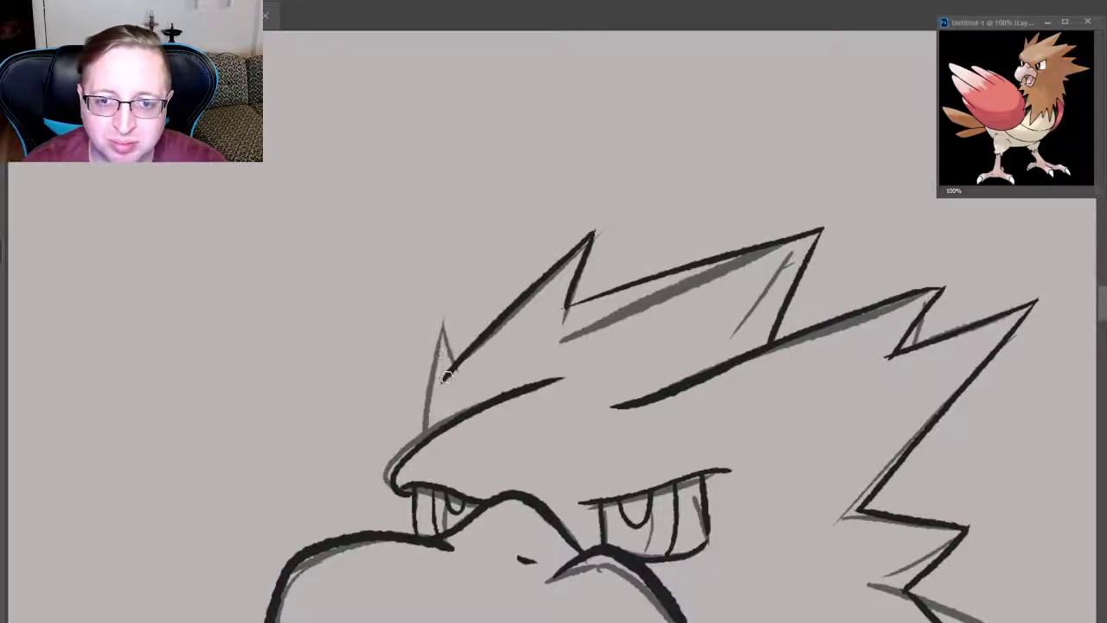
{"action": "mouse_move", "coordinate": [446, 377]}
{"action": "left_mouse_down"}
{"action": "mouse_move", "coordinate": [437, 323]}
{"action": "mouse_move", "coordinate": [420, 442]}
{"action": "left_mouse_up"}
{"action": "key", "text": "ctrl+z"}
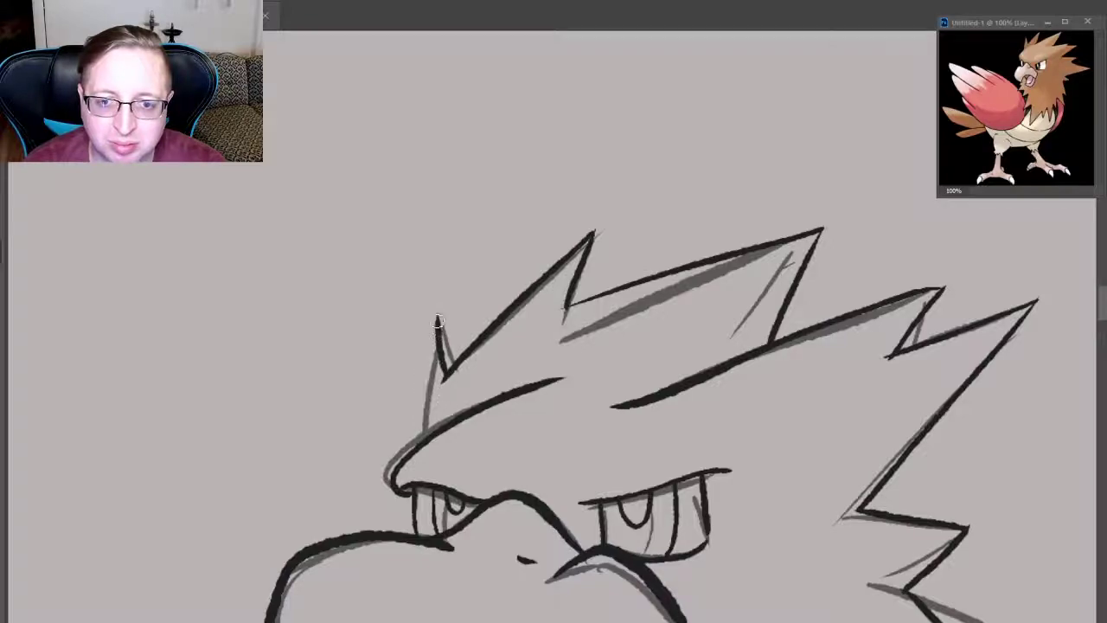
{"action": "left_click_drag", "start_coordinate": [436, 314], "coordinate": [405, 450]}
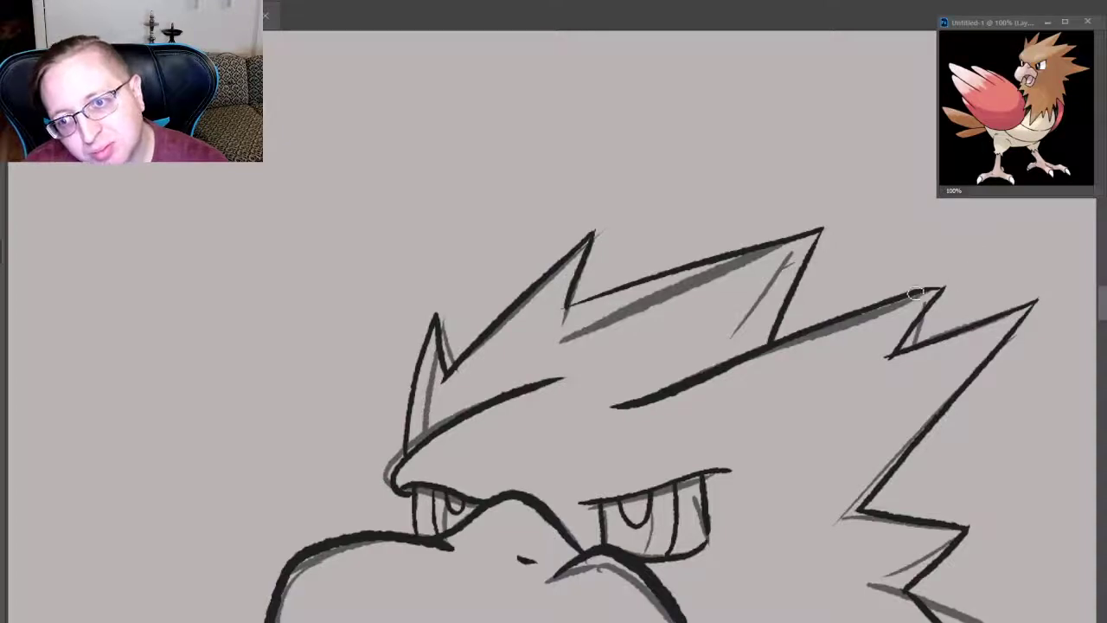
{"action": "left_click_drag", "start_coordinate": [915, 294], "coordinate": [953, 285]}
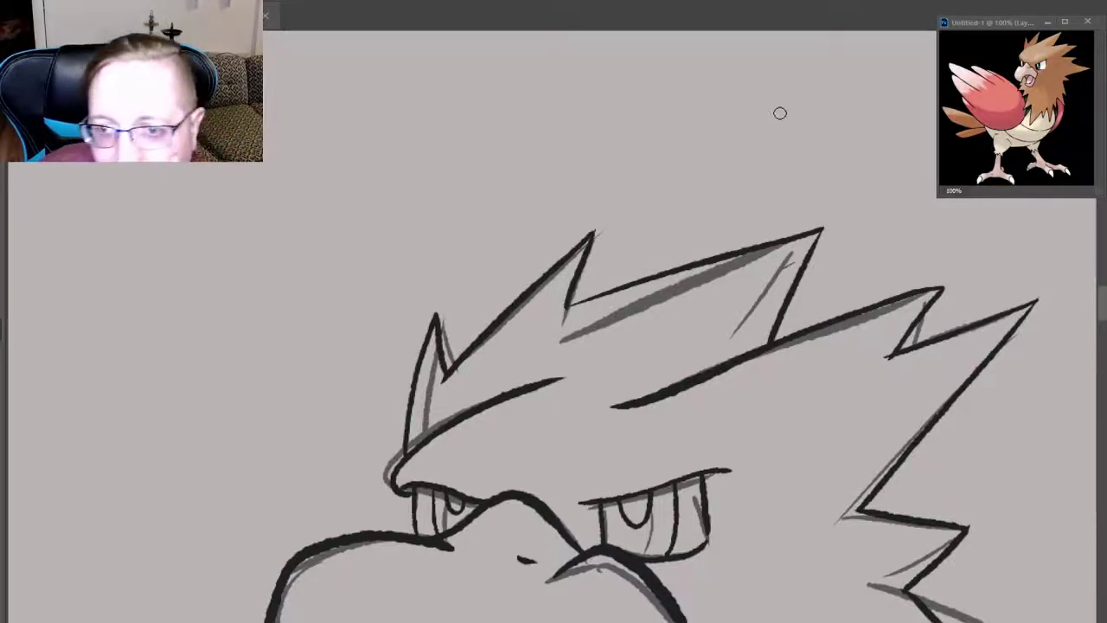
- Scroll down to the body and trace the right chest outline from the neck feathers downward
{"action": "scroll", "coordinate": [554, 346], "scroll_direction": "down", "scroll_amount": 5}
{"action": "scroll", "coordinate": [554, 346], "scroll_direction": "down", "scroll_amount": 1}
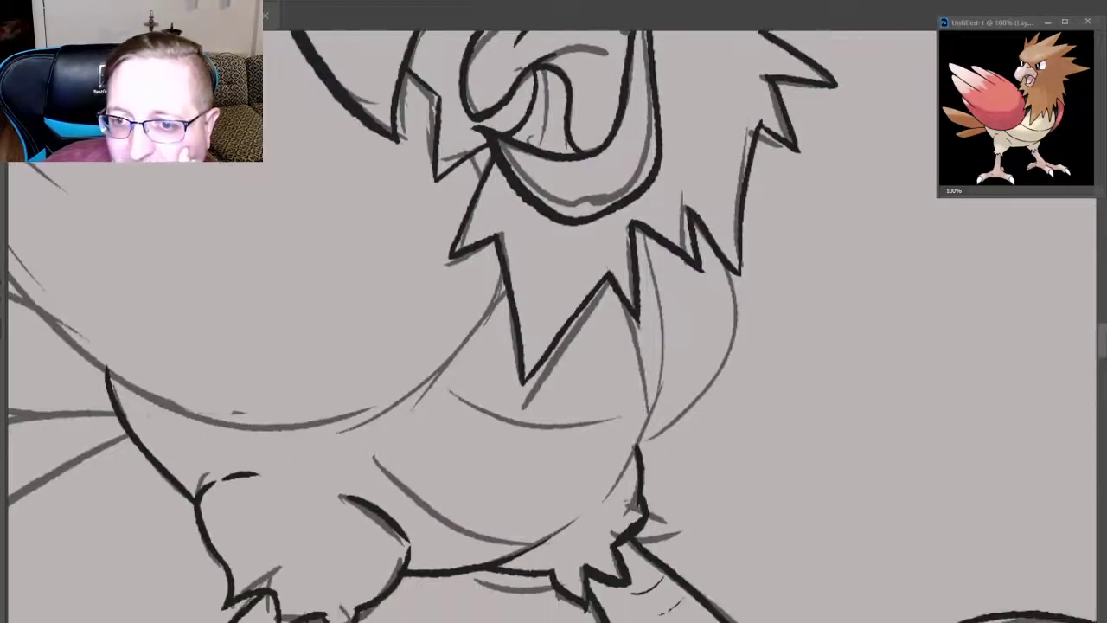
{"action": "scroll", "coordinate": [554, 346], "scroll_direction": "down", "scroll_amount": 2}
{"action": "scroll", "coordinate": [554, 346], "scroll_direction": "down", "scroll_amount": 2}
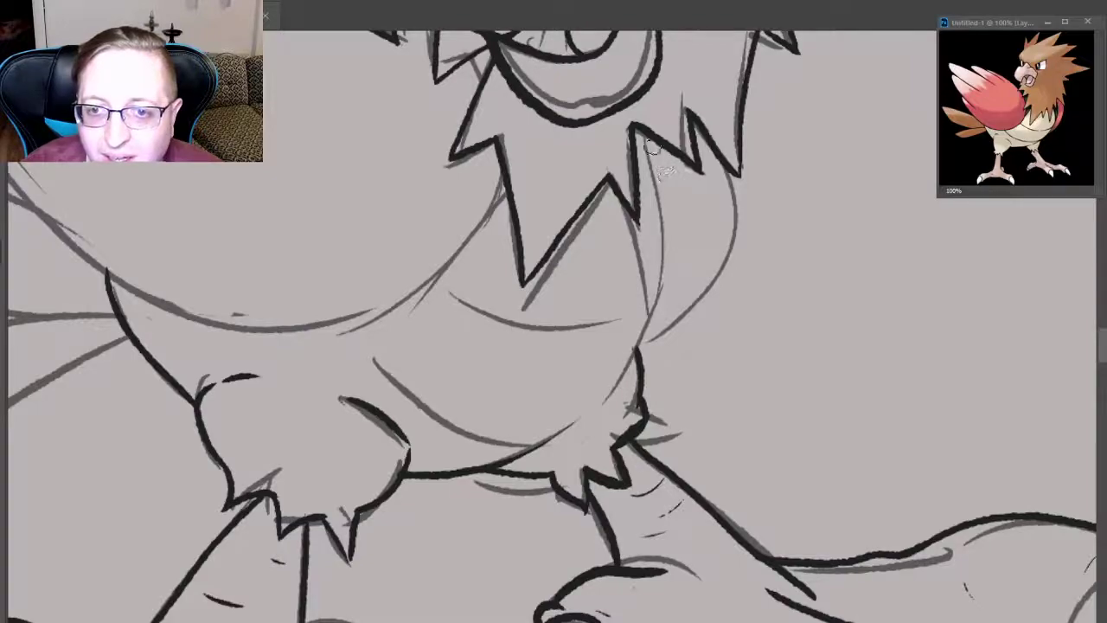
{"action": "left_click_drag", "start_coordinate": [642, 130], "coordinate": [606, 418]}
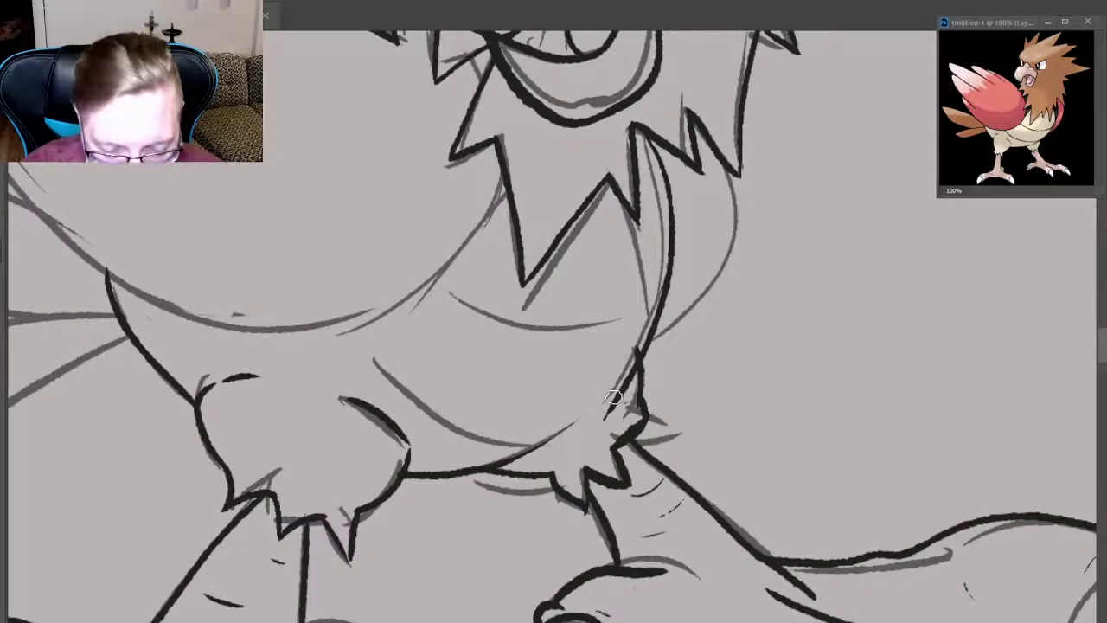
{"action": "key", "text": "ctrl+z"}
{"action": "key", "text": "ctrl+z"}
{"action": "key", "text": "ctrl+z"}
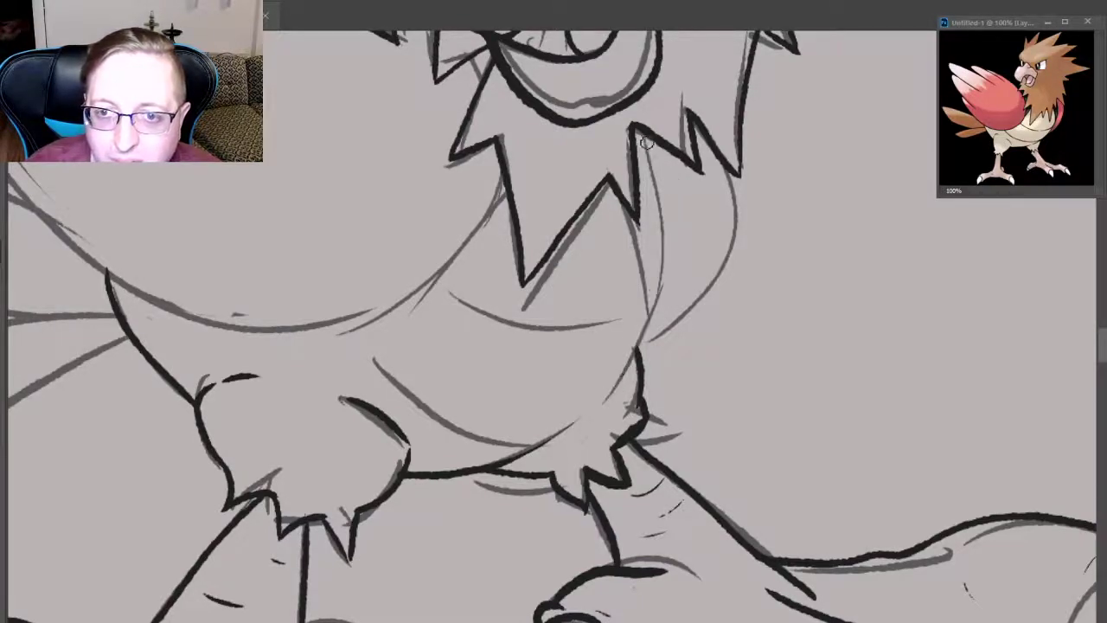
{"action": "key", "text": "ctrl+shift+z"}
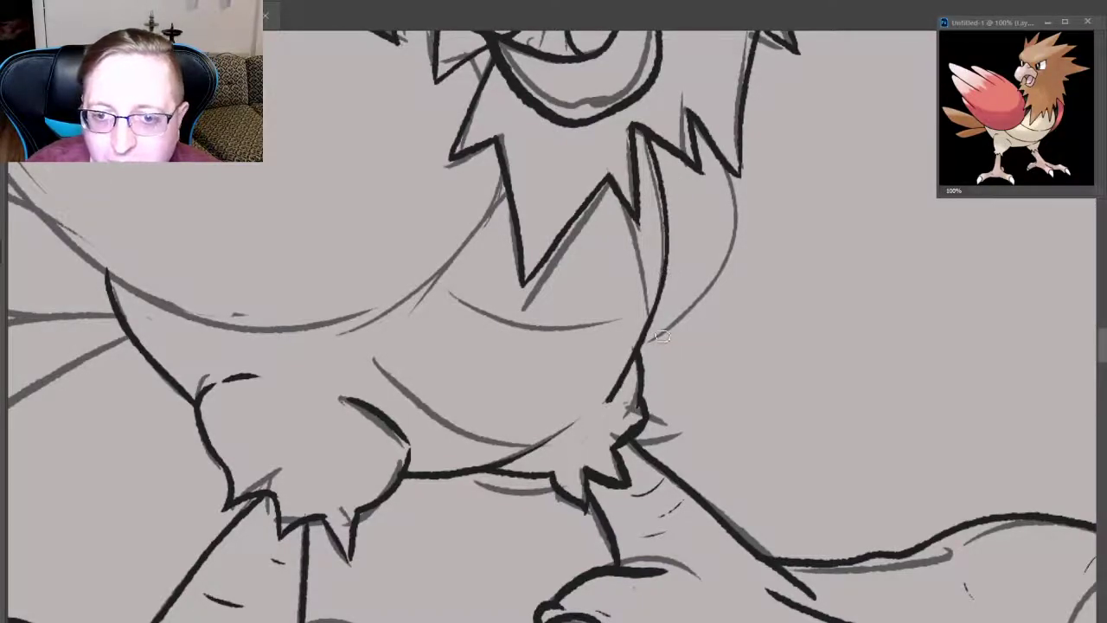
{"action": "key", "text": "ctrl+z"}
{"action": "left_click_drag", "start_coordinate": [644, 134], "coordinate": [606, 419]}
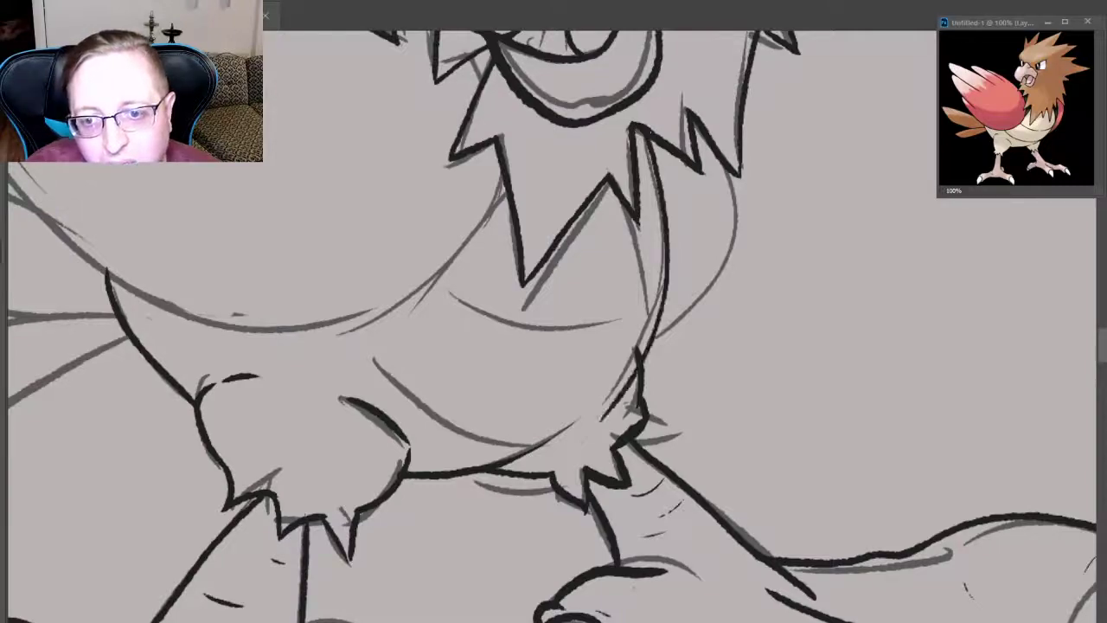
{"action": "key", "text": "ctrl+z"}
{"action": "left_click_drag", "start_coordinate": [642, 129], "coordinate": [606, 407]}
{"action": "key", "text": "ctrl+z"}
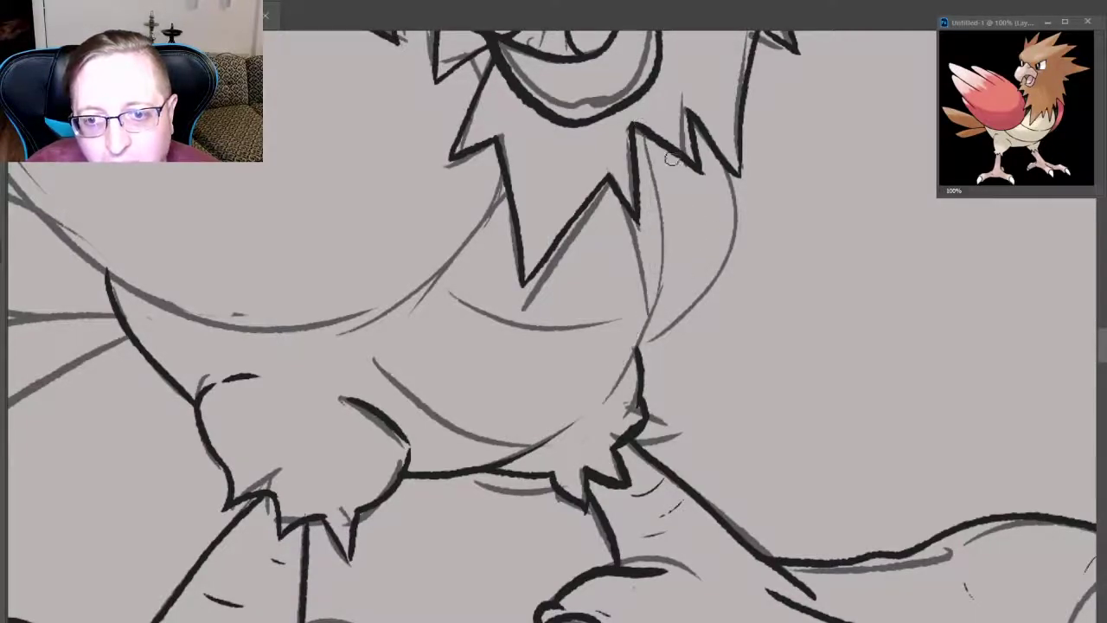
{"action": "left_click_drag", "start_coordinate": [642, 129], "coordinate": [610, 432]}
{"action": "key", "text": "ctrl+z"}
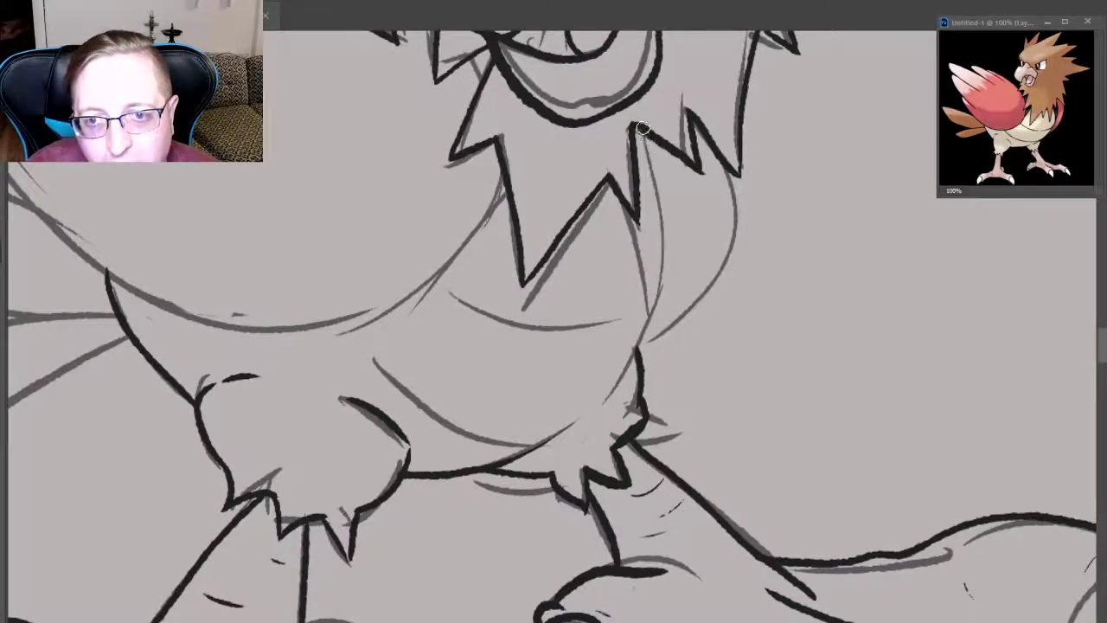
{"action": "left_click_drag", "start_coordinate": [642, 130], "coordinate": [606, 407]}
{"action": "key", "text": "ctrl+z"}
- Retry the right chest curve in shorter lower and upper sections, undoing unclean strokes
{"action": "left_click_drag", "start_coordinate": [649, 129], "coordinate": [597, 398]}
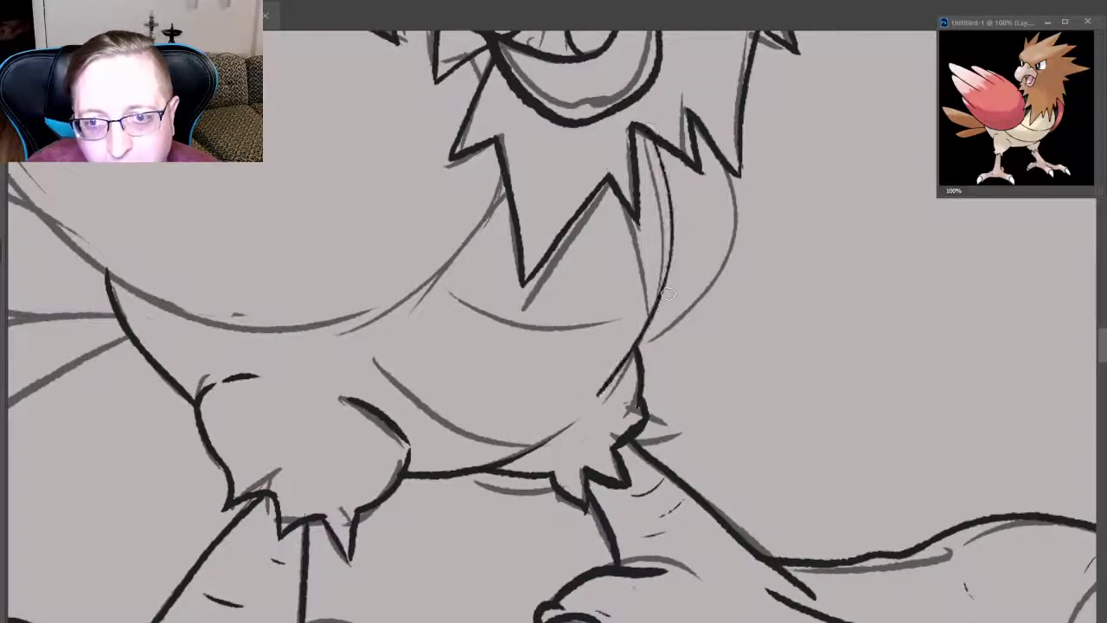
{"action": "key", "text": "ctrl+z"}
{"action": "mouse_move", "coordinate": [648, 177]}
{"action": "left_mouse_down"}
{"action": "mouse_move", "coordinate": [599, 408]}
{"action": "mouse_move", "coordinate": [678, 186]}
{"action": "left_mouse_up"}
{"action": "key", "text": "ctrl+z"}
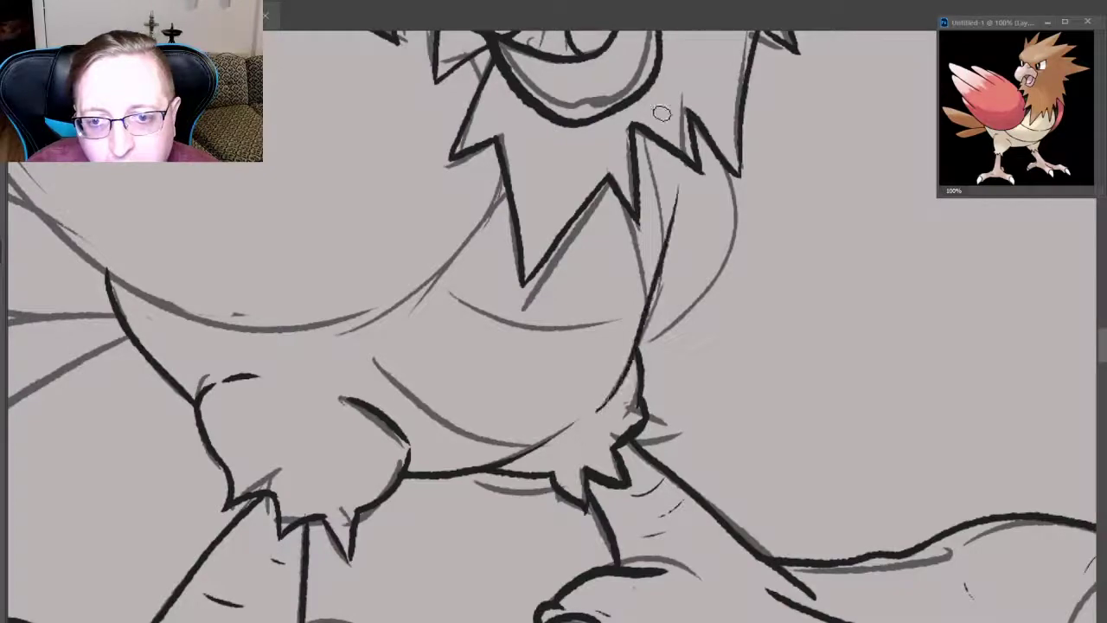
{"action": "key", "text": "ctrl+z"}
{"action": "mouse_move", "coordinate": [679, 244]}
{"action": "left_mouse_down"}
{"action": "mouse_move", "coordinate": [591, 416]}
{"action": "mouse_move", "coordinate": [683, 225]}
{"action": "left_mouse_up"}
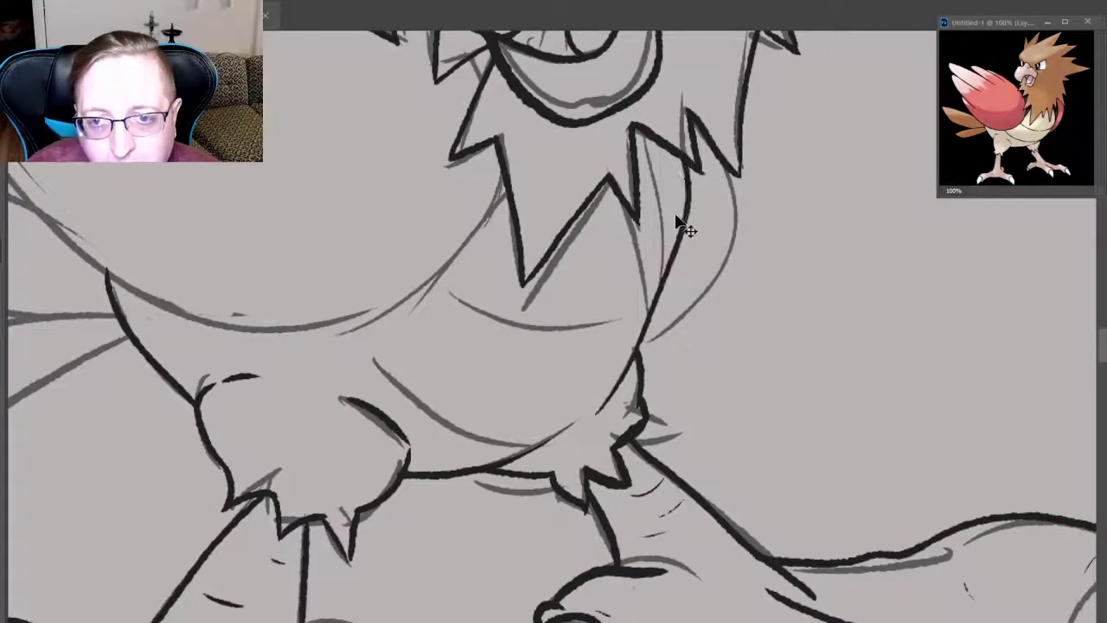
{"action": "key", "text": "ctrl+z"}
{"action": "key", "text": "ctrl+z"}
{"action": "mouse_move", "coordinate": [597, 407]}
{"action": "left_mouse_down"}
{"action": "mouse_move", "coordinate": [644, 329]}
{"action": "mouse_move", "coordinate": [672, 178]}
{"action": "left_mouse_up"}
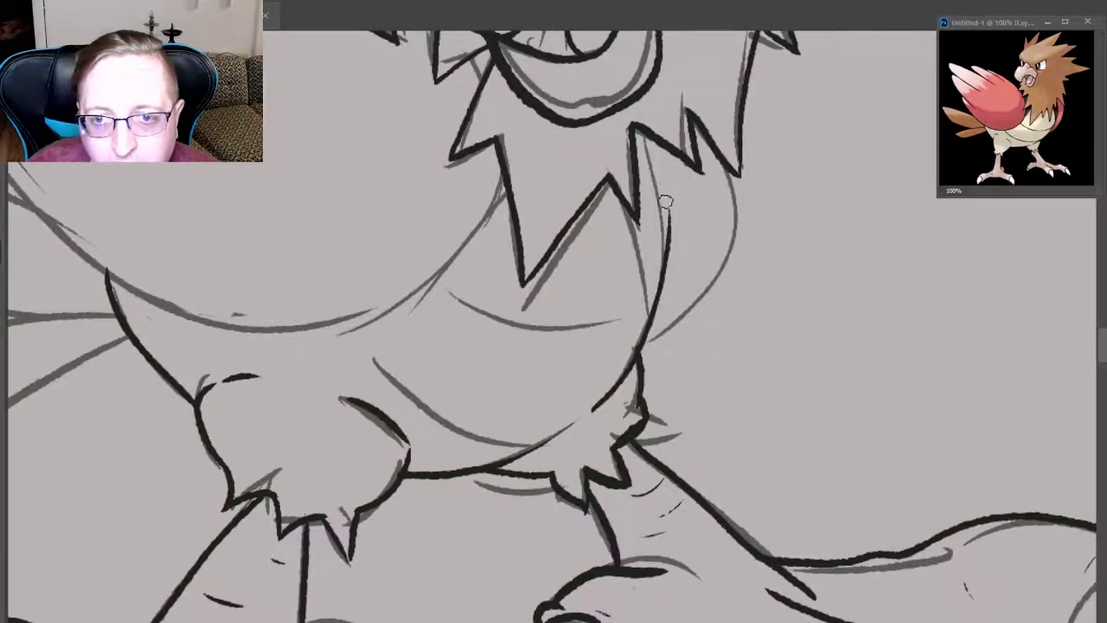
{"action": "key", "text": "ctrl+z"}
{"action": "key", "text": "ctrl+z"}
{"action": "left_click_drag", "start_coordinate": [665, 299], "coordinate": [600, 406]}
{"action": "left_click_drag", "start_coordinate": [658, 327], "coordinate": [692, 169]}
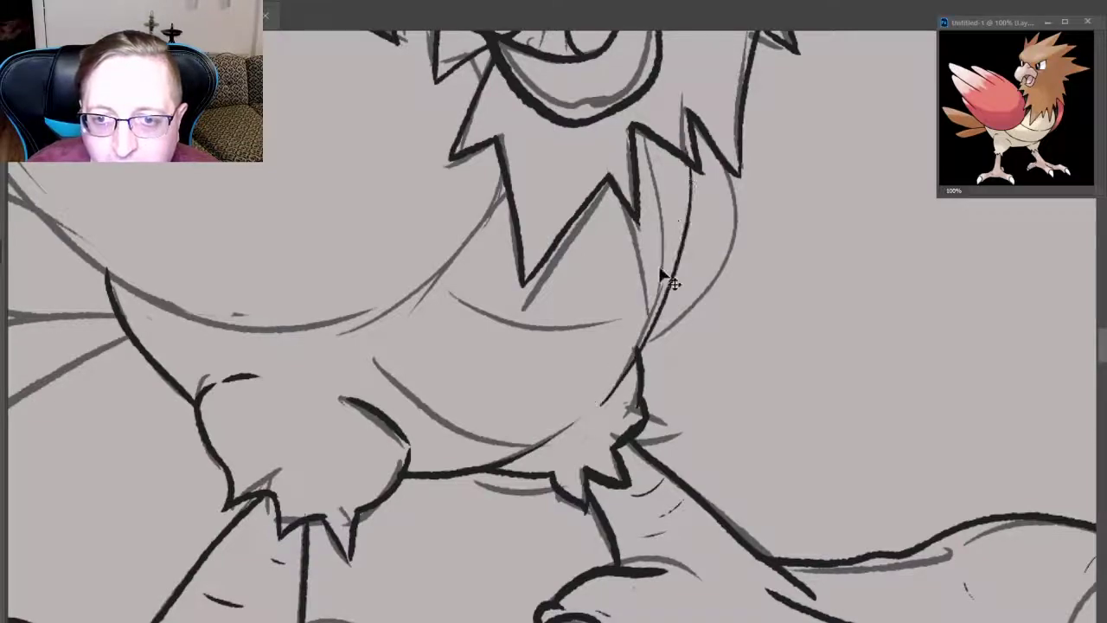
{"action": "key", "text": "ctrl+z"}
{"action": "key", "text": "ctrl+z"}
{"action": "mouse_move", "coordinate": [603, 400]}
{"action": "left_mouse_down"}
{"action": "mouse_move", "coordinate": [684, 156]}
{"action": "mouse_move", "coordinate": [665, 259]}
{"action": "mouse_move", "coordinate": [594, 404]}
{"action": "left_mouse_up"}
{"action": "key", "text": "ctrl+z"}
{"action": "key", "text": "ctrl+z"}
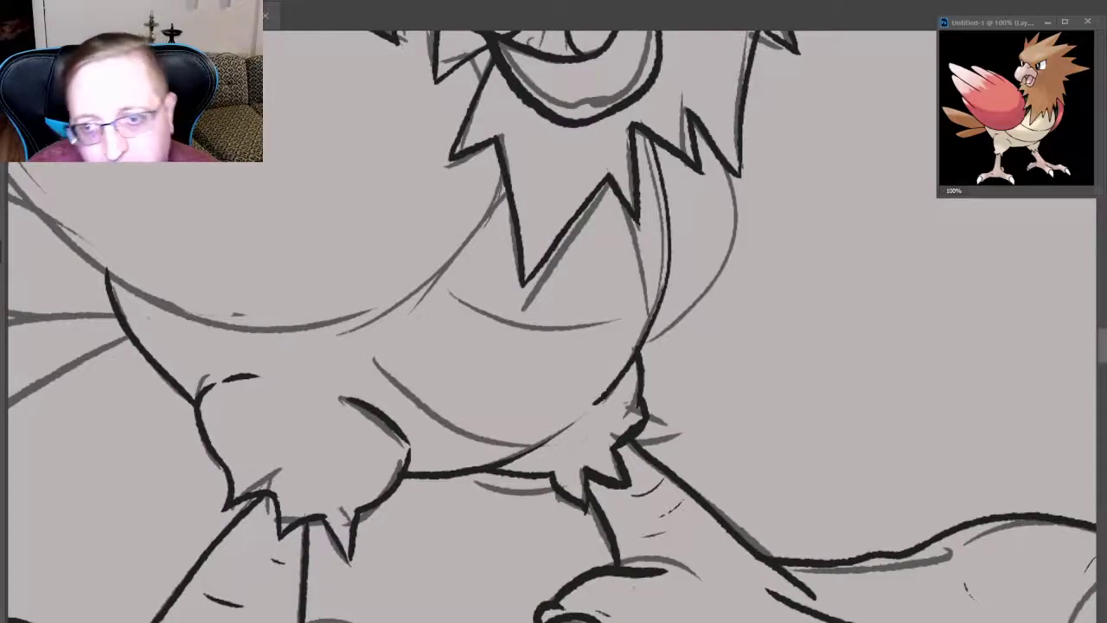
- Ink along the right neck feather spikes and the curve just below them
{"action": "left_click_drag", "start_coordinate": [690, 112], "coordinate": [740, 169]}
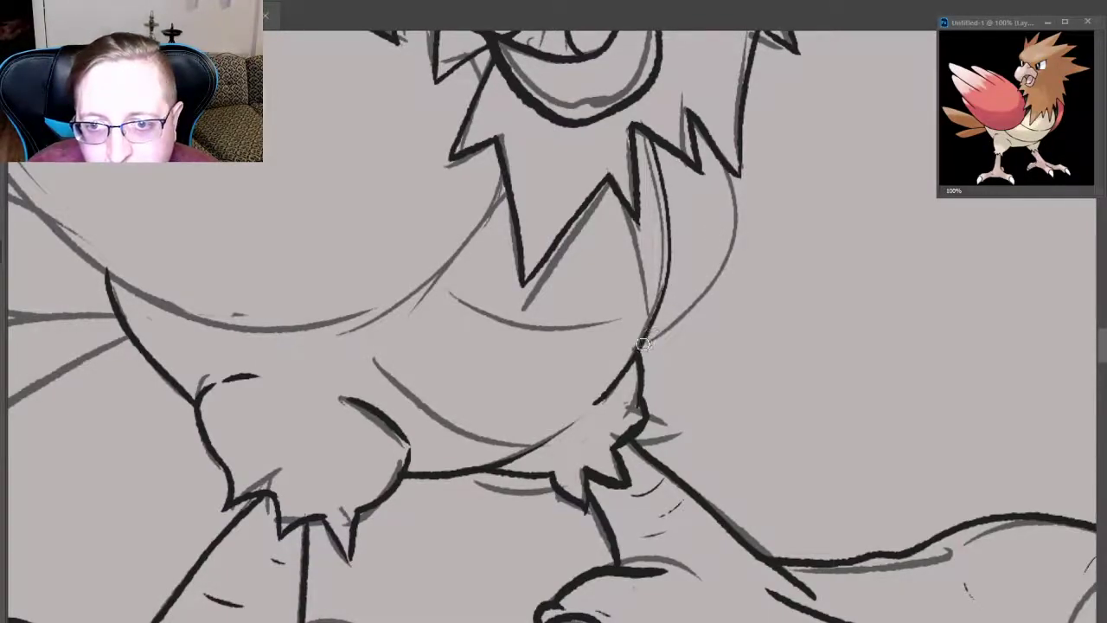
{"action": "mouse_move", "coordinate": [644, 344]}
{"action": "left_mouse_down"}
{"action": "mouse_move", "coordinate": [697, 303]}
{"action": "mouse_move", "coordinate": [727, 175]}
{"action": "mouse_move", "coordinate": [727, 200]}
{"action": "left_mouse_up"}
{"action": "key", "text": "ctrl+z"}
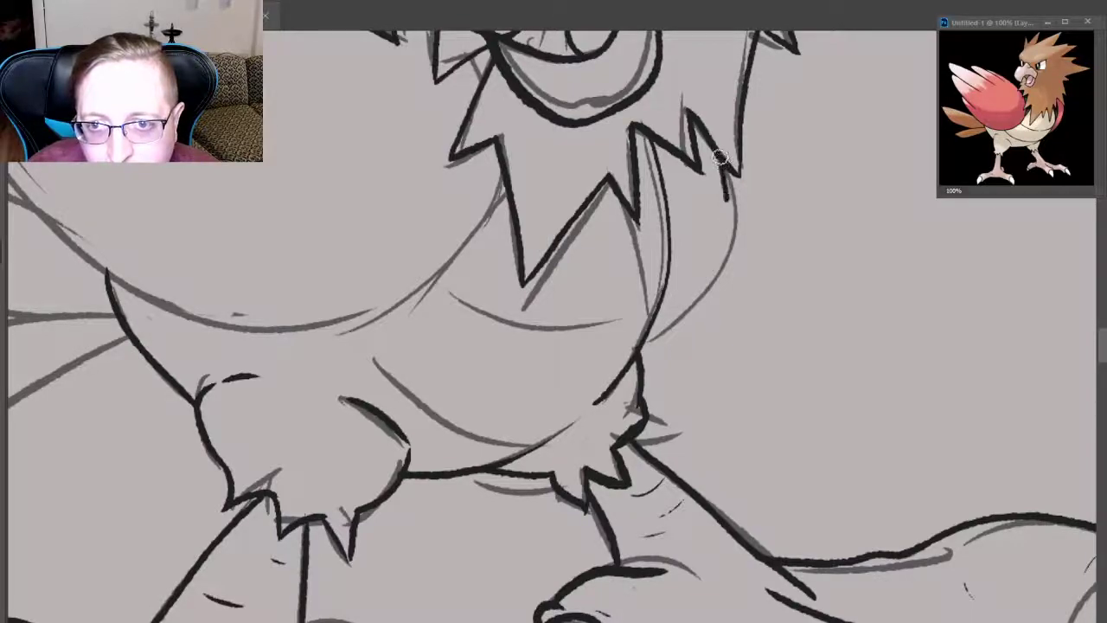
{"action": "mouse_move", "coordinate": [720, 157]}
{"action": "left_mouse_down"}
{"action": "mouse_move", "coordinate": [648, 345]}
{"action": "mouse_move", "coordinate": [726, 173]}
{"action": "mouse_move", "coordinate": [631, 357]}
{"action": "mouse_move", "coordinate": [731, 177]}
{"action": "mouse_move", "coordinate": [642, 350]}
{"action": "left_mouse_up"}
{"action": "key", "text": "ctrl+z"}
{"action": "key", "text": "ctrl+z"}
{"action": "key", "text": "ctrl+z"}
{"action": "key", "text": "ctrl+z"}
{"action": "key", "text": "ctrl+z"}
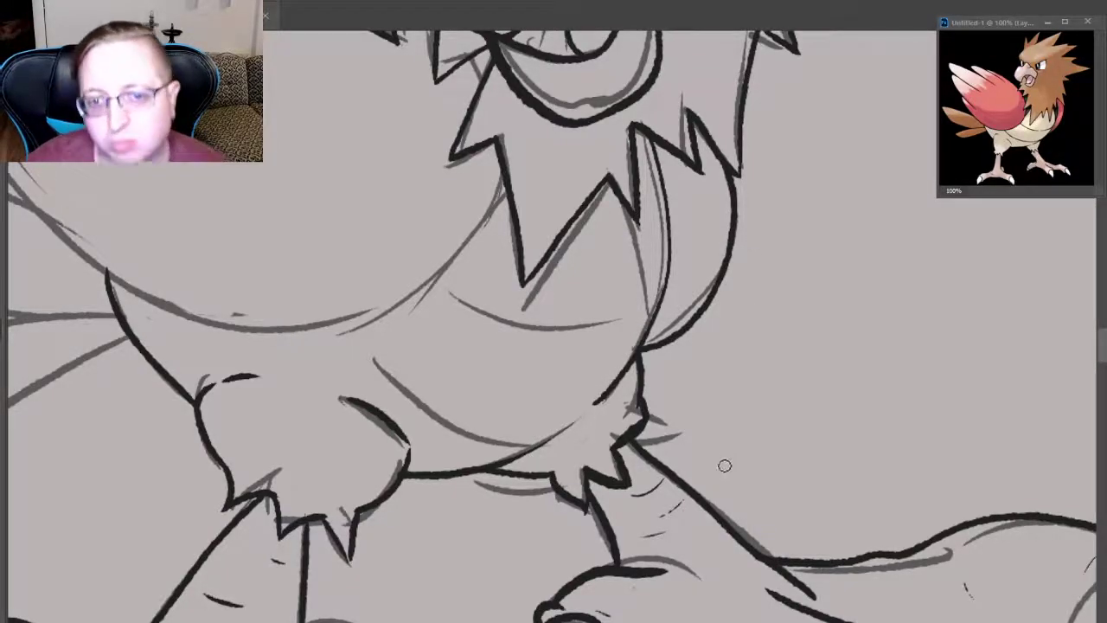
{"action": "left_click_drag", "start_coordinate": [728, 410], "coordinate": [980, 410]}
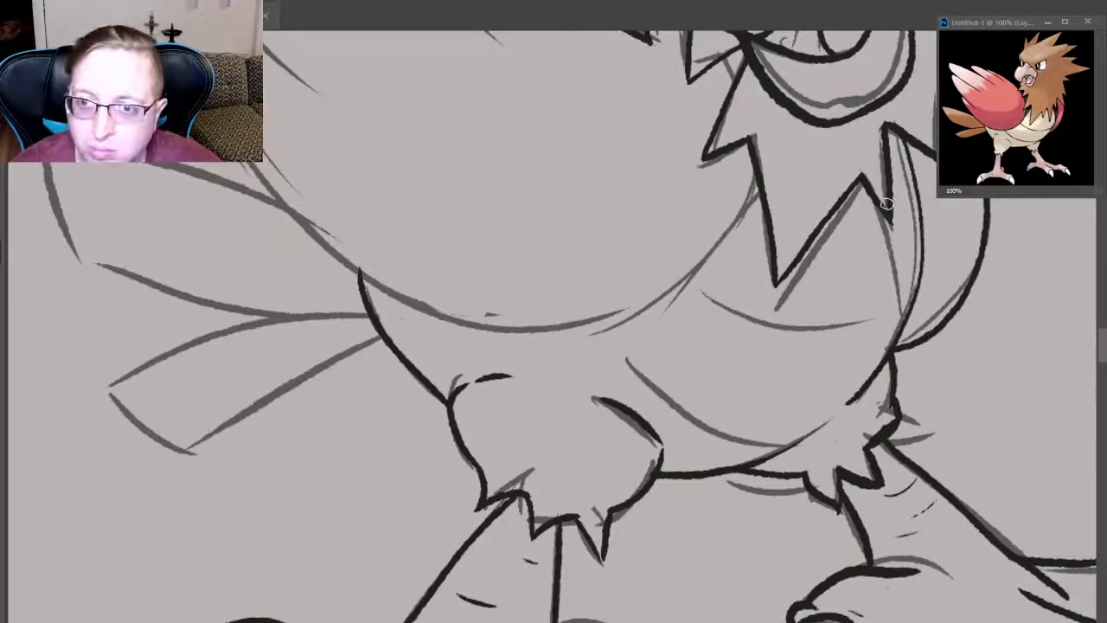
- Ink the curved edge below the neck feathers and check it against the sketch
{"action": "left_click_drag", "start_coordinate": [882, 207], "coordinate": [902, 329]}
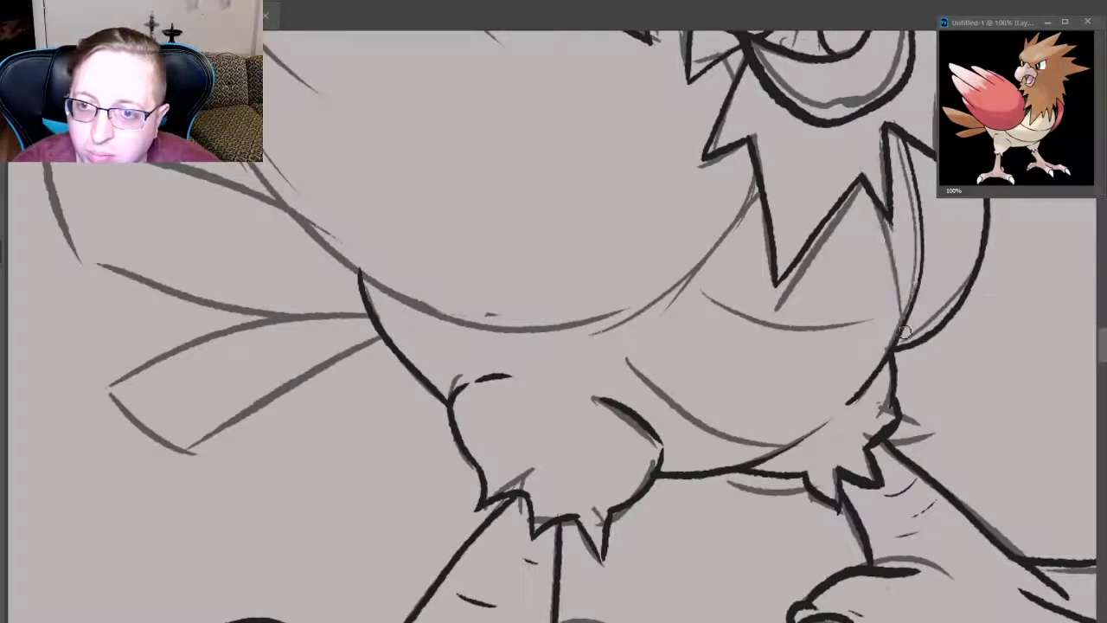
{"action": "key", "text": "ctrl+z"}
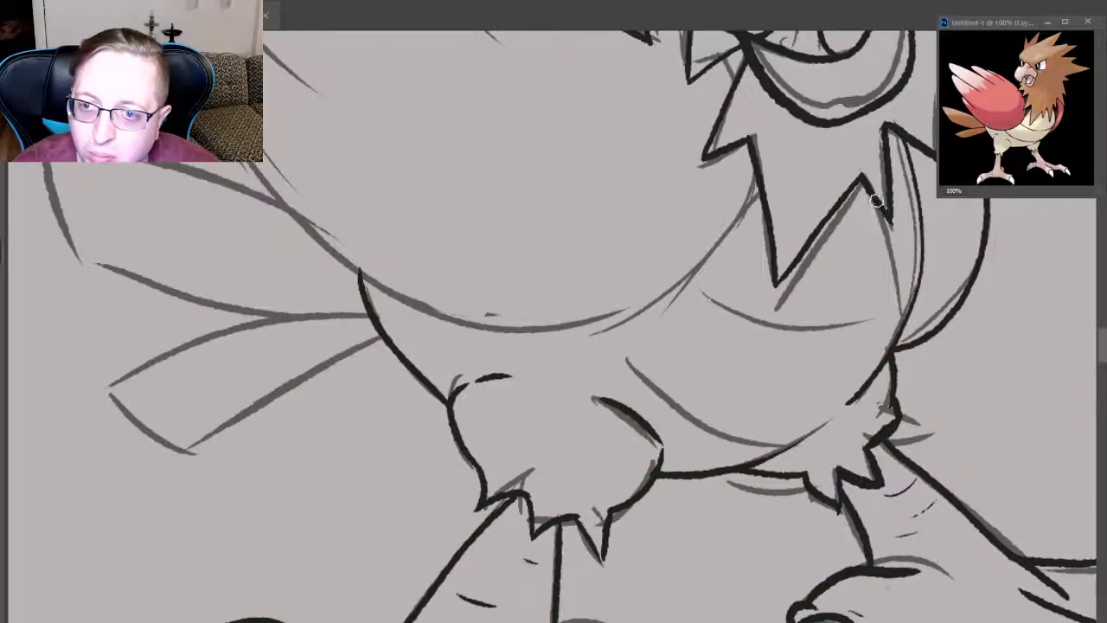
{"action": "key", "text": "ctrl+shift+z"}
{"action": "key", "text": "ctrl+z"}
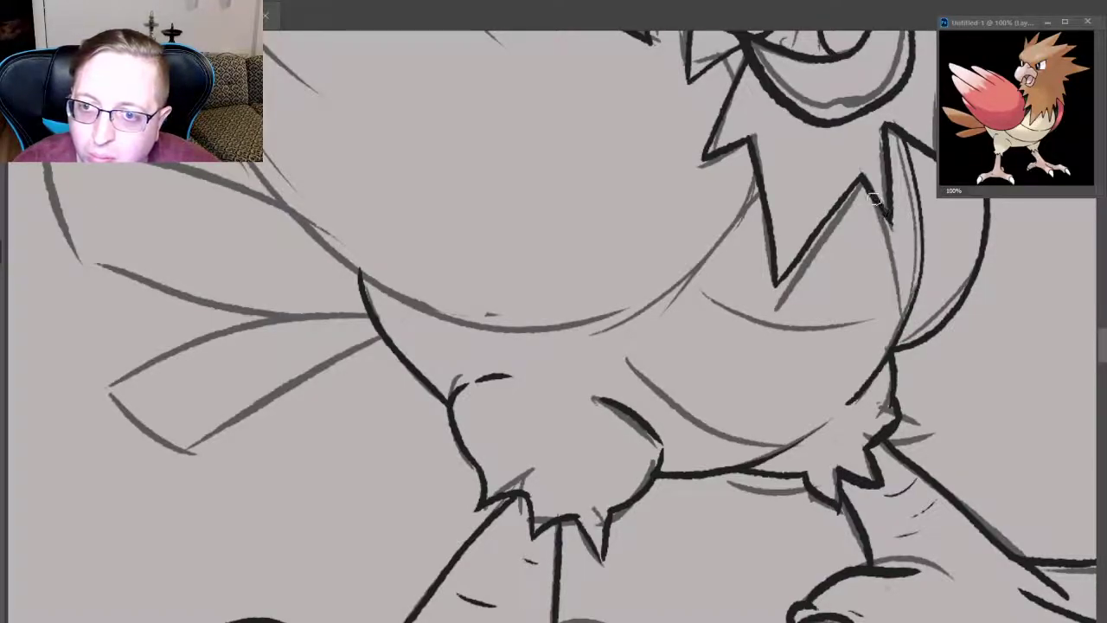
{"action": "key", "text": "ctrl+shift+z"}
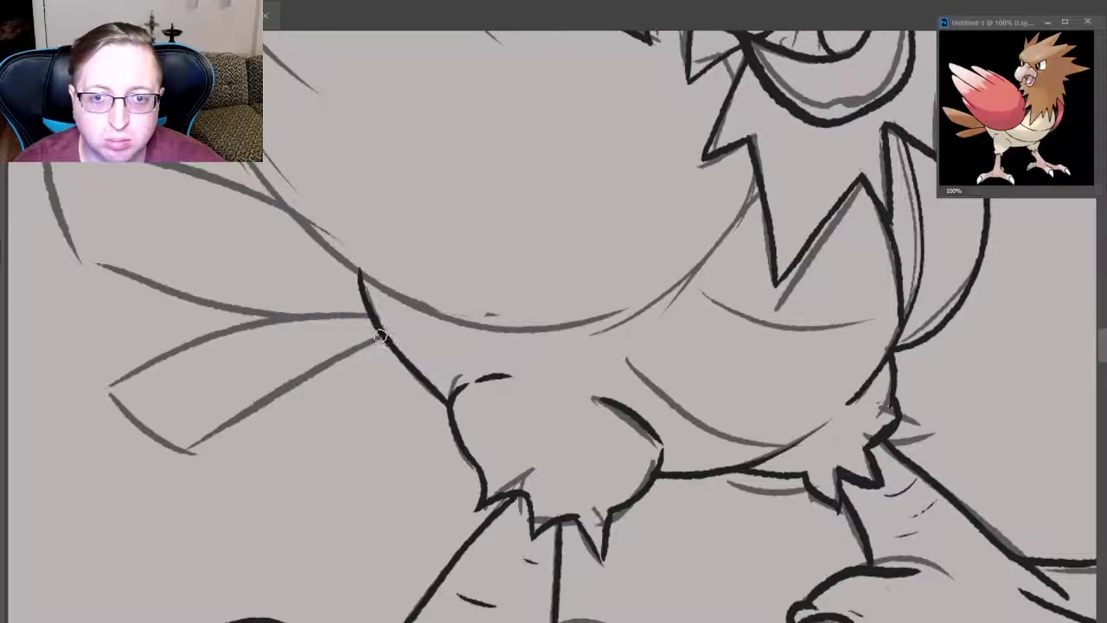
- Ink where the wing meets the body and the lower wing edge
{"action": "left_click_drag", "start_coordinate": [381, 338], "coordinate": [197, 456]}
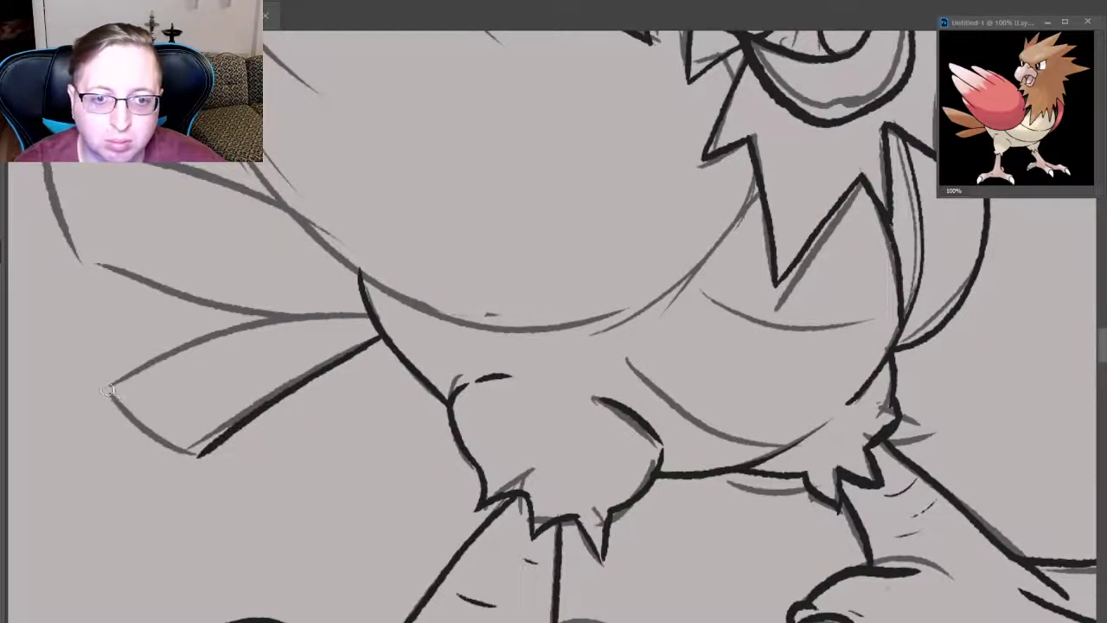
{"action": "left_click_drag", "start_coordinate": [107, 389], "coordinate": [198, 452]}
{"action": "key", "text": "ctrl+z"}
{"action": "left_click_drag", "start_coordinate": [95, 412], "coordinate": [208, 452]}
{"action": "key", "text": "ctrl+z"}
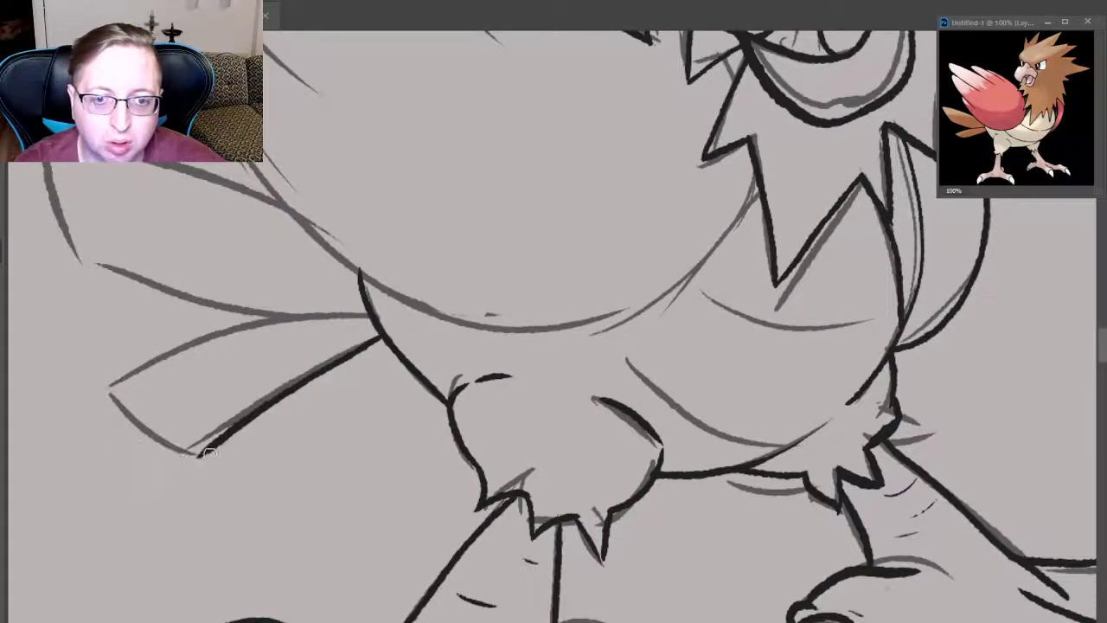
{"action": "left_click_drag", "start_coordinate": [107, 391], "coordinate": [204, 454]}
{"action": "key", "text": "ctrl+z"}
{"action": "left_click_drag", "start_coordinate": [107, 393], "coordinate": [201, 451]}
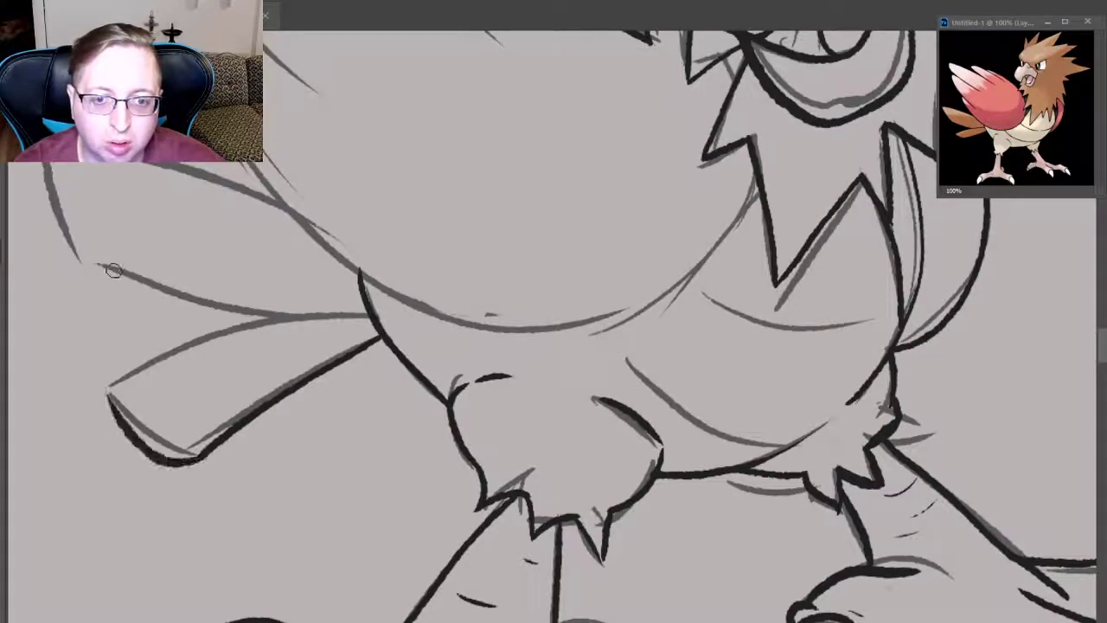
{"action": "key", "text": "ctrl+z"}
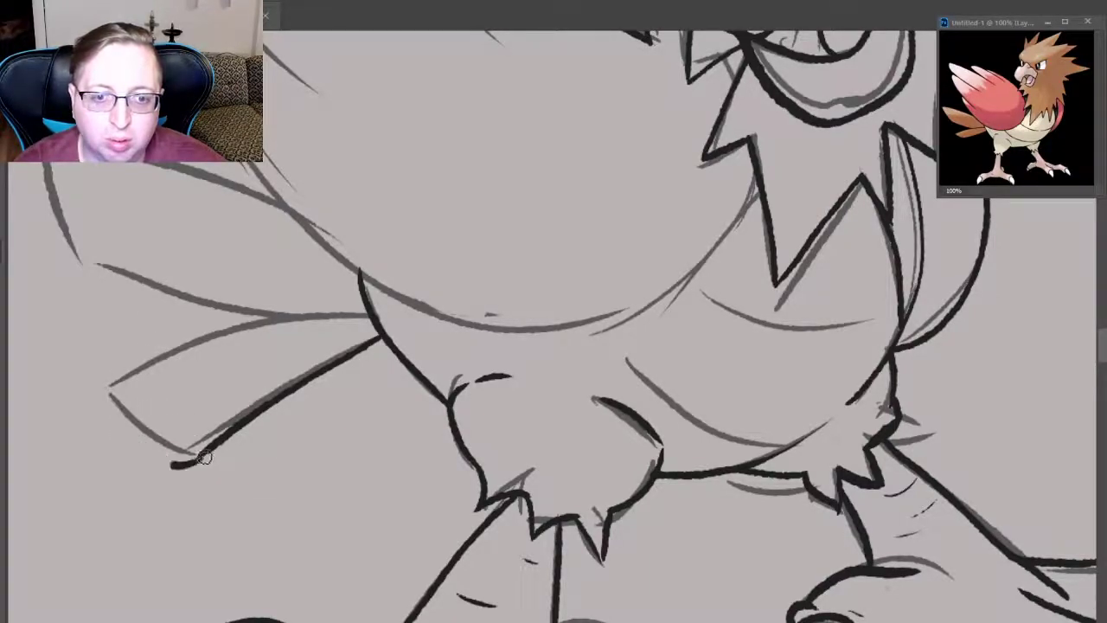
{"action": "left_click_drag", "start_coordinate": [108, 393], "coordinate": [204, 454]}
{"action": "key", "text": "ctrl+z"}
{"action": "left_click_drag", "start_coordinate": [97, 427], "coordinate": [205, 452]}
{"action": "key", "text": "ctrl+z"}
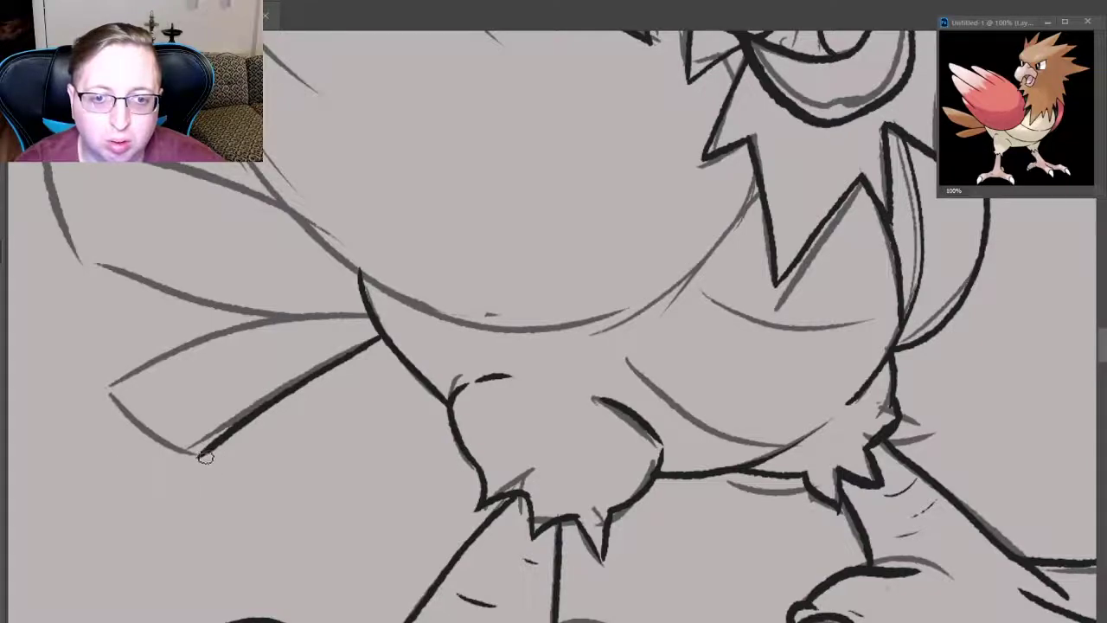
{"action": "left_click_drag", "start_coordinate": [97, 426], "coordinate": [203, 452]}
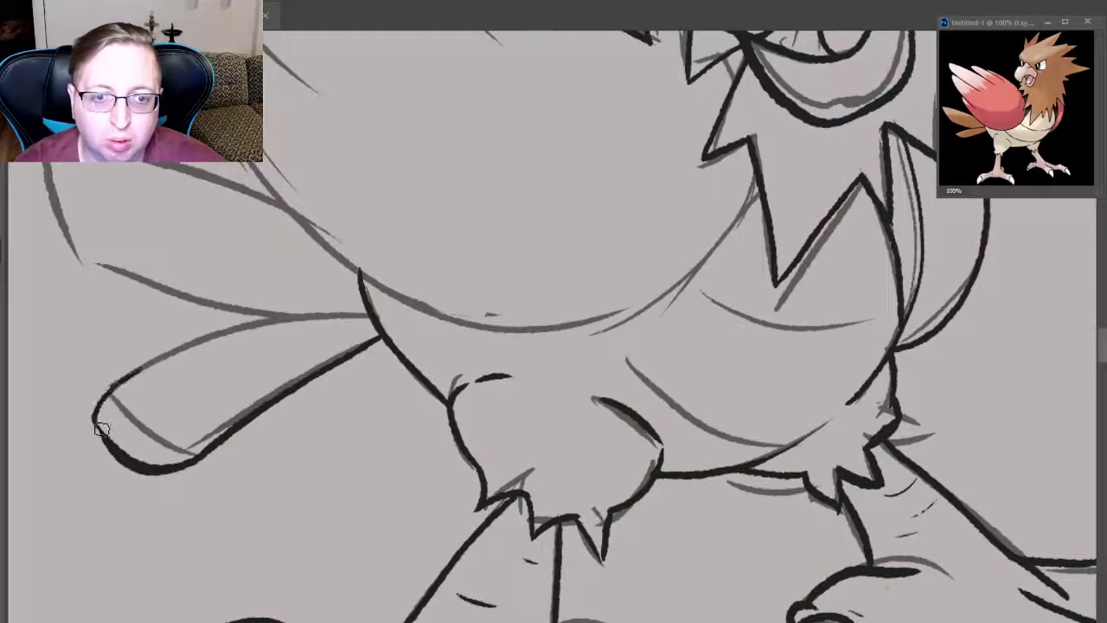
- Ink the wing tip and its upper edge back to the body
{"action": "left_click_drag", "start_coordinate": [111, 387], "coordinate": [348, 322]}
{"action": "key", "text": "ctrl+z"}
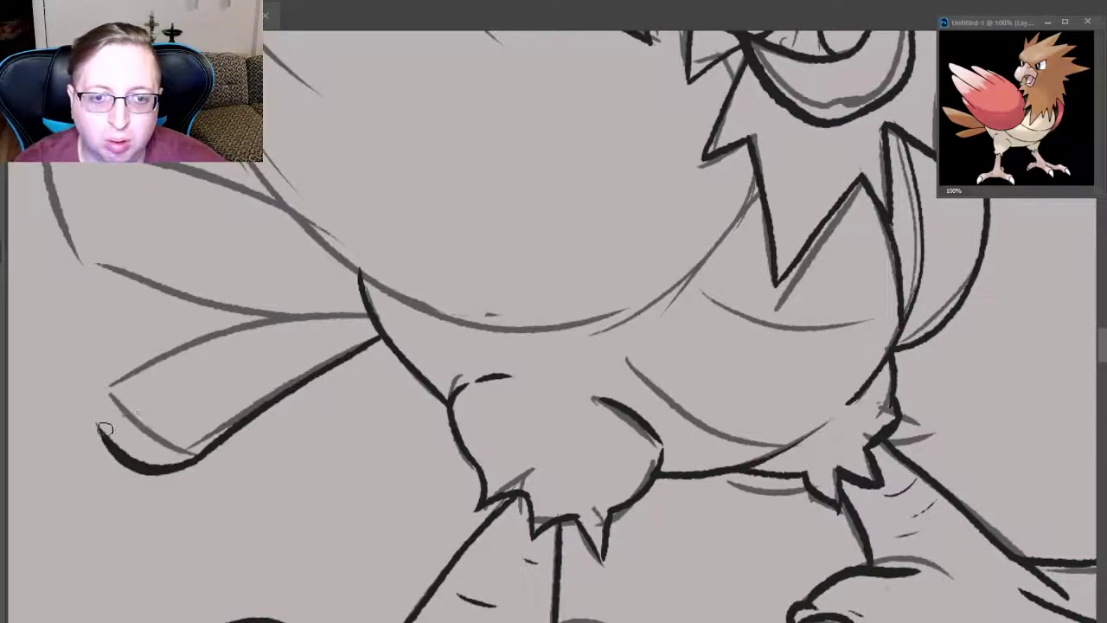
{"action": "left_click_drag", "start_coordinate": [101, 429], "coordinate": [354, 277]}
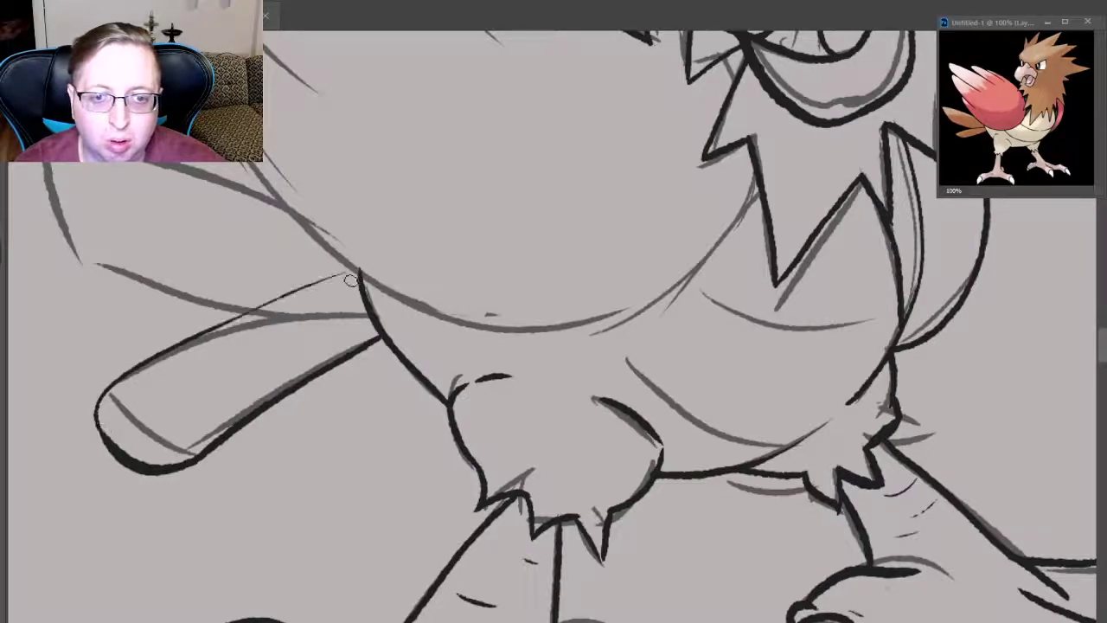
{"action": "key", "text": "ctrl+z"}
{"action": "left_click_drag", "start_coordinate": [103, 443], "coordinate": [297, 311]}
{"action": "key", "text": "ctrl+z"}
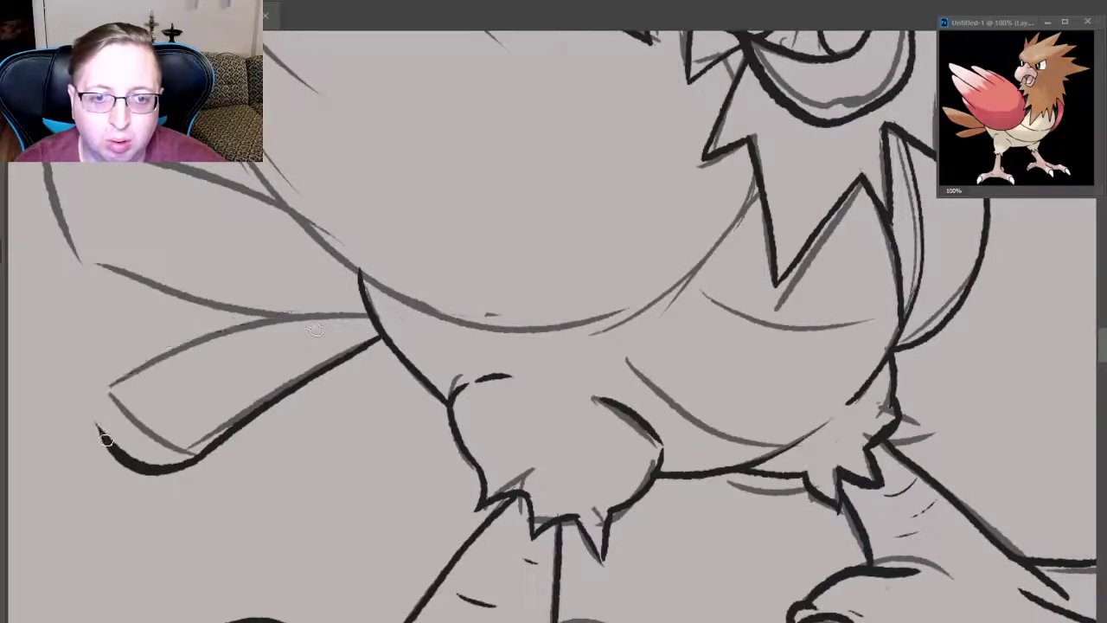
{"action": "left_click_drag", "start_coordinate": [100, 436], "coordinate": [327, 290]}
{"action": "key", "text": "ctrl+z"}
{"action": "mouse_move", "coordinate": [101, 438]}
{"action": "left_mouse_down"}
{"action": "mouse_move", "coordinate": [164, 358]}
{"action": "mouse_move", "coordinate": [360, 298]}
{"action": "left_mouse_up"}
{"action": "key", "text": "ctrl+z"}
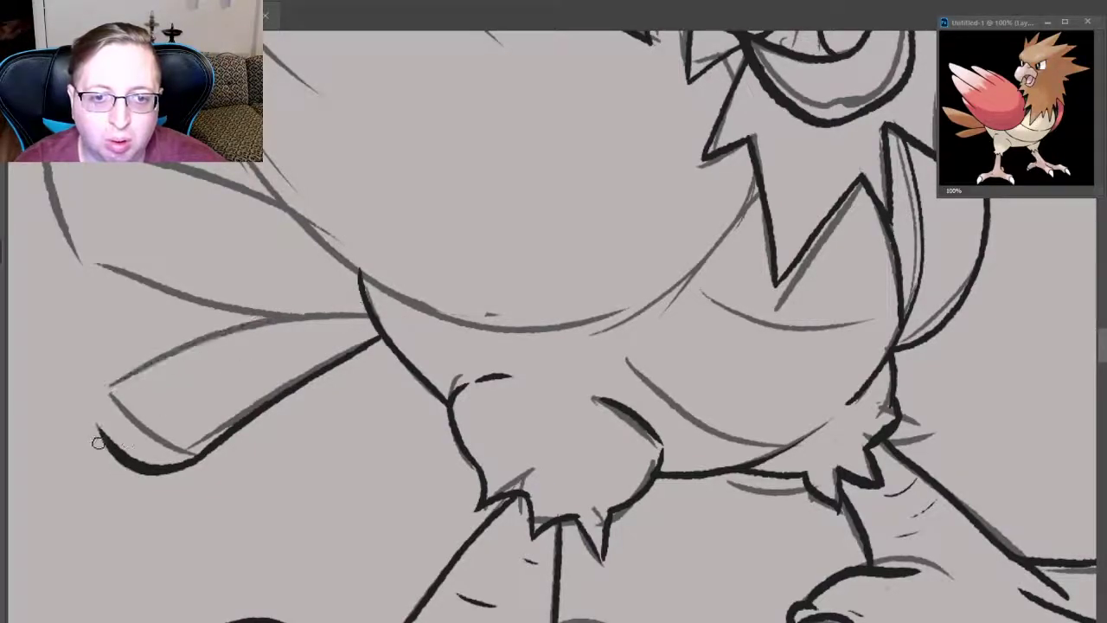
{"action": "left_click_drag", "start_coordinate": [105, 440], "coordinate": [381, 301]}
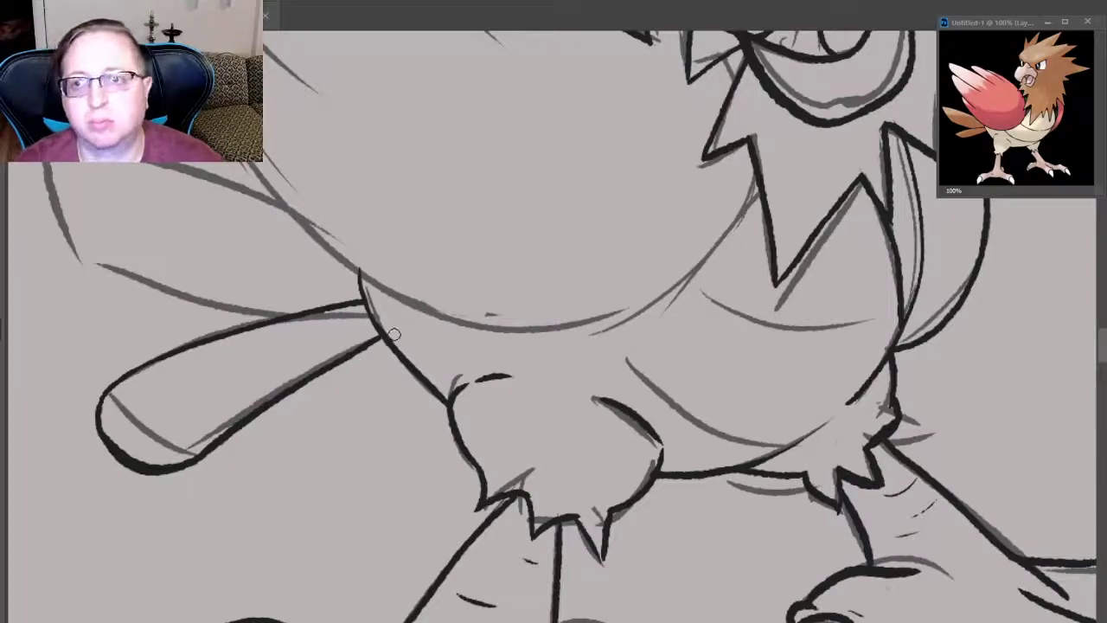
- Try inking the upper wing's lower edge and curved left end
{"action": "scroll", "coordinate": [379, 279], "scroll_direction": "down", "scroll_amount": 2}
{"action": "scroll", "coordinate": [1047, 294], "scroll_direction": "up", "scroll_amount": 2}
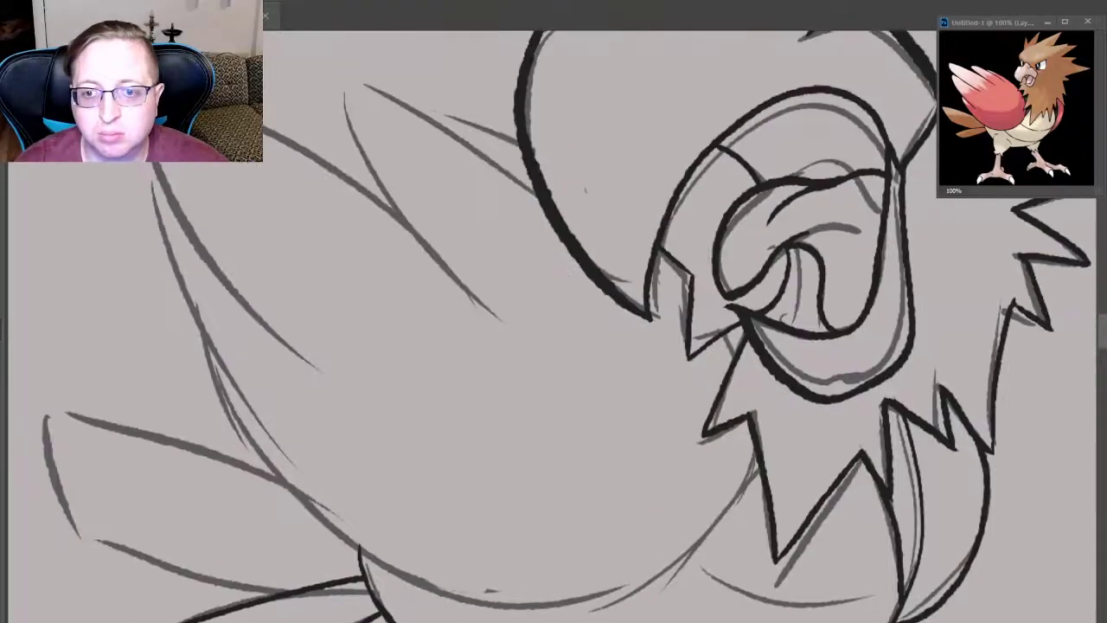
{"action": "scroll", "coordinate": [331, 488], "scroll_direction": "down", "scroll_amount": 1}
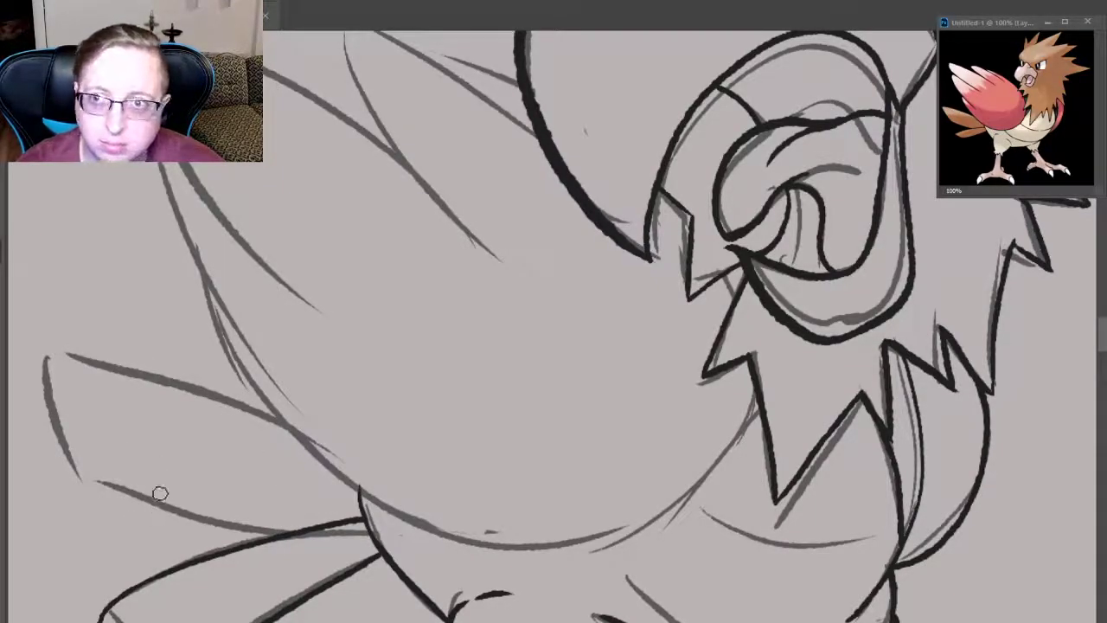
{"action": "mouse_move", "coordinate": [87, 476]}
{"action": "left_mouse_down"}
{"action": "mouse_move", "coordinate": [291, 506]}
{"action": "mouse_move", "coordinate": [27, 472]}
{"action": "left_mouse_up"}
{"action": "key", "text": "ctrl+z"}
{"action": "key", "text": "ctrl+z"}
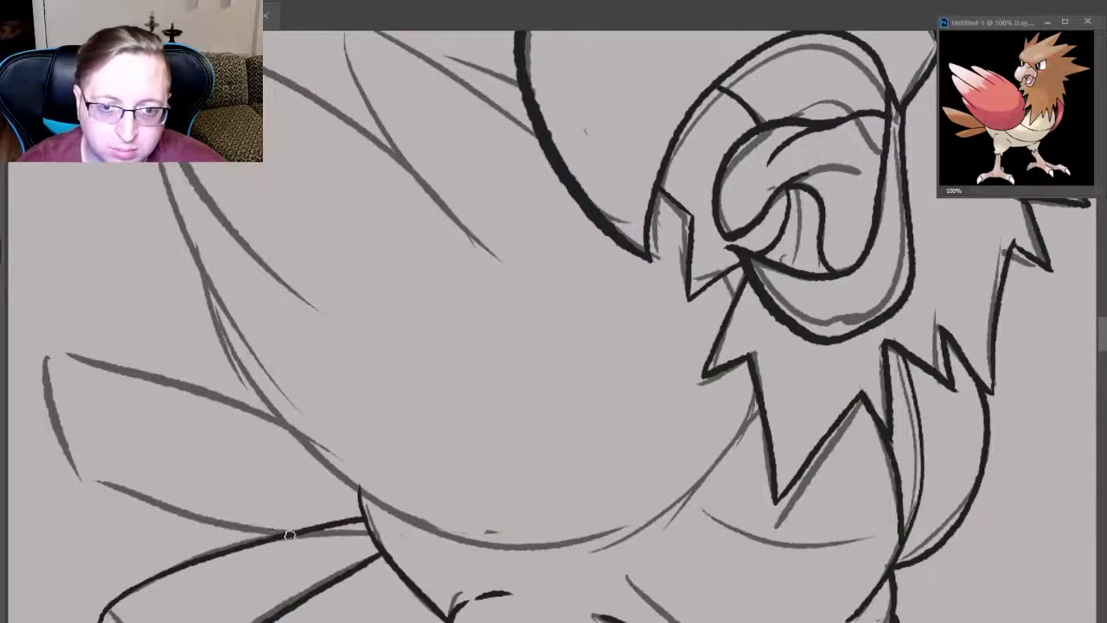
{"action": "left_click_drag", "start_coordinate": [285, 535], "coordinate": [99, 495]}
{"action": "key", "text": "ctrl+z"}
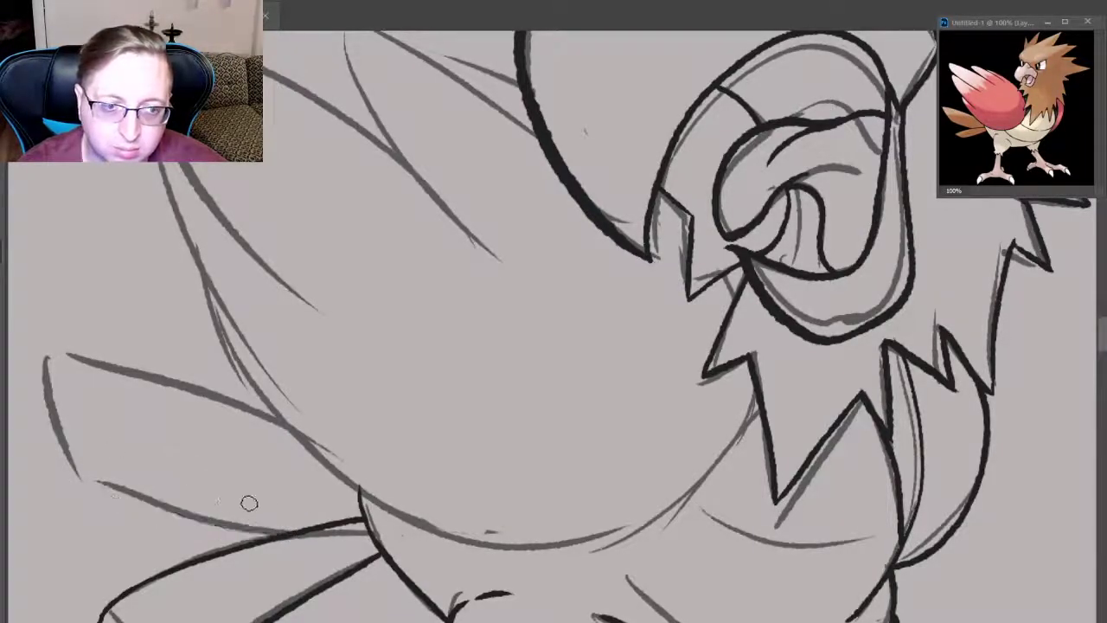
{"action": "mouse_move", "coordinate": [292, 536]}
{"action": "left_mouse_down"}
{"action": "mouse_move", "coordinate": [100, 495]}
{"action": "mouse_move", "coordinate": [291, 534]}
{"action": "left_mouse_up"}
{"action": "key", "text": "ctrl+z"}
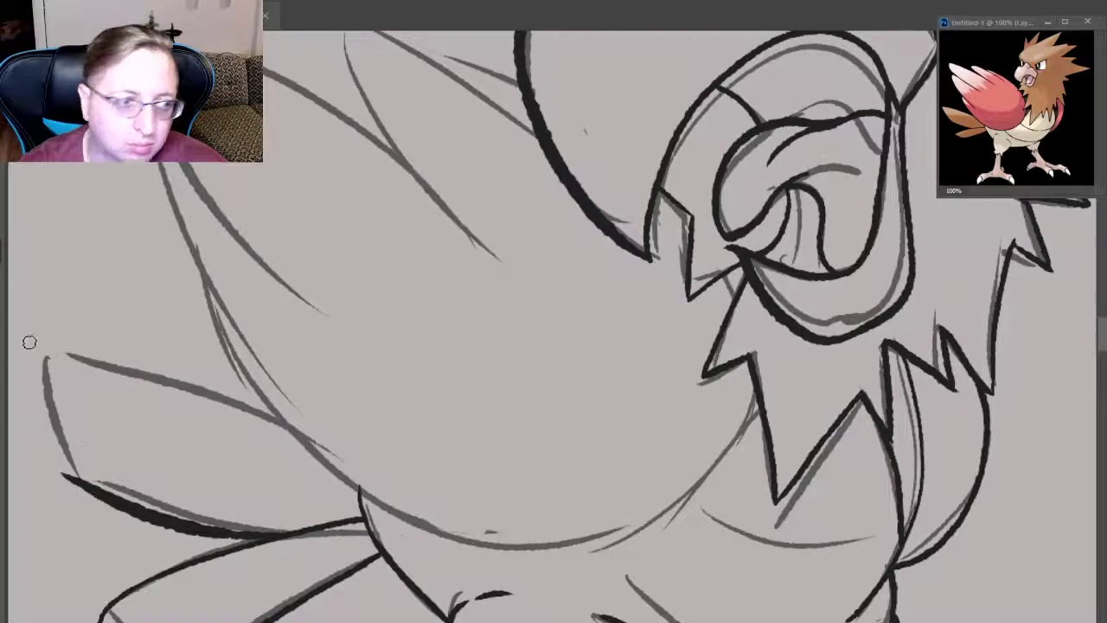
{"action": "mouse_move", "coordinate": [68, 474]}
{"action": "left_mouse_down"}
{"action": "mouse_move", "coordinate": [33, 353]}
{"action": "mouse_move", "coordinate": [324, 430]}
{"action": "left_mouse_up"}
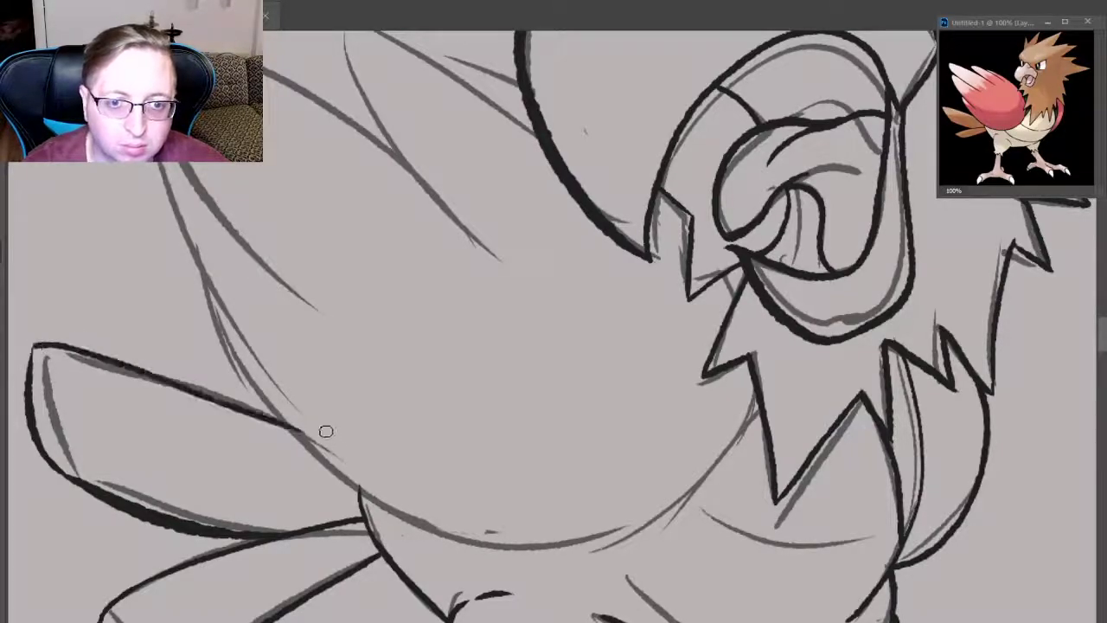
{"action": "key", "text": "ctrl+z"}
- Ink the upper wing's top edge from its tip toward the body
{"action": "mouse_move", "coordinate": [34, 353]}
{"action": "left_mouse_down"}
{"action": "mouse_move", "coordinate": [156, 323]}
{"action": "mouse_move", "coordinate": [318, 386]}
{"action": "left_mouse_up"}
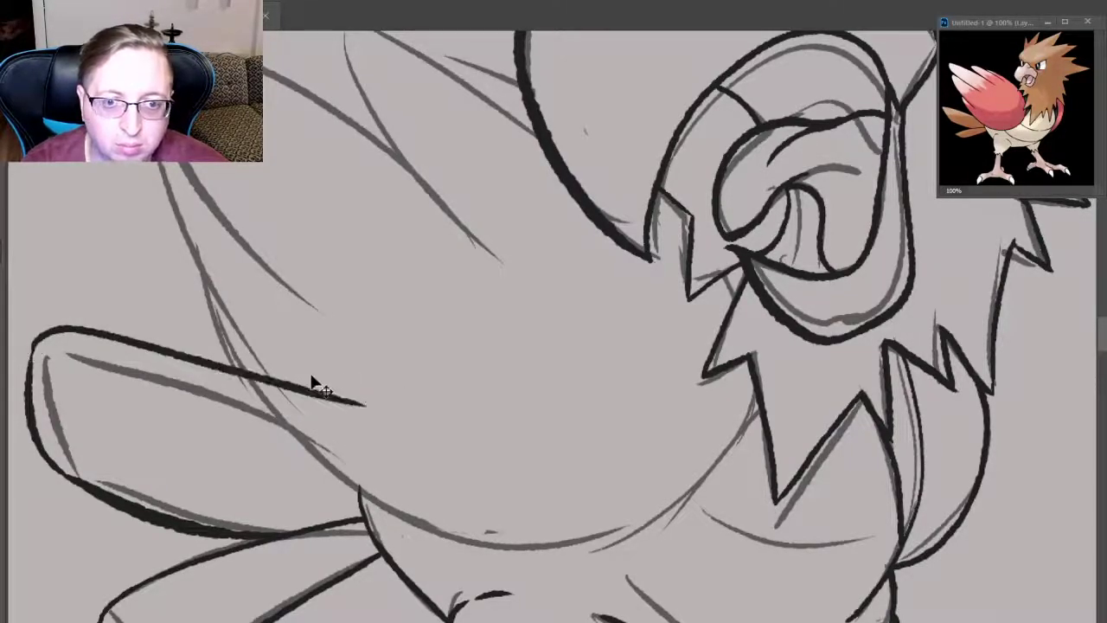
{"action": "key", "text": "ctrl+z"}
{"action": "left_click_drag", "start_coordinate": [35, 355], "coordinate": [341, 432]}
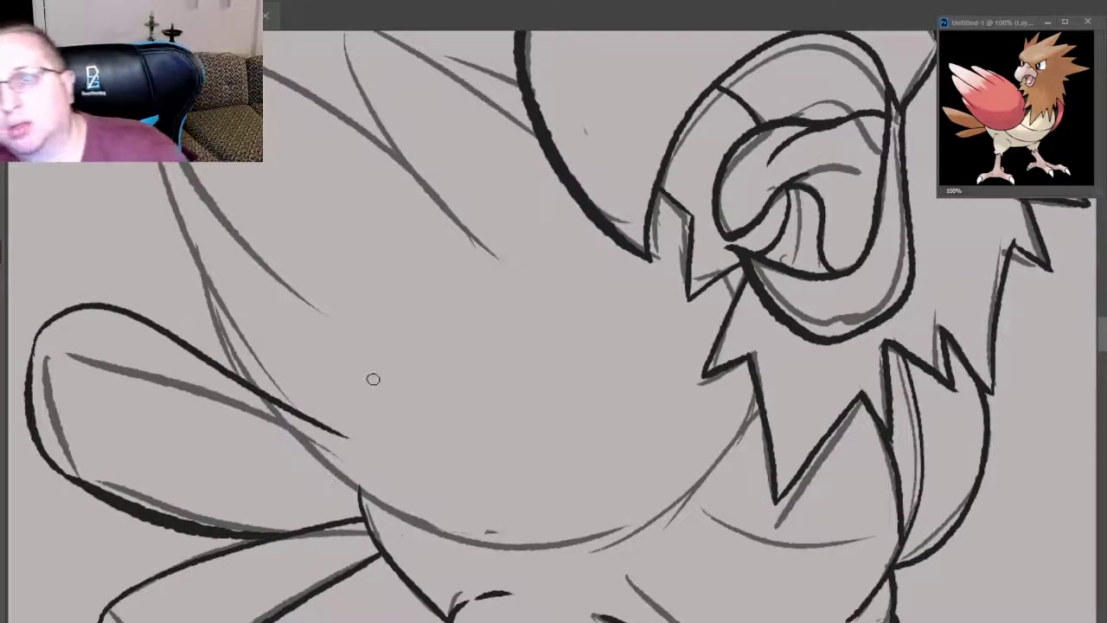
{"action": "key", "text": "ctrl+z"}
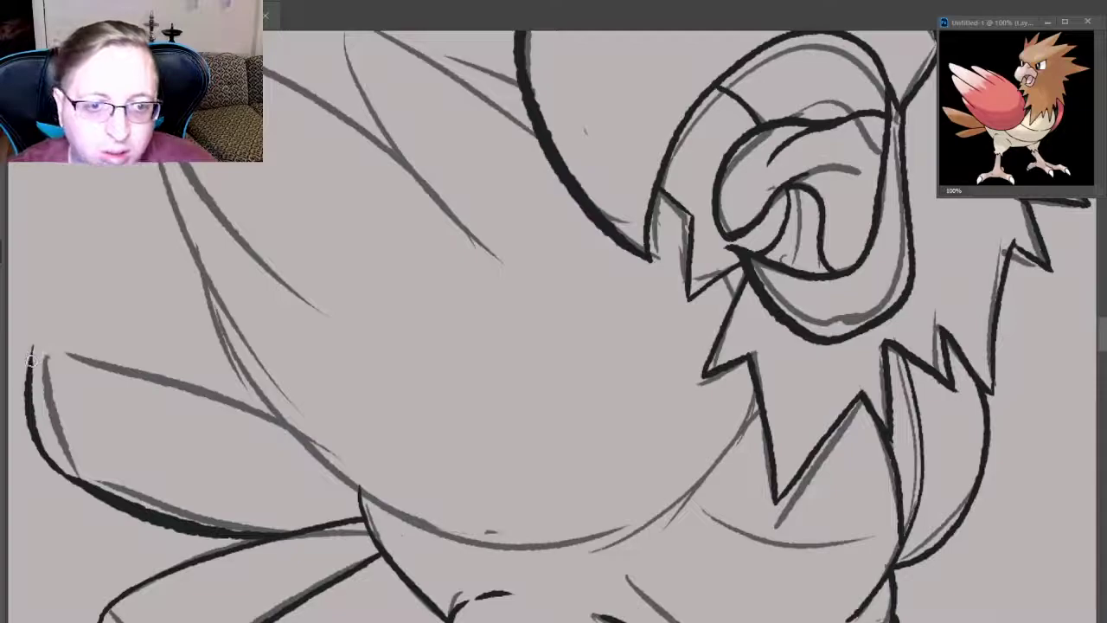
{"action": "left_click_drag", "start_coordinate": [31, 355], "coordinate": [346, 436]}
{"action": "key", "text": "ctrl+z"}
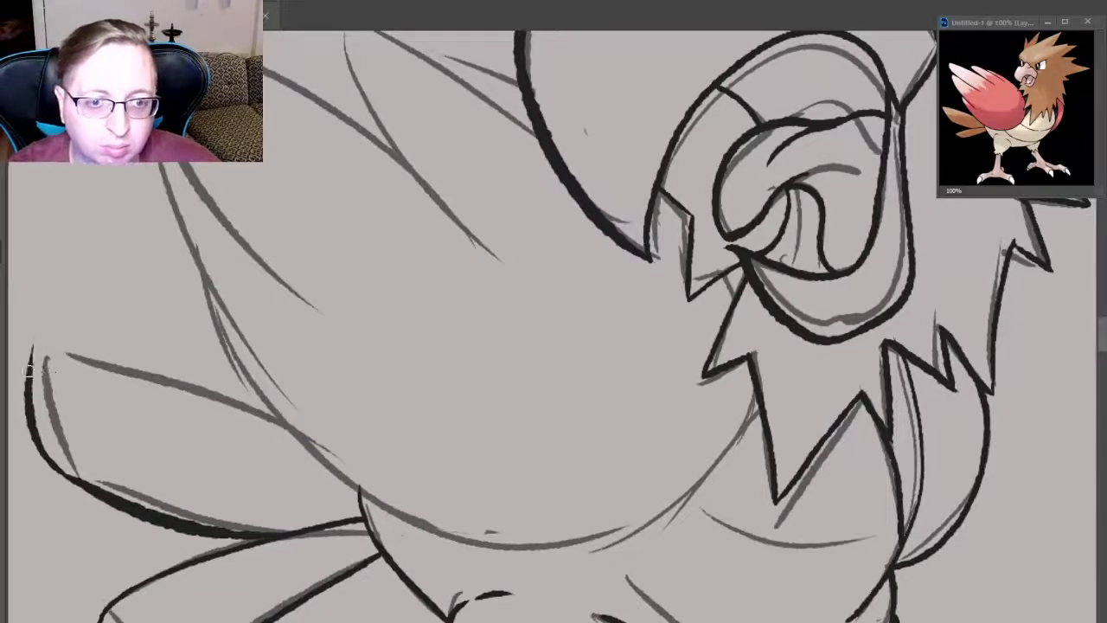
{"action": "left_click_drag", "start_coordinate": [31, 337], "coordinate": [303, 415]}
{"action": "key", "text": "ctrl+z"}
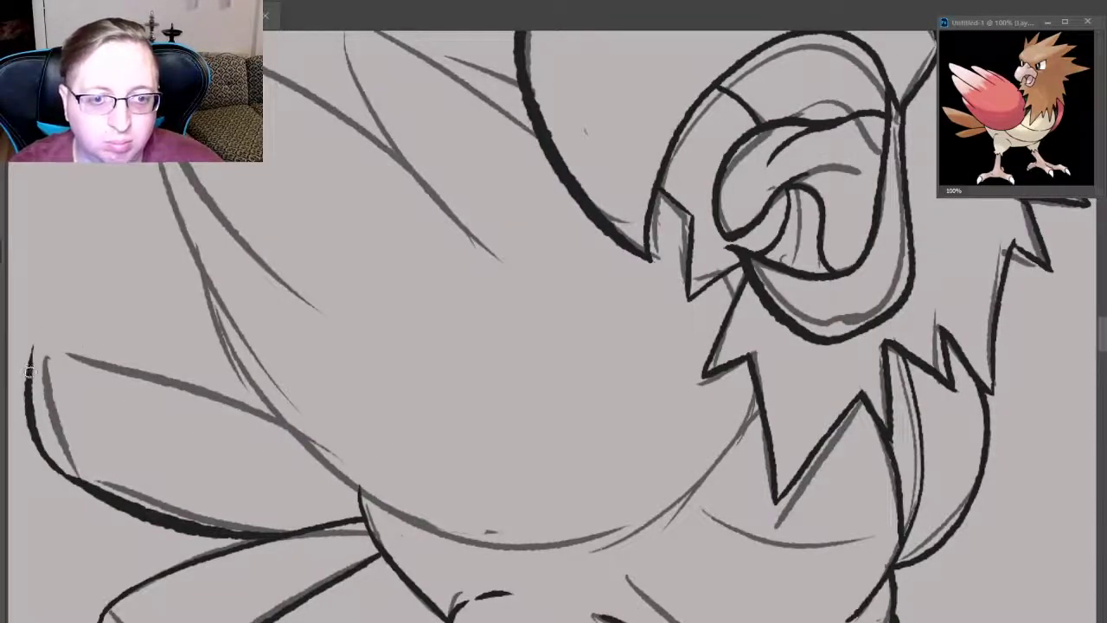
{"action": "left_click_drag", "start_coordinate": [29, 337], "coordinate": [214, 372]}
{"action": "key", "text": "ctrl+z"}
{"action": "left_click_drag", "start_coordinate": [29, 370], "coordinate": [227, 400]}
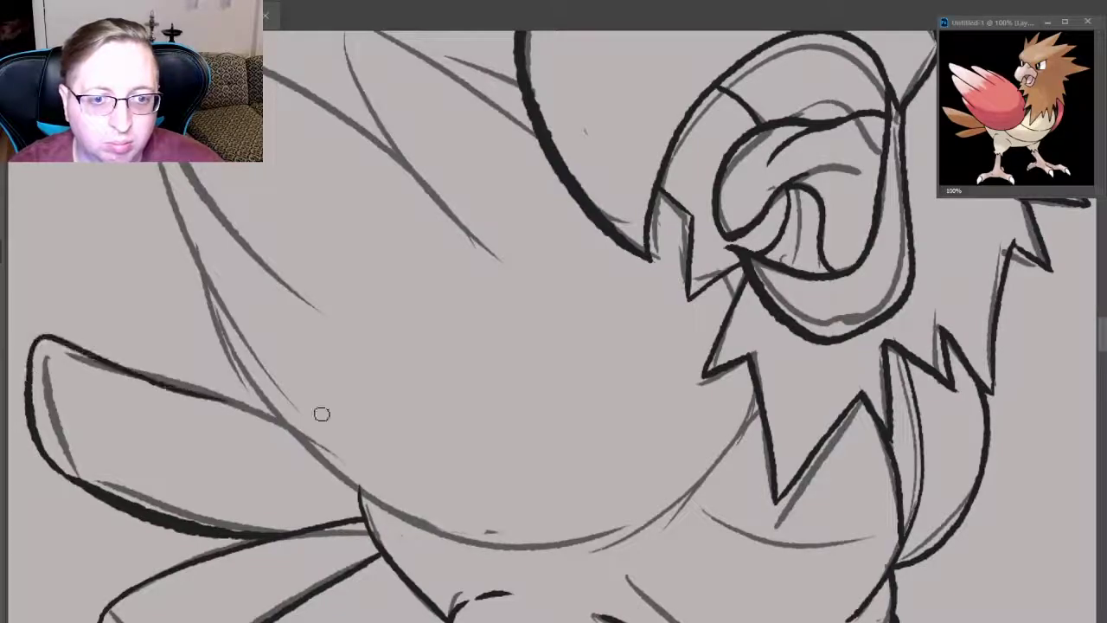
{"action": "key", "text": "ctrl+z"}
{"action": "left_click_drag", "start_coordinate": [29, 372], "coordinate": [411, 452]}
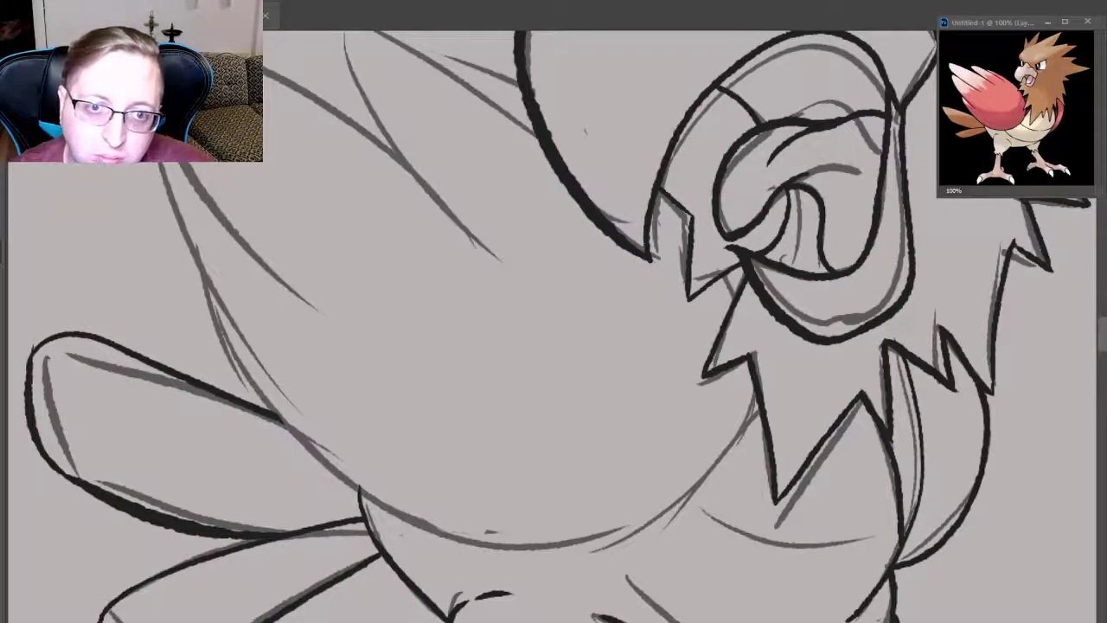
- Ink the long feather line above the wing
{"action": "mouse_move", "coordinate": [164, 166]}
{"action": "left_mouse_down"}
{"action": "mouse_move", "coordinate": [291, 398]}
{"action": "mouse_move", "coordinate": [145, 166]}
{"action": "left_mouse_up"}
{"action": "key", "text": "ctrl+z"}
{"action": "key", "text": "ctrl+z"}
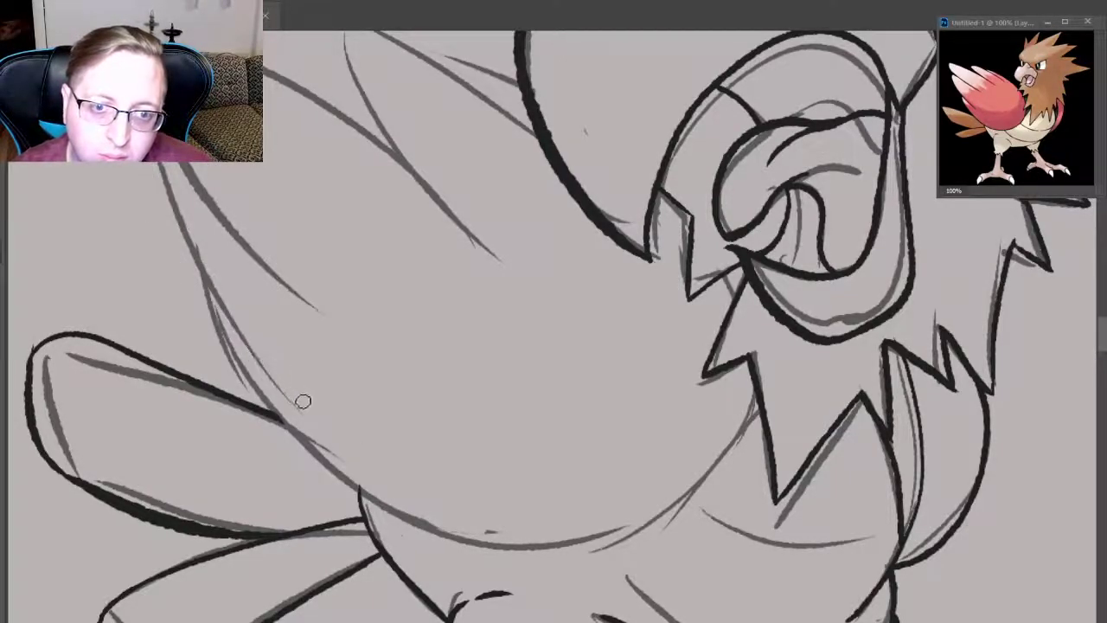
{"action": "left_click_drag", "start_coordinate": [300, 399], "coordinate": [154, 166]}
- Ink the long upper edge of the wing feather in bold dark line
{"action": "scroll", "coordinate": [1070, 316], "scroll_direction": "down", "scroll_amount": 2}
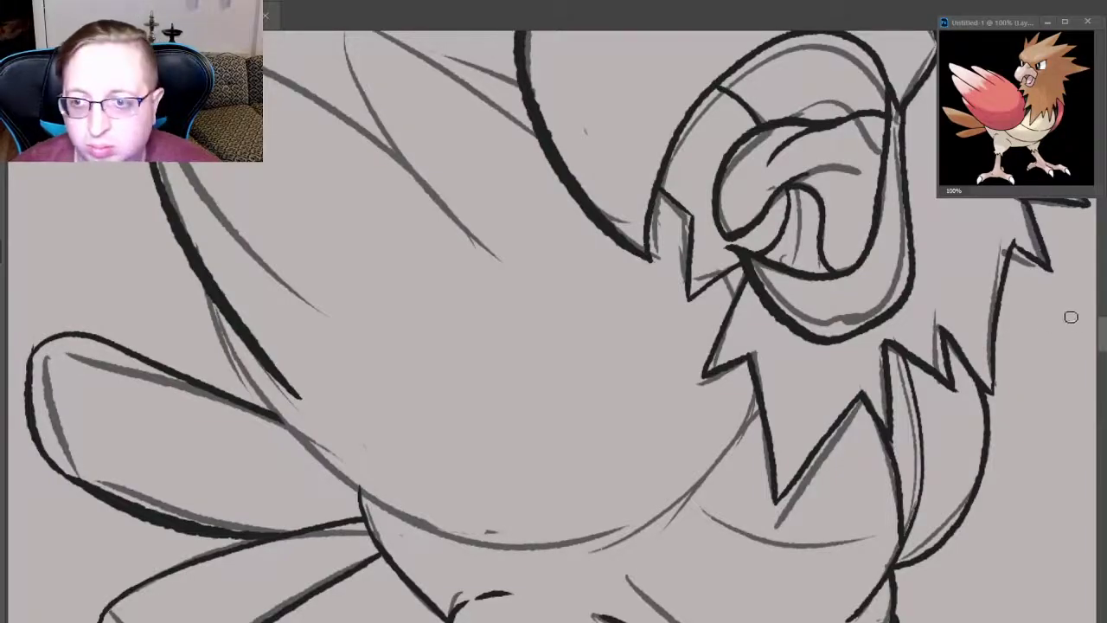
{"action": "scroll", "coordinate": [995, 416], "scroll_direction": "up", "scroll_amount": 5}
{"action": "scroll", "coordinate": [930, 507], "scroll_direction": "up", "scroll_amount": 2}
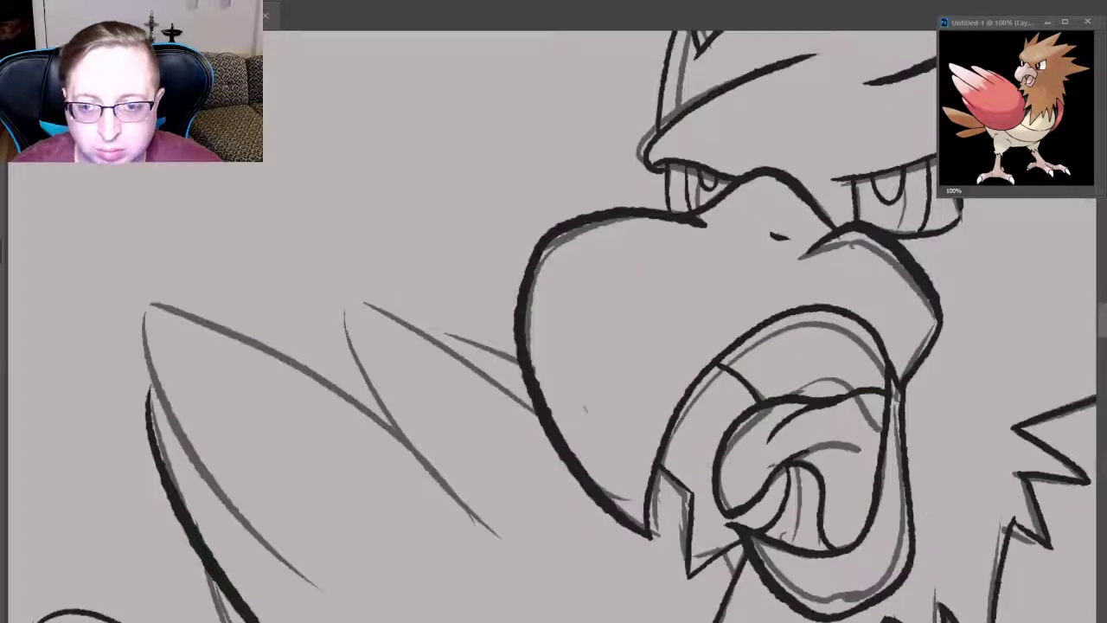
{"action": "scroll", "coordinate": [554, 347], "scroll_direction": "left", "scroll_amount": 5}
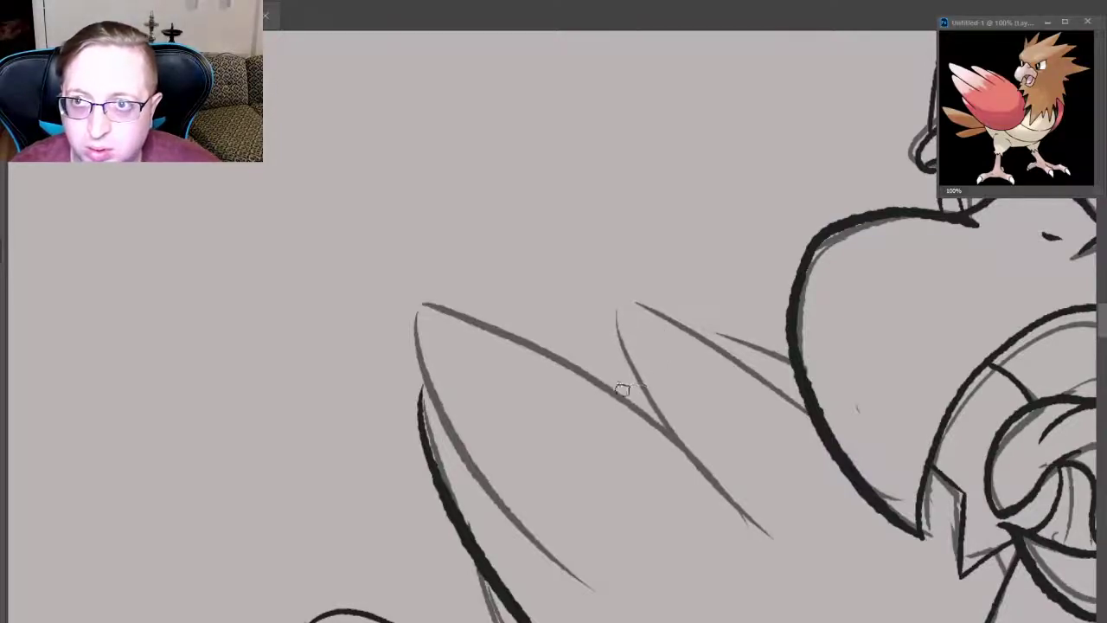
{"action": "left_click_drag", "start_coordinate": [585, 326], "coordinate": [761, 537]}
{"action": "key", "text": "ctrl+z"}
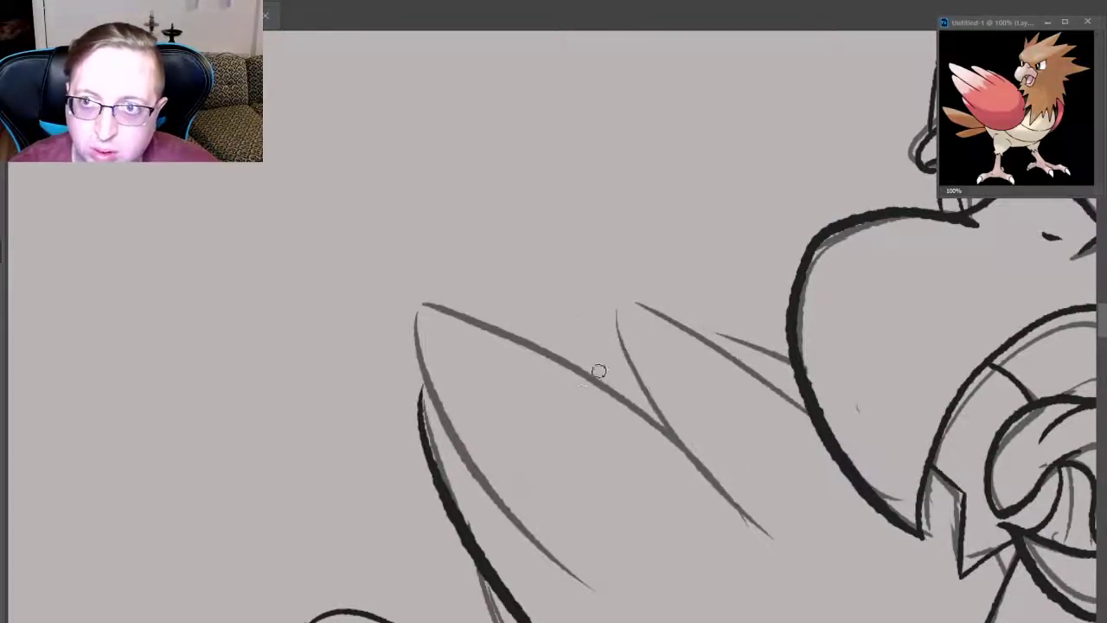
{"action": "left_click_drag", "start_coordinate": [417, 297], "coordinate": [822, 616]}
{"action": "key", "text": "ctrl+z"}
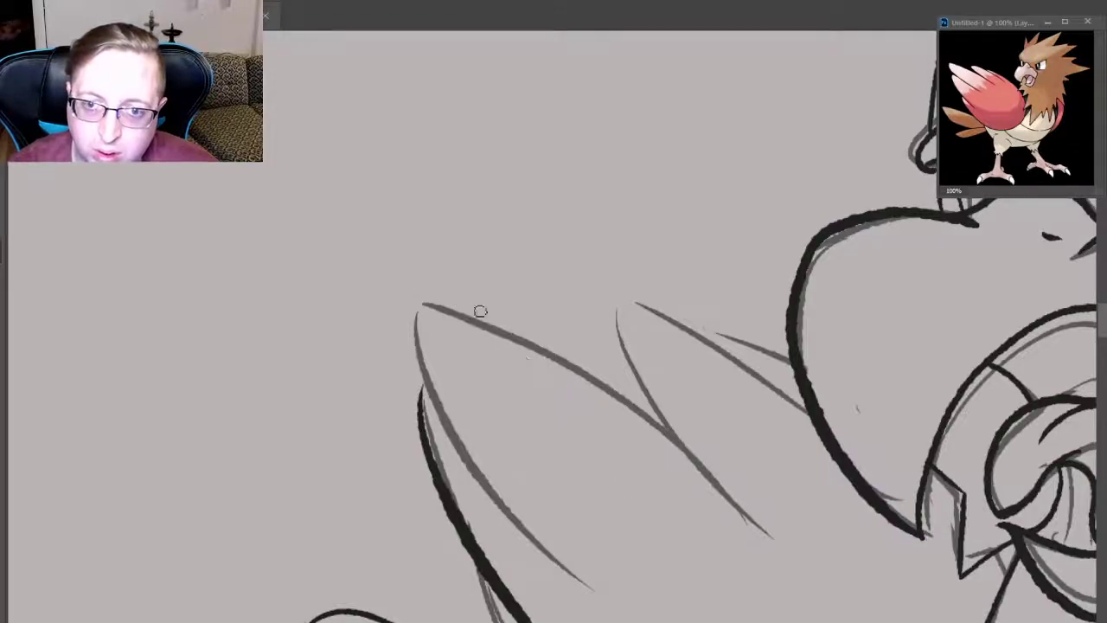
{"action": "mouse_move", "coordinate": [478, 301]}
{"action": "left_mouse_down"}
{"action": "mouse_move", "coordinate": [430, 286]}
{"action": "mouse_move", "coordinate": [809, 595]}
{"action": "left_mouse_up"}
{"action": "key", "text": "ctrl+z"}
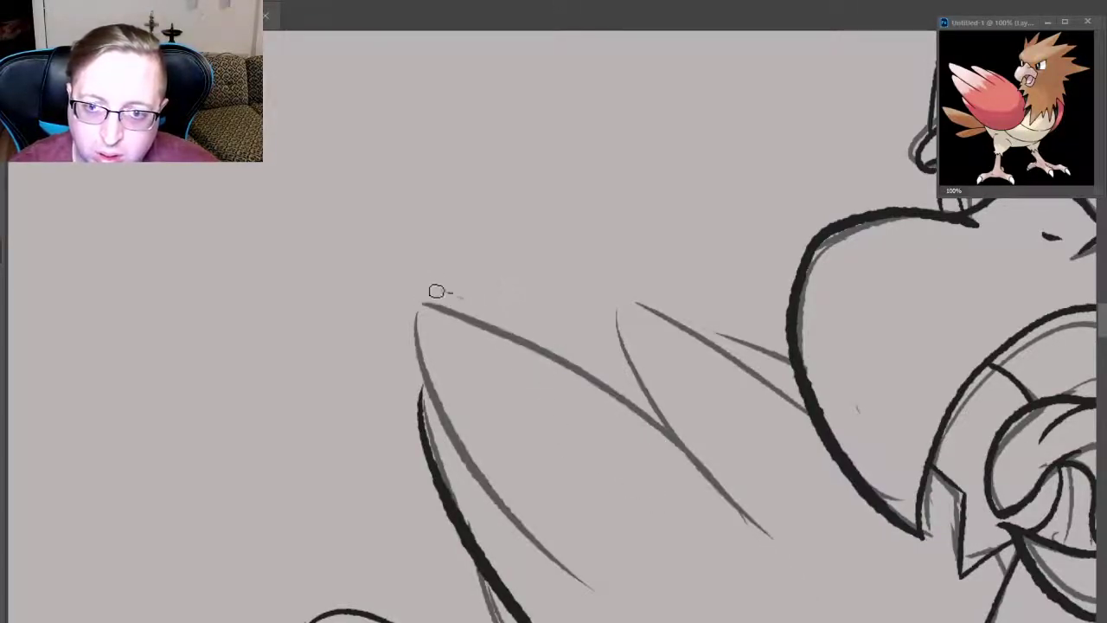
{"action": "left_click_drag", "start_coordinate": [437, 292], "coordinate": [805, 559]}
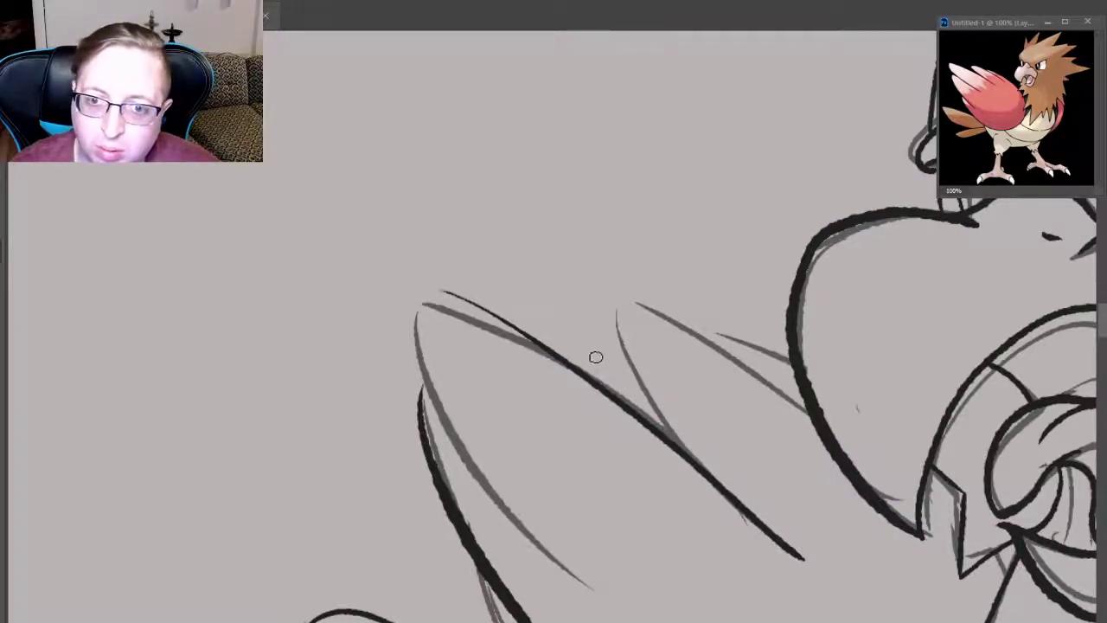
- Ink the middle feather's curved tip and edge and the third feather's short curve
{"action": "mouse_move", "coordinate": [588, 342]}
{"action": "left_mouse_down"}
{"action": "mouse_move", "coordinate": [684, 428]}
{"action": "mouse_move", "coordinate": [606, 345]}
{"action": "mouse_move", "coordinate": [756, 423]}
{"action": "left_mouse_up"}
{"action": "key", "text": "ctrl+z"}
{"action": "key", "text": "ctrl+z"}
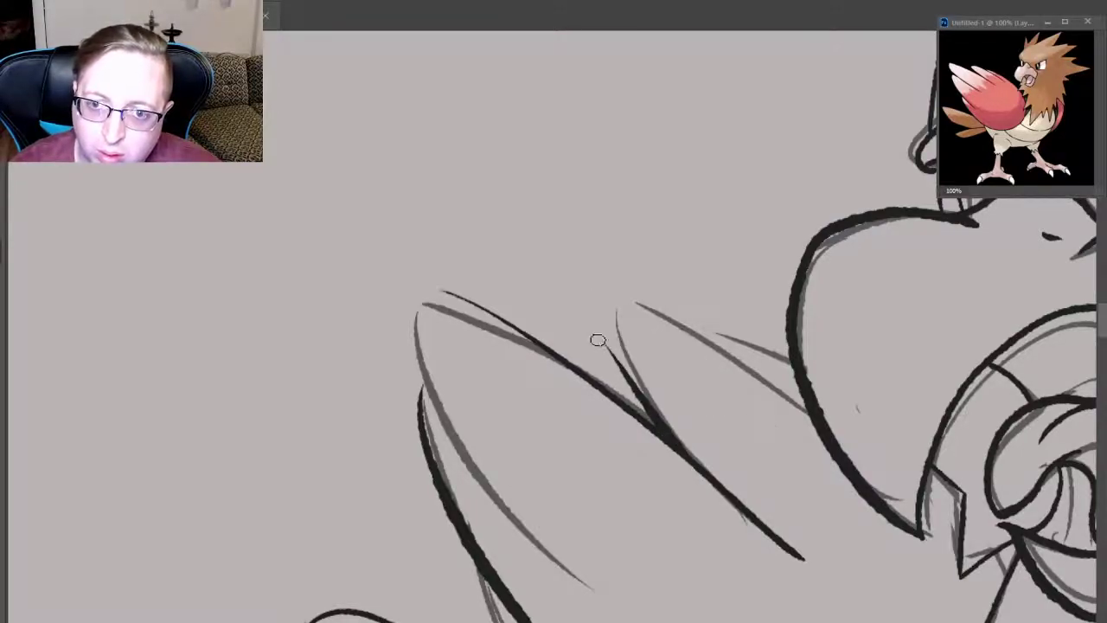
{"action": "left_click_drag", "start_coordinate": [609, 346], "coordinate": [794, 398]}
{"action": "key", "text": "ctrl+z"}
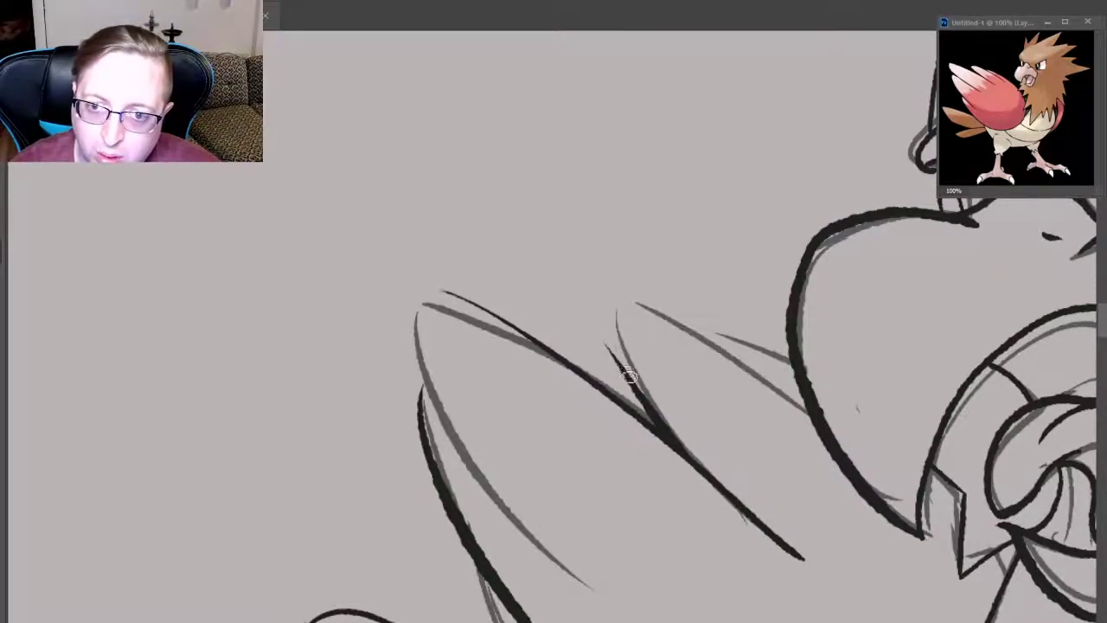
{"action": "left_click_drag", "start_coordinate": [602, 339], "coordinate": [722, 364]}
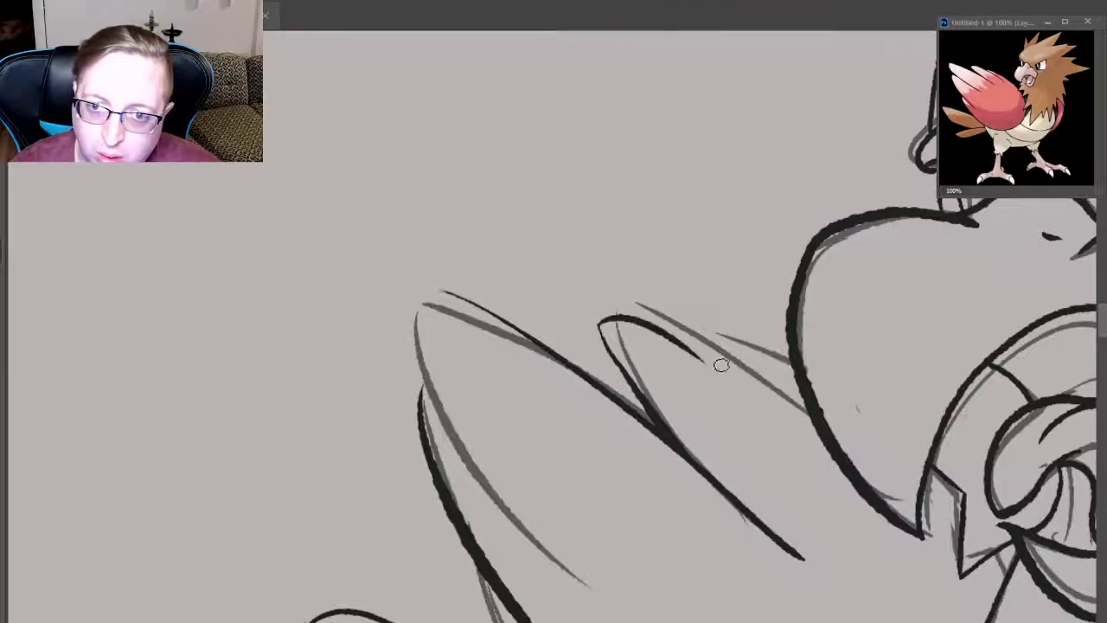
{"action": "key", "text": "ctrl+z"}
{"action": "left_click_drag", "start_coordinate": [600, 327], "coordinate": [794, 387]}
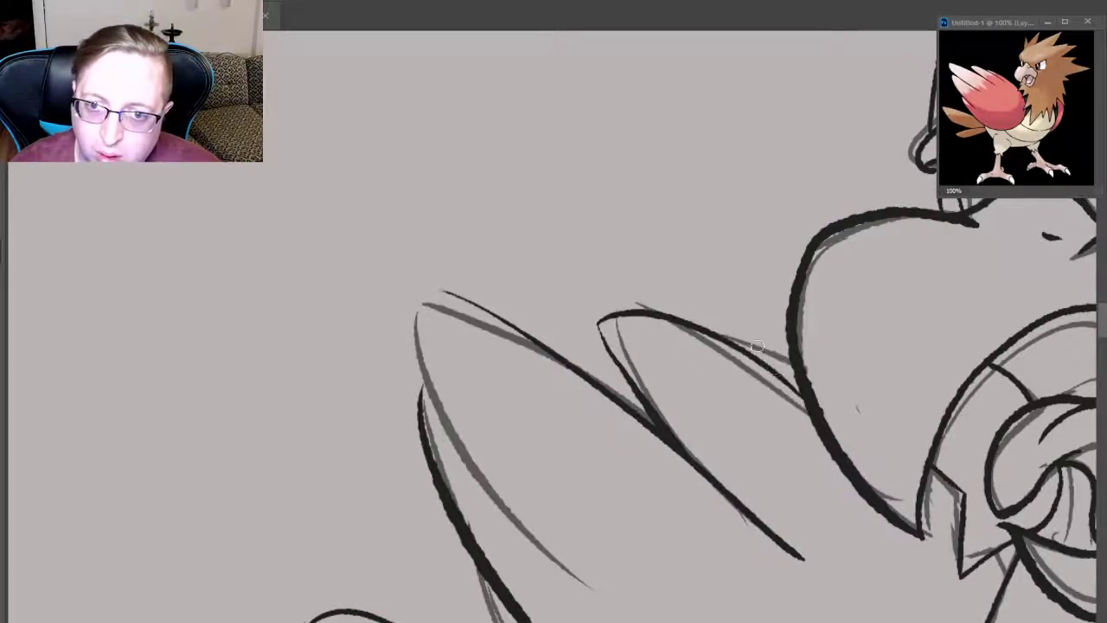
{"action": "left_click_drag", "start_coordinate": [723, 336], "coordinate": [816, 356]}
{"action": "key", "text": "ctrl+z"}
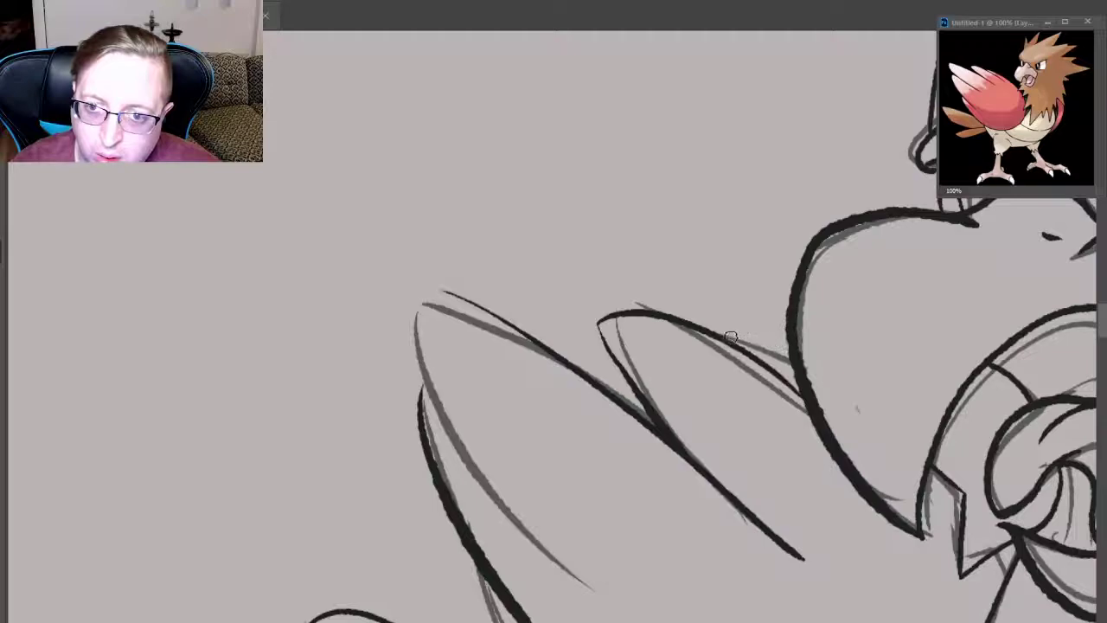
{"action": "left_click_drag", "start_coordinate": [725, 338], "coordinate": [823, 363]}
{"action": "key", "text": "ctrl+z"}
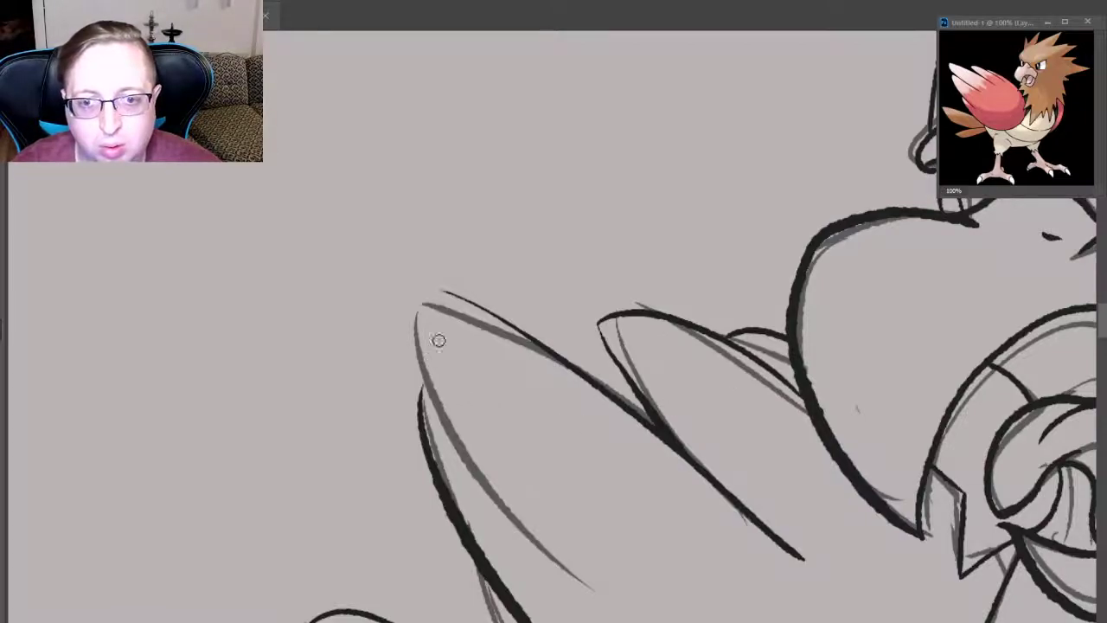
{"action": "key", "text": "ctrl+shift+z"}
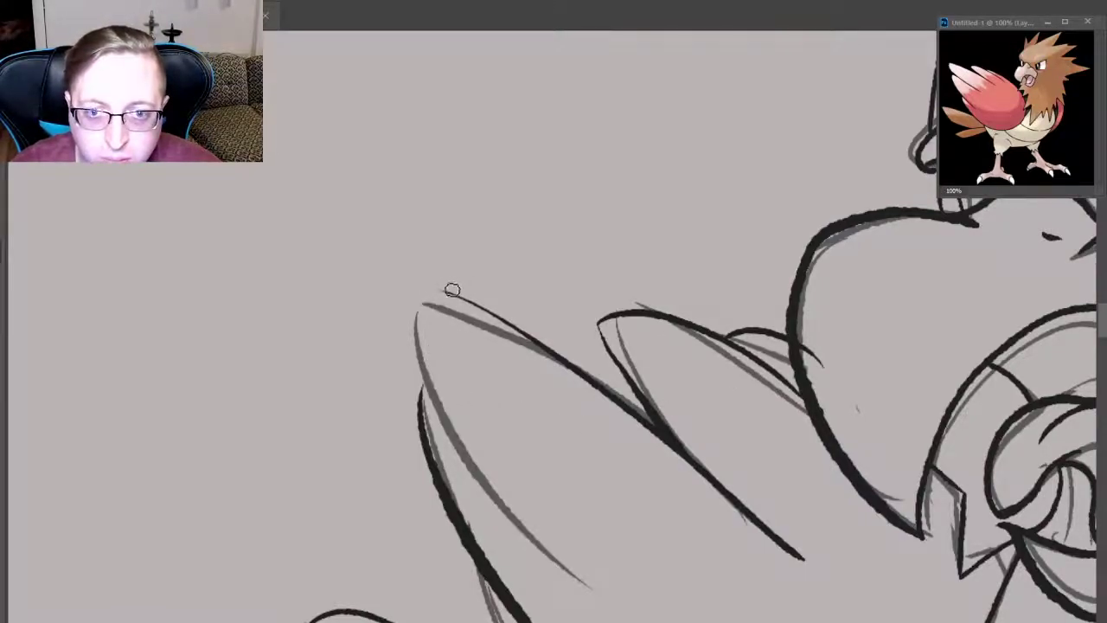
{"action": "key", "text": "ctrl+z"}
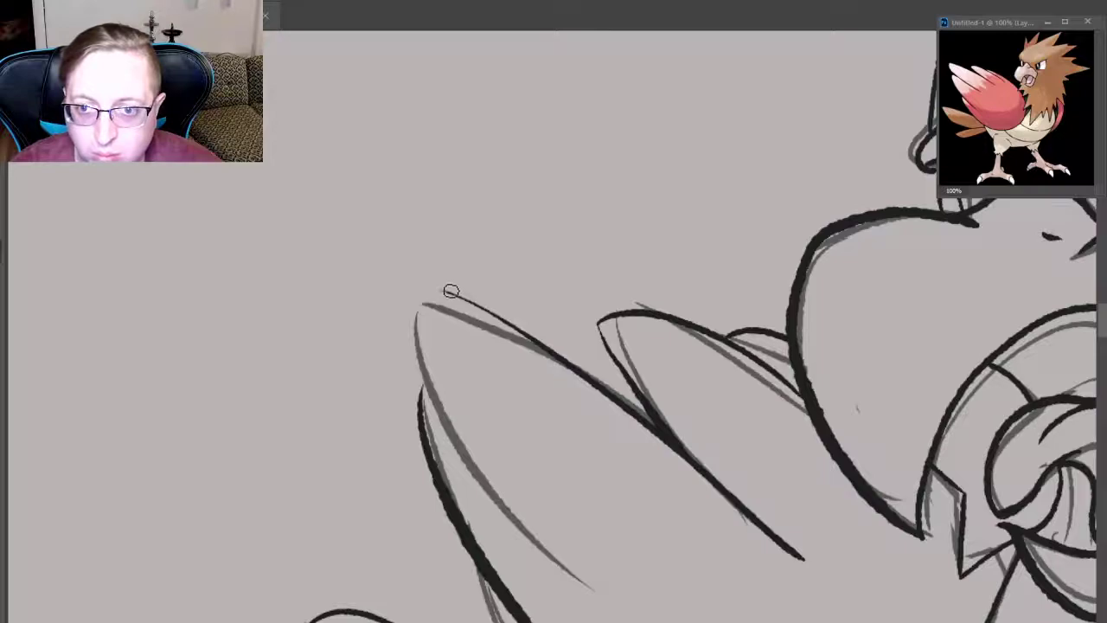
- Ink the leftmost feather's tip and upper edge
{"action": "left_click_drag", "start_coordinate": [449, 292], "coordinate": [417, 336]}
{"action": "key", "text": "ctrl+z"}
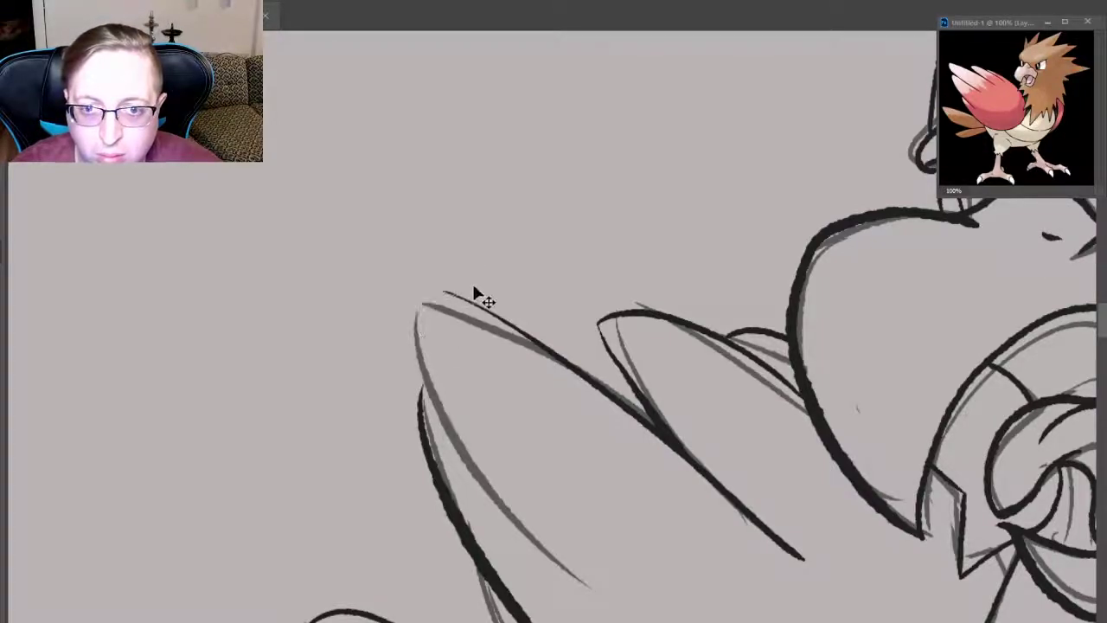
{"action": "left_click_drag", "start_coordinate": [449, 291], "coordinate": [417, 334]}
{"action": "key", "text": "ctrl+z"}
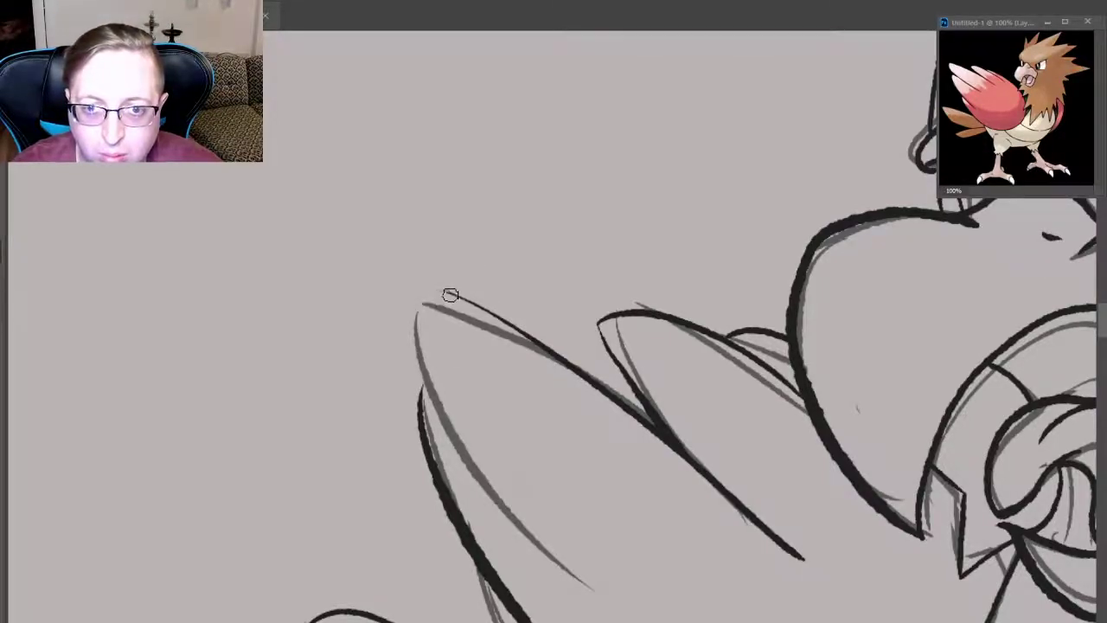
{"action": "left_click_drag", "start_coordinate": [450, 294], "coordinate": [417, 346]}
{"action": "key", "text": "ctrl+z"}
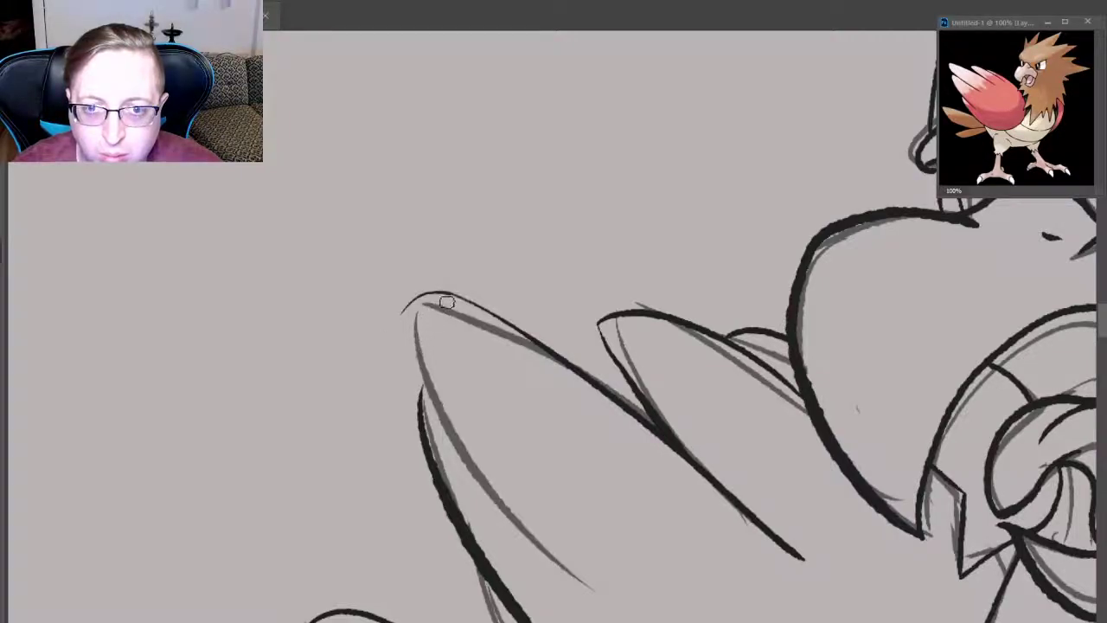
{"action": "key", "text": "ctrl+z"}
{"action": "left_click_drag", "start_coordinate": [438, 291], "coordinate": [540, 338]}
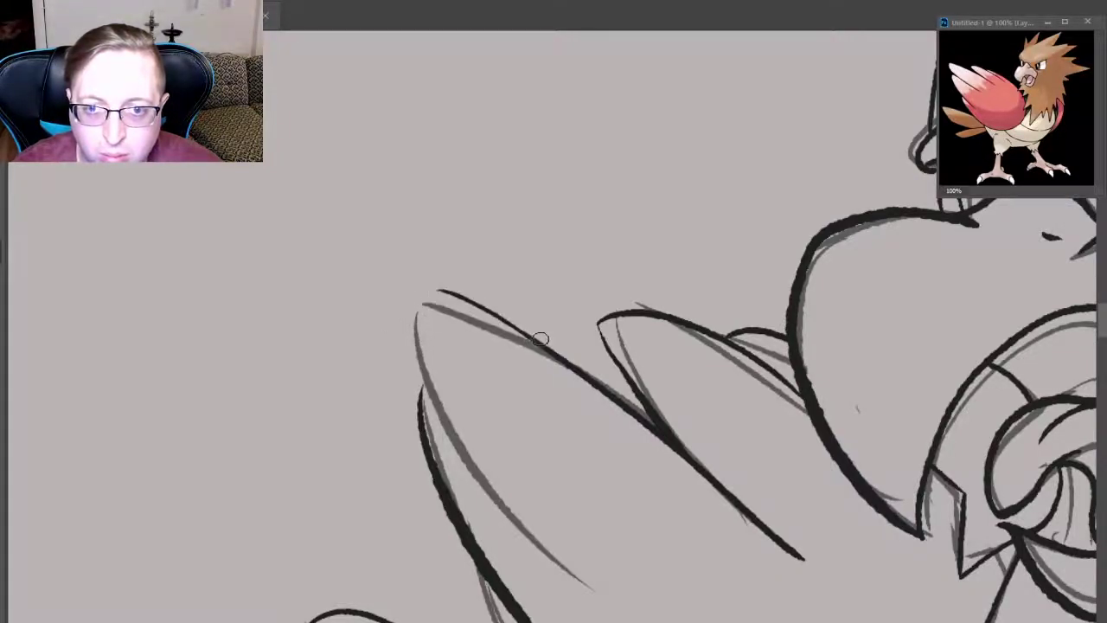
- Outline the leftmost feather's left edge around its tip
{"action": "left_click_drag", "start_coordinate": [447, 295], "coordinate": [417, 359]}
{"action": "key", "text": "ctrl+z"}
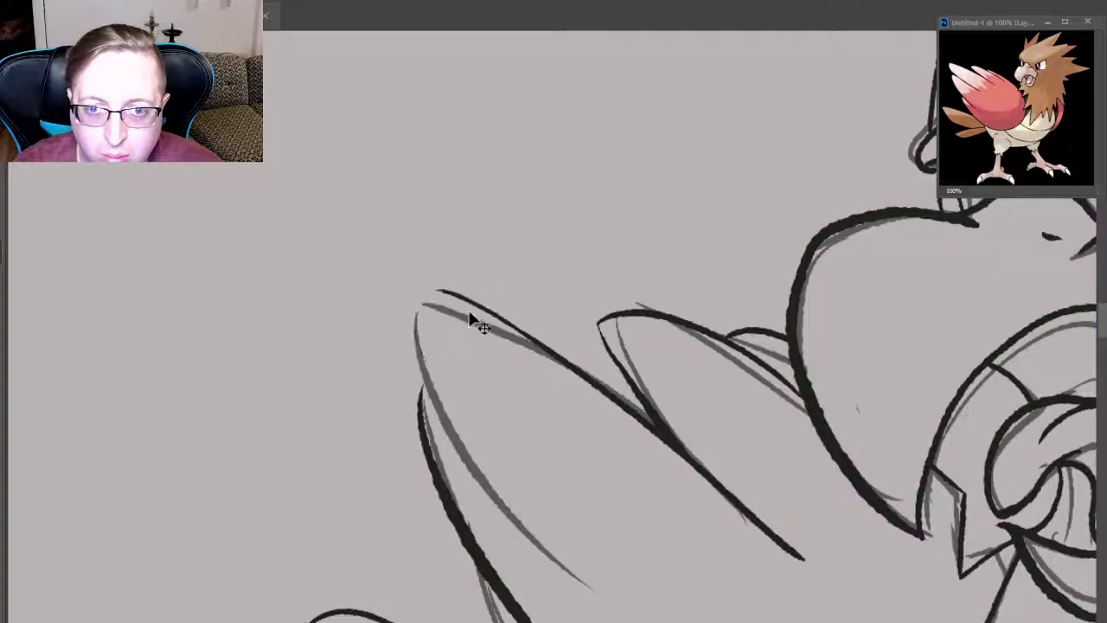
{"action": "left_click_drag", "start_coordinate": [459, 294], "coordinate": [416, 365]}
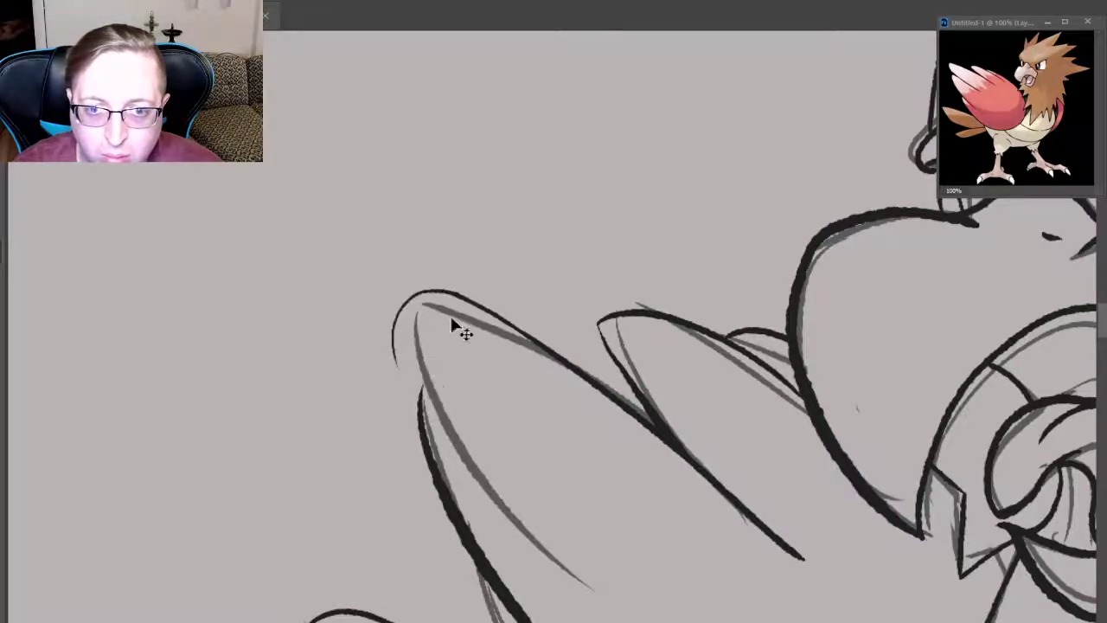
{"action": "key", "text": "ctrl+z"}
{"action": "left_click_drag", "start_coordinate": [460, 297], "coordinate": [418, 398]}
{"action": "key", "text": "ctrl+z"}
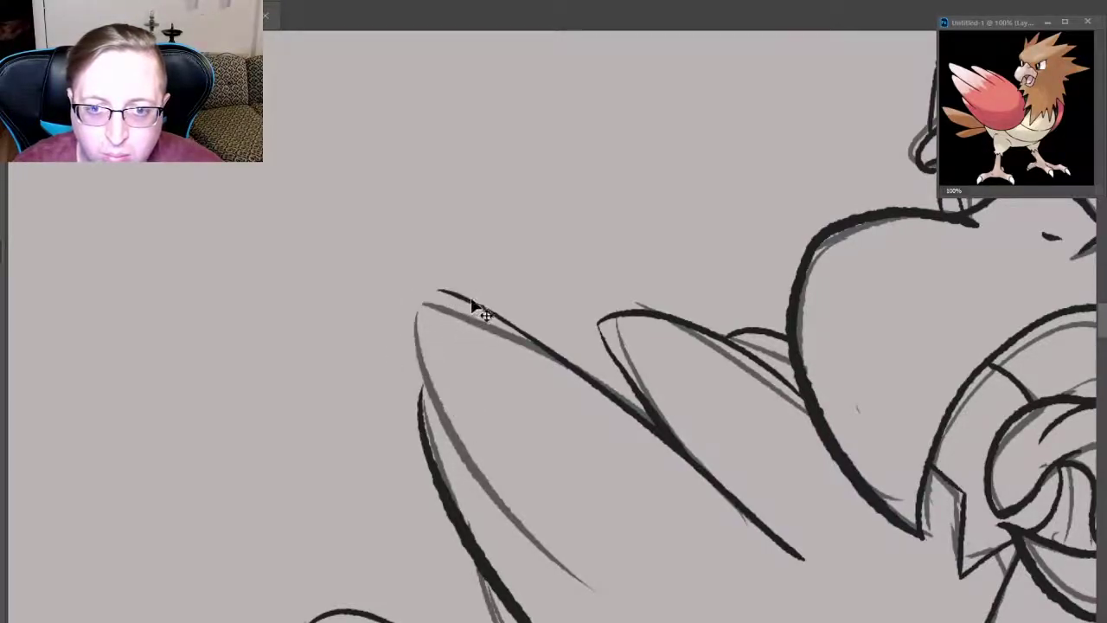
{"action": "left_click_drag", "start_coordinate": [465, 298], "coordinate": [422, 419]}
{"action": "key", "text": "ctrl+z"}
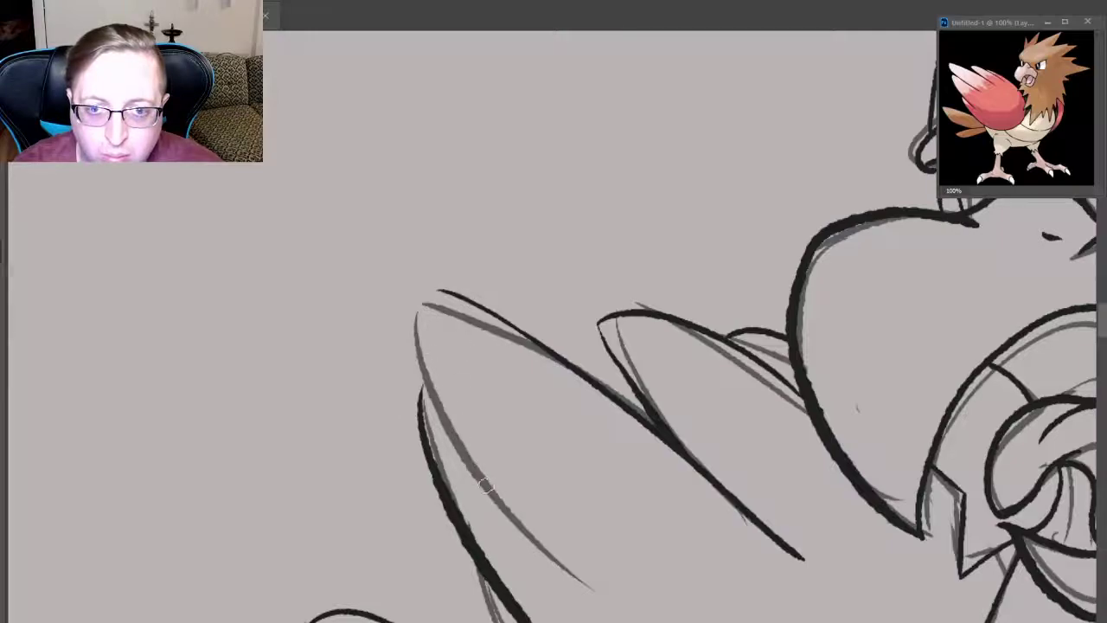
{"action": "left_click_drag", "start_coordinate": [449, 293], "coordinate": [421, 437]}
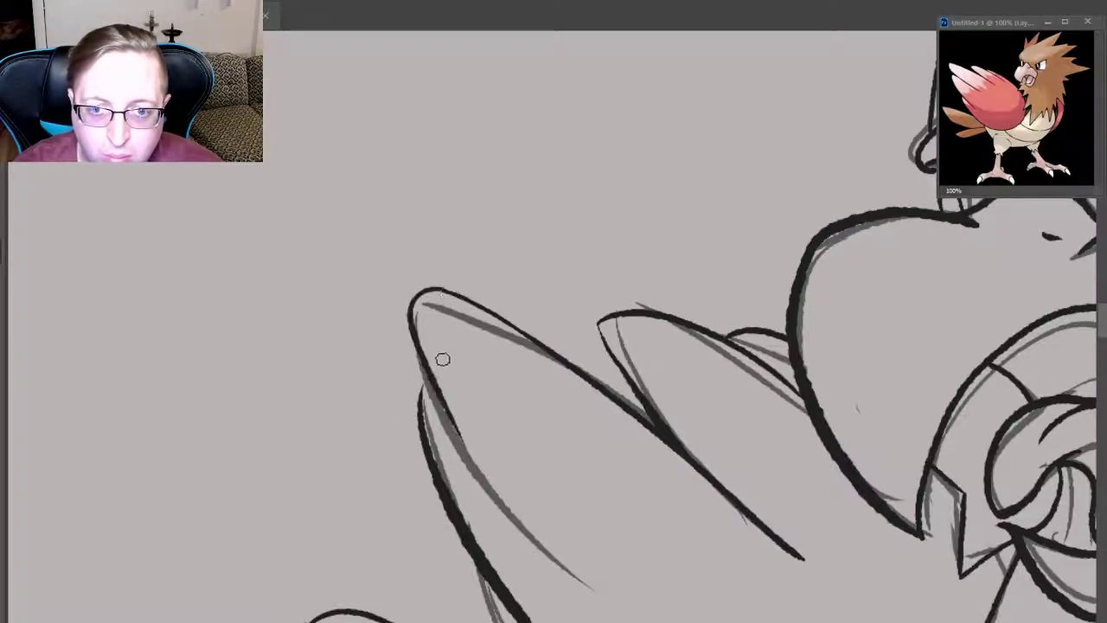
{"action": "key", "text": "ctrl+z"}
{"action": "left_click_drag", "start_coordinate": [461, 296], "coordinate": [495, 485]}
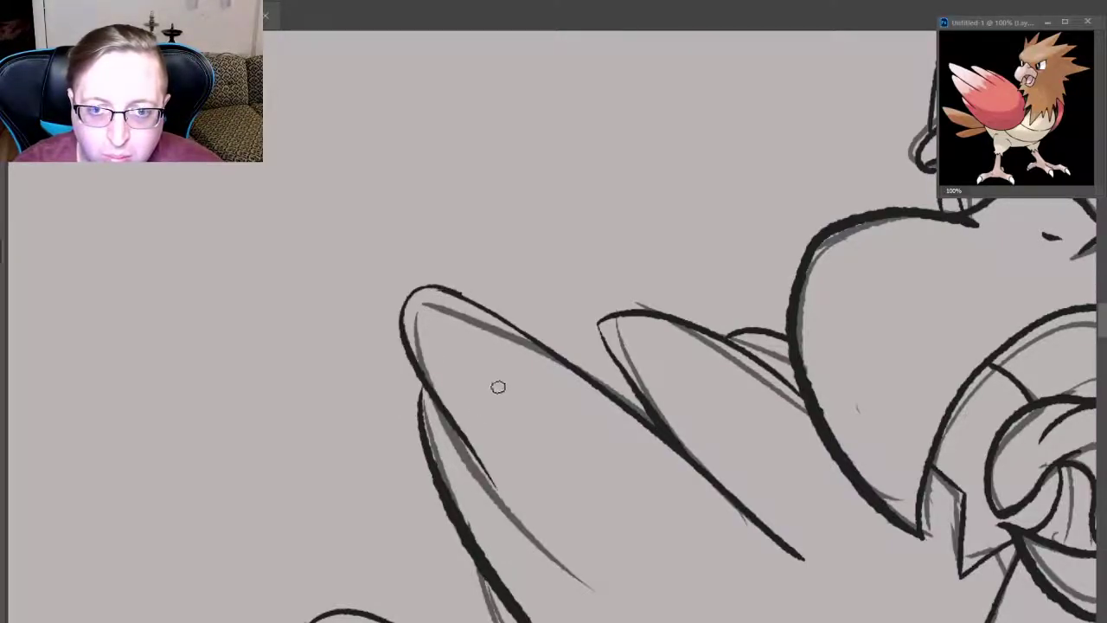
{"action": "key", "text": "ctrl+z"}
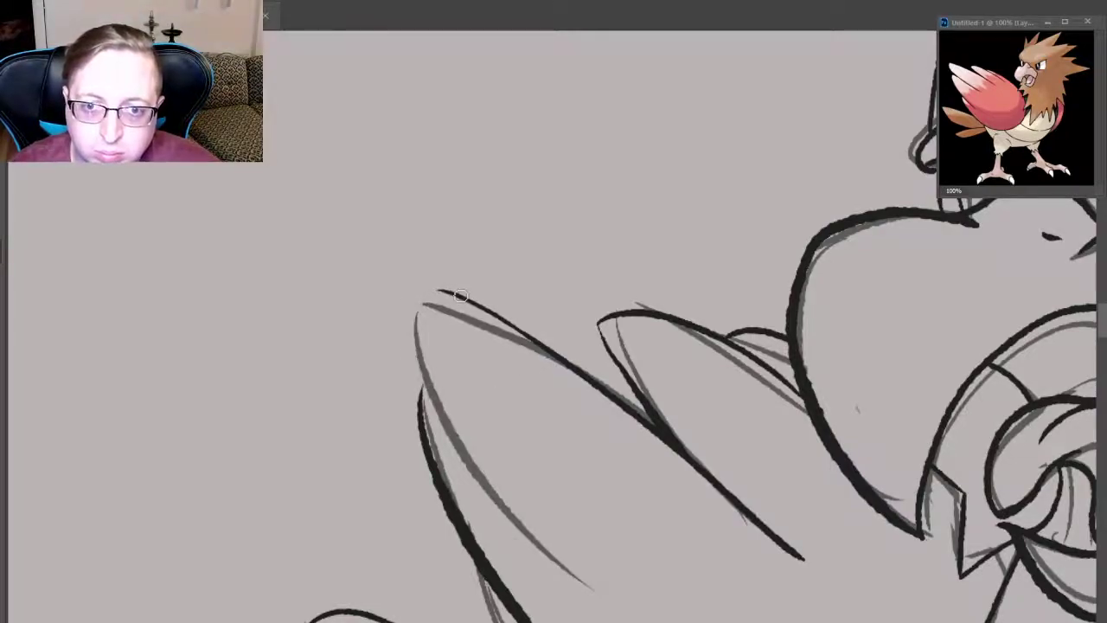
{"action": "left_click_drag", "start_coordinate": [461, 296], "coordinate": [533, 558]}
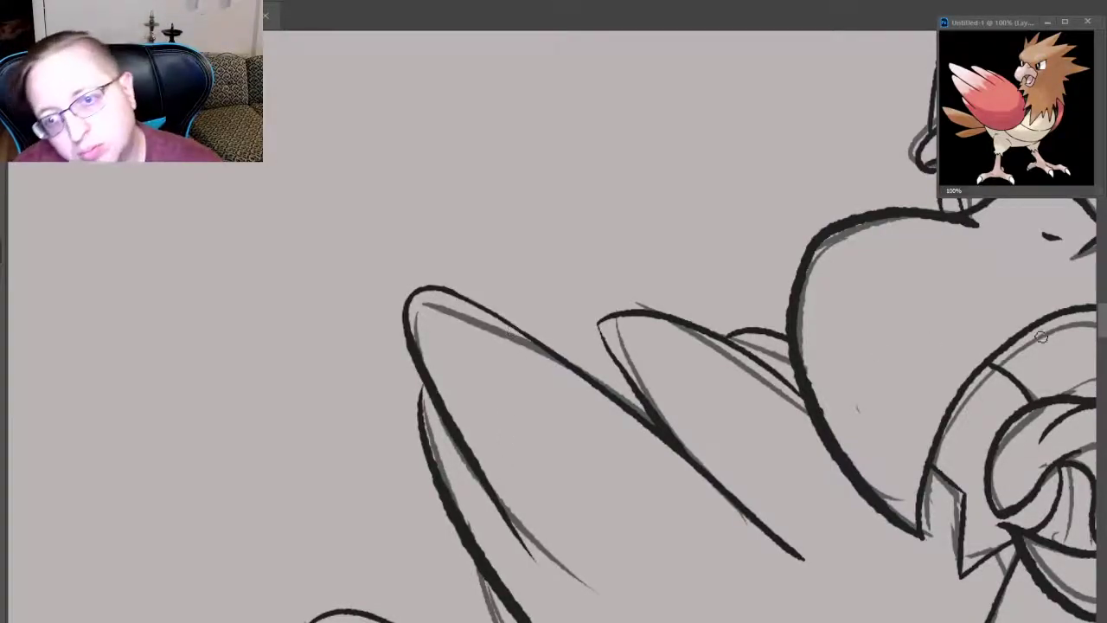
- Thicken the lower wing edge and darken the line where wing meets body
{"action": "scroll", "coordinate": [1041, 337], "scroll_direction": "down", "scroll_amount": 5}
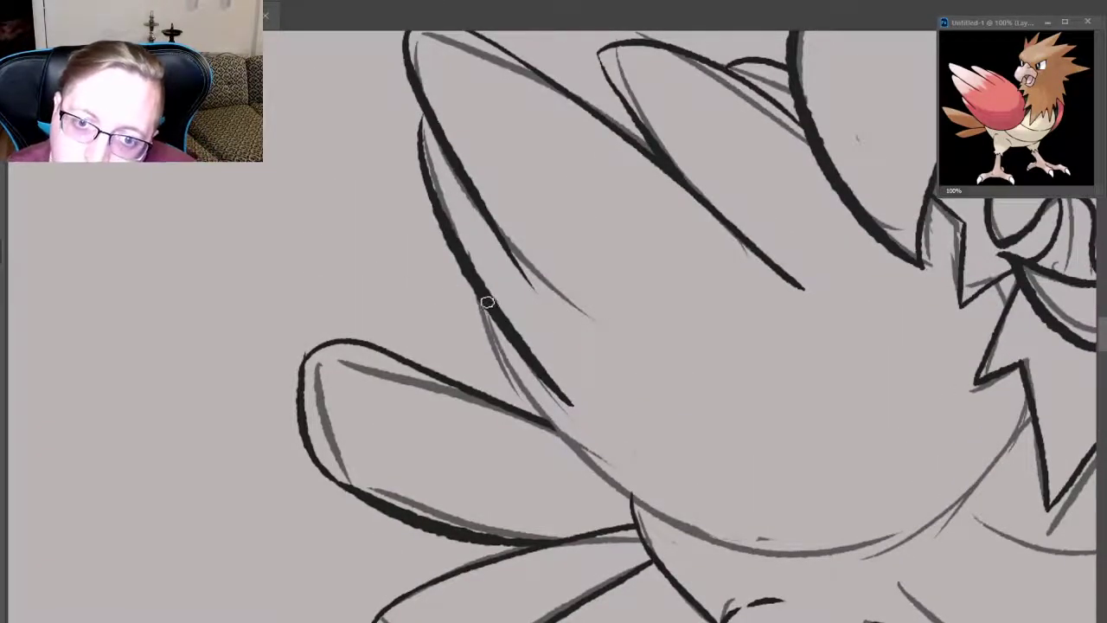
{"action": "left_click_drag", "start_coordinate": [474, 296], "coordinate": [684, 547]}
{"action": "key", "text": "ctrl+z"}
{"action": "left_click_drag", "start_coordinate": [475, 297], "coordinate": [541, 415]}
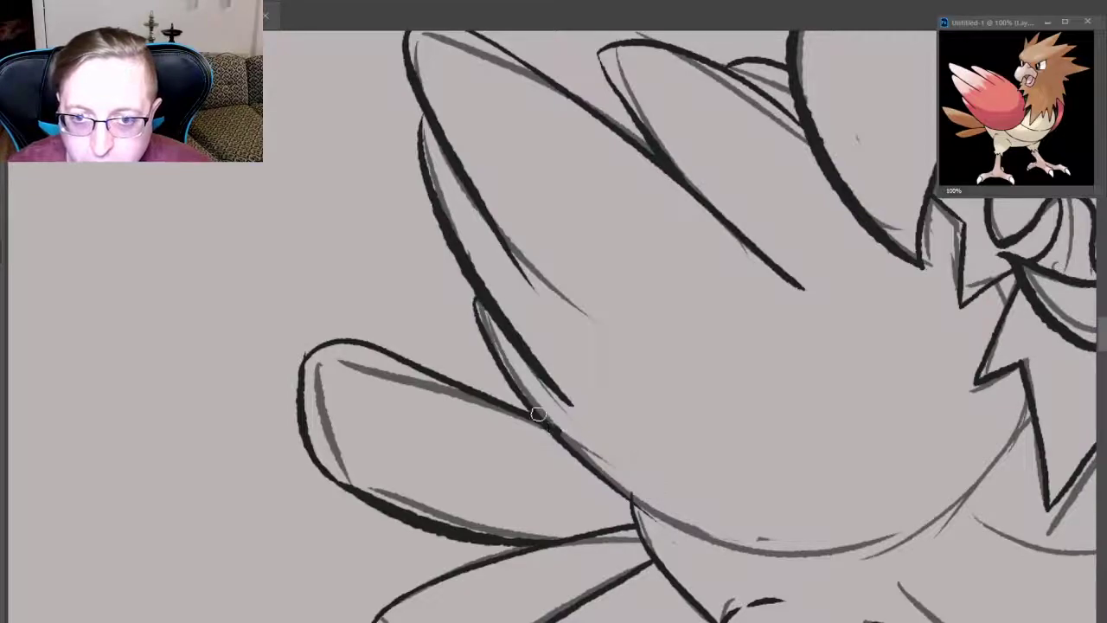
{"action": "left_click_drag", "start_coordinate": [531, 406], "coordinate": [683, 517]}
{"action": "key", "text": "ctrl+z"}
{"action": "left_click_drag", "start_coordinate": [531, 406], "coordinate": [761, 559]}
{"action": "key", "text": "ctrl+z"}
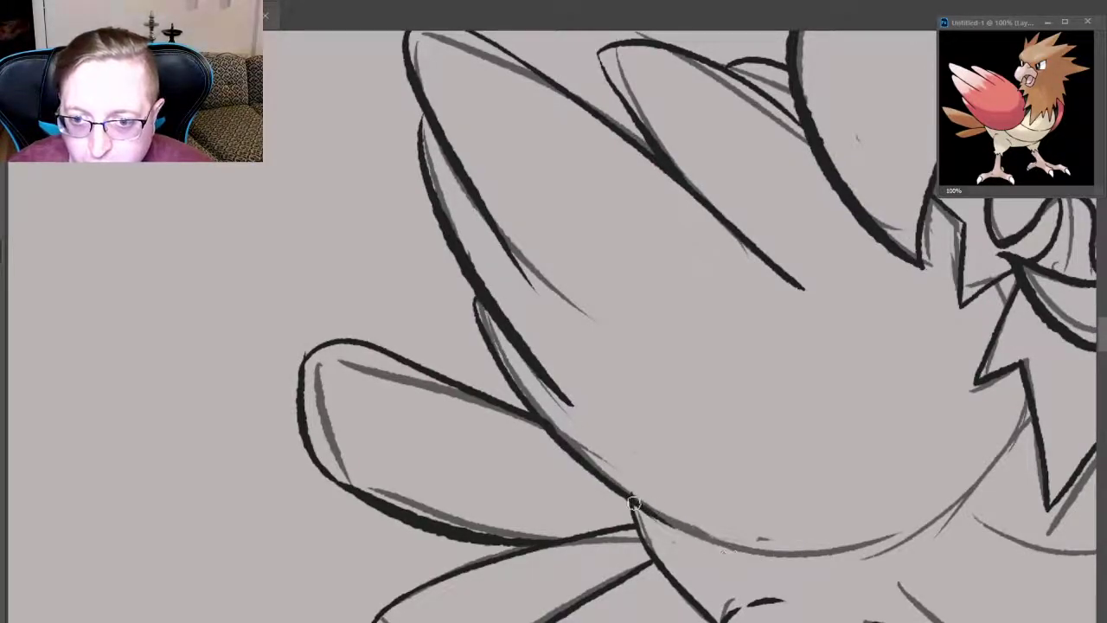
- Ink a long dark belly line below the wing
{"action": "left_click_drag", "start_coordinate": [644, 505], "coordinate": [838, 561]}
{"action": "key", "text": "ctrl+z"}
{"action": "left_click_drag", "start_coordinate": [626, 500], "coordinate": [799, 554]}
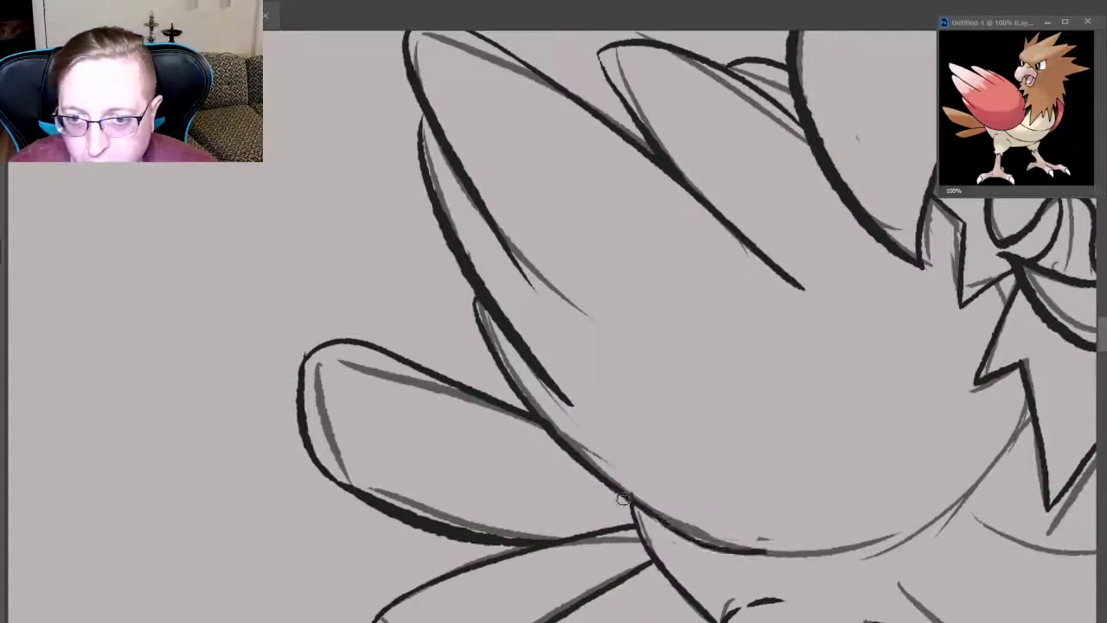
{"action": "key", "text": "ctrl+z"}
{"action": "left_click_drag", "start_coordinate": [619, 494], "coordinate": [900, 550]}
{"action": "key", "text": "ctrl+z"}
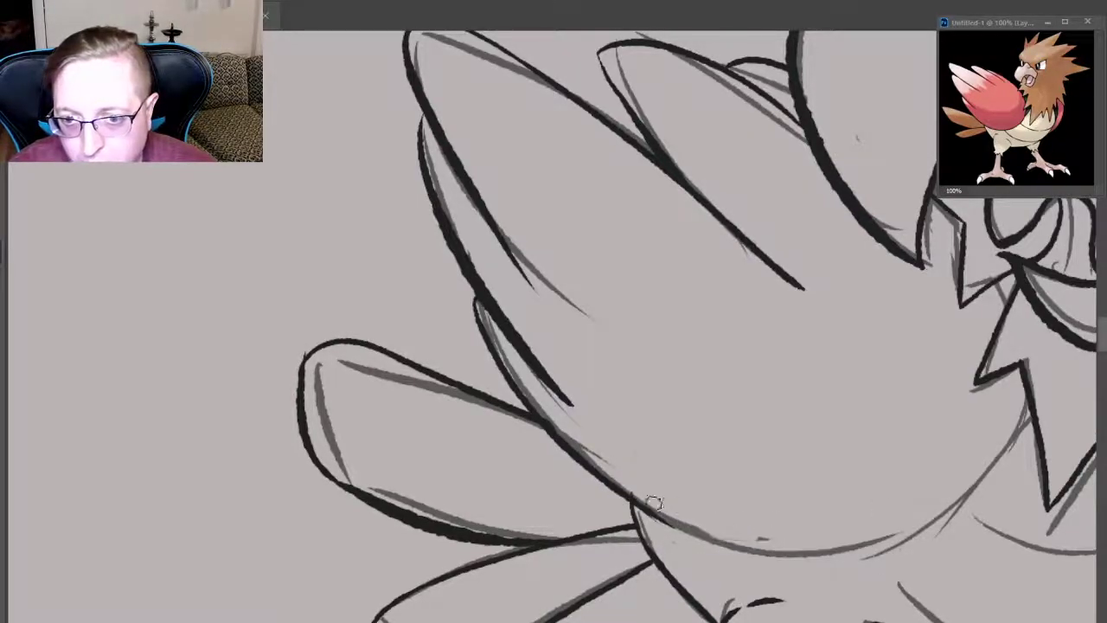
{"action": "left_click_drag", "start_coordinate": [626, 500], "coordinate": [856, 551]}
{"action": "key", "text": "ctrl+z"}
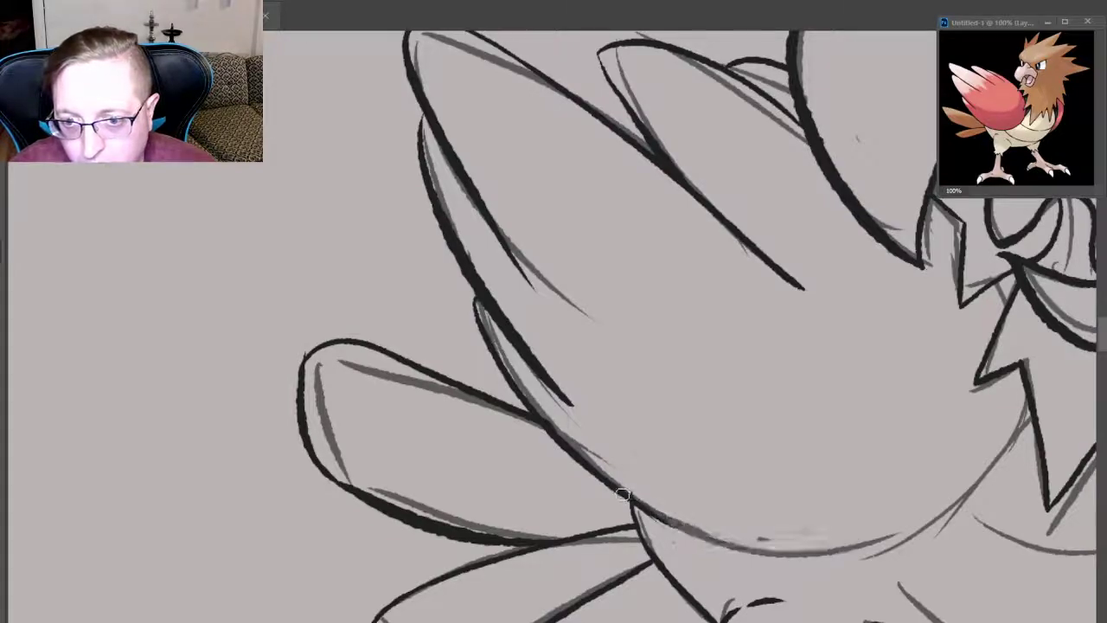
{"action": "left_click_drag", "start_coordinate": [612, 490], "coordinate": [882, 559]}
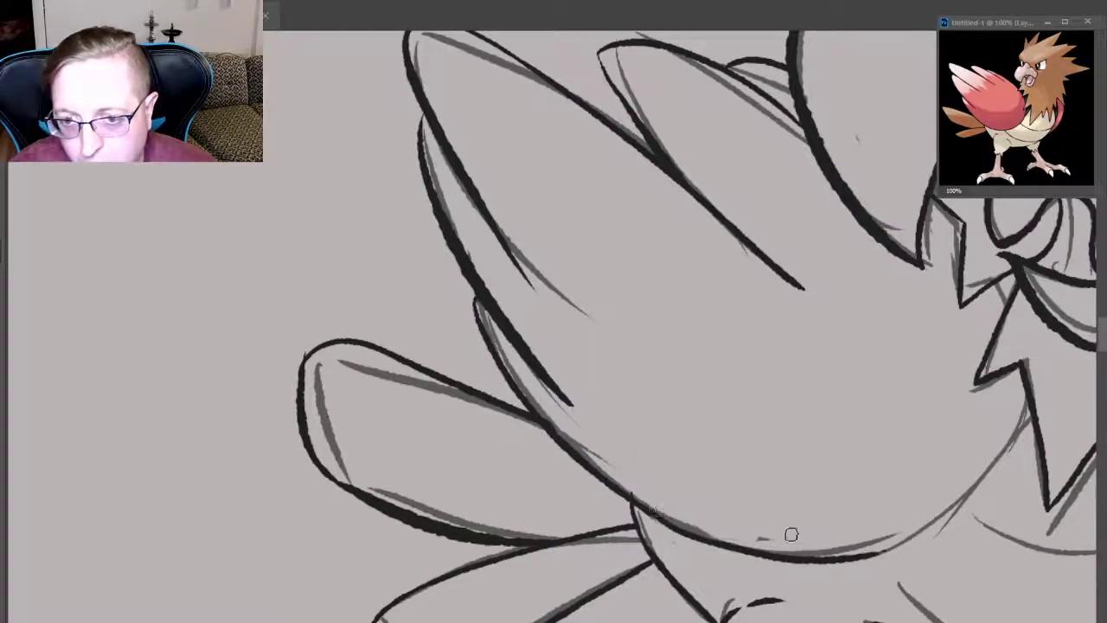
- Ink the lower body curve up to the right chest, thick and dark
{"action": "left_click_drag", "start_coordinate": [863, 554], "coordinate": [977, 484]}
{"action": "key", "text": "ctrl+z"}
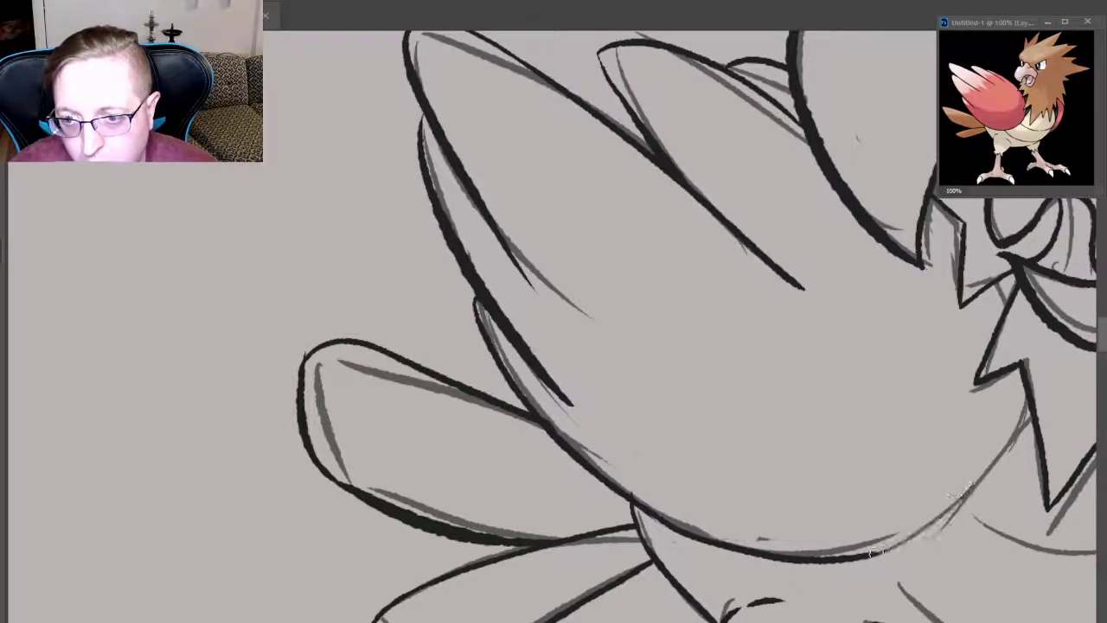
{"action": "mouse_move", "coordinate": [866, 558]}
{"action": "left_mouse_down"}
{"action": "mouse_move", "coordinate": [986, 478]}
{"action": "mouse_move", "coordinate": [1031, 406]}
{"action": "left_mouse_up"}
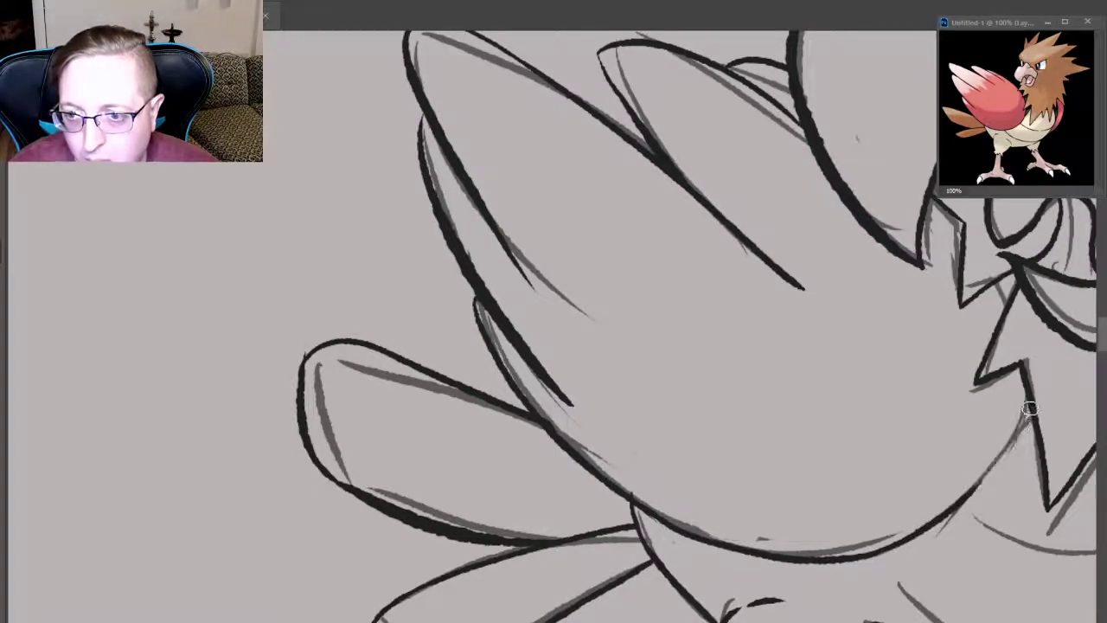
{"action": "left_click_drag", "start_coordinate": [959, 515], "coordinate": [1028, 400]}
{"action": "key", "text": "ctrl+z"}
{"action": "left_click_drag", "start_coordinate": [952, 506], "coordinate": [1024, 408]}
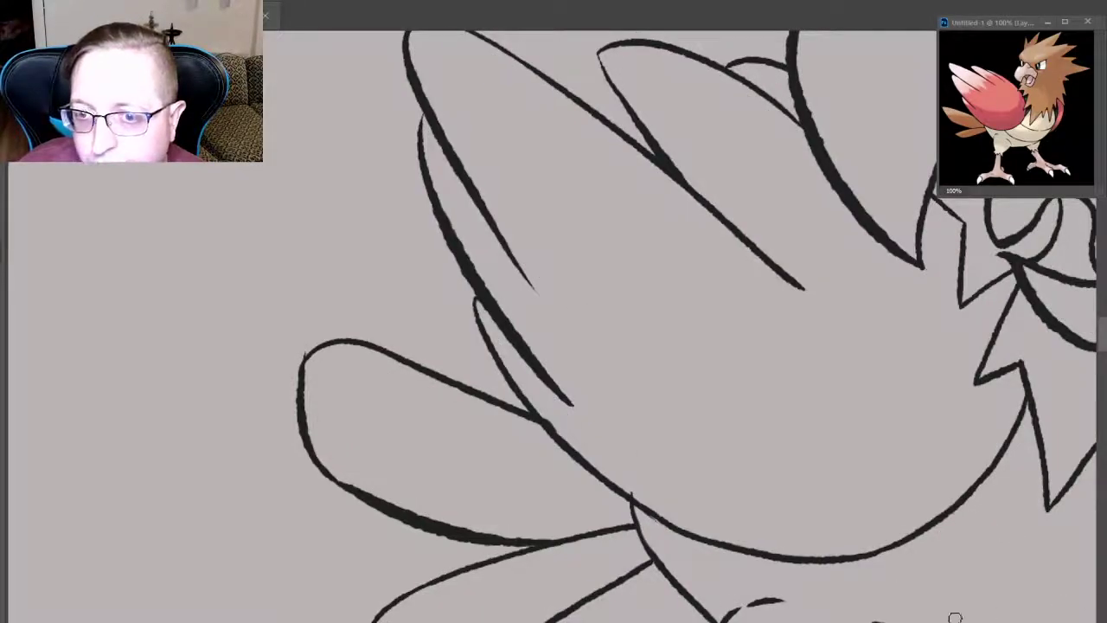
{"action": "scroll", "coordinate": [386, 412], "scroll_direction": "right", "scroll_amount": 7}
{"action": "scroll", "coordinate": [387, 411], "scroll_direction": "left", "scroll_amount": 3}
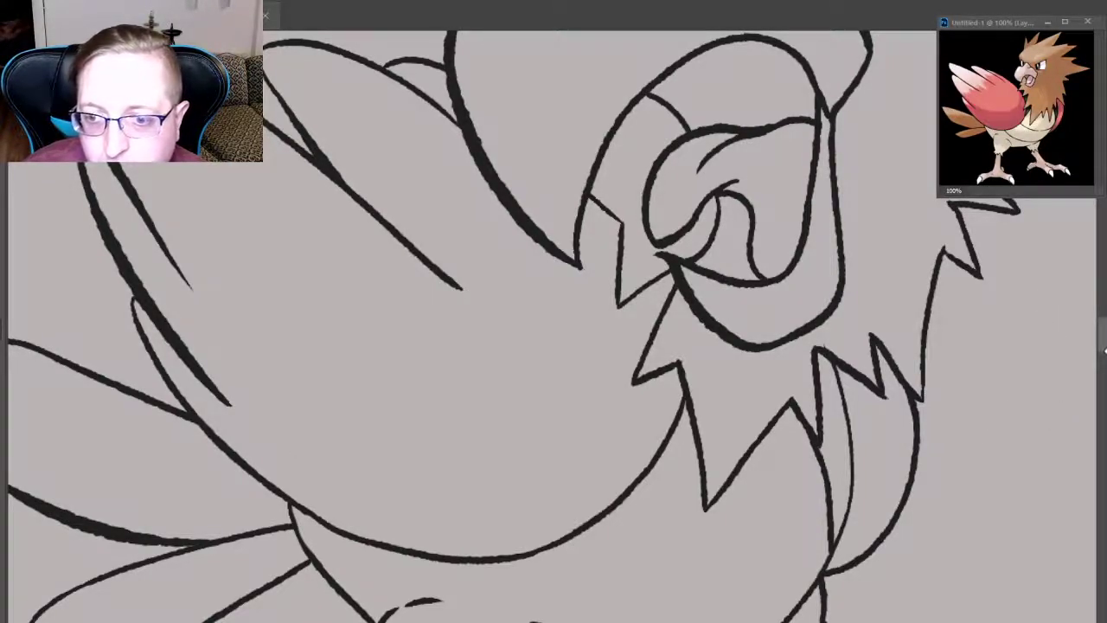
{"action": "scroll", "coordinate": [554, 346], "scroll_direction": "up", "scroll_amount": 5}
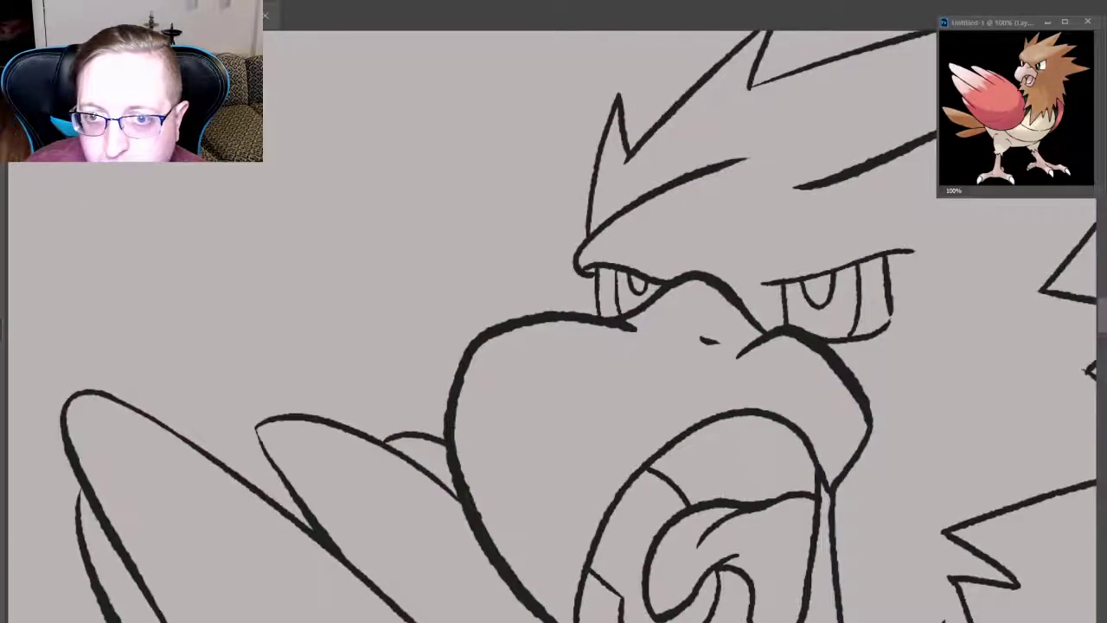
{"action": "scroll", "coordinate": [554, 346], "scroll_direction": "down", "scroll_amount": 2}
{"action": "scroll", "coordinate": [554, 346], "scroll_direction": "down", "scroll_amount": 8}
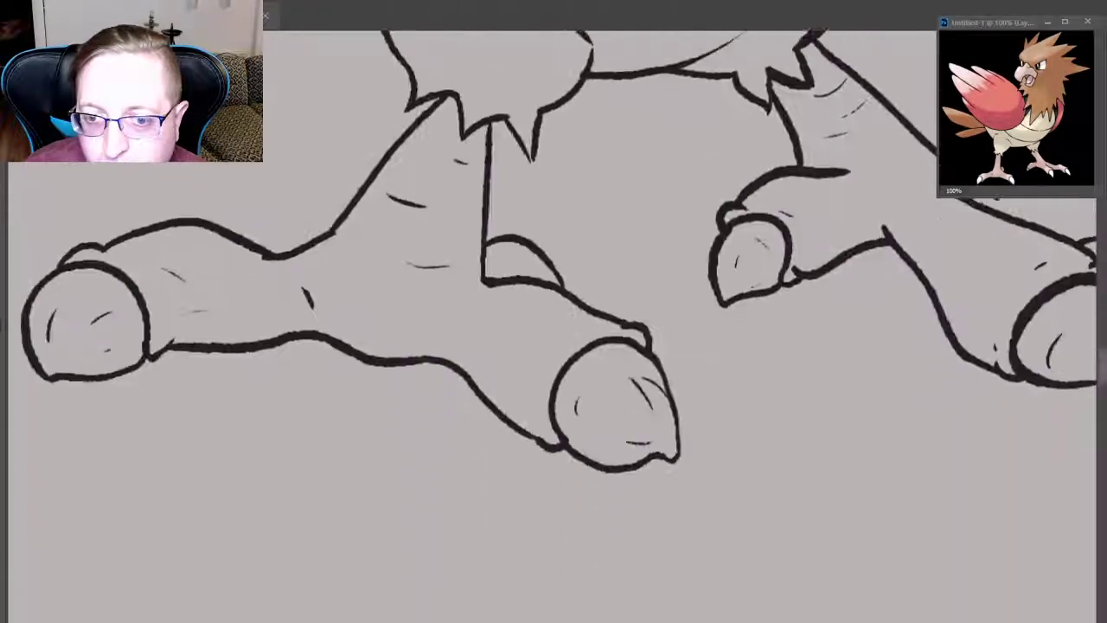
{"action": "scroll", "coordinate": [1080, 458], "scroll_direction": "up", "scroll_amount": 1}
{"action": "scroll", "coordinate": [1080, 459], "scroll_direction": "up", "scroll_amount": 5}
{"action": "scroll", "coordinate": [1080, 459], "scroll_direction": "down", "scroll_amount": 3}
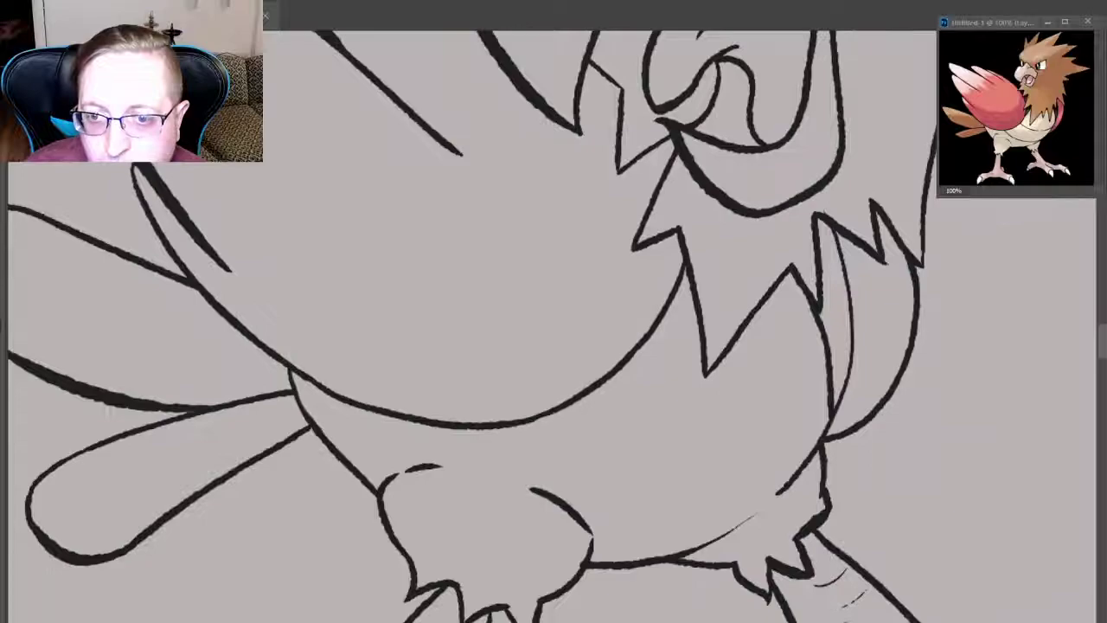
{"action": "scroll", "coordinate": [1080, 459], "scroll_direction": "down", "scroll_amount": 1}
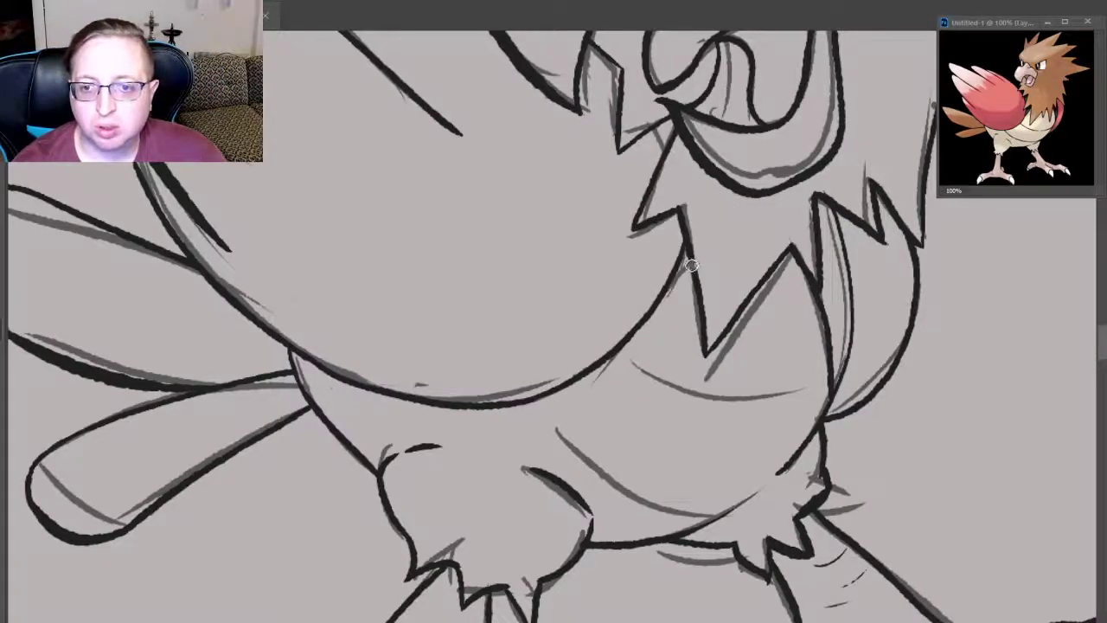
- Darken the belly line below the crest and ink the lower belly curve
{"action": "key", "text": "ctrl+z"}
{"action": "key", "text": "ctrl+shift+z"}
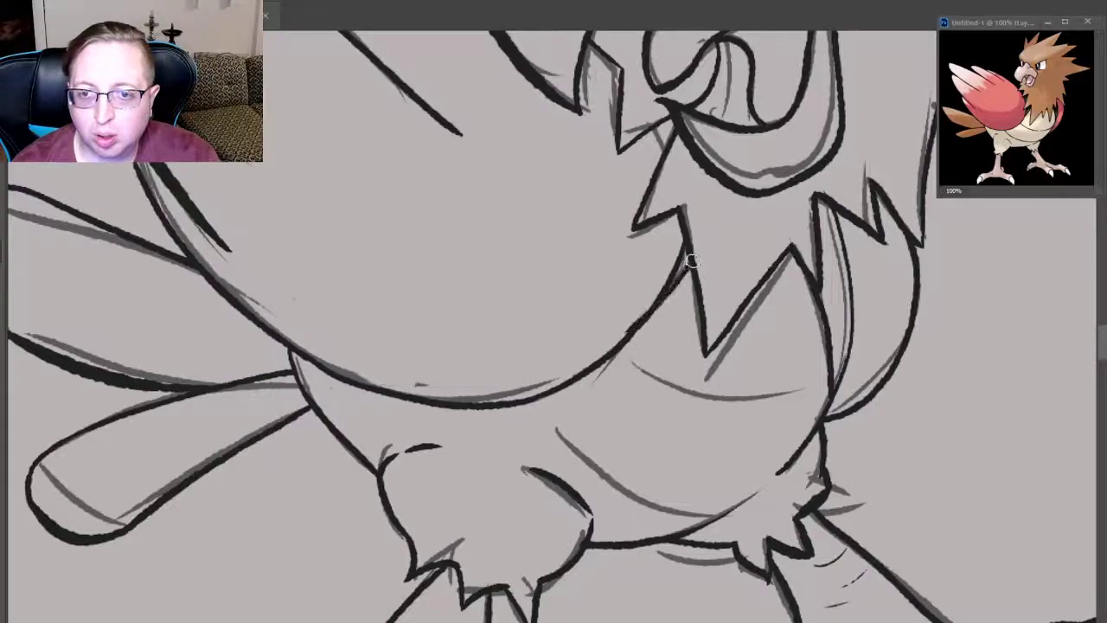
{"action": "left_click_drag", "start_coordinate": [618, 342], "coordinate": [689, 264]}
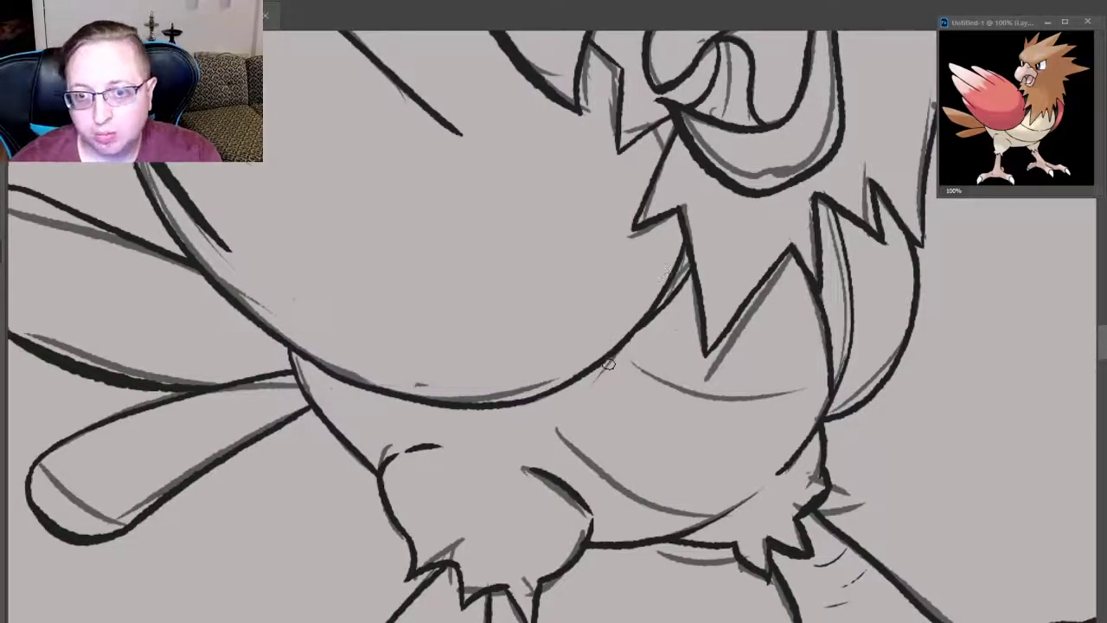
{"action": "left_click_drag", "start_coordinate": [621, 350], "coordinate": [776, 408]}
{"action": "key", "text": "ctrl+z"}
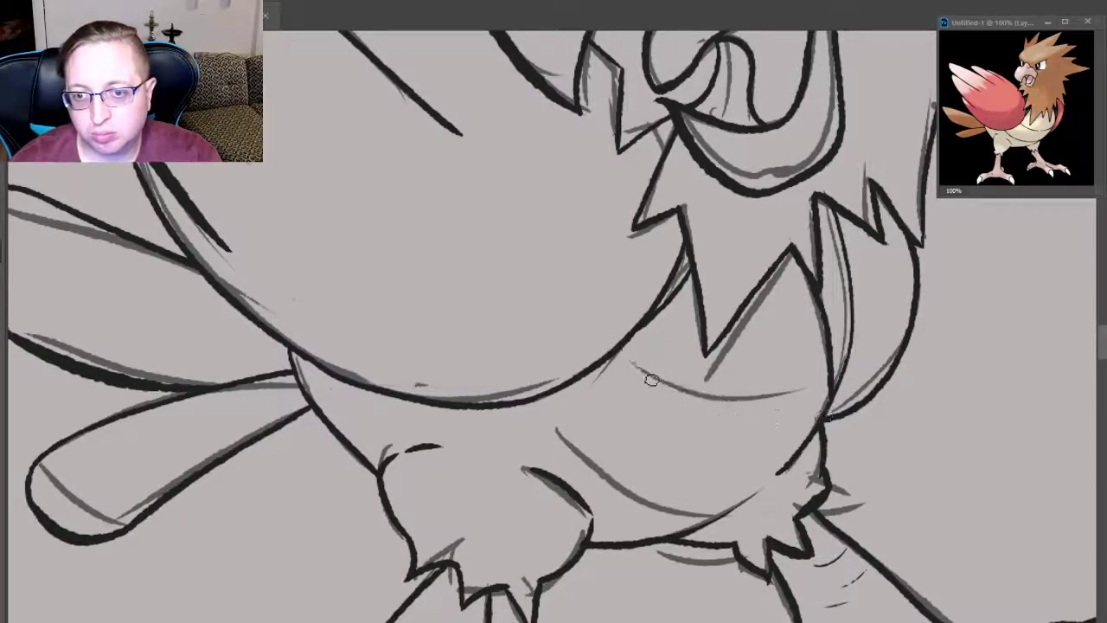
{"action": "mouse_move", "coordinate": [610, 354]}
{"action": "left_mouse_down"}
{"action": "mouse_move", "coordinate": [785, 408]}
{"action": "mouse_move", "coordinate": [828, 396]}
{"action": "left_mouse_up"}
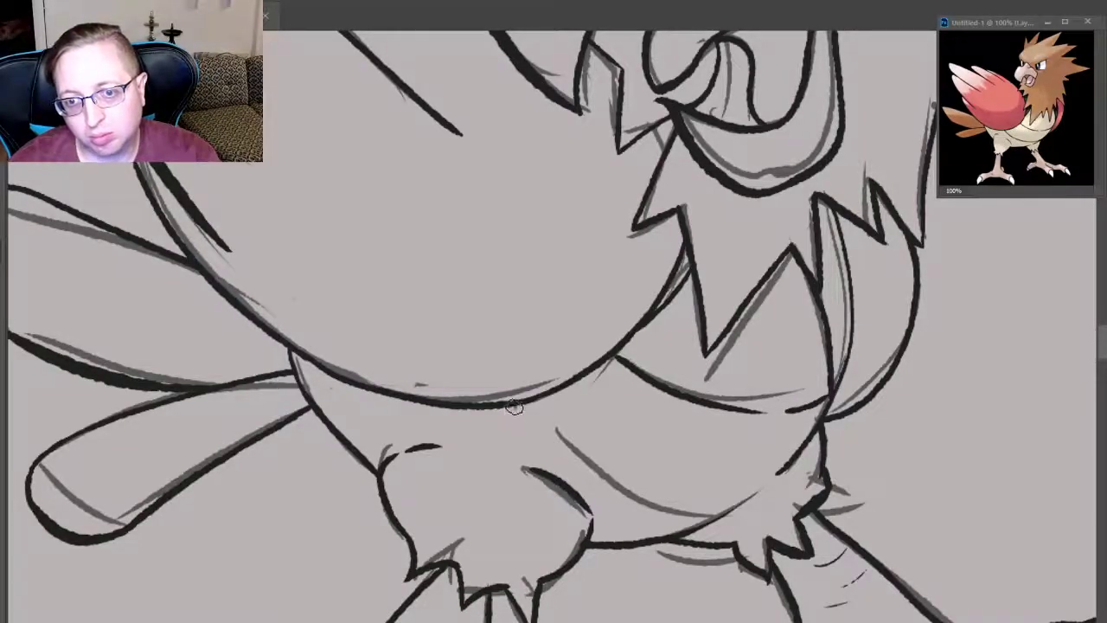
- Ink the curved line under the belly down toward the legs
{"action": "mouse_move", "coordinate": [515, 407]}
{"action": "left_mouse_down"}
{"action": "mouse_move", "coordinate": [574, 450]}
{"action": "mouse_move", "coordinate": [688, 481]}
{"action": "left_mouse_up"}
{"action": "key", "text": "ctrl+z"}
{"action": "left_click_drag", "start_coordinate": [527, 411], "coordinate": [691, 486]}
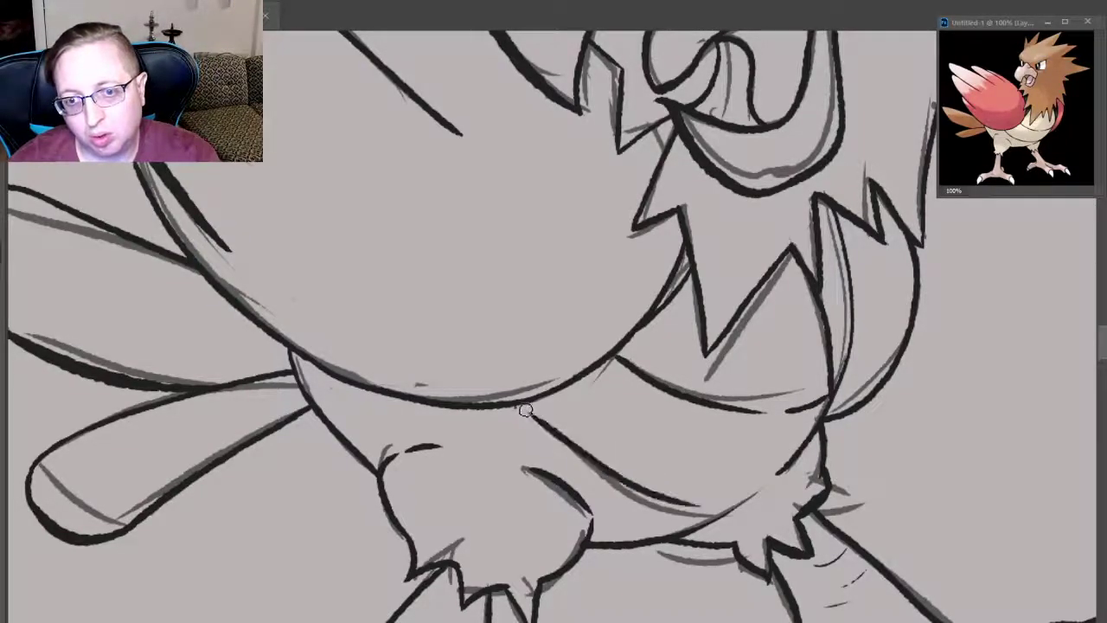
{"action": "key", "text": "ctrl+z"}
{"action": "left_click_drag", "start_coordinate": [530, 414], "coordinate": [700, 472]}
{"action": "key", "text": "ctrl+z"}
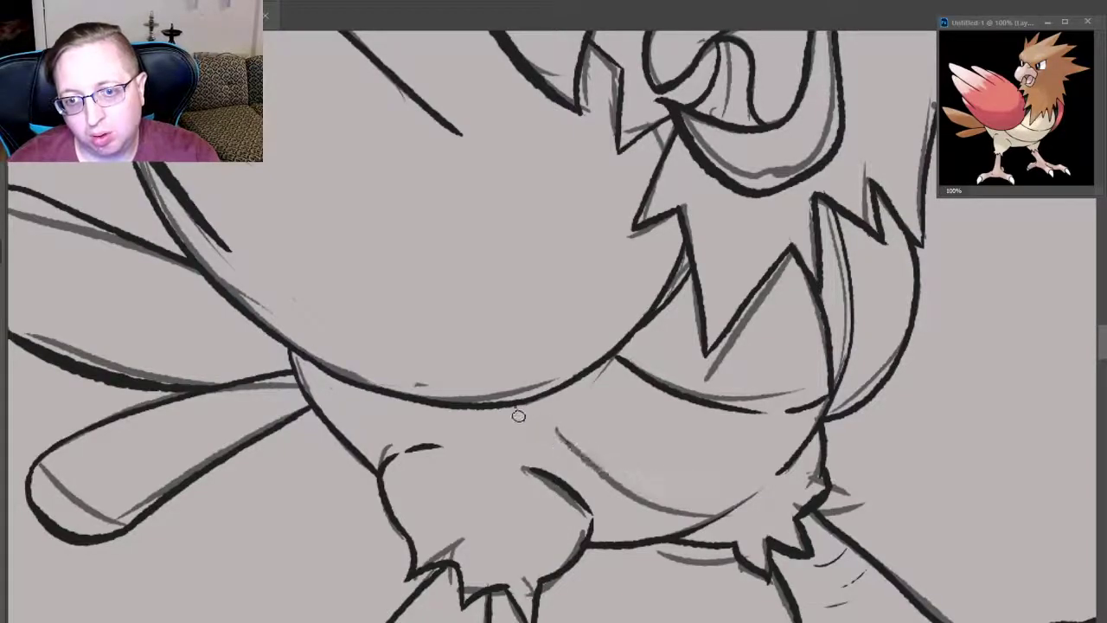
{"action": "left_click_drag", "start_coordinate": [519, 412], "coordinate": [684, 508]}
{"action": "key", "text": "ctrl+z"}
{"action": "mouse_move", "coordinate": [528, 410]}
{"action": "left_mouse_down"}
{"action": "mouse_move", "coordinate": [639, 492]}
{"action": "mouse_move", "coordinate": [754, 515]}
{"action": "left_mouse_up"}
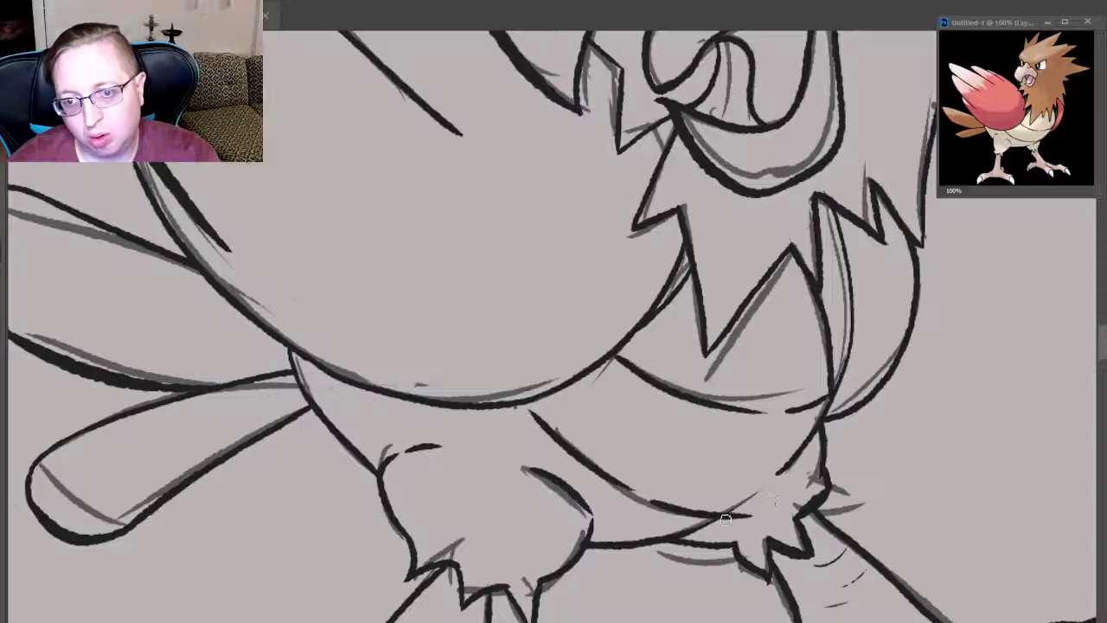
{"action": "key", "text": "ctrl+z"}
{"action": "left_click_drag", "start_coordinate": [640, 495], "coordinate": [742, 514]}
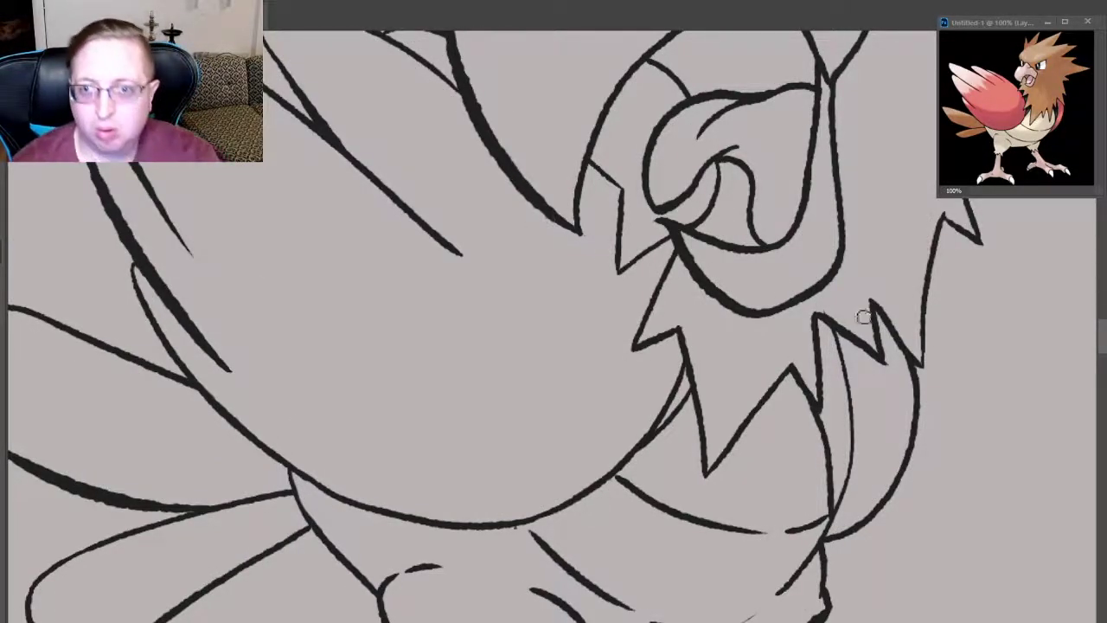
- Add a short line between the eyes and a thin detail line inside the lower beak
{"action": "scroll", "coordinate": [1103, 342], "scroll_direction": "up", "scroll_amount": 5}
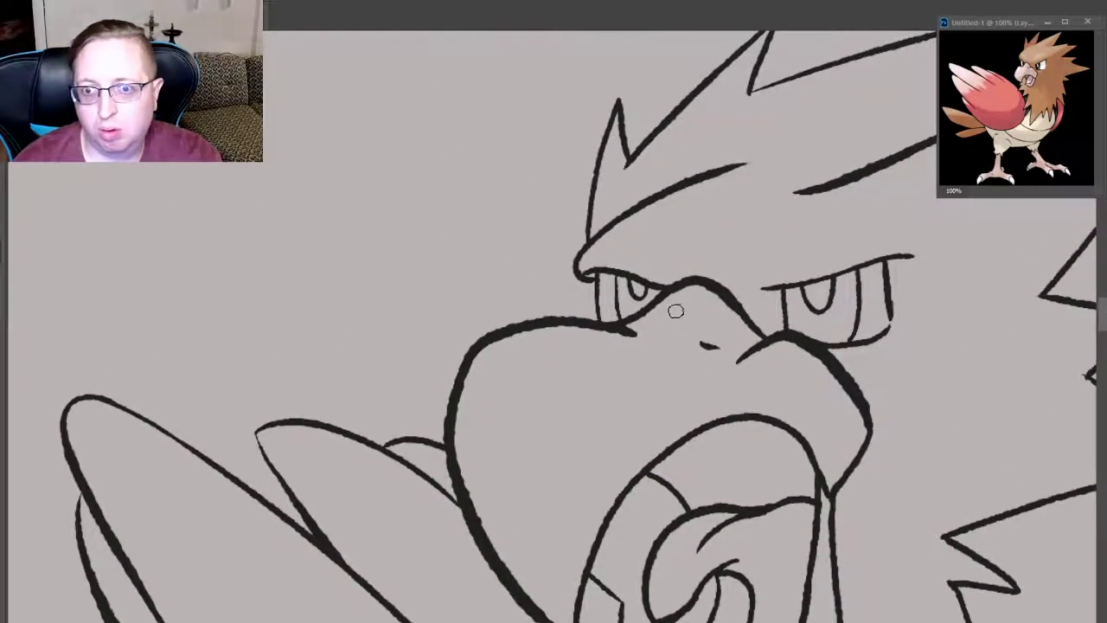
{"action": "left_click_drag", "start_coordinate": [674, 308], "coordinate": [689, 299]}
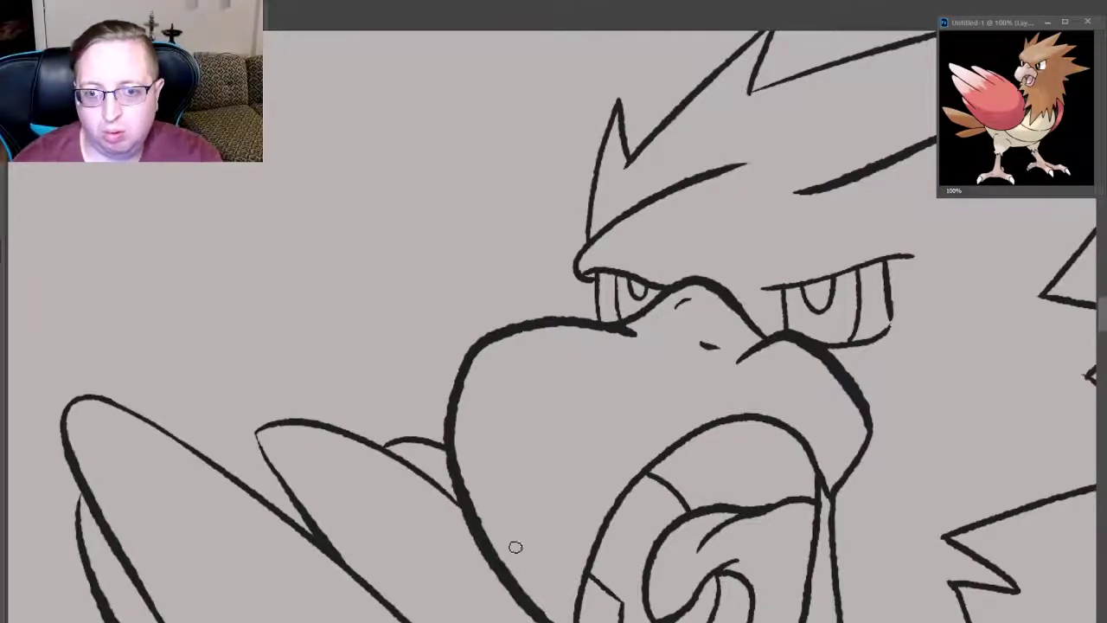
{"action": "left_click_drag", "start_coordinate": [521, 562], "coordinate": [547, 606]}
{"action": "left_click_drag", "start_coordinate": [524, 375], "coordinate": [484, 432]}
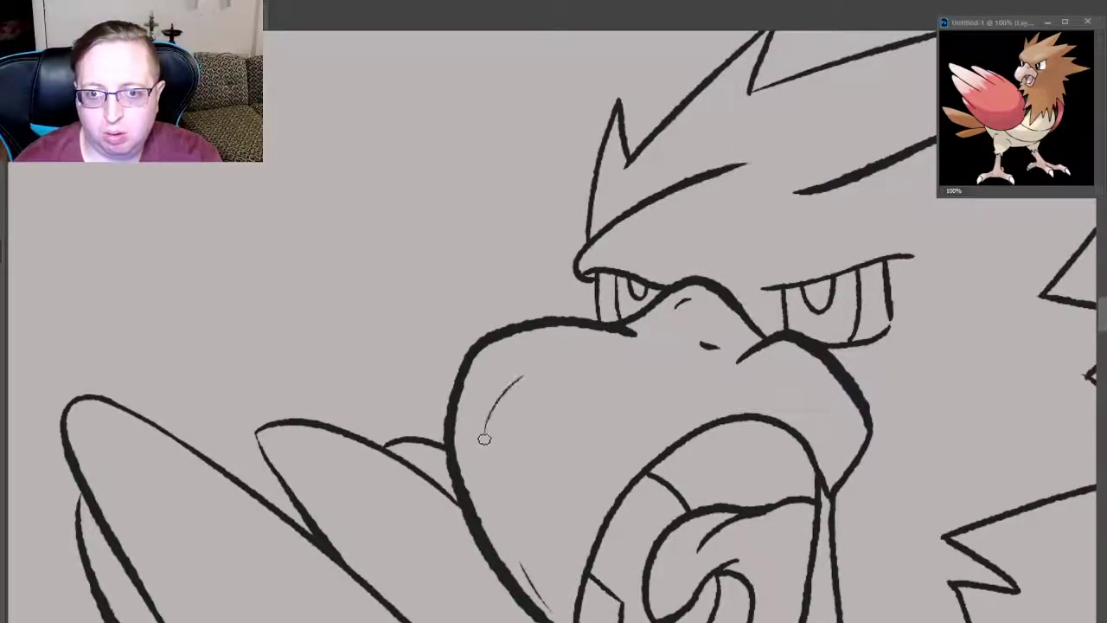
{"action": "key", "text": "ctrl+z"}
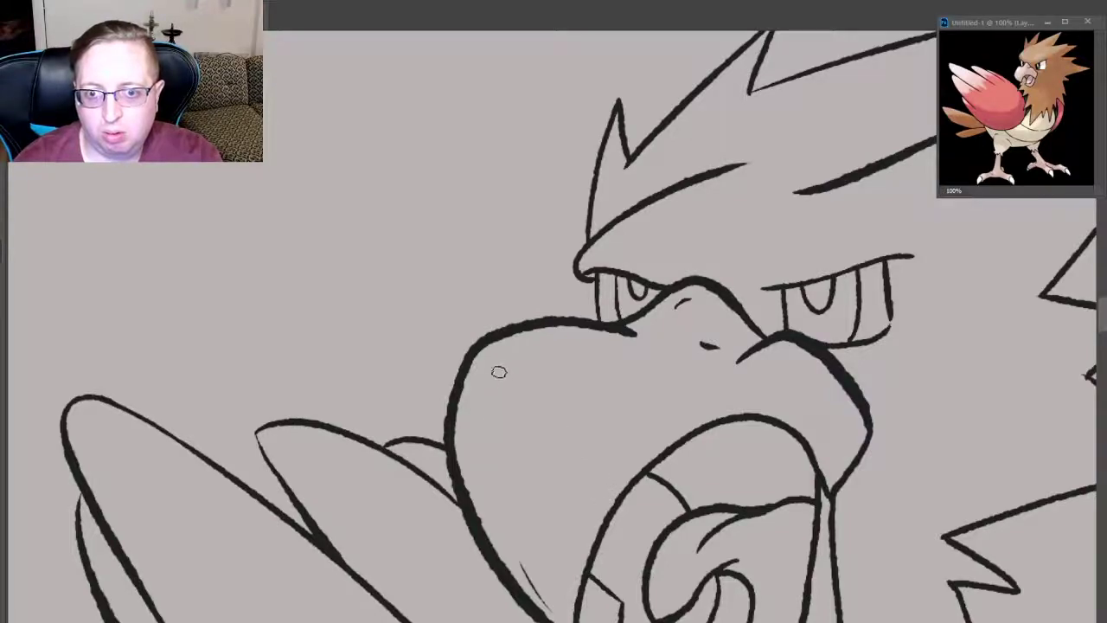
- Add a short vertical line and small marks inside the beak, then review the line art
{"action": "left_click_drag", "start_coordinate": [494, 370], "coordinate": [498, 468]}
{"action": "key", "text": "ctrl+z"}
{"action": "left_click_drag", "start_coordinate": [485, 410], "coordinate": [487, 465]}
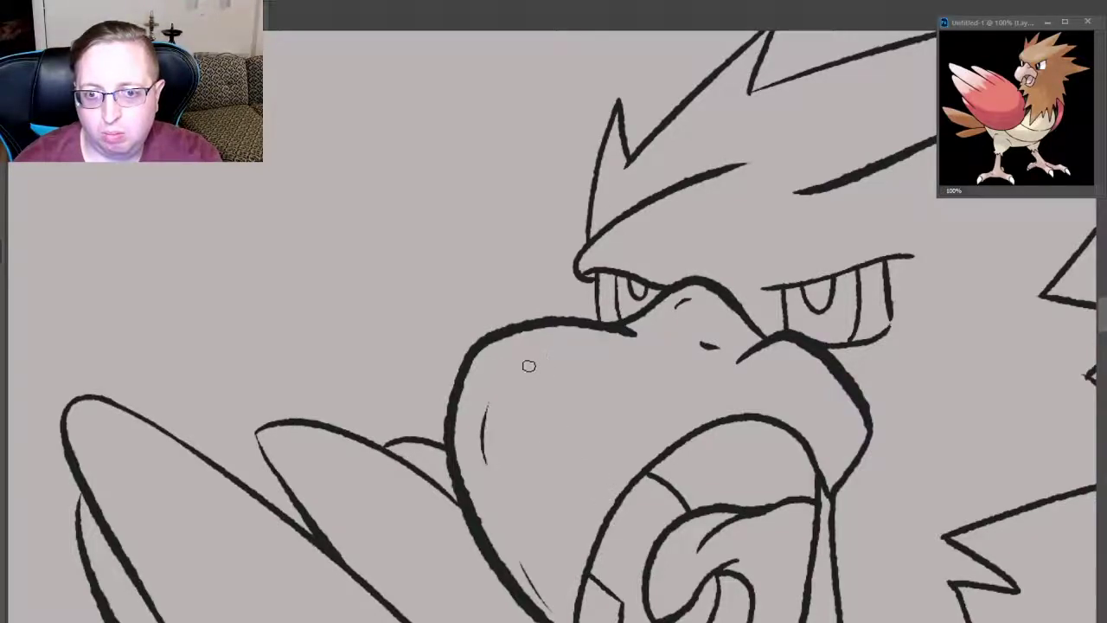
{"action": "left_click_drag", "start_coordinate": [562, 351], "coordinate": [584, 351]}
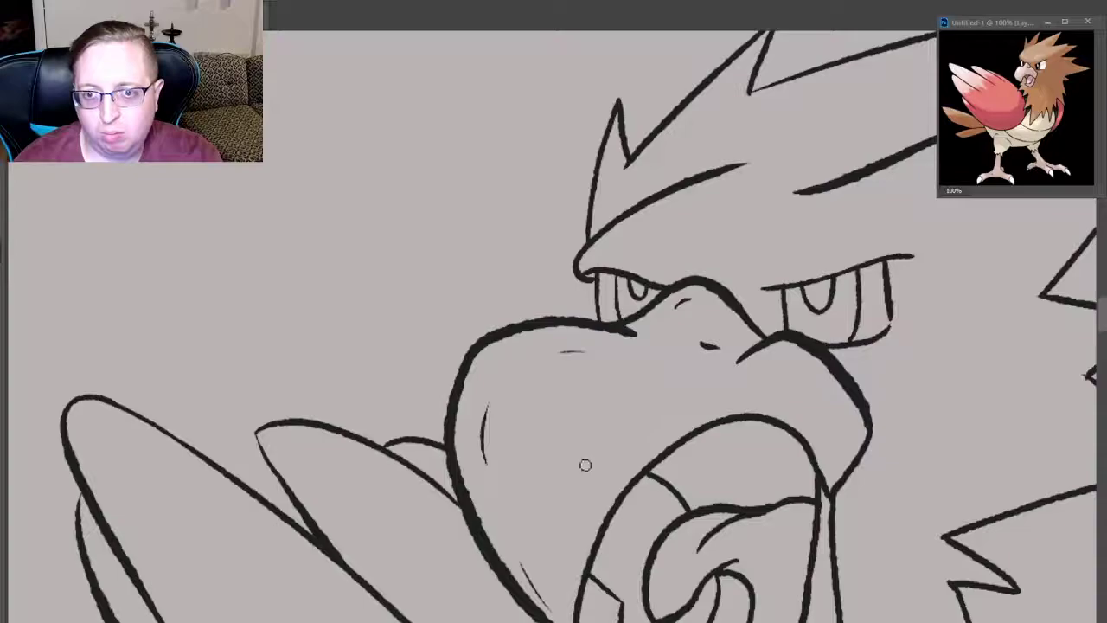
{"action": "left_click_drag", "start_coordinate": [593, 458], "coordinate": [614, 448]}
{"action": "left_click_drag", "start_coordinate": [818, 372], "coordinate": [798, 361]}
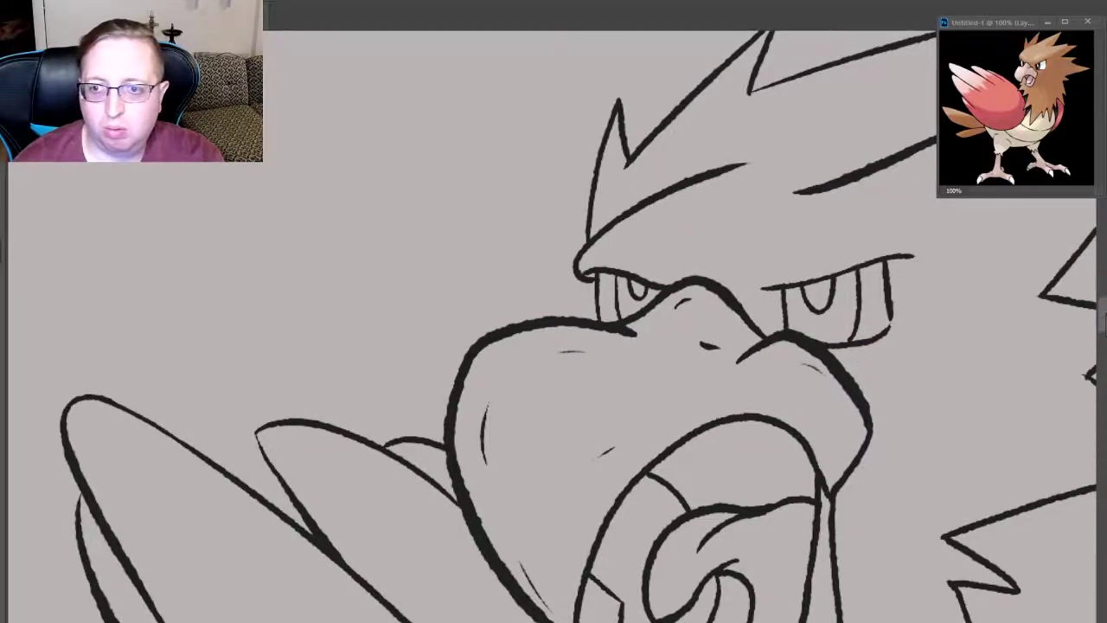
{"action": "scroll", "coordinate": [554, 346], "scroll_direction": "down", "scroll_amount": 10}
{"action": "scroll", "coordinate": [554, 346], "scroll_direction": "up", "scroll_amount": 1}
{"action": "scroll", "coordinate": [554, 346], "scroll_direction": "up", "scroll_amount": 3}
{"action": "scroll", "coordinate": [554, 346], "scroll_direction": "up", "scroll_amount": 2}
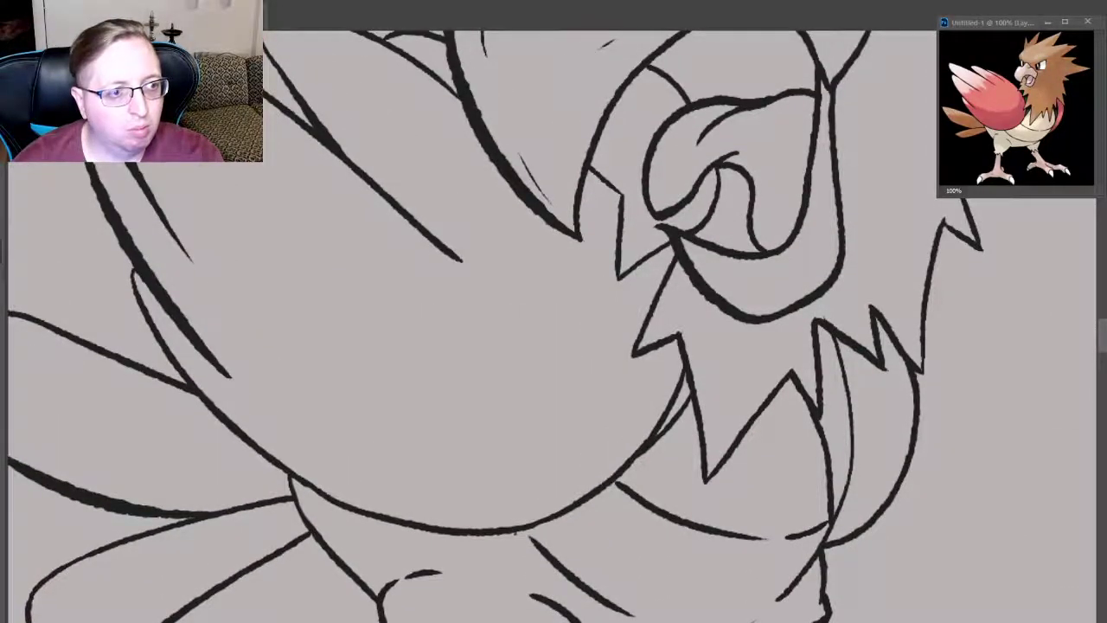
{"action": "scroll", "coordinate": [554, 346], "scroll_direction": "down", "scroll_amount": 2}
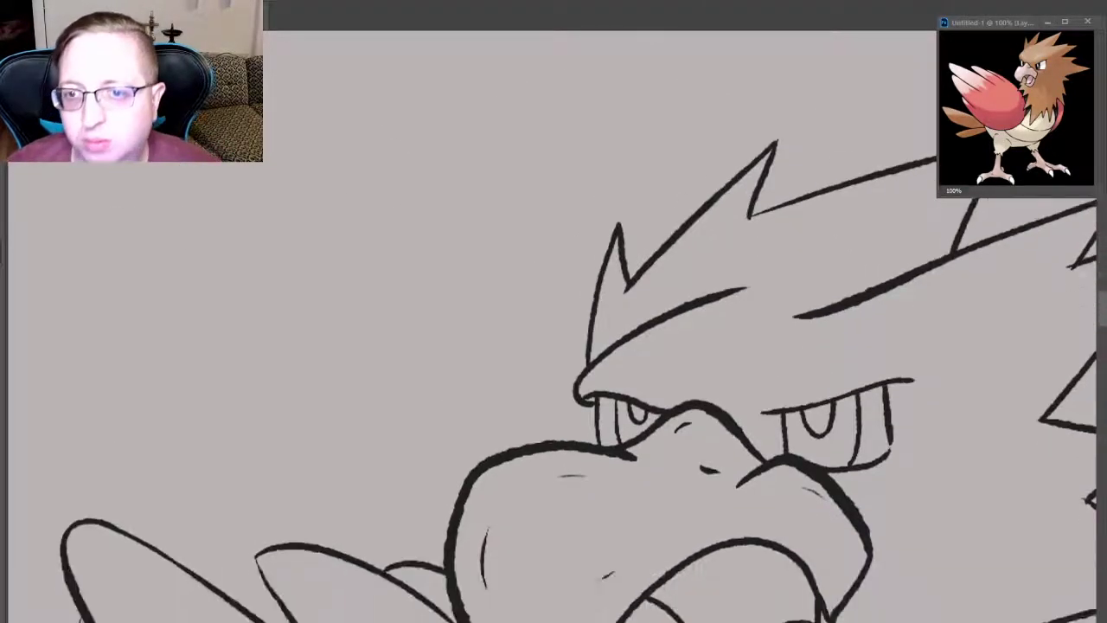
{"action": "scroll", "coordinate": [554, 346], "scroll_direction": "down", "scroll_amount": 3}
{"action": "scroll", "coordinate": [554, 346], "scroll_direction": "down", "scroll_amount": 1}
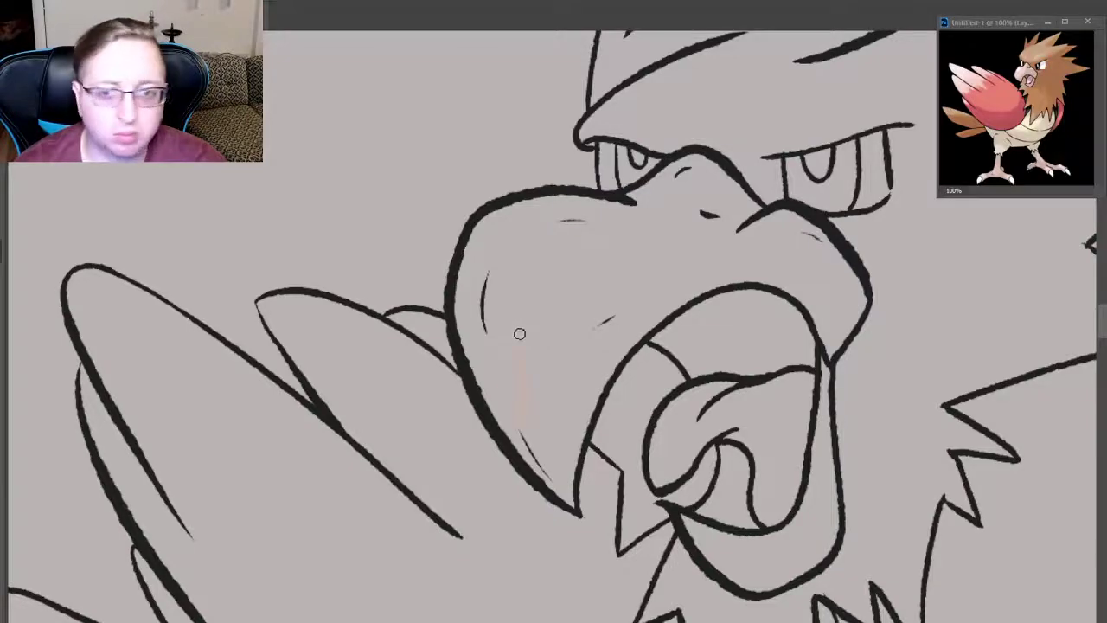
- Paint the beak's left edge, top and right side with flat tan
{"action": "left_click_drag", "start_coordinate": [484, 335], "coordinate": [481, 301]}
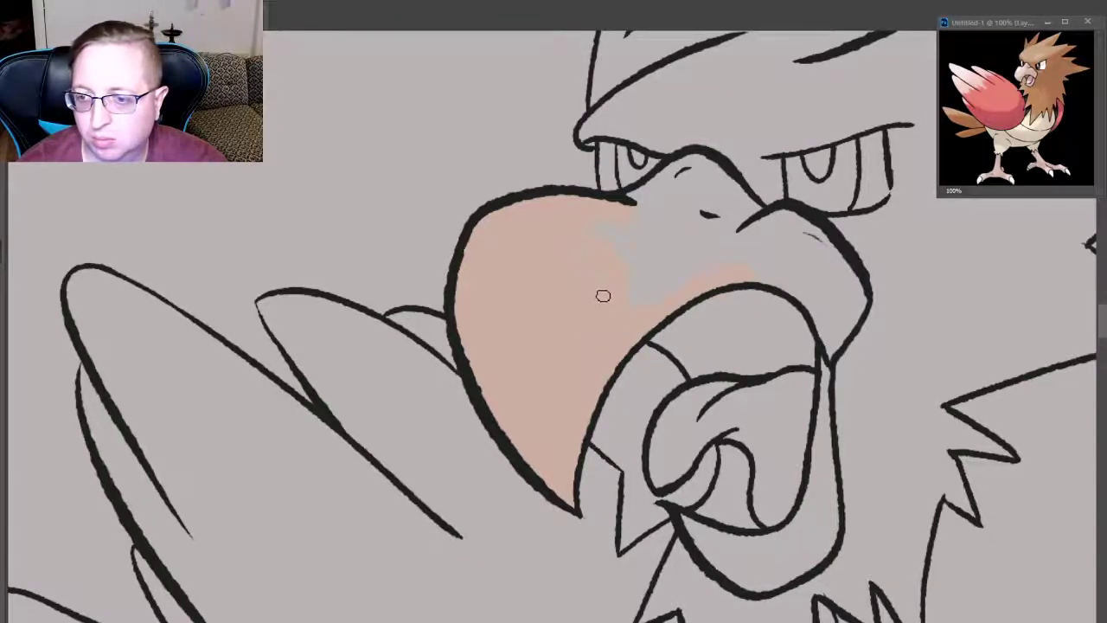
{"action": "left_click_drag", "start_coordinate": [605, 268], "coordinate": [613, 262]}
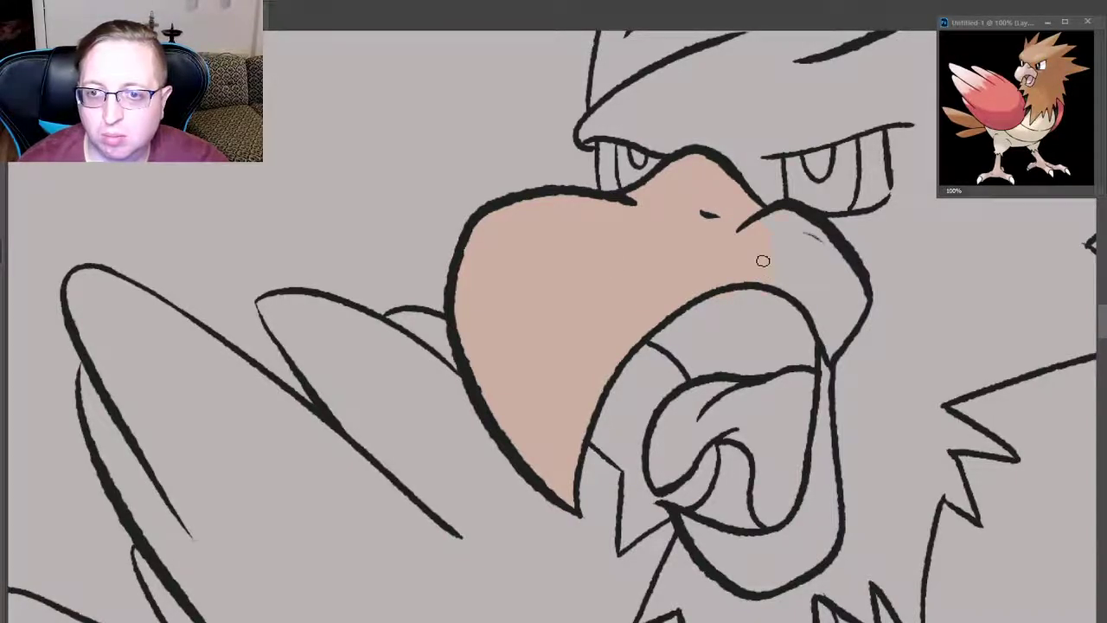
{"action": "left_click_drag", "start_coordinate": [763, 261], "coordinate": [830, 277]}
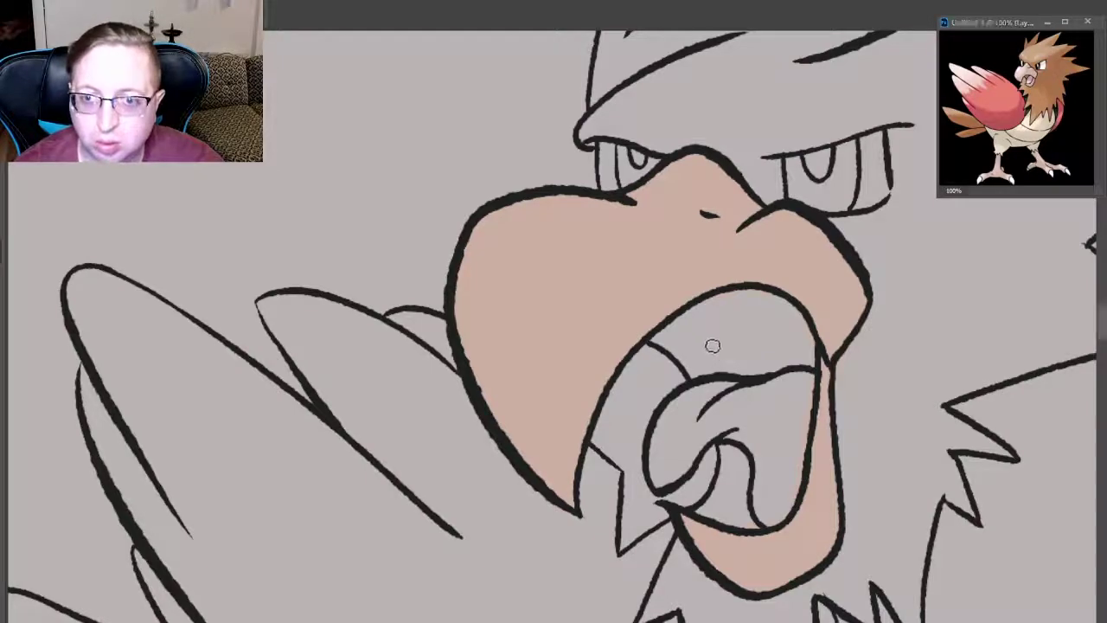
- Paint the mouth interior and the space under the tongue dark mauve
{"action": "mouse_move", "coordinate": [712, 344]}
{"action": "left_mouse_down"}
{"action": "mouse_move", "coordinate": [711, 364]}
{"action": "mouse_move", "coordinate": [710, 339]}
{"action": "mouse_move", "coordinate": [691, 374]}
{"action": "mouse_move", "coordinate": [710, 339]}
{"action": "mouse_move", "coordinate": [684, 325]}
{"action": "mouse_move", "coordinate": [649, 342]}
{"action": "mouse_move", "coordinate": [731, 294]}
{"action": "mouse_move", "coordinate": [779, 308]}
{"action": "left_mouse_up"}
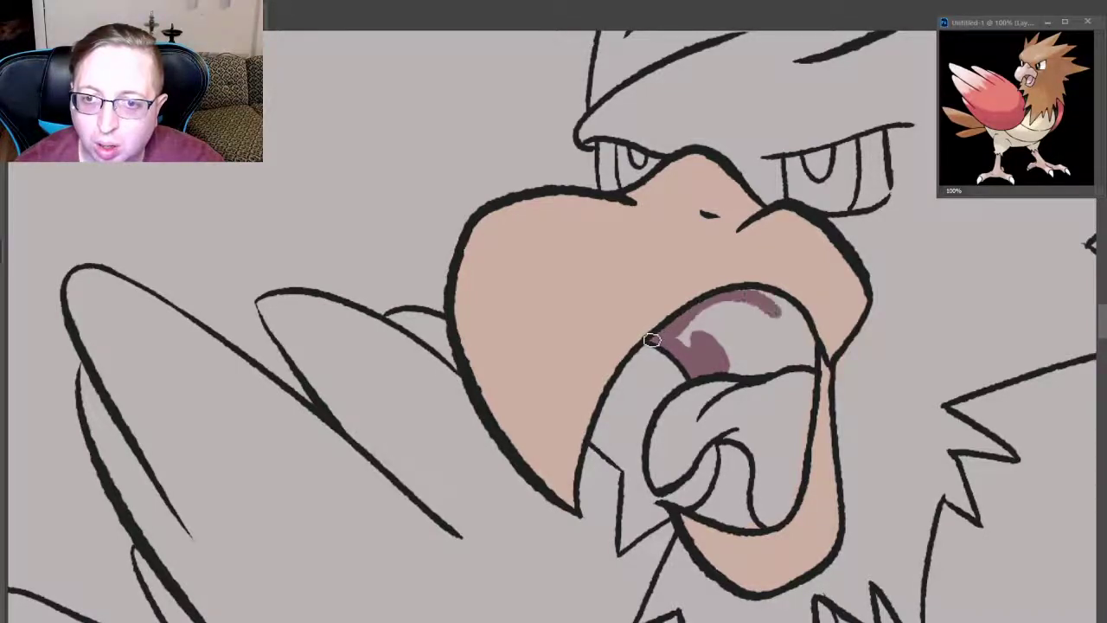
{"action": "mouse_move", "coordinate": [653, 341]}
{"action": "left_mouse_down"}
{"action": "mouse_move", "coordinate": [779, 295]}
{"action": "mouse_move", "coordinate": [742, 297]}
{"action": "mouse_move", "coordinate": [805, 330]}
{"action": "mouse_move", "coordinate": [813, 365]}
{"action": "mouse_move", "coordinate": [744, 370]}
{"action": "left_mouse_up"}
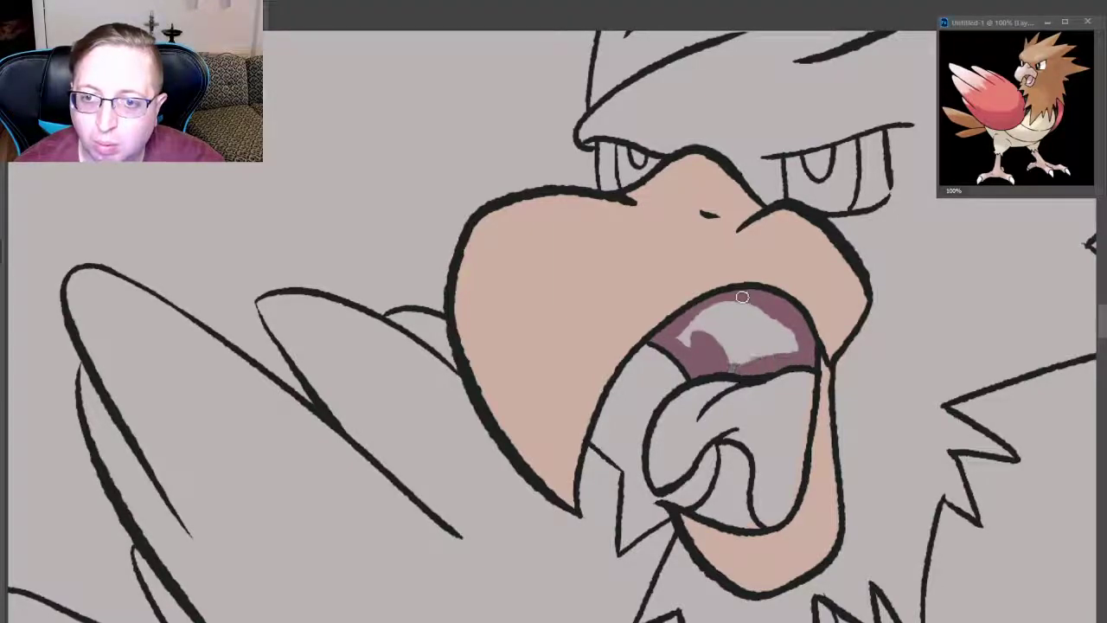
{"action": "left_click_drag", "start_coordinate": [690, 322], "coordinate": [737, 344]}
{"action": "mouse_move", "coordinate": [734, 302]}
{"action": "left_mouse_down"}
{"action": "mouse_move", "coordinate": [756, 349]}
{"action": "mouse_move", "coordinate": [789, 353]}
{"action": "mouse_move", "coordinate": [723, 360]}
{"action": "left_mouse_up"}
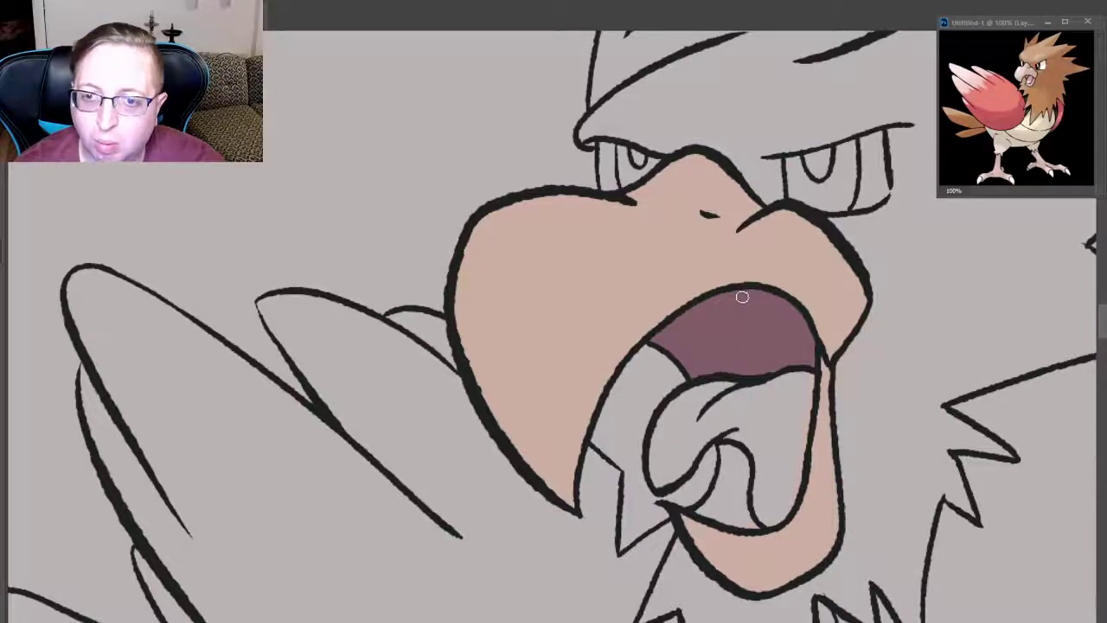
{"action": "mouse_move", "coordinate": [697, 511]}
{"action": "left_mouse_down"}
{"action": "mouse_move", "coordinate": [736, 512]}
{"action": "mouse_move", "coordinate": [701, 511]}
{"action": "mouse_move", "coordinate": [734, 481]}
{"action": "mouse_move", "coordinate": [718, 502]}
{"action": "left_mouse_up"}
{"action": "mouse_move", "coordinate": [726, 450]}
{"action": "left_mouse_down"}
{"action": "mouse_move", "coordinate": [722, 491]}
{"action": "mouse_move", "coordinate": [754, 525]}
{"action": "left_mouse_up"}
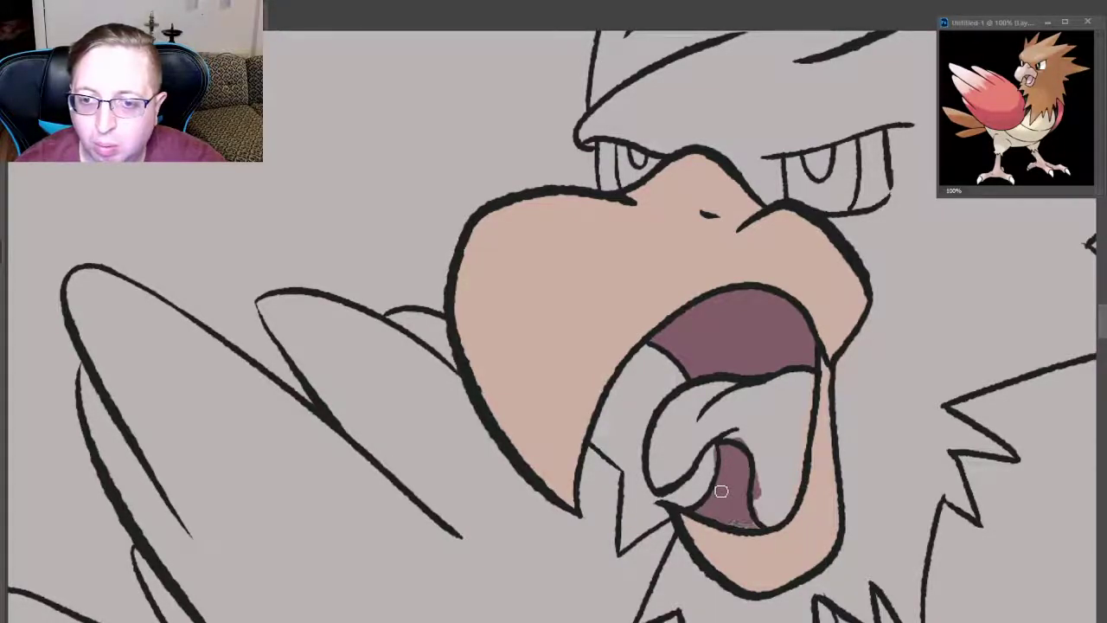
{"action": "left_click", "coordinate": [1034, 74], "text": "alt"}
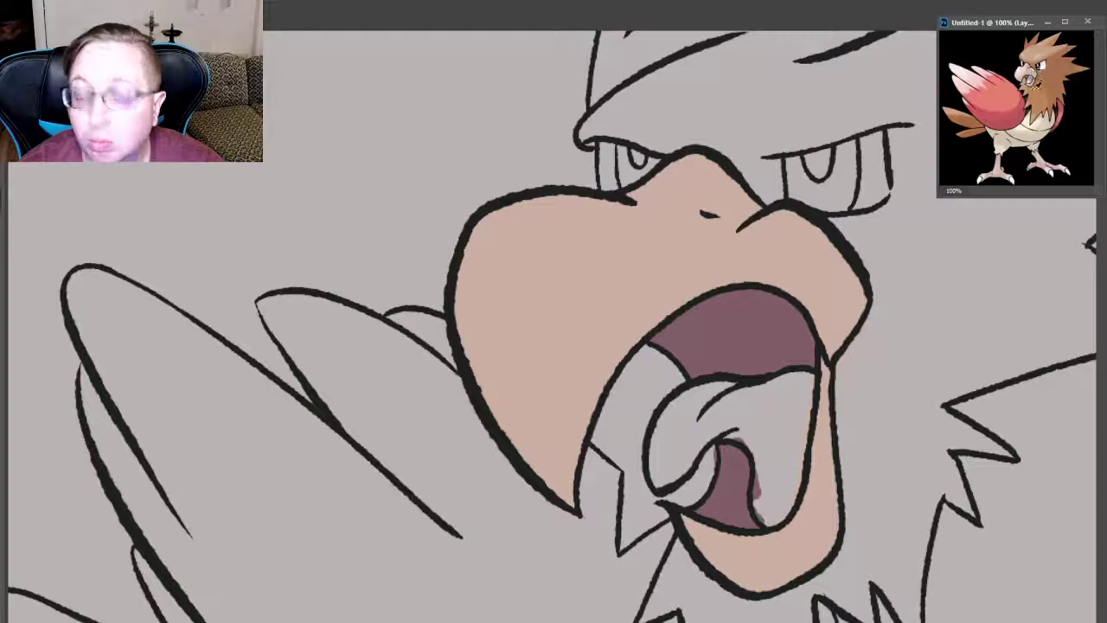
- Brush pink over the whole curled tongue, covering its right side and light patch
{"action": "mouse_move", "coordinate": [674, 432]}
{"action": "left_mouse_down"}
{"action": "mouse_move", "coordinate": [670, 457]}
{"action": "mouse_move", "coordinate": [679, 430]}
{"action": "left_mouse_up"}
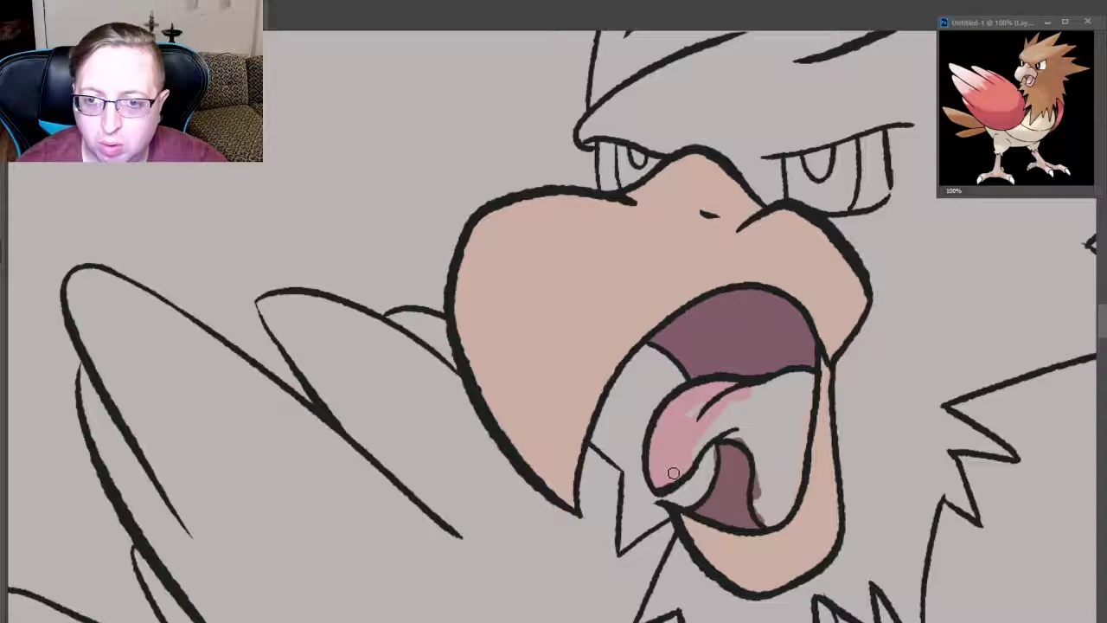
{"action": "mouse_move", "coordinate": [672, 470]}
{"action": "left_mouse_down"}
{"action": "mouse_move", "coordinate": [704, 439]}
{"action": "mouse_move", "coordinate": [684, 440]}
{"action": "left_mouse_up"}
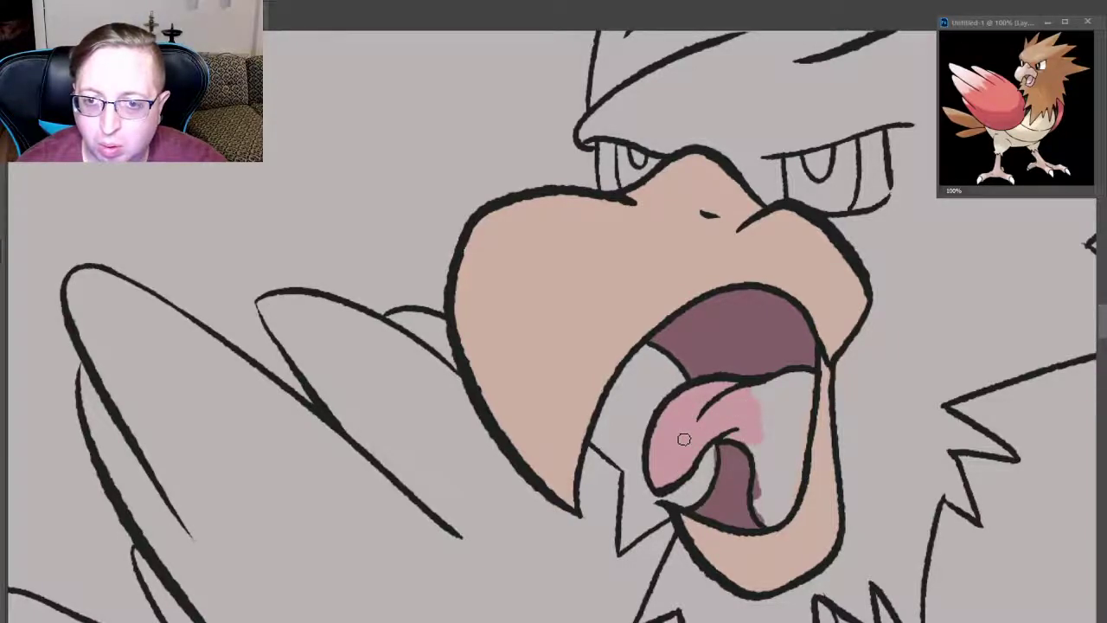
{"action": "left_click_drag", "start_coordinate": [762, 459], "coordinate": [768, 470]}
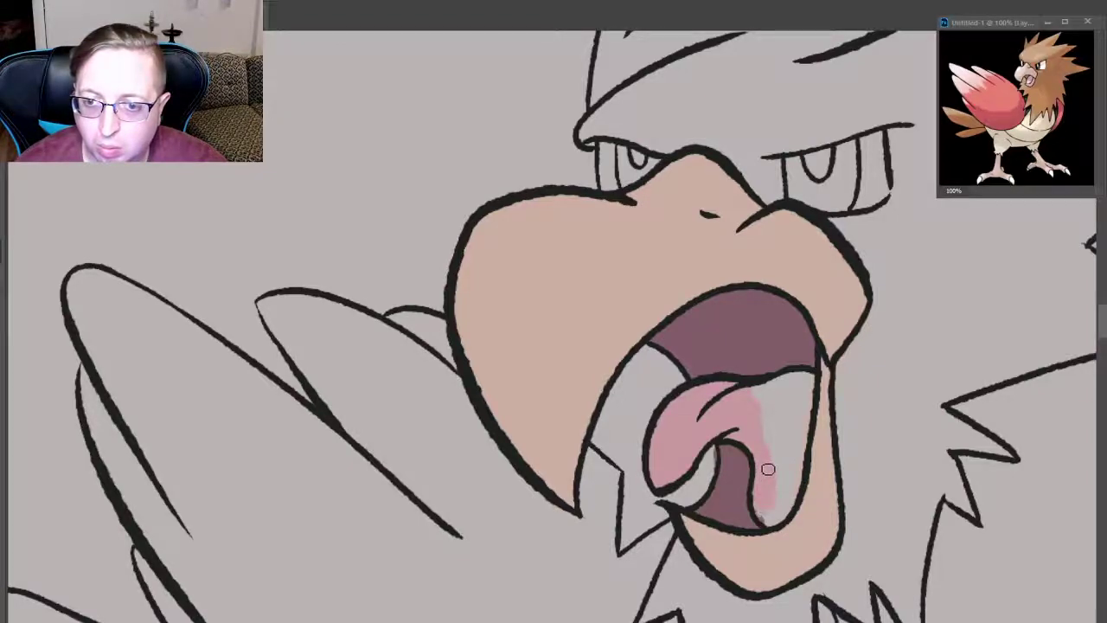
{"action": "left_click_drag", "start_coordinate": [768, 469], "coordinate": [785, 510]}
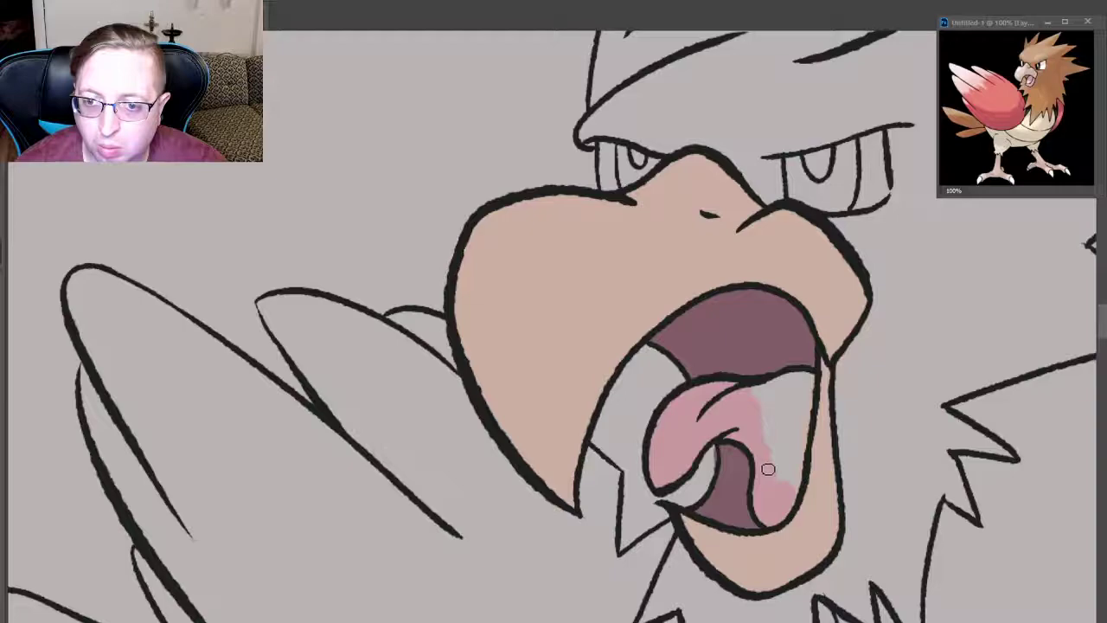
{"action": "left_click_drag", "start_coordinate": [794, 463], "coordinate": [806, 407]}
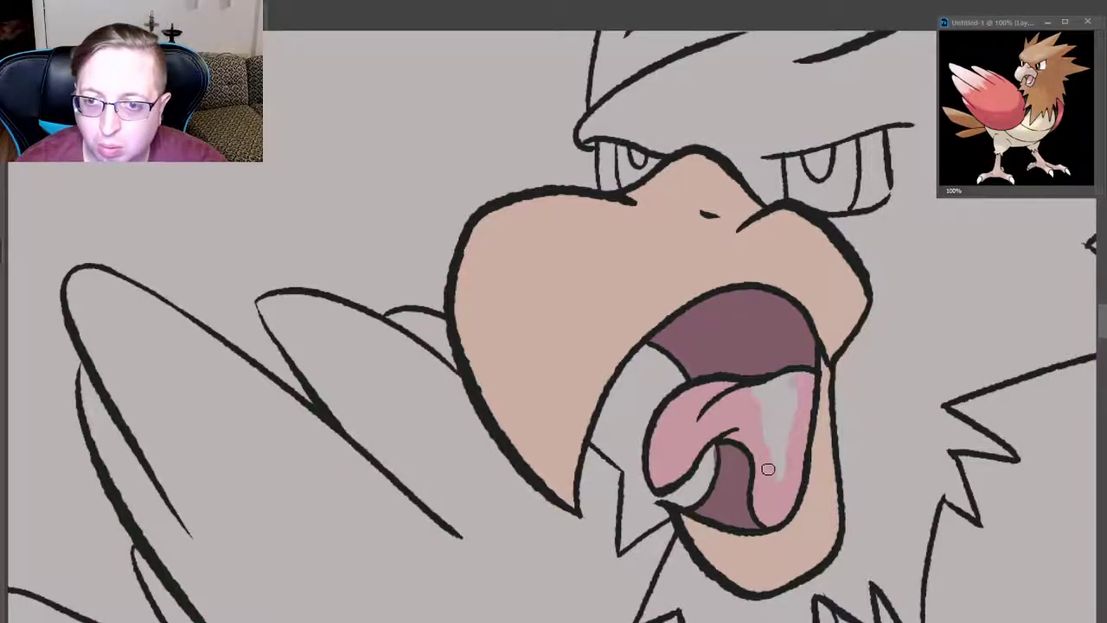
{"action": "left_click_drag", "start_coordinate": [766, 403], "coordinate": [781, 475]}
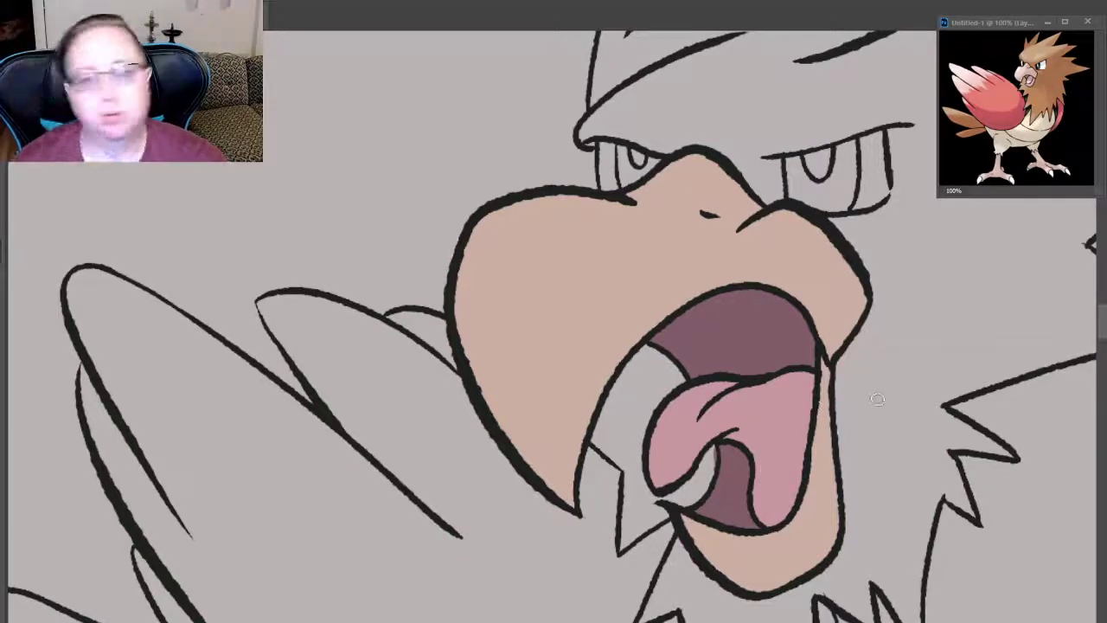
- Eyedrop a pale colour from the reference and fill the left and right eye whites
{"action": "left_click", "coordinate": [1049, 56]}
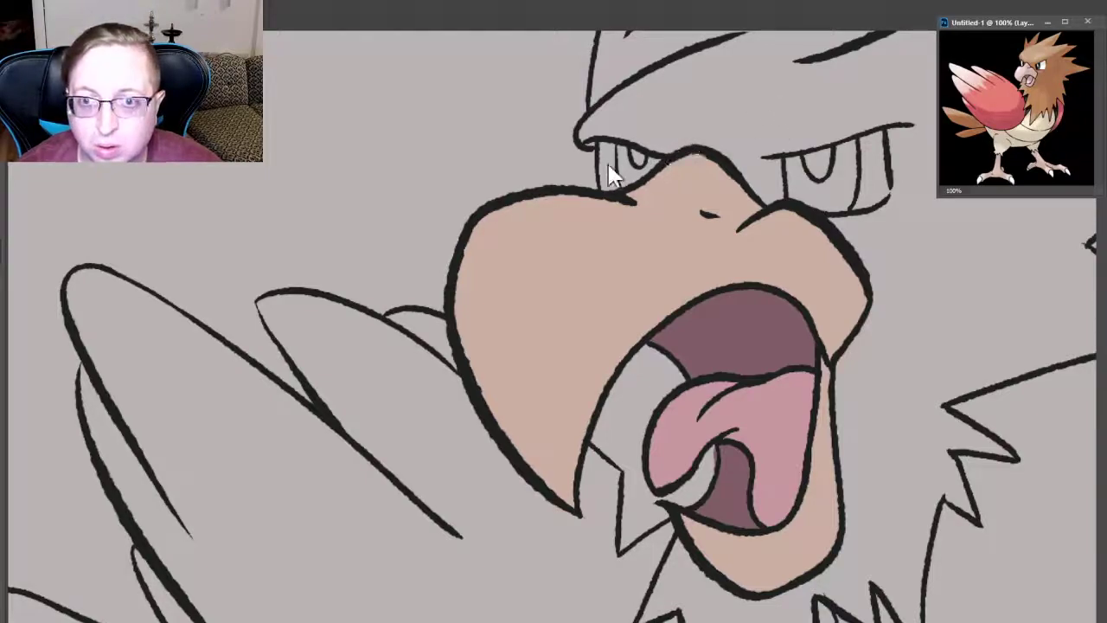
{"action": "left_click_drag", "start_coordinate": [613, 180], "coordinate": [609, 160]}
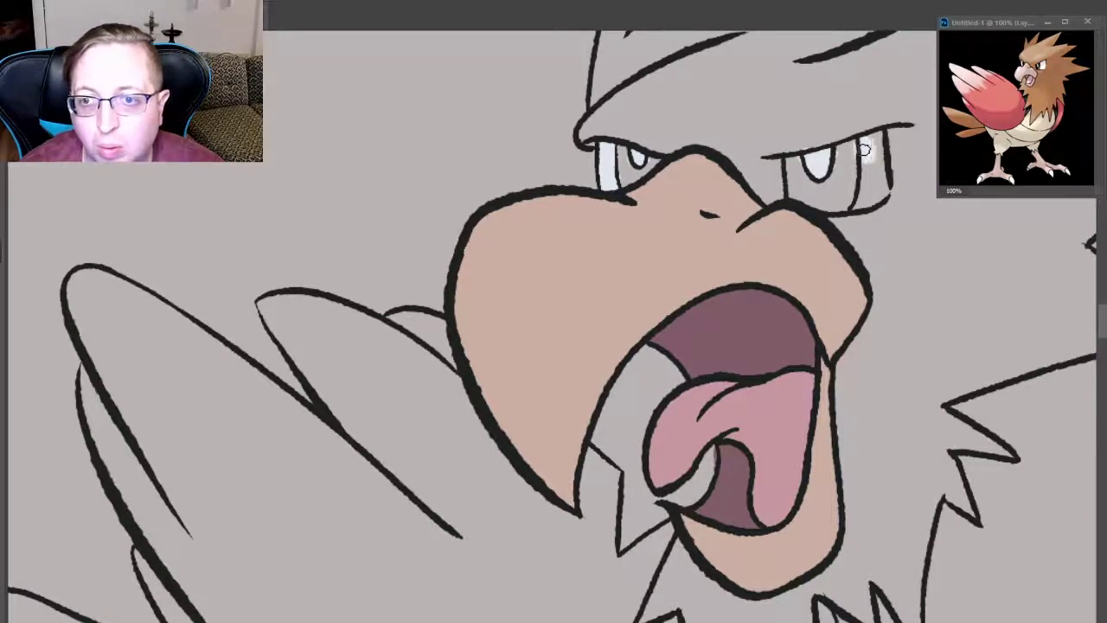
{"action": "mouse_move", "coordinate": [870, 139]}
{"action": "left_mouse_down"}
{"action": "mouse_move", "coordinate": [884, 192]}
{"action": "mouse_move", "coordinate": [863, 199]}
{"action": "left_mouse_up"}
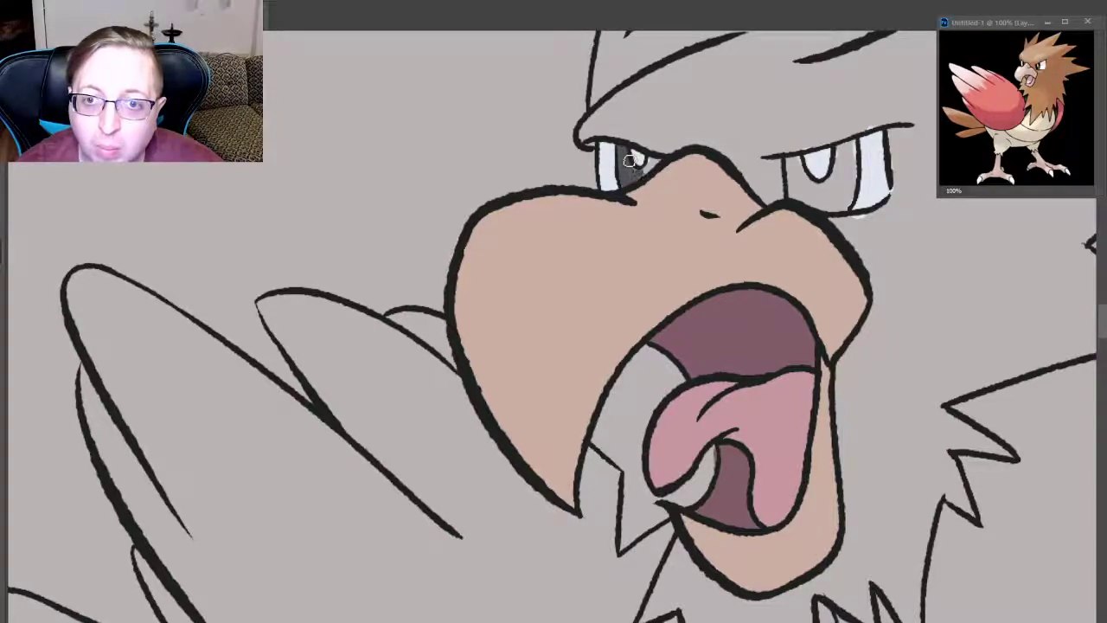
- Paint dark grey irises in the left and right eyes
{"action": "left_click_drag", "start_coordinate": [630, 161], "coordinate": [650, 165]}
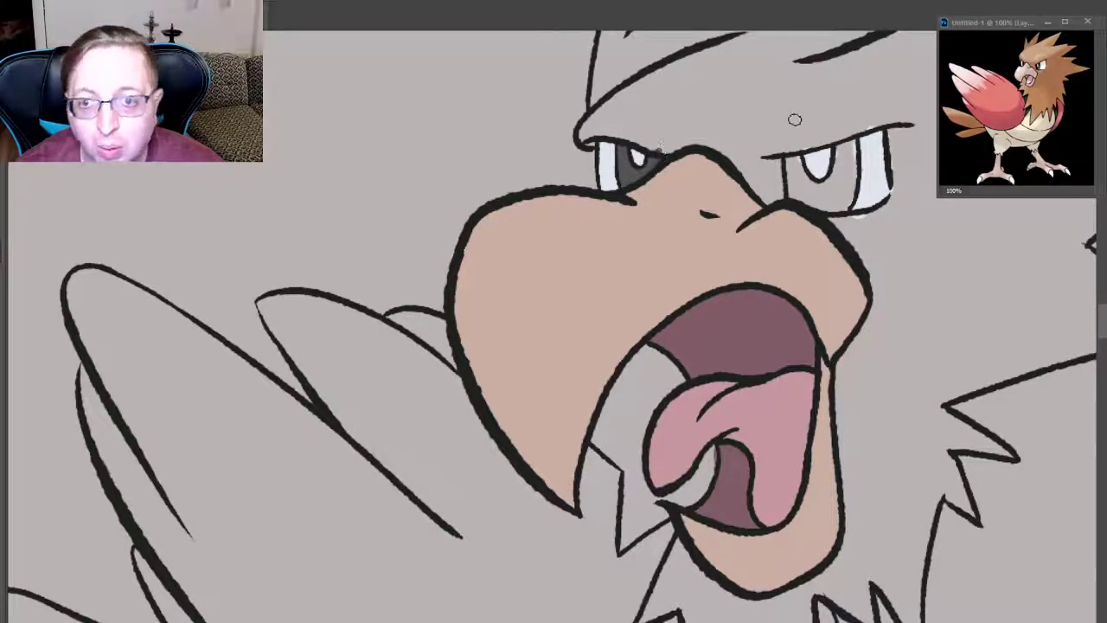
{"action": "mouse_move", "coordinate": [796, 164]}
{"action": "left_mouse_down"}
{"action": "mouse_move", "coordinate": [793, 182]}
{"action": "mouse_move", "coordinate": [796, 164]}
{"action": "left_mouse_up"}
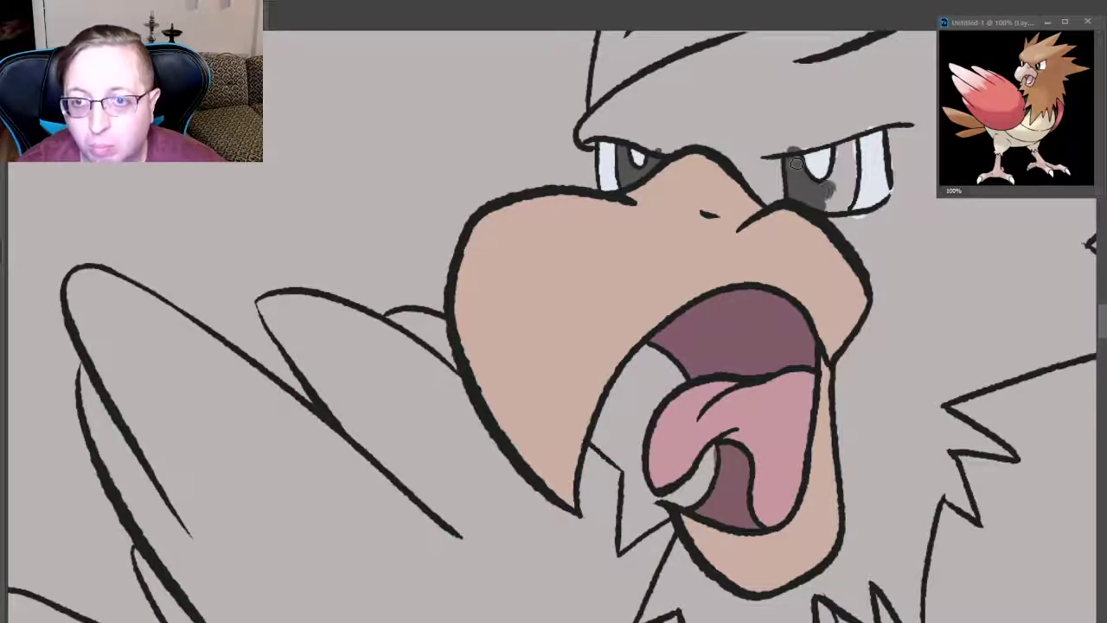
{"action": "left_click_drag", "start_coordinate": [829, 198], "coordinate": [848, 134]}
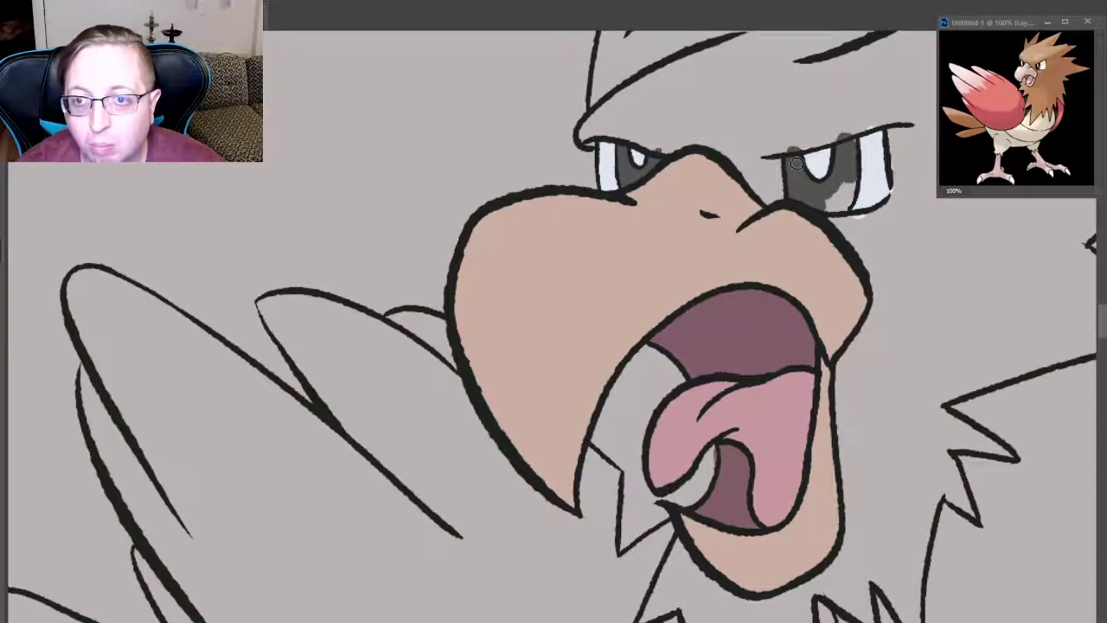
{"action": "mouse_move", "coordinate": [835, 196]}
{"action": "left_mouse_down"}
{"action": "mouse_move", "coordinate": [853, 183]}
{"action": "mouse_move", "coordinate": [851, 197]}
{"action": "left_mouse_up"}
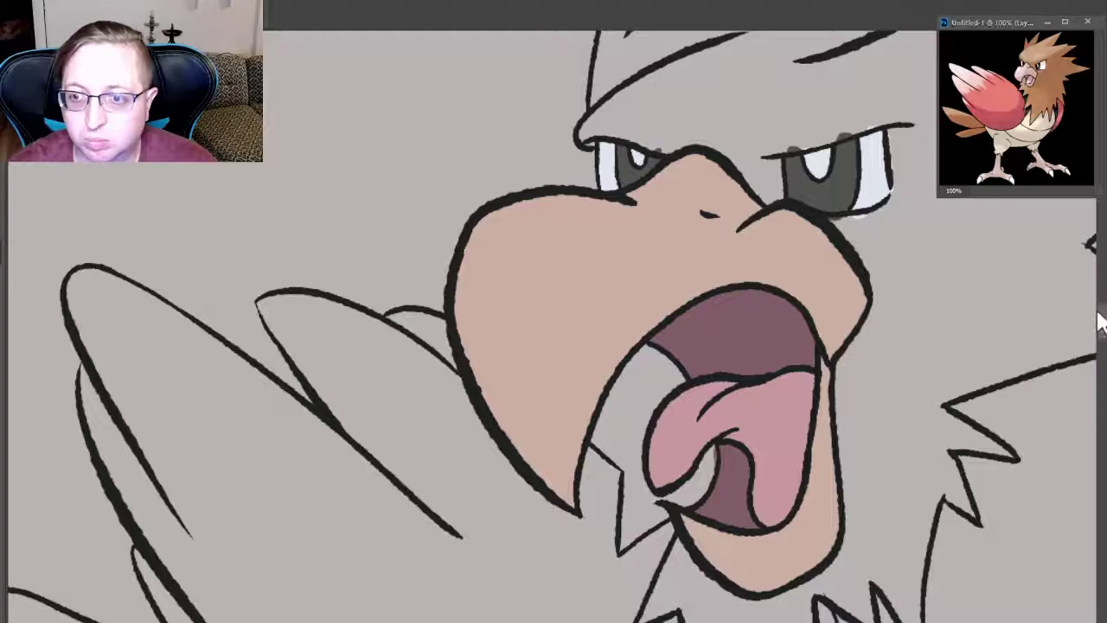
- Add a dark shadow line below the chin and a shadow strip inside the wing edge
{"action": "scroll", "coordinate": [1098, 325], "scroll_direction": "down", "scroll_amount": 5}
{"action": "scroll", "coordinate": [1100, 338], "scroll_direction": "down", "scroll_amount": 2}
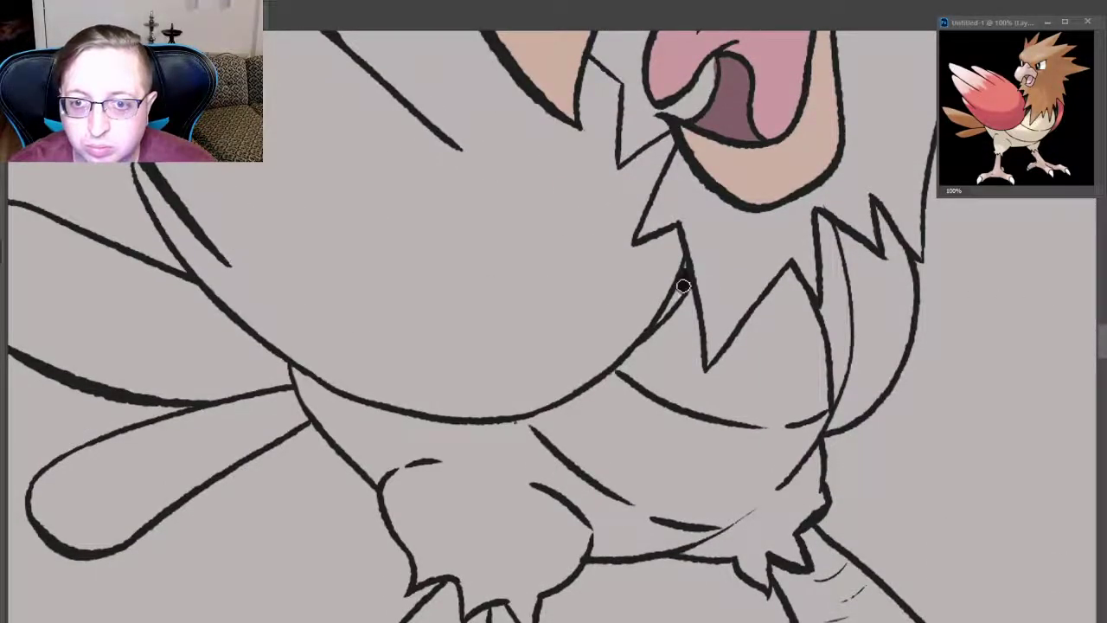
{"action": "left_click_drag", "start_coordinate": [684, 265], "coordinate": [658, 325]}
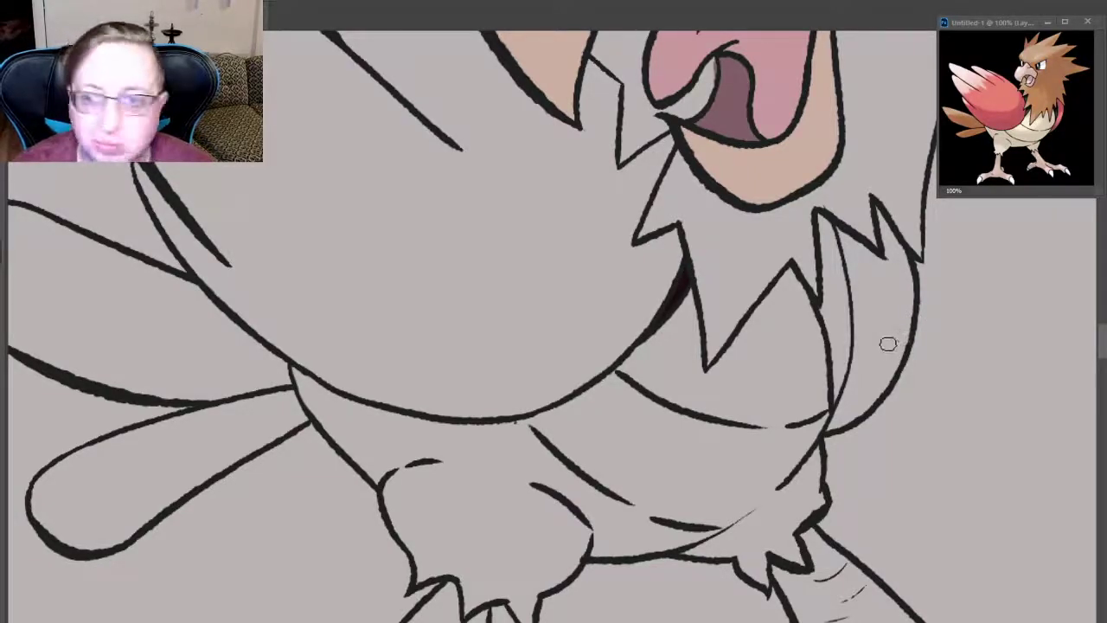
{"action": "mouse_move", "coordinate": [833, 318]}
{"action": "left_mouse_down"}
{"action": "mouse_move", "coordinate": [821, 222]}
{"action": "mouse_move", "coordinate": [828, 314]}
{"action": "left_mouse_up"}
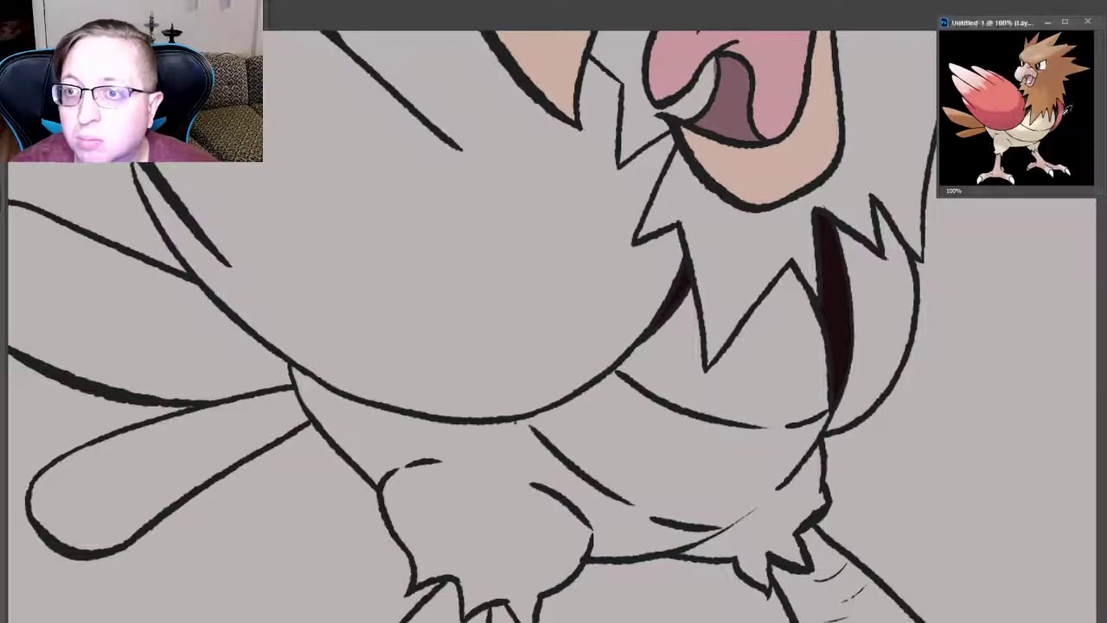
- Fill the curved wing shape solid red, including its upper tip
{"action": "mouse_move", "coordinate": [872, 275]}
{"action": "left_mouse_down"}
{"action": "mouse_move", "coordinate": [865, 259]}
{"action": "mouse_move", "coordinate": [873, 275]}
{"action": "left_mouse_up"}
{"action": "mouse_move", "coordinate": [859, 289]}
{"action": "left_mouse_down"}
{"action": "mouse_move", "coordinate": [864, 351]}
{"action": "mouse_move", "coordinate": [841, 413]}
{"action": "left_mouse_up"}
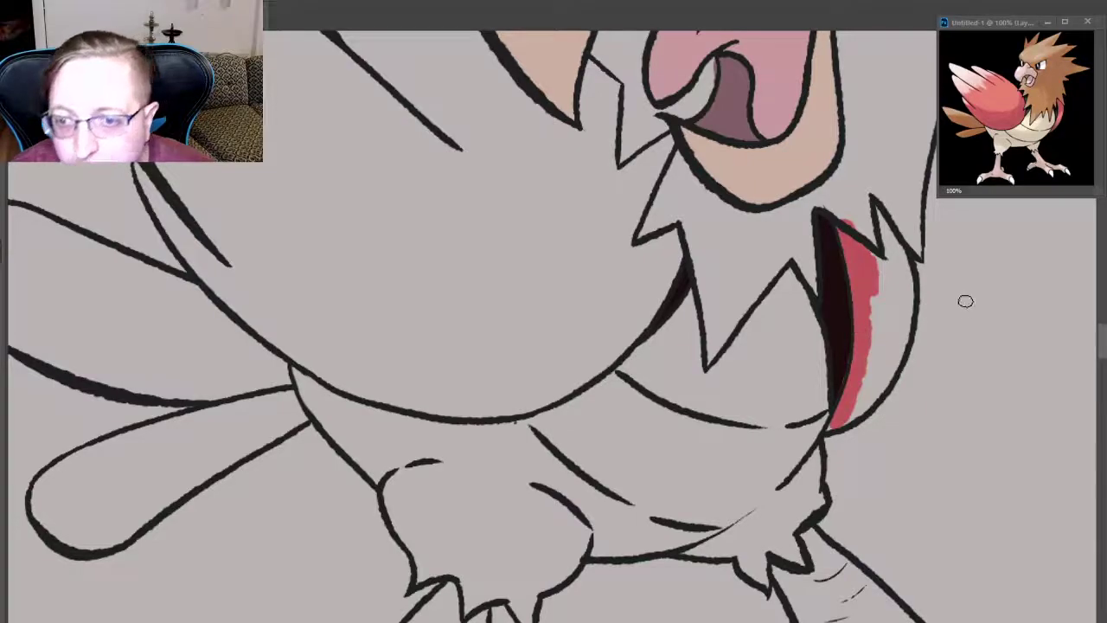
{"action": "key", "text": "ctrl+z"}
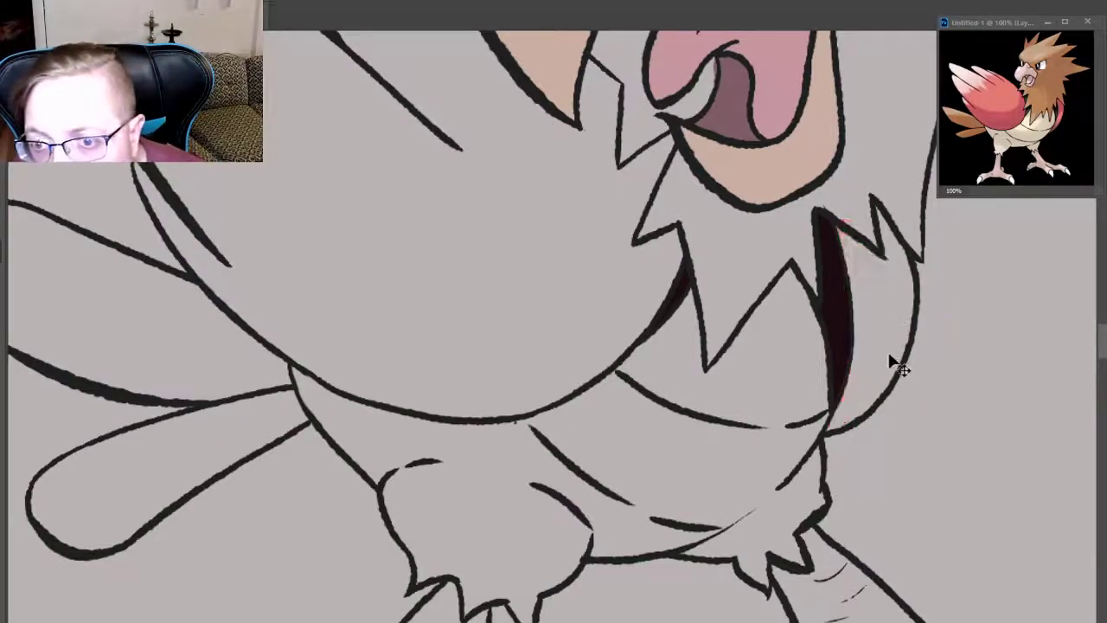
{"action": "left_click_drag", "start_coordinate": [863, 379], "coordinate": [866, 341]}
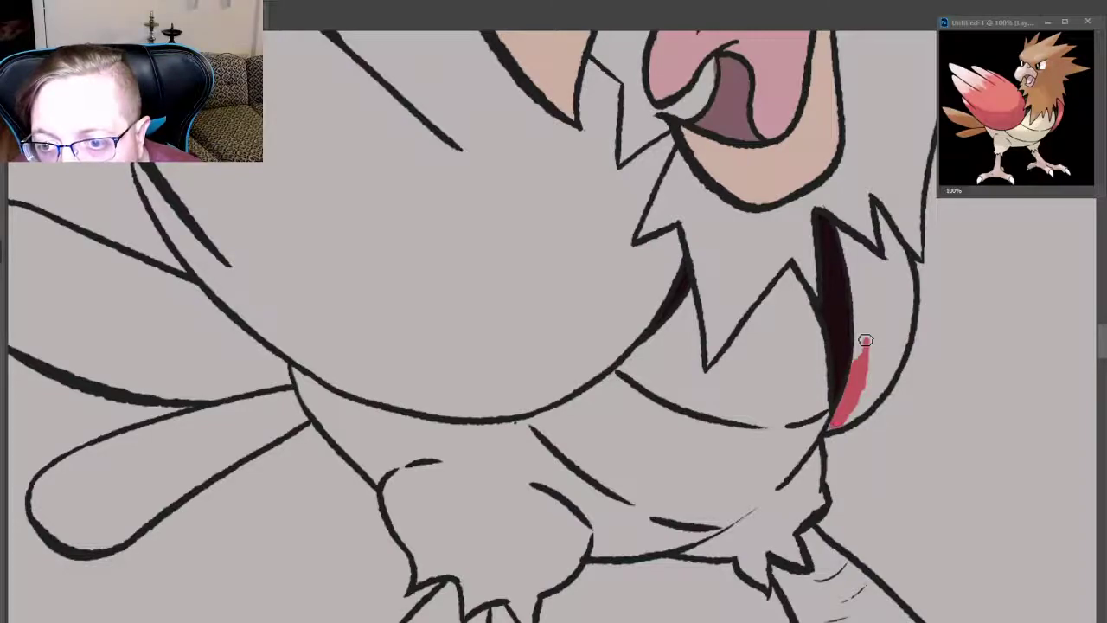
{"action": "mouse_move", "coordinate": [891, 362]}
{"action": "left_mouse_down"}
{"action": "mouse_move", "coordinate": [858, 406]}
{"action": "mouse_move", "coordinate": [866, 340]}
{"action": "left_mouse_up"}
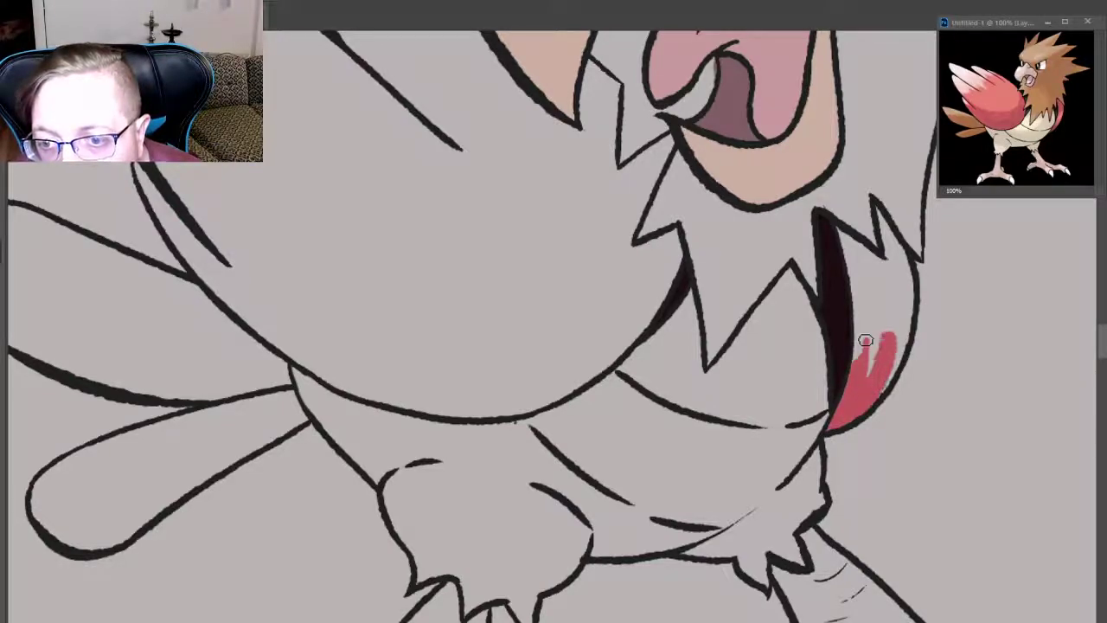
{"action": "left_click_drag", "start_coordinate": [846, 244], "coordinate": [862, 274]}
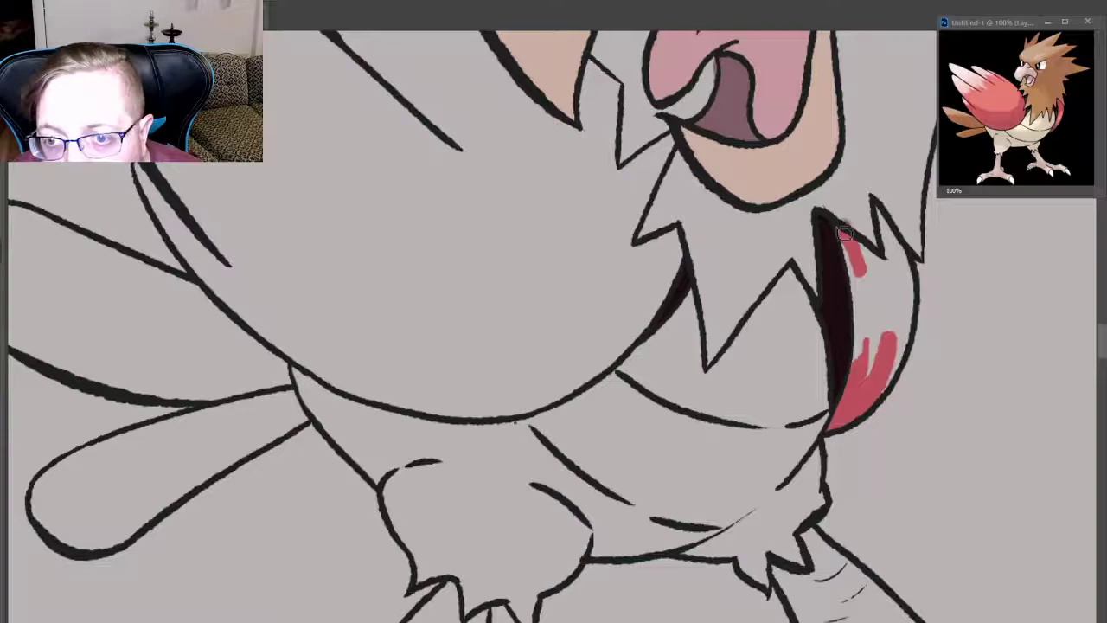
{"action": "left_click_drag", "start_coordinate": [844, 231], "coordinate": [865, 285]}
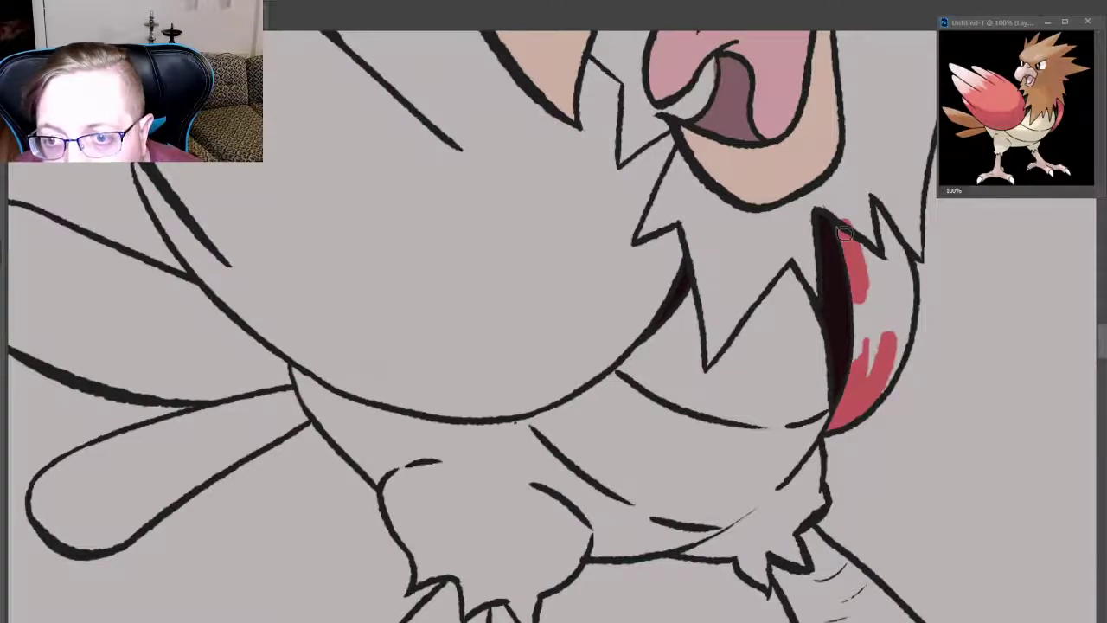
{"action": "left_click_drag", "start_coordinate": [844, 232], "coordinate": [872, 325]}
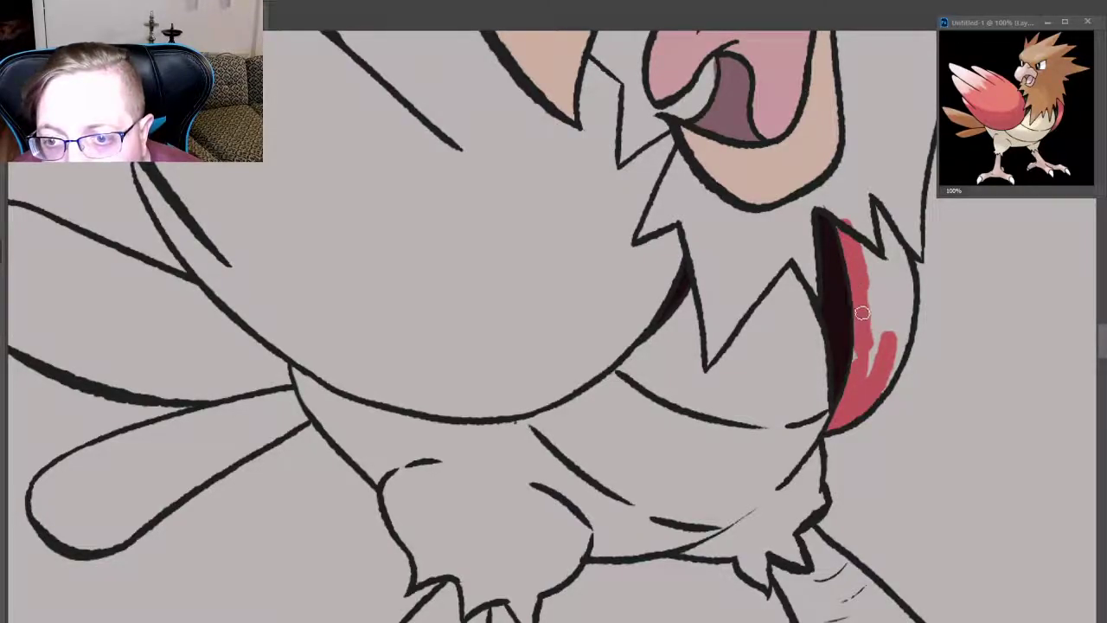
{"action": "mouse_move", "coordinate": [871, 374]}
{"action": "left_mouse_down"}
{"action": "mouse_move", "coordinate": [862, 336]}
{"action": "mouse_move", "coordinate": [893, 381]}
{"action": "mouse_move", "coordinate": [900, 286]}
{"action": "mouse_move", "coordinate": [877, 305]}
{"action": "left_mouse_up"}
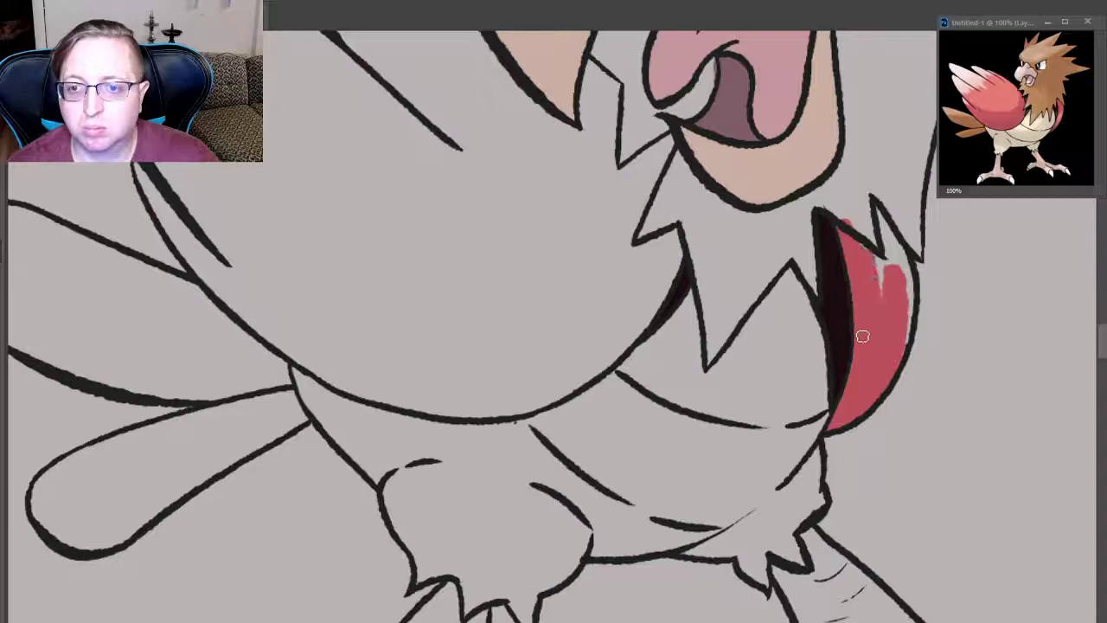
{"action": "mouse_move", "coordinate": [896, 260]}
{"action": "left_mouse_down"}
{"action": "mouse_move", "coordinate": [872, 218]}
{"action": "mouse_move", "coordinate": [908, 286]}
{"action": "left_mouse_up"}
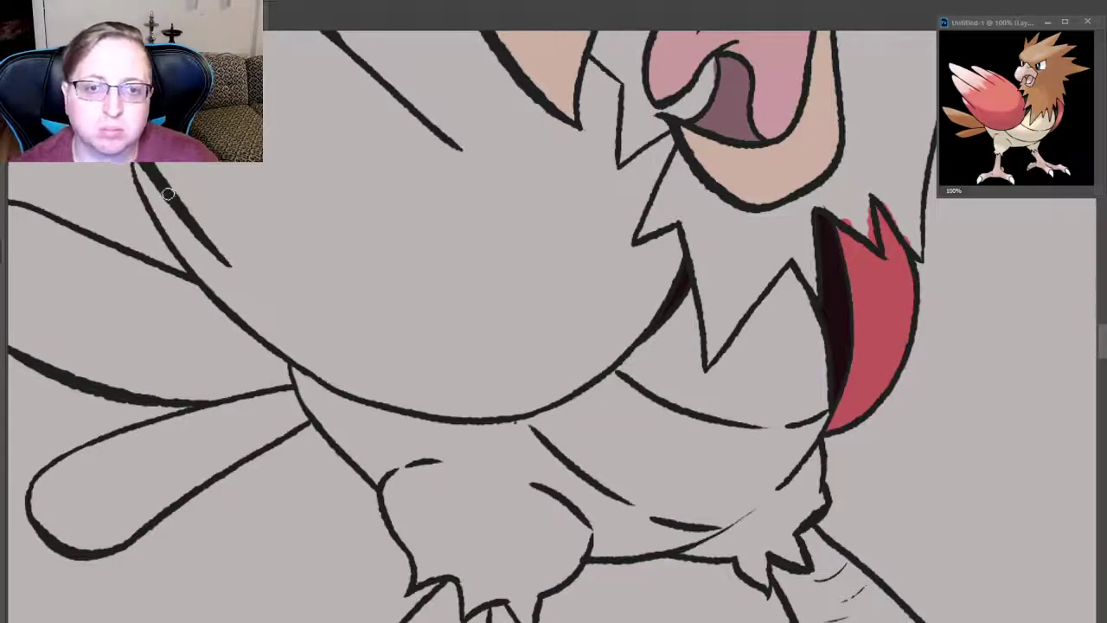
- Brush red along the left wing, lower wing line and right wing edge, undoing one stray stroke
{"action": "mouse_move", "coordinate": [166, 206]}
{"action": "left_mouse_down"}
{"action": "mouse_move", "coordinate": [161, 189]}
{"action": "mouse_move", "coordinate": [166, 208]}
{"action": "mouse_move", "coordinate": [235, 270]}
{"action": "mouse_move", "coordinate": [188, 248]}
{"action": "mouse_move", "coordinate": [203, 275]}
{"action": "mouse_move", "coordinate": [277, 322]}
{"action": "mouse_move", "coordinate": [269, 330]}
{"action": "mouse_move", "coordinate": [320, 372]}
{"action": "mouse_move", "coordinate": [370, 388]}
{"action": "left_mouse_up"}
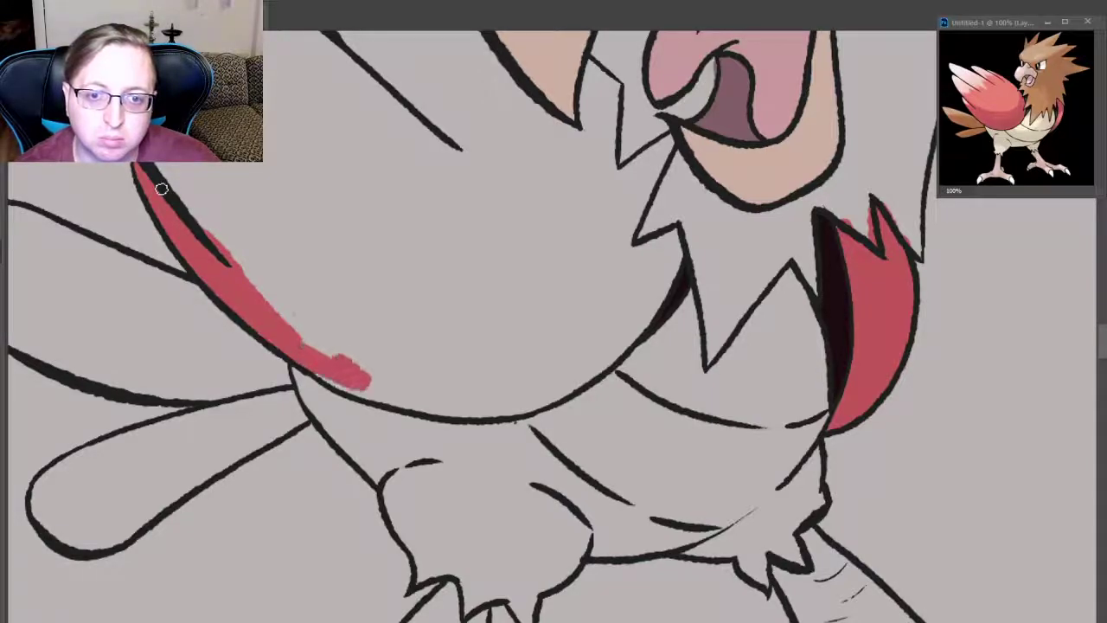
{"action": "mouse_move", "coordinate": [310, 337]}
{"action": "left_mouse_down"}
{"action": "mouse_move", "coordinate": [347, 358]}
{"action": "mouse_move", "coordinate": [274, 276]}
{"action": "left_mouse_up"}
{"action": "mouse_move", "coordinate": [320, 377]}
{"action": "left_mouse_down"}
{"action": "mouse_move", "coordinate": [370, 393]}
{"action": "mouse_move", "coordinate": [441, 396]}
{"action": "left_mouse_up"}
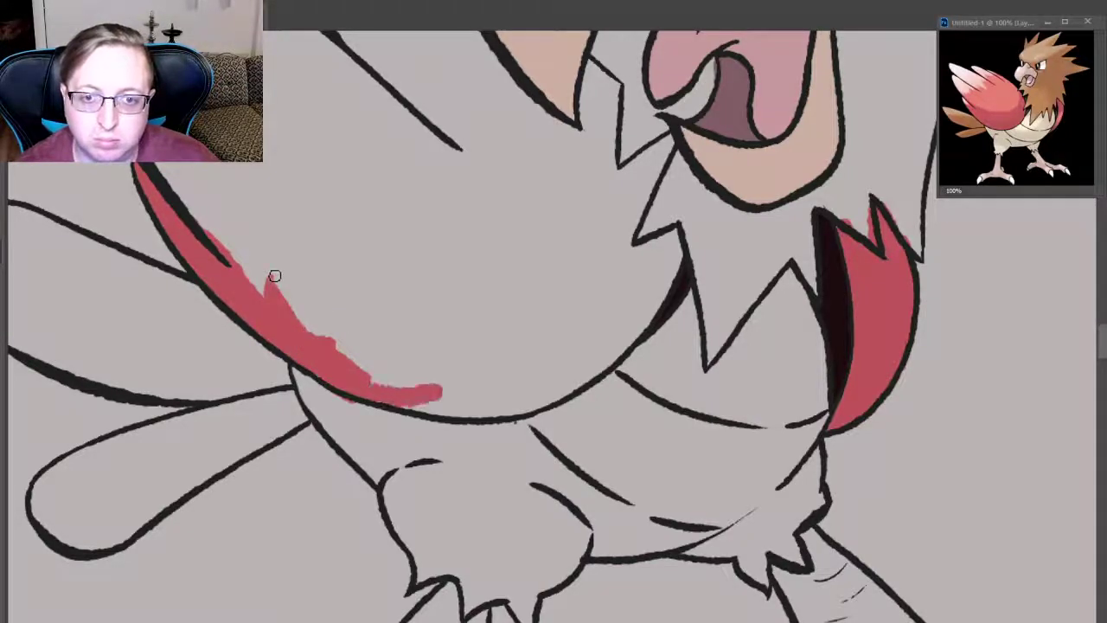
{"action": "left_click_drag", "start_coordinate": [373, 372], "coordinate": [472, 385]}
{"action": "mouse_move", "coordinate": [346, 350]}
{"action": "left_mouse_down"}
{"action": "mouse_move", "coordinate": [428, 407]}
{"action": "mouse_move", "coordinate": [547, 400]}
{"action": "mouse_move", "coordinate": [610, 333]}
{"action": "left_mouse_up"}
{"action": "left_click_drag", "start_coordinate": [563, 398], "coordinate": [619, 329]}
{"action": "mouse_move", "coordinate": [605, 367]}
{"action": "left_mouse_down"}
{"action": "mouse_move", "coordinate": [631, 321]}
{"action": "mouse_move", "coordinate": [658, 303]}
{"action": "mouse_move", "coordinate": [670, 252]}
{"action": "left_mouse_up"}
{"action": "mouse_move", "coordinate": [664, 298]}
{"action": "left_mouse_down"}
{"action": "mouse_move", "coordinate": [680, 240]}
{"action": "mouse_move", "coordinate": [611, 362]}
{"action": "left_mouse_up"}
{"action": "key", "text": "ctrl+z"}
{"action": "key", "text": "ctrl+z"}
{"action": "key", "text": "ctrl+z"}
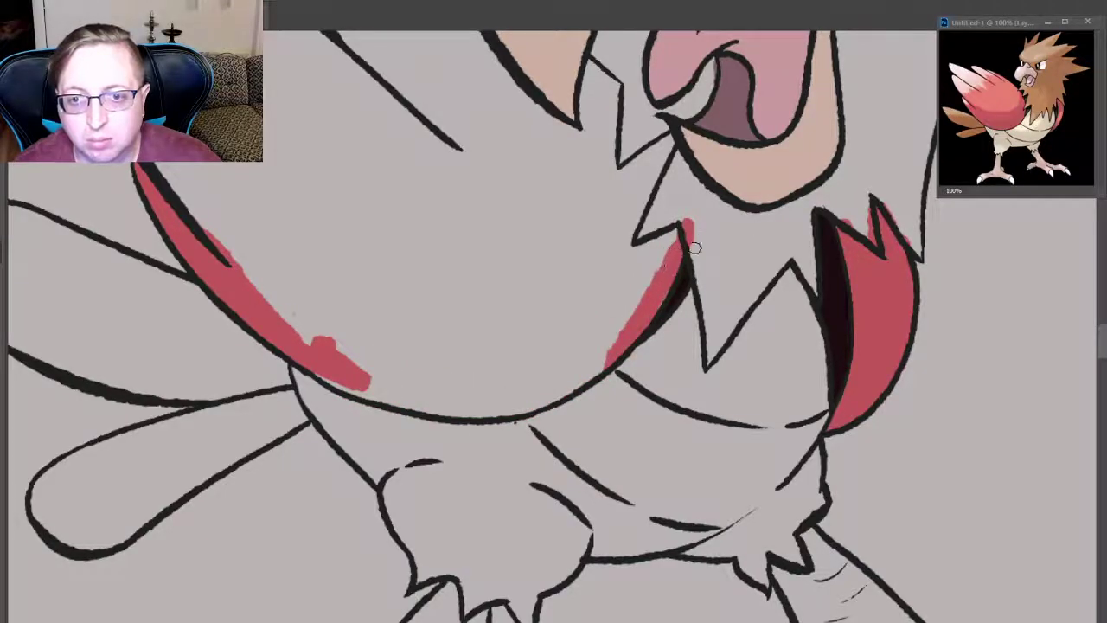
- Thicken red beside the right wing outline and beak, then fill red along the lower wing line
{"action": "left_click_drag", "start_coordinate": [645, 262], "coordinate": [630, 281]}
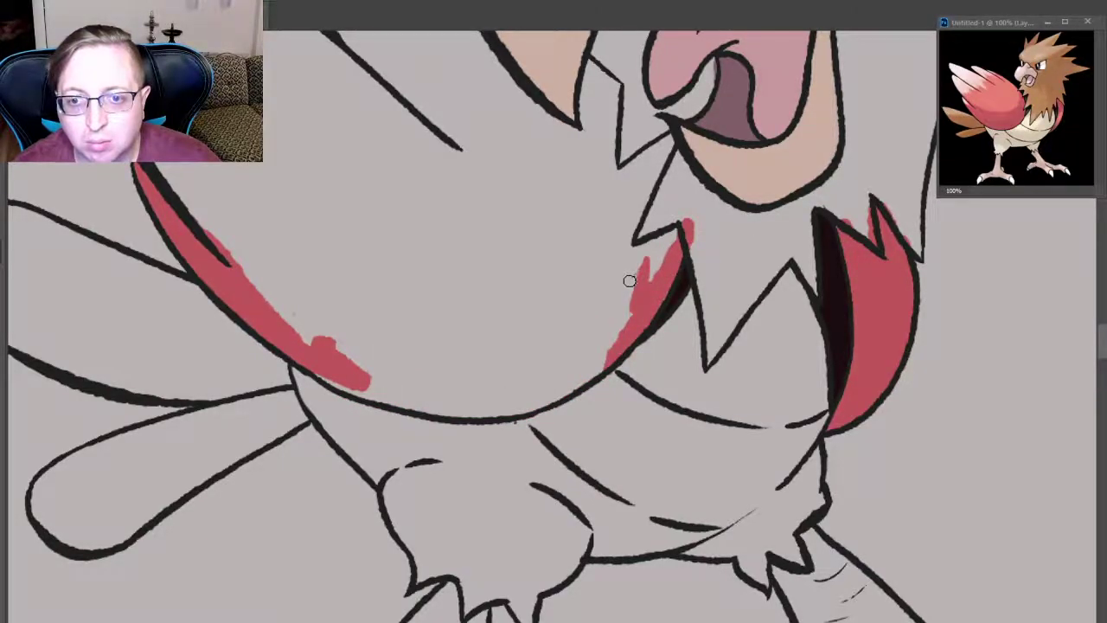
{"action": "mouse_move", "coordinate": [675, 232]}
{"action": "left_mouse_down"}
{"action": "mouse_move", "coordinate": [656, 270]}
{"action": "mouse_move", "coordinate": [622, 293]}
{"action": "mouse_move", "coordinate": [618, 183]}
{"action": "mouse_move", "coordinate": [626, 156]}
{"action": "mouse_move", "coordinate": [660, 142]}
{"action": "mouse_move", "coordinate": [656, 130]}
{"action": "left_mouse_up"}
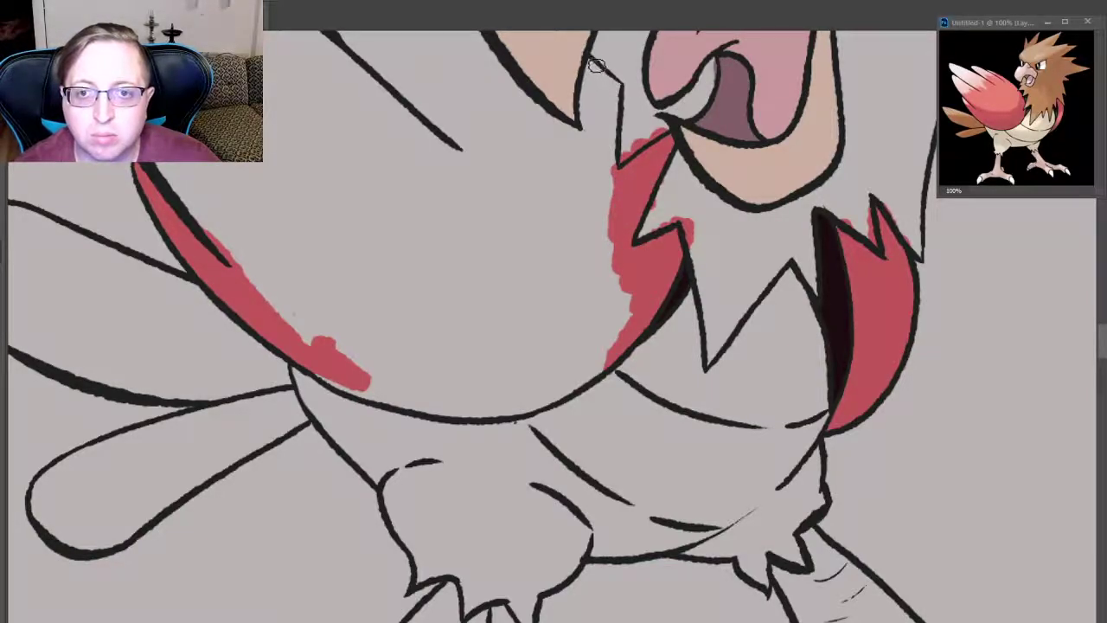
{"action": "left_click_drag", "start_coordinate": [594, 69], "coordinate": [598, 68]}
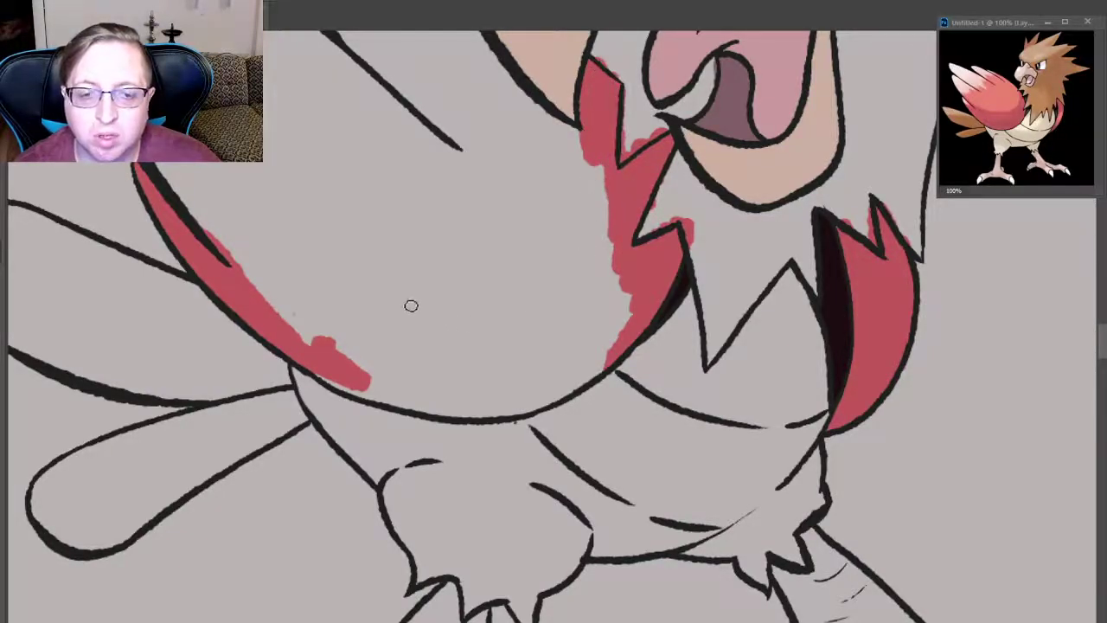
{"action": "left_click_drag", "start_coordinate": [408, 307], "coordinate": [350, 355]}
{"action": "left_click_drag", "start_coordinate": [324, 390], "coordinate": [376, 402]}
{"action": "left_click_drag", "start_coordinate": [363, 363], "coordinate": [432, 411]}
{"action": "left_click_drag", "start_coordinate": [419, 363], "coordinate": [452, 413]}
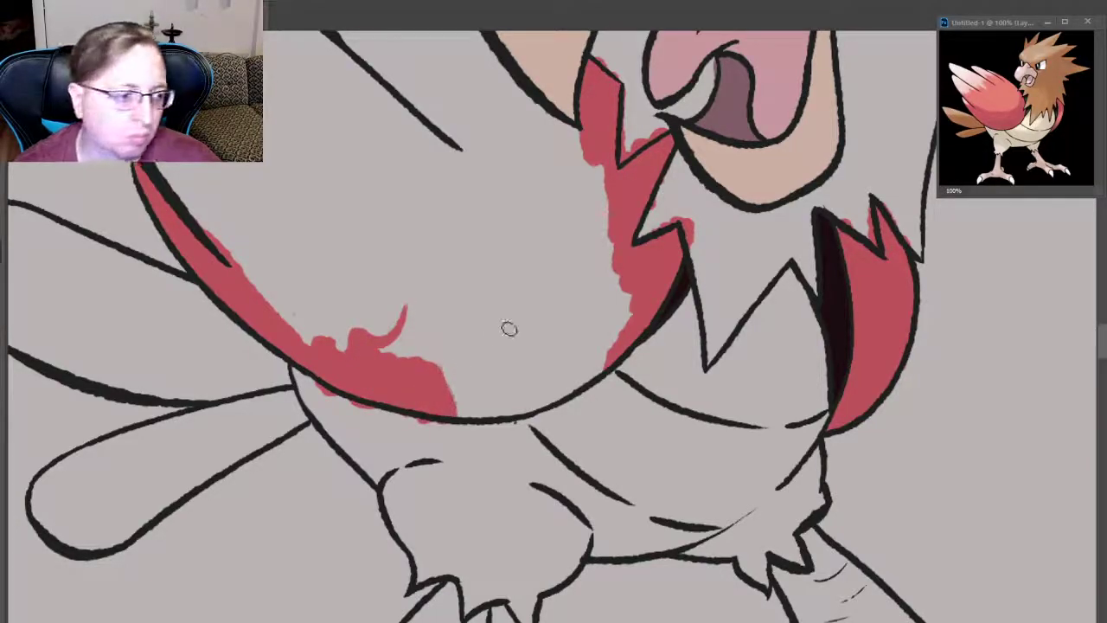
{"action": "left_click_drag", "start_coordinate": [420, 377], "coordinate": [426, 362]}
{"action": "mouse_move", "coordinate": [485, 389]}
{"action": "left_mouse_down"}
{"action": "mouse_move", "coordinate": [566, 368]}
{"action": "mouse_move", "coordinate": [597, 337]}
{"action": "left_mouse_up"}
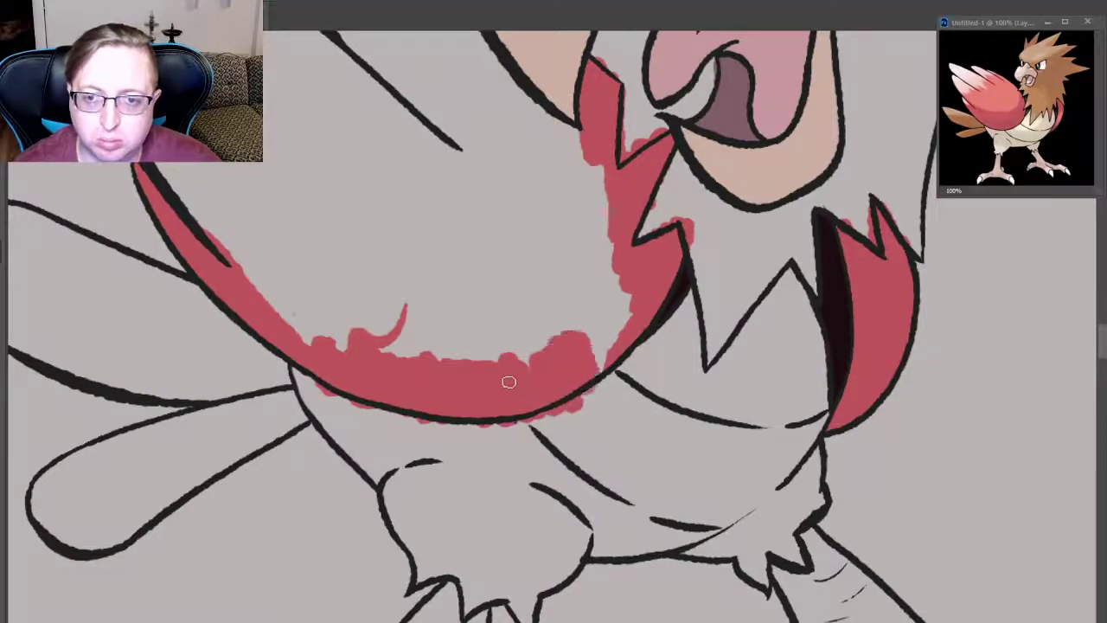
- Fill the upper wing area solid red from left to right, covering the last unpainted strip
{"action": "mouse_move", "coordinate": [339, 306]}
{"action": "left_mouse_down"}
{"action": "mouse_move", "coordinate": [304, 300]}
{"action": "mouse_move", "coordinate": [355, 311]}
{"action": "mouse_move", "coordinate": [394, 303]}
{"action": "mouse_move", "coordinate": [459, 338]}
{"action": "mouse_move", "coordinate": [480, 311]}
{"action": "mouse_move", "coordinate": [549, 320]}
{"action": "left_mouse_up"}
{"action": "mouse_move", "coordinate": [502, 286]}
{"action": "left_mouse_down"}
{"action": "mouse_move", "coordinate": [545, 346]}
{"action": "mouse_move", "coordinate": [563, 312]}
{"action": "mouse_move", "coordinate": [593, 298]}
{"action": "mouse_move", "coordinate": [627, 303]}
{"action": "left_mouse_up"}
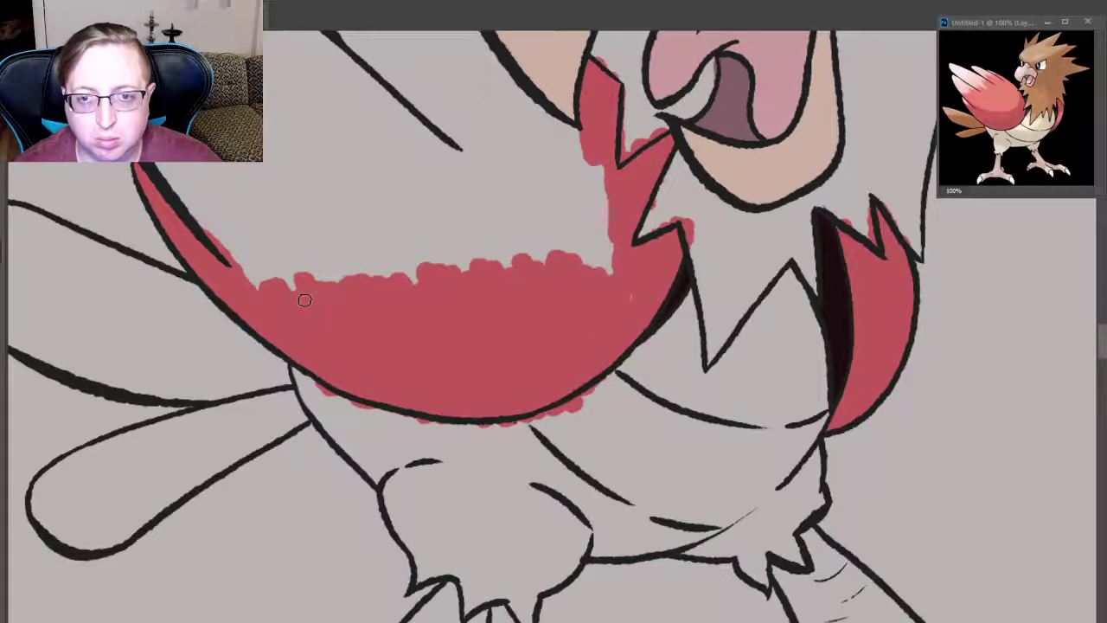
{"action": "mouse_move", "coordinate": [234, 260]}
{"action": "left_mouse_down"}
{"action": "mouse_move", "coordinate": [203, 203]}
{"action": "mouse_move", "coordinate": [260, 277]}
{"action": "left_mouse_up"}
{"action": "left_click_drag", "start_coordinate": [251, 186], "coordinate": [302, 277]}
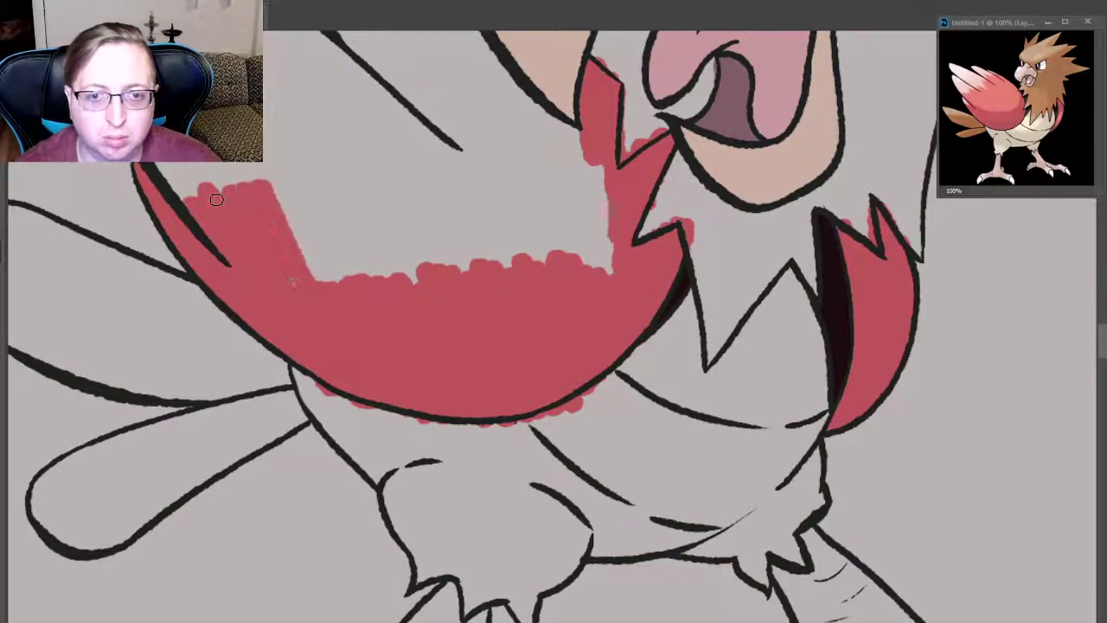
{"action": "left_click_drag", "start_coordinate": [286, 186], "coordinate": [338, 277]}
{"action": "mouse_move", "coordinate": [320, 186]}
{"action": "left_mouse_down"}
{"action": "mouse_move", "coordinate": [368, 277]}
{"action": "mouse_move", "coordinate": [398, 277]}
{"action": "left_mouse_up"}
{"action": "mouse_move", "coordinate": [385, 186]}
{"action": "left_mouse_down"}
{"action": "mouse_move", "coordinate": [415, 276]}
{"action": "mouse_move", "coordinate": [432, 263]}
{"action": "left_mouse_up"}
{"action": "mouse_move", "coordinate": [420, 186]}
{"action": "left_mouse_down"}
{"action": "mouse_move", "coordinate": [454, 264]}
{"action": "mouse_move", "coordinate": [493, 263]}
{"action": "left_mouse_up"}
{"action": "mouse_move", "coordinate": [472, 182]}
{"action": "left_mouse_down"}
{"action": "mouse_move", "coordinate": [519, 260]}
{"action": "mouse_move", "coordinate": [498, 259]}
{"action": "left_mouse_up"}
{"action": "left_click_drag", "start_coordinate": [502, 164], "coordinate": [562, 259]}
{"action": "mouse_move", "coordinate": [549, 164]}
{"action": "left_mouse_down"}
{"action": "mouse_move", "coordinate": [580, 255]}
{"action": "mouse_move", "coordinate": [602, 268]}
{"action": "left_mouse_up"}
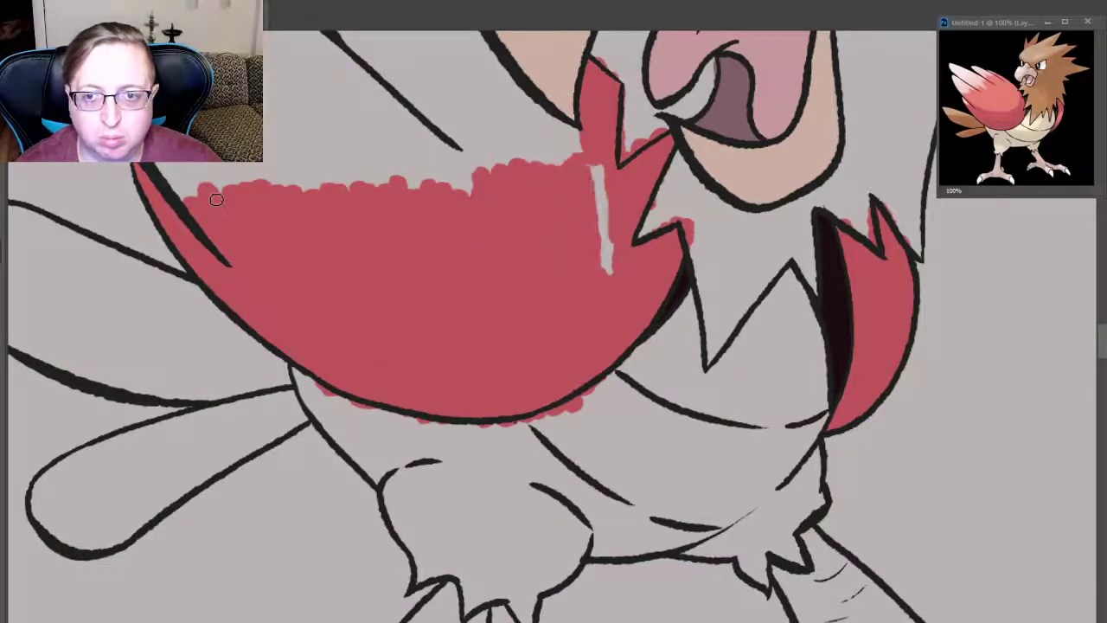
{"action": "left_click_drag", "start_coordinate": [602, 169], "coordinate": [610, 269]}
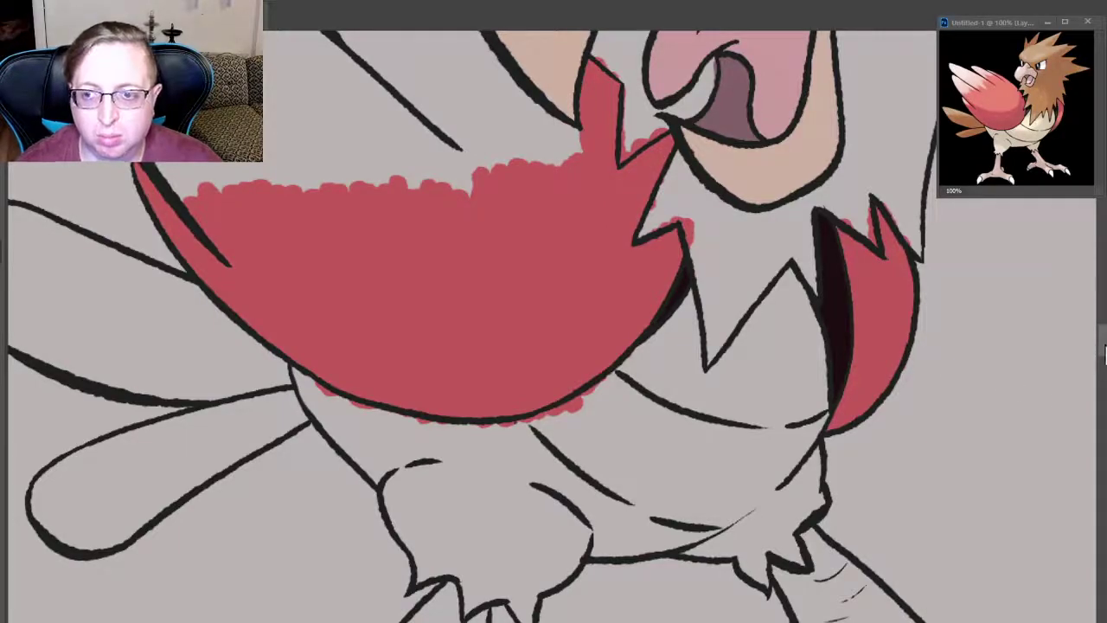
{"action": "scroll", "coordinate": [673, 319], "scroll_direction": "up", "scroll_amount": 5}
- Paint red along the left wing's lower edge and across the bottom of the wing
{"action": "mouse_move", "coordinate": [117, 432]}
{"action": "left_mouse_down"}
{"action": "mouse_move", "coordinate": [199, 528]}
{"action": "mouse_move", "coordinate": [165, 502]}
{"action": "left_mouse_up"}
{"action": "left_click_drag", "start_coordinate": [128, 459], "coordinate": [181, 534]}
{"action": "left_click_drag", "start_coordinate": [111, 428], "coordinate": [138, 458]}
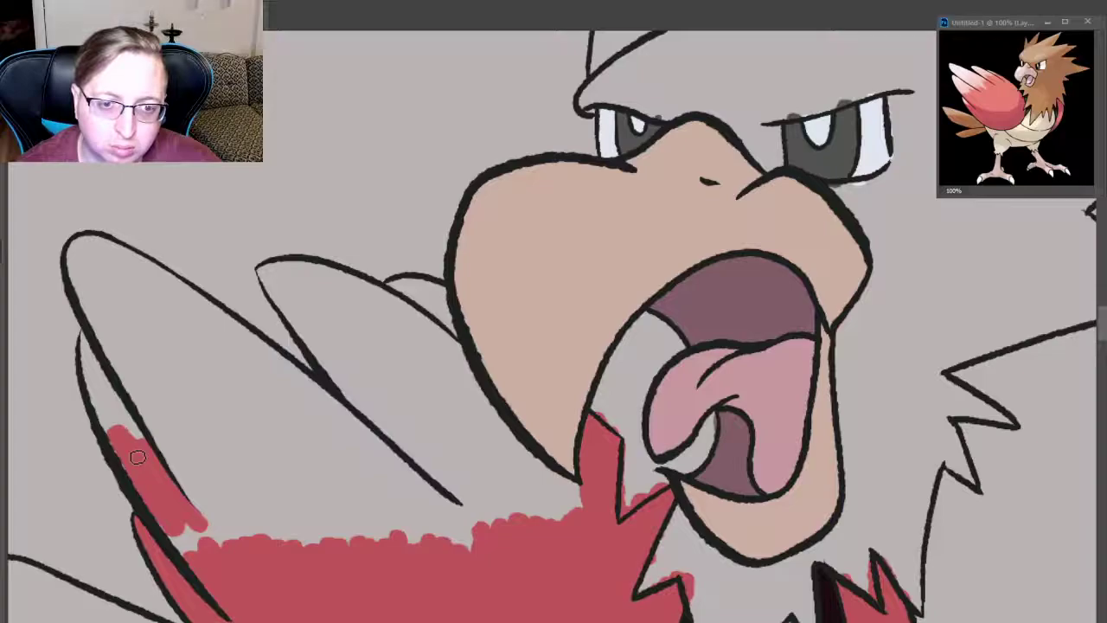
{"action": "mouse_move", "coordinate": [186, 532]}
{"action": "left_mouse_down"}
{"action": "mouse_move", "coordinate": [225, 485]}
{"action": "mouse_move", "coordinate": [285, 446]}
{"action": "mouse_move", "coordinate": [324, 450]}
{"action": "left_mouse_up"}
{"action": "left_click_drag", "start_coordinate": [294, 494], "coordinate": [554, 493]}
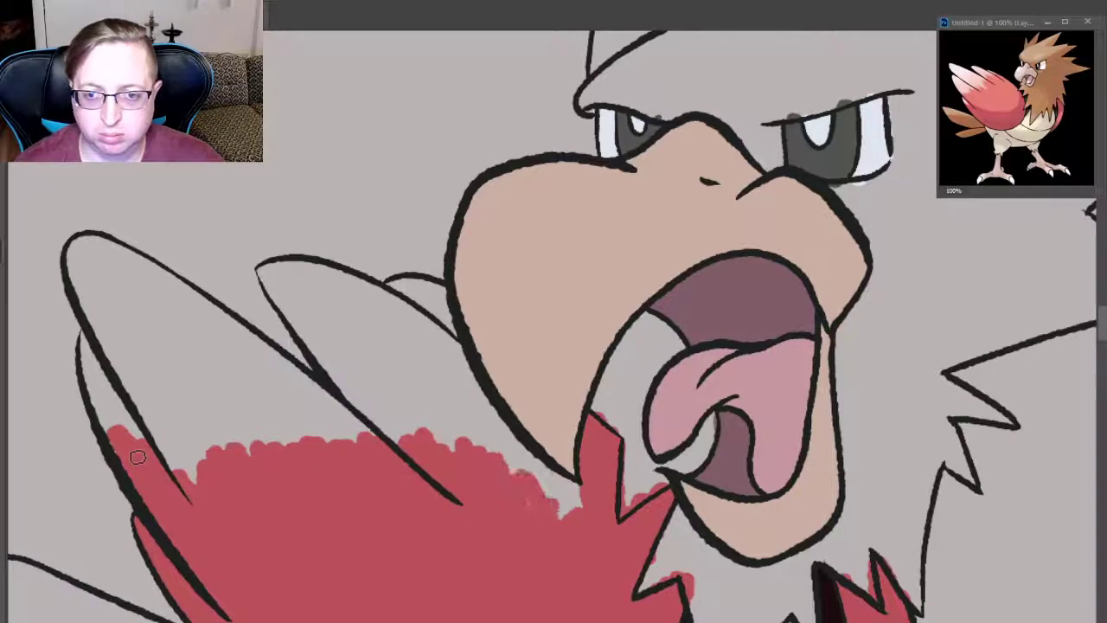
- Fill red along the beak outline, the wing below the beak, and the upper wing tip
{"action": "left_click_drag", "start_coordinate": [494, 425], "coordinate": [554, 480]}
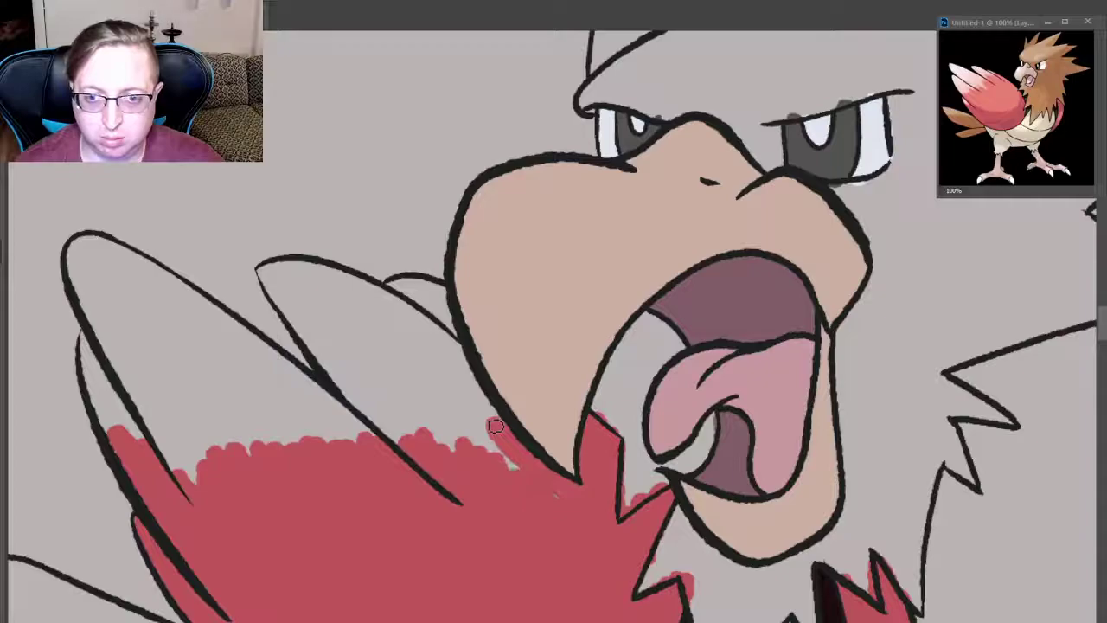
{"action": "left_click_drag", "start_coordinate": [441, 298], "coordinate": [467, 372]}
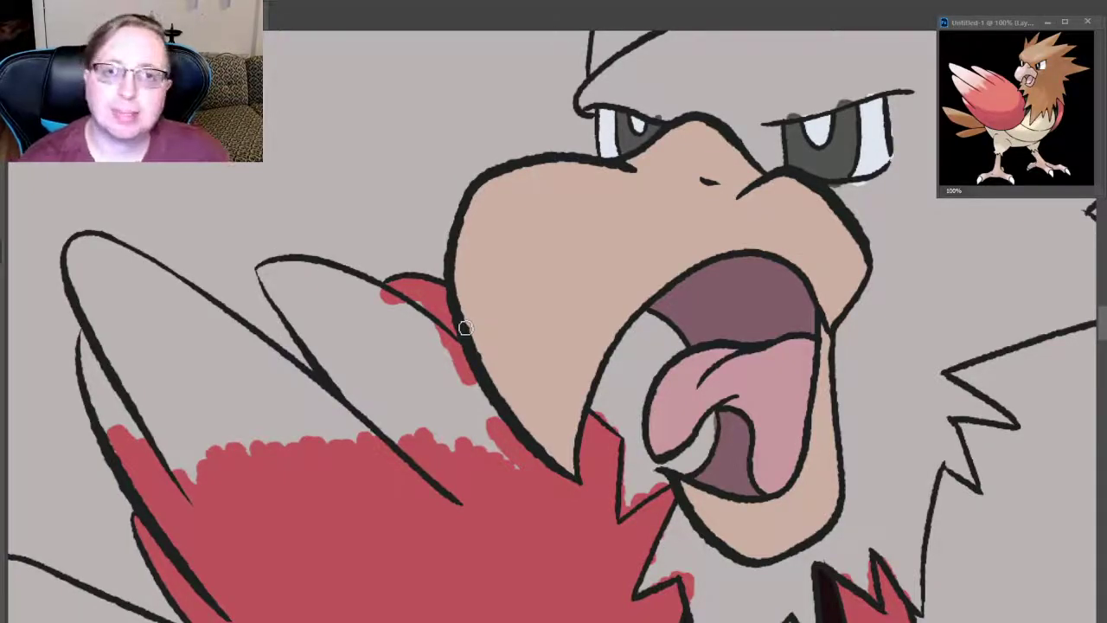
{"action": "left_click_drag", "start_coordinate": [419, 310], "coordinate": [430, 320]}
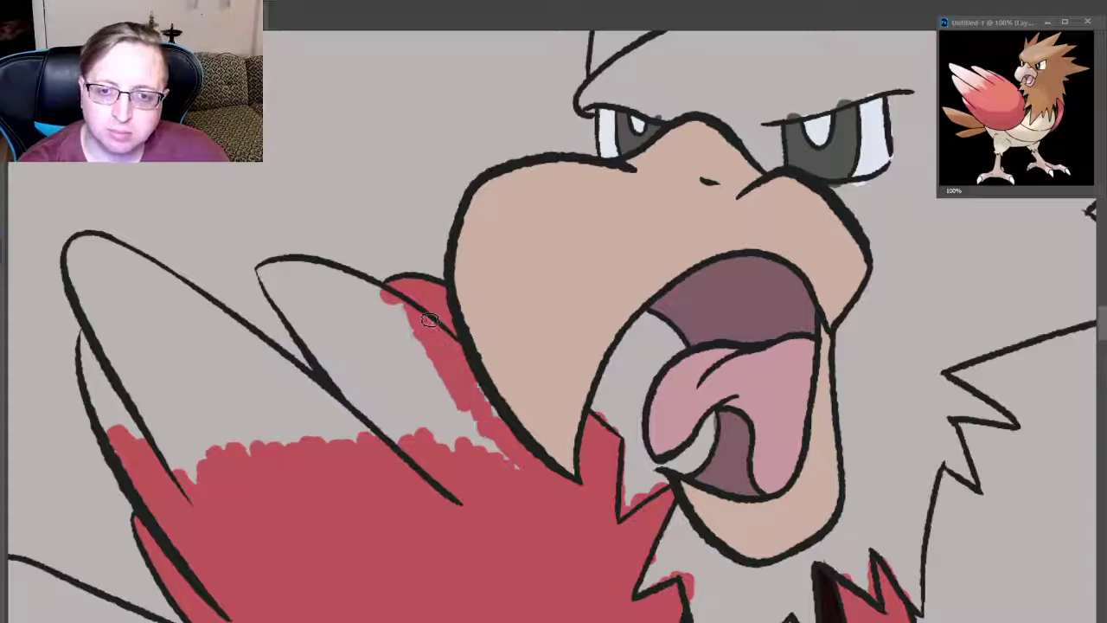
{"action": "left_click_drag", "start_coordinate": [497, 454], "coordinate": [424, 363]}
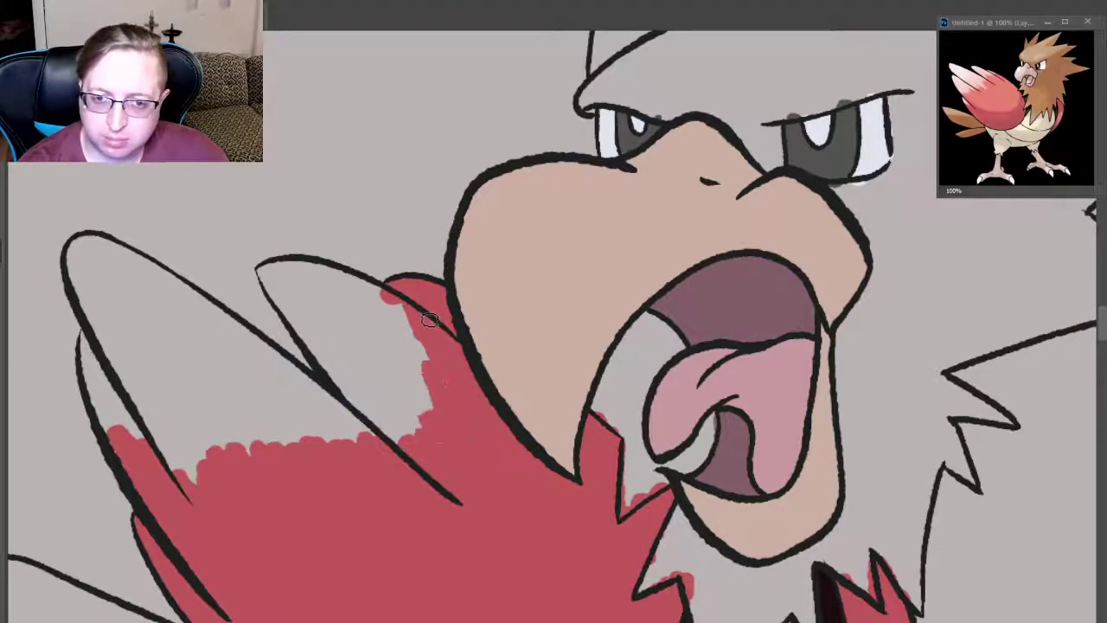
{"action": "left_click_drag", "start_coordinate": [424, 432], "coordinate": [346, 367]}
{"action": "left_click_drag", "start_coordinate": [355, 407], "coordinate": [320, 346]}
{"action": "left_click_drag", "start_coordinate": [407, 415], "coordinate": [338, 346]}
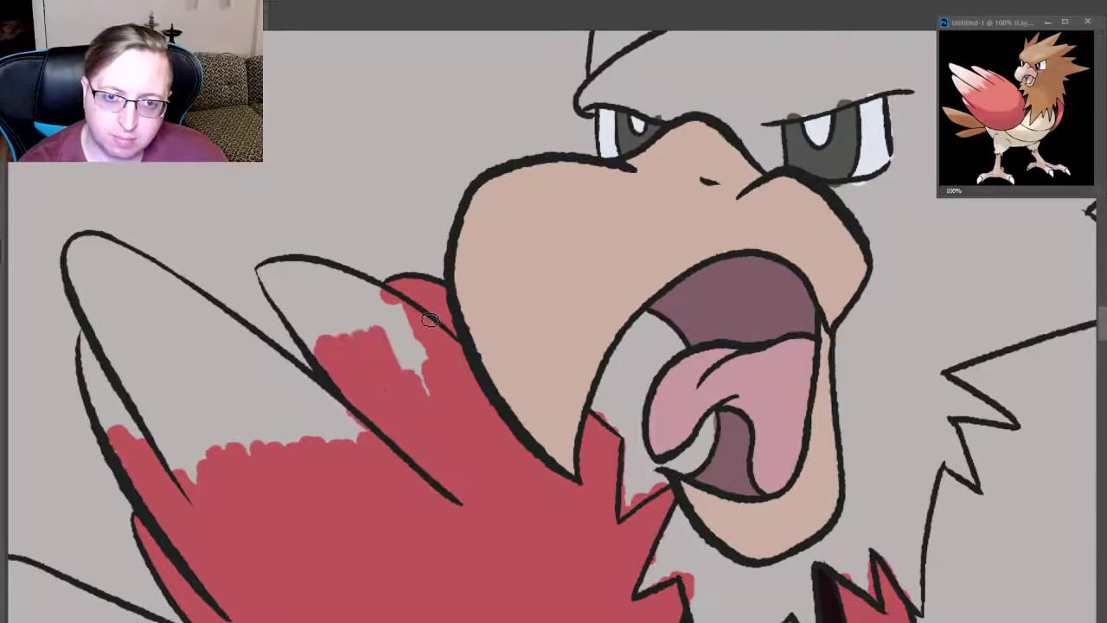
{"action": "left_click_drag", "start_coordinate": [416, 380], "coordinate": [389, 311]}
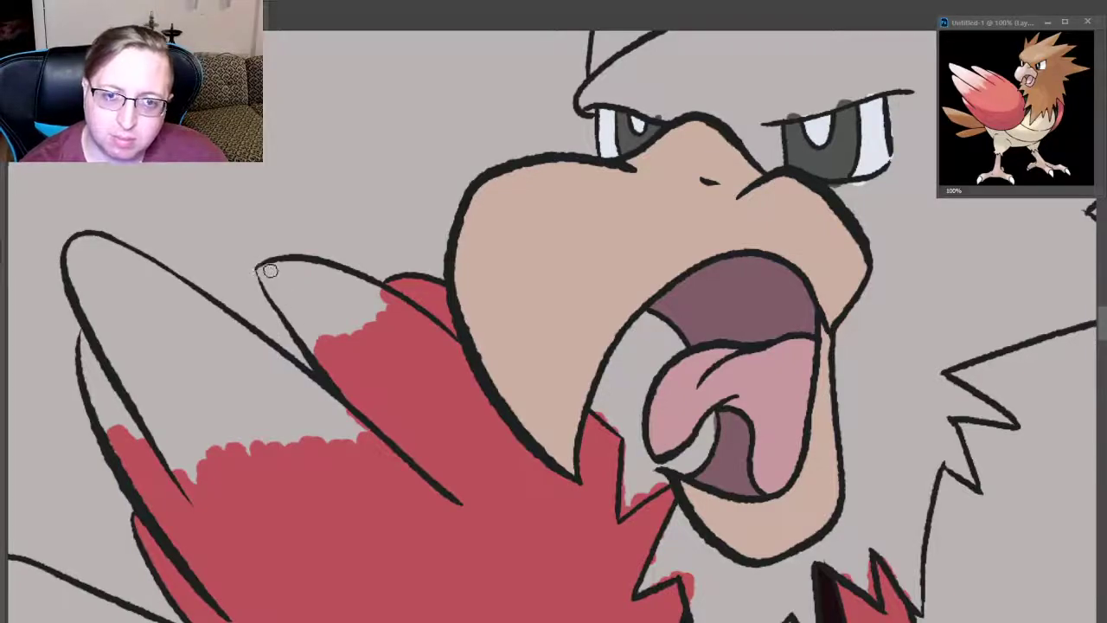
{"action": "left_click_drag", "start_coordinate": [264, 270], "coordinate": [325, 337]}
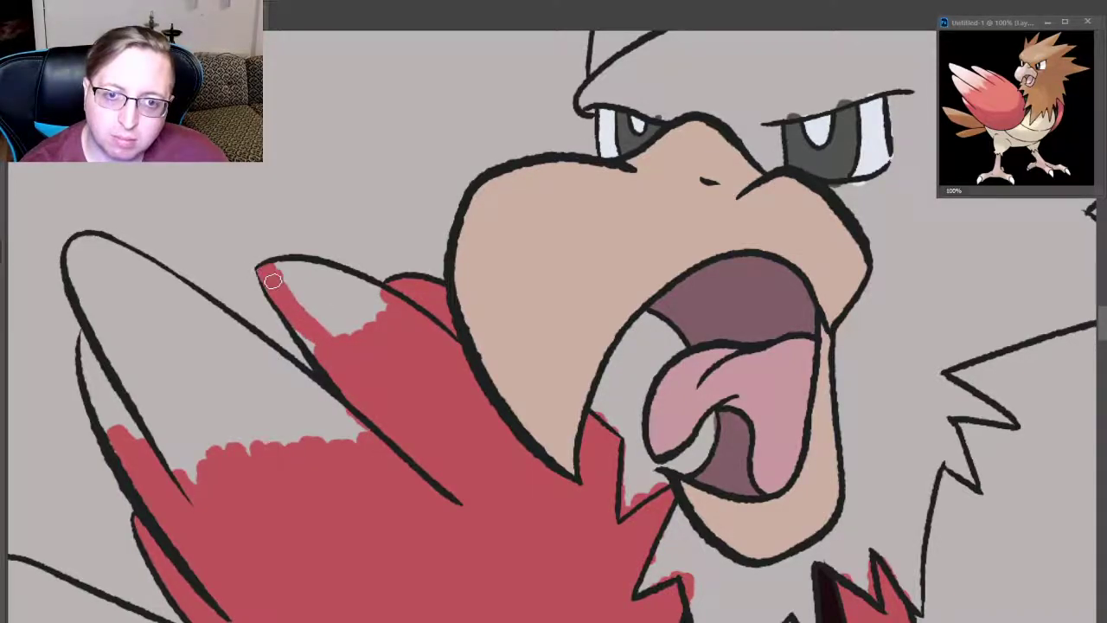
{"action": "mouse_move", "coordinate": [285, 286]}
{"action": "left_mouse_down"}
{"action": "mouse_move", "coordinate": [347, 316]}
{"action": "mouse_move", "coordinate": [386, 298]}
{"action": "left_mouse_up"}
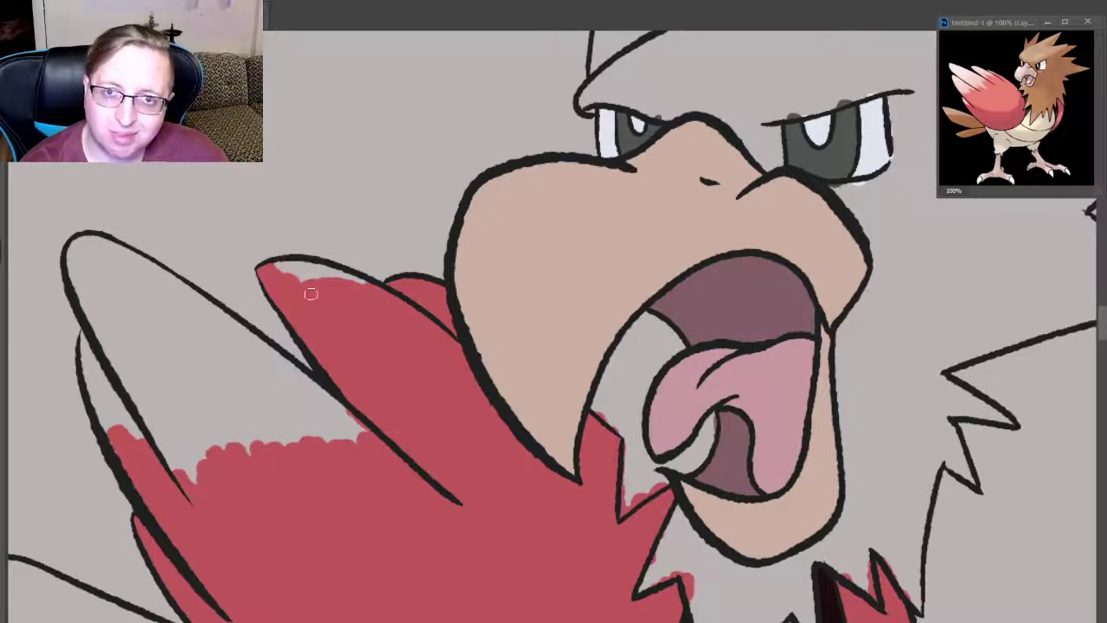
{"action": "left_click_drag", "start_coordinate": [293, 286], "coordinate": [337, 275]}
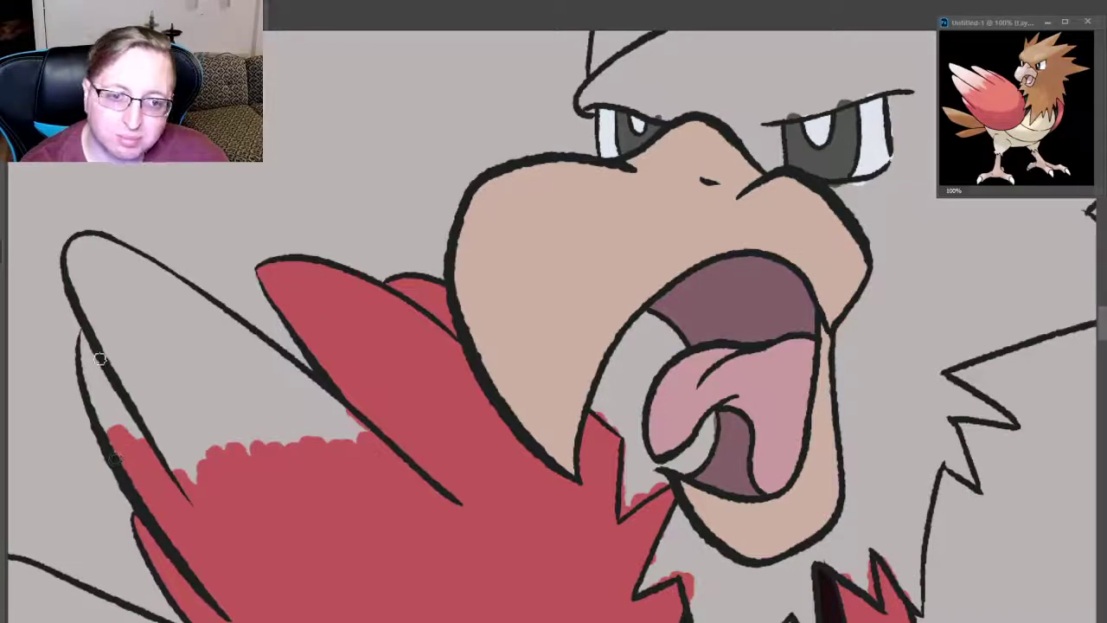
- Cover the remaining grey gaps on the left wing with red
{"action": "mouse_move", "coordinate": [104, 402]}
{"action": "left_mouse_down"}
{"action": "mouse_move", "coordinate": [99, 357]}
{"action": "mouse_move", "coordinate": [111, 419]}
{"action": "left_mouse_up"}
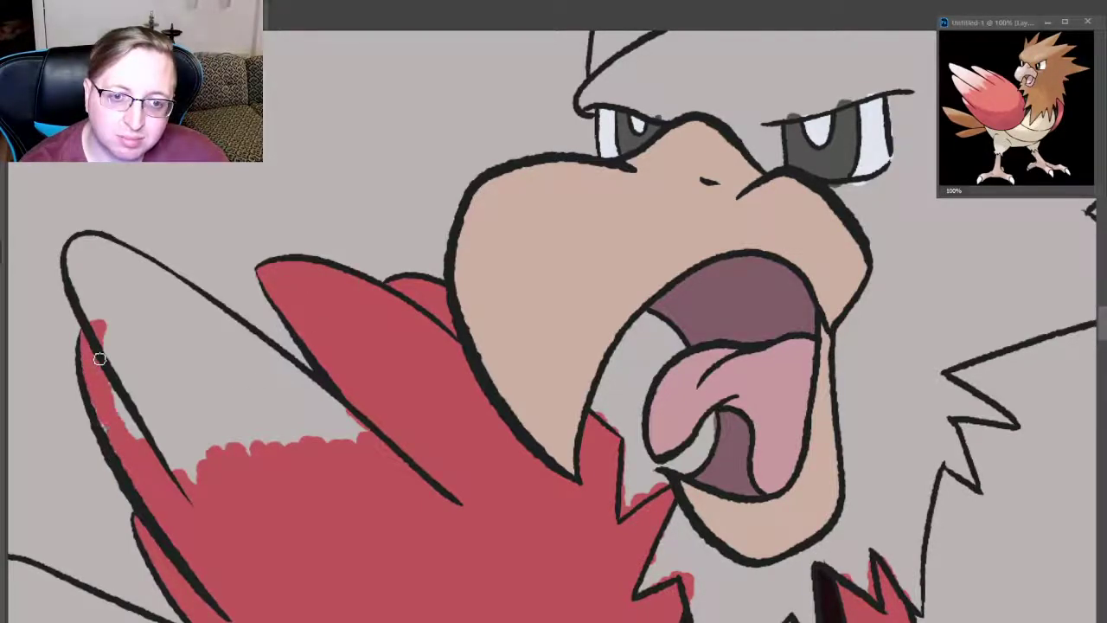
{"action": "mouse_move", "coordinate": [122, 372]}
{"action": "left_mouse_down"}
{"action": "mouse_move", "coordinate": [130, 433]}
{"action": "mouse_move", "coordinate": [186, 467]}
{"action": "mouse_move", "coordinate": [212, 450]}
{"action": "left_mouse_up"}
{"action": "left_click_drag", "start_coordinate": [191, 372], "coordinate": [234, 441]}
{"action": "left_click_drag", "start_coordinate": [207, 373], "coordinate": [259, 433]}
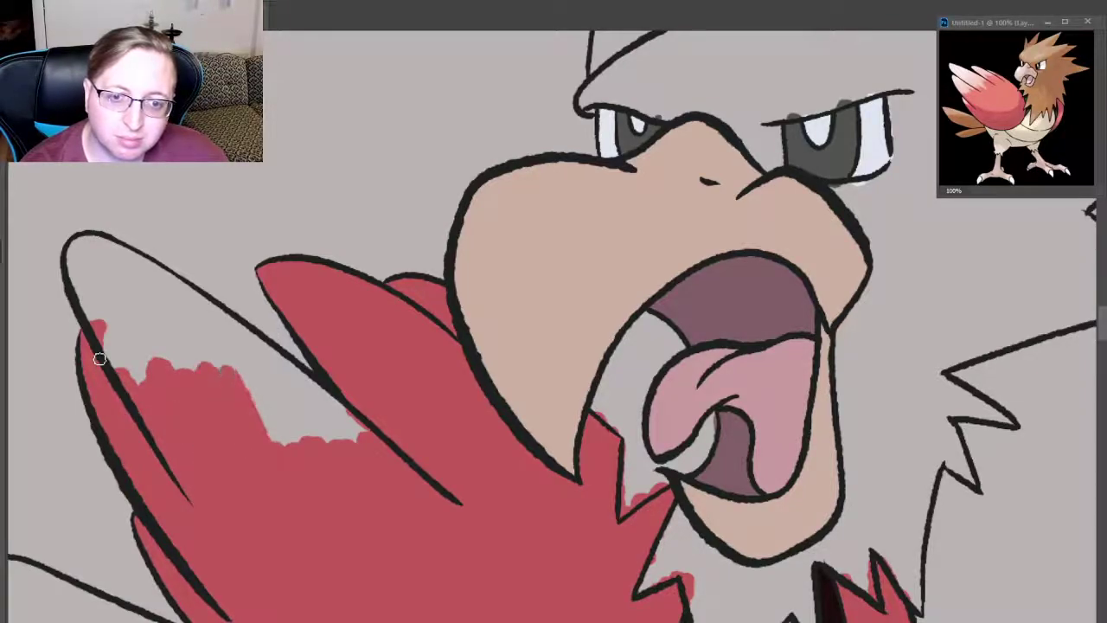
{"action": "mouse_move", "coordinate": [247, 380]}
{"action": "left_mouse_down"}
{"action": "mouse_move", "coordinate": [286, 437]}
{"action": "mouse_move", "coordinate": [338, 437]}
{"action": "left_mouse_up"}
{"action": "mouse_move", "coordinate": [286, 393]}
{"action": "left_mouse_down"}
{"action": "mouse_move", "coordinate": [364, 433]}
{"action": "mouse_move", "coordinate": [286, 381]}
{"action": "left_mouse_up"}
{"action": "left_click_drag", "start_coordinate": [303, 385], "coordinate": [247, 367]}
{"action": "left_click_drag", "start_coordinate": [99, 357], "coordinate": [126, 299]}
{"action": "mouse_move", "coordinate": [155, 372]}
{"action": "left_mouse_down"}
{"action": "mouse_move", "coordinate": [117, 299]}
{"action": "mouse_move", "coordinate": [86, 298]}
{"action": "mouse_move", "coordinate": [95, 249]}
{"action": "mouse_move", "coordinate": [164, 307]}
{"action": "mouse_move", "coordinate": [94, 260]}
{"action": "mouse_move", "coordinate": [208, 338]}
{"action": "left_mouse_up"}
- Paint over the grey streaks in the wing tip and edge, then zoom out to the whole bird
{"action": "left_click_drag", "start_coordinate": [87, 268], "coordinate": [134, 325]}
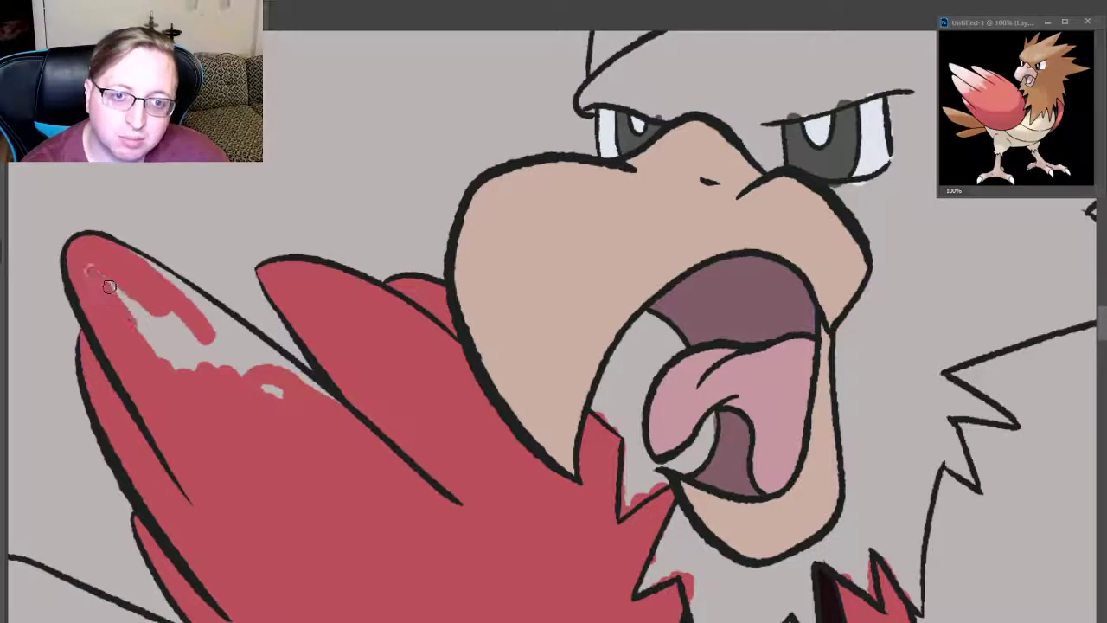
{"action": "left_click_drag", "start_coordinate": [117, 286], "coordinate": [182, 368]}
{"action": "left_click_drag", "start_coordinate": [164, 316], "coordinate": [184, 344]}
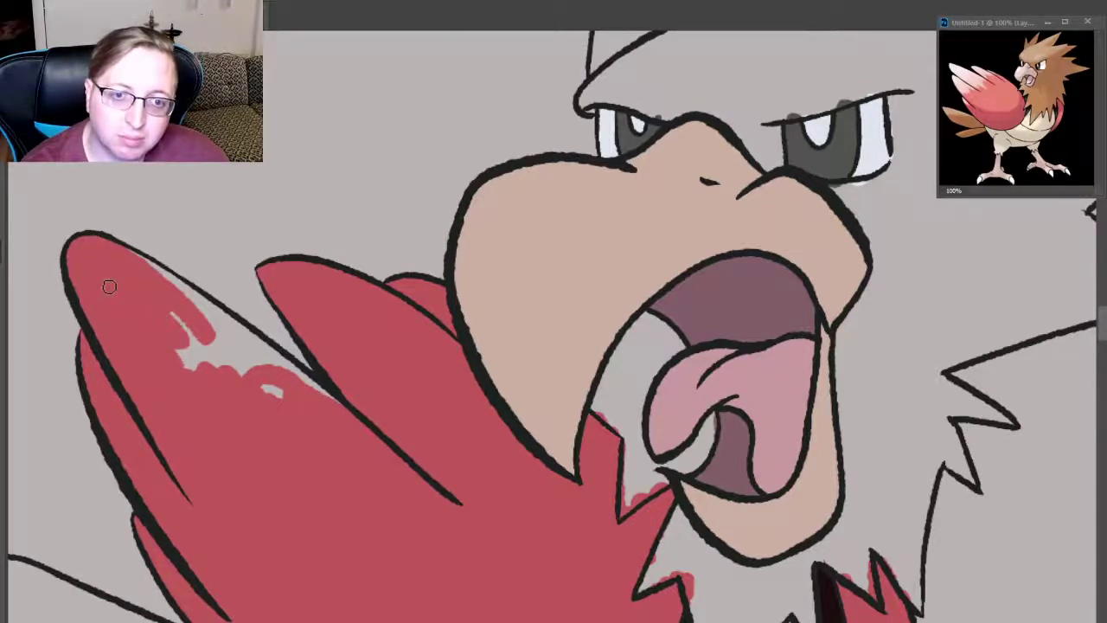
{"action": "mouse_move", "coordinate": [133, 251]}
{"action": "left_mouse_down"}
{"action": "mouse_move", "coordinate": [183, 289]}
{"action": "mouse_move", "coordinate": [235, 355]}
{"action": "left_mouse_up"}
{"action": "left_click_drag", "start_coordinate": [149, 327], "coordinate": [266, 390]}
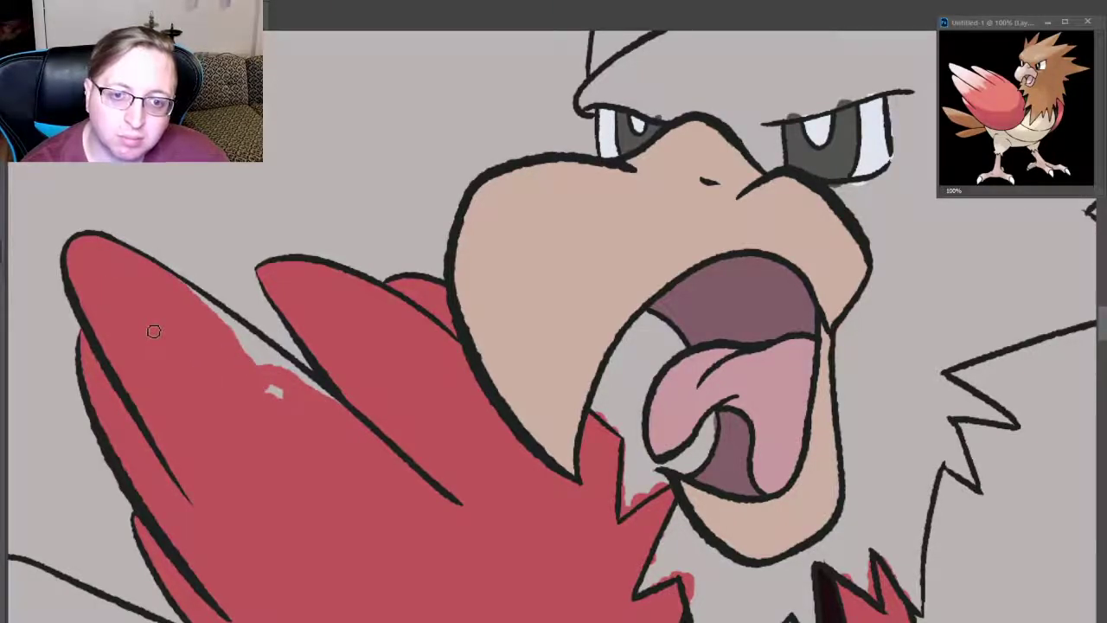
{"action": "left_click_drag", "start_coordinate": [220, 312], "coordinate": [253, 347]}
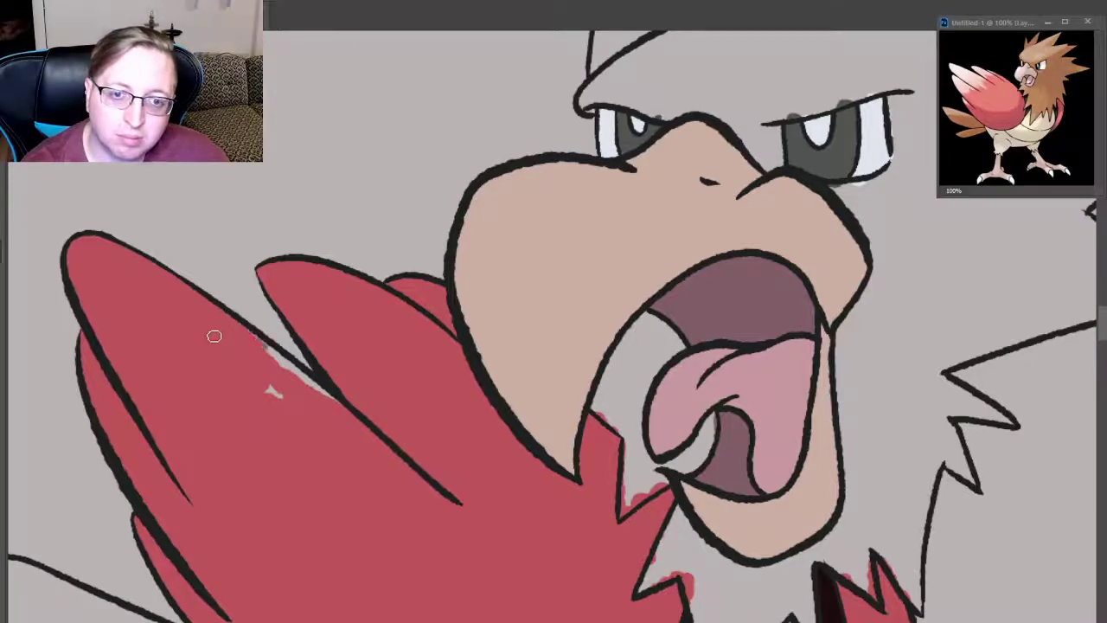
{"action": "left_click_drag", "start_coordinate": [263, 343], "coordinate": [327, 394]}
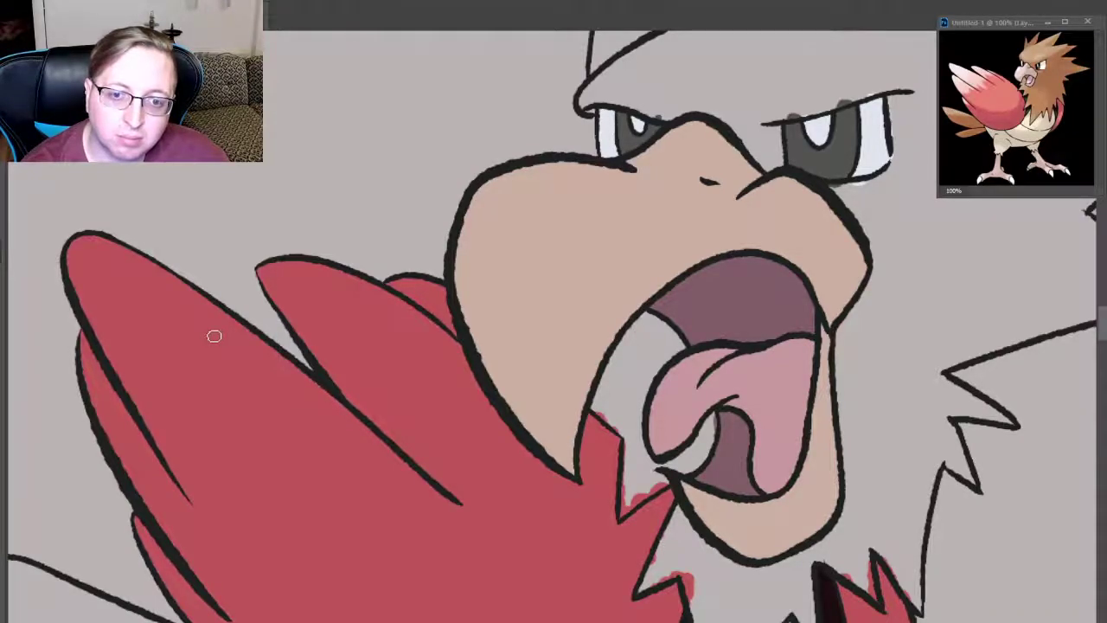
{"action": "key", "text": "ctrl+minus"}
{"action": "key", "text": "ctrl+minus"}
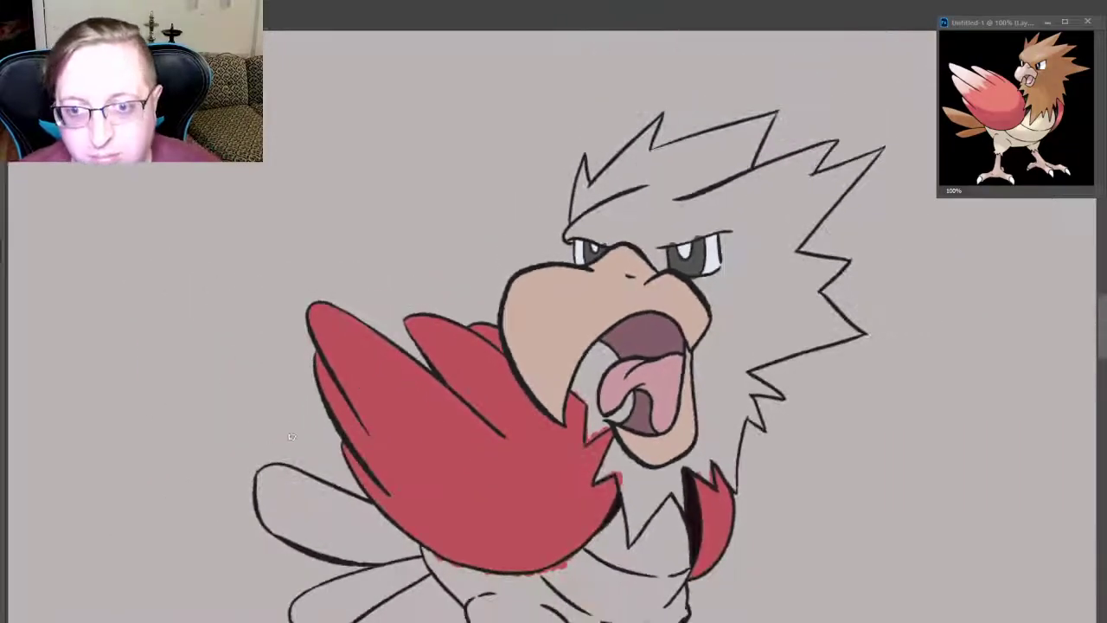
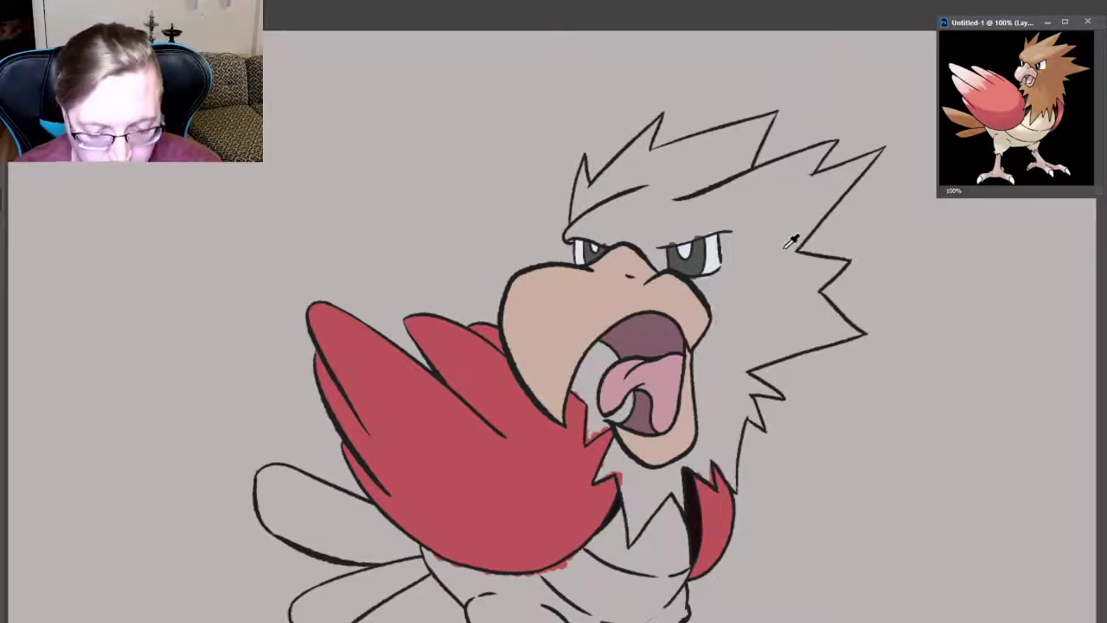
- Adjust the zoom until the canvas is close on the grey gap below the beak
{"action": "key", "text": "ctrl+plus"}
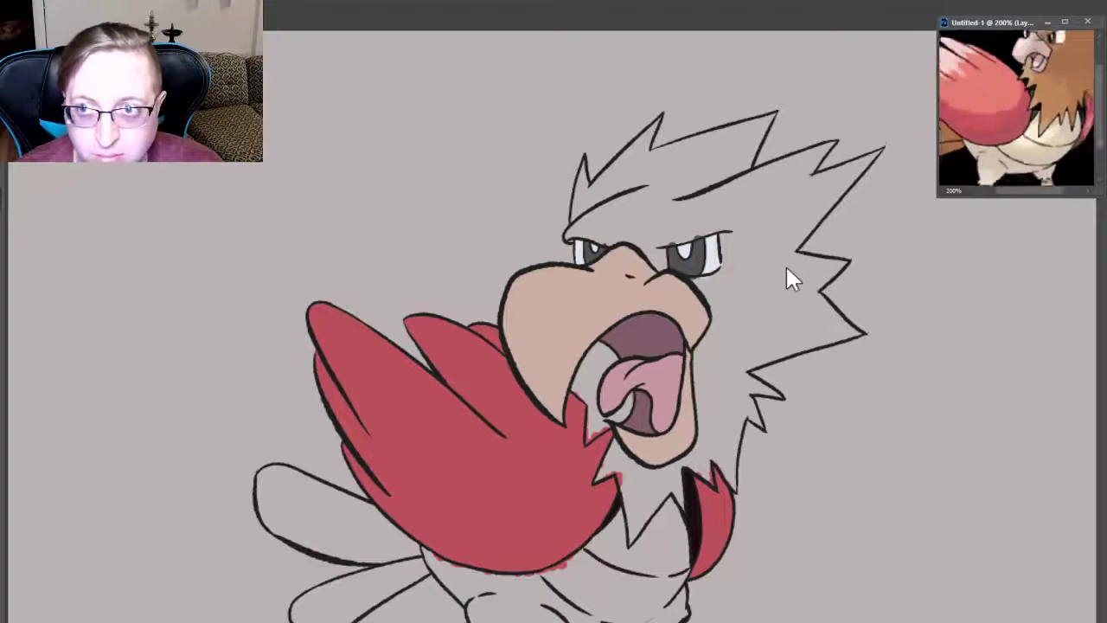
{"action": "key", "text": "ctrl+minus"}
{"action": "key", "text": "ctrl+minus"}
{"action": "key", "text": "ctrl+plus"}
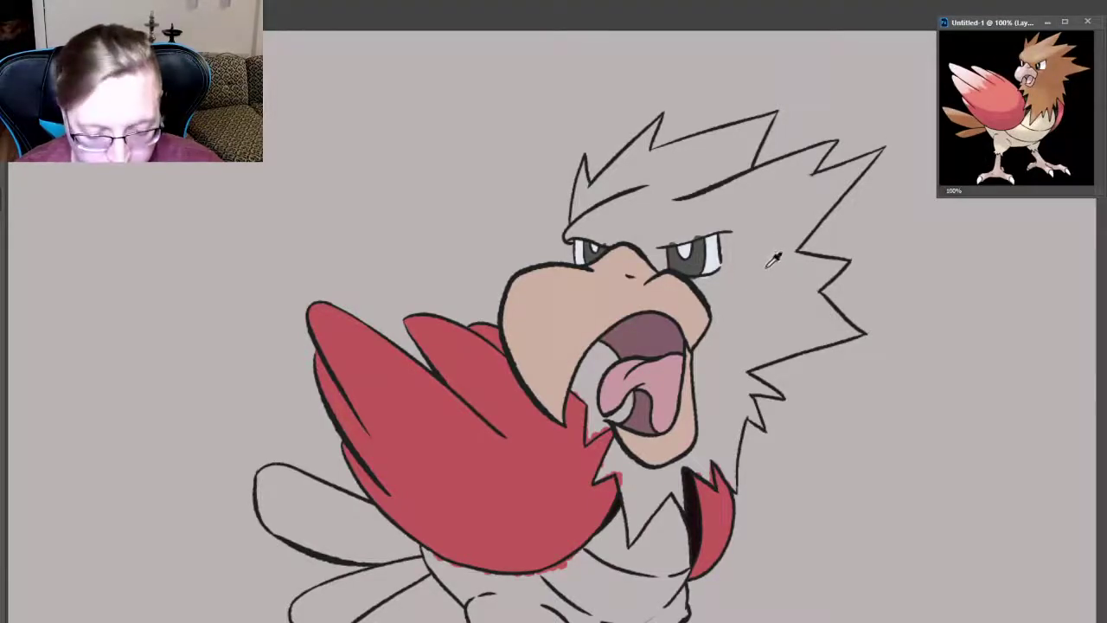
{"action": "key", "text": "ctrl+plus"}
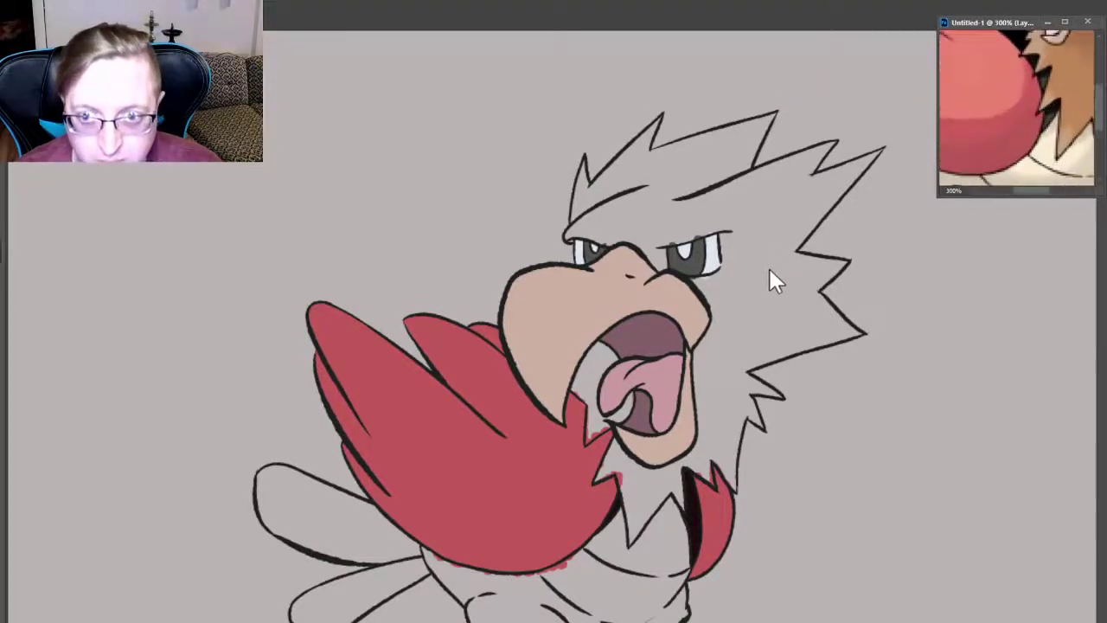
{"action": "key", "text": "ctrl+minus"}
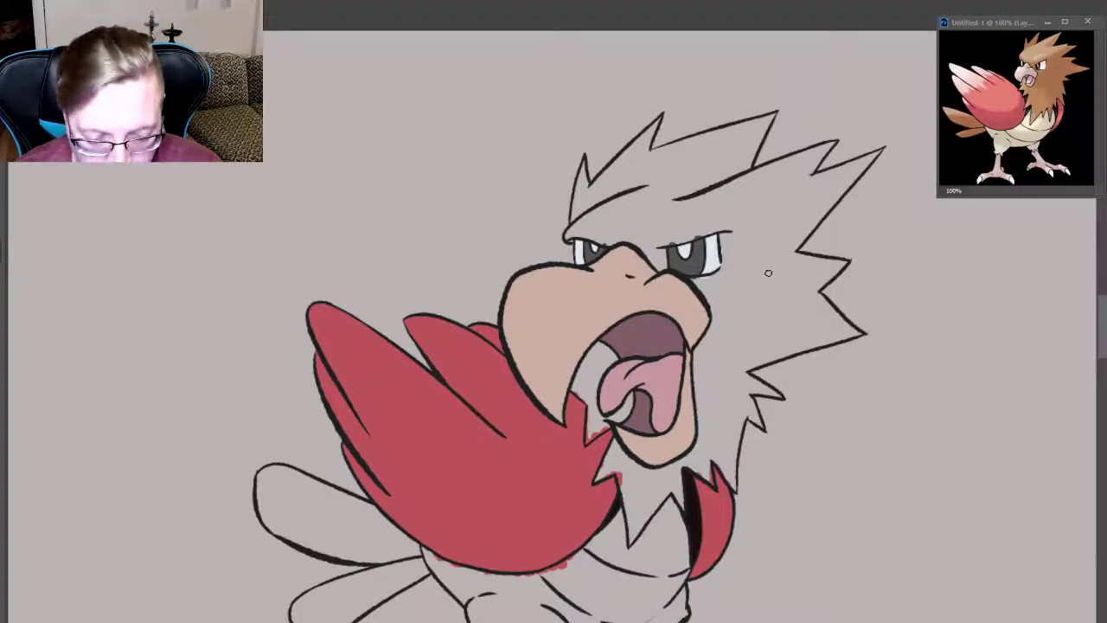
{"action": "key", "text": "ctrl+plus"}
{"action": "key", "text": "ctrl+plus"}
{"action": "key", "text": "ctrl+plus"}
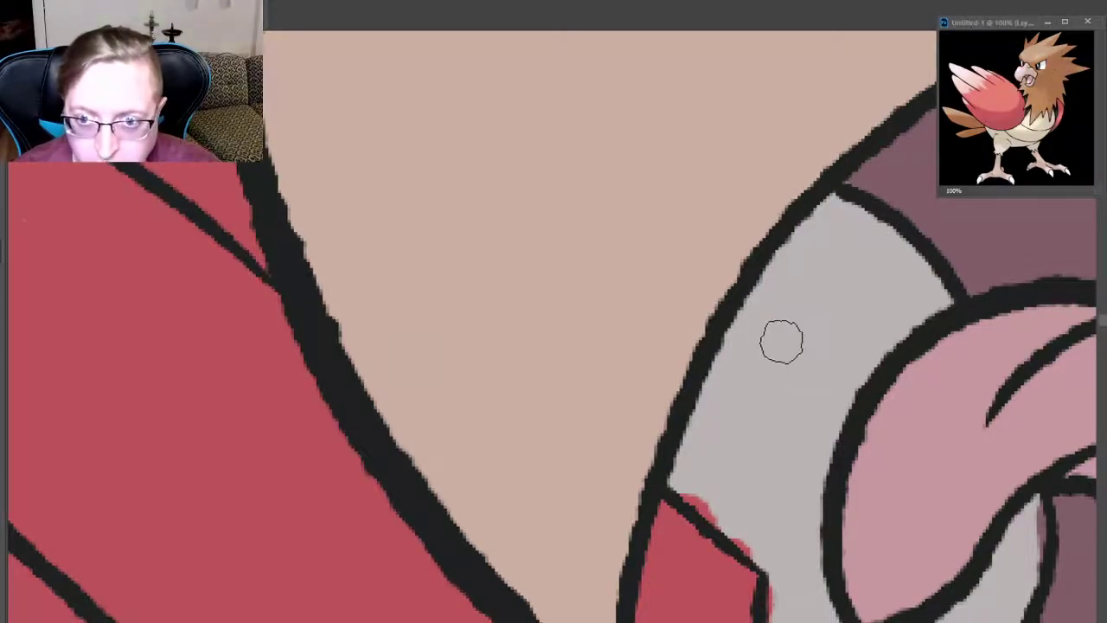
- Paint brown into the grey area below the beak, up along its outline toward the mouth
{"action": "mouse_move", "coordinate": [781, 346]}
{"action": "left_mouse_down"}
{"action": "mouse_move", "coordinate": [766, 432]}
{"action": "mouse_move", "coordinate": [705, 471]}
{"action": "mouse_move", "coordinate": [714, 507]}
{"action": "mouse_move", "coordinate": [792, 558]}
{"action": "left_mouse_up"}
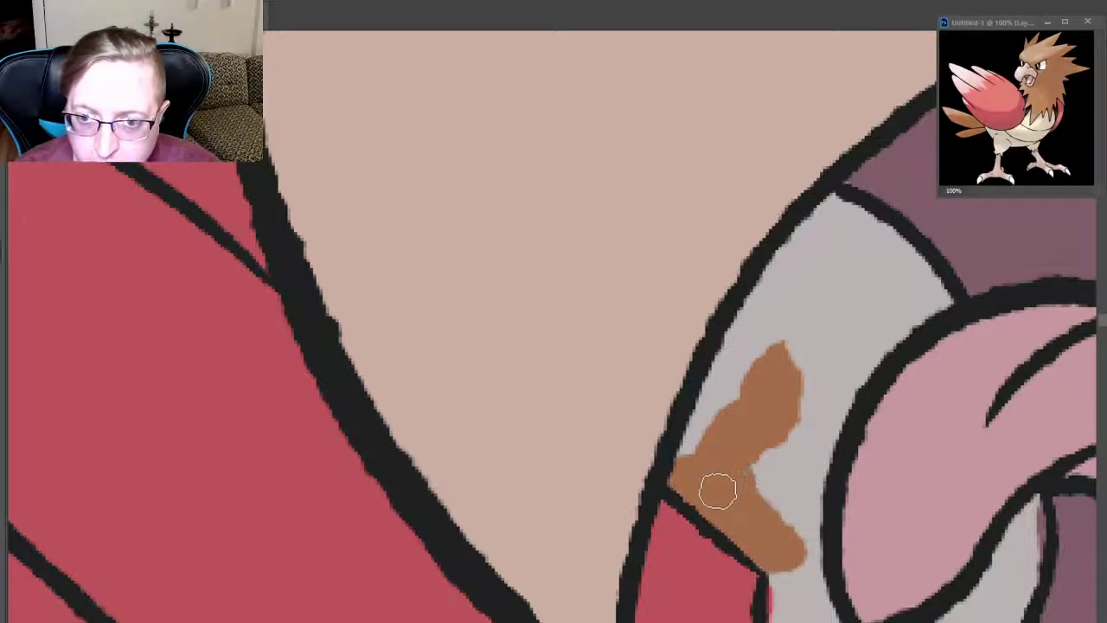
{"action": "left_click_drag", "start_coordinate": [718, 490], "coordinate": [724, 438]}
{"action": "left_click_drag", "start_coordinate": [802, 334], "coordinate": [760, 342]}
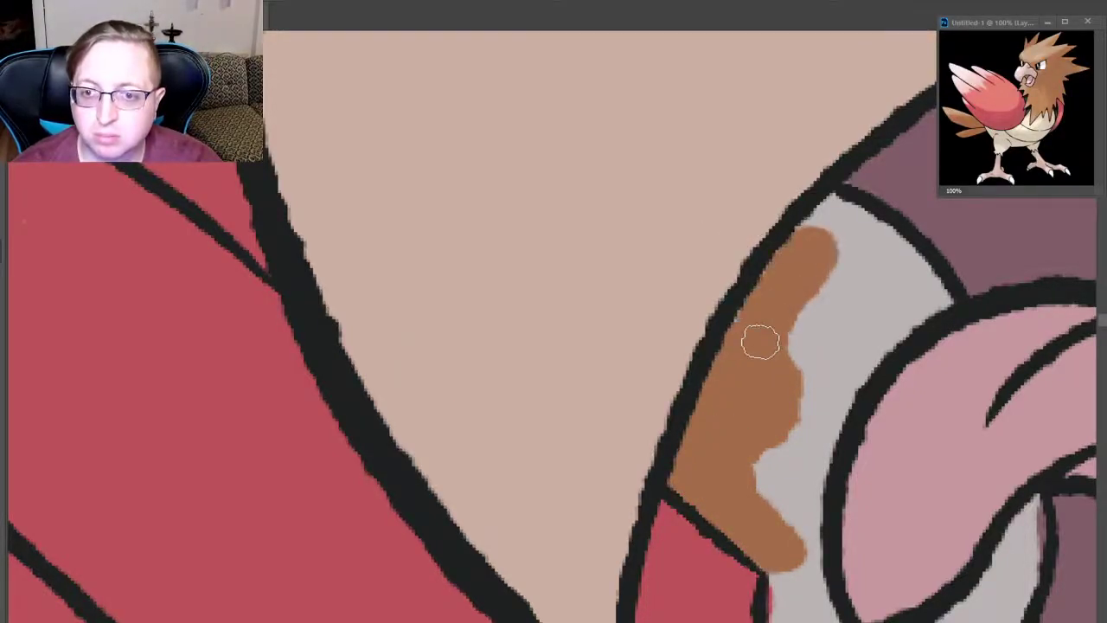
{"action": "mouse_move", "coordinate": [804, 263]}
{"action": "left_mouse_down"}
{"action": "mouse_move", "coordinate": [827, 212]}
{"action": "mouse_move", "coordinate": [870, 246]}
{"action": "left_mouse_up"}
{"action": "left_click_drag", "start_coordinate": [831, 203], "coordinate": [948, 303]}
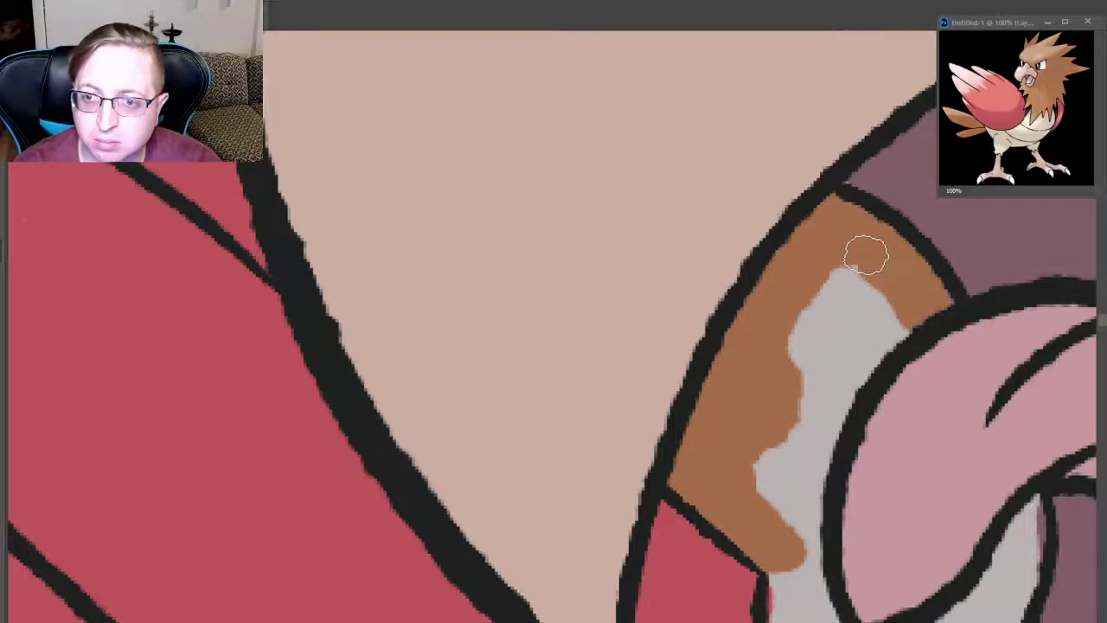
{"action": "mouse_move", "coordinate": [861, 289]}
{"action": "left_mouse_down"}
{"action": "mouse_move", "coordinate": [900, 346]}
{"action": "mouse_move", "coordinate": [813, 424]}
{"action": "mouse_move", "coordinate": [801, 458]}
{"action": "mouse_move", "coordinate": [805, 380]}
{"action": "left_mouse_up"}
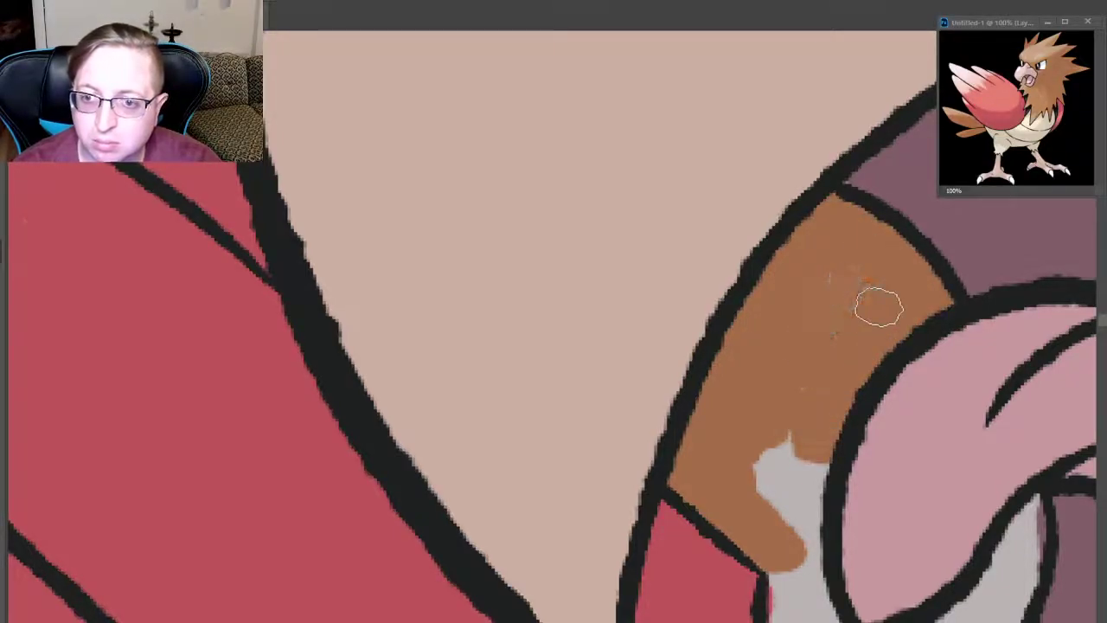
{"action": "mouse_move", "coordinate": [787, 433]}
{"action": "left_mouse_down"}
{"action": "mouse_move", "coordinate": [774, 472]}
{"action": "mouse_move", "coordinate": [800, 541]}
{"action": "left_mouse_up"}
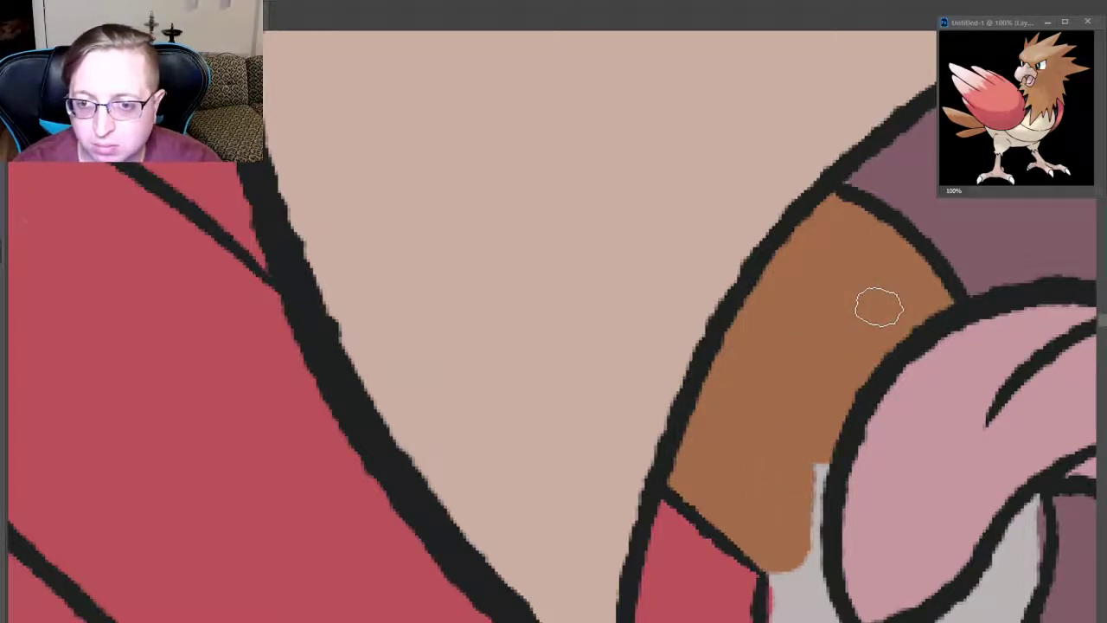
{"action": "left_click_drag", "start_coordinate": [818, 467], "coordinate": [791, 580]}
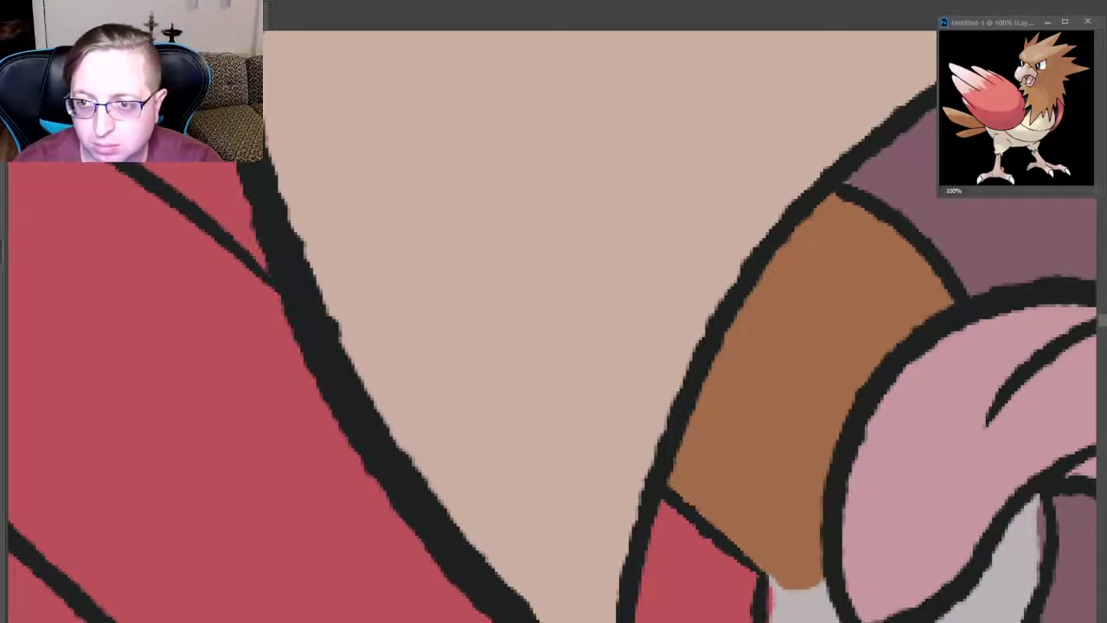
- Brush brown down the grey strip beside the wing, then undo the last two strokes
{"action": "scroll", "coordinate": [554, 346], "scroll_direction": "down", "scroll_amount": 5}
{"action": "scroll", "coordinate": [554, 347], "scroll_direction": "up", "scroll_amount": 2}
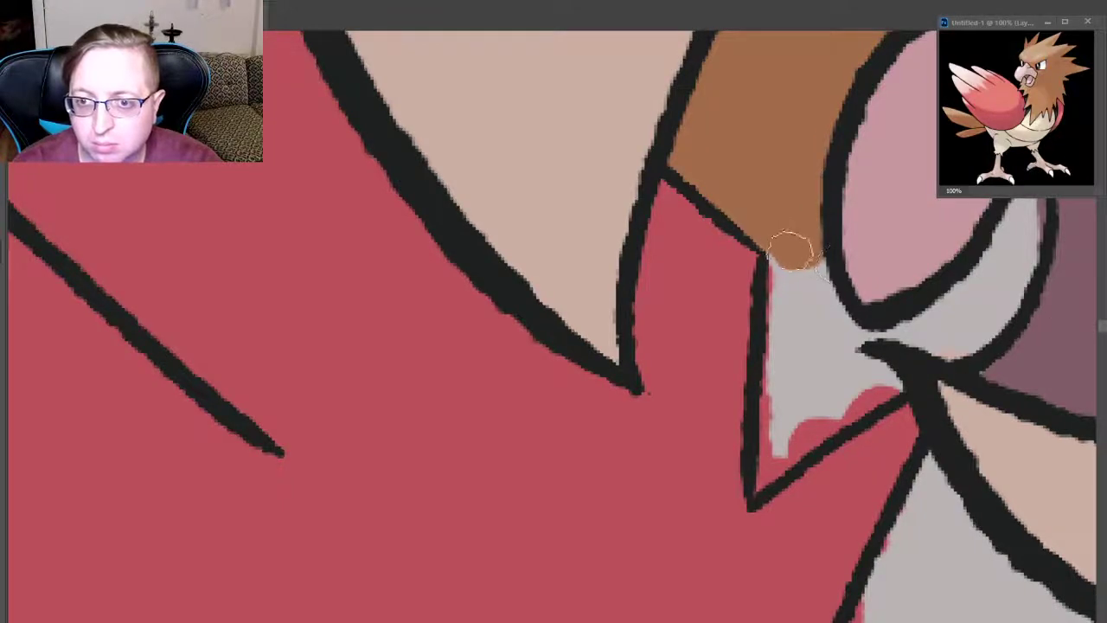
{"action": "mouse_move", "coordinate": [791, 249]}
{"action": "left_mouse_down"}
{"action": "mouse_move", "coordinate": [787, 233]}
{"action": "mouse_move", "coordinate": [773, 421]}
{"action": "left_mouse_up"}
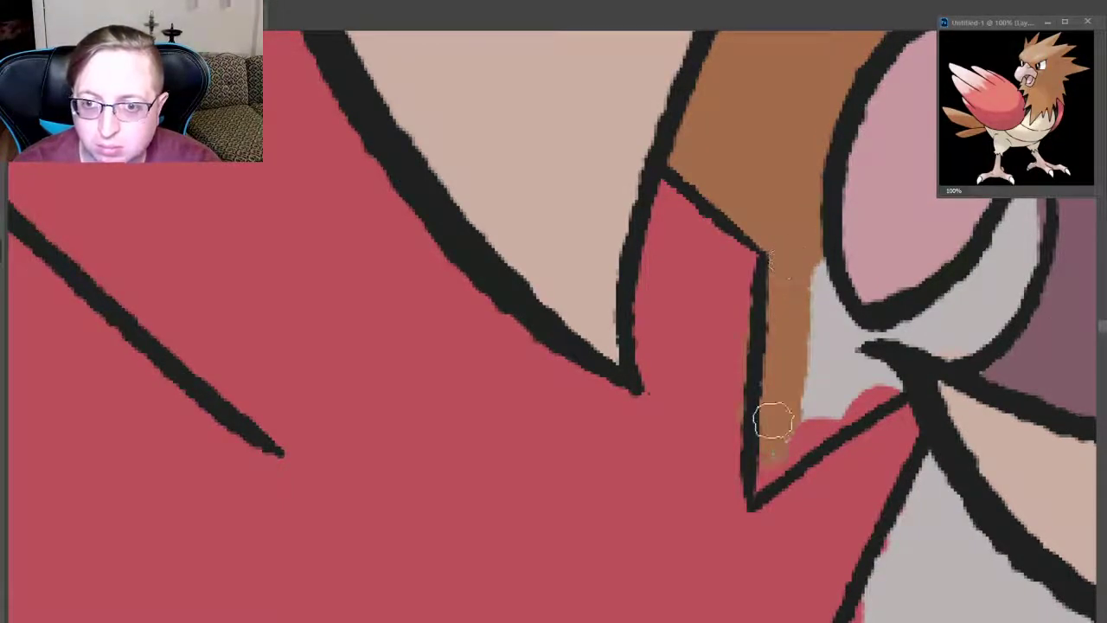
{"action": "left_click_drag", "start_coordinate": [762, 485], "coordinate": [843, 393]}
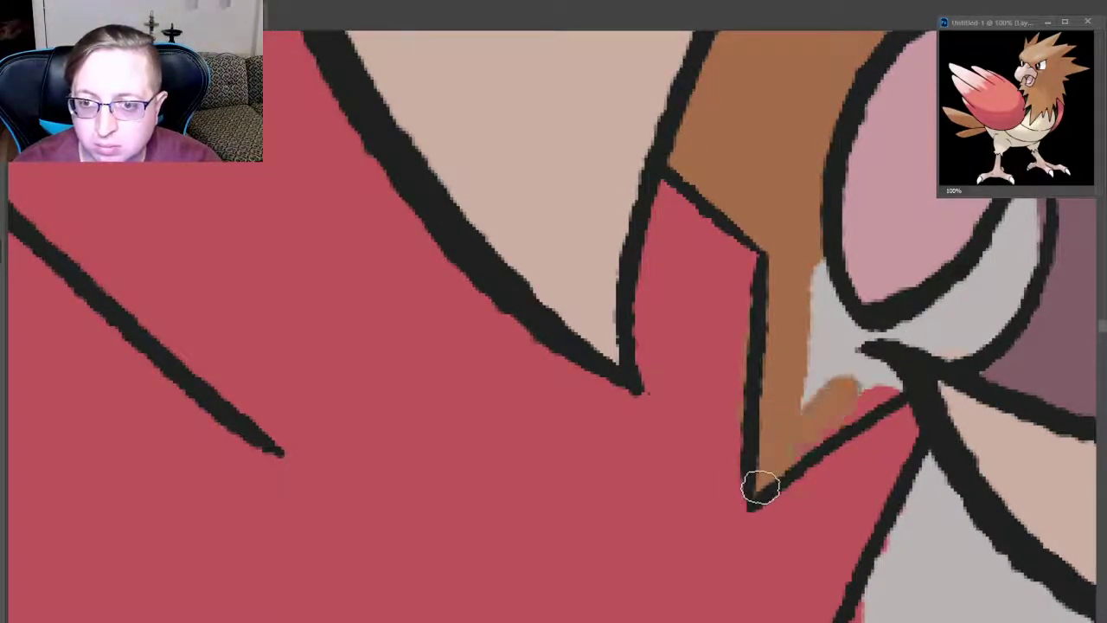
{"action": "mouse_move", "coordinate": [784, 443]}
{"action": "left_mouse_down"}
{"action": "mouse_move", "coordinate": [816, 415]}
{"action": "mouse_move", "coordinate": [799, 239]}
{"action": "mouse_move", "coordinate": [837, 334]}
{"action": "mouse_move", "coordinate": [881, 370]}
{"action": "left_mouse_up"}
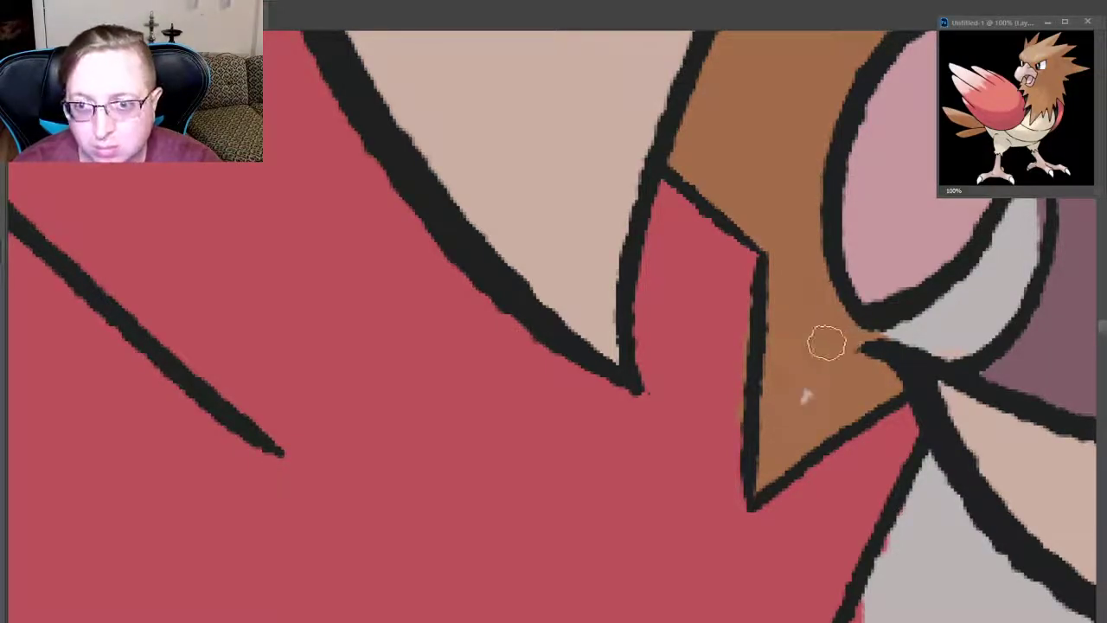
{"action": "key", "text": "ctrl+z"}
{"action": "key", "text": "ctrl+z"}
{"action": "key", "text": "ctrl+z"}
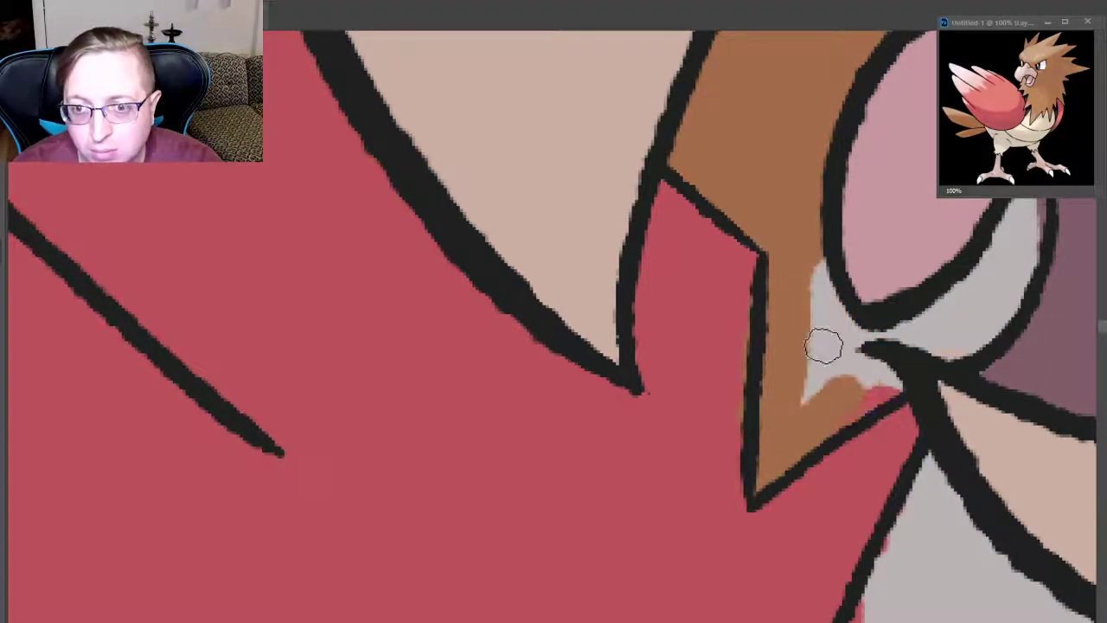
{"action": "key", "text": "ctrl+z"}
{"action": "key", "text": "ctrl+z"}
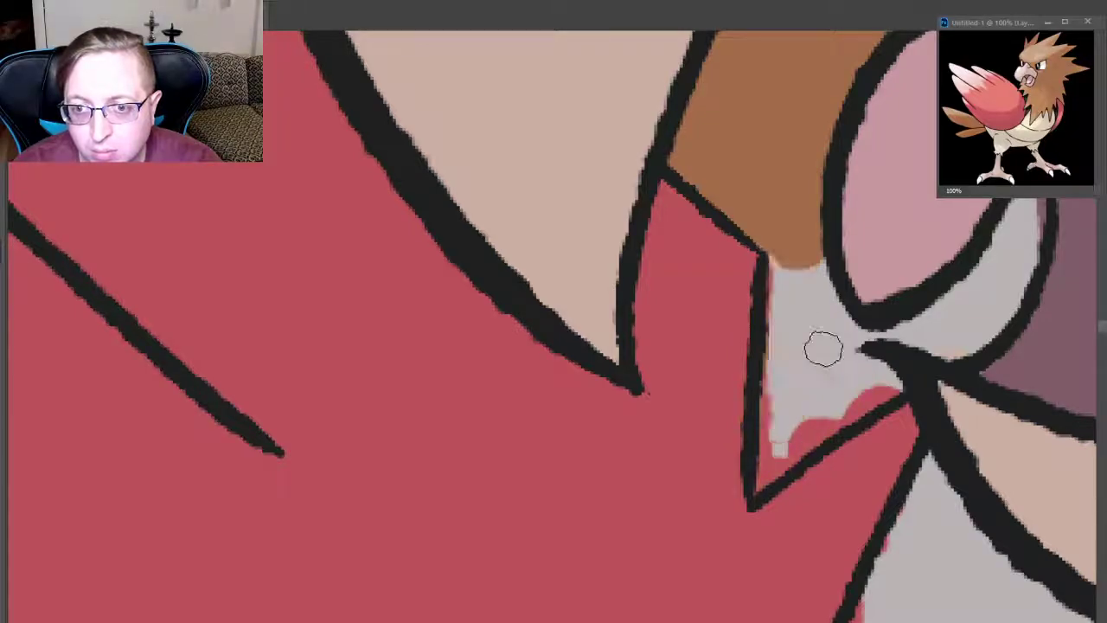
- Repaint the gap between the red areas brown and fill the grey gaps around the mouth
{"action": "mouse_move", "coordinate": [794, 327]}
{"action": "left_mouse_down"}
{"action": "mouse_move", "coordinate": [800, 297]}
{"action": "mouse_move", "coordinate": [788, 419]}
{"action": "left_mouse_up"}
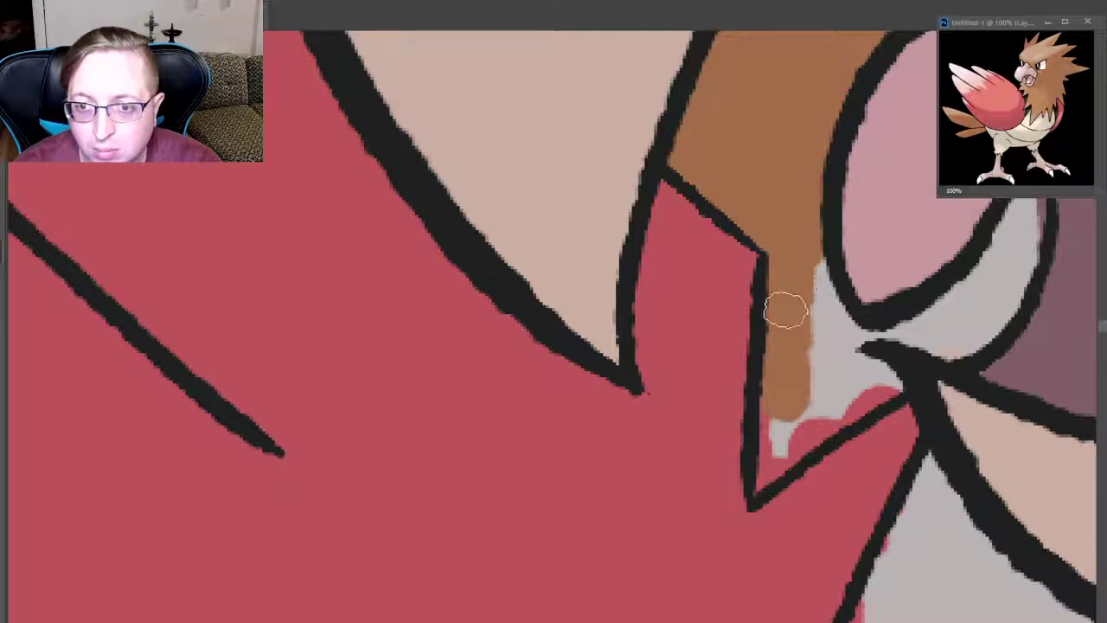
{"action": "mouse_move", "coordinate": [784, 312]}
{"action": "left_mouse_down"}
{"action": "mouse_move", "coordinate": [783, 454]}
{"action": "mouse_move", "coordinate": [786, 440]}
{"action": "mouse_move", "coordinate": [766, 484]}
{"action": "mouse_move", "coordinate": [795, 438]}
{"action": "left_mouse_up"}
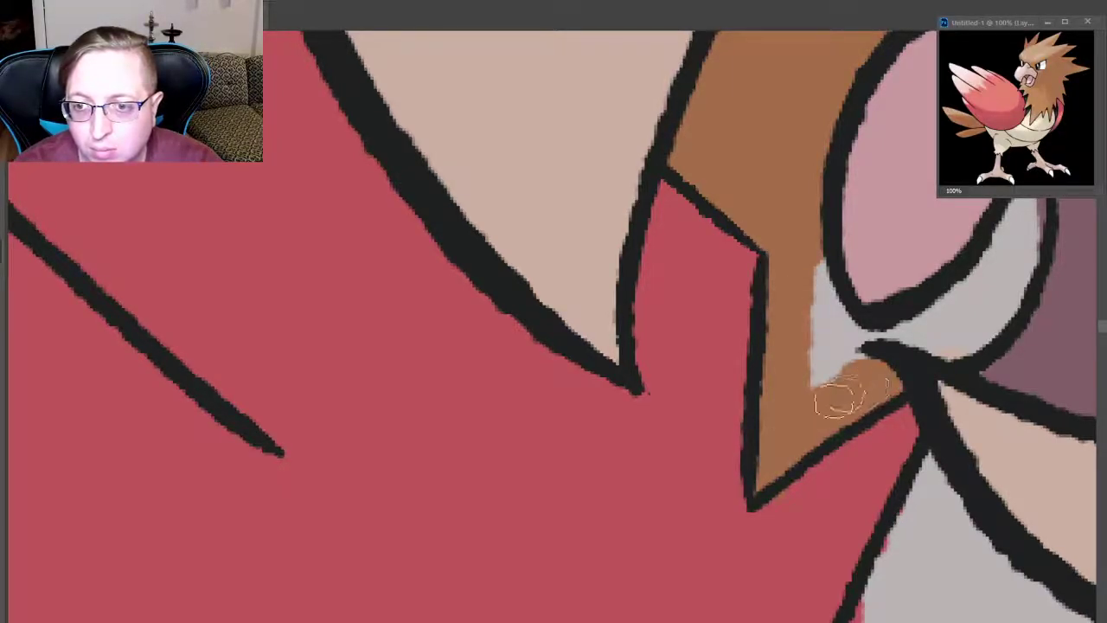
{"action": "mouse_move", "coordinate": [840, 395]}
{"action": "left_mouse_down"}
{"action": "mouse_move", "coordinate": [828, 403]}
{"action": "mouse_move", "coordinate": [815, 317]}
{"action": "mouse_move", "coordinate": [834, 331]}
{"action": "left_mouse_up"}
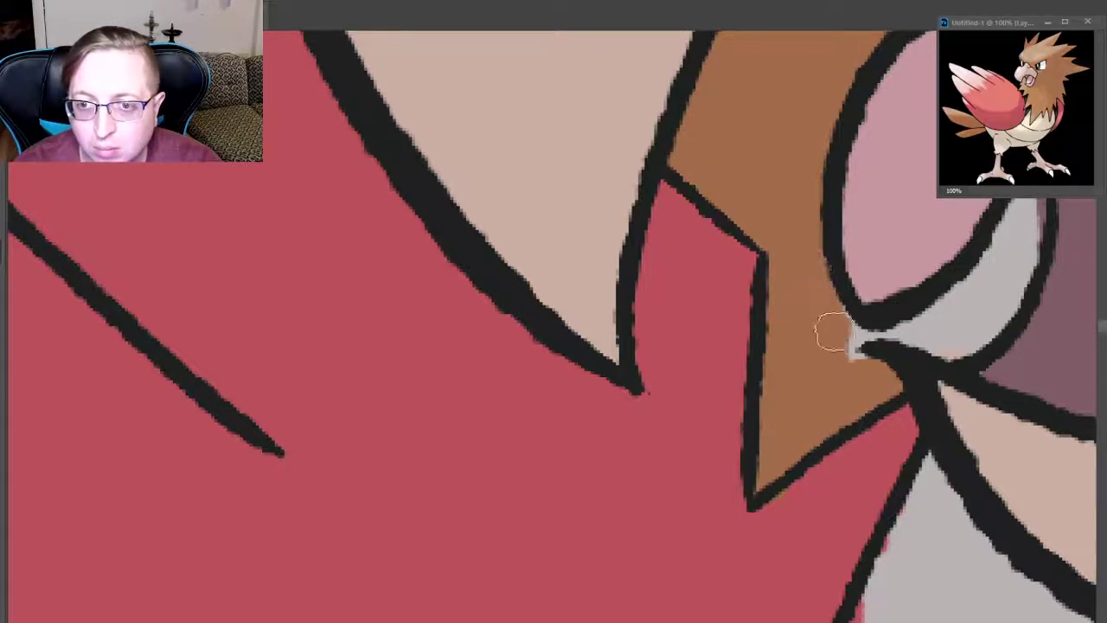
{"action": "mouse_move", "coordinate": [929, 296]}
{"action": "left_mouse_down"}
{"action": "mouse_move", "coordinate": [857, 346]}
{"action": "mouse_move", "coordinate": [932, 346]}
{"action": "mouse_move", "coordinate": [1003, 285]}
{"action": "left_mouse_up"}
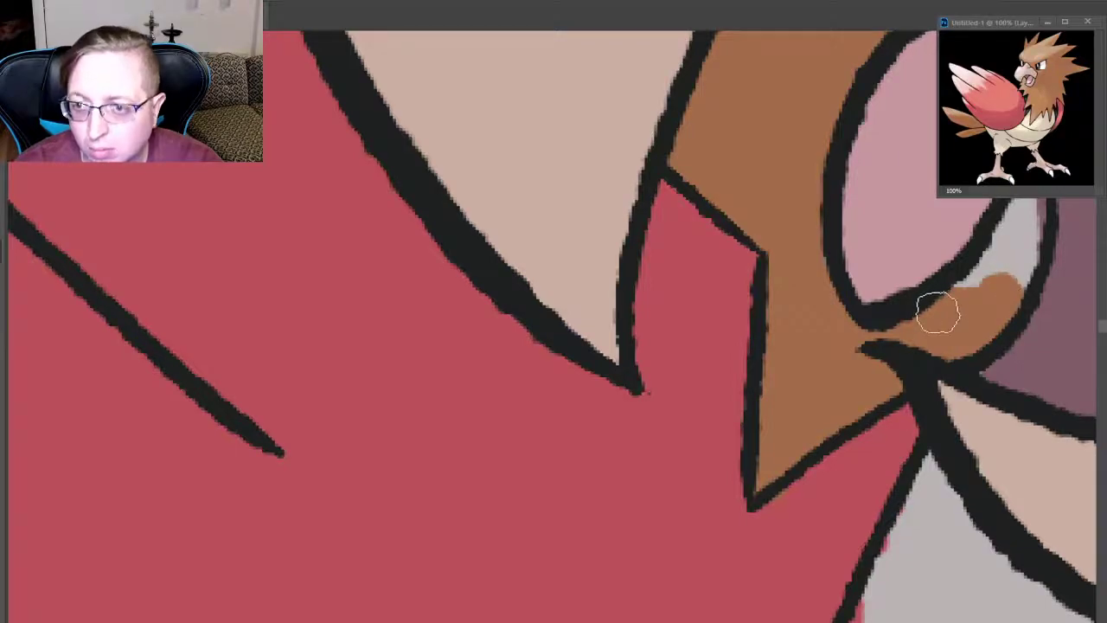
{"action": "mouse_move", "coordinate": [938, 313]}
{"action": "left_mouse_down"}
{"action": "mouse_move", "coordinate": [981, 277]}
{"action": "mouse_move", "coordinate": [972, 291]}
{"action": "left_mouse_up"}
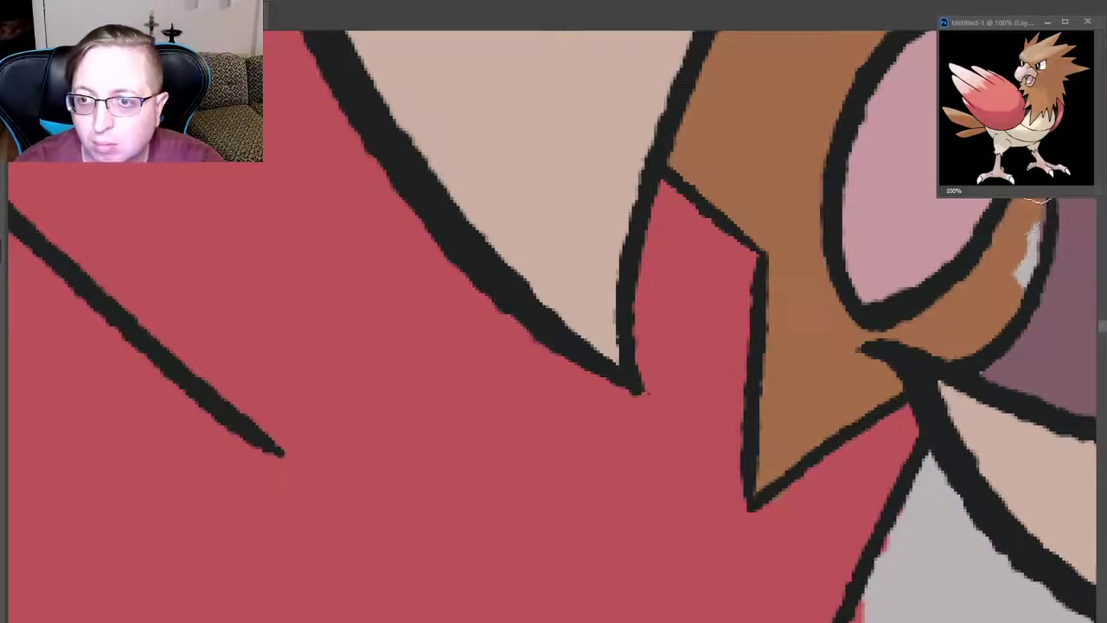
{"action": "left_click_drag", "start_coordinate": [1038, 201], "coordinate": [1041, 199]}
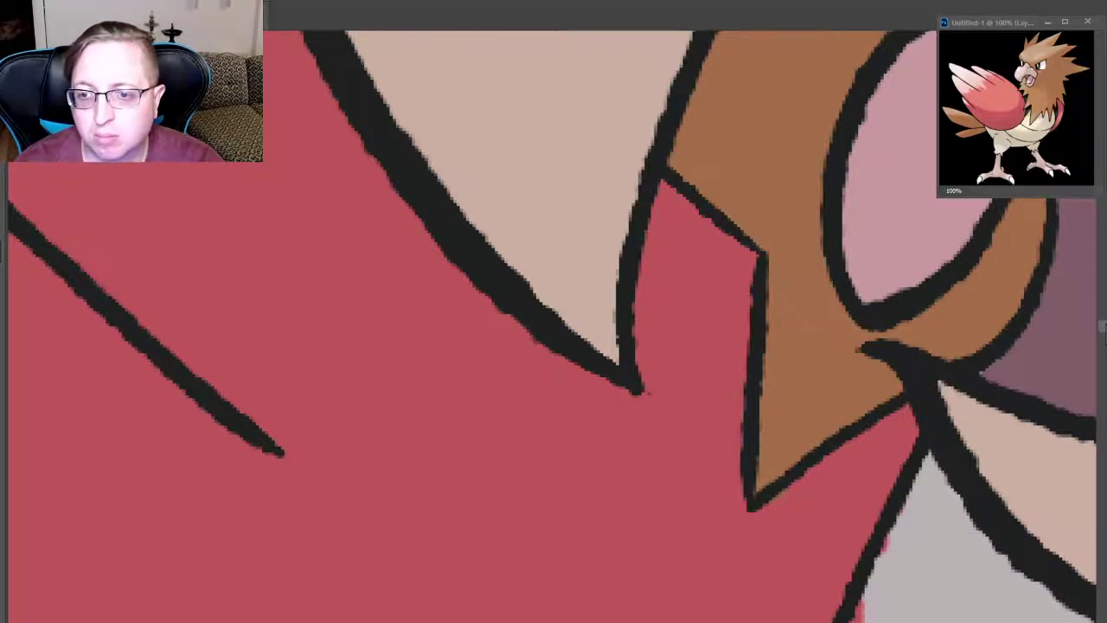
{"action": "scroll", "coordinate": [1025, 457], "scroll_direction": "down", "scroll_amount": 5}
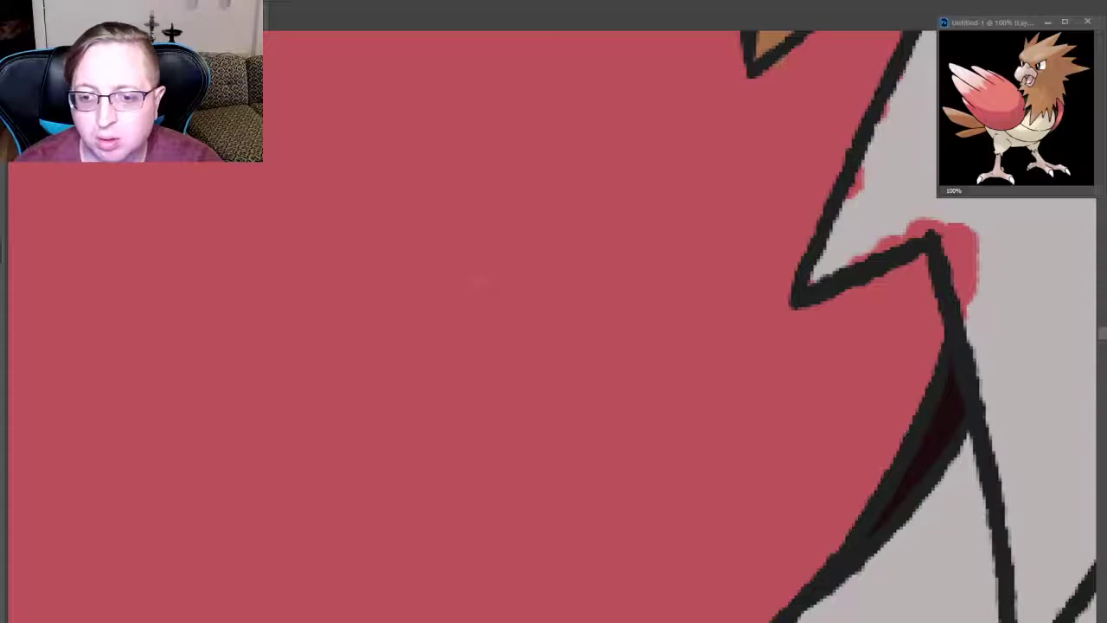
- Paint brown down the chest edge from the beak along the chest line
{"action": "scroll", "coordinate": [554, 329], "scroll_direction": "right", "scroll_amount": 10}
{"action": "scroll", "coordinate": [554, 329], "scroll_direction": "left", "scroll_amount": 3}
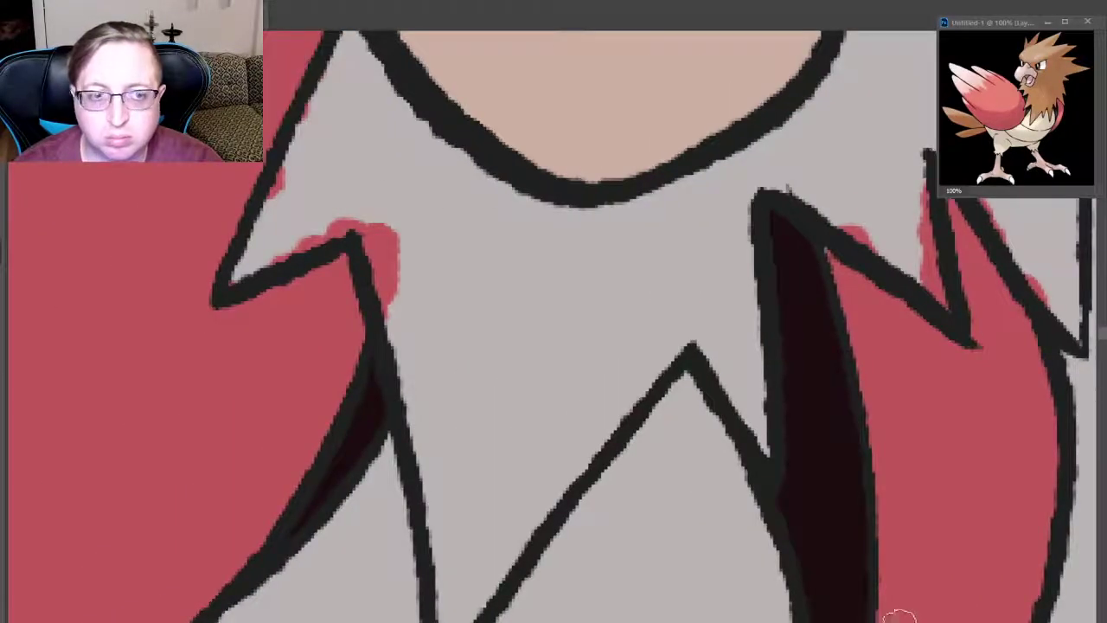
{"action": "scroll", "coordinate": [554, 328], "scroll_direction": "up", "scroll_amount": 1}
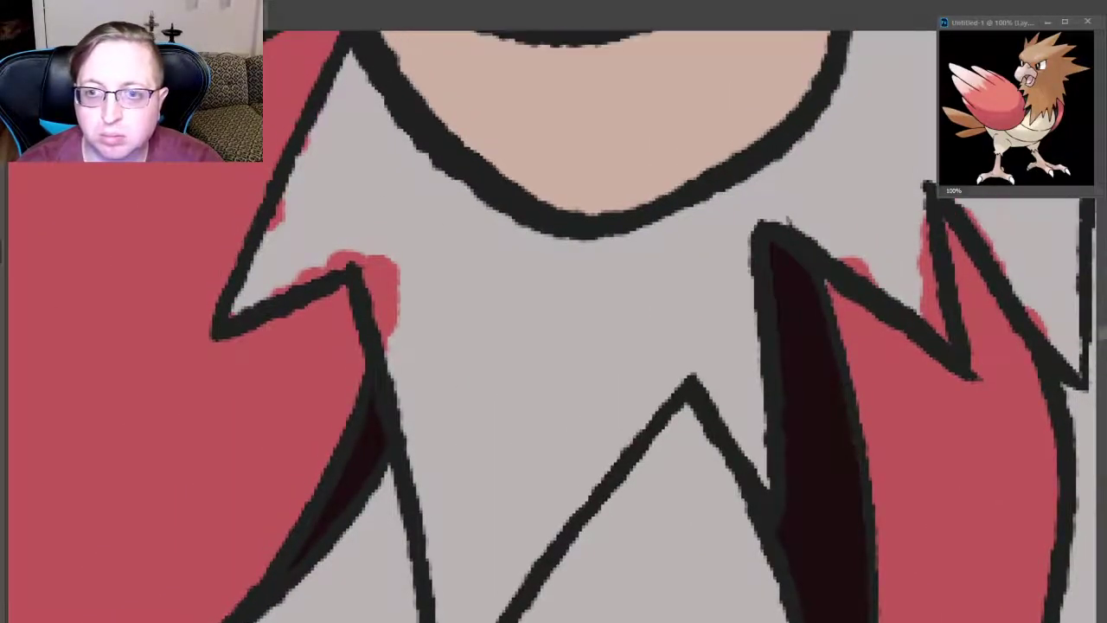
{"action": "mouse_move", "coordinate": [342, 71]}
{"action": "left_mouse_down"}
{"action": "mouse_move", "coordinate": [333, 121]}
{"action": "mouse_move", "coordinate": [234, 308]}
{"action": "left_mouse_up"}
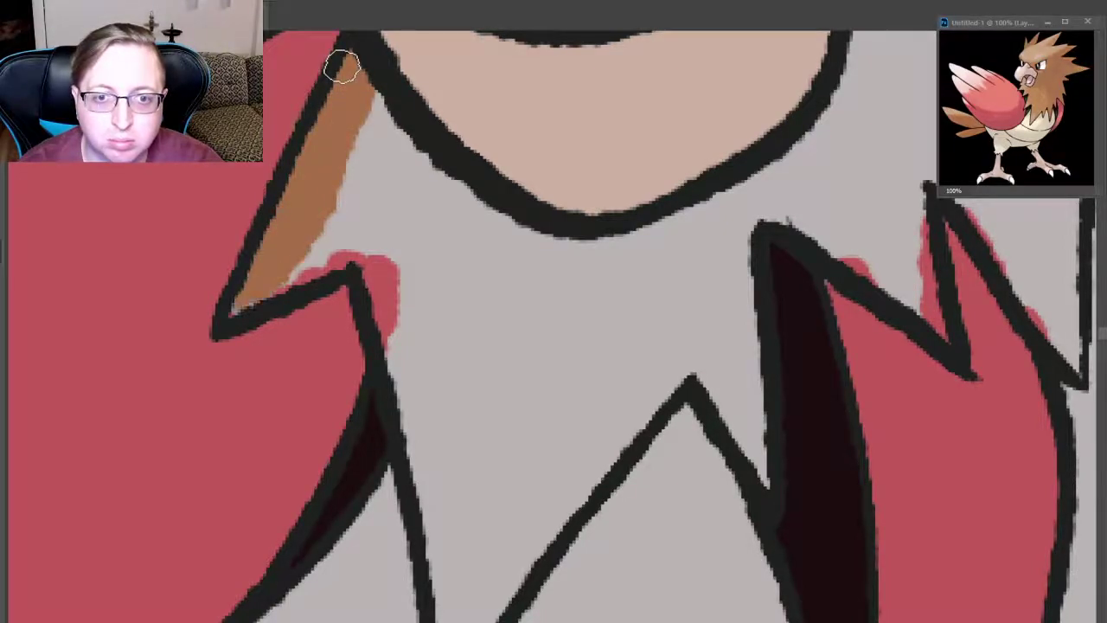
{"action": "mouse_move", "coordinate": [295, 275]}
{"action": "left_mouse_down"}
{"action": "mouse_move", "coordinate": [374, 259]}
{"action": "mouse_move", "coordinate": [400, 236]}
{"action": "mouse_move", "coordinate": [381, 177]}
{"action": "left_mouse_up"}
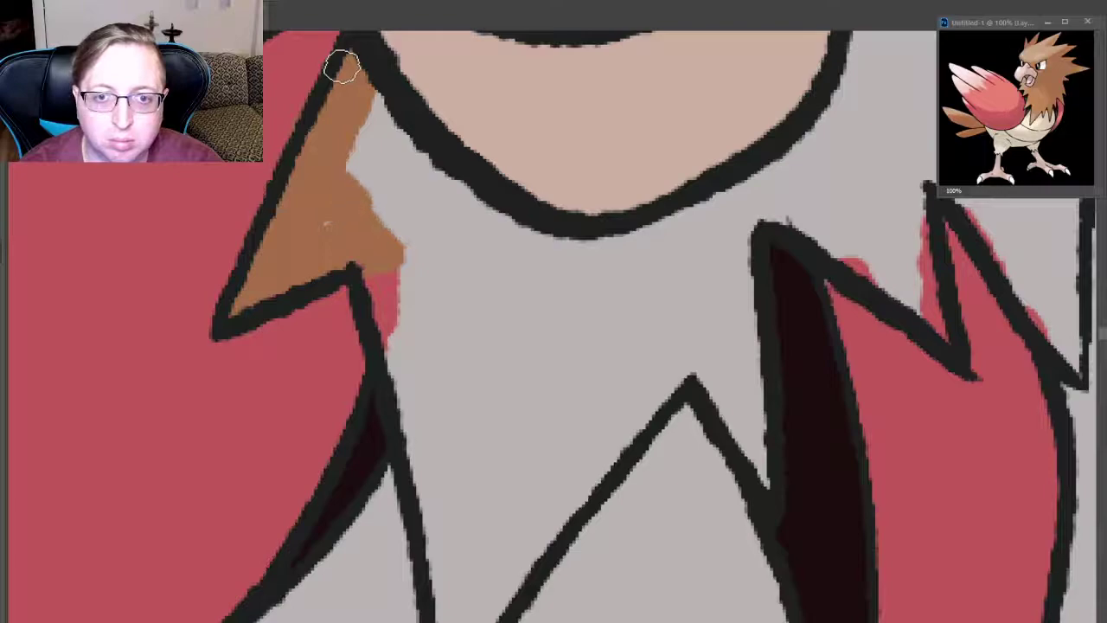
{"action": "left_click_drag", "start_coordinate": [363, 138], "coordinate": [407, 225]}
{"action": "mouse_move", "coordinate": [342, 69]}
{"action": "left_mouse_down"}
{"action": "mouse_move", "coordinate": [459, 246]}
{"action": "mouse_move", "coordinate": [450, 359]}
{"action": "mouse_move", "coordinate": [415, 389]}
{"action": "mouse_move", "coordinate": [442, 424]}
{"action": "left_mouse_up"}
{"action": "mouse_move", "coordinate": [467, 372]}
{"action": "left_mouse_down"}
{"action": "mouse_move", "coordinate": [450, 458]}
{"action": "mouse_move", "coordinate": [458, 619]}
{"action": "left_mouse_up"}
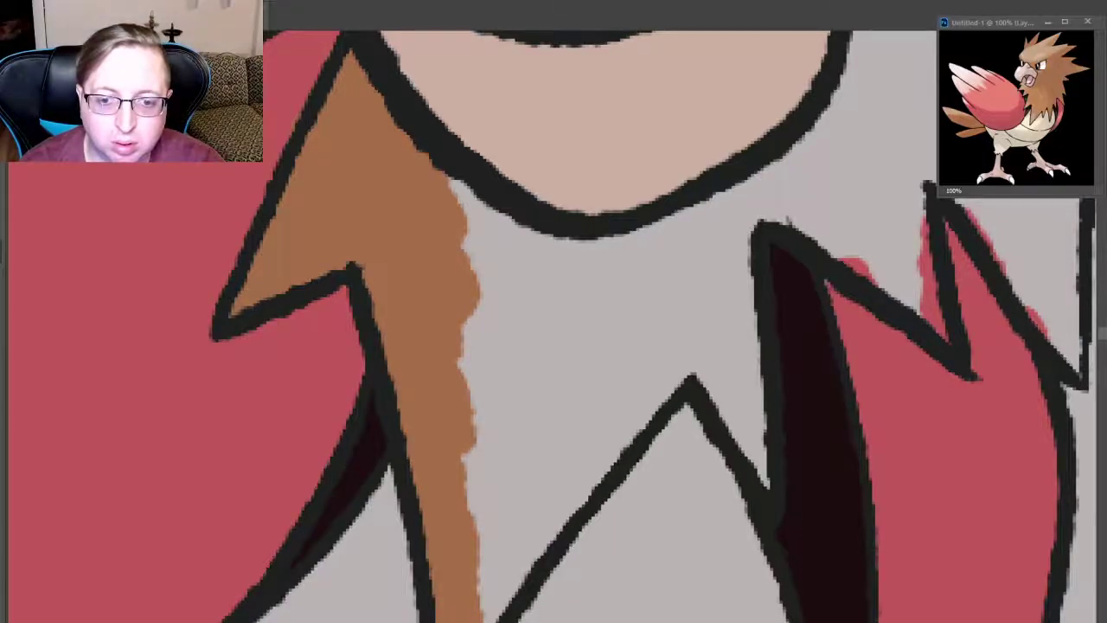
- Fill brown up beside the black line and along the right side of the neck outline
{"action": "left_click_drag", "start_coordinate": [493, 606], "coordinate": [544, 502]}
{"action": "left_click_drag", "start_coordinate": [473, 604], "coordinate": [627, 411]}
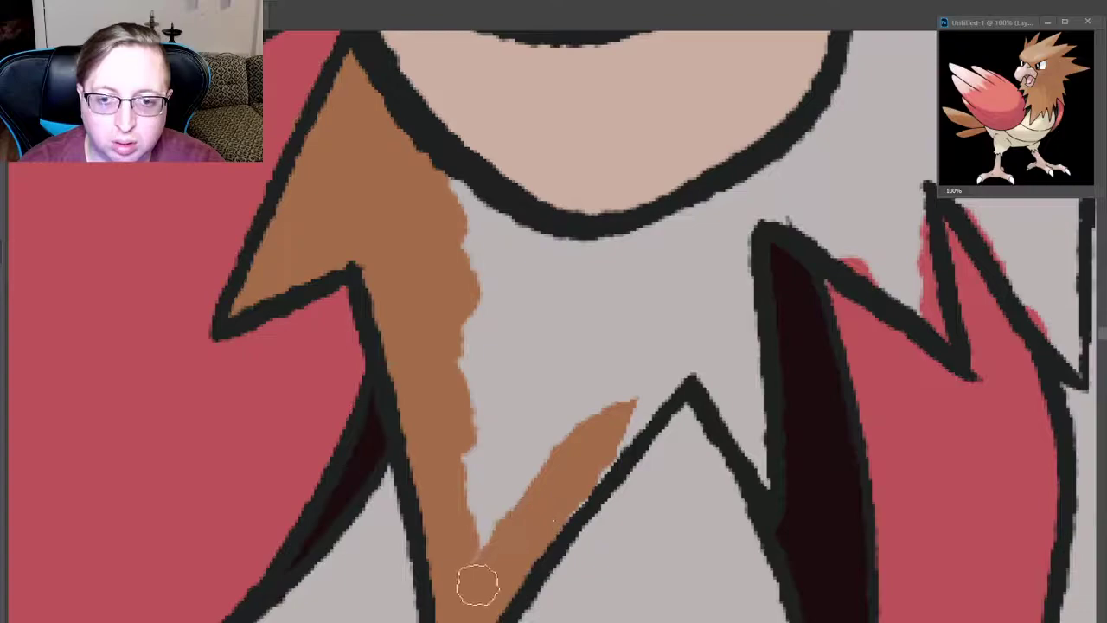
{"action": "left_click_drag", "start_coordinate": [478, 584], "coordinate": [662, 367]}
{"action": "left_click_drag", "start_coordinate": [536, 525], "coordinate": [662, 358]}
{"action": "mouse_move", "coordinate": [516, 510]}
{"action": "left_mouse_down"}
{"action": "mouse_move", "coordinate": [480, 407]}
{"action": "mouse_move", "coordinate": [519, 433]}
{"action": "mouse_move", "coordinate": [580, 346]}
{"action": "mouse_move", "coordinate": [658, 328]}
{"action": "mouse_move", "coordinate": [705, 359]}
{"action": "mouse_move", "coordinate": [731, 406]}
{"action": "left_mouse_up"}
{"action": "left_click_drag", "start_coordinate": [690, 329], "coordinate": [761, 467]}
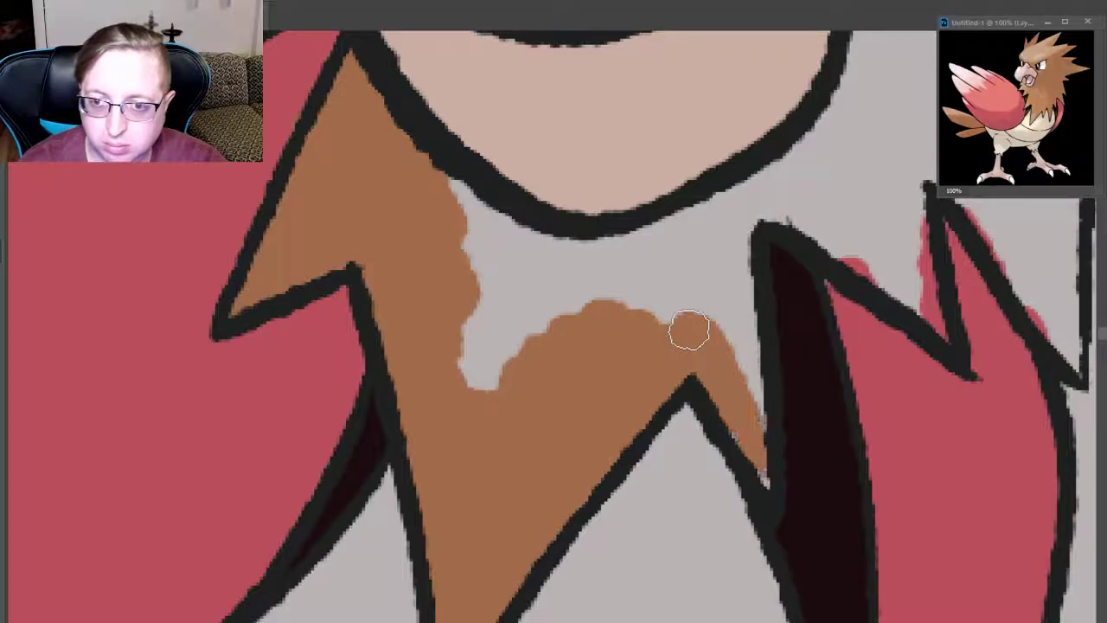
{"action": "left_click_drag", "start_coordinate": [689, 330], "coordinate": [760, 239]}
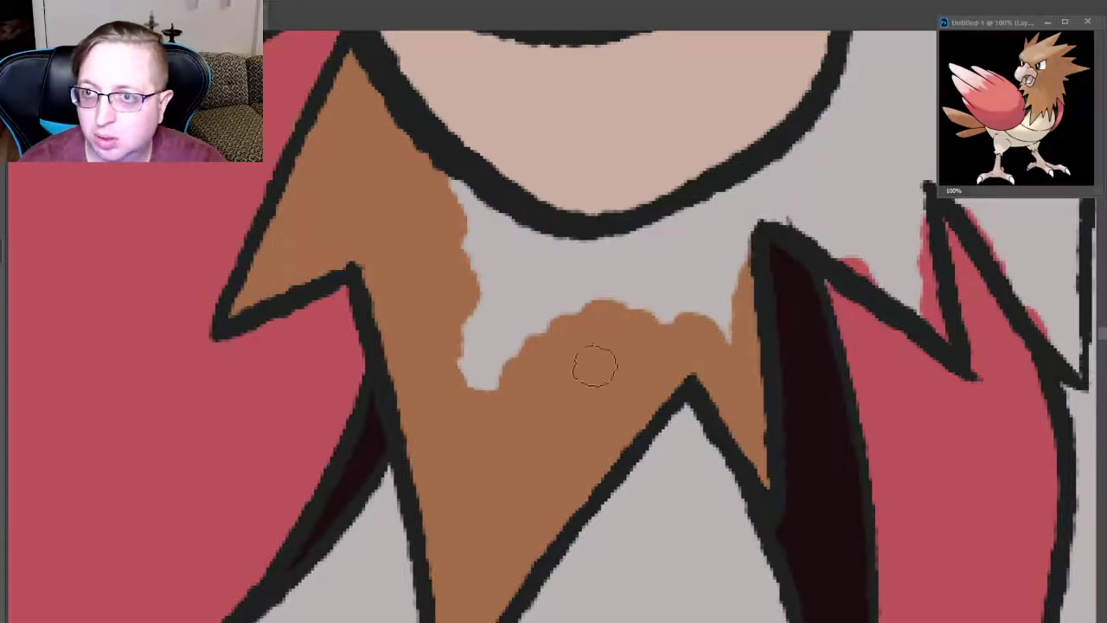
- Fill the grey gap under the chin brown up to the dark wing, redoing one bad stroke
{"action": "left_click_drag", "start_coordinate": [435, 238], "coordinate": [436, 236]}
{"action": "mouse_move", "coordinate": [489, 259]}
{"action": "left_mouse_down"}
{"action": "mouse_move", "coordinate": [480, 372]}
{"action": "mouse_move", "coordinate": [506, 385]}
{"action": "left_mouse_up"}
{"action": "left_click_drag", "start_coordinate": [545, 255], "coordinate": [528, 351]}
{"action": "mouse_move", "coordinate": [528, 302]}
{"action": "left_mouse_down"}
{"action": "mouse_move", "coordinate": [575, 234]}
{"action": "mouse_move", "coordinate": [692, 285]}
{"action": "mouse_move", "coordinate": [788, 173]}
{"action": "left_mouse_up"}
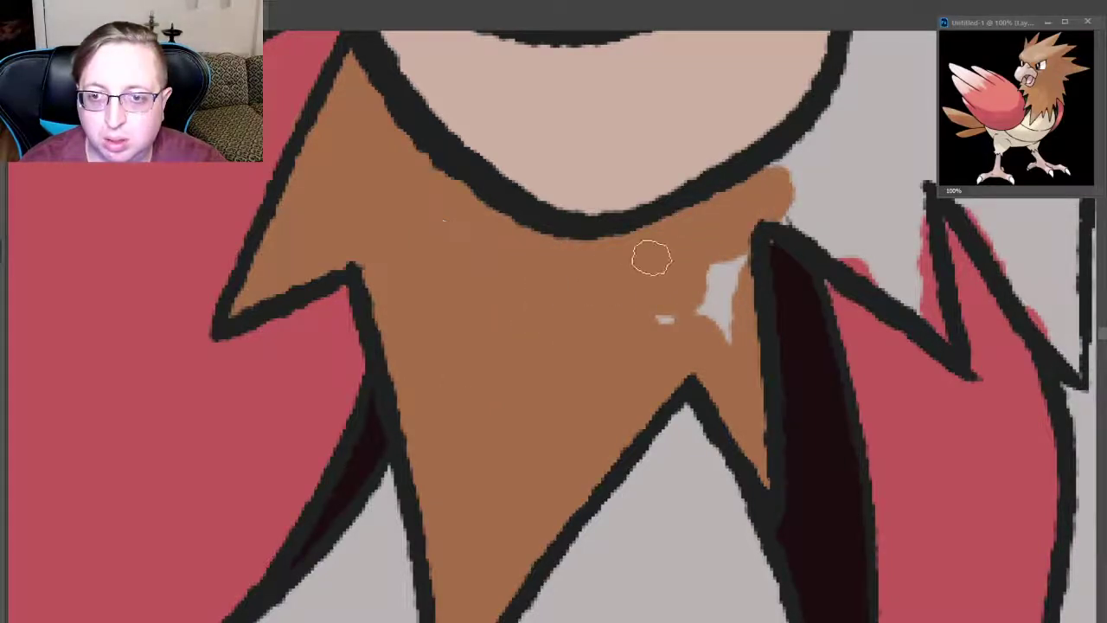
{"action": "key", "text": "ctrl+z"}
{"action": "left_click_drag", "start_coordinate": [509, 268], "coordinate": [509, 268]}
{"action": "mouse_move", "coordinate": [524, 342]}
{"action": "left_mouse_down"}
{"action": "mouse_move", "coordinate": [588, 259]}
{"action": "mouse_move", "coordinate": [675, 260]}
{"action": "mouse_move", "coordinate": [731, 286]}
{"action": "left_mouse_up"}
{"action": "mouse_move", "coordinate": [605, 251]}
{"action": "left_mouse_down"}
{"action": "mouse_move", "coordinate": [692, 242]}
{"action": "mouse_move", "coordinate": [779, 195]}
{"action": "mouse_move", "coordinate": [660, 257]}
{"action": "left_mouse_up"}
{"action": "left_click_drag", "start_coordinate": [692, 212], "coordinate": [800, 160]}
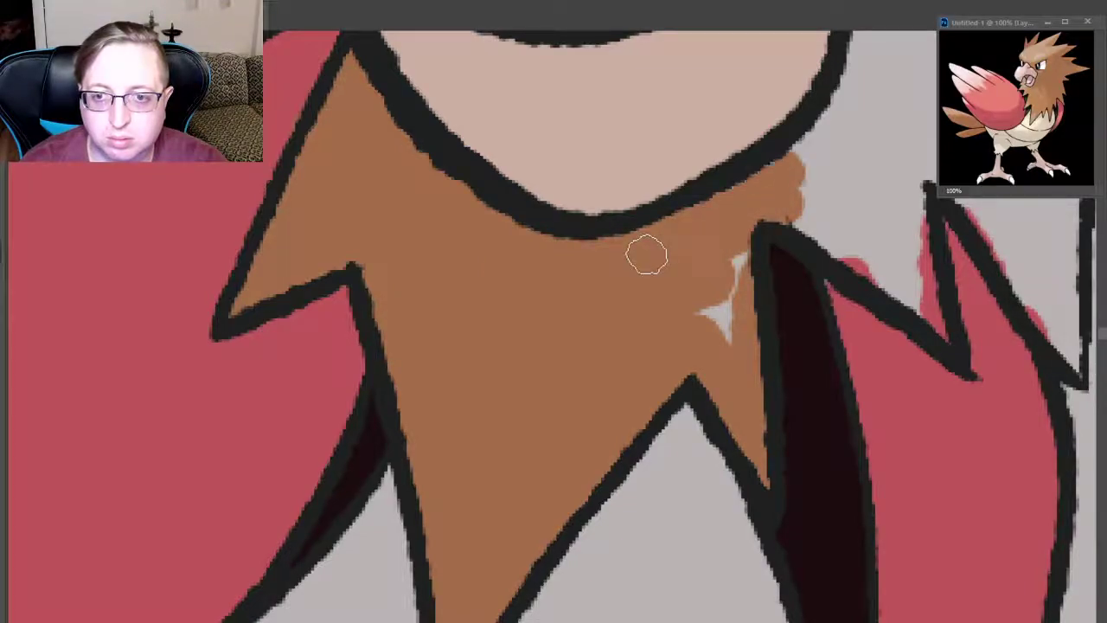
{"action": "left_click_drag", "start_coordinate": [736, 260], "coordinate": [705, 316]}
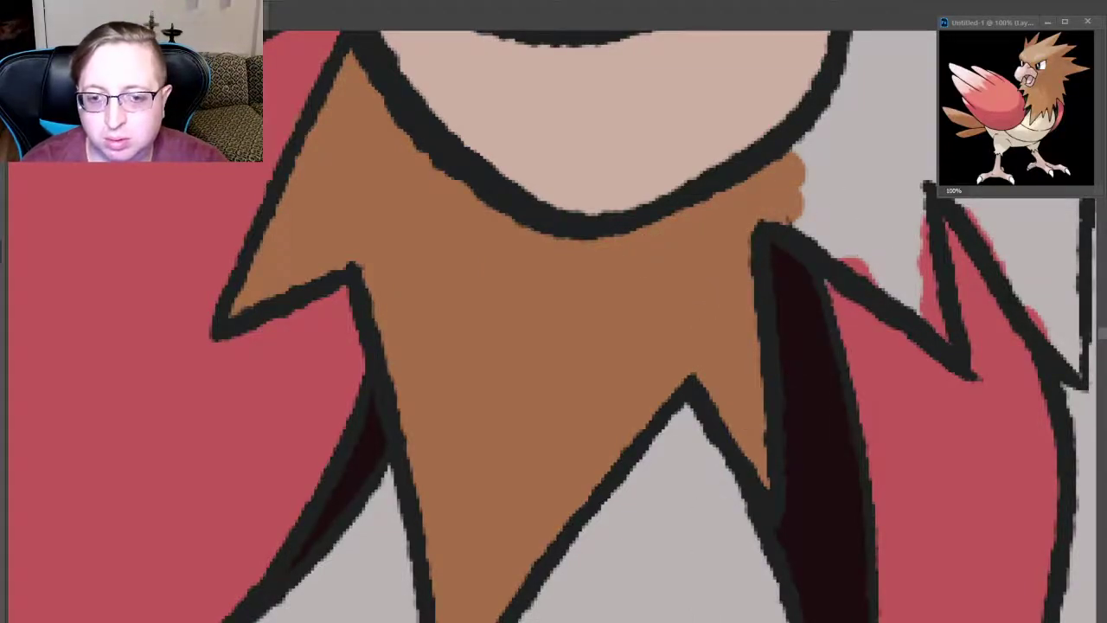
{"action": "scroll", "coordinate": [606, 329], "scroll_direction": "right", "scroll_amount": 1}
- Paint brown along the head's right outline and down beside the red spike
{"action": "scroll", "coordinate": [606, 328], "scroll_direction": "right", "scroll_amount": 3}
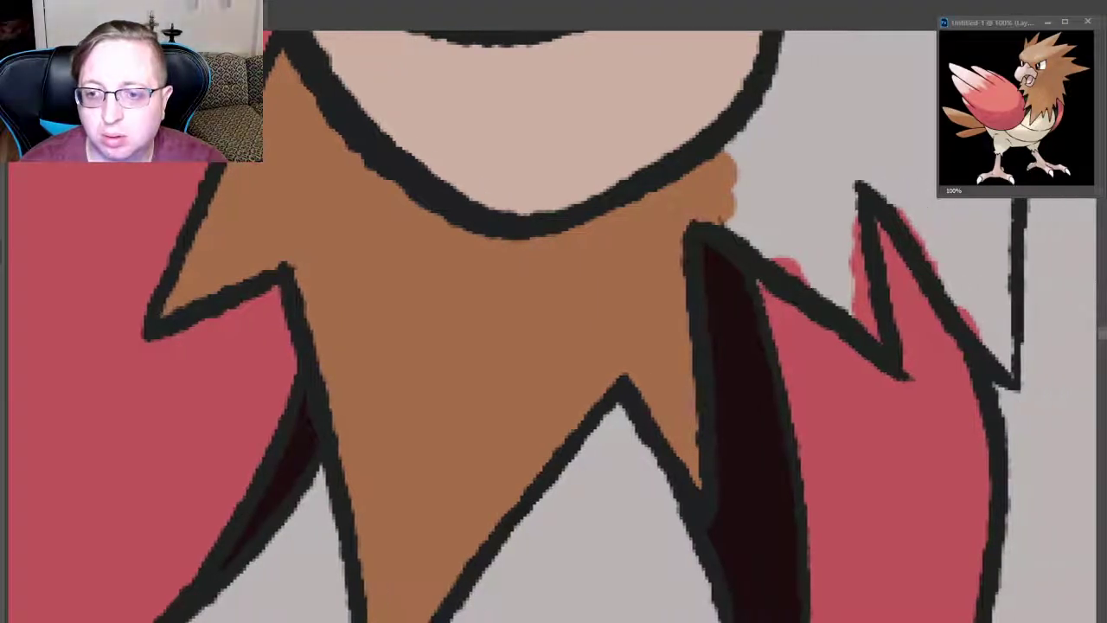
{"action": "scroll", "coordinate": [606, 329], "scroll_direction": "right", "scroll_amount": 2}
{"action": "scroll", "coordinate": [606, 329], "scroll_direction": "up", "scroll_amount": 2}
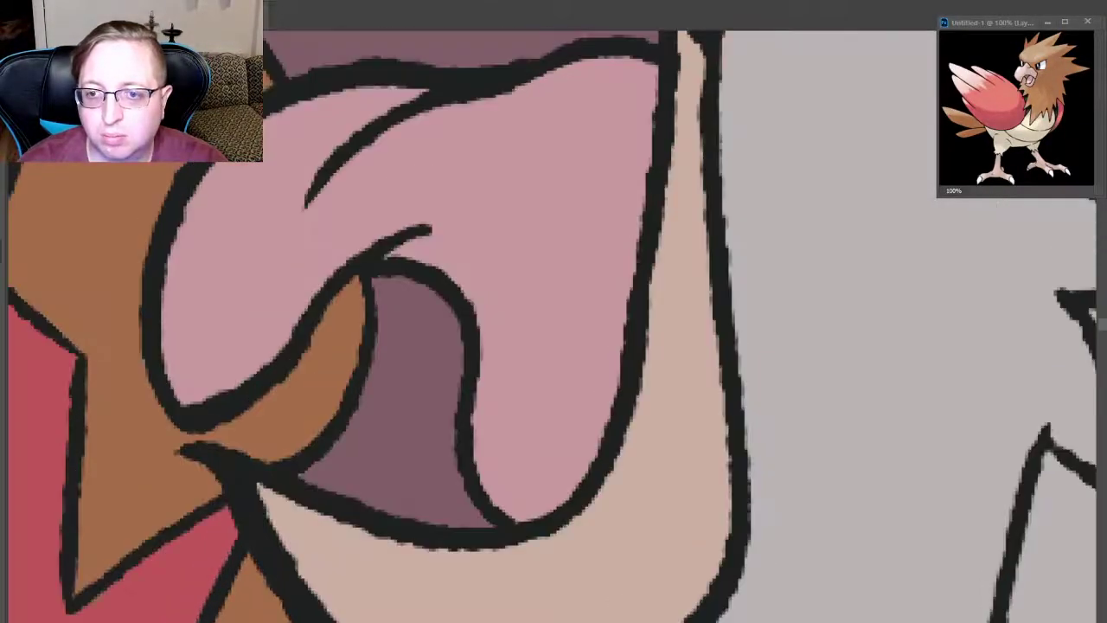
{"action": "scroll", "coordinate": [606, 328], "scroll_direction": "up", "scroll_amount": 1}
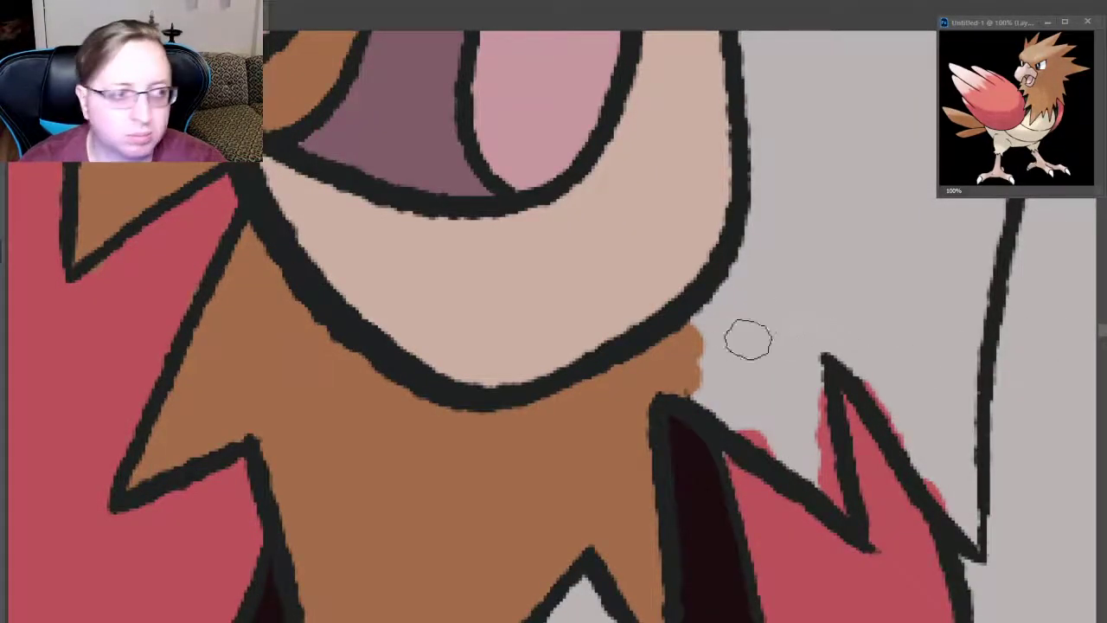
{"action": "left_click_drag", "start_coordinate": [719, 338], "coordinate": [720, 340]}
{"action": "left_click_drag", "start_coordinate": [781, 240], "coordinate": [719, 340]}
{"action": "mouse_move", "coordinate": [773, 407]}
{"action": "left_mouse_down"}
{"action": "mouse_move", "coordinate": [719, 340]}
{"action": "mouse_move", "coordinate": [792, 457]}
{"action": "left_mouse_up"}
{"action": "left_click_drag", "start_coordinate": [720, 340], "coordinate": [822, 477]}
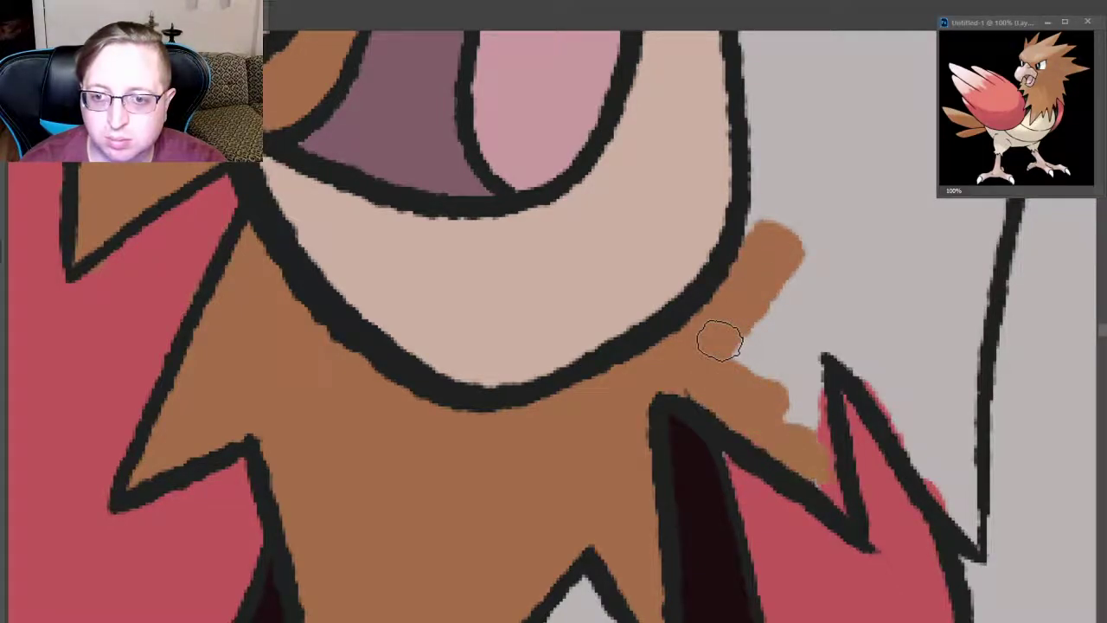
{"action": "left_click_drag", "start_coordinate": [718, 339], "coordinate": [794, 401]}
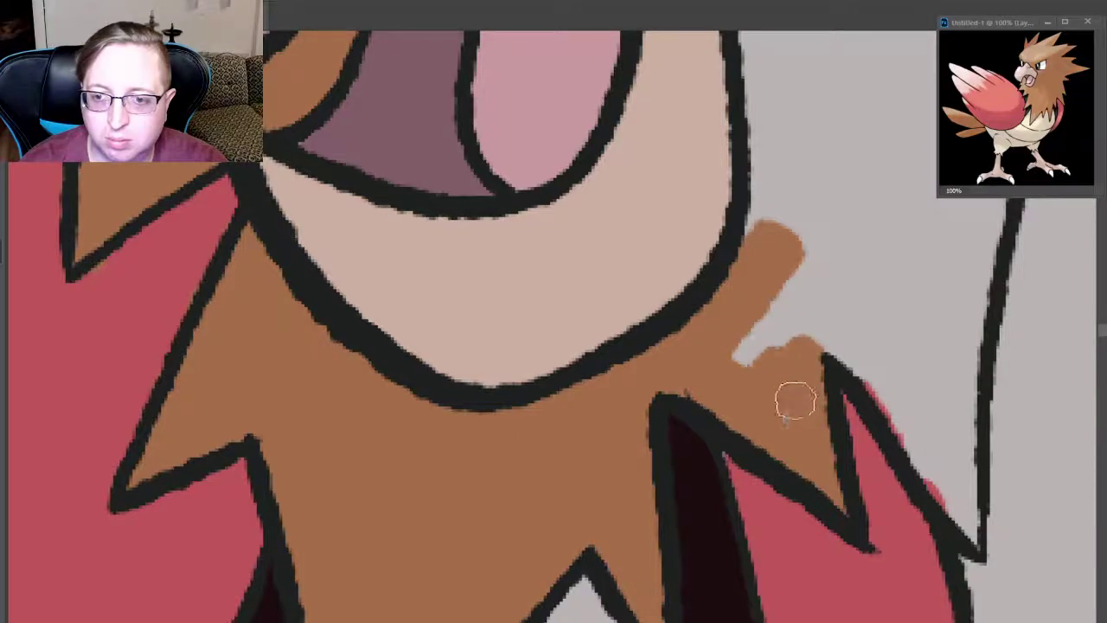
{"action": "mouse_move", "coordinate": [770, 277]}
{"action": "left_mouse_down"}
{"action": "mouse_move", "coordinate": [792, 341]}
{"action": "mouse_move", "coordinate": [831, 350]}
{"action": "left_mouse_up"}
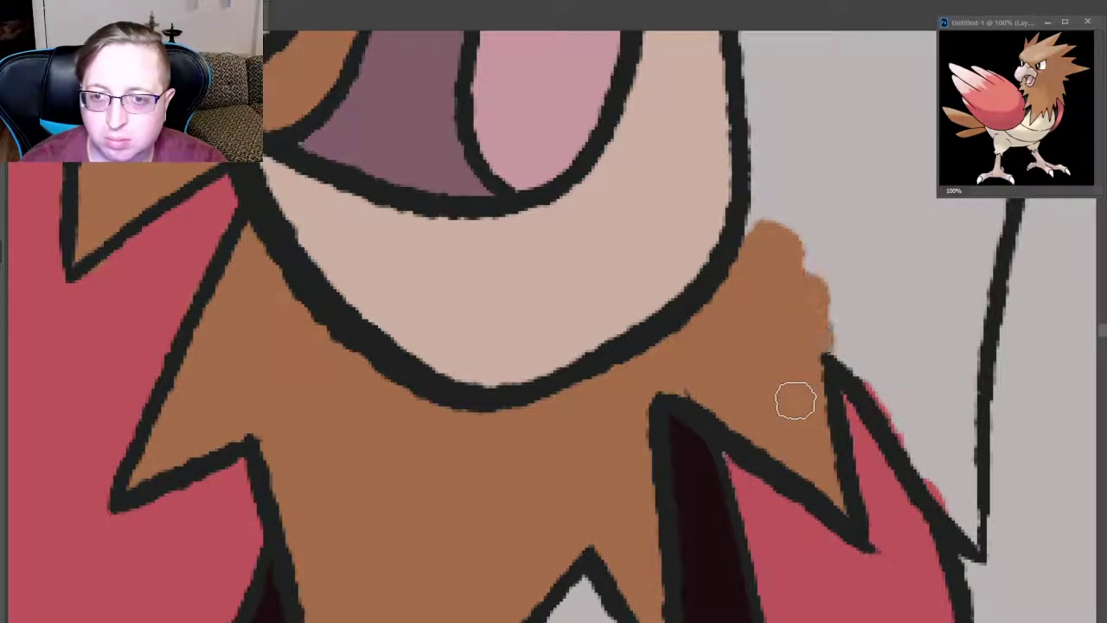
{"action": "left_click_drag", "start_coordinate": [813, 242], "coordinate": [856, 320]}
{"action": "left_click_drag", "start_coordinate": [848, 251], "coordinate": [900, 385]}
{"action": "mouse_move", "coordinate": [835, 333]}
{"action": "left_mouse_down"}
{"action": "mouse_move", "coordinate": [939, 442]}
{"action": "mouse_move", "coordinate": [965, 507]}
{"action": "left_mouse_up"}
{"action": "left_click_drag", "start_coordinate": [938, 471], "coordinate": [967, 523]}
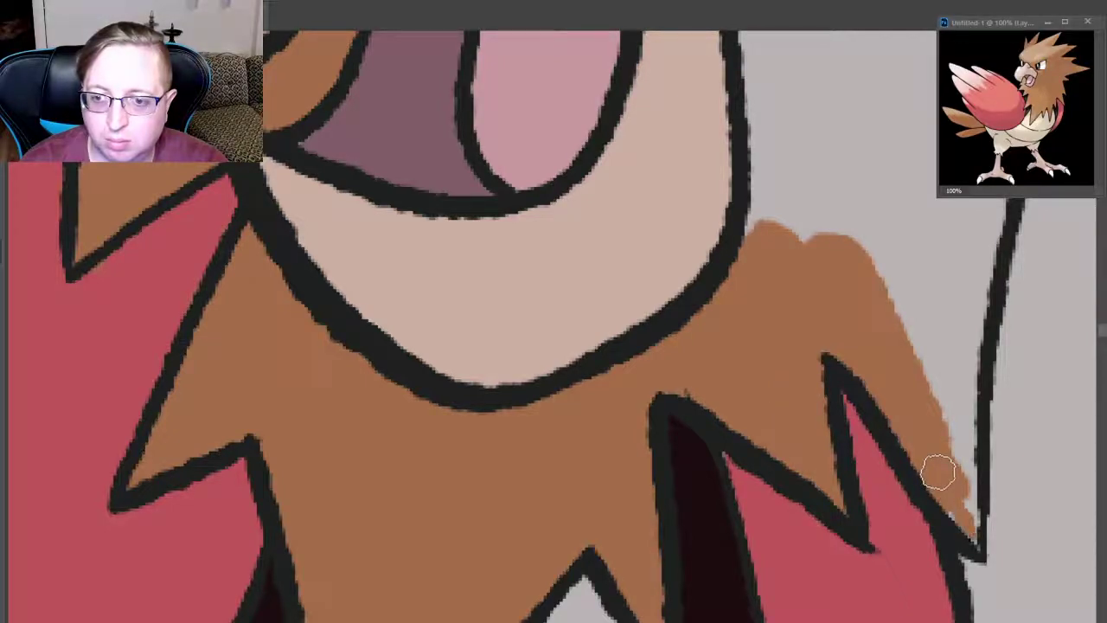
{"action": "mouse_move", "coordinate": [938, 472]}
{"action": "left_mouse_down"}
{"action": "mouse_move", "coordinate": [957, 366]}
{"action": "mouse_move", "coordinate": [943, 365]}
{"action": "left_mouse_up"}
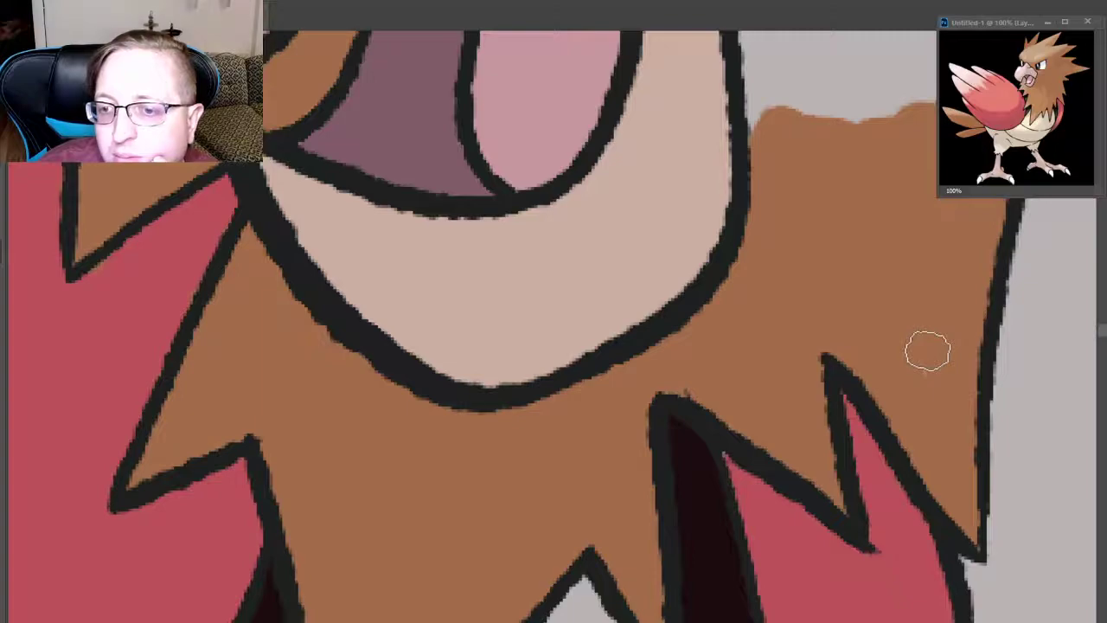
- Add a second brown strip along the head outline and along the bottom of the feather area
{"action": "scroll", "coordinate": [554, 346], "scroll_direction": "up", "scroll_amount": 5}
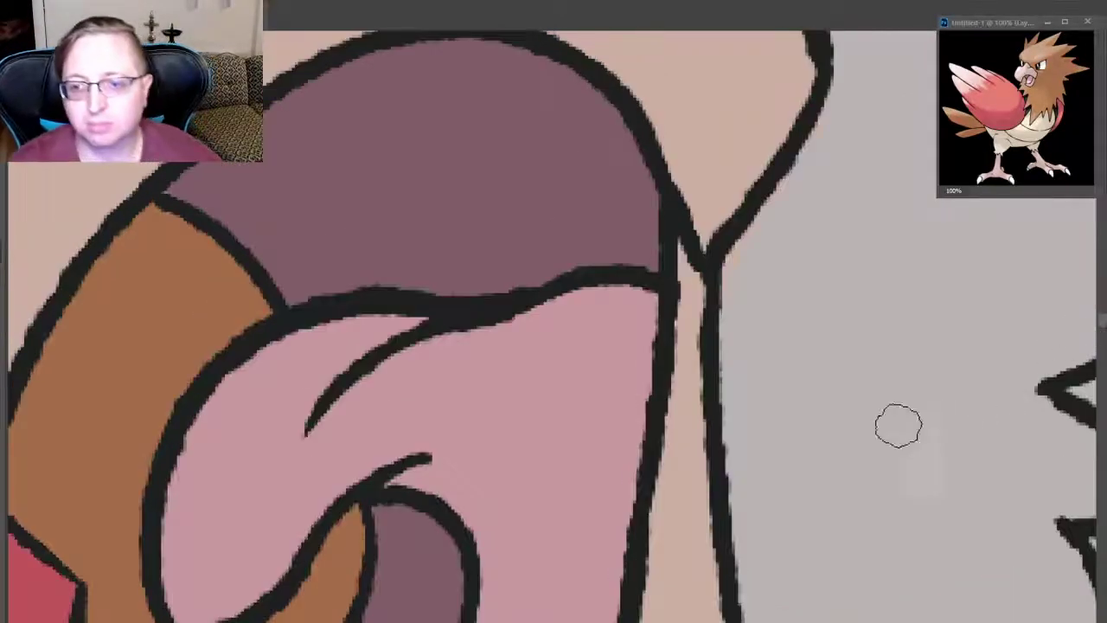
{"action": "left_click_drag", "start_coordinate": [812, 443], "coordinate": [824, 478]}
{"action": "mouse_move", "coordinate": [765, 610]}
{"action": "left_mouse_down"}
{"action": "mouse_move", "coordinate": [746, 483]}
{"action": "mouse_move", "coordinate": [756, 463]}
{"action": "left_mouse_up"}
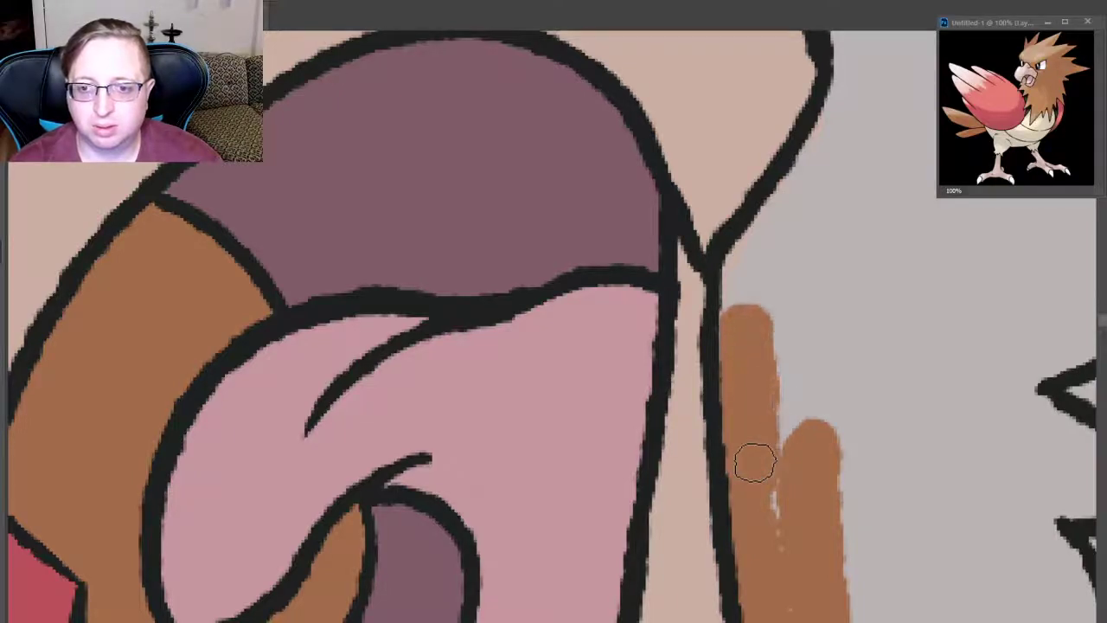
{"action": "key", "text": "ctrl+z"}
{"action": "left_click_drag", "start_coordinate": [767, 369], "coordinate": [758, 399]}
{"action": "mouse_move", "coordinate": [748, 337]}
{"action": "left_mouse_down"}
{"action": "mouse_move", "coordinate": [751, 242]}
{"action": "mouse_move", "coordinate": [865, 138]}
{"action": "left_mouse_up"}
{"action": "left_click_drag", "start_coordinate": [787, 251], "coordinate": [792, 485]}
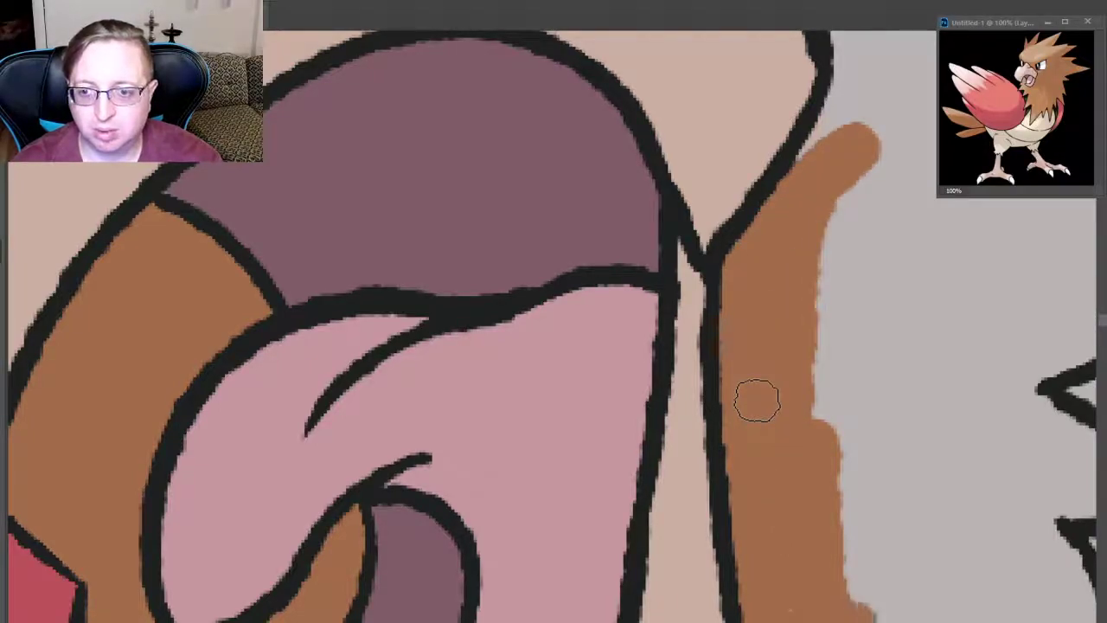
{"action": "left_click_drag", "start_coordinate": [874, 601], "coordinate": [1021, 610]}
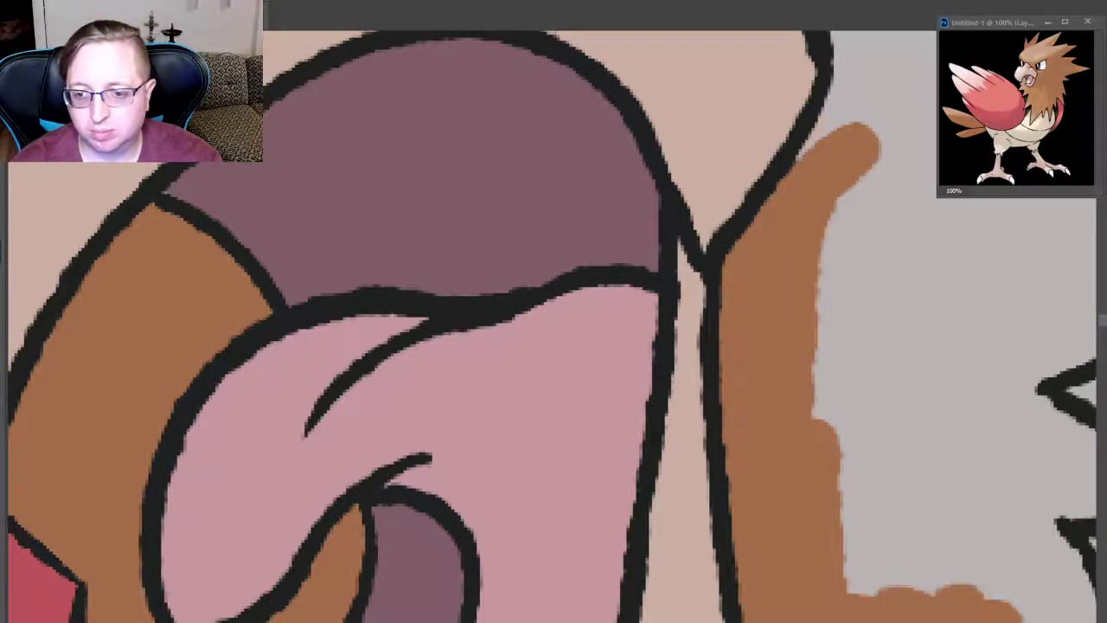
- Fill brown along the crest's black outline and between the two crest outlines
{"action": "scroll", "coordinate": [1051, 499], "scroll_direction": "right", "scroll_amount": 5}
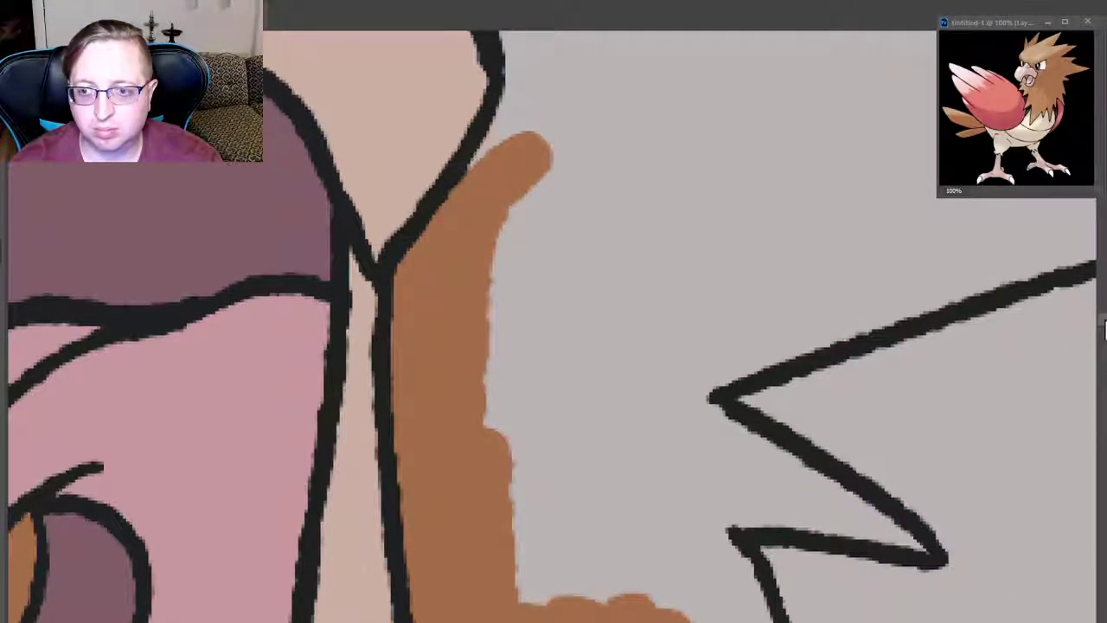
{"action": "scroll", "coordinate": [1105, 337], "scroll_direction": "down", "scroll_amount": 5}
{"action": "scroll", "coordinate": [867, 390], "scroll_direction": "down", "scroll_amount": 3}
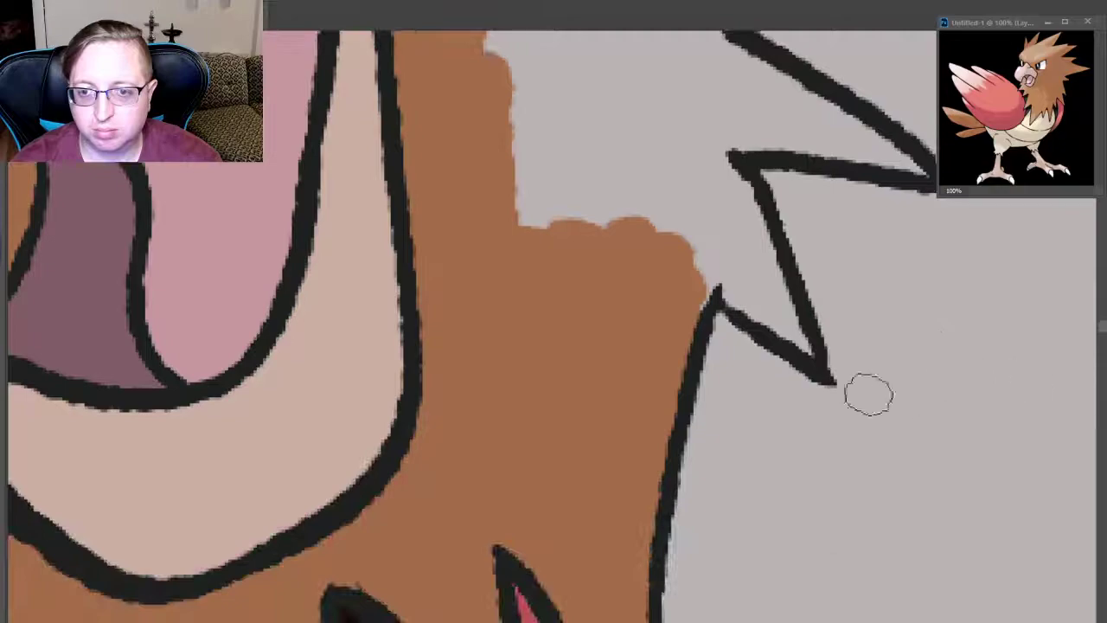
{"action": "left_click_drag", "start_coordinate": [667, 240], "coordinate": [673, 238]}
{"action": "left_click_drag", "start_coordinate": [753, 290], "coordinate": [783, 318]}
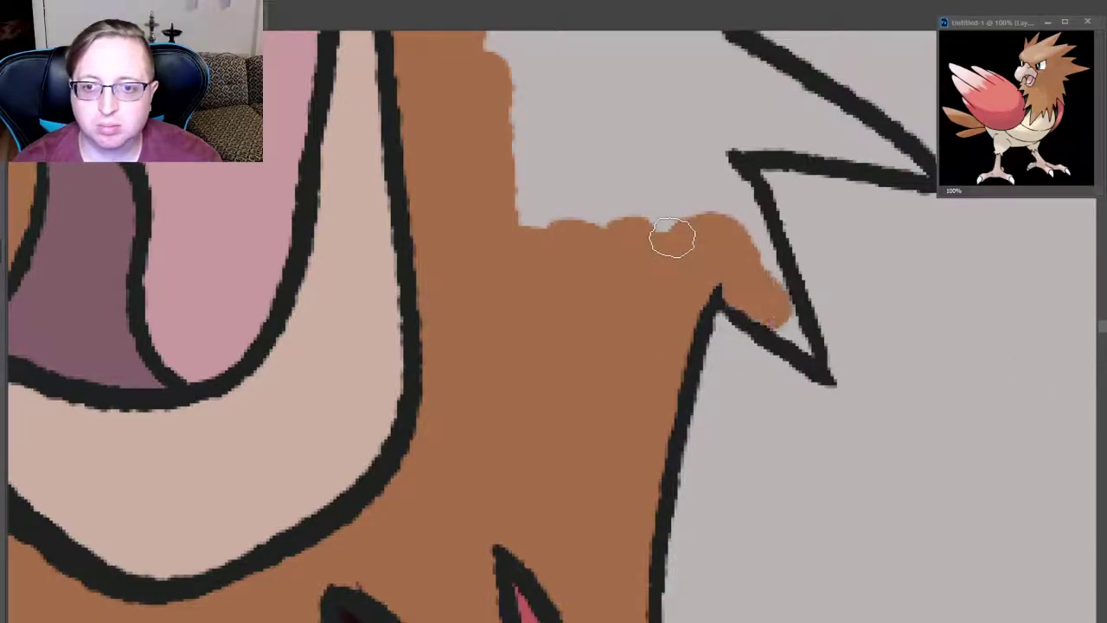
{"action": "mouse_move", "coordinate": [731, 212]}
{"action": "left_mouse_down"}
{"action": "mouse_move", "coordinate": [718, 186]}
{"action": "mouse_move", "coordinate": [765, 264]}
{"action": "left_mouse_up"}
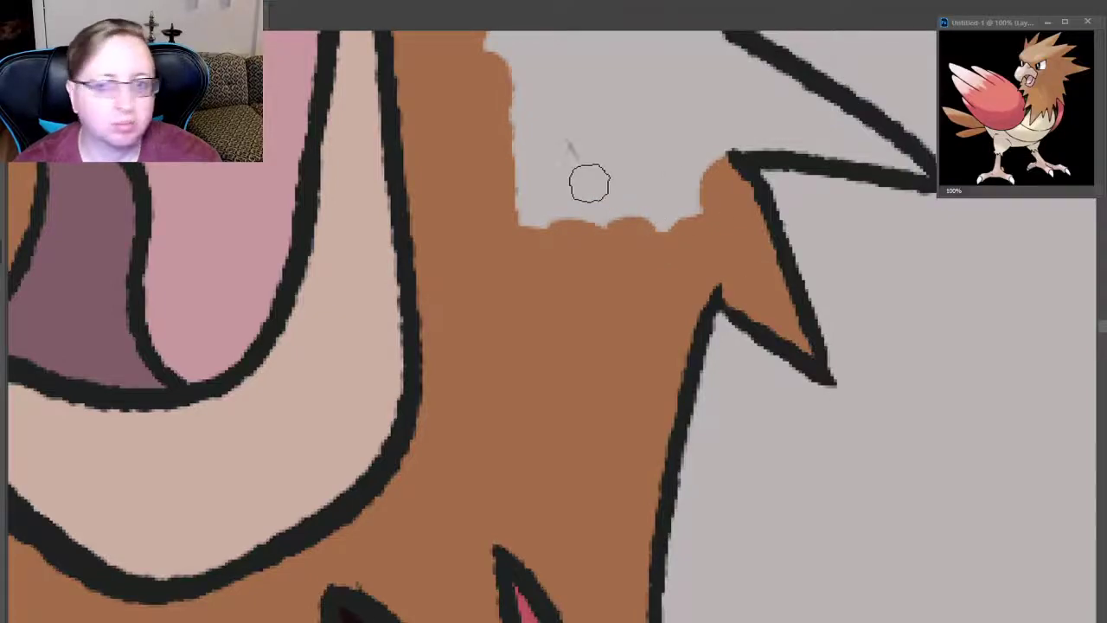
{"action": "mouse_move", "coordinate": [528, 207]}
{"action": "left_mouse_down"}
{"action": "mouse_move", "coordinate": [532, 95]}
{"action": "mouse_move", "coordinate": [606, 208]}
{"action": "left_mouse_up"}
{"action": "left_click_drag", "start_coordinate": [606, 86], "coordinate": [674, 217]}
{"action": "left_click_drag", "start_coordinate": [675, 95], "coordinate": [727, 147]}
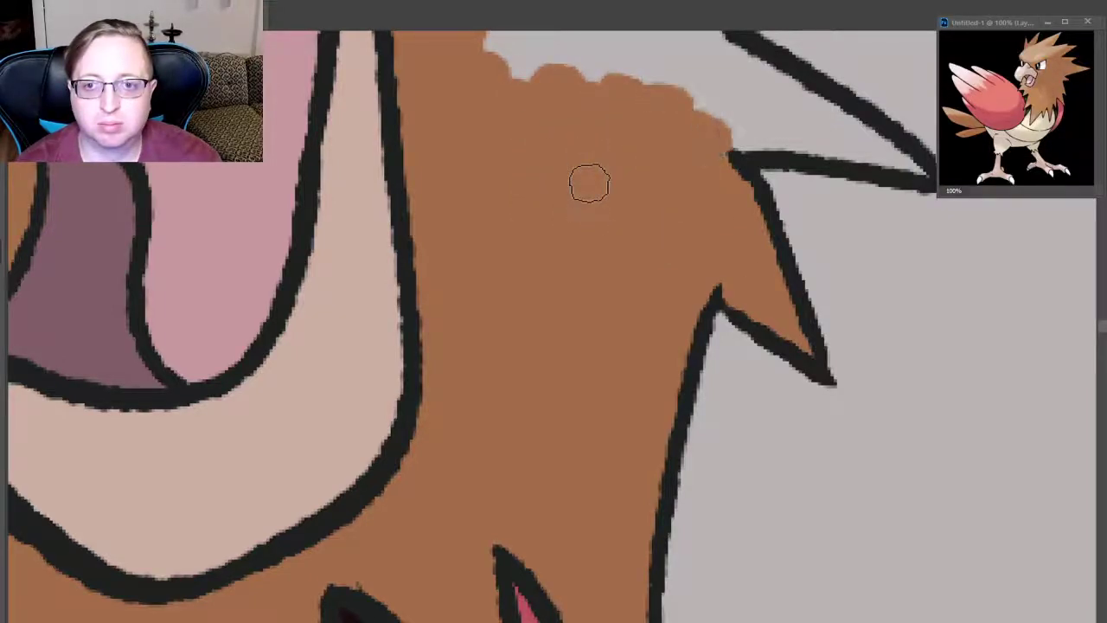
{"action": "mouse_move", "coordinate": [917, 173]}
{"action": "left_mouse_down"}
{"action": "mouse_move", "coordinate": [754, 124]}
{"action": "mouse_move", "coordinate": [709, 89]}
{"action": "mouse_move", "coordinate": [737, 77]}
{"action": "mouse_move", "coordinate": [819, 114]}
{"action": "left_mouse_up"}
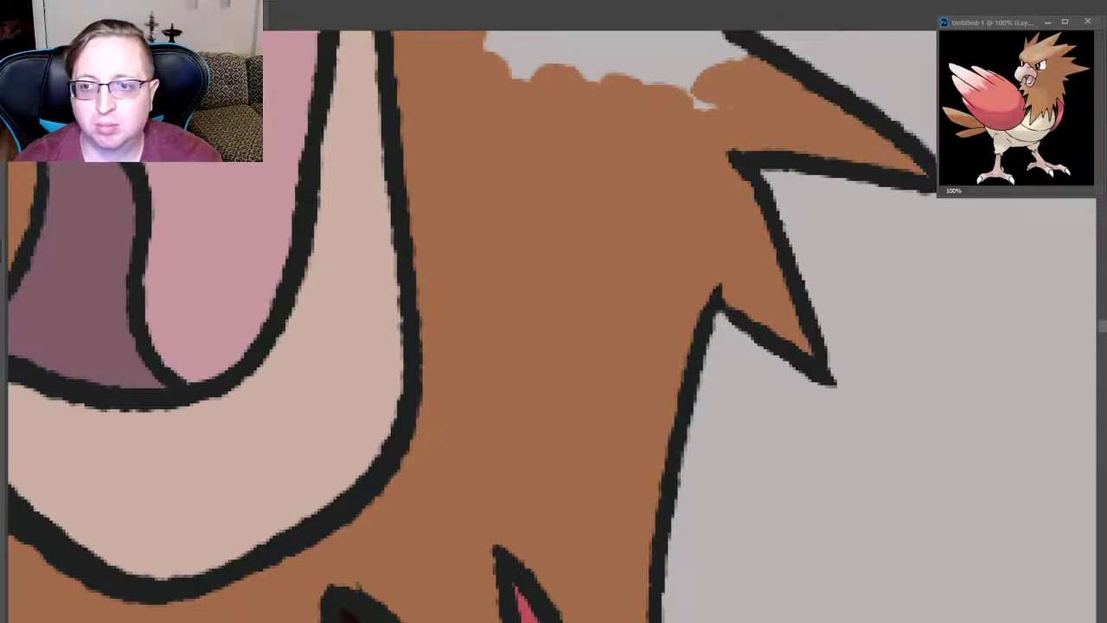
- Paint brown feather shapes behind the head, merging them into one mass toward the top-right
{"action": "scroll", "coordinate": [553, 346], "scroll_direction": "up", "scroll_amount": 5}
{"action": "left_click_drag", "start_coordinate": [606, 199], "coordinate": [610, 242]}
{"action": "mouse_move", "coordinate": [597, 364]}
{"action": "left_mouse_down"}
{"action": "mouse_move", "coordinate": [658, 415]}
{"action": "mouse_move", "coordinate": [718, 433]}
{"action": "left_mouse_up"}
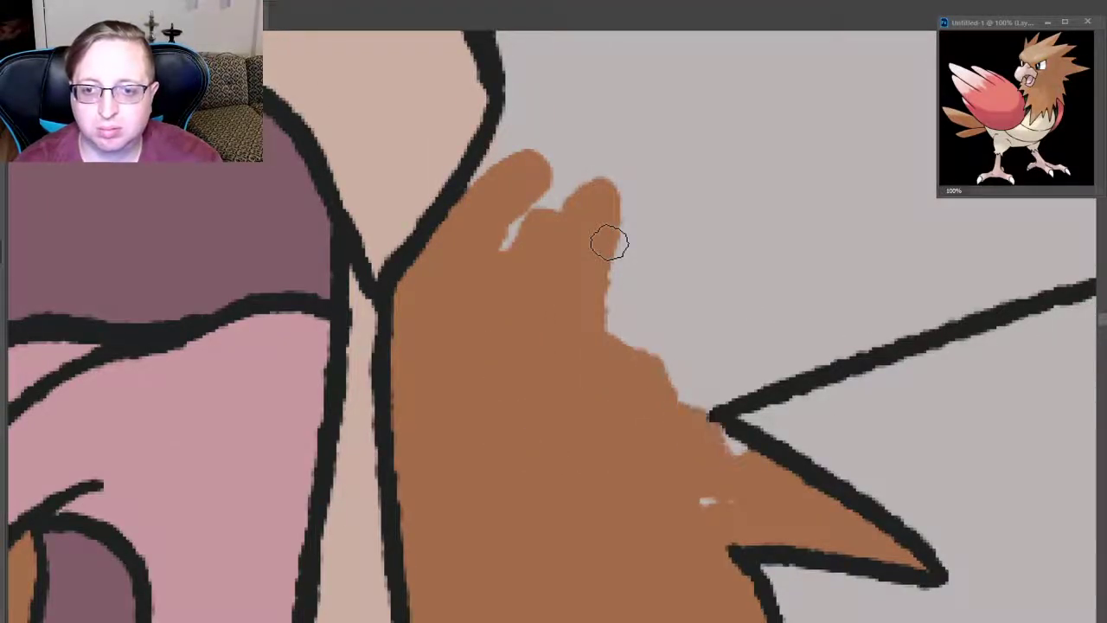
{"action": "mouse_move", "coordinate": [541, 207]}
{"action": "left_mouse_down"}
{"action": "mouse_move", "coordinate": [549, 104]}
{"action": "mouse_move", "coordinate": [494, 164]}
{"action": "left_mouse_up"}
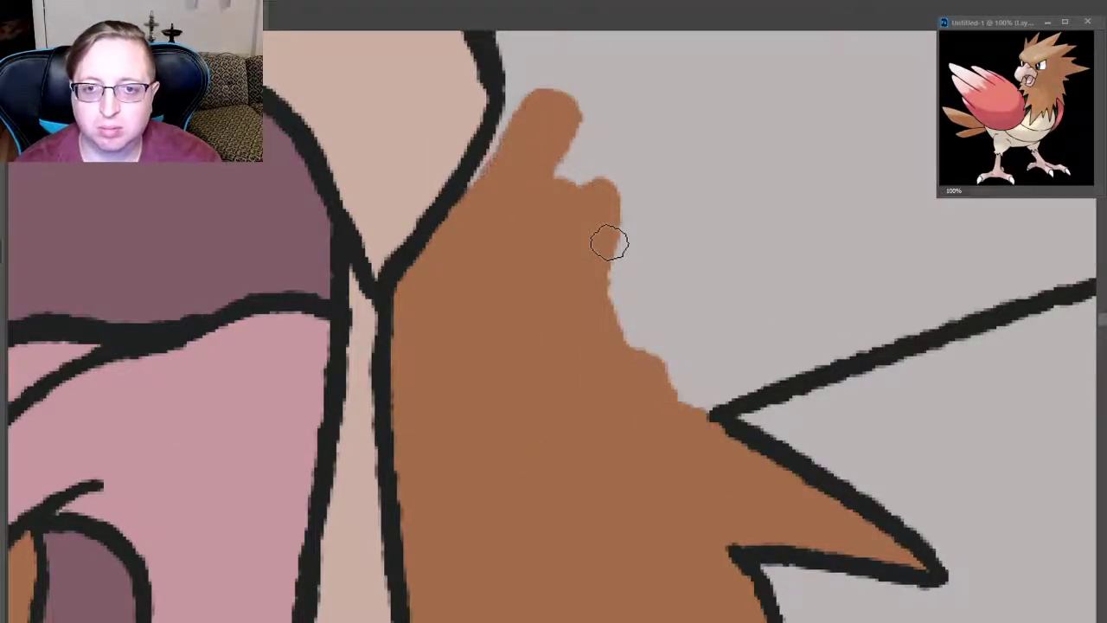
{"action": "left_click_drag", "start_coordinate": [536, 87], "coordinate": [519, 138]}
{"action": "mouse_move", "coordinate": [597, 155]}
{"action": "left_mouse_down"}
{"action": "mouse_move", "coordinate": [641, 320]}
{"action": "mouse_move", "coordinate": [779, 285]}
{"action": "left_mouse_up"}
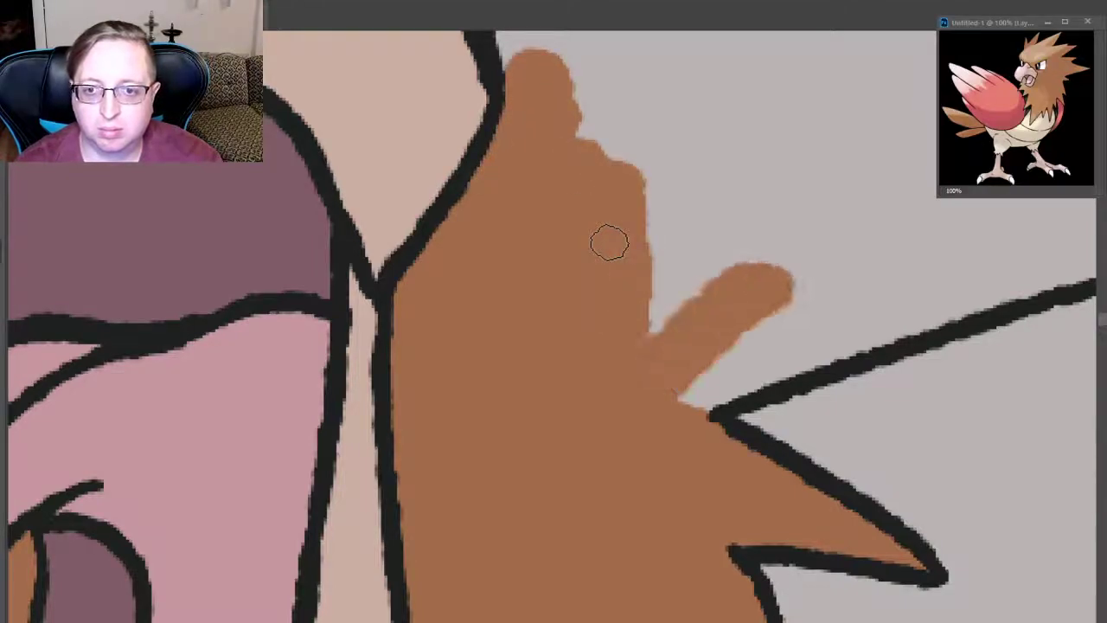
{"action": "left_click_drag", "start_coordinate": [710, 372], "coordinate": [796, 294]}
{"action": "mouse_move", "coordinate": [774, 368]}
{"action": "left_mouse_down"}
{"action": "mouse_move", "coordinate": [839, 329]}
{"action": "mouse_move", "coordinate": [1064, 261]}
{"action": "left_mouse_up"}
{"action": "left_click_drag", "start_coordinate": [796, 311], "coordinate": [1081, 260]}
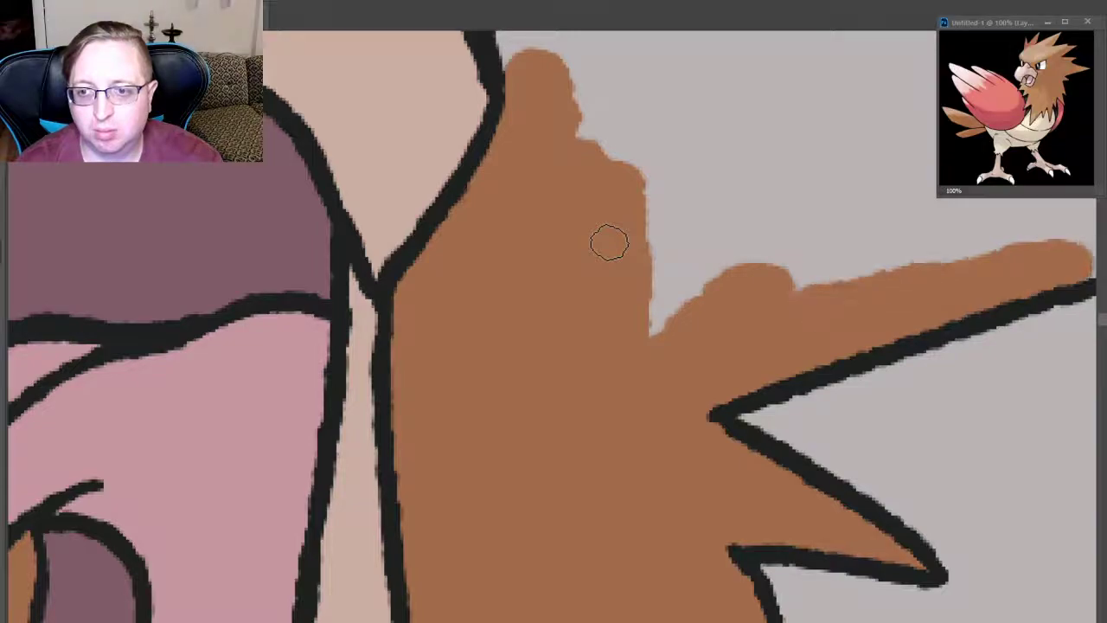
{"action": "mouse_move", "coordinate": [657, 320]}
{"action": "left_mouse_down"}
{"action": "mouse_move", "coordinate": [934, 160]}
{"action": "mouse_move", "coordinate": [727, 156]}
{"action": "mouse_move", "coordinate": [866, 260]}
{"action": "left_mouse_up"}
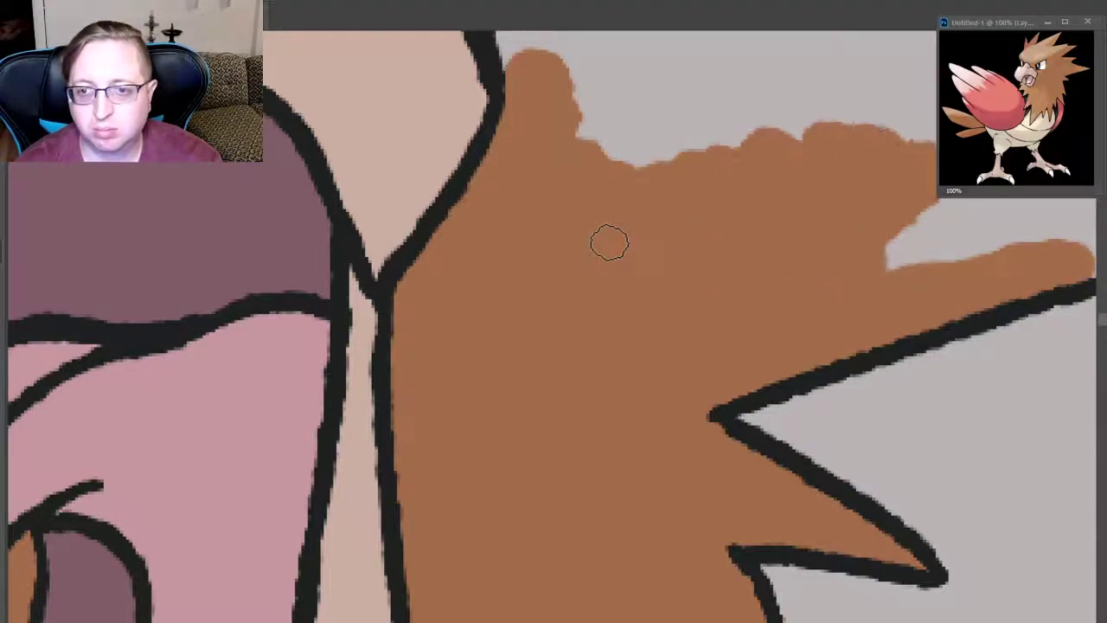
{"action": "mouse_move", "coordinate": [892, 129]}
{"action": "left_mouse_down"}
{"action": "mouse_move", "coordinate": [1003, 225]}
{"action": "mouse_move", "coordinate": [1073, 217]}
{"action": "left_mouse_up"}
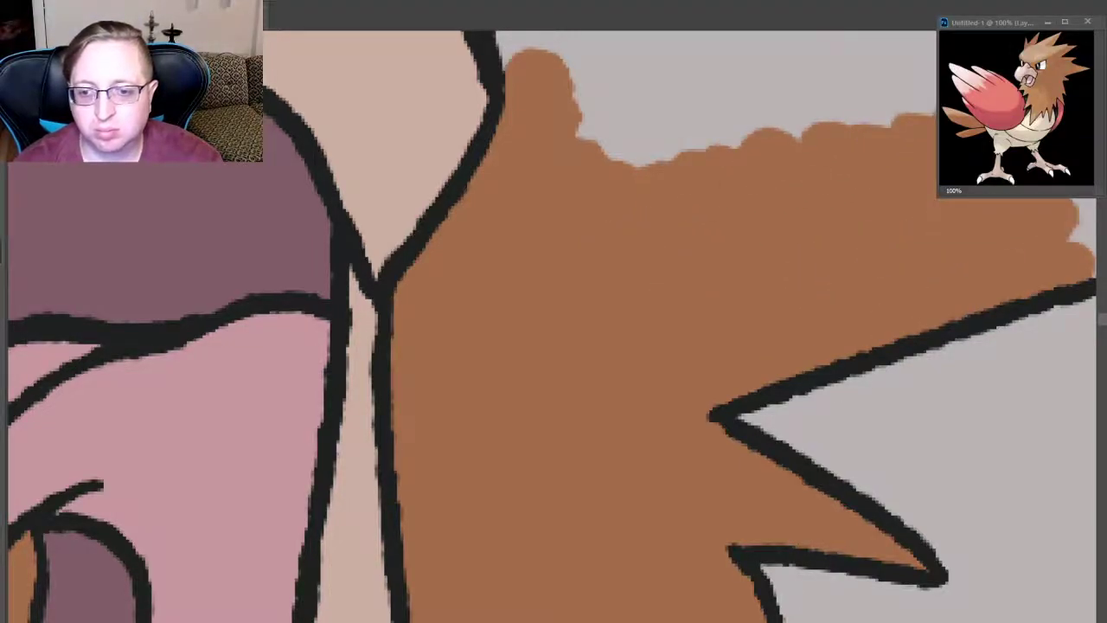
- Extend brown along the outline to the crest corner
{"action": "scroll", "coordinate": [554, 329], "scroll_direction": "right", "scroll_amount": 10}
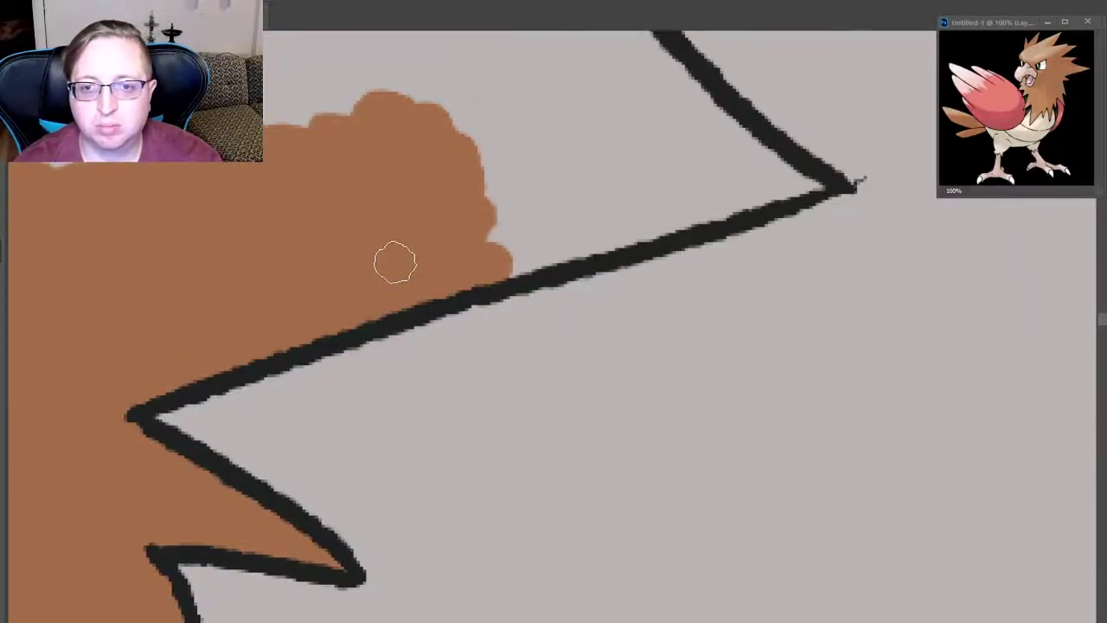
{"action": "left_click_drag", "start_coordinate": [493, 216], "coordinate": [744, 160]}
{"action": "left_click_drag", "start_coordinate": [519, 259], "coordinate": [770, 186]}
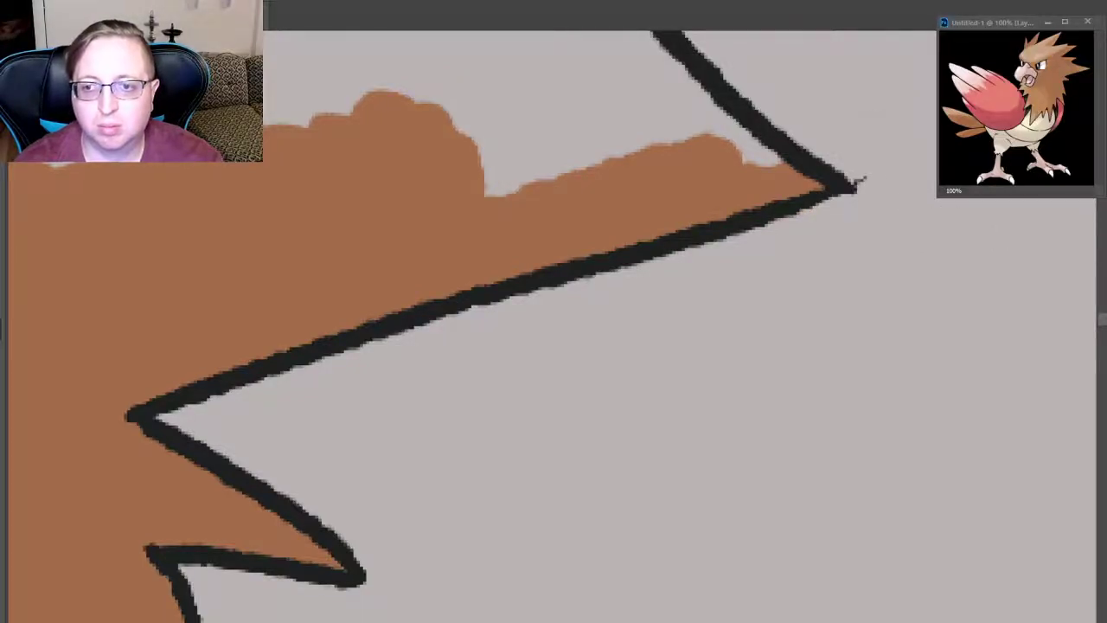
{"action": "scroll", "coordinate": [966, 420], "scroll_direction": "up", "scroll_amount": 10}
{"action": "scroll", "coordinate": [967, 421], "scroll_direction": "down", "scroll_amount": 1}
{"action": "scroll", "coordinate": [967, 421], "scroll_direction": "down", "scroll_amount": 4}
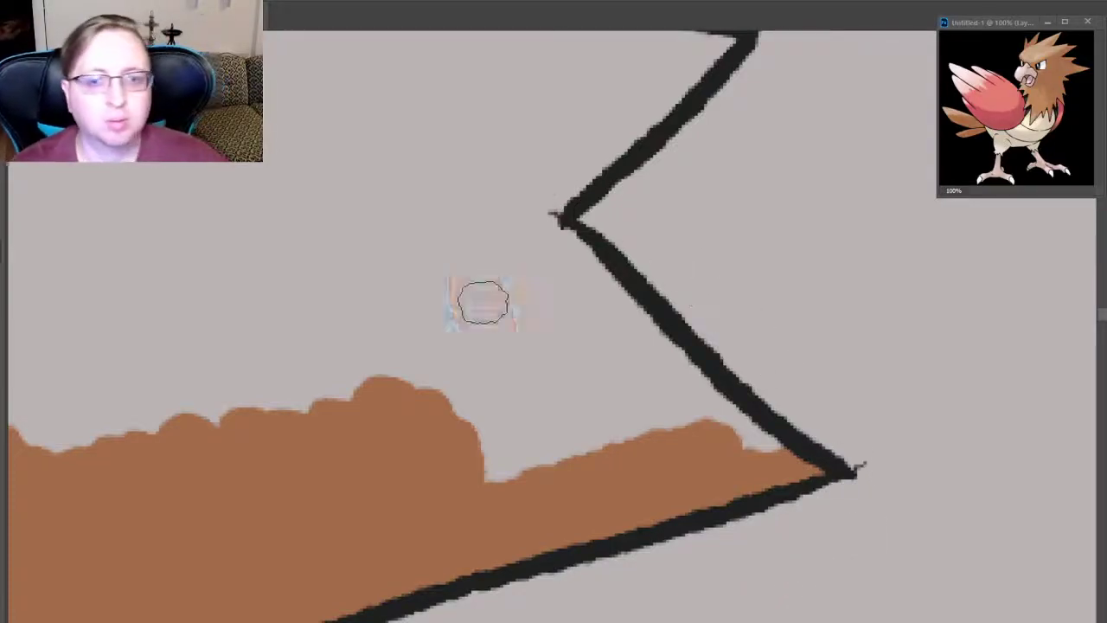
- Fill the grey feather area brown up to the zigzag line, including the diagonal wedge
{"action": "left_click_drag", "start_coordinate": [484, 302], "coordinate": [483, 302]}
{"action": "mouse_move", "coordinate": [527, 398]}
{"action": "left_mouse_down"}
{"action": "mouse_move", "coordinate": [588, 346]}
{"action": "mouse_move", "coordinate": [700, 372]}
{"action": "mouse_move", "coordinate": [770, 447]}
{"action": "left_mouse_up"}
{"action": "mouse_move", "coordinate": [562, 295]}
{"action": "left_mouse_down"}
{"action": "mouse_move", "coordinate": [523, 216]}
{"action": "mouse_move", "coordinate": [645, 316]}
{"action": "left_mouse_up"}
{"action": "left_click_drag", "start_coordinate": [458, 242], "coordinate": [225, 398]}
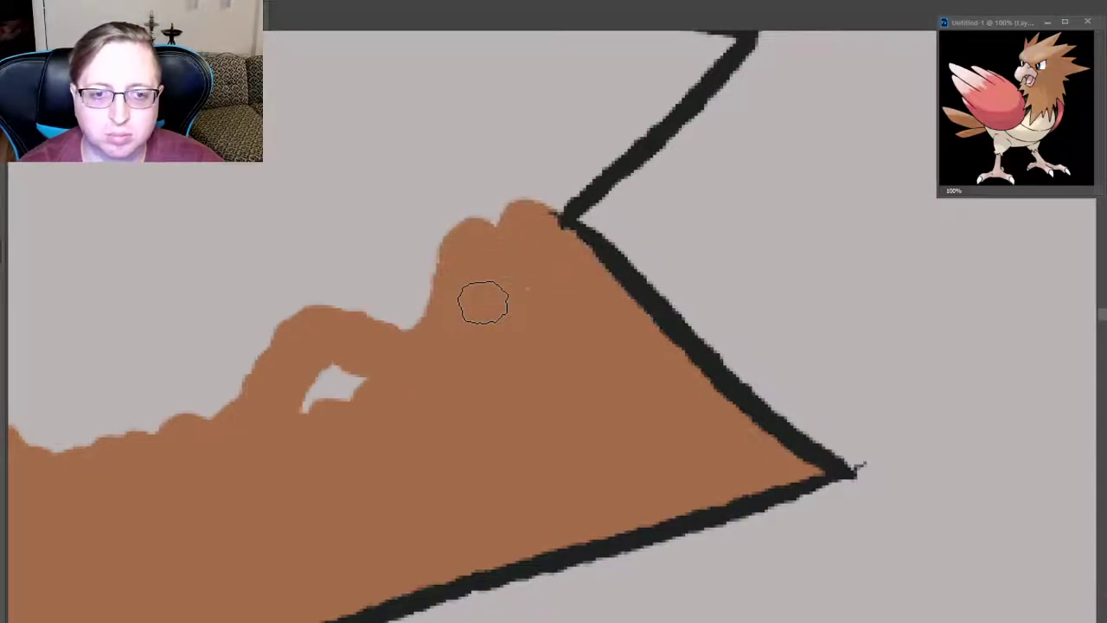
{"action": "mouse_move", "coordinate": [164, 432]}
{"action": "left_mouse_down"}
{"action": "mouse_move", "coordinate": [17, 372]}
{"action": "mouse_move", "coordinate": [155, 277]}
{"action": "mouse_move", "coordinate": [191, 416]}
{"action": "mouse_move", "coordinate": [251, 259]}
{"action": "mouse_move", "coordinate": [329, 381]}
{"action": "mouse_move", "coordinate": [363, 190]}
{"action": "mouse_move", "coordinate": [424, 259]}
{"action": "mouse_move", "coordinate": [493, 147]}
{"action": "mouse_move", "coordinate": [519, 208]}
{"action": "left_mouse_up"}
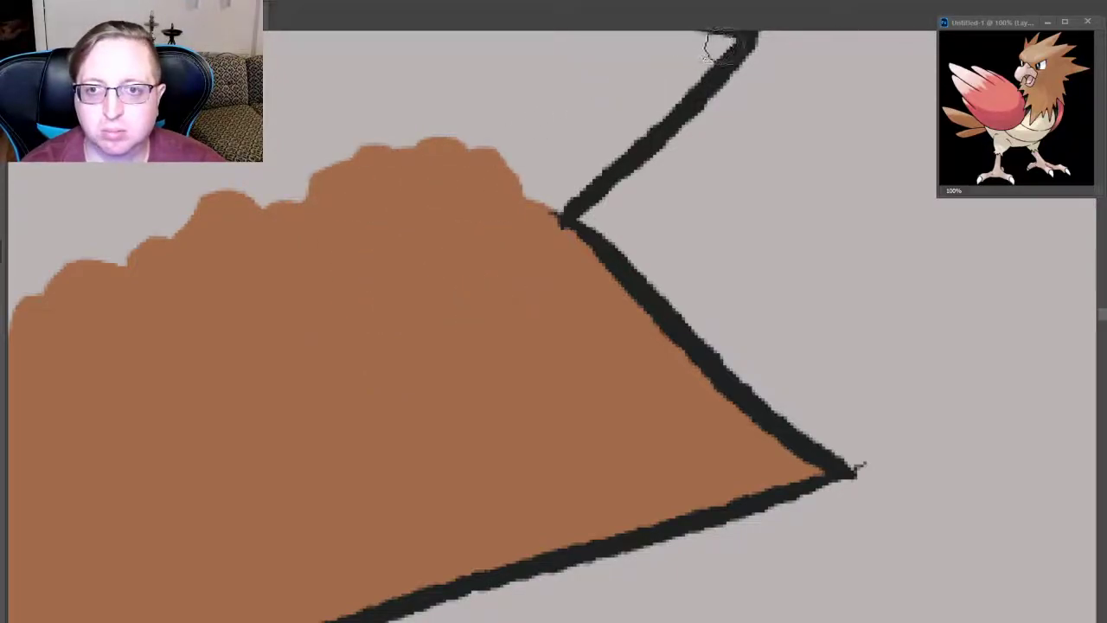
{"action": "left_click_drag", "start_coordinate": [729, 37], "coordinate": [671, 95]}
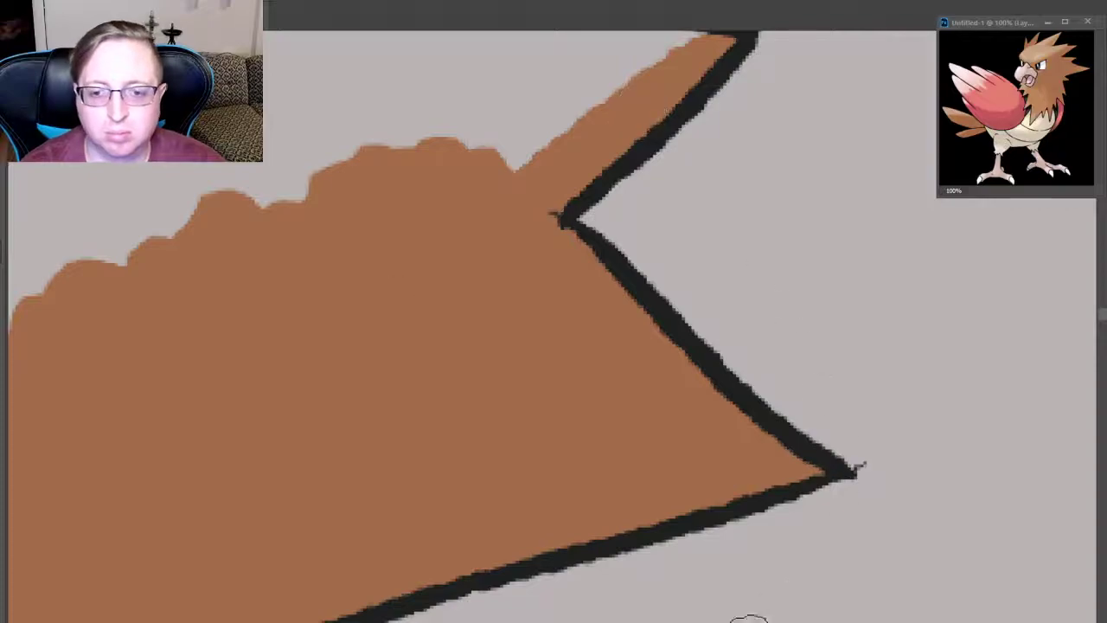
{"action": "left_click_drag", "start_coordinate": [31, 255], "coordinate": [591, 329]}
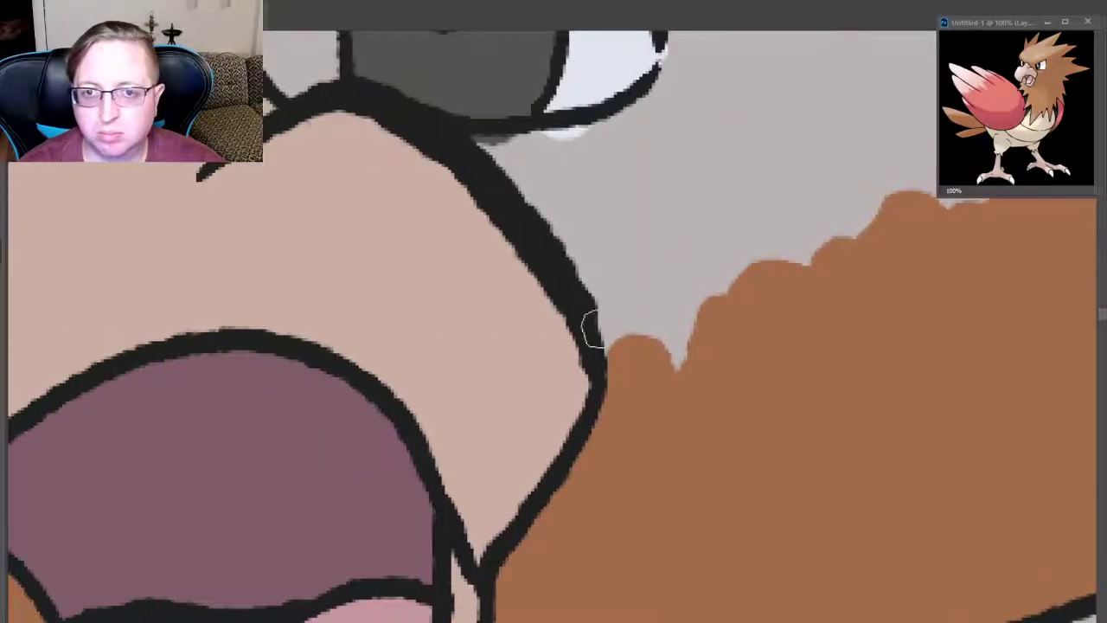
- Paint brown along the beak outline and up the grey strip toward the top of the head
{"action": "left_click_drag", "start_coordinate": [506, 171], "coordinate": [472, 131]}
{"action": "key", "text": "ctrl+z"}
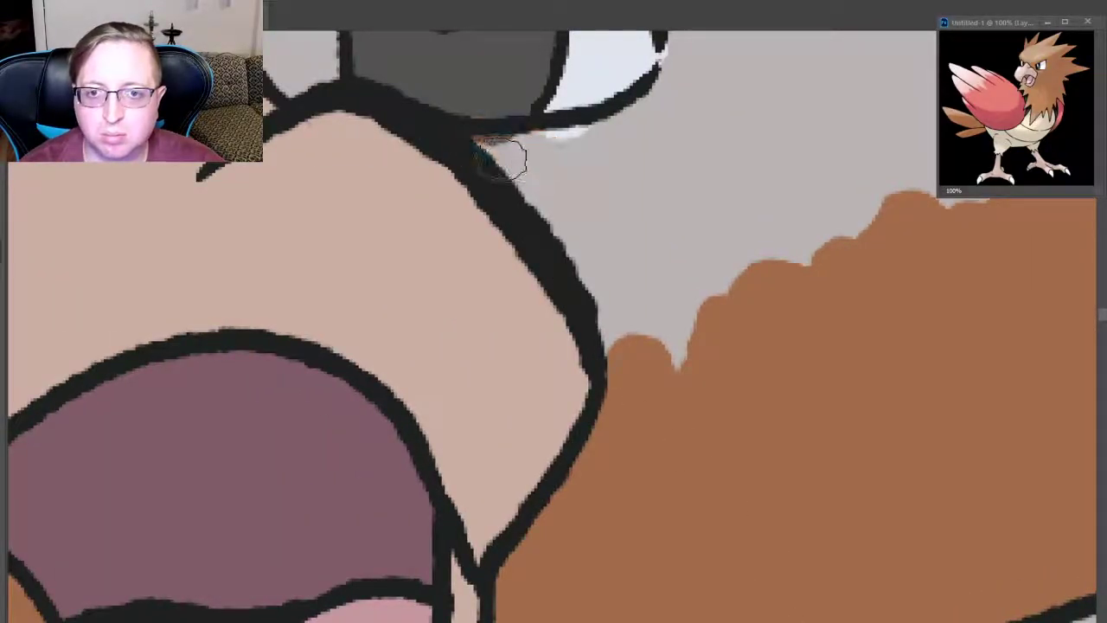
{"action": "left_click_drag", "start_coordinate": [562, 166], "coordinate": [476, 143]}
{"action": "left_click_drag", "start_coordinate": [538, 154], "coordinate": [519, 148]}
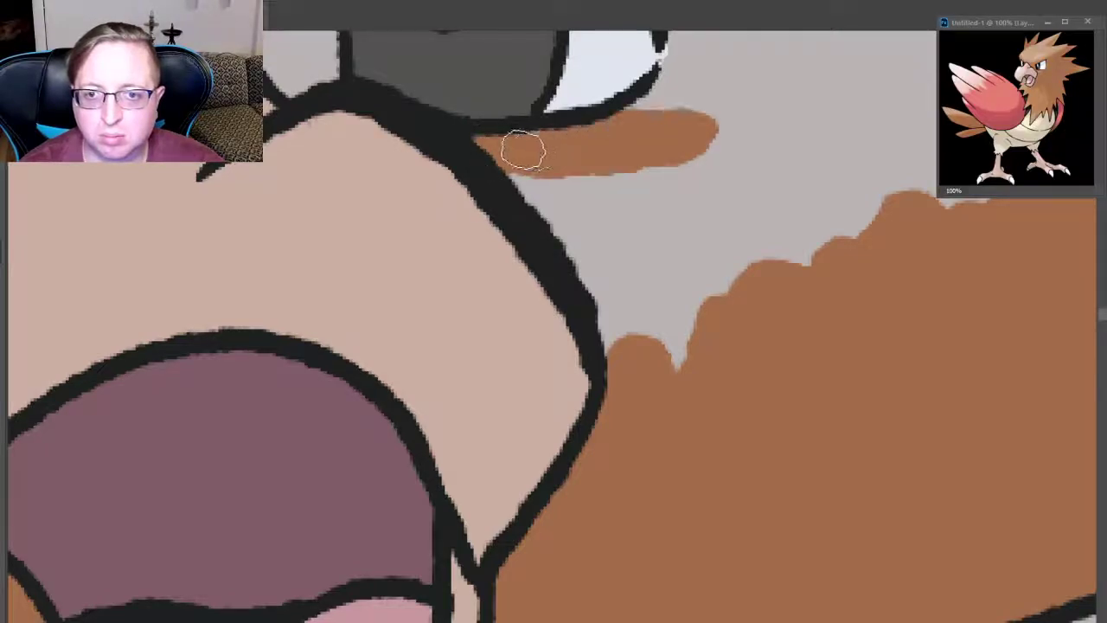
{"action": "left_click_drag", "start_coordinate": [744, 34], "coordinate": [618, 128]}
{"action": "left_click_drag", "start_coordinate": [675, 48], "coordinate": [672, 39]}
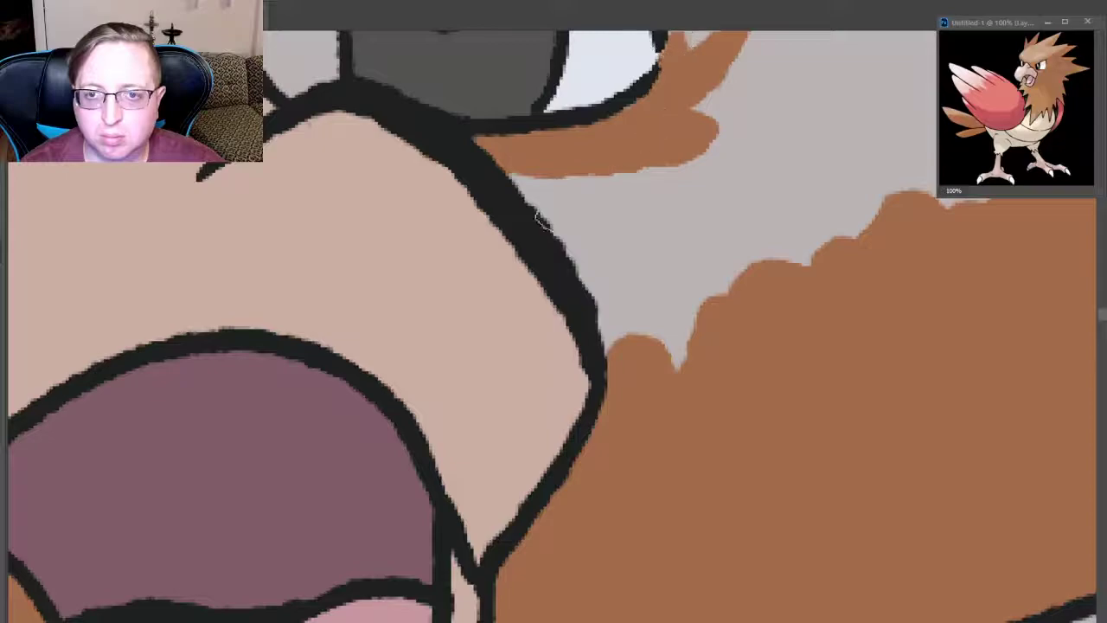
{"action": "mouse_move", "coordinate": [494, 161]}
{"action": "left_mouse_down"}
{"action": "mouse_move", "coordinate": [536, 168]}
{"action": "mouse_move", "coordinate": [640, 338]}
{"action": "left_mouse_up"}
{"action": "mouse_move", "coordinate": [537, 168]}
{"action": "left_mouse_down"}
{"action": "mouse_move", "coordinate": [693, 364]}
{"action": "mouse_move", "coordinate": [658, 242]}
{"action": "mouse_move", "coordinate": [710, 217]}
{"action": "mouse_move", "coordinate": [749, 173]}
{"action": "mouse_move", "coordinate": [775, 255]}
{"action": "mouse_move", "coordinate": [840, 147]}
{"action": "mouse_move", "coordinate": [917, 87]}
{"action": "left_mouse_up"}
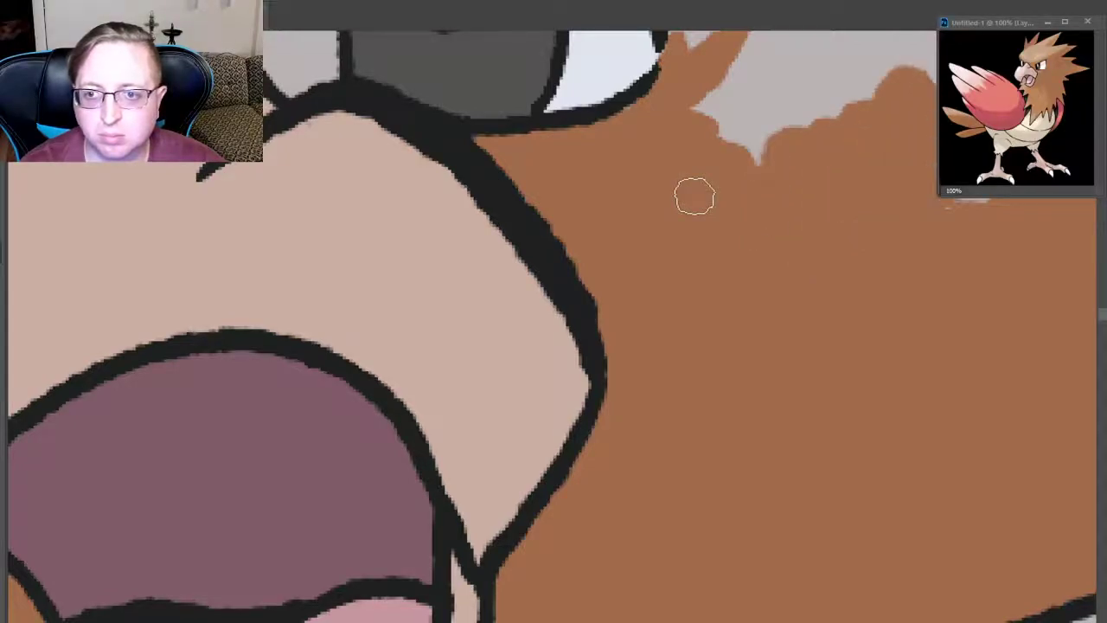
- Fill the remaining grey area at the top of the head brown
{"action": "left_click_drag", "start_coordinate": [770, 139], "coordinate": [839, 112]}
{"action": "left_click_drag", "start_coordinate": [692, 165], "coordinate": [752, 52]}
{"action": "left_click_drag", "start_coordinate": [744, 130], "coordinate": [839, 34]}
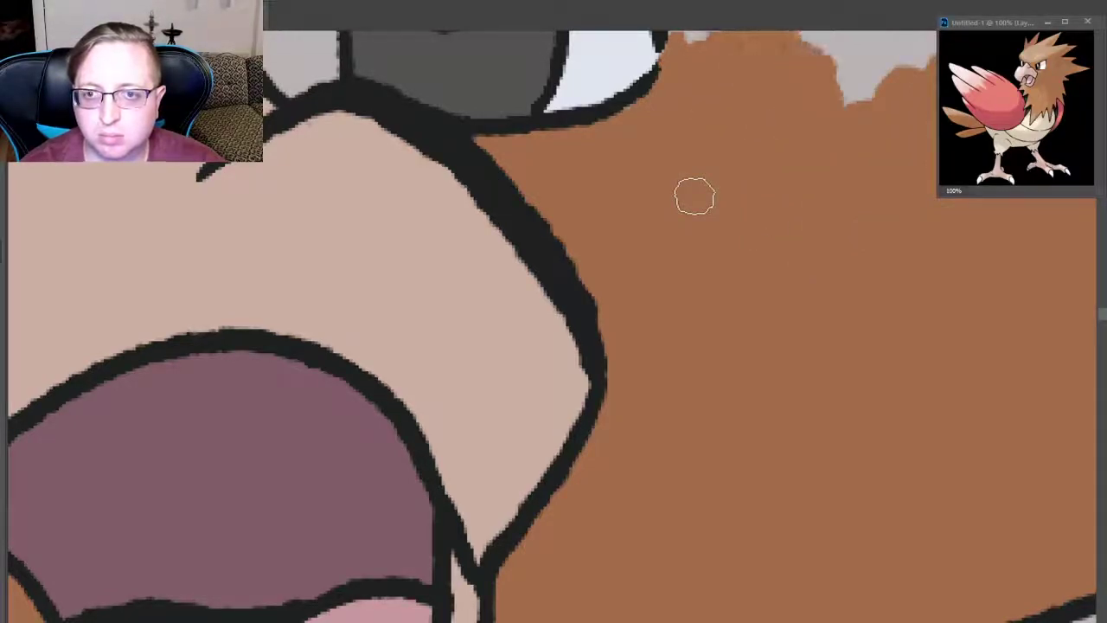
{"action": "left_click_drag", "start_coordinate": [822, 96], "coordinate": [926, 34]}
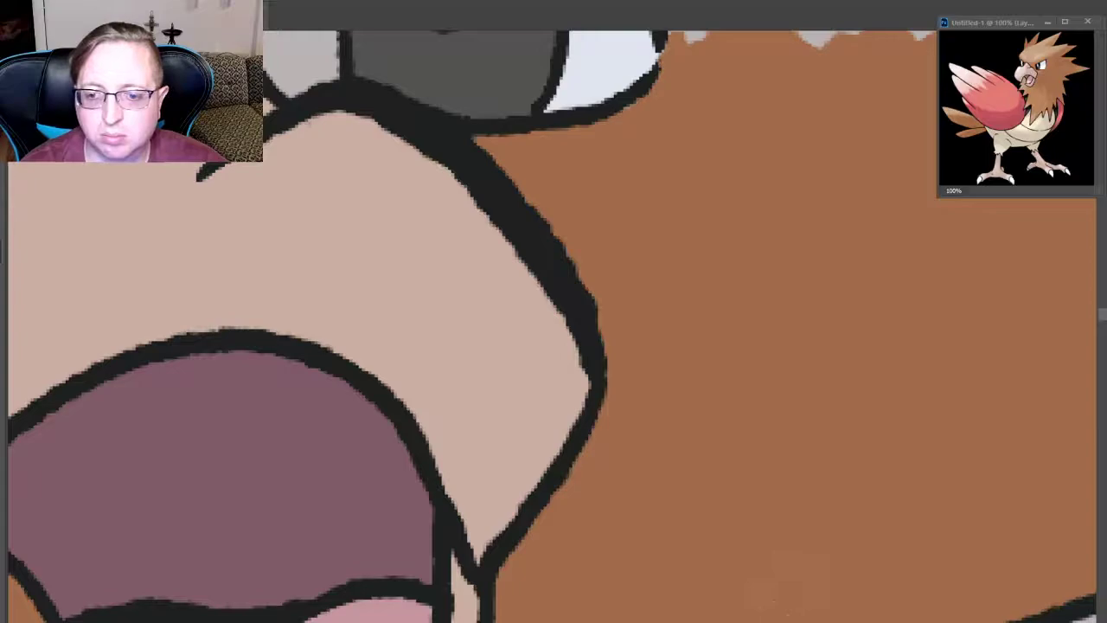
- Zoom out and paint brown past the eye outline and across the grey area right of the eye
{"action": "key", "text": "ctrl+minus"}
{"action": "scroll", "coordinate": [554, 327], "scroll_direction": "right", "scroll_amount": 1}
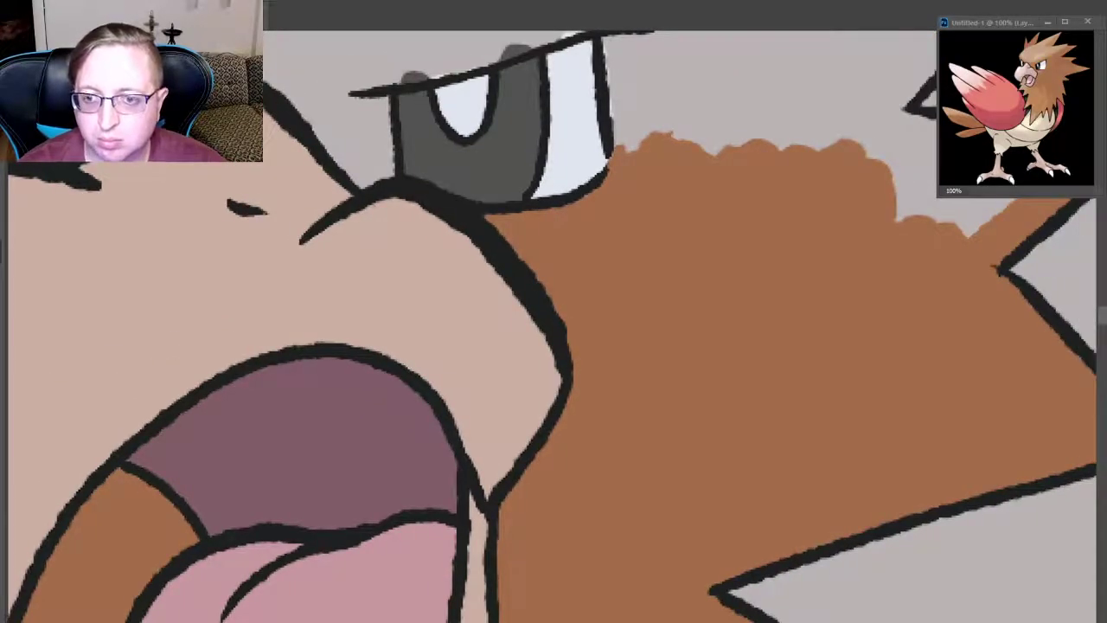
{"action": "scroll", "coordinate": [1029, 504], "scroll_direction": "right", "scroll_amount": 5}
{"action": "scroll", "coordinate": [1030, 505], "scroll_direction": "left", "scroll_amount": 5}
{"action": "scroll", "coordinate": [1029, 504], "scroll_direction": "left", "scroll_amount": 2}
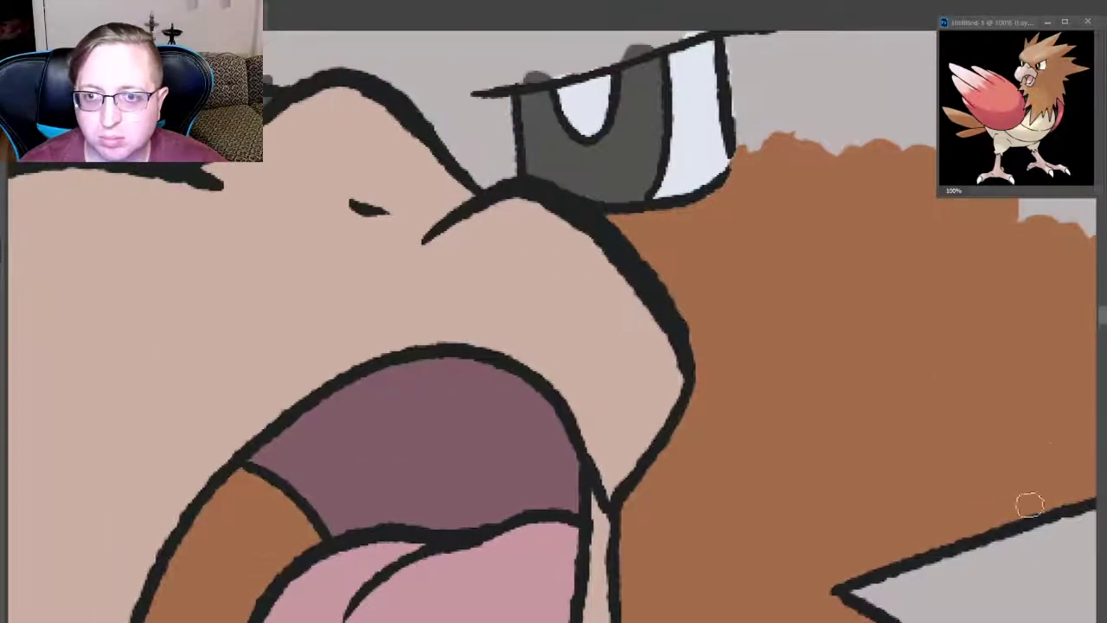
{"action": "scroll", "coordinate": [805, 338], "scroll_direction": "up", "scroll_amount": 4}
{"action": "scroll", "coordinate": [804, 337], "scroll_direction": "down", "scroll_amount": 3}
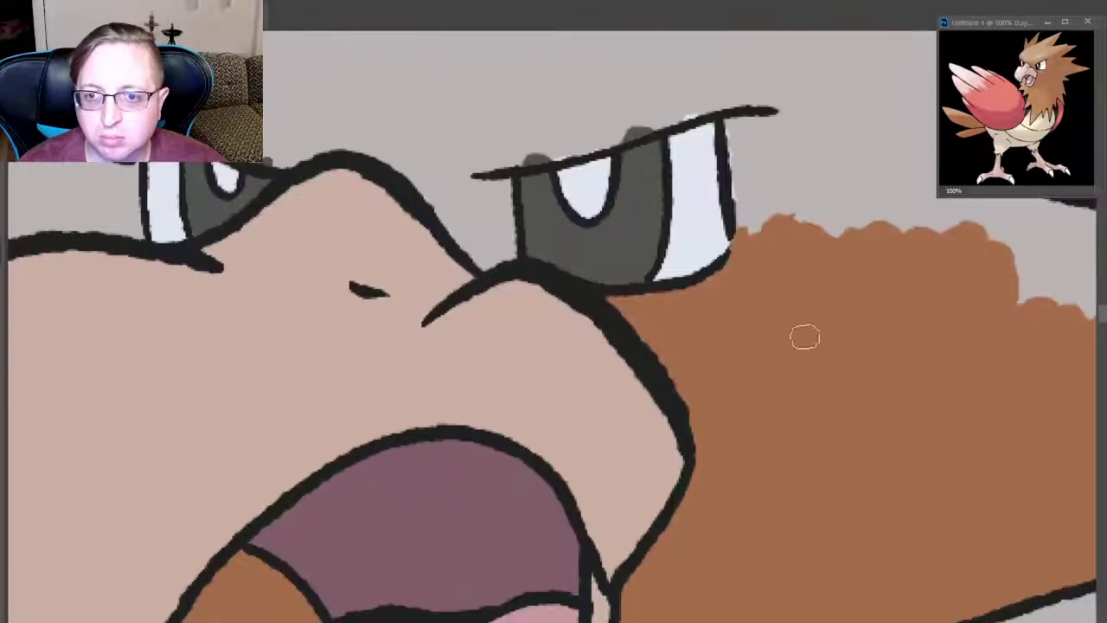
{"action": "left_click_drag", "start_coordinate": [744, 110], "coordinate": [733, 75]}
{"action": "mouse_move", "coordinate": [754, 188]}
{"action": "left_mouse_down"}
{"action": "mouse_move", "coordinate": [818, 173]}
{"action": "mouse_move", "coordinate": [909, 173]}
{"action": "mouse_move", "coordinate": [995, 225]}
{"action": "mouse_move", "coordinate": [1038, 294]}
{"action": "left_mouse_up"}
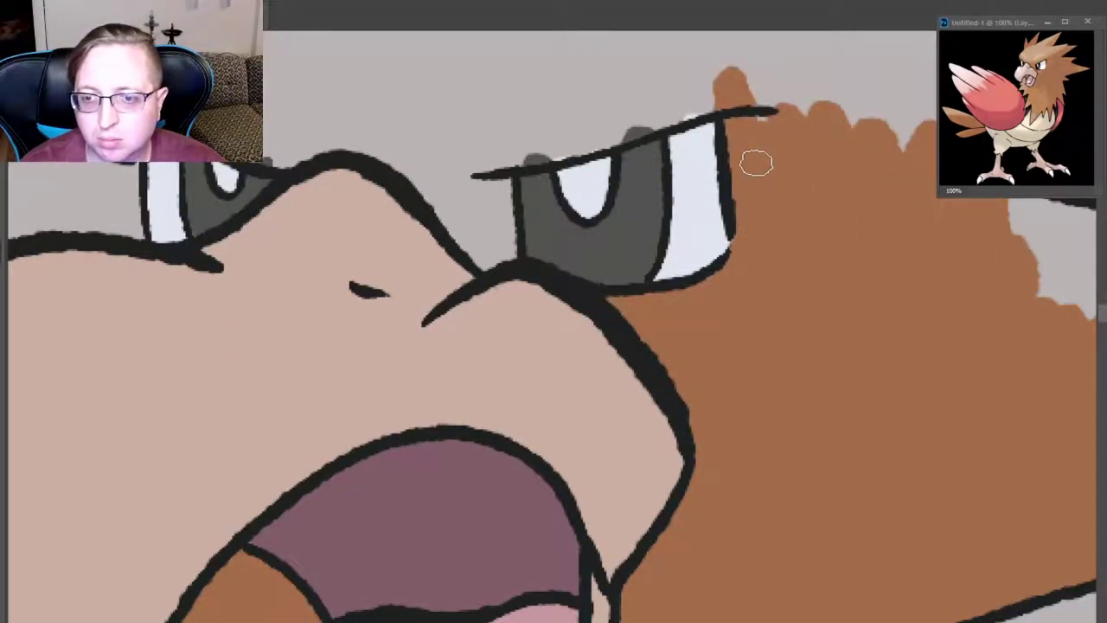
- Fill the last grey triangle inside the spiky crest outline brown
{"action": "scroll", "coordinate": [554, 346], "scroll_direction": "right", "scroll_amount": 10}
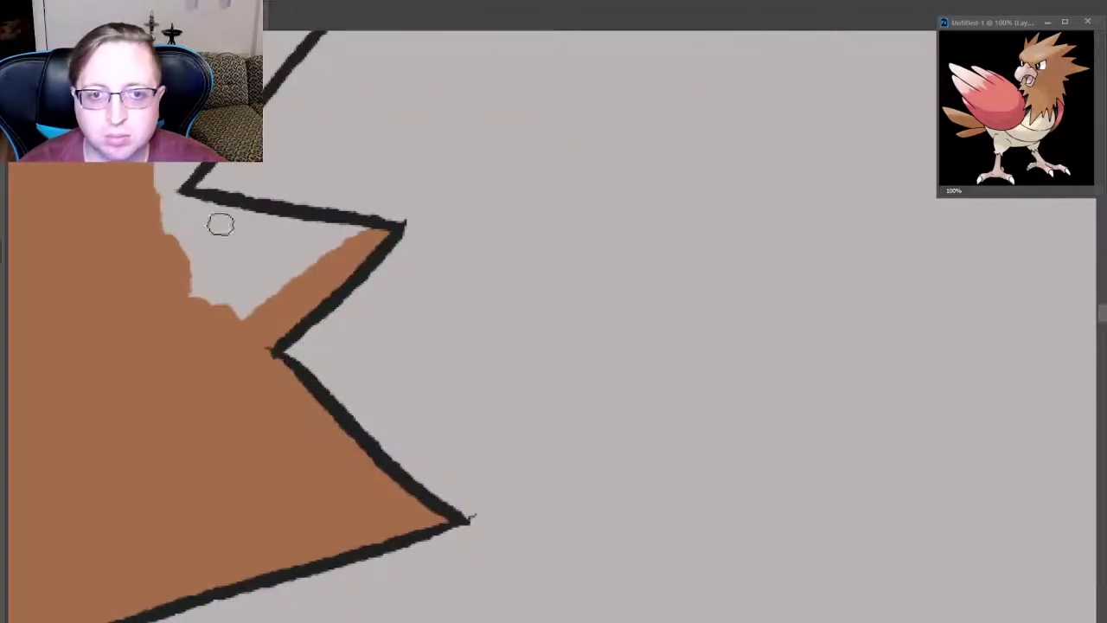
{"action": "mouse_move", "coordinate": [220, 225]}
{"action": "left_mouse_down"}
{"action": "mouse_move", "coordinate": [166, 205]}
{"action": "mouse_move", "coordinate": [194, 220]}
{"action": "left_mouse_up"}
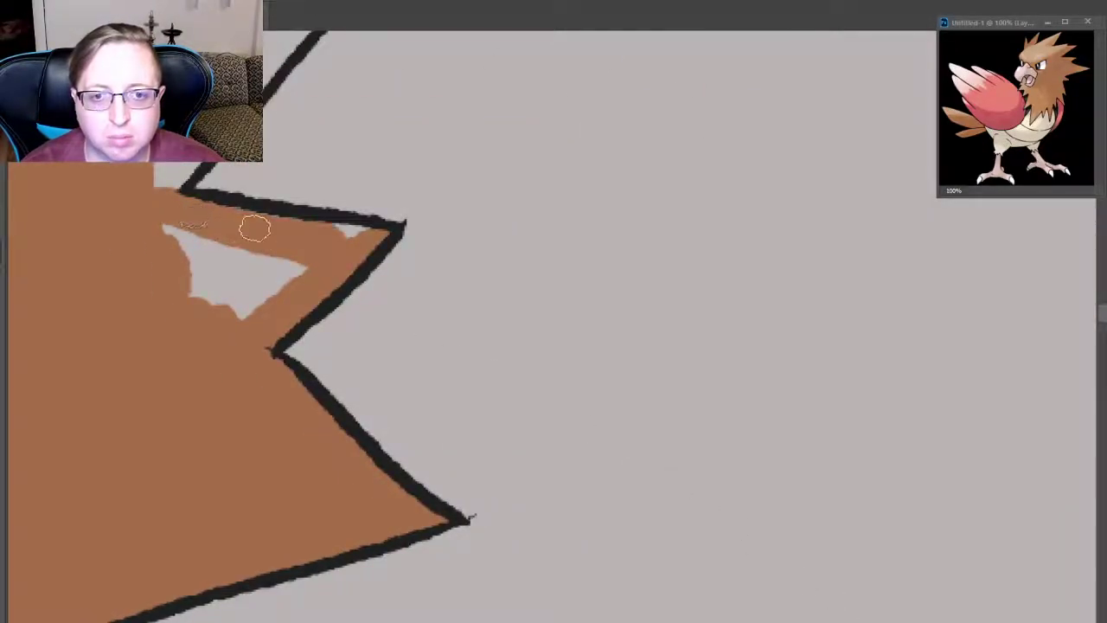
{"action": "left_click_drag", "start_coordinate": [352, 235], "coordinate": [161, 227]}
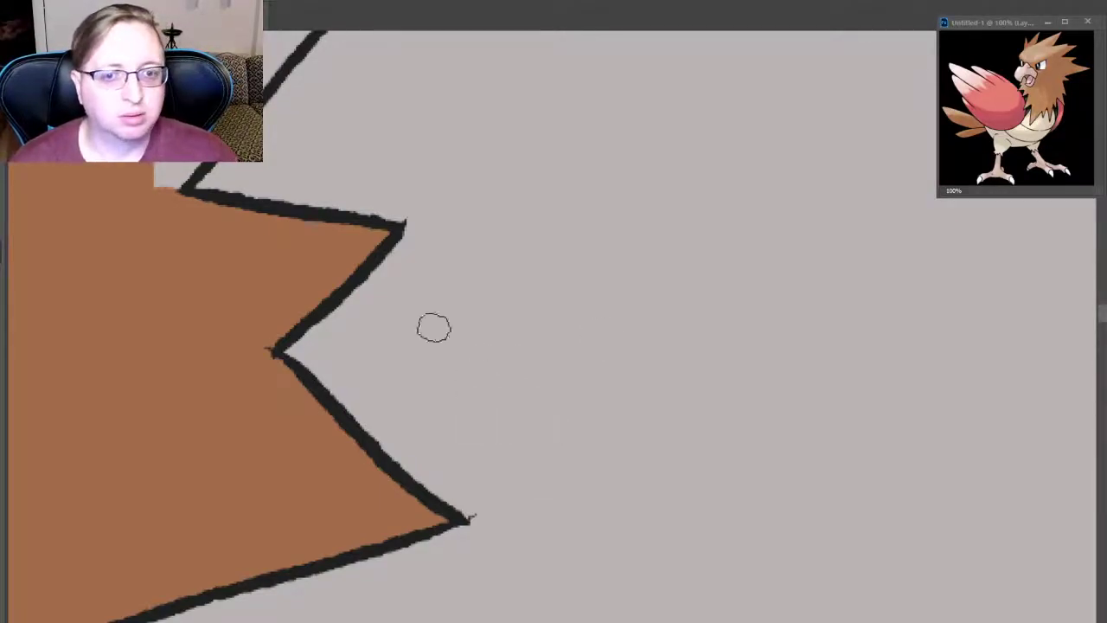
{"action": "mouse_move", "coordinate": [625, 481]}
{"action": "left_mouse_down"}
{"action": "mouse_move", "coordinate": [1058, 482]}
{"action": "mouse_move", "coordinate": [1024, 481]}
{"action": "left_mouse_up"}
- Paint brown over the feathers above the right eye and the narrow crest wedge up to its tip
{"action": "scroll", "coordinate": [1103, 309], "scroll_direction": "up", "scroll_amount": 3}
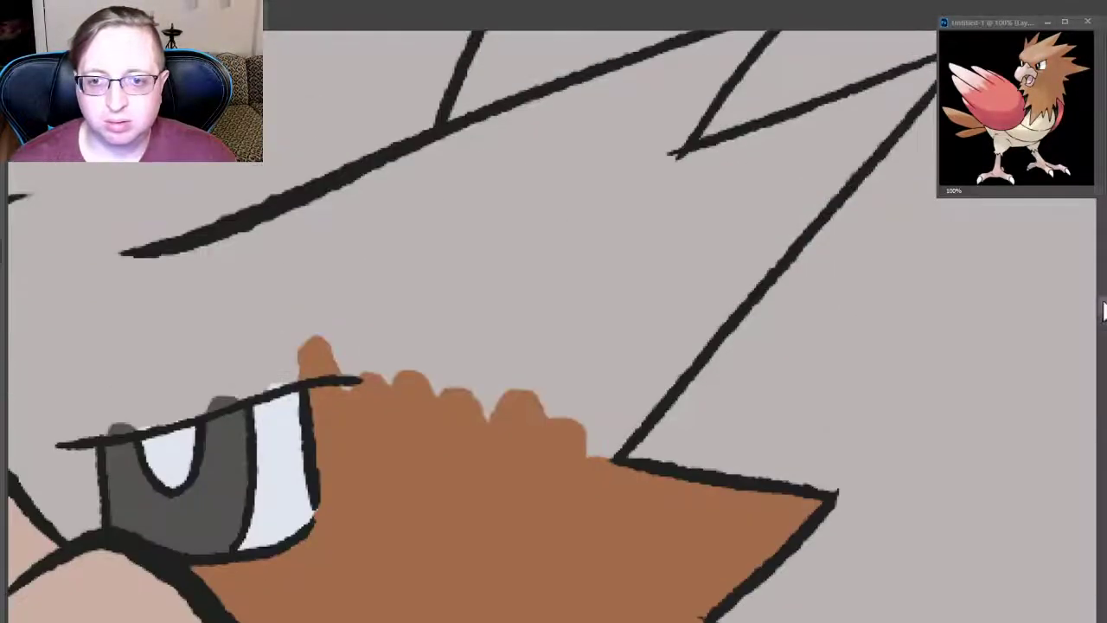
{"action": "mouse_move", "coordinate": [320, 286]}
{"action": "left_mouse_down"}
{"action": "mouse_move", "coordinate": [360, 346]}
{"action": "mouse_move", "coordinate": [424, 329]}
{"action": "mouse_move", "coordinate": [528, 346]}
{"action": "mouse_move", "coordinate": [597, 398]}
{"action": "mouse_move", "coordinate": [616, 445]}
{"action": "mouse_move", "coordinate": [603, 440]}
{"action": "mouse_move", "coordinate": [598, 458]}
{"action": "left_mouse_up"}
{"action": "mouse_move", "coordinate": [701, 312]}
{"action": "left_mouse_down"}
{"action": "mouse_move", "coordinate": [667, 366]}
{"action": "mouse_move", "coordinate": [852, 142]}
{"action": "left_mouse_up"}
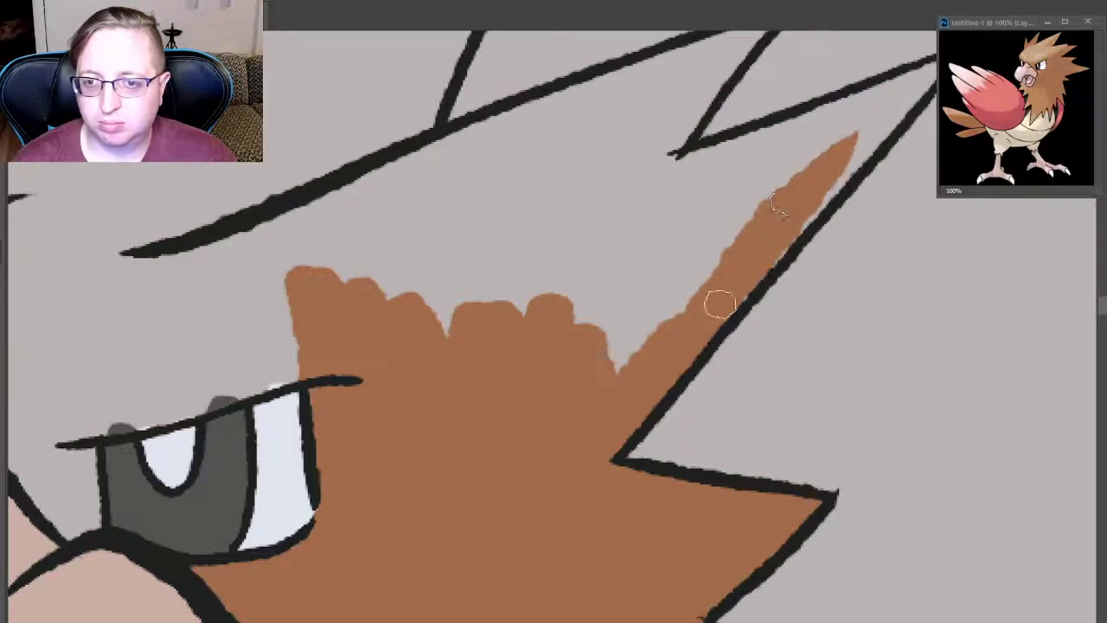
{"action": "left_click_drag", "start_coordinate": [717, 302], "coordinate": [875, 159]}
{"action": "left_click_drag", "start_coordinate": [813, 195], "coordinate": [853, 147]}
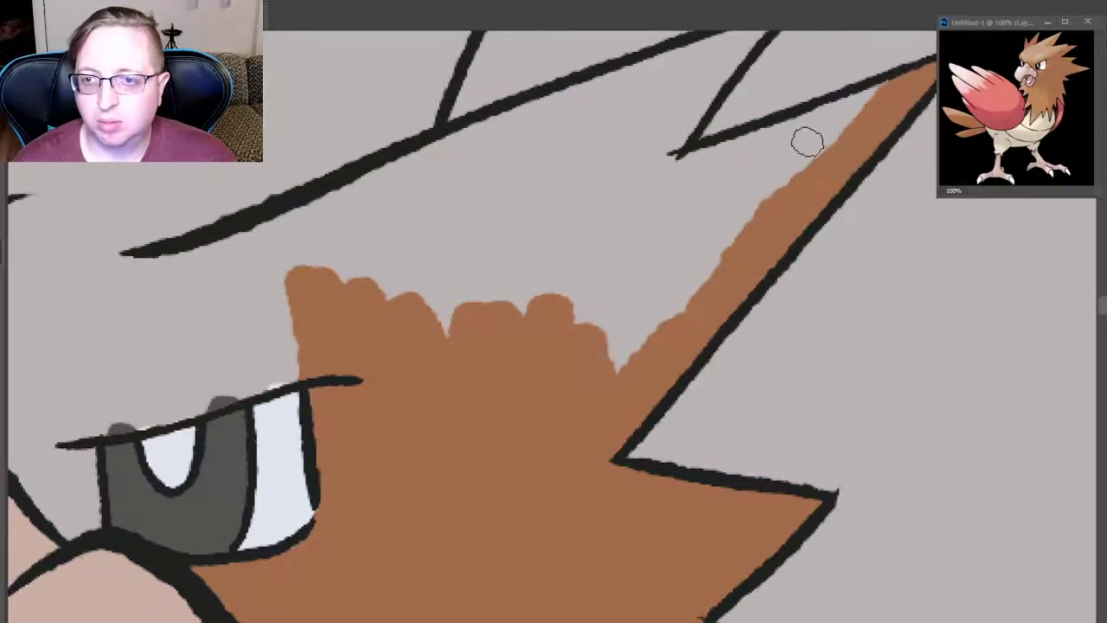
{"action": "left_click_drag", "start_coordinate": [913, 83], "coordinate": [692, 173]}
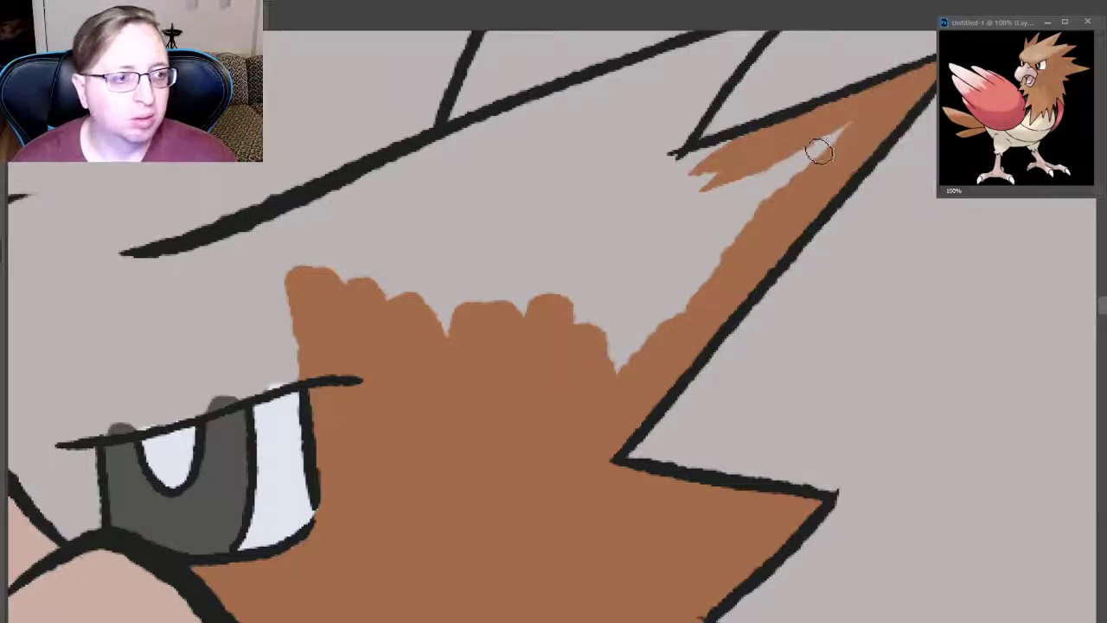
{"action": "left_click_drag", "start_coordinate": [830, 123], "coordinate": [616, 200]}
{"action": "mouse_move", "coordinate": [682, 164]}
{"action": "left_mouse_down"}
{"action": "mouse_move", "coordinate": [672, 165]}
{"action": "mouse_move", "coordinate": [756, 153]}
{"action": "mouse_move", "coordinate": [710, 176]}
{"action": "mouse_move", "coordinate": [623, 333]}
{"action": "left_mouse_up"}
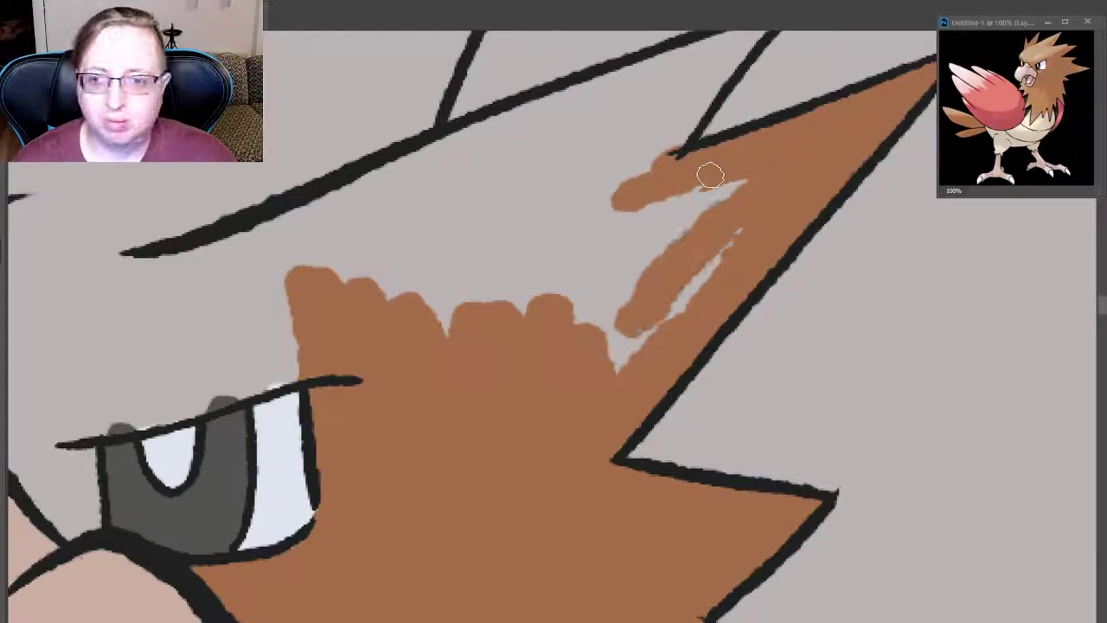
{"action": "left_click_drag", "start_coordinate": [726, 246], "coordinate": [632, 338]}
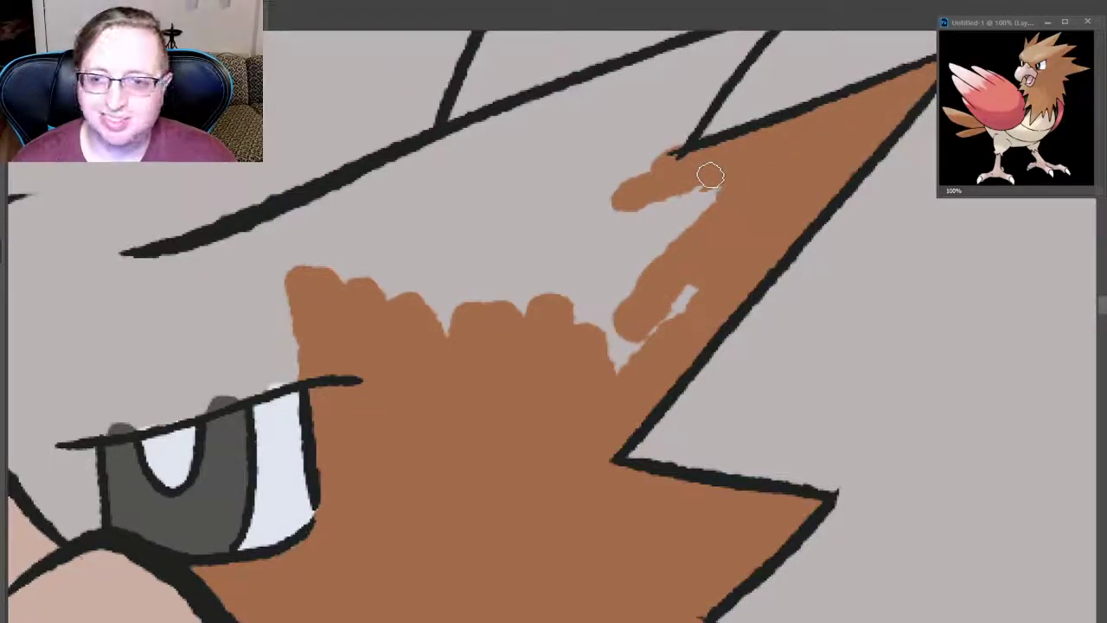
{"action": "left_click_drag", "start_coordinate": [705, 190], "coordinate": [682, 299]}
{"action": "mouse_move", "coordinate": [618, 363]}
{"action": "left_mouse_down"}
{"action": "mouse_move", "coordinate": [502, 298]}
{"action": "mouse_move", "coordinate": [346, 277]}
{"action": "mouse_move", "coordinate": [467, 220]}
{"action": "mouse_move", "coordinate": [571, 311]}
{"action": "mouse_move", "coordinate": [640, 194]}
{"action": "left_mouse_up"}
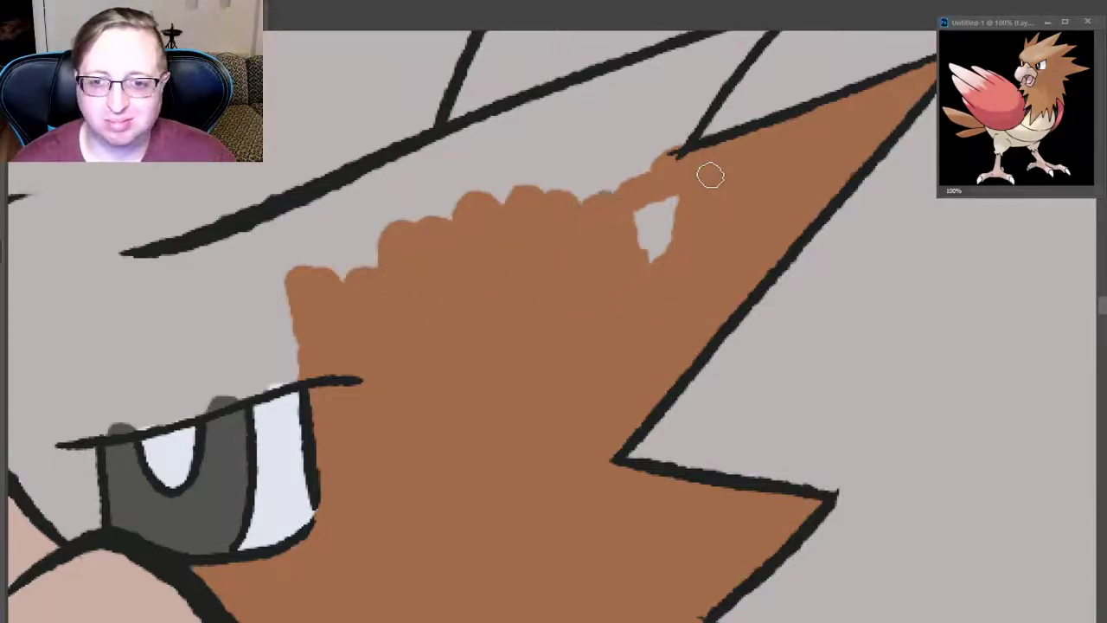
{"action": "left_click_drag", "start_coordinate": [657, 259], "coordinate": [674, 199]}
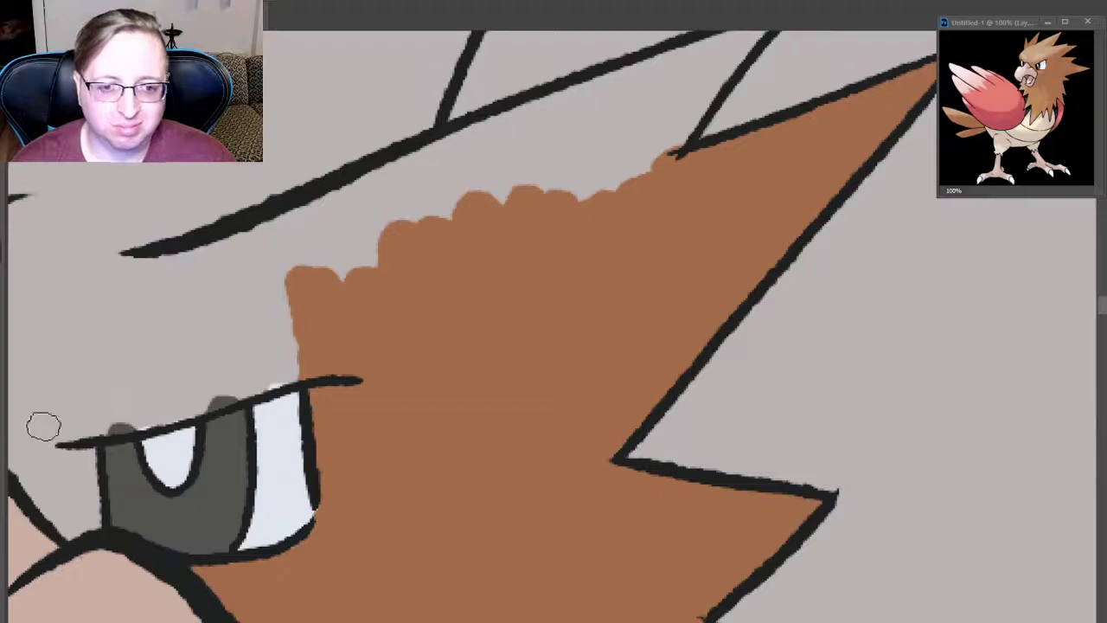
- Paint a short brown brow stroke along the top of the eye, redoing the too-long attempts
{"action": "left_click_drag", "start_coordinate": [42, 425], "coordinate": [264, 381]}
{"action": "key", "text": "ctrl+z"}
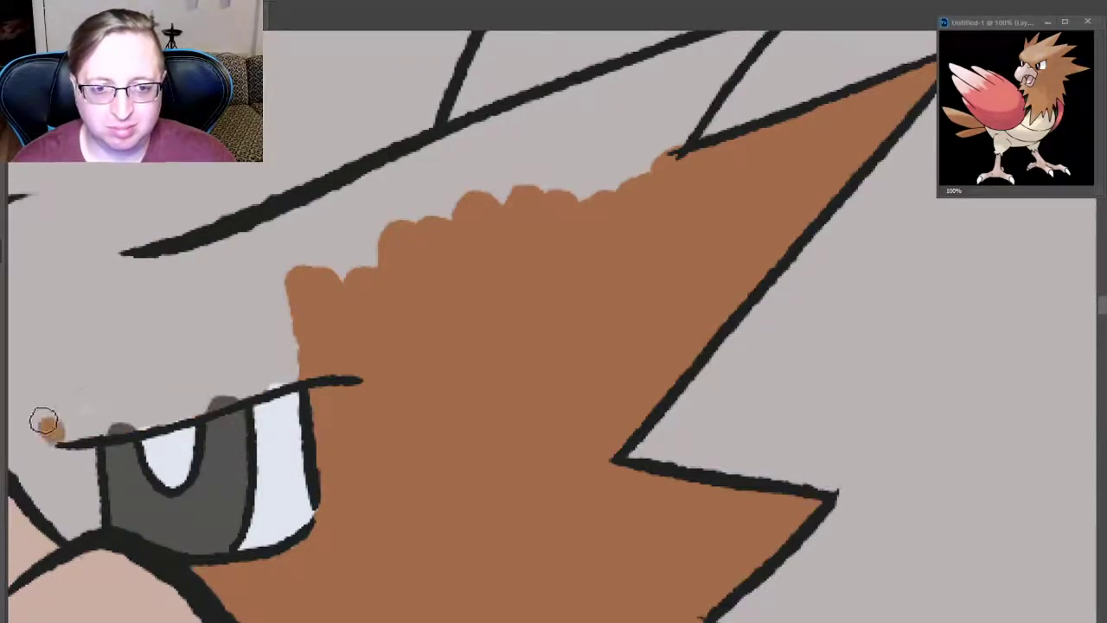
{"action": "left_click_drag", "start_coordinate": [42, 421], "coordinate": [286, 372]}
{"action": "key", "text": "ctrl+z"}
{"action": "mouse_move", "coordinate": [43, 424]}
{"action": "left_mouse_down"}
{"action": "mouse_move", "coordinate": [134, 413]}
{"action": "mouse_move", "coordinate": [286, 372]}
{"action": "left_mouse_up"}
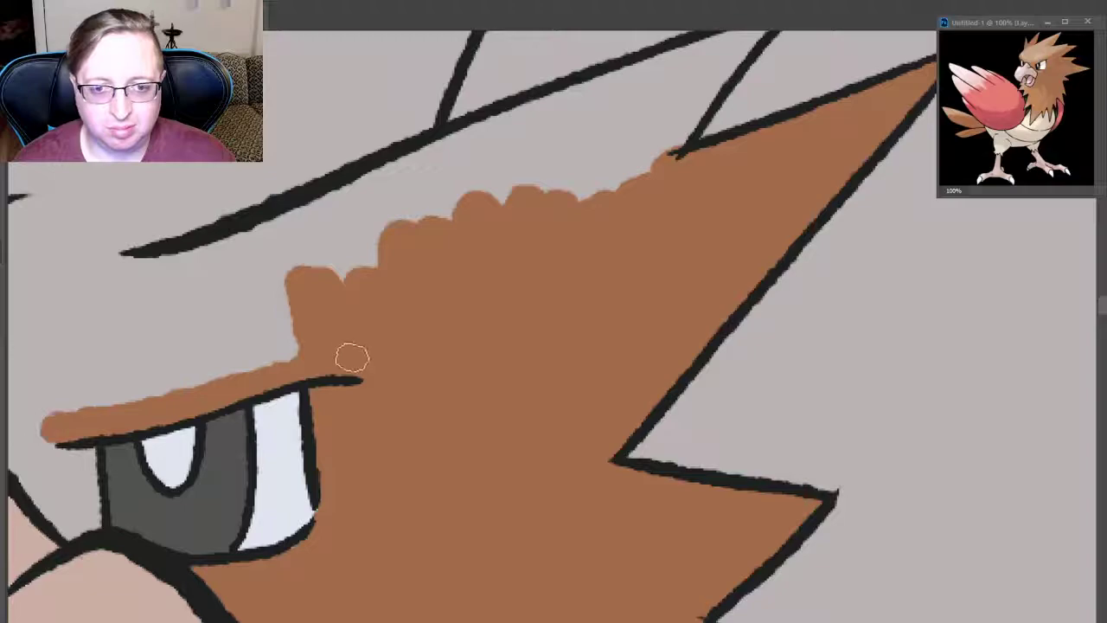
{"action": "key", "text": "ctrl+z"}
{"action": "mouse_move", "coordinate": [52, 421]}
{"action": "left_mouse_down"}
{"action": "mouse_move", "coordinate": [173, 404]}
{"action": "mouse_move", "coordinate": [245, 381]}
{"action": "left_mouse_up"}
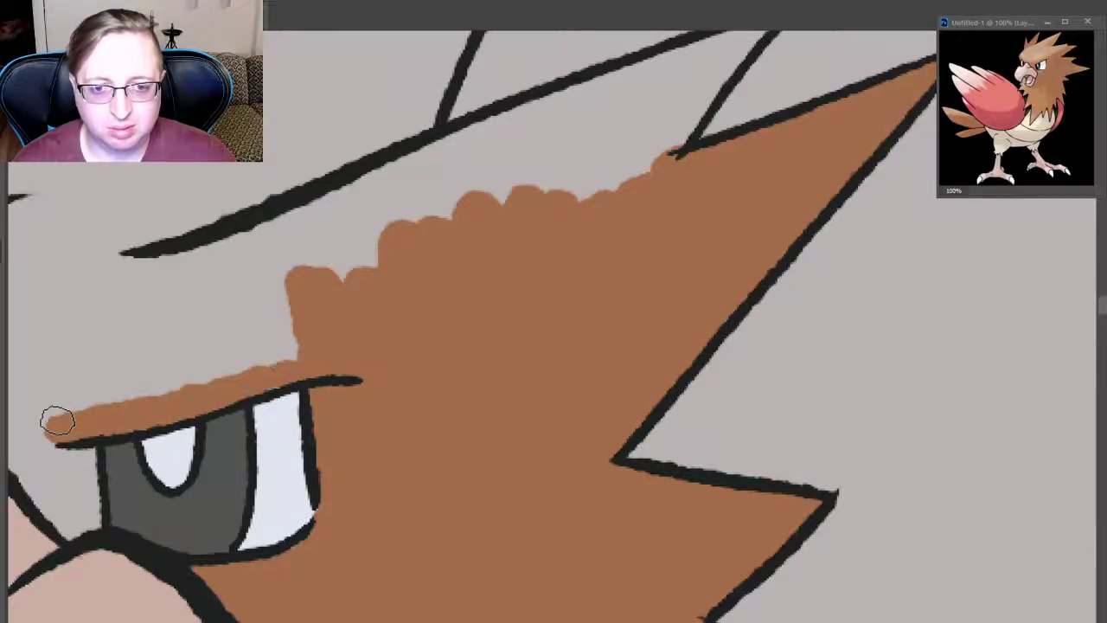
- Fill the grey gaps left of the eye, above the brow and along the upper crest line brown
{"action": "left_click_drag", "start_coordinate": [82, 530], "coordinate": [25, 463]}
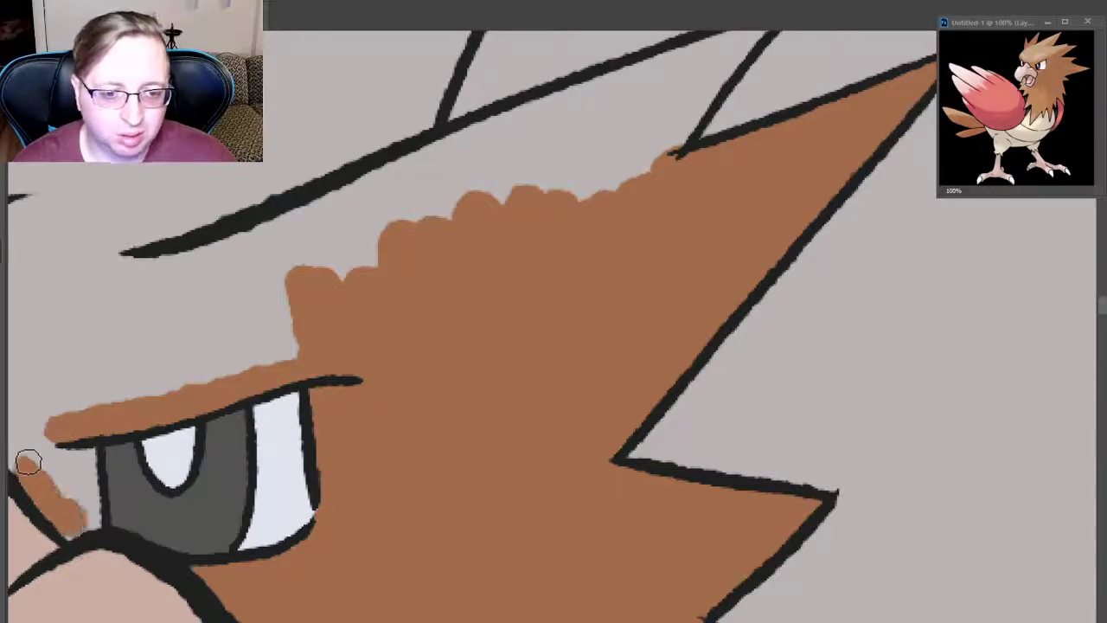
{"action": "mouse_move", "coordinate": [86, 530]}
{"action": "left_mouse_down"}
{"action": "mouse_move", "coordinate": [59, 484]}
{"action": "mouse_move", "coordinate": [93, 519]}
{"action": "left_mouse_up"}
{"action": "mouse_move", "coordinate": [65, 450]}
{"action": "left_mouse_down"}
{"action": "mouse_move", "coordinate": [98, 509]}
{"action": "mouse_move", "coordinate": [80, 398]}
{"action": "left_mouse_up"}
{"action": "mouse_move", "coordinate": [28, 463]}
{"action": "left_mouse_down"}
{"action": "mouse_move", "coordinate": [70, 346]}
{"action": "mouse_move", "coordinate": [216, 363]}
{"action": "mouse_move", "coordinate": [295, 333]}
{"action": "left_mouse_up"}
{"action": "mouse_move", "coordinate": [147, 390]}
{"action": "left_mouse_down"}
{"action": "mouse_move", "coordinate": [285, 354]}
{"action": "mouse_move", "coordinate": [70, 269]}
{"action": "mouse_move", "coordinate": [181, 225]}
{"action": "mouse_move", "coordinate": [225, 329]}
{"action": "mouse_move", "coordinate": [285, 208]}
{"action": "mouse_move", "coordinate": [415, 178]}
{"action": "mouse_move", "coordinate": [519, 191]}
{"action": "left_mouse_up"}
{"action": "left_click_drag", "start_coordinate": [428, 192], "coordinate": [597, 108]}
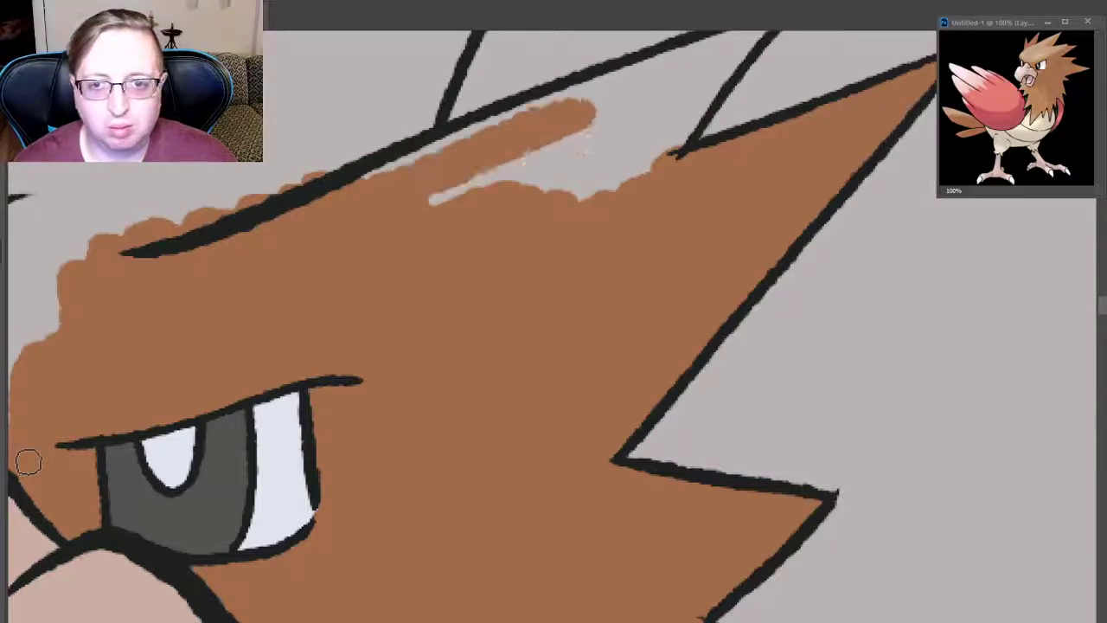
{"action": "left_click_drag", "start_coordinate": [402, 168], "coordinate": [606, 102]}
{"action": "mouse_move", "coordinate": [345, 195]}
{"action": "left_mouse_down"}
{"action": "mouse_move", "coordinate": [574, 135]}
{"action": "mouse_move", "coordinate": [576, 148]}
{"action": "mouse_move", "coordinate": [606, 143]}
{"action": "left_mouse_up"}
- Fill the upper spike tip and the last grey patches inside the feathers brown
{"action": "scroll", "coordinate": [472, 326], "scroll_direction": "up", "scroll_amount": 1}
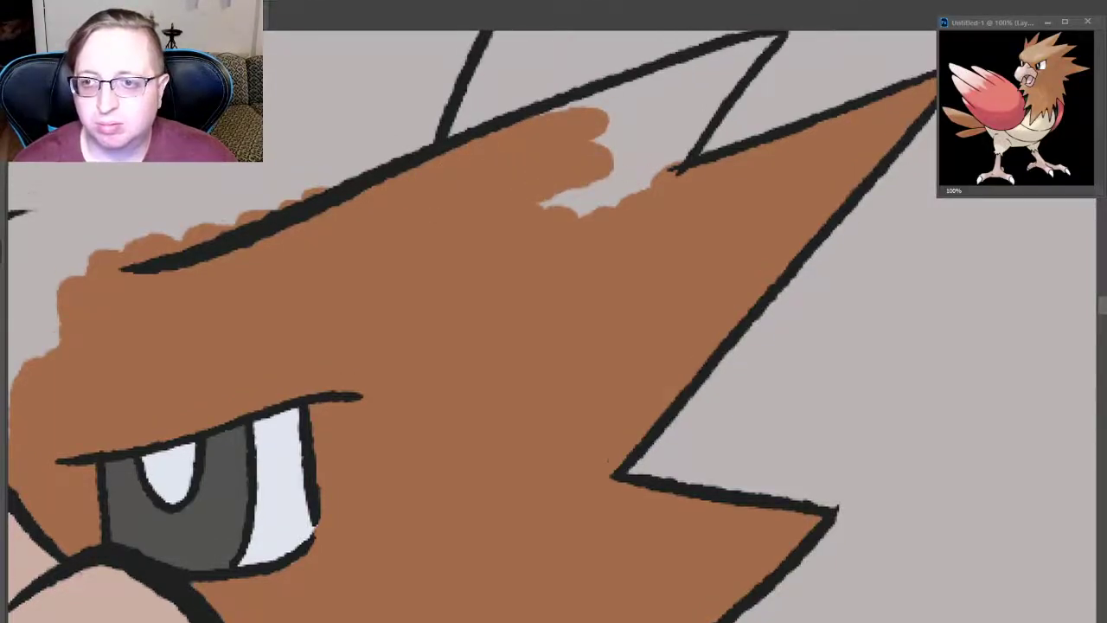
{"action": "scroll", "coordinate": [473, 326], "scroll_direction": "up", "scroll_amount": 1}
{"action": "mouse_move", "coordinate": [567, 202]}
{"action": "left_mouse_down"}
{"action": "mouse_move", "coordinate": [517, 170]}
{"action": "mouse_move", "coordinate": [670, 117]}
{"action": "left_mouse_up"}
{"action": "left_click_drag", "start_coordinate": [516, 164], "coordinate": [752, 82]}
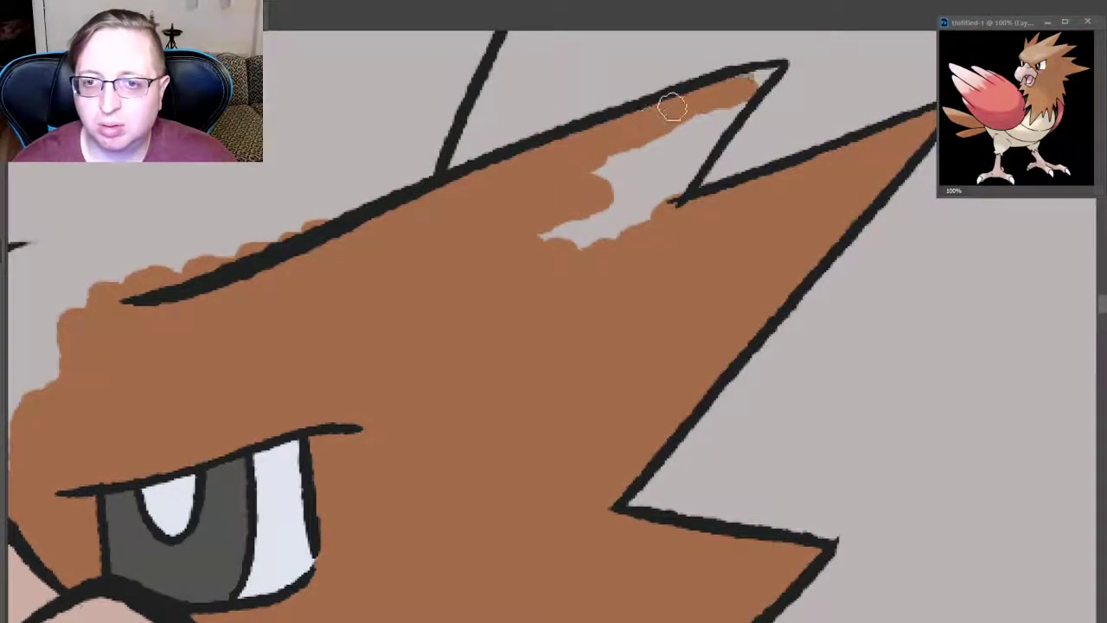
{"action": "left_click_drag", "start_coordinate": [672, 104], "coordinate": [764, 74]}
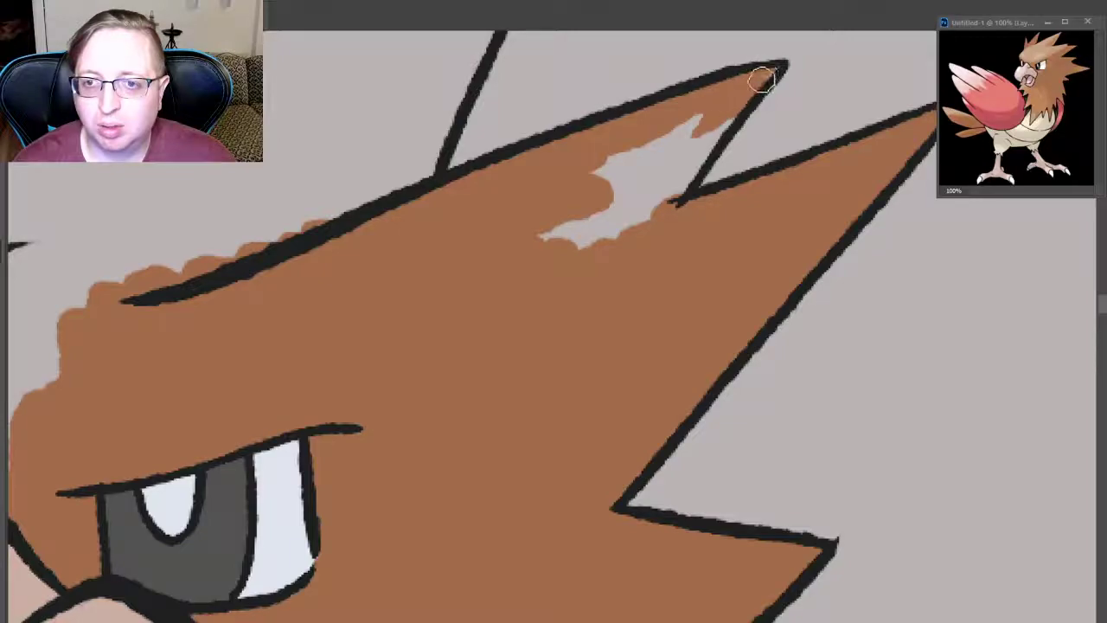
{"action": "mouse_move", "coordinate": [635, 194]}
{"action": "left_mouse_down"}
{"action": "mouse_move", "coordinate": [719, 112]}
{"action": "mouse_move", "coordinate": [662, 193]}
{"action": "left_mouse_up"}
{"action": "left_click_drag", "start_coordinate": [697, 128], "coordinate": [697, 130]}
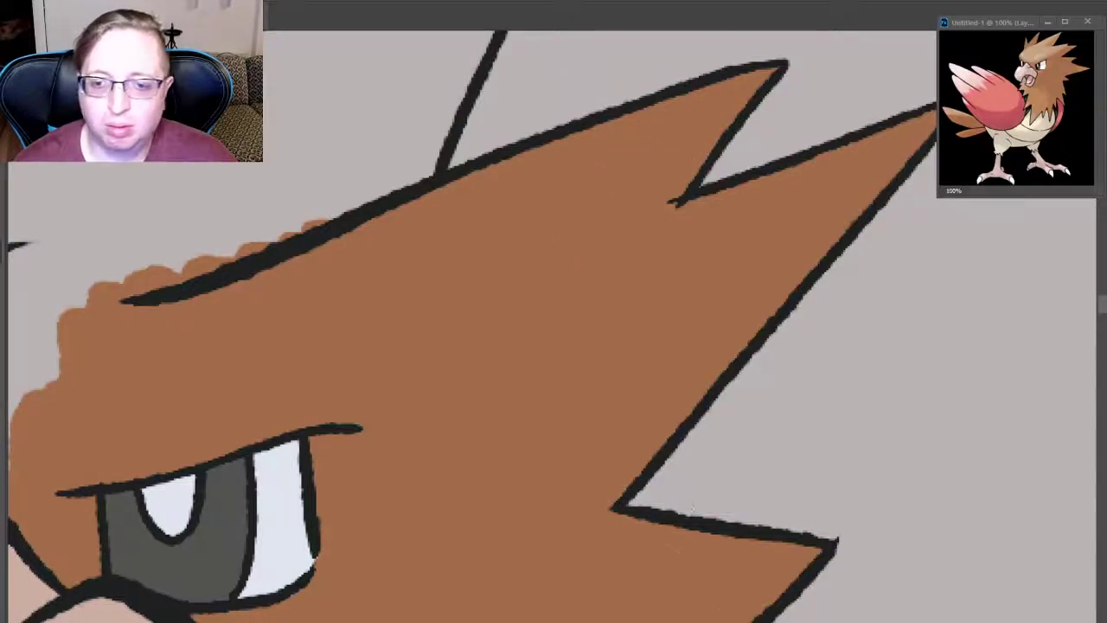
- Fill the left eyebrow region solid brown
{"action": "scroll", "coordinate": [554, 328], "scroll_direction": "left", "scroll_amount": 5}
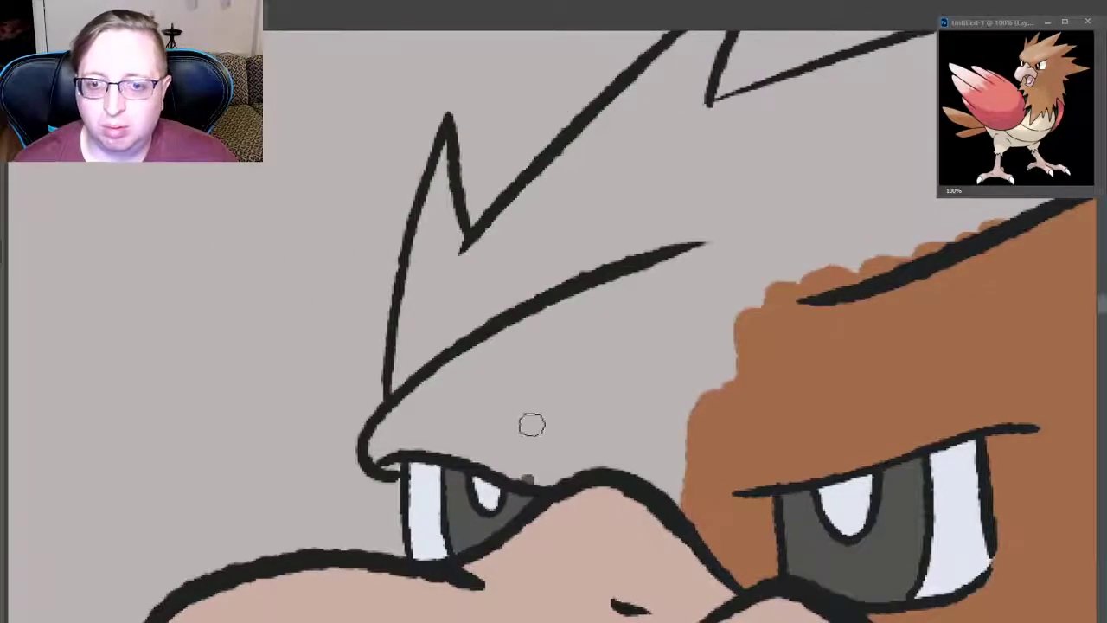
{"action": "mouse_move", "coordinate": [384, 445]}
{"action": "left_mouse_down"}
{"action": "mouse_move", "coordinate": [398, 463]}
{"action": "mouse_move", "coordinate": [372, 449]}
{"action": "mouse_move", "coordinate": [454, 374]}
{"action": "left_mouse_up"}
{"action": "mouse_move", "coordinate": [498, 422]}
{"action": "left_mouse_down"}
{"action": "mouse_move", "coordinate": [390, 452]}
{"action": "mouse_move", "coordinate": [519, 462]}
{"action": "left_mouse_up"}
{"action": "left_click_drag", "start_coordinate": [453, 439], "coordinate": [549, 471]}
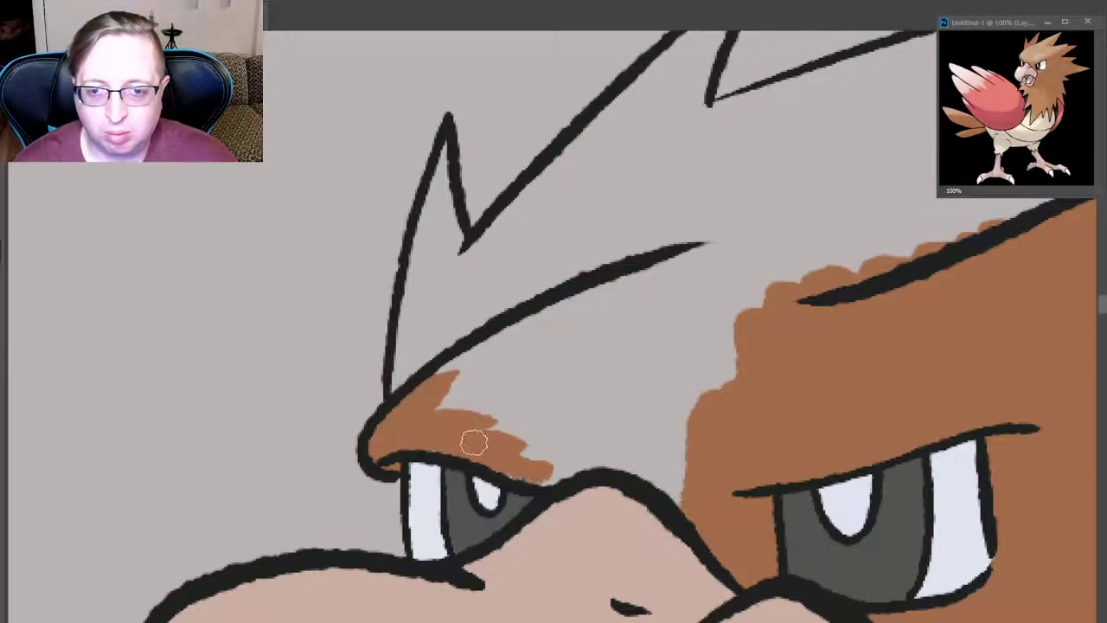
{"action": "mouse_move", "coordinate": [473, 442]}
{"action": "left_mouse_down"}
{"action": "mouse_move", "coordinate": [526, 459]}
{"action": "mouse_move", "coordinate": [606, 450]}
{"action": "left_mouse_up"}
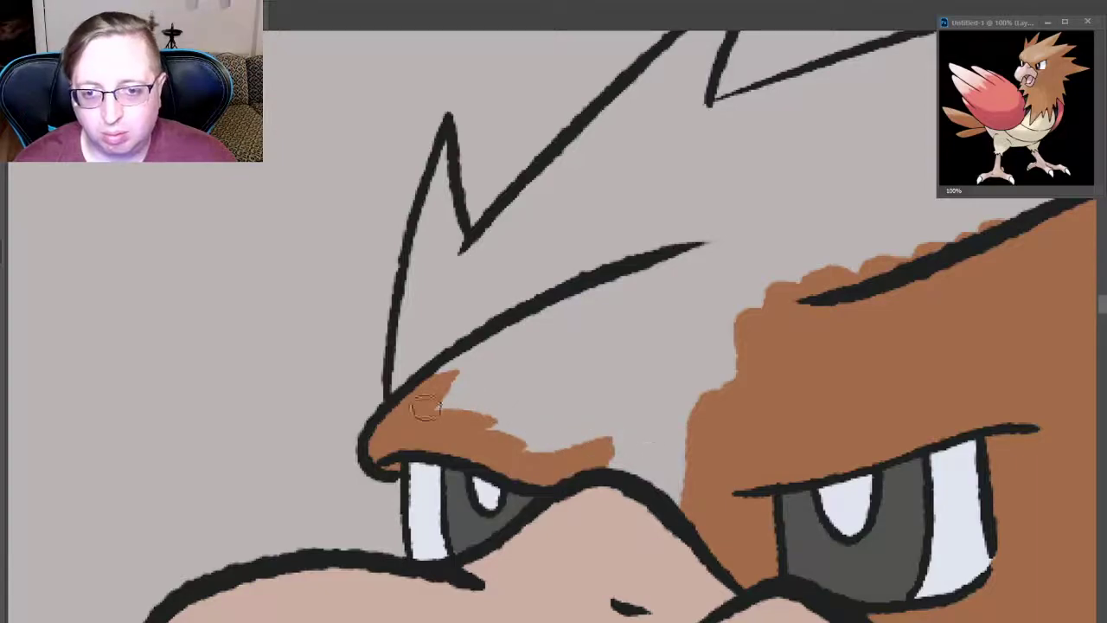
{"action": "left_click_drag", "start_coordinate": [424, 409], "coordinate": [605, 287]}
{"action": "mouse_move", "coordinate": [589, 359]}
{"action": "left_mouse_down"}
{"action": "mouse_move", "coordinate": [433, 413]}
{"action": "mouse_move", "coordinate": [583, 361]}
{"action": "left_mouse_up"}
{"action": "mouse_move", "coordinate": [537, 442]}
{"action": "left_mouse_down"}
{"action": "mouse_move", "coordinate": [584, 361]}
{"action": "mouse_move", "coordinate": [683, 506]}
{"action": "left_mouse_up"}
- Fill the grey gap between the eyebrows brown
{"action": "left_click_drag", "start_coordinate": [623, 407], "coordinate": [684, 468]}
{"action": "mouse_move", "coordinate": [520, 303]}
{"action": "left_mouse_down"}
{"action": "mouse_move", "coordinate": [580, 351]}
{"action": "mouse_move", "coordinate": [623, 406]}
{"action": "left_mouse_up"}
{"action": "left_click_drag", "start_coordinate": [631, 295], "coordinate": [684, 441]}
{"action": "left_click_drag", "start_coordinate": [614, 276], "coordinate": [666, 355]}
{"action": "left_click_drag", "start_coordinate": [605, 250], "coordinate": [692, 364]}
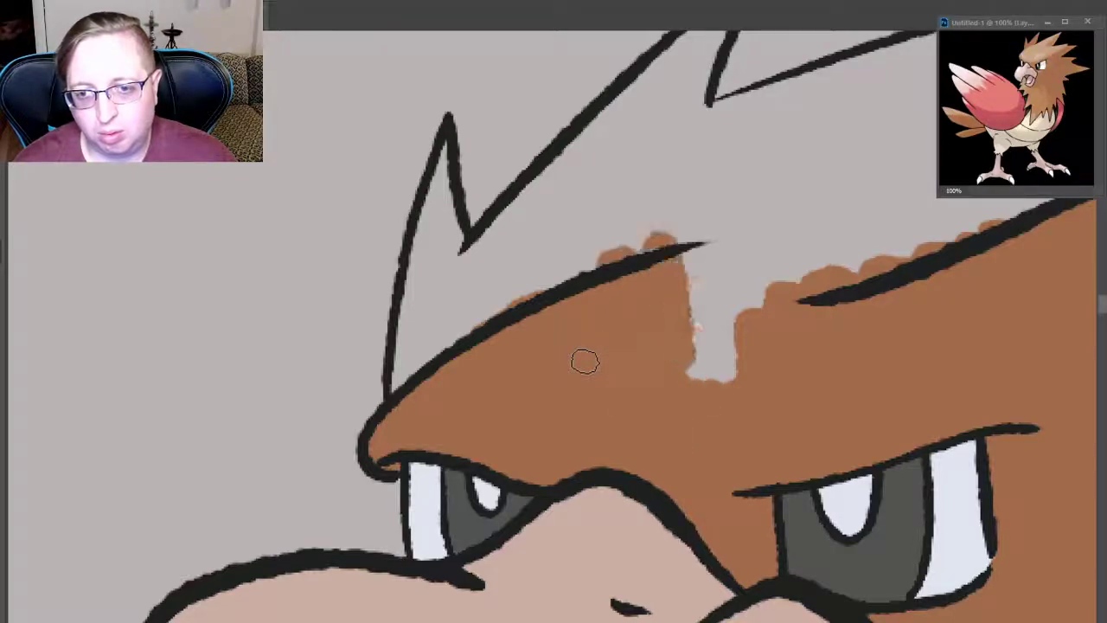
- Fill the left head spike and the area between it and the crest brown, undoing a stray stroke
{"action": "left_click_drag", "start_coordinate": [697, 251], "coordinate": [748, 372]}
{"action": "mouse_move", "coordinate": [420, 346]}
{"action": "left_mouse_down"}
{"action": "mouse_move", "coordinate": [445, 141]}
{"action": "mouse_move", "coordinate": [420, 286]}
{"action": "left_mouse_up"}
{"action": "key", "text": "ctrl+z"}
{"action": "mouse_move", "coordinate": [398, 380]}
{"action": "left_mouse_down"}
{"action": "mouse_move", "coordinate": [435, 182]}
{"action": "mouse_move", "coordinate": [406, 350]}
{"action": "mouse_move", "coordinate": [438, 195]}
{"action": "left_mouse_up"}
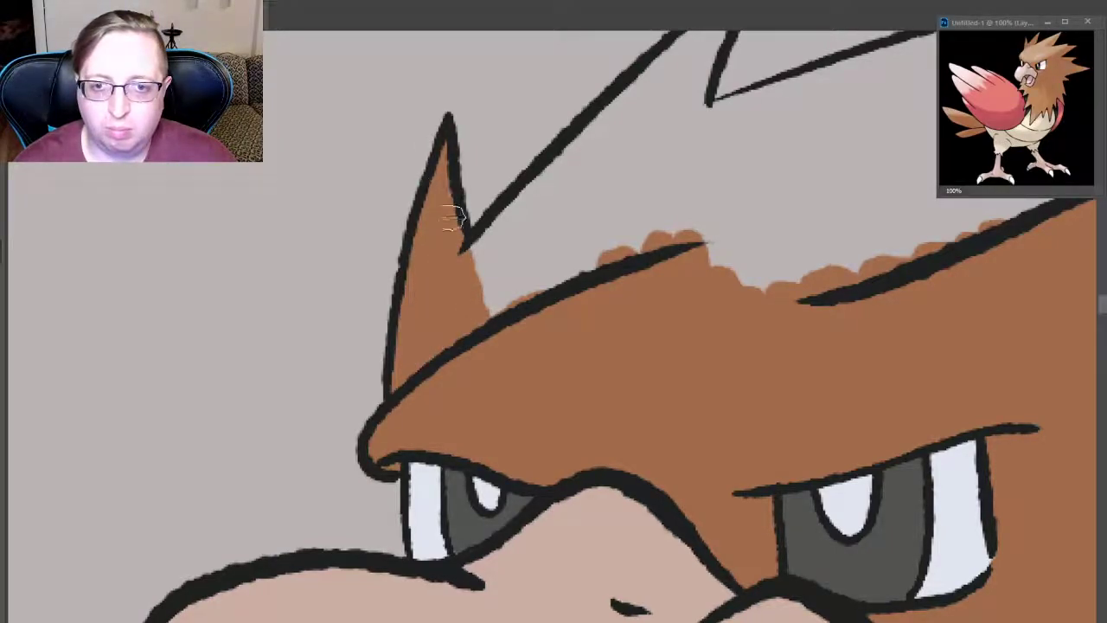
{"action": "mouse_move", "coordinate": [528, 307]}
{"action": "left_mouse_down"}
{"action": "mouse_move", "coordinate": [456, 282]}
{"action": "mouse_move", "coordinate": [437, 326]}
{"action": "mouse_move", "coordinate": [648, 226]}
{"action": "mouse_move", "coordinate": [718, 216]}
{"action": "left_mouse_up"}
{"action": "mouse_move", "coordinate": [579, 186]}
{"action": "left_mouse_down"}
{"action": "mouse_move", "coordinate": [591, 181]}
{"action": "mouse_move", "coordinate": [579, 148]}
{"action": "mouse_move", "coordinate": [578, 230]}
{"action": "mouse_move", "coordinate": [679, 117]}
{"action": "mouse_move", "coordinate": [865, 173]}
{"action": "left_mouse_up"}
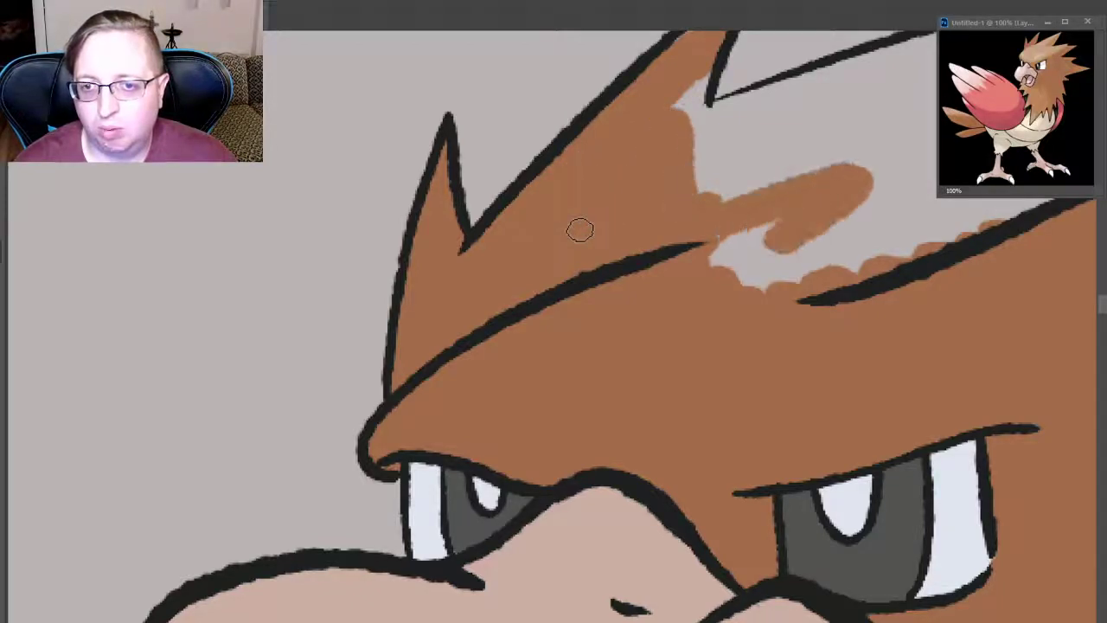
- Fill the grey gaps beside the crest spikes and the thin strip under the upper crest outline
{"action": "left_click_drag", "start_coordinate": [727, 260], "coordinate": [779, 186]}
{"action": "left_click_drag", "start_coordinate": [787, 260], "coordinate": [874, 139]}
{"action": "mouse_move", "coordinate": [865, 251]}
{"action": "left_mouse_down"}
{"action": "mouse_move", "coordinate": [969, 208]}
{"action": "mouse_move", "coordinate": [1052, 203]}
{"action": "left_mouse_up"}
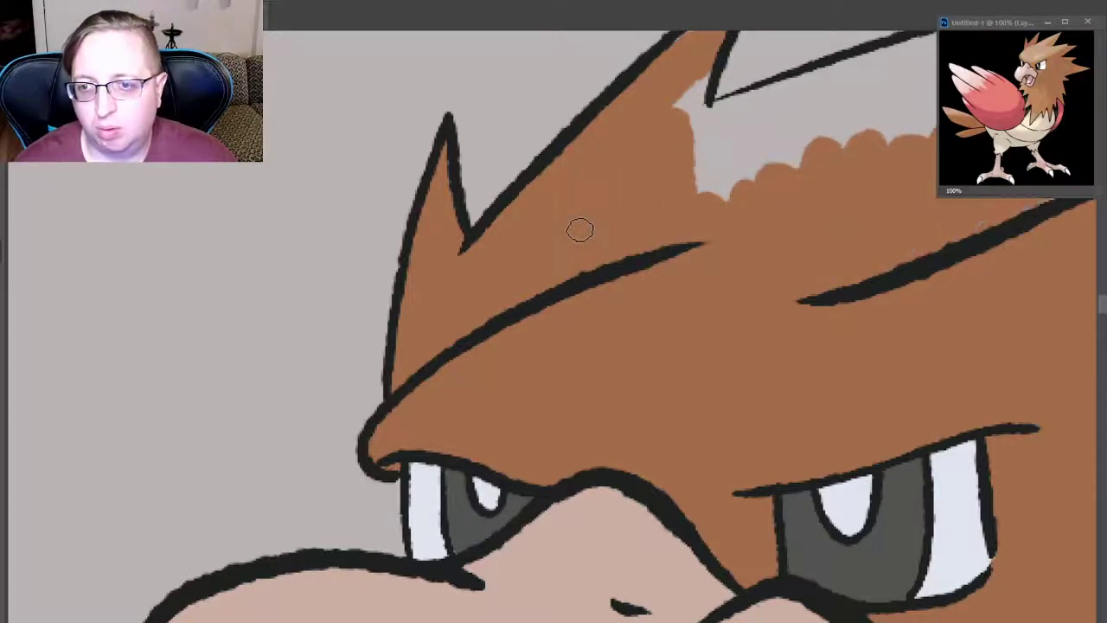
{"action": "left_click_drag", "start_coordinate": [753, 190], "coordinate": [709, 143]}
{"action": "mouse_move", "coordinate": [701, 195]}
{"action": "left_mouse_down"}
{"action": "mouse_move", "coordinate": [689, 158]}
{"action": "mouse_move", "coordinate": [815, 165]}
{"action": "left_mouse_up"}
{"action": "left_click_drag", "start_coordinate": [671, 135], "coordinate": [926, 65]}
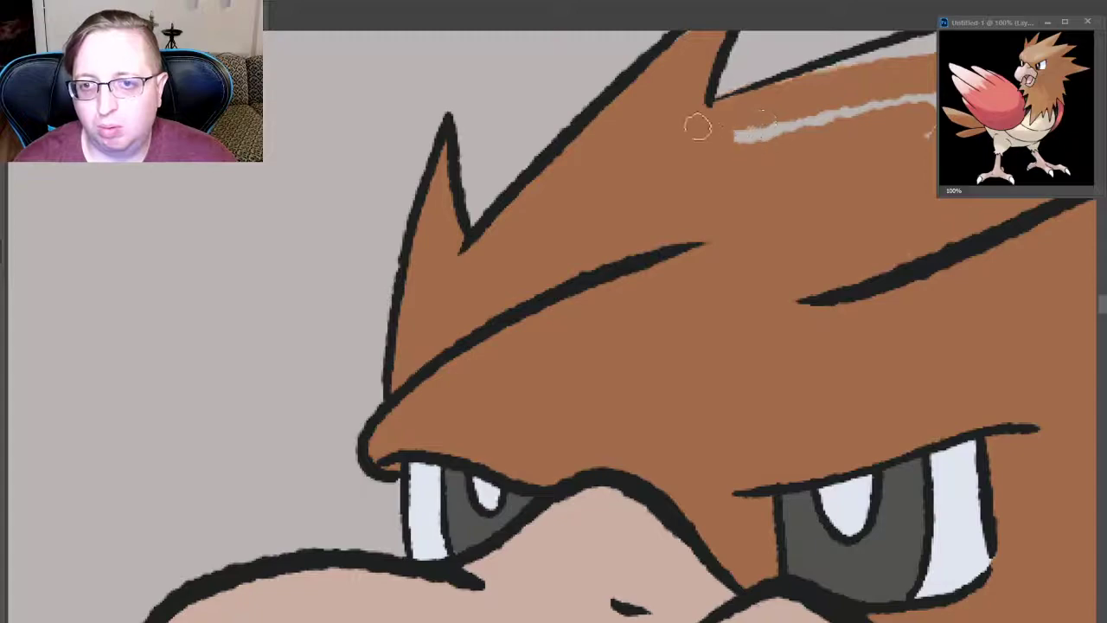
{"action": "left_click_drag", "start_coordinate": [709, 105], "coordinate": [749, 99]}
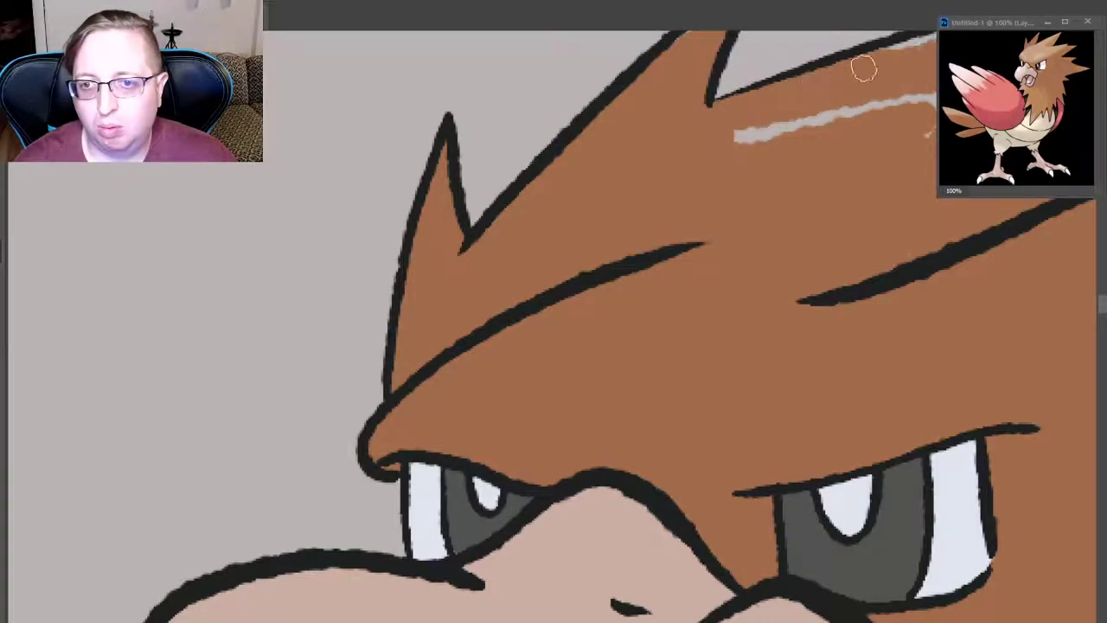
{"action": "left_click_drag", "start_coordinate": [735, 135], "coordinate": [935, 102]}
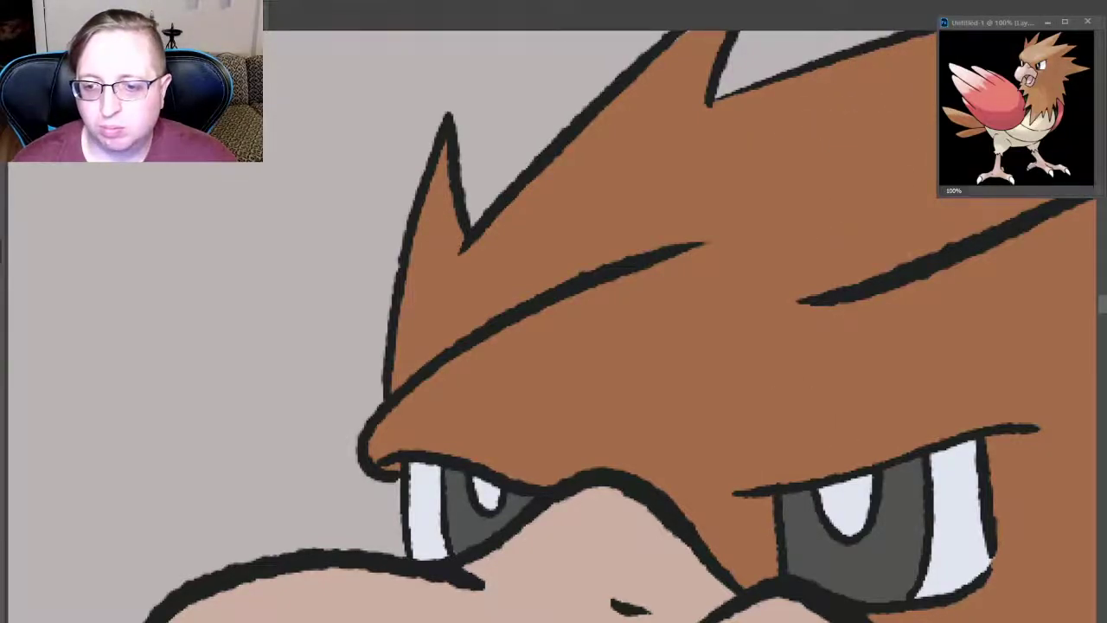
- Fill the left and middle crest spikes and the notches beside them solid brown to their tips
{"action": "scroll", "coordinate": [1073, 223], "scroll_direction": "right", "scroll_amount": 5}
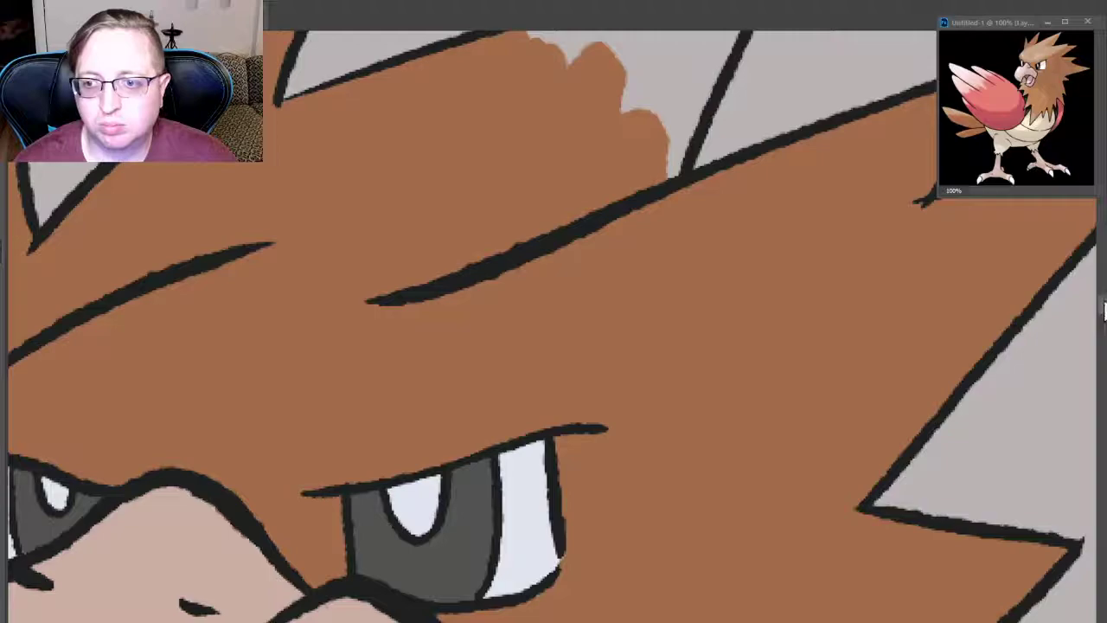
{"action": "scroll", "coordinate": [1091, 307], "scroll_direction": "up", "scroll_amount": 5}
{"action": "scroll", "coordinate": [988, 288], "scroll_direction": "down", "scroll_amount": 1}
{"action": "left_click_drag", "start_coordinate": [310, 311], "coordinate": [243, 328]}
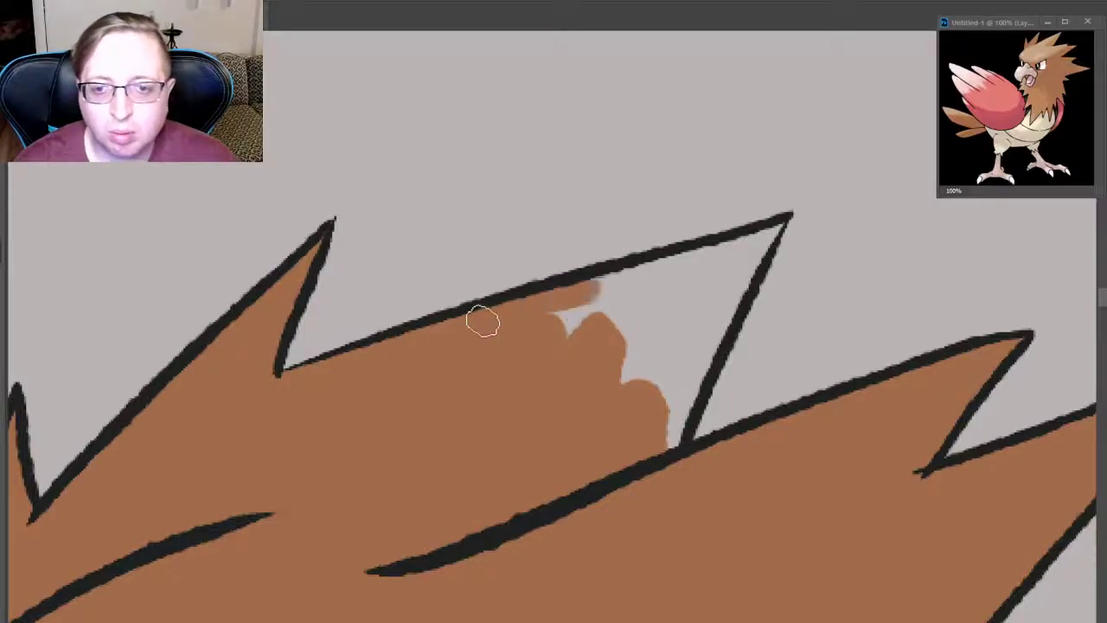
{"action": "mouse_move", "coordinate": [482, 317]}
{"action": "left_mouse_down"}
{"action": "mouse_move", "coordinate": [697, 270]}
{"action": "mouse_move", "coordinate": [541, 324]}
{"action": "left_mouse_up"}
{"action": "left_click_drag", "start_coordinate": [623, 312], "coordinate": [644, 380]}
{"action": "left_click_drag", "start_coordinate": [700, 294], "coordinate": [688, 437]}
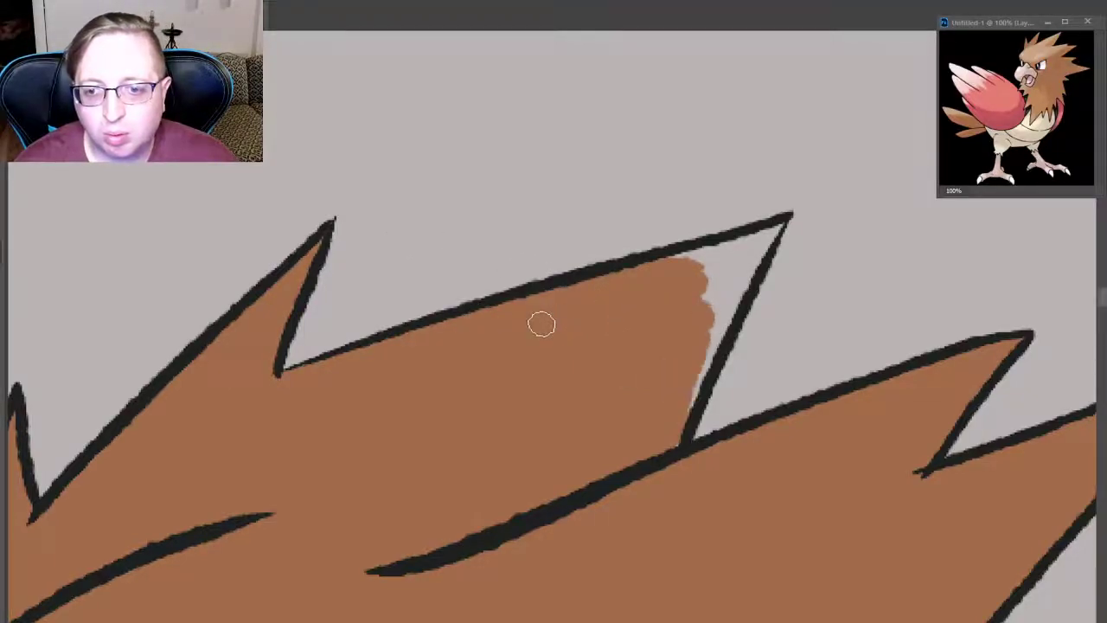
{"action": "mouse_move", "coordinate": [542, 324]}
{"action": "left_mouse_down"}
{"action": "mouse_move", "coordinate": [667, 398]}
{"action": "mouse_move", "coordinate": [637, 278]}
{"action": "left_mouse_up"}
{"action": "left_click_drag", "start_coordinate": [660, 313], "coordinate": [688, 325]}
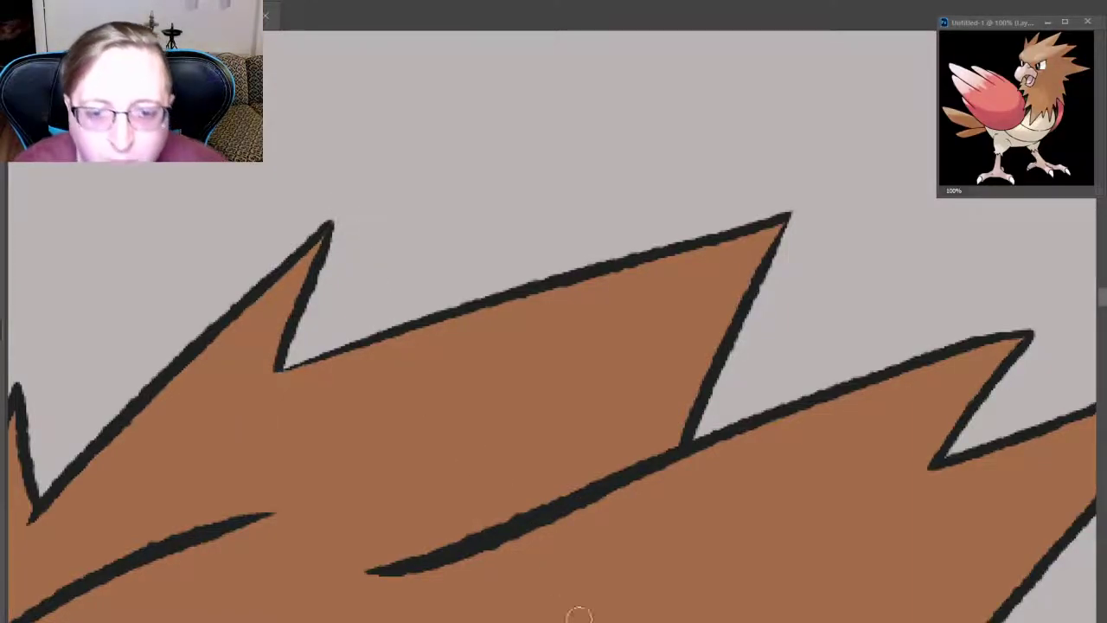
{"action": "scroll", "coordinate": [554, 416], "scroll_direction": "right", "scroll_amount": 5}
{"action": "scroll", "coordinate": [845, 332], "scroll_direction": "left", "scroll_amount": 1}
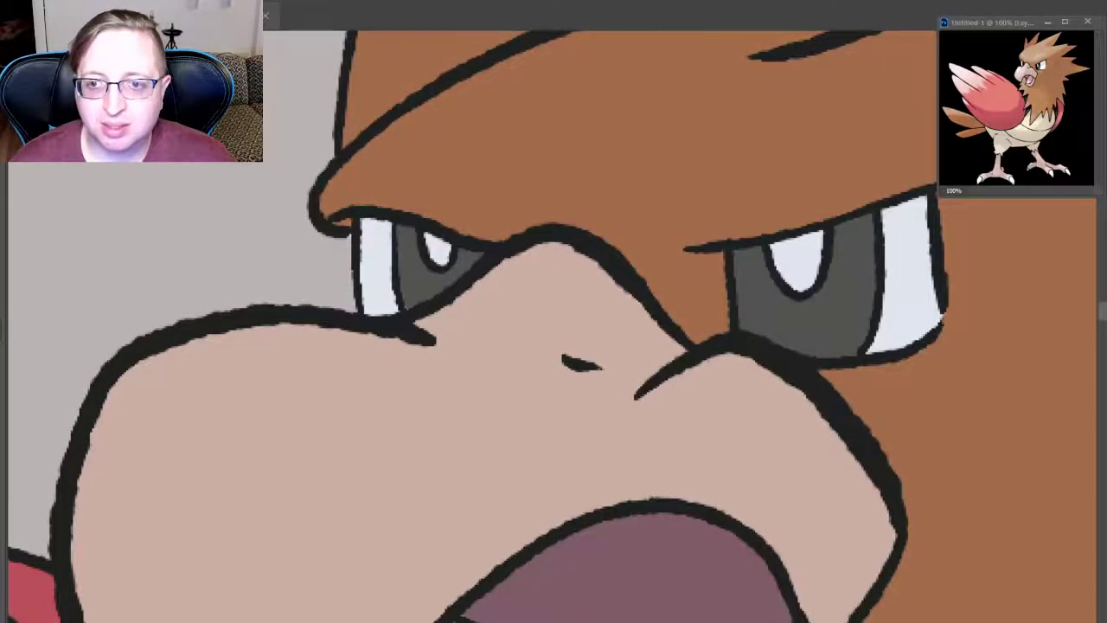
{"action": "scroll", "coordinate": [1078, 302], "scroll_direction": "down", "scroll_amount": 1}
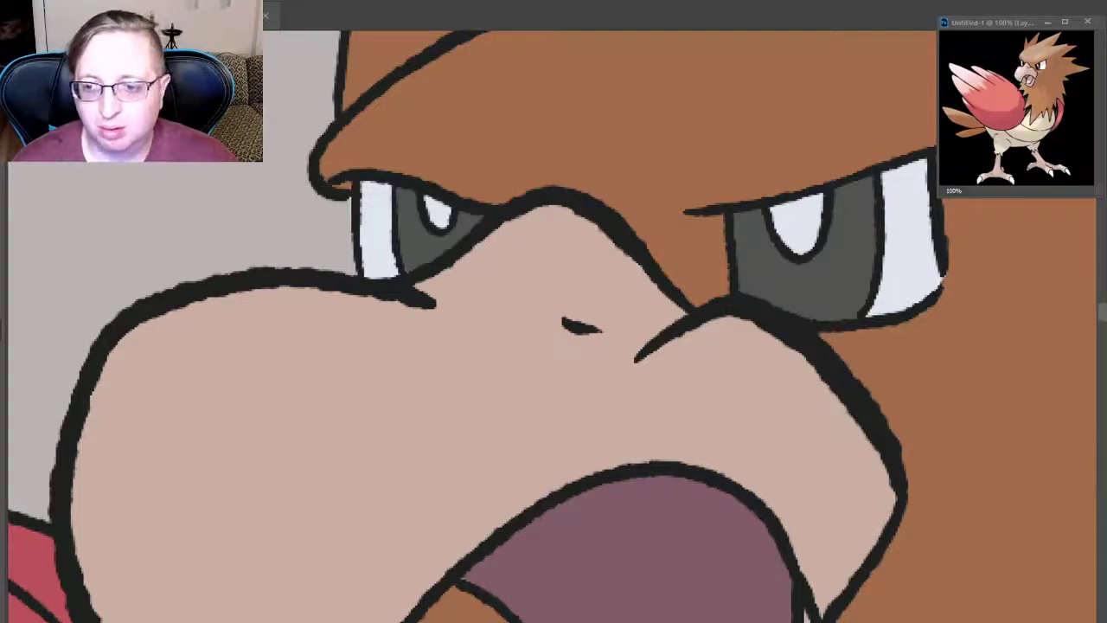
{"action": "scroll", "coordinate": [1103, 320], "scroll_direction": "down", "scroll_amount": 5}
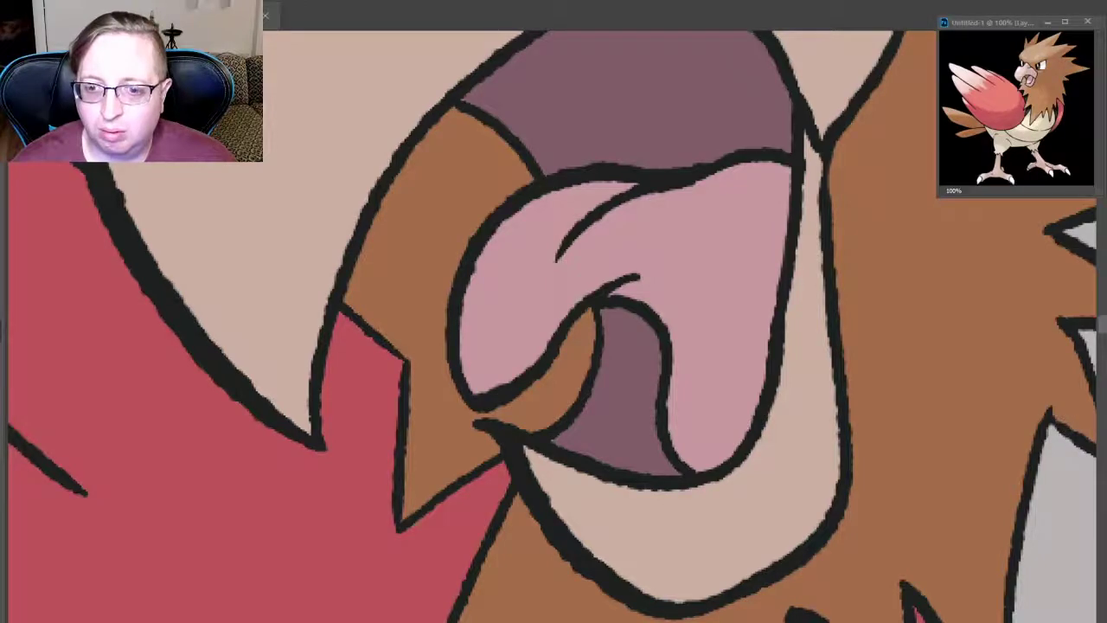
{"action": "scroll", "coordinate": [554, 329], "scroll_direction": "down", "scroll_amount": 5}
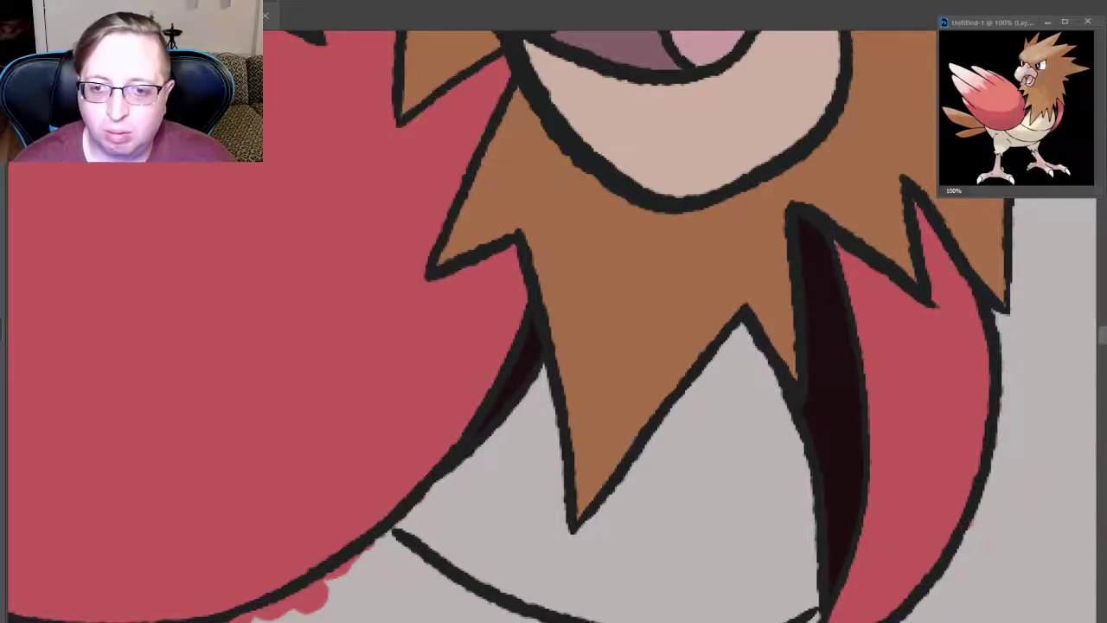
{"action": "scroll", "coordinate": [1080, 292], "scroll_direction": "right", "scroll_amount": 8}
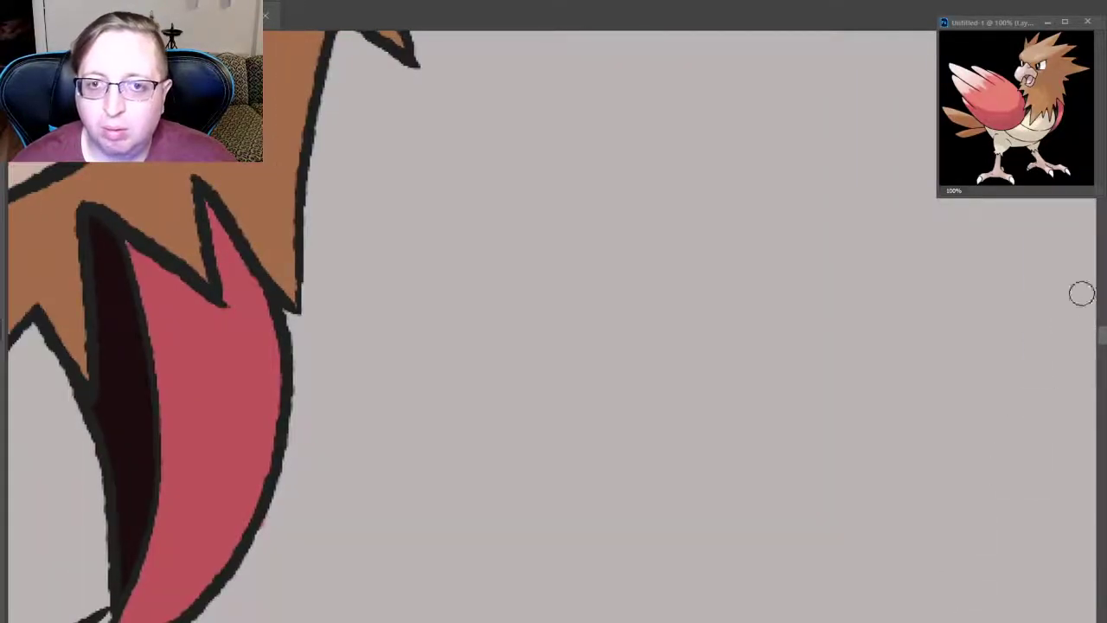
{"action": "scroll", "coordinate": [888, 342], "scroll_direction": "up", "scroll_amount": 5}
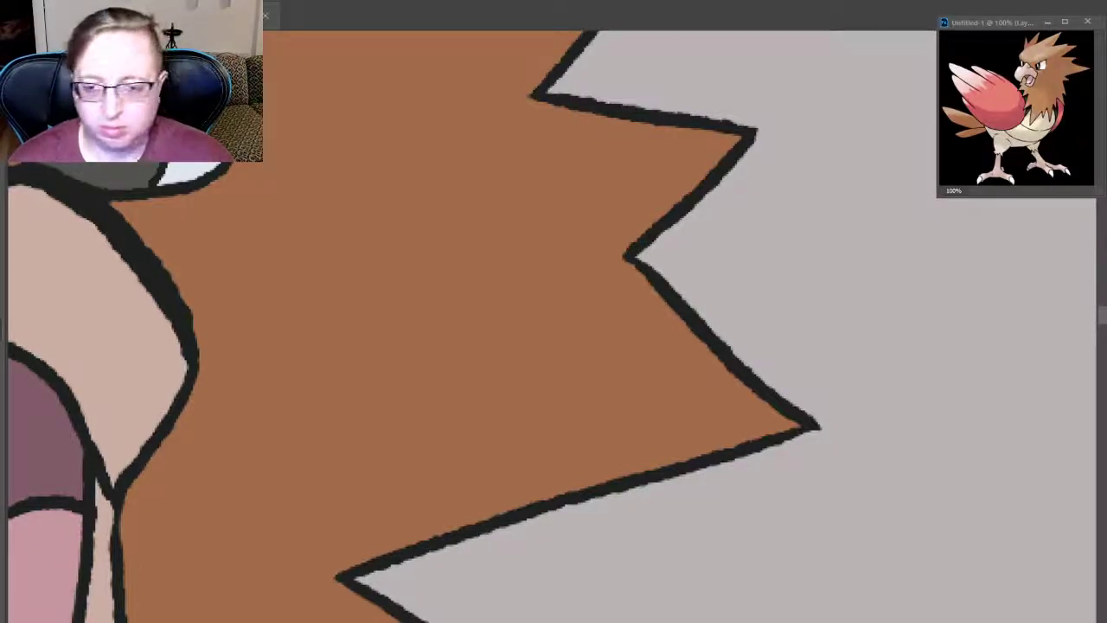
{"action": "scroll", "coordinate": [554, 329], "scroll_direction": "left", "scroll_amount": 10}
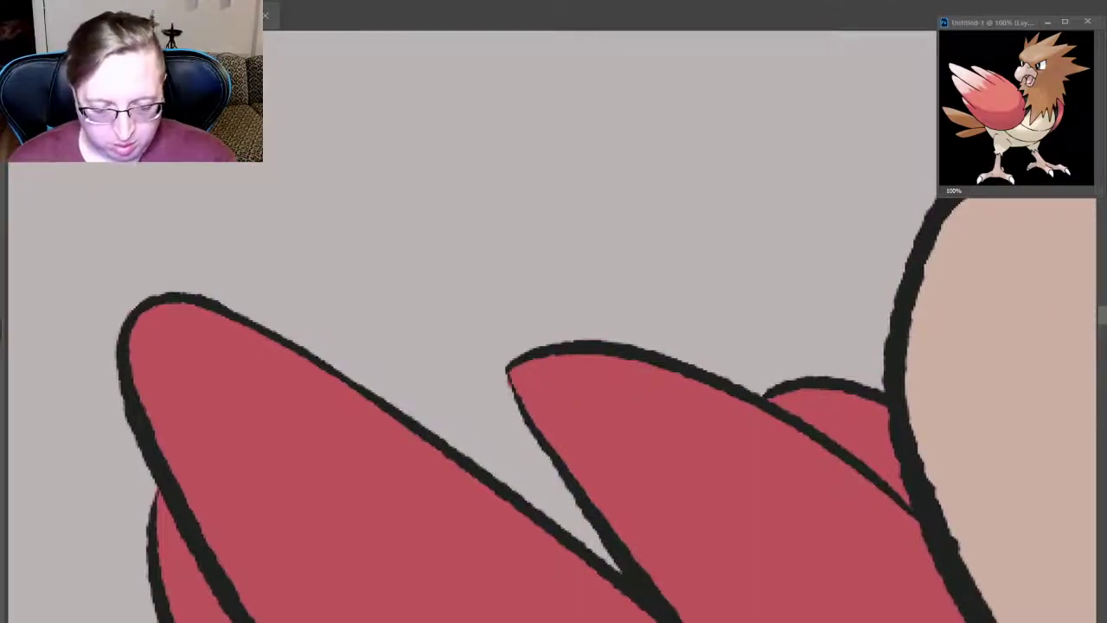
{"action": "scroll", "coordinate": [554, 377], "scroll_direction": "down", "scroll_amount": 2}
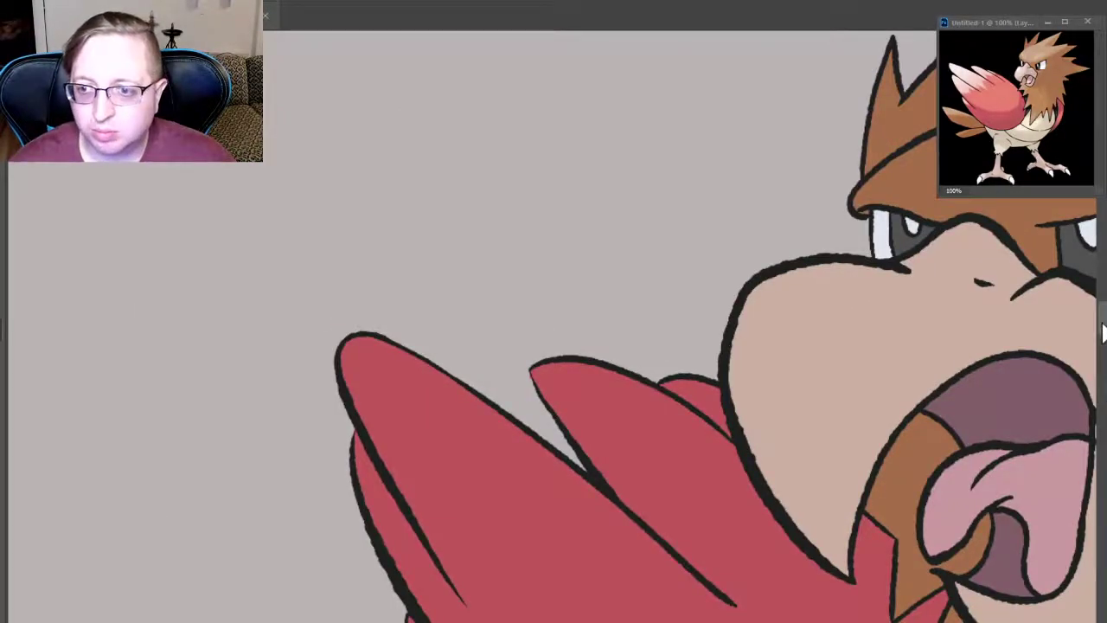
{"action": "scroll", "coordinate": [1103, 333], "scroll_direction": "down", "scroll_amount": 5}
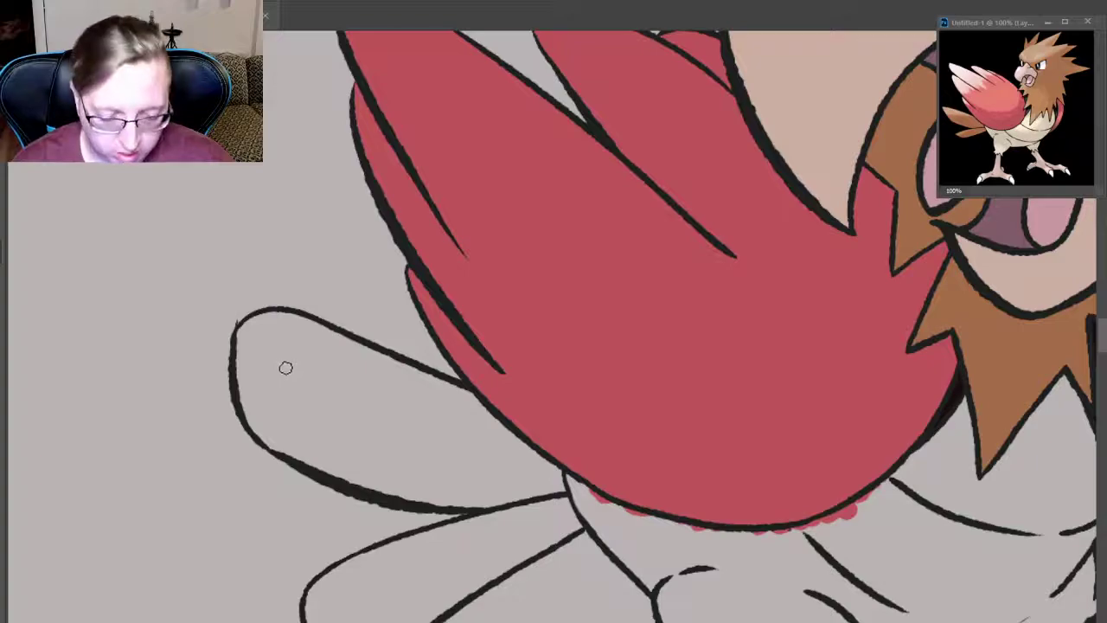
{"action": "scroll", "coordinate": [286, 363], "scroll_direction": "up", "scroll_amount": 3}
{"action": "scroll", "coordinate": [286, 365], "scroll_direction": "up", "scroll_amount": 2}
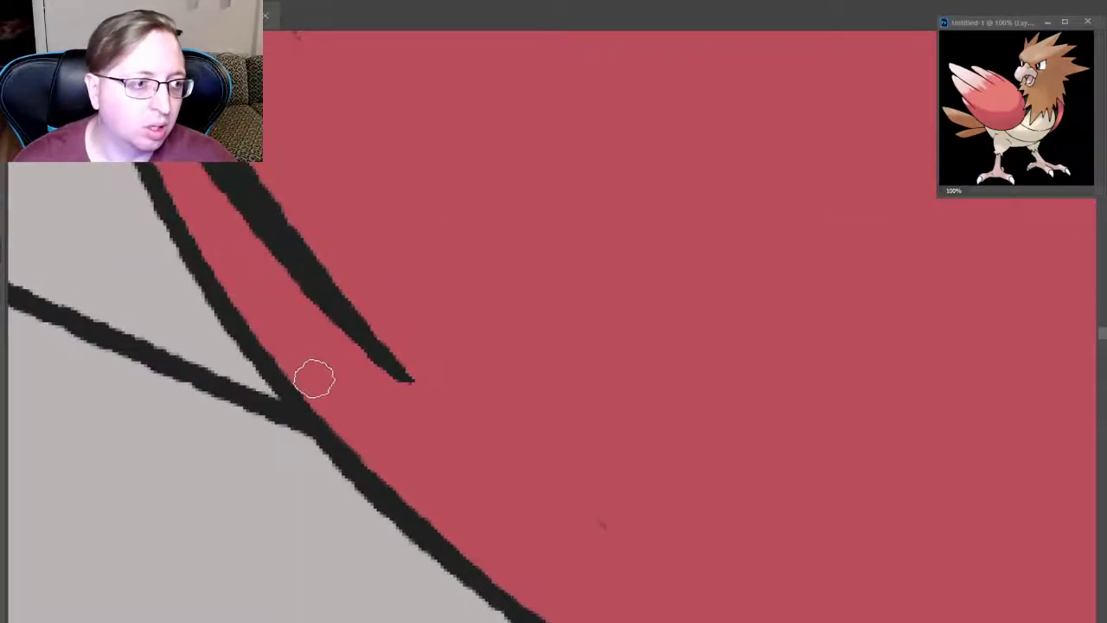
{"action": "scroll", "coordinate": [435, 586], "scroll_direction": "down", "scroll_amount": 2}
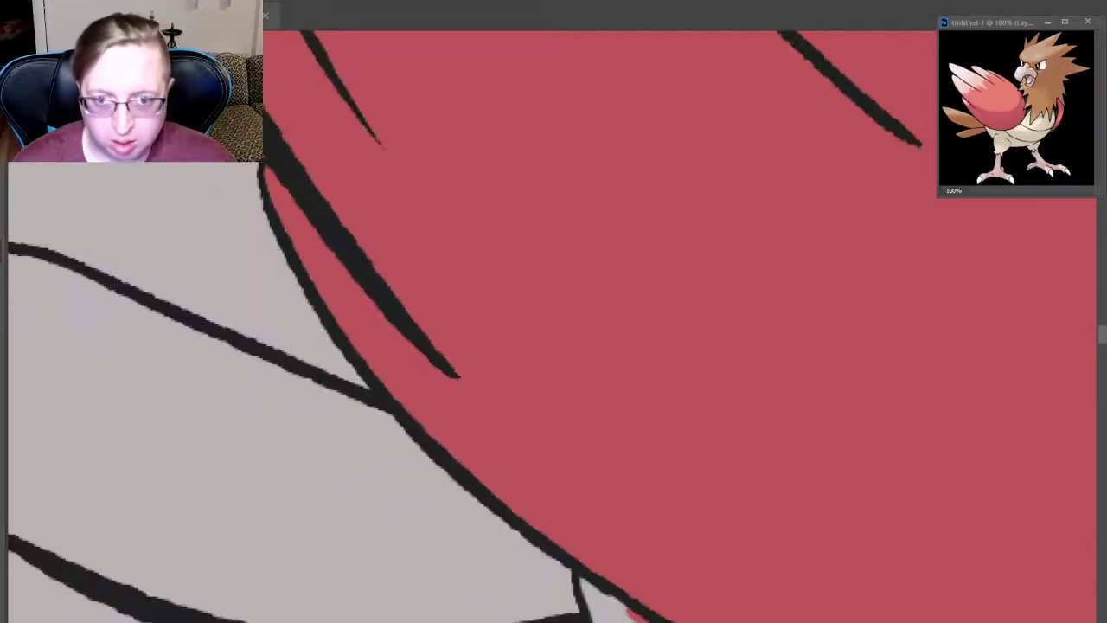
{"action": "scroll", "coordinate": [559, 329], "scroll_direction": "left", "scroll_amount": 5}
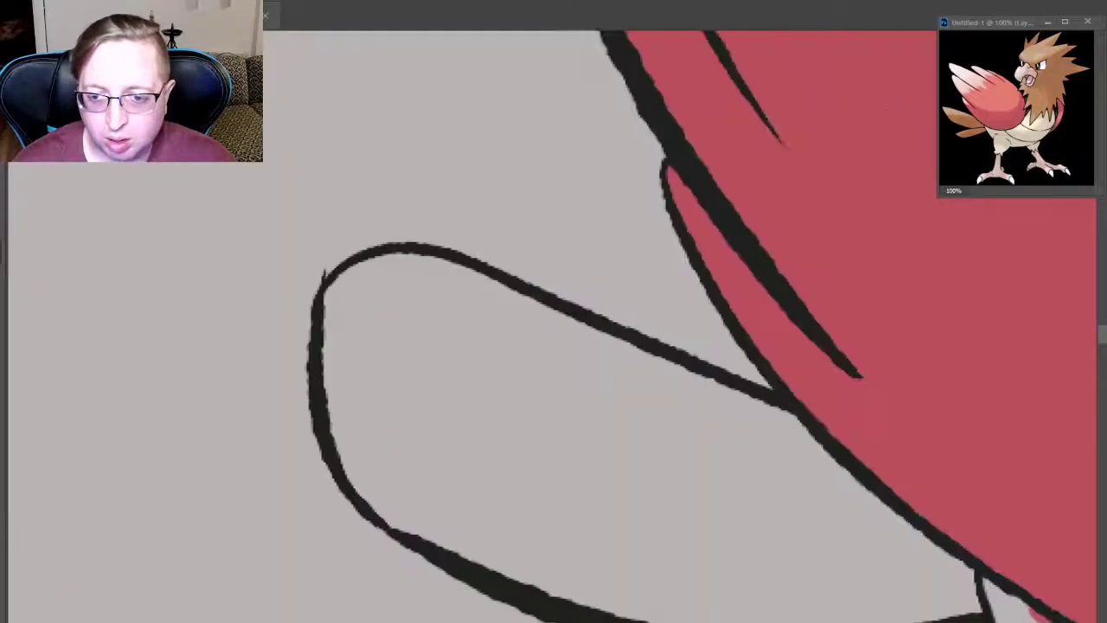
{"action": "scroll", "coordinate": [559, 329], "scroll_direction": "left", "scroll_amount": 2}
- Paint brown down the feather's left side and along its lower edge, undoing a stroke in the foot
{"action": "left_click_drag", "start_coordinate": [516, 275], "coordinate": [504, 320]}
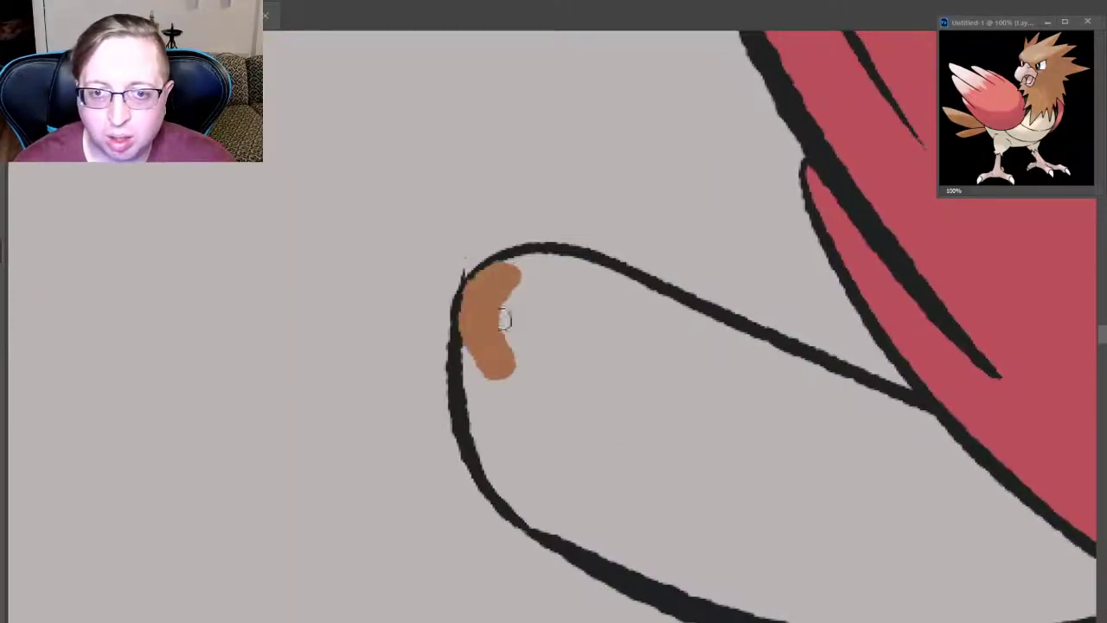
{"action": "key", "text": "ctrl+z"}
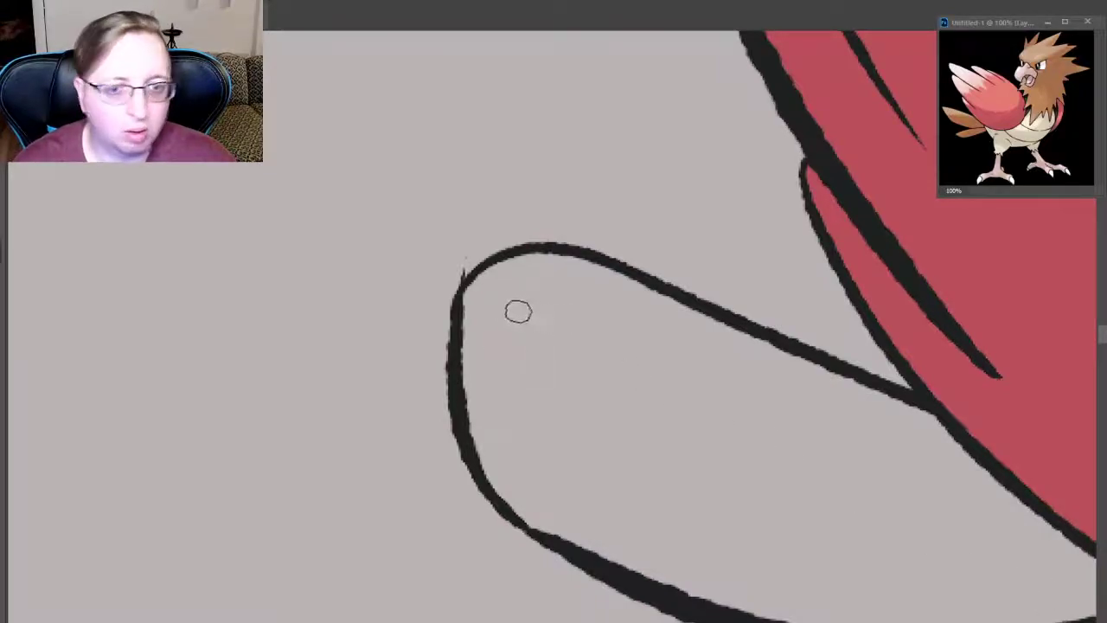
{"action": "left_click_drag", "start_coordinate": [530, 275], "coordinate": [489, 367]}
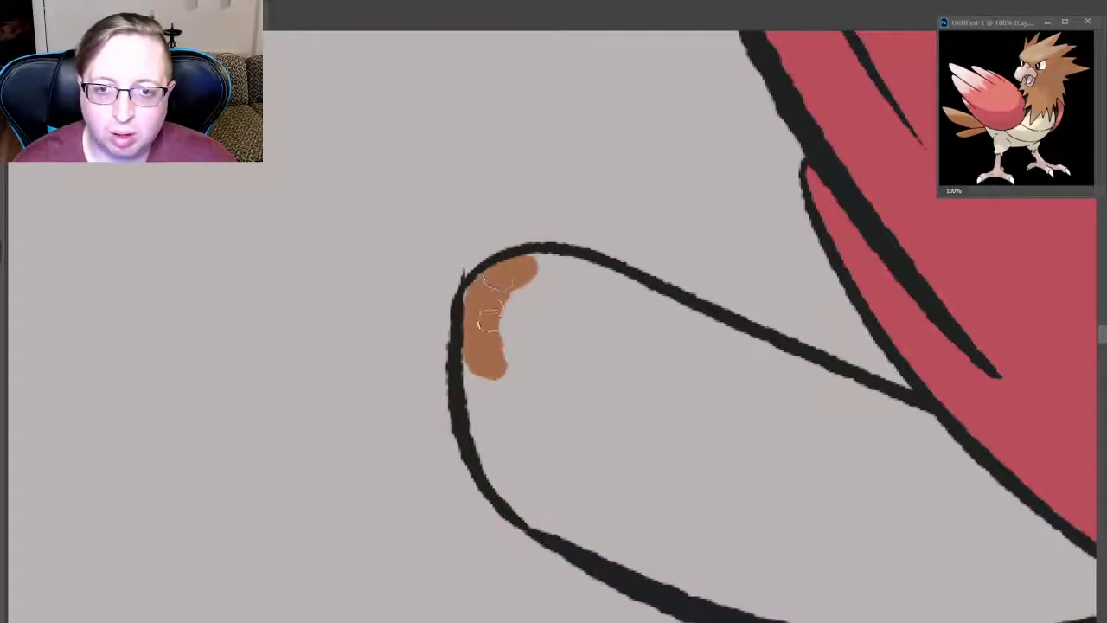
{"action": "mouse_move", "coordinate": [490, 338]}
{"action": "left_mouse_down"}
{"action": "mouse_move", "coordinate": [484, 408]}
{"action": "mouse_move", "coordinate": [554, 520]}
{"action": "left_mouse_up"}
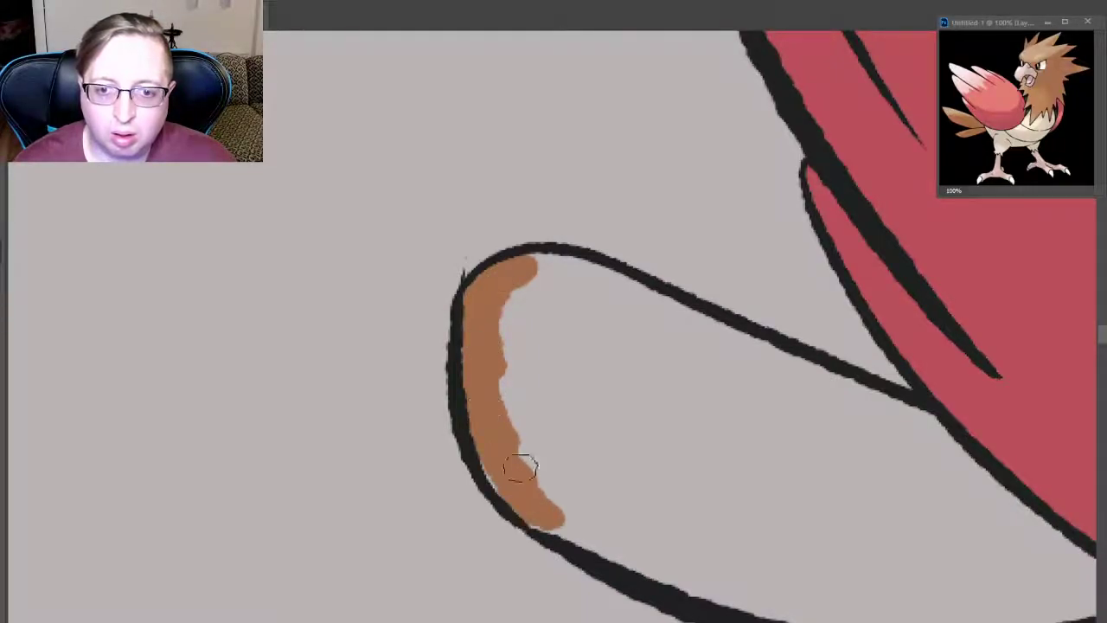
{"action": "left_click_drag", "start_coordinate": [531, 464], "coordinate": [606, 533]}
{"action": "left_click_drag", "start_coordinate": [536, 526], "coordinate": [779, 594]}
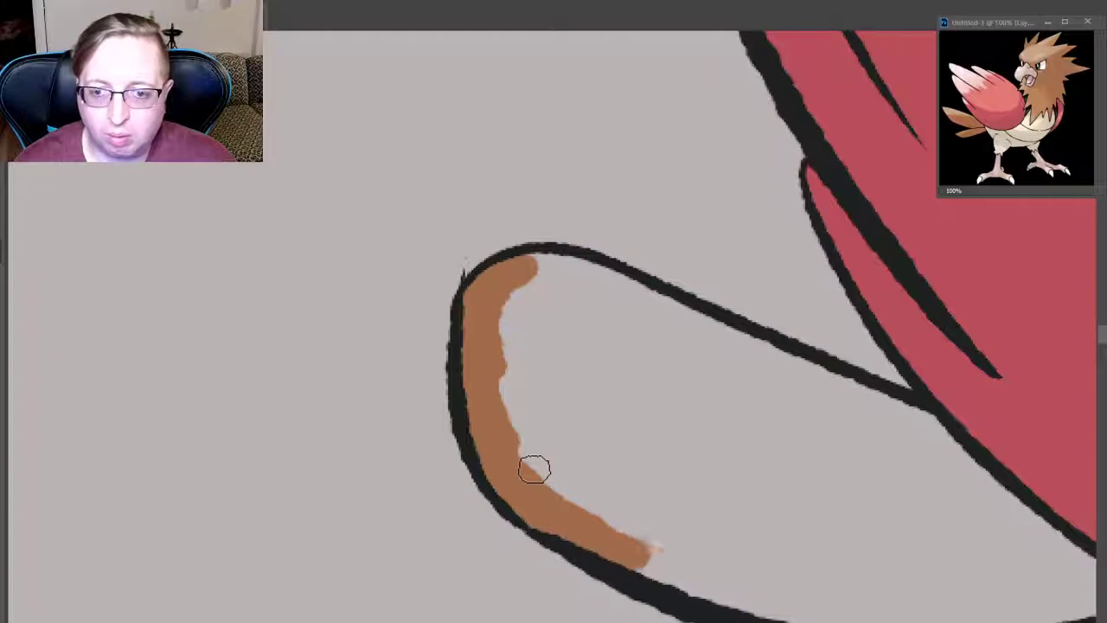
{"action": "mouse_move", "coordinate": [640, 541]}
{"action": "left_mouse_down"}
{"action": "mouse_move", "coordinate": [870, 610]}
{"action": "mouse_move", "coordinate": [1039, 620]}
{"action": "left_mouse_up"}
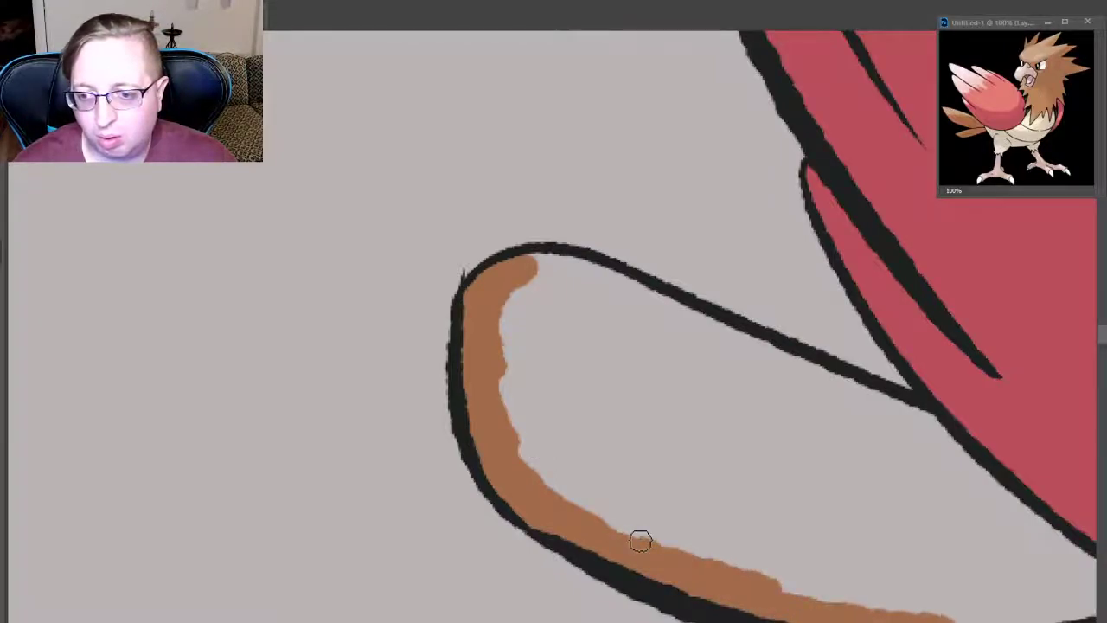
- Paint brown along the feather's upper edge from the left to its right end near the wing
{"action": "mouse_move", "coordinate": [541, 316]}
{"action": "left_mouse_down"}
{"action": "mouse_move", "coordinate": [510, 286]}
{"action": "mouse_move", "coordinate": [619, 309]}
{"action": "left_mouse_up"}
{"action": "left_click_drag", "start_coordinate": [545, 277], "coordinate": [655, 334]}
{"action": "left_click_drag", "start_coordinate": [594, 309], "coordinate": [708, 381]}
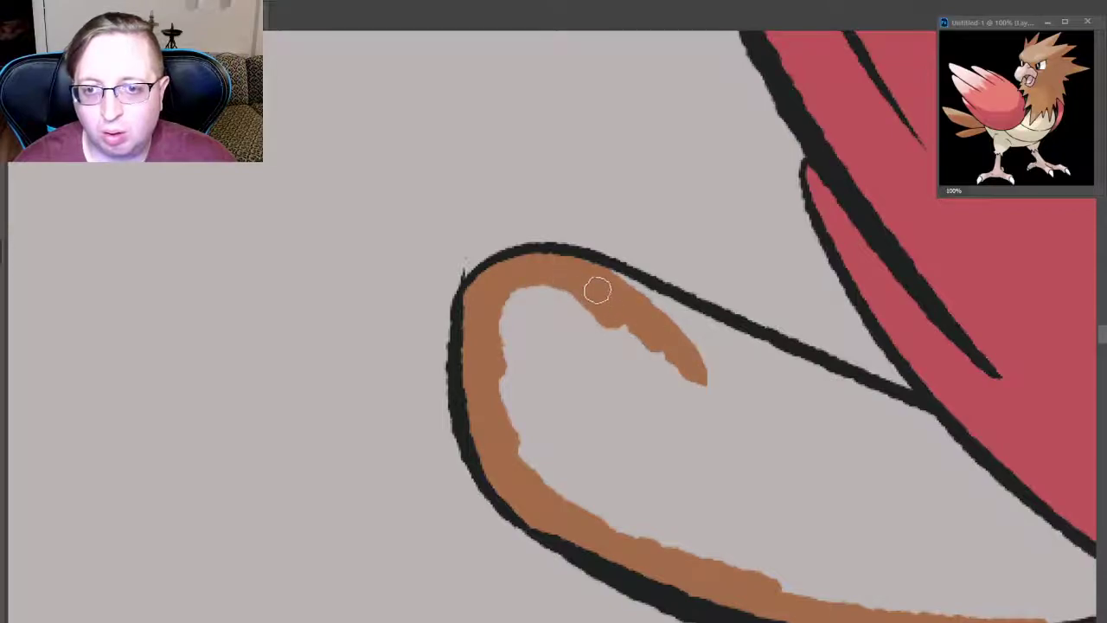
{"action": "left_click_drag", "start_coordinate": [597, 290], "coordinate": [749, 377]}
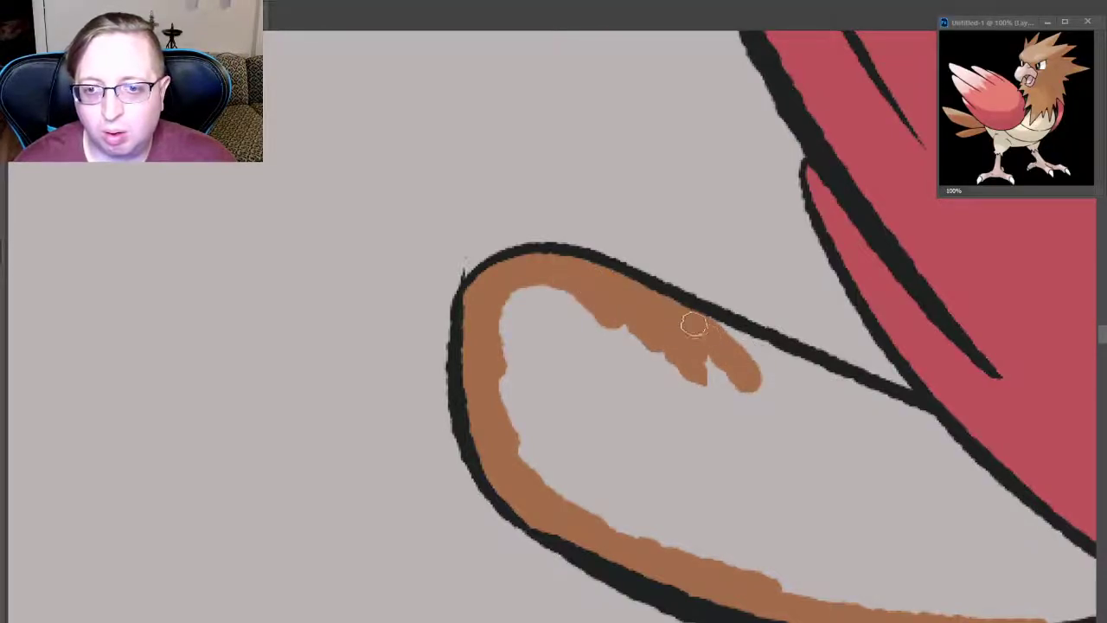
{"action": "left_click_drag", "start_coordinate": [694, 323], "coordinate": [827, 407]}
{"action": "left_click_drag", "start_coordinate": [761, 372], "coordinate": [870, 424]}
{"action": "left_click_drag", "start_coordinate": [791, 378], "coordinate": [917, 467]}
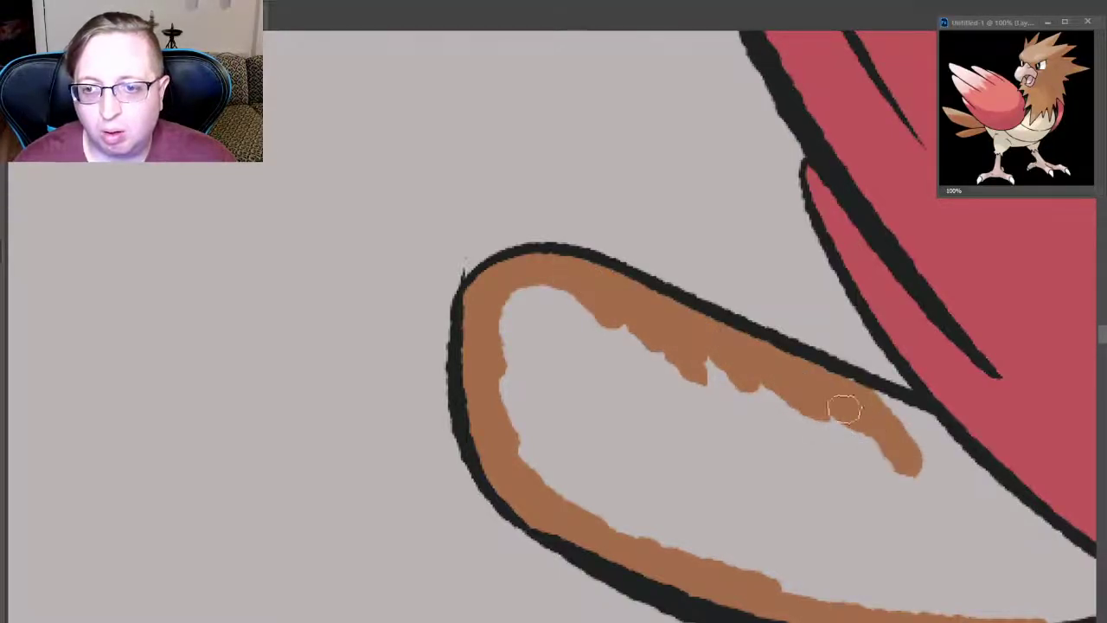
{"action": "mouse_move", "coordinate": [845, 410]}
{"action": "left_mouse_down"}
{"action": "mouse_move", "coordinate": [823, 391]}
{"action": "mouse_move", "coordinate": [831, 381]}
{"action": "mouse_move", "coordinate": [894, 415]}
{"action": "mouse_move", "coordinate": [951, 480]}
{"action": "left_mouse_up"}
- Fill the feather's right tip and the remaining grey gap inside it brown
{"action": "left_click_drag", "start_coordinate": [930, 421], "coordinate": [1073, 588]}
{"action": "left_click_drag", "start_coordinate": [961, 458], "coordinate": [1029, 532]}
{"action": "mouse_move", "coordinate": [1003, 489]}
{"action": "left_mouse_down"}
{"action": "mouse_move", "coordinate": [1086, 589]}
{"action": "mouse_move", "coordinate": [999, 493]}
{"action": "mouse_move", "coordinate": [553, 298]}
{"action": "mouse_move", "coordinate": [511, 346]}
{"action": "mouse_move", "coordinate": [641, 363]}
{"action": "mouse_move", "coordinate": [684, 398]}
{"action": "mouse_move", "coordinate": [774, 423]}
{"action": "mouse_move", "coordinate": [809, 450]}
{"action": "mouse_move", "coordinate": [809, 472]}
{"action": "mouse_move", "coordinate": [831, 450]}
{"action": "mouse_move", "coordinate": [943, 515]}
{"action": "mouse_move", "coordinate": [996, 492]}
{"action": "left_mouse_up"}
{"action": "mouse_move", "coordinate": [549, 384]}
{"action": "left_mouse_down"}
{"action": "mouse_move", "coordinate": [544, 371]}
{"action": "mouse_move", "coordinate": [623, 515]}
{"action": "mouse_move", "coordinate": [666, 498]}
{"action": "mouse_move", "coordinate": [853, 562]}
{"action": "mouse_move", "coordinate": [1082, 610]}
{"action": "left_mouse_up"}
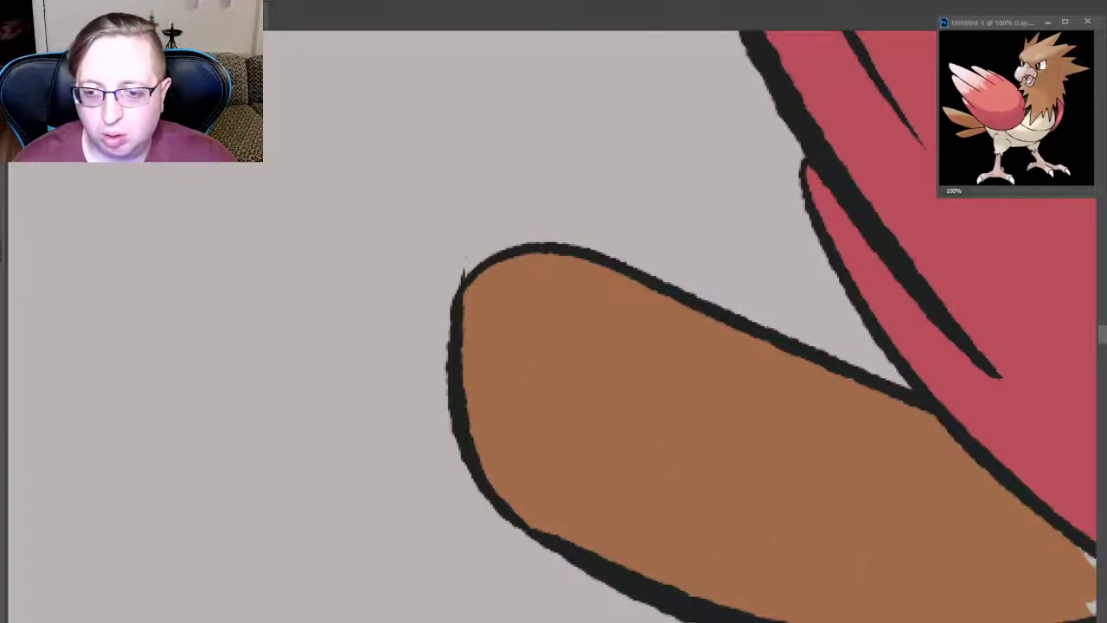
{"action": "mouse_move", "coordinate": [1087, 561]}
{"action": "left_mouse_down"}
{"action": "mouse_move", "coordinate": [433, 558]}
{"action": "mouse_move", "coordinate": [543, 558]}
{"action": "mouse_move", "coordinate": [627, 606]}
{"action": "left_mouse_up"}
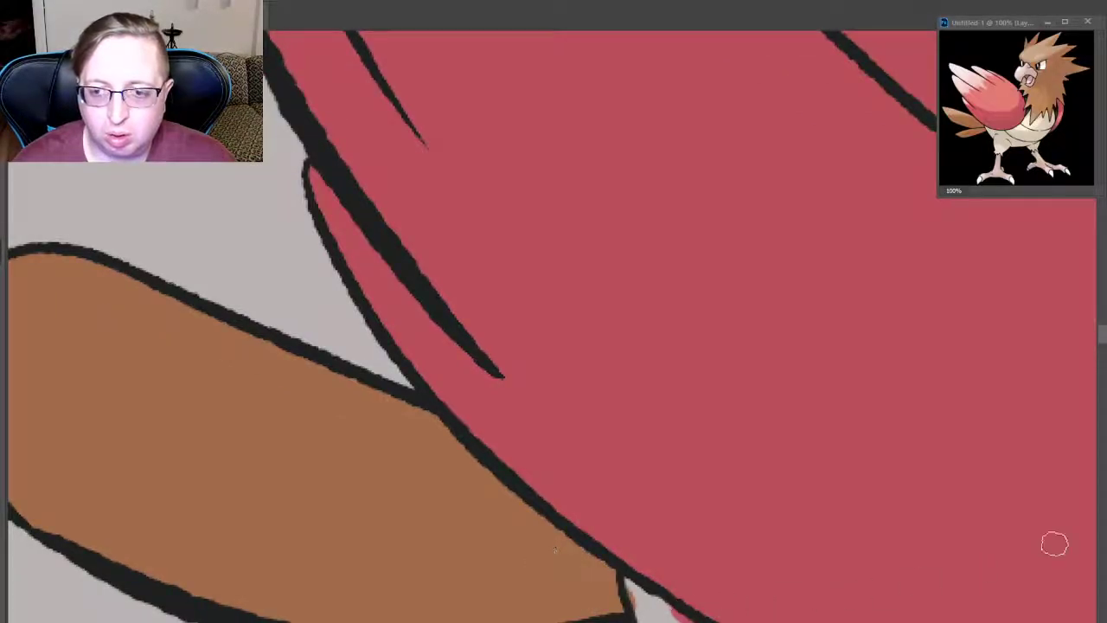
- Paint the lower feather above the leg brown, from its rounded end along its upper edge
{"action": "scroll", "coordinate": [1099, 359], "scroll_direction": "down", "scroll_amount": 5}
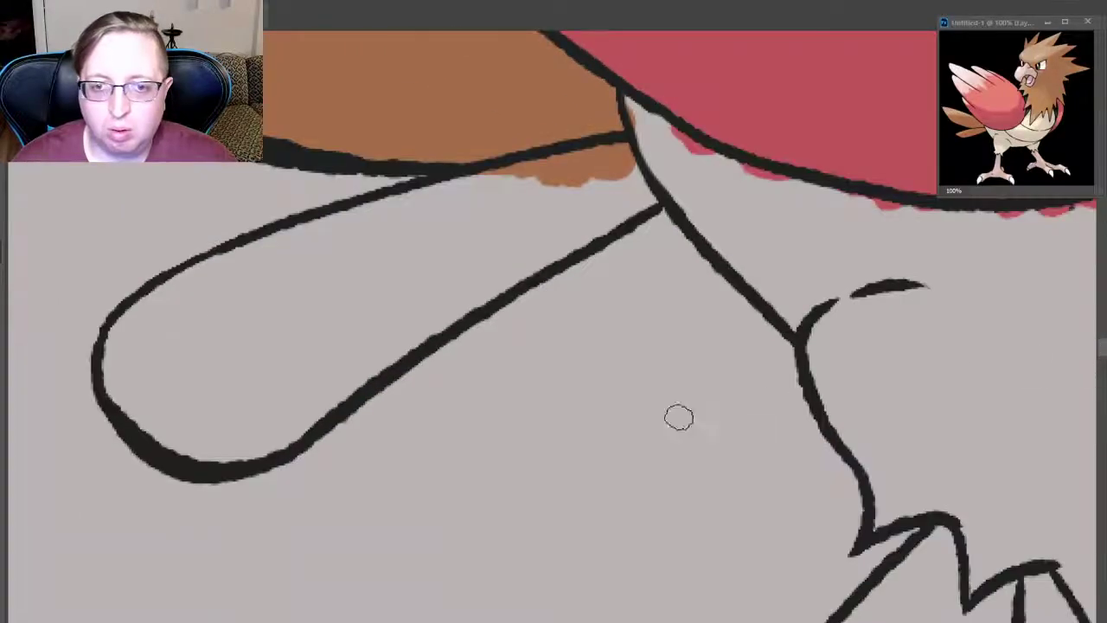
{"action": "mouse_move", "coordinate": [178, 326]}
{"action": "left_mouse_down"}
{"action": "mouse_move", "coordinate": [141, 364]}
{"action": "mouse_move", "coordinate": [141, 401]}
{"action": "mouse_move", "coordinate": [131, 363]}
{"action": "mouse_move", "coordinate": [116, 371]}
{"action": "mouse_move", "coordinate": [138, 344]}
{"action": "mouse_move", "coordinate": [116, 354]}
{"action": "mouse_move", "coordinate": [131, 334]}
{"action": "mouse_move", "coordinate": [186, 428]}
{"action": "mouse_move", "coordinate": [217, 437]}
{"action": "mouse_move", "coordinate": [243, 416]}
{"action": "mouse_move", "coordinate": [190, 424]}
{"action": "mouse_move", "coordinate": [395, 350]}
{"action": "mouse_move", "coordinate": [321, 389]}
{"action": "mouse_move", "coordinate": [390, 328]}
{"action": "mouse_move", "coordinate": [328, 389]}
{"action": "mouse_move", "coordinate": [565, 234]}
{"action": "mouse_move", "coordinate": [531, 254]}
{"action": "mouse_move", "coordinate": [550, 248]}
{"action": "left_mouse_up"}
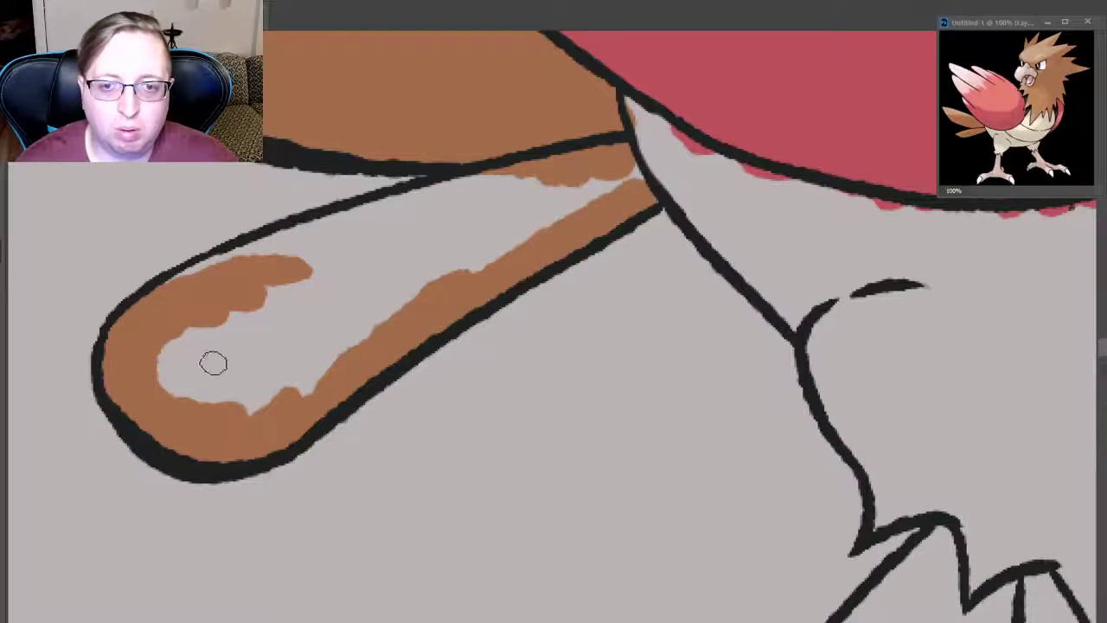
{"action": "mouse_move", "coordinate": [213, 363]}
{"action": "left_mouse_down"}
{"action": "mouse_move", "coordinate": [179, 378]}
{"action": "mouse_move", "coordinate": [306, 317]}
{"action": "left_mouse_up"}
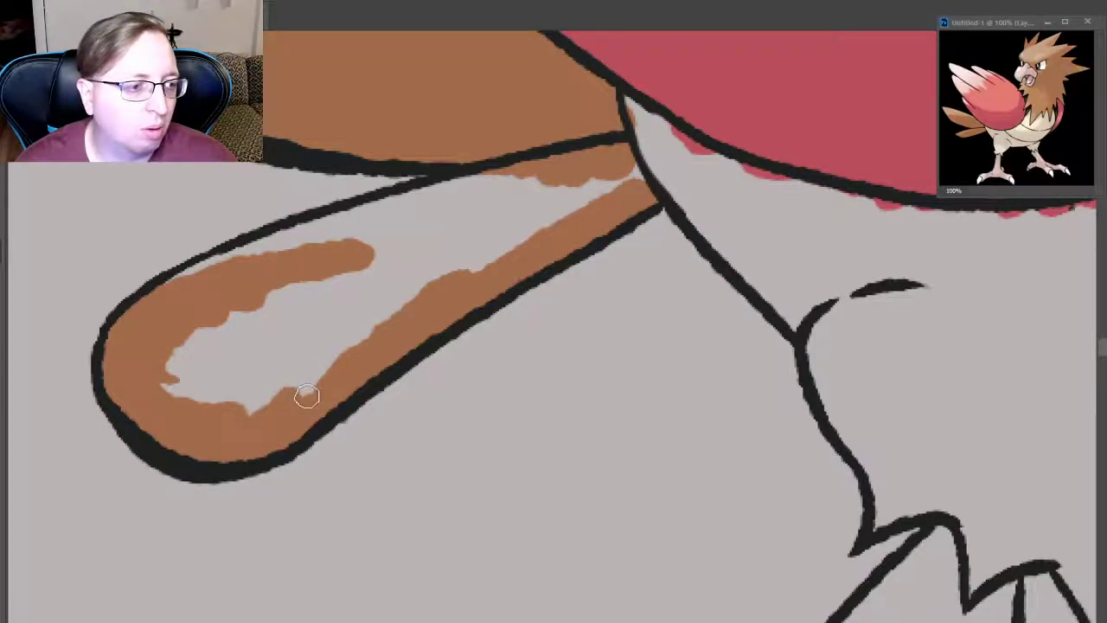
{"action": "mouse_move", "coordinate": [307, 395]}
{"action": "left_mouse_down"}
{"action": "mouse_move", "coordinate": [433, 292]}
{"action": "mouse_move", "coordinate": [173, 323]}
{"action": "left_mouse_up"}
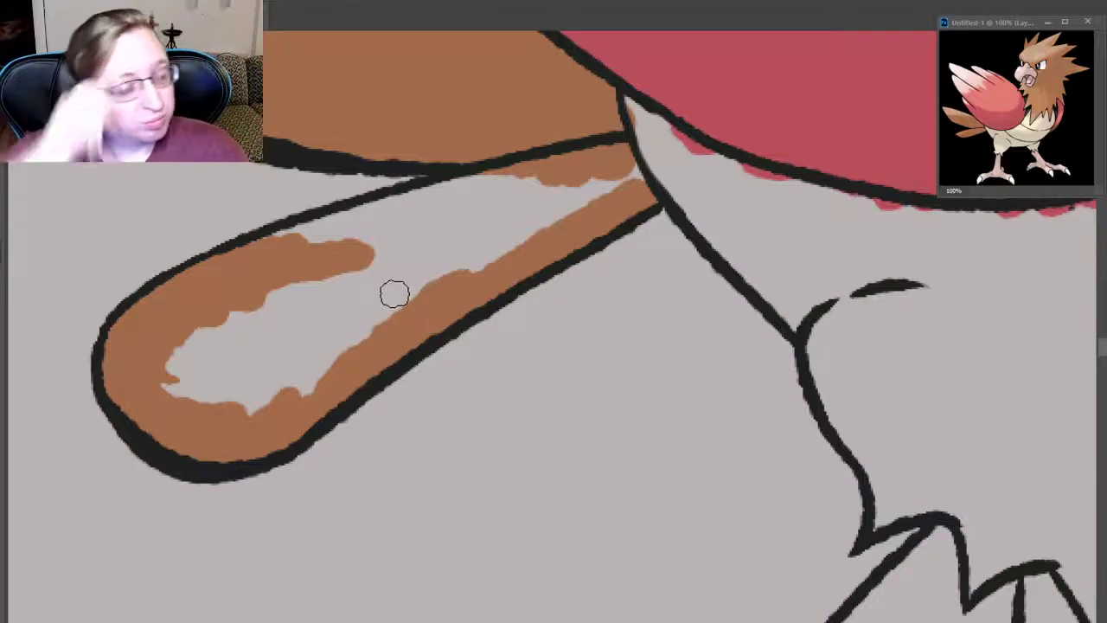
{"action": "mouse_move", "coordinate": [341, 284]}
{"action": "left_mouse_down"}
{"action": "mouse_move", "coordinate": [279, 295]}
{"action": "mouse_move", "coordinate": [296, 247]}
{"action": "mouse_move", "coordinate": [413, 218]}
{"action": "left_mouse_up"}
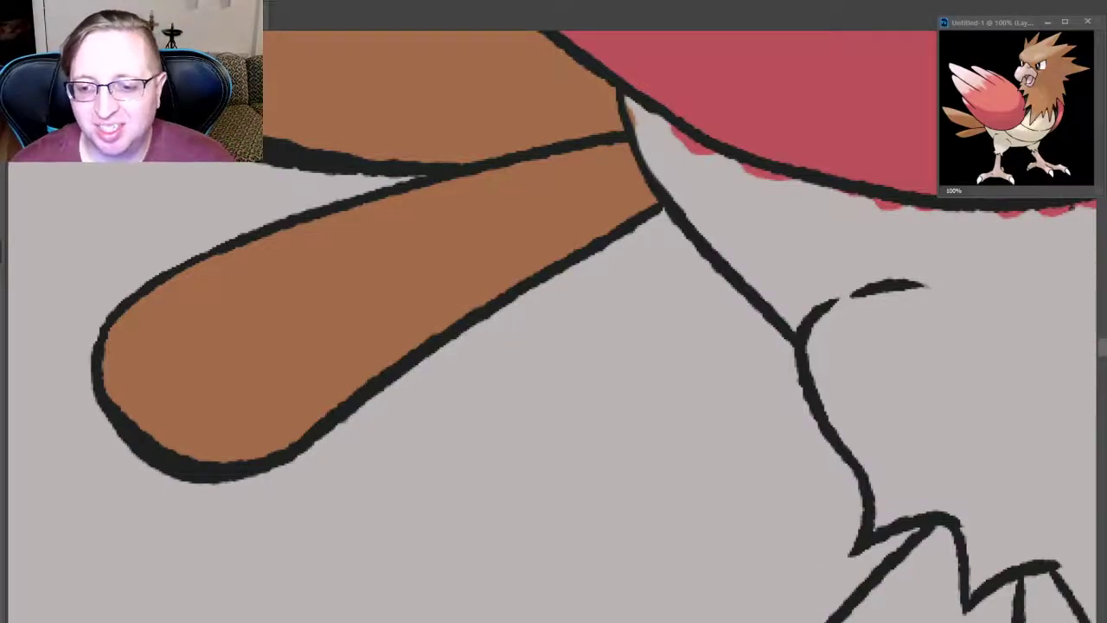
{"action": "scroll", "coordinate": [553, 325], "scroll_direction": "right", "scroll_amount": 5}
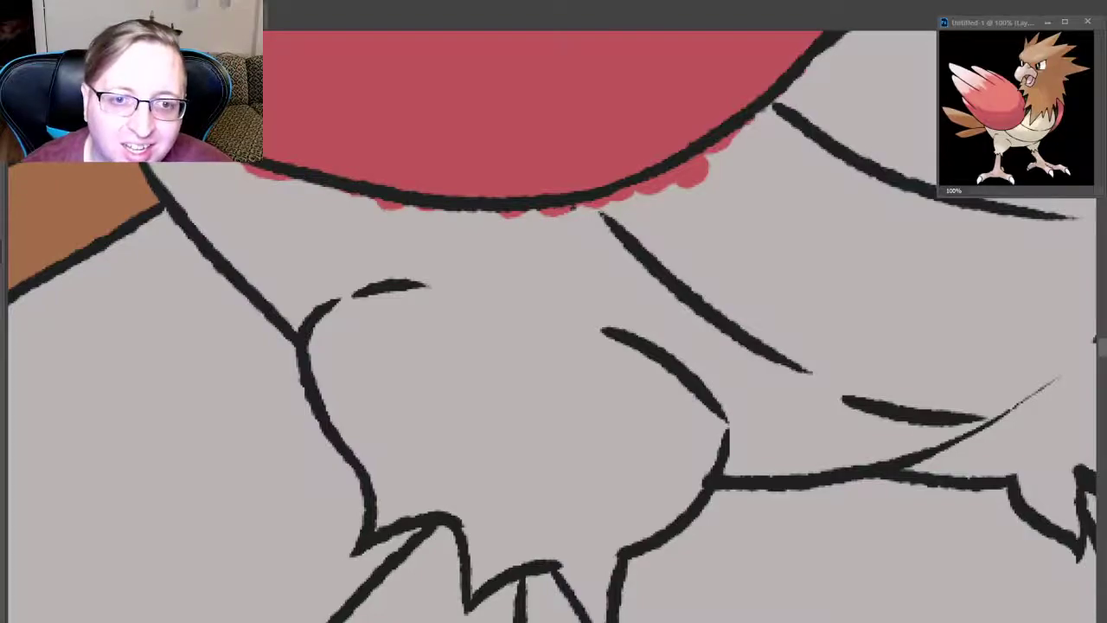
- Paint cream along the belly edge and body outline, down the leg to the toes
{"action": "mouse_move", "coordinate": [215, 207]}
{"action": "left_mouse_down"}
{"action": "mouse_move", "coordinate": [188, 173]}
{"action": "mouse_move", "coordinate": [272, 188]}
{"action": "left_mouse_up"}
{"action": "left_click_drag", "start_coordinate": [502, 226], "coordinate": [309, 193]}
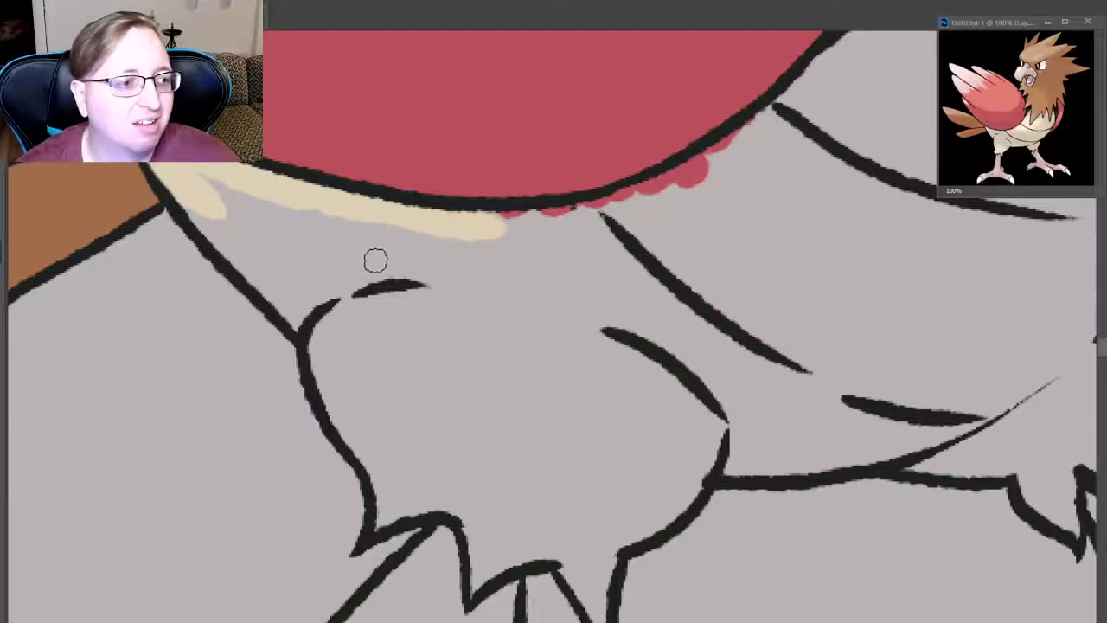
{"action": "mouse_move", "coordinate": [203, 182]}
{"action": "left_mouse_down"}
{"action": "mouse_move", "coordinate": [178, 168]}
{"action": "mouse_move", "coordinate": [241, 243]}
{"action": "left_mouse_up"}
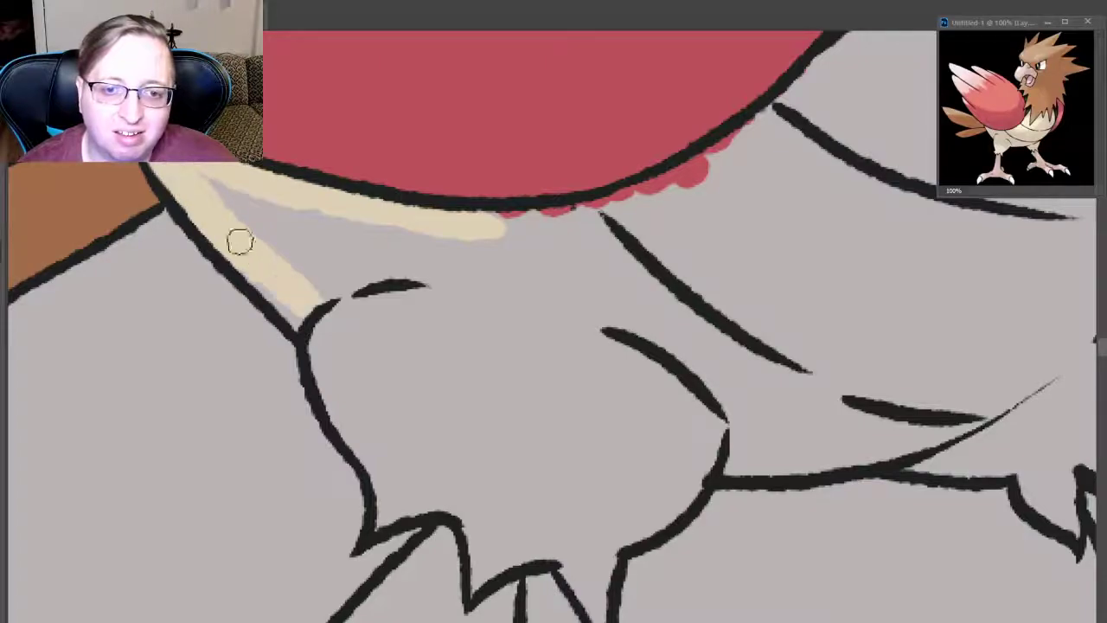
{"action": "left_click_drag", "start_coordinate": [331, 324], "coordinate": [353, 362]}
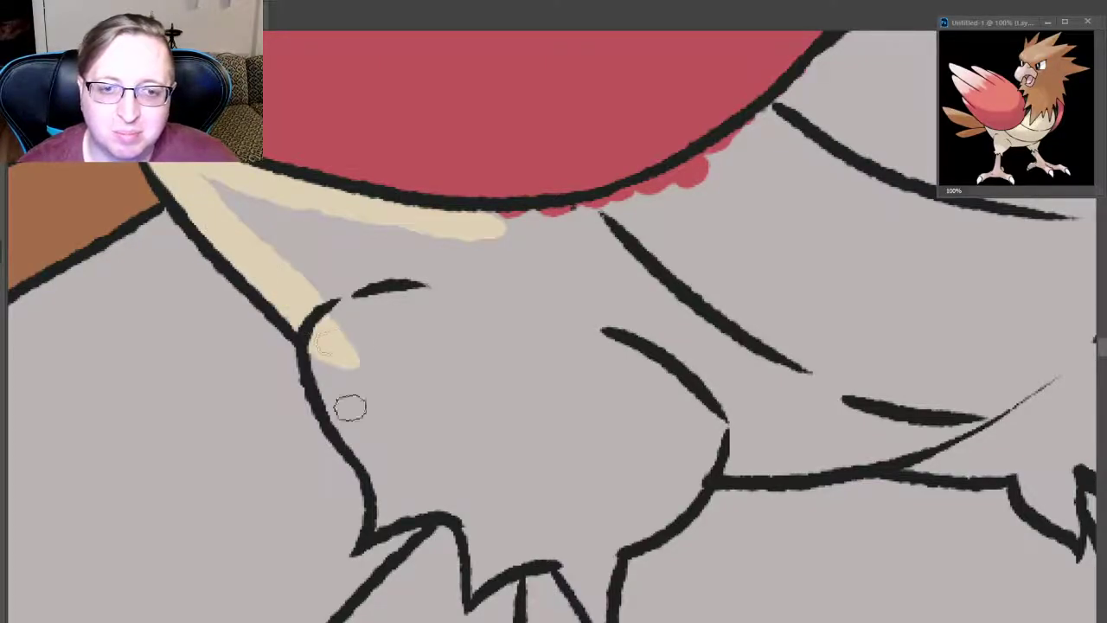
{"action": "left_click_drag", "start_coordinate": [338, 297], "coordinate": [389, 442]}
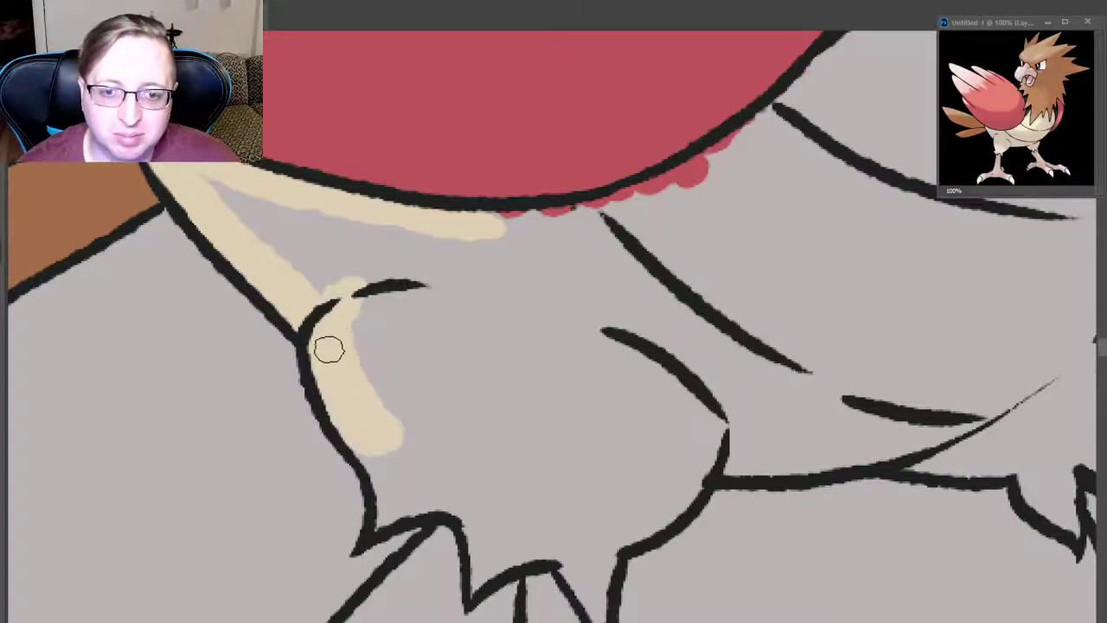
{"action": "mouse_move", "coordinate": [328, 349]}
{"action": "left_mouse_down"}
{"action": "mouse_move", "coordinate": [363, 445]}
{"action": "mouse_move", "coordinate": [353, 433]}
{"action": "mouse_move", "coordinate": [395, 507]}
{"action": "mouse_move", "coordinate": [411, 489]}
{"action": "mouse_move", "coordinate": [381, 524]}
{"action": "left_mouse_up"}
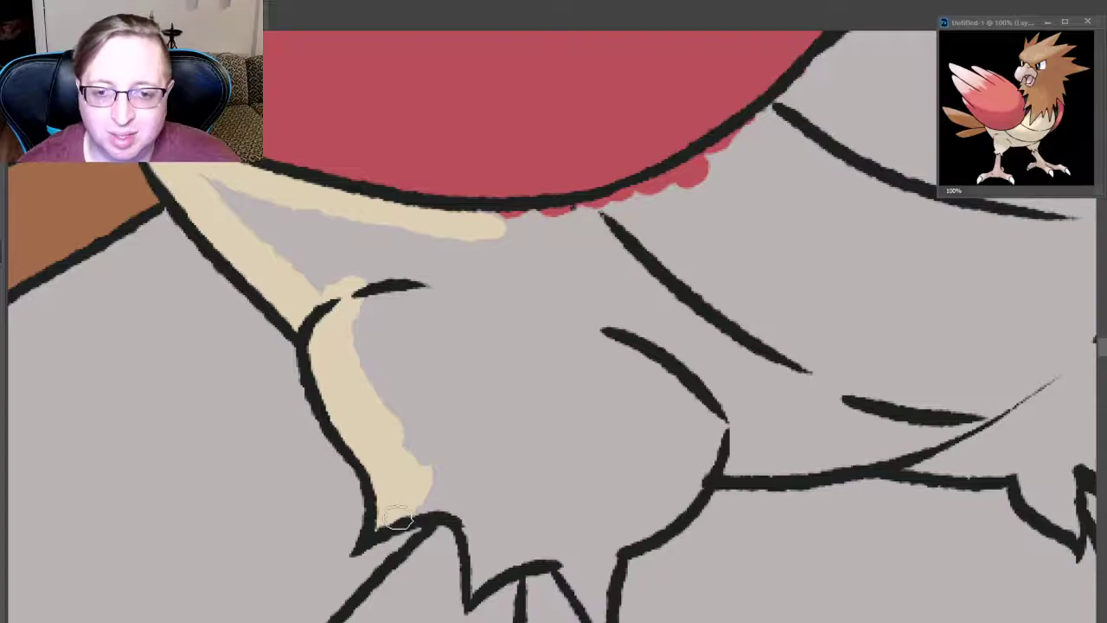
{"action": "mouse_move", "coordinate": [403, 521]}
{"action": "left_mouse_down"}
{"action": "mouse_move", "coordinate": [487, 522]}
{"action": "mouse_move", "coordinate": [459, 504]}
{"action": "left_mouse_up"}
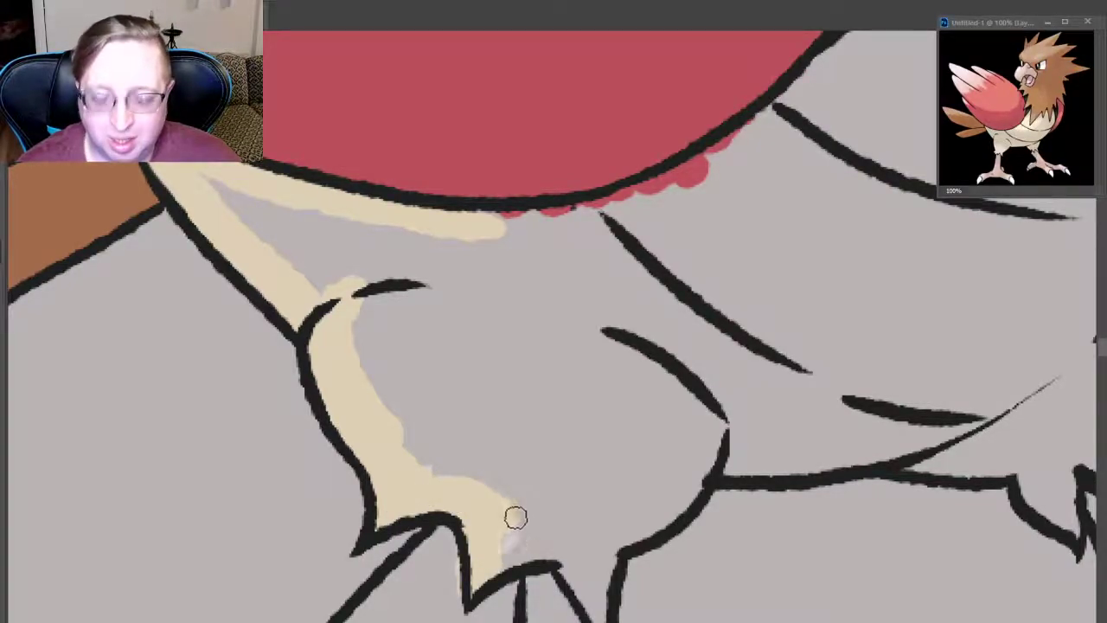
{"action": "mouse_move", "coordinate": [490, 557]}
{"action": "left_mouse_down"}
{"action": "mouse_move", "coordinate": [501, 567]}
{"action": "mouse_move", "coordinate": [569, 563]}
{"action": "mouse_move", "coordinate": [546, 548]}
{"action": "mouse_move", "coordinate": [569, 564]}
{"action": "left_mouse_up"}
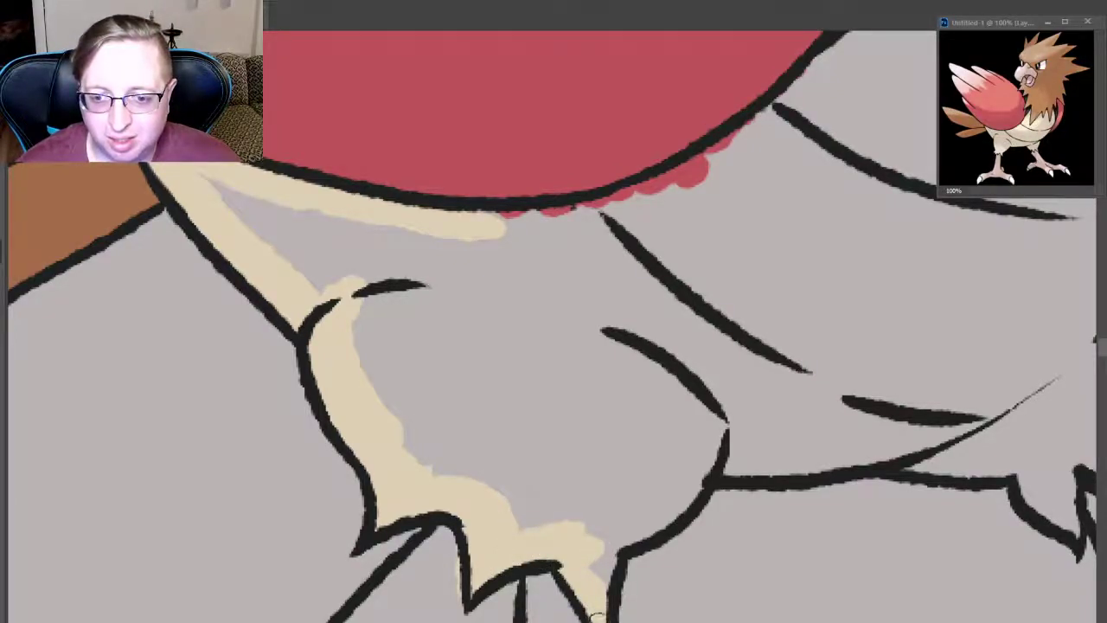
{"action": "left_click_drag", "start_coordinate": [597, 605], "coordinate": [622, 489]}
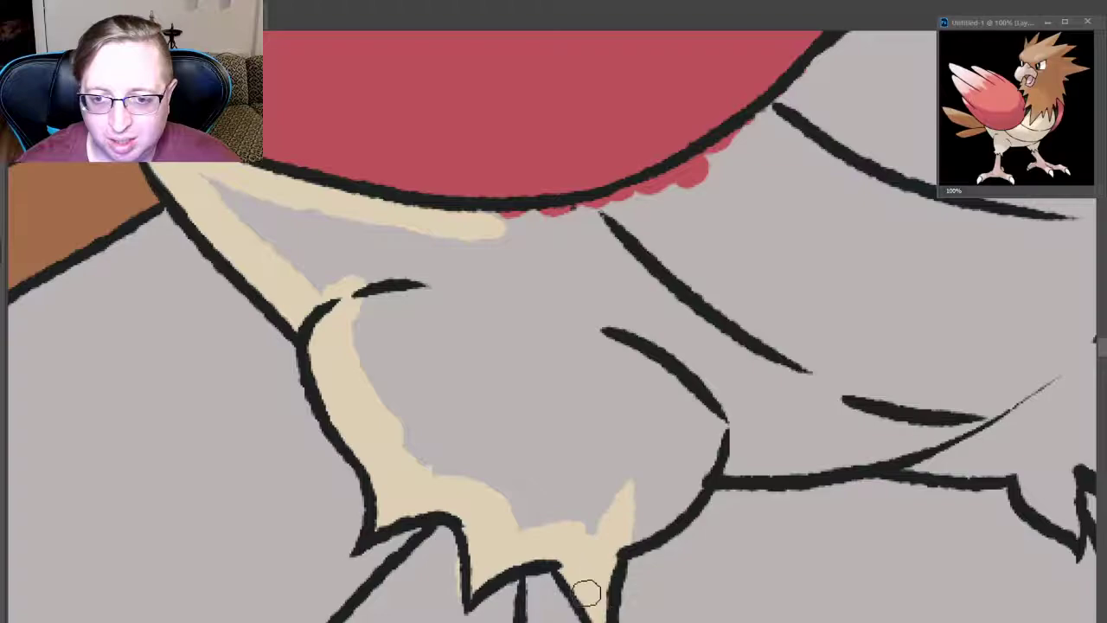
{"action": "mouse_move", "coordinate": [562, 511]}
{"action": "left_mouse_down"}
{"action": "mouse_move", "coordinate": [416, 389]}
{"action": "mouse_move", "coordinate": [247, 212]}
{"action": "mouse_move", "coordinate": [636, 303]}
{"action": "left_mouse_up"}
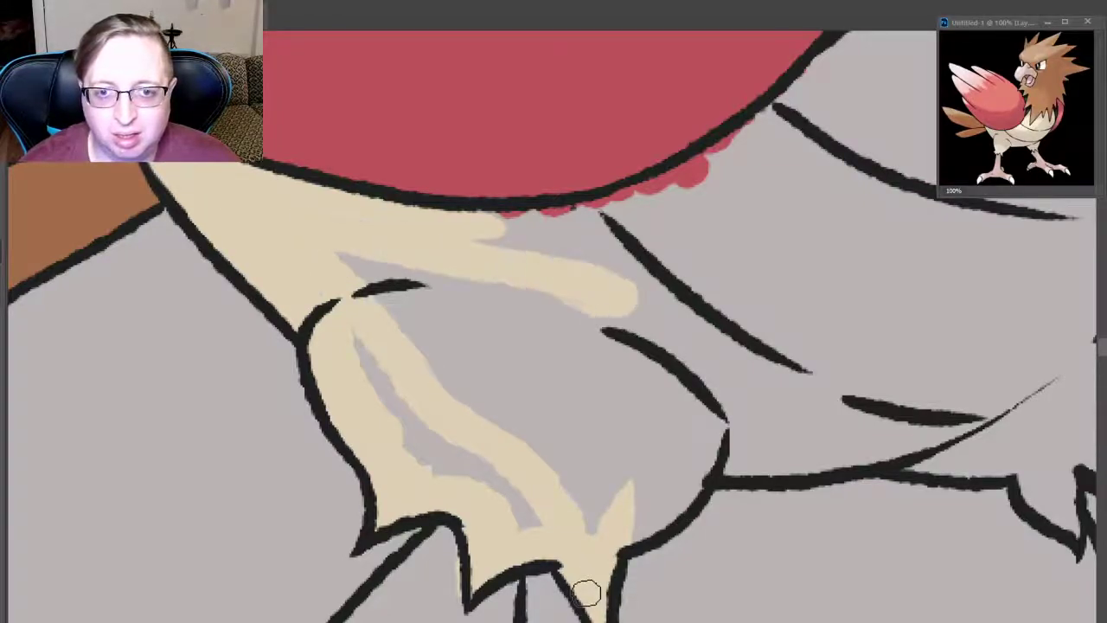
- Cover the red specks below the belly and the grey chest streaks with cream
{"action": "left_click_drag", "start_coordinate": [443, 225], "coordinate": [679, 230]}
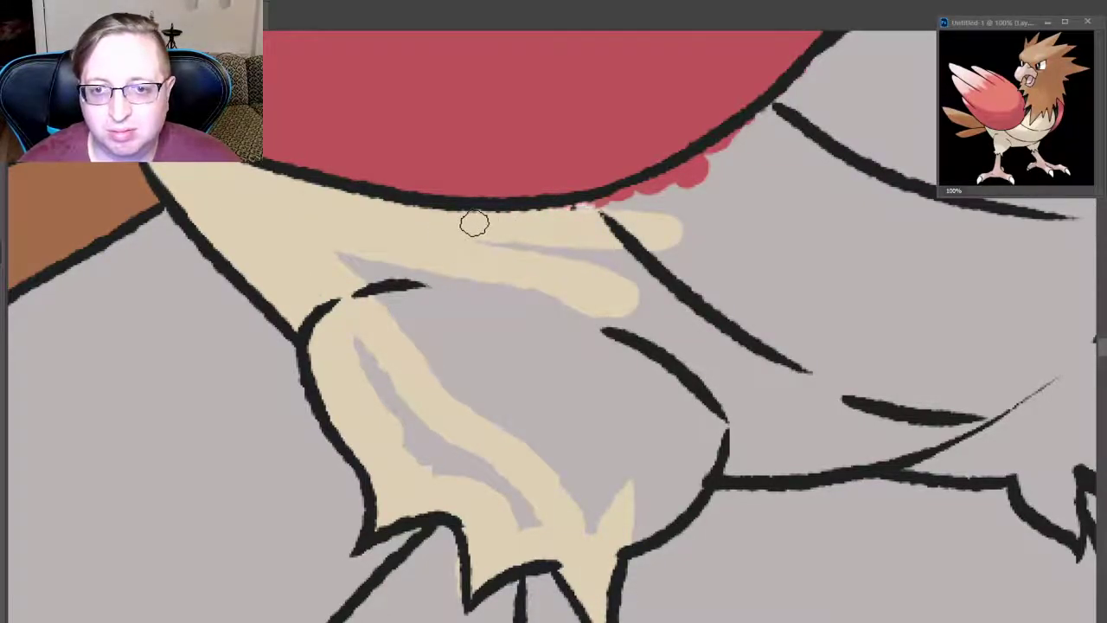
{"action": "left_click_drag", "start_coordinate": [582, 209], "coordinate": [697, 171]}
{"action": "left_click_drag", "start_coordinate": [623, 188], "coordinate": [716, 158]}
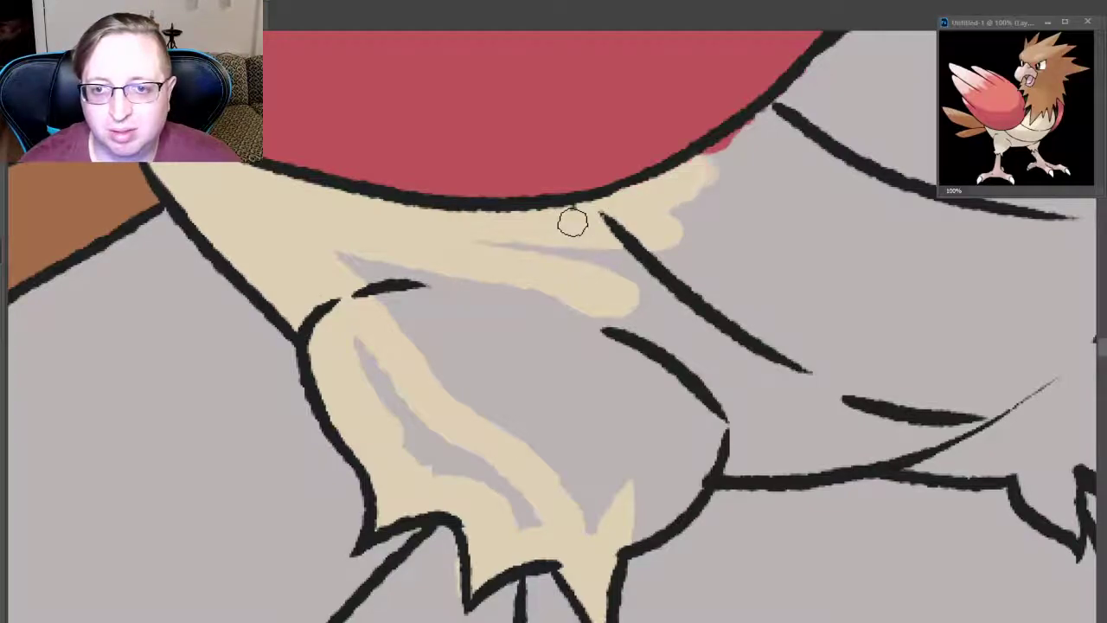
{"action": "mouse_move", "coordinate": [658, 188]}
{"action": "left_mouse_down"}
{"action": "mouse_move", "coordinate": [735, 149]}
{"action": "mouse_move", "coordinate": [792, 100]}
{"action": "left_mouse_up"}
{"action": "left_click_drag", "start_coordinate": [581, 249], "coordinate": [342, 259]}
{"action": "left_click_drag", "start_coordinate": [381, 346], "coordinate": [364, 394]}
{"action": "left_click_drag", "start_coordinate": [394, 312], "coordinate": [415, 446]}
{"action": "mouse_move", "coordinate": [411, 354]}
{"action": "left_mouse_down"}
{"action": "mouse_move", "coordinate": [467, 294]}
{"action": "mouse_move", "coordinate": [514, 286]}
{"action": "left_mouse_up"}
- Fill the remaining grey patches across the chest with cream
{"action": "left_click_drag", "start_coordinate": [439, 334], "coordinate": [441, 385]}
{"action": "left_click_drag", "start_coordinate": [415, 437], "coordinate": [450, 467]}
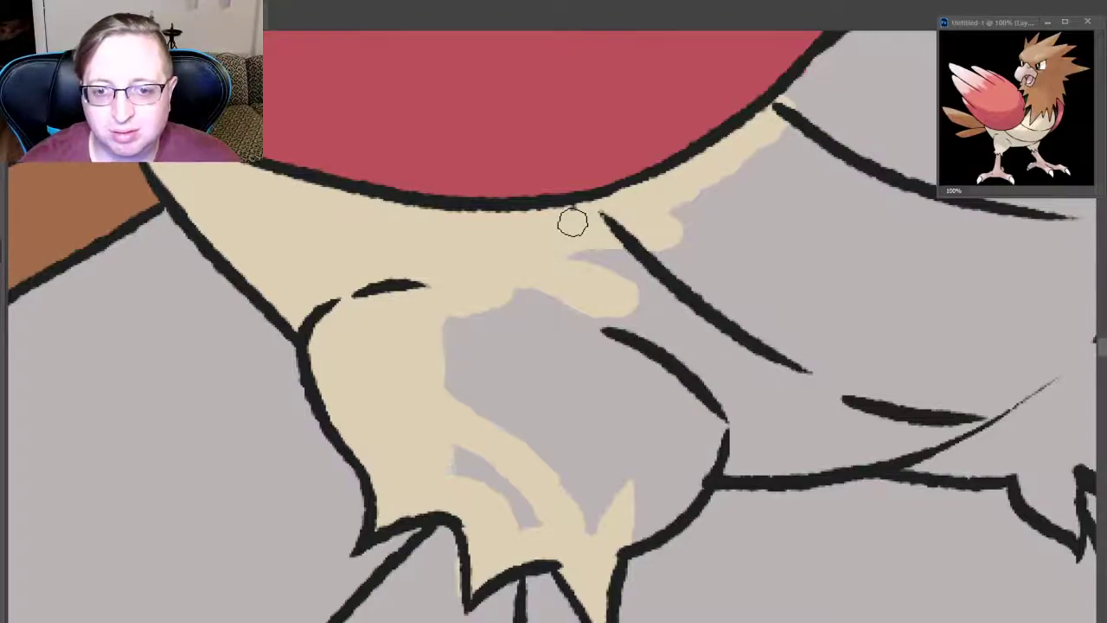
{"action": "left_click_drag", "start_coordinate": [450, 389], "coordinate": [497, 424]}
{"action": "left_click_drag", "start_coordinate": [459, 450], "coordinate": [520, 519]}
{"action": "left_click_drag", "start_coordinate": [527, 441], "coordinate": [597, 532]}
{"action": "mouse_move", "coordinate": [563, 446]}
{"action": "left_mouse_down"}
{"action": "mouse_move", "coordinate": [666, 519]}
{"action": "mouse_move", "coordinate": [661, 541]}
{"action": "mouse_move", "coordinate": [727, 398]}
{"action": "mouse_move", "coordinate": [623, 472]}
{"action": "mouse_move", "coordinate": [458, 329]}
{"action": "mouse_move", "coordinate": [511, 428]}
{"action": "left_mouse_up"}
{"action": "left_click_drag", "start_coordinate": [528, 294], "coordinate": [580, 437]}
{"action": "left_click_drag", "start_coordinate": [588, 320], "coordinate": [658, 433]}
{"action": "left_click_drag", "start_coordinate": [658, 364], "coordinate": [701, 346]}
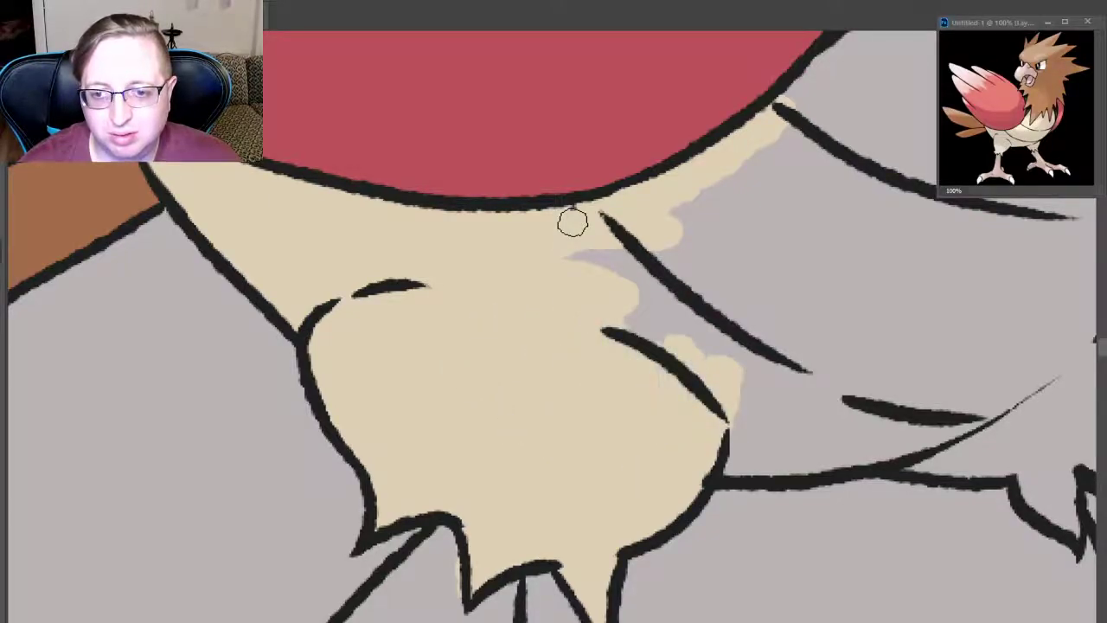
{"action": "left_click_drag", "start_coordinate": [735, 415], "coordinate": [735, 442]}
{"action": "mouse_move", "coordinate": [581, 302]}
{"action": "left_mouse_down"}
{"action": "mouse_move", "coordinate": [597, 255]}
{"action": "mouse_move", "coordinate": [667, 334]}
{"action": "left_mouse_up"}
- Fill the grey gaps right of the chest and along the leg strip with cream
{"action": "mouse_move", "coordinate": [671, 233]}
{"action": "left_mouse_down"}
{"action": "mouse_move", "coordinate": [714, 346]}
{"action": "mouse_move", "coordinate": [787, 459]}
{"action": "mouse_move", "coordinate": [759, 460]}
{"action": "mouse_move", "coordinate": [1004, 387]}
{"action": "left_mouse_up"}
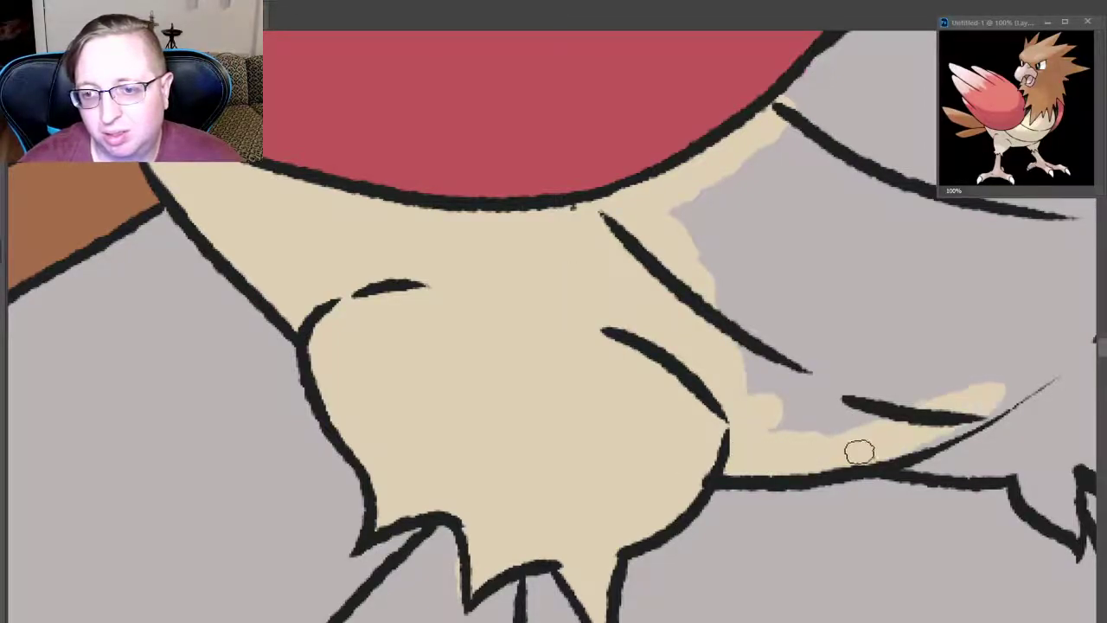
{"action": "left_click_drag", "start_coordinate": [857, 452], "coordinate": [1047, 373]}
{"action": "mouse_move", "coordinate": [700, 260]}
{"action": "left_mouse_down"}
{"action": "mouse_move", "coordinate": [683, 208]}
{"action": "mouse_move", "coordinate": [736, 251]}
{"action": "mouse_move", "coordinate": [813, 121]}
{"action": "mouse_move", "coordinate": [718, 294]}
{"action": "mouse_move", "coordinate": [783, 247]}
{"action": "left_mouse_up"}
{"action": "left_click_drag", "start_coordinate": [805, 320], "coordinate": [856, 173]}
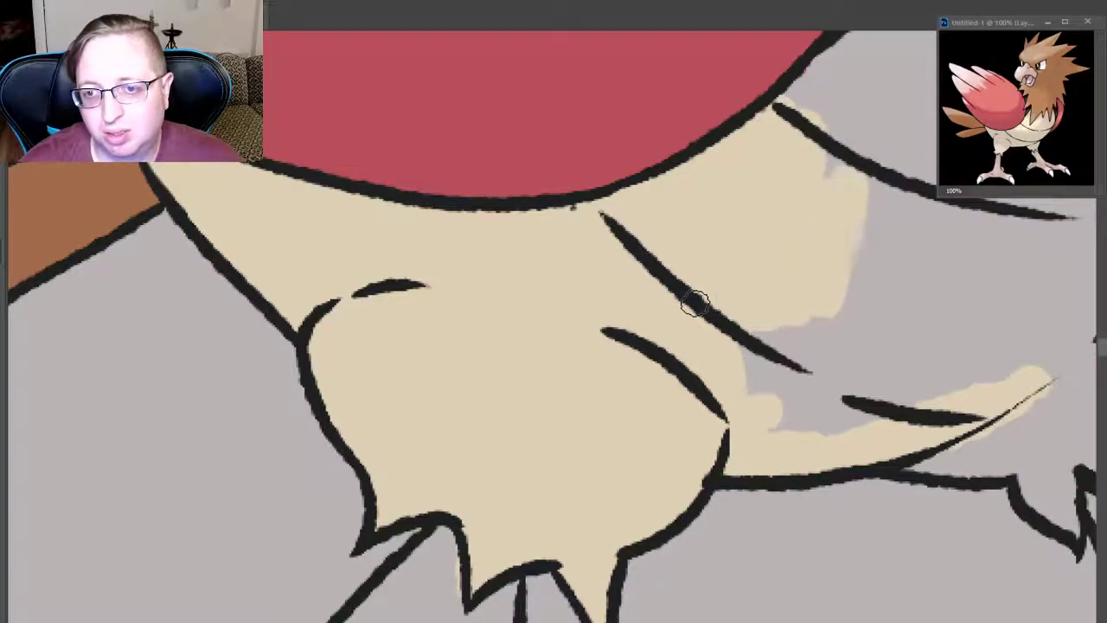
{"action": "left_click_drag", "start_coordinate": [753, 398], "coordinate": [783, 334]}
{"action": "left_click_drag", "start_coordinate": [800, 424], "coordinate": [809, 338]}
{"action": "left_click_drag", "start_coordinate": [831, 433], "coordinate": [856, 307]}
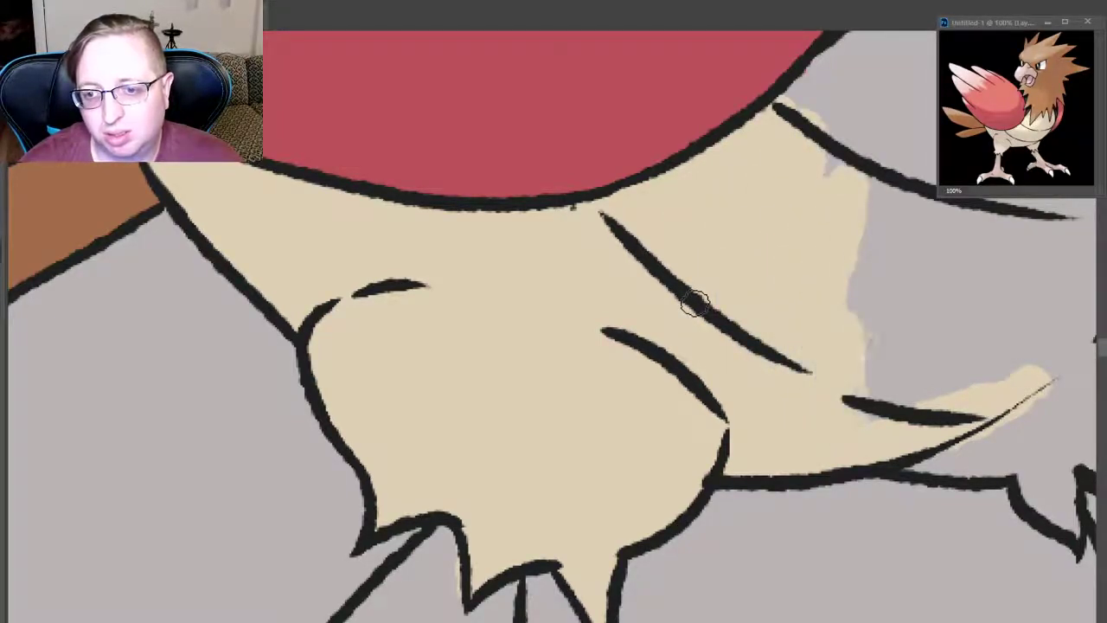
{"action": "left_click_drag", "start_coordinate": [874, 411], "coordinate": [913, 286]}
{"action": "left_click_drag", "start_coordinate": [917, 398], "coordinate": [995, 303]}
{"action": "left_click_drag", "start_coordinate": [987, 380], "coordinate": [1034, 334]}
{"action": "left_click_drag", "start_coordinate": [900, 299], "coordinate": [856, 208]}
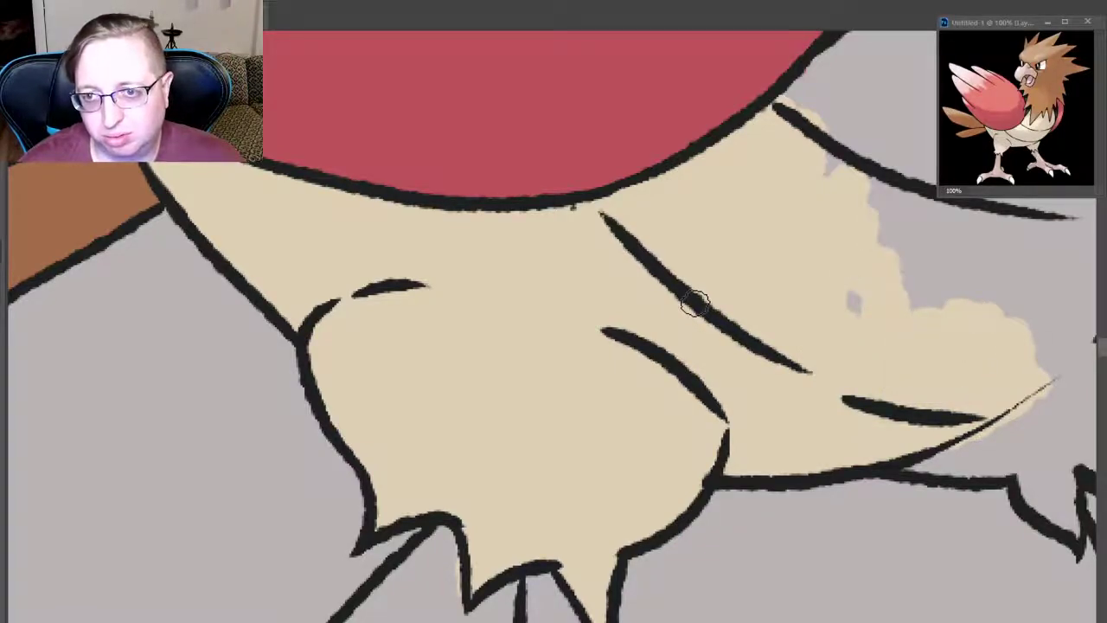
{"action": "mouse_move", "coordinate": [882, 164]}
{"action": "left_mouse_down"}
{"action": "mouse_move", "coordinate": [801, 99]}
{"action": "mouse_move", "coordinate": [865, 52]}
{"action": "left_mouse_up"}
- Paint cream into the upper-right grey area and over the small grey bump beside the body
{"action": "left_click_drag", "start_coordinate": [804, 78], "coordinate": [856, 39]}
{"action": "left_click_drag", "start_coordinate": [839, 108], "coordinate": [882, 56]}
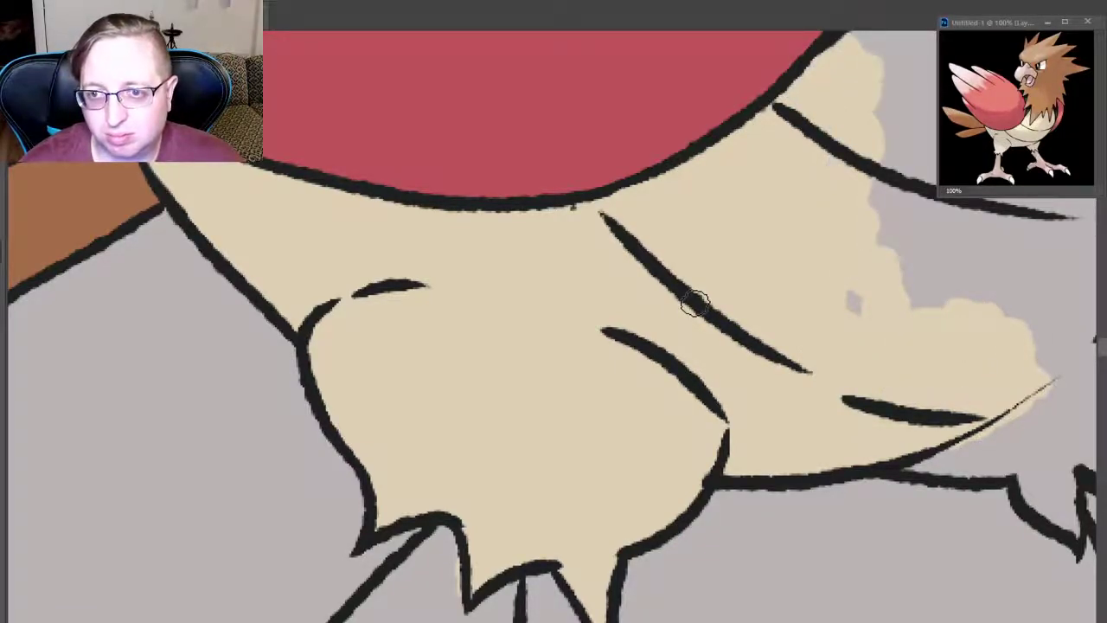
{"action": "left_click_drag", "start_coordinate": [874, 199], "coordinate": [917, 48]}
{"action": "left_click_drag", "start_coordinate": [912, 190], "coordinate": [930, 37]}
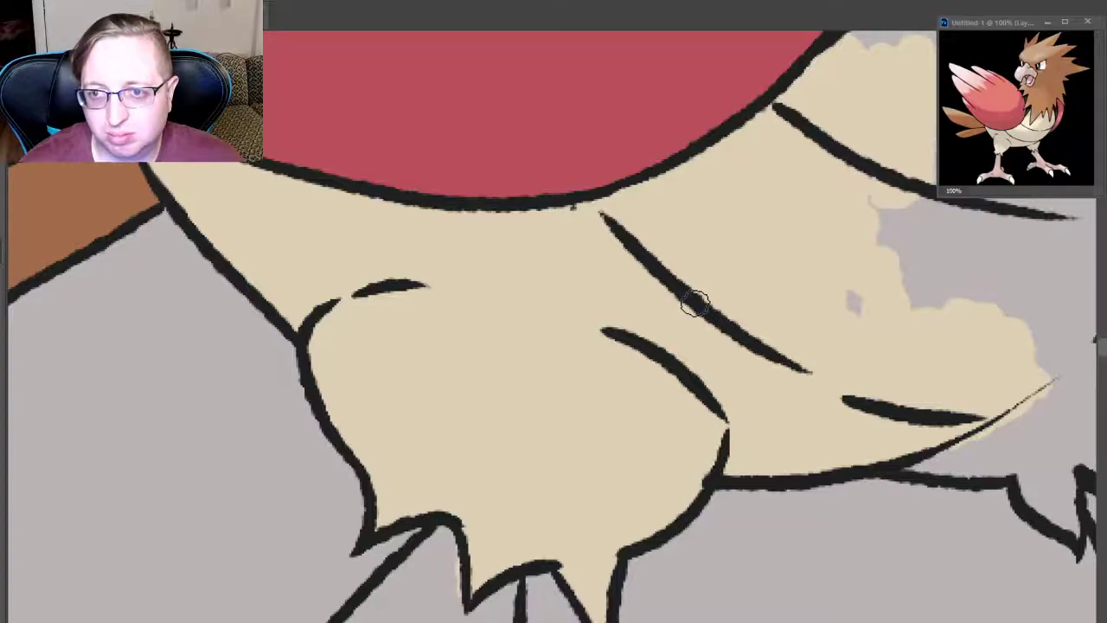
{"action": "left_click_drag", "start_coordinate": [873, 201], "coordinate": [900, 244]}
{"action": "mouse_move", "coordinate": [855, 294]}
{"action": "left_mouse_down"}
{"action": "mouse_move", "coordinate": [857, 314]}
{"action": "mouse_move", "coordinate": [947, 216]}
{"action": "mouse_move", "coordinate": [986, 299]}
{"action": "left_mouse_up"}
{"action": "mouse_move", "coordinate": [995, 433]}
{"action": "left_mouse_down"}
{"action": "mouse_move", "coordinate": [917, 472]}
{"action": "mouse_move", "coordinate": [1021, 439]}
{"action": "mouse_move", "coordinate": [1039, 407]}
{"action": "mouse_move", "coordinate": [1039, 480]}
{"action": "mouse_move", "coordinate": [1051, 513]}
{"action": "left_mouse_up"}
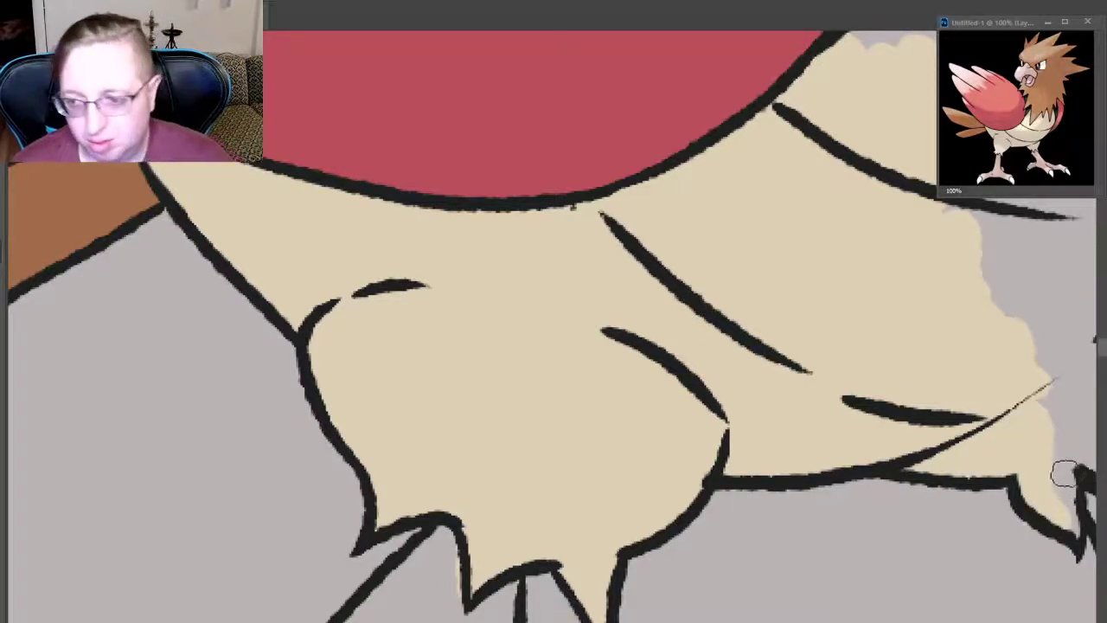
- Undo one stroke, then fill the tail tip and last grey areas beside the chest with cream
{"action": "key", "text": "ctrl+z"}
{"action": "mouse_move", "coordinate": [909, 450]}
{"action": "left_mouse_down"}
{"action": "mouse_move", "coordinate": [1043, 454]}
{"action": "mouse_move", "coordinate": [1033, 455]}
{"action": "mouse_move", "coordinate": [1072, 537]}
{"action": "left_mouse_up"}
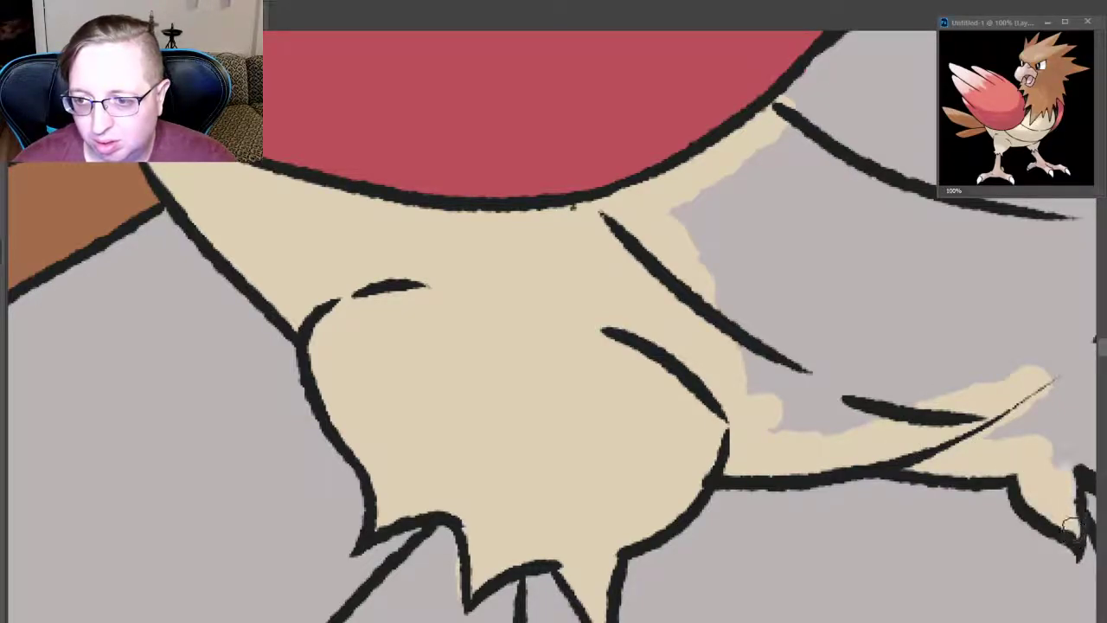
{"action": "mouse_move", "coordinate": [1064, 416]}
{"action": "left_mouse_down"}
{"action": "mouse_move", "coordinate": [1065, 517]}
{"action": "mouse_move", "coordinate": [969, 420]}
{"action": "mouse_move", "coordinate": [1026, 407]}
{"action": "mouse_move", "coordinate": [1073, 359]}
{"action": "left_mouse_up"}
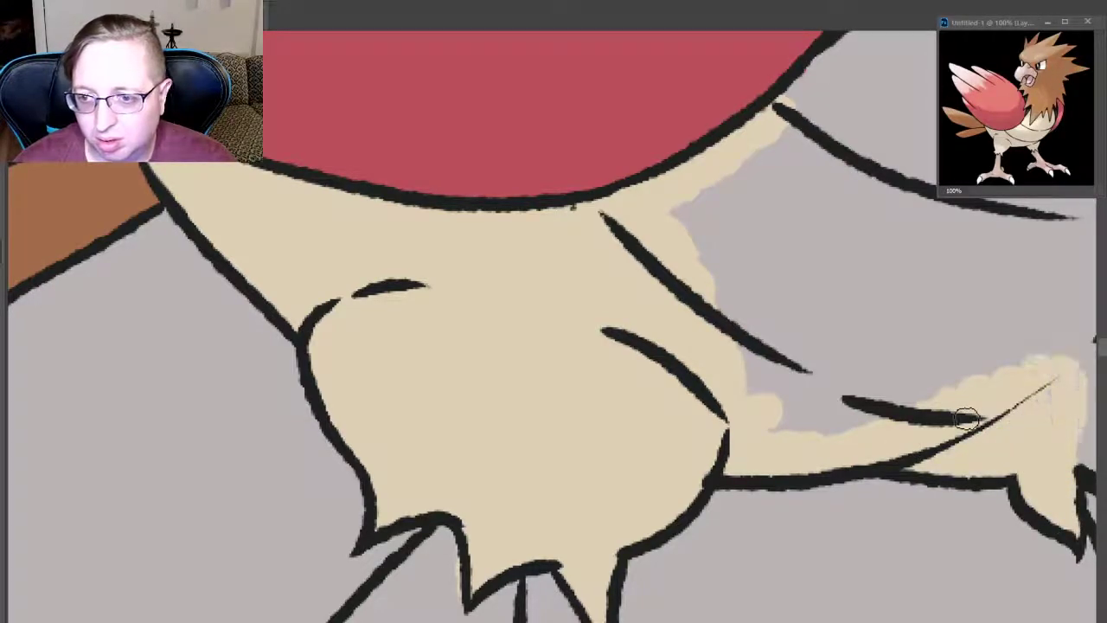
{"action": "left_click_drag", "start_coordinate": [760, 394], "coordinate": [770, 320]}
{"action": "mouse_move", "coordinate": [752, 372]}
{"action": "left_mouse_down"}
{"action": "mouse_move", "coordinate": [796, 406]}
{"action": "mouse_move", "coordinate": [925, 346]}
{"action": "mouse_move", "coordinate": [1004, 329]}
{"action": "left_mouse_up"}
{"action": "left_click_drag", "start_coordinate": [683, 208], "coordinate": [714, 303]}
{"action": "left_click_drag", "start_coordinate": [714, 191], "coordinate": [779, 320]}
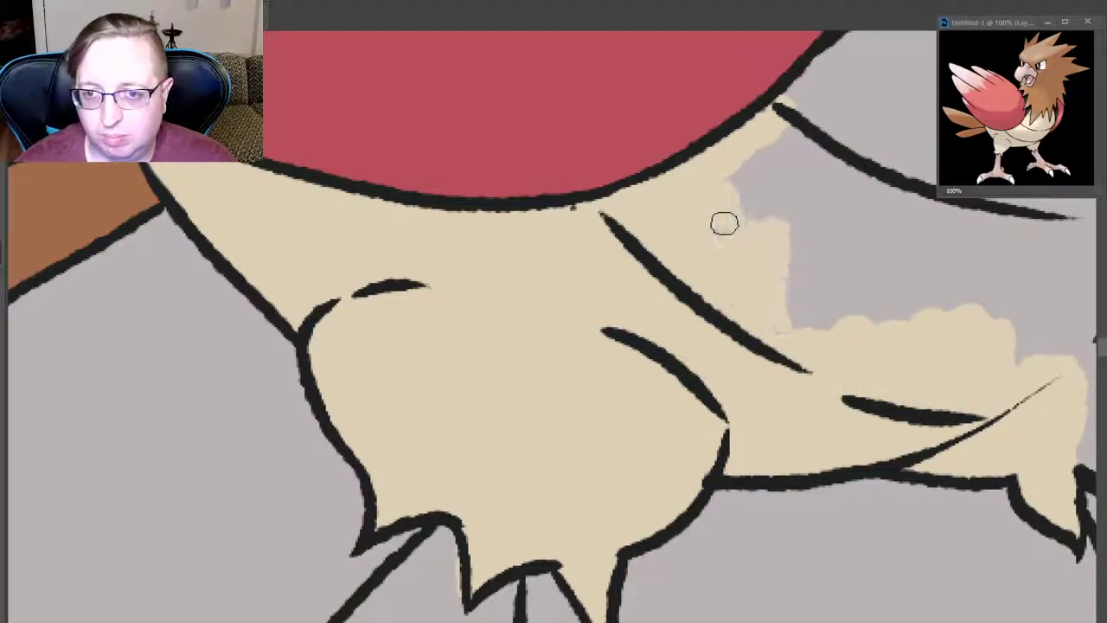
{"action": "left_click_drag", "start_coordinate": [762, 216], "coordinate": [909, 277]}
{"action": "left_click_drag", "start_coordinate": [865, 221], "coordinate": [986, 302]}
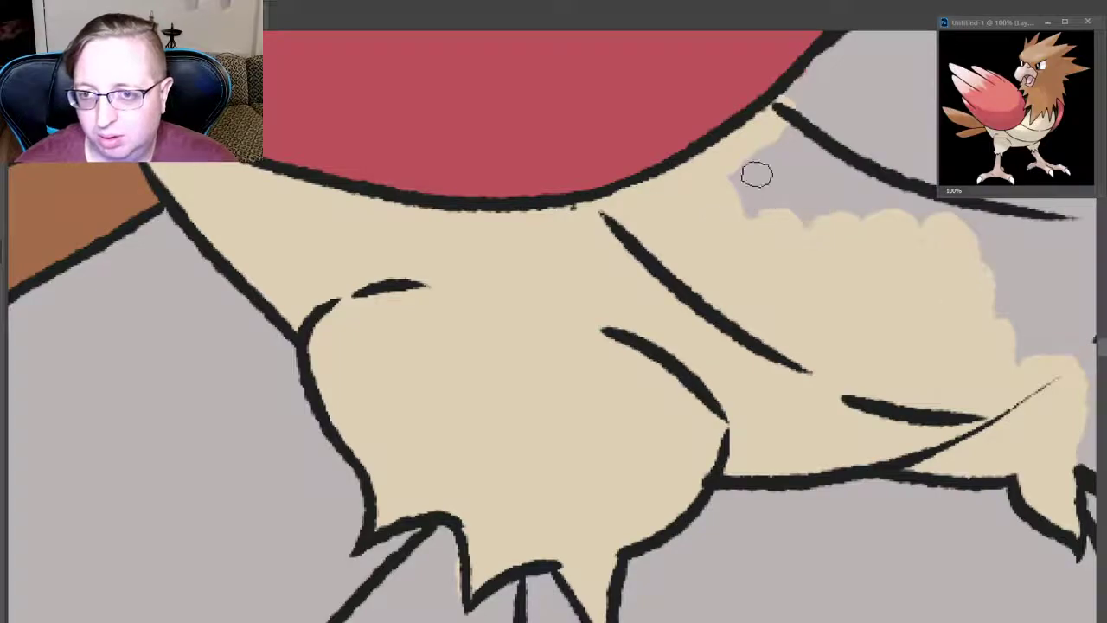
{"action": "left_click_drag", "start_coordinate": [735, 207], "coordinate": [783, 147]}
{"action": "mouse_move", "coordinate": [787, 199]}
{"action": "left_mouse_down"}
{"action": "mouse_move", "coordinate": [835, 100]}
{"action": "mouse_move", "coordinate": [909, 208]}
{"action": "mouse_move", "coordinate": [1004, 286]}
{"action": "mouse_move", "coordinate": [1038, 346]}
{"action": "left_mouse_up"}
- Fill the grey gap between the head outline and the beak with cream
{"action": "scroll", "coordinate": [648, 549], "scroll_direction": "right", "scroll_amount": 10}
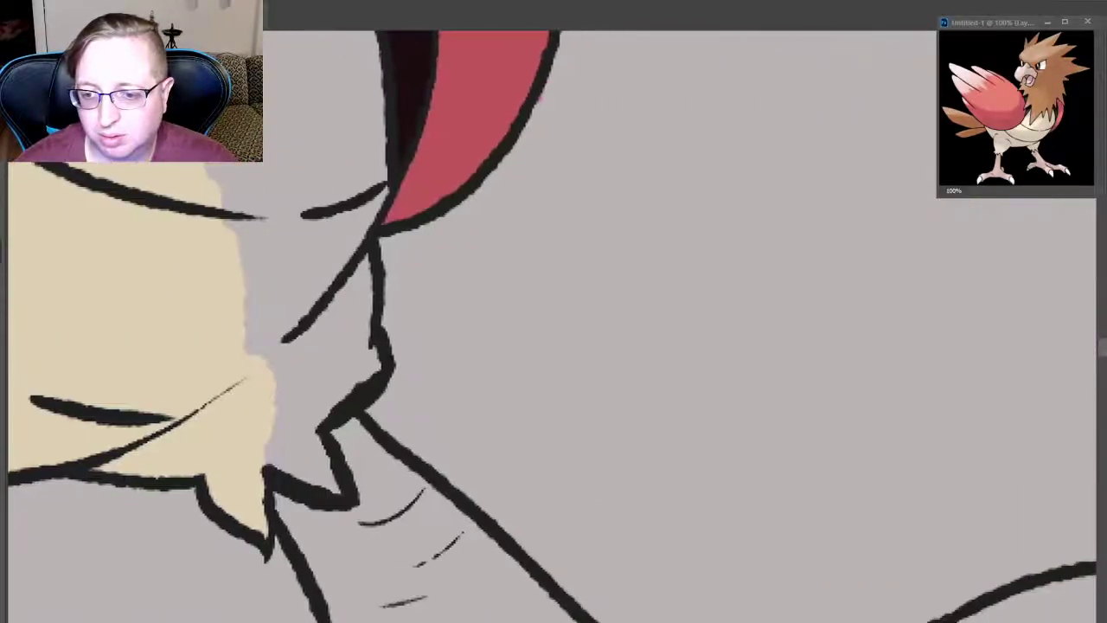
{"action": "scroll", "coordinate": [648, 549], "scroll_direction": "left", "scroll_amount": 1}
{"action": "mouse_move", "coordinate": [393, 489]}
{"action": "left_mouse_down"}
{"action": "mouse_move", "coordinate": [379, 424]}
{"action": "mouse_move", "coordinate": [337, 346]}
{"action": "mouse_move", "coordinate": [372, 393]}
{"action": "mouse_move", "coordinate": [372, 333]}
{"action": "mouse_move", "coordinate": [415, 307]}
{"action": "mouse_move", "coordinate": [441, 372]}
{"action": "mouse_move", "coordinate": [411, 243]}
{"action": "left_mouse_up"}
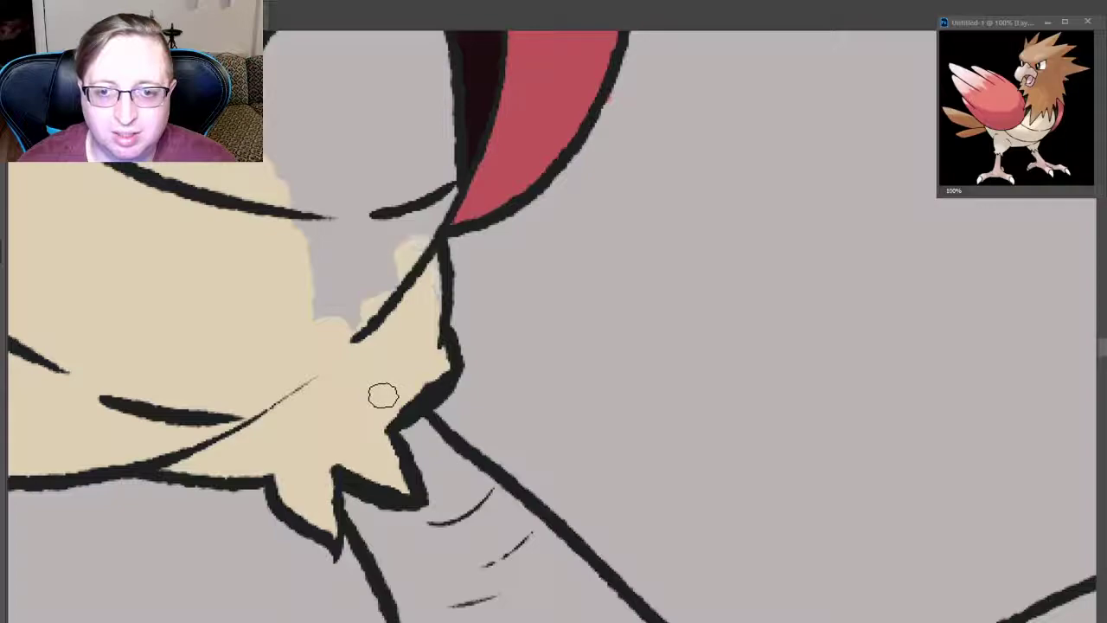
{"action": "mouse_move", "coordinate": [372, 312]}
{"action": "left_mouse_down"}
{"action": "mouse_move", "coordinate": [329, 225]}
{"action": "mouse_move", "coordinate": [364, 182]}
{"action": "left_mouse_up"}
{"action": "mouse_move", "coordinate": [364, 277]}
{"action": "left_mouse_down"}
{"action": "mouse_move", "coordinate": [398, 147]}
{"action": "mouse_move", "coordinate": [433, 225]}
{"action": "left_mouse_up"}
{"action": "mouse_move", "coordinate": [433, 156]}
{"action": "left_mouse_down"}
{"action": "mouse_move", "coordinate": [446, 225]}
{"action": "mouse_move", "coordinate": [429, 62]}
{"action": "mouse_move", "coordinate": [443, 61]}
{"action": "left_mouse_up"}
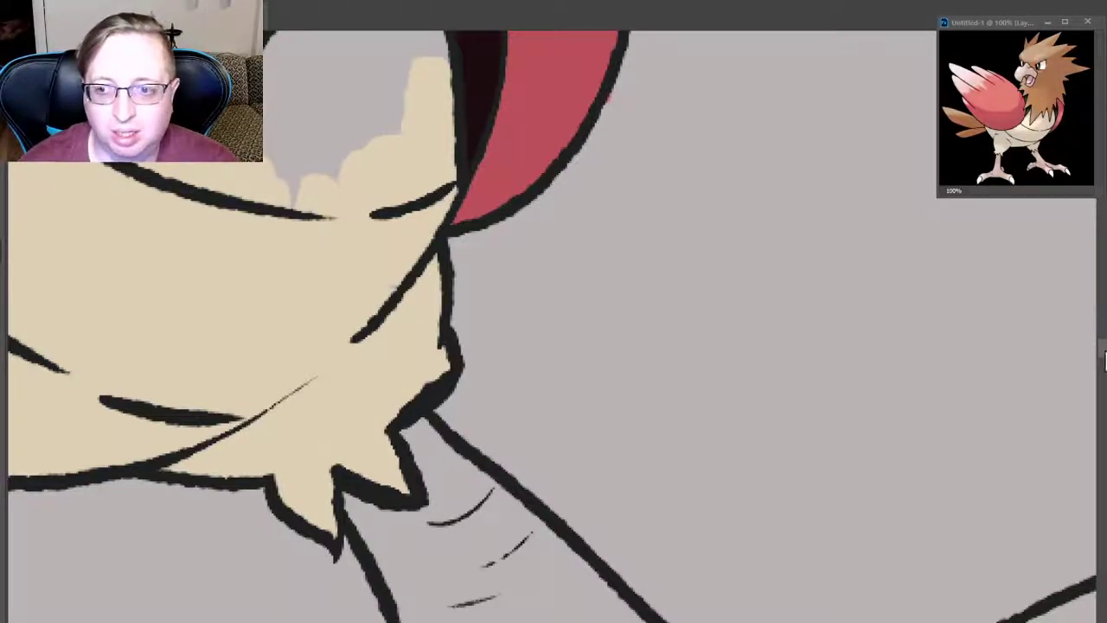
- Paint cream over the grey under the head and along the brown feather point
{"action": "scroll", "coordinate": [1019, 363], "scroll_direction": "up", "scroll_amount": 5}
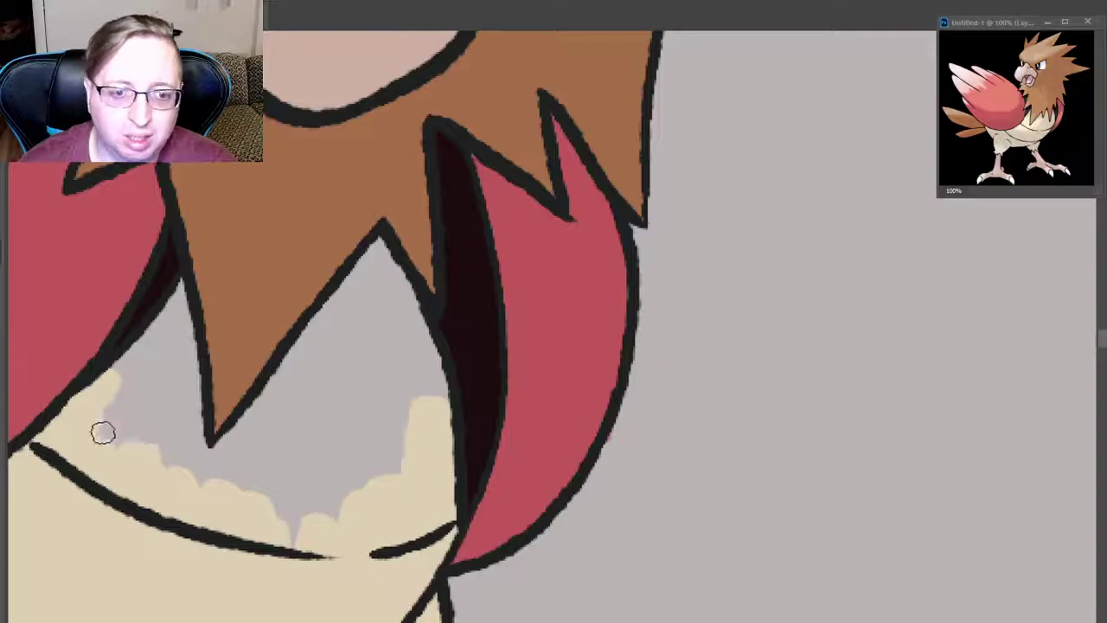
{"action": "left_click_drag", "start_coordinate": [102, 432], "coordinate": [149, 346]}
{"action": "left_click_drag", "start_coordinate": [102, 432], "coordinate": [130, 366]}
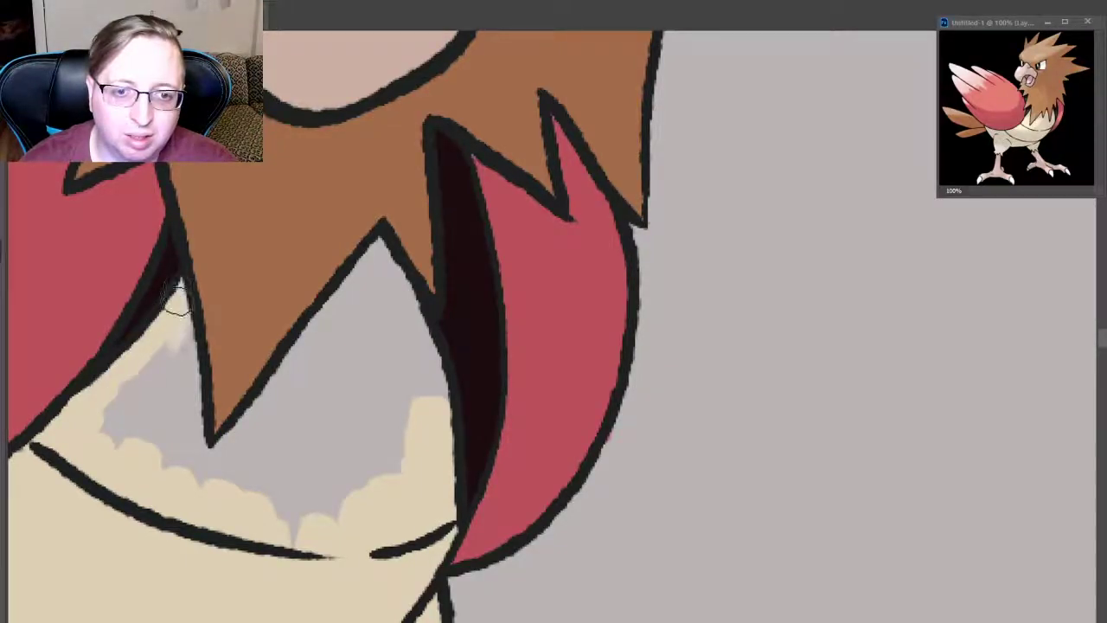
{"action": "left_click_drag", "start_coordinate": [176, 295], "coordinate": [201, 472]}
{"action": "mouse_move", "coordinate": [173, 344]}
{"action": "left_mouse_down"}
{"action": "mouse_move", "coordinate": [167, 398]}
{"action": "mouse_move", "coordinate": [130, 407]}
{"action": "mouse_move", "coordinate": [168, 398]}
{"action": "mouse_move", "coordinate": [183, 432]}
{"action": "mouse_move", "coordinate": [173, 344]}
{"action": "left_mouse_up"}
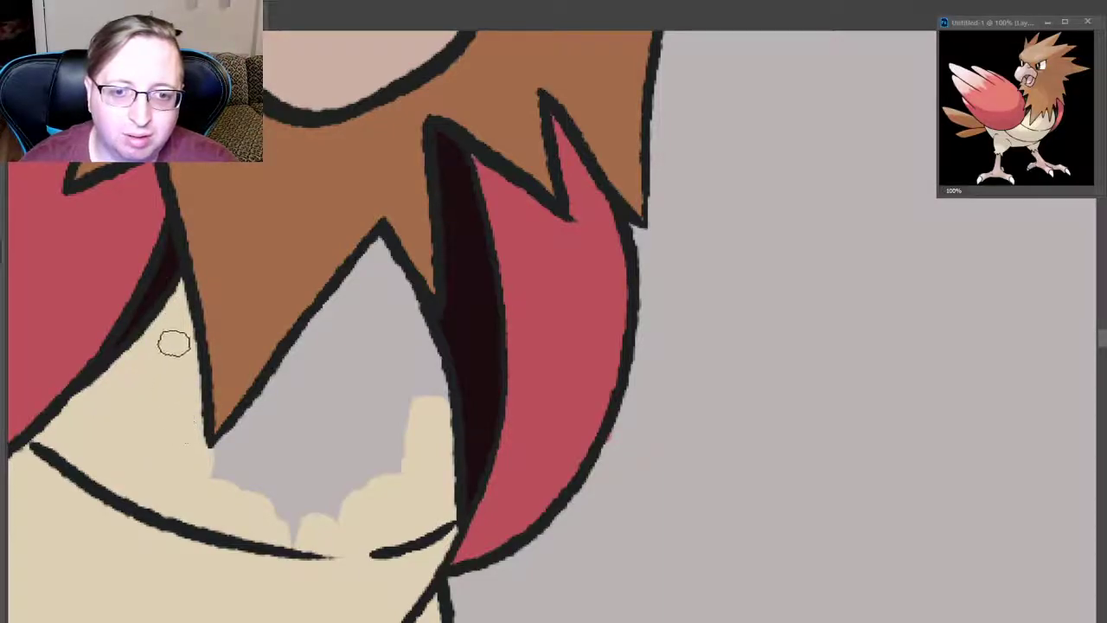
{"action": "left_click_drag", "start_coordinate": [231, 495], "coordinate": [200, 477]}
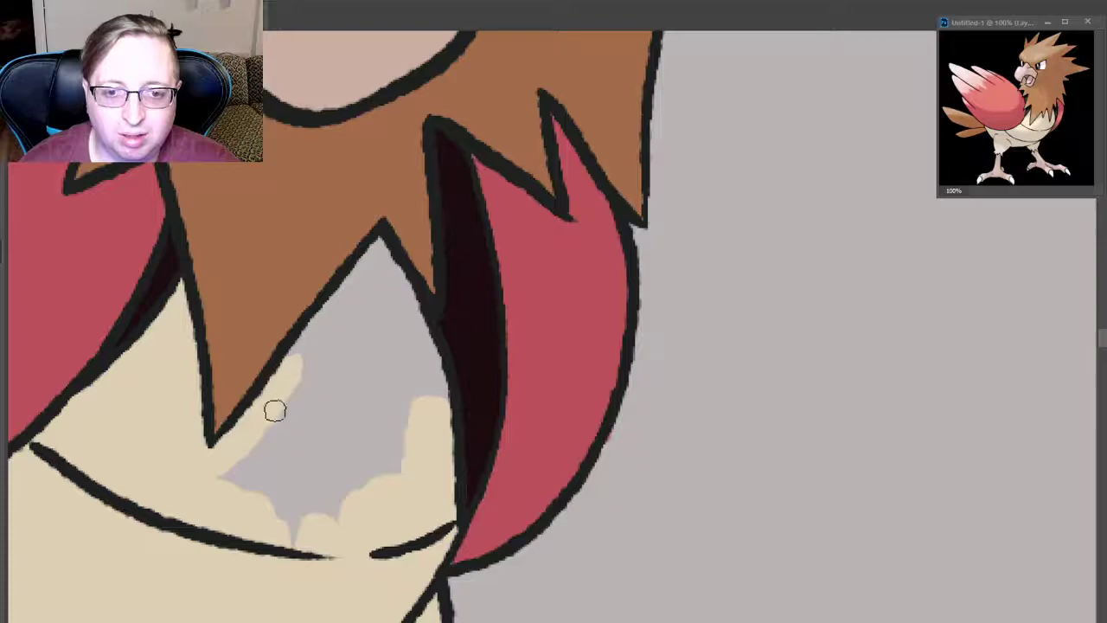
{"action": "mouse_move", "coordinate": [233, 443]}
{"action": "left_mouse_down"}
{"action": "mouse_move", "coordinate": [363, 275]}
{"action": "mouse_move", "coordinate": [394, 269]}
{"action": "mouse_move", "coordinate": [366, 262]}
{"action": "mouse_move", "coordinate": [389, 275]}
{"action": "mouse_move", "coordinate": [430, 394]}
{"action": "mouse_move", "coordinate": [428, 430]}
{"action": "left_mouse_up"}
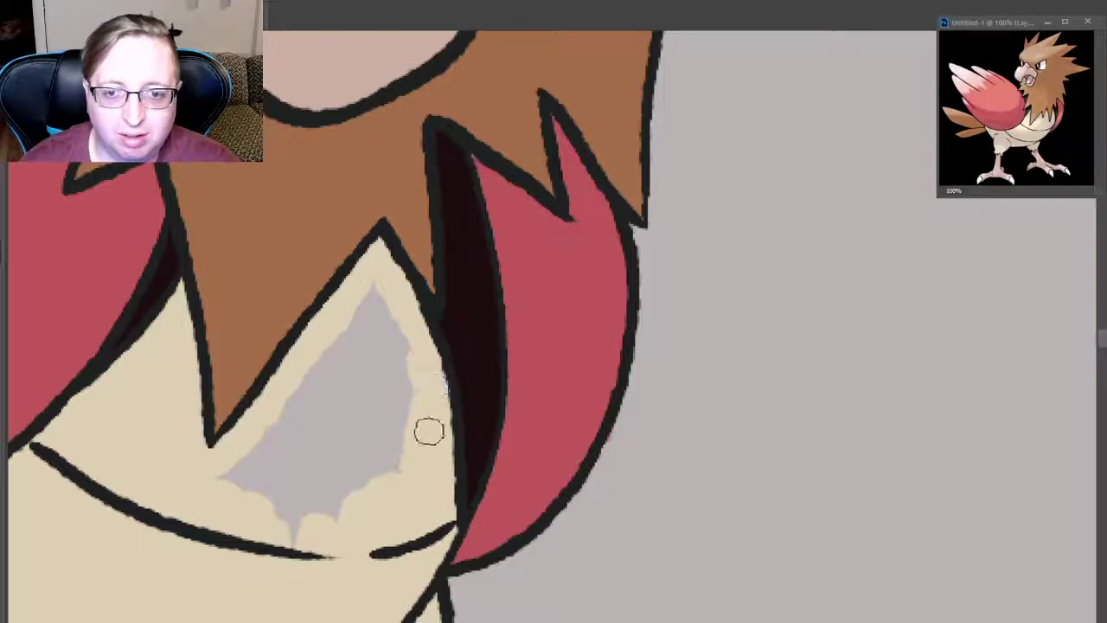
{"action": "mouse_move", "coordinate": [416, 388]}
{"action": "left_mouse_down"}
{"action": "mouse_move", "coordinate": [259, 442]}
{"action": "mouse_move", "coordinate": [286, 519]}
{"action": "mouse_move", "coordinate": [337, 463]}
{"action": "mouse_move", "coordinate": [269, 437]}
{"action": "mouse_move", "coordinate": [350, 337]}
{"action": "left_mouse_up"}
{"action": "mouse_move", "coordinate": [346, 381]}
{"action": "left_mouse_down"}
{"action": "mouse_move", "coordinate": [376, 294]}
{"action": "mouse_move", "coordinate": [406, 394]}
{"action": "mouse_move", "coordinate": [364, 475]}
{"action": "left_mouse_up"}
{"action": "left_click_drag", "start_coordinate": [380, 407], "coordinate": [397, 463]}
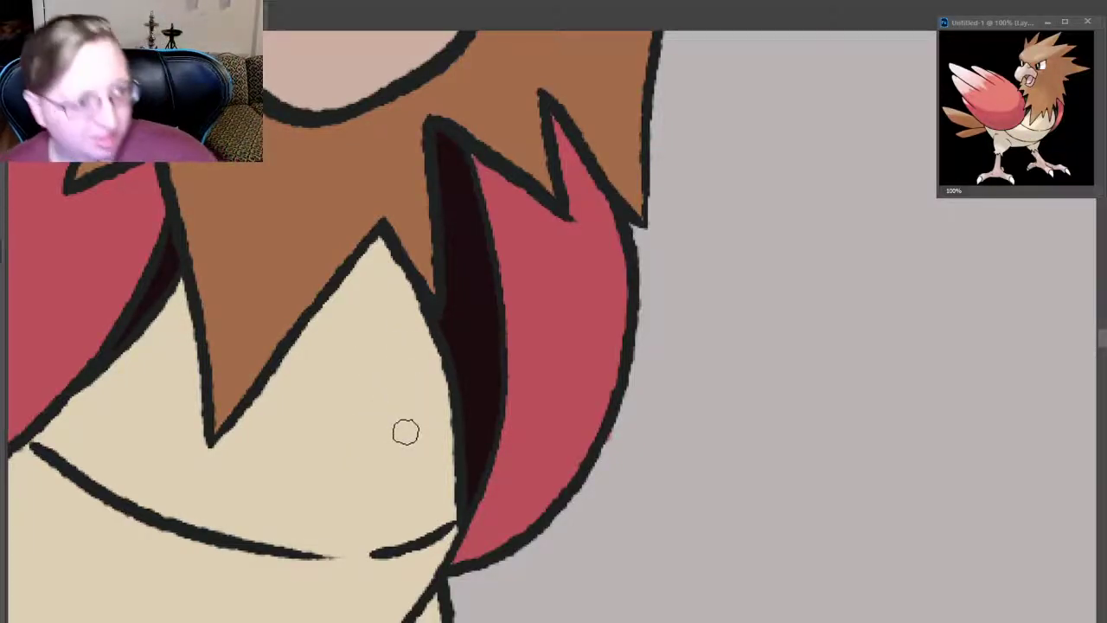
- Sample the pink leg colour from the reference picture and scroll down to the feet
{"action": "scroll", "coordinate": [405, 431], "scroll_direction": "down", "scroll_amount": 2}
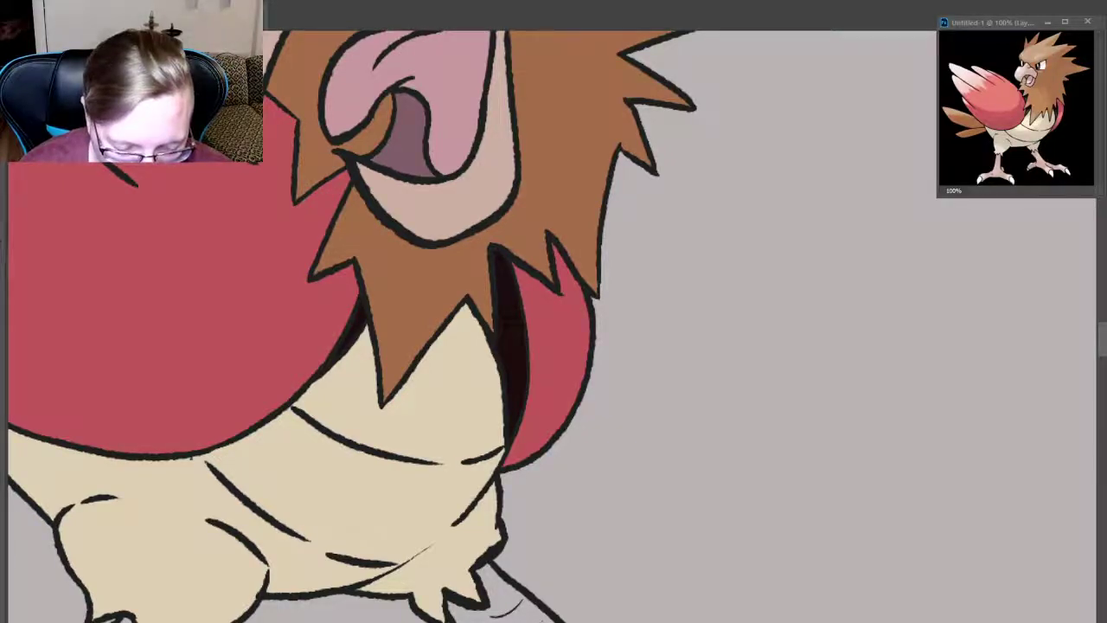
{"action": "left_click", "coordinate": [1047, 157]}
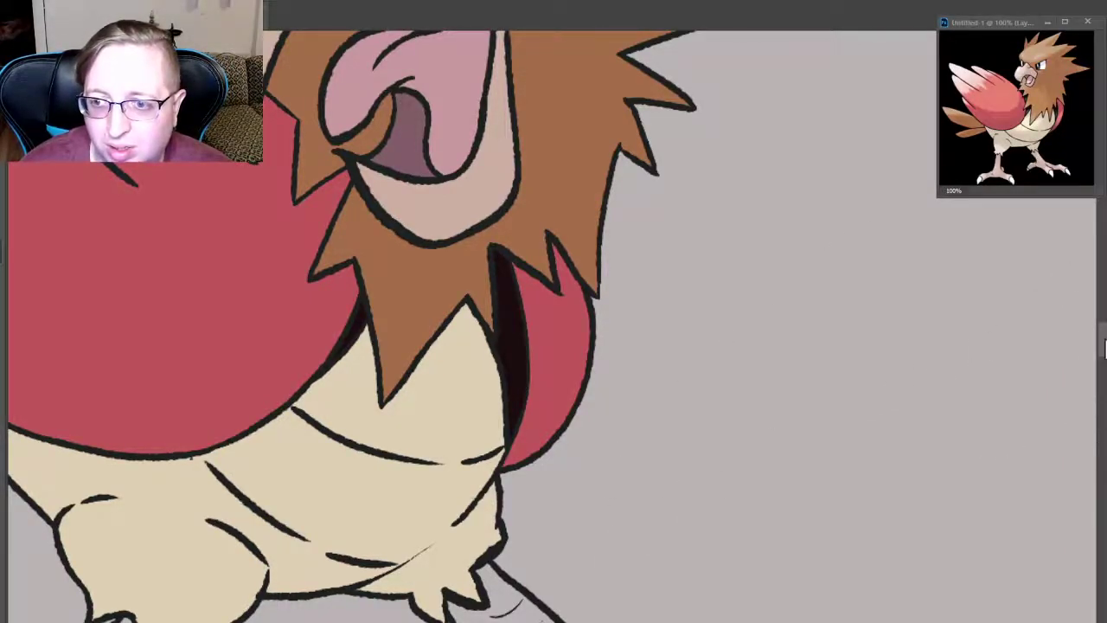
{"action": "scroll", "coordinate": [1104, 346], "scroll_direction": "down", "scroll_amount": 5}
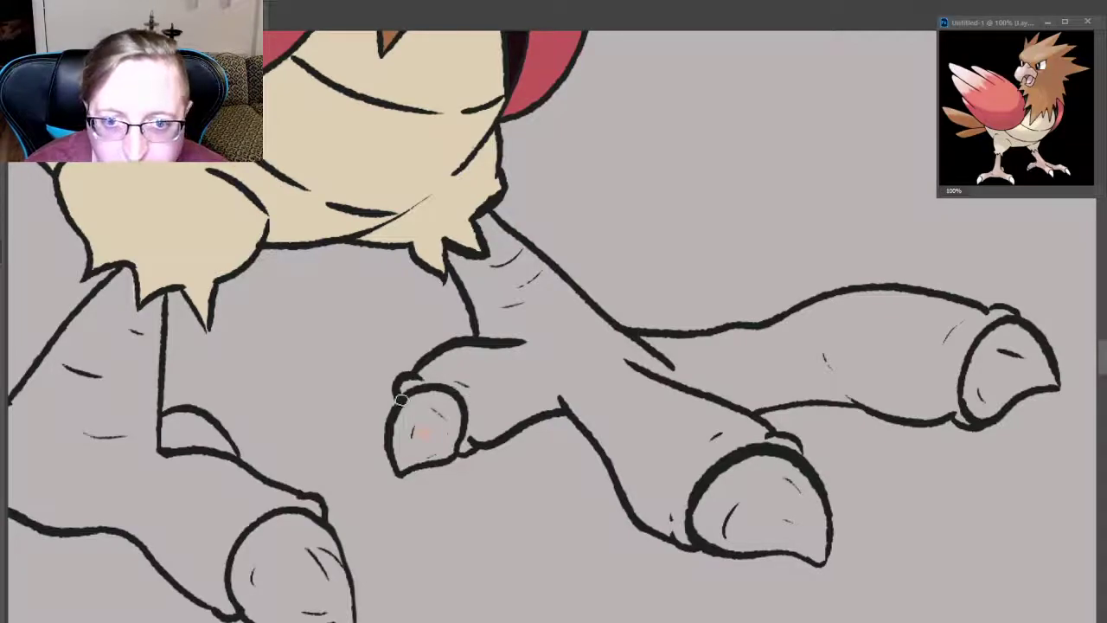
- Paint the right foot's upper leg, lower leg and toes in the sampled light pink
{"action": "left_click_drag", "start_coordinate": [406, 389], "coordinate": [426, 388]}
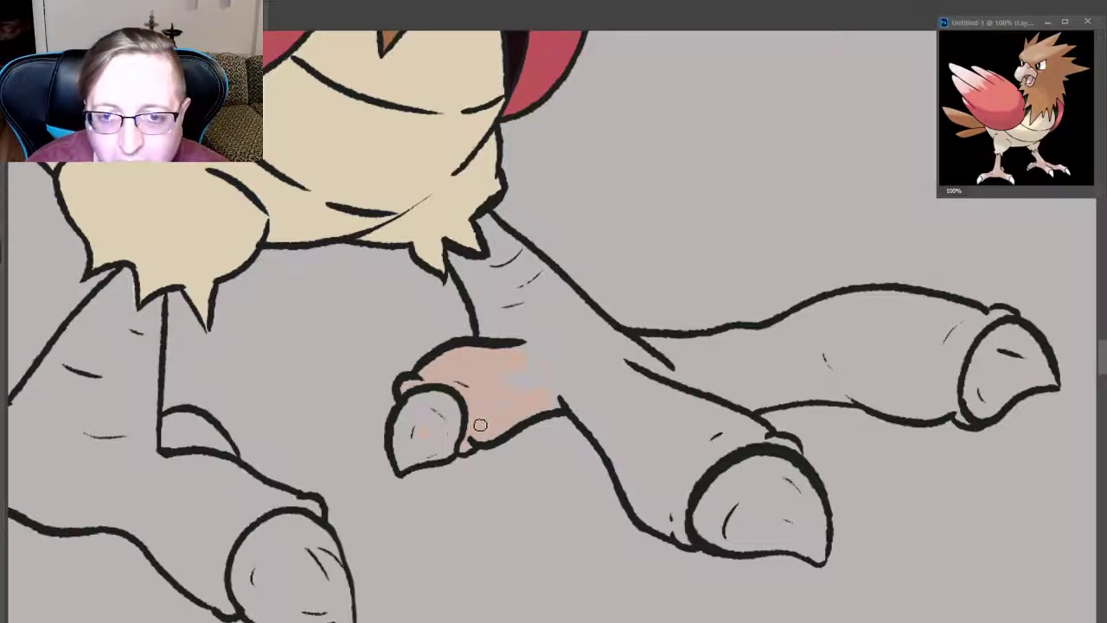
{"action": "left_click_drag", "start_coordinate": [522, 301], "coordinate": [502, 305]}
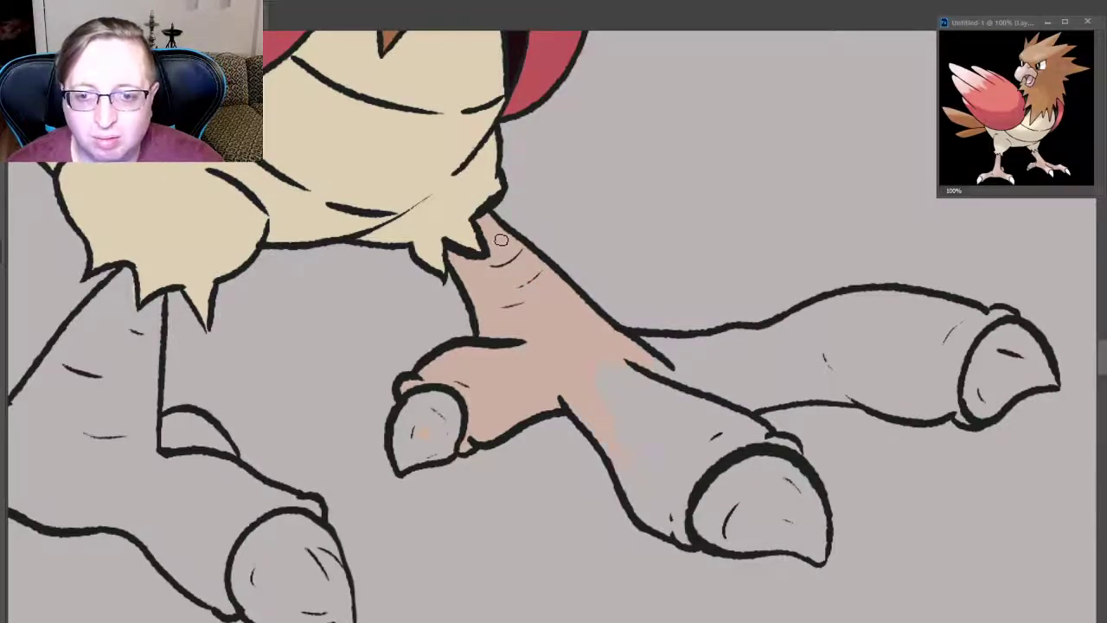
{"action": "left_click_drag", "start_coordinate": [646, 527], "coordinate": [615, 451]}
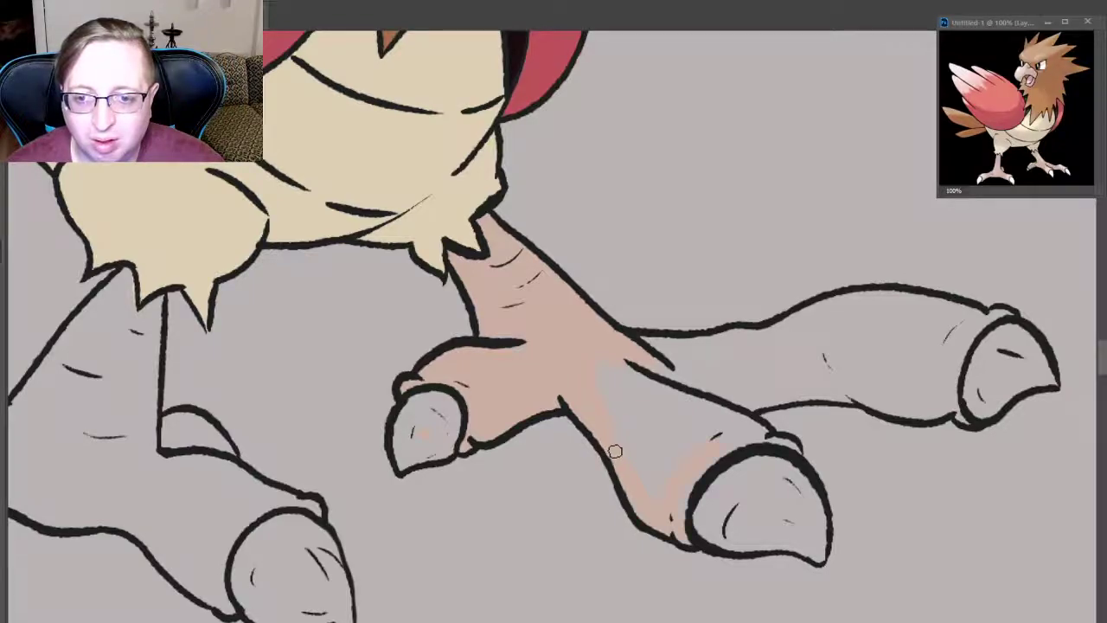
{"action": "left_click_drag", "start_coordinate": [615, 451], "coordinate": [649, 447]}
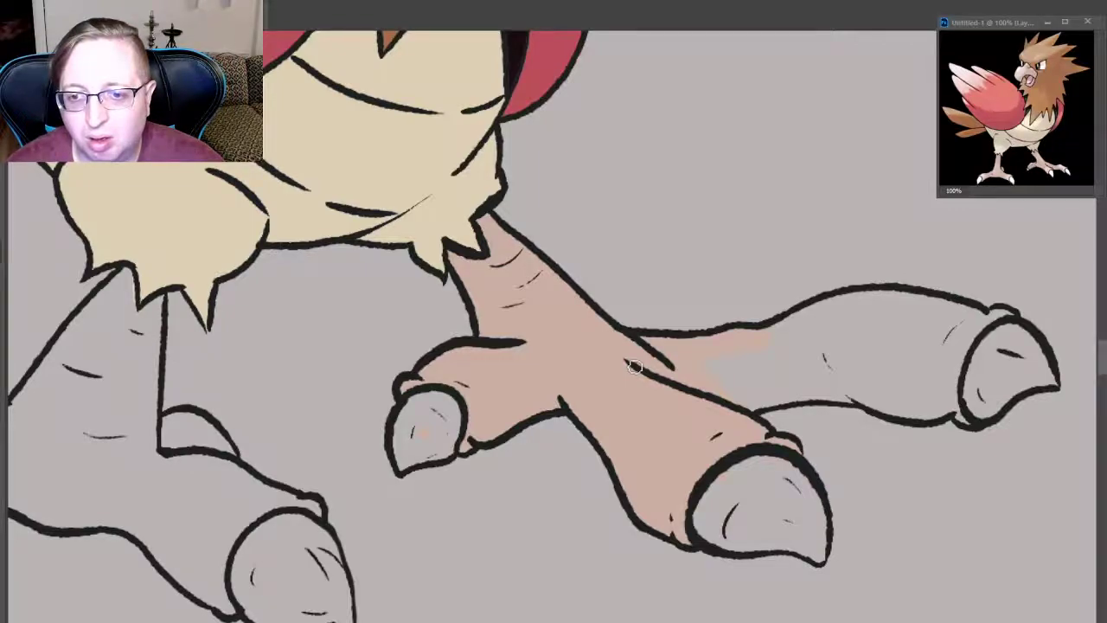
{"action": "mouse_move", "coordinate": [634, 366]}
{"action": "left_mouse_down"}
{"action": "mouse_move", "coordinate": [828, 346]}
{"action": "mouse_move", "coordinate": [755, 353]}
{"action": "left_mouse_up"}
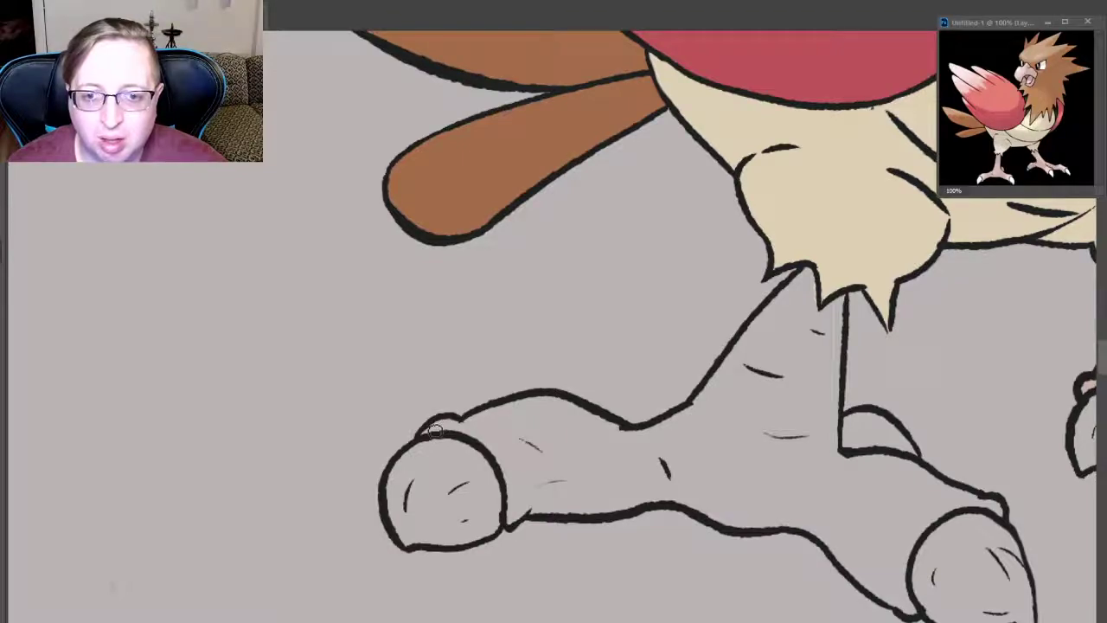
- Paint the other foot's toe and leg pink, then dab white onto its left claw
{"action": "left_click_drag", "start_coordinate": [435, 430], "coordinate": [509, 446]}
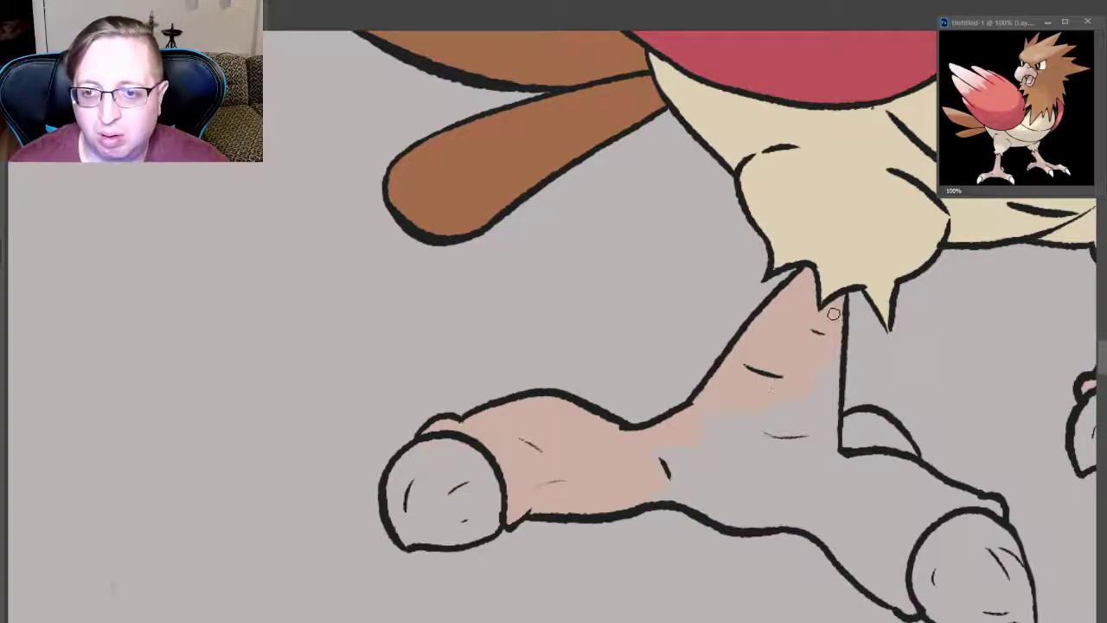
{"action": "left_click_drag", "start_coordinate": [828, 309], "coordinate": [816, 390]}
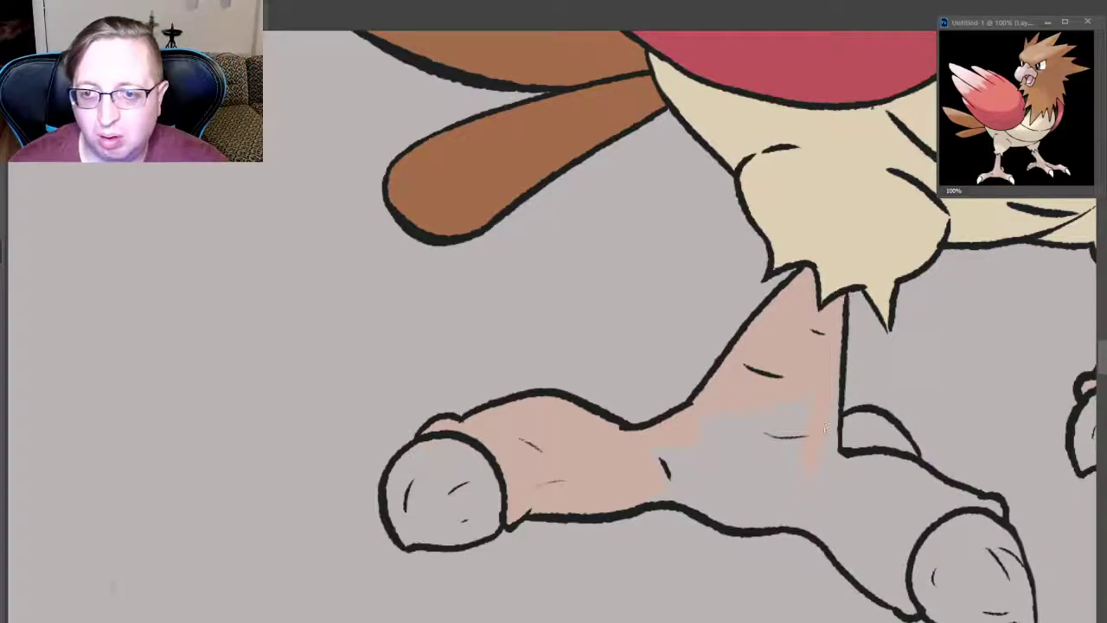
{"action": "left_click_drag", "start_coordinate": [840, 486], "coordinate": [827, 394]}
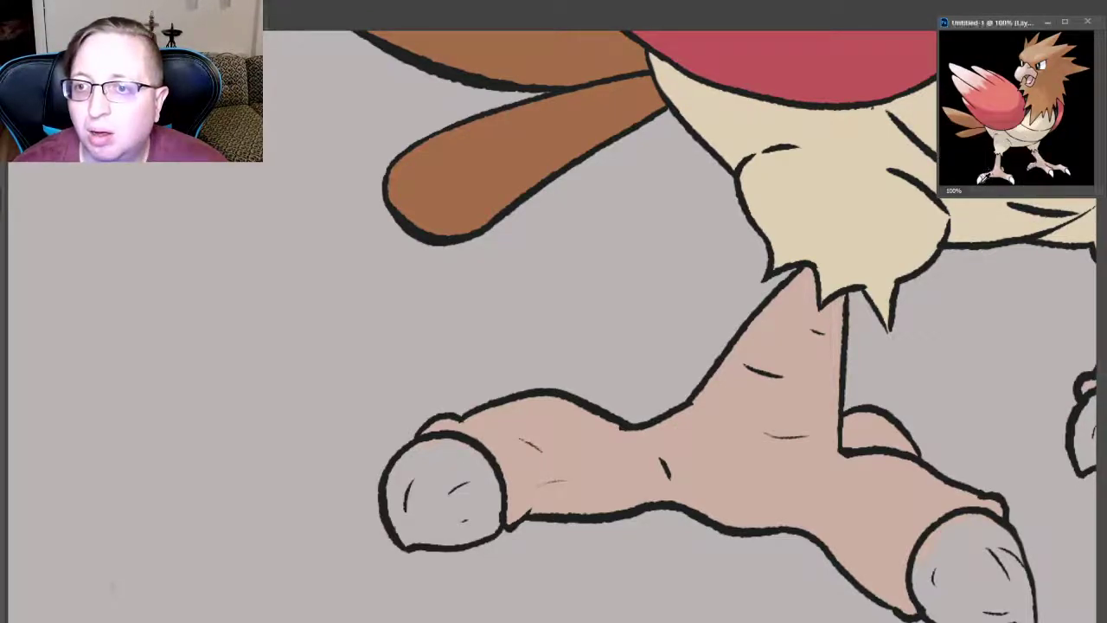
{"action": "mouse_move", "coordinate": [433, 476]}
{"action": "left_mouse_down"}
{"action": "mouse_move", "coordinate": [438, 498]}
{"action": "mouse_move", "coordinate": [400, 532]}
{"action": "left_mouse_up"}
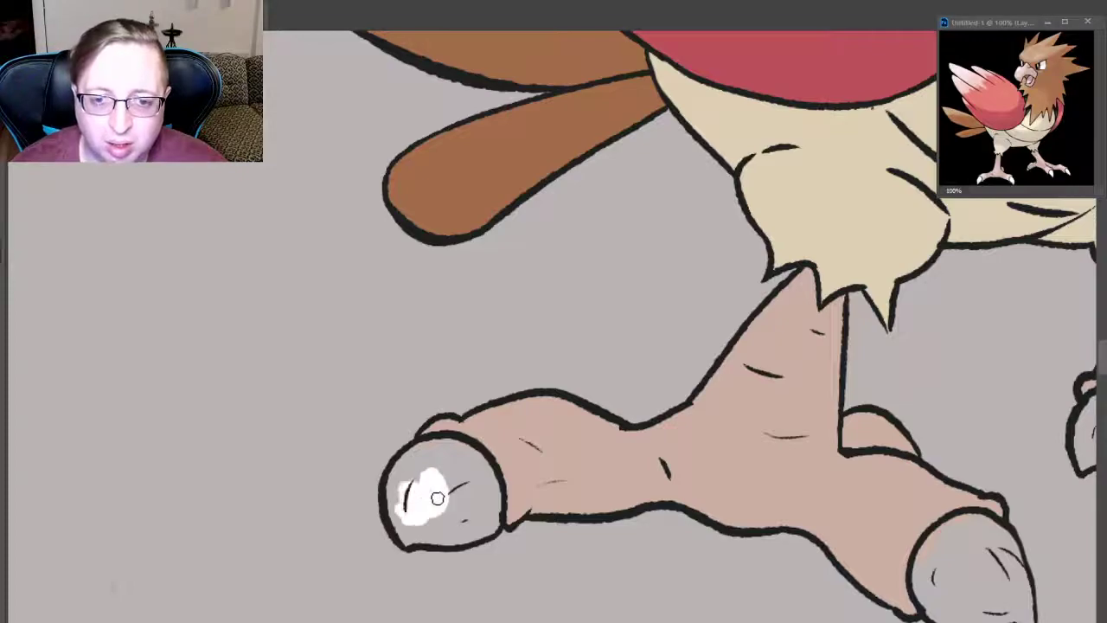
- Fill the left claw and the right toe's claw with solid white
{"action": "mouse_move", "coordinate": [394, 493]}
{"action": "left_mouse_down"}
{"action": "mouse_move", "coordinate": [411, 457]}
{"action": "mouse_move", "coordinate": [459, 445]}
{"action": "mouse_move", "coordinate": [489, 477]}
{"action": "mouse_move", "coordinate": [493, 532]}
{"action": "mouse_move", "coordinate": [412, 533]}
{"action": "mouse_move", "coordinate": [455, 519]}
{"action": "mouse_move", "coordinate": [437, 463]}
{"action": "mouse_move", "coordinate": [454, 514]}
{"action": "left_mouse_up"}
{"action": "left_click_drag", "start_coordinate": [450, 472], "coordinate": [473, 523]}
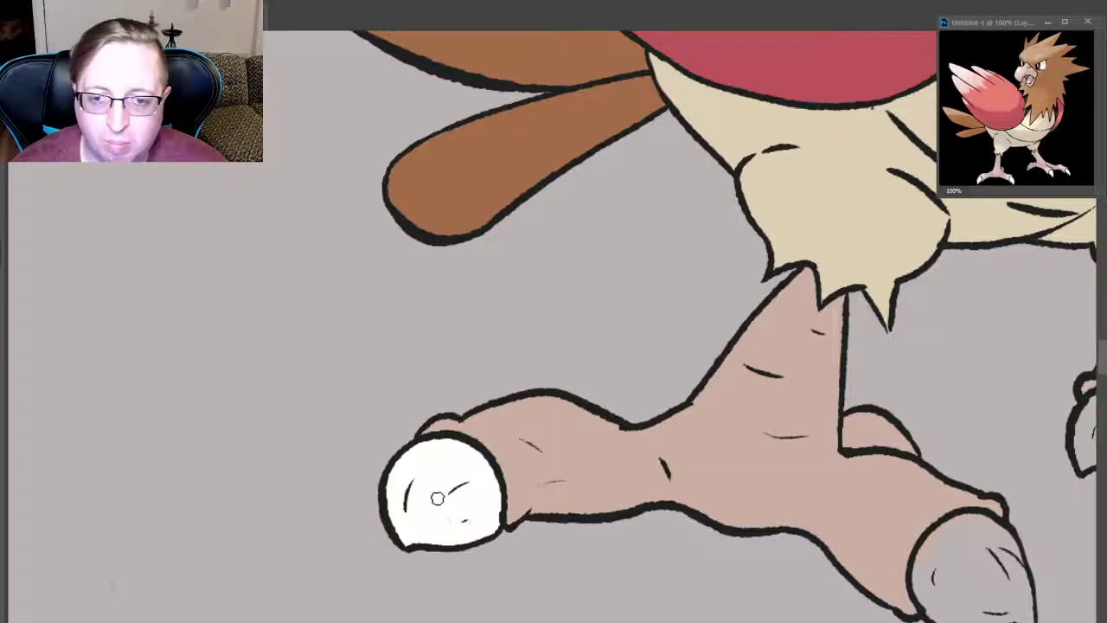
{"action": "mouse_move", "coordinate": [944, 616]}
{"action": "left_mouse_down"}
{"action": "mouse_move", "coordinate": [922, 595]}
{"action": "mouse_move", "coordinate": [941, 535]}
{"action": "mouse_move", "coordinate": [976, 517]}
{"action": "mouse_move", "coordinate": [1030, 567]}
{"action": "mouse_move", "coordinate": [1039, 550]}
{"action": "mouse_move", "coordinate": [1024, 559]}
{"action": "left_mouse_up"}
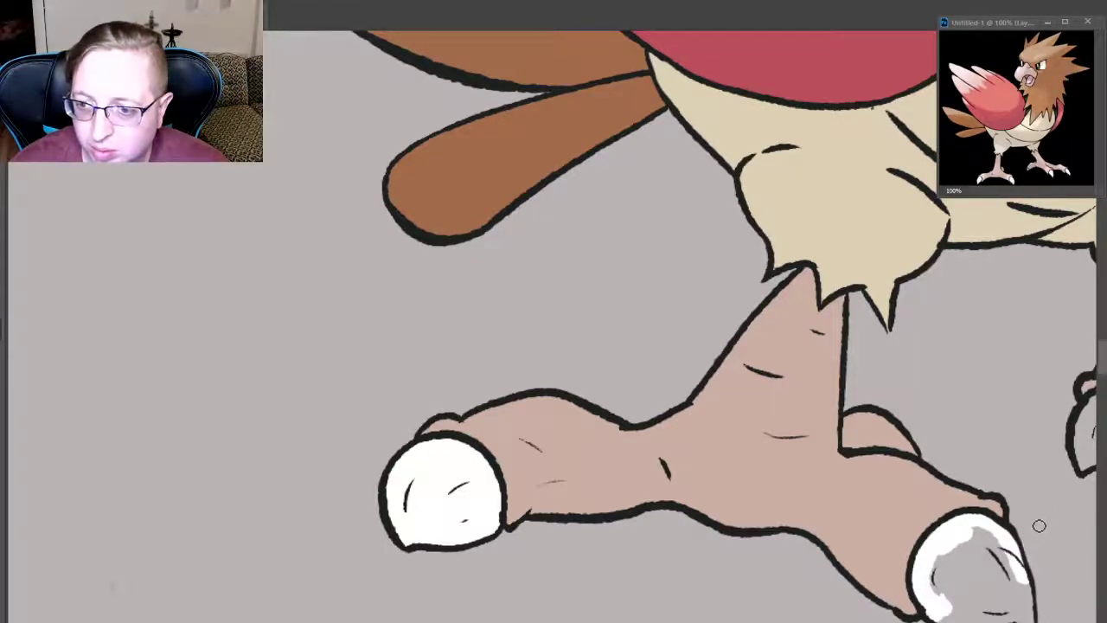
{"action": "mouse_move", "coordinate": [951, 577]}
{"action": "left_mouse_down"}
{"action": "mouse_move", "coordinate": [934, 588]}
{"action": "mouse_move", "coordinate": [952, 549]}
{"action": "left_mouse_up"}
{"action": "mouse_move", "coordinate": [965, 606]}
{"action": "left_mouse_down"}
{"action": "mouse_move", "coordinate": [986, 537]}
{"action": "mouse_move", "coordinate": [1004, 532]}
{"action": "left_mouse_up"}
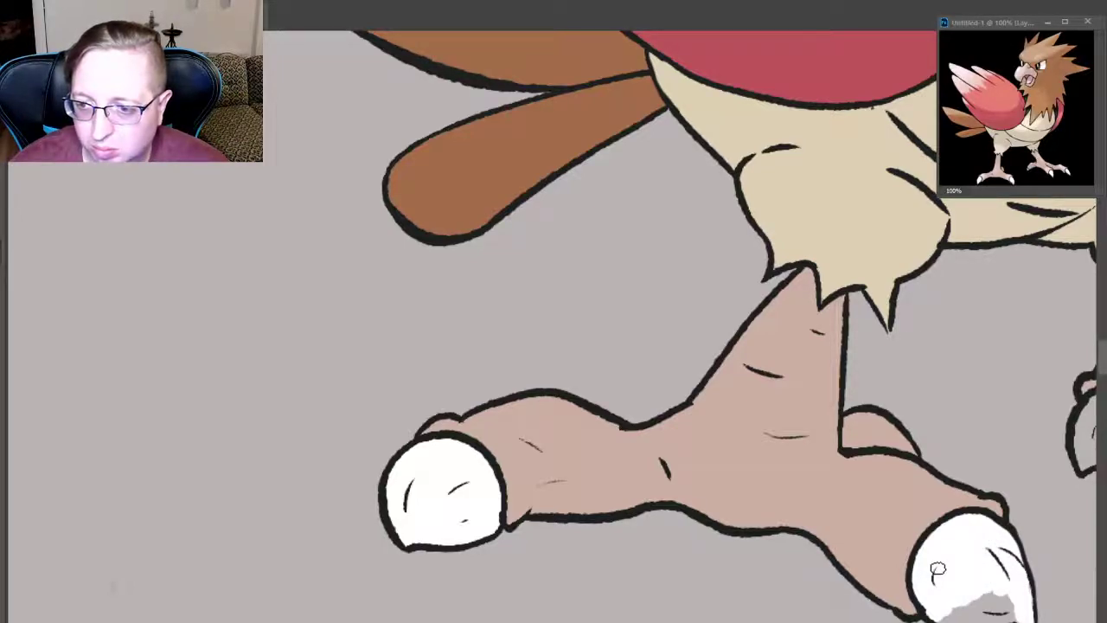
{"action": "left_click_drag", "start_coordinate": [974, 601], "coordinate": [1012, 595]}
{"action": "mouse_move", "coordinate": [938, 616]}
{"action": "left_mouse_down"}
{"action": "mouse_move", "coordinate": [1014, 608]}
{"action": "mouse_move", "coordinate": [956, 612]}
{"action": "left_mouse_up"}
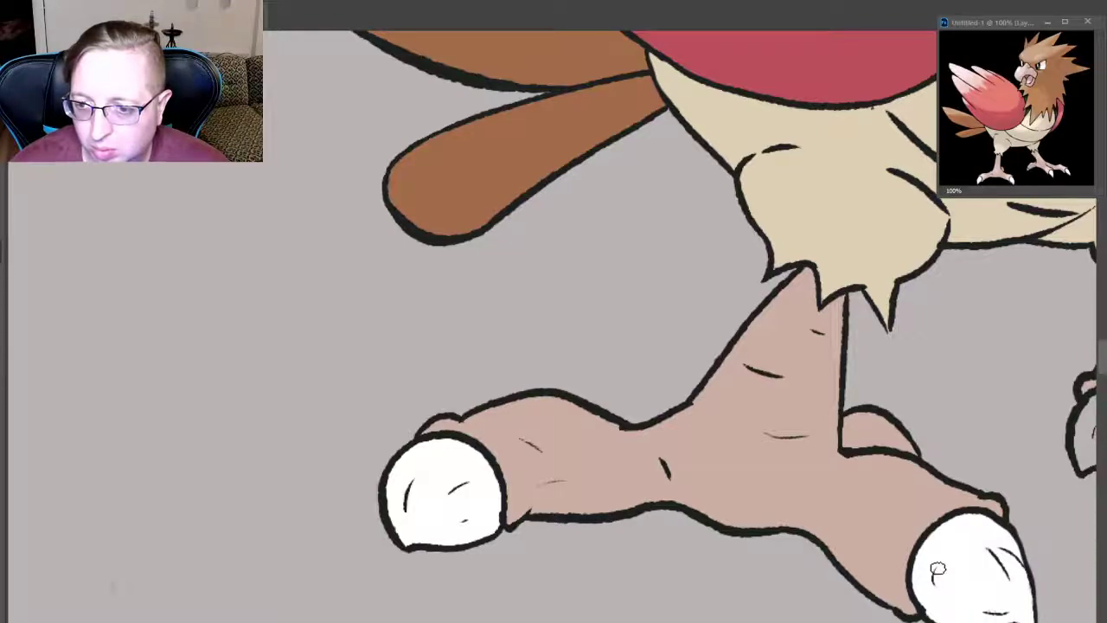
{"action": "left_click_drag", "start_coordinate": [939, 571], "coordinate": [549, 571]}
- Paint the second foot's small front claw and large middle claw solid white
{"action": "left_click_drag", "start_coordinate": [955, 588], "coordinate": [751, 589]}
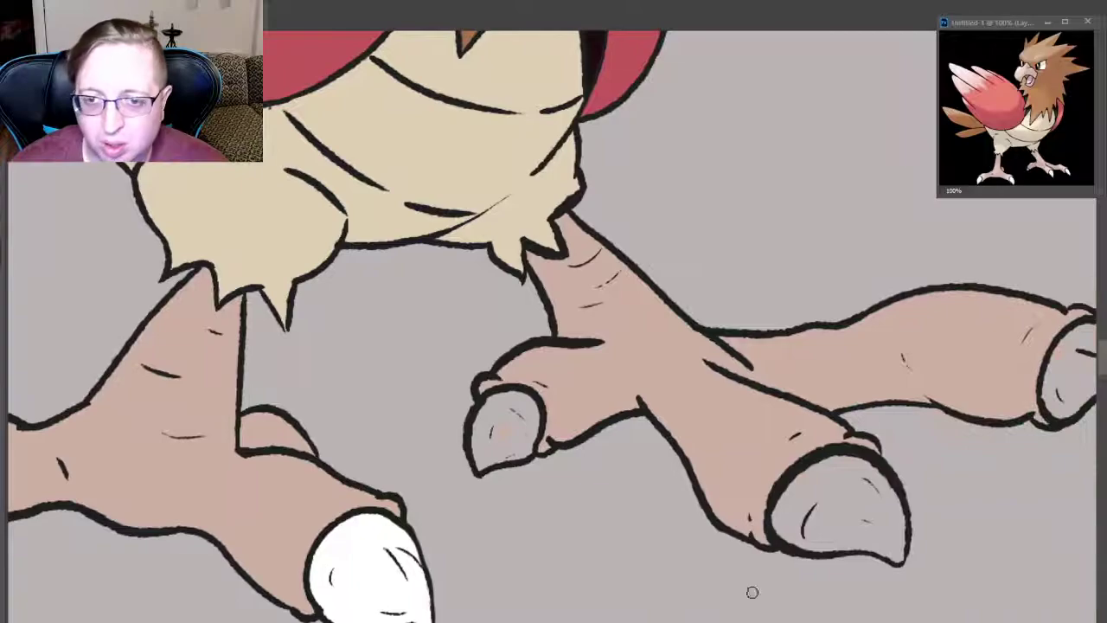
{"action": "mouse_move", "coordinate": [489, 420]}
{"action": "left_mouse_down"}
{"action": "mouse_move", "coordinate": [475, 458]}
{"action": "mouse_move", "coordinate": [489, 418]}
{"action": "left_mouse_up"}
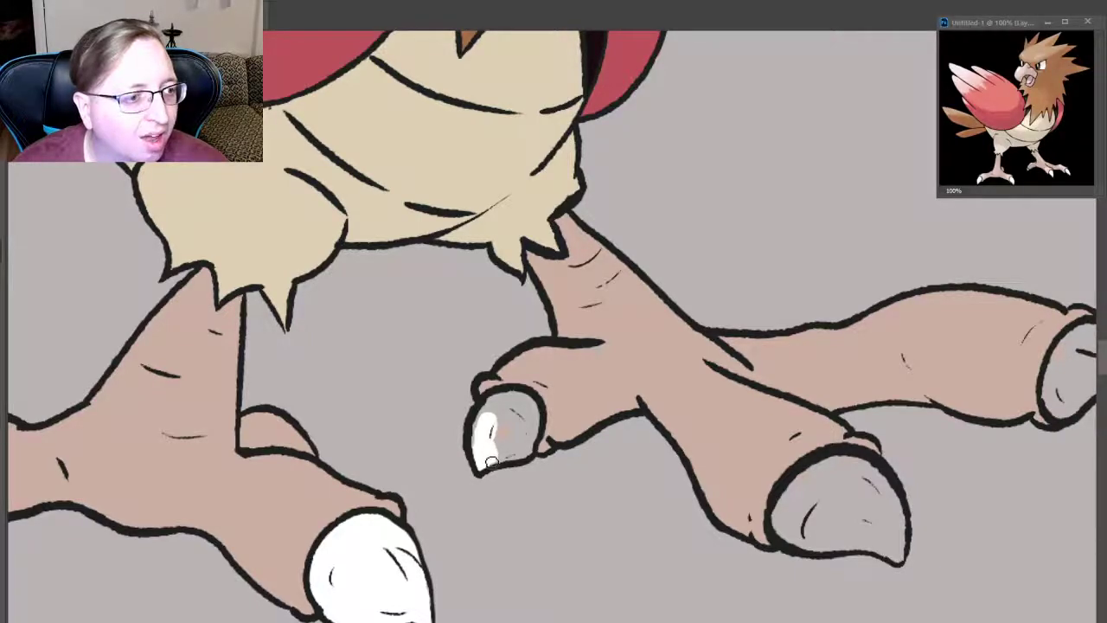
{"action": "left_click_drag", "start_coordinate": [490, 443], "coordinate": [489, 440]}
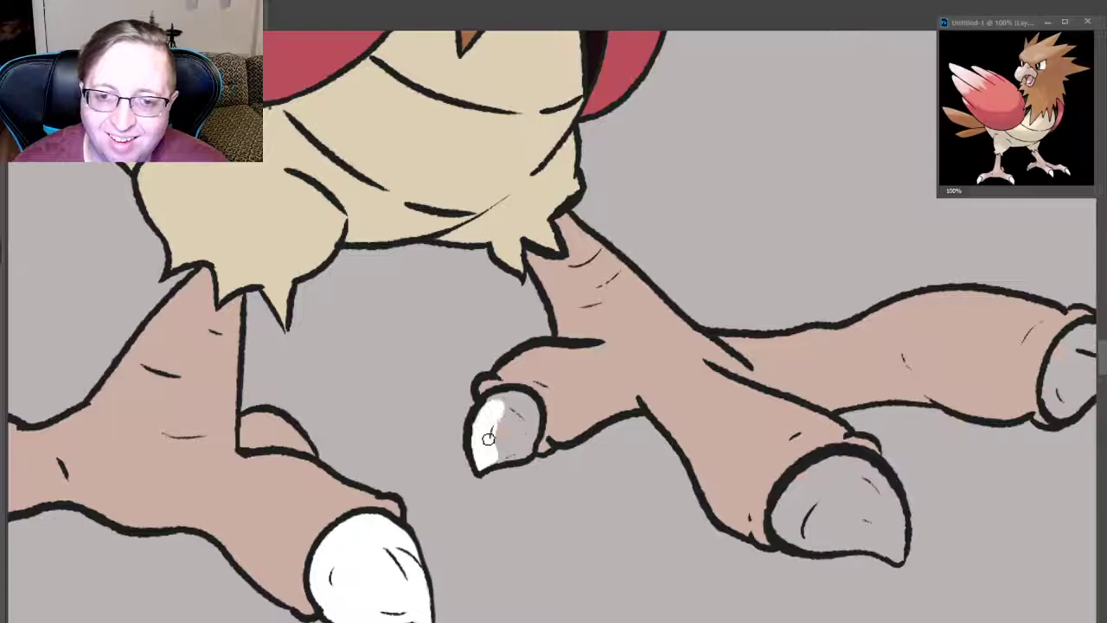
{"action": "mouse_move", "coordinate": [489, 400]}
{"action": "left_mouse_down"}
{"action": "mouse_move", "coordinate": [535, 420]}
{"action": "mouse_move", "coordinate": [524, 437]}
{"action": "mouse_move", "coordinate": [523, 416]}
{"action": "mouse_move", "coordinate": [489, 439]}
{"action": "mouse_move", "coordinate": [511, 458]}
{"action": "mouse_move", "coordinate": [495, 462]}
{"action": "left_mouse_up"}
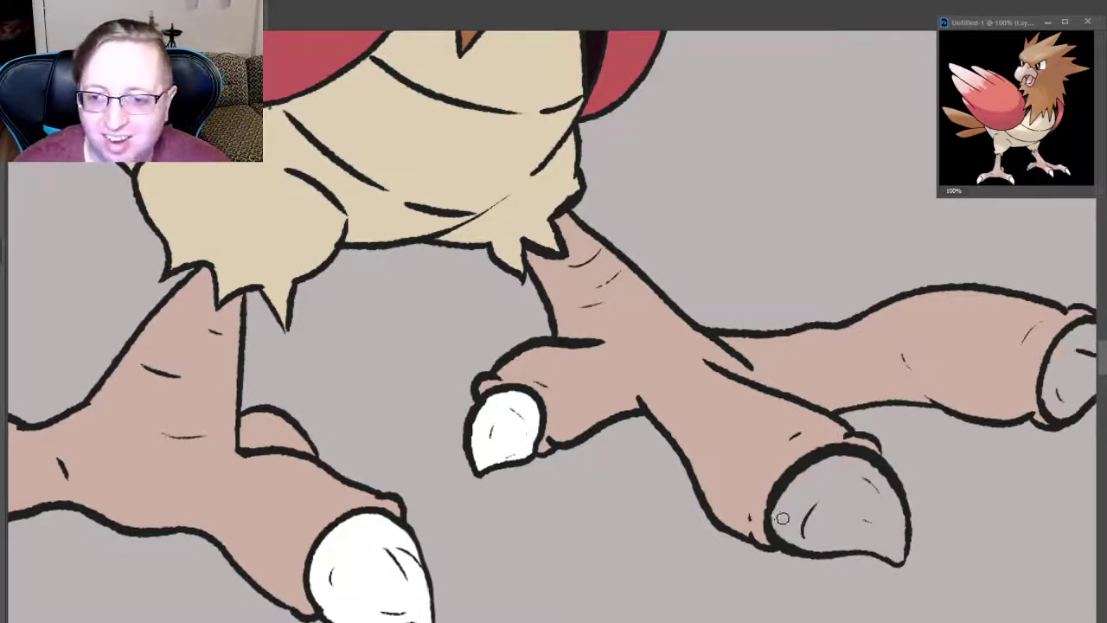
{"action": "mouse_move", "coordinate": [777, 528]}
{"action": "left_mouse_down"}
{"action": "mouse_move", "coordinate": [796, 493]}
{"action": "mouse_move", "coordinate": [844, 467]}
{"action": "mouse_move", "coordinate": [884, 490]}
{"action": "mouse_move", "coordinate": [891, 517]}
{"action": "mouse_move", "coordinate": [801, 506]}
{"action": "mouse_move", "coordinate": [804, 547]}
{"action": "mouse_move", "coordinate": [857, 529]}
{"action": "mouse_move", "coordinate": [894, 538]}
{"action": "mouse_move", "coordinate": [902, 561]}
{"action": "mouse_move", "coordinate": [905, 528]}
{"action": "mouse_move", "coordinate": [813, 524]}
{"action": "mouse_move", "coordinate": [805, 494]}
{"action": "mouse_move", "coordinate": [865, 481]}
{"action": "mouse_move", "coordinate": [881, 505]}
{"action": "left_mouse_up"}
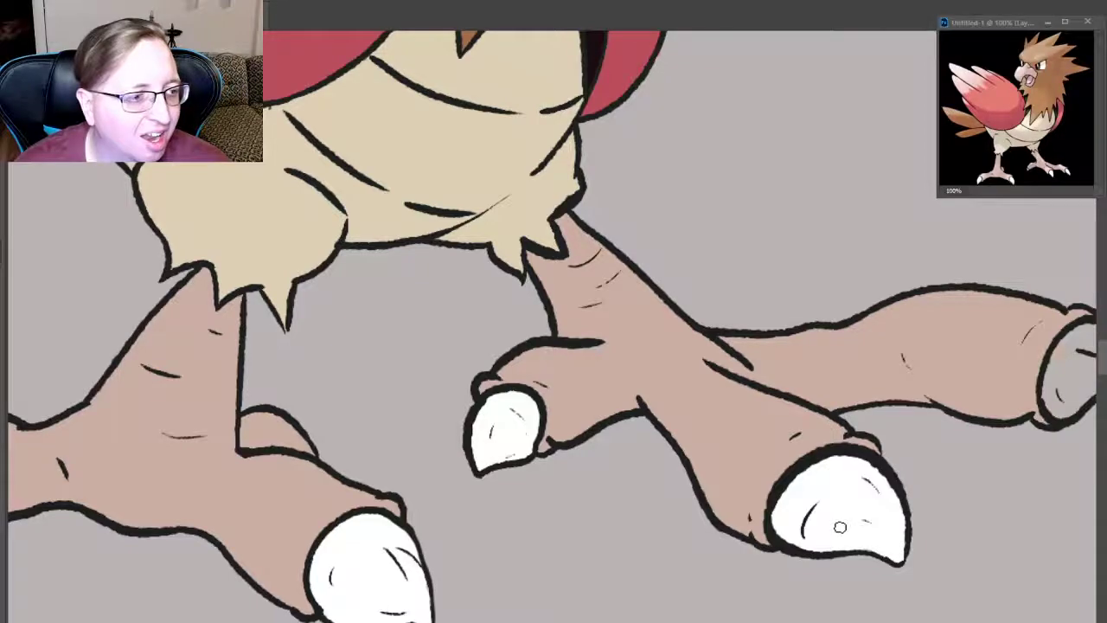
- Pan to the far-right claw and cover its grey tip and top edge with white
{"action": "mouse_move", "coordinate": [1078, 345]}
{"action": "left_mouse_down"}
{"action": "mouse_move", "coordinate": [754, 345]}
{"action": "mouse_move", "coordinate": [738, 389]}
{"action": "left_mouse_up"}
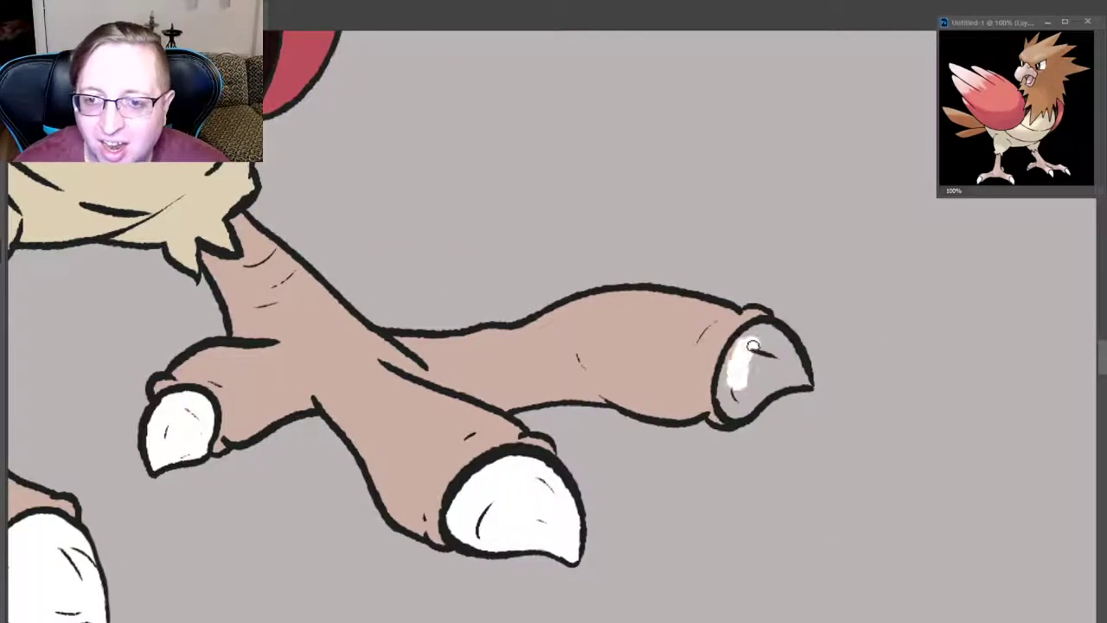
{"action": "mouse_move", "coordinate": [746, 340]}
{"action": "left_mouse_down"}
{"action": "mouse_move", "coordinate": [725, 381]}
{"action": "mouse_move", "coordinate": [731, 419]}
{"action": "mouse_move", "coordinate": [781, 377]}
{"action": "mouse_move", "coordinate": [808, 375]}
{"action": "mouse_move", "coordinate": [783, 341]}
{"action": "mouse_move", "coordinate": [778, 363]}
{"action": "mouse_move", "coordinate": [732, 380]}
{"action": "left_mouse_up"}
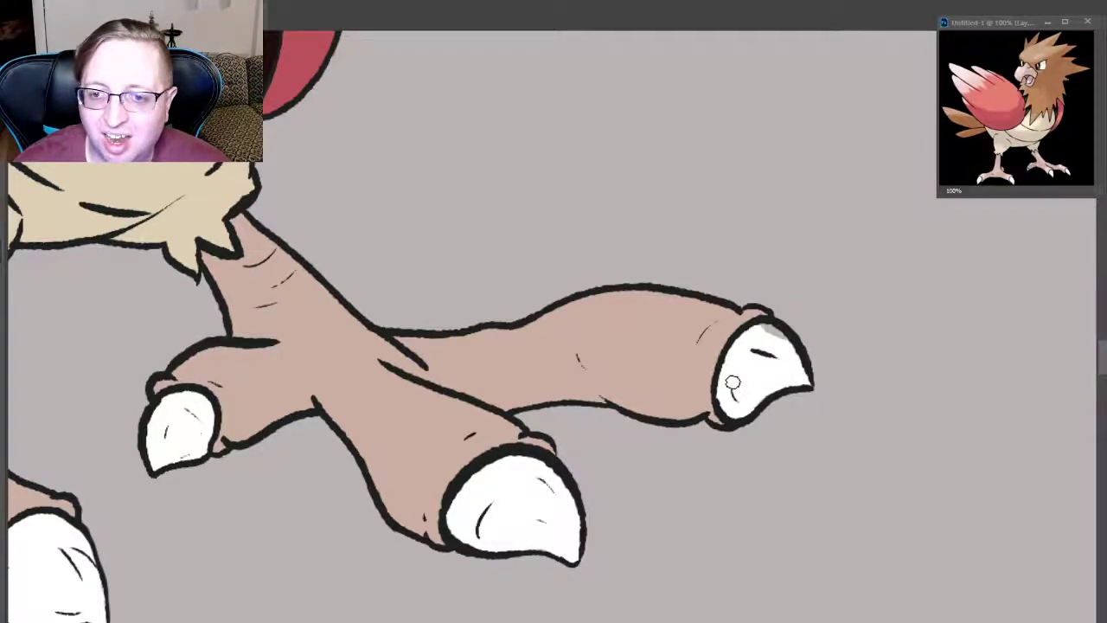
{"action": "left_click_drag", "start_coordinate": [749, 327], "coordinate": [795, 348]}
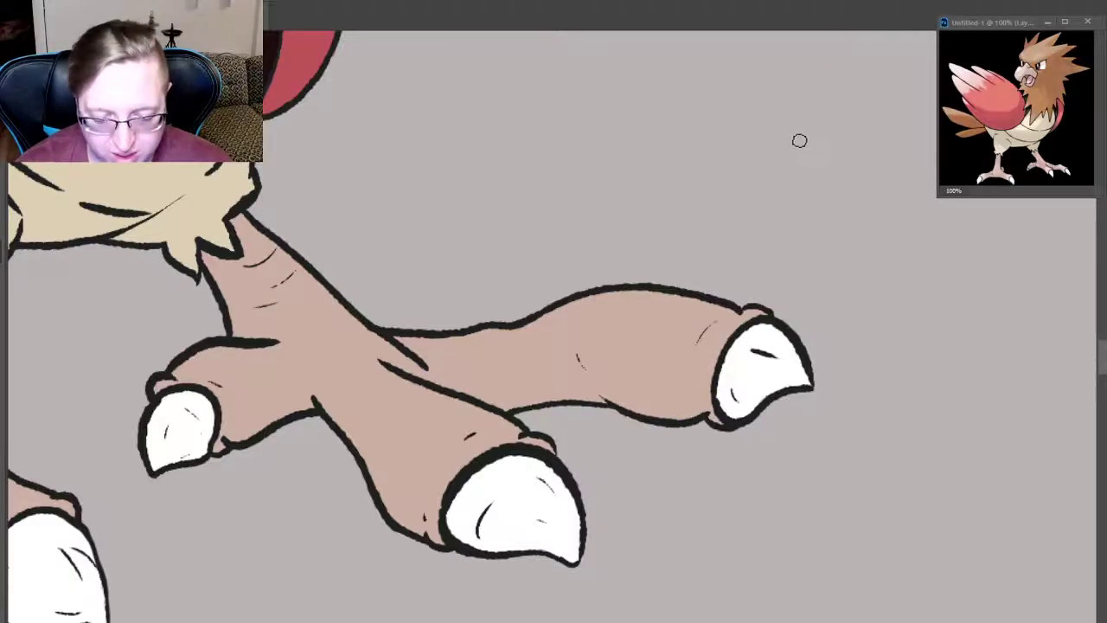
- Zoom out to view the full flat-coloured Spearow, then zoom in on the beak
{"action": "key", "text": "ctrl+minus"}
{"action": "key", "text": "ctrl+minus"}
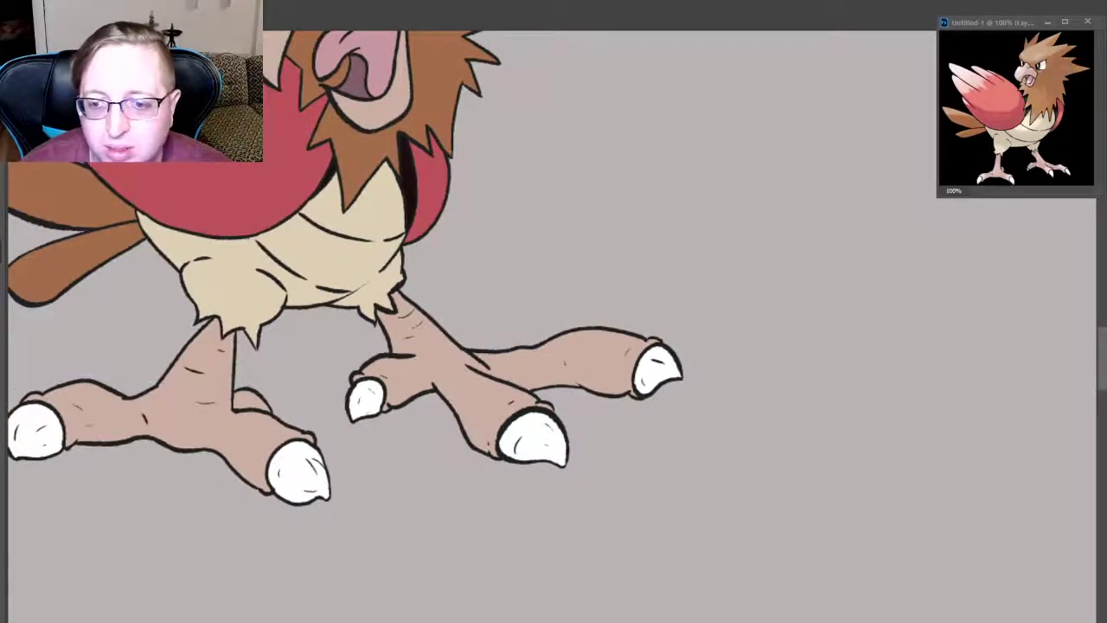
{"action": "scroll", "coordinate": [553, 325], "scroll_direction": "left", "scroll_amount": 5}
{"action": "key", "text": "ctrl+minus"}
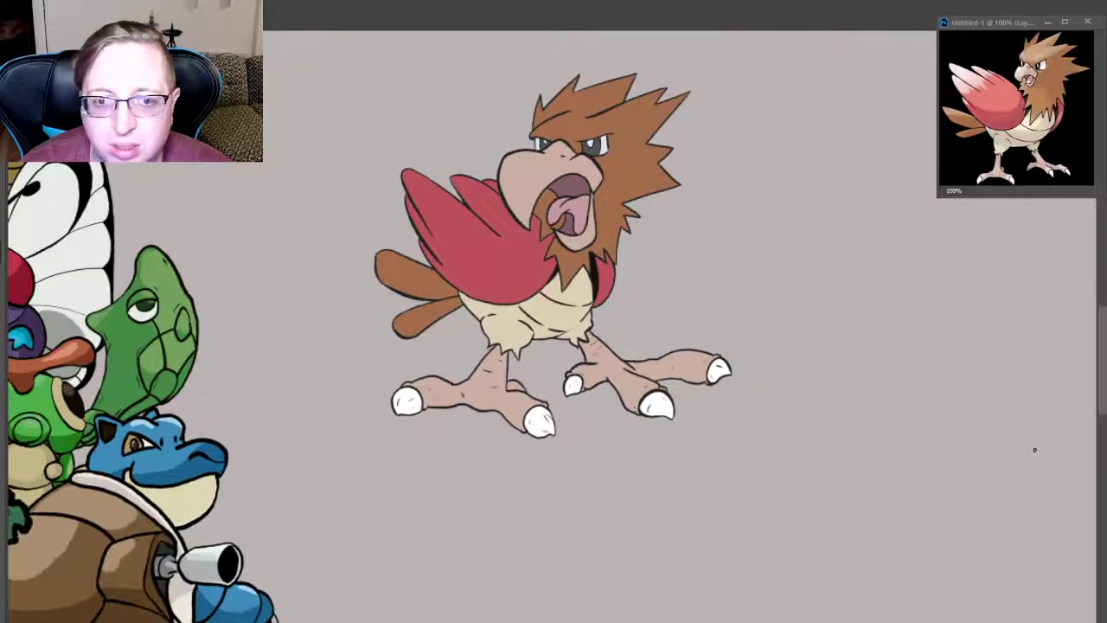
{"action": "key", "text": "ctrl+plus"}
{"action": "key", "text": "ctrl+plus"}
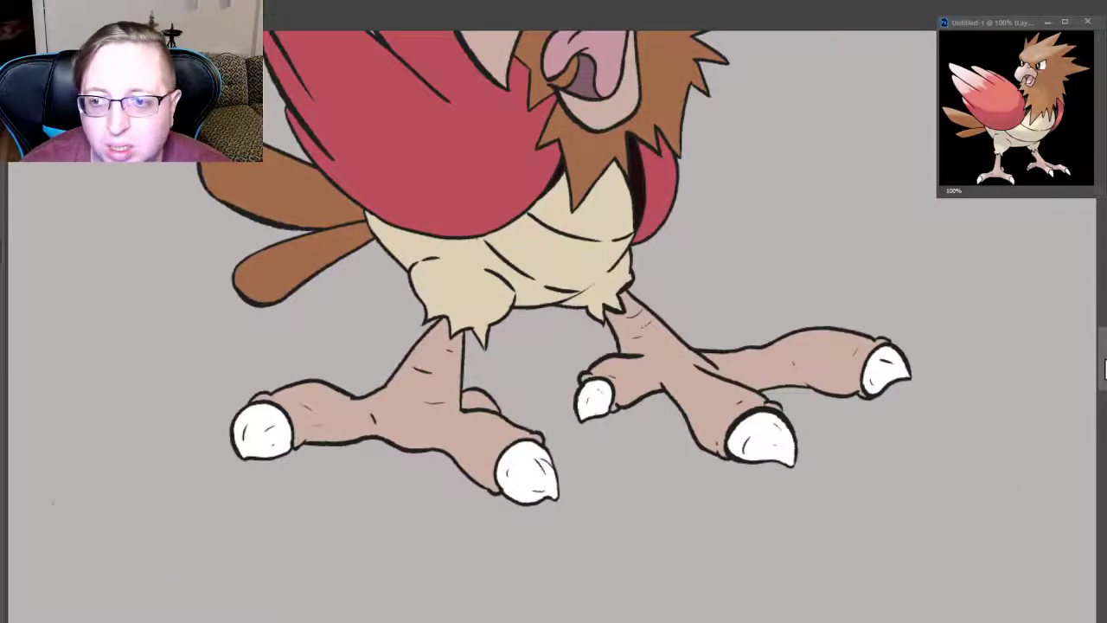
{"action": "scroll", "coordinate": [554, 325], "scroll_direction": "up", "scroll_amount": 5}
{"action": "key", "text": "ctrl+minus"}
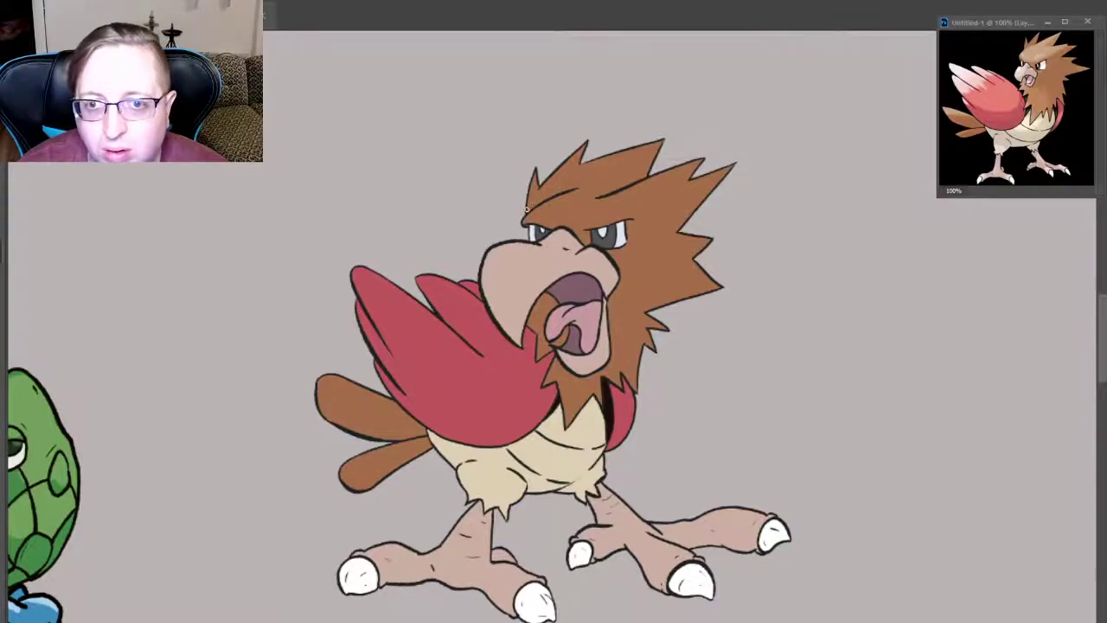
{"action": "key", "text": "ctrl+plus"}
{"action": "key", "text": "ctrl+plus"}
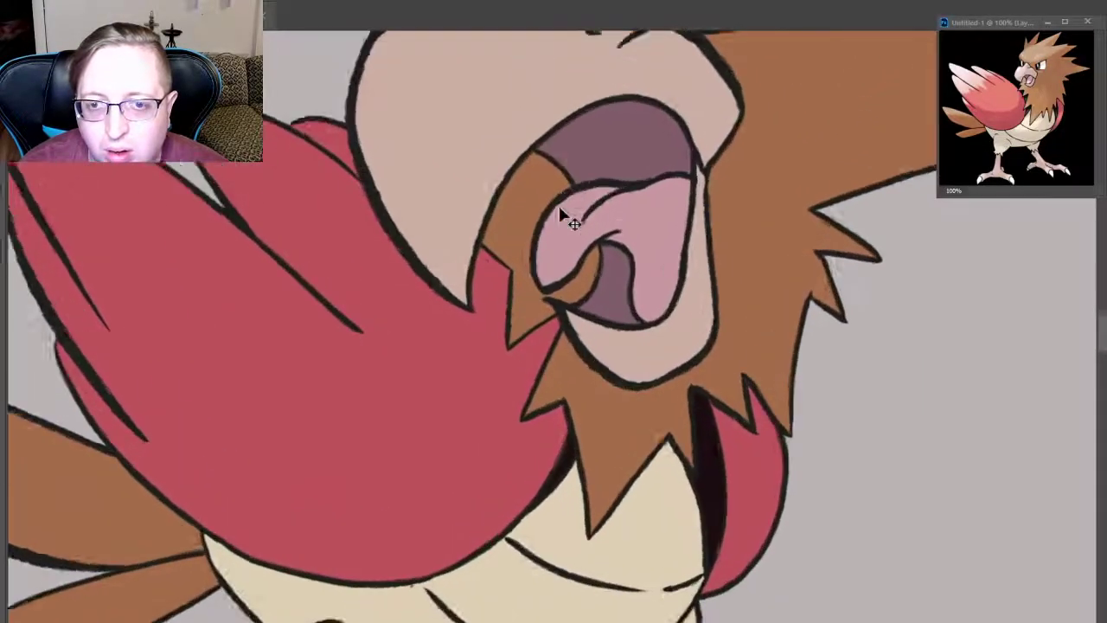
- Paint a heavy black shadow band across the crest's left spikes
{"action": "left_click_drag", "start_coordinate": [1103, 341], "coordinate": [1091, 282]}
{"action": "mouse_move", "coordinate": [545, 463]}
{"action": "left_mouse_down"}
{"action": "mouse_move", "coordinate": [484, 516]}
{"action": "mouse_move", "coordinate": [502, 445]}
{"action": "left_mouse_up"}
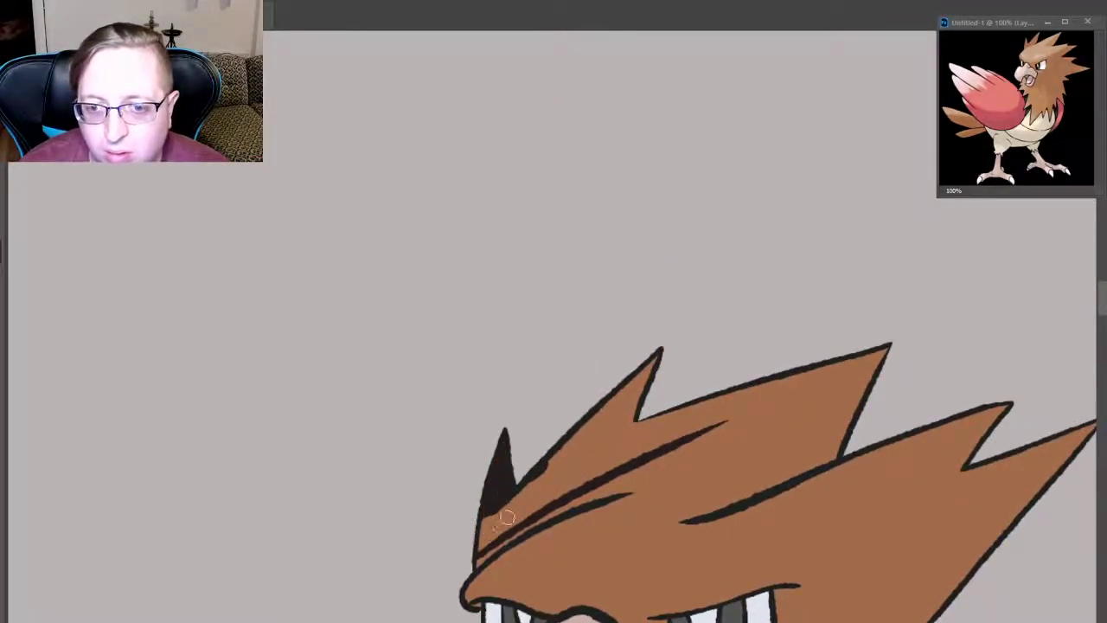
{"action": "left_click_drag", "start_coordinate": [481, 550], "coordinate": [717, 447]}
{"action": "left_click_drag", "start_coordinate": [477, 561], "coordinate": [692, 460]}
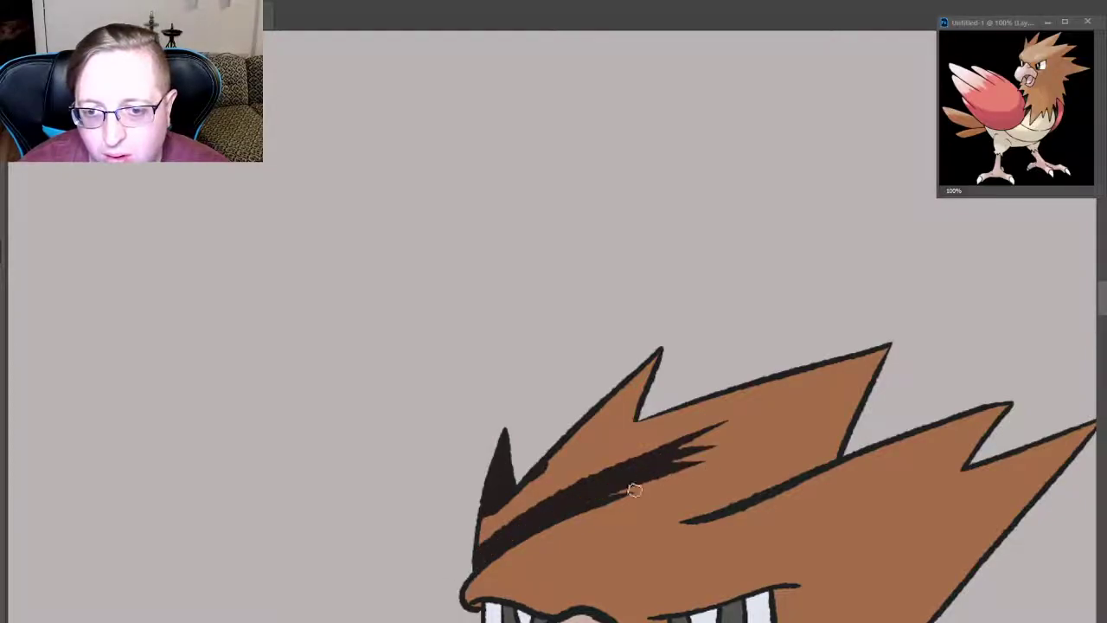
{"action": "left_click_drag", "start_coordinate": [514, 525], "coordinate": [779, 449]}
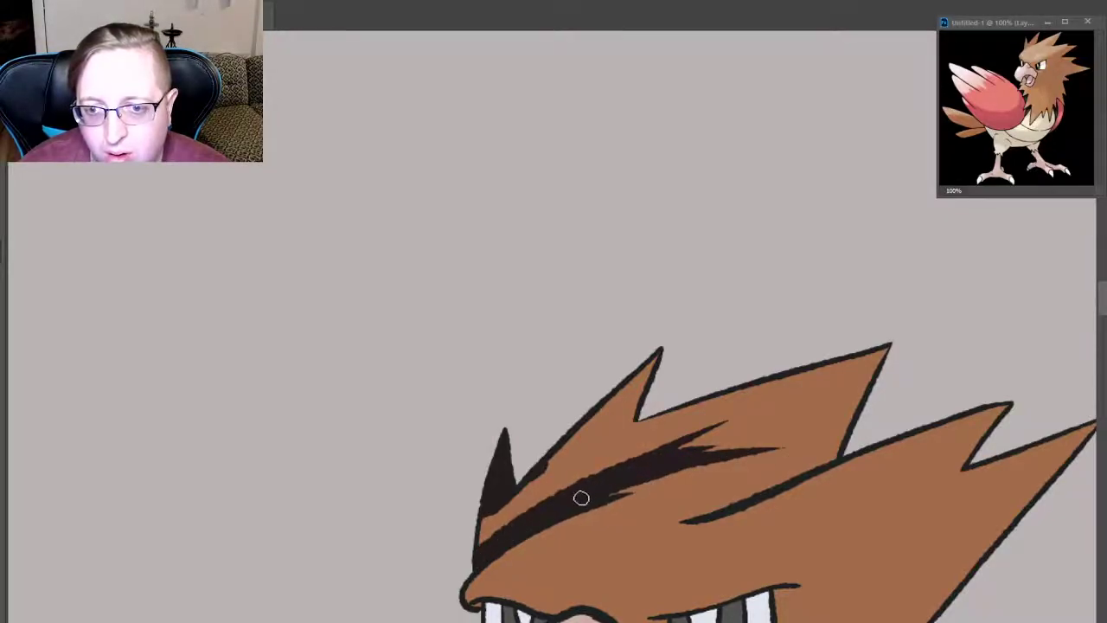
{"action": "left_click_drag", "start_coordinate": [580, 497], "coordinate": [834, 451]}
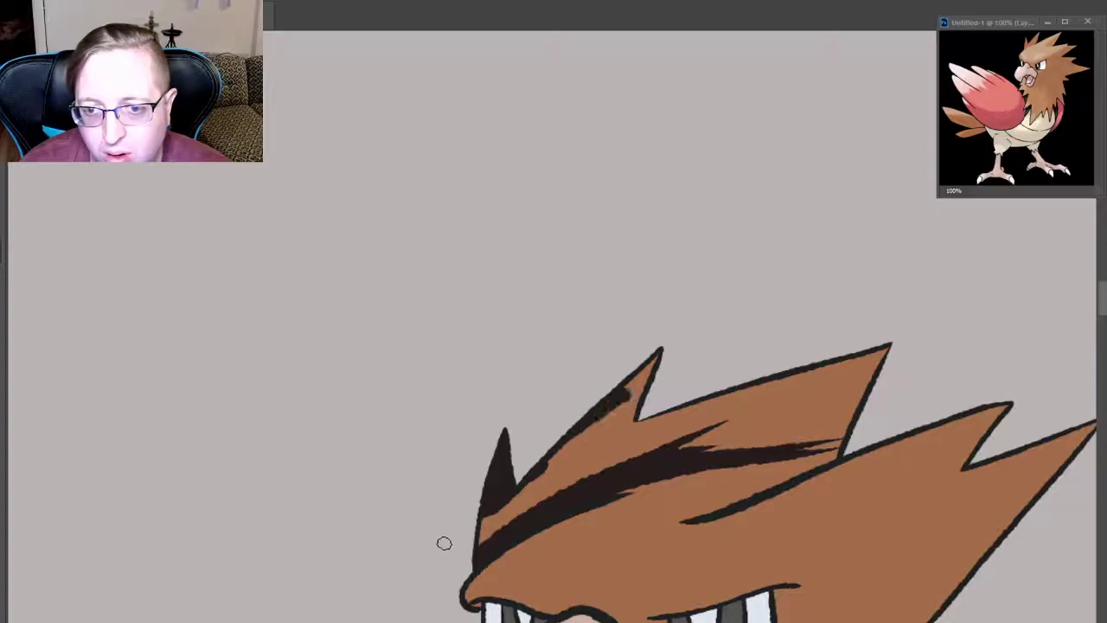
{"action": "mouse_move", "coordinate": [506, 519]}
{"action": "left_mouse_down"}
{"action": "mouse_move", "coordinate": [657, 356]}
{"action": "mouse_move", "coordinate": [484, 532]}
{"action": "mouse_move", "coordinate": [658, 417]}
{"action": "left_mouse_up"}
{"action": "mouse_move", "coordinate": [571, 483]}
{"action": "left_mouse_down"}
{"action": "mouse_move", "coordinate": [722, 398]}
{"action": "mouse_move", "coordinate": [848, 364]}
{"action": "left_mouse_up"}
{"action": "left_click_drag", "start_coordinate": [710, 409], "coordinate": [886, 351]}
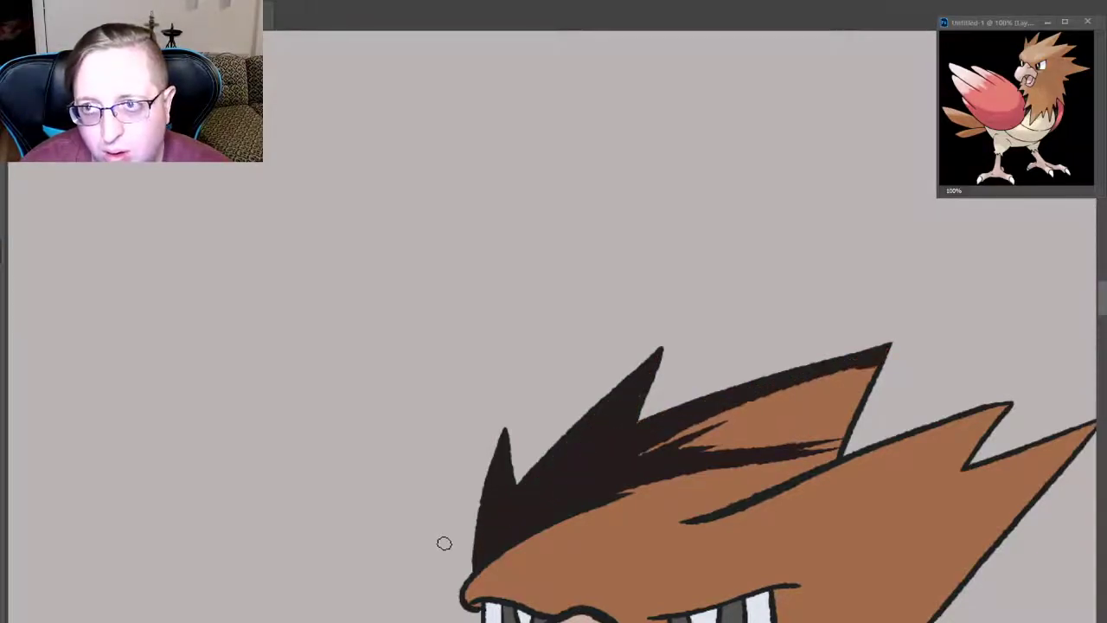
- Paint brown over the excess dark shadow strokes on the crest
{"action": "scroll", "coordinate": [834, 395], "scroll_direction": "up", "scroll_amount": 2}
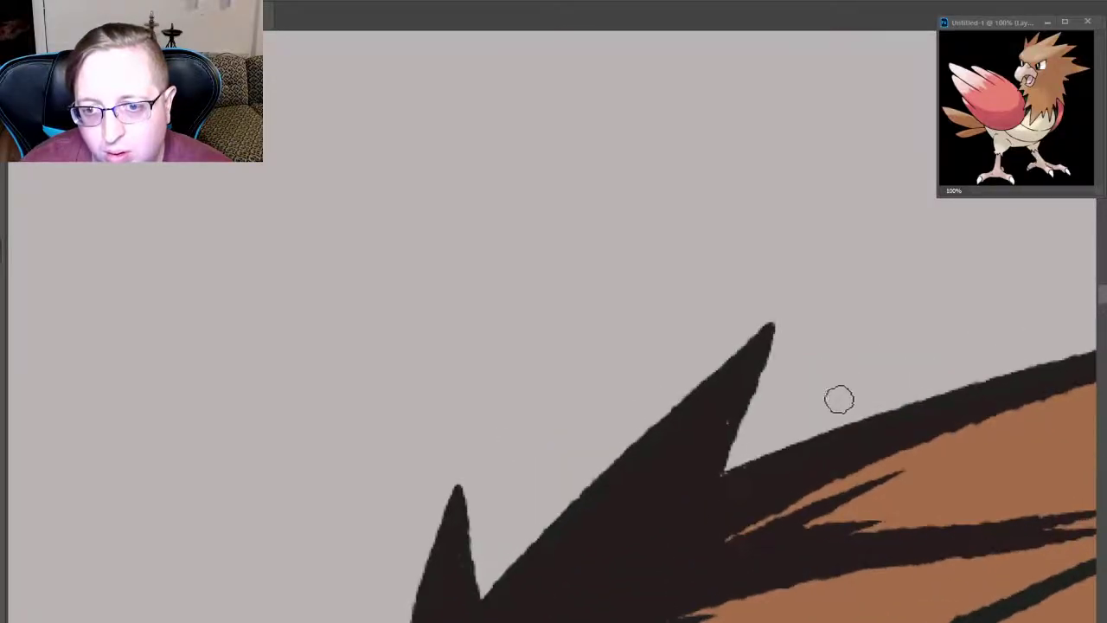
{"action": "scroll", "coordinate": [840, 402], "scroll_direction": "down", "scroll_amount": 1}
{"action": "scroll", "coordinate": [833, 394], "scroll_direction": "down", "scroll_amount": 2}
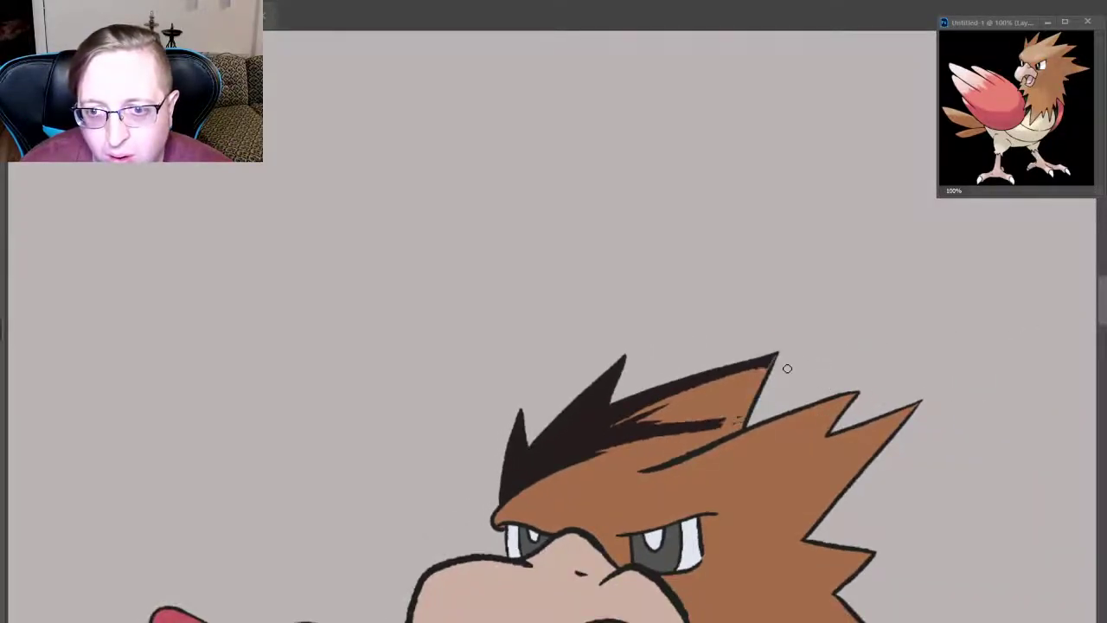
{"action": "left_click_drag", "start_coordinate": [772, 359], "coordinate": [746, 372]}
{"action": "left_click_drag", "start_coordinate": [722, 420], "coordinate": [683, 432]}
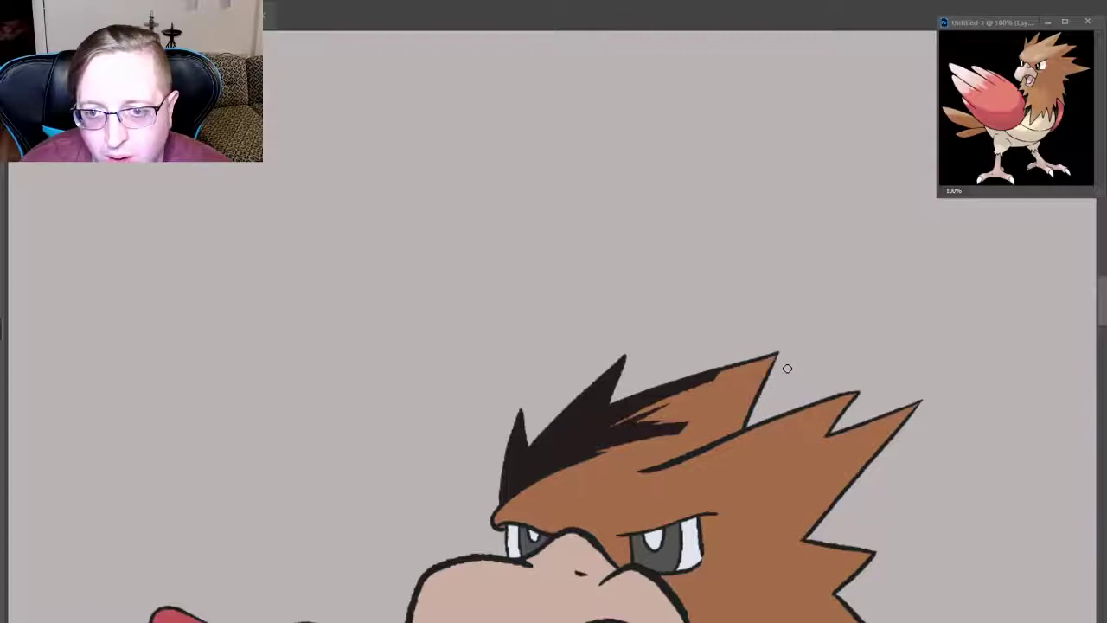
{"action": "mouse_move", "coordinate": [705, 381]}
{"action": "left_mouse_down"}
{"action": "mouse_move", "coordinate": [671, 433]}
{"action": "mouse_move", "coordinate": [641, 437]}
{"action": "left_mouse_up"}
{"action": "left_click_drag", "start_coordinate": [671, 388], "coordinate": [616, 441]}
{"action": "left_click_drag", "start_coordinate": [636, 398], "coordinate": [601, 450]}
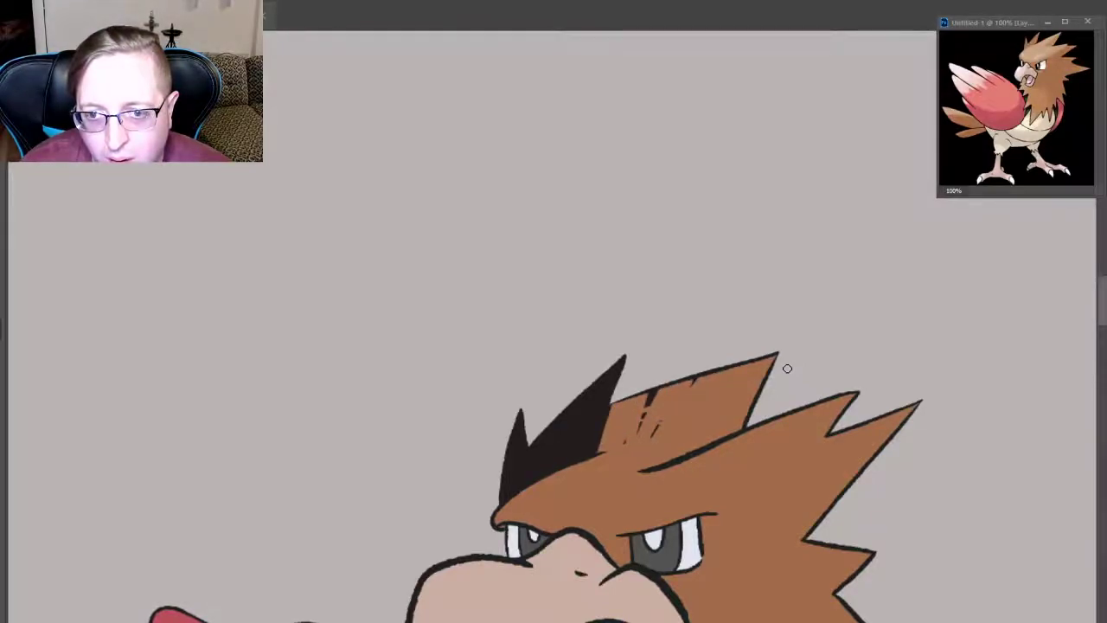
{"action": "left_click_drag", "start_coordinate": [613, 405], "coordinate": [600, 447]}
{"action": "left_click_drag", "start_coordinate": [658, 389], "coordinate": [640, 432]}
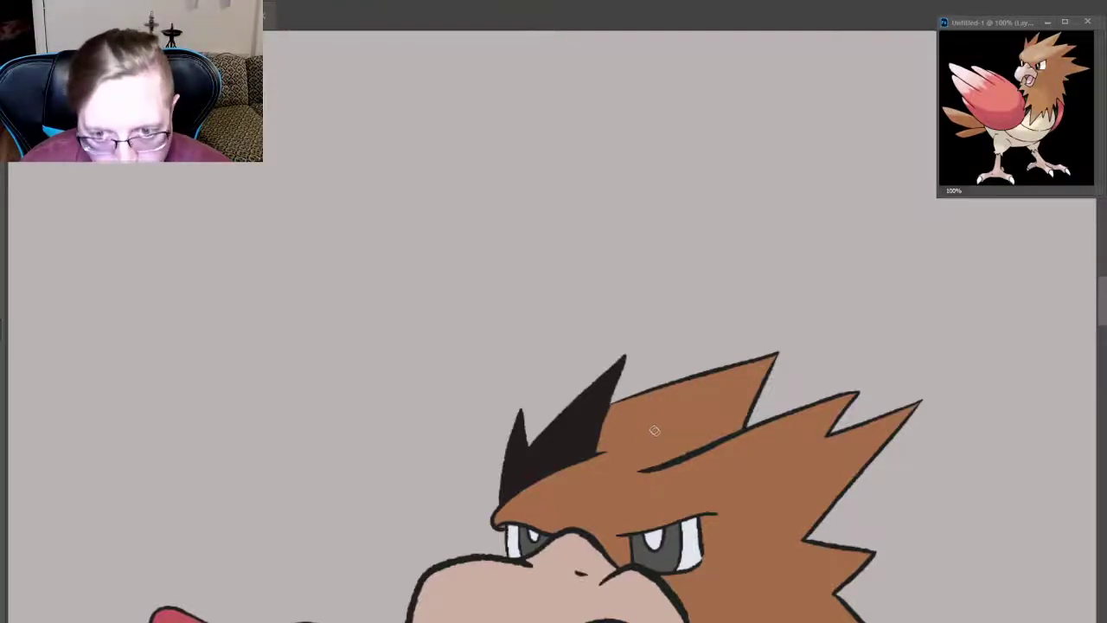
- Fill the gap at the crest spike's base with black
{"action": "scroll", "coordinate": [648, 422], "scroll_direction": "up", "scroll_amount": 1}
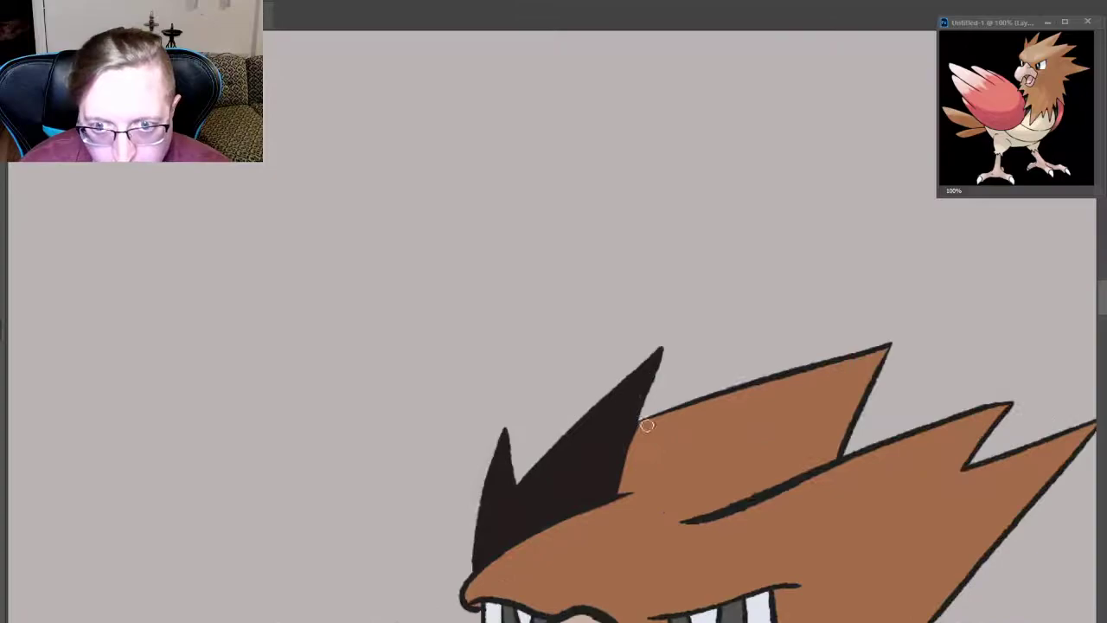
{"action": "scroll", "coordinate": [647, 425], "scroll_direction": "up", "scroll_amount": 2}
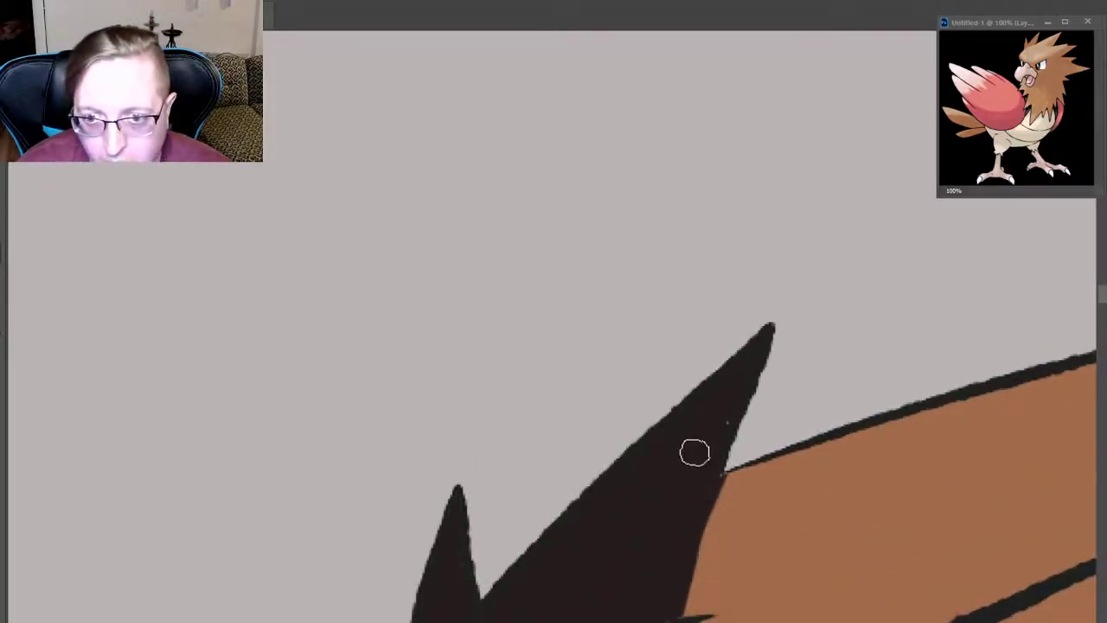
{"action": "mouse_move", "coordinate": [695, 453]}
{"action": "left_mouse_down"}
{"action": "mouse_move", "coordinate": [685, 477]}
{"action": "mouse_move", "coordinate": [742, 389]}
{"action": "mouse_move", "coordinate": [684, 606]}
{"action": "mouse_move", "coordinate": [667, 614]}
{"action": "mouse_move", "coordinate": [697, 551]}
{"action": "mouse_move", "coordinate": [692, 606]}
{"action": "mouse_move", "coordinate": [728, 554]}
{"action": "mouse_move", "coordinate": [677, 611]}
{"action": "mouse_move", "coordinate": [778, 490]}
{"action": "mouse_move", "coordinate": [713, 603]}
{"action": "left_mouse_up"}
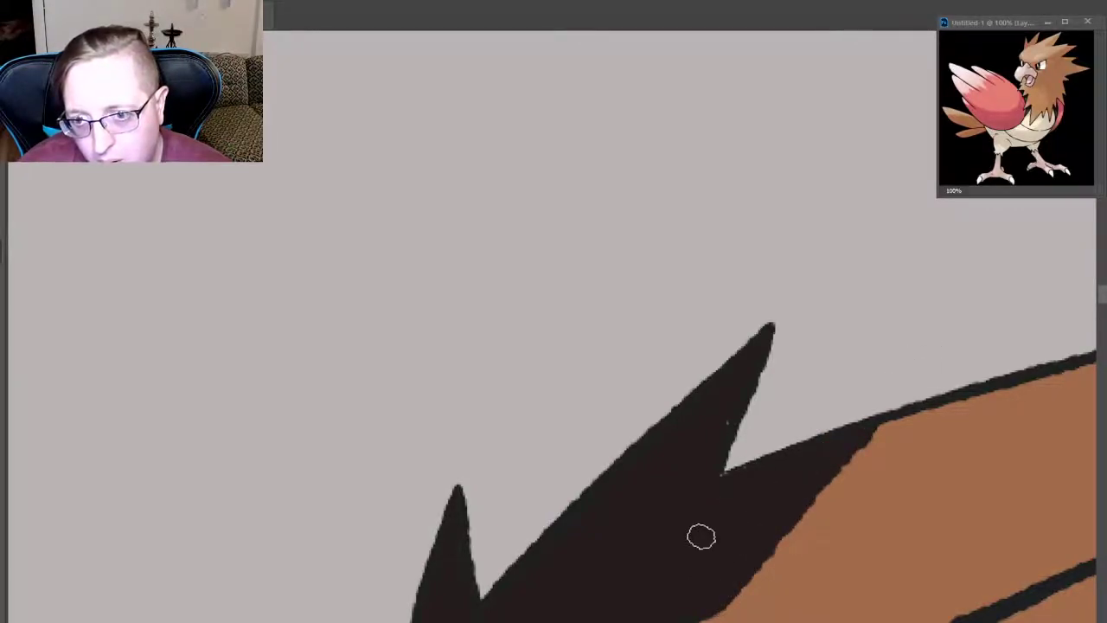
{"action": "scroll", "coordinate": [1088, 339], "scroll_direction": "down", "scroll_amount": 5}
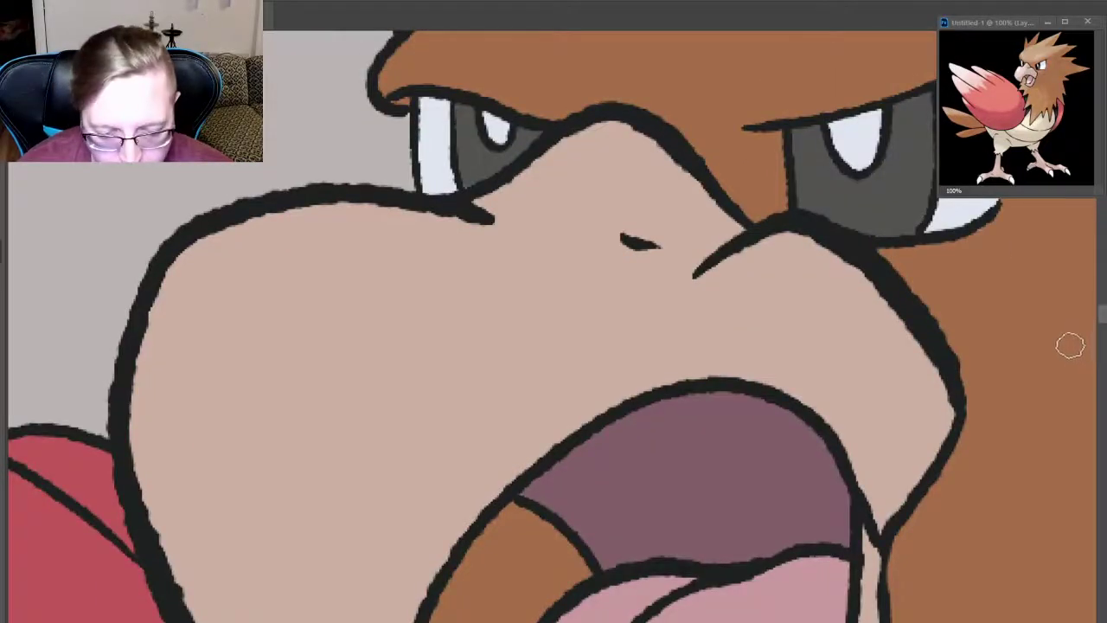
- Paint a heavy dark lid across the top of the right eye
{"action": "key", "text": "ctrl+minus"}
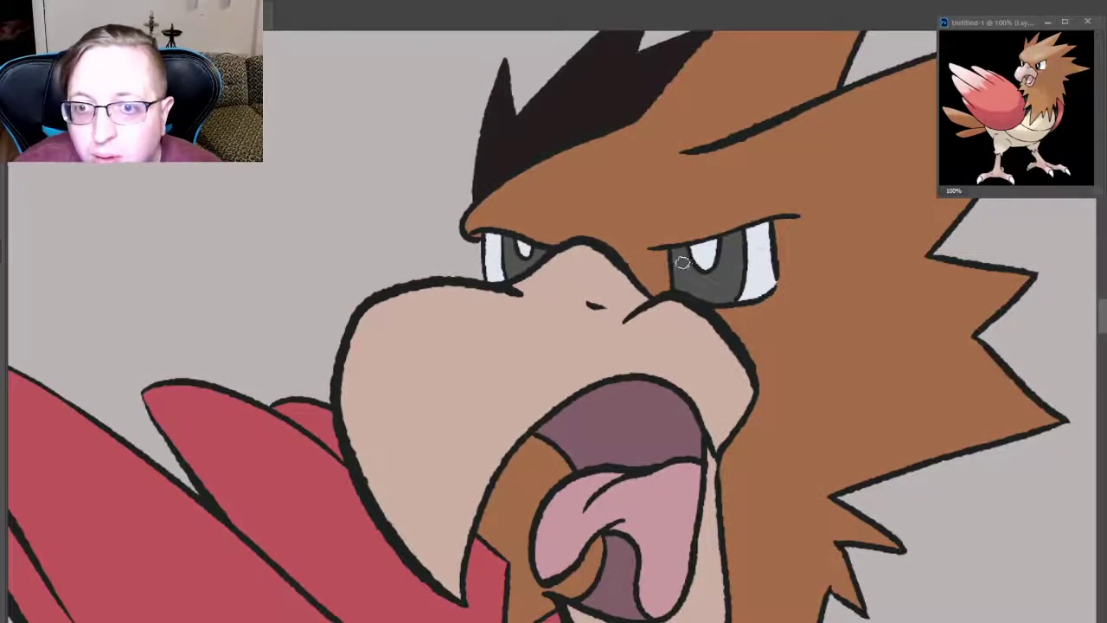
{"action": "left_click_drag", "start_coordinate": [662, 251], "coordinate": [719, 246]}
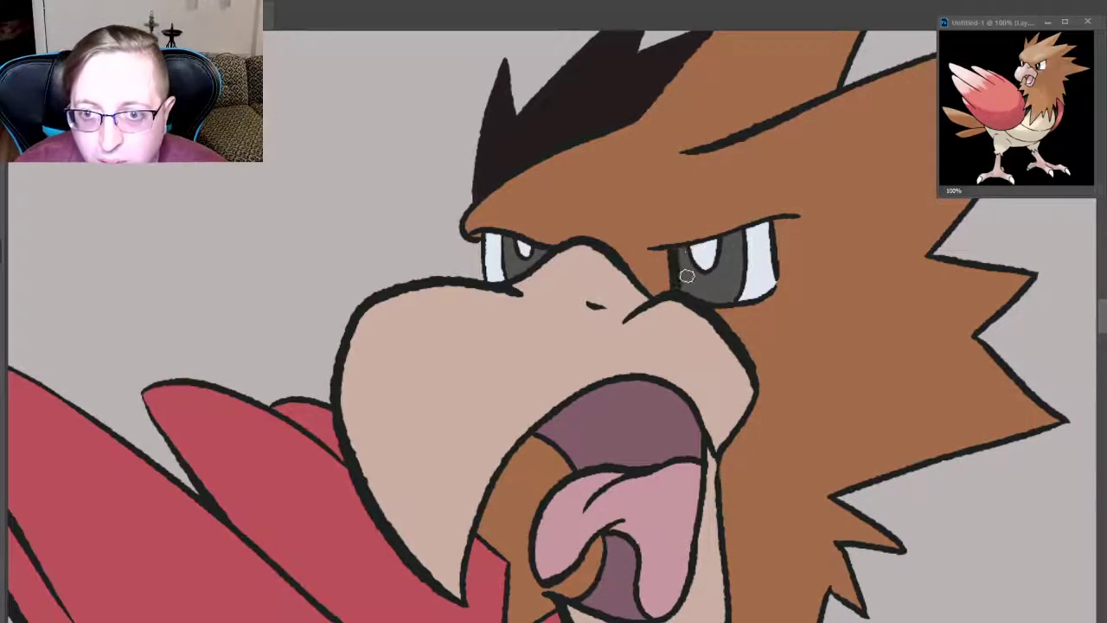
{"action": "left_click_drag", "start_coordinate": [680, 289], "coordinate": [749, 232]}
{"action": "key", "text": "ctrl+z"}
{"action": "key", "text": "ctrl+z"}
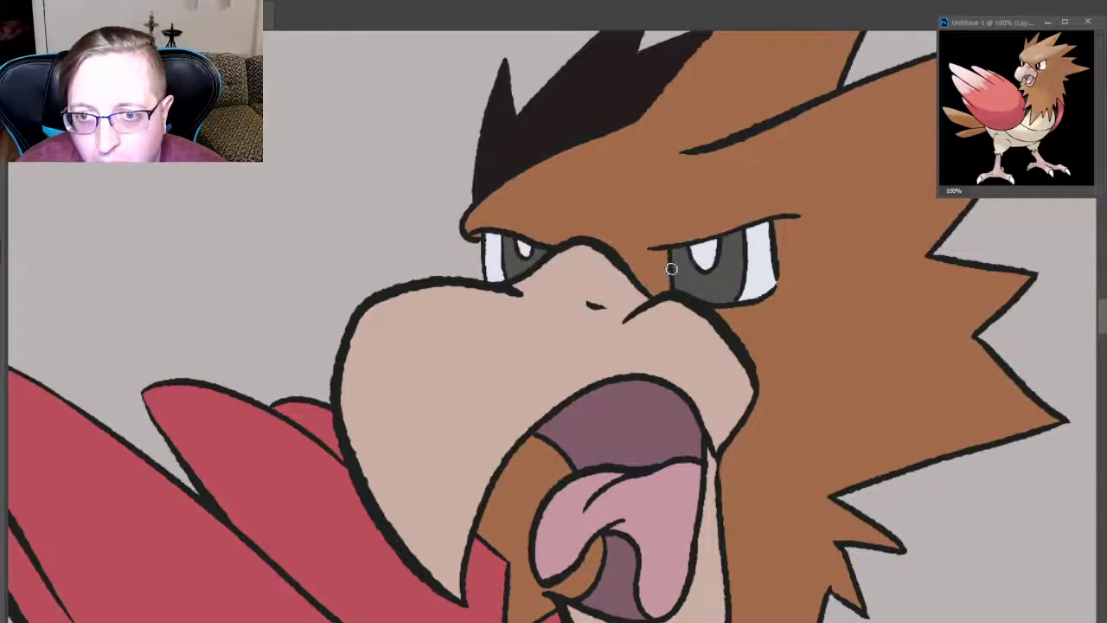
{"action": "mouse_move", "coordinate": [671, 269]}
{"action": "left_mouse_down"}
{"action": "mouse_move", "coordinate": [735, 239]}
{"action": "mouse_move", "coordinate": [708, 246]}
{"action": "left_mouse_up"}
{"action": "key", "text": "ctrl+z"}
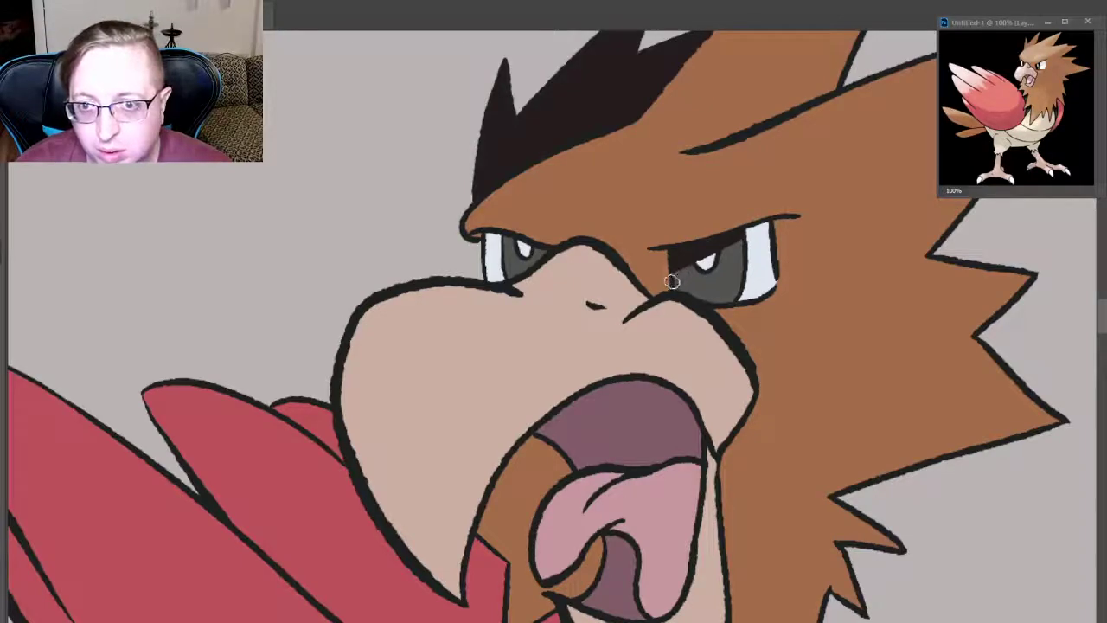
{"action": "left_click_drag", "start_coordinate": [670, 270], "coordinate": [773, 256]}
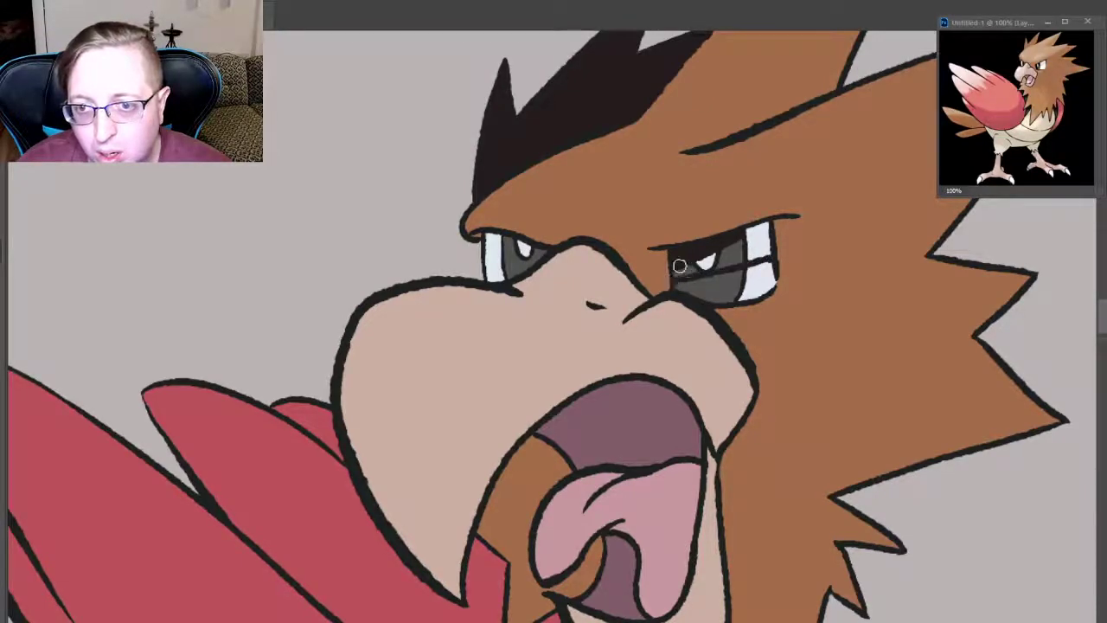
- Cover the right eye's highlights, shade the left eye dark, and draw a dark curve down the beak
{"action": "left_click_drag", "start_coordinate": [681, 261], "coordinate": [681, 262]}
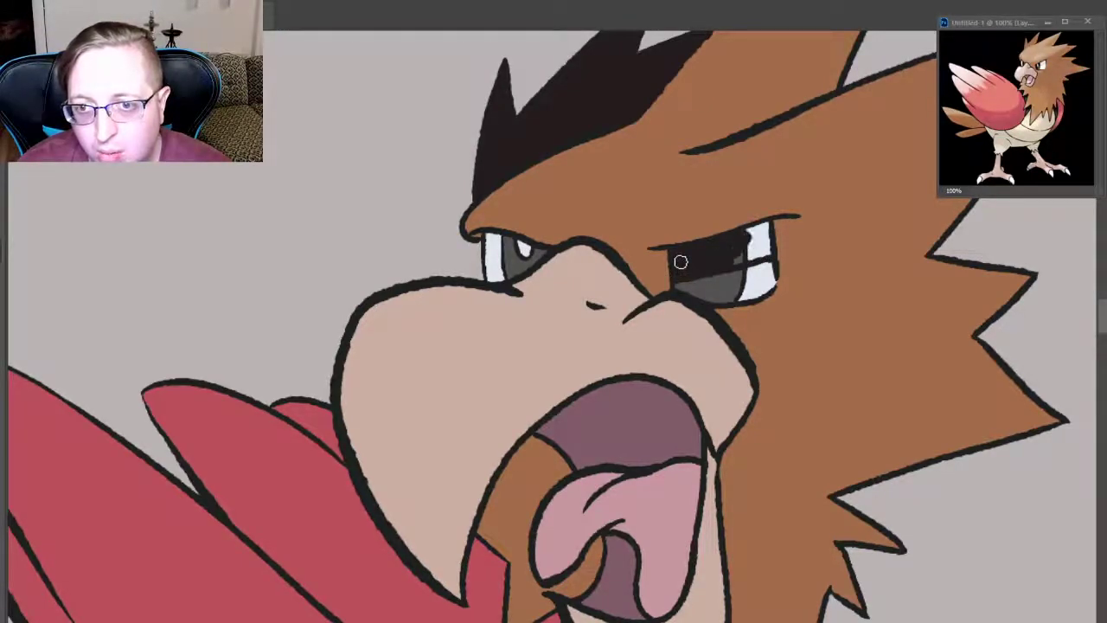
{"action": "left_click_drag", "start_coordinate": [751, 227], "coordinate": [763, 257]}
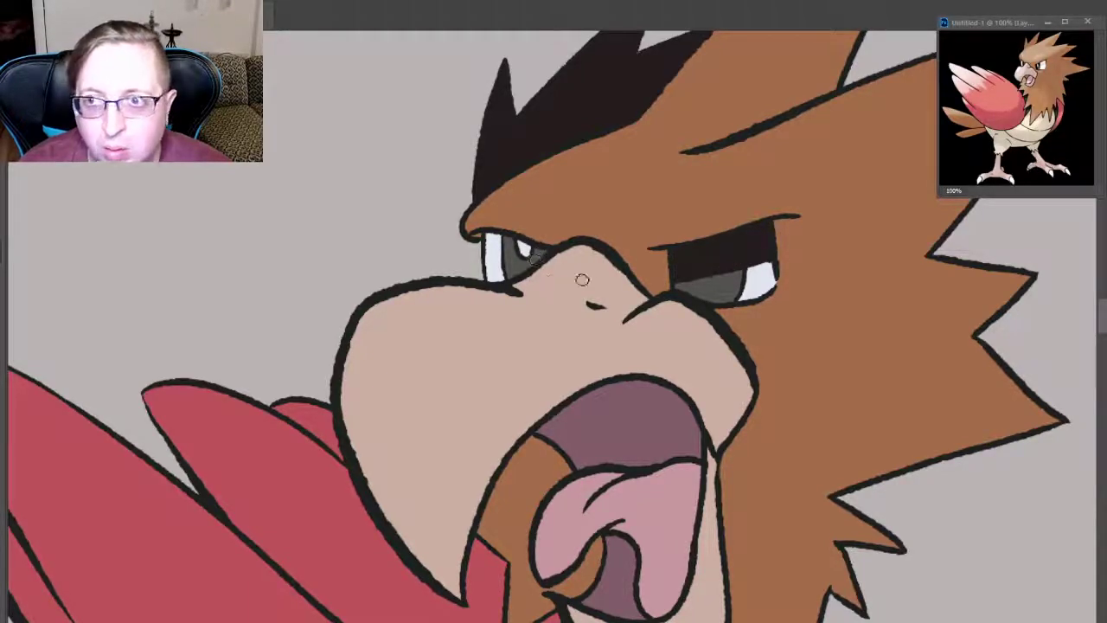
{"action": "left_click_drag", "start_coordinate": [495, 259], "coordinate": [492, 246]}
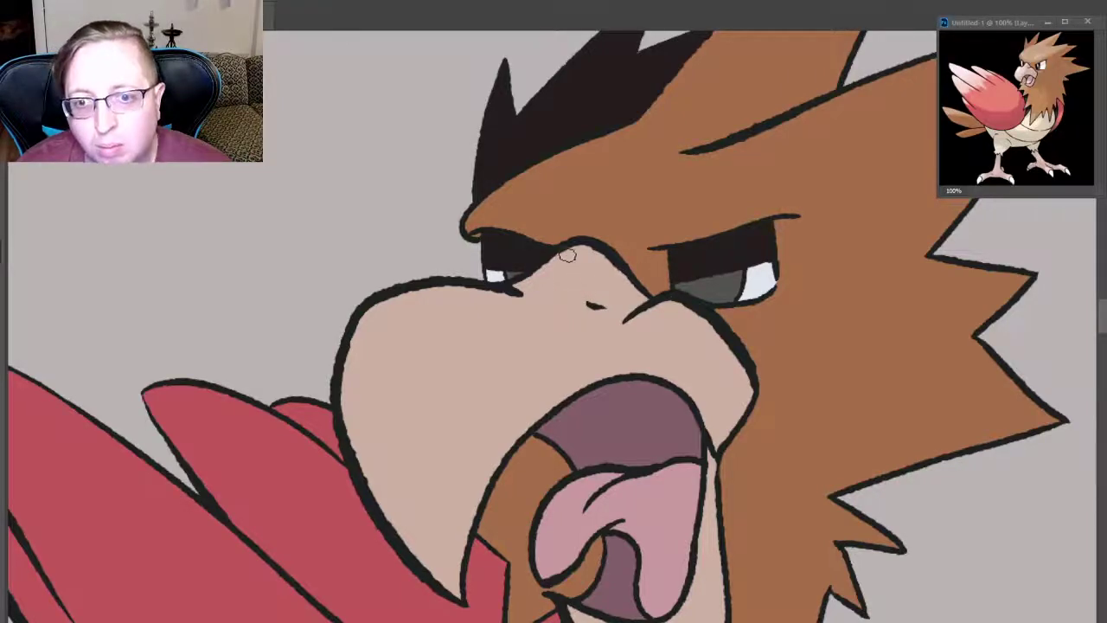
{"action": "mouse_move", "coordinate": [567, 251]}
{"action": "left_mouse_down"}
{"action": "mouse_move", "coordinate": [495, 436]}
{"action": "mouse_move", "coordinate": [411, 491]}
{"action": "mouse_move", "coordinate": [374, 497]}
{"action": "left_mouse_up"}
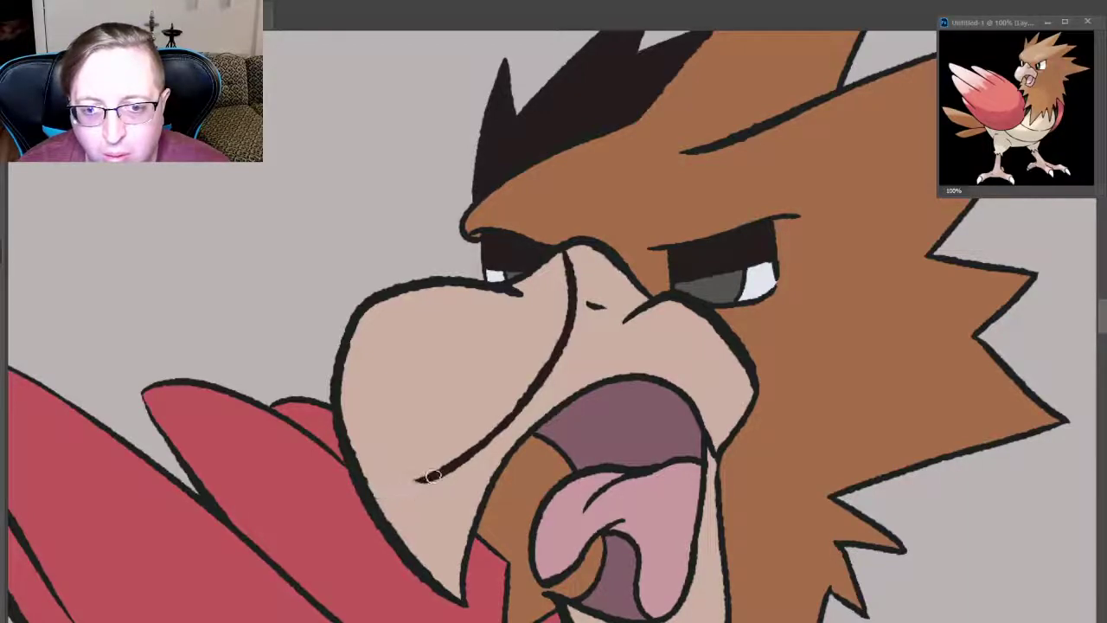
- Redraw the lower beak line and paint a thick black bridge between the eyes
{"action": "left_click_drag", "start_coordinate": [446, 468], "coordinate": [372, 495]}
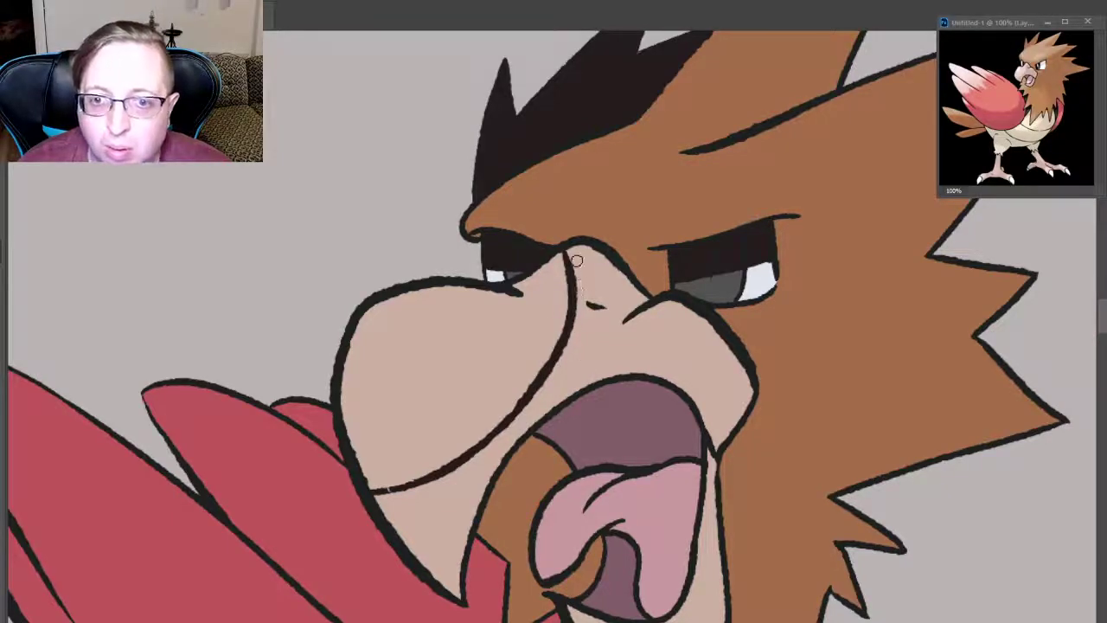
{"action": "left_click_drag", "start_coordinate": [578, 253], "coordinate": [635, 304]}
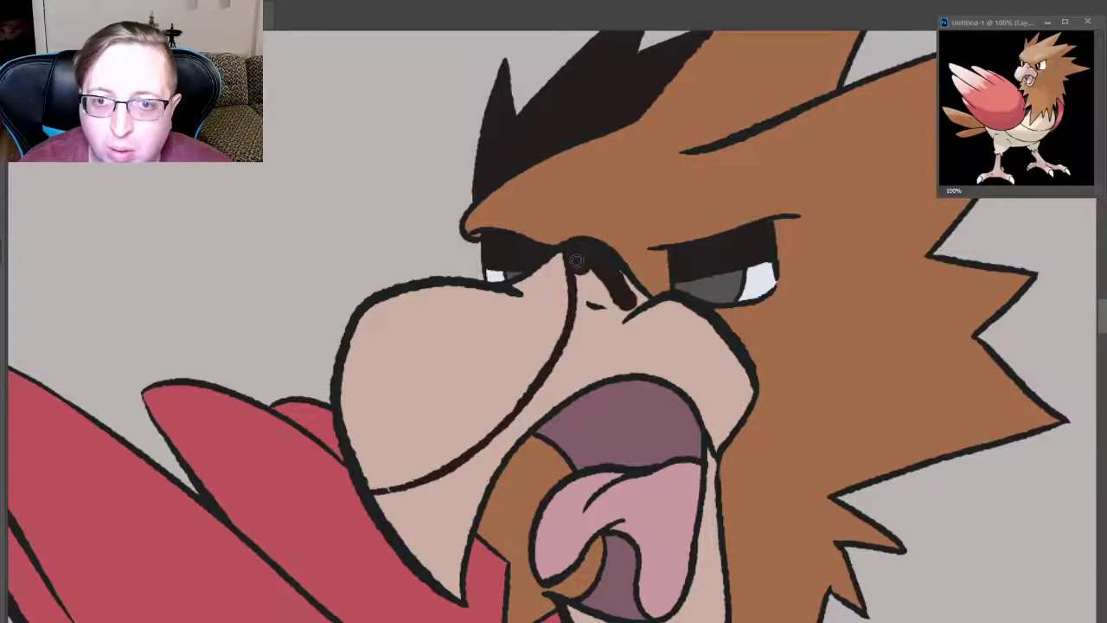
{"action": "mouse_move", "coordinate": [591, 270]}
{"action": "left_mouse_down"}
{"action": "mouse_move", "coordinate": [655, 321]}
{"action": "mouse_move", "coordinate": [597, 328]}
{"action": "mouse_move", "coordinate": [578, 302]}
{"action": "mouse_move", "coordinate": [571, 351]}
{"action": "mouse_move", "coordinate": [489, 455]}
{"action": "mouse_move", "coordinate": [432, 489]}
{"action": "mouse_move", "coordinate": [391, 498]}
{"action": "mouse_move", "coordinate": [445, 569]}
{"action": "left_mouse_up"}
- Fill black under the beak line and toward the mouth, then paint brown over the nostril
{"action": "left_click_drag", "start_coordinate": [383, 512], "coordinate": [461, 597]}
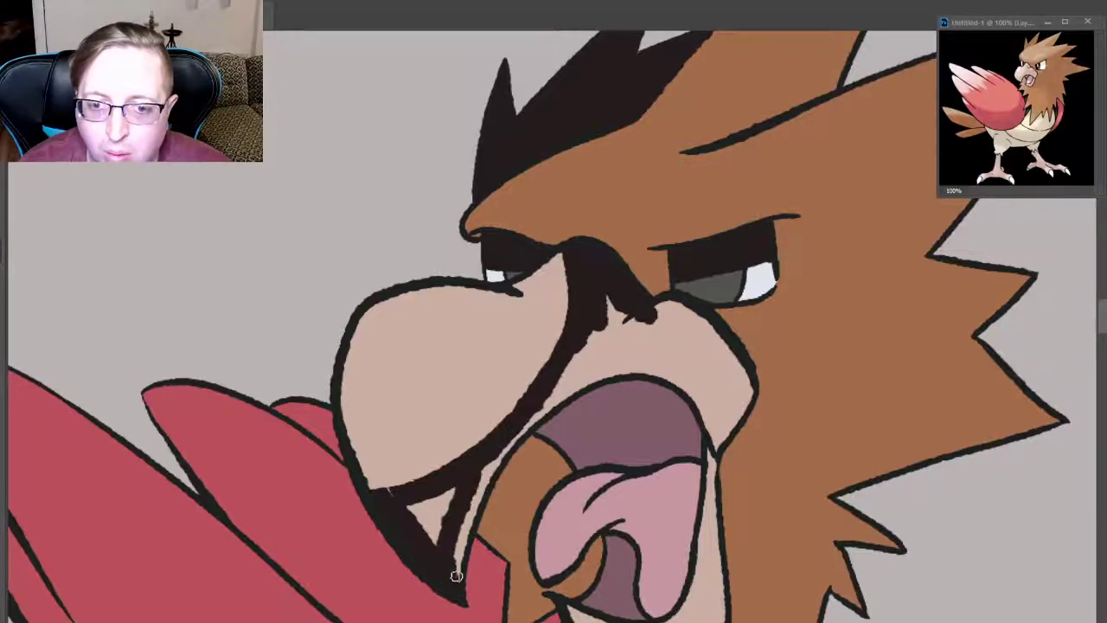
{"action": "mouse_move", "coordinate": [452, 574]}
{"action": "left_mouse_down"}
{"action": "mouse_move", "coordinate": [465, 514]}
{"action": "mouse_move", "coordinate": [452, 580]}
{"action": "mouse_move", "coordinate": [430, 545]}
{"action": "left_mouse_up"}
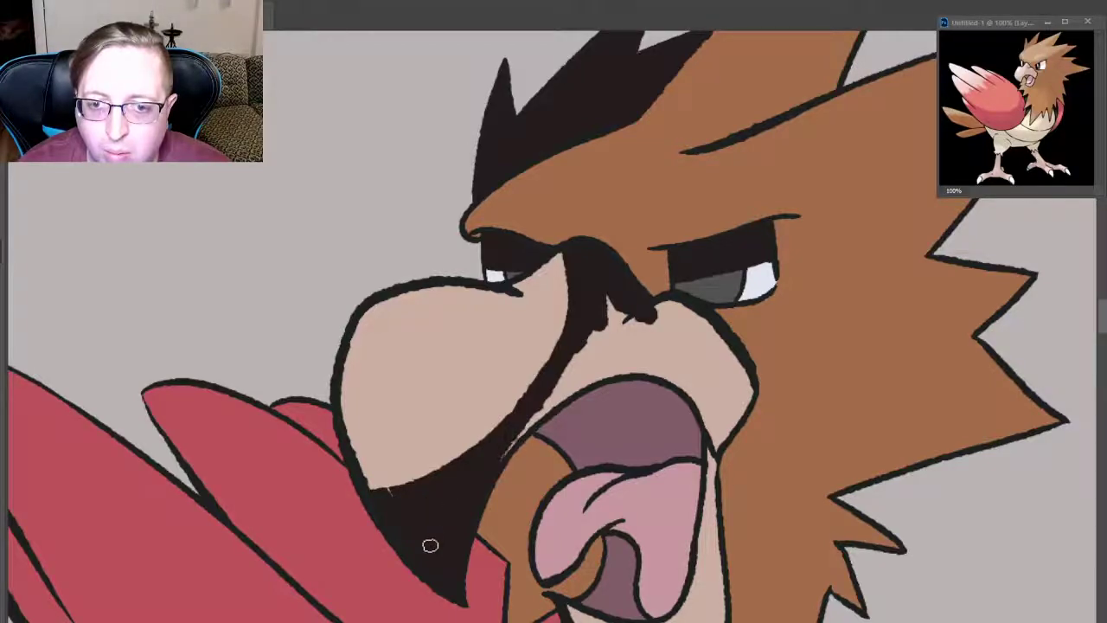
{"action": "mouse_move", "coordinate": [511, 454]}
{"action": "left_mouse_down"}
{"action": "mouse_move", "coordinate": [588, 368]}
{"action": "mouse_move", "coordinate": [606, 328]}
{"action": "mouse_move", "coordinate": [640, 307]}
{"action": "left_mouse_up"}
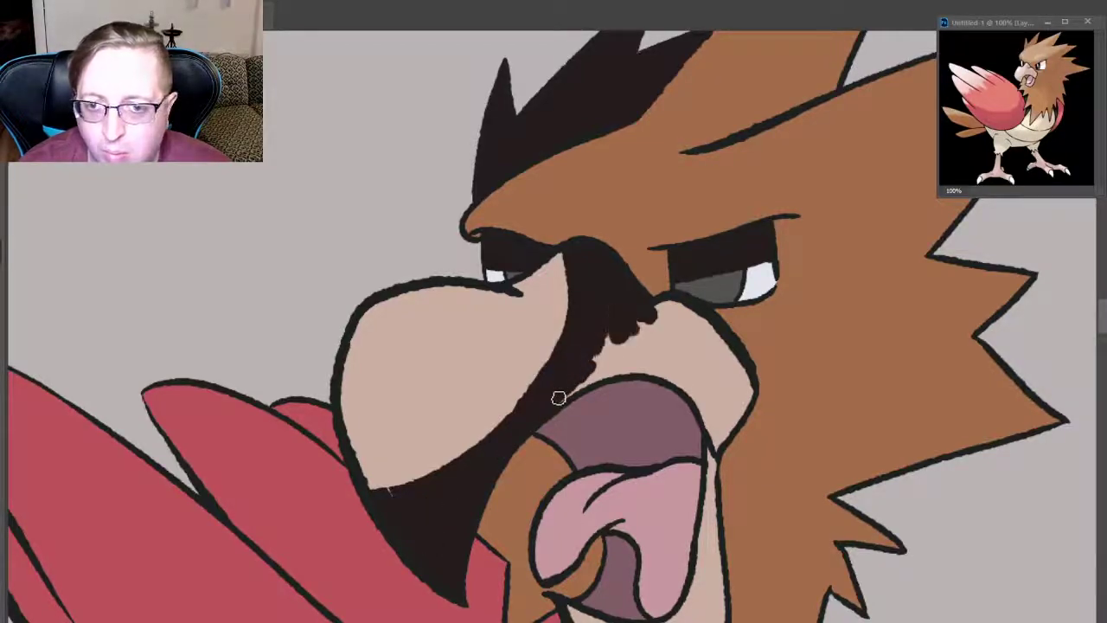
{"action": "left_click_drag", "start_coordinate": [597, 363], "coordinate": [675, 339]}
{"action": "left_click_drag", "start_coordinate": [558, 396], "coordinate": [588, 365]}
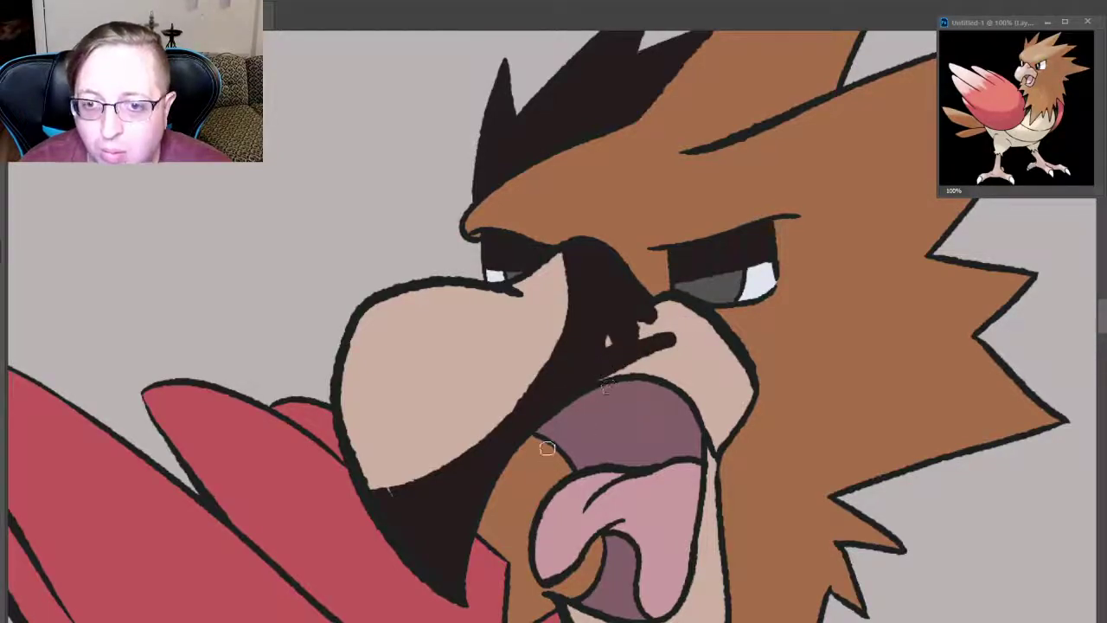
- Draw dark red curves across the tongue and line its bottom edge
{"action": "left_click_drag", "start_coordinate": [538, 434], "coordinate": [649, 545]}
{"action": "key", "text": "ctrl+z"}
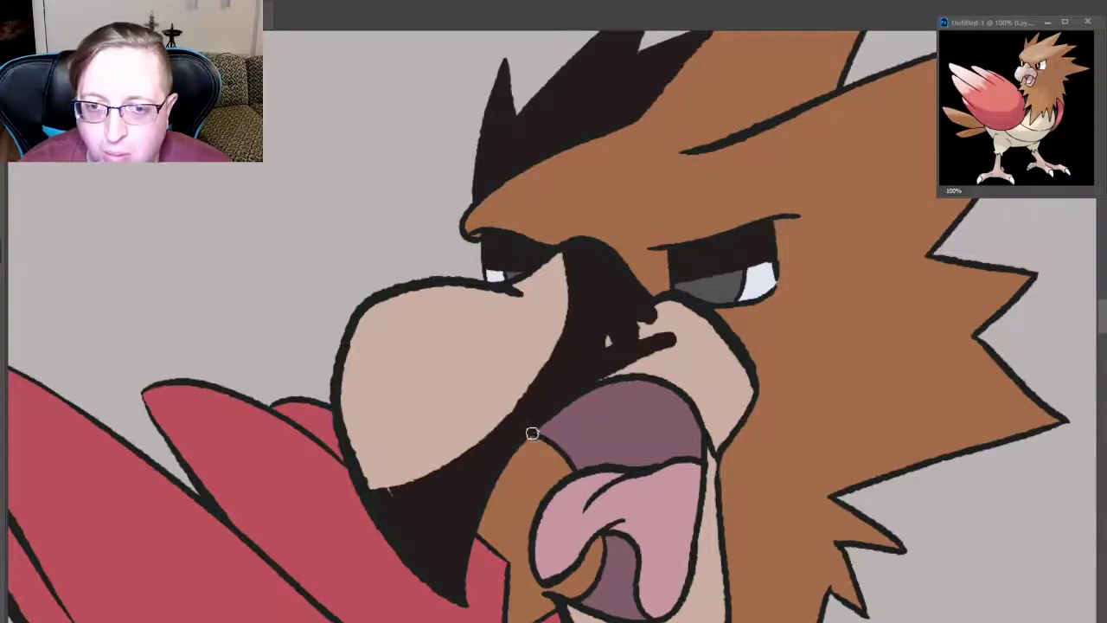
{"action": "mouse_move", "coordinate": [532, 432]}
{"action": "left_mouse_down"}
{"action": "mouse_move", "coordinate": [670, 601]}
{"action": "mouse_move", "coordinate": [522, 425]}
{"action": "mouse_move", "coordinate": [662, 613]}
{"action": "left_mouse_up"}
{"action": "key", "text": "ctrl+z"}
{"action": "key", "text": "ctrl+z"}
{"action": "left_click_drag", "start_coordinate": [528, 423], "coordinate": [632, 610]}
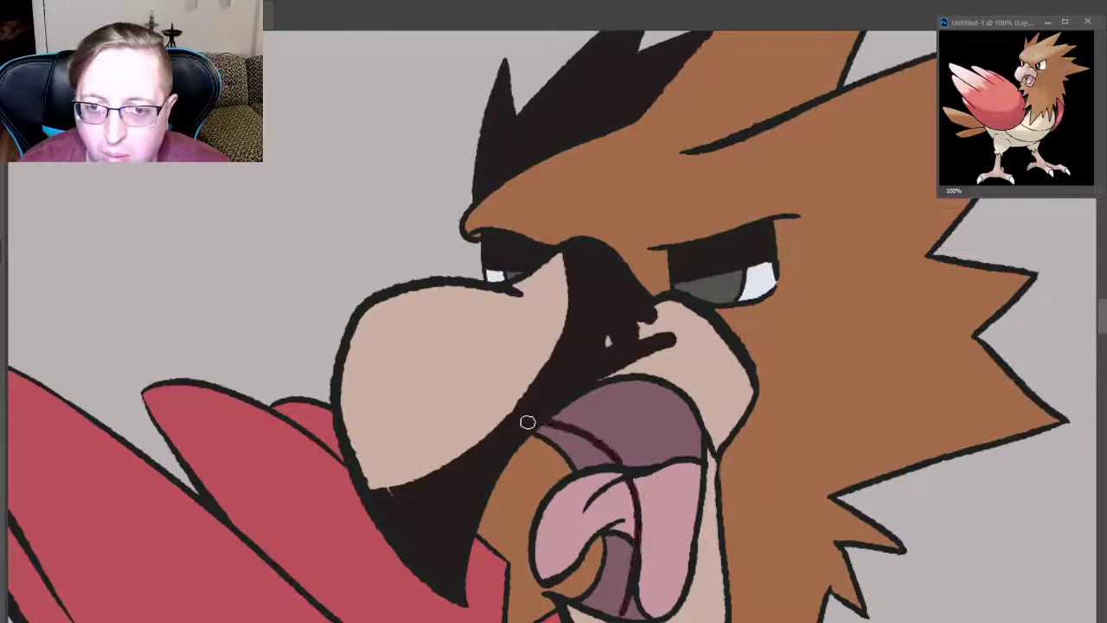
{"action": "key", "text": "ctrl+z"}
{"action": "left_click_drag", "start_coordinate": [532, 428], "coordinate": [681, 570]}
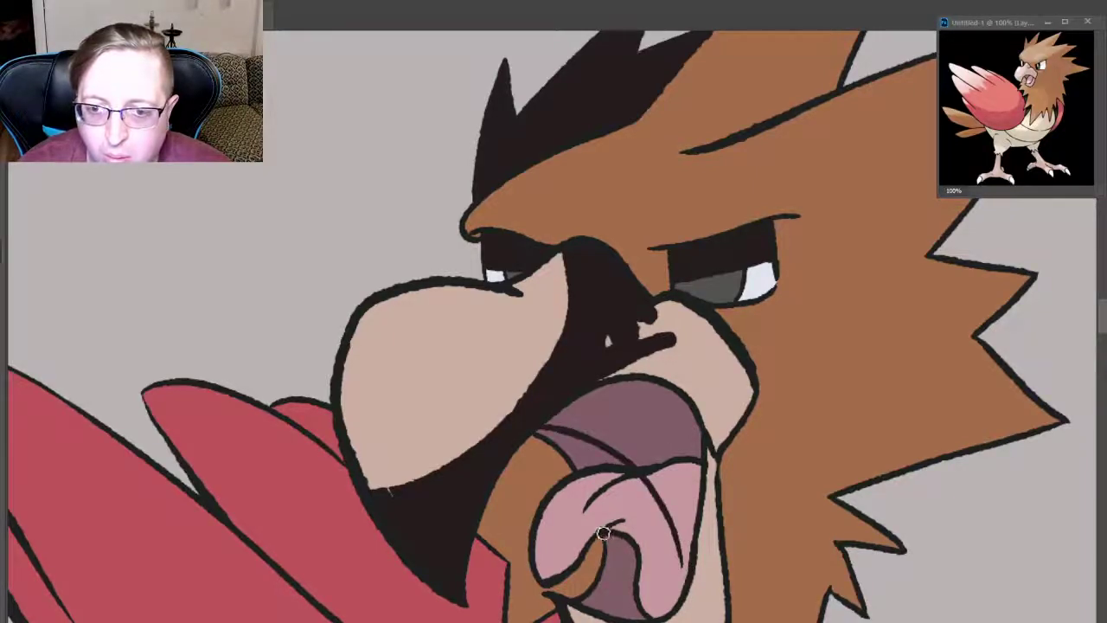
{"action": "left_click_drag", "start_coordinate": [605, 534], "coordinate": [682, 545]}
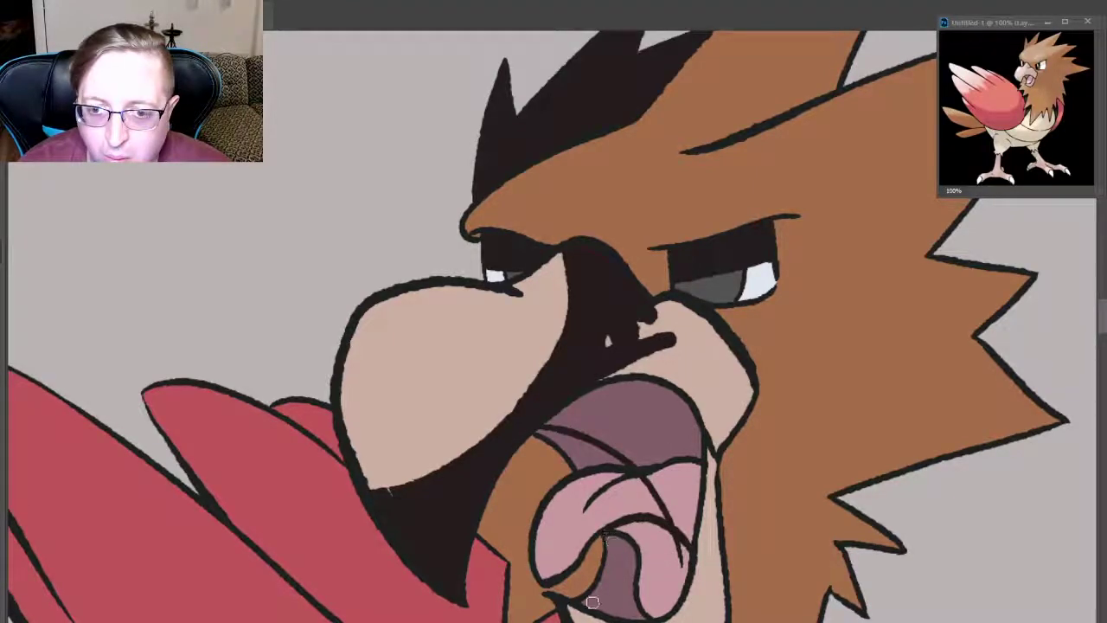
{"action": "mouse_move", "coordinate": [592, 603]}
{"action": "left_mouse_down"}
{"action": "mouse_move", "coordinate": [657, 606]}
{"action": "mouse_move", "coordinate": [645, 545]}
{"action": "mouse_move", "coordinate": [609, 589]}
{"action": "left_mouse_up"}
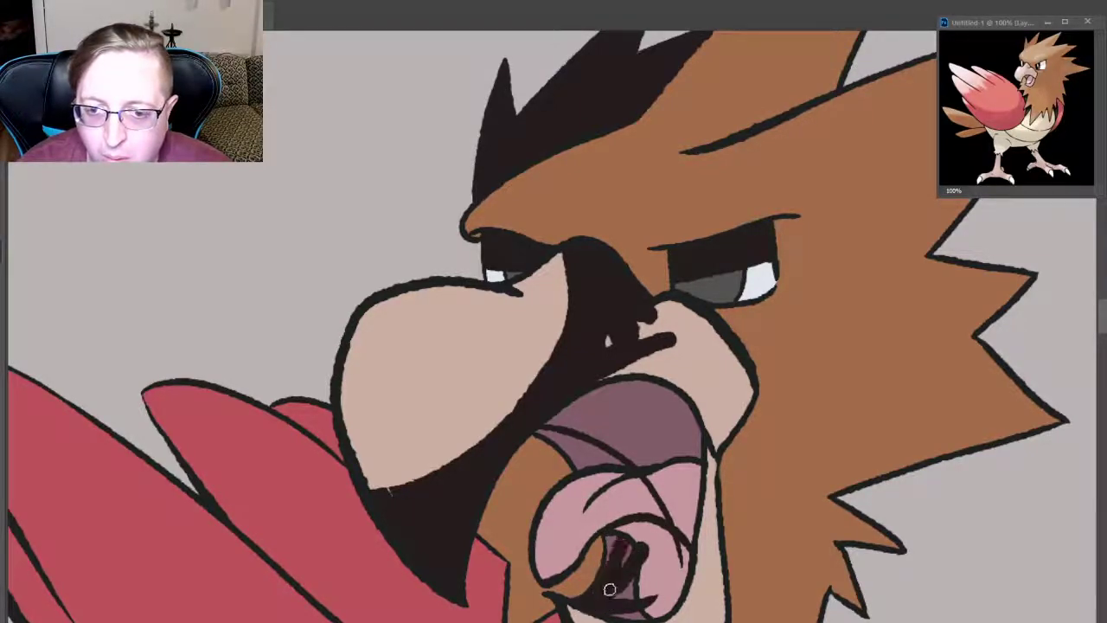
- Darken the throat in black, shade the tongue's right side, and deepen the upper lip and right edge
{"action": "mouse_move", "coordinate": [632, 532]}
{"action": "left_mouse_down"}
{"action": "mouse_move", "coordinate": [684, 558]}
{"action": "mouse_move", "coordinate": [641, 576]}
{"action": "mouse_move", "coordinate": [684, 576]}
{"action": "left_mouse_up"}
{"action": "left_click_drag", "start_coordinate": [658, 614], "coordinate": [675, 601]}
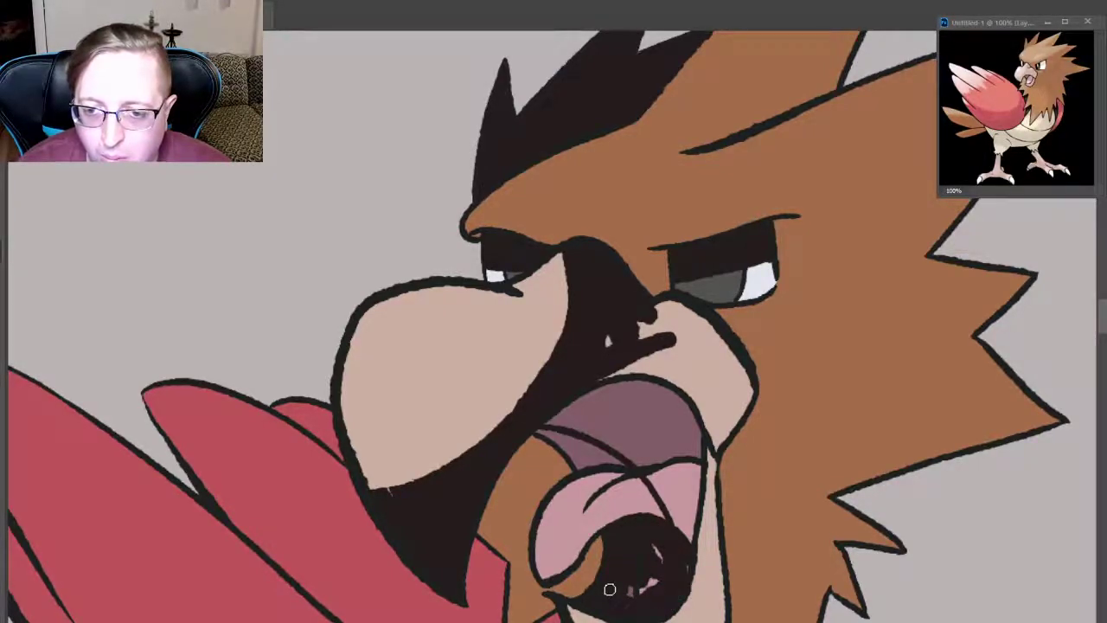
{"action": "mouse_move", "coordinate": [664, 469]}
{"action": "left_mouse_down"}
{"action": "mouse_move", "coordinate": [686, 536]}
{"action": "mouse_move", "coordinate": [662, 469]}
{"action": "mouse_move", "coordinate": [686, 489]}
{"action": "left_mouse_up"}
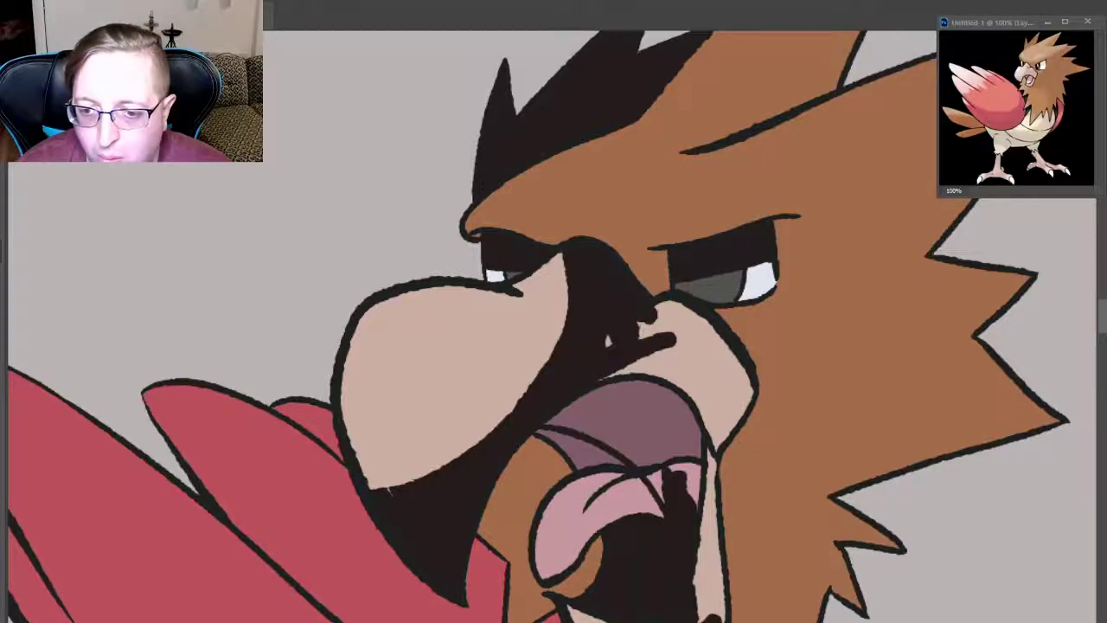
{"action": "mouse_move", "coordinate": [699, 605]}
{"action": "left_mouse_down"}
{"action": "mouse_move", "coordinate": [709, 553]}
{"action": "mouse_move", "coordinate": [723, 606]}
{"action": "mouse_move", "coordinate": [724, 595]}
{"action": "mouse_move", "coordinate": [692, 489]}
{"action": "mouse_move", "coordinate": [612, 426]}
{"action": "left_mouse_up"}
{"action": "mouse_move", "coordinate": [535, 421]}
{"action": "left_mouse_down"}
{"action": "mouse_move", "coordinate": [649, 441]}
{"action": "mouse_move", "coordinate": [629, 455]}
{"action": "mouse_move", "coordinate": [636, 435]}
{"action": "left_mouse_up"}
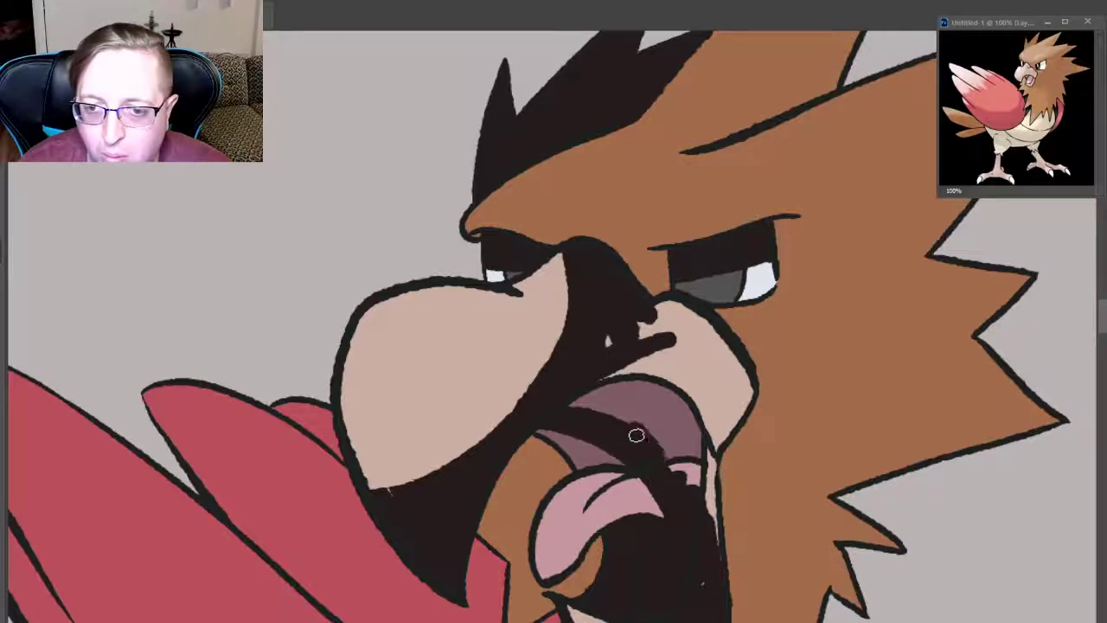
{"action": "left_click_drag", "start_coordinate": [683, 468], "coordinate": [712, 508]}
{"action": "left_click_drag", "start_coordinate": [716, 464], "coordinate": [713, 531]}
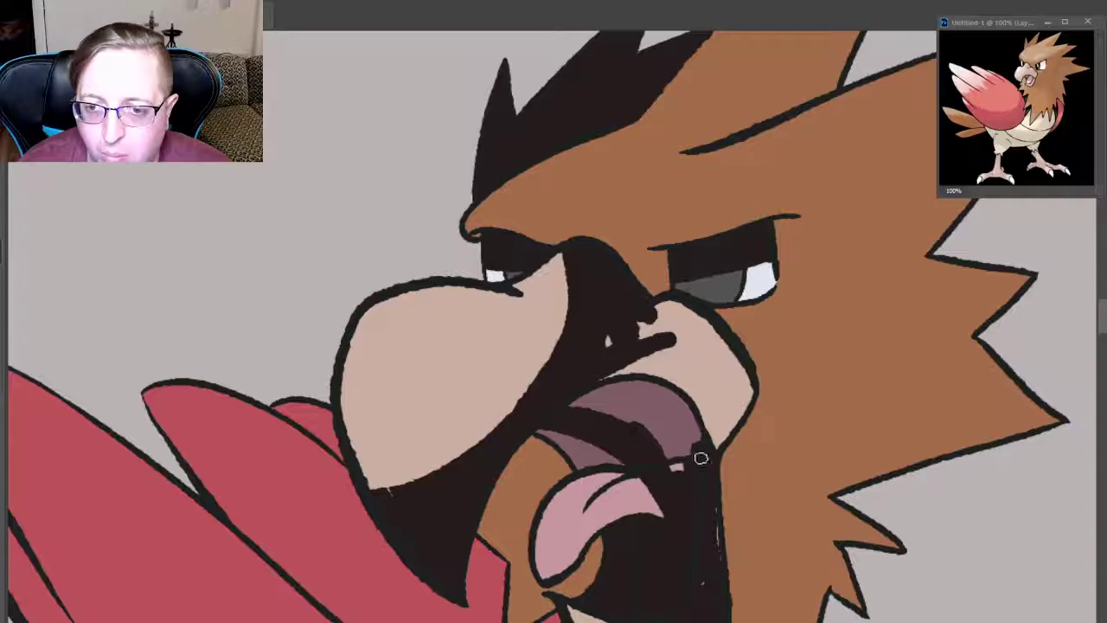
- Fill the upper inner mouth, upper-right beak and nostril area with black shadow
{"action": "left_click_drag", "start_coordinate": [584, 396], "coordinate": [636, 407]}
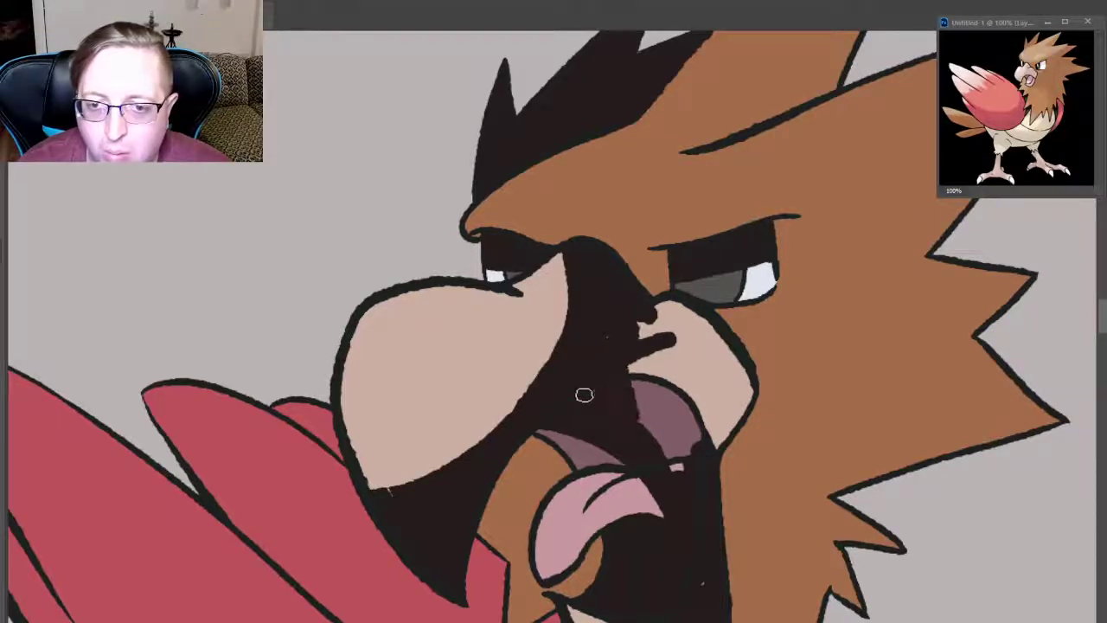
{"action": "left_click_drag", "start_coordinate": [632, 368], "coordinate": [666, 450]}
{"action": "left_click_drag", "start_coordinate": [657, 389], "coordinate": [684, 467]}
{"action": "mouse_move", "coordinate": [692, 407]}
{"action": "left_mouse_down"}
{"action": "mouse_move", "coordinate": [649, 359]}
{"action": "mouse_move", "coordinate": [683, 320]}
{"action": "mouse_move", "coordinate": [675, 390]}
{"action": "left_mouse_up"}
{"action": "mouse_move", "coordinate": [658, 303]}
{"action": "left_mouse_down"}
{"action": "mouse_move", "coordinate": [706, 339]}
{"action": "mouse_move", "coordinate": [723, 389]}
{"action": "left_mouse_up"}
{"action": "left_click_drag", "start_coordinate": [703, 344], "coordinate": [749, 402]}
{"action": "left_click_drag", "start_coordinate": [696, 363], "coordinate": [731, 445]}
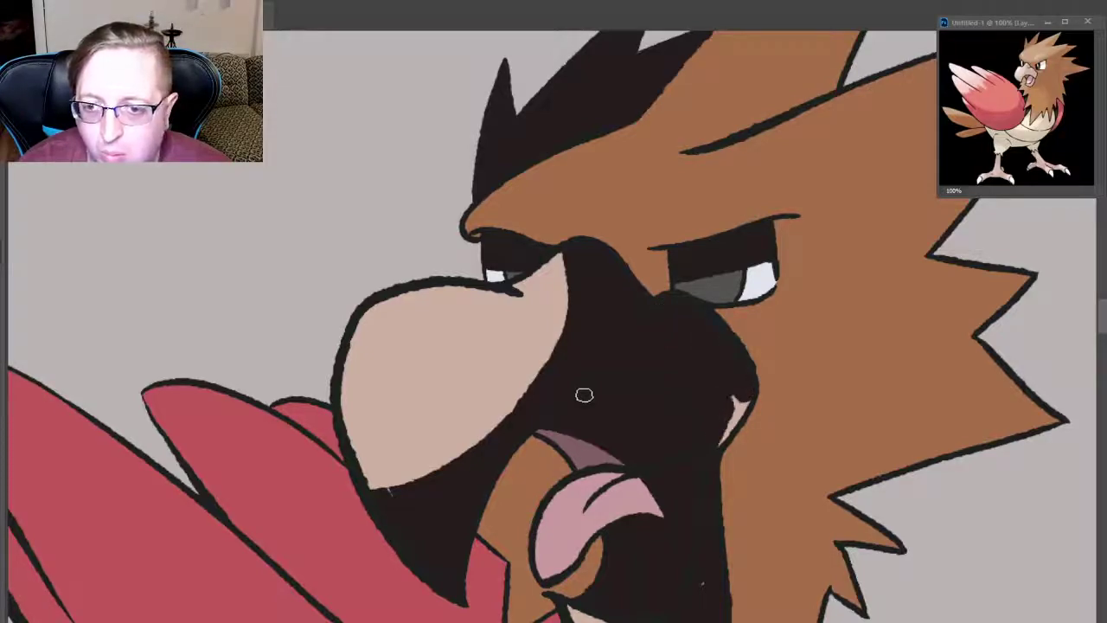
{"action": "left_click_drag", "start_coordinate": [722, 398], "coordinate": [749, 442]}
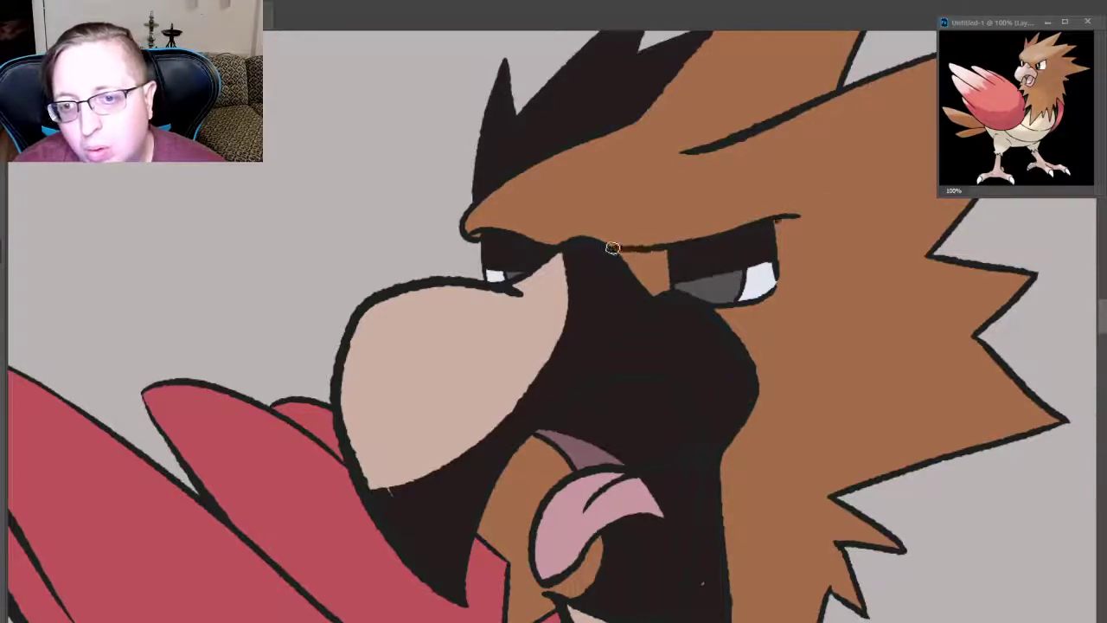
- Paint long dark brow strokes above the right eye toward the crest
{"action": "left_click_drag", "start_coordinate": [618, 250], "coordinate": [843, 196]}
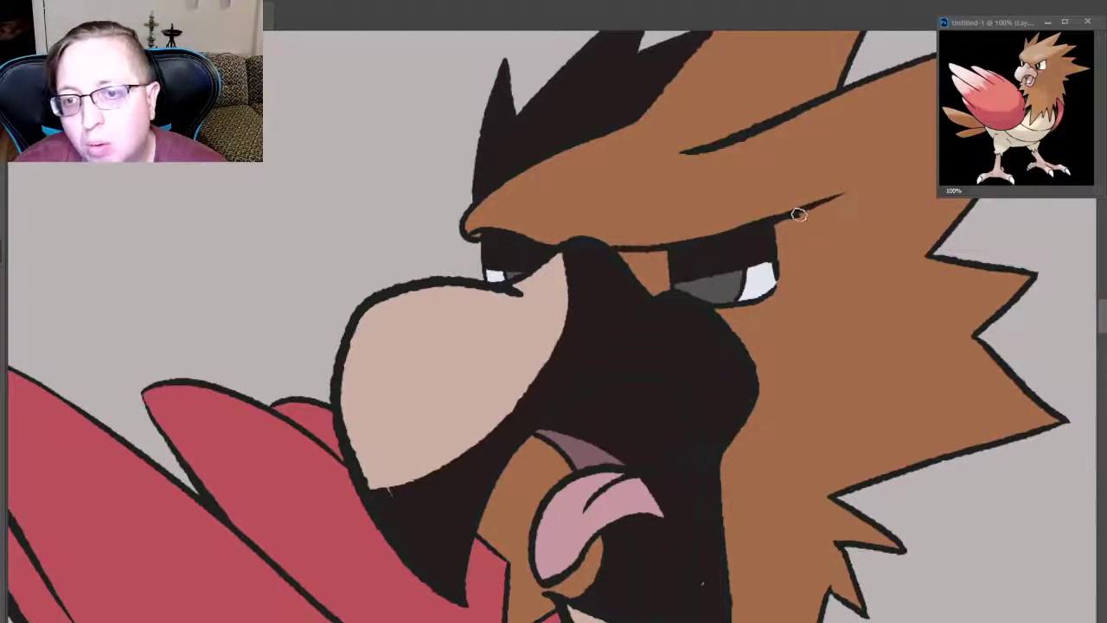
{"action": "left_click_drag", "start_coordinate": [906, 152], "coordinate": [768, 220]}
{"action": "key", "text": "ctrl+z"}
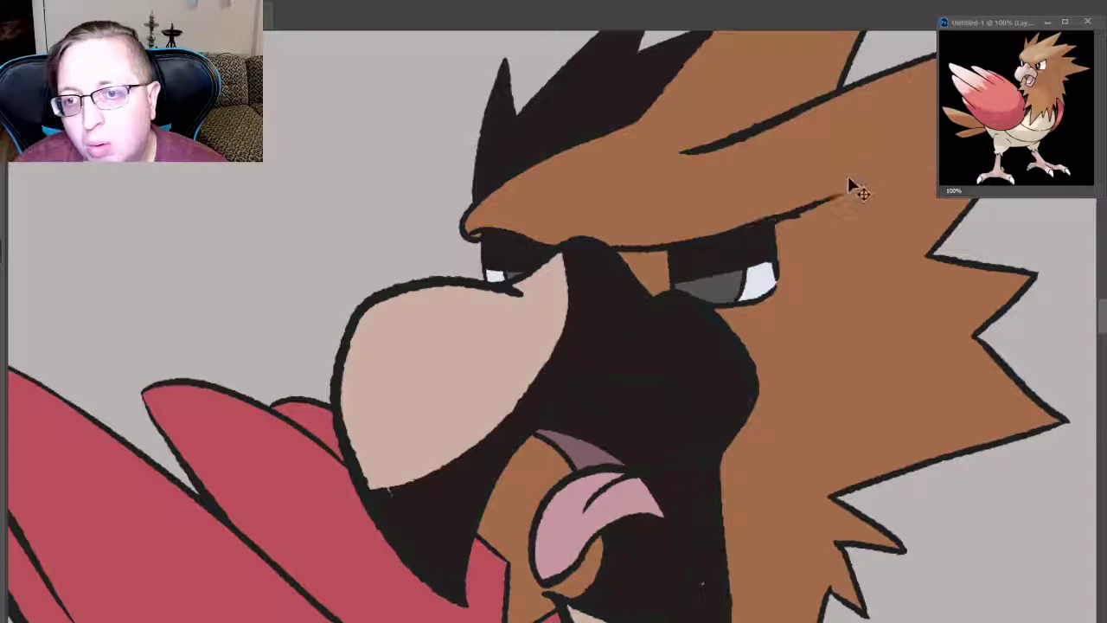
{"action": "left_click", "coordinate": [765, 219], "text": "shift"}
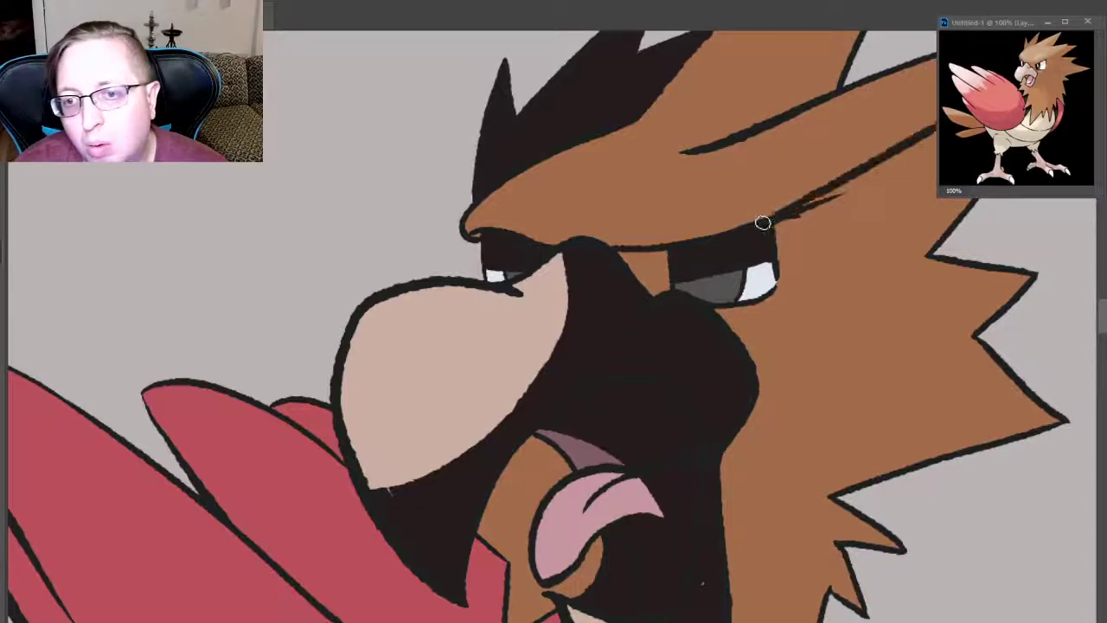
{"action": "key", "text": "ctrl+z"}
{"action": "left_click", "coordinate": [775, 223], "text": "shift"}
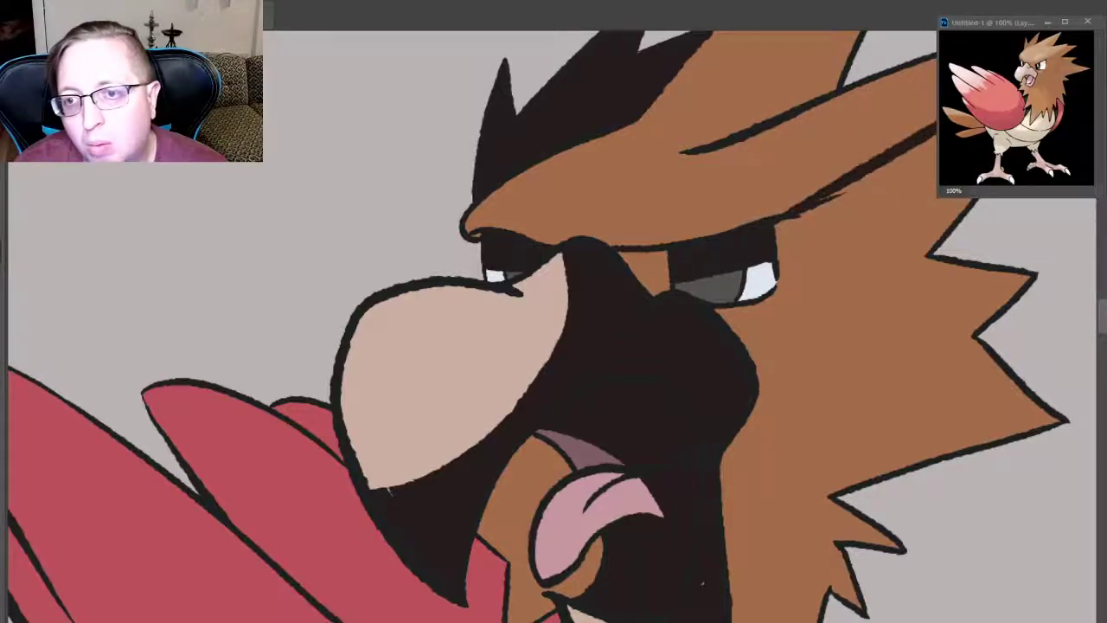
- Shade the inside of the top crest spike dark brown from its tip
{"action": "scroll", "coordinate": [962, 246], "scroll_direction": "up", "scroll_amount": 5}
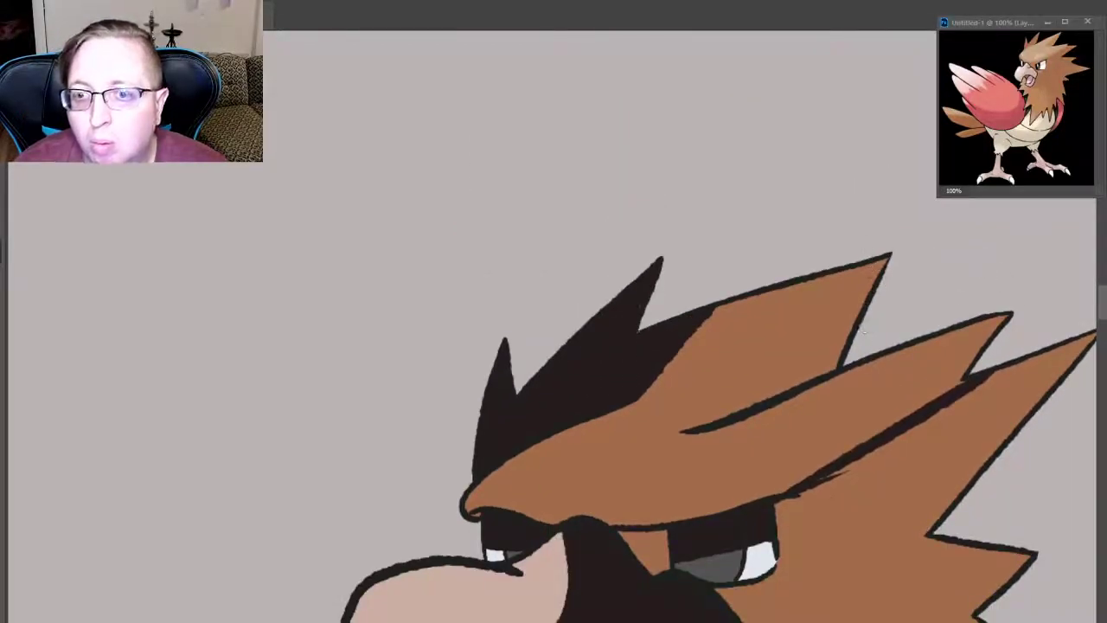
{"action": "mouse_move", "coordinate": [869, 276]}
{"action": "left_mouse_down"}
{"action": "mouse_move", "coordinate": [890, 255]}
{"action": "mouse_move", "coordinate": [757, 400]}
{"action": "left_mouse_up"}
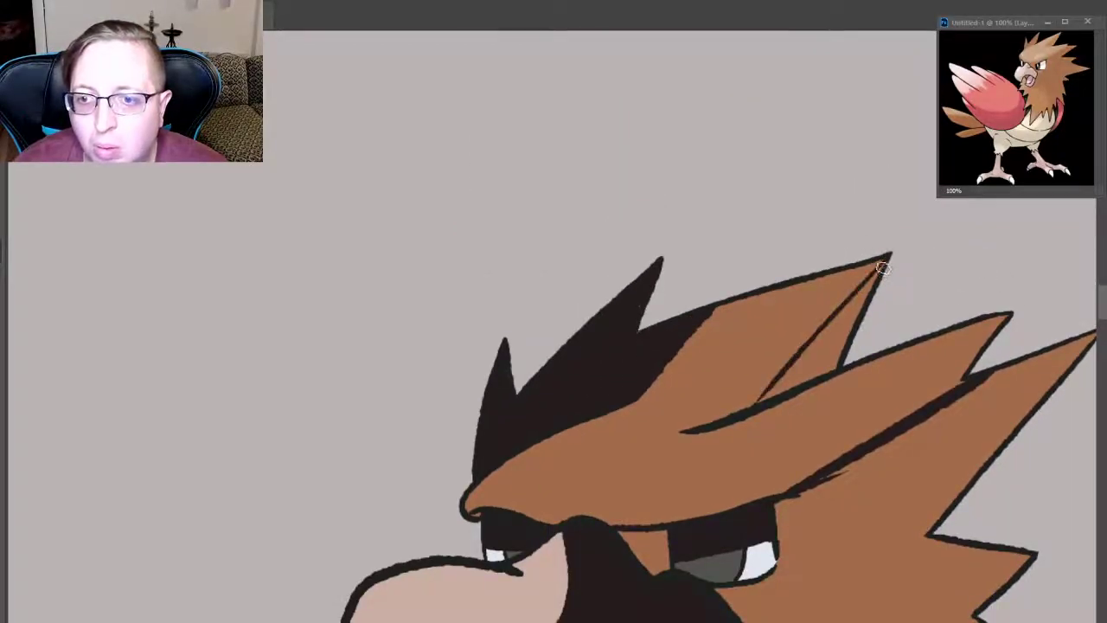
{"action": "left_click_drag", "start_coordinate": [884, 264], "coordinate": [776, 394]}
{"action": "mouse_move", "coordinate": [884, 277]}
{"action": "left_mouse_down"}
{"action": "mouse_move", "coordinate": [818, 364]}
{"action": "mouse_move", "coordinate": [889, 264]}
{"action": "mouse_move", "coordinate": [783, 380]}
{"action": "left_mouse_up"}
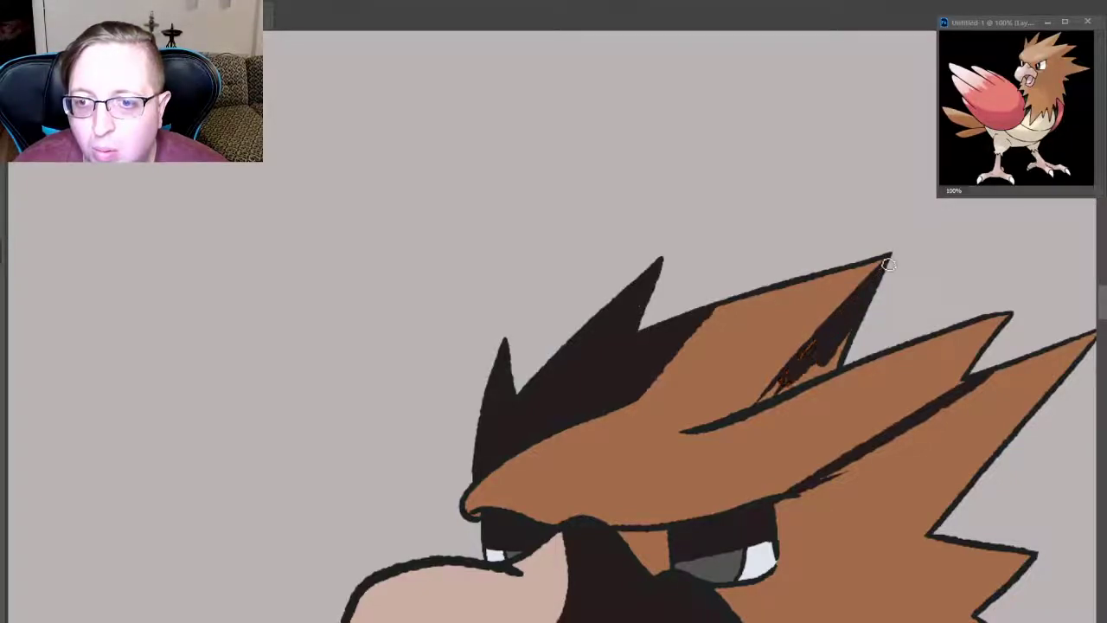
{"action": "left_click_drag", "start_coordinate": [890, 263], "coordinate": [801, 380]}
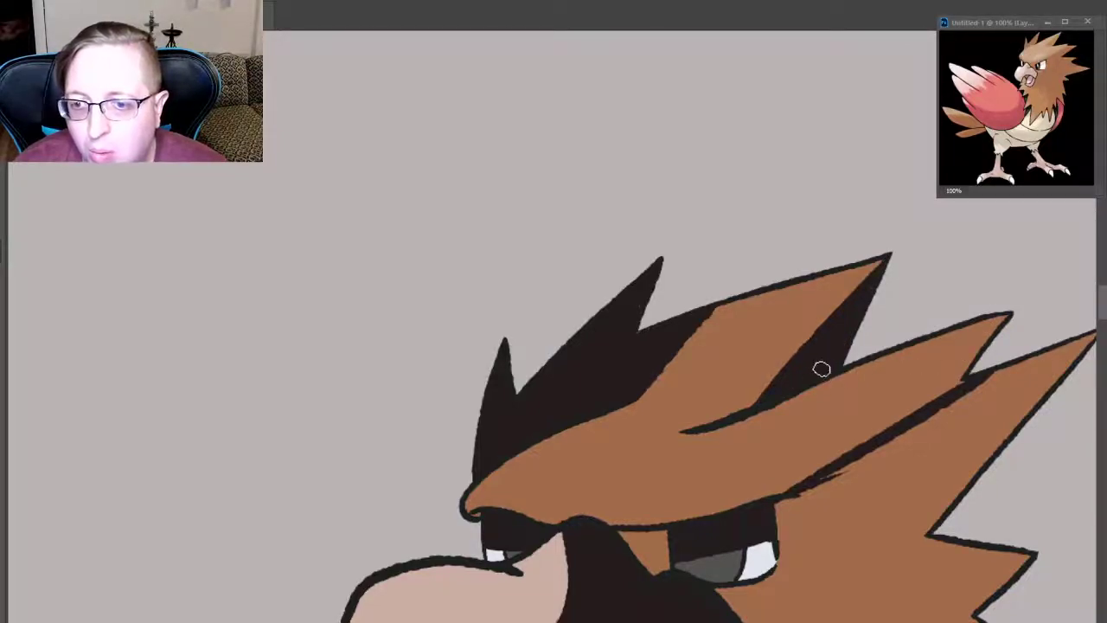
- Shade the second crest spike dark brown from its tip and thicken it
{"action": "left_click_drag", "start_coordinate": [1012, 313], "coordinate": [861, 443]}
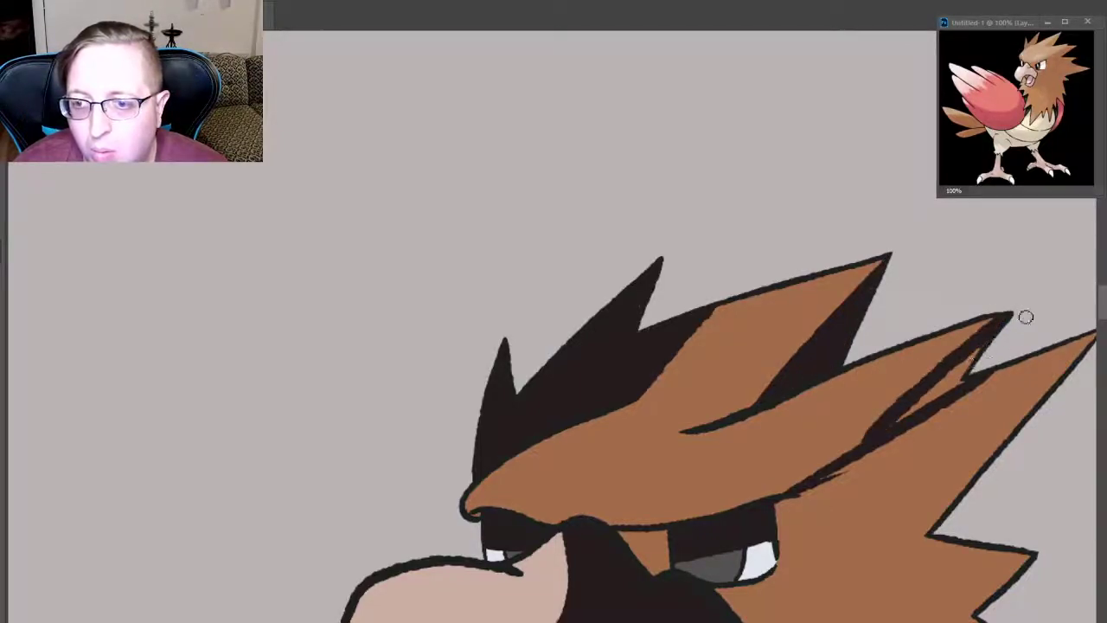
{"action": "key", "text": "ctrl+z"}
{"action": "left_click_drag", "start_coordinate": [1016, 312], "coordinate": [865, 454]}
{"action": "left_click_drag", "start_coordinate": [998, 346], "coordinate": [998, 346]}
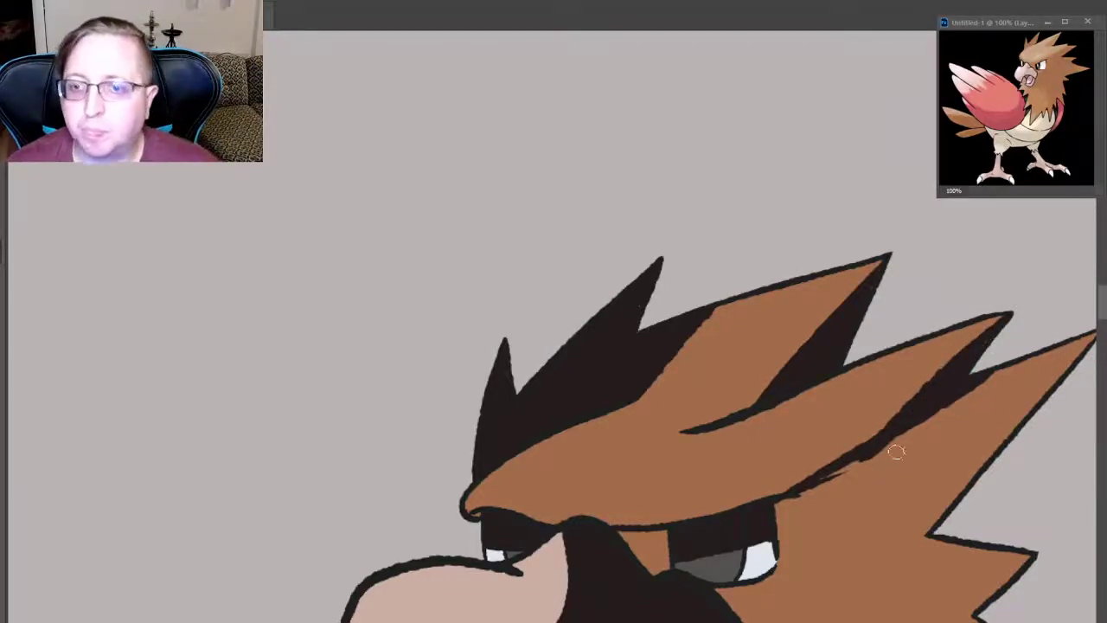
{"action": "scroll", "coordinate": [995, 389], "scroll_direction": "down", "scroll_amount": 3}
- Outline below the lower beak and shade the beak's right side and underside dark
{"action": "scroll", "coordinate": [935, 447], "scroll_direction": "down", "scroll_amount": 3}
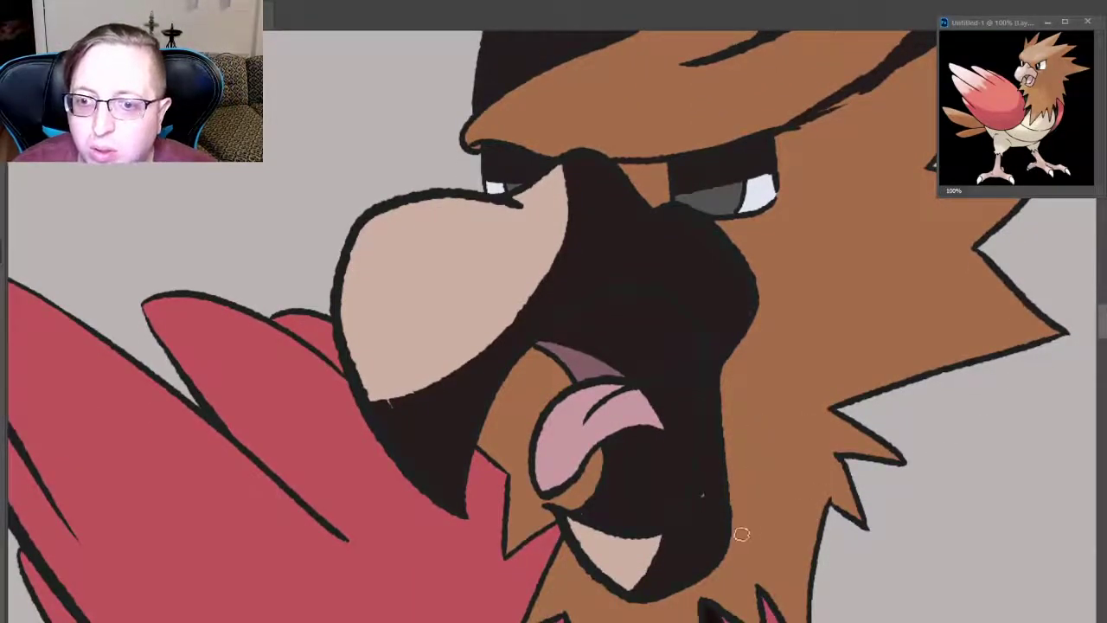
{"action": "left_click_drag", "start_coordinate": [727, 523], "coordinate": [796, 618]}
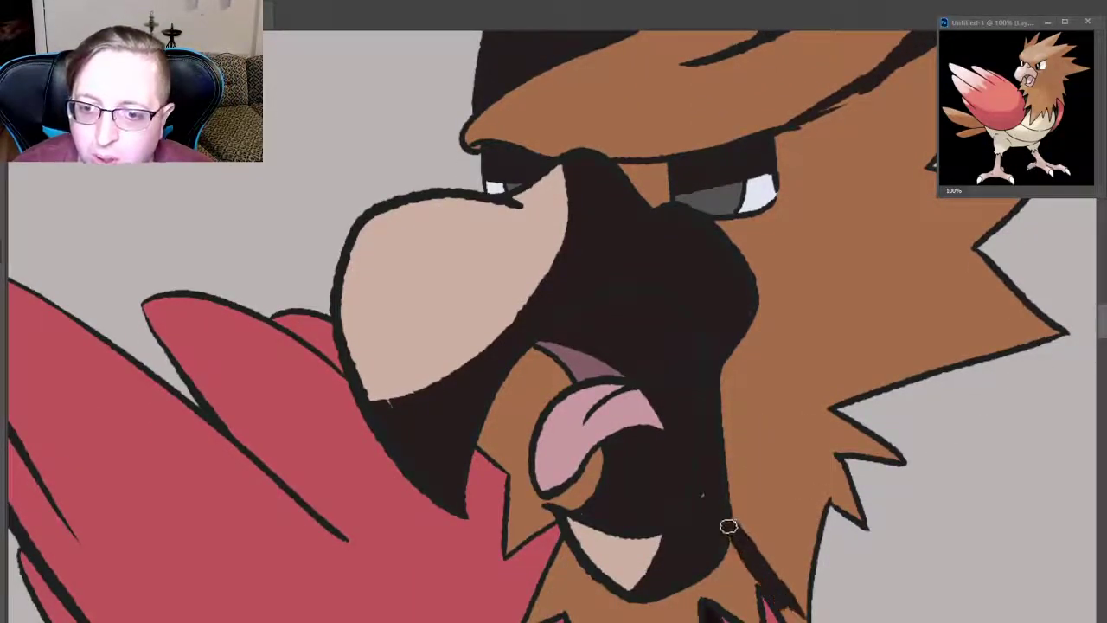
{"action": "left_click_drag", "start_coordinate": [727, 474], "coordinate": [741, 539]}
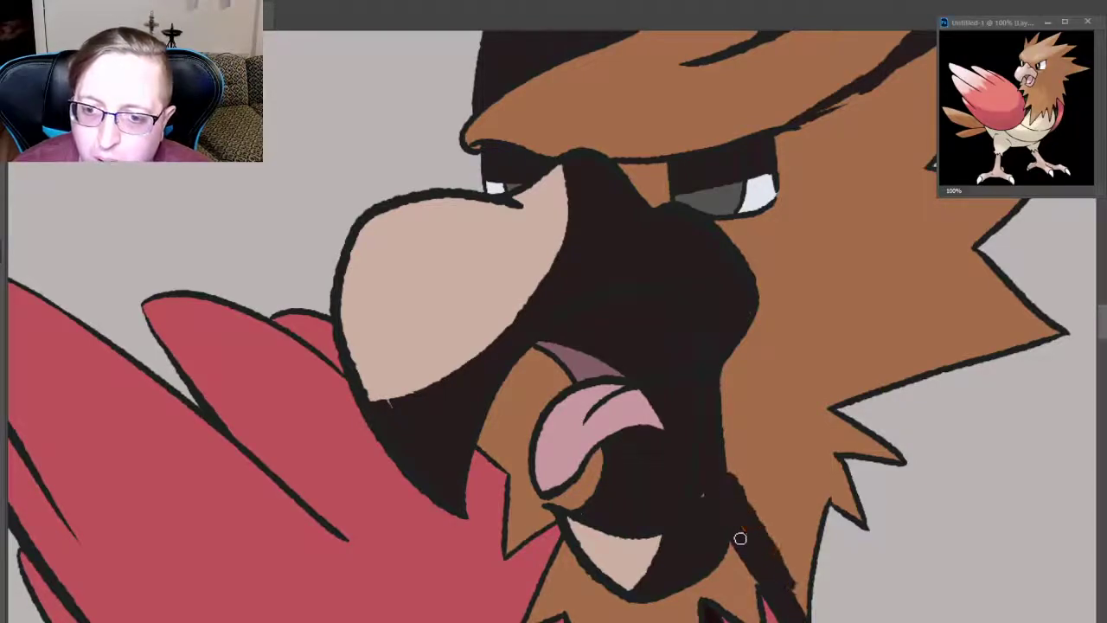
{"action": "mouse_move", "coordinate": [731, 459]}
{"action": "left_mouse_down"}
{"action": "mouse_move", "coordinate": [801, 605]}
{"action": "mouse_move", "coordinate": [818, 554]}
{"action": "left_mouse_up"}
{"action": "left_click_drag", "start_coordinate": [779, 450], "coordinate": [809, 571]}
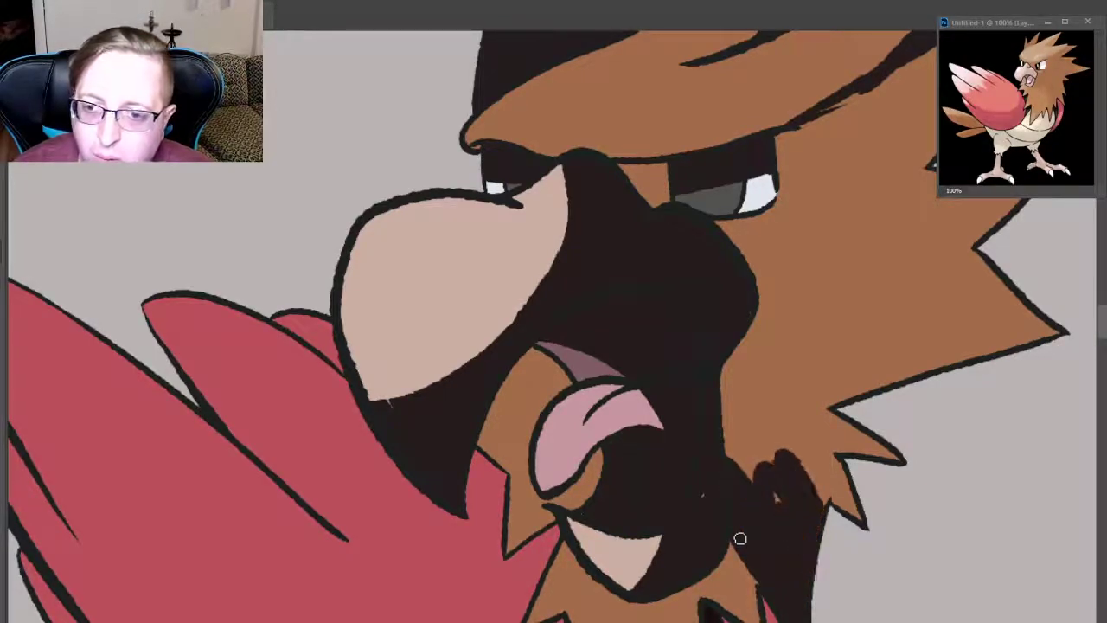
{"action": "left_click_drag", "start_coordinate": [761, 428], "coordinate": [852, 518]}
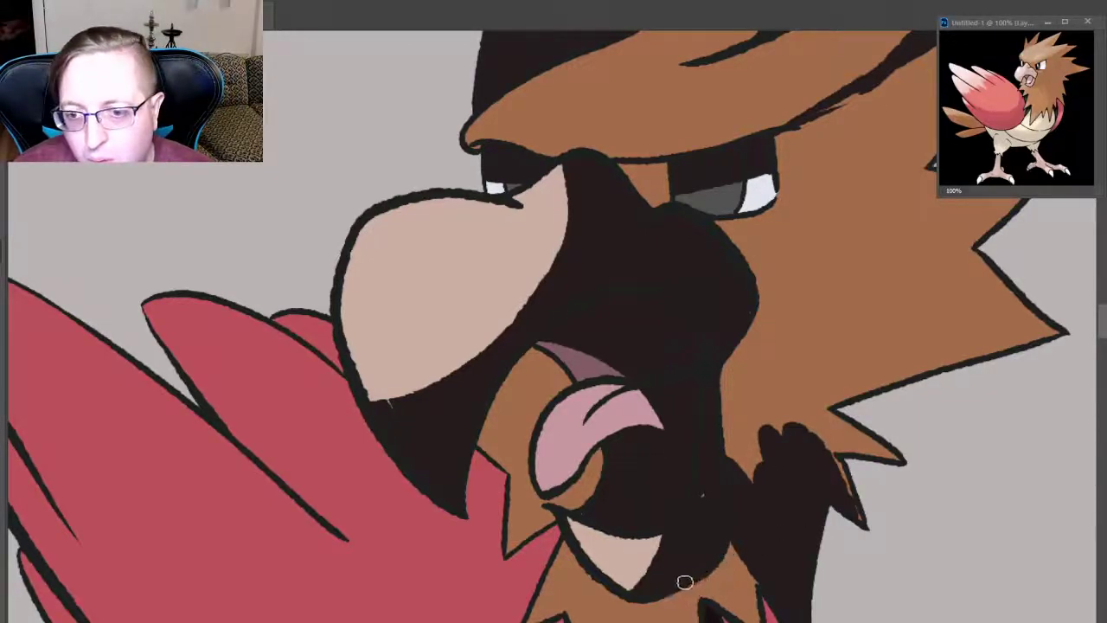
{"action": "left_click_drag", "start_coordinate": [666, 593], "coordinate": [735, 566]}
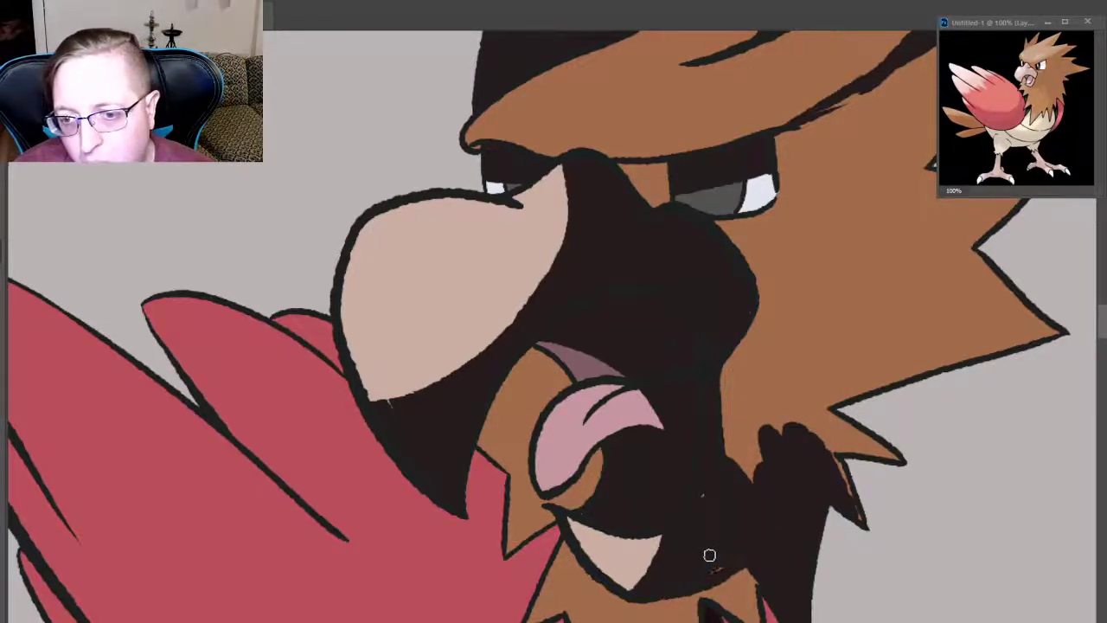
- Paint dark fur shading beside and above the beak's right side
{"action": "left_click_drag", "start_coordinate": [734, 437], "coordinate": [735, 469]}
{"action": "mouse_move", "coordinate": [727, 385]}
{"action": "left_mouse_down"}
{"action": "mouse_move", "coordinate": [744, 476]}
{"action": "mouse_move", "coordinate": [757, 426]}
{"action": "mouse_move", "coordinate": [848, 485]}
{"action": "left_mouse_up"}
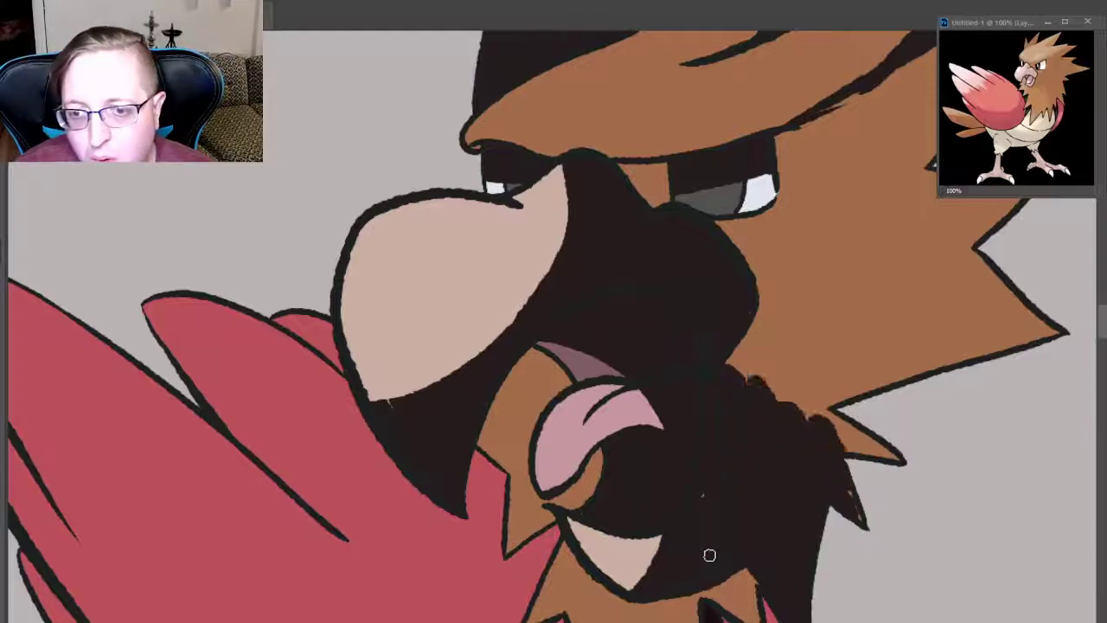
{"action": "left_click_drag", "start_coordinate": [833, 424], "coordinate": [860, 520]}
{"action": "left_click_drag", "start_coordinate": [727, 359], "coordinate": [827, 420]}
{"action": "left_click_drag", "start_coordinate": [739, 331], "coordinate": [900, 459]}
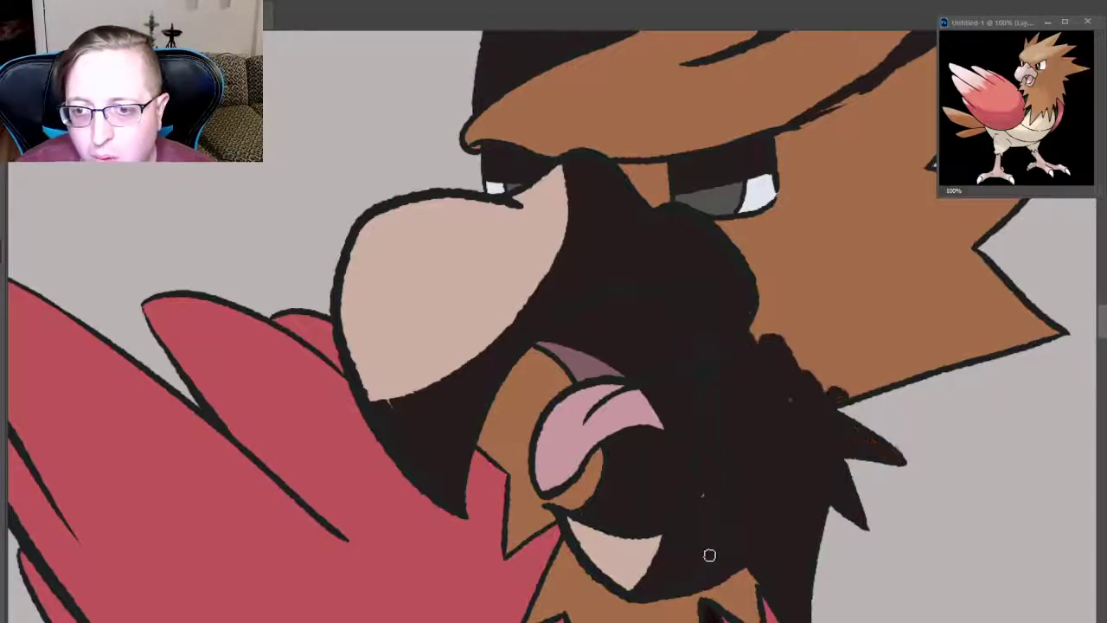
{"action": "left_click_drag", "start_coordinate": [778, 315], "coordinate": [762, 344]}
{"action": "left_click_drag", "start_coordinate": [757, 277], "coordinate": [809, 372]}
{"action": "left_click_drag", "start_coordinate": [814, 281], "coordinate": [852, 393]}
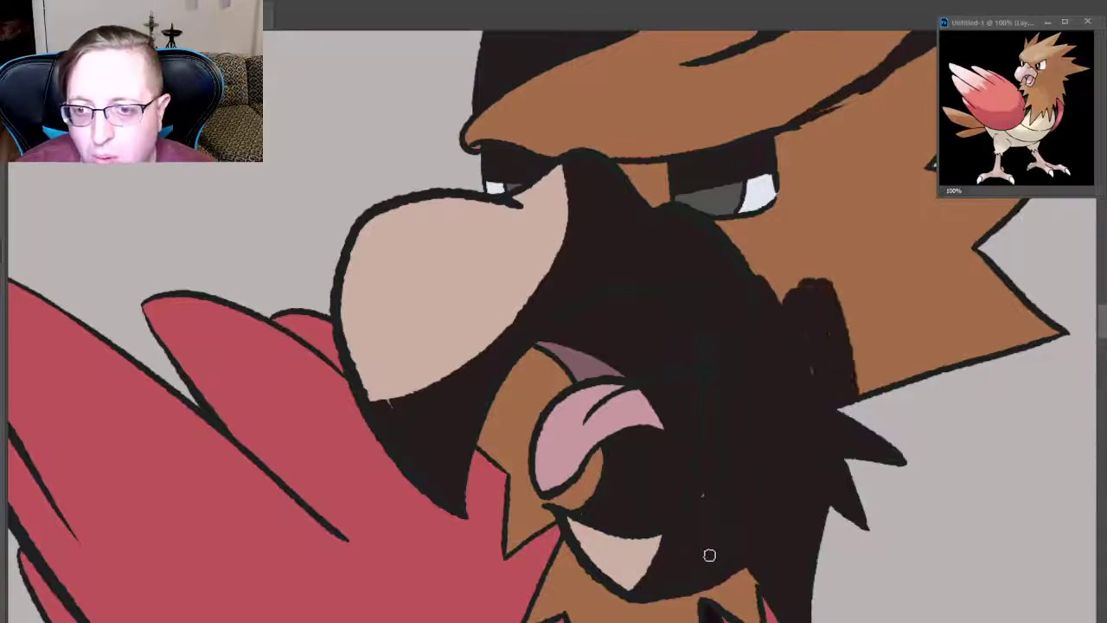
- Spread dark fur shadow across the brown cheek to the right, filling leftover spots
{"action": "mouse_move", "coordinate": [831, 285]}
{"action": "left_mouse_down"}
{"action": "mouse_move", "coordinate": [865, 390]}
{"action": "mouse_move", "coordinate": [917, 381]}
{"action": "left_mouse_up"}
{"action": "mouse_move", "coordinate": [883, 275]}
{"action": "left_mouse_down"}
{"action": "mouse_move", "coordinate": [926, 374]}
{"action": "mouse_move", "coordinate": [947, 367]}
{"action": "left_mouse_up"}
{"action": "mouse_move", "coordinate": [926, 259]}
{"action": "left_mouse_down"}
{"action": "mouse_move", "coordinate": [965, 364]}
{"action": "mouse_move", "coordinate": [995, 355]}
{"action": "left_mouse_up"}
{"action": "left_click_drag", "start_coordinate": [982, 259], "coordinate": [1030, 346]}
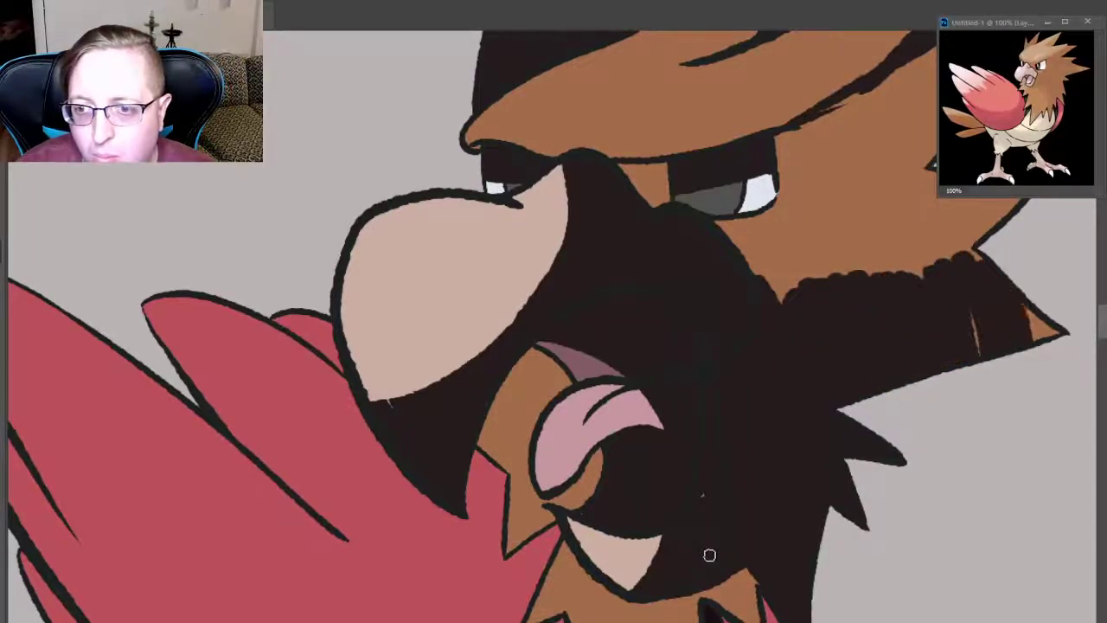
{"action": "left_click_drag", "start_coordinate": [969, 238], "coordinate": [981, 261]}
{"action": "left_click_drag", "start_coordinate": [1026, 308], "coordinate": [1045, 341]}
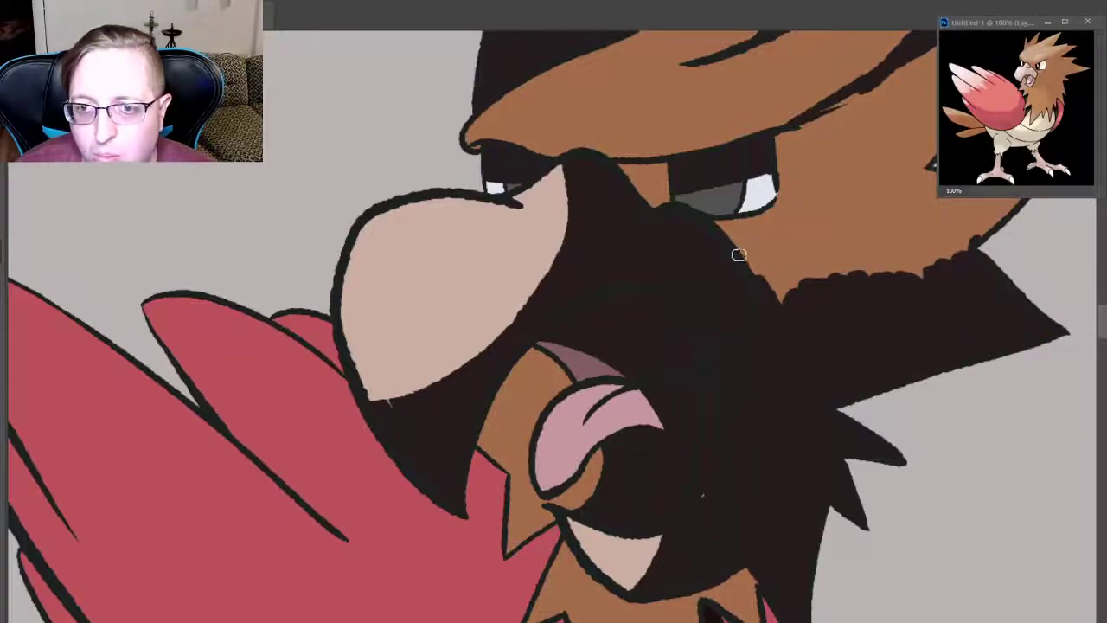
- Darken the head edge near the brow and the patch below and right of the eye
{"action": "mouse_move", "coordinate": [641, 188]}
{"action": "left_mouse_down"}
{"action": "mouse_move", "coordinate": [620, 162]}
{"action": "mouse_move", "coordinate": [683, 170]}
{"action": "mouse_move", "coordinate": [625, 178]}
{"action": "left_mouse_up"}
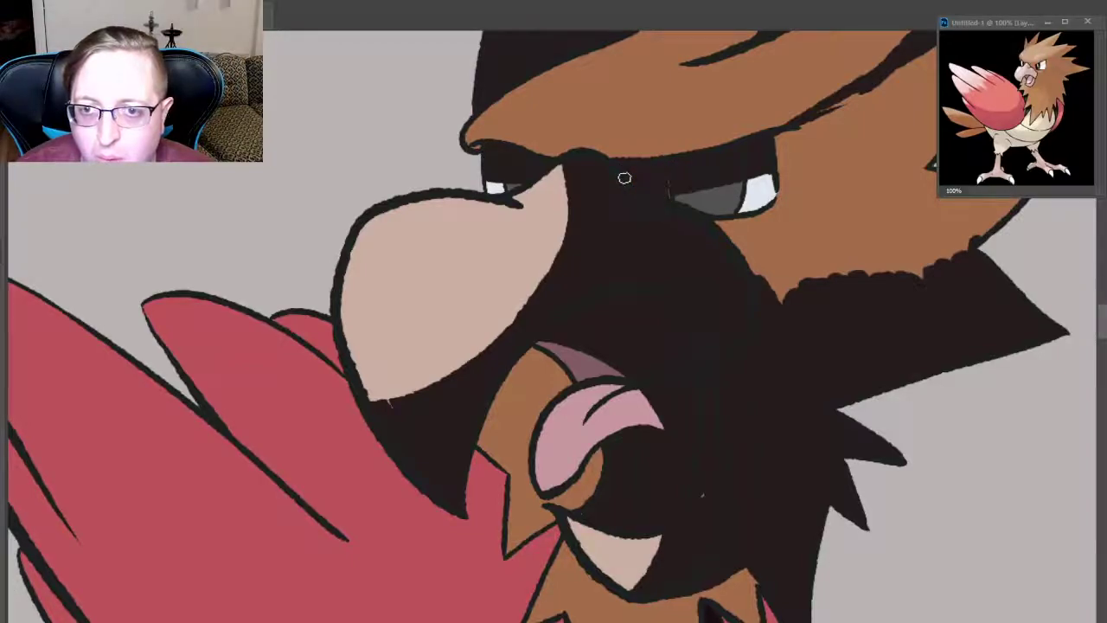
{"action": "mouse_move", "coordinate": [778, 157]}
{"action": "left_mouse_down"}
{"action": "mouse_move", "coordinate": [924, 62]}
{"action": "mouse_move", "coordinate": [796, 217]}
{"action": "mouse_move", "coordinate": [712, 222]}
{"action": "mouse_move", "coordinate": [814, 229]}
{"action": "left_mouse_up"}
{"action": "mouse_move", "coordinate": [715, 225]}
{"action": "left_mouse_down"}
{"action": "mouse_move", "coordinate": [831, 212]}
{"action": "mouse_move", "coordinate": [726, 232]}
{"action": "left_mouse_up"}
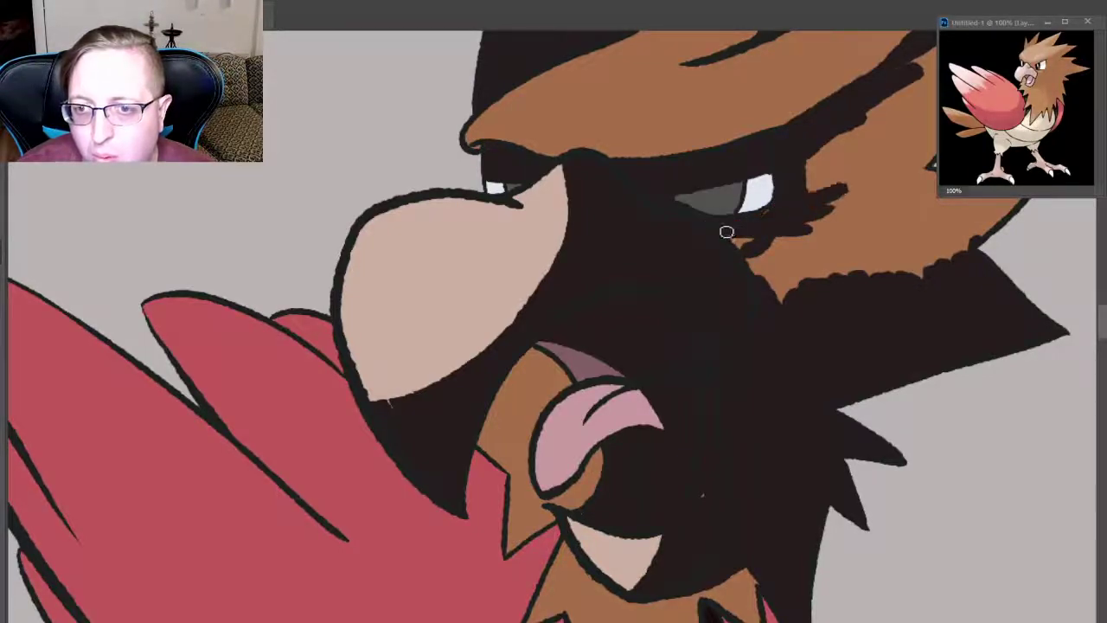
{"action": "left_click_drag", "start_coordinate": [749, 275], "coordinate": [783, 251]}
{"action": "left_click_drag", "start_coordinate": [772, 301], "coordinate": [809, 238]}
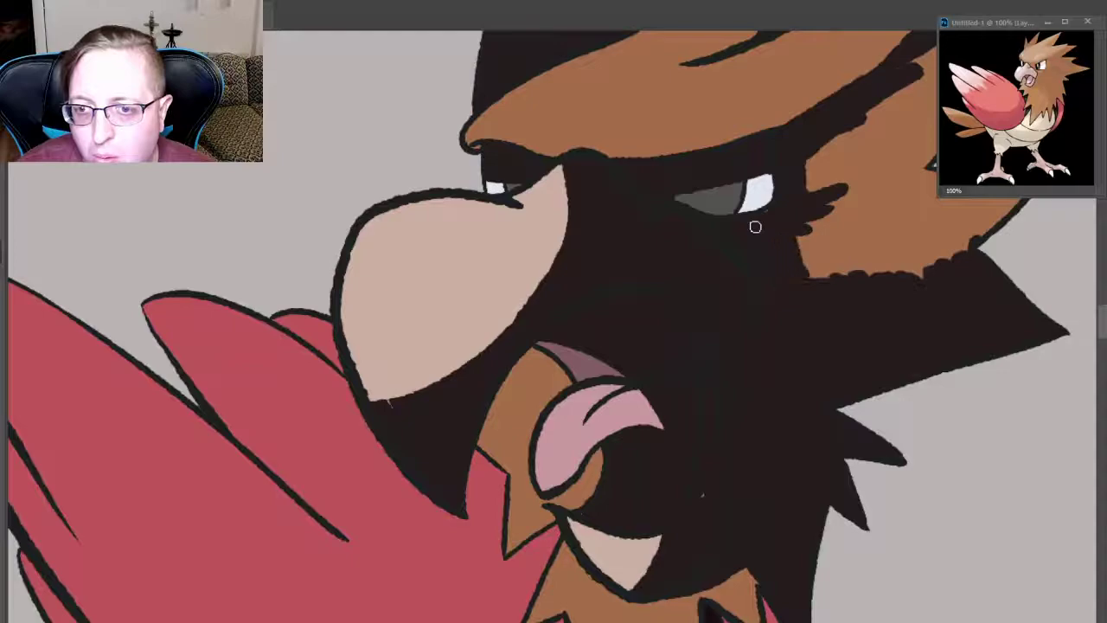
{"action": "left_click_drag", "start_coordinate": [798, 279], "coordinate": [829, 223]}
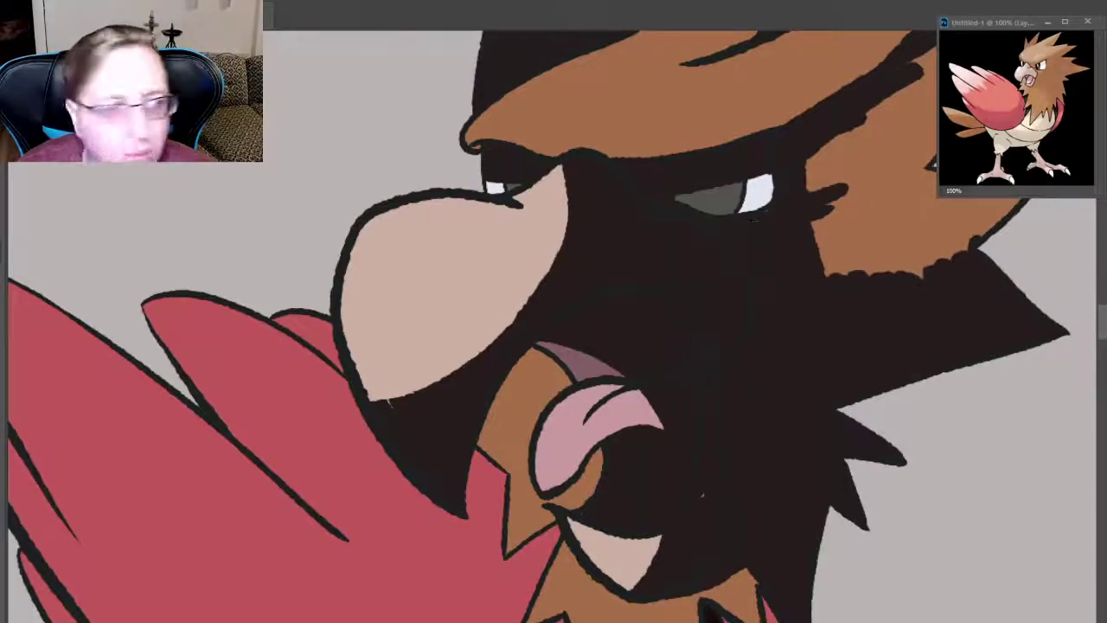
- Cover the remaining brown right of and above the eye in shadow
{"action": "mouse_move", "coordinate": [838, 275]}
{"action": "left_mouse_down"}
{"action": "mouse_move", "coordinate": [836, 210]}
{"action": "mouse_move", "coordinate": [857, 165]}
{"action": "left_mouse_up"}
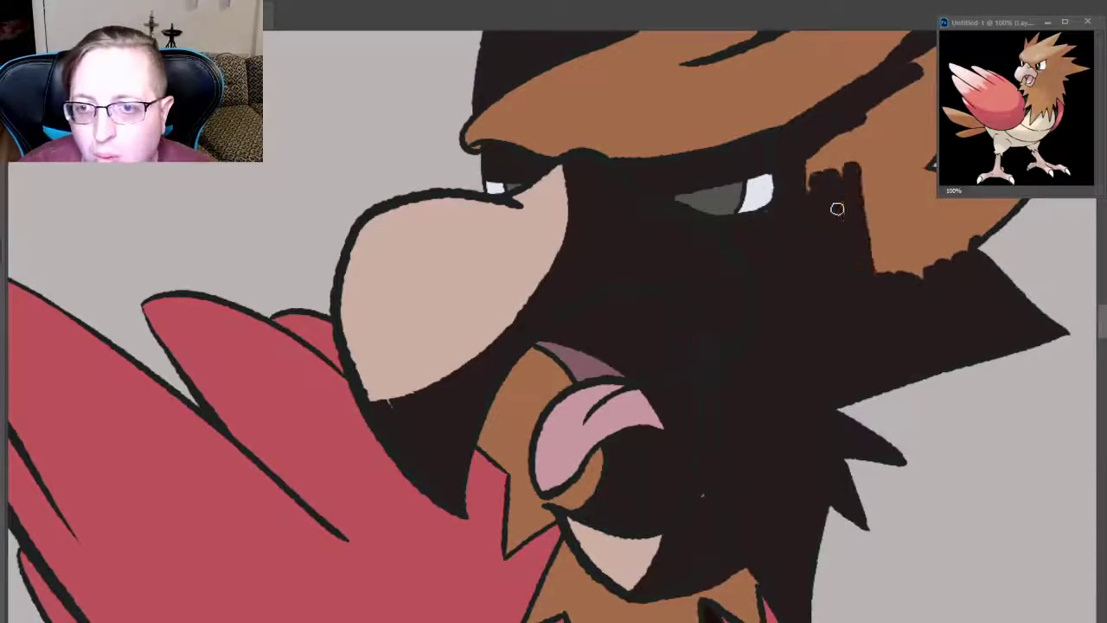
{"action": "left_click_drag", "start_coordinate": [900, 277], "coordinate": [904, 160]}
{"action": "left_click_drag", "start_coordinate": [926, 264], "coordinate": [930, 164]}
{"action": "mouse_move", "coordinate": [956, 251]}
{"action": "left_mouse_down"}
{"action": "mouse_move", "coordinate": [935, 156]}
{"action": "mouse_move", "coordinate": [995, 201]}
{"action": "left_mouse_up"}
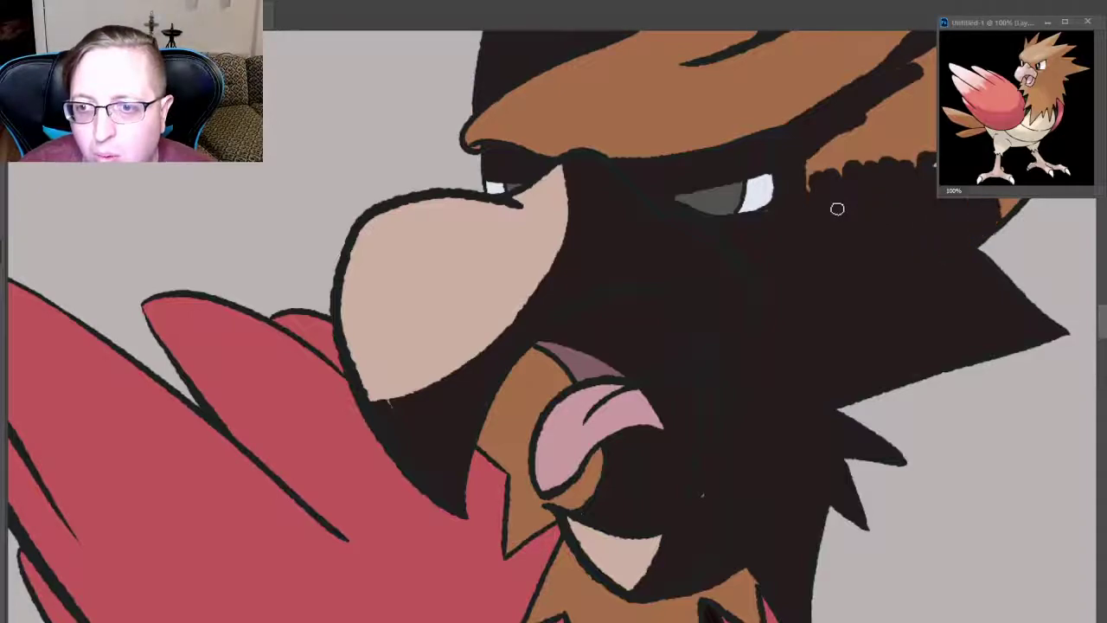
{"action": "left_click_drag", "start_coordinate": [843, 173], "coordinate": [900, 86]}
{"action": "left_click_drag", "start_coordinate": [926, 165], "coordinate": [927, 70]}
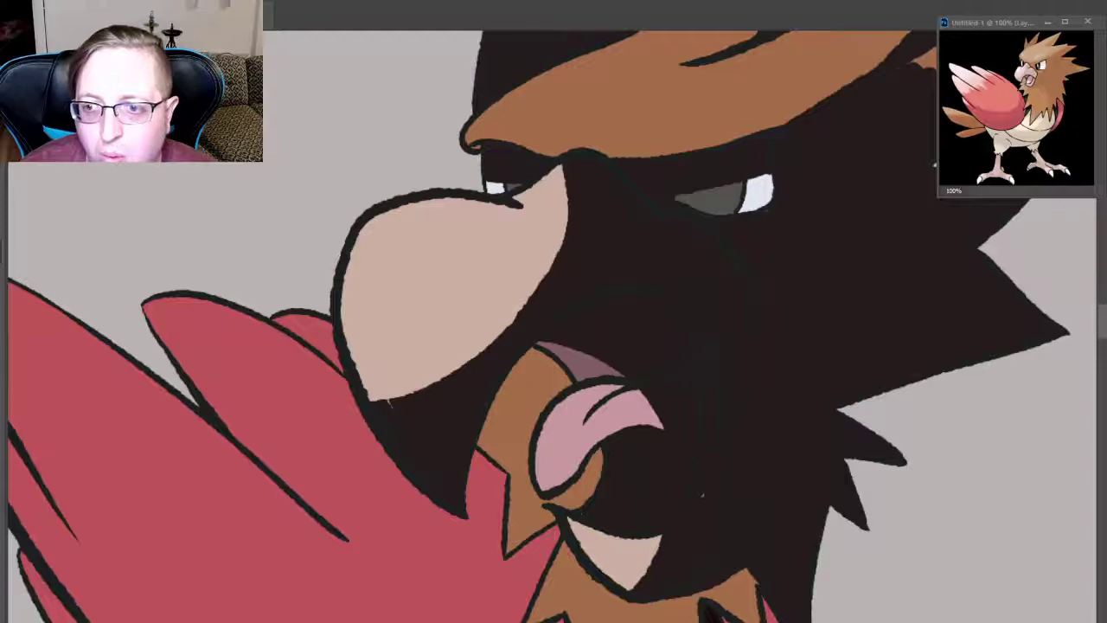
- Paint the rightmost crest spike in black shadow
{"action": "scroll", "coordinate": [1082, 255], "scroll_direction": "up", "scroll_amount": 5}
{"action": "scroll", "coordinate": [1072, 316], "scroll_direction": "up", "scroll_amount": 2}
{"action": "left_click_drag", "start_coordinate": [1004, 294], "coordinate": [935, 337]}
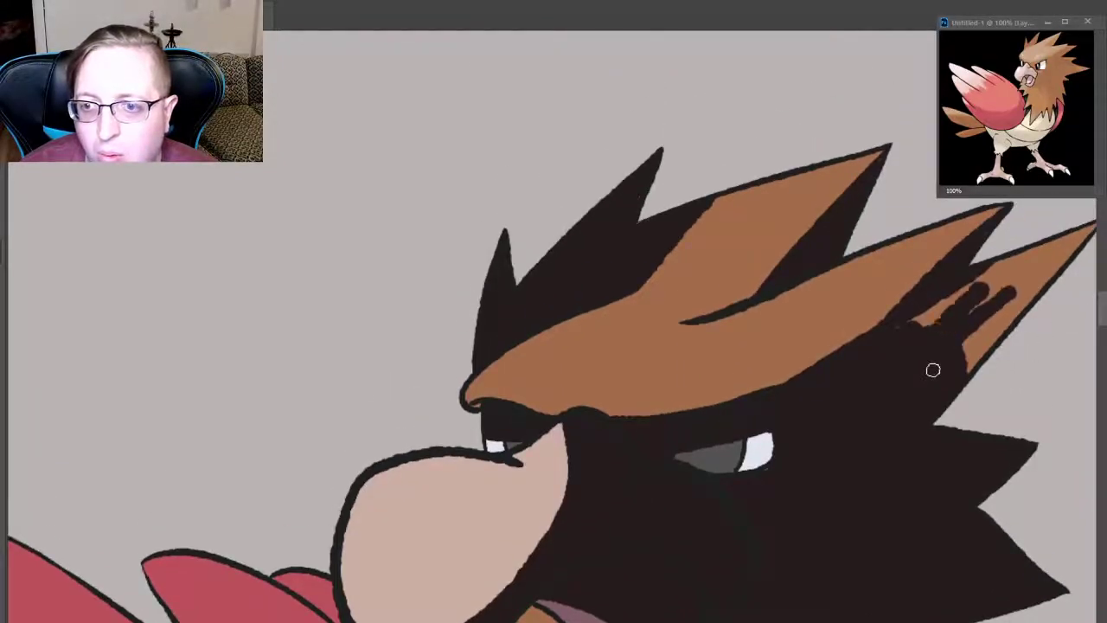
{"action": "left_click_drag", "start_coordinate": [969, 286], "coordinate": [914, 320]}
{"action": "mouse_move", "coordinate": [1069, 238]}
{"action": "left_mouse_down"}
{"action": "mouse_move", "coordinate": [978, 281]}
{"action": "mouse_move", "coordinate": [969, 312]}
{"action": "left_mouse_up"}
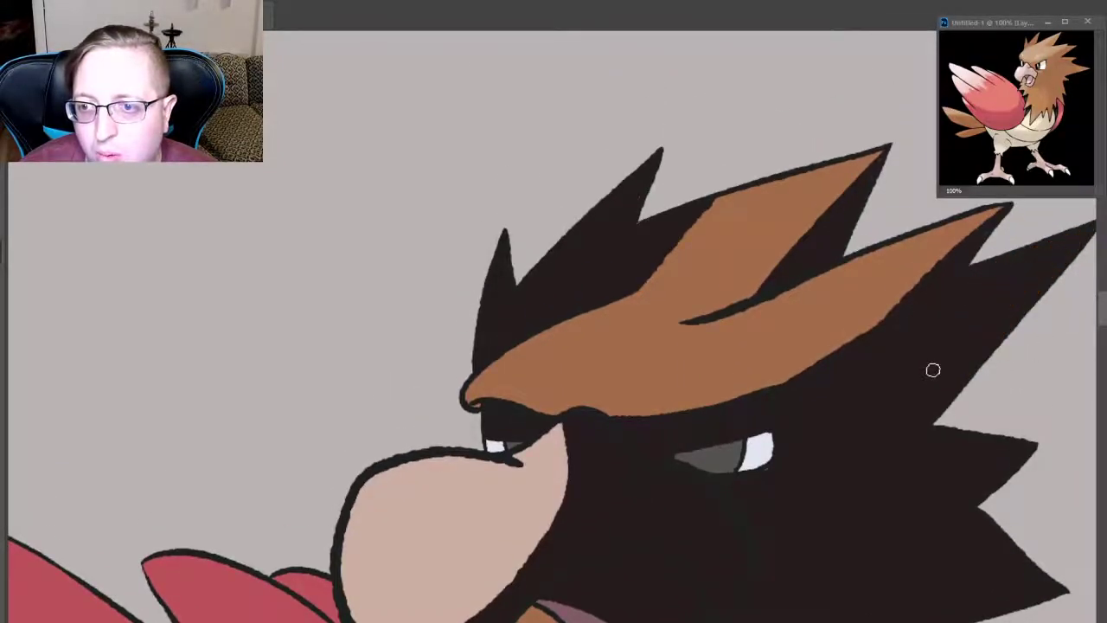
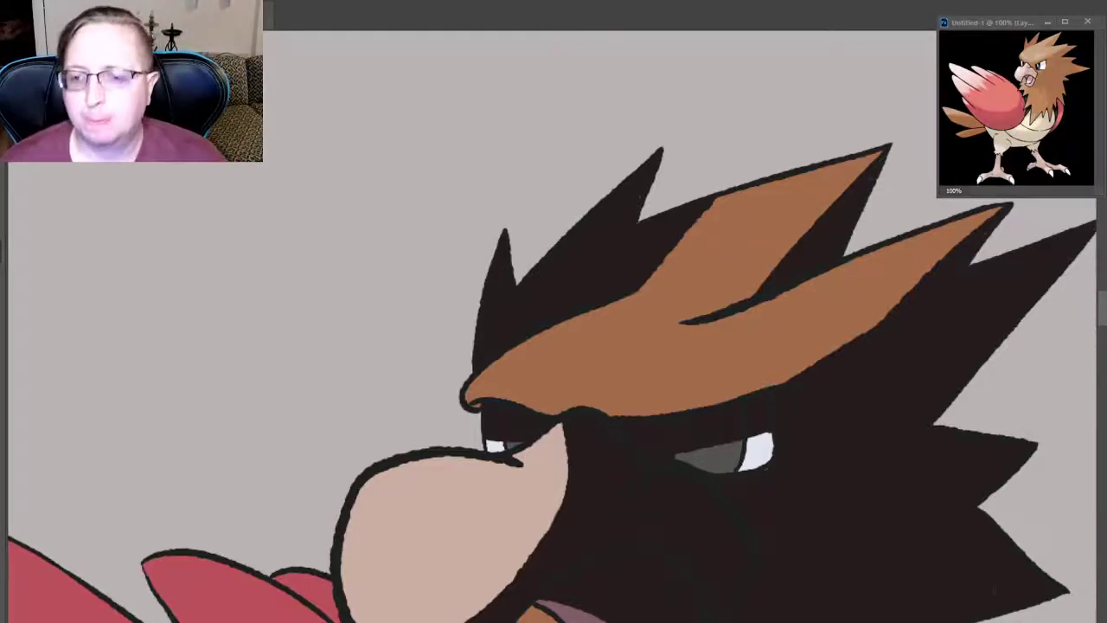
- Draw a dark outline from the brown neck feather tip toward Spearow's eye
{"action": "left_click_drag", "start_coordinate": [1091, 329], "coordinate": [1099, 354]}
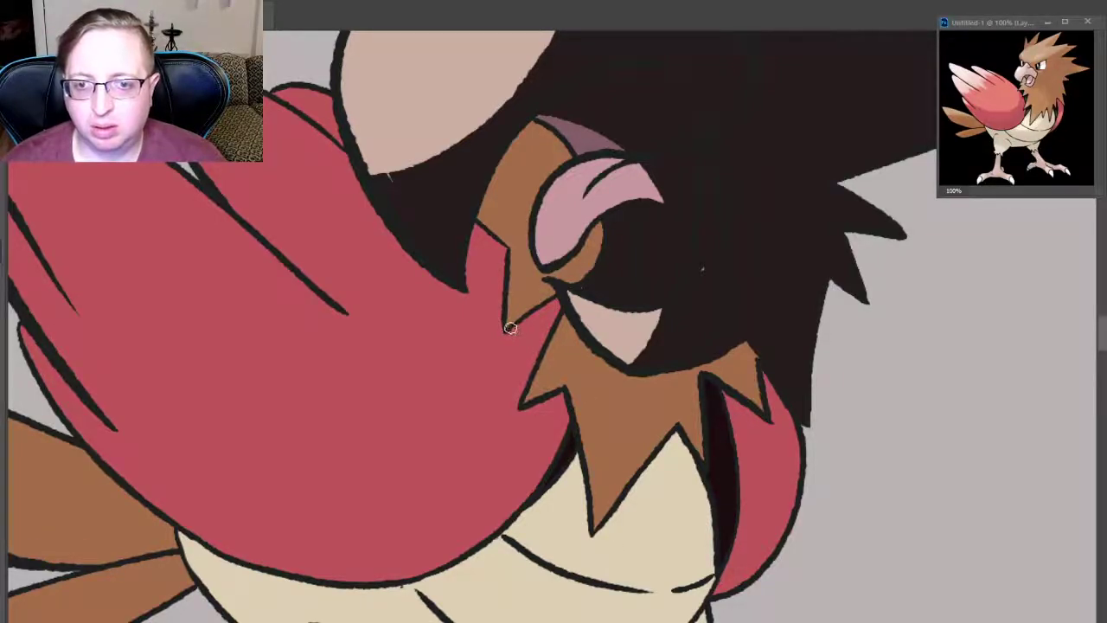
{"action": "left_click_drag", "start_coordinate": [510, 327], "coordinate": [580, 318]}
{"action": "key", "text": "ctrl+z"}
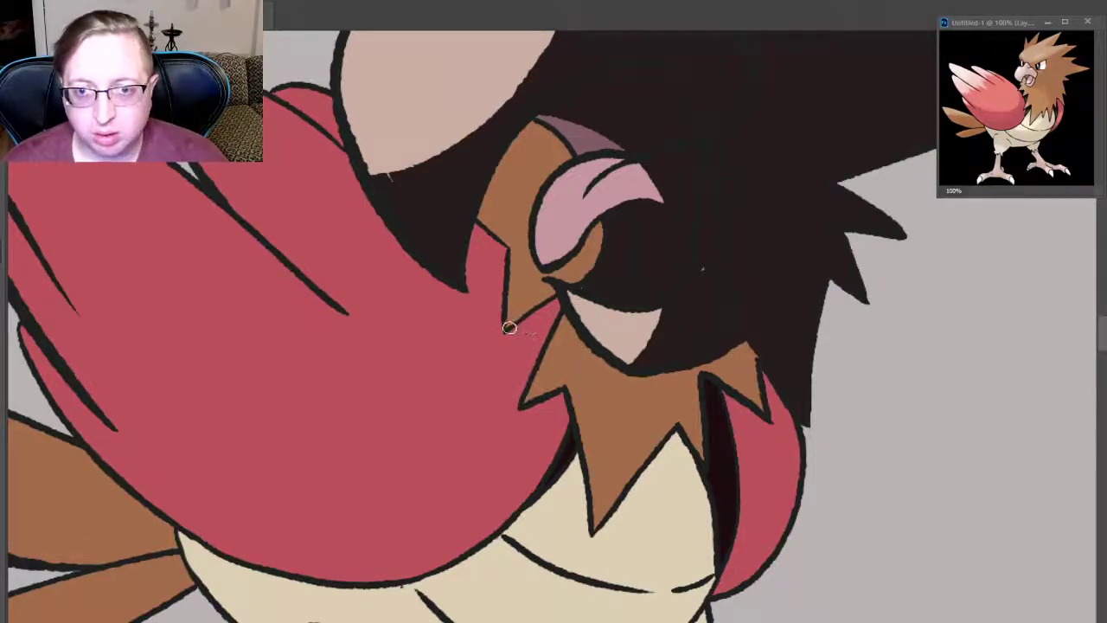
{"action": "left_click_drag", "start_coordinate": [510, 328], "coordinate": [558, 304]}
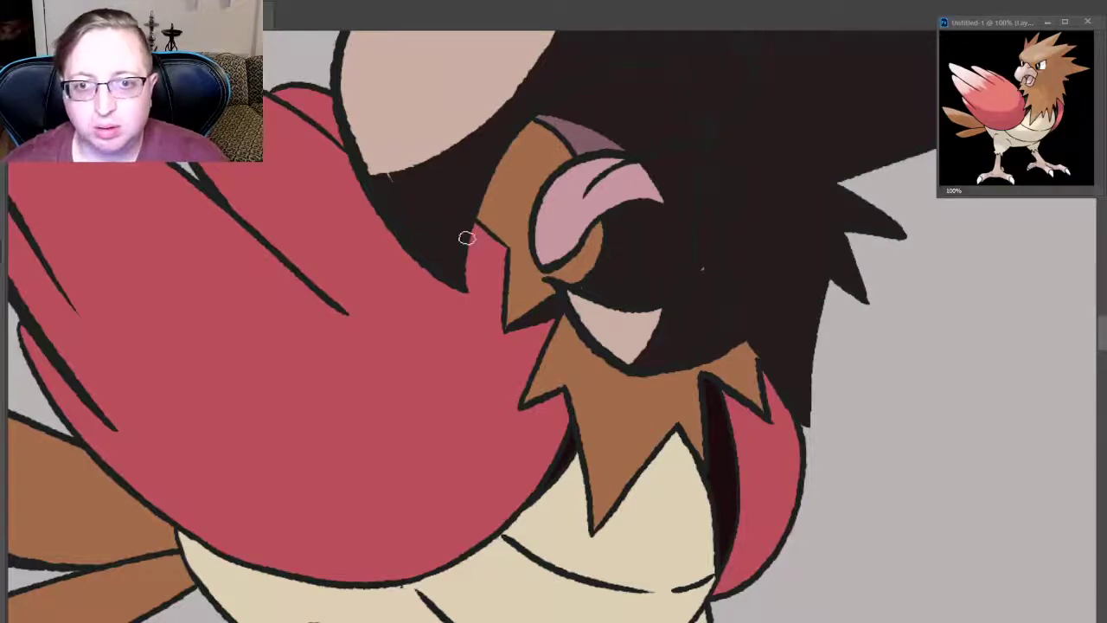
{"action": "left_click_drag", "start_coordinate": [464, 227], "coordinate": [514, 239]}
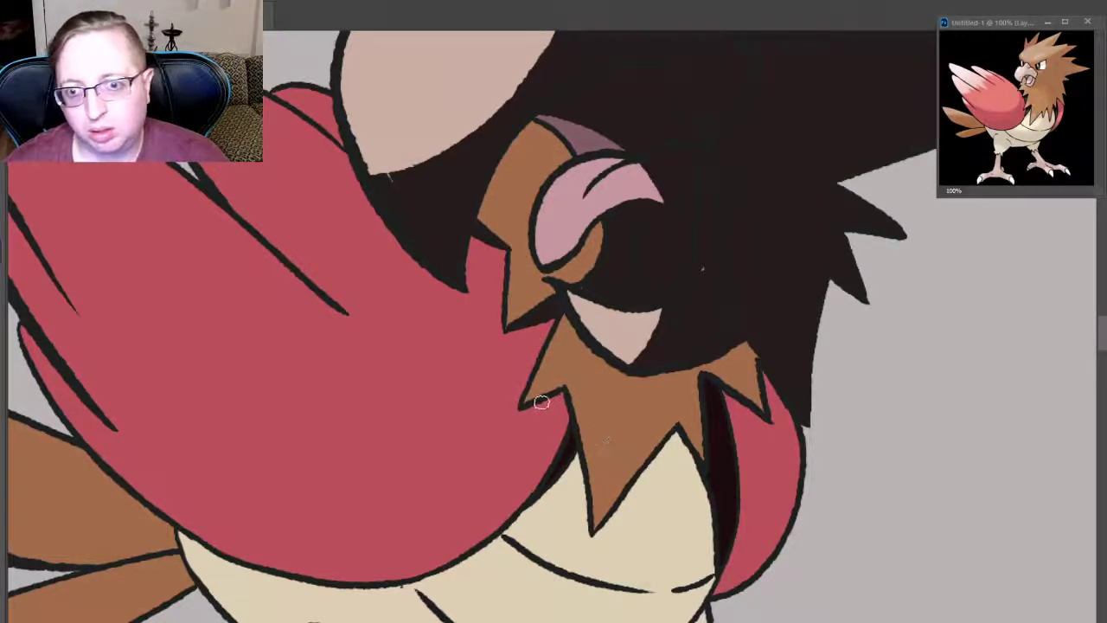
- Thicken the dark outline along the lower brown neck feather edges
{"action": "mouse_move", "coordinate": [522, 400]}
{"action": "left_mouse_down"}
{"action": "mouse_move", "coordinate": [580, 409]}
{"action": "mouse_move", "coordinate": [544, 399]}
{"action": "left_mouse_up"}
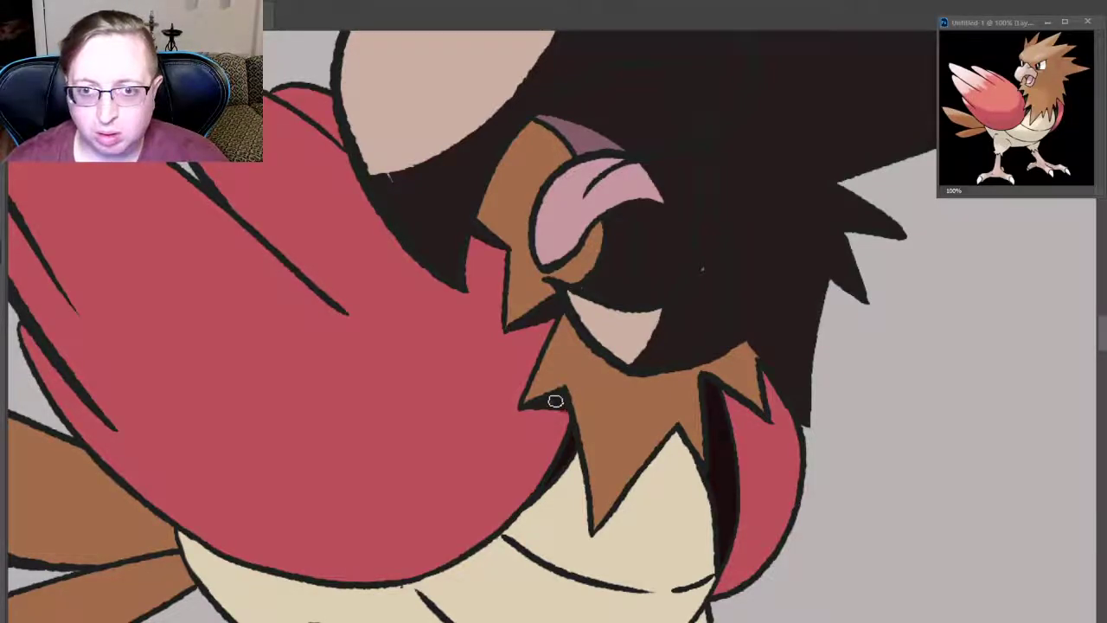
{"action": "left_click_drag", "start_coordinate": [590, 523], "coordinate": [559, 410]}
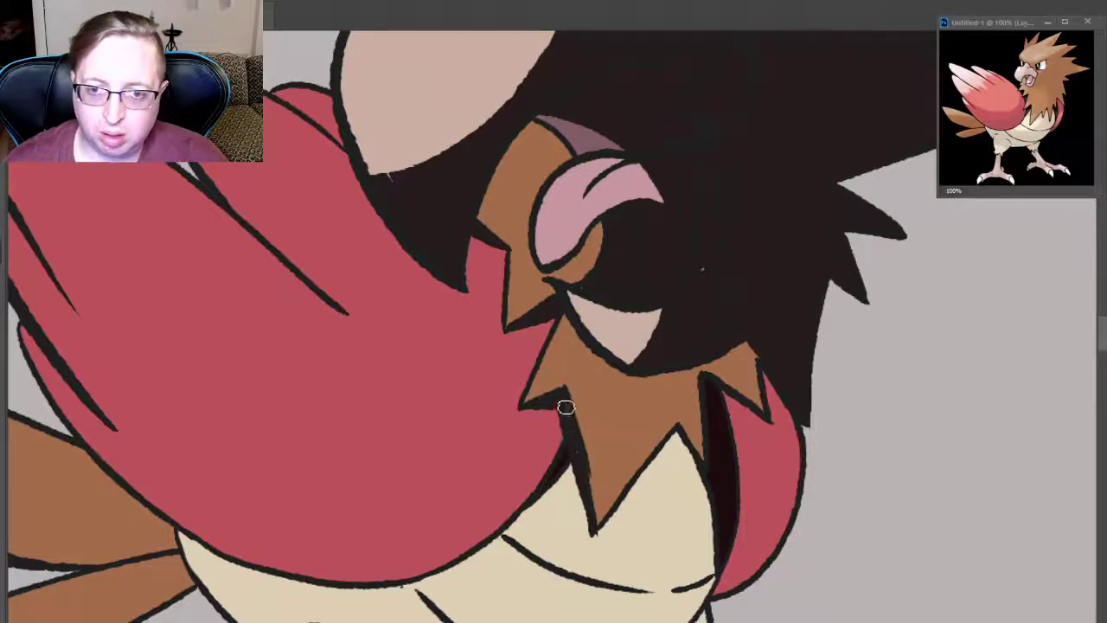
{"action": "left_click_drag", "start_coordinate": [592, 519], "coordinate": [596, 392]}
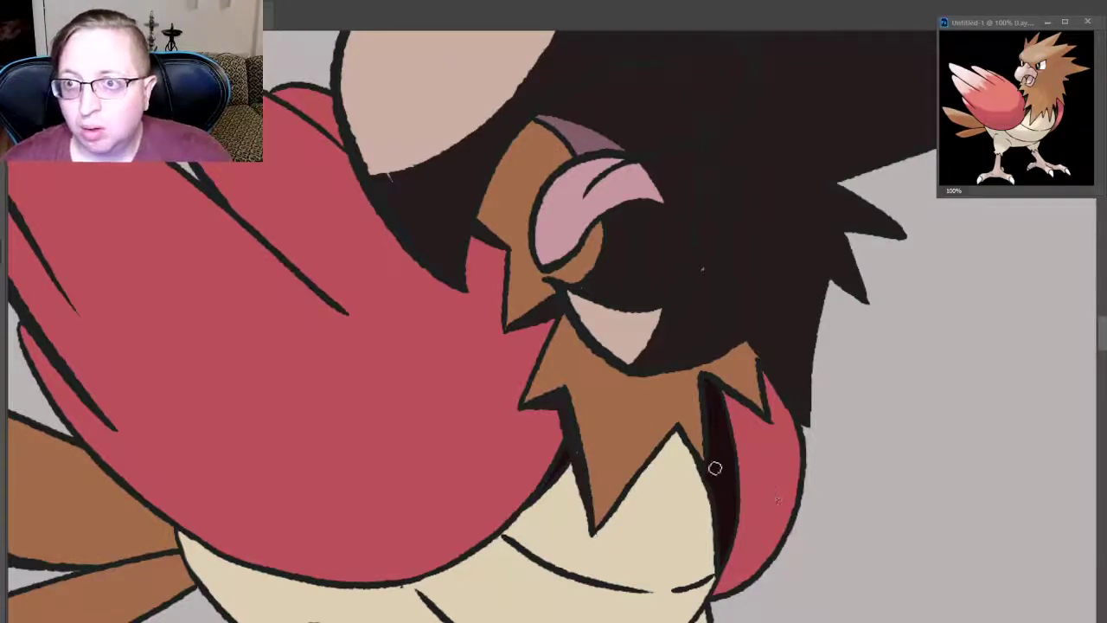
{"action": "mouse_move", "coordinate": [628, 496]}
{"action": "left_mouse_down"}
{"action": "mouse_move", "coordinate": [679, 436]}
{"action": "mouse_move", "coordinate": [611, 518]}
{"action": "mouse_move", "coordinate": [688, 443]}
{"action": "left_mouse_up"}
{"action": "mouse_move", "coordinate": [611, 518]}
{"action": "left_mouse_down"}
{"action": "mouse_move", "coordinate": [661, 468]}
{"action": "mouse_move", "coordinate": [612, 485]}
{"action": "left_mouse_up"}
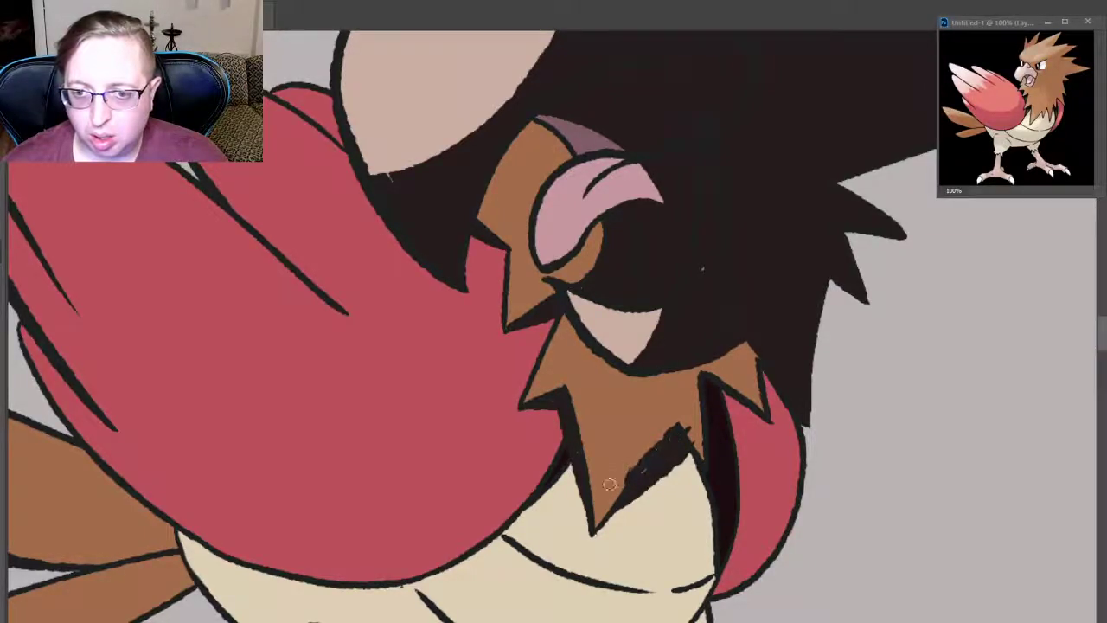
- Darken the brown feather tips and add a curved dark line across the cream chest
{"action": "left_click_drag", "start_coordinate": [666, 433], "coordinate": [610, 485]}
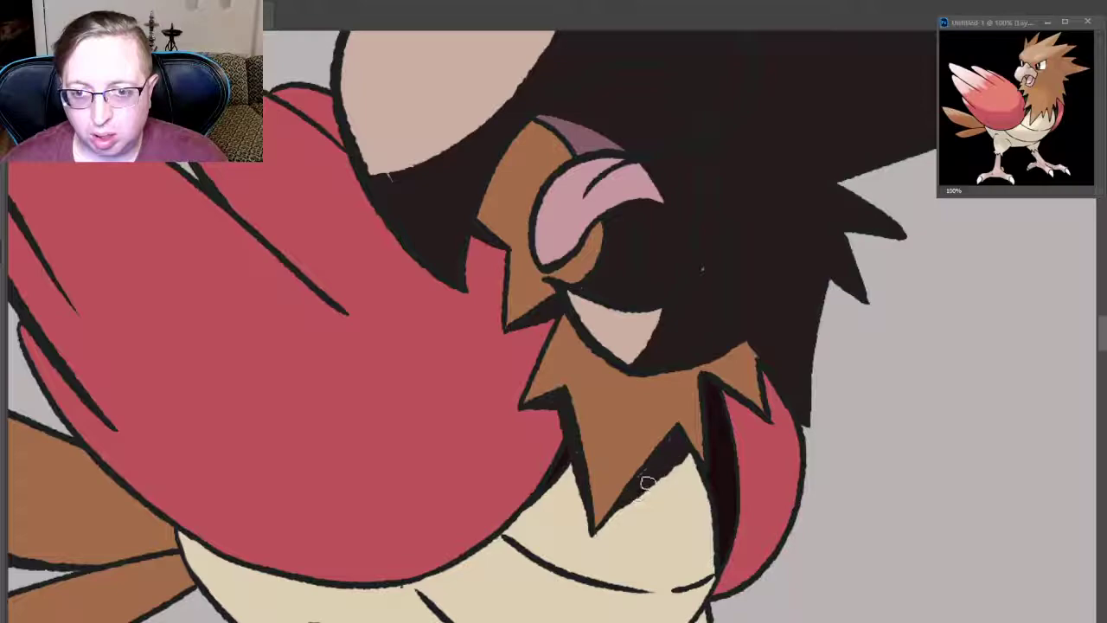
{"action": "left_click_drag", "start_coordinate": [648, 485], "coordinate": [697, 454]}
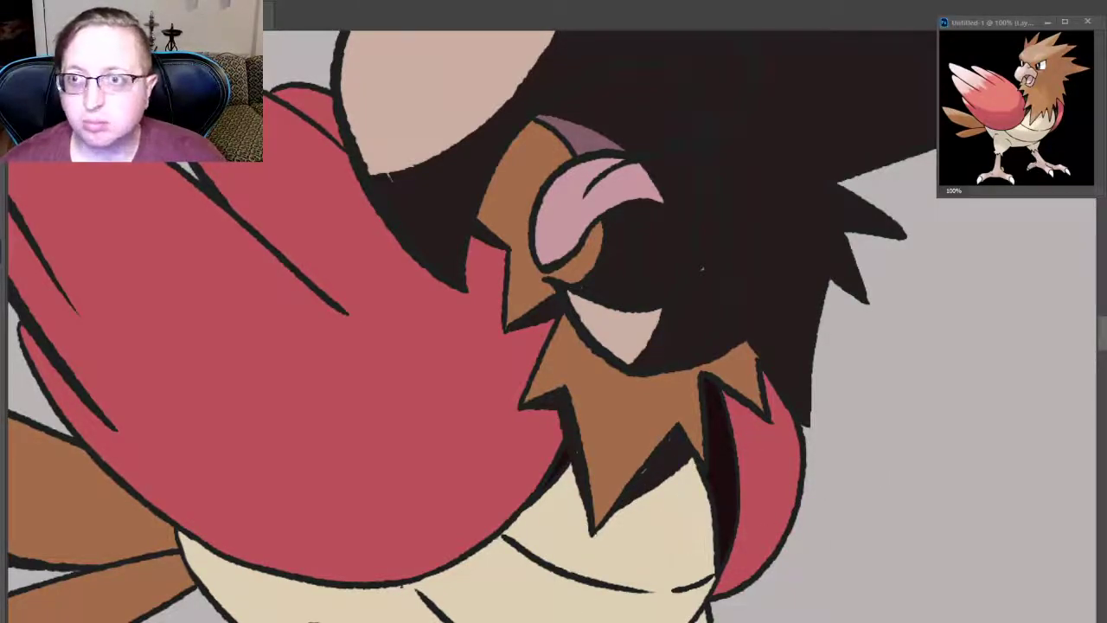
{"action": "left_click_drag", "start_coordinate": [415, 588], "coordinate": [647, 504]}
{"action": "key", "text": "ctrl+z"}
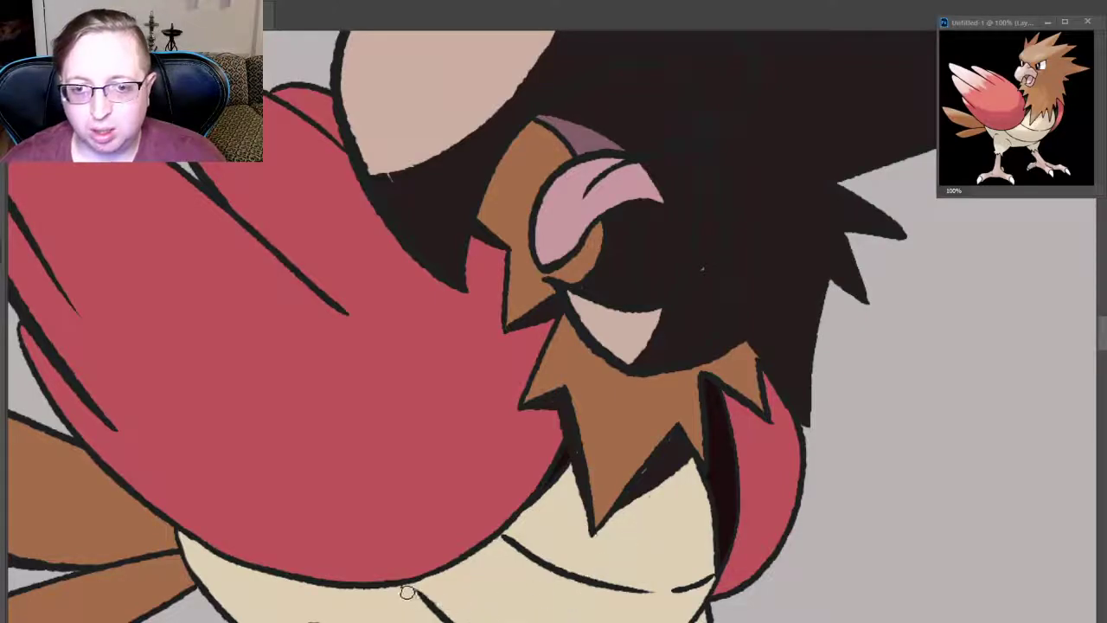
{"action": "left_click_drag", "start_coordinate": [403, 589], "coordinate": [692, 480]}
{"action": "key", "text": "ctrl+z"}
{"action": "left_click_drag", "start_coordinate": [385, 592], "coordinate": [693, 472]}
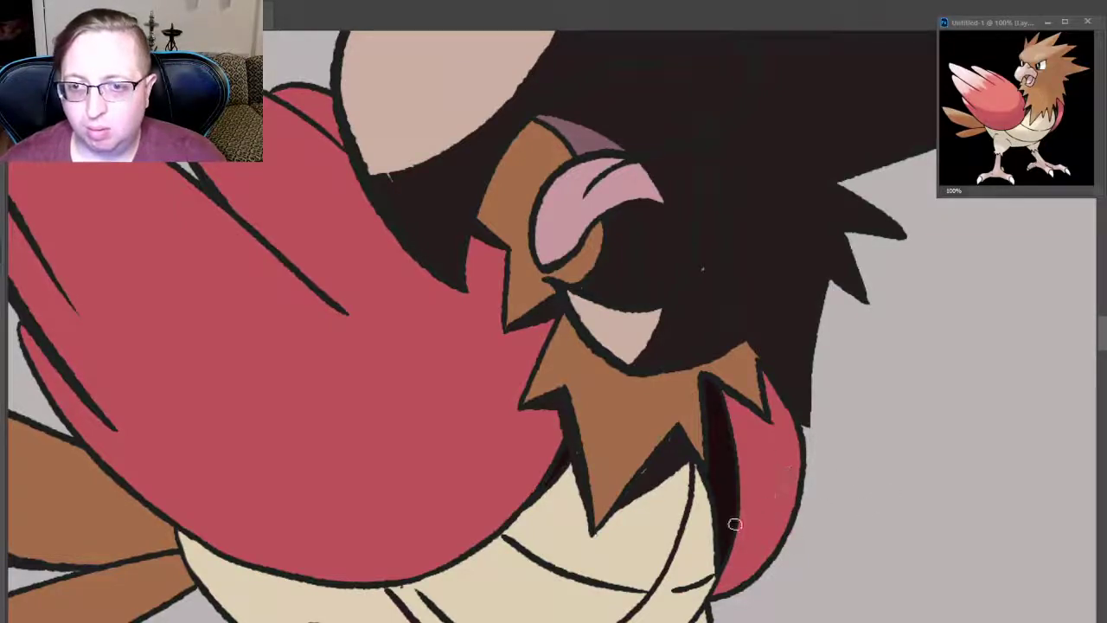
- Paint dark shading down the inner edge of the right red wing below the feathers
{"action": "mouse_move", "coordinate": [735, 524]}
{"action": "left_mouse_down"}
{"action": "mouse_move", "coordinate": [793, 468]}
{"action": "mouse_move", "coordinate": [766, 376]}
{"action": "left_mouse_up"}
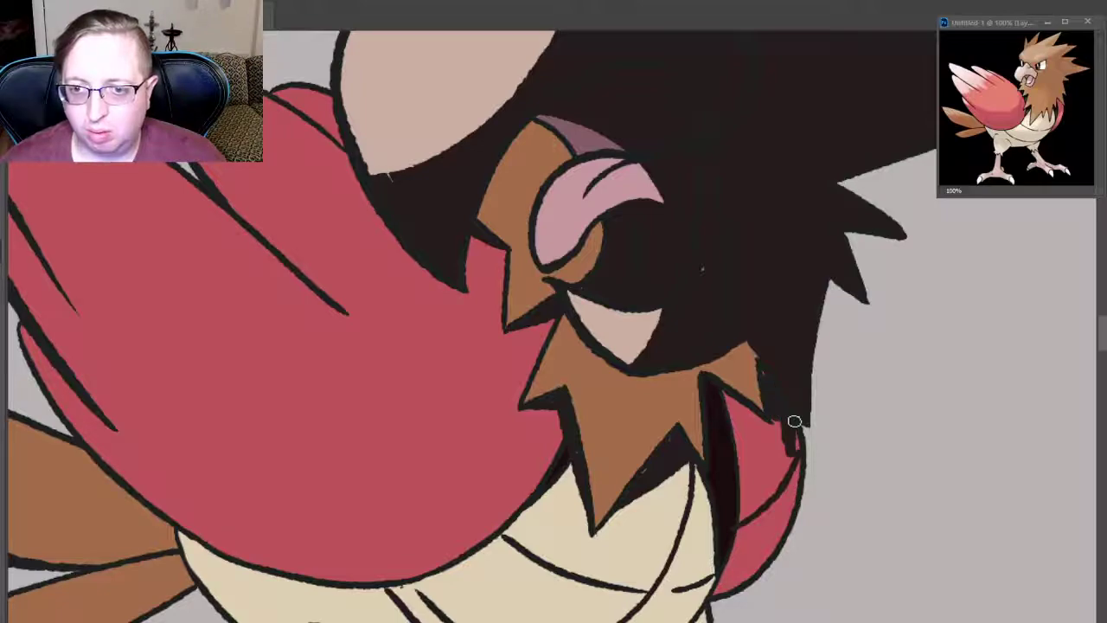
{"action": "left_click_drag", "start_coordinate": [779, 462], "coordinate": [794, 421]}
{"action": "left_click_drag", "start_coordinate": [783, 467], "coordinate": [742, 500]}
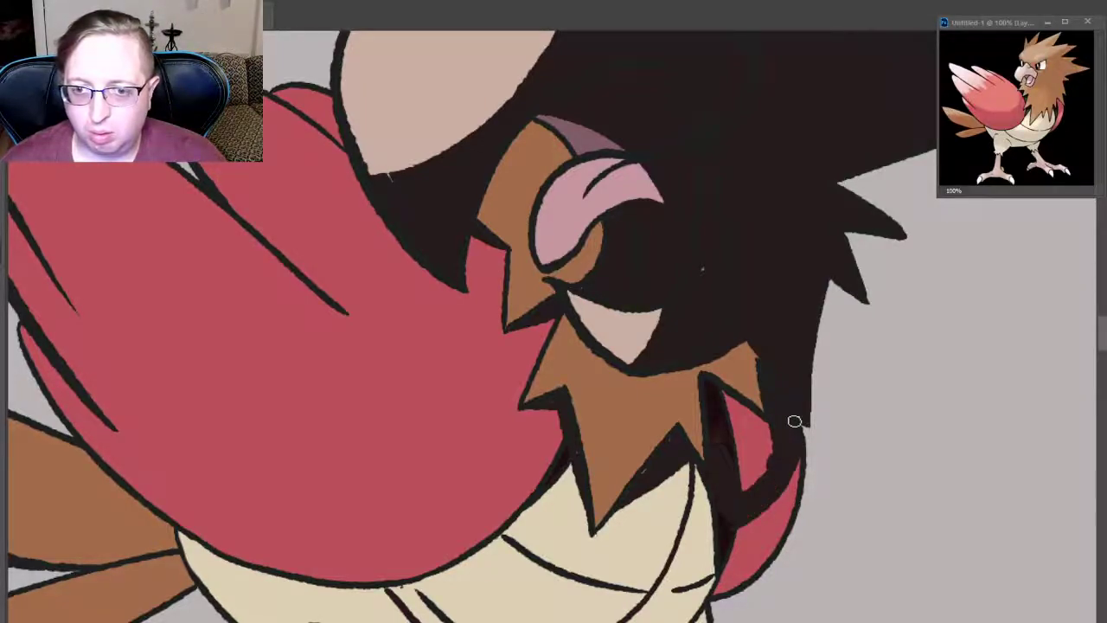
{"action": "key", "text": "ctrl+z"}
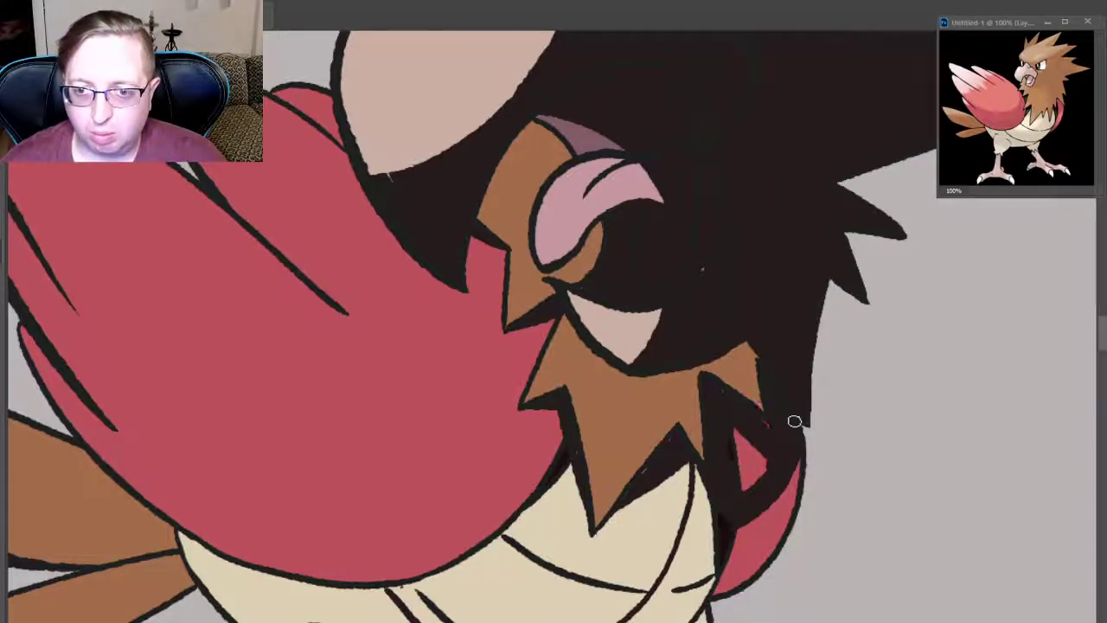
{"action": "key", "text": "ctrl+z"}
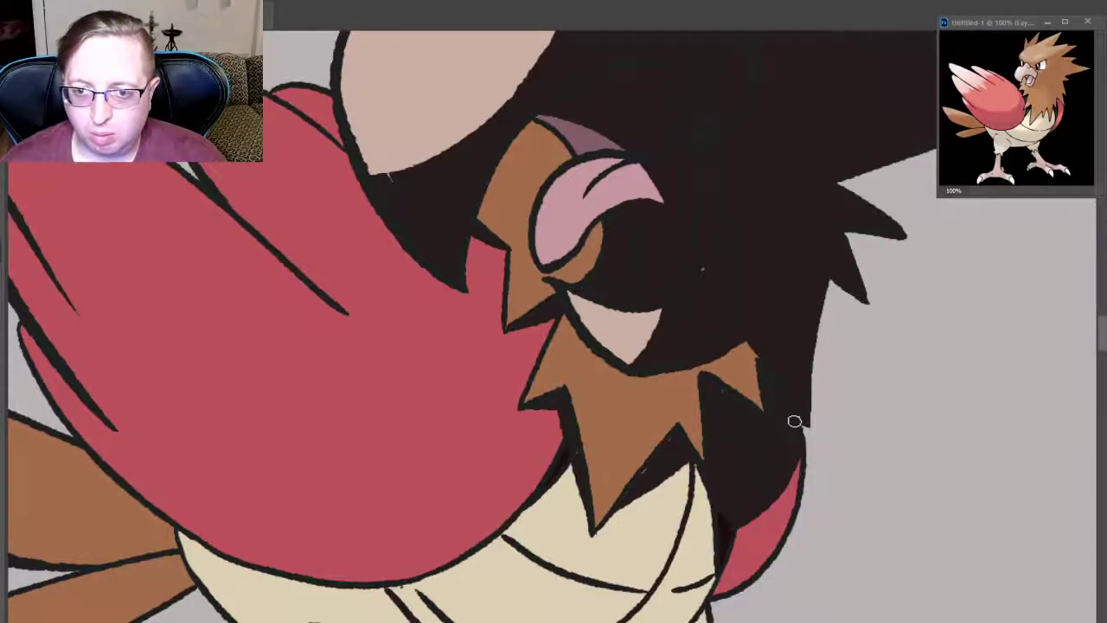
{"action": "left_click_drag", "start_coordinate": [720, 564], "coordinate": [696, 604]}
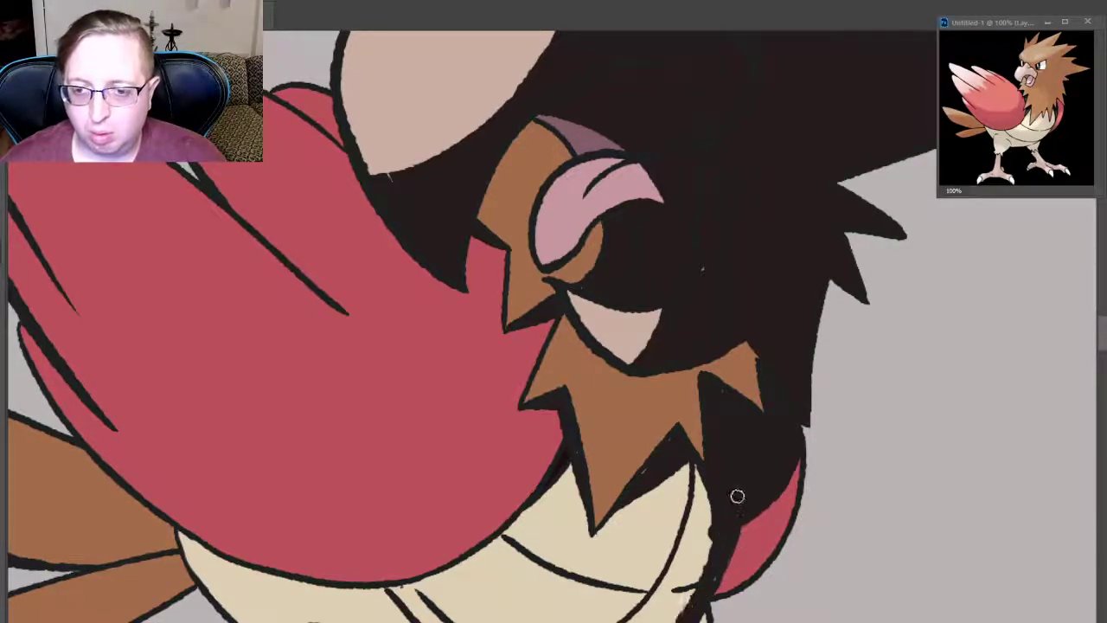
{"action": "left_click_drag", "start_coordinate": [719, 525], "coordinate": [696, 589]}
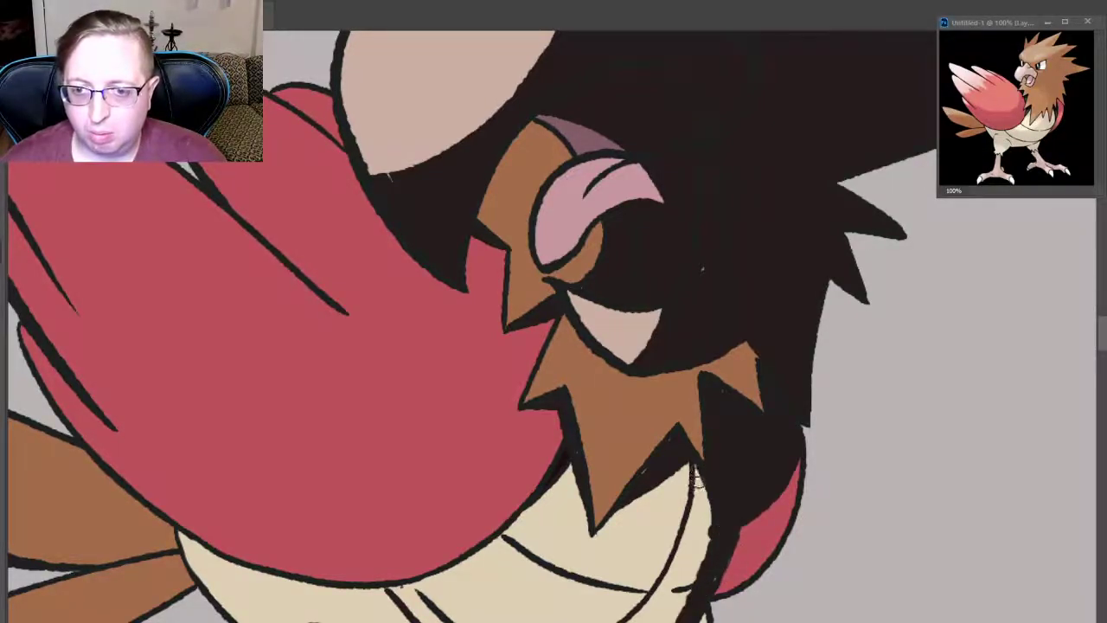
{"action": "mouse_move", "coordinate": [704, 544]}
{"action": "left_mouse_down"}
{"action": "mouse_move", "coordinate": [699, 469]}
{"action": "mouse_move", "coordinate": [693, 571]}
{"action": "left_mouse_up"}
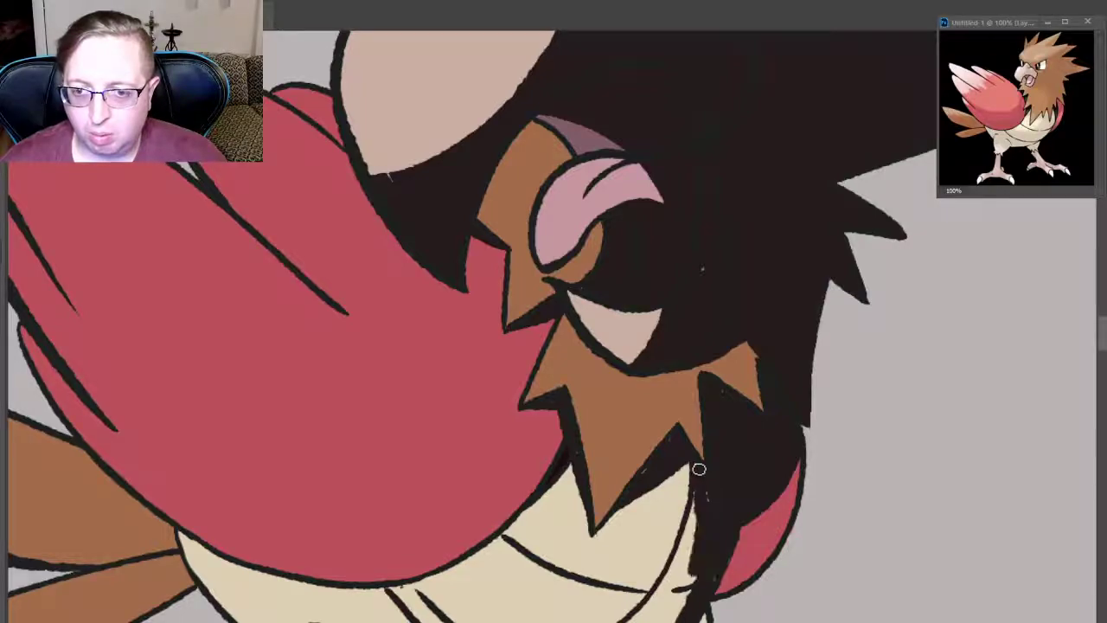
{"action": "mouse_move", "coordinate": [699, 469]}
{"action": "left_mouse_down"}
{"action": "mouse_move", "coordinate": [675, 595]}
{"action": "mouse_move", "coordinate": [647, 611]}
{"action": "left_mouse_up"}
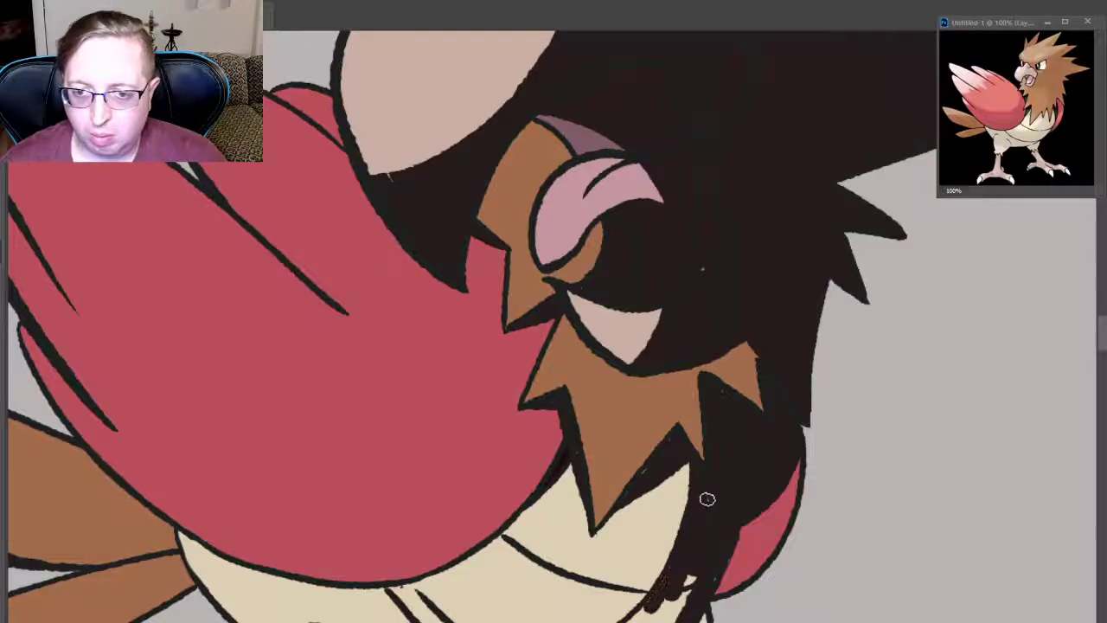
{"action": "left_click_drag", "start_coordinate": [692, 576], "coordinate": [668, 619]}
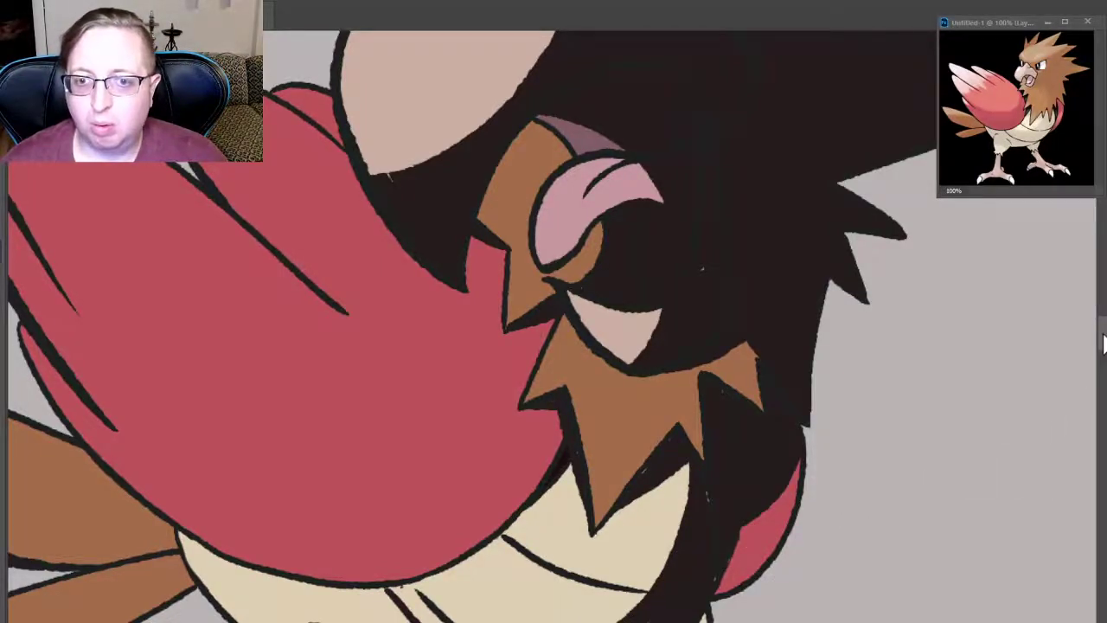
{"action": "scroll", "coordinate": [1104, 345], "scroll_direction": "down", "scroll_amount": 5}
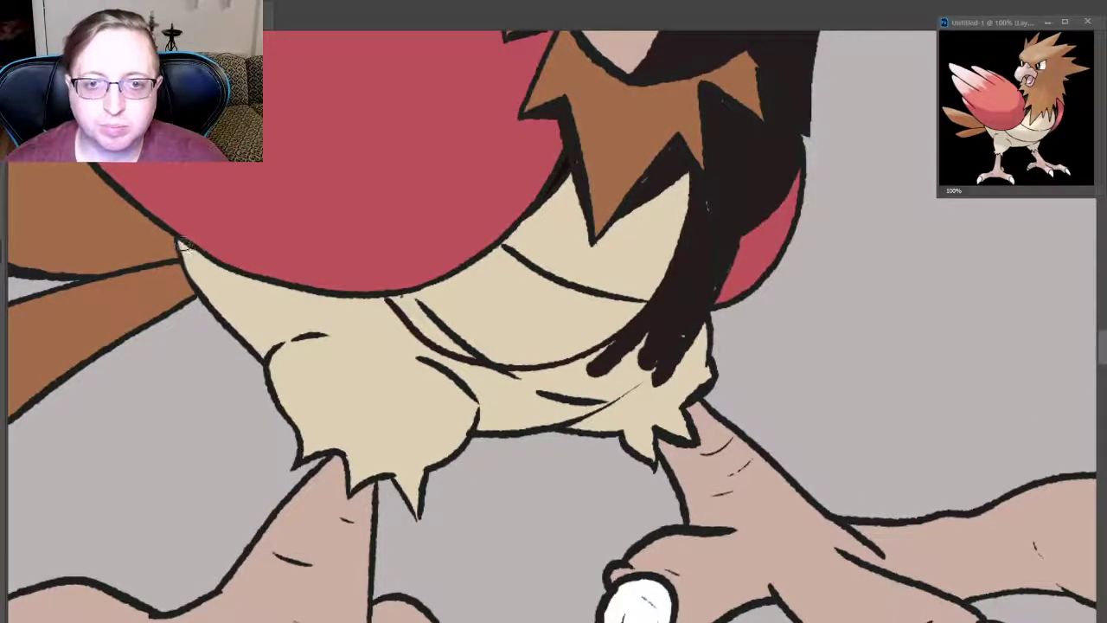
- Paint thick, feathery dark strokes along the boundary under the left red wing
{"action": "mouse_move", "coordinate": [182, 242]}
{"action": "left_mouse_down"}
{"action": "mouse_move", "coordinate": [248, 325]}
{"action": "mouse_move", "coordinate": [287, 355]}
{"action": "left_mouse_up"}
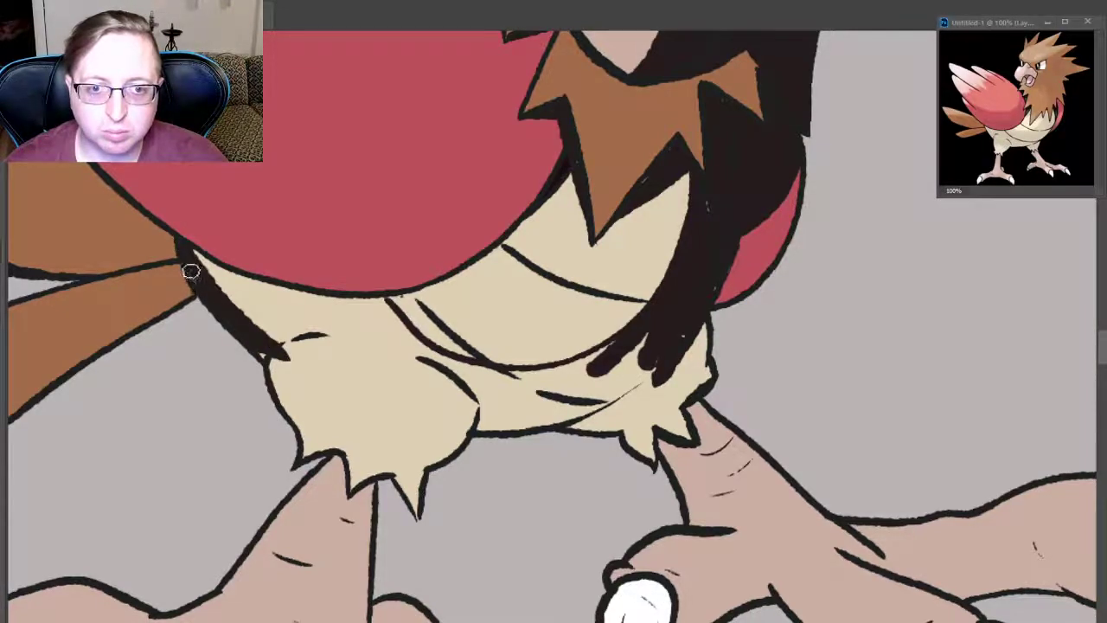
{"action": "left_click_drag", "start_coordinate": [188, 267], "coordinate": [273, 339]}
{"action": "left_click_drag", "start_coordinate": [230, 303], "coordinate": [294, 369]}
{"action": "left_click_drag", "start_coordinate": [259, 322], "coordinate": [274, 370]}
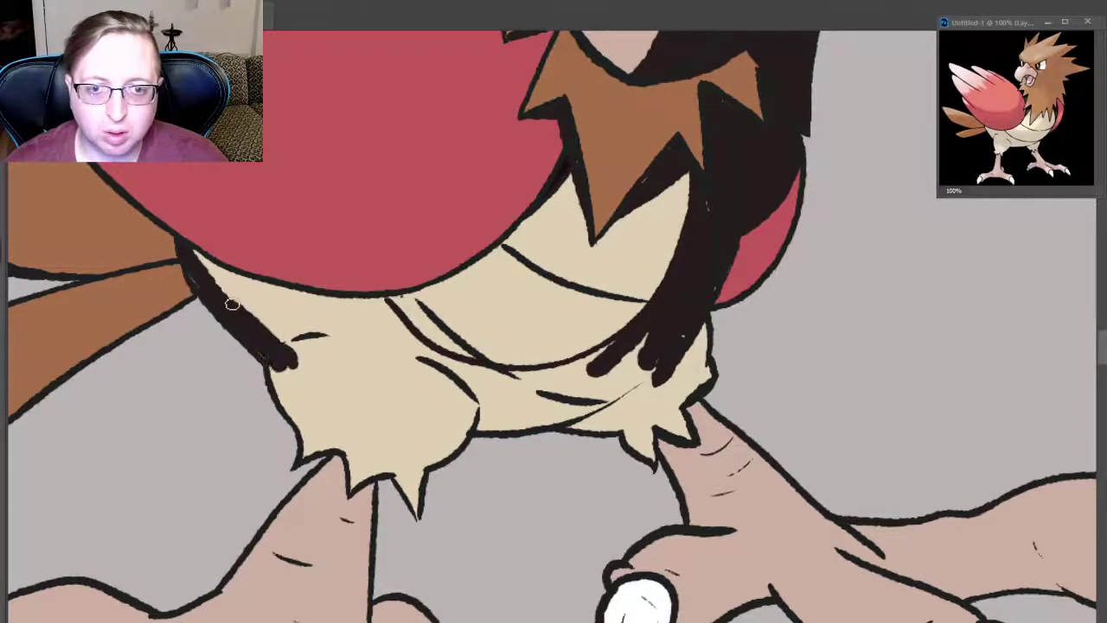
{"action": "left_click_drag", "start_coordinate": [206, 286], "coordinate": [273, 330]}
{"action": "mouse_move", "coordinate": [194, 255]}
{"action": "left_mouse_down"}
{"action": "mouse_move", "coordinate": [251, 303]}
{"action": "mouse_move", "coordinate": [350, 333]}
{"action": "left_mouse_up"}
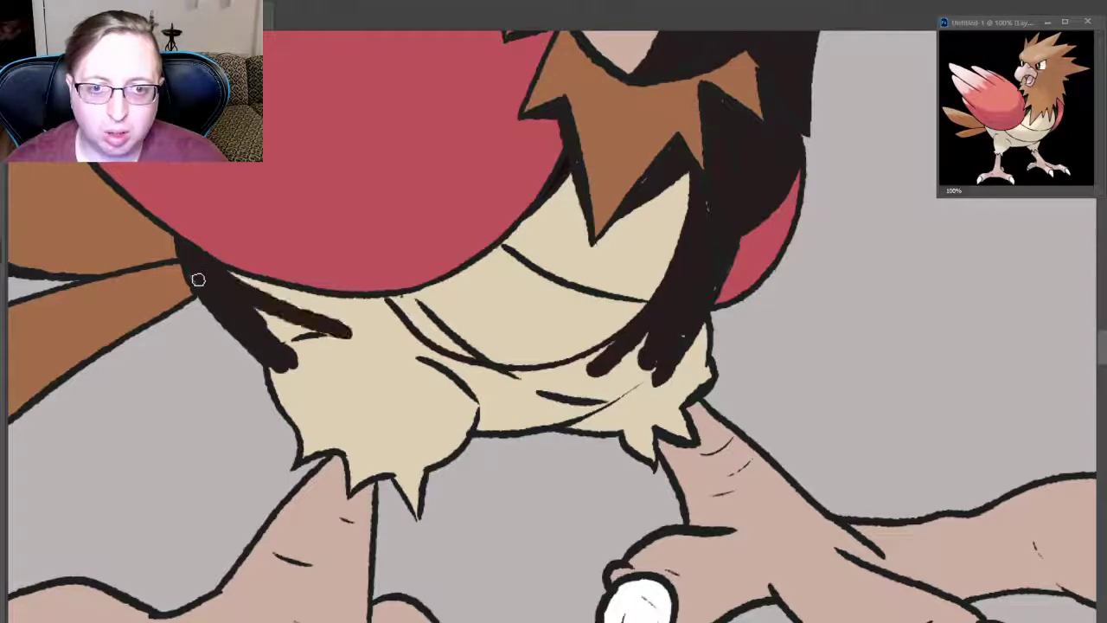
{"action": "mouse_move", "coordinate": [221, 276]}
{"action": "left_mouse_down"}
{"action": "mouse_move", "coordinate": [347, 322]}
{"action": "mouse_move", "coordinate": [392, 298]}
{"action": "left_mouse_up"}
{"action": "mouse_move", "coordinate": [321, 314]}
{"action": "left_mouse_down"}
{"action": "mouse_move", "coordinate": [411, 299]}
{"action": "mouse_move", "coordinate": [339, 316]}
{"action": "left_mouse_up"}
{"action": "key", "text": "ctrl+z"}
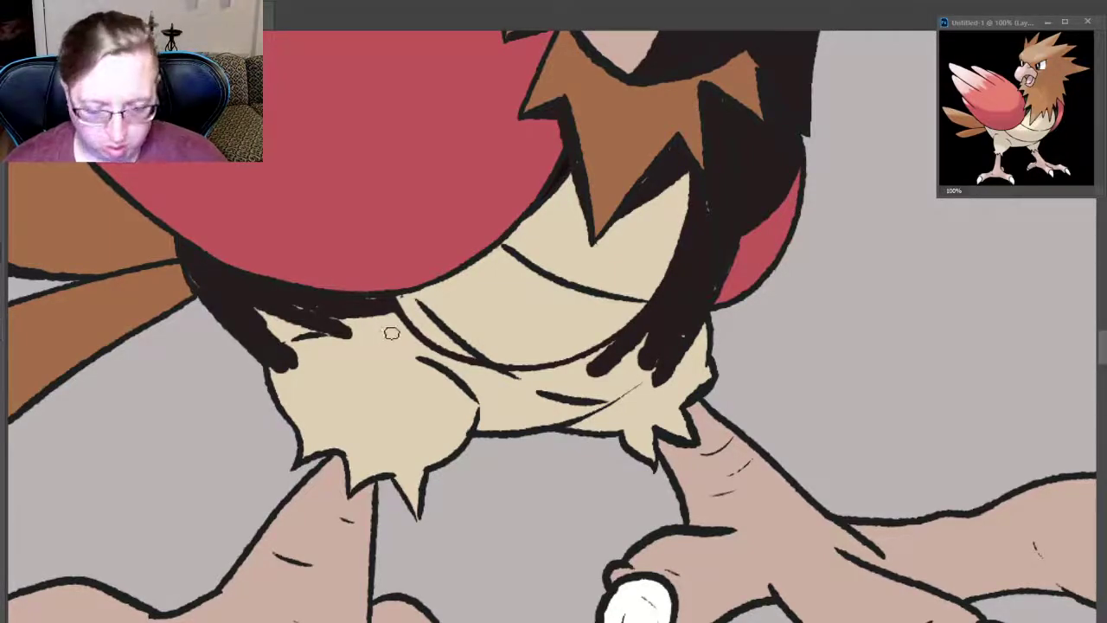
- Fill the chest shadow below the wing, covering the cream streaks inside it
{"action": "mouse_move", "coordinate": [389, 327]}
{"action": "left_mouse_down"}
{"action": "mouse_move", "coordinate": [380, 307]}
{"action": "mouse_move", "coordinate": [299, 377]}
{"action": "left_mouse_up"}
{"action": "mouse_move", "coordinate": [281, 318]}
{"action": "left_mouse_down"}
{"action": "mouse_move", "coordinate": [305, 385]}
{"action": "mouse_move", "coordinate": [437, 457]}
{"action": "left_mouse_up"}
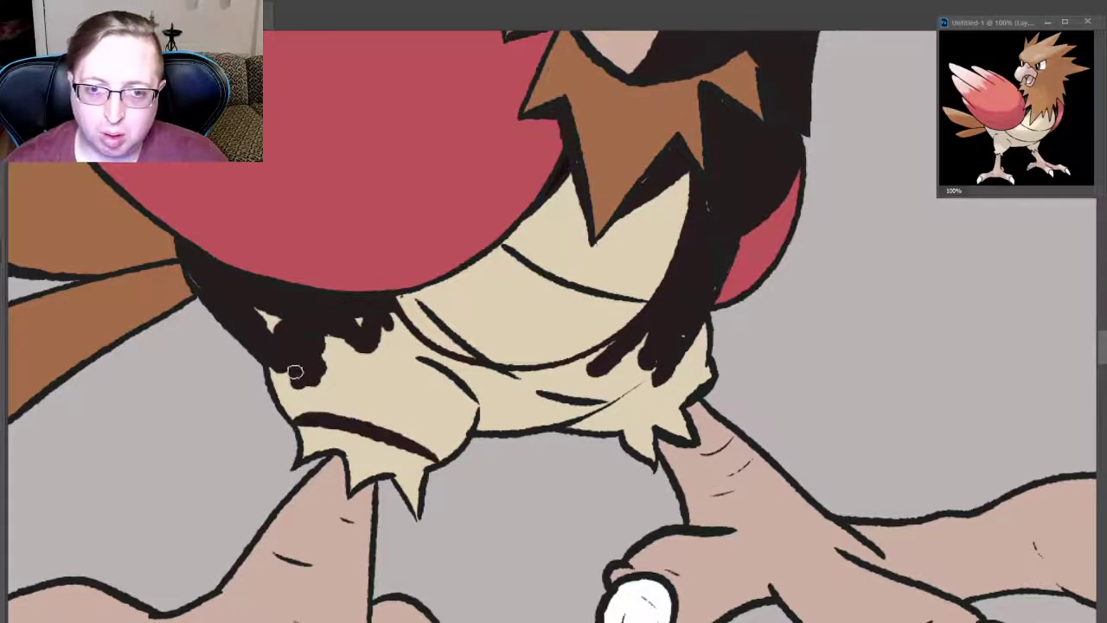
{"action": "mouse_move", "coordinate": [294, 367]}
{"action": "left_mouse_down"}
{"action": "mouse_move", "coordinate": [281, 428]}
{"action": "mouse_move", "coordinate": [288, 386]}
{"action": "mouse_move", "coordinate": [443, 452]}
{"action": "mouse_move", "coordinate": [467, 423]}
{"action": "mouse_move", "coordinate": [441, 452]}
{"action": "left_mouse_up"}
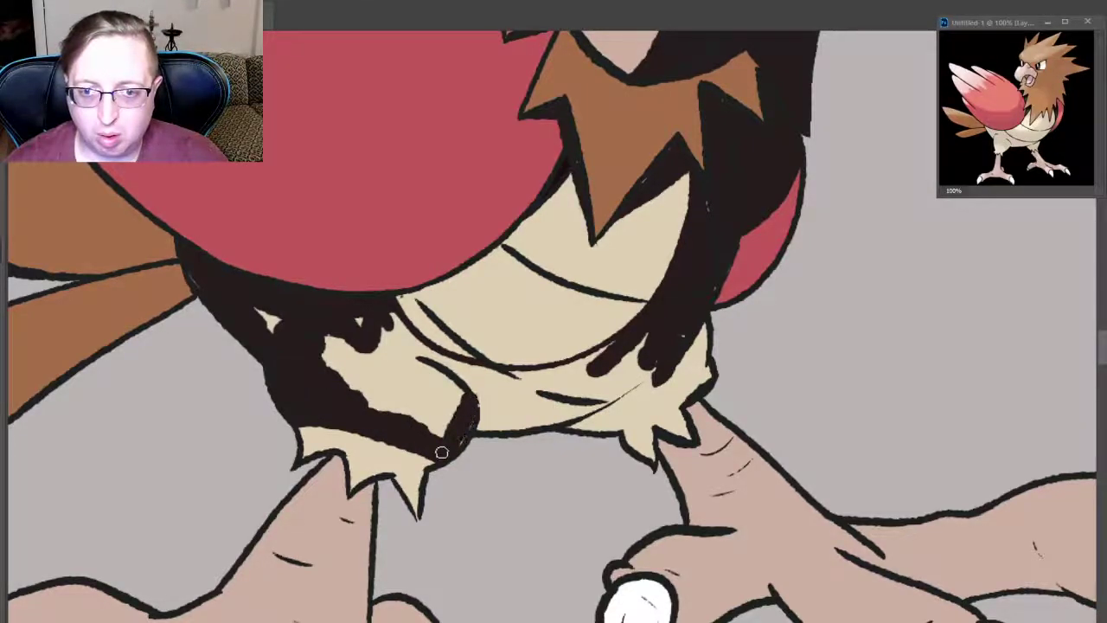
{"action": "left_click_drag", "start_coordinate": [350, 385], "coordinate": [442, 433]}
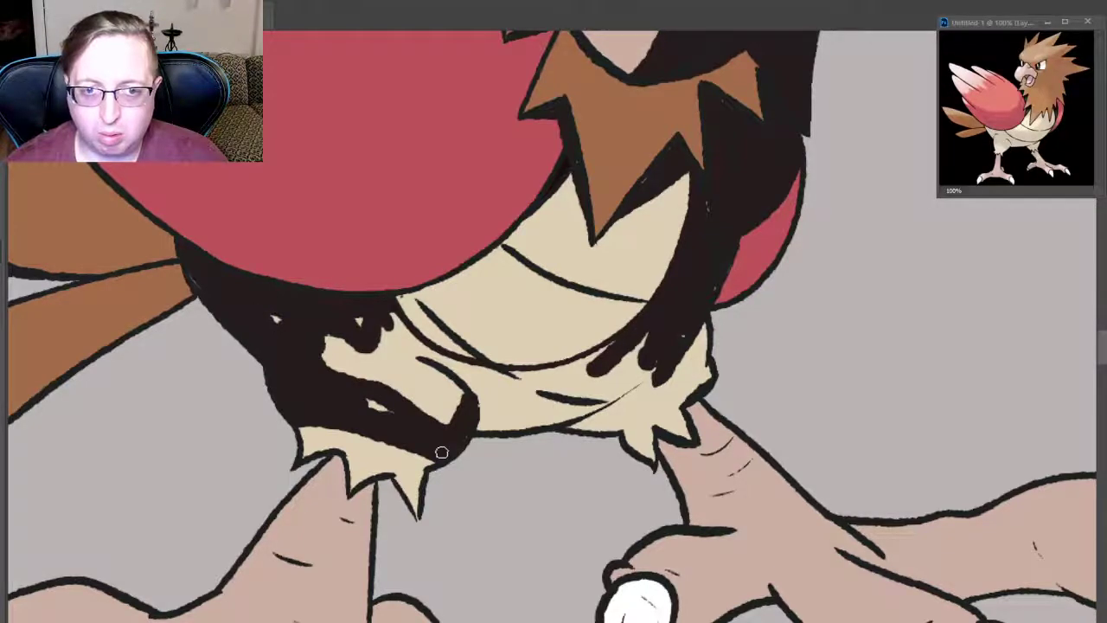
{"action": "mouse_move", "coordinate": [327, 339]}
{"action": "left_mouse_down"}
{"action": "mouse_move", "coordinate": [379, 407]}
{"action": "mouse_move", "coordinate": [363, 337]}
{"action": "left_mouse_up"}
- Extend the dark chest shadow rightward over the cream area and notch below the chest
{"action": "left_click_drag", "start_coordinate": [424, 406], "coordinate": [358, 326]}
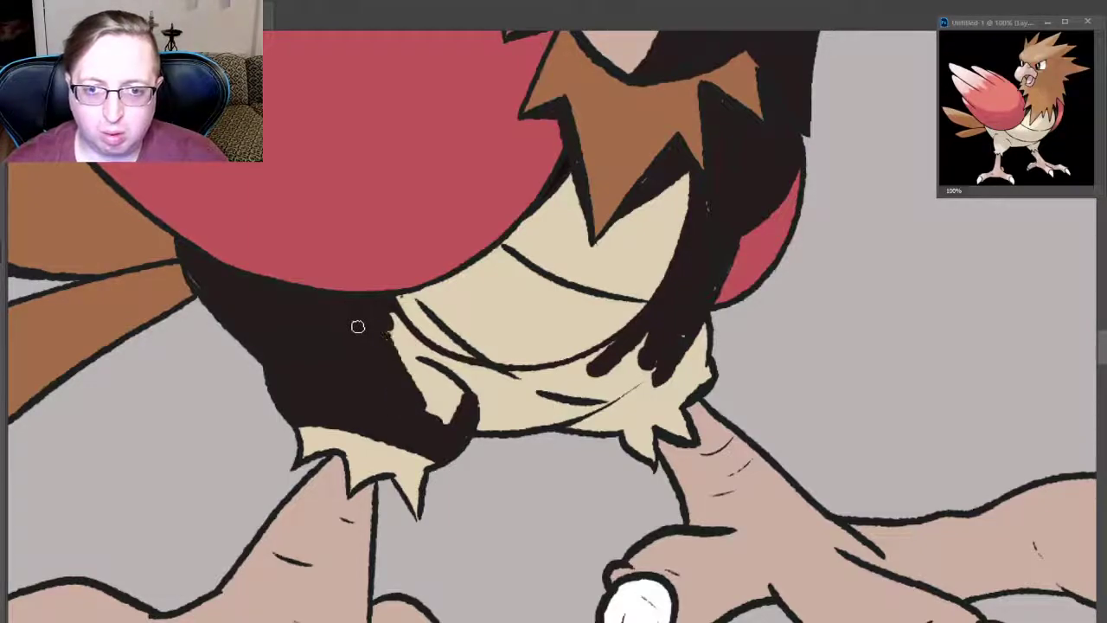
{"action": "mouse_move", "coordinate": [437, 398]}
{"action": "left_mouse_down"}
{"action": "mouse_move", "coordinate": [359, 324]}
{"action": "mouse_move", "coordinate": [383, 309]}
{"action": "mouse_move", "coordinate": [393, 323]}
{"action": "mouse_move", "coordinate": [383, 318]}
{"action": "left_mouse_up"}
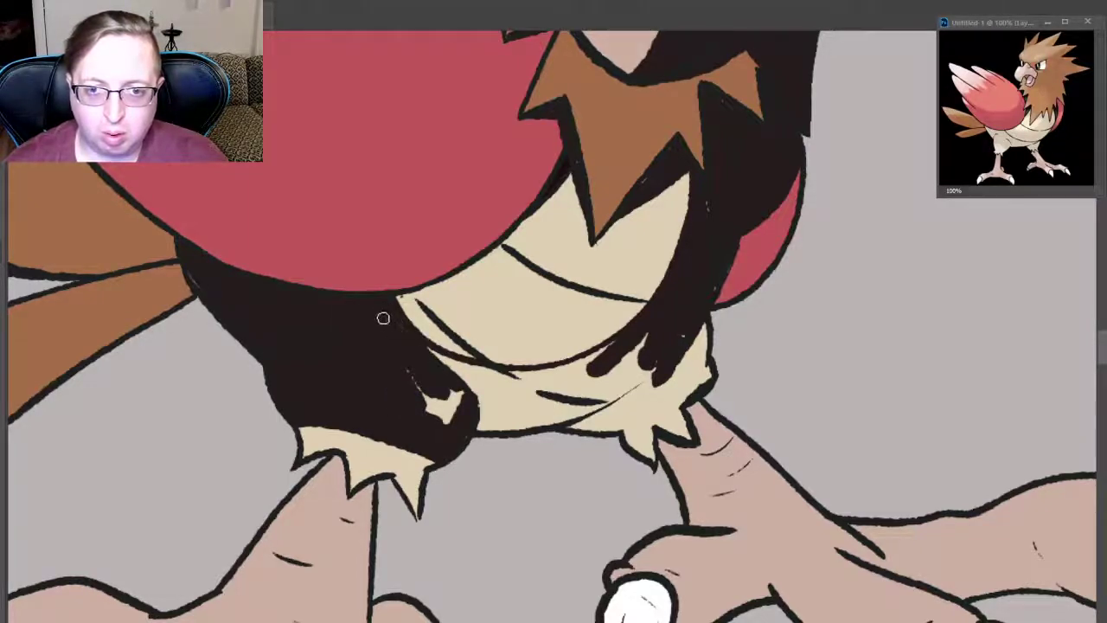
{"action": "mouse_move", "coordinate": [450, 362]}
{"action": "left_mouse_down"}
{"action": "mouse_move", "coordinate": [503, 387]}
{"action": "mouse_move", "coordinate": [564, 395]}
{"action": "mouse_move", "coordinate": [467, 389]}
{"action": "left_mouse_up"}
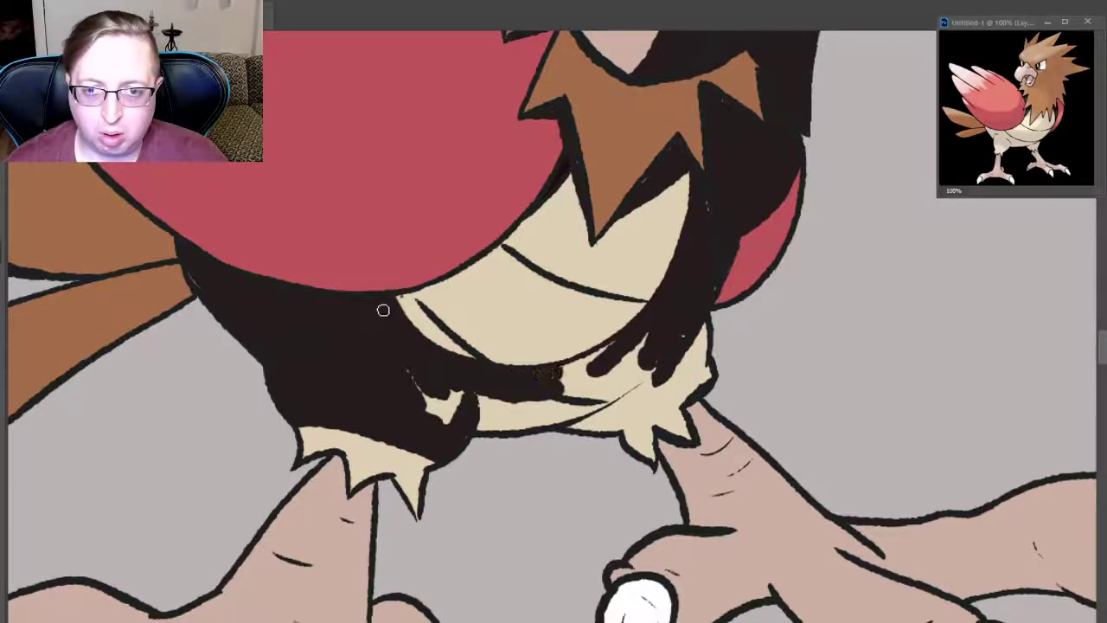
{"action": "left_click_drag", "start_coordinate": [554, 374], "coordinate": [608, 348]}
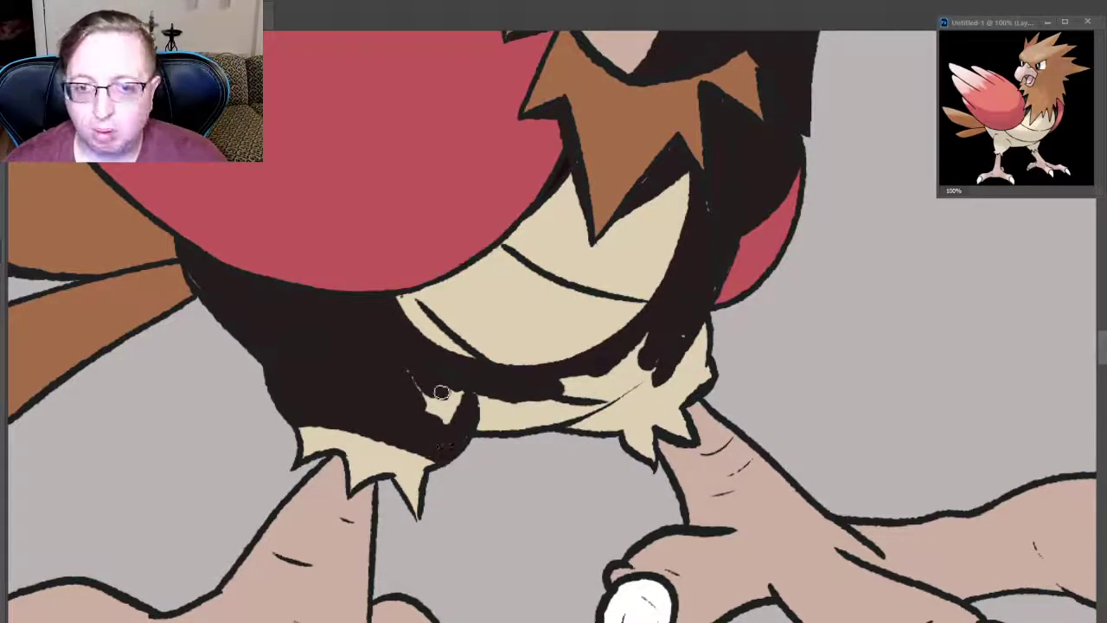
{"action": "mouse_move", "coordinate": [441, 392]}
{"action": "left_mouse_down"}
{"action": "mouse_move", "coordinate": [431, 405]}
{"action": "mouse_move", "coordinate": [441, 392]}
{"action": "mouse_move", "coordinate": [510, 417]}
{"action": "mouse_move", "coordinate": [482, 423]}
{"action": "mouse_move", "coordinate": [516, 421]}
{"action": "left_mouse_up"}
- Cover the remaining small cream slivers below the chest down to the right foot with dark brown
{"action": "left_click_drag", "start_coordinate": [598, 397], "coordinate": [567, 391]}
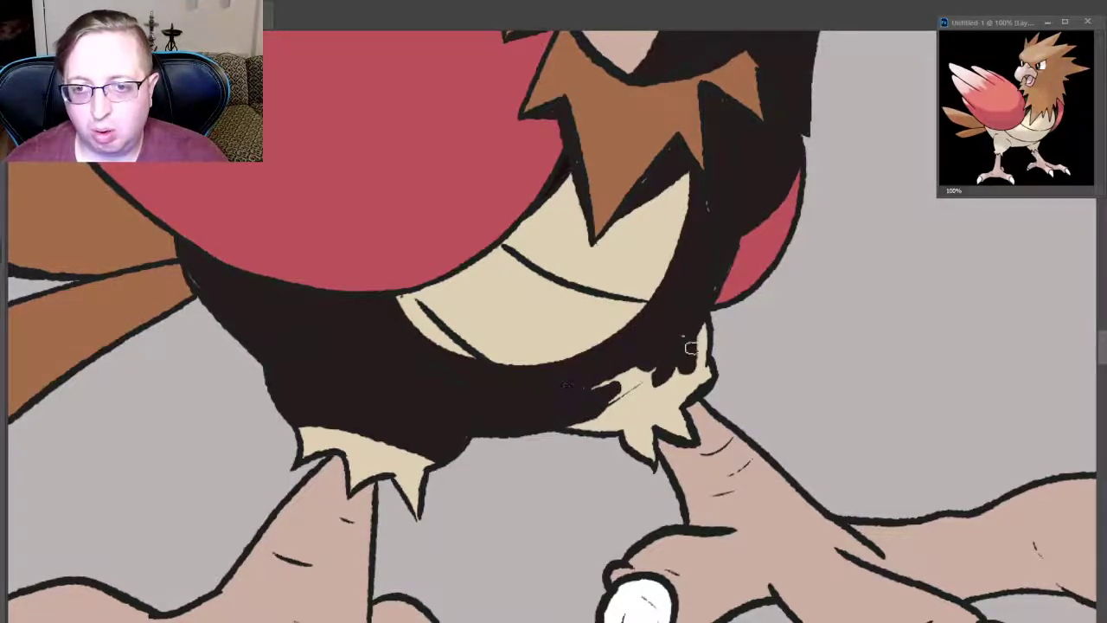
{"action": "left_click_drag", "start_coordinate": [691, 348], "coordinate": [694, 337]}
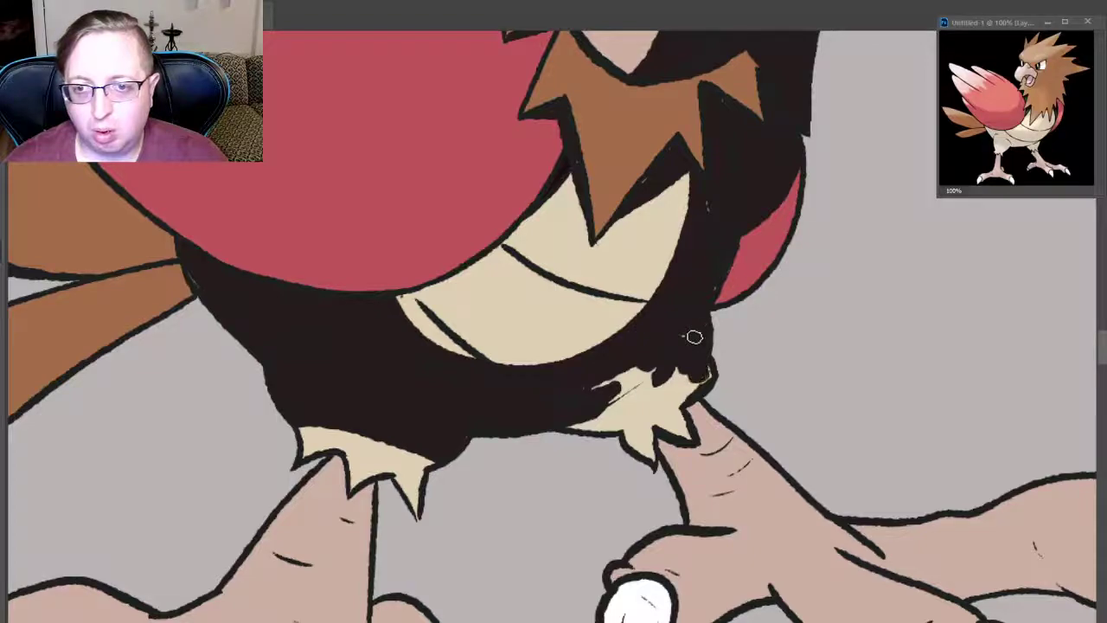
{"action": "mouse_move", "coordinate": [692, 381]}
{"action": "left_mouse_down"}
{"action": "mouse_move", "coordinate": [656, 412]}
{"action": "mouse_move", "coordinate": [606, 410]}
{"action": "mouse_move", "coordinate": [572, 428]}
{"action": "mouse_move", "coordinate": [616, 433]}
{"action": "mouse_move", "coordinate": [600, 412]}
{"action": "left_mouse_up"}
{"action": "left_click_drag", "start_coordinate": [635, 367], "coordinate": [597, 386]}
{"action": "left_click_drag", "start_coordinate": [637, 409], "coordinate": [623, 421]}
{"action": "left_click_drag", "start_coordinate": [654, 367], "coordinate": [637, 391]}
{"action": "left_click_drag", "start_coordinate": [651, 409], "coordinate": [630, 417]}
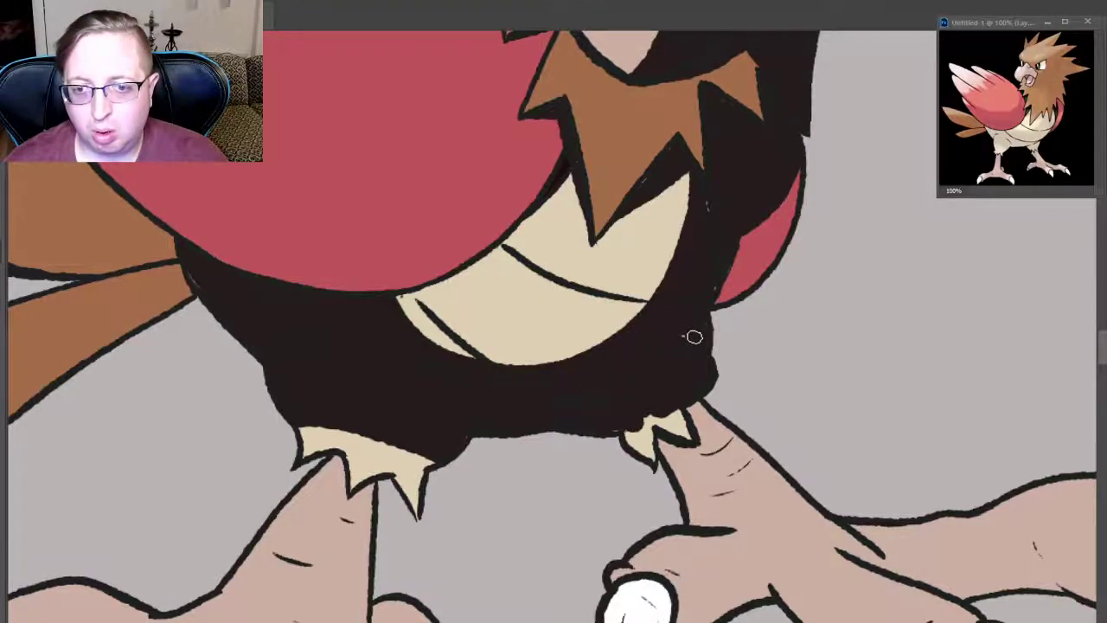
{"action": "mouse_move", "coordinate": [649, 425]}
{"action": "left_mouse_down"}
{"action": "mouse_move", "coordinate": [626, 445]}
{"action": "mouse_move", "coordinate": [636, 455]}
{"action": "left_mouse_up"}
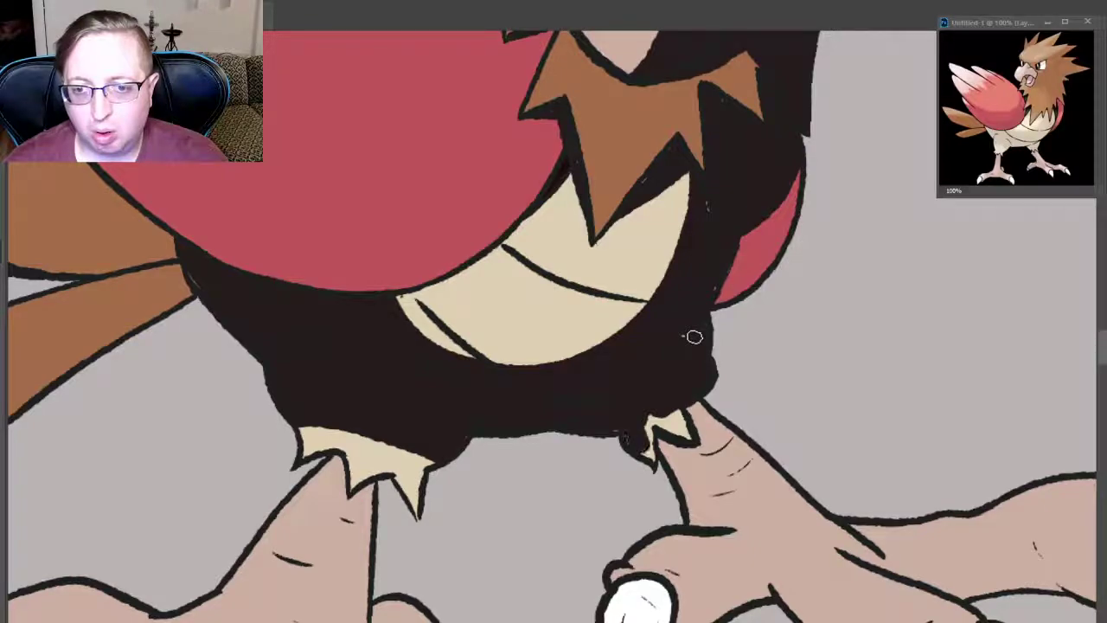
{"action": "left_click_drag", "start_coordinate": [663, 417], "coordinate": [665, 434]}
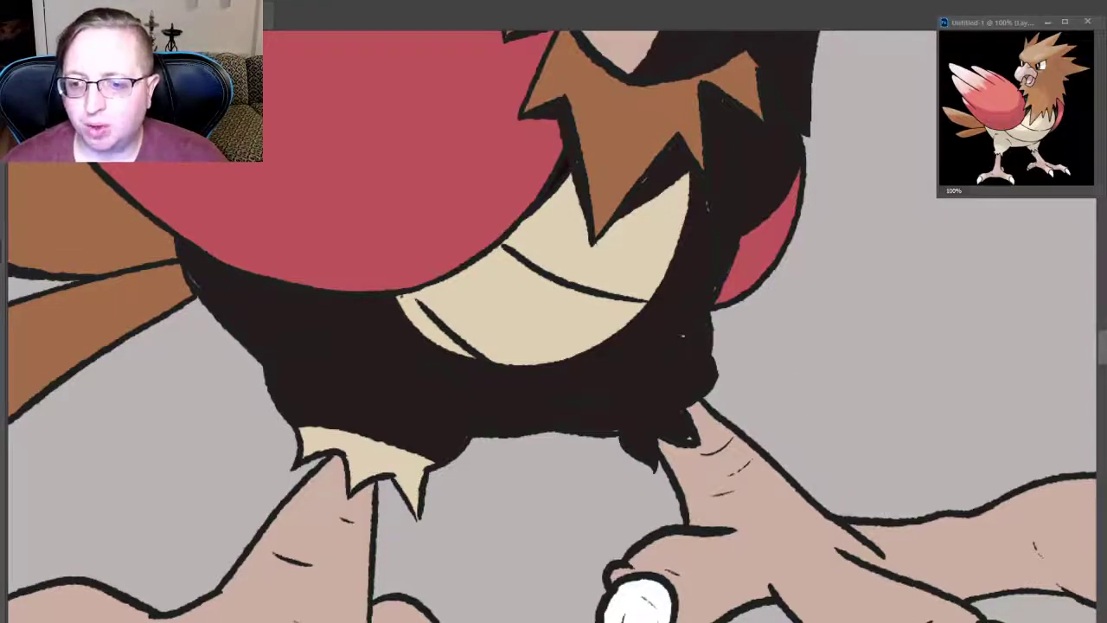
- Darken the last cream sliver by the foot, restore the white toe edge, and frame the right leg
{"action": "left_click_drag", "start_coordinate": [900, 618], "coordinate": [962, 597]}
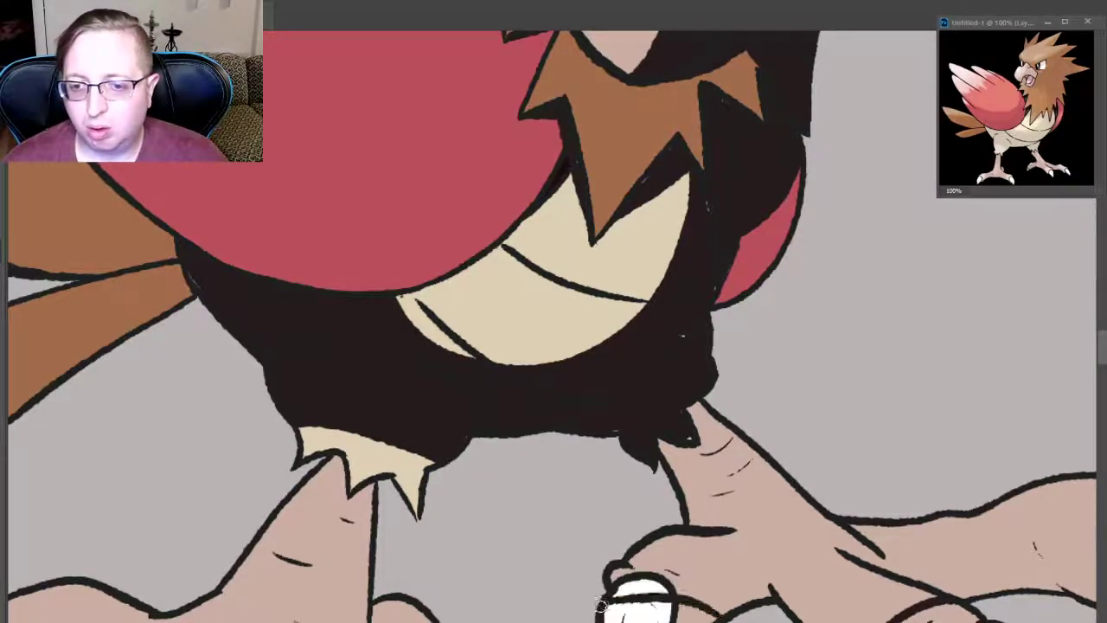
{"action": "left_click_drag", "start_coordinate": [655, 608], "coordinate": [599, 609]}
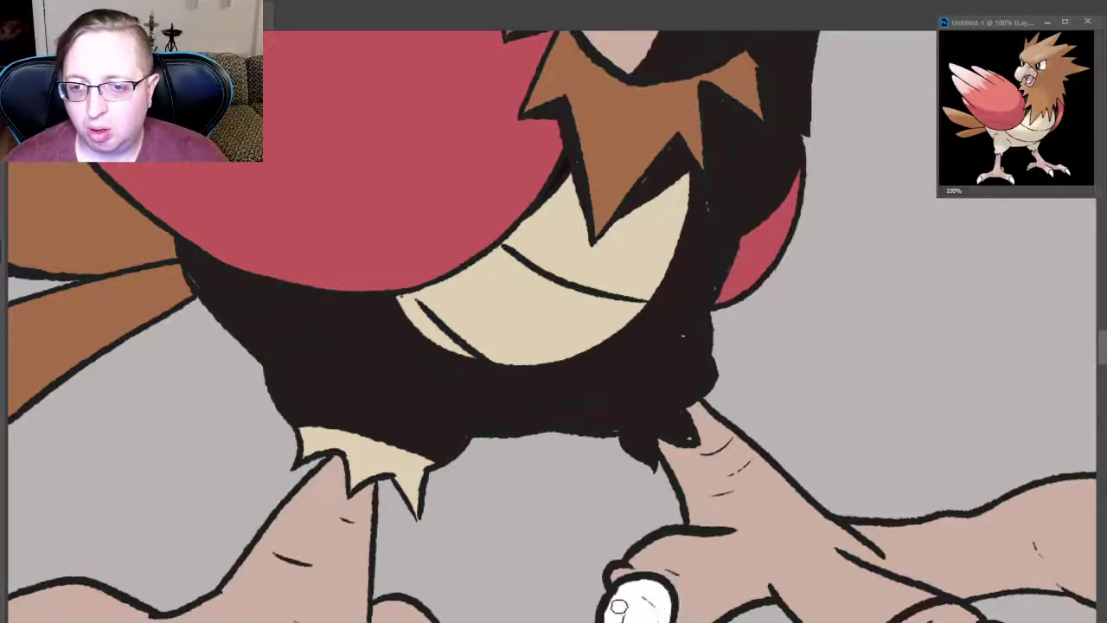
{"action": "left_click_drag", "start_coordinate": [683, 602], "coordinate": [610, 610]}
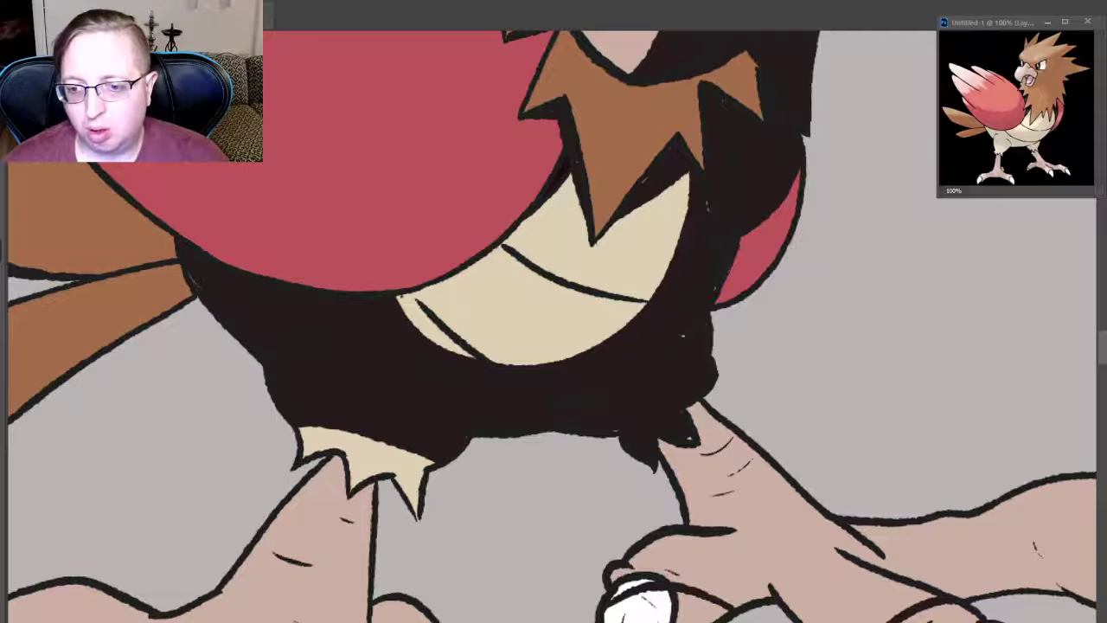
{"action": "left_click_drag", "start_coordinate": [943, 564], "coordinate": [355, 564]}
{"action": "left_click_drag", "start_coordinate": [688, 520], "coordinate": [707, 520]}
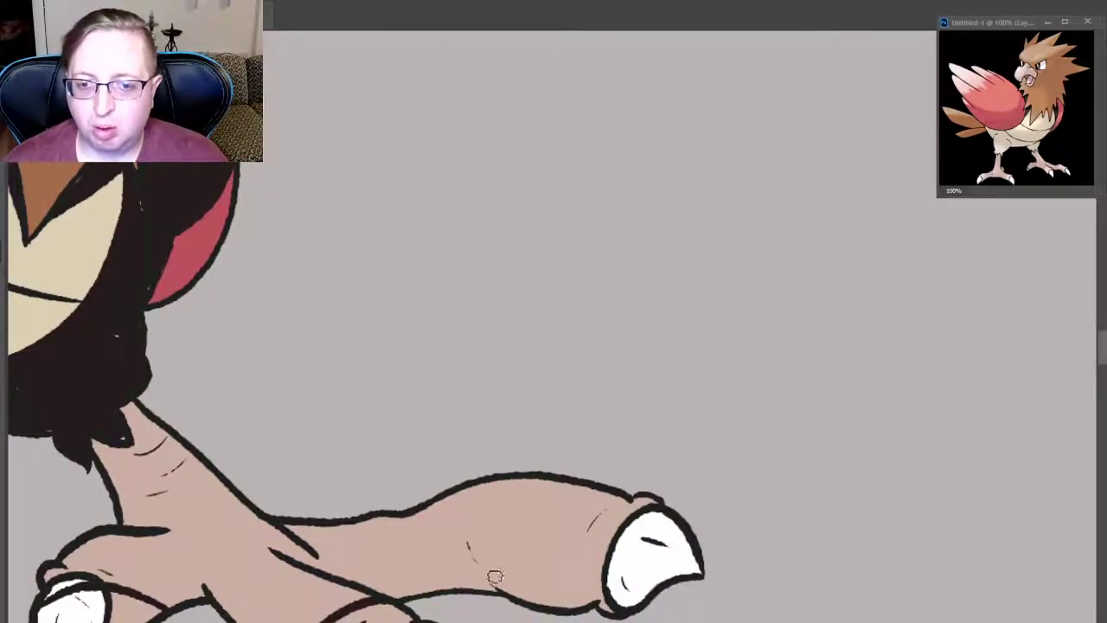
- Draw a curved joint line on the long toe and ink the upper and lower leg dark
{"action": "left_click_drag", "start_coordinate": [500, 584], "coordinate": [610, 494]}
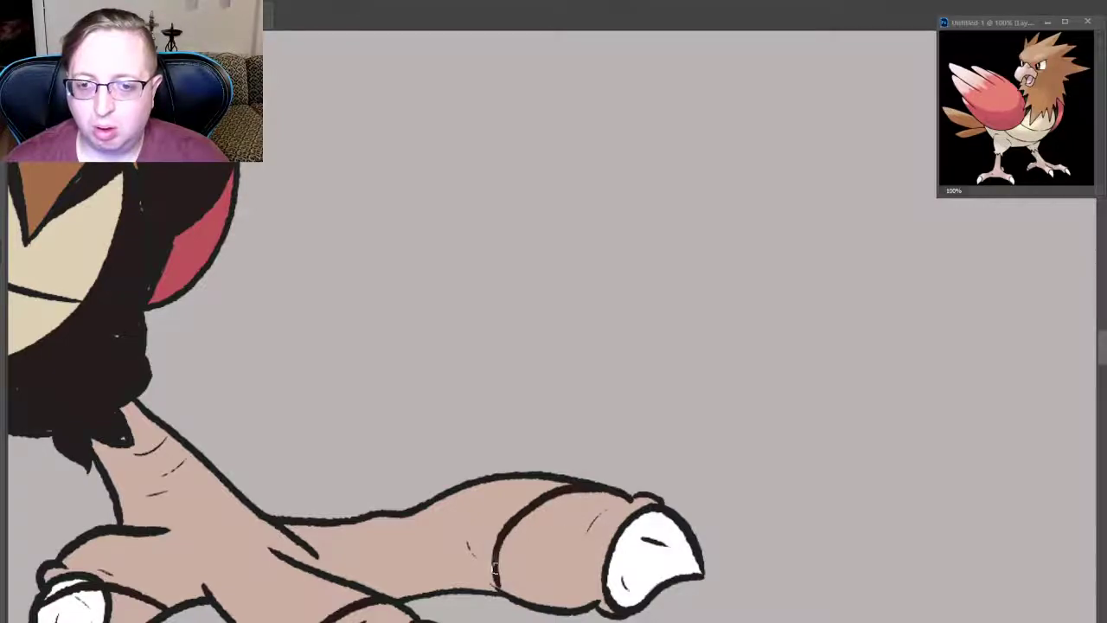
{"action": "left_click_drag", "start_coordinate": [126, 406], "coordinate": [108, 467]}
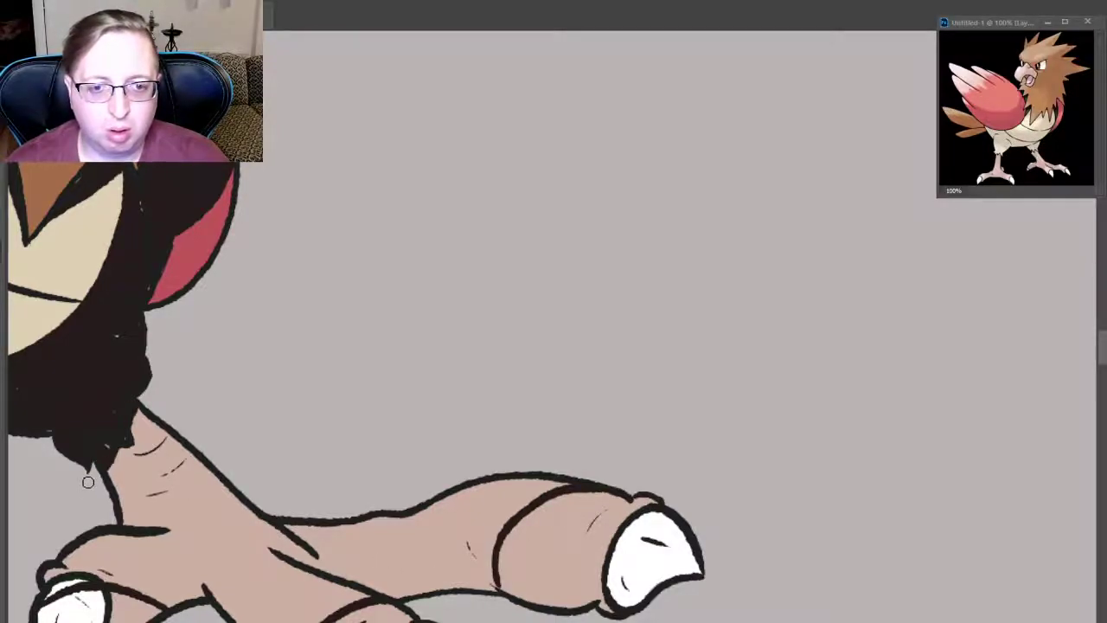
{"action": "mouse_move", "coordinate": [134, 415]}
{"action": "left_mouse_down"}
{"action": "mouse_move", "coordinate": [147, 489]}
{"action": "mouse_move", "coordinate": [182, 523]}
{"action": "left_mouse_up"}
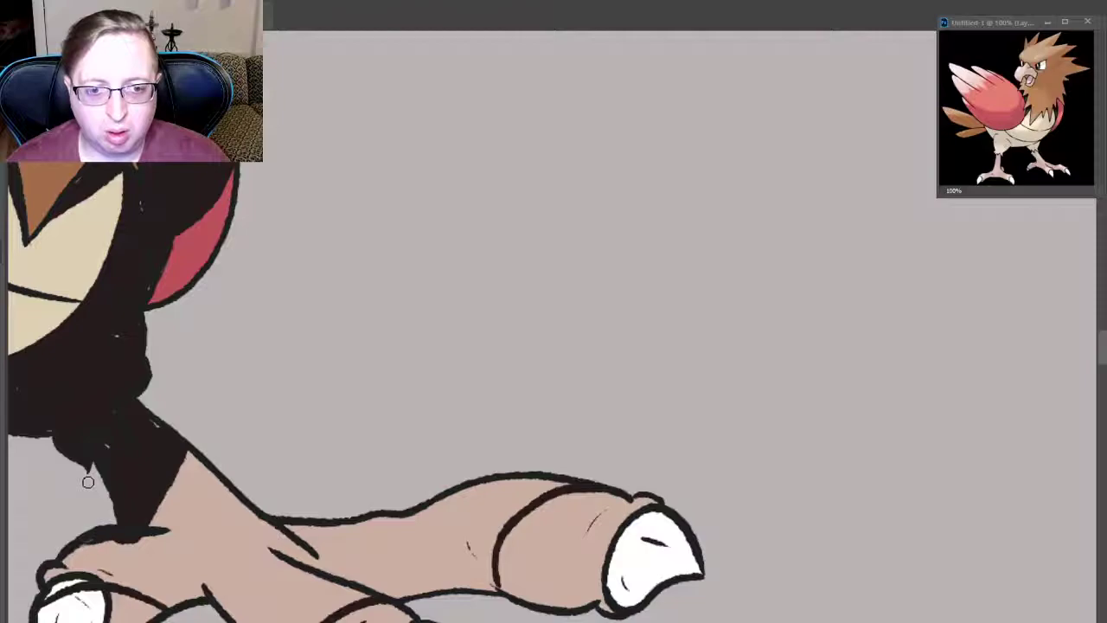
{"action": "left_click_drag", "start_coordinate": [78, 558], "coordinate": [192, 602]}
{"action": "left_click_drag", "start_coordinate": [122, 585], "coordinate": [201, 599]}
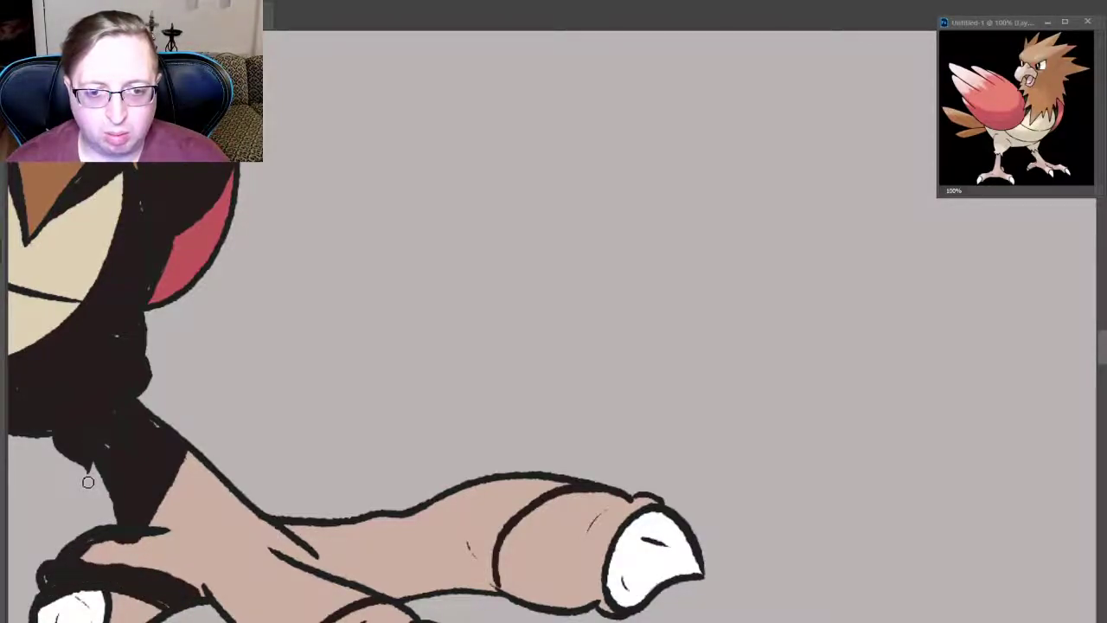
{"action": "mouse_move", "coordinate": [99, 552]}
{"action": "left_mouse_down"}
{"action": "mouse_move", "coordinate": [140, 562]}
{"action": "mouse_move", "coordinate": [199, 554]}
{"action": "mouse_move", "coordinate": [282, 618]}
{"action": "left_mouse_up"}
{"action": "left_click_drag", "start_coordinate": [339, 571], "coordinate": [290, 619]}
{"action": "left_click_drag", "start_coordinate": [355, 554], "coordinate": [299, 610]}
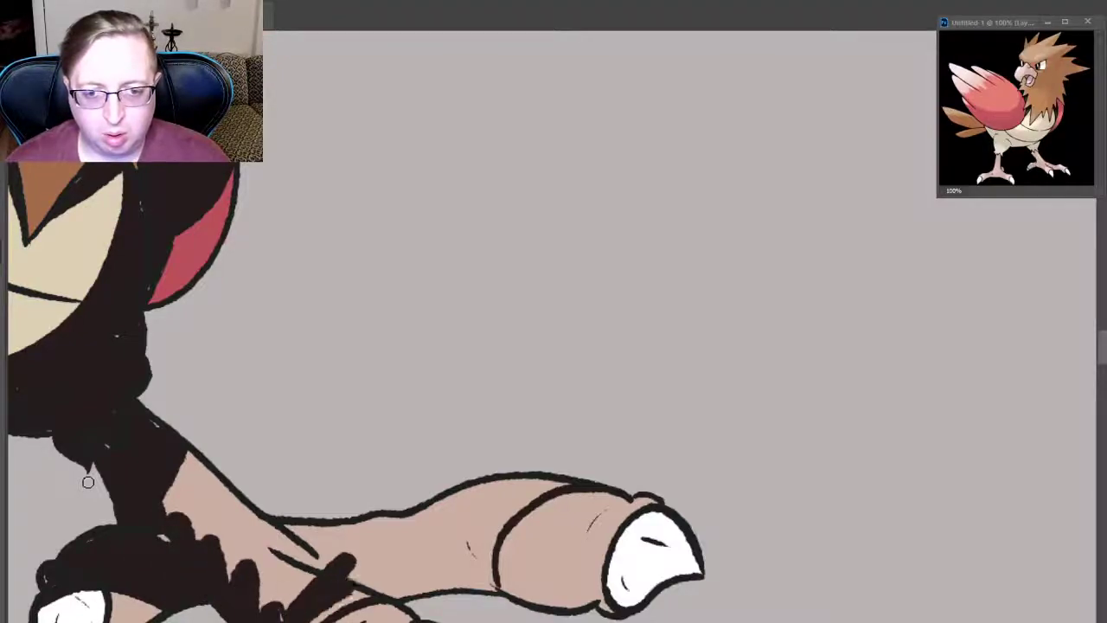
{"action": "left_click_drag", "start_coordinate": [359, 576], "coordinate": [316, 618]}
{"action": "left_click_drag", "start_coordinate": [391, 572], "coordinate": [347, 605]}
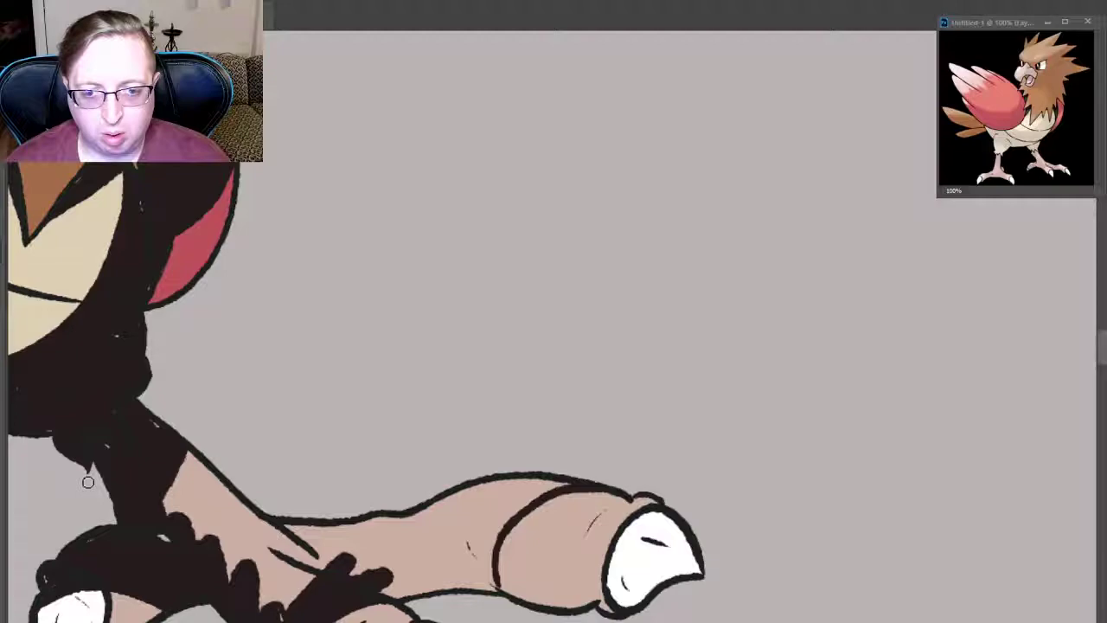
- Fill the rest of the right leg dark brown down to the top of the toe segment
{"action": "left_click_drag", "start_coordinate": [294, 547], "coordinate": [260, 610]}
{"action": "mouse_move", "coordinate": [186, 452]}
{"action": "left_mouse_down"}
{"action": "mouse_move", "coordinate": [272, 558]}
{"action": "mouse_move", "coordinate": [169, 519]}
{"action": "left_mouse_up"}
{"action": "mouse_move", "coordinate": [186, 465]}
{"action": "left_mouse_down"}
{"action": "mouse_move", "coordinate": [180, 490]}
{"action": "mouse_move", "coordinate": [238, 571]}
{"action": "left_mouse_up"}
{"action": "left_click_drag", "start_coordinate": [230, 489], "coordinate": [264, 606]}
{"action": "mouse_move", "coordinate": [268, 528]}
{"action": "left_mouse_down"}
{"action": "mouse_move", "coordinate": [294, 597]}
{"action": "mouse_move", "coordinate": [316, 530]}
{"action": "mouse_move", "coordinate": [355, 571]}
{"action": "left_mouse_up"}
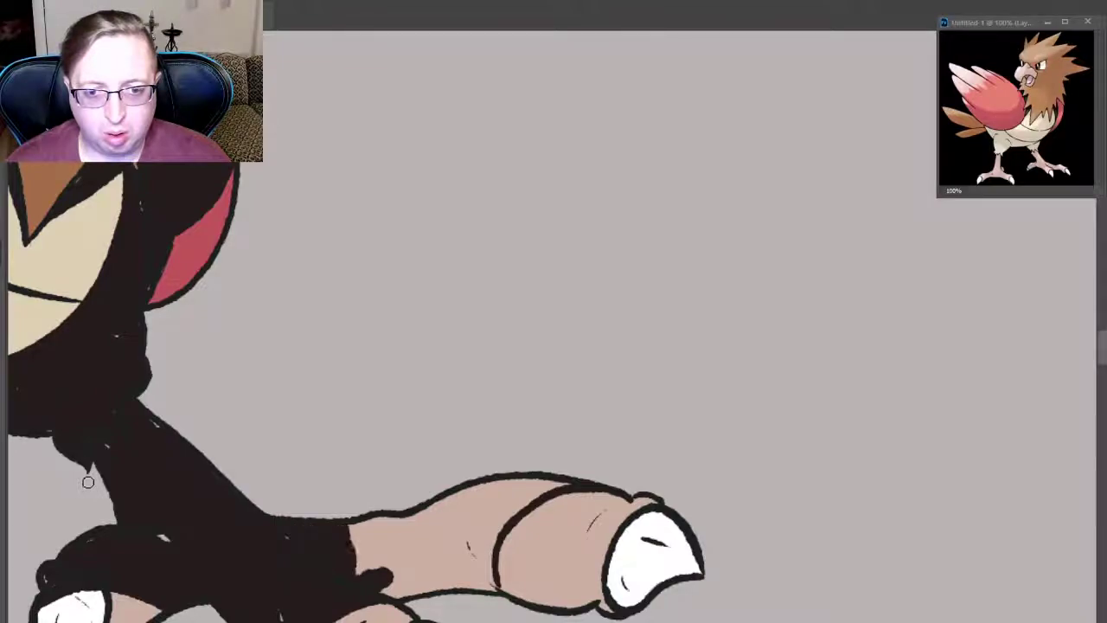
{"action": "mouse_move", "coordinate": [355, 524]}
{"action": "left_mouse_down"}
{"action": "mouse_move", "coordinate": [381, 571]}
{"action": "mouse_move", "coordinate": [413, 581]}
{"action": "left_mouse_up"}
{"action": "mouse_move", "coordinate": [398, 519]}
{"action": "left_mouse_down"}
{"action": "mouse_move", "coordinate": [419, 593]}
{"action": "mouse_move", "coordinate": [431, 592]}
{"action": "left_mouse_up"}
{"action": "mouse_move", "coordinate": [437, 502]}
{"action": "left_mouse_down"}
{"action": "mouse_move", "coordinate": [458, 589]}
{"action": "mouse_move", "coordinate": [480, 590]}
{"action": "left_mouse_up"}
{"action": "left_click_drag", "start_coordinate": [483, 550], "coordinate": [499, 597]}
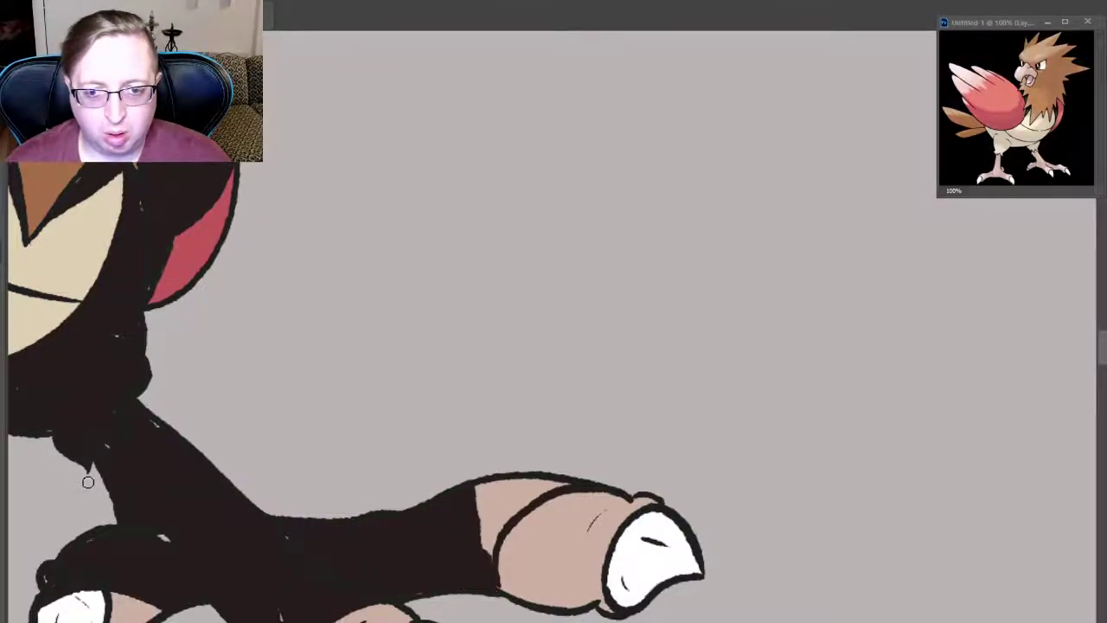
{"action": "left_click_drag", "start_coordinate": [477, 481], "coordinate": [502, 550]}
{"action": "mouse_move", "coordinate": [499, 500]}
{"action": "left_mouse_down"}
{"action": "mouse_move", "coordinate": [491, 558]}
{"action": "mouse_move", "coordinate": [523, 493]}
{"action": "mouse_move", "coordinate": [571, 481]}
{"action": "left_mouse_up"}
{"action": "left_click_drag", "start_coordinate": [478, 488], "coordinate": [532, 490]}
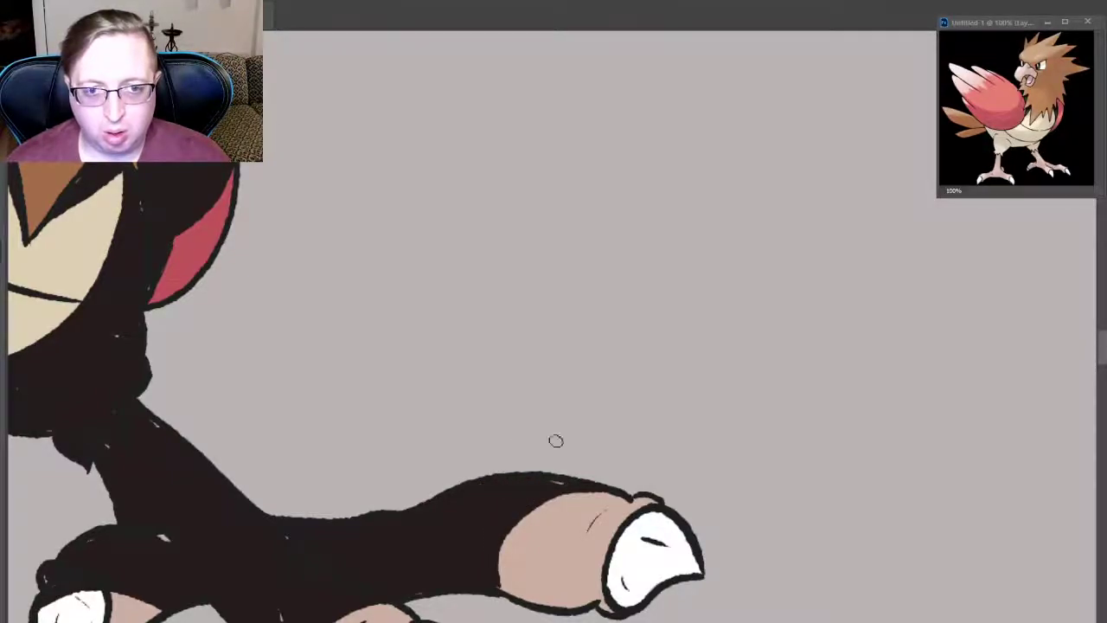
- Draw curved joint lines across the left toe, foot, and right toe of the other foot
{"action": "scroll", "coordinate": [556, 441], "scroll_direction": "up", "scroll_amount": 5}
{"action": "scroll", "coordinate": [556, 441], "scroll_direction": "left", "scroll_amount": 2}
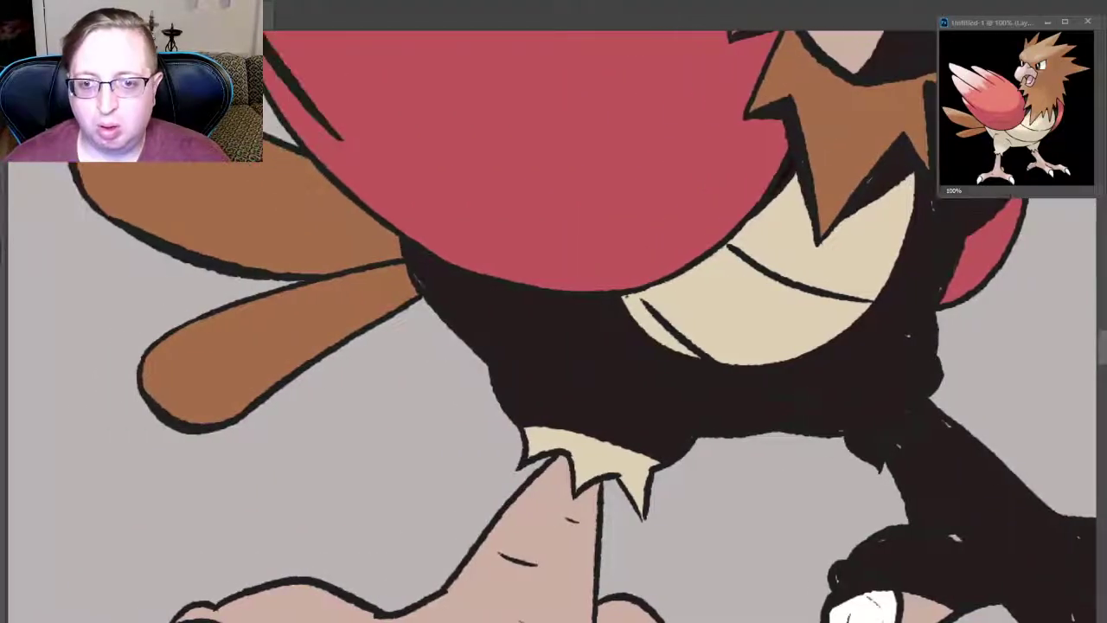
{"action": "scroll", "coordinate": [554, 326], "scroll_direction": "left", "scroll_amount": 1}
{"action": "scroll", "coordinate": [553, 326], "scroll_direction": "left", "scroll_amount": 1}
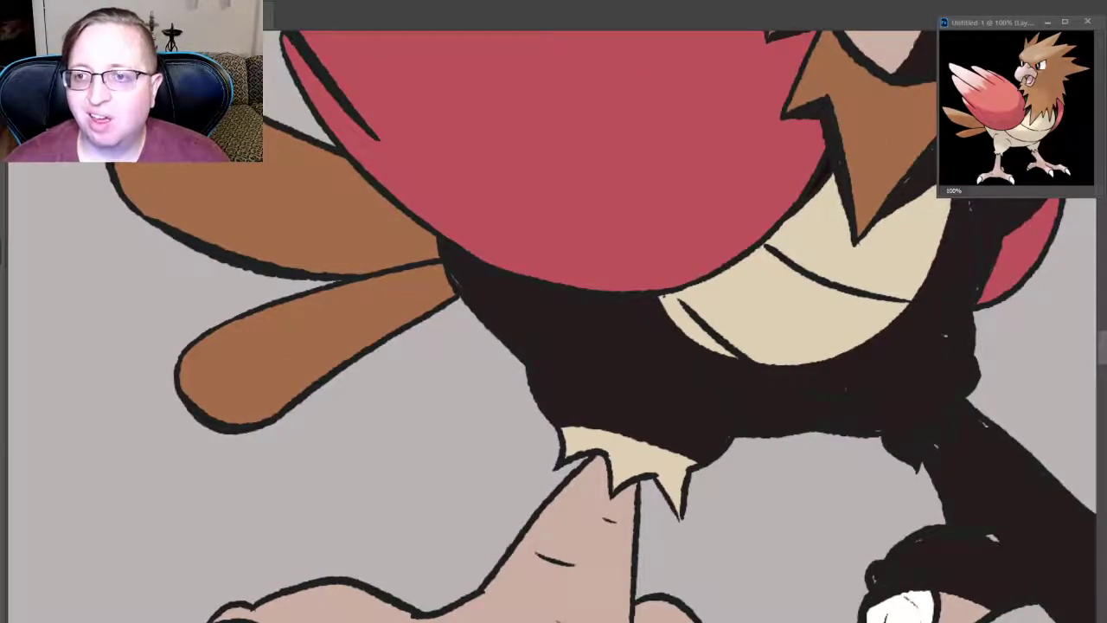
{"action": "scroll", "coordinate": [554, 346], "scroll_direction": "down", "scroll_amount": 5}
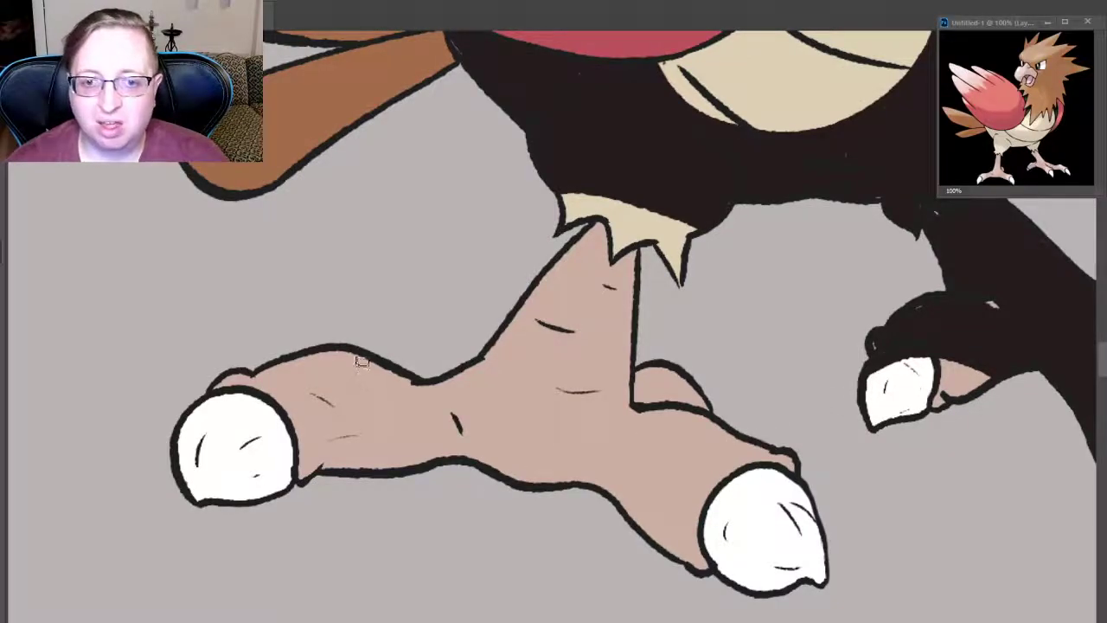
{"action": "left_click_drag", "start_coordinate": [355, 355], "coordinate": [374, 465]}
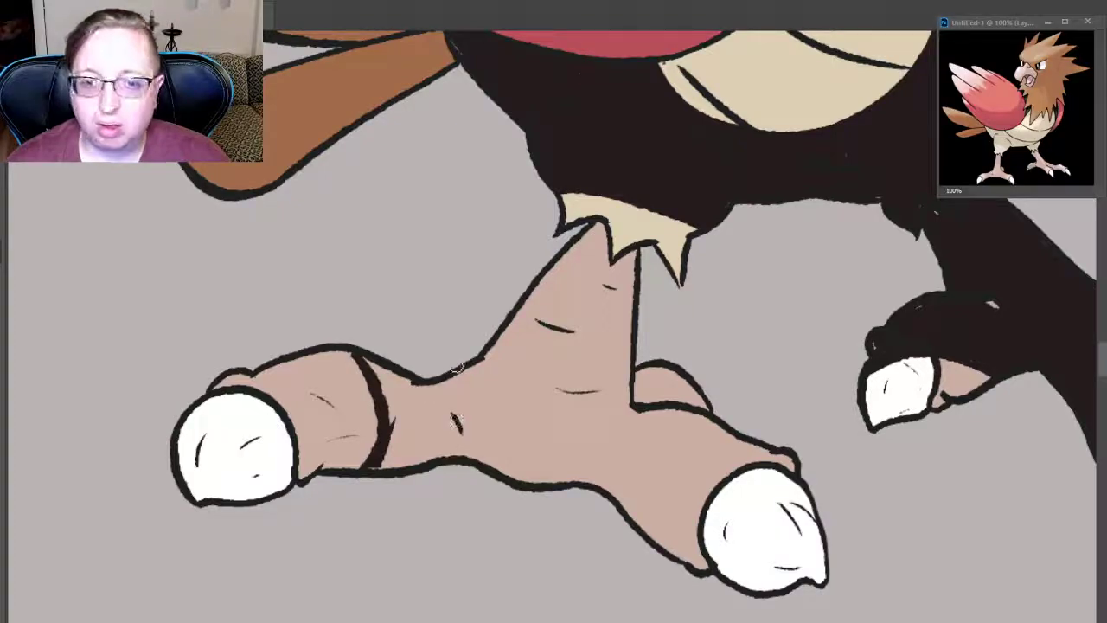
{"action": "left_click_drag", "start_coordinate": [457, 368], "coordinate": [640, 396]}
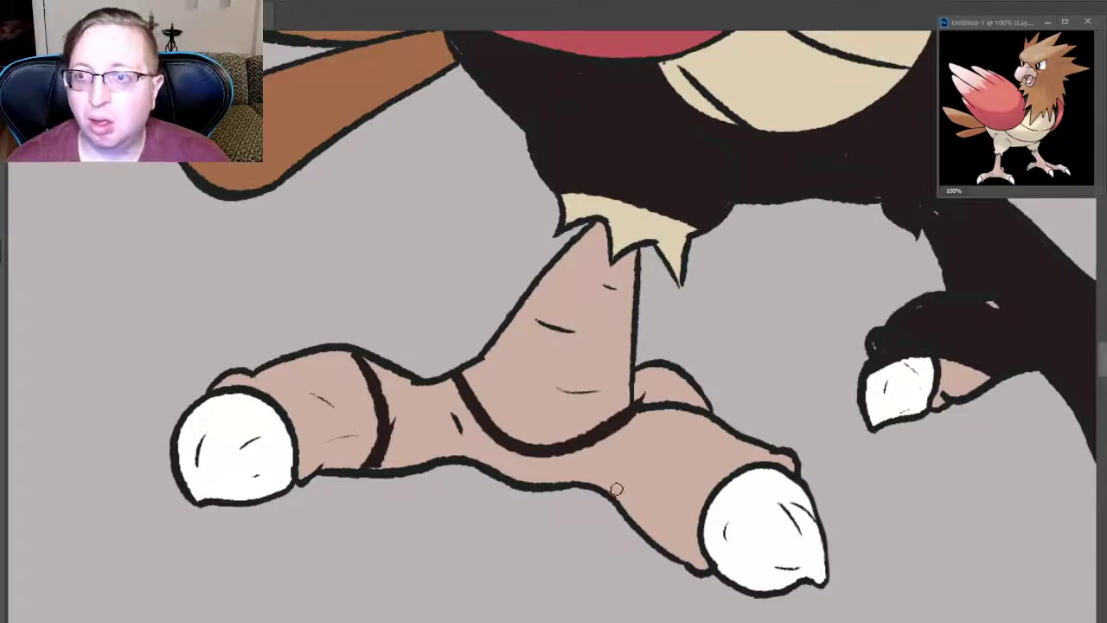
{"action": "left_click_drag", "start_coordinate": [627, 519], "coordinate": [729, 423]}
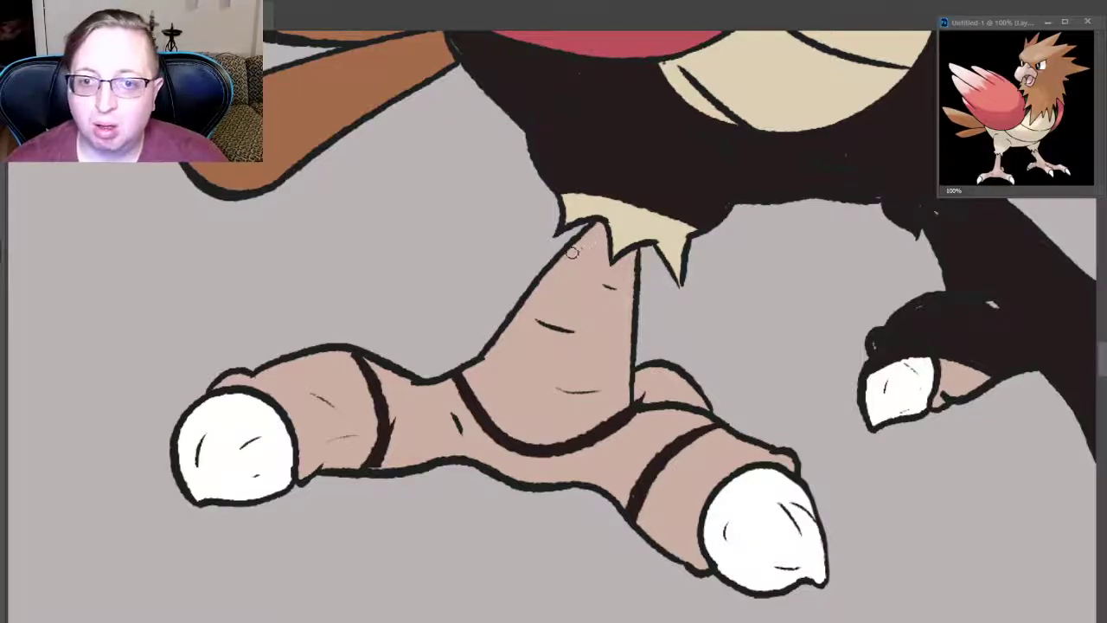
- Shade the upper leg and lower toe joints dark brown, covering the reddish and tan bands
{"action": "left_click_drag", "start_coordinate": [545, 270], "coordinate": [632, 332]}
{"action": "key", "text": "ctrl+z"}
{"action": "left_click_drag", "start_coordinate": [531, 278], "coordinate": [633, 298]}
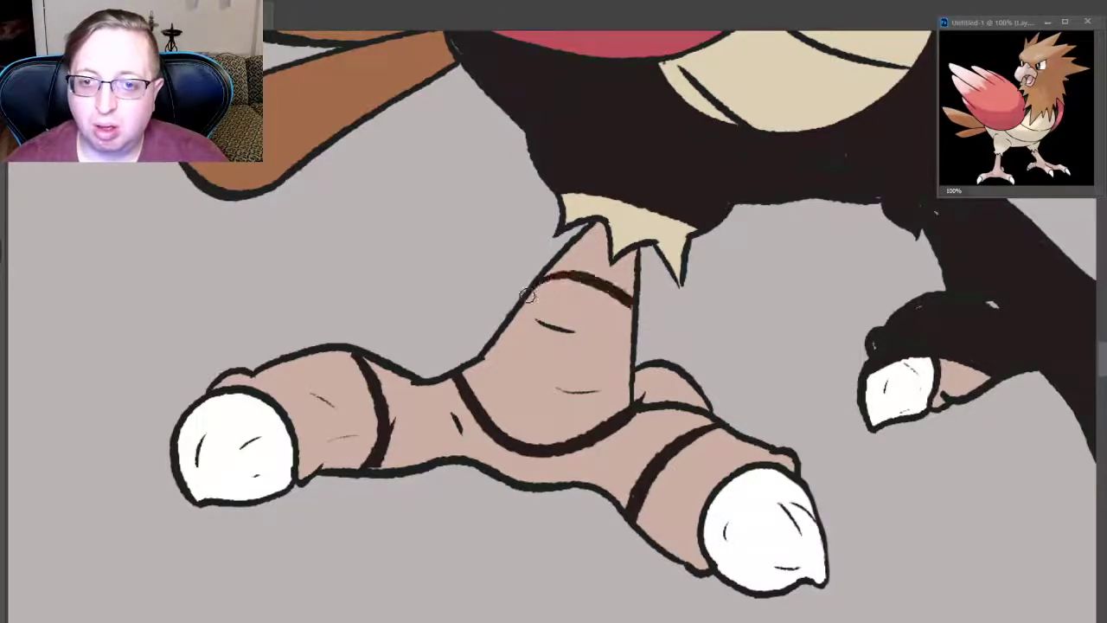
{"action": "left_click_drag", "start_coordinate": [545, 269], "coordinate": [602, 223]}
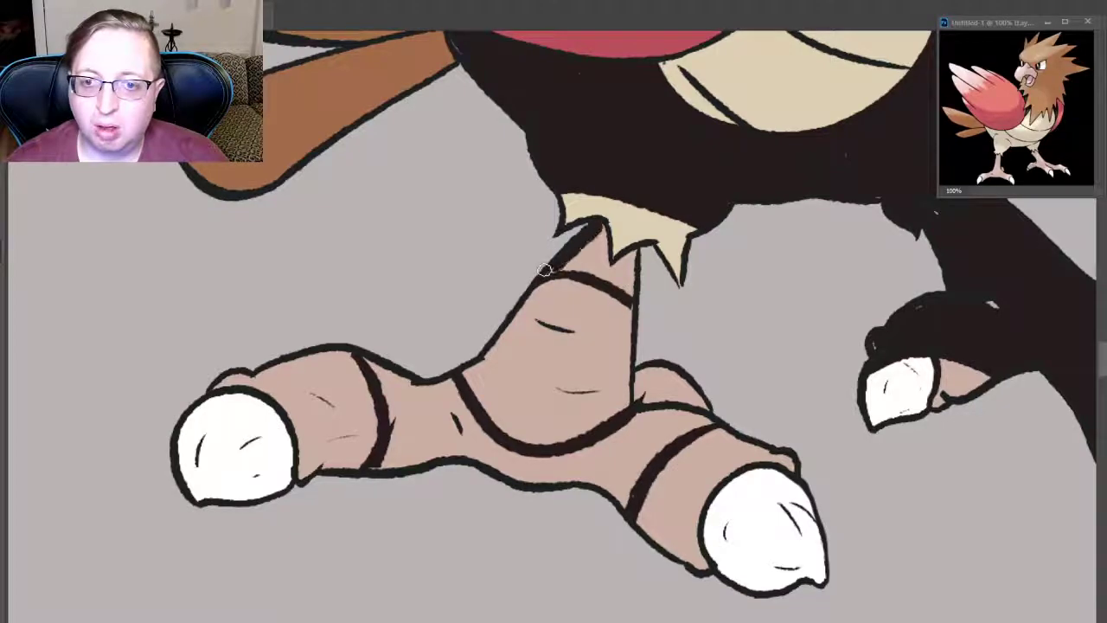
{"action": "mouse_move", "coordinate": [590, 275]}
{"action": "left_mouse_down"}
{"action": "mouse_move", "coordinate": [599, 239]}
{"action": "mouse_move", "coordinate": [628, 291]}
{"action": "left_mouse_up"}
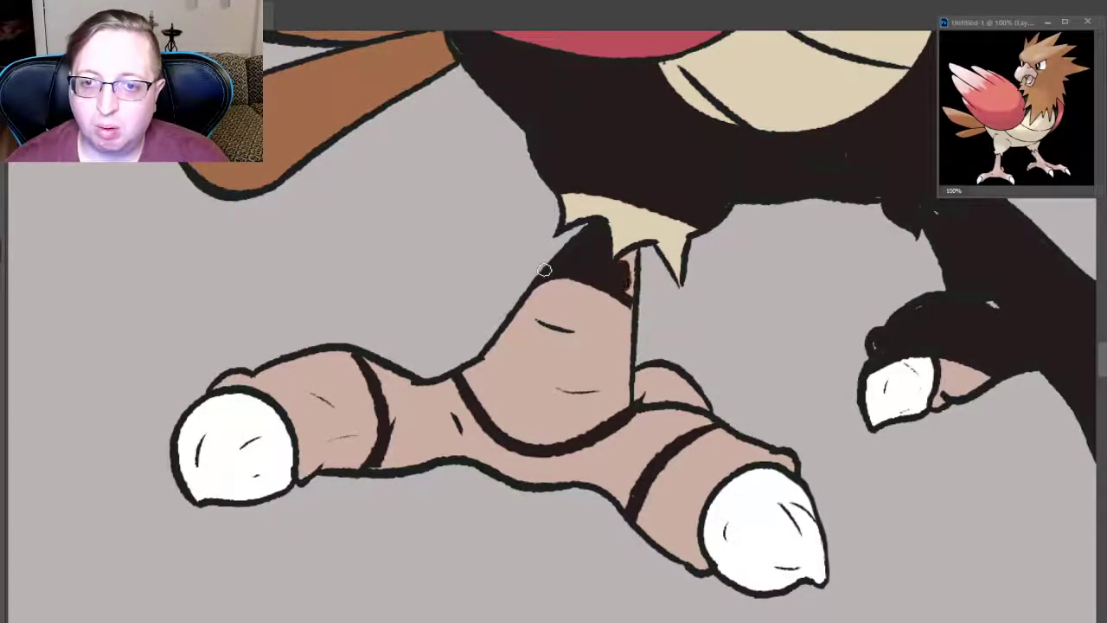
{"action": "mouse_move", "coordinate": [649, 379]}
{"action": "left_mouse_down"}
{"action": "mouse_move", "coordinate": [640, 428]}
{"action": "mouse_move", "coordinate": [670, 390]}
{"action": "mouse_move", "coordinate": [653, 366]}
{"action": "left_mouse_up"}
{"action": "mouse_move", "coordinate": [683, 424]}
{"action": "left_mouse_down"}
{"action": "mouse_move", "coordinate": [714, 420]}
{"action": "mouse_move", "coordinate": [610, 484]}
{"action": "mouse_move", "coordinate": [672, 440]}
{"action": "left_mouse_up"}
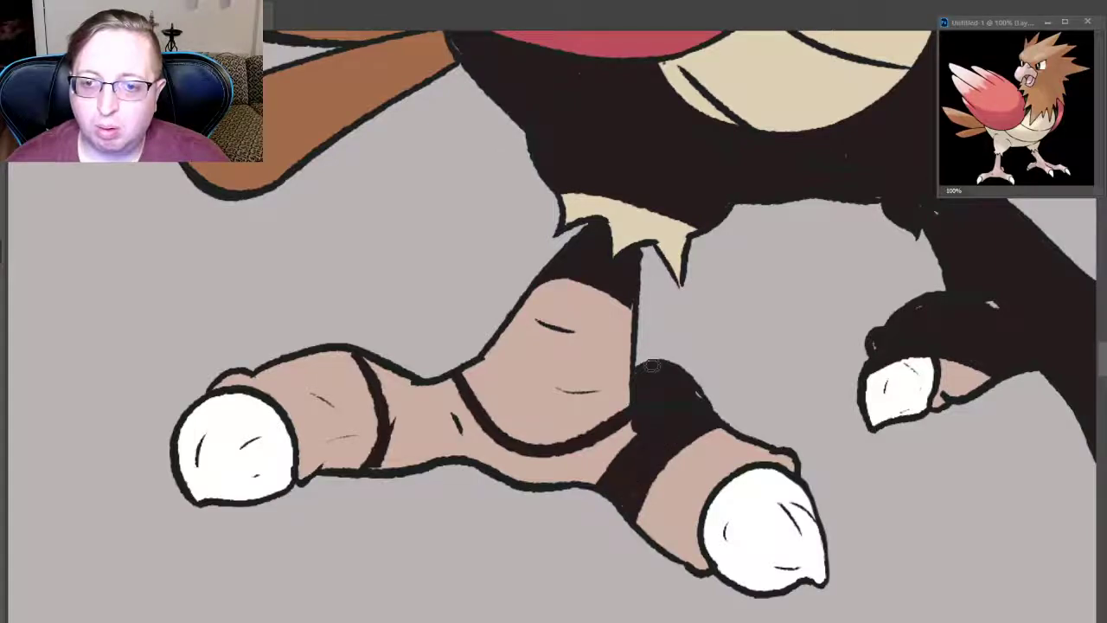
{"action": "mouse_move", "coordinate": [395, 365]}
{"action": "left_mouse_down"}
{"action": "mouse_move", "coordinate": [380, 394]}
{"action": "mouse_move", "coordinate": [402, 436]}
{"action": "mouse_move", "coordinate": [397, 362]}
{"action": "mouse_move", "coordinate": [424, 458]}
{"action": "mouse_move", "coordinate": [445, 385]}
{"action": "mouse_move", "coordinate": [476, 458]}
{"action": "mouse_move", "coordinate": [471, 385]}
{"action": "mouse_move", "coordinate": [519, 481]}
{"action": "left_mouse_up"}
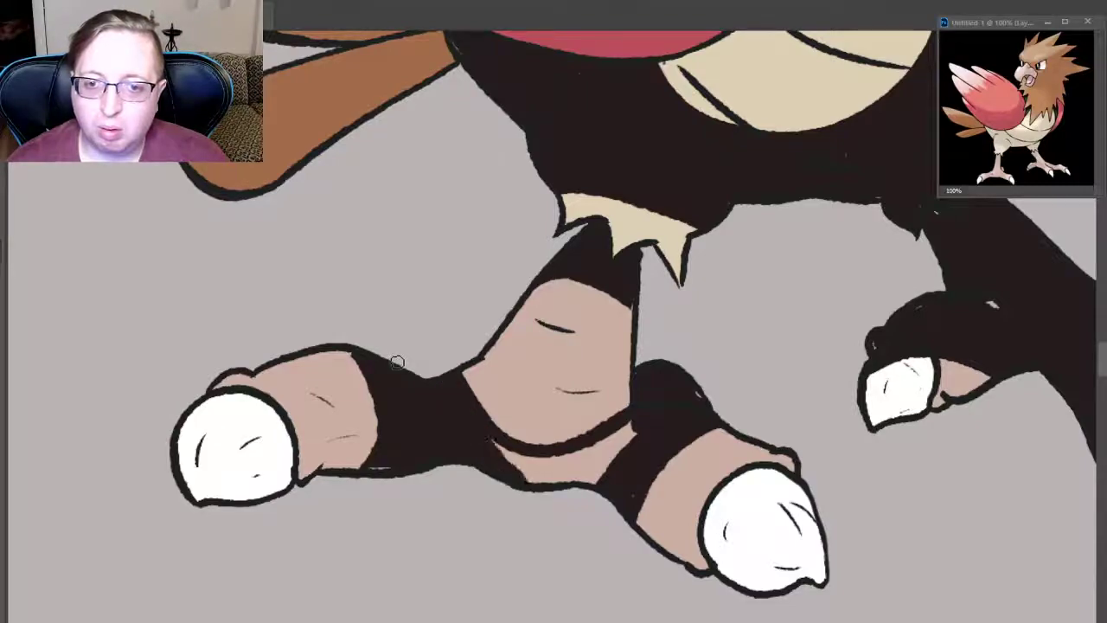
{"action": "mouse_move", "coordinate": [493, 441]}
{"action": "left_mouse_down"}
{"action": "mouse_move", "coordinate": [545, 481]}
{"action": "mouse_move", "coordinate": [593, 483]}
{"action": "mouse_move", "coordinate": [636, 426]}
{"action": "left_mouse_up"}
{"action": "left_click_drag", "start_coordinate": [584, 483], "coordinate": [614, 455]}
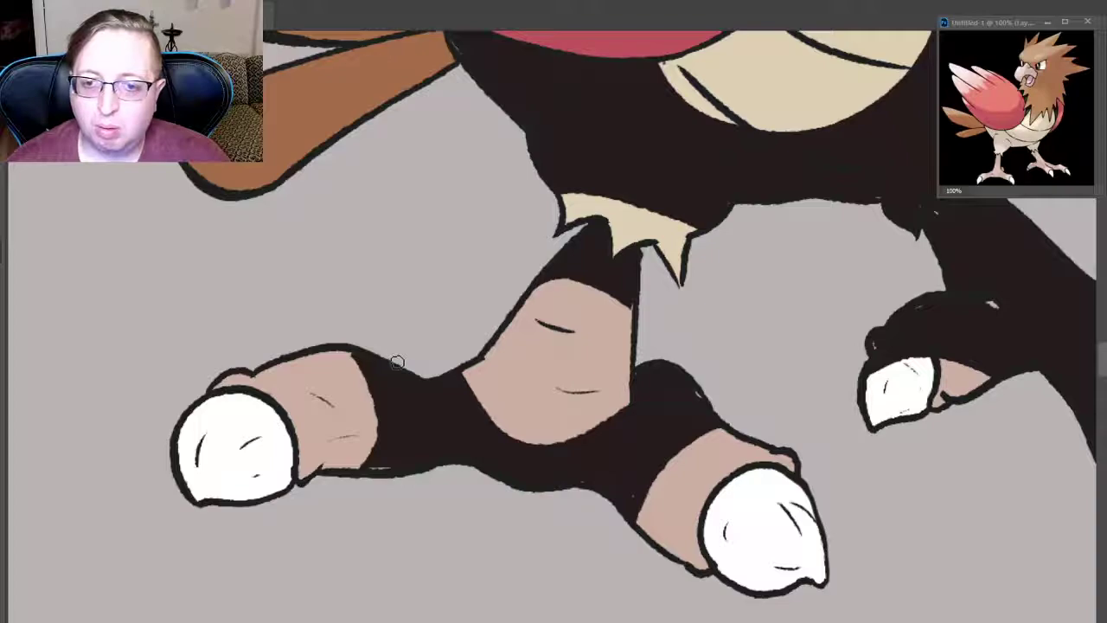
{"action": "scroll", "coordinate": [1086, 320], "scroll_direction": "up", "scroll_amount": 5}
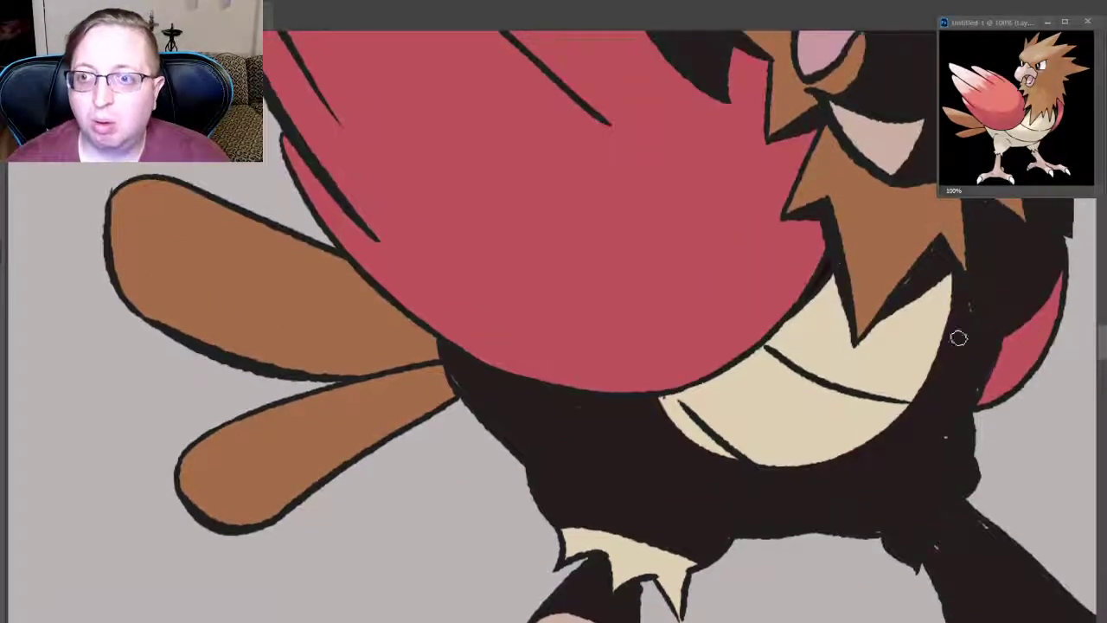
- Shade the lower tail feather dark brown with long strokes, covering its last brown sliver
{"action": "left_click", "coordinate": [171, 489], "text": "shift"}
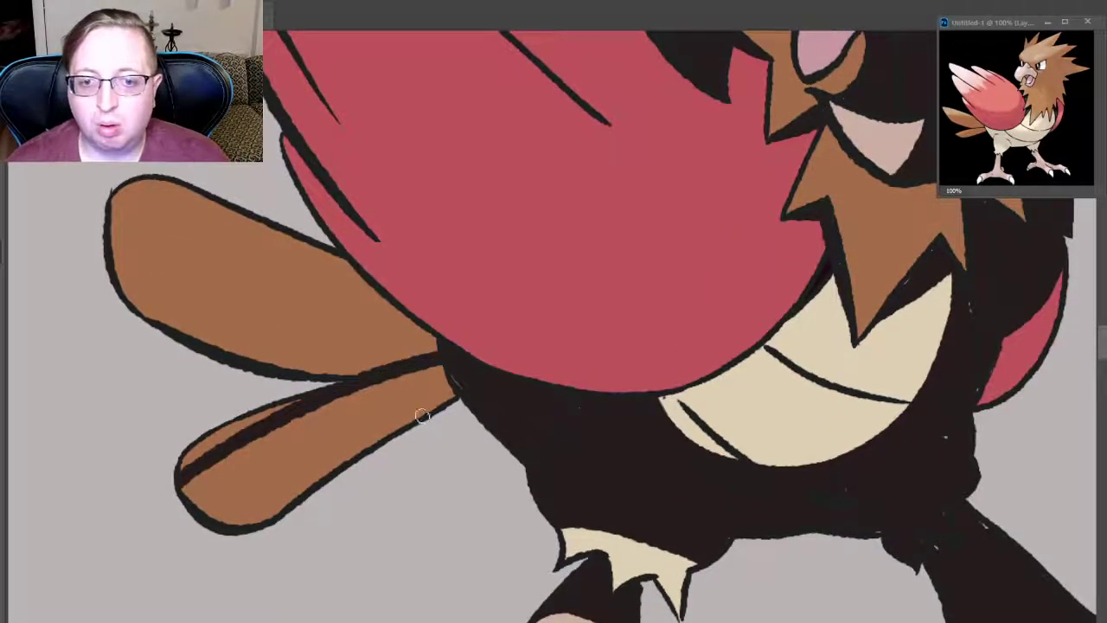
{"action": "mouse_move", "coordinate": [186, 498]}
{"action": "left_mouse_down"}
{"action": "mouse_move", "coordinate": [238, 454]}
{"action": "mouse_move", "coordinate": [320, 413]}
{"action": "left_mouse_up"}
{"action": "left_click_drag", "start_coordinate": [225, 519], "coordinate": [376, 402]}
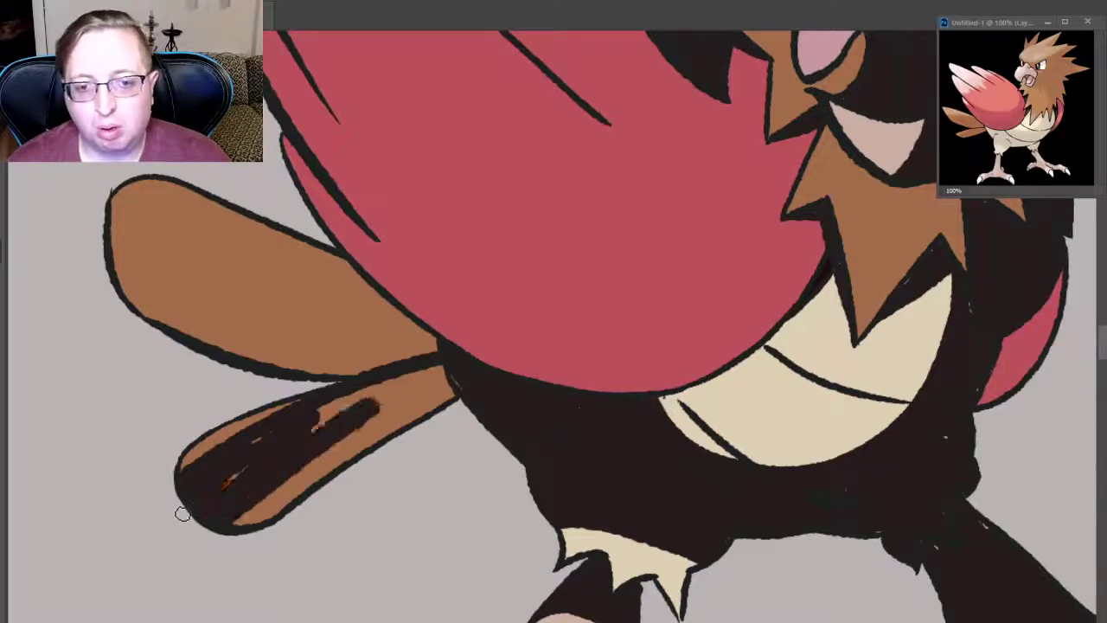
{"action": "left_click_drag", "start_coordinate": [225, 489], "coordinate": [247, 467]}
{"action": "key", "text": "ctrl+z"}
{"action": "key", "text": "ctrl+z"}
{"action": "key", "text": "ctrl+z"}
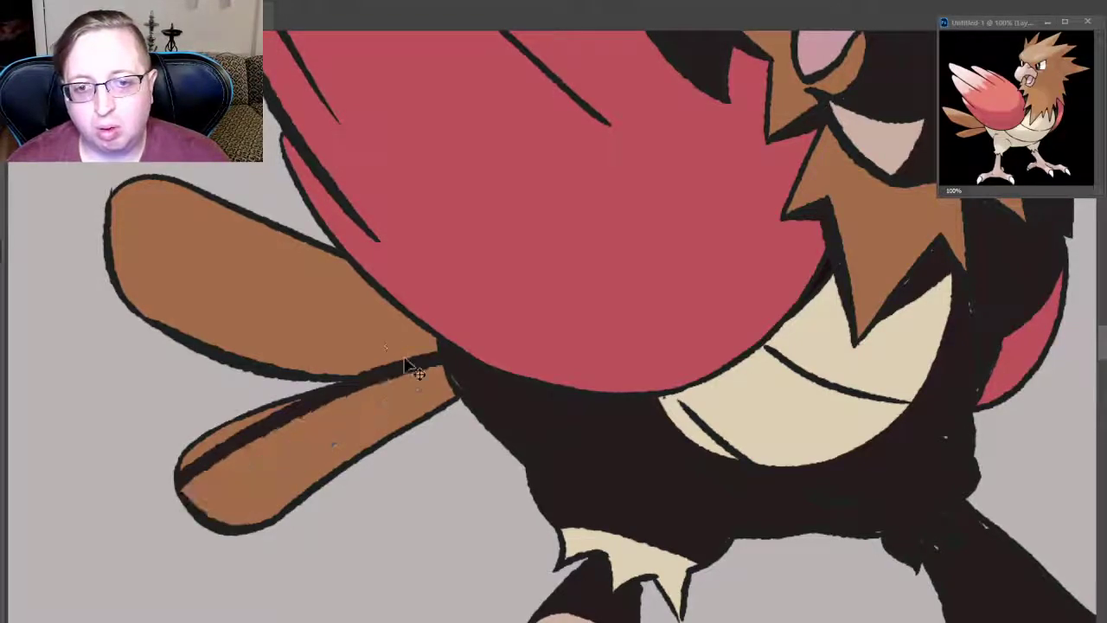
{"action": "key", "text": "ctrl+z"}
{"action": "key", "text": "ctrl+z"}
{"action": "left_click", "coordinate": [457, 366], "text": "shift"}
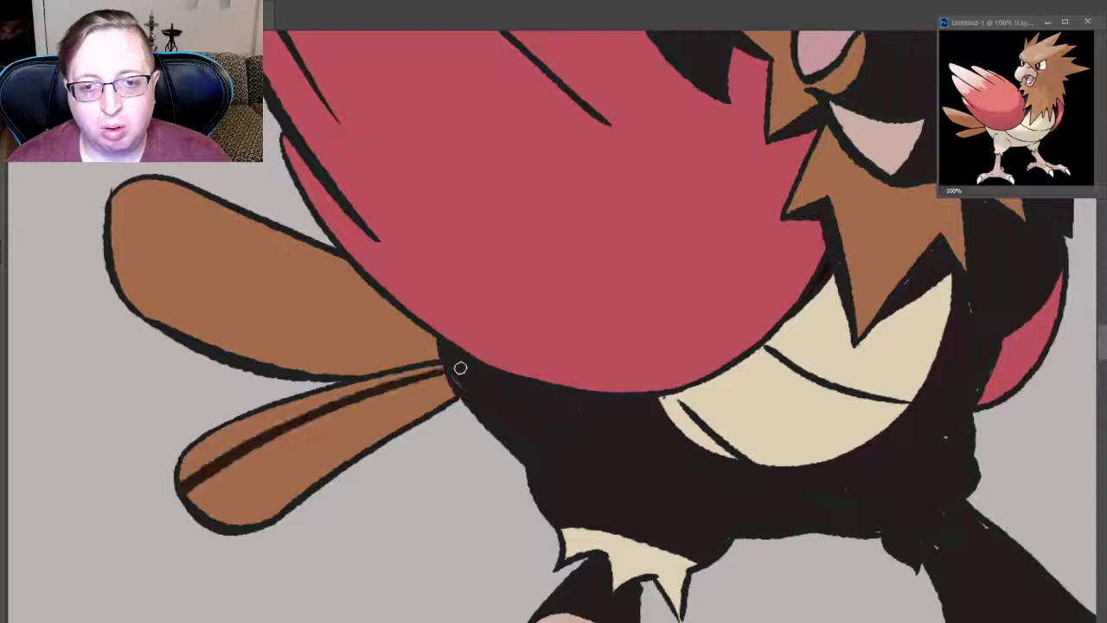
{"action": "key", "text": "ctrl+z"}
{"action": "left_click", "coordinate": [456, 368], "text": "shift"}
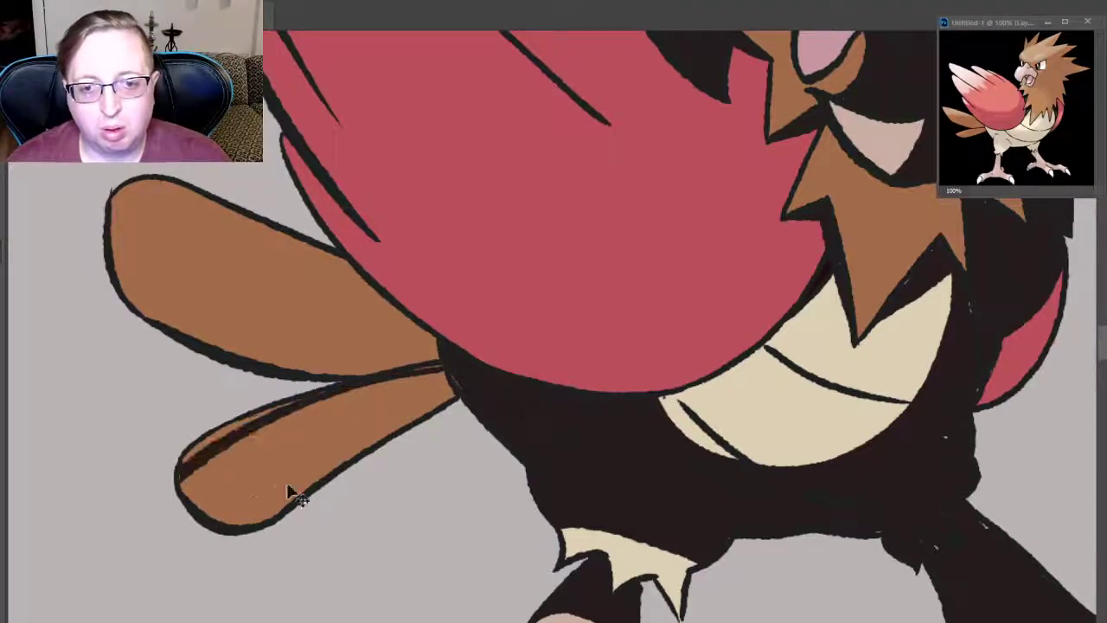
{"action": "key", "text": "ctrl+z"}
{"action": "left_click", "coordinate": [455, 370], "text": "shift"}
{"action": "key", "text": "ctrl+z"}
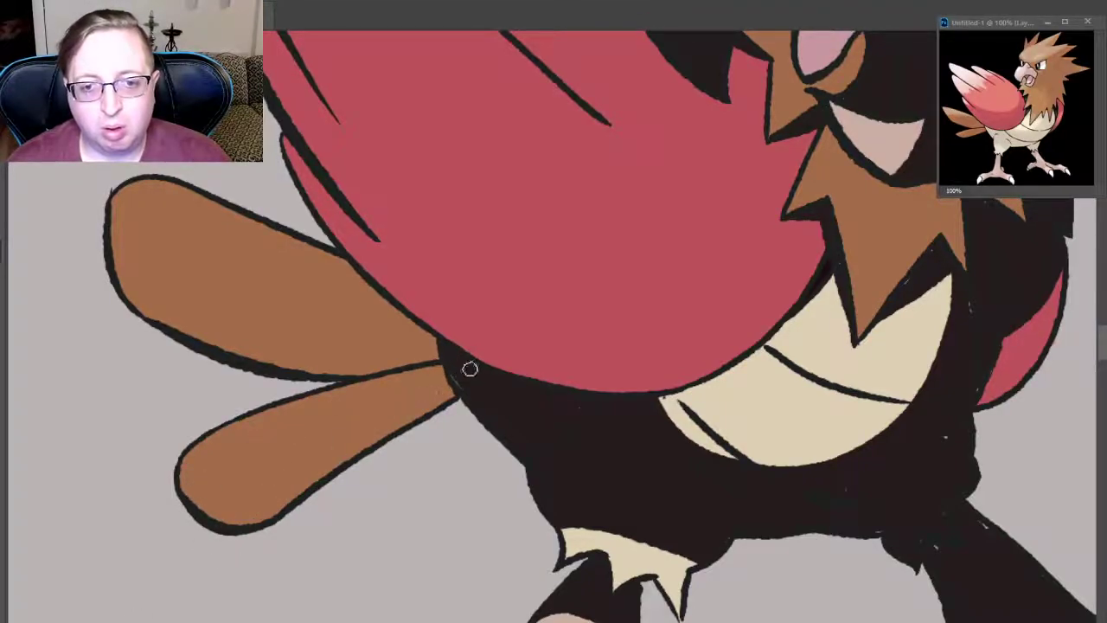
{"action": "mouse_move", "coordinate": [450, 370]}
{"action": "left_mouse_down"}
{"action": "mouse_move", "coordinate": [180, 478]}
{"action": "mouse_move", "coordinate": [220, 463]}
{"action": "left_mouse_up"}
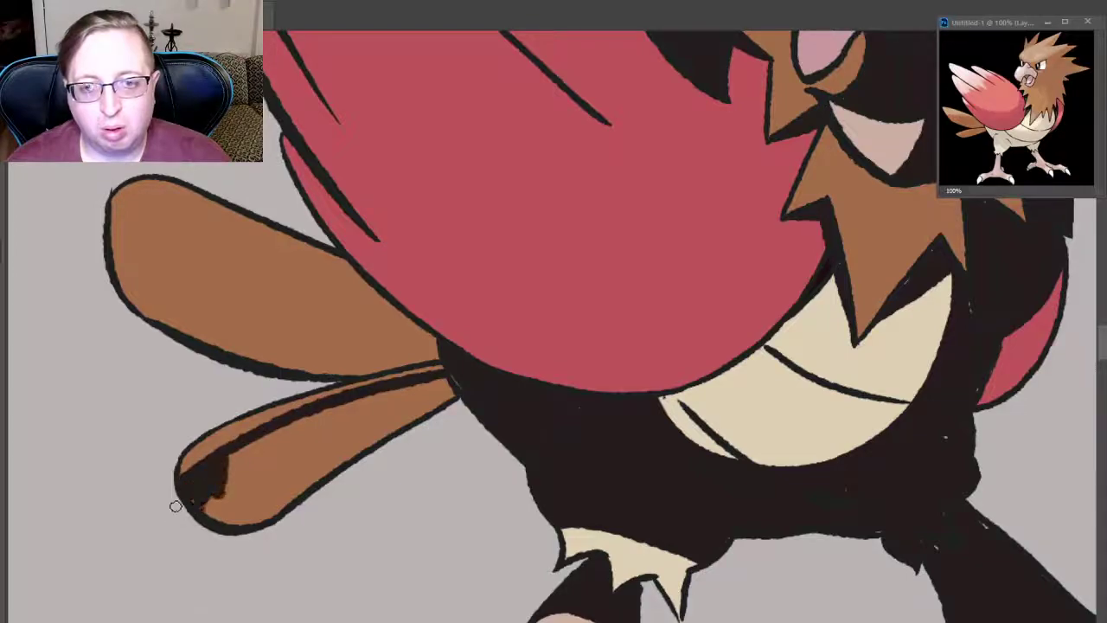
{"action": "mouse_move", "coordinate": [200, 511]}
{"action": "left_mouse_down"}
{"action": "mouse_move", "coordinate": [217, 494]}
{"action": "mouse_move", "coordinate": [192, 523]}
{"action": "mouse_move", "coordinate": [286, 433]}
{"action": "mouse_move", "coordinate": [450, 365]}
{"action": "left_mouse_up"}
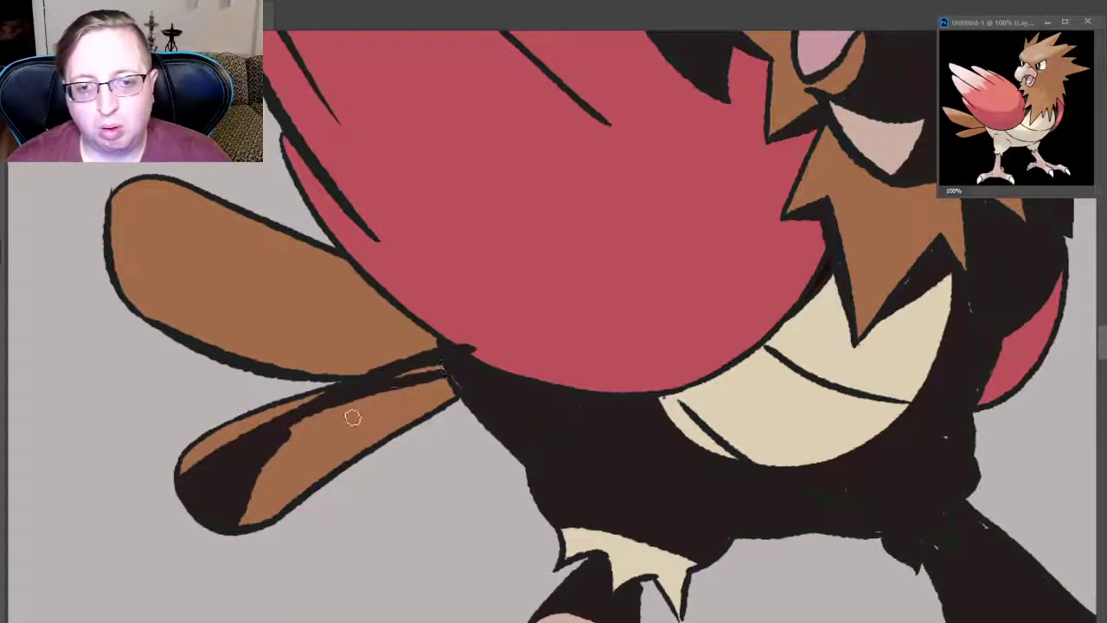
{"action": "mouse_move", "coordinate": [192, 522]}
{"action": "left_mouse_down"}
{"action": "mouse_move", "coordinate": [337, 407]}
{"action": "mouse_move", "coordinate": [191, 524]}
{"action": "mouse_move", "coordinate": [424, 398]}
{"action": "mouse_move", "coordinate": [346, 416]}
{"action": "mouse_move", "coordinate": [191, 523]}
{"action": "mouse_move", "coordinate": [437, 396]}
{"action": "left_mouse_up"}
{"action": "left_click_drag", "start_coordinate": [437, 396], "coordinate": [191, 523]}
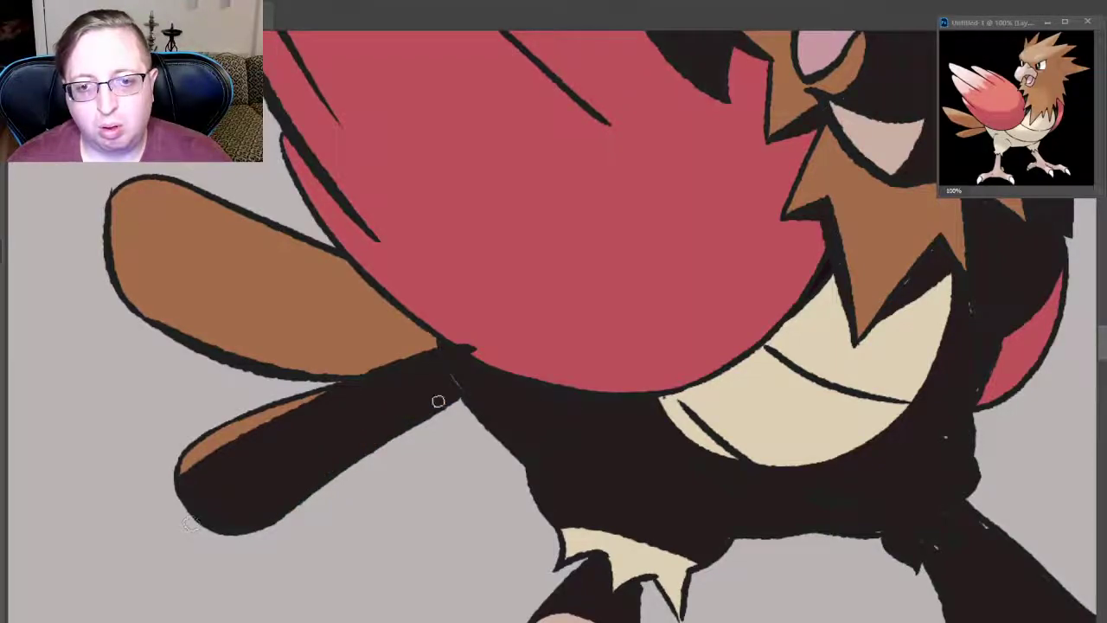
- Paint the upper tail feather dark brown, leaving a thin brown strip along its top edge
{"action": "left_click_drag", "start_coordinate": [104, 232], "coordinate": [407, 278]}
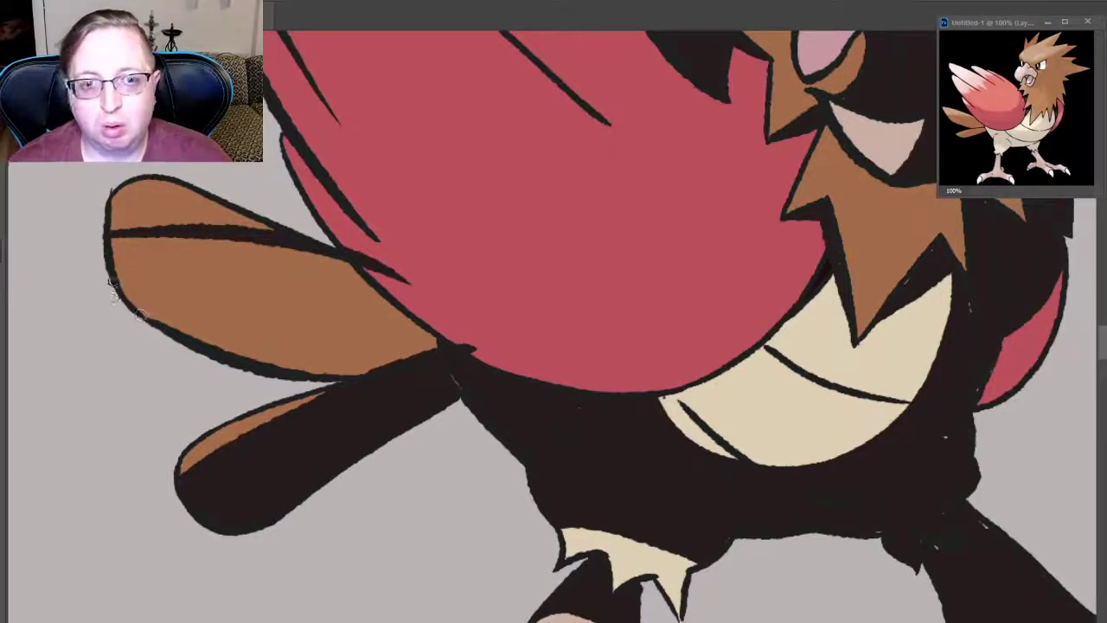
{"action": "mouse_move", "coordinate": [117, 246]}
{"action": "left_mouse_down"}
{"action": "mouse_move", "coordinate": [190, 249]}
{"action": "mouse_move", "coordinate": [113, 281]}
{"action": "mouse_move", "coordinate": [233, 294]}
{"action": "left_mouse_up"}
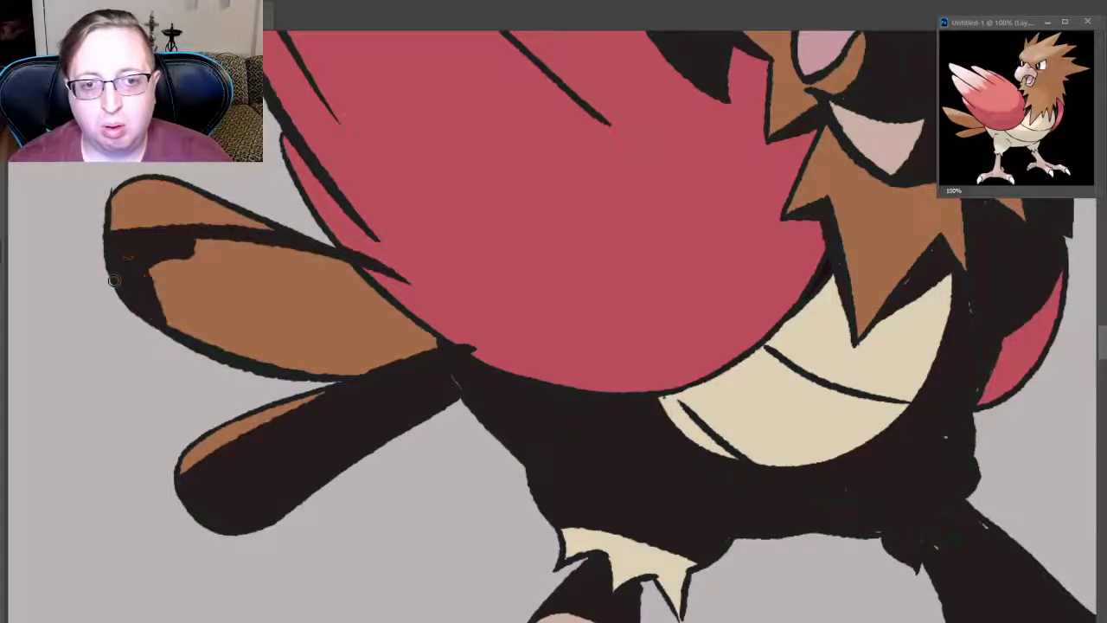
{"action": "mouse_move", "coordinate": [247, 354]}
{"action": "left_mouse_down"}
{"action": "mouse_move", "coordinate": [229, 255]}
{"action": "mouse_move", "coordinate": [268, 260]}
{"action": "mouse_move", "coordinate": [259, 337]}
{"action": "left_mouse_up"}
{"action": "left_click_drag", "start_coordinate": [255, 269], "coordinate": [260, 346]}
{"action": "left_click_drag", "start_coordinate": [286, 251], "coordinate": [298, 329]}
{"action": "mouse_move", "coordinate": [320, 256]}
{"action": "left_mouse_down"}
{"action": "mouse_move", "coordinate": [346, 329]}
{"action": "mouse_move", "coordinate": [285, 328]}
{"action": "left_mouse_up"}
{"action": "mouse_move", "coordinate": [320, 368]}
{"action": "left_mouse_down"}
{"action": "mouse_move", "coordinate": [260, 342]}
{"action": "mouse_move", "coordinate": [329, 347]}
{"action": "mouse_move", "coordinate": [353, 371]}
{"action": "mouse_move", "coordinate": [372, 320]}
{"action": "left_mouse_up"}
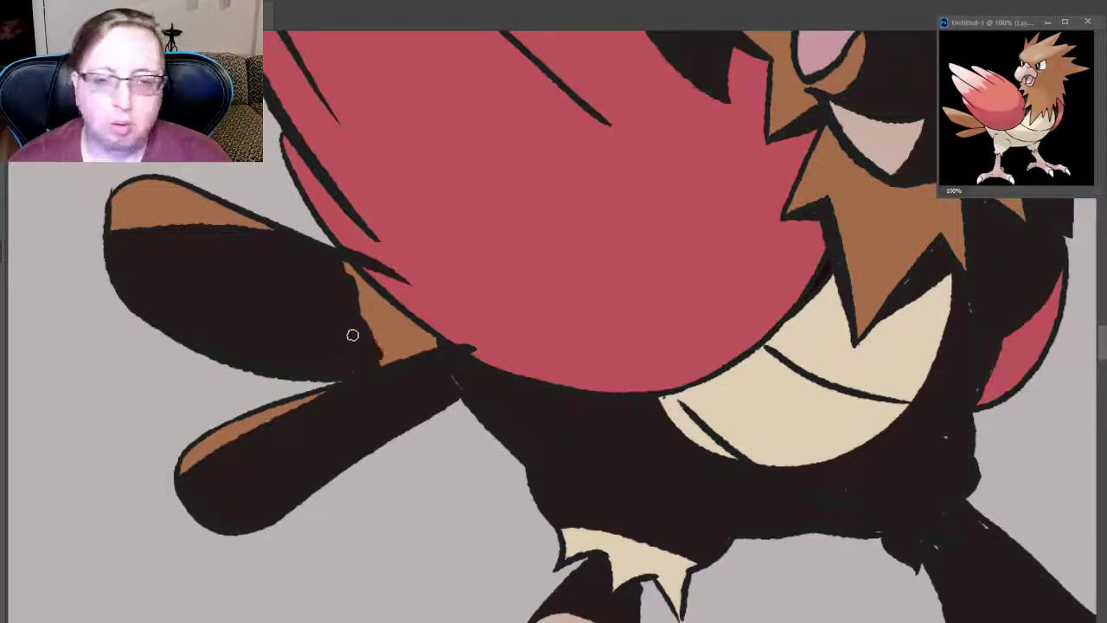
{"action": "mouse_move", "coordinate": [381, 282]}
{"action": "left_mouse_down"}
{"action": "mouse_move", "coordinate": [352, 335]}
{"action": "mouse_move", "coordinate": [398, 294]}
{"action": "left_mouse_up"}
{"action": "left_click_drag", "start_coordinate": [353, 334], "coordinate": [420, 342]}
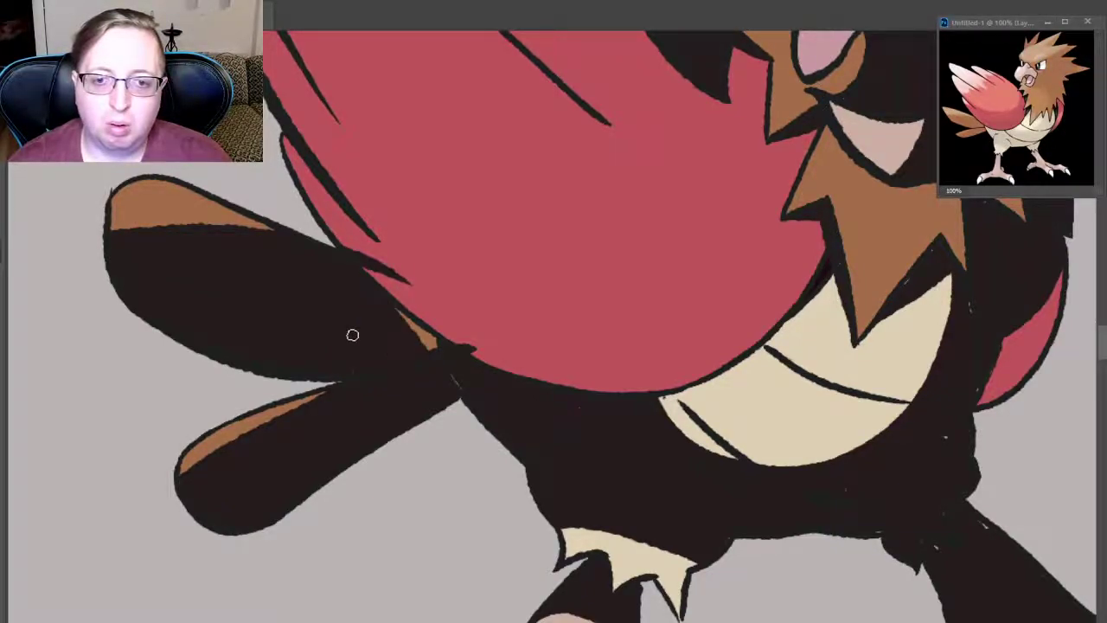
{"action": "left_click_drag", "start_coordinate": [352, 335], "coordinate": [424, 339]}
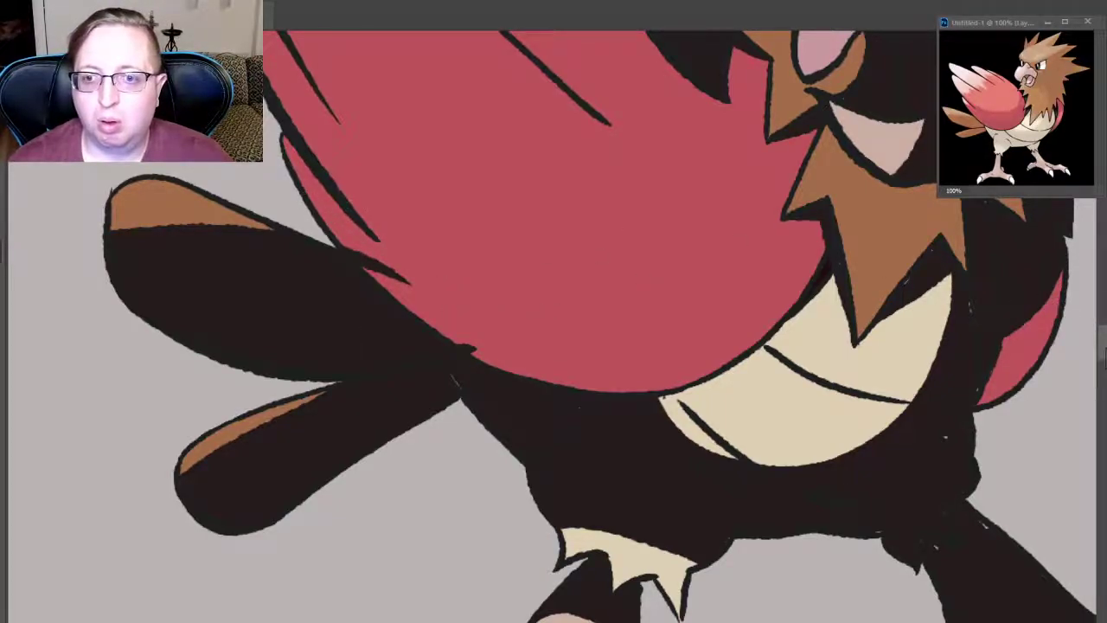
- Draw a curved outline across the red wing, redrawing it until it sits lower
{"action": "scroll", "coordinate": [1102, 355], "scroll_direction": "up", "scroll_amount": 5}
{"action": "scroll", "coordinate": [1102, 338], "scroll_direction": "down", "scroll_amount": 1}
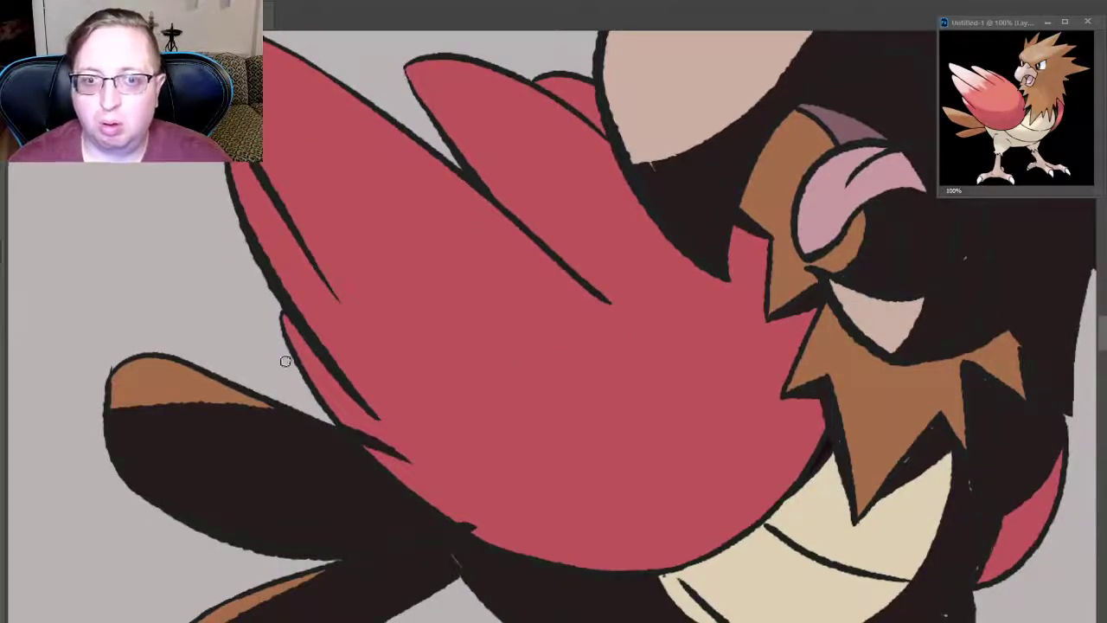
{"action": "mouse_move", "coordinate": [295, 368]}
{"action": "left_mouse_down"}
{"action": "mouse_move", "coordinate": [597, 413]}
{"action": "mouse_move", "coordinate": [706, 271]}
{"action": "left_mouse_up"}
{"action": "key", "text": "ctrl+z"}
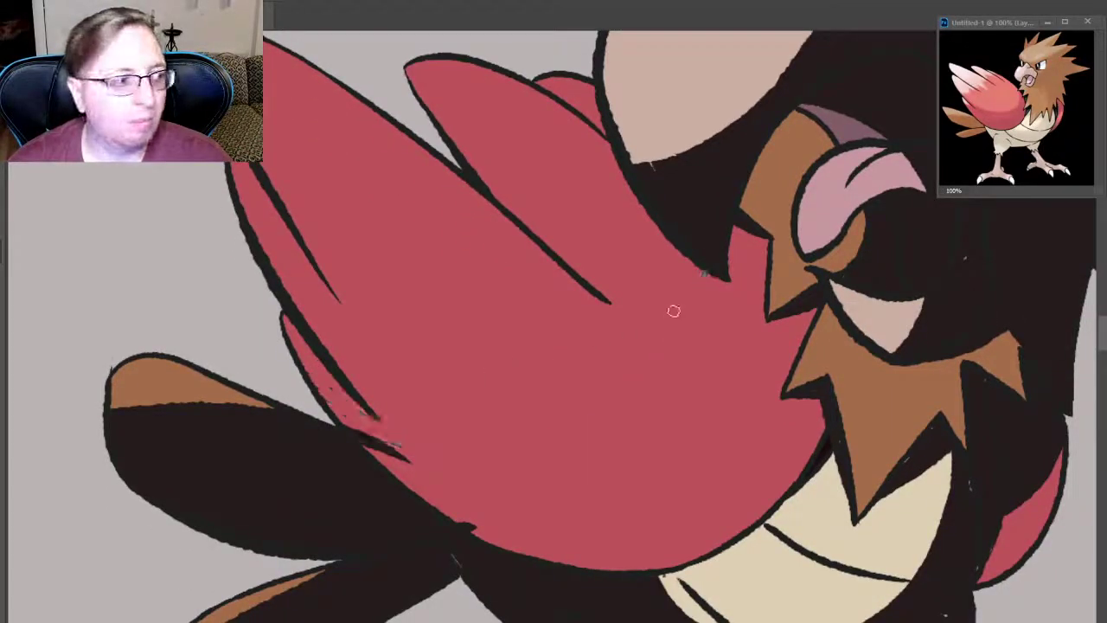
{"action": "mouse_move", "coordinate": [724, 312]}
{"action": "left_mouse_down"}
{"action": "mouse_move", "coordinate": [391, 468]}
{"action": "mouse_move", "coordinate": [721, 278]}
{"action": "left_mouse_up"}
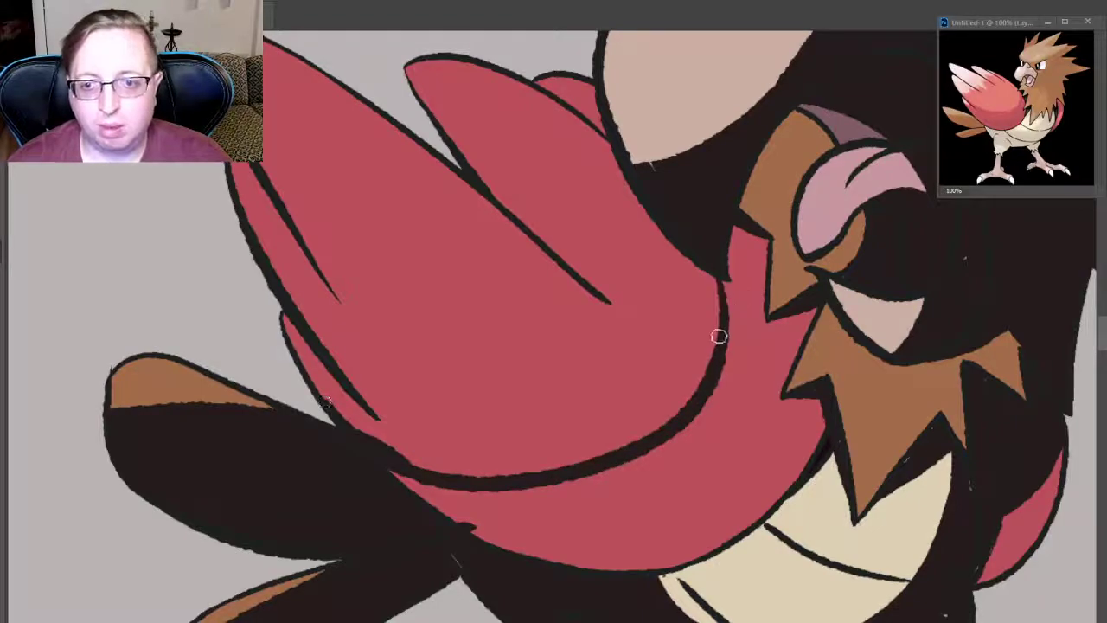
{"action": "key", "text": "ctrl+z"}
{"action": "key", "text": "ctrl+z"}
{"action": "mouse_move", "coordinate": [291, 346]}
{"action": "left_mouse_down"}
{"action": "mouse_move", "coordinate": [725, 299]}
{"action": "mouse_move", "coordinate": [729, 251]}
{"action": "left_mouse_up"}
{"action": "key", "text": "ctrl+z"}
{"action": "key", "text": "ctrl+z"}
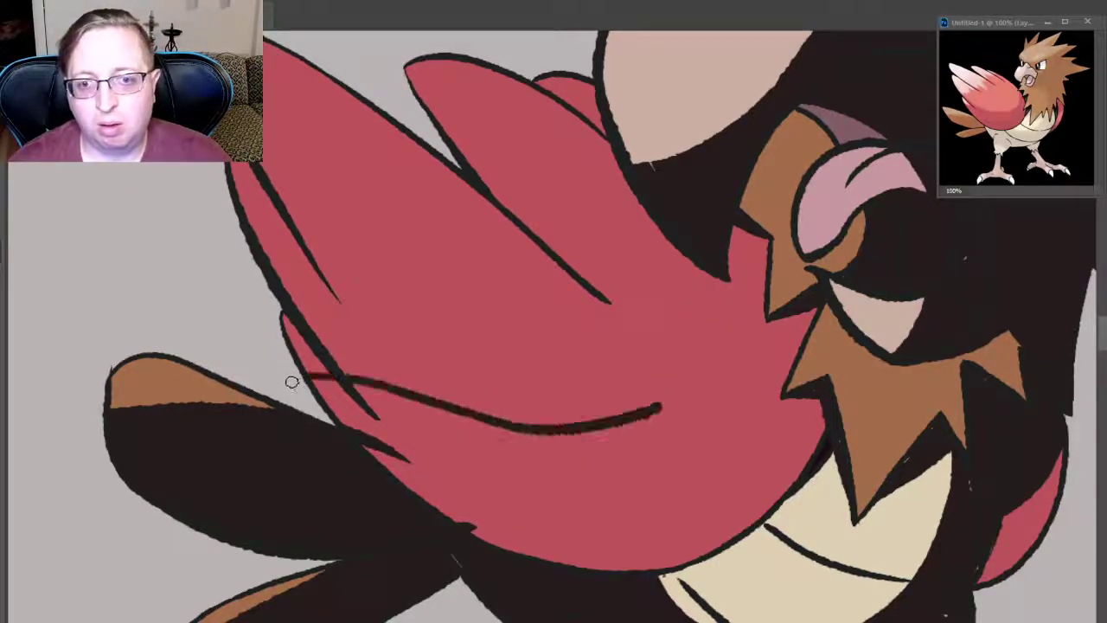
{"action": "left_click_drag", "start_coordinate": [291, 380], "coordinate": [766, 251]}
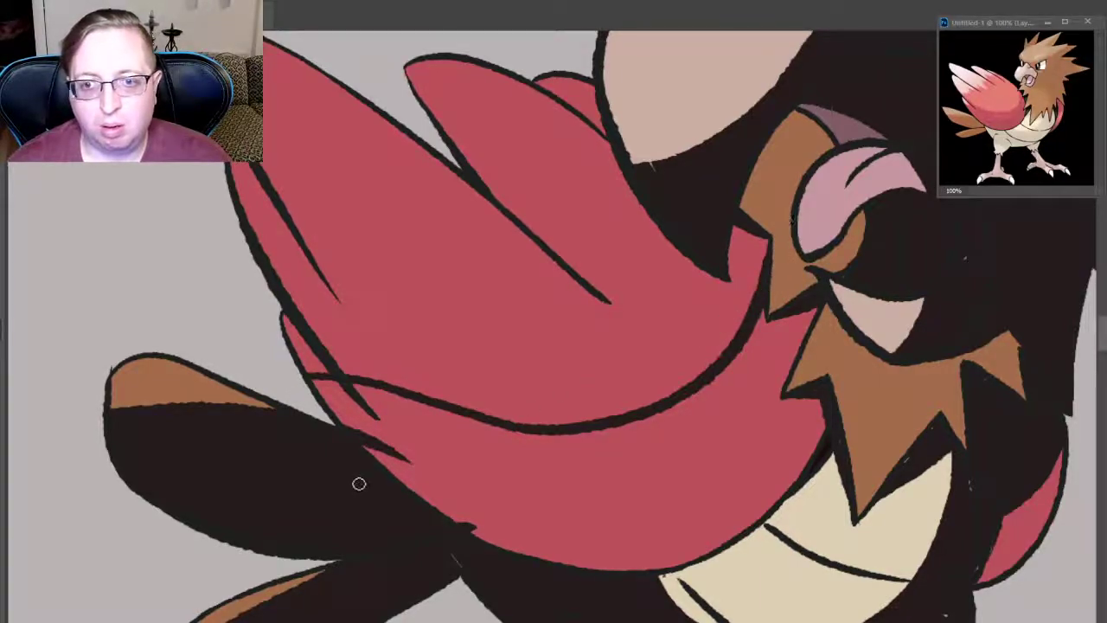
- Paint dark shading over the wing's base and lower edge below the outline
{"action": "mouse_move", "coordinate": [344, 441]}
{"action": "left_mouse_down"}
{"action": "mouse_move", "coordinate": [349, 415]}
{"action": "mouse_move", "coordinate": [403, 446]}
{"action": "mouse_move", "coordinate": [372, 458]}
{"action": "mouse_move", "coordinate": [433, 507]}
{"action": "left_mouse_up"}
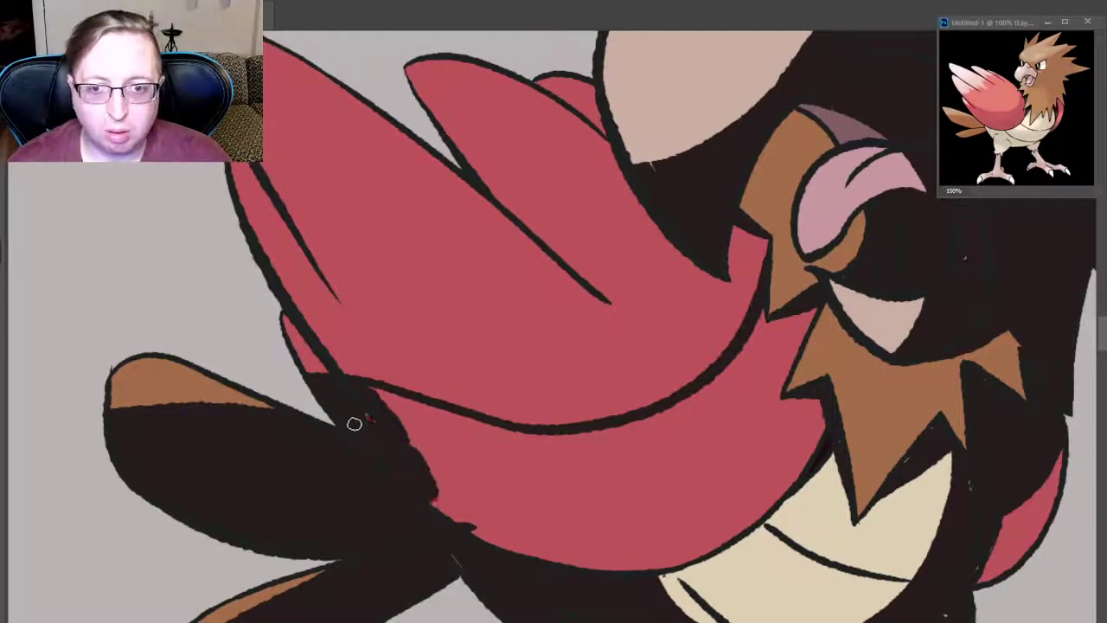
{"action": "left_click_drag", "start_coordinate": [415, 442], "coordinate": [476, 536]}
{"action": "left_click_drag", "start_coordinate": [463, 467], "coordinate": [493, 545]}
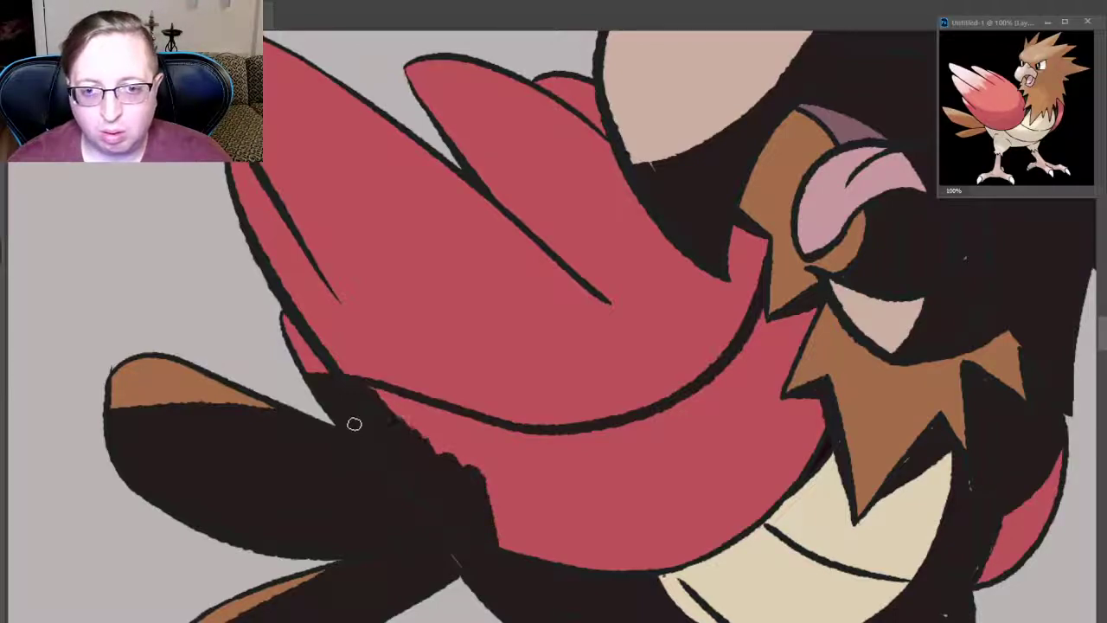
{"action": "left_click_drag", "start_coordinate": [372, 391], "coordinate": [485, 463]}
{"action": "left_click_drag", "start_coordinate": [420, 405], "coordinate": [558, 472]}
{"action": "mouse_move", "coordinate": [463, 419]}
{"action": "left_mouse_down"}
{"action": "mouse_move", "coordinate": [523, 458]}
{"action": "mouse_move", "coordinate": [514, 531]}
{"action": "left_mouse_up"}
{"action": "left_click_drag", "start_coordinate": [493, 467], "coordinate": [536, 558]}
- Cover the remaining red along the wing's lower edge with dark strokes
{"action": "left_click_drag", "start_coordinate": [532, 480], "coordinate": [544, 558]}
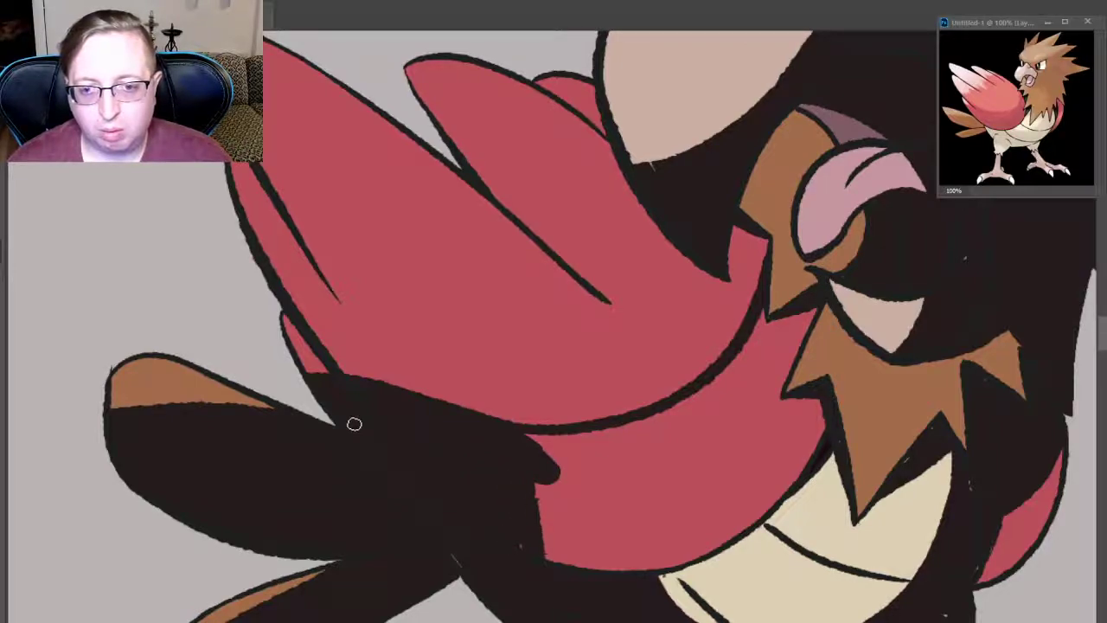
{"action": "left_click_drag", "start_coordinate": [544, 510], "coordinate": [588, 567]}
{"action": "left_click_drag", "start_coordinate": [584, 519], "coordinate": [610, 566]}
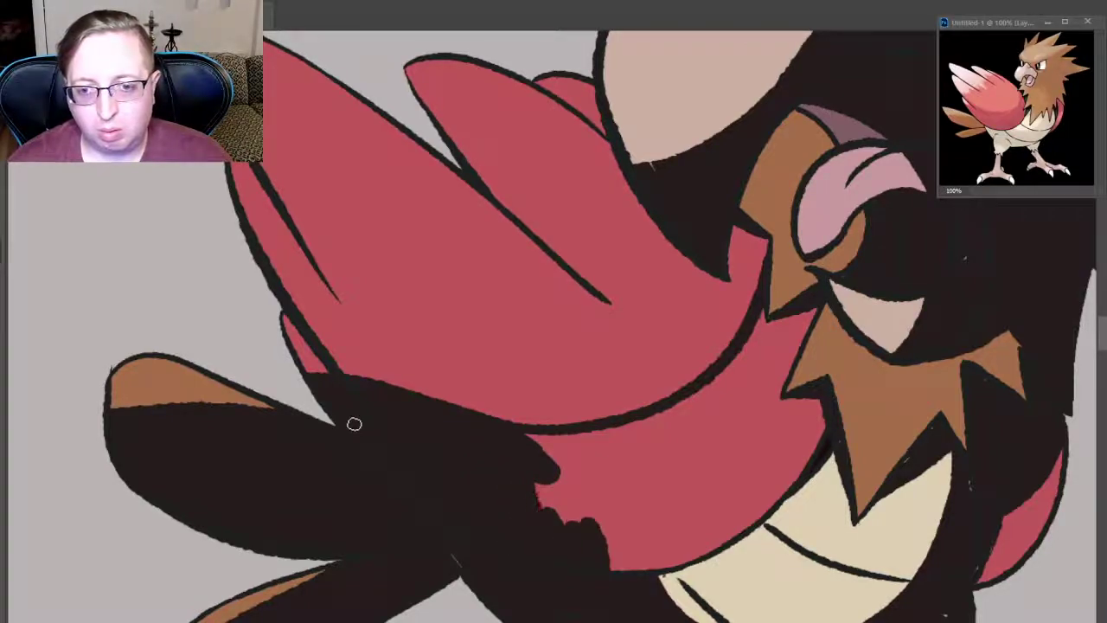
{"action": "left_click_drag", "start_coordinate": [545, 454], "coordinate": [558, 524]}
{"action": "left_click_drag", "start_coordinate": [575, 458], "coordinate": [601, 523]}
{"action": "left_click_drag", "start_coordinate": [610, 467], "coordinate": [618, 561]}
{"action": "left_click_drag", "start_coordinate": [541, 463], "coordinate": [722, 409]}
{"action": "left_click_drag", "start_coordinate": [640, 443], "coordinate": [751, 412]}
- Extend the dark shadow toward the chest and ink over the wing's lower edge
{"action": "mouse_move", "coordinate": [662, 416]}
{"action": "left_mouse_down"}
{"action": "mouse_move", "coordinate": [731, 385]}
{"action": "mouse_move", "coordinate": [758, 358]}
{"action": "left_mouse_up"}
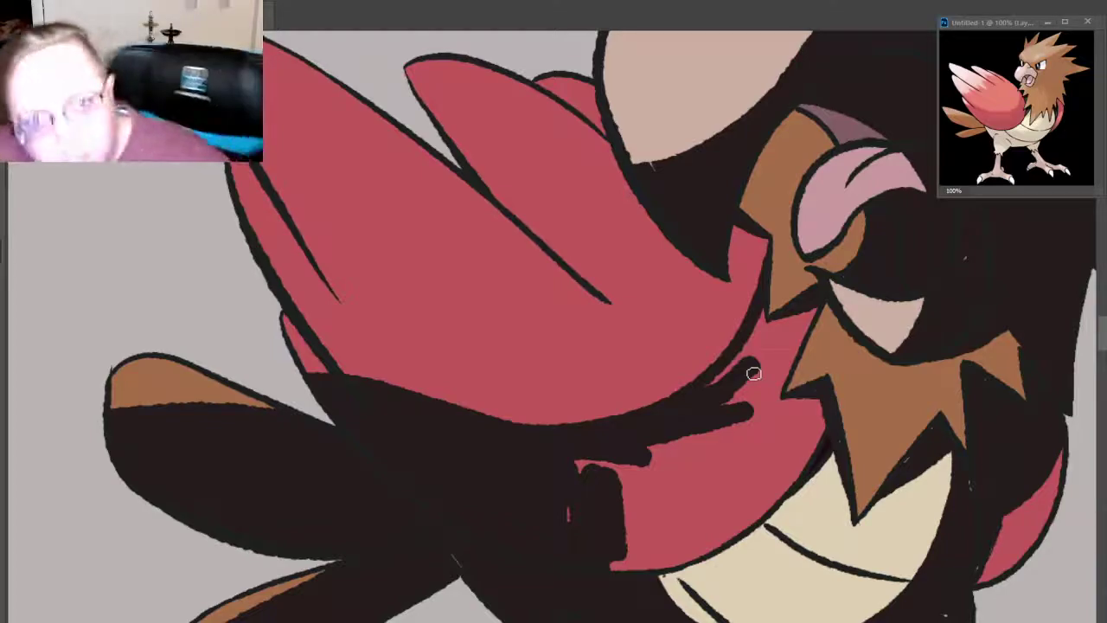
{"action": "left_click_drag", "start_coordinate": [753, 373], "coordinate": [741, 372]}
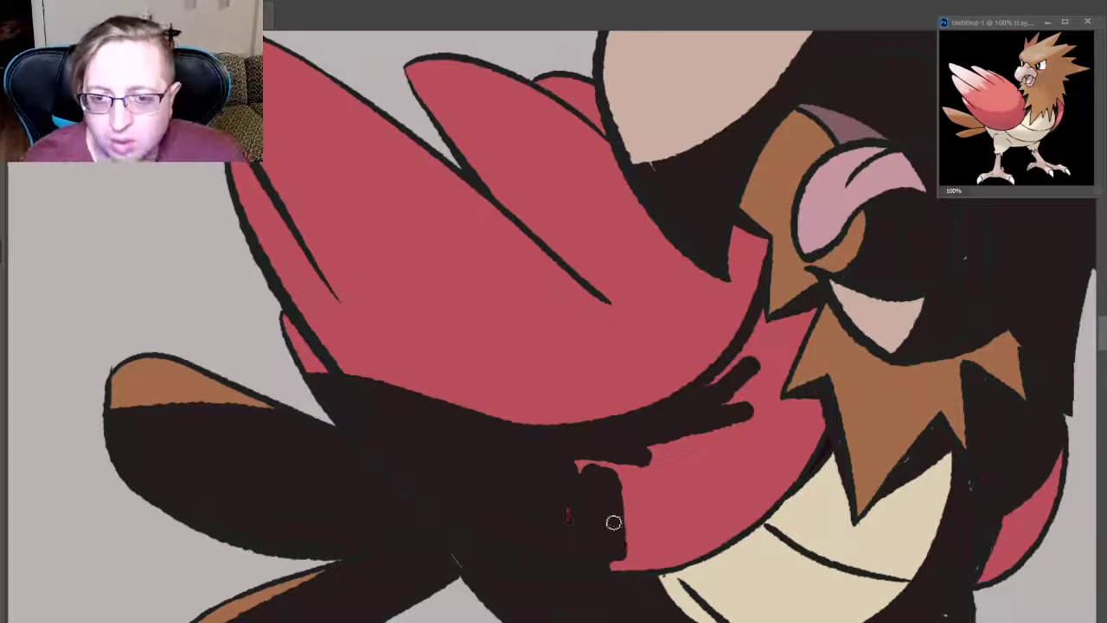
{"action": "mouse_move", "coordinate": [614, 522]}
{"action": "left_mouse_down"}
{"action": "mouse_move", "coordinate": [727, 441]}
{"action": "mouse_move", "coordinate": [628, 519]}
{"action": "mouse_move", "coordinate": [632, 550]}
{"action": "mouse_move", "coordinate": [616, 562]}
{"action": "mouse_move", "coordinate": [692, 547]}
{"action": "mouse_move", "coordinate": [789, 468]}
{"action": "left_mouse_up"}
{"action": "left_click_drag", "start_coordinate": [753, 500], "coordinate": [801, 452]}
{"action": "mouse_move", "coordinate": [771, 507]}
{"action": "left_mouse_down"}
{"action": "mouse_move", "coordinate": [822, 422]}
{"action": "mouse_move", "coordinate": [822, 401]}
{"action": "left_mouse_up"}
{"action": "mouse_move", "coordinate": [739, 428]}
{"action": "left_mouse_down"}
{"action": "mouse_move", "coordinate": [805, 396]}
{"action": "mouse_move", "coordinate": [782, 395]}
{"action": "left_mouse_up"}
{"action": "mouse_move", "coordinate": [729, 439]}
{"action": "left_mouse_down"}
{"action": "mouse_move", "coordinate": [758, 378]}
{"action": "mouse_move", "coordinate": [761, 327]}
{"action": "mouse_move", "coordinate": [798, 315]}
{"action": "left_mouse_up"}
- Ink the upper wing edge and cover the last red sliver with black
{"action": "left_click_drag", "start_coordinate": [763, 354], "coordinate": [815, 310]}
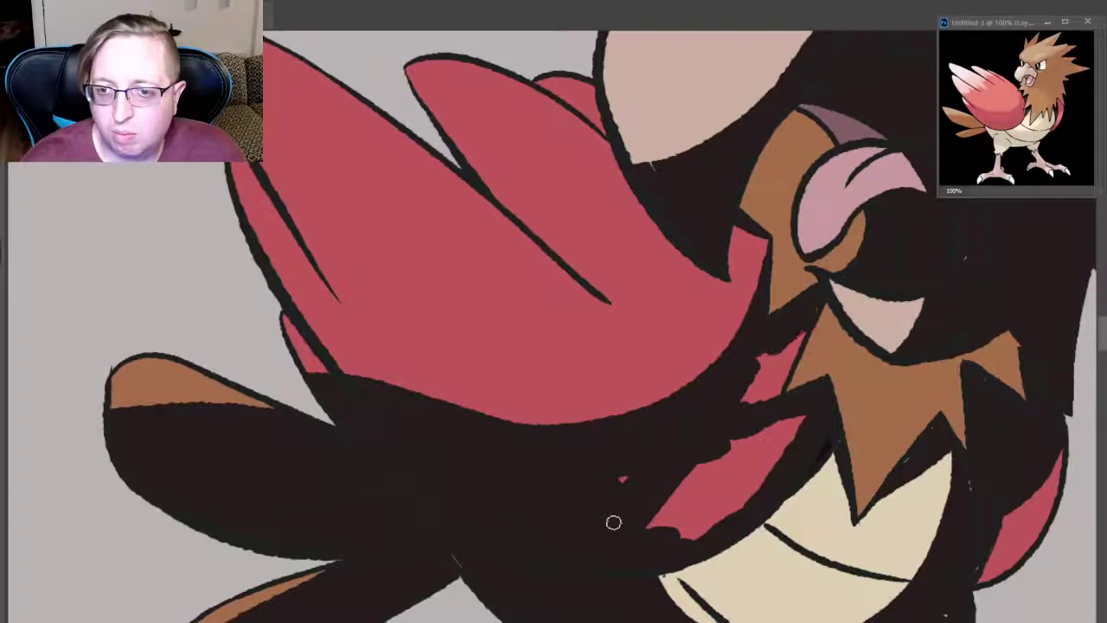
{"action": "mouse_move", "coordinate": [743, 404]}
{"action": "left_mouse_down"}
{"action": "mouse_move", "coordinate": [804, 334]}
{"action": "mouse_move", "coordinate": [801, 343]}
{"action": "left_mouse_up"}
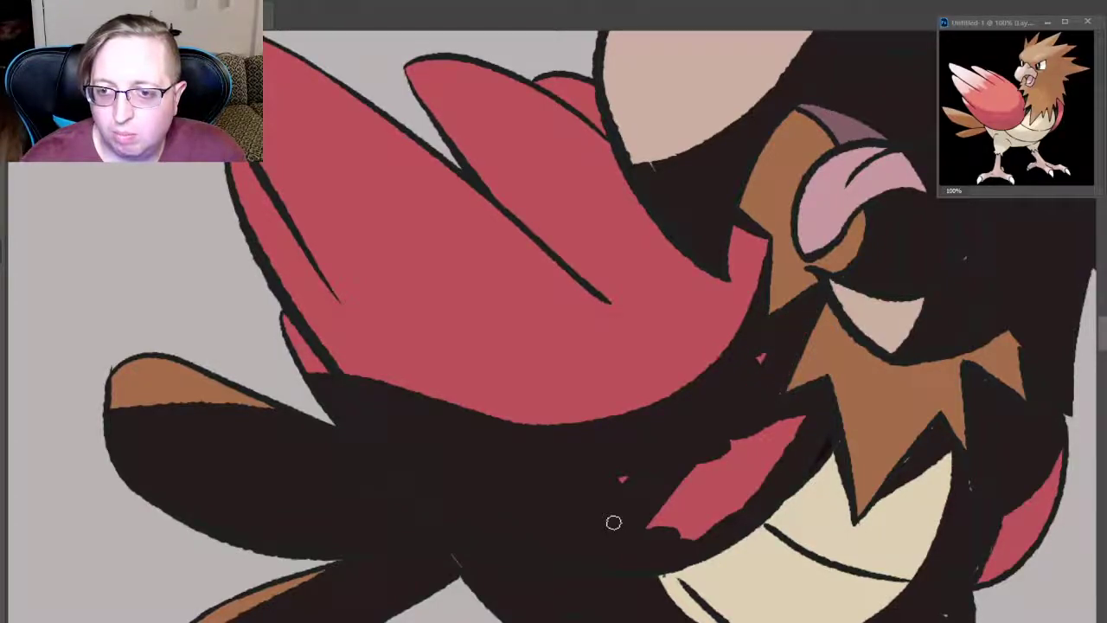
{"action": "left_click_drag", "start_coordinate": [649, 527], "coordinate": [703, 467]}
{"action": "mouse_move", "coordinate": [697, 536]}
{"action": "left_mouse_down"}
{"action": "mouse_move", "coordinate": [708, 465]}
{"action": "mouse_move", "coordinate": [723, 460]}
{"action": "left_mouse_up"}
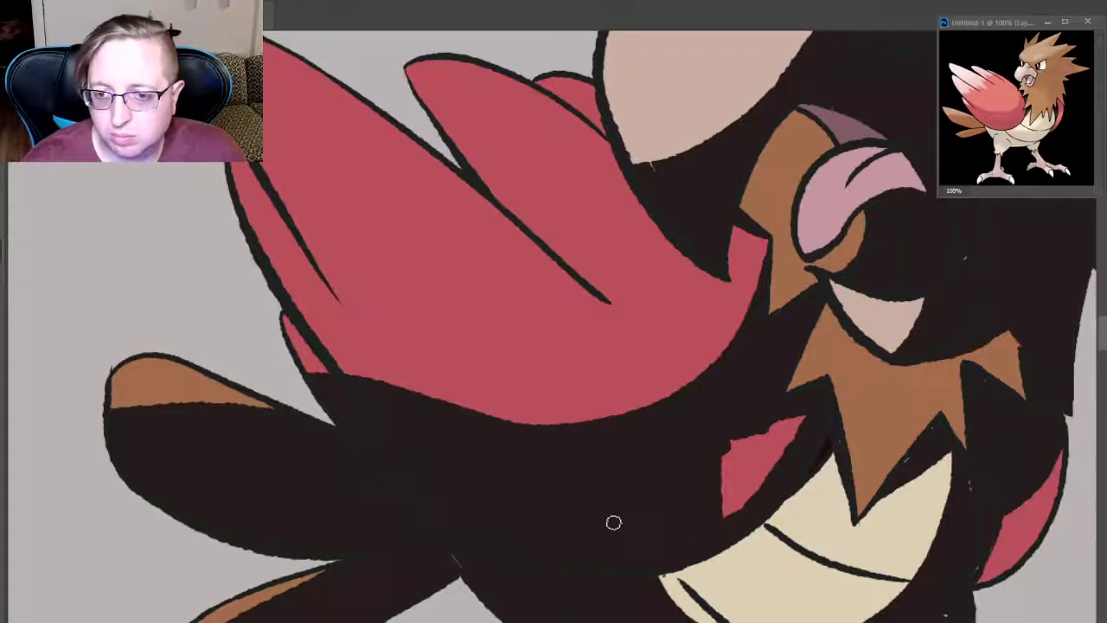
{"action": "mouse_move", "coordinate": [723, 517]}
{"action": "left_mouse_down"}
{"action": "mouse_move", "coordinate": [730, 455]}
{"action": "mouse_move", "coordinate": [750, 437]}
{"action": "left_mouse_up"}
{"action": "mouse_move", "coordinate": [751, 495]}
{"action": "left_mouse_down"}
{"action": "mouse_move", "coordinate": [771, 433]}
{"action": "mouse_move", "coordinate": [803, 415]}
{"action": "left_mouse_up"}
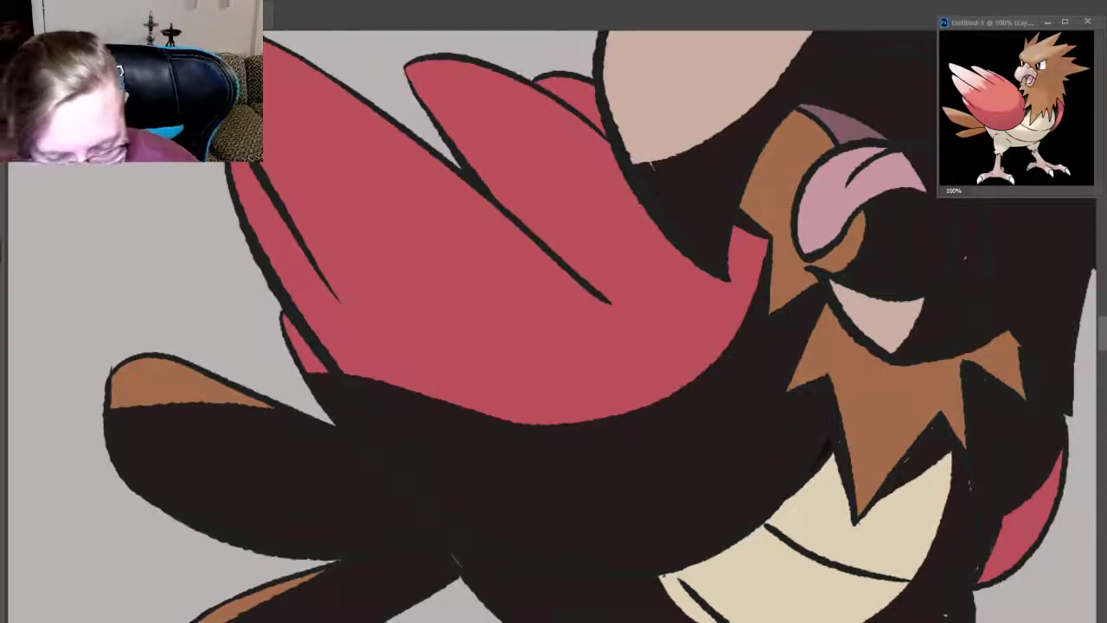
- Zoom in on the legs and undo the stray light strokes there
{"action": "key", "text": "ctrl+minus"}
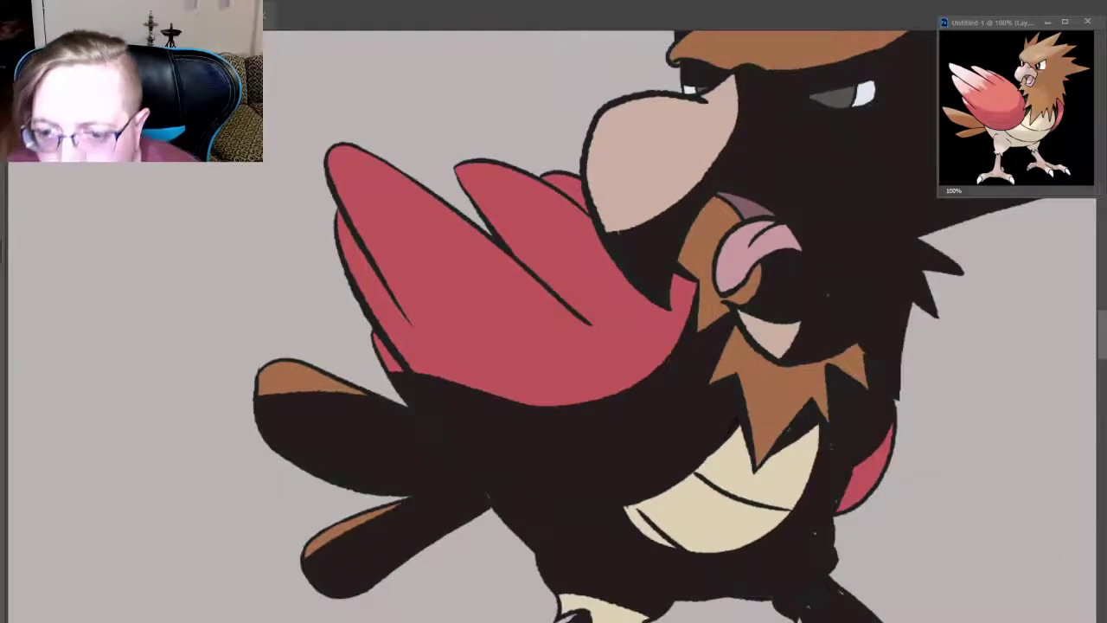
{"action": "scroll", "coordinate": [553, 346], "scroll_direction": "right", "scroll_amount": 3}
{"action": "scroll", "coordinate": [554, 347], "scroll_direction": "right", "scroll_amount": 2}
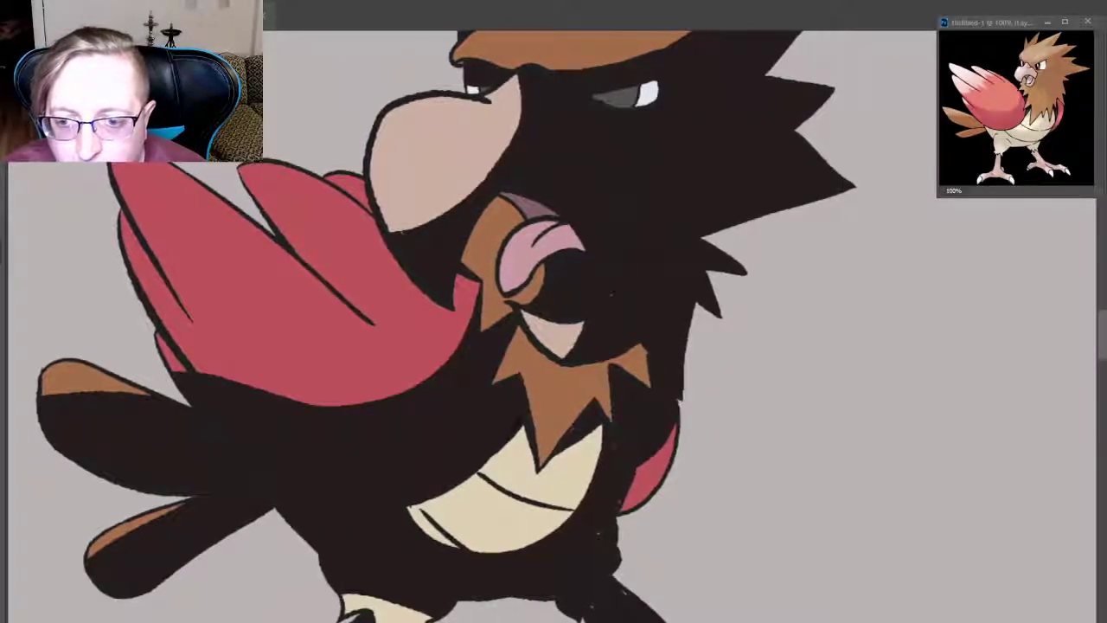
{"action": "left_click_drag", "start_coordinate": [1104, 346], "coordinate": [1104, 409]}
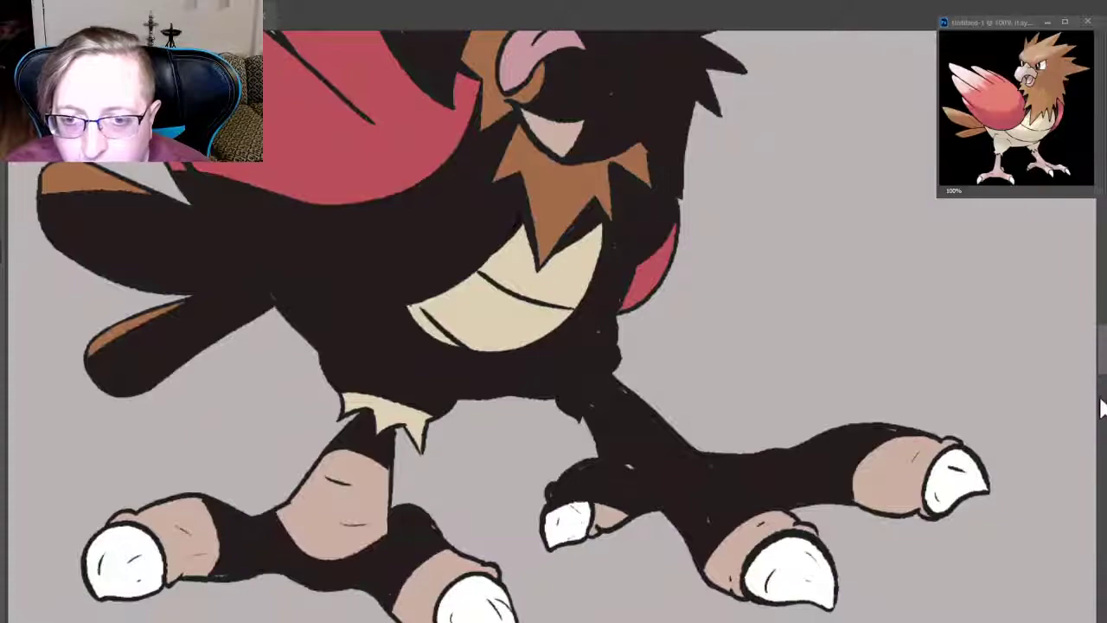
{"action": "key", "text": "ctrl+plus"}
{"action": "key", "text": "ctrl+plus"}
{"action": "key", "text": "ctrl+plus"}
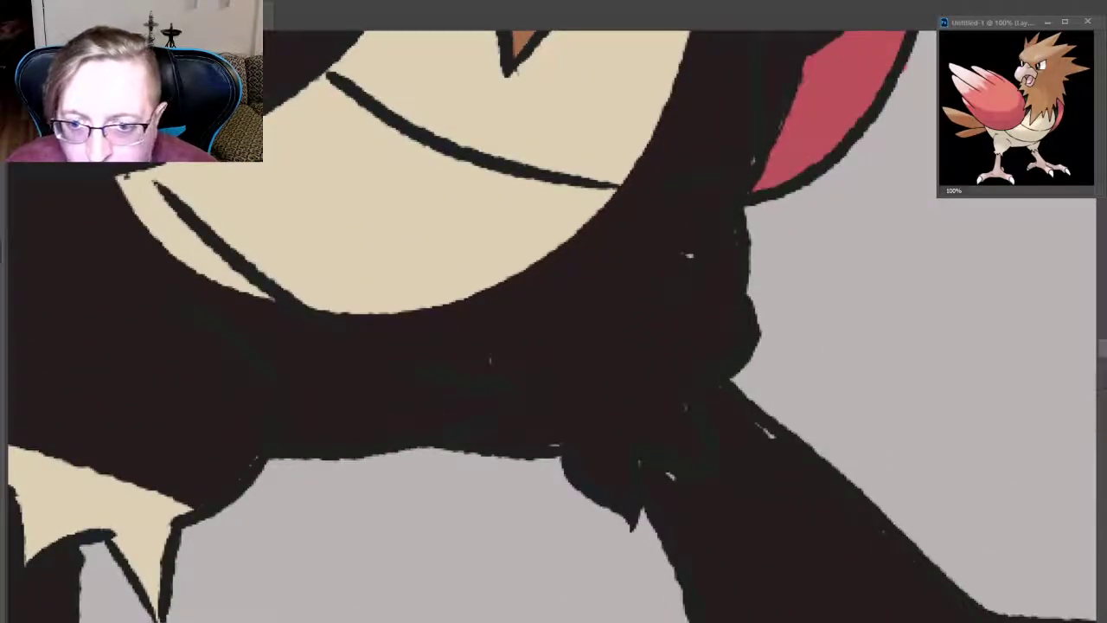
{"action": "left_click_drag", "start_coordinate": [1102, 346], "coordinate": [1102, 364]}
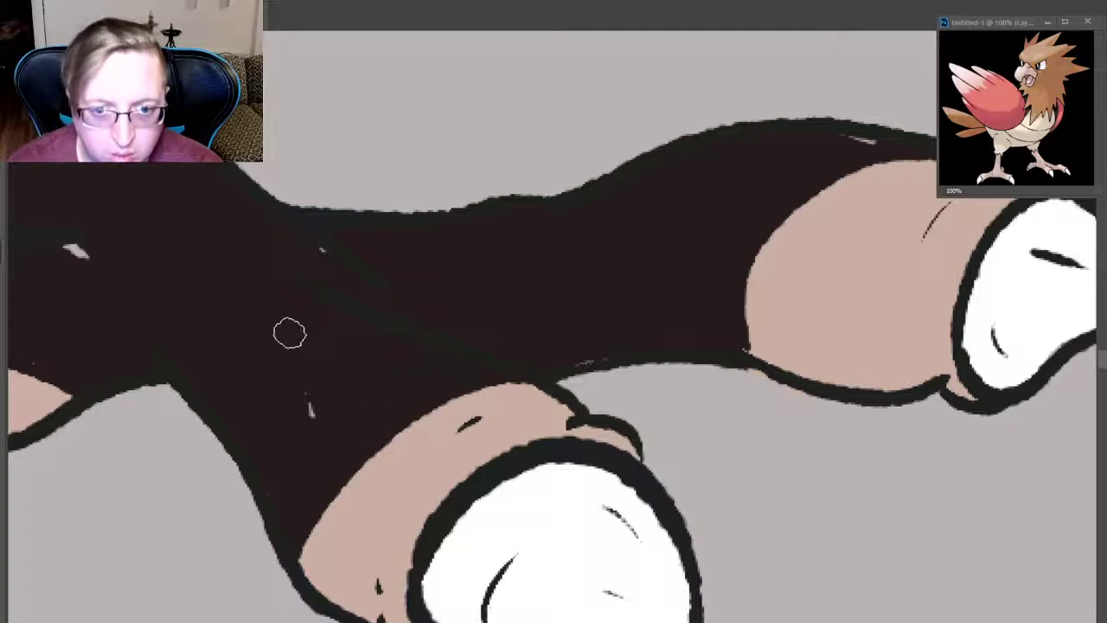
{"action": "key", "text": "ctrl+z"}
{"action": "key", "text": "ctrl+z"}
{"action": "key", "text": "ctrl+z"}
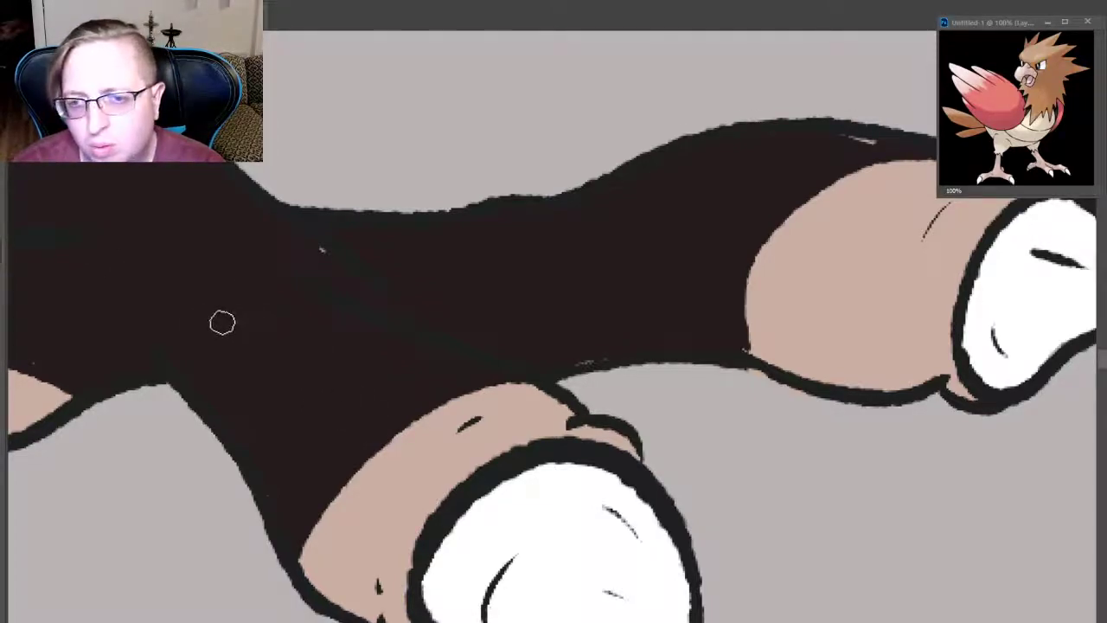
- Test peach and dark brown strokes on the background, undoing the dark test mark
{"action": "left_click_drag", "start_coordinate": [437, 106], "coordinate": [489, 149]}
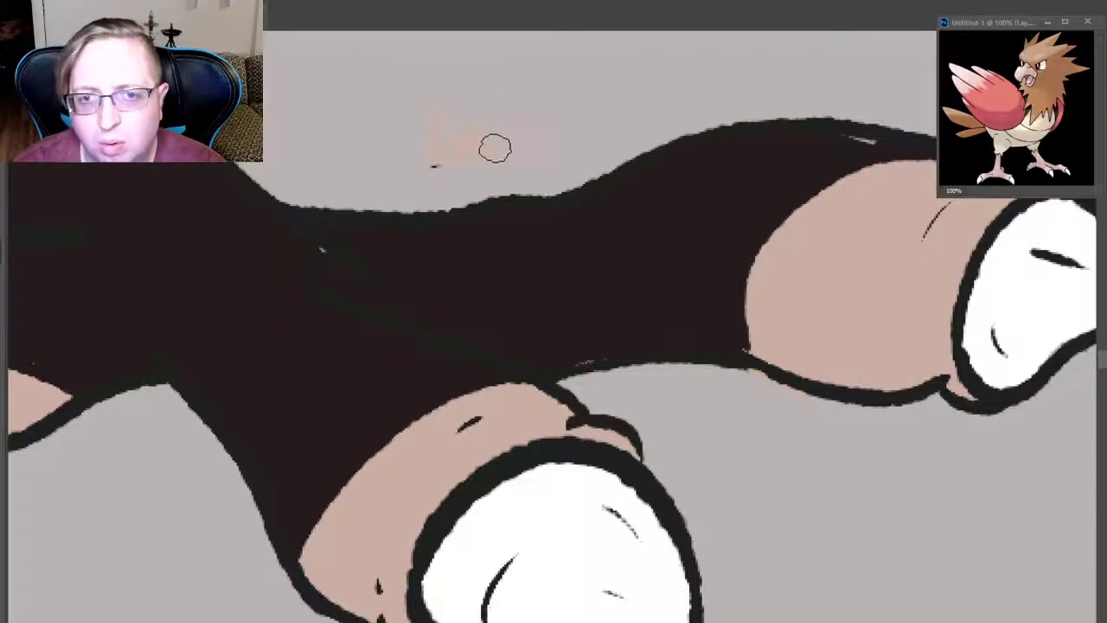
{"action": "left_click_drag", "start_coordinate": [403, 182], "coordinate": [471, 183]}
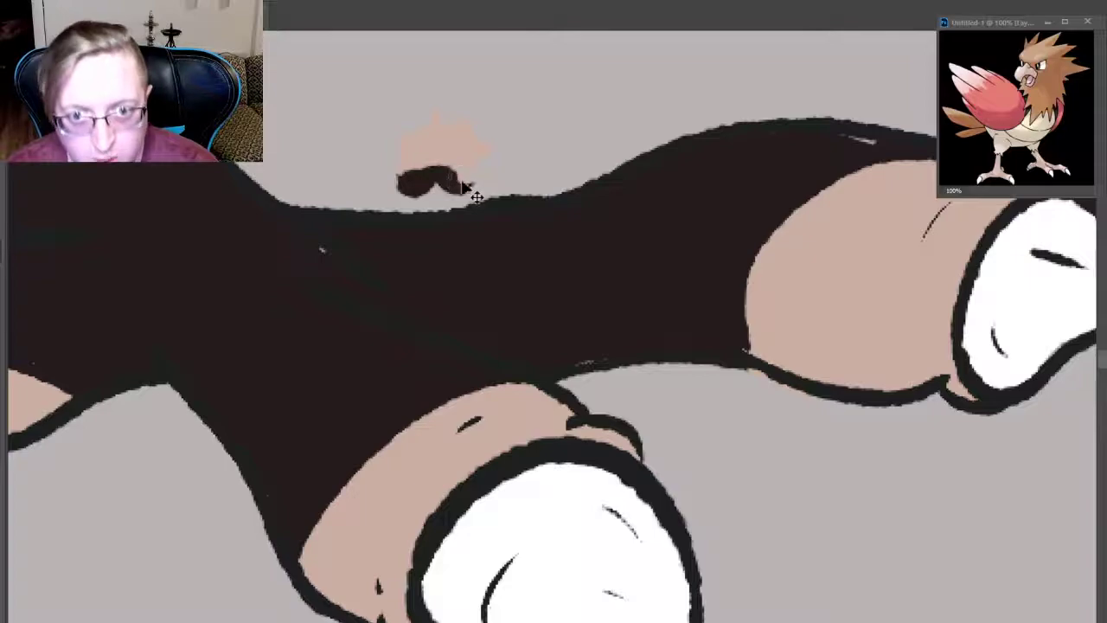
{"action": "key", "text": "ctrl+z"}
{"action": "key", "text": "ctrl+z"}
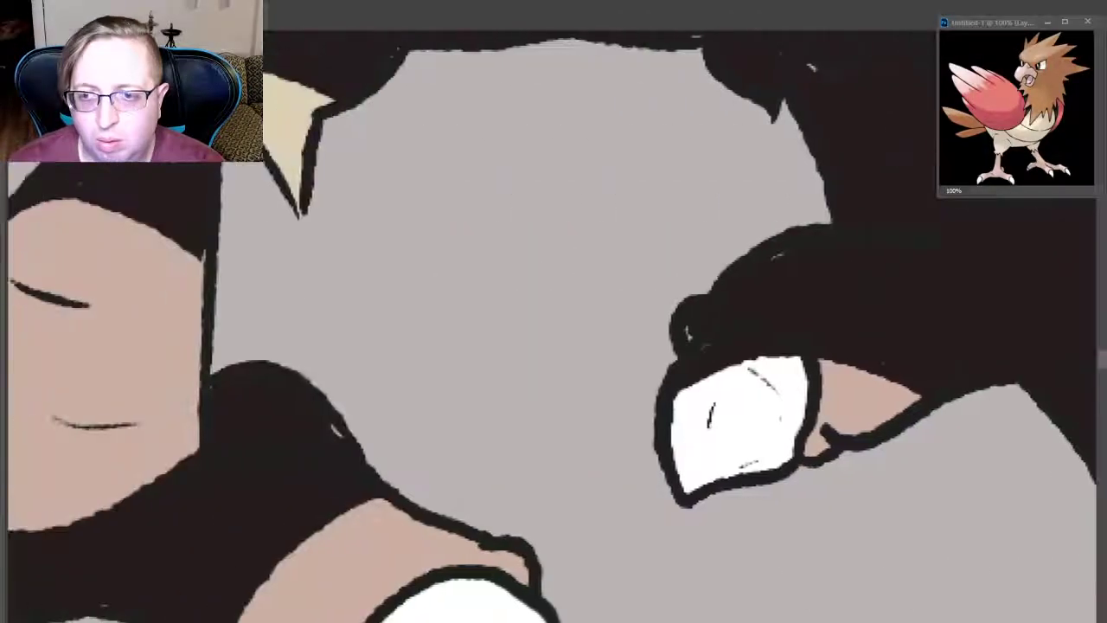
{"action": "left_click_drag", "start_coordinate": [554, 216], "coordinate": [780, 317]}
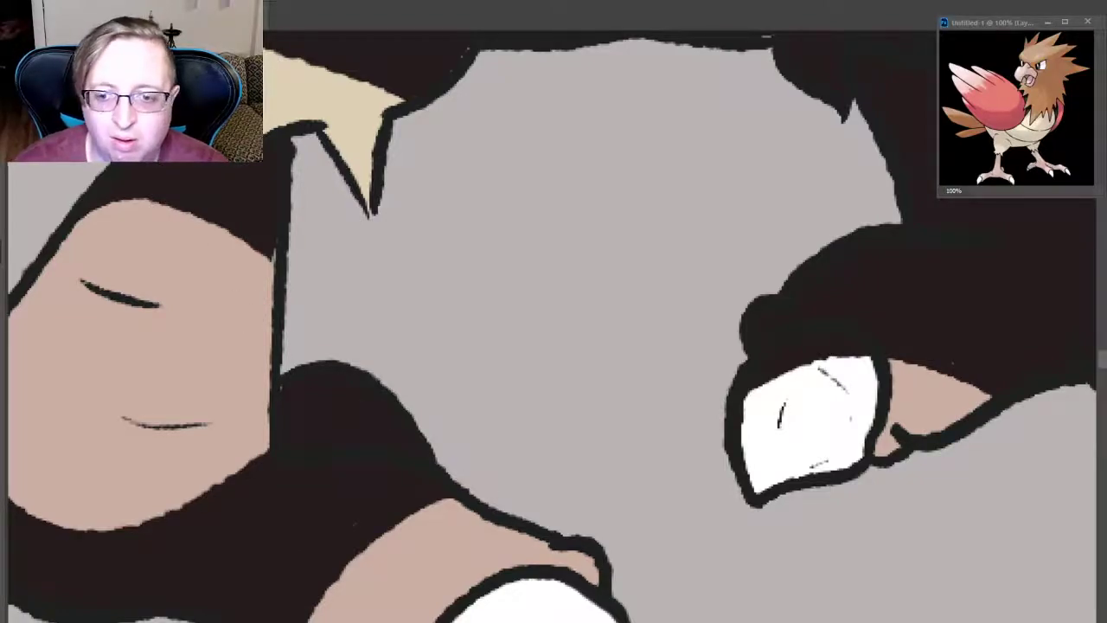
{"action": "scroll", "coordinate": [554, 346], "scroll_direction": "left", "scroll_amount": 10}
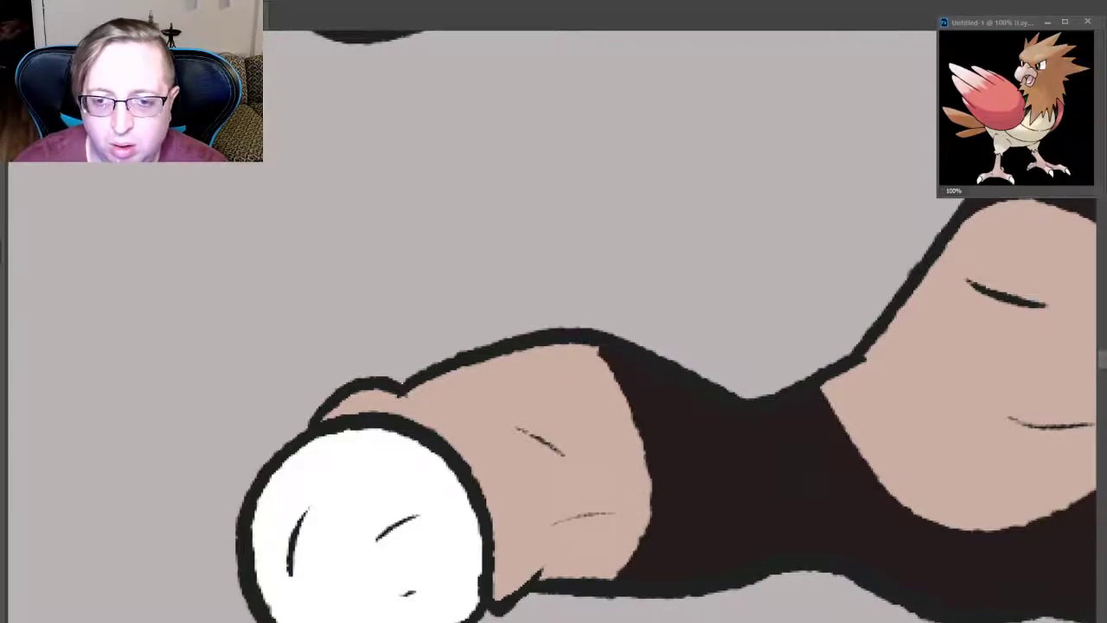
{"action": "scroll", "coordinate": [554, 346], "scroll_direction": "right", "scroll_amount": 10}
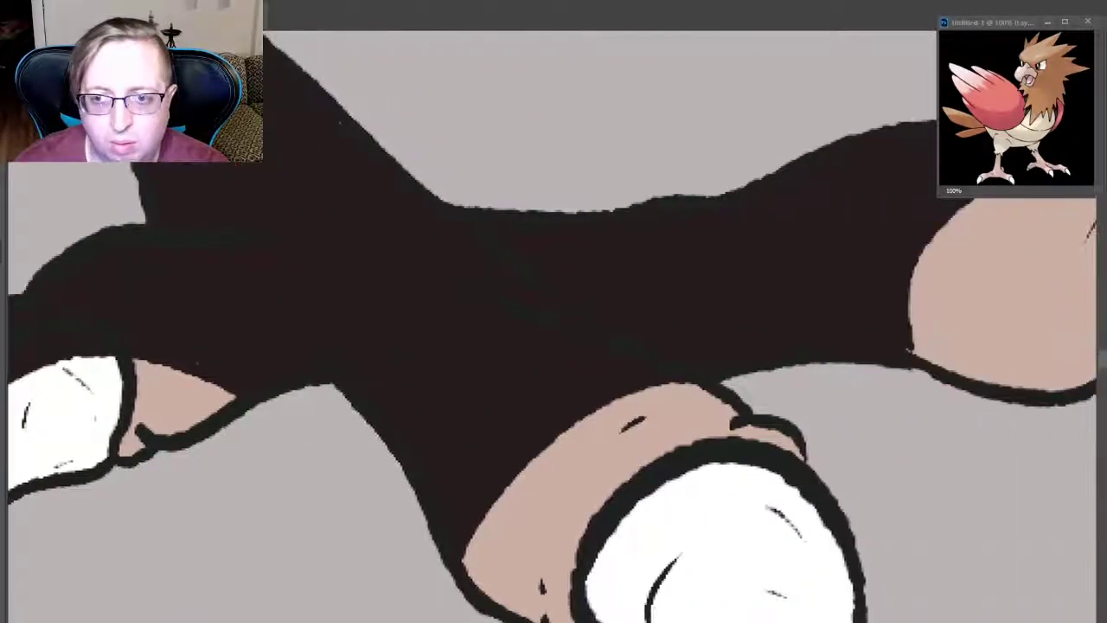
{"action": "scroll", "coordinate": [1043, 511], "scroll_direction": "down", "scroll_amount": 3}
{"action": "scroll", "coordinate": [1044, 510], "scroll_direction": "up", "scroll_amount": 3}
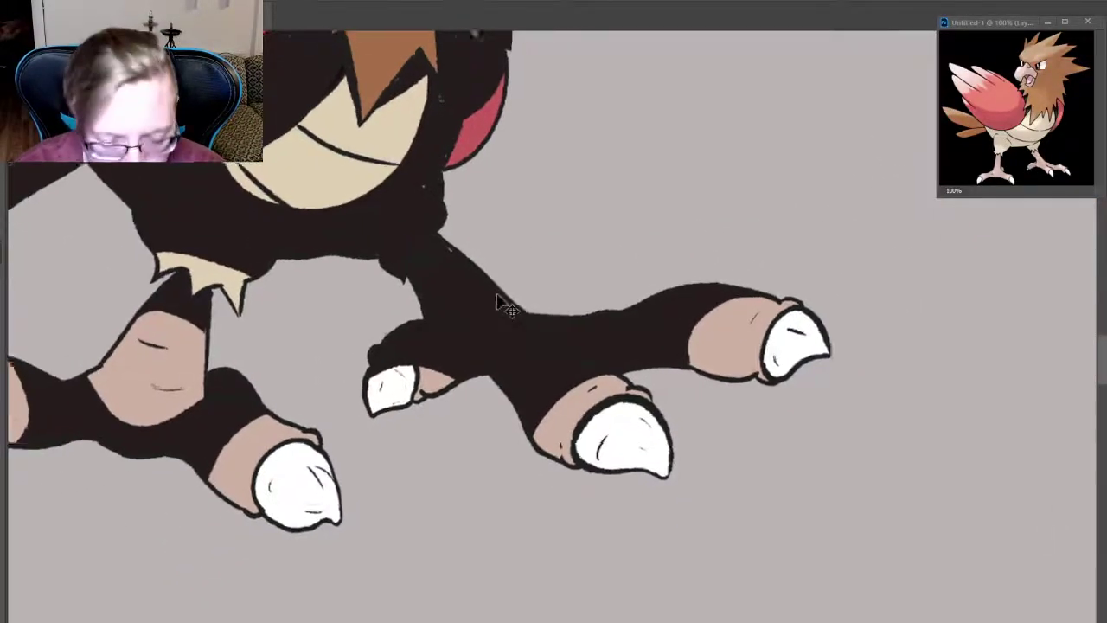
- Paint dark over the light streak in the leg and the small white speck
{"action": "scroll", "coordinate": [501, 302], "scroll_direction": "up", "scroll_amount": 5}
{"action": "scroll", "coordinate": [502, 303], "scroll_direction": "up", "scroll_amount": 3}
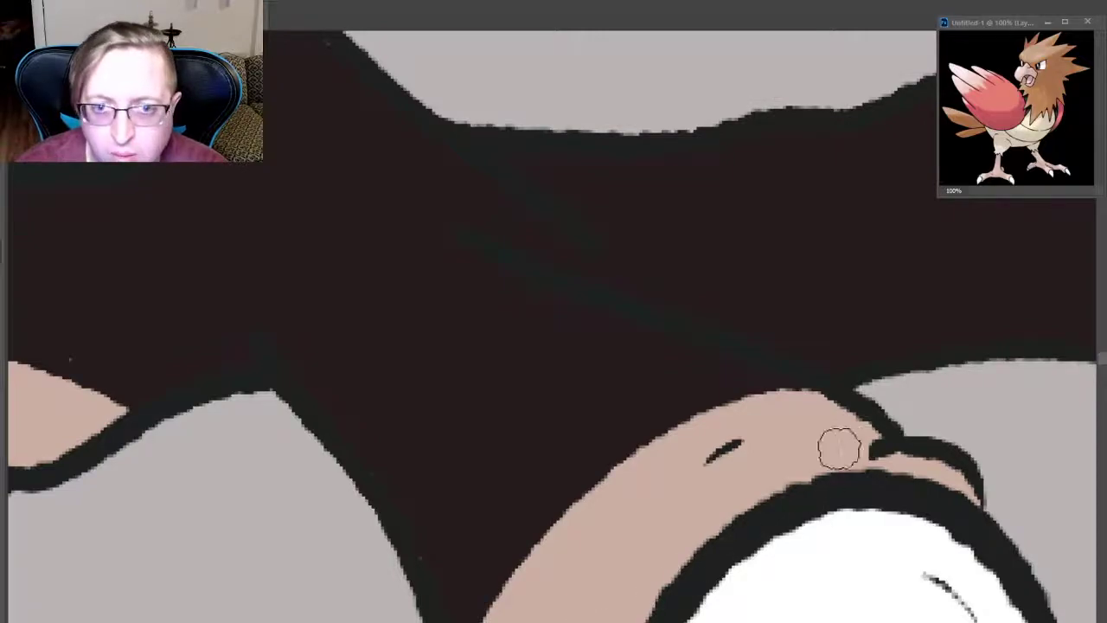
{"action": "scroll", "coordinate": [554, 346], "scroll_direction": "up", "scroll_amount": 5}
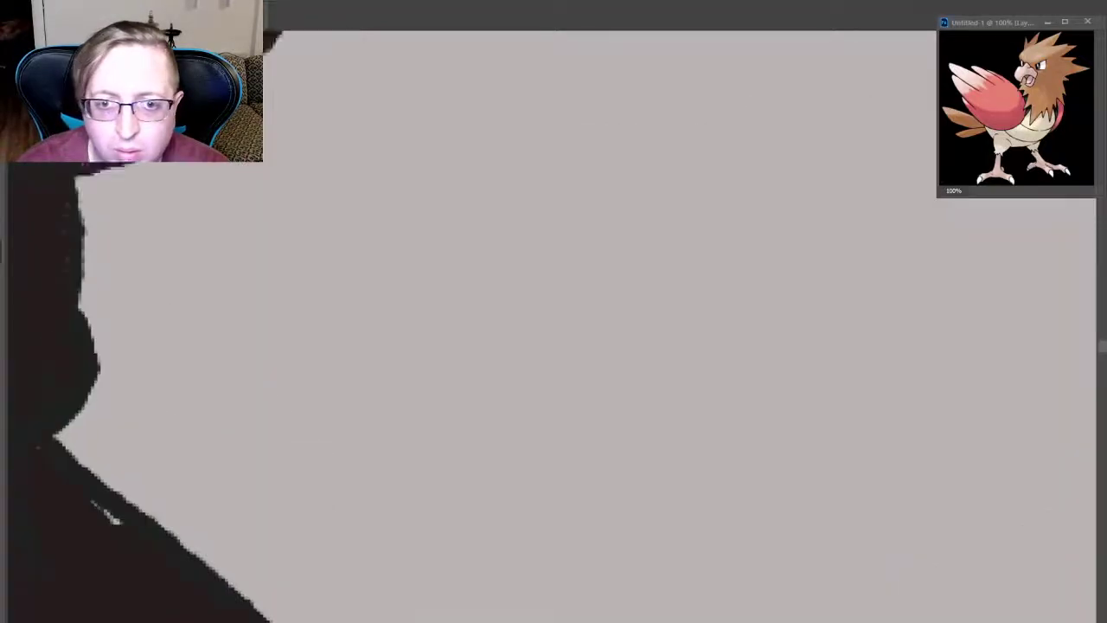
{"action": "scroll", "coordinate": [553, 346], "scroll_direction": "up", "scroll_amount": 2}
{"action": "left_click_drag", "start_coordinate": [39, 291], "coordinate": [108, 346]}
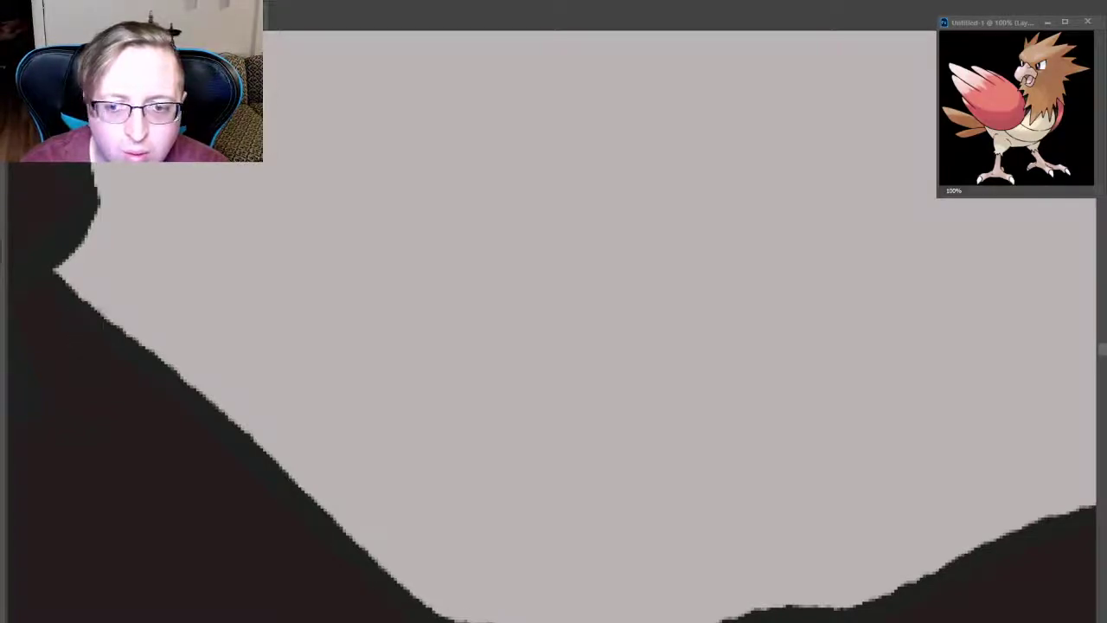
{"action": "scroll", "coordinate": [553, 346], "scroll_direction": "up", "scroll_amount": 6}
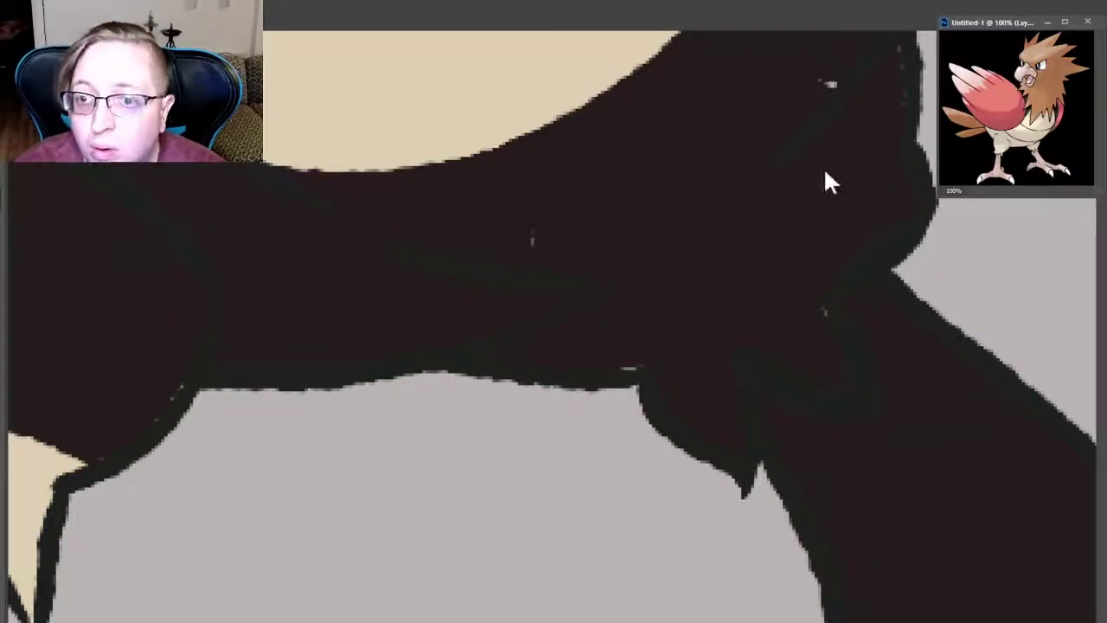
{"action": "left_click", "coordinate": [831, 84]}
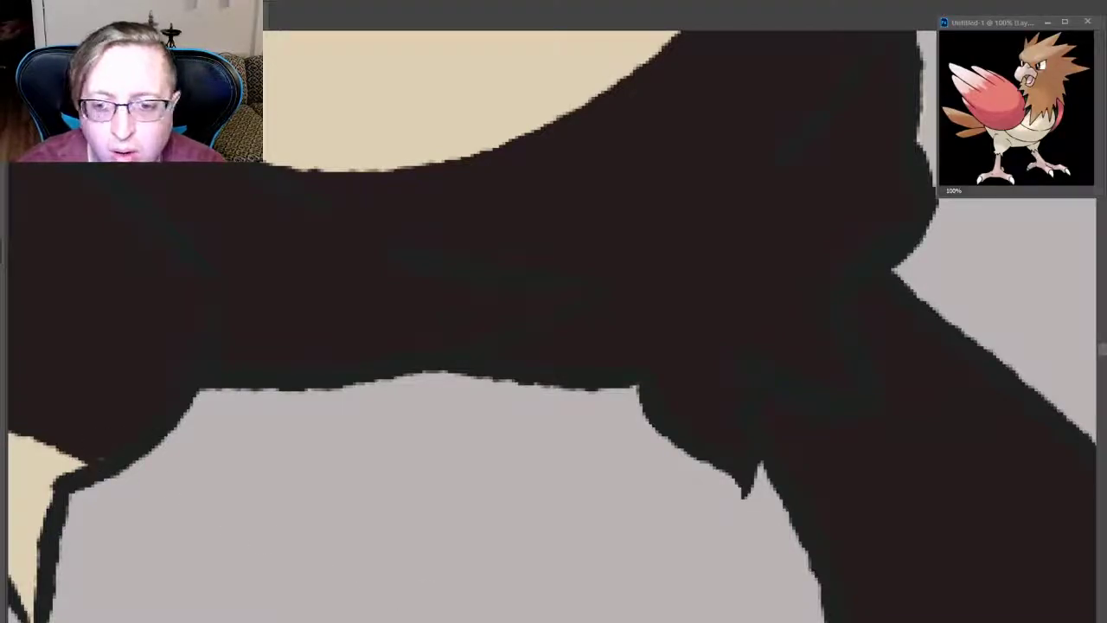
- Cover the faint light streak near the lower belly with dark paint
{"action": "left_click_drag", "start_coordinate": [501, 432], "coordinate": [1023, 433]}
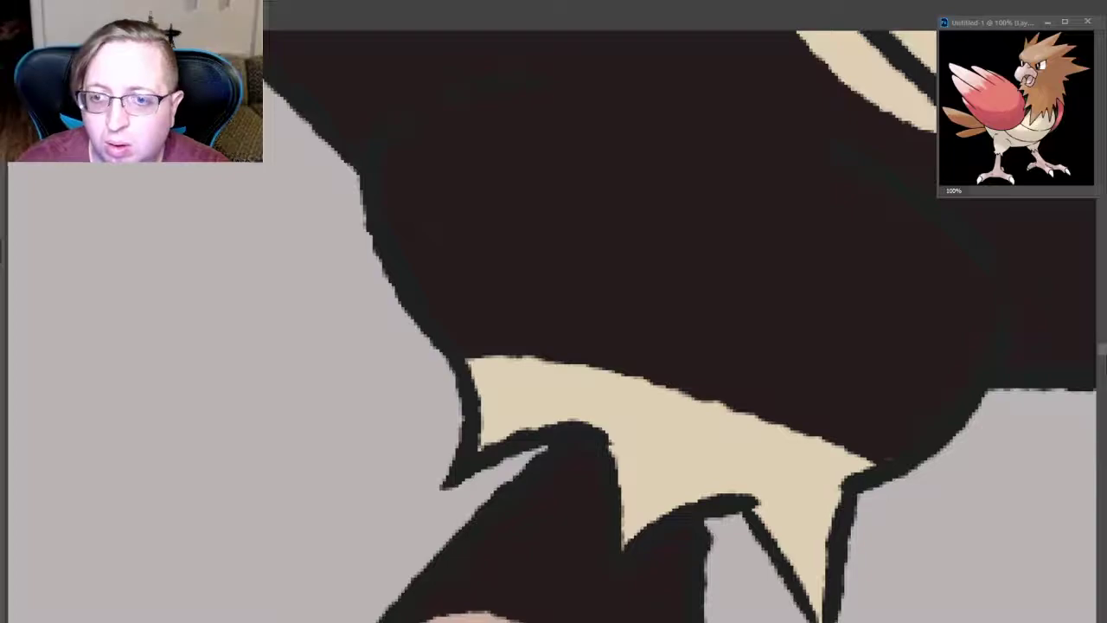
{"action": "left_click_drag", "start_coordinate": [558, 169], "coordinate": [472, 455]}
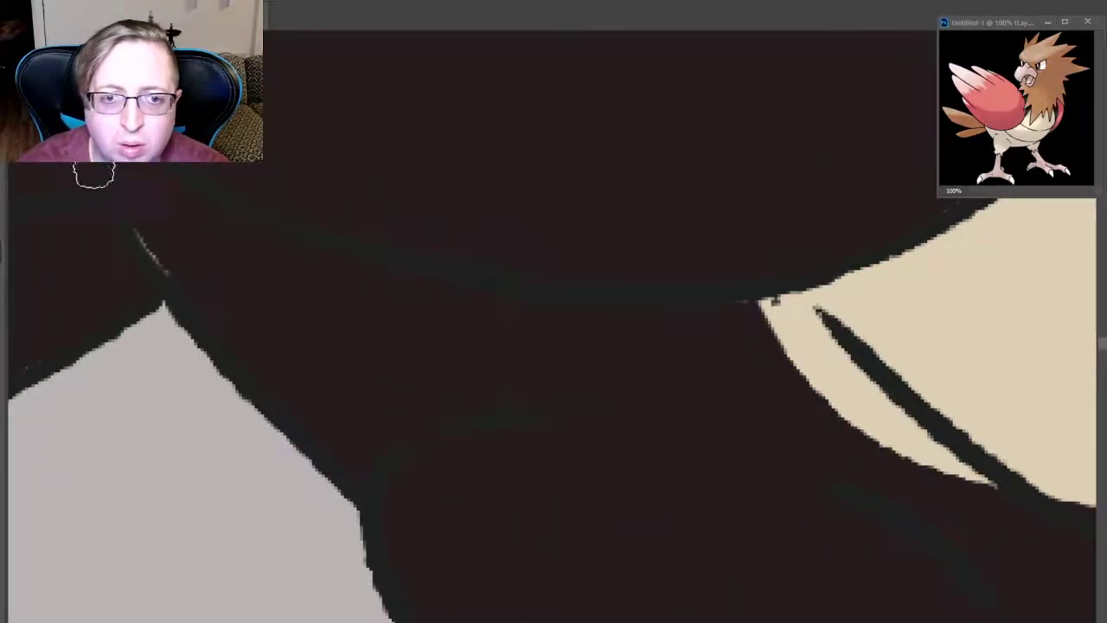
{"action": "left_click_drag", "start_coordinate": [141, 213], "coordinate": [154, 252]}
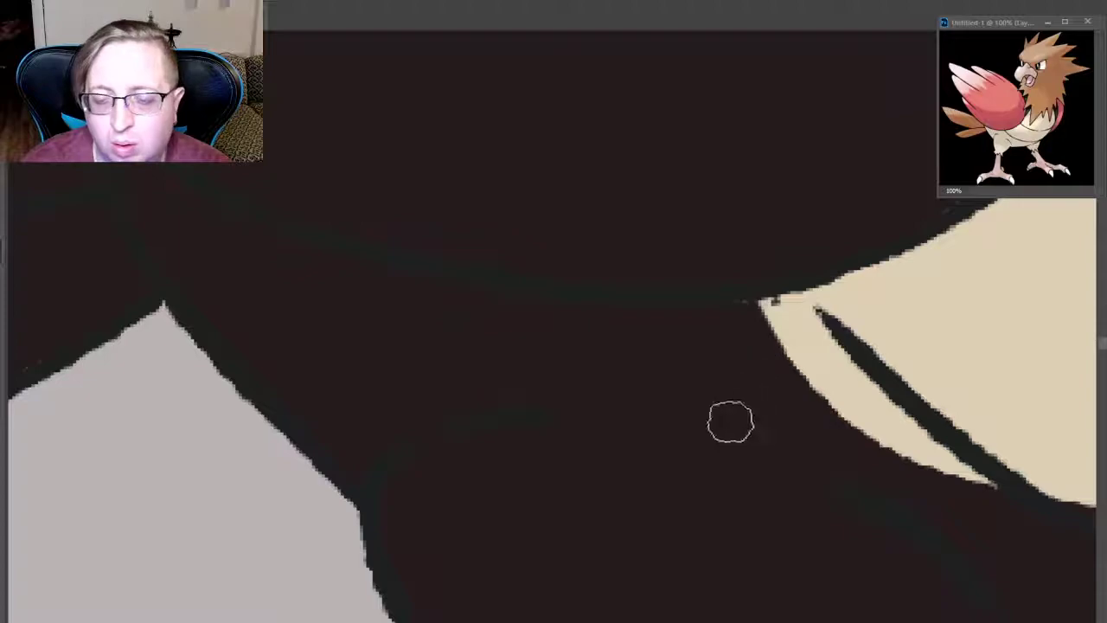
{"action": "scroll", "coordinate": [740, 475], "scroll_direction": "down", "scroll_amount": 3}
{"action": "scroll", "coordinate": [744, 480], "scroll_direction": "down", "scroll_amount": 3}
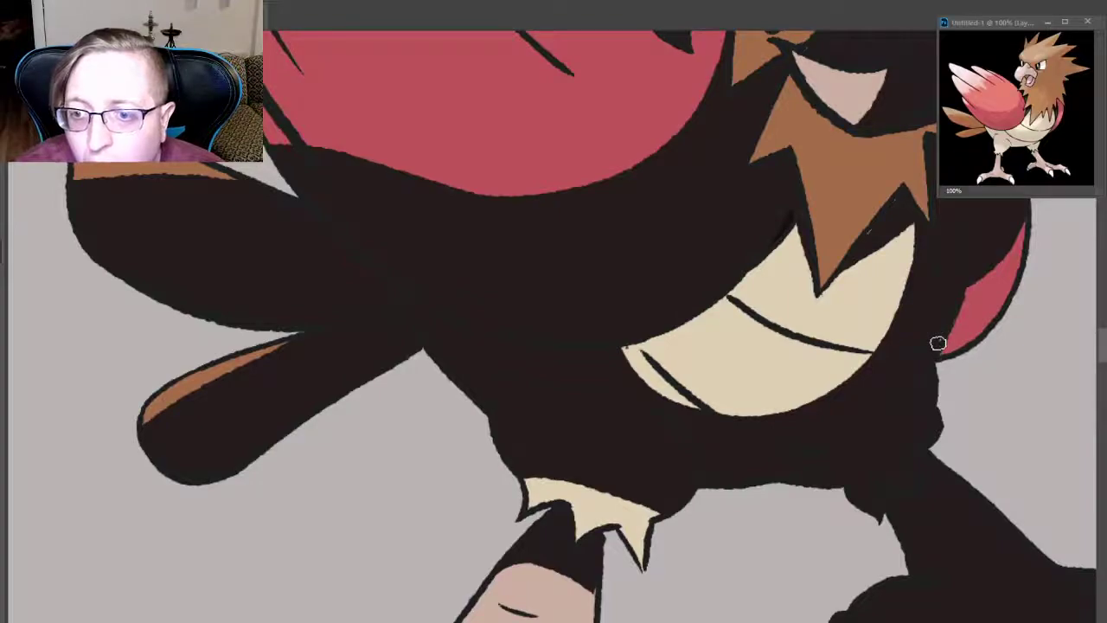
{"action": "scroll", "coordinate": [943, 346], "scroll_direction": "up", "scroll_amount": 3}
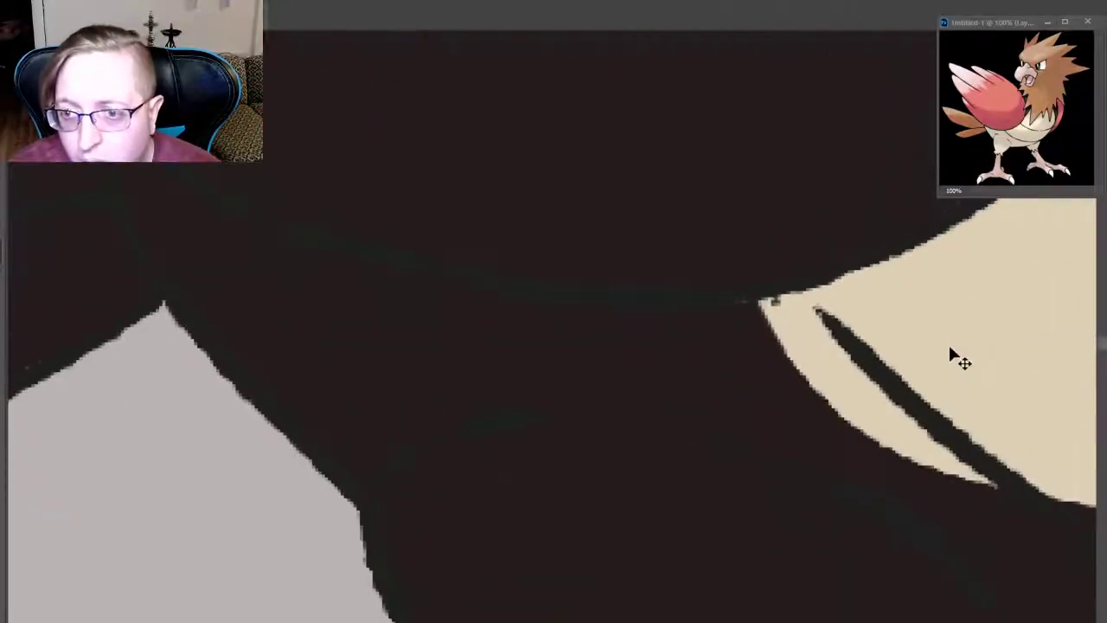
{"action": "scroll", "coordinate": [1061, 462], "scroll_direction": "down", "scroll_amount": 3}
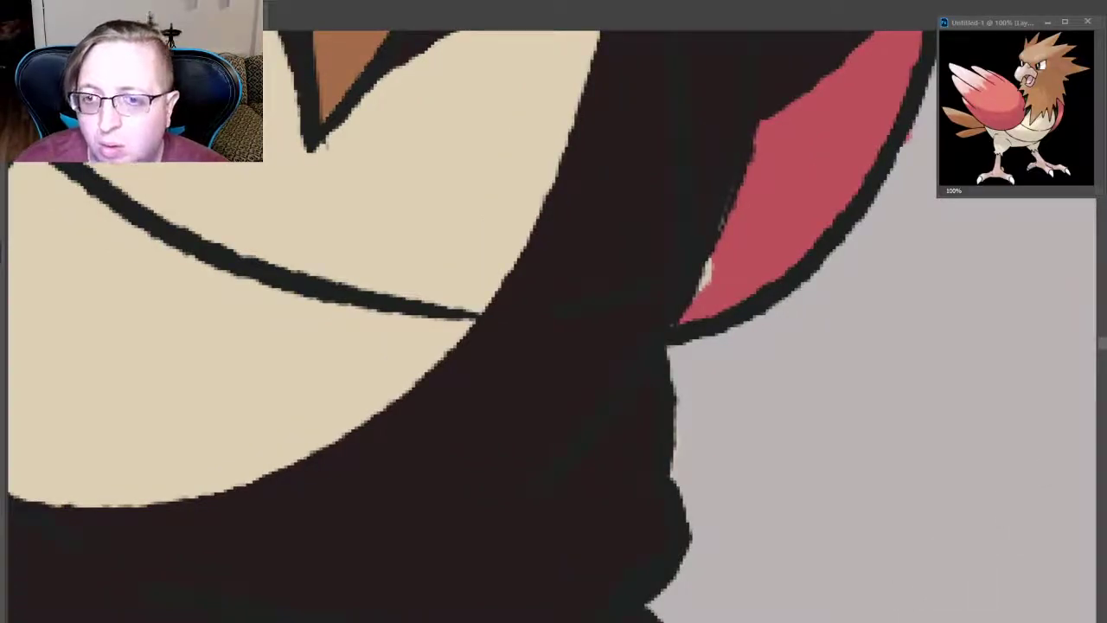
{"action": "scroll", "coordinate": [554, 325], "scroll_direction": "up", "scroll_amount": 1}
{"action": "scroll", "coordinate": [554, 325], "scroll_direction": "up", "scroll_amount": 1}
{"action": "scroll", "coordinate": [553, 325], "scroll_direction": "up", "scroll_amount": 1}
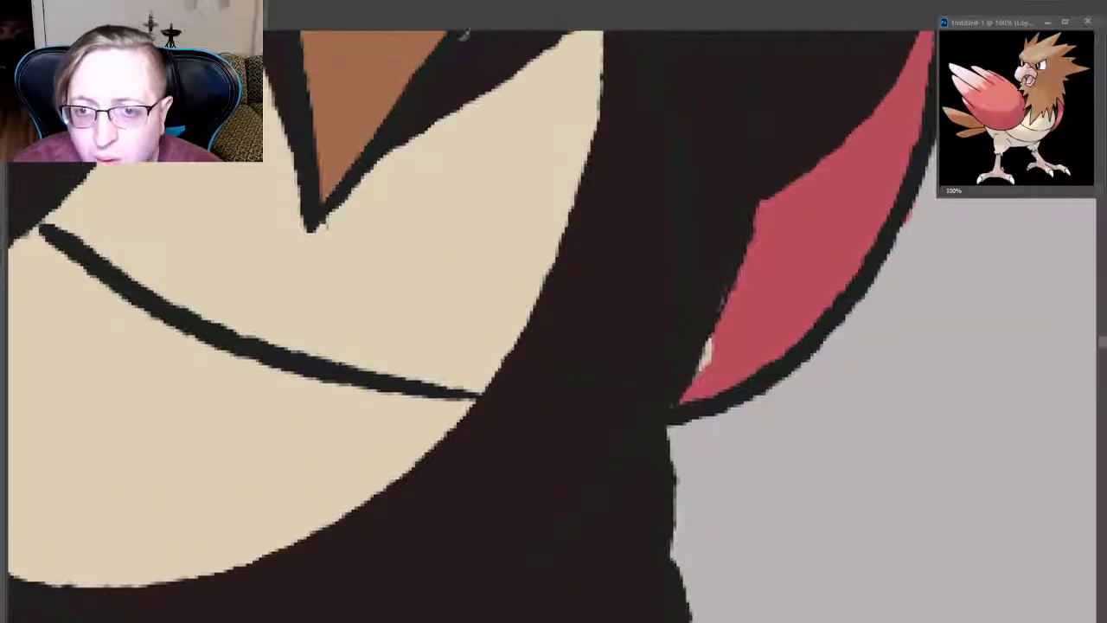
{"action": "scroll", "coordinate": [554, 325], "scroll_direction": "up", "scroll_amount": 2}
{"action": "scroll", "coordinate": [553, 326], "scroll_direction": "up", "scroll_amount": 1}
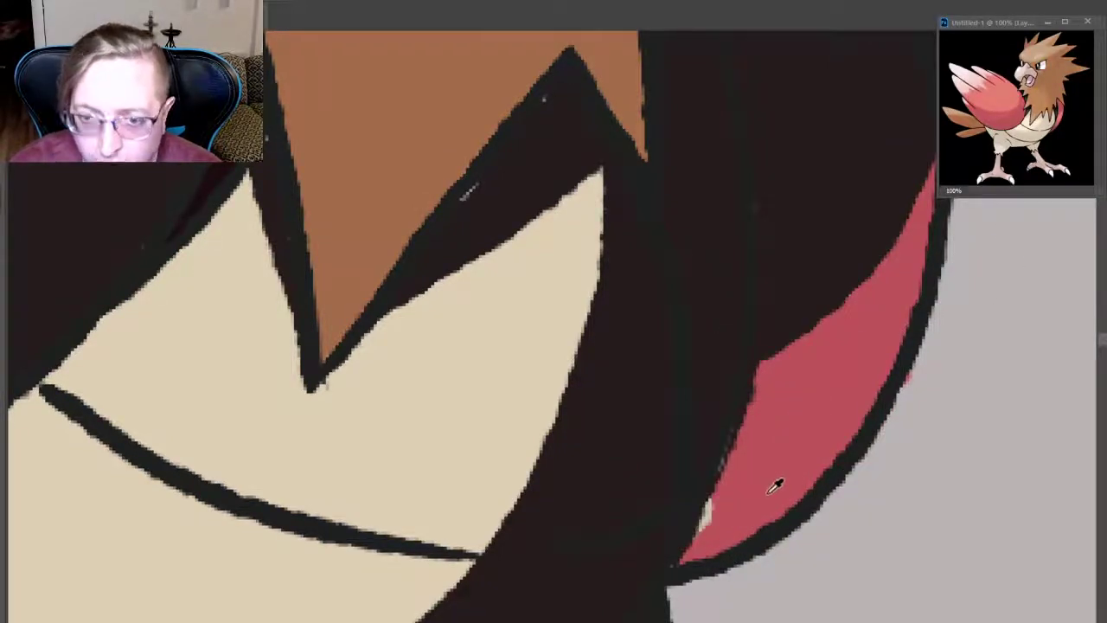
- Alt-sample the red wing colour and repaint the wing's edge with it
{"action": "key", "text": "alt"}
{"action": "left_click", "coordinate": [725, 515]}
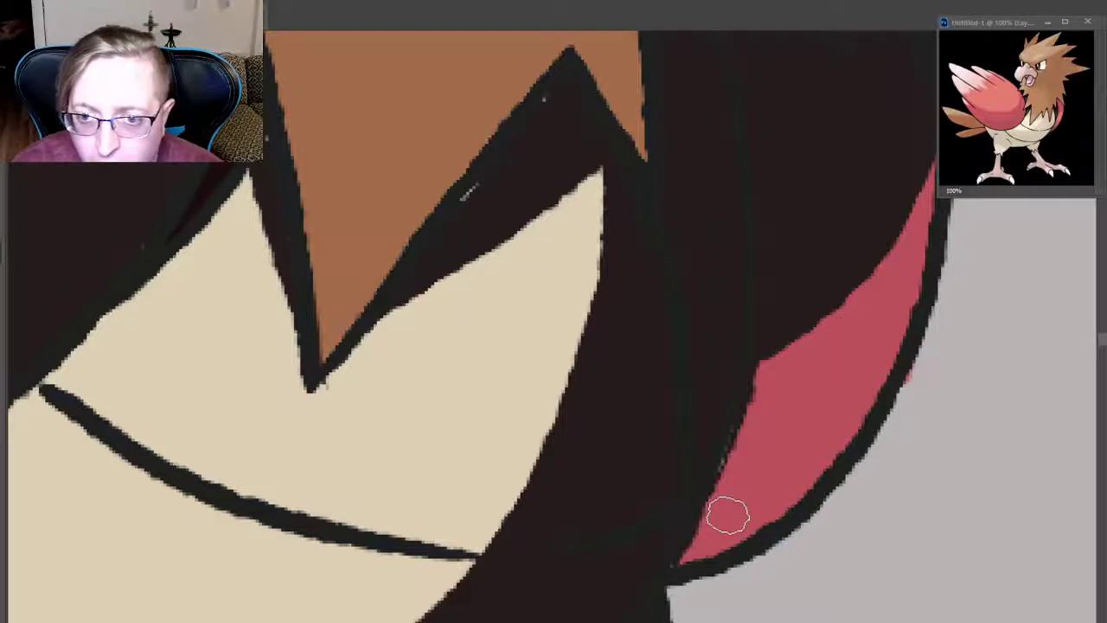
{"action": "mouse_move", "coordinate": [728, 516]}
{"action": "left_mouse_down"}
{"action": "mouse_move", "coordinate": [739, 453]}
{"action": "mouse_move", "coordinate": [764, 484]}
{"action": "mouse_move", "coordinate": [759, 462]}
{"action": "left_mouse_up"}
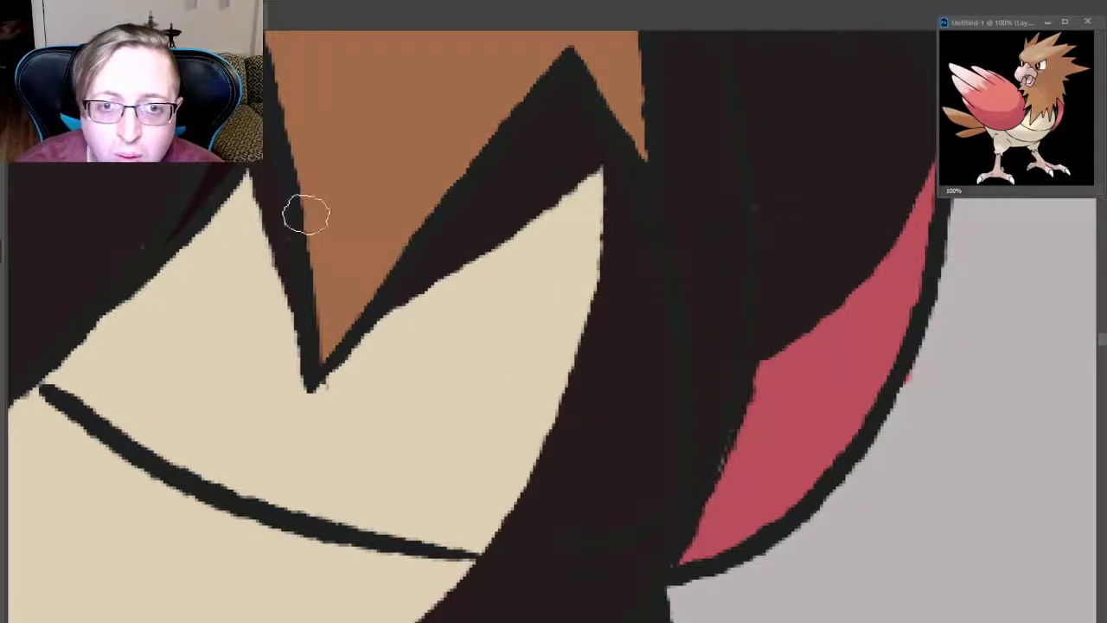
{"action": "scroll", "coordinate": [1052, 269], "scroll_direction": "down", "scroll_amount": 1}
{"action": "scroll", "coordinate": [1042, 281], "scroll_direction": "down", "scroll_amount": 2}
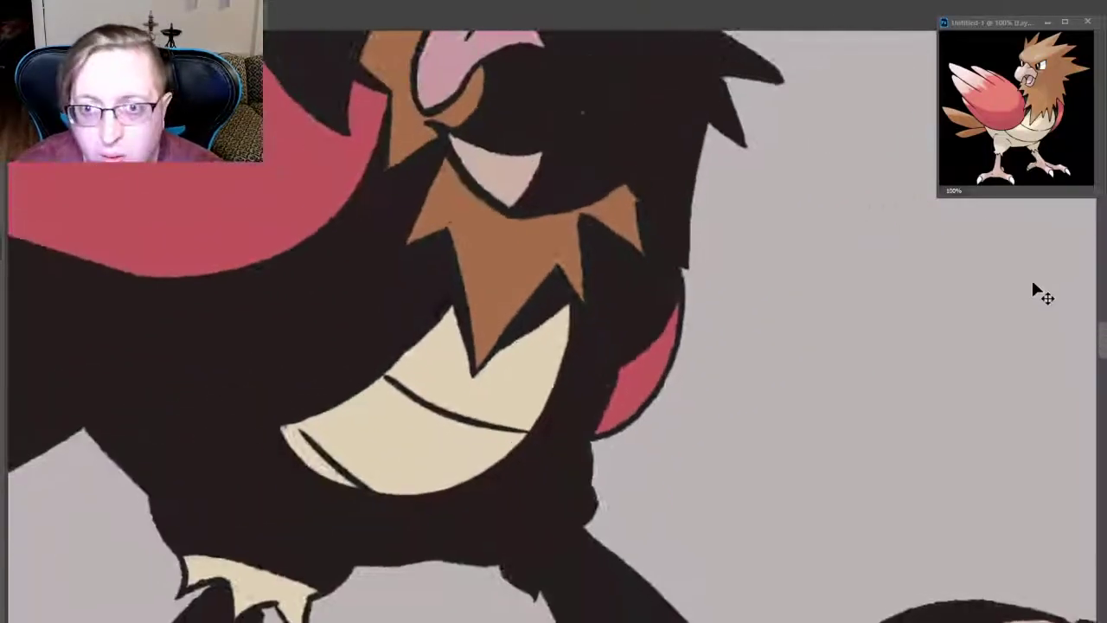
{"action": "scroll", "coordinate": [1031, 290], "scroll_direction": "down", "scroll_amount": 1}
{"action": "scroll", "coordinate": [1032, 289], "scroll_direction": "down", "scroll_amount": 1}
- Compare the body with and without the fuzzy fur texture, keeping the fuzzy version
{"action": "scroll", "coordinate": [1030, 288], "scroll_direction": "down", "scroll_amount": 1}
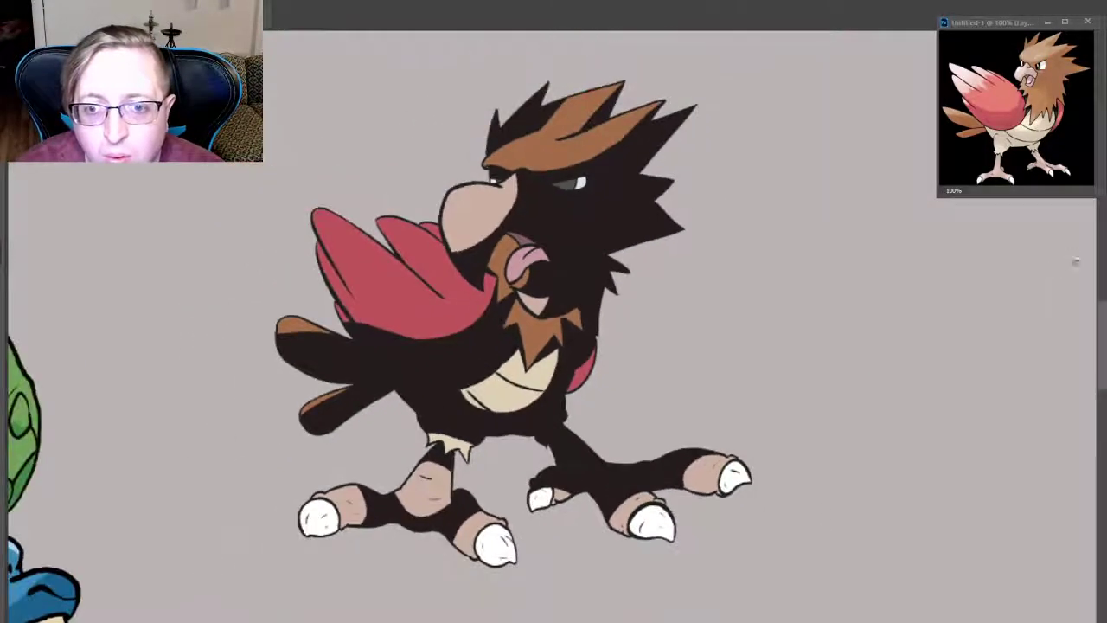
{"action": "scroll", "coordinate": [1100, 333], "scroll_direction": "up", "scroll_amount": 2}
{"action": "scroll", "coordinate": [1100, 321], "scroll_direction": "up", "scroll_amount": 1}
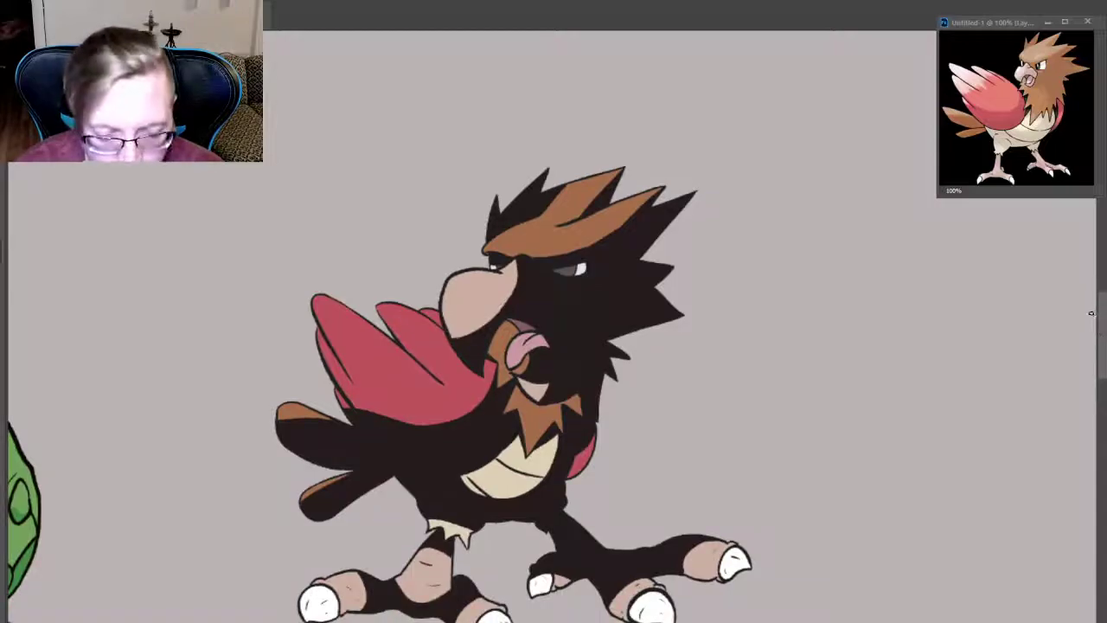
{"action": "scroll", "coordinate": [1089, 315], "scroll_direction": "up", "scroll_amount": 1}
{"action": "scroll", "coordinate": [1089, 317], "scroll_direction": "up", "scroll_amount": 1}
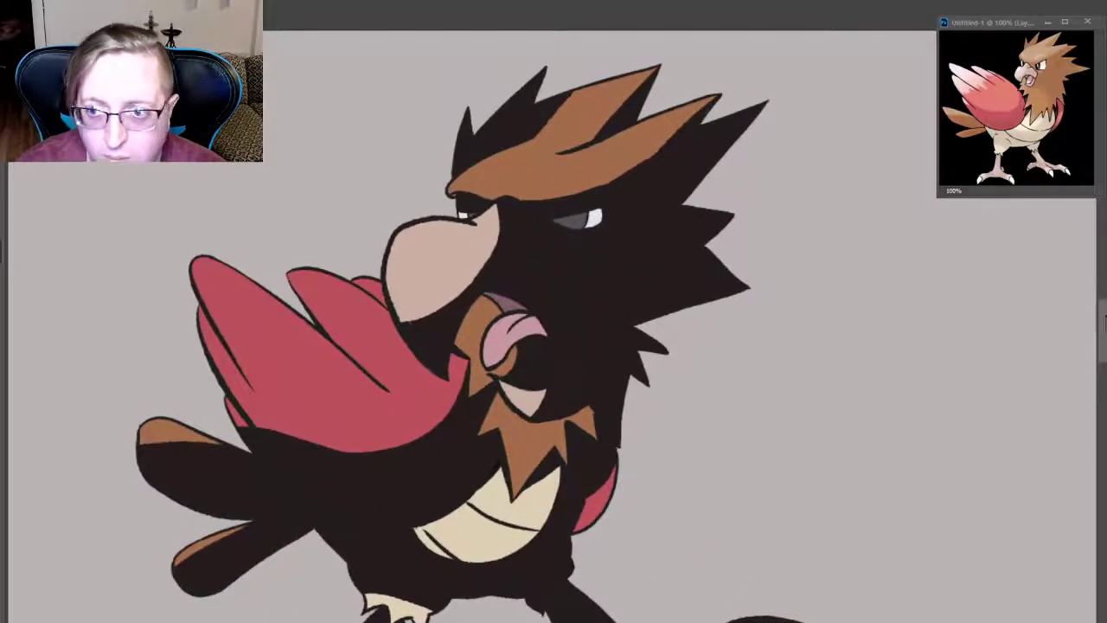
{"action": "scroll", "coordinate": [1099, 322], "scroll_direction": "up", "scroll_amount": 1}
{"action": "scroll", "coordinate": [1099, 322], "scroll_direction": "up", "scroll_amount": 1}
{"action": "scroll", "coordinate": [1099, 322], "scroll_direction": "up", "scroll_amount": 1}
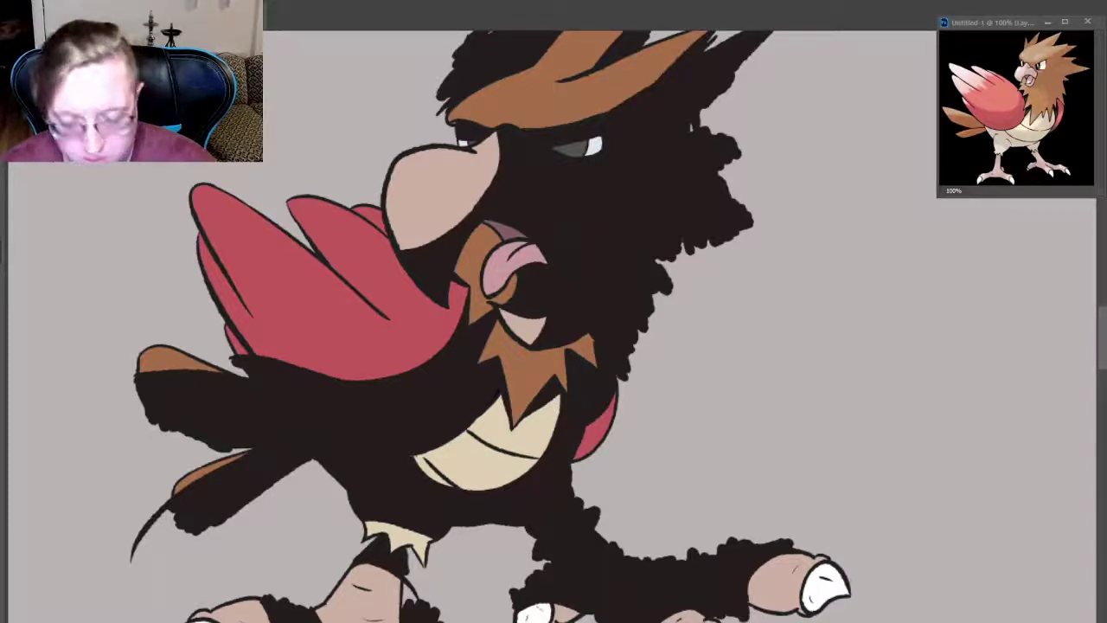
{"action": "key", "text": "ctrl+z"}
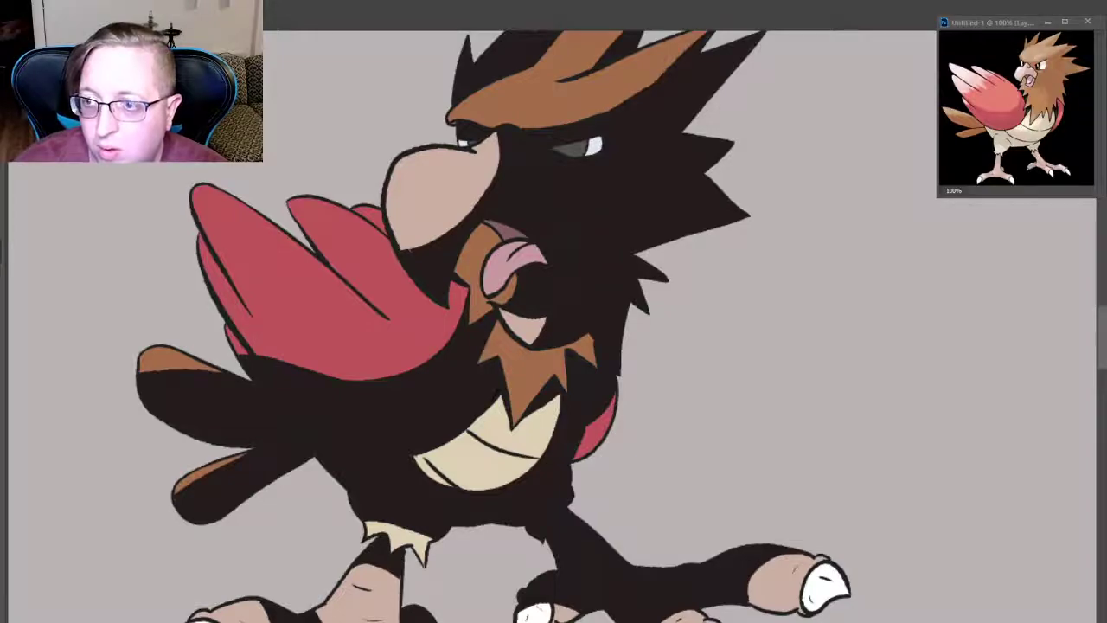
{"action": "key", "text": "ctrl+shift+z"}
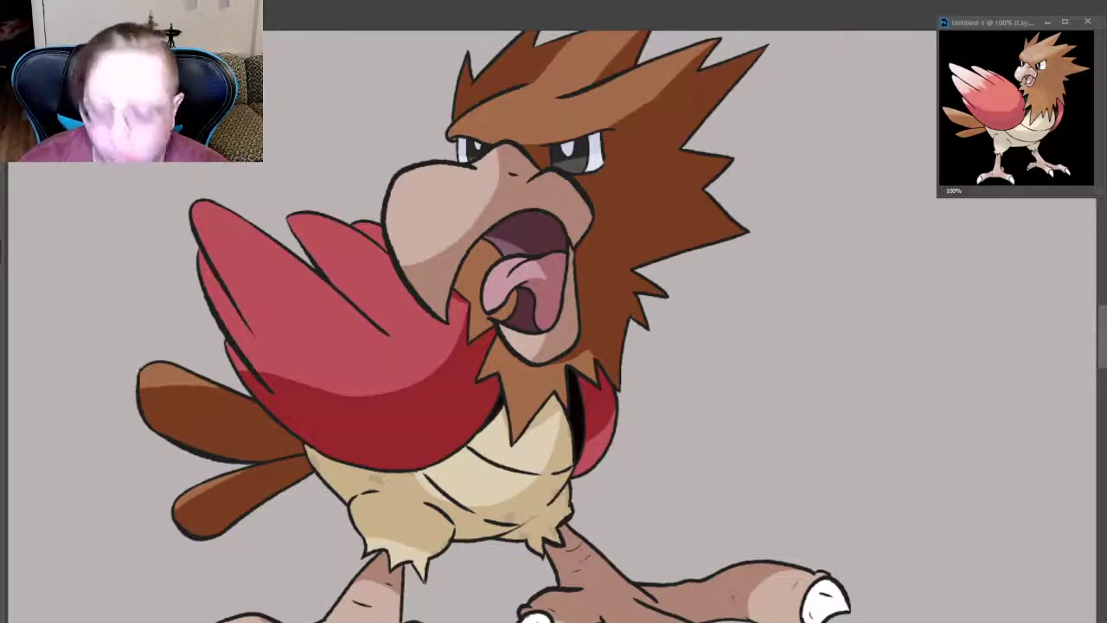
{"action": "left_click", "coordinate": [1030, 138]}
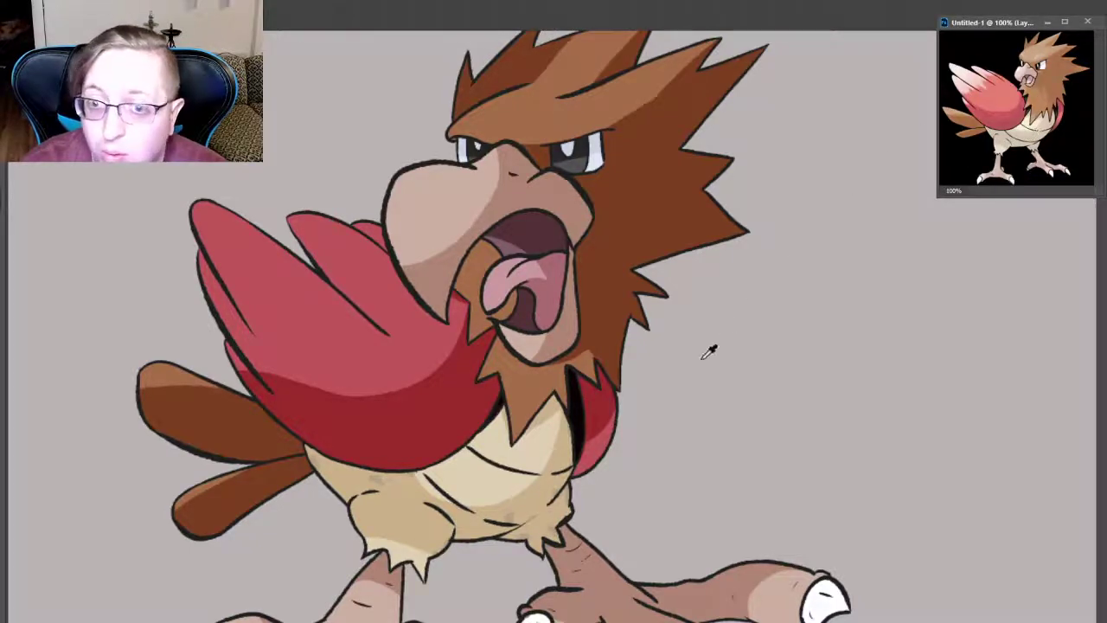
{"action": "left_click", "coordinate": [373, 481]}
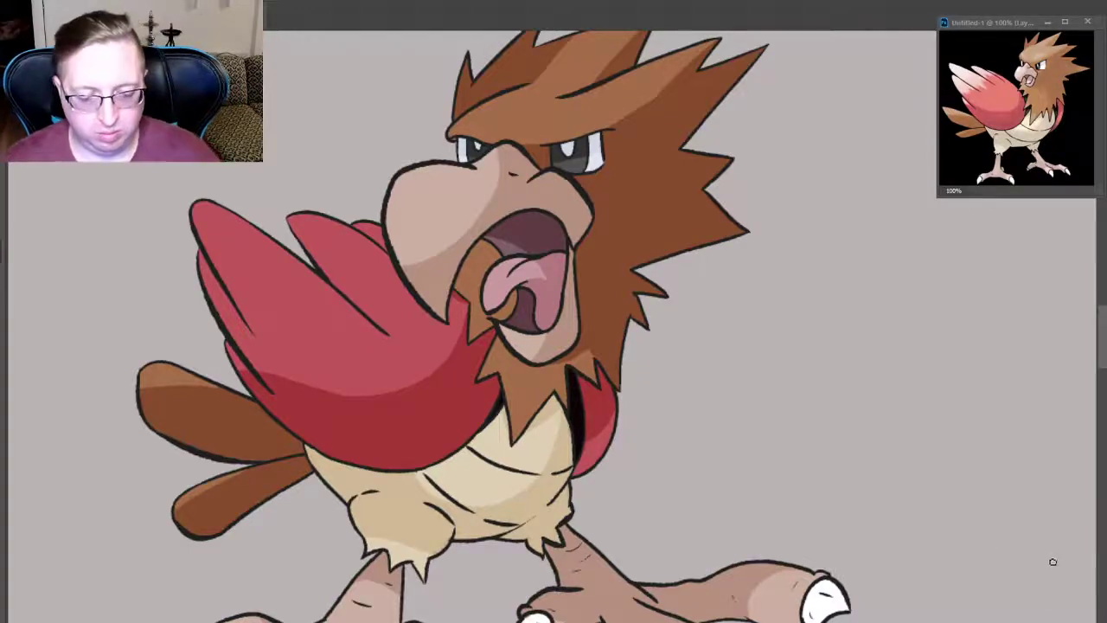
- Paint a broad diagonal tan highlight band across the crest up to the top spike
{"action": "key", "text": "ctrl+plus"}
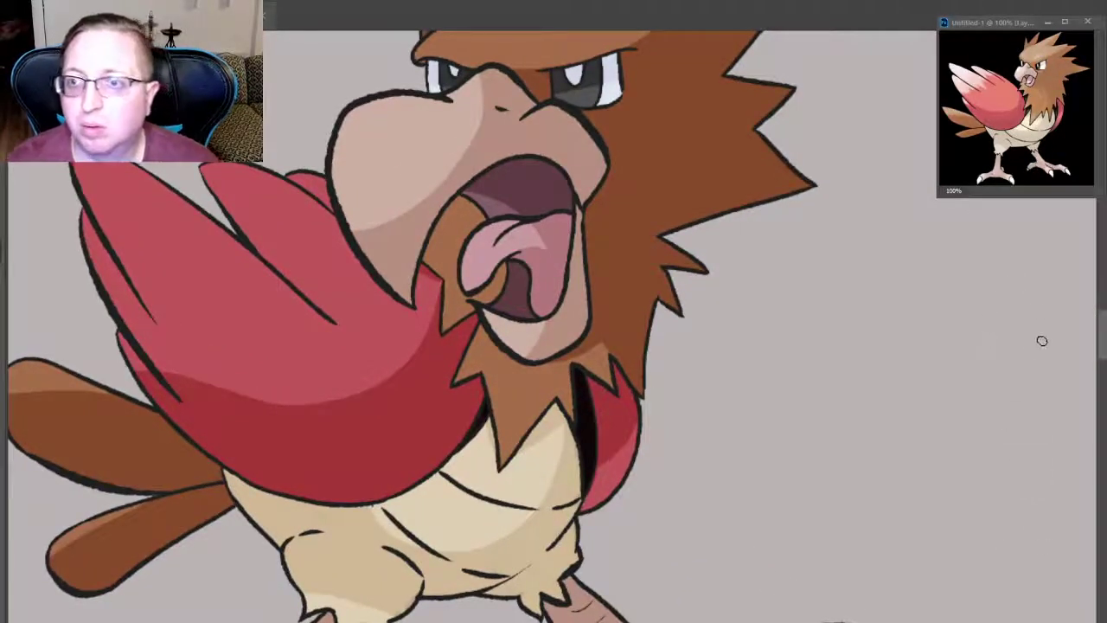
{"action": "left_click_drag", "start_coordinate": [1100, 350], "coordinate": [1102, 331]}
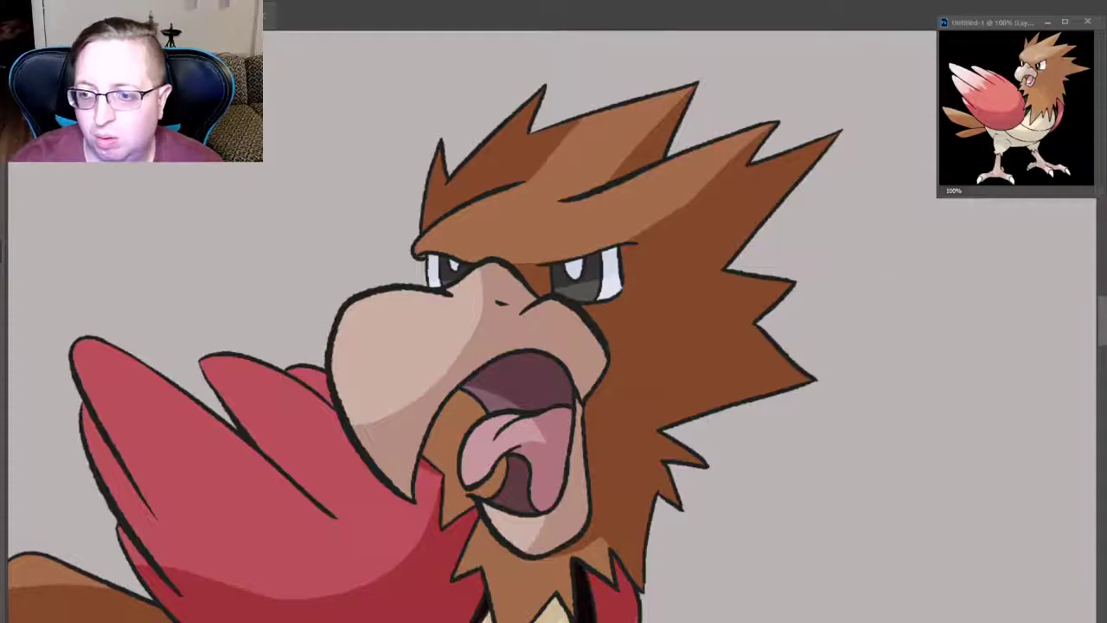
{"action": "mouse_move", "coordinate": [417, 246]}
{"action": "left_mouse_down"}
{"action": "mouse_move", "coordinate": [548, 187]}
{"action": "mouse_move", "coordinate": [610, 111]}
{"action": "left_mouse_up"}
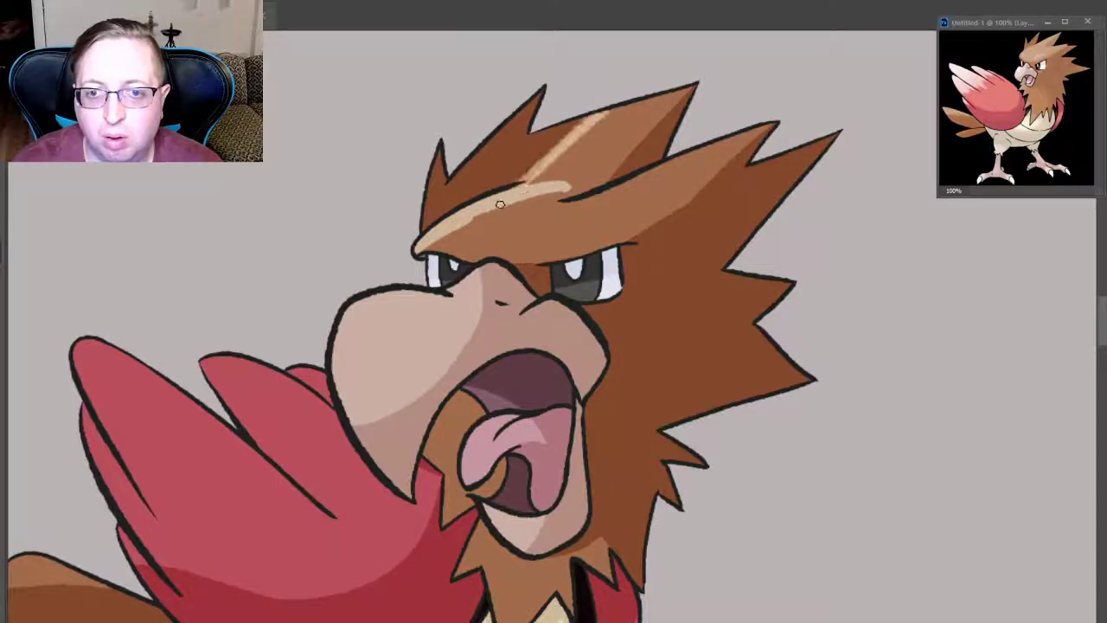
{"action": "key", "text": "ctrl+z"}
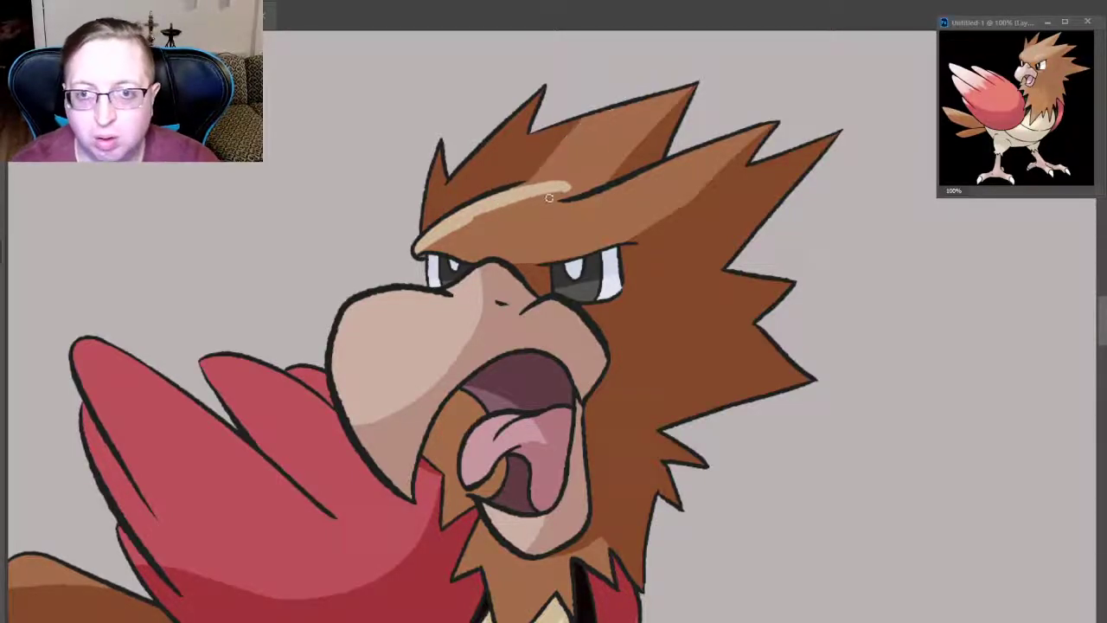
{"action": "left_click_drag", "start_coordinate": [529, 185], "coordinate": [606, 110]}
{"action": "mouse_move", "coordinate": [524, 209]}
{"action": "left_mouse_down"}
{"action": "mouse_move", "coordinate": [571, 173]}
{"action": "mouse_move", "coordinate": [544, 190]}
{"action": "mouse_move", "coordinate": [605, 112]}
{"action": "left_mouse_up"}
{"action": "left_click_drag", "start_coordinate": [547, 192], "coordinate": [644, 99]}
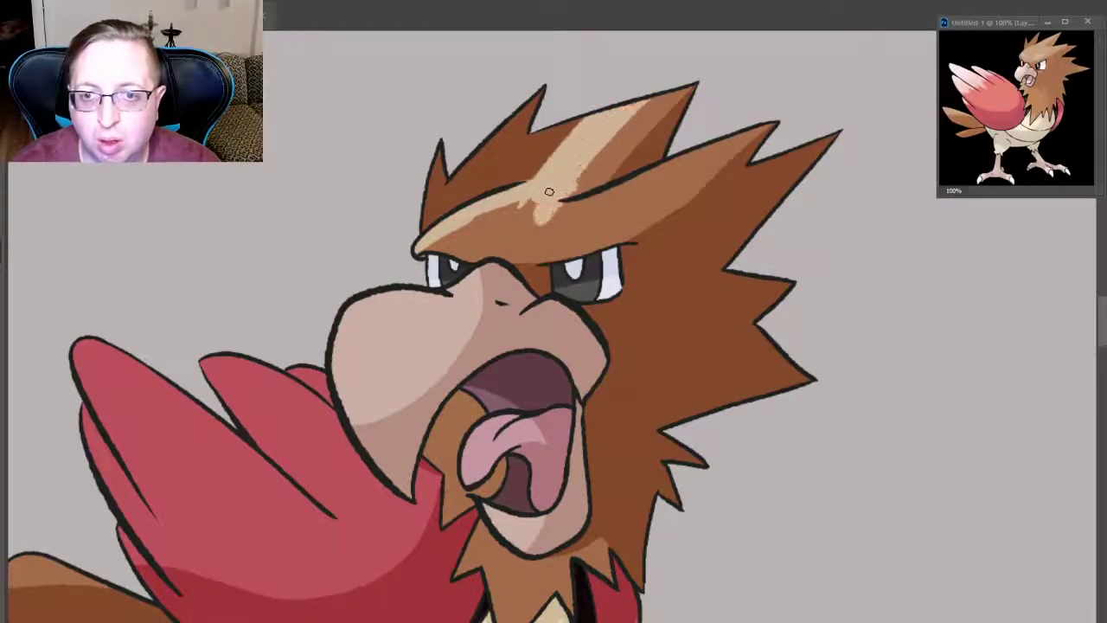
{"action": "mouse_move", "coordinate": [554, 216]}
{"action": "left_mouse_down"}
{"action": "mouse_move", "coordinate": [666, 96]}
{"action": "mouse_move", "coordinate": [692, 87]}
{"action": "left_mouse_up"}
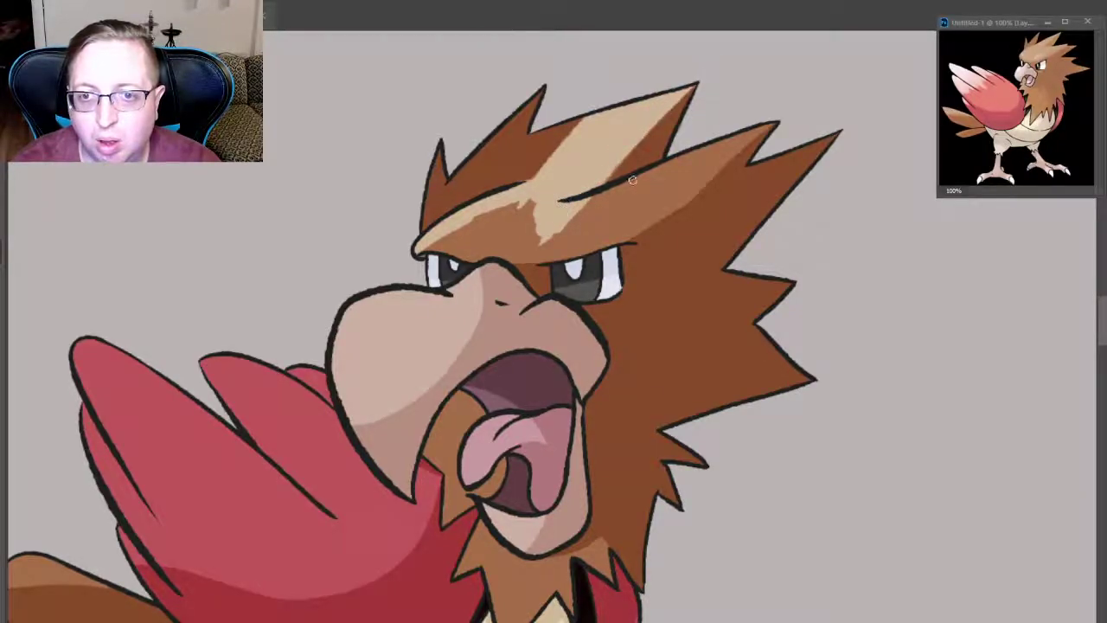
- Highlight the crest edge above the eyes and cover the dark patches between them
{"action": "left_click_drag", "start_coordinate": [415, 248], "coordinate": [502, 239]}
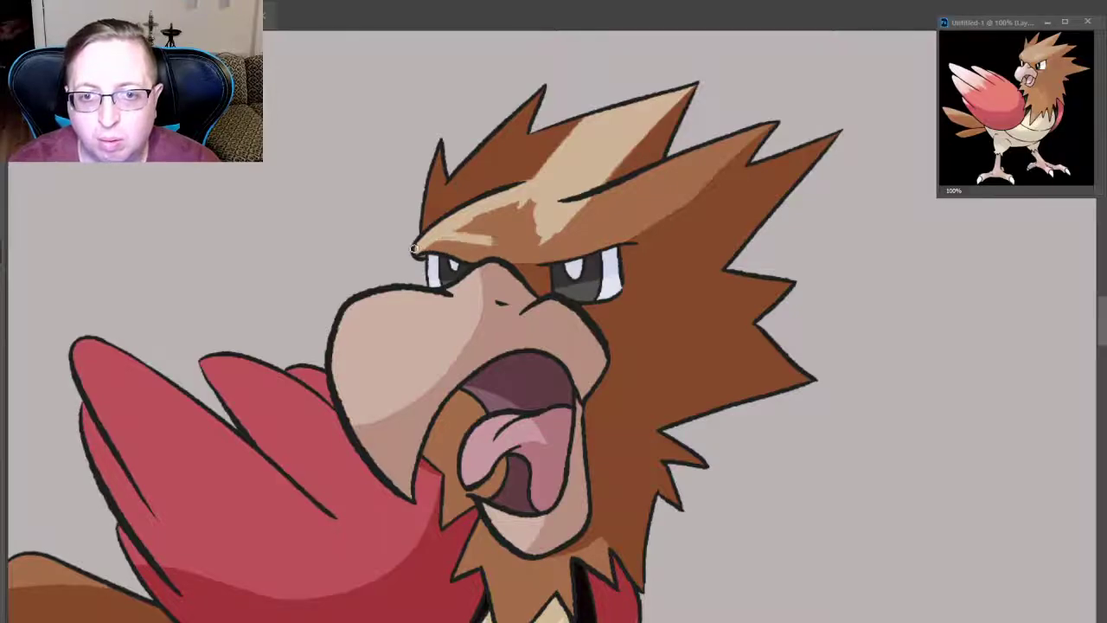
{"action": "mouse_move", "coordinate": [418, 247]}
{"action": "left_mouse_down"}
{"action": "mouse_move", "coordinate": [485, 256]}
{"action": "mouse_move", "coordinate": [514, 242]}
{"action": "mouse_move", "coordinate": [472, 252]}
{"action": "left_mouse_up"}
{"action": "left_click_drag", "start_coordinate": [481, 211], "coordinate": [533, 253]}
{"action": "mouse_move", "coordinate": [528, 199]}
{"action": "left_mouse_down"}
{"action": "mouse_move", "coordinate": [552, 244]}
{"action": "mouse_move", "coordinate": [531, 256]}
{"action": "mouse_move", "coordinate": [597, 242]}
{"action": "mouse_move", "coordinate": [588, 204]}
{"action": "mouse_move", "coordinate": [636, 197]}
{"action": "left_mouse_up"}
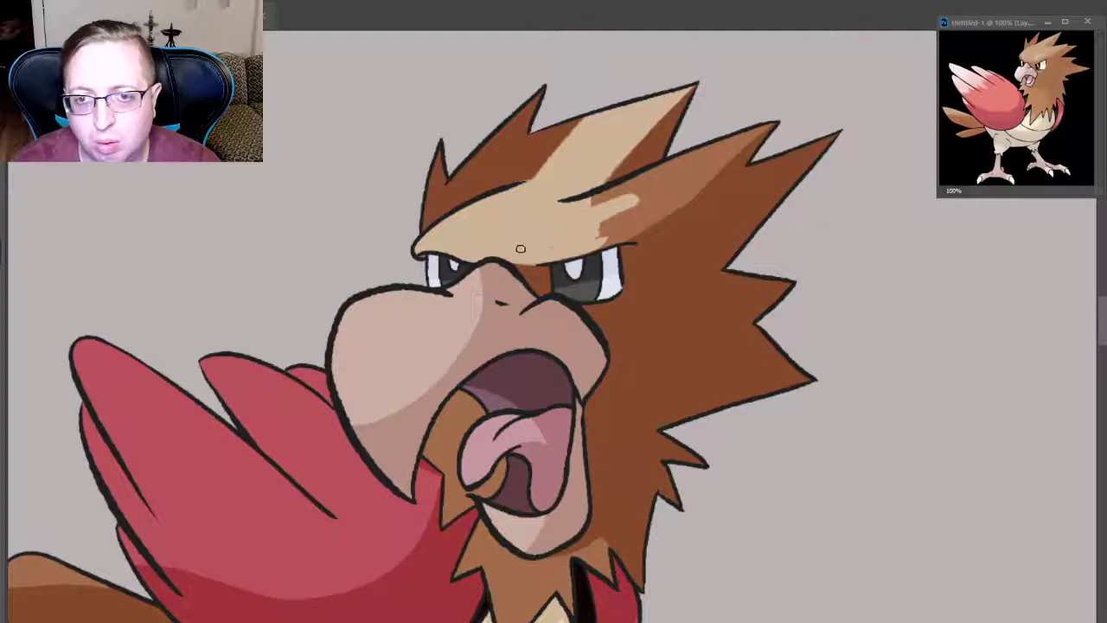
{"action": "left_click_drag", "start_coordinate": [597, 244], "coordinate": [692, 188]}
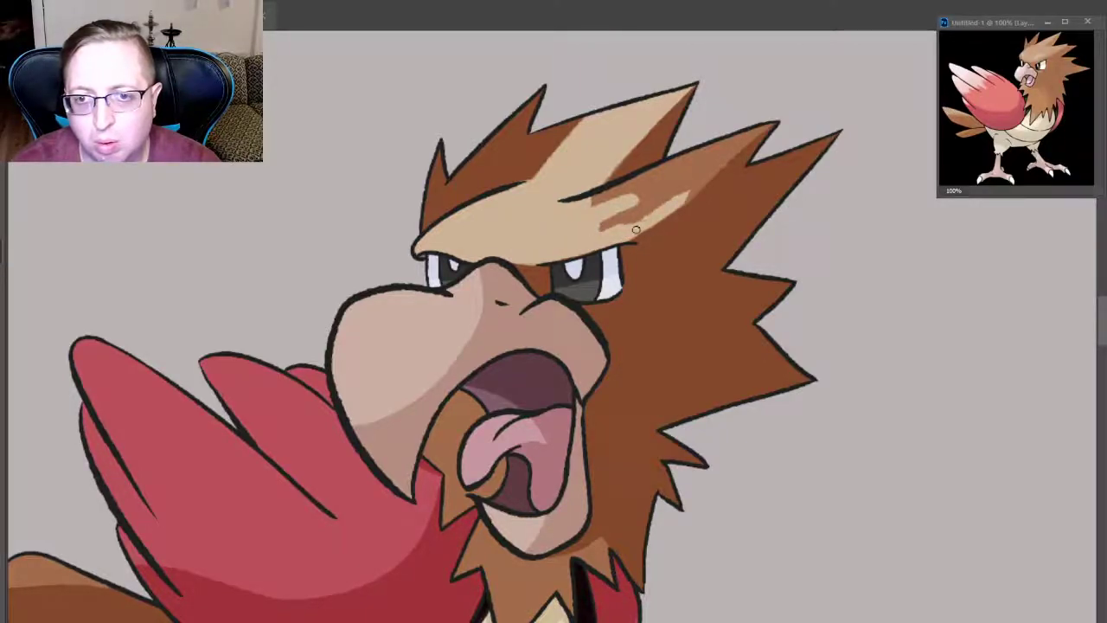
- Paint a highlight along the upper-right crest spike, retrying it several times
{"action": "left_click_drag", "start_coordinate": [636, 230], "coordinate": [774, 126]}
{"action": "key", "text": "ctrl+z"}
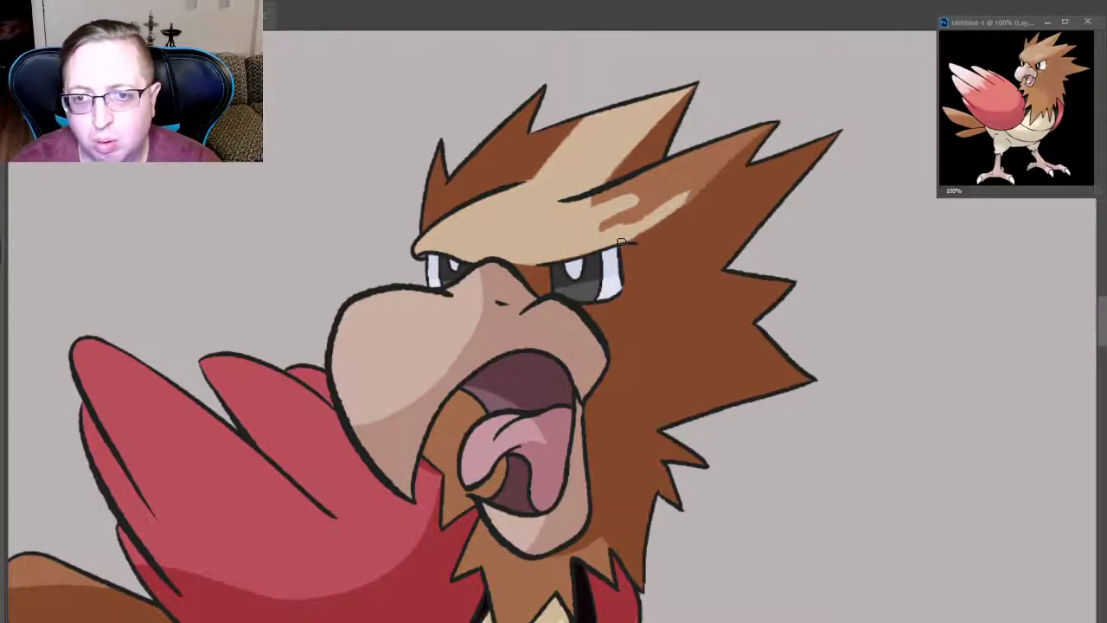
{"action": "left_click_drag", "start_coordinate": [632, 232], "coordinate": [772, 125]}
{"action": "key", "text": "ctrl+z"}
{"action": "left_click_drag", "start_coordinate": [666, 216], "coordinate": [774, 121]}
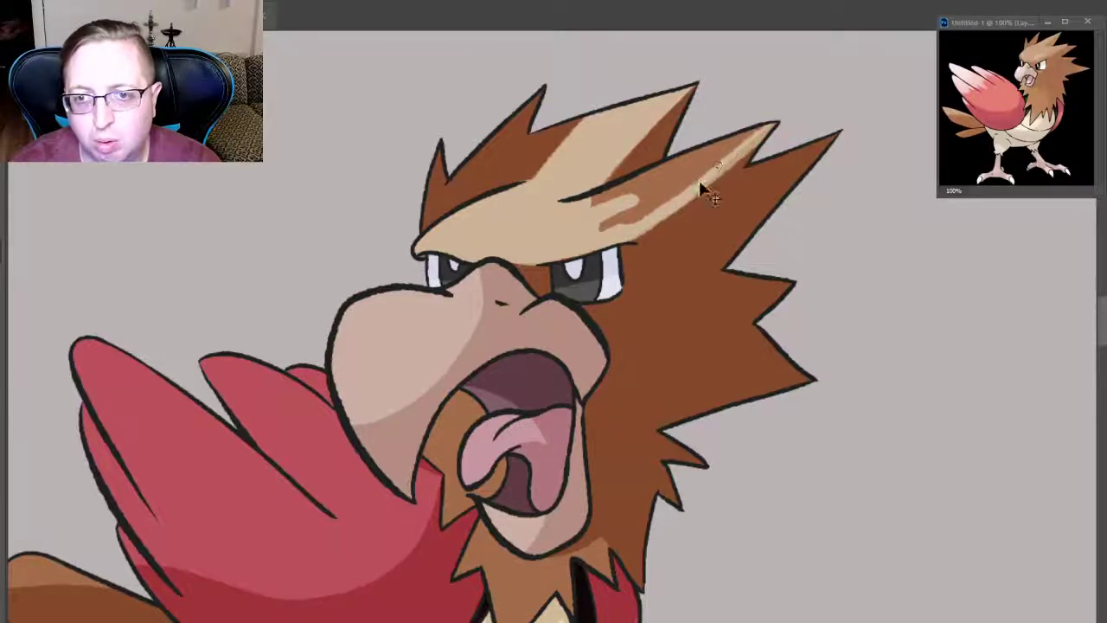
{"action": "key", "text": "ctrl+z"}
{"action": "left_click_drag", "start_coordinate": [618, 242], "coordinate": [768, 126]}
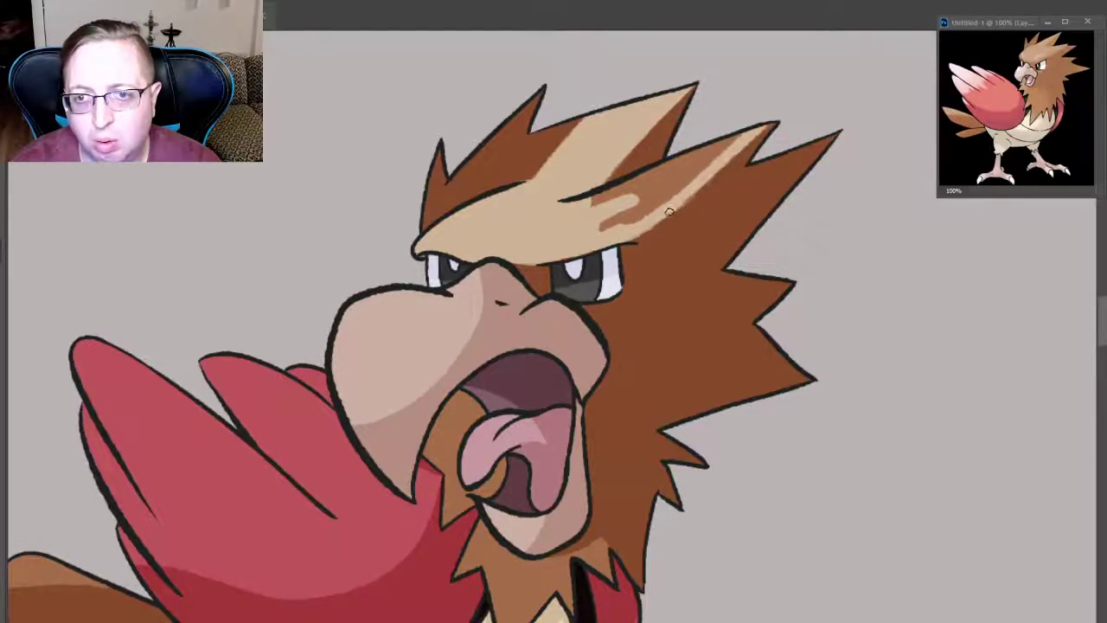
{"action": "key", "text": "ctrl+z"}
{"action": "left_click_drag", "start_coordinate": [666, 216], "coordinate": [746, 134]}
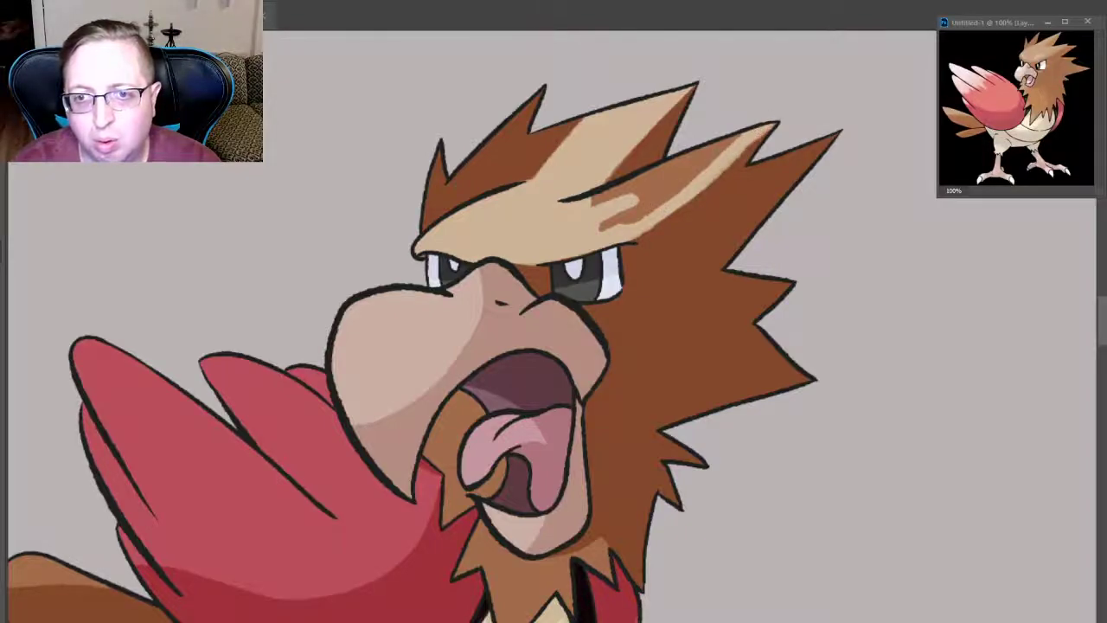
- Smooth the tan stripe toward the spike tip and add a highlight streak on the beak
{"action": "left_click_drag", "start_coordinate": [597, 206], "coordinate": [701, 154]}
{"action": "left_click_drag", "start_coordinate": [640, 178], "coordinate": [736, 137]}
{"action": "left_click_drag", "start_coordinate": [610, 220], "coordinate": [725, 147]}
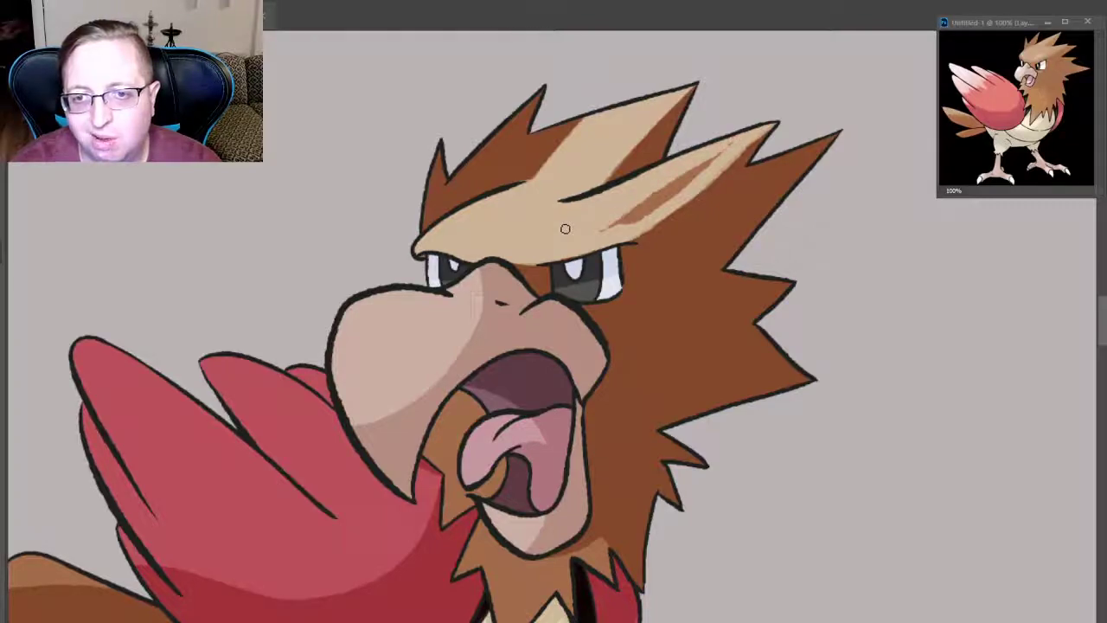
{"action": "left_click_drag", "start_coordinate": [601, 230], "coordinate": [693, 170]}
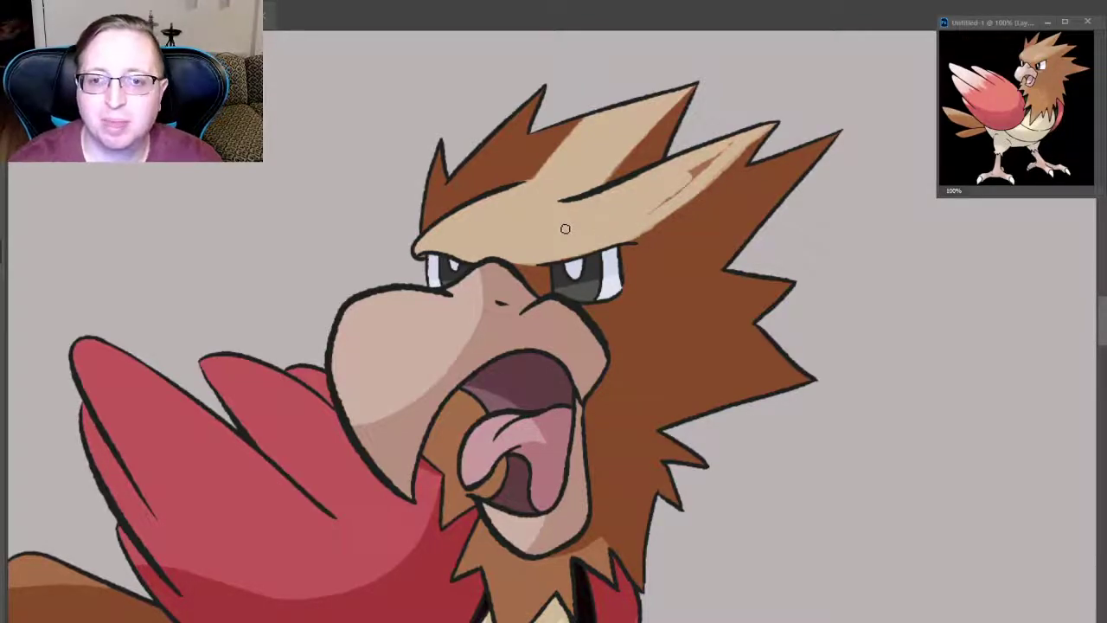
{"action": "left_click_drag", "start_coordinate": [658, 203], "coordinate": [719, 155]}
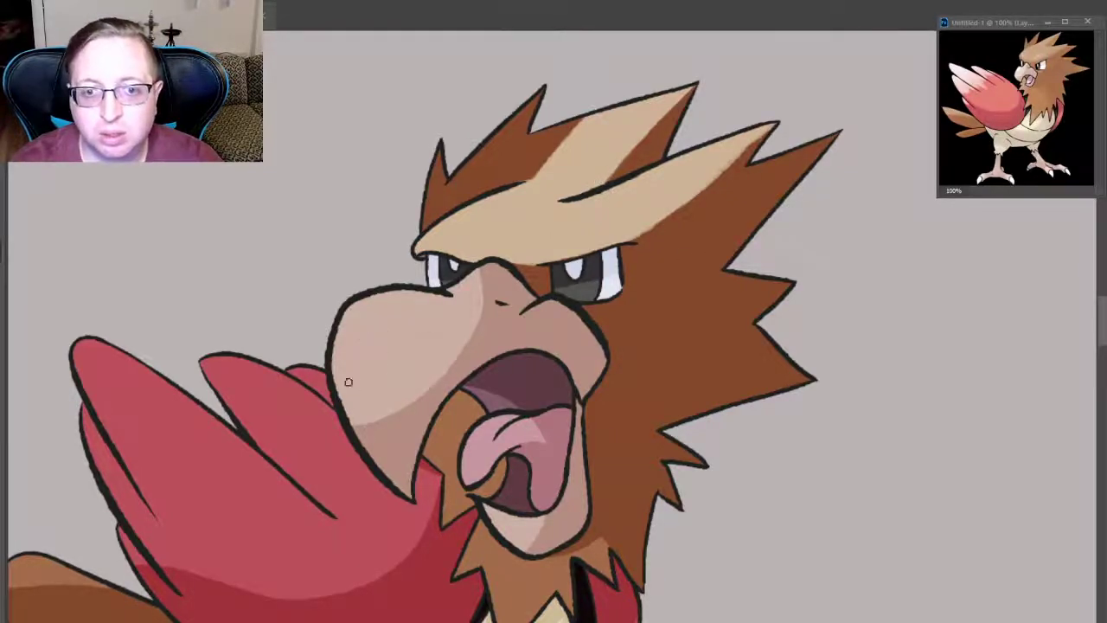
{"action": "mouse_move", "coordinate": [334, 375]}
{"action": "left_mouse_down"}
{"action": "mouse_move", "coordinate": [388, 317]}
{"action": "mouse_move", "coordinate": [338, 364]}
{"action": "left_mouse_up"}
- Remove the beak highlight strokes and paint a wide light pink highlight across the wing
{"action": "key", "text": "ctrl+z"}
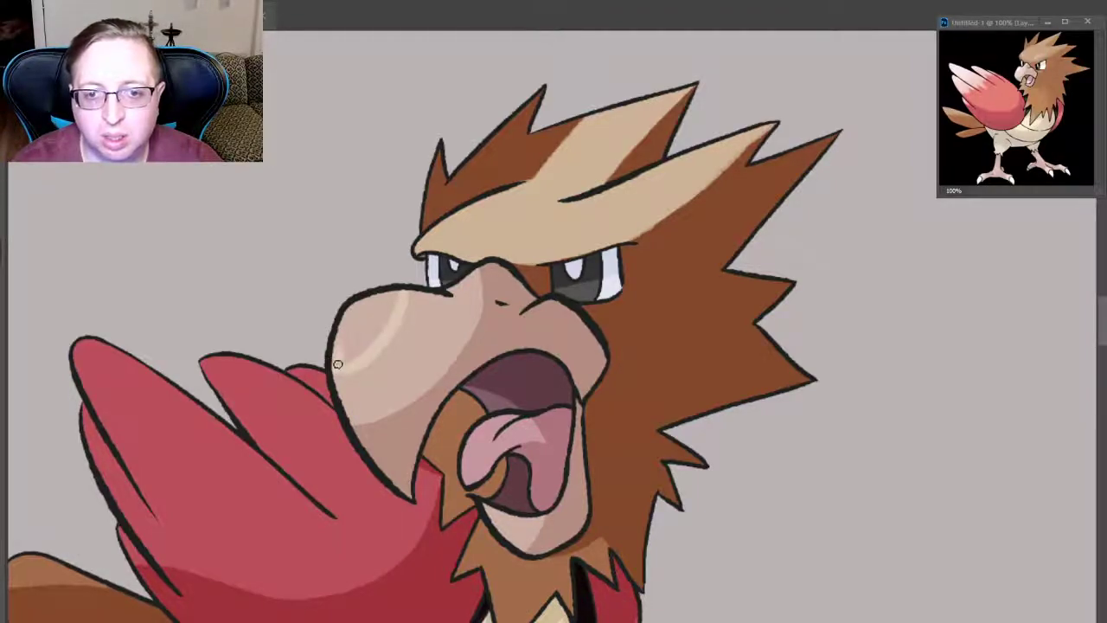
{"action": "key", "text": "ctrl+z"}
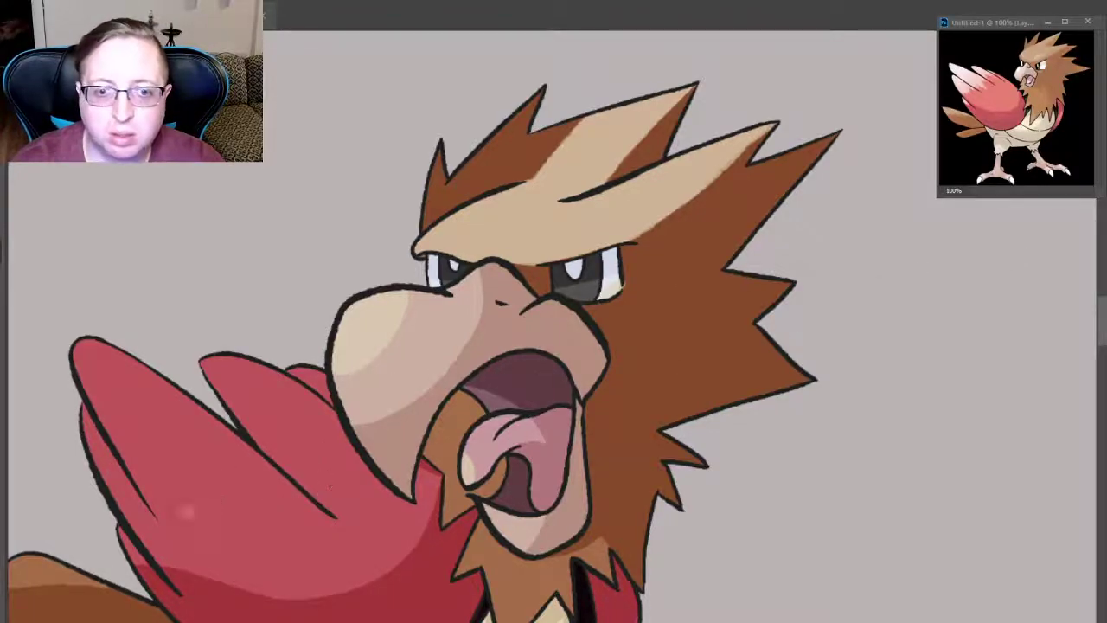
{"action": "left_click", "coordinate": [123, 540], "text": "shift"}
{"action": "key", "text": "ctrl+z"}
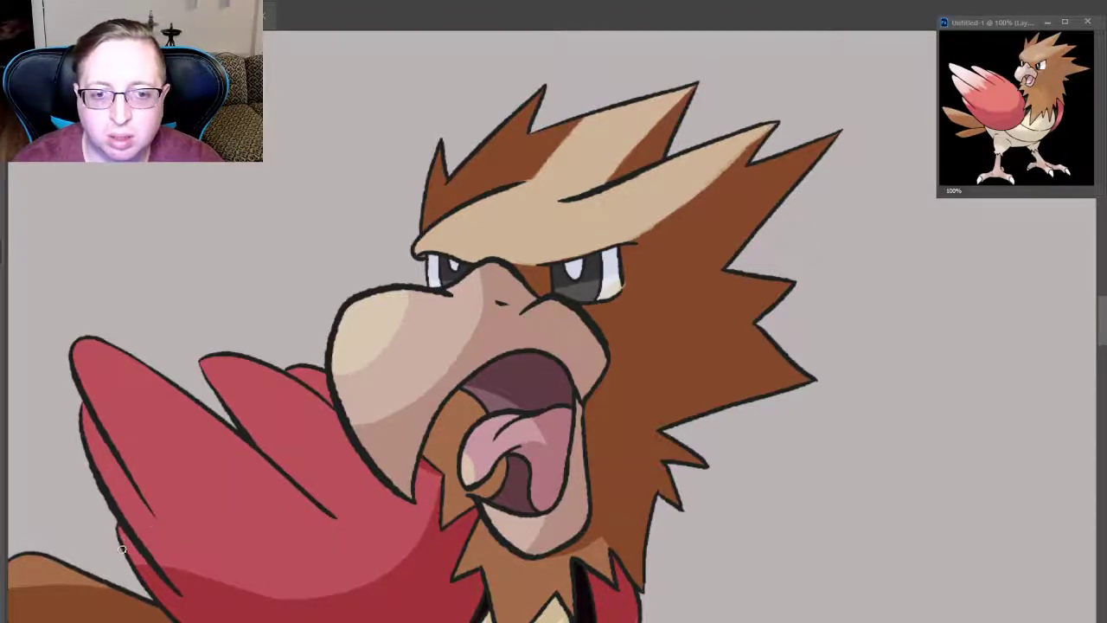
{"action": "left_click_drag", "start_coordinate": [123, 543], "coordinate": [303, 385]}
{"action": "left_click_drag", "start_coordinate": [87, 446], "coordinate": [95, 476]}
- Highlight the wing's left edge and lower-left part with a light pink band
{"action": "left_click_drag", "start_coordinate": [165, 506], "coordinate": [130, 530]}
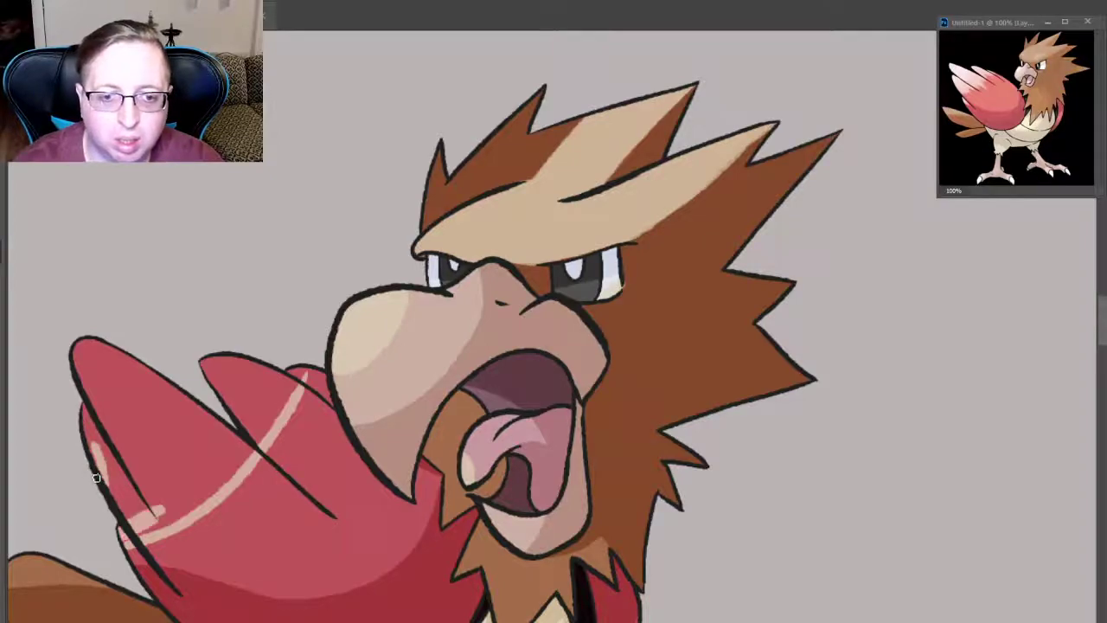
{"action": "left_click_drag", "start_coordinate": [91, 446], "coordinate": [126, 517]}
{"action": "left_click_drag", "start_coordinate": [87, 411], "coordinate": [119, 493]}
{"action": "mouse_move", "coordinate": [91, 377]}
{"action": "left_mouse_down"}
{"action": "mouse_move", "coordinate": [113, 428]}
{"action": "mouse_move", "coordinate": [76, 355]}
{"action": "mouse_move", "coordinate": [121, 446]}
{"action": "left_mouse_up"}
{"action": "mouse_move", "coordinate": [82, 346]}
{"action": "left_mouse_down"}
{"action": "mouse_move", "coordinate": [125, 450]}
{"action": "mouse_move", "coordinate": [129, 506]}
{"action": "mouse_move", "coordinate": [151, 532]}
{"action": "left_mouse_up"}
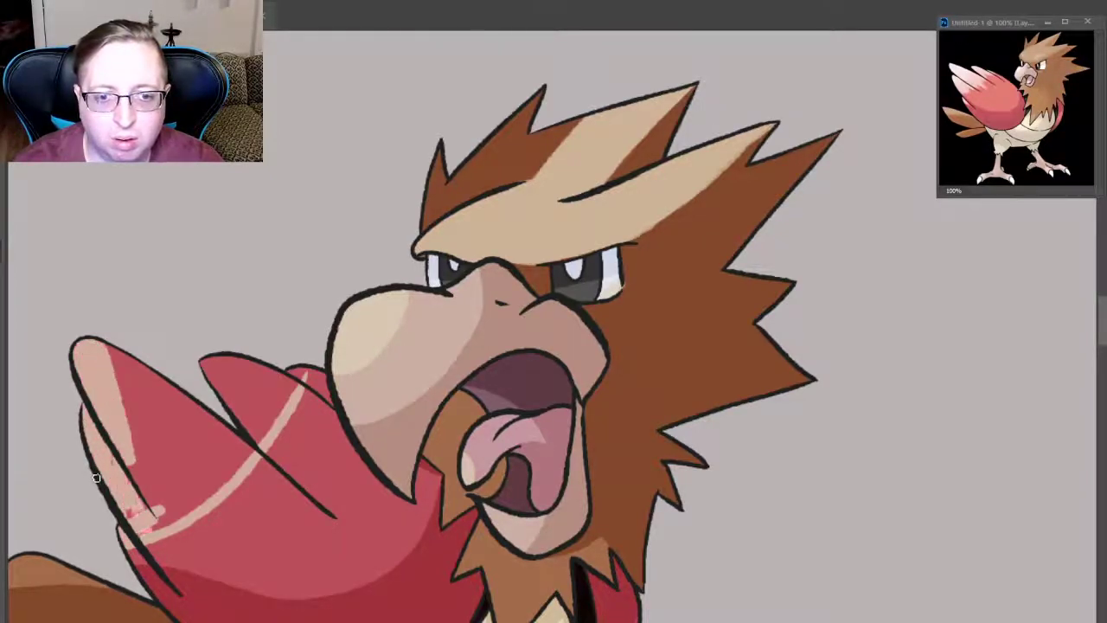
{"action": "left_click_drag", "start_coordinate": [128, 493], "coordinate": [160, 530]}
{"action": "mouse_move", "coordinate": [130, 446]}
{"action": "left_mouse_down"}
{"action": "mouse_move", "coordinate": [157, 511]}
{"action": "mouse_move", "coordinate": [191, 524]}
{"action": "mouse_move", "coordinate": [212, 471]}
{"action": "left_mouse_up"}
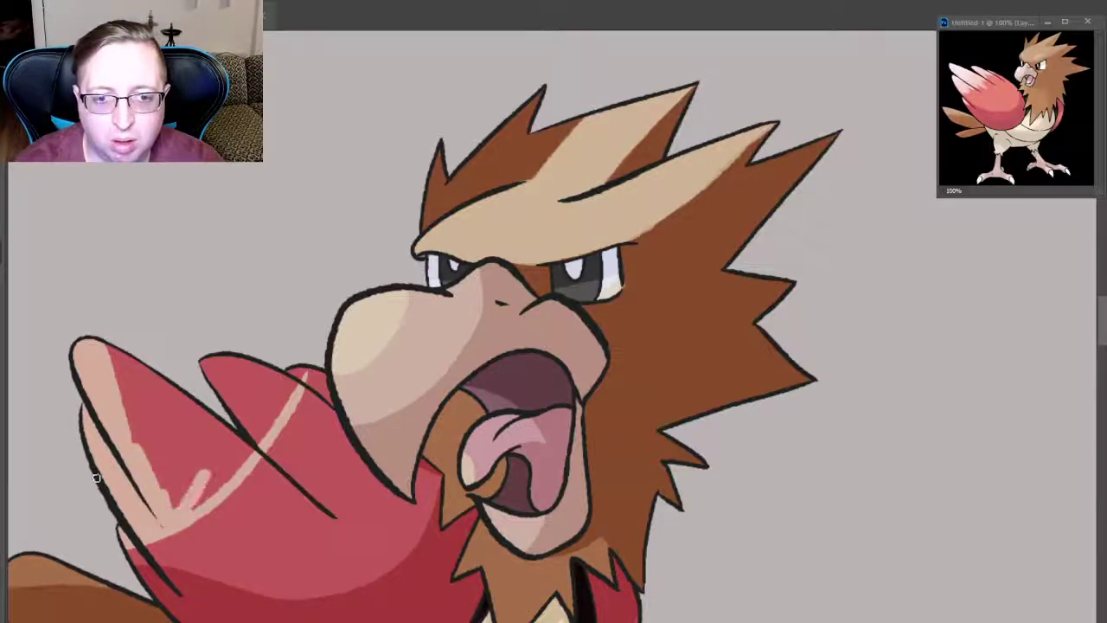
- Fill the wing's upper-left area with light pink, extending it further right
{"action": "left_click_drag", "start_coordinate": [160, 498], "coordinate": [190, 467]}
{"action": "mouse_move", "coordinate": [177, 493]}
{"action": "left_mouse_down"}
{"action": "mouse_move", "coordinate": [111, 355]}
{"action": "mouse_move", "coordinate": [160, 472]}
{"action": "left_mouse_up"}
{"action": "left_click_drag", "start_coordinate": [126, 355], "coordinate": [173, 476]}
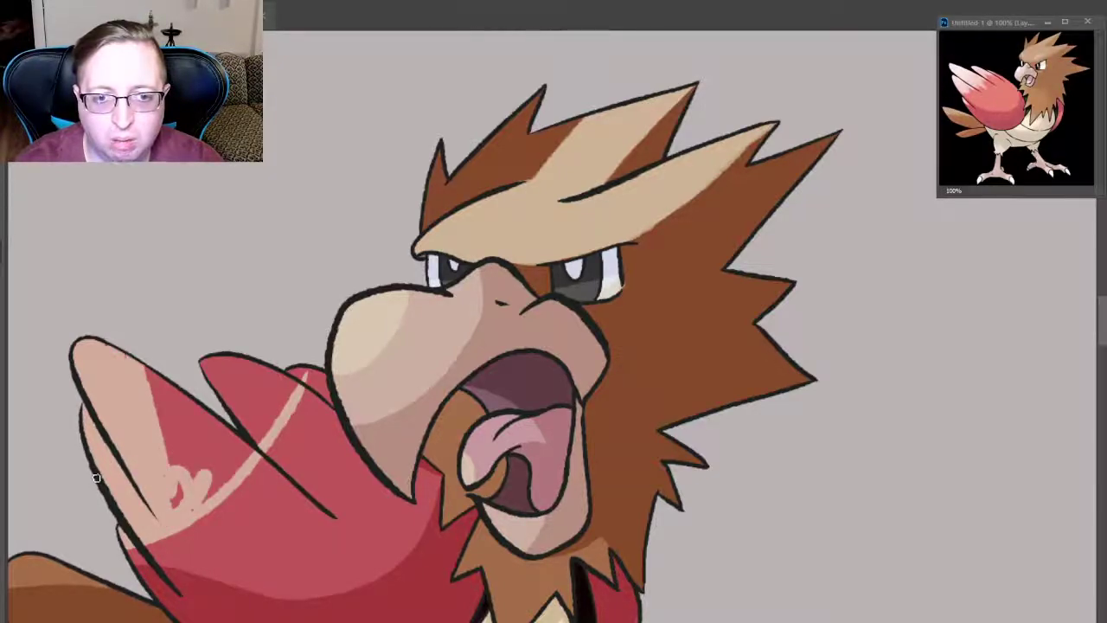
{"action": "mouse_move", "coordinate": [148, 368]}
{"action": "left_mouse_down"}
{"action": "mouse_move", "coordinate": [160, 437]}
{"action": "mouse_move", "coordinate": [182, 468]}
{"action": "left_mouse_up"}
{"action": "mouse_move", "coordinate": [183, 391]}
{"action": "left_mouse_down"}
{"action": "mouse_move", "coordinate": [206, 477]}
{"action": "mouse_move", "coordinate": [217, 471]}
{"action": "left_mouse_up"}
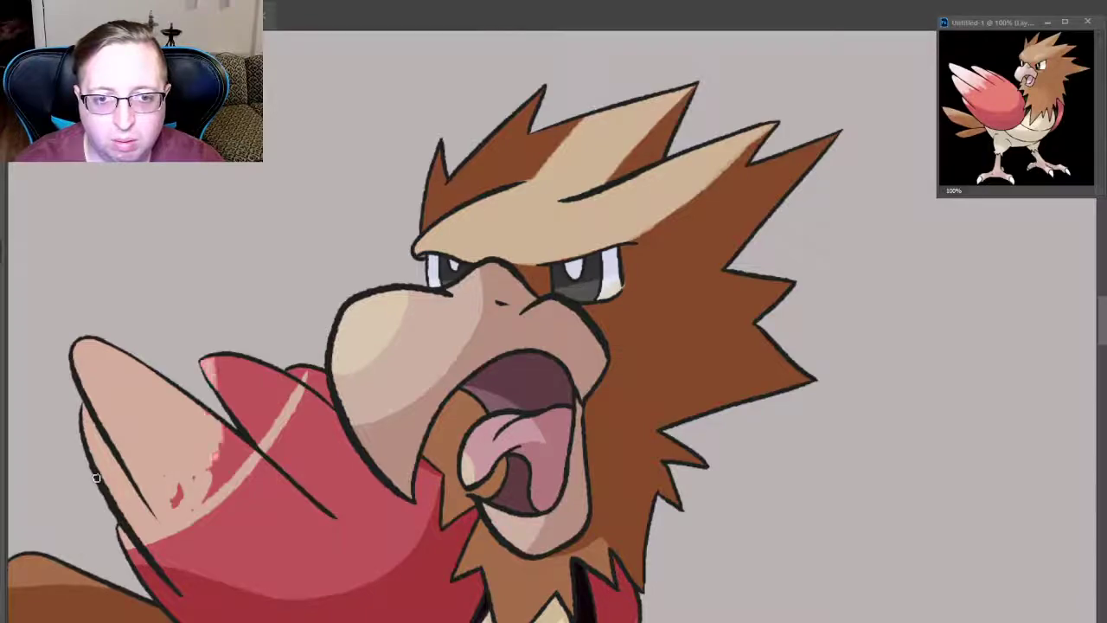
{"action": "mouse_move", "coordinate": [203, 356]}
{"action": "left_mouse_down"}
{"action": "mouse_move", "coordinate": [232, 442]}
{"action": "mouse_move", "coordinate": [253, 431]}
{"action": "left_mouse_up"}
{"action": "left_click_drag", "start_coordinate": [255, 362], "coordinate": [286, 415]}
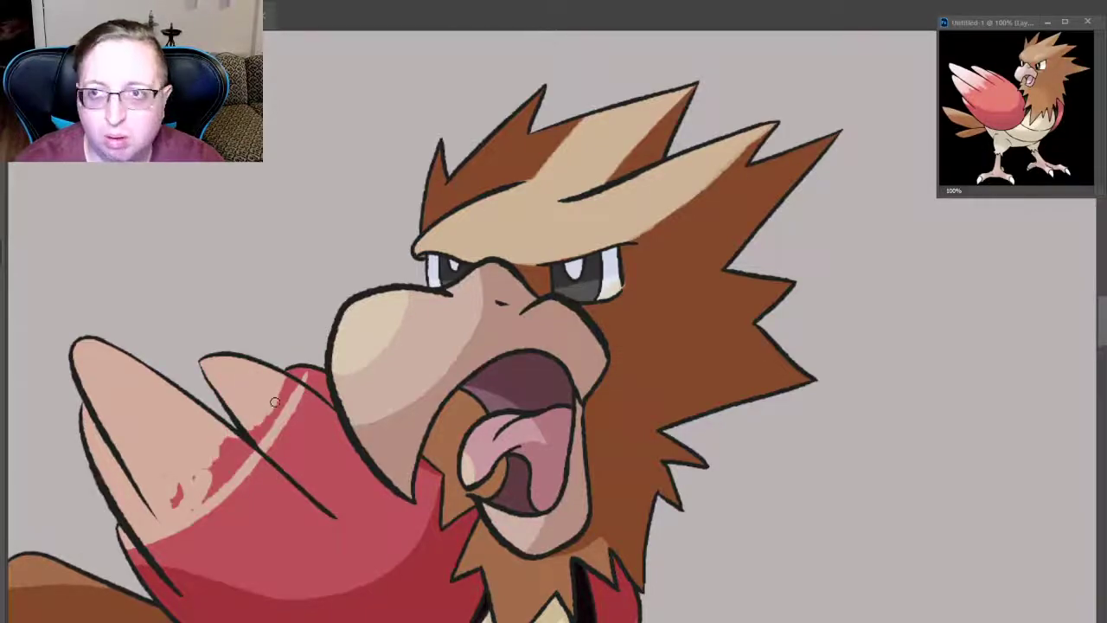
- Add pink near the wing tip and cover the remaining red splotches and streaks
{"action": "left_click_drag", "start_coordinate": [294, 369], "coordinate": [227, 485]}
{"action": "mouse_move", "coordinate": [247, 440]}
{"action": "left_mouse_down"}
{"action": "mouse_move", "coordinate": [210, 493]}
{"action": "mouse_move", "coordinate": [210, 472]}
{"action": "left_mouse_up"}
{"action": "left_click_drag", "start_coordinate": [183, 482], "coordinate": [173, 507]}
{"action": "left_click_drag", "start_coordinate": [227, 481], "coordinate": [211, 499]}
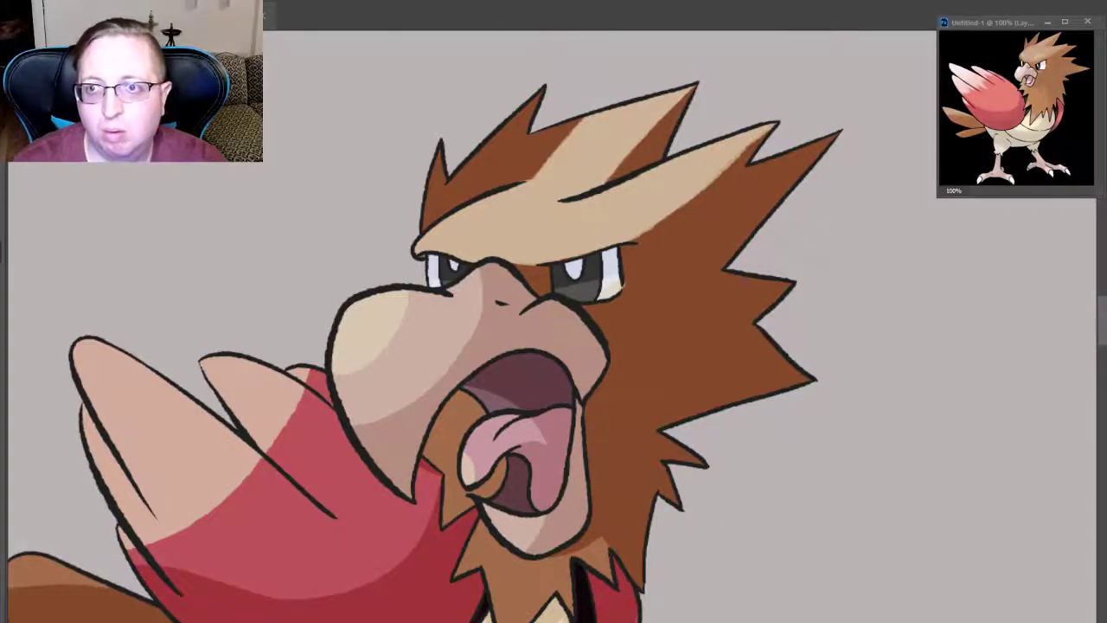
- Brush a light tan highlight across the brown tail feathers, then pan down to the legs
{"action": "scroll", "coordinate": [509, 608], "scroll_direction": "left", "scroll_amount": 2}
{"action": "scroll", "coordinate": [509, 608], "scroll_direction": "left", "scroll_amount": 4}
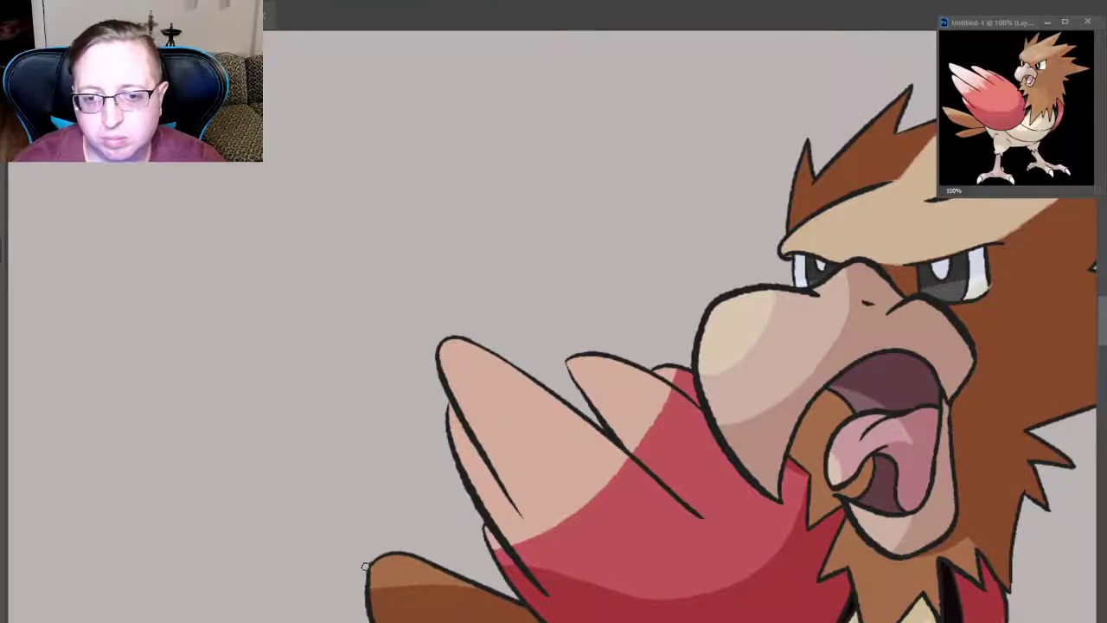
{"action": "left_click_drag", "start_coordinate": [420, 564], "coordinate": [374, 573]}
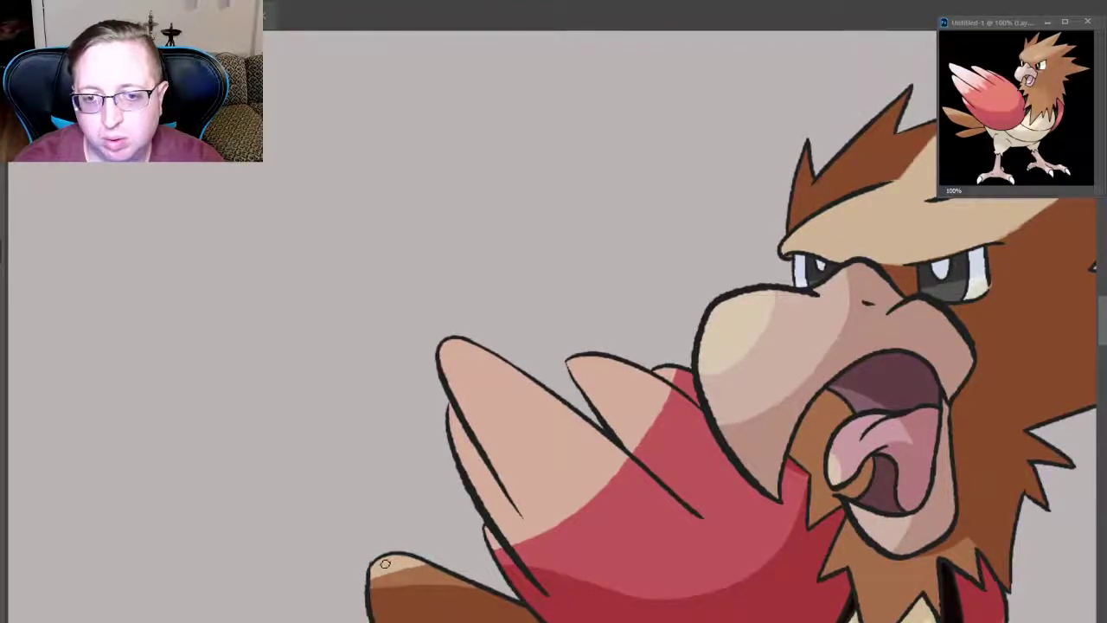
{"action": "scroll", "coordinate": [731, 325], "scroll_direction": "down", "scroll_amount": 3}
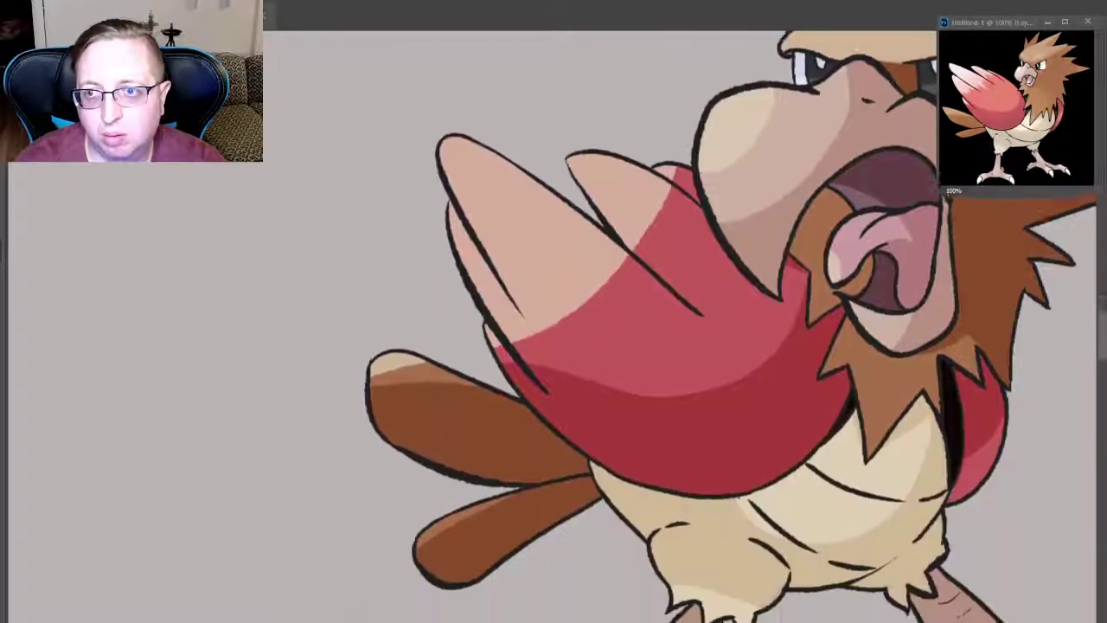
{"action": "scroll", "coordinate": [730, 325], "scroll_direction": "down", "scroll_amount": 3}
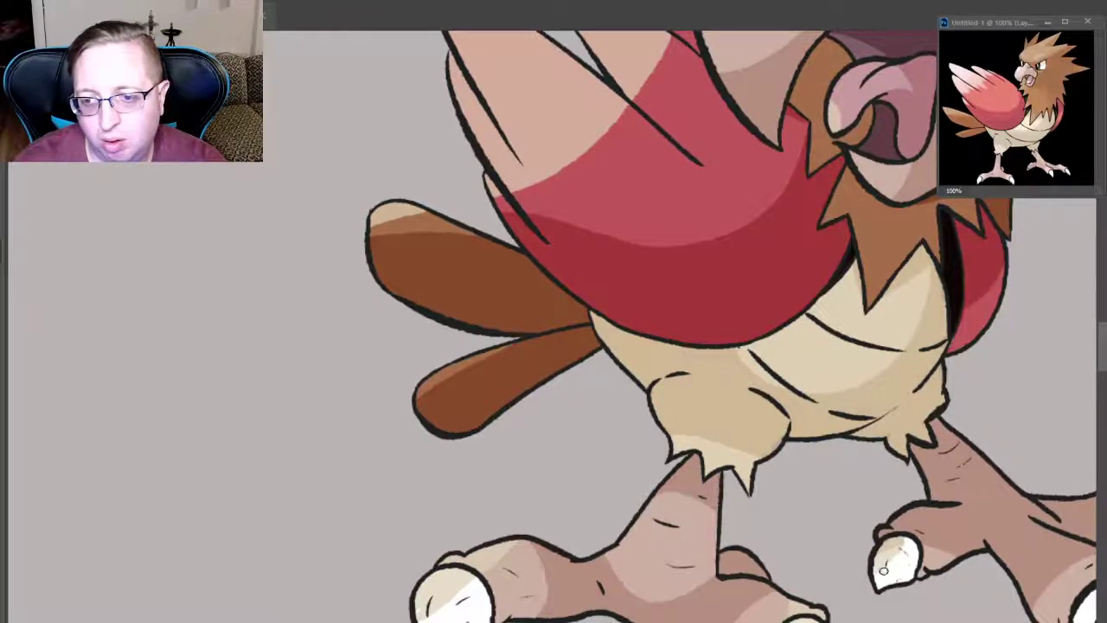
{"action": "mouse_move", "coordinate": [1092, 599]}
{"action": "left_mouse_down"}
{"action": "mouse_move", "coordinate": [785, 594]}
{"action": "mouse_move", "coordinate": [865, 594]}
{"action": "left_mouse_up"}
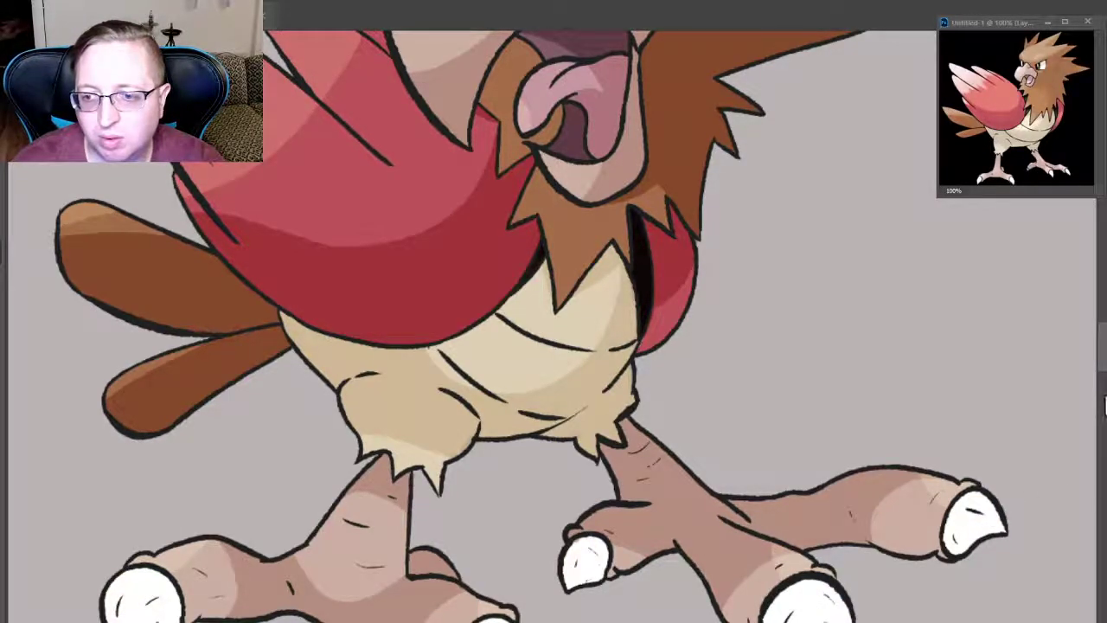
{"action": "scroll", "coordinate": [1104, 355], "scroll_direction": "up", "scroll_amount": 5}
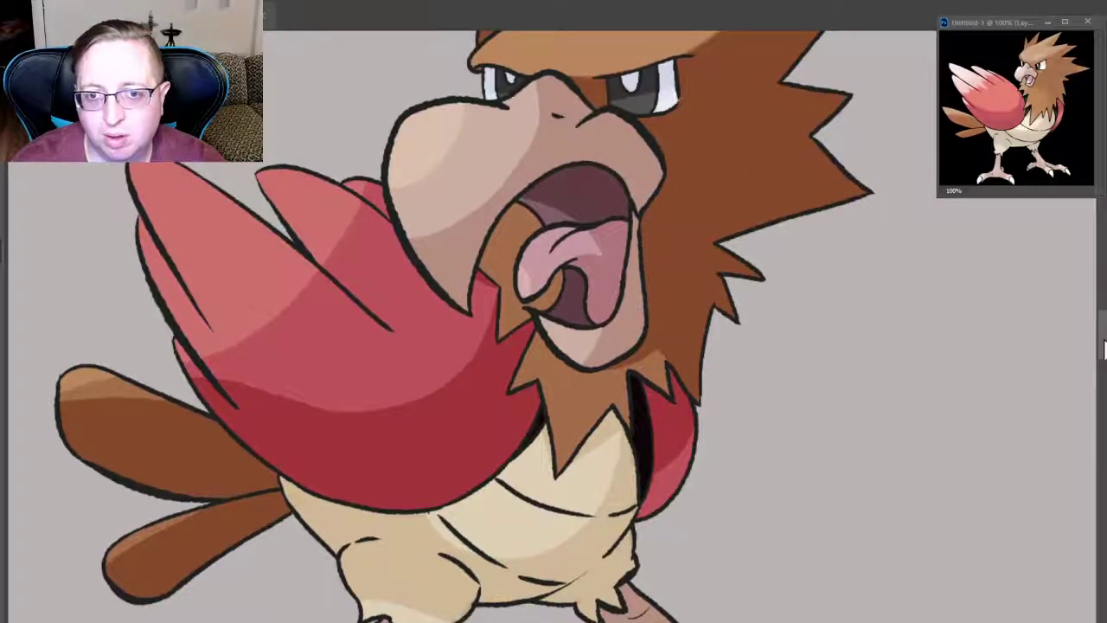
{"action": "scroll", "coordinate": [1104, 342], "scroll_direction": "down", "scroll_amount": 1}
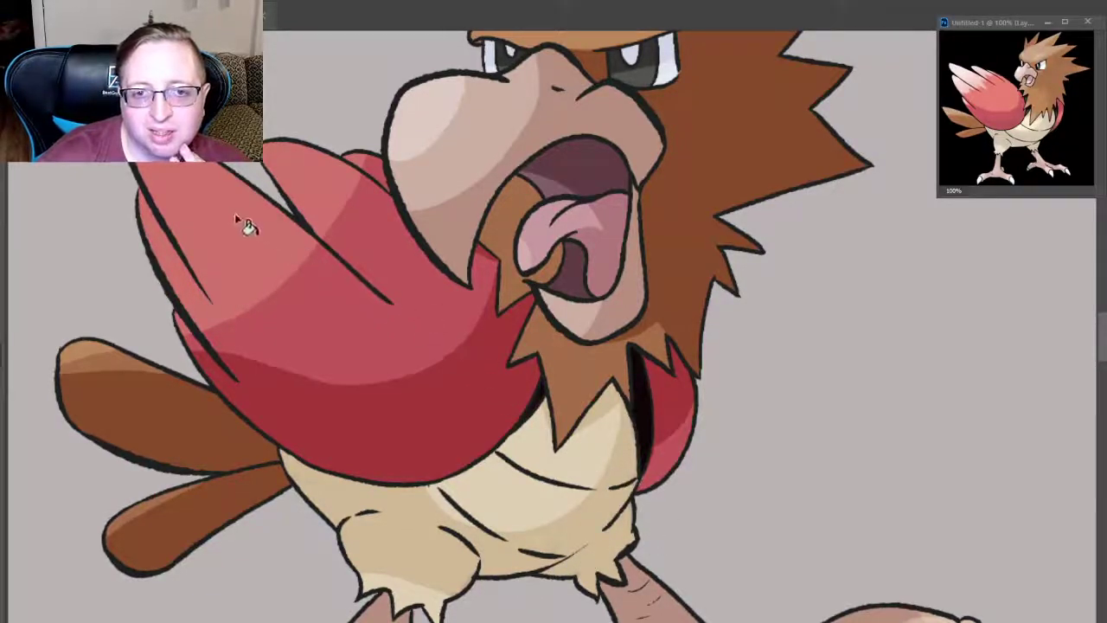
- Paint-bucket the wing's upper highlight lighter pink and the crest highlight lighter tan
{"action": "left_click", "coordinate": [255, 246]}
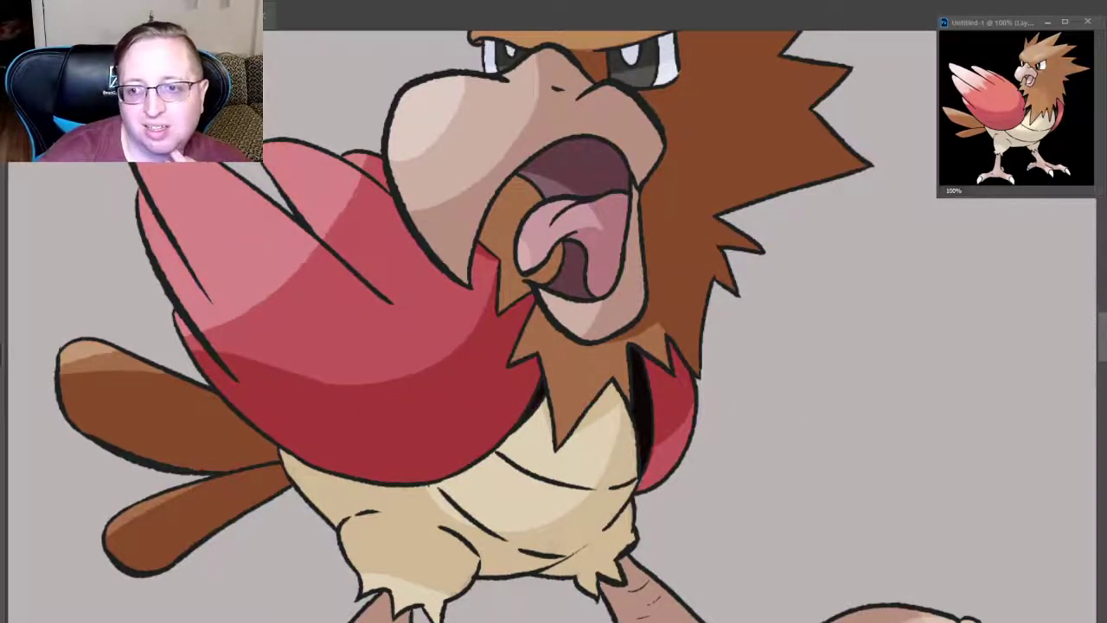
{"action": "scroll", "coordinate": [554, 346], "scroll_direction": "up", "scroll_amount": 3}
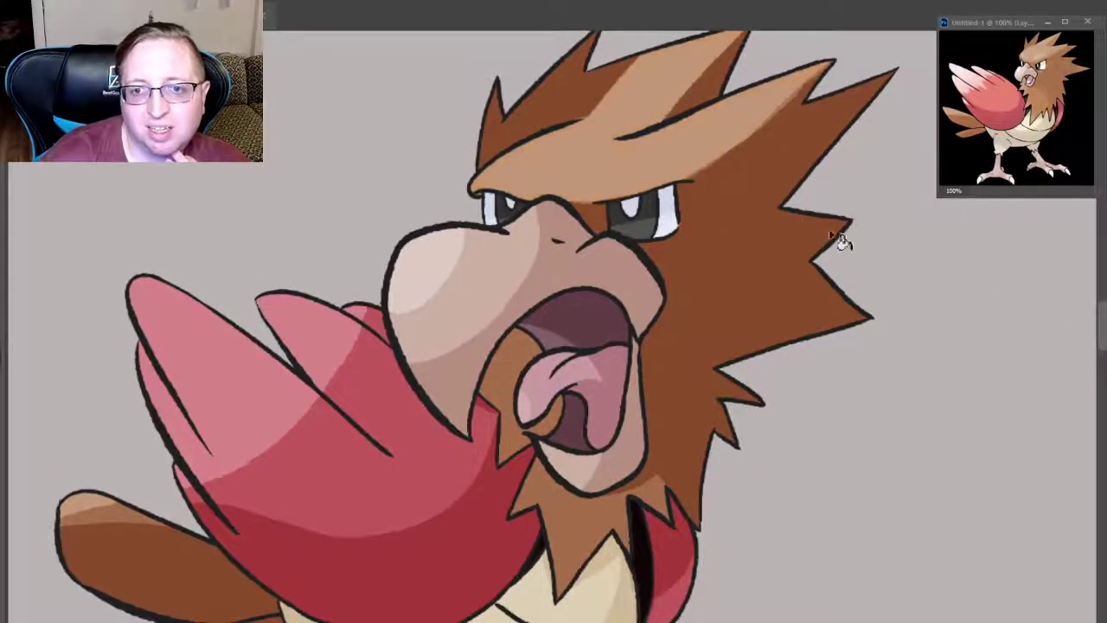
{"action": "left_click", "coordinate": [609, 177]}
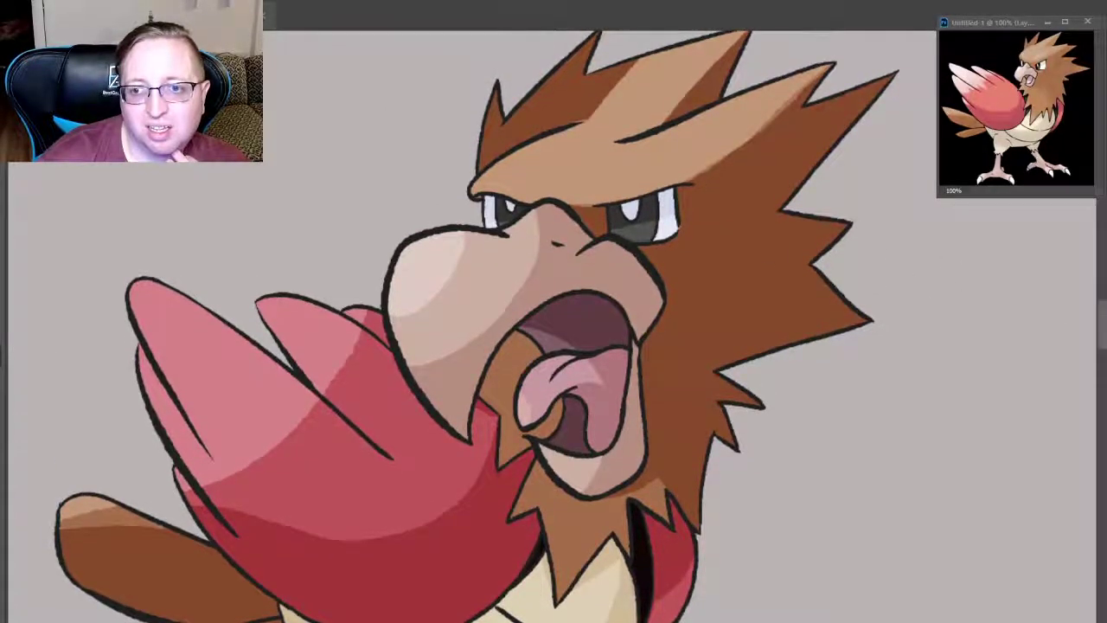
{"action": "scroll", "coordinate": [554, 346], "scroll_direction": "down", "scroll_amount": 8}
{"action": "scroll", "coordinate": [554, 346], "scroll_direction": "down", "scroll_amount": 2}
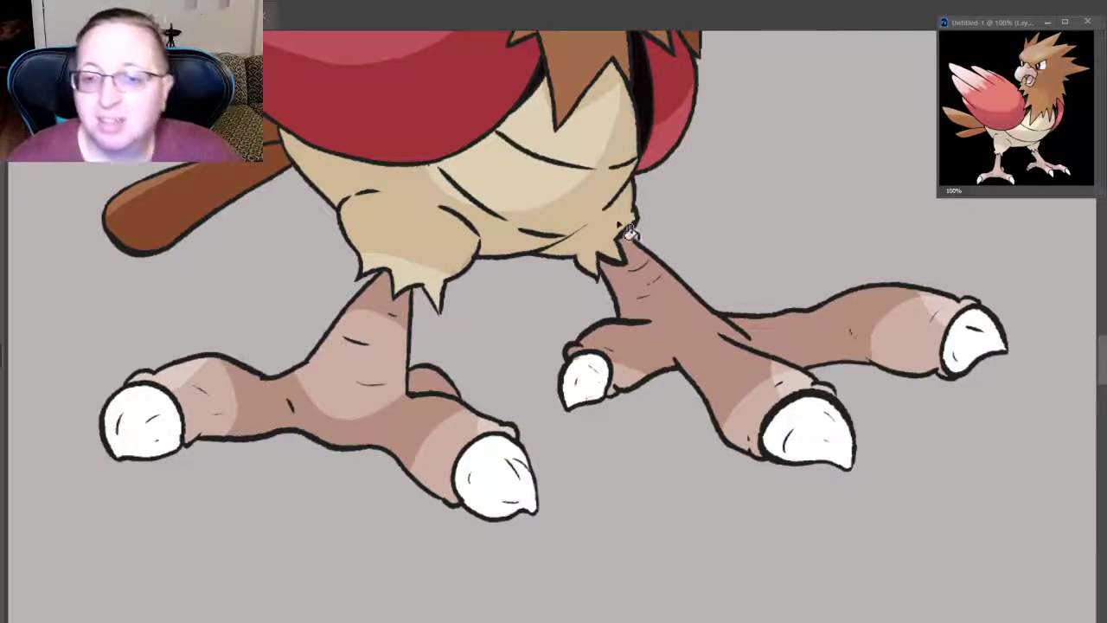
{"action": "scroll", "coordinate": [554, 325], "scroll_direction": "up", "scroll_amount": 5}
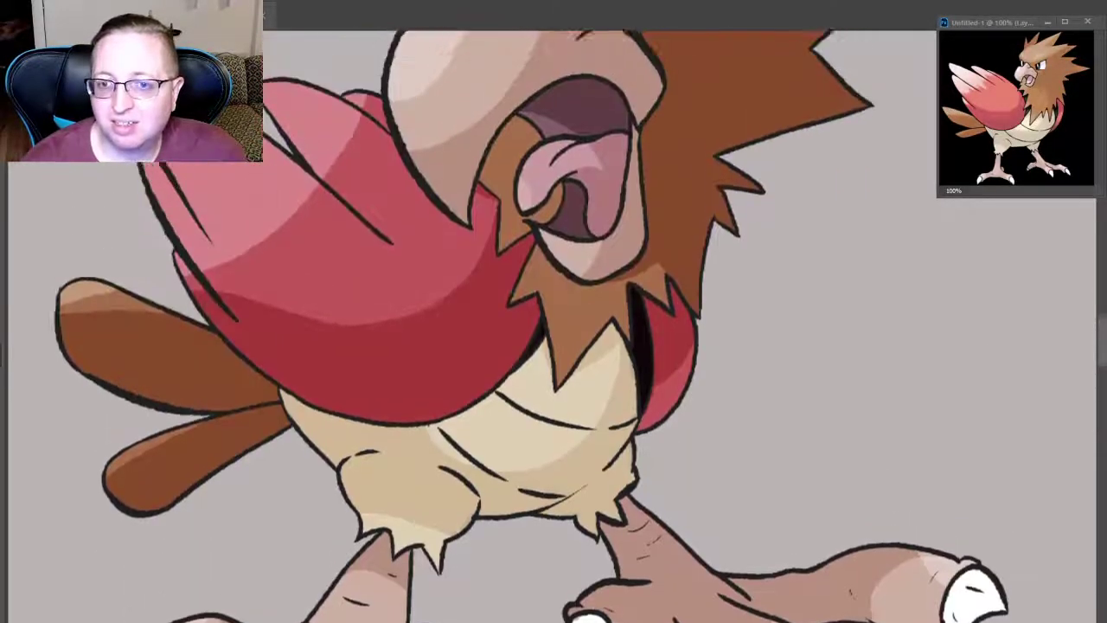
{"action": "scroll", "coordinate": [554, 326], "scroll_direction": "up", "scroll_amount": 3}
{"action": "scroll", "coordinate": [554, 325], "scroll_direction": "up", "scroll_amount": 1}
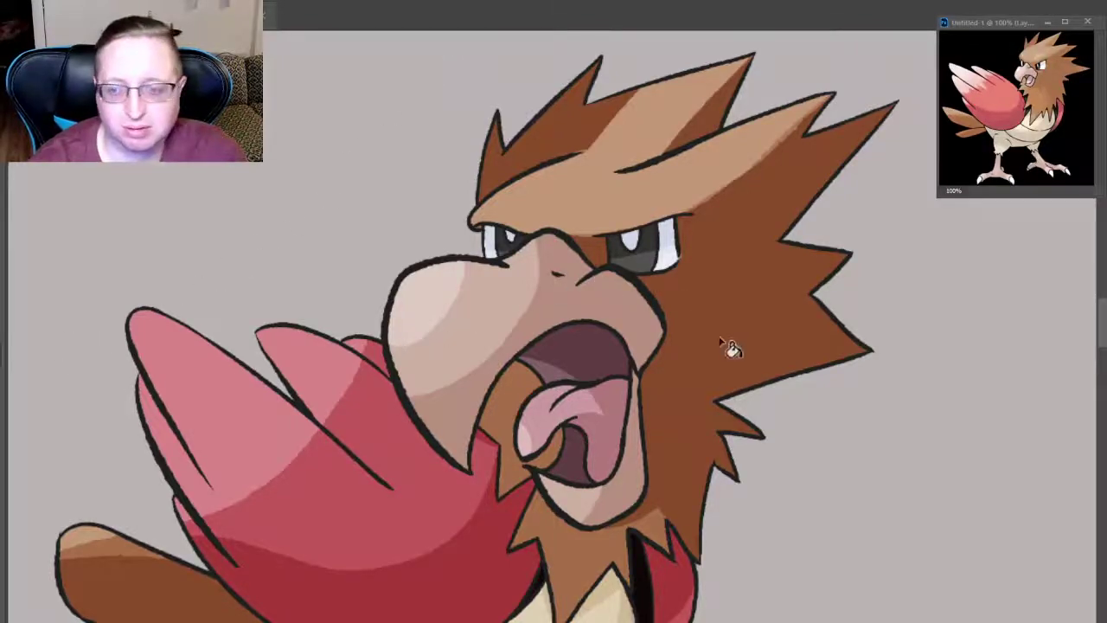
- Zoom out to show Spearow beside the Pokémon group and save the document
{"action": "key", "text": "ctrl+minus"}
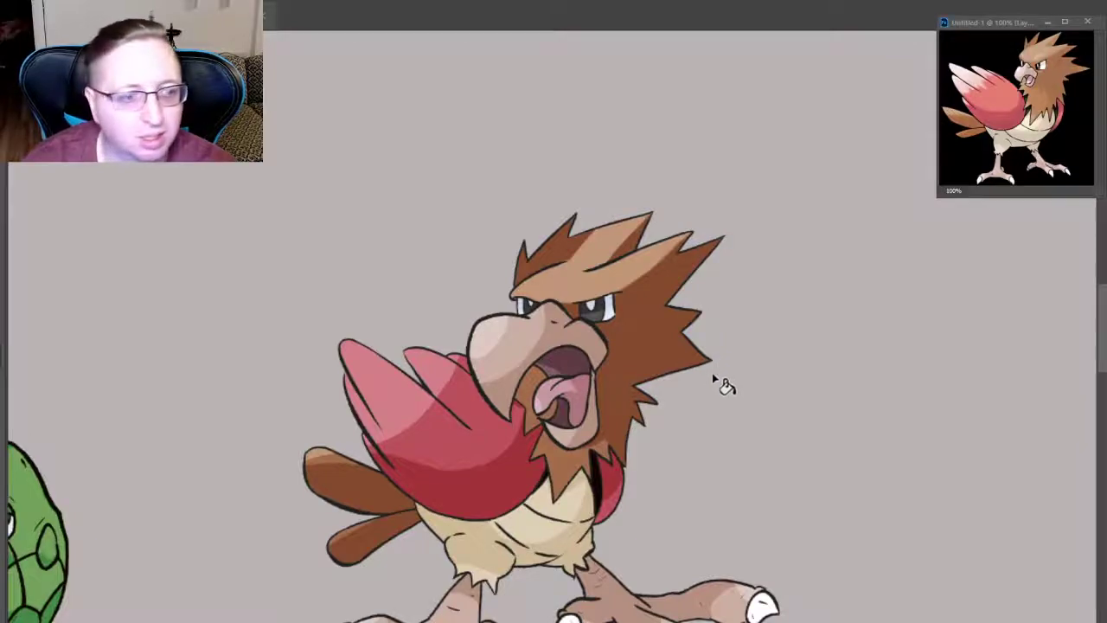
{"action": "key", "text": "ctrl+minus"}
{"action": "key", "text": "ctrl+minus"}
{"action": "key", "text": "ctrl+minus"}
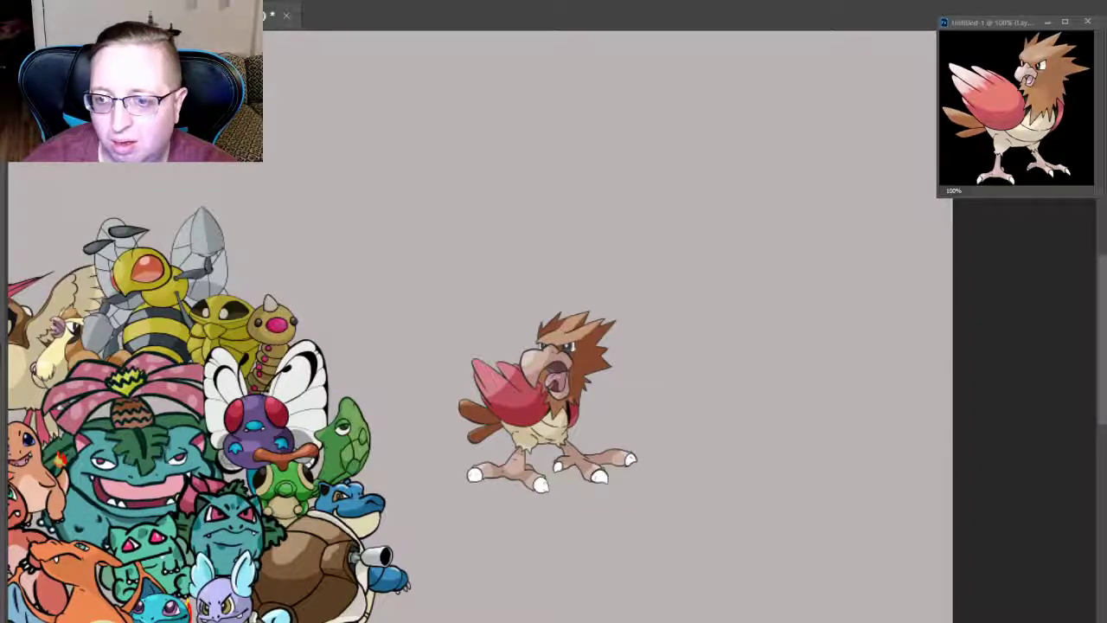
{"action": "key", "text": "ctrl+s"}
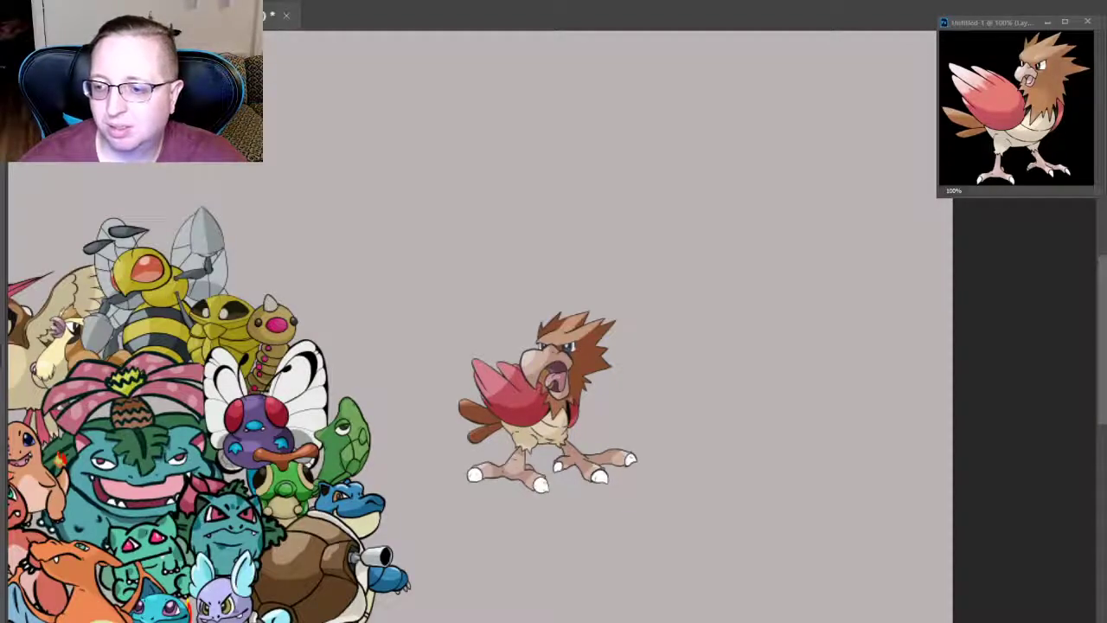
{"action": "key", "text": "ctrl+s"}
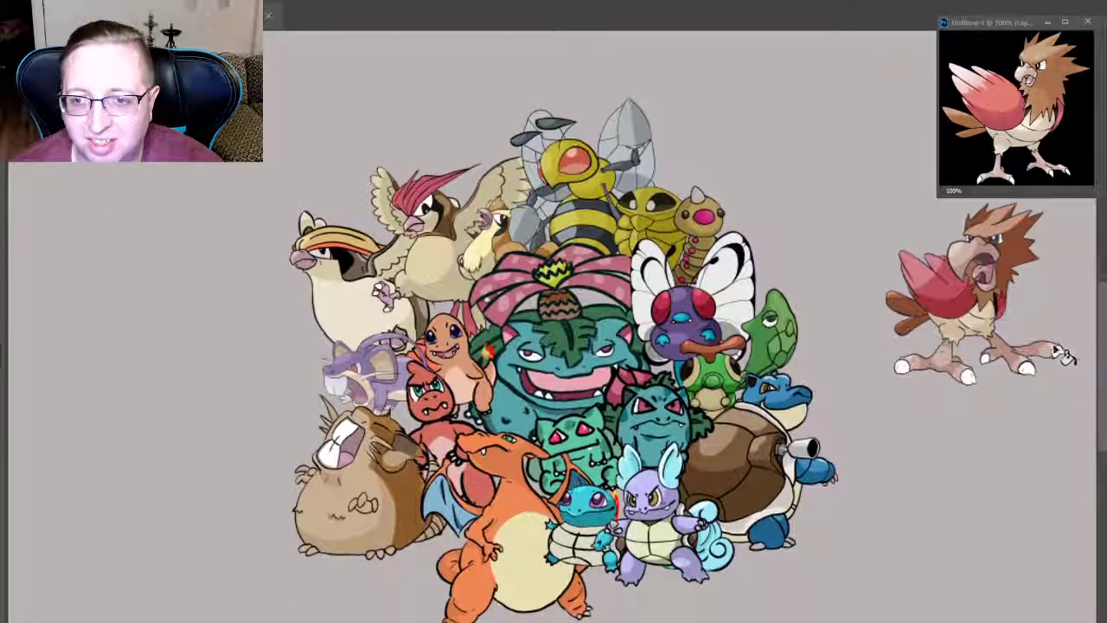
- Move Spearow to the group's bottom between Raticate and Charizard, layered in front of Raticate
{"action": "left_click_drag", "start_coordinate": [165, 528], "coordinate": [251, 553]}
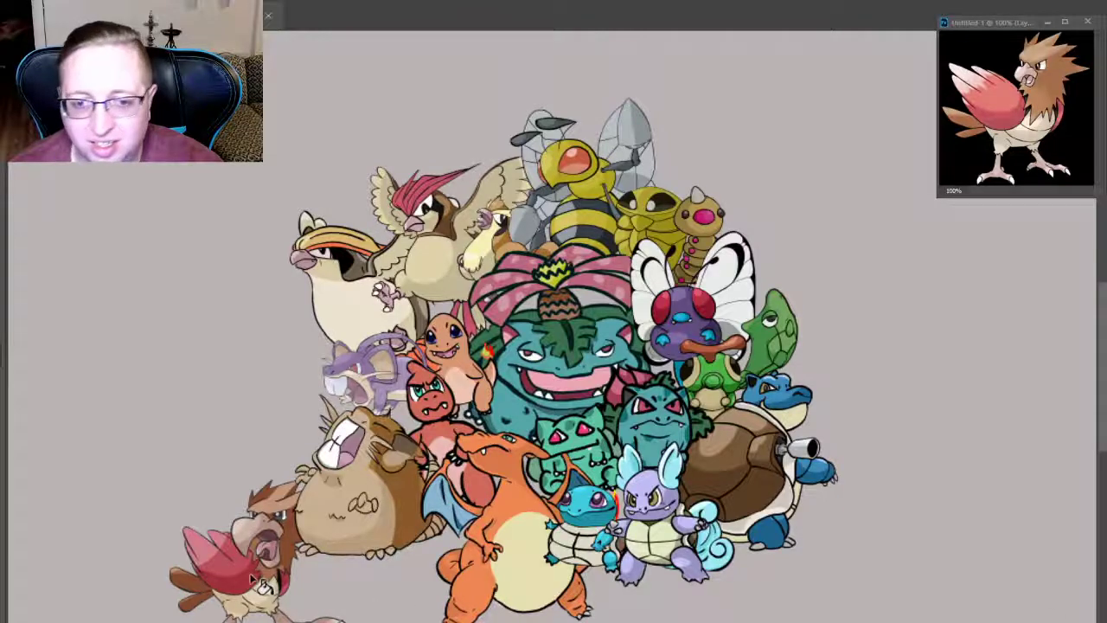
{"action": "key", "text": "ctrl+z"}
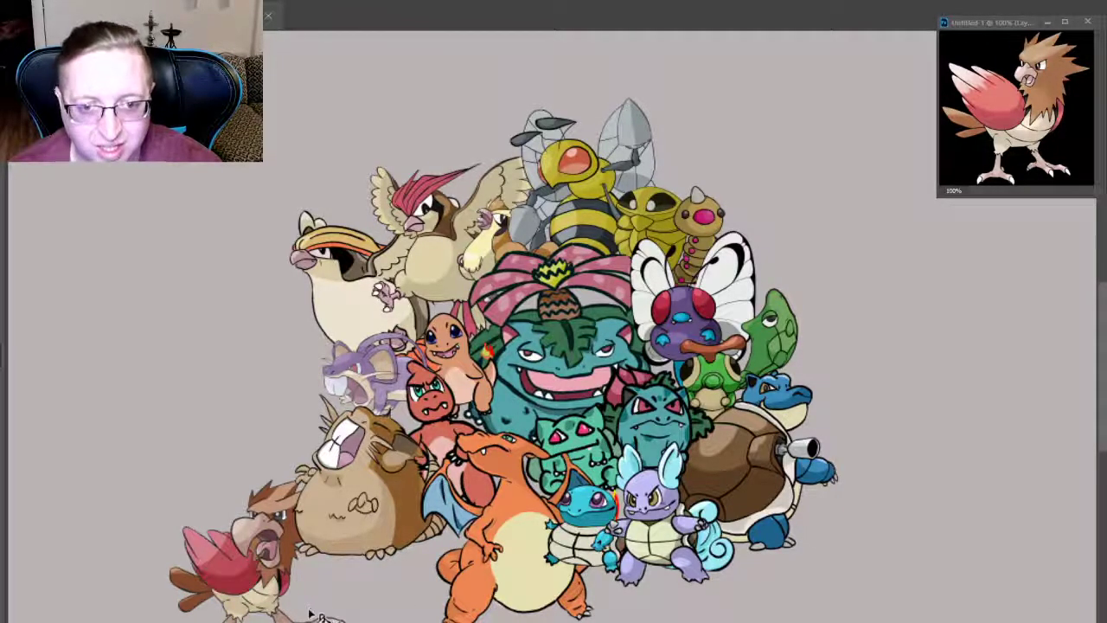
{"action": "left_click_drag", "start_coordinate": [233, 565], "coordinate": [381, 591]}
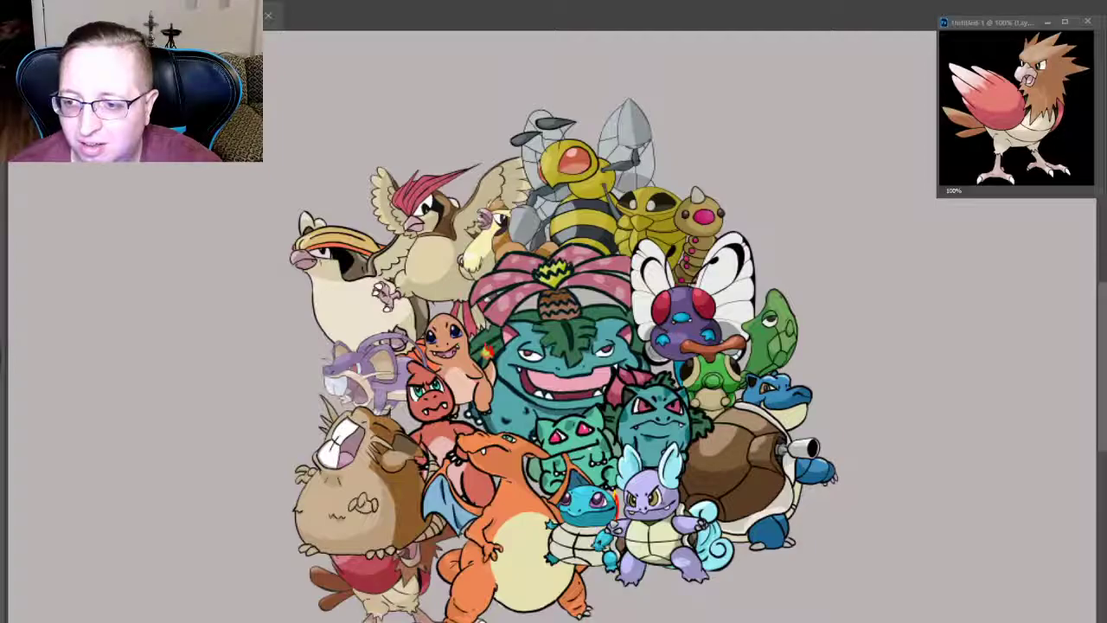
{"action": "key", "text": "ctrl+bracketright"}
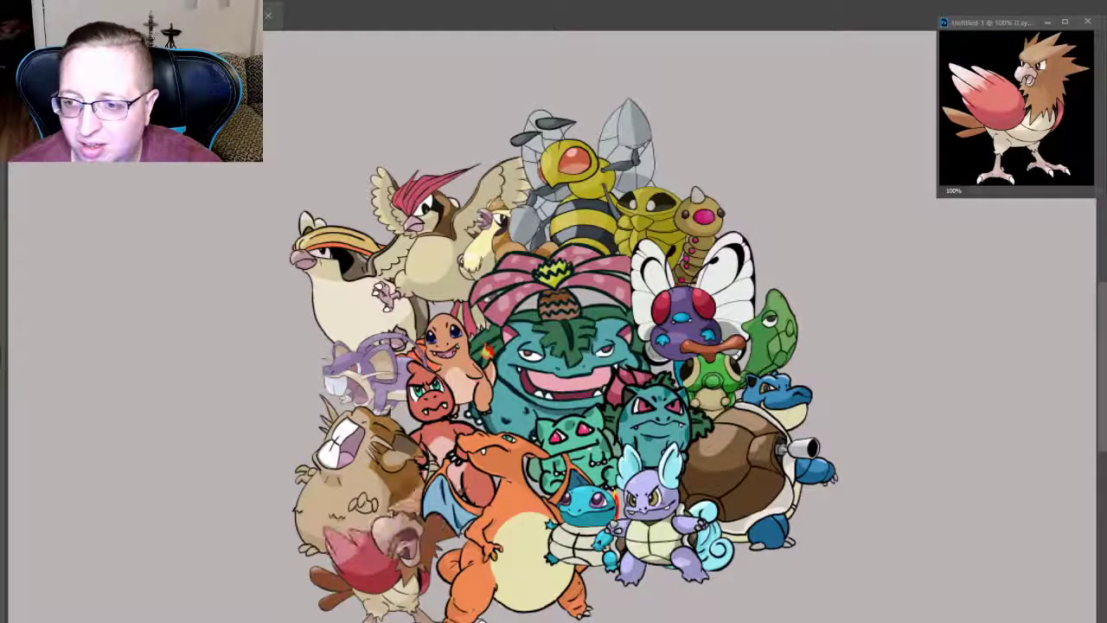
{"action": "key", "text": "ctrl+bracketright"}
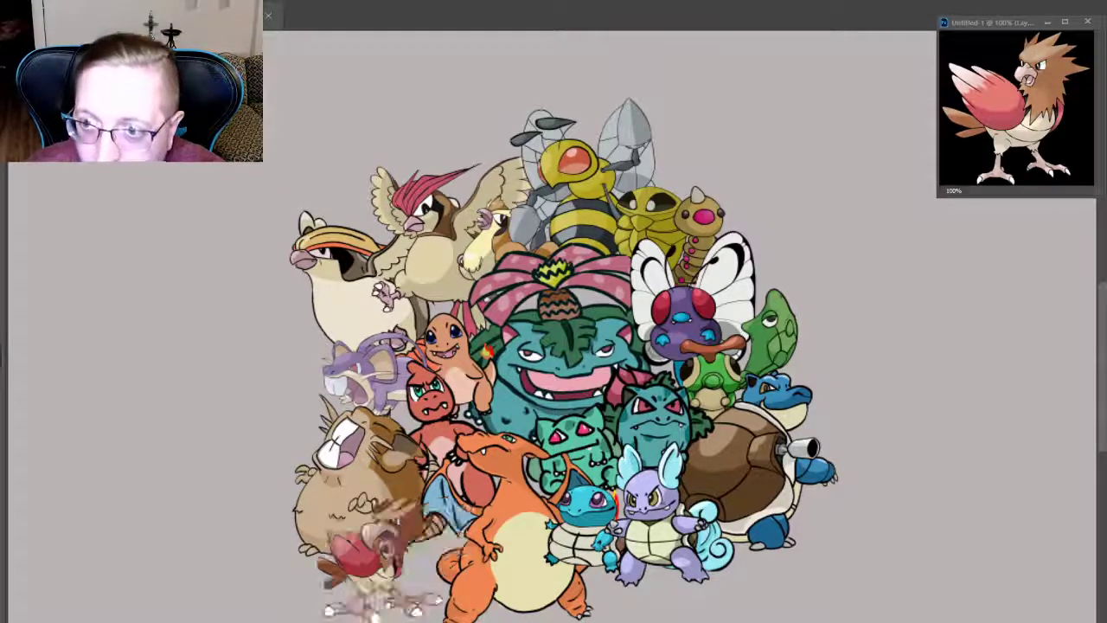
{"action": "mouse_move", "coordinate": [381, 596]}
{"action": "left_mouse_down"}
{"action": "mouse_move", "coordinate": [376, 586]}
{"action": "mouse_move", "coordinate": [404, 606]}
{"action": "left_mouse_up"}
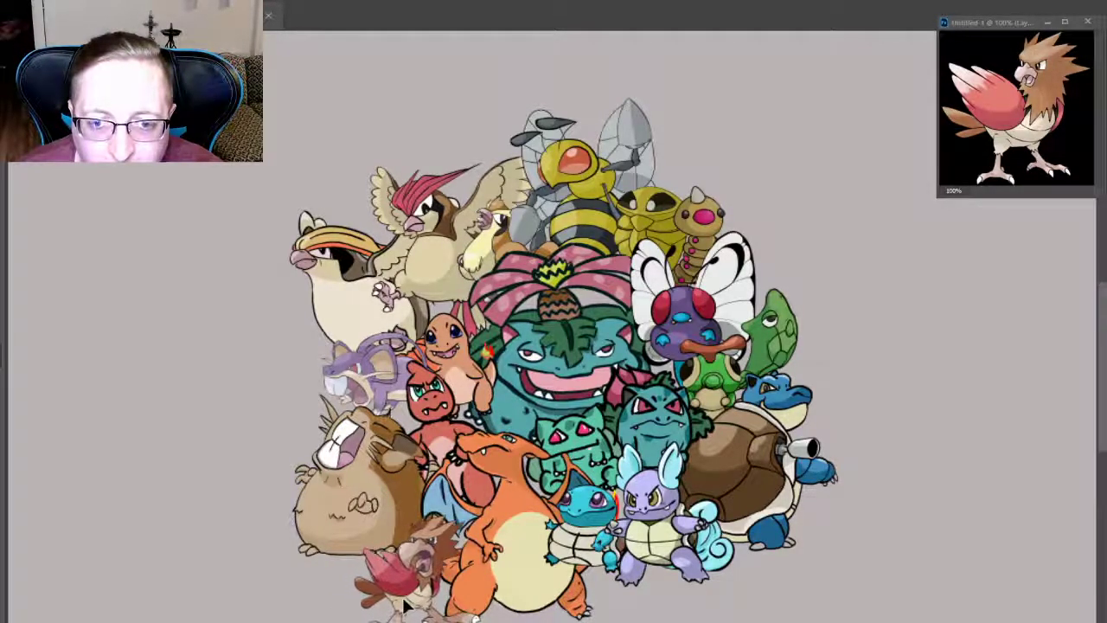
{"action": "mouse_move", "coordinate": [406, 606]}
{"action": "left_mouse_down"}
{"action": "mouse_move", "coordinate": [418, 610]}
{"action": "mouse_move", "coordinate": [411, 603]}
{"action": "left_mouse_up"}
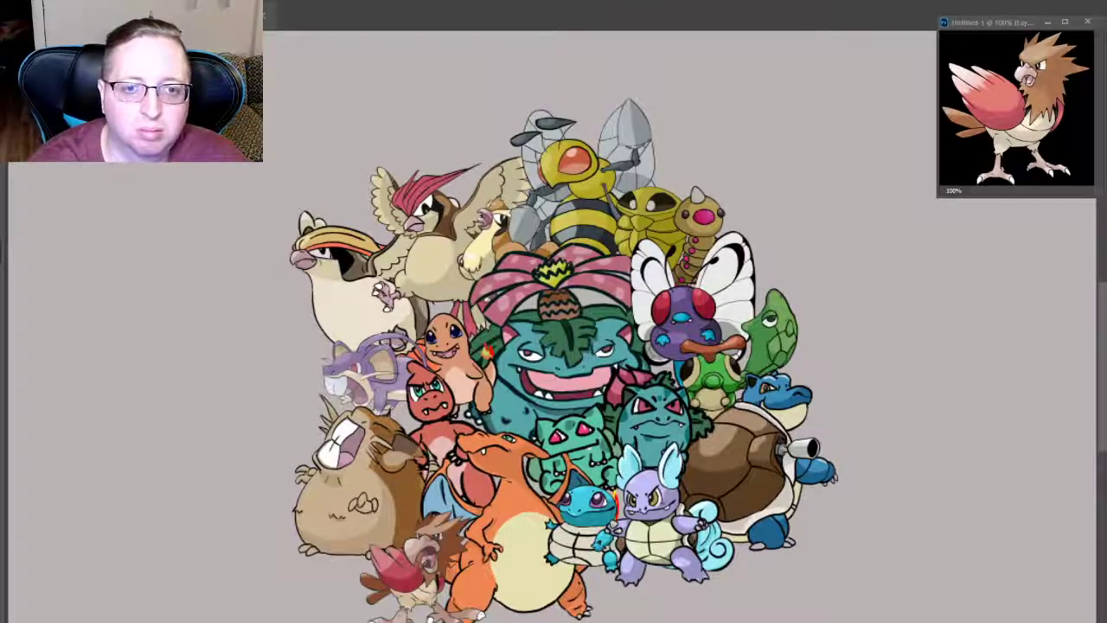
- Hand-write "Yes," in white over the upper-left of the collage
{"action": "left_click_drag", "start_coordinate": [90, 166], "coordinate": [130, 207]}
{"action": "left_click_drag", "start_coordinate": [131, 166], "coordinate": [129, 268]}
{"action": "left_click_drag", "start_coordinate": [137, 201], "coordinate": [217, 206]}
{"action": "left_click_drag", "start_coordinate": [264, 163], "coordinate": [186, 198]}
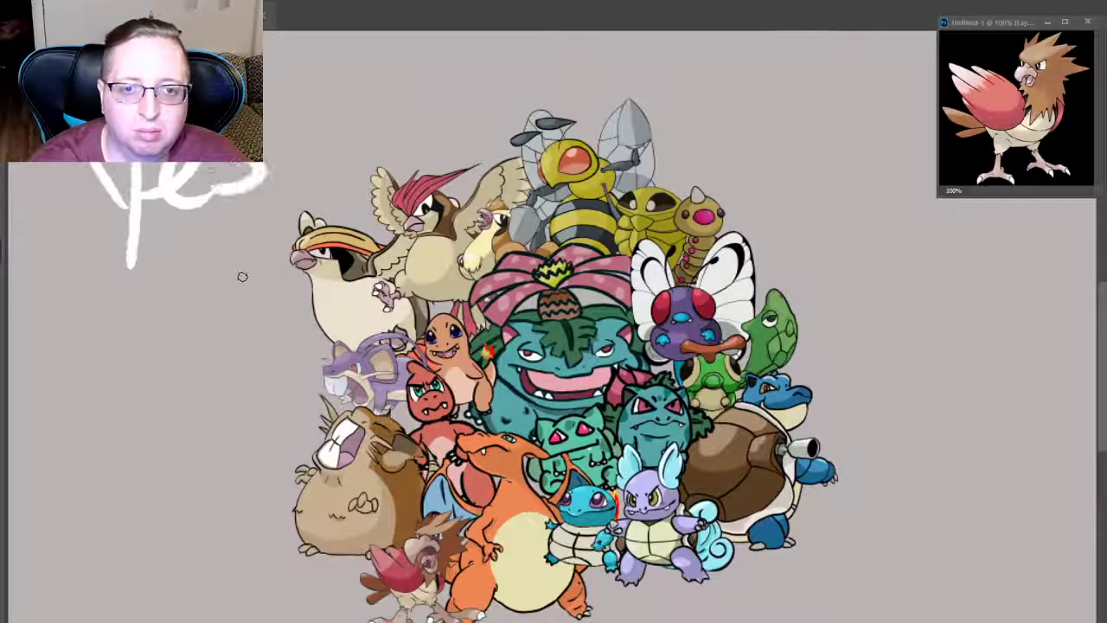
{"action": "mouse_move", "coordinate": [184, 282]}
{"action": "left_mouse_down"}
{"action": "mouse_move", "coordinate": [151, 309]}
{"action": "mouse_move", "coordinate": [232, 252]}
{"action": "left_mouse_up"}
- Hand-write "There is no mi…" in white after "Yes,"
{"action": "left_click_drag", "start_coordinate": [207, 258], "coordinate": [223, 359]}
{"action": "left_click_drag", "start_coordinate": [226, 276], "coordinate": [290, 341]}
{"action": "mouse_move", "coordinate": [294, 321]}
{"action": "left_mouse_down"}
{"action": "mouse_move", "coordinate": [324, 331]}
{"action": "mouse_move", "coordinate": [364, 276]}
{"action": "left_mouse_up"}
{"action": "left_click_drag", "start_coordinate": [364, 287], "coordinate": [406, 296]}
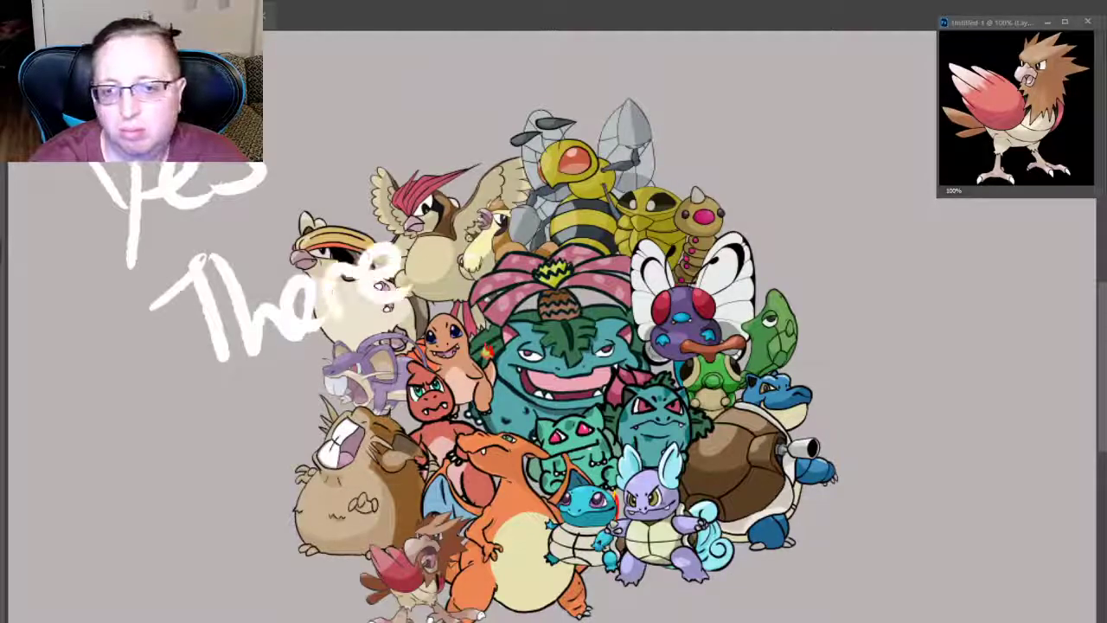
{"action": "left_click_drag", "start_coordinate": [437, 212], "coordinate": [468, 268]}
{"action": "left_click_drag", "start_coordinate": [528, 182], "coordinate": [485, 244]}
{"action": "left_click_drag", "start_coordinate": [644, 147], "coordinate": [714, 173]}
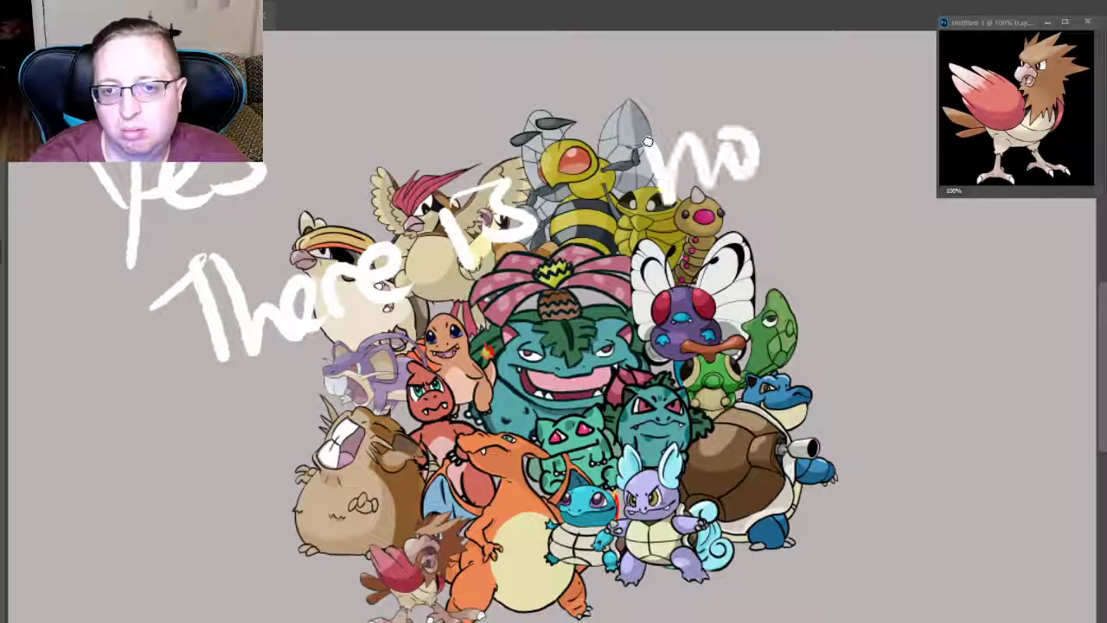
{"action": "mouse_move", "coordinate": [726, 130]}
{"action": "left_mouse_down"}
{"action": "mouse_move", "coordinate": [760, 165]}
{"action": "mouse_move", "coordinate": [844, 130]}
{"action": "mouse_move", "coordinate": [875, 160]}
{"action": "left_mouse_up"}
{"action": "left_click_drag", "start_coordinate": [891, 121], "coordinate": [900, 143]}
{"action": "left_click_drag", "start_coordinate": [881, 97], "coordinate": [886, 82]}
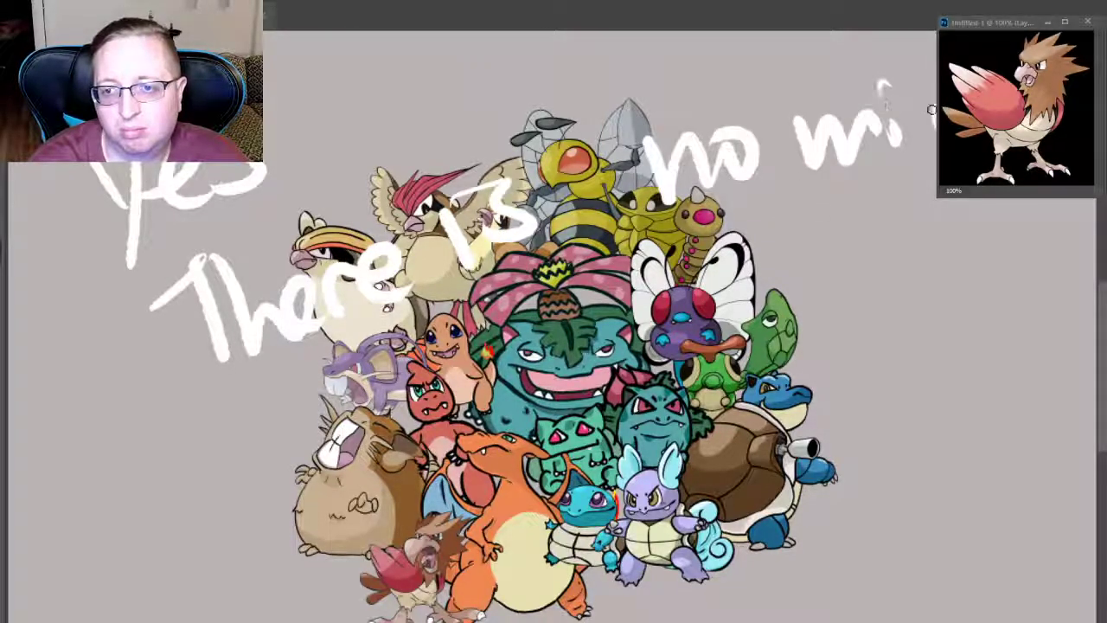
- Scrawl a large white "Bye!" across the lower collage
{"action": "left_click_drag", "start_coordinate": [249, 463], "coordinate": [268, 597]}
{"action": "left_click_drag", "start_coordinate": [411, 432], "coordinate": [493, 515]}
{"action": "left_click_drag", "start_coordinate": [508, 436], "coordinate": [454, 584]}
{"action": "mouse_move", "coordinate": [523, 455]}
{"action": "left_mouse_down"}
{"action": "mouse_move", "coordinate": [635, 402]}
{"action": "mouse_move", "coordinate": [533, 450]}
{"action": "mouse_move", "coordinate": [662, 455]}
{"action": "left_mouse_up"}
{"action": "mouse_move", "coordinate": [761, 264]}
{"action": "left_mouse_down"}
{"action": "mouse_move", "coordinate": [774, 472]}
{"action": "mouse_move", "coordinate": [761, 255]}
{"action": "left_mouse_up"}
{"action": "left_click_drag", "start_coordinate": [761, 532], "coordinate": [783, 537]}
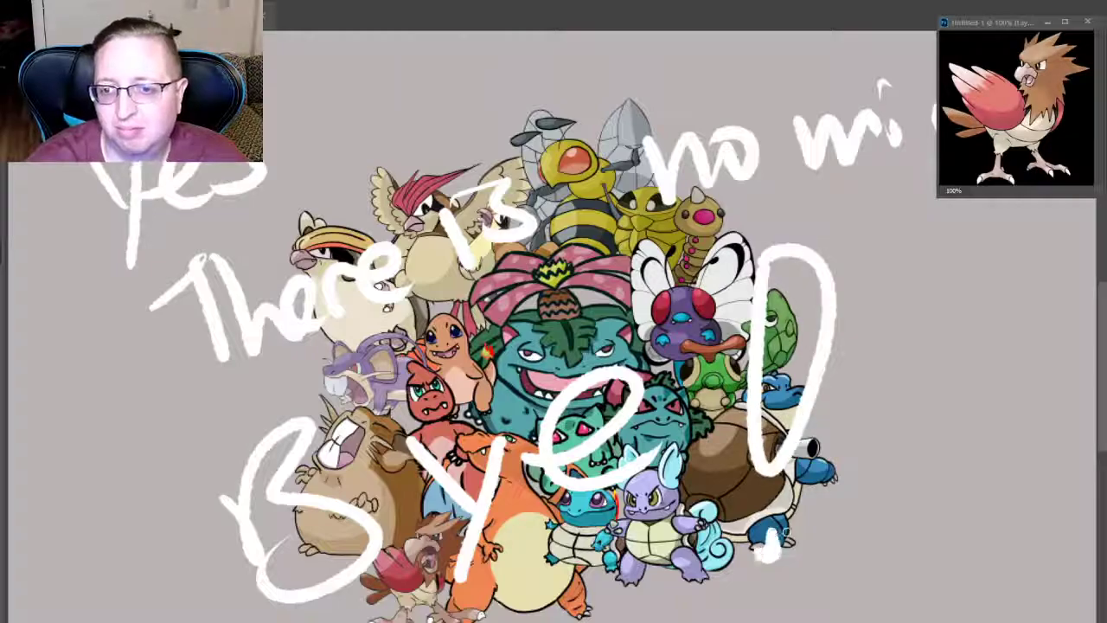